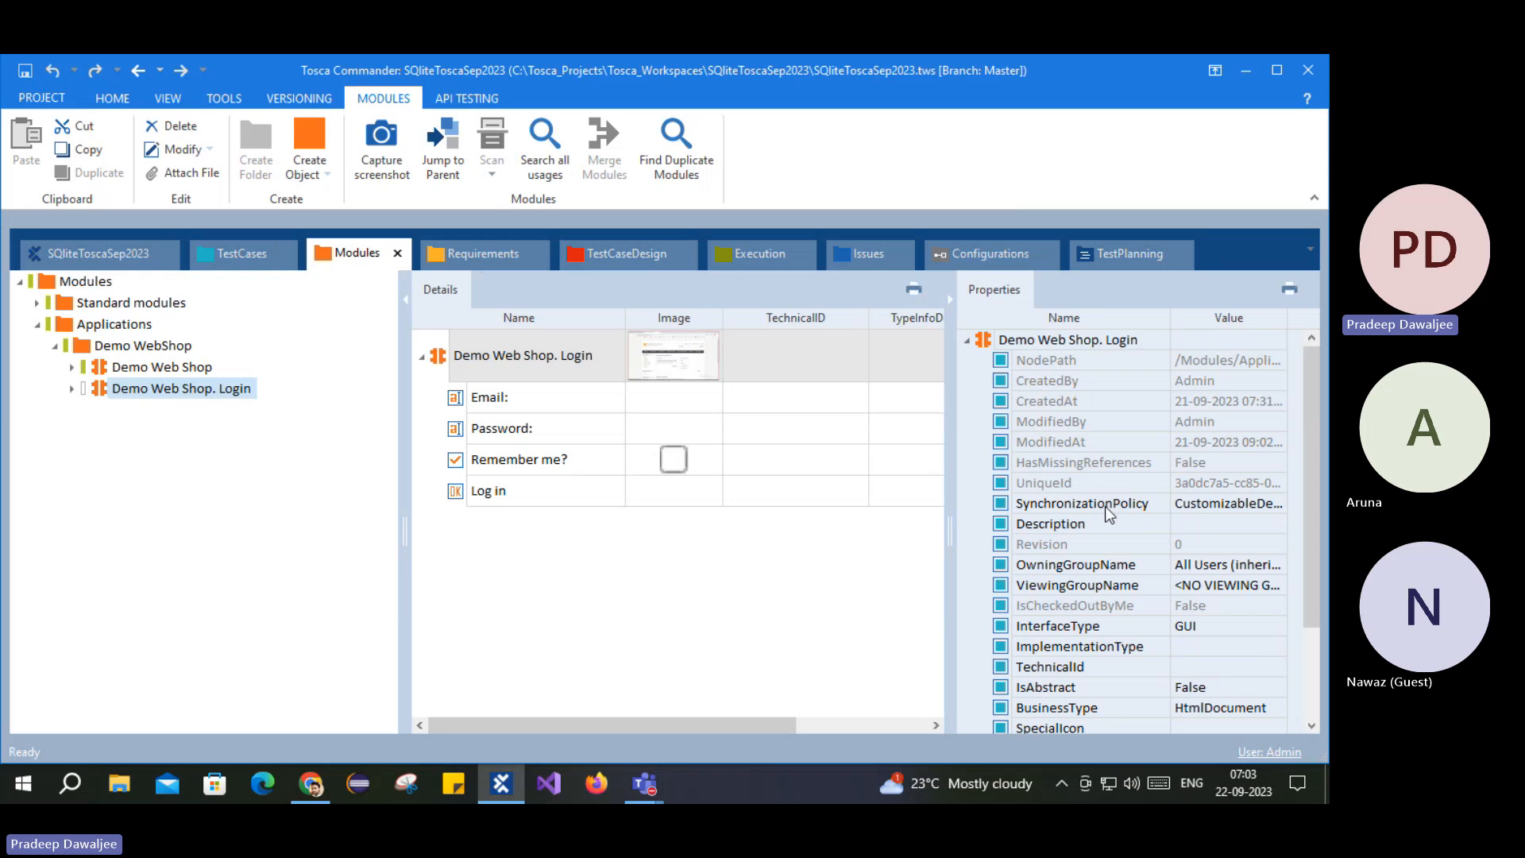
Step: Review the properties of the Demo Web Shop. Login module and of its Email and Password attributes
scroll(1190, 527, "down", 2)
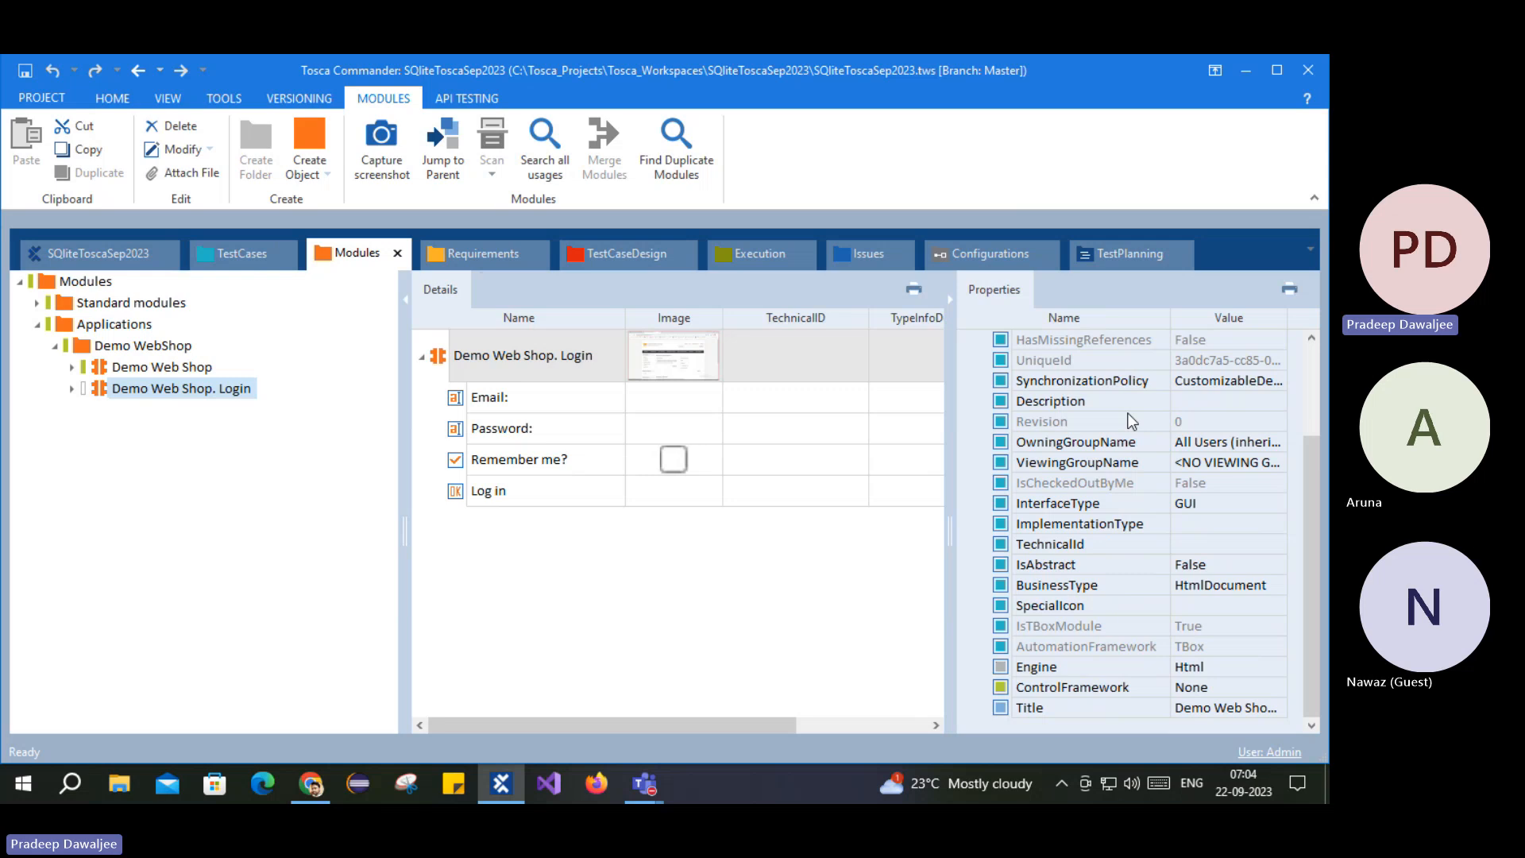
left_click(457, 401)
left_click(479, 428)
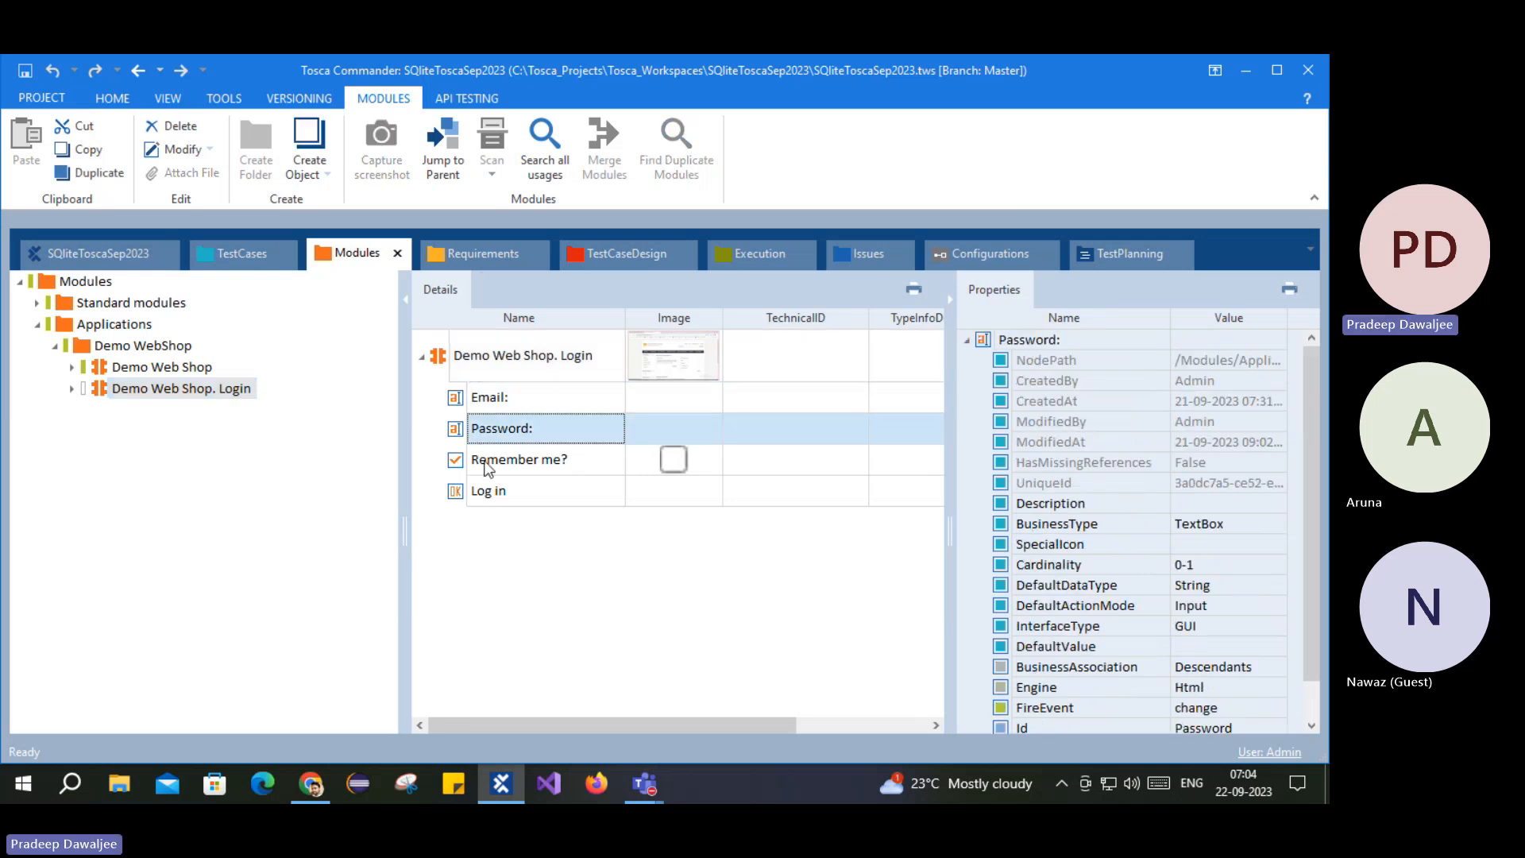
scroll(974, 683, "down", 1)
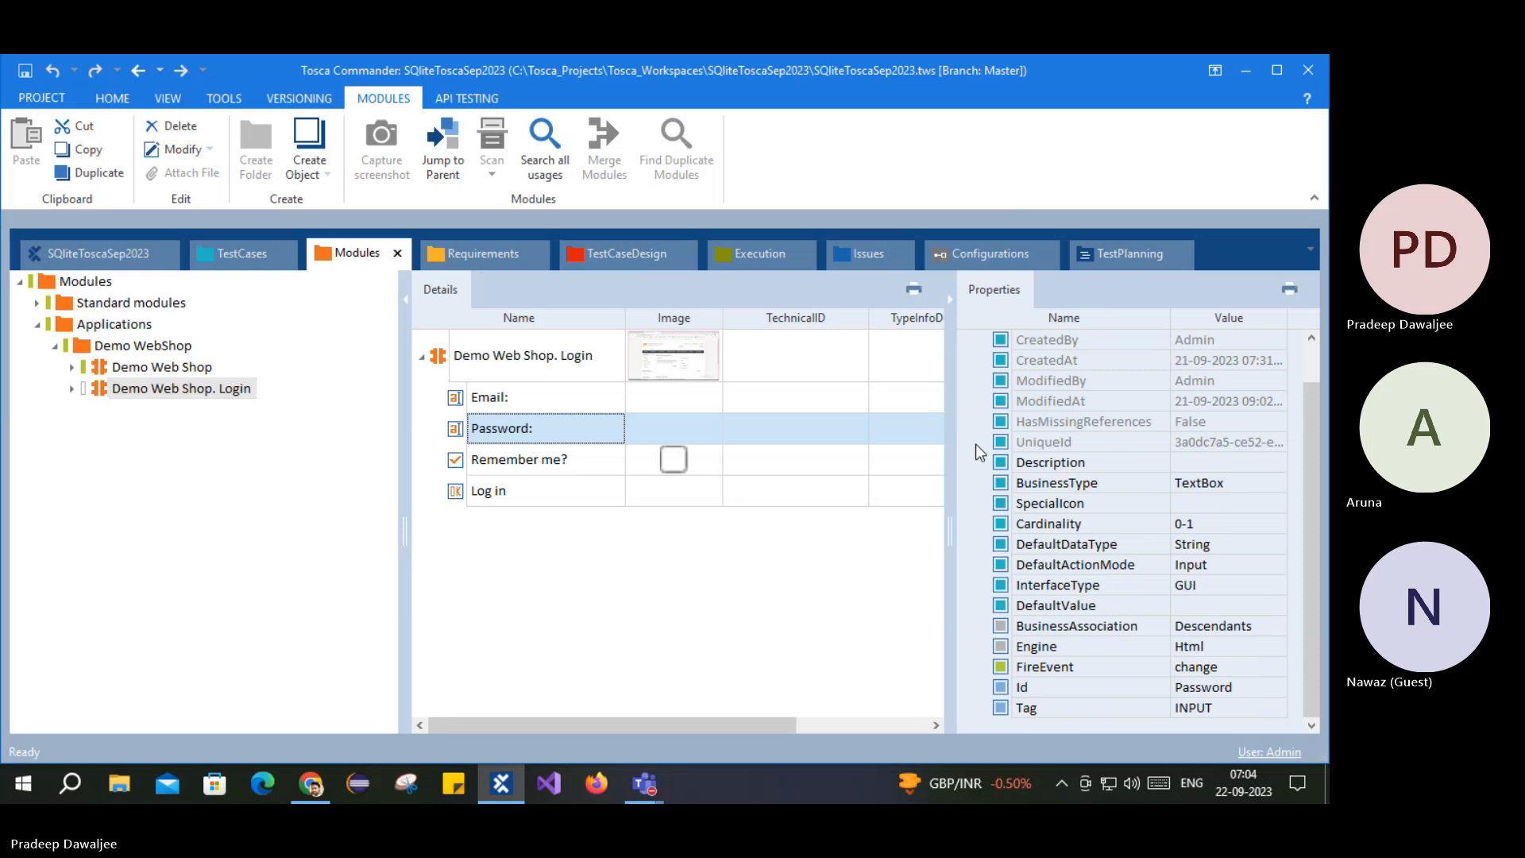
Step: Display the FirstTC test case from the Demo WebShop applications folder and expand its test steps
left_click(218, 256)
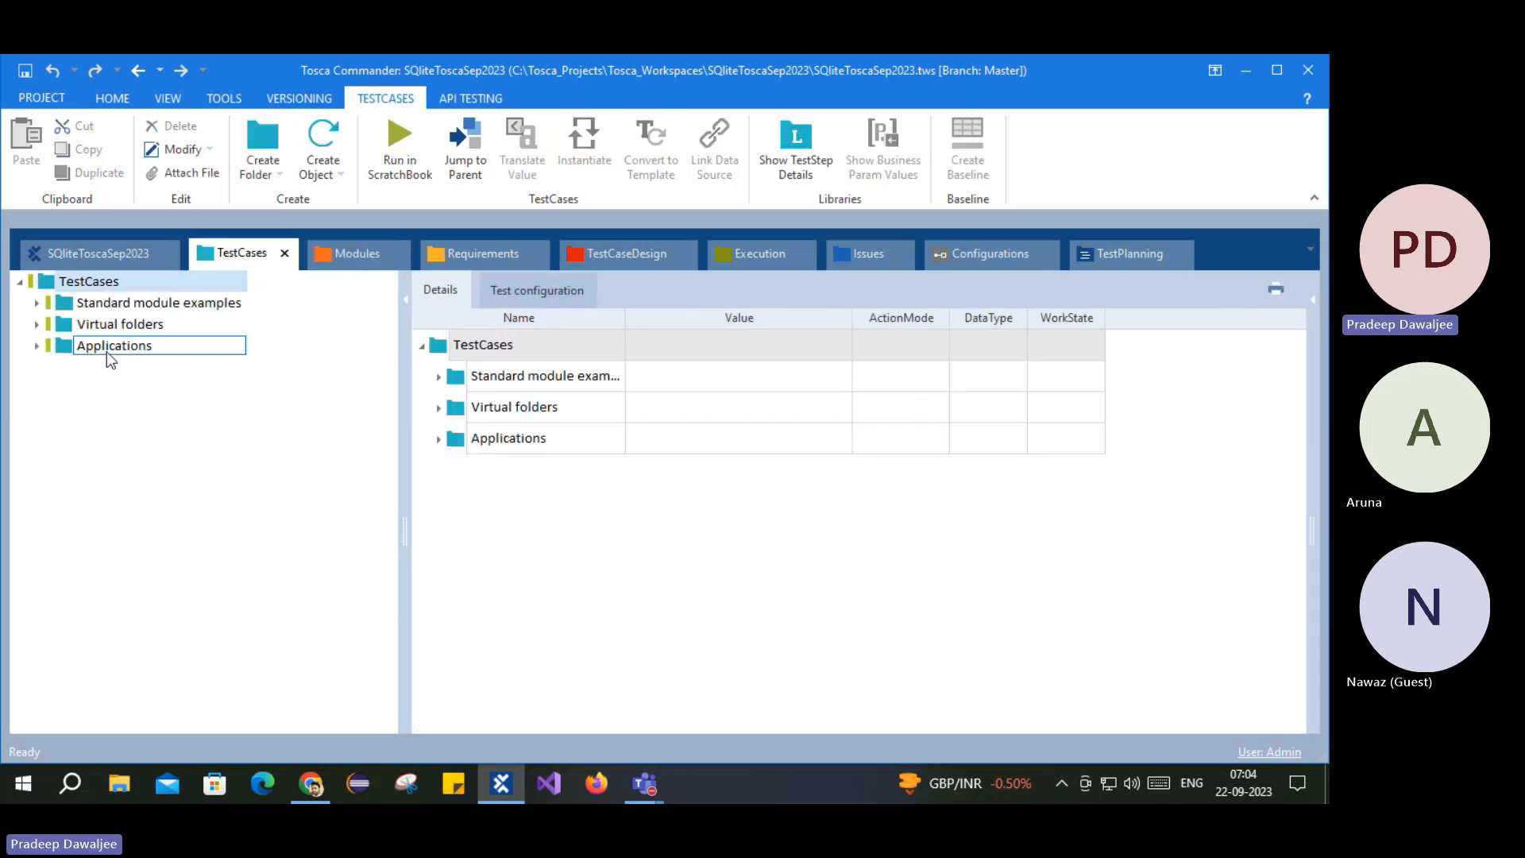
left_click(37, 346)
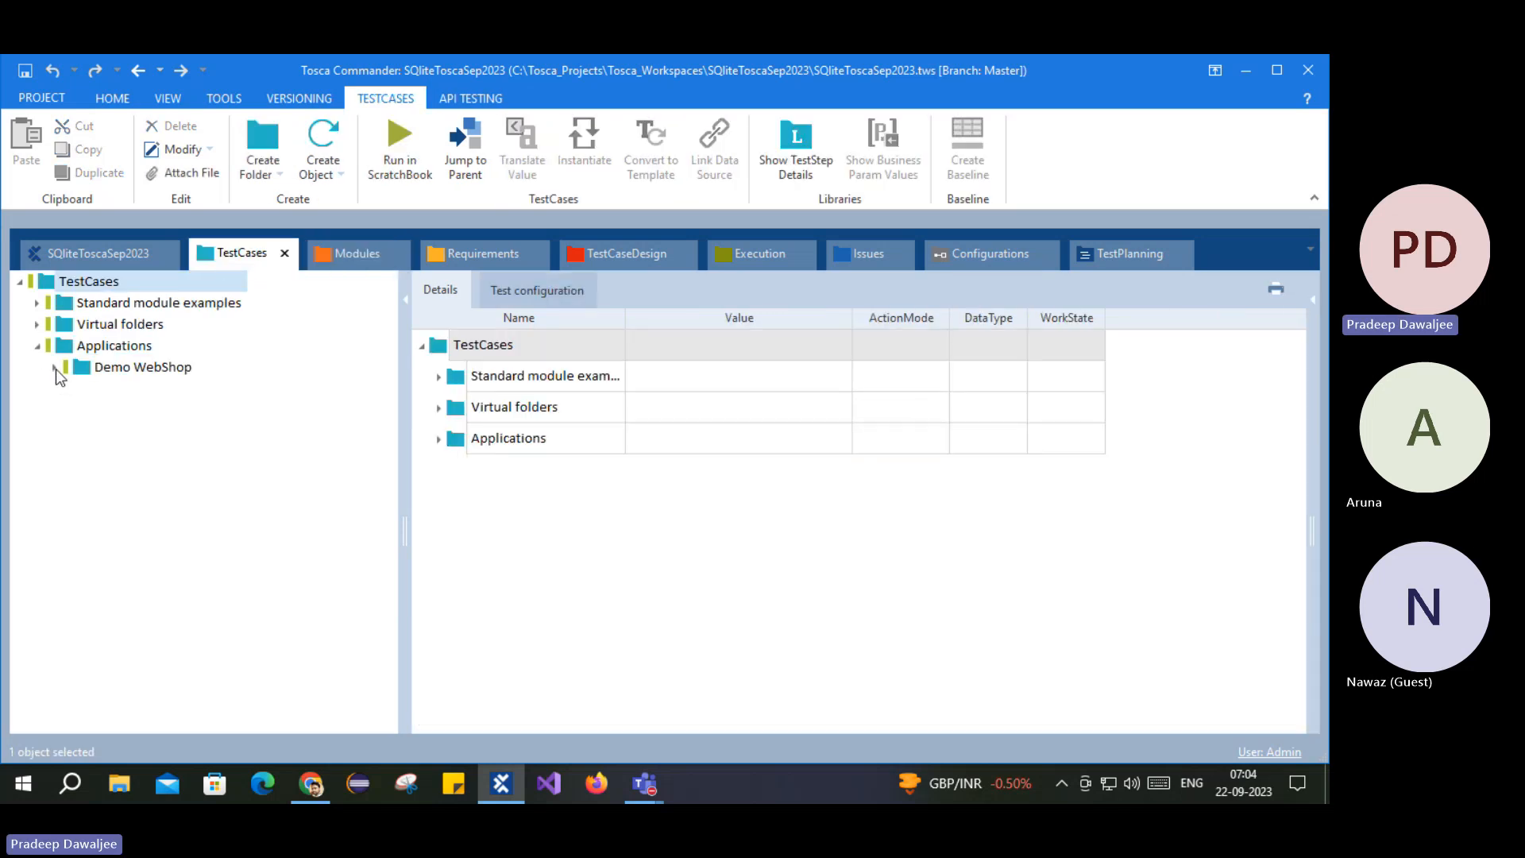
left_click(54, 367)
left_click(104, 388)
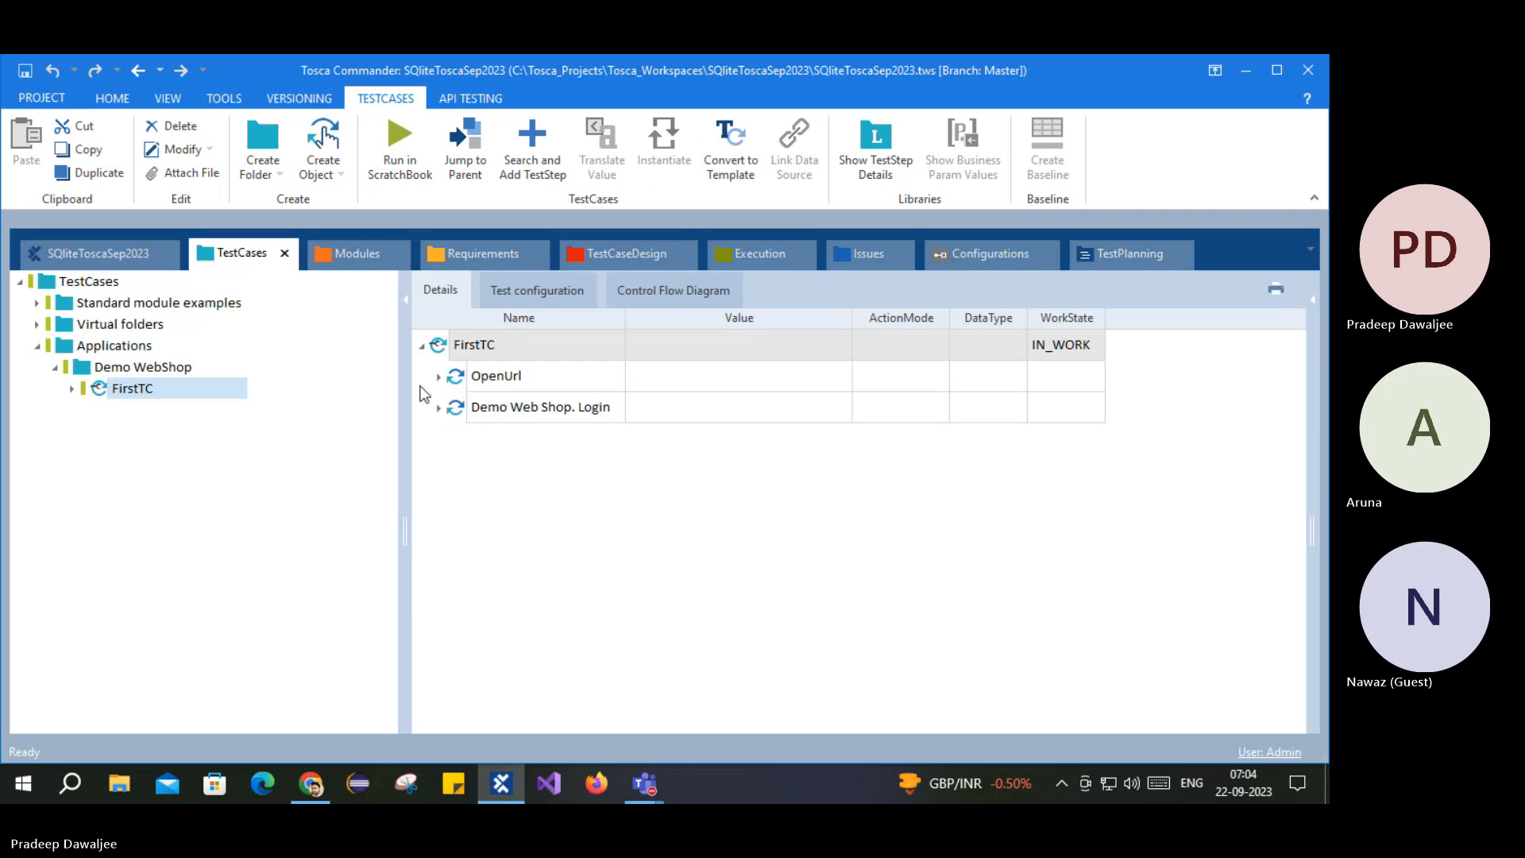
left_click(71, 389)
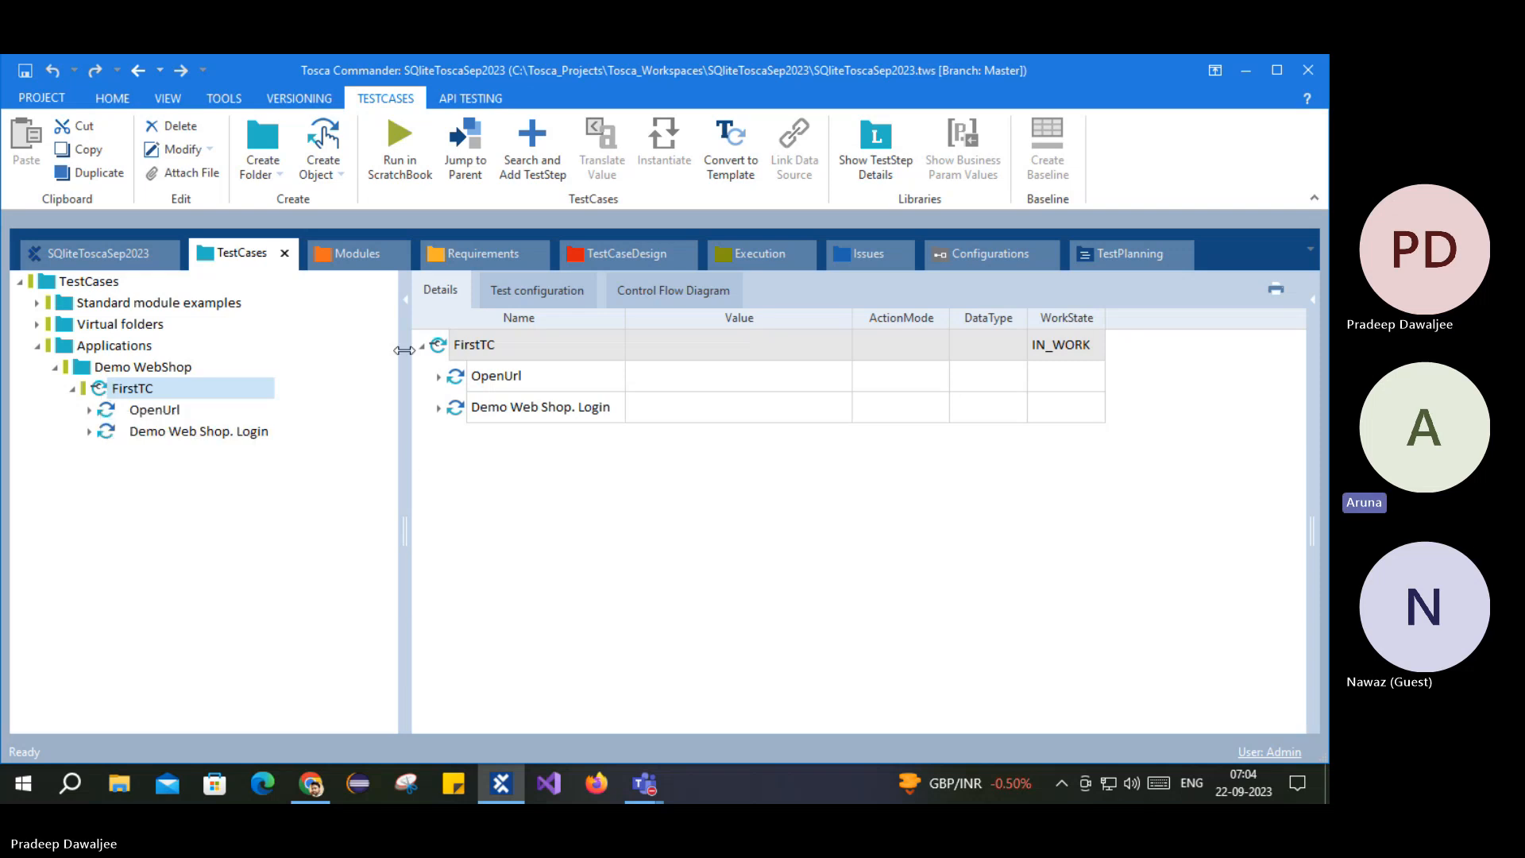
Step: Compare the properties of the Demo Web Shop module with those of the Demo Web Shop. Login module
left_click(360, 254)
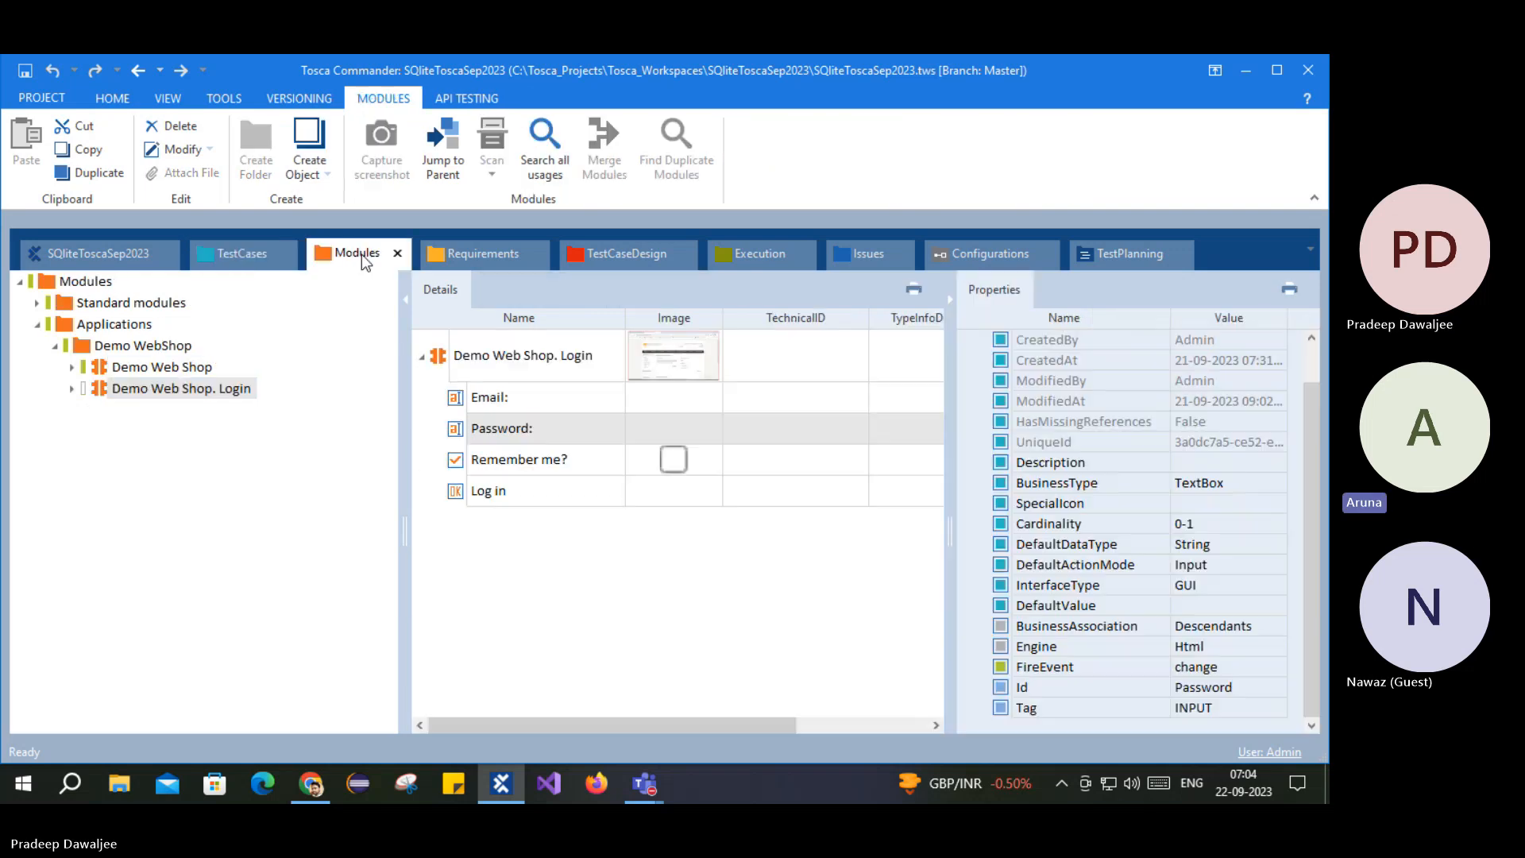
left_click(155, 374)
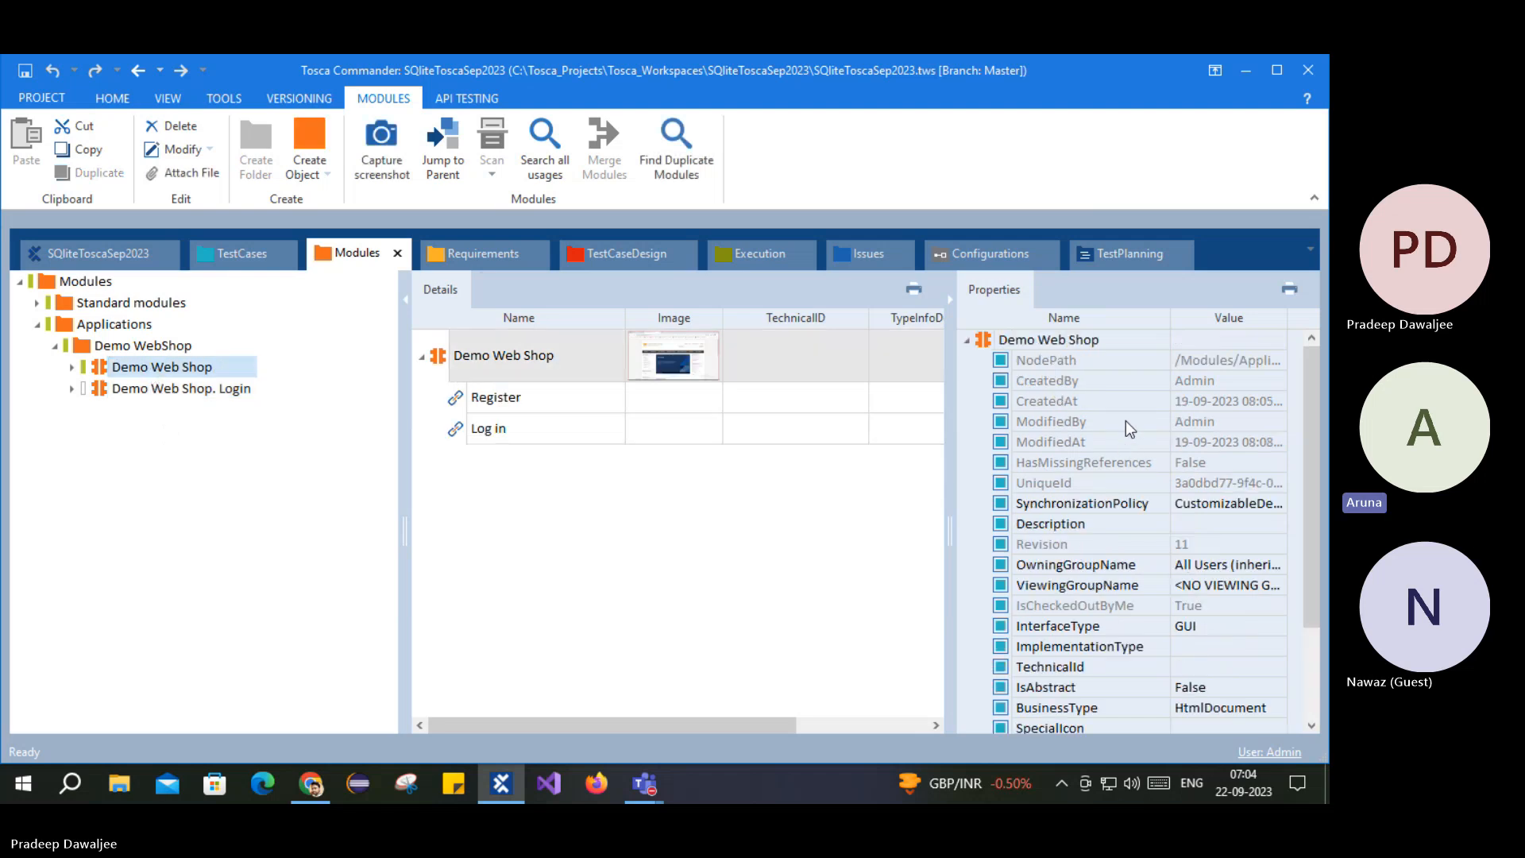
scroll(1127, 476, "down", 2)
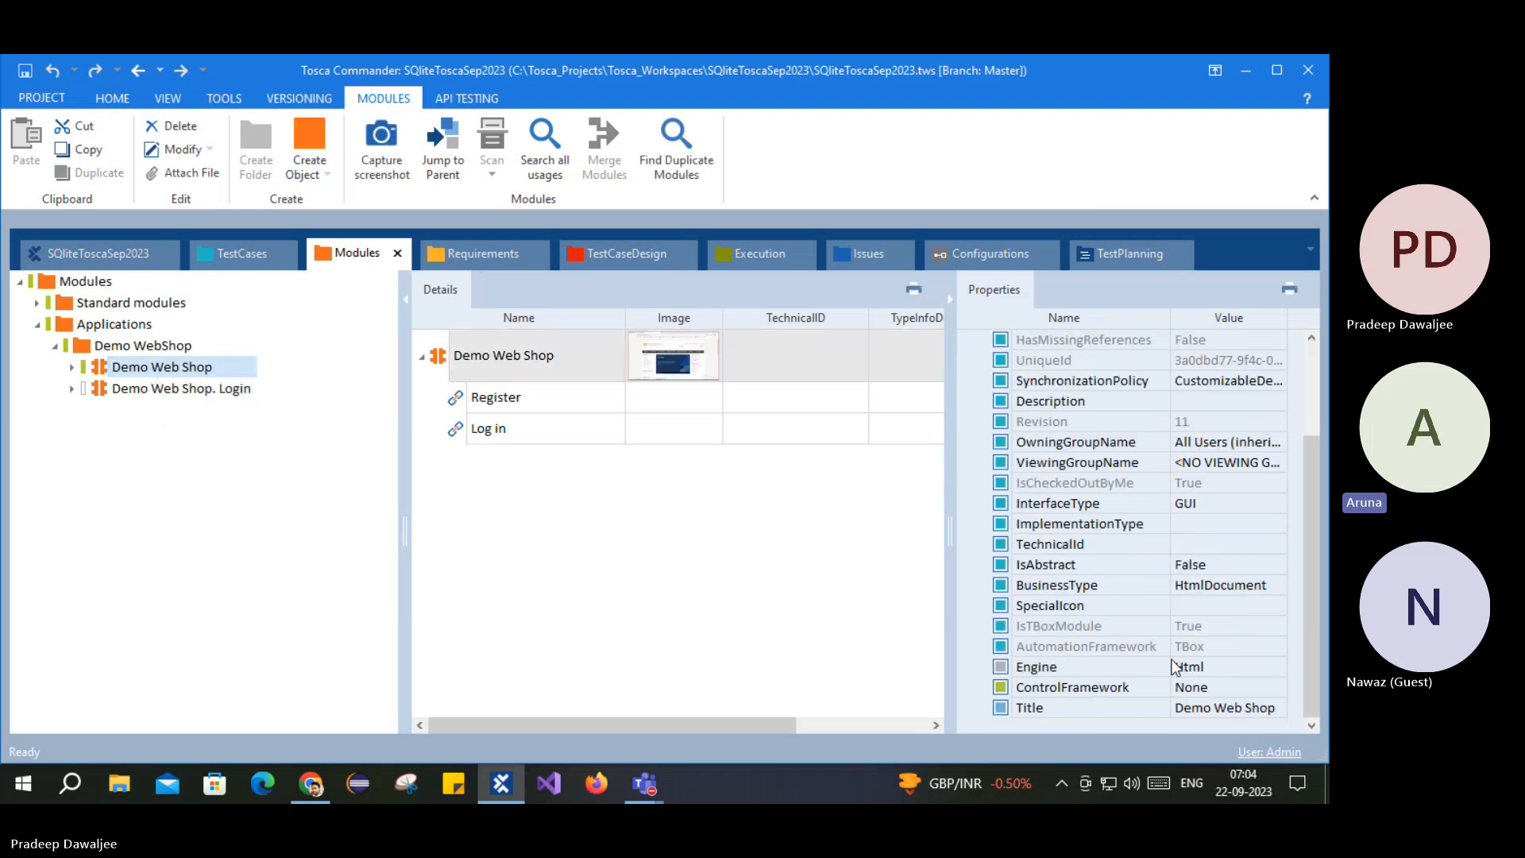
scroll(1184, 522, "up", 2)
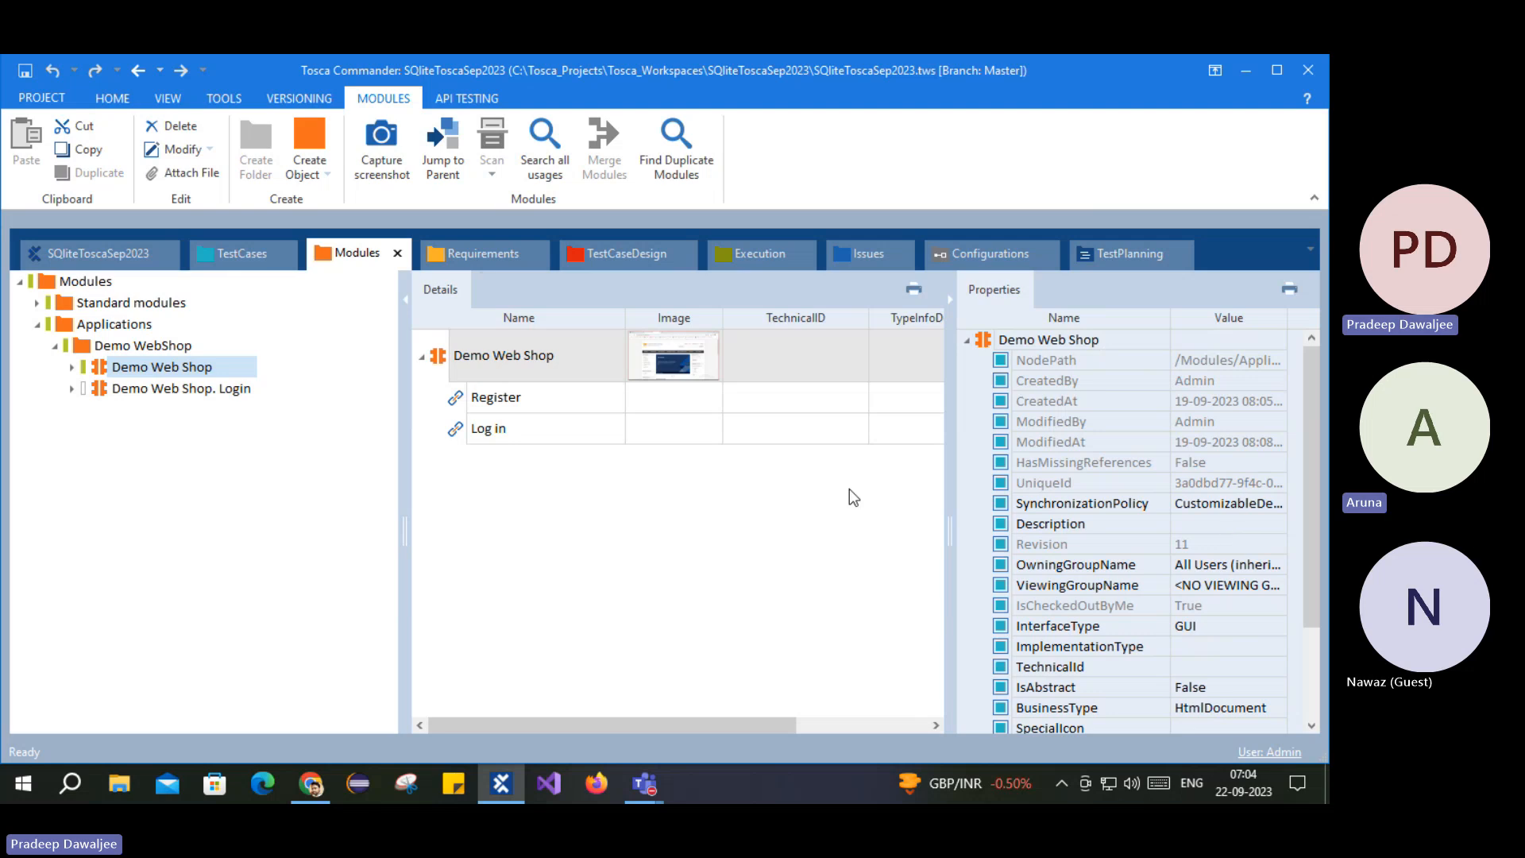
left_click(173, 396)
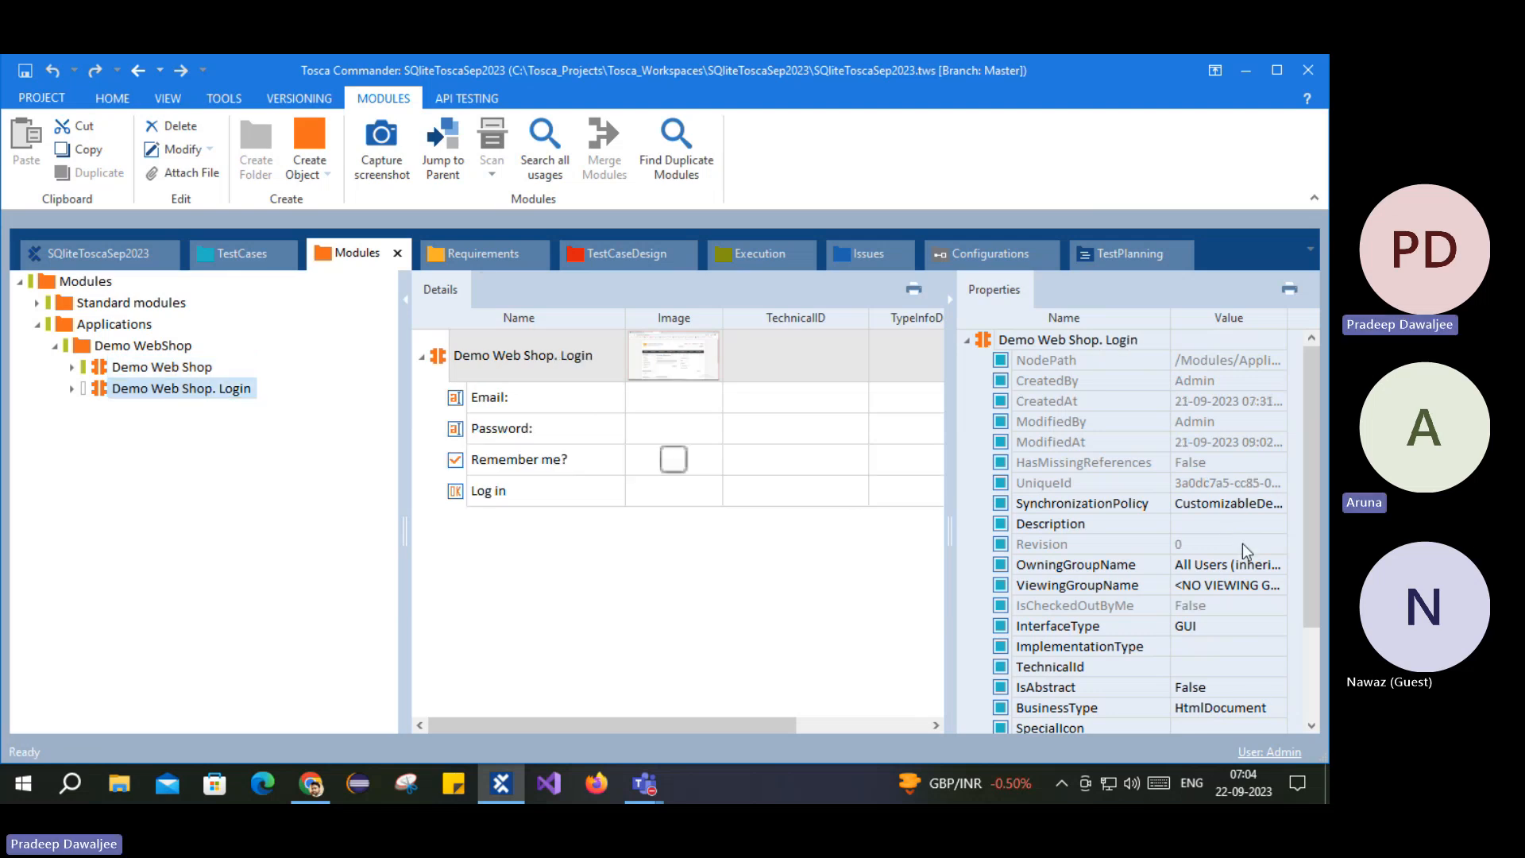
scroll(1225, 522, "down", 2)
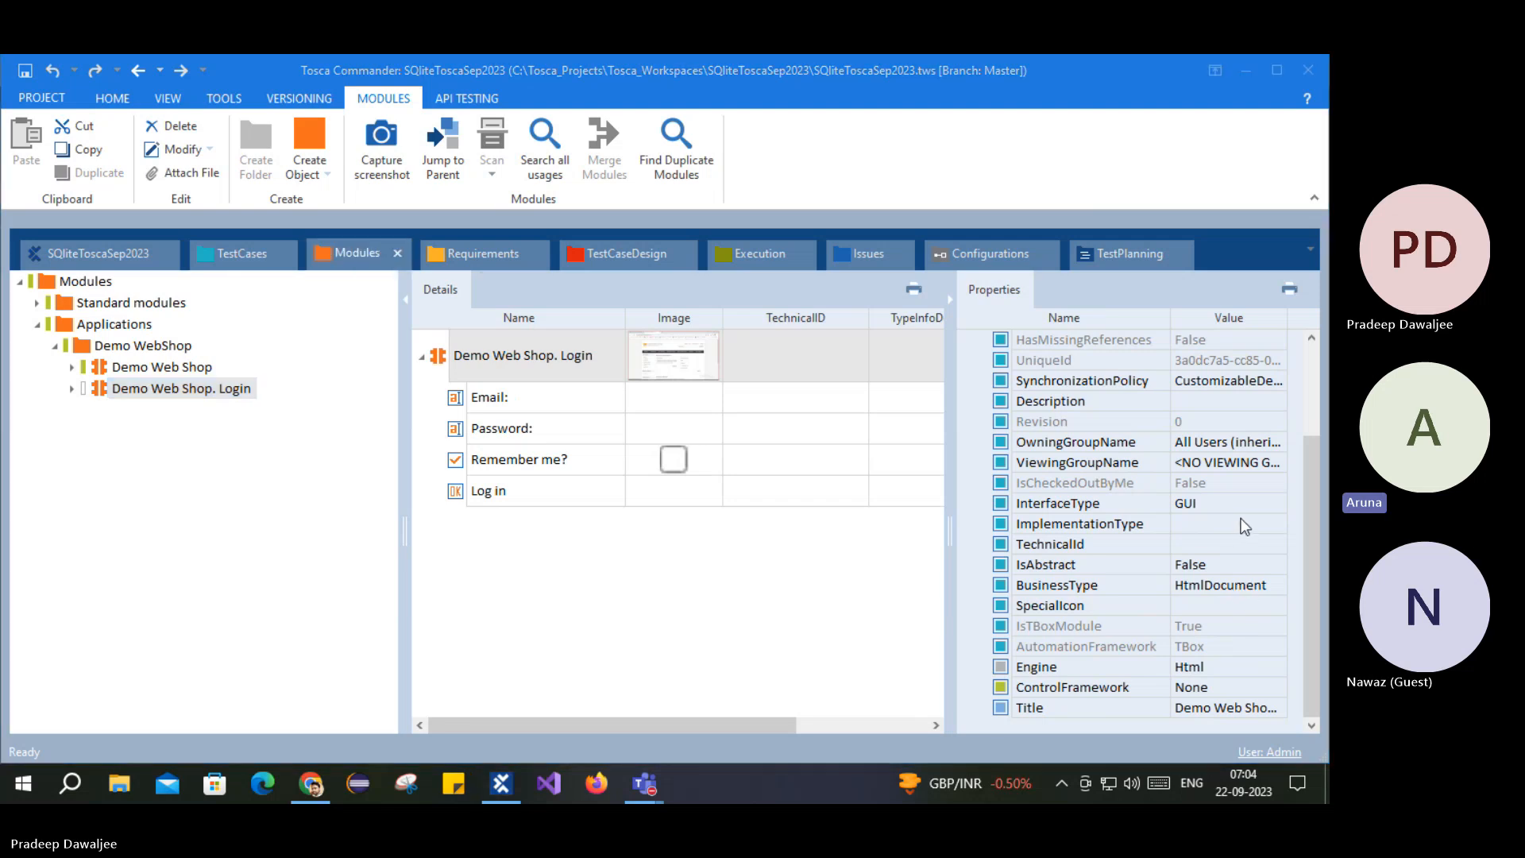
scroll(1241, 518, "up", 2)
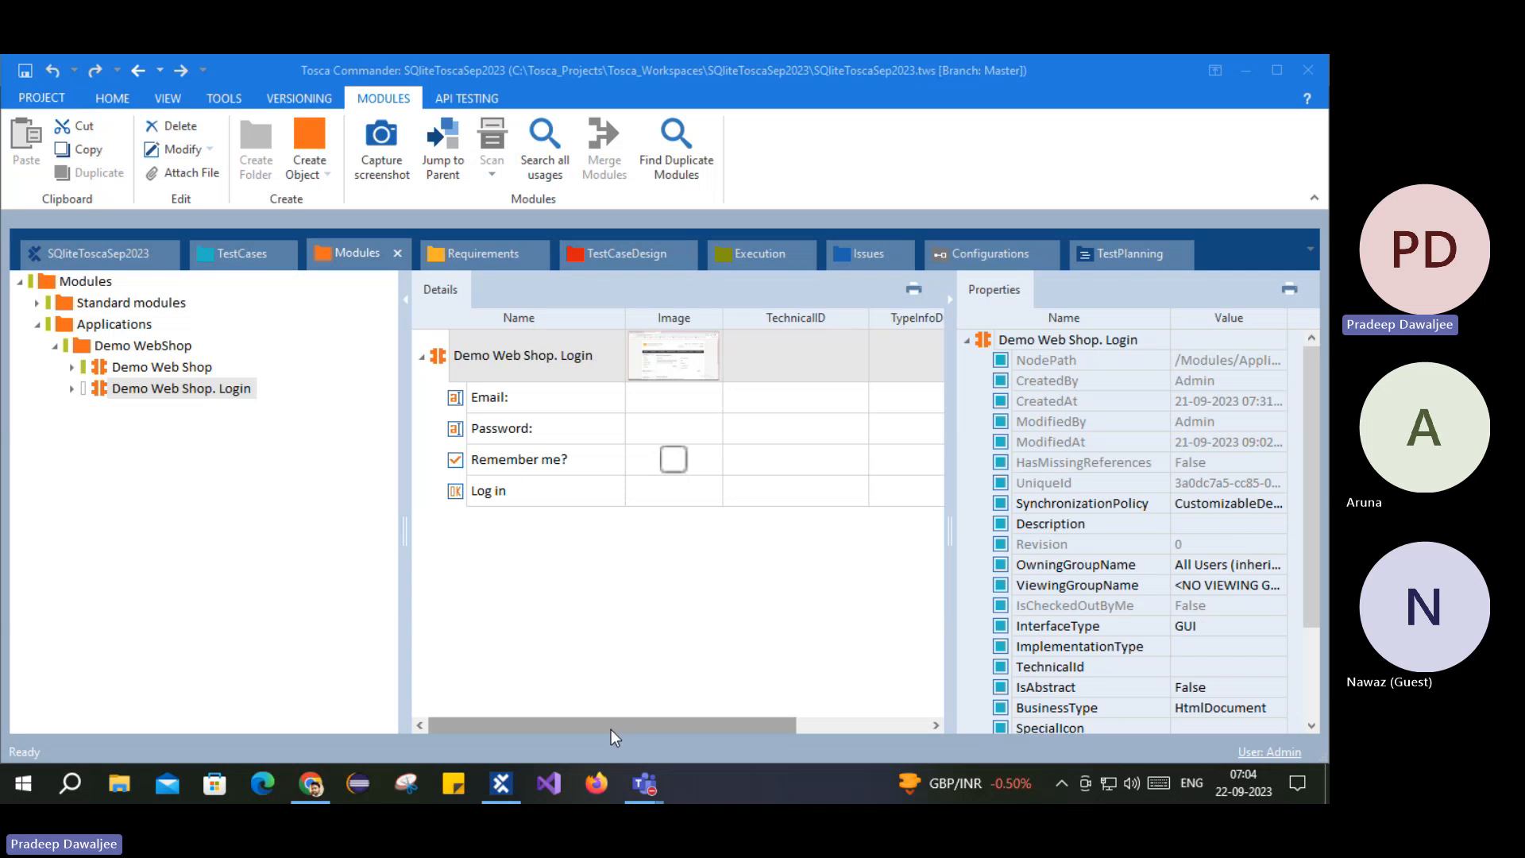
Step: Show the standard OpenUrl module from TBox XEngines > Html and hide its properties to give the details full width
left_click_drag(1049, 507, 1094, 511)
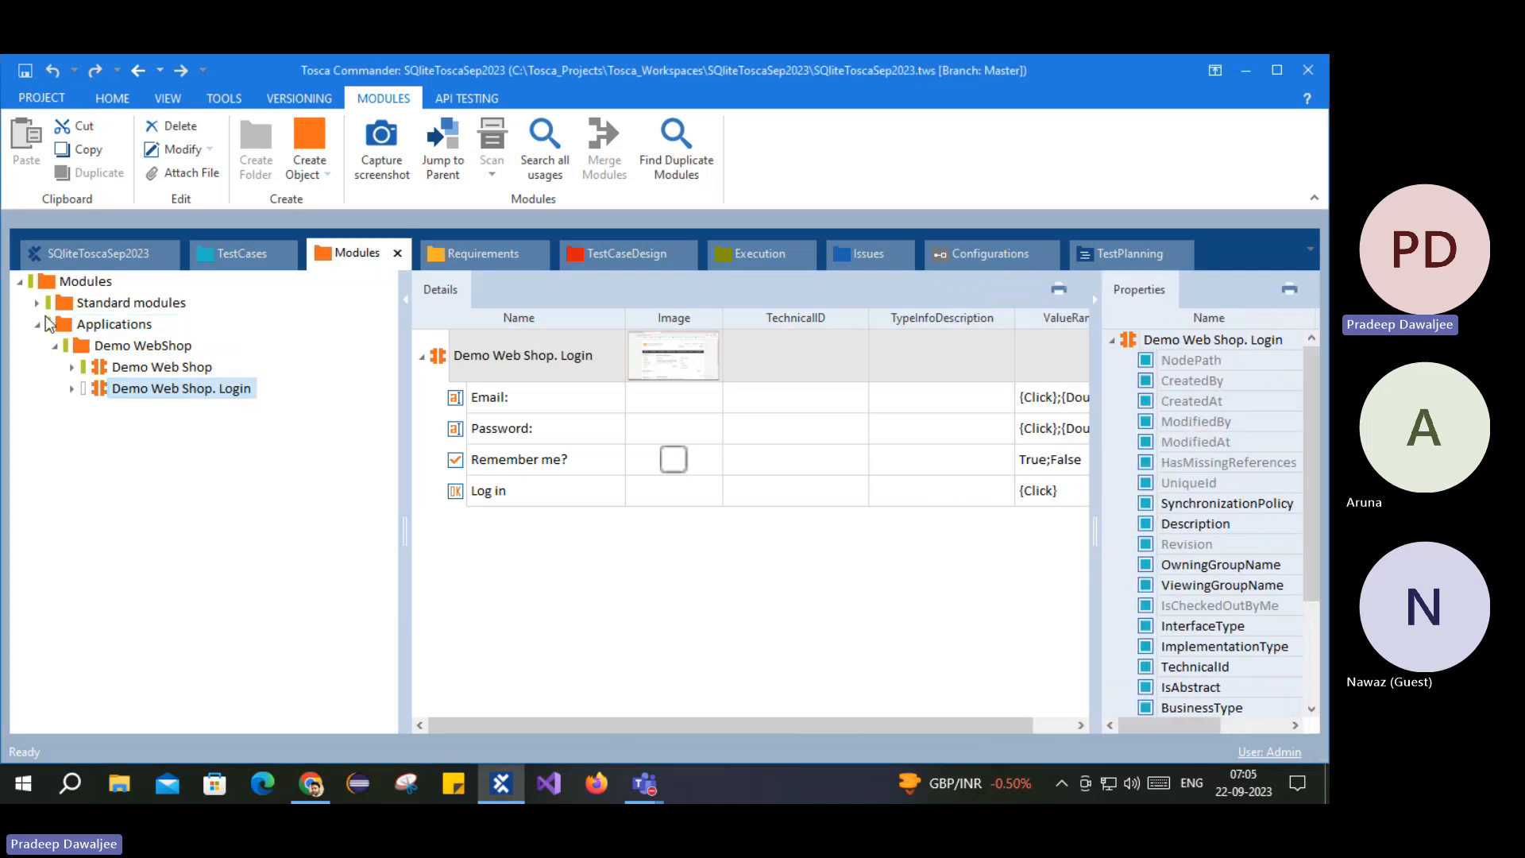
left_click(37, 303)
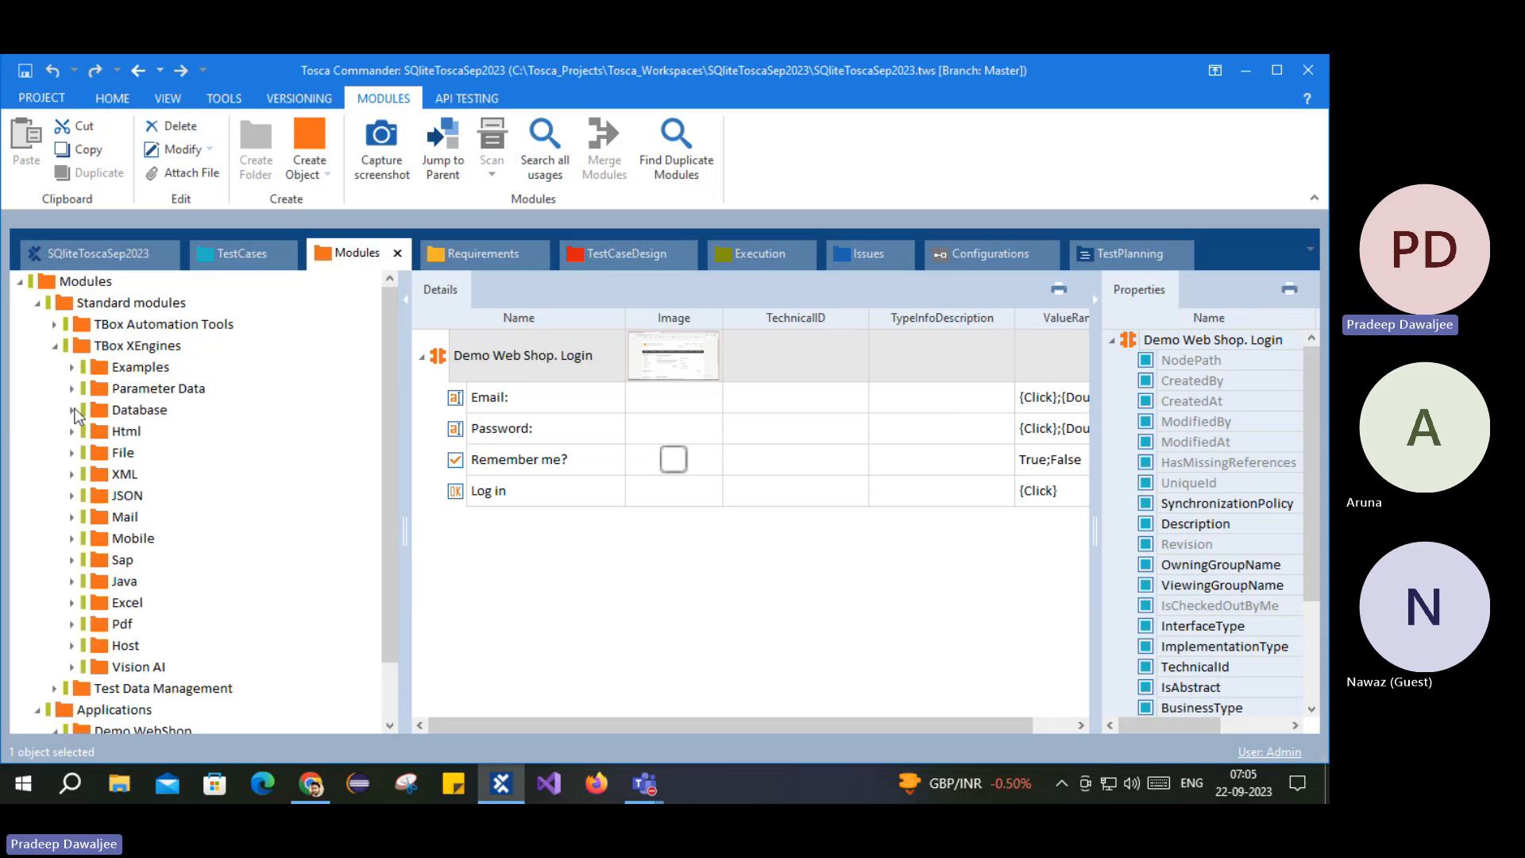
left_click(72, 430)
left_click(155, 495)
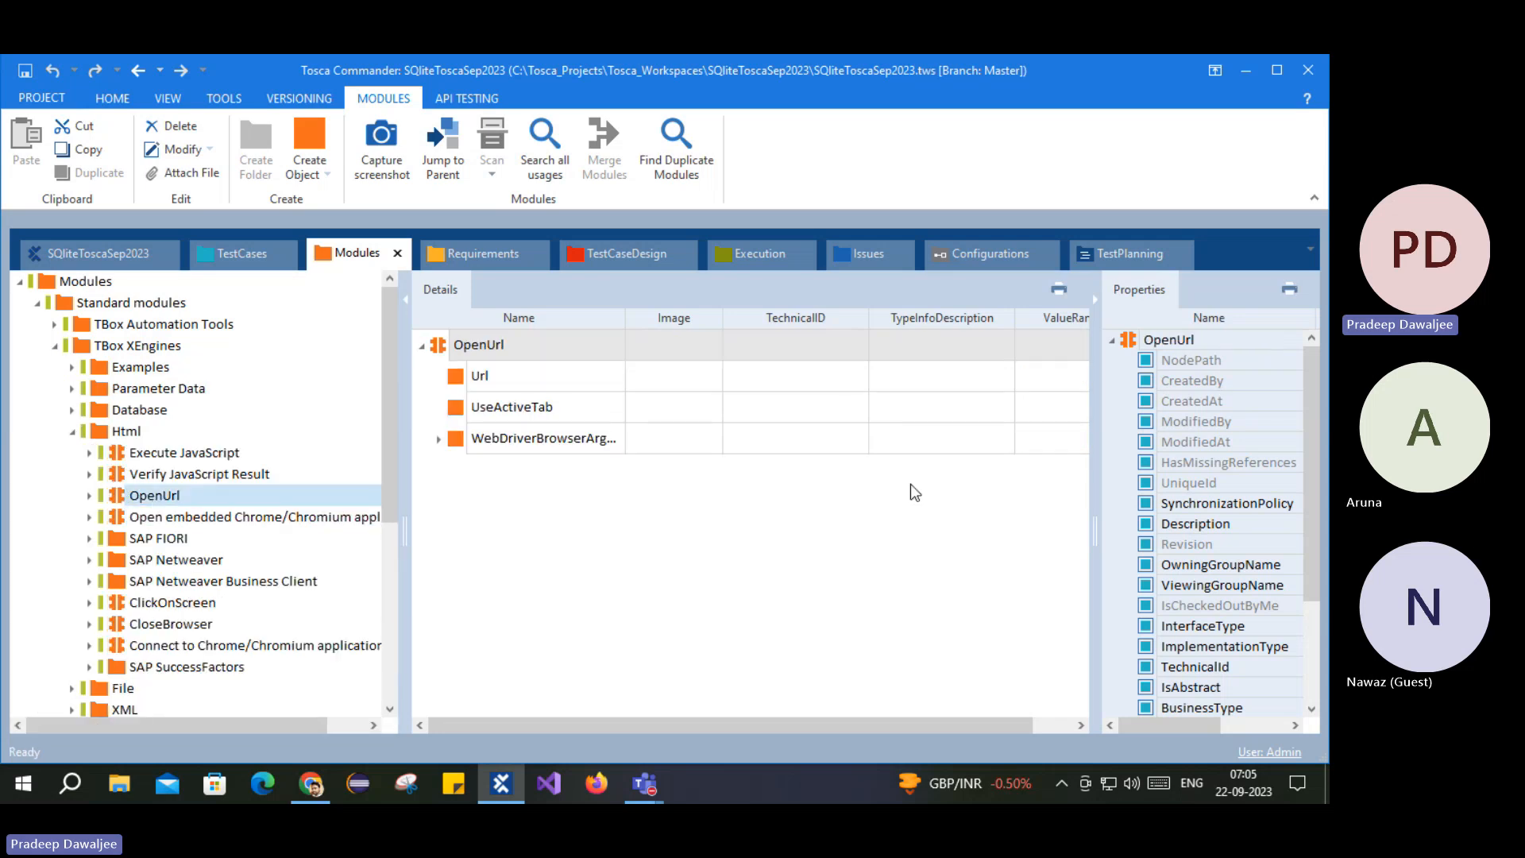
left_click(1096, 298)
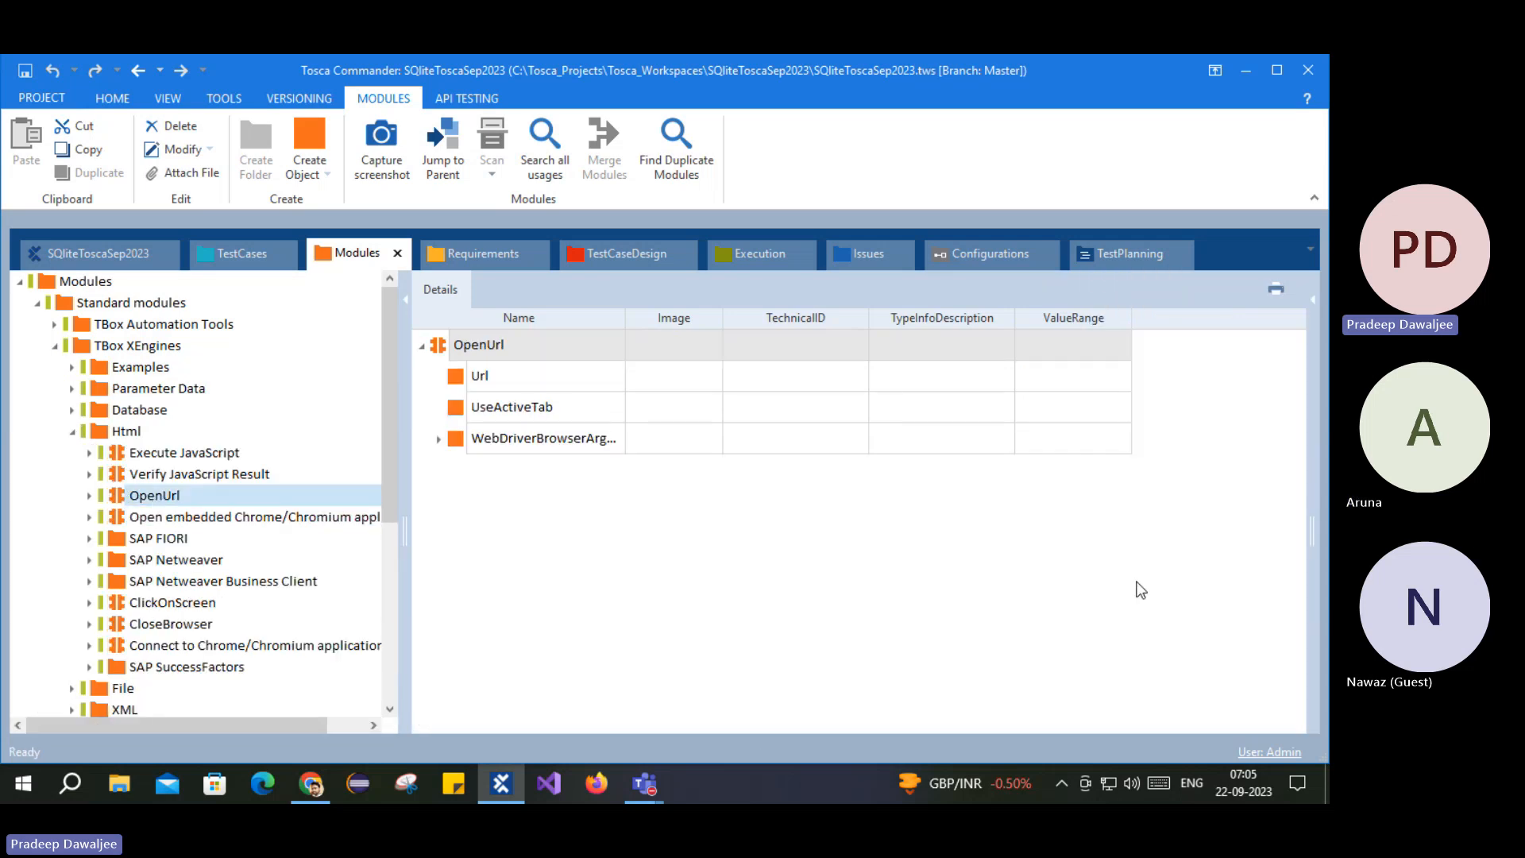
Step: Add the Description column after ValueRange in the module details using the Column Chooser
right_click(1157, 315)
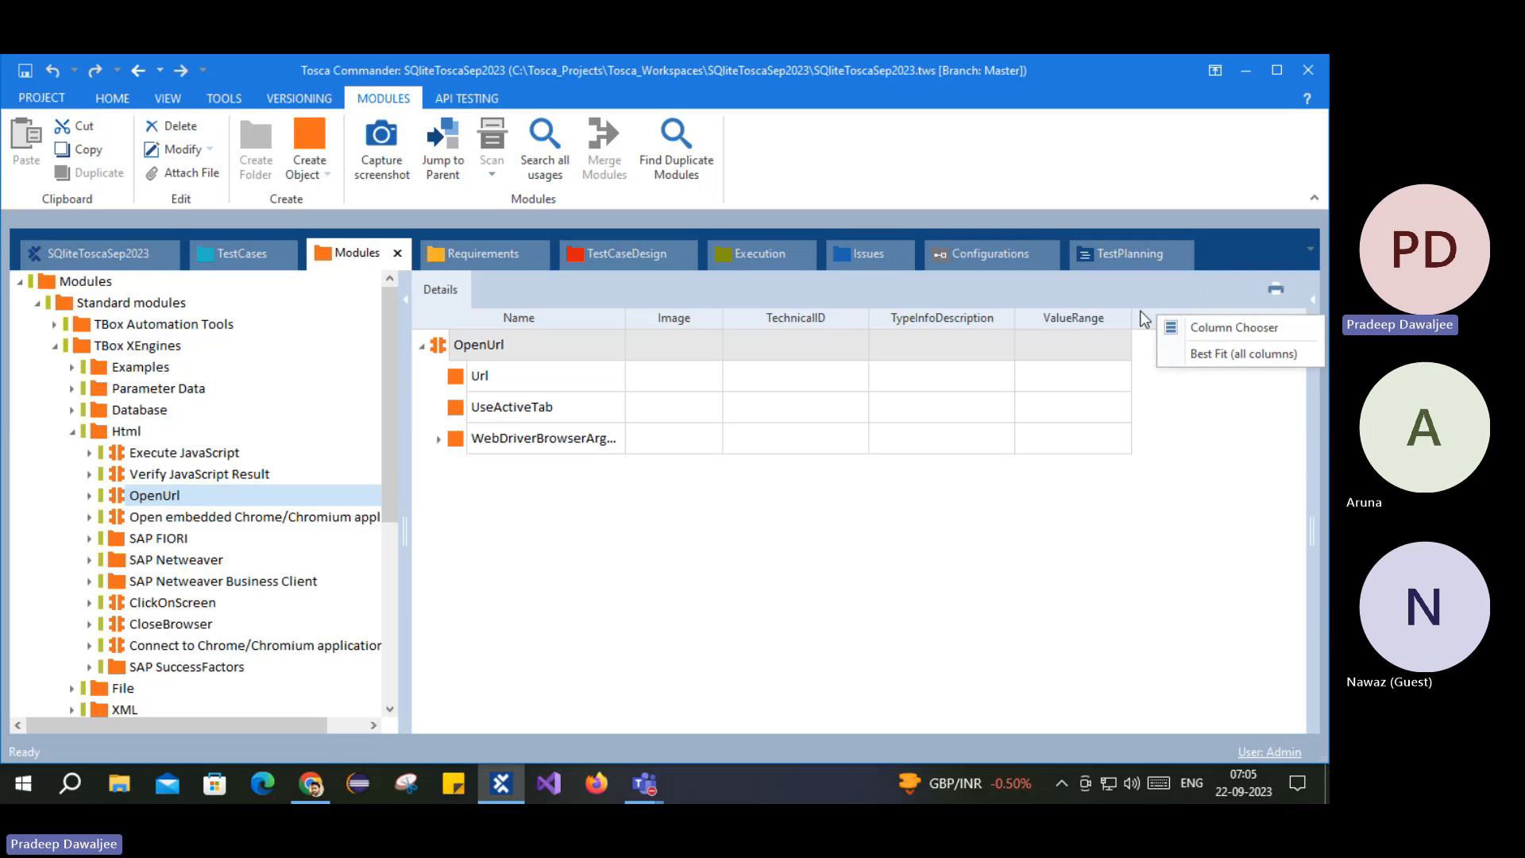
left_click(1247, 326)
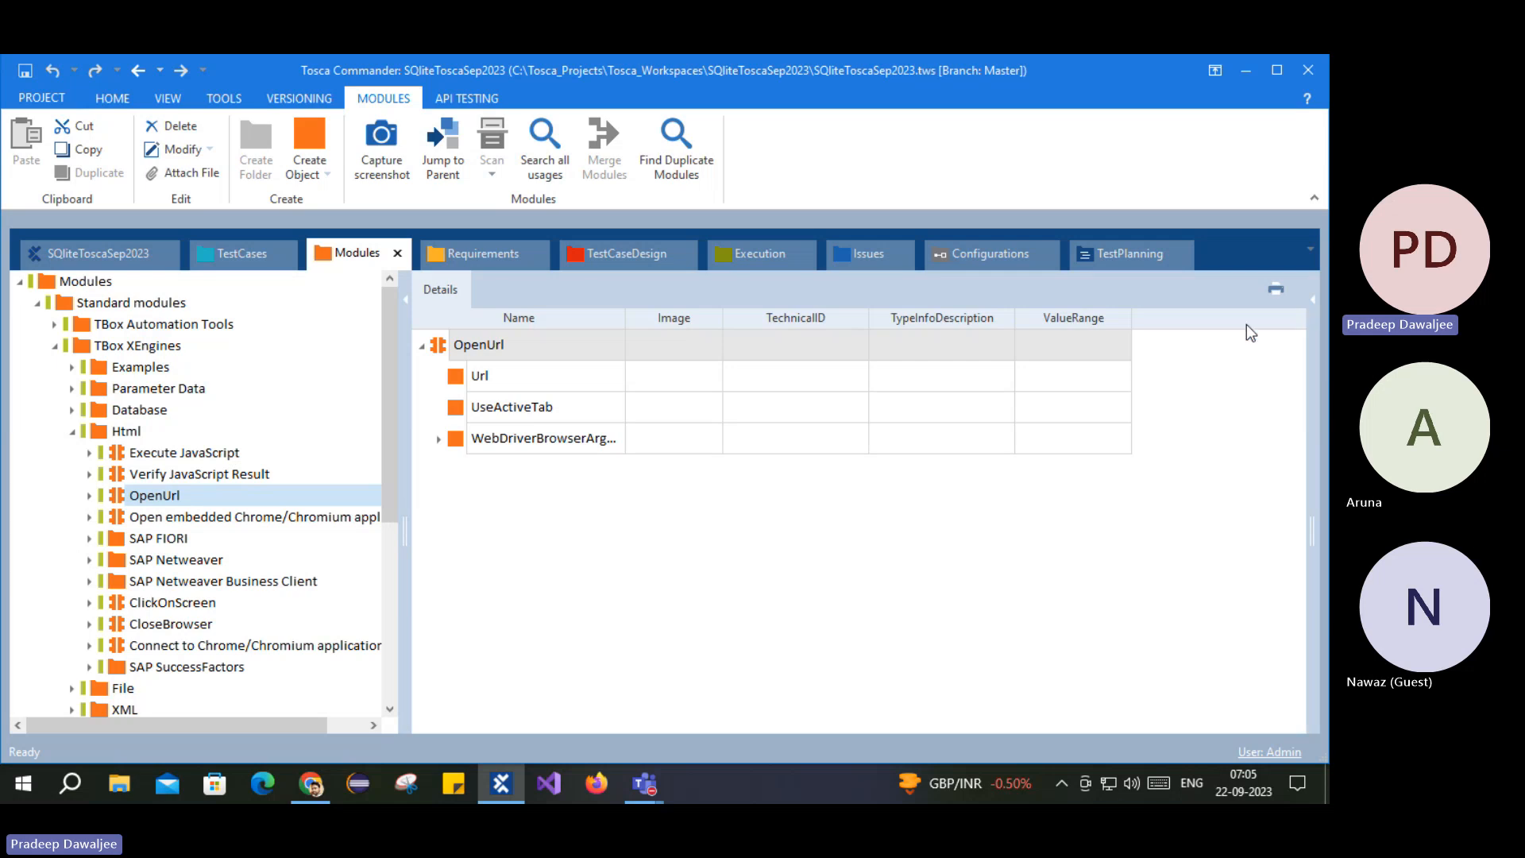
scroll(1174, 632, "down", 5)
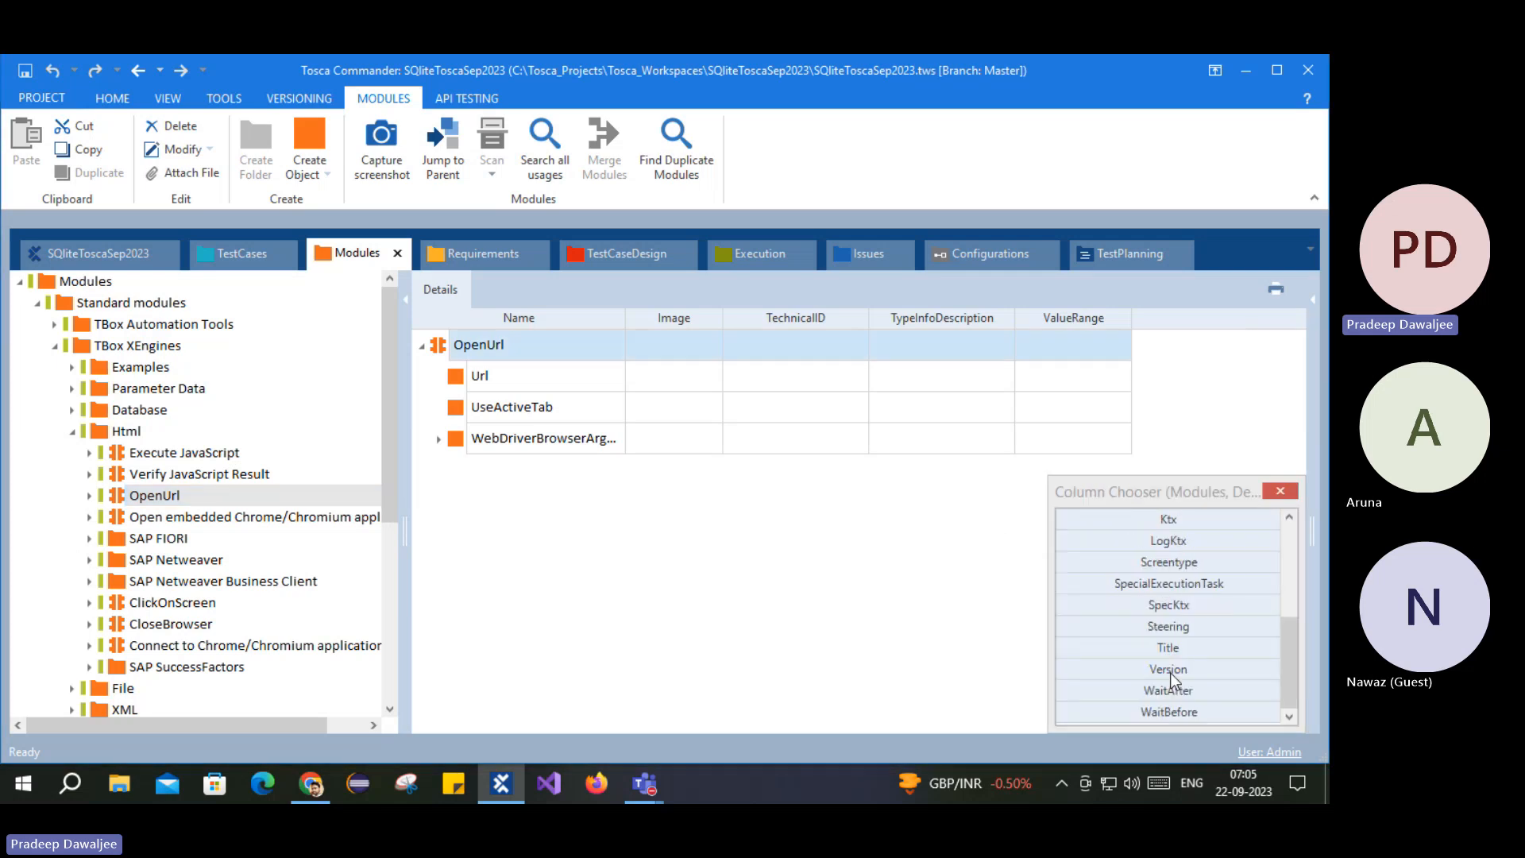
scroll(1175, 628, "up", 5)
scroll(1204, 683, "down", 5)
scroll(1190, 636, "up", 4)
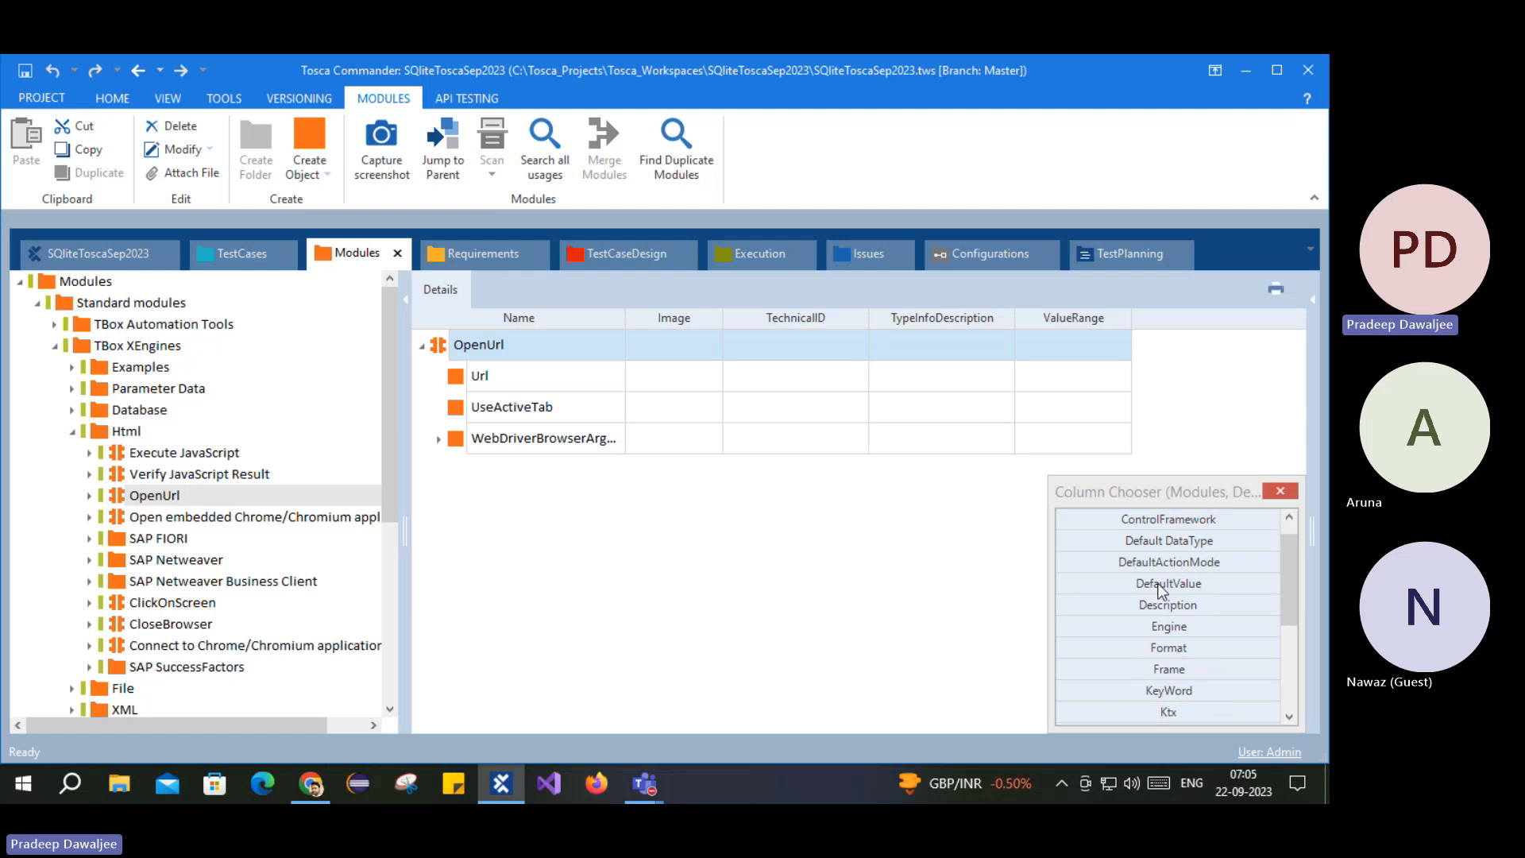
scroll(1164, 587, "up", 1)
left_click(1159, 629)
left_click_drag(1158, 629, 1242, 326)
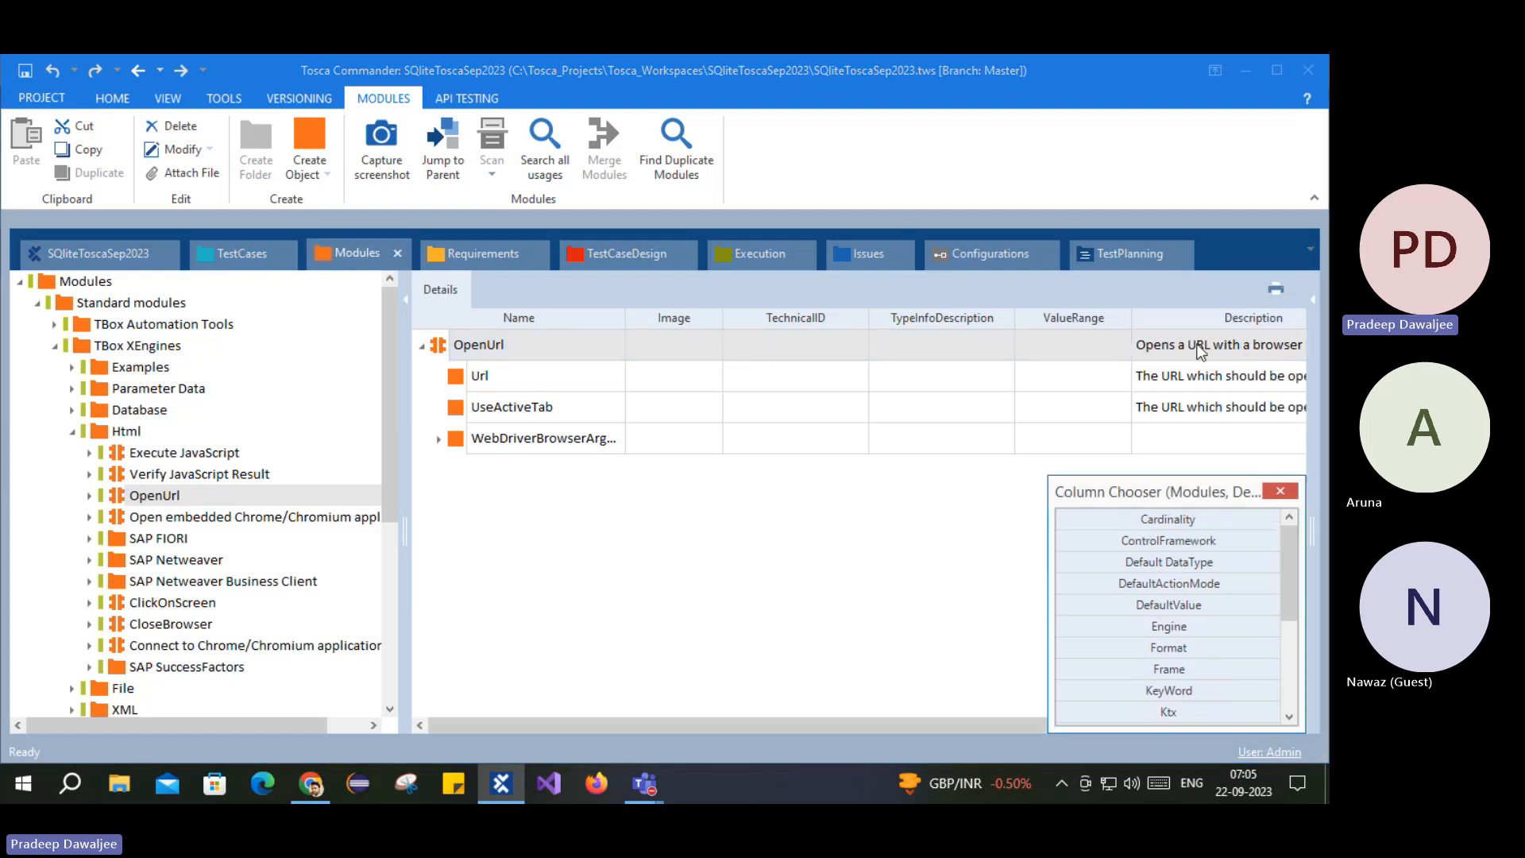
left_click(1280, 491)
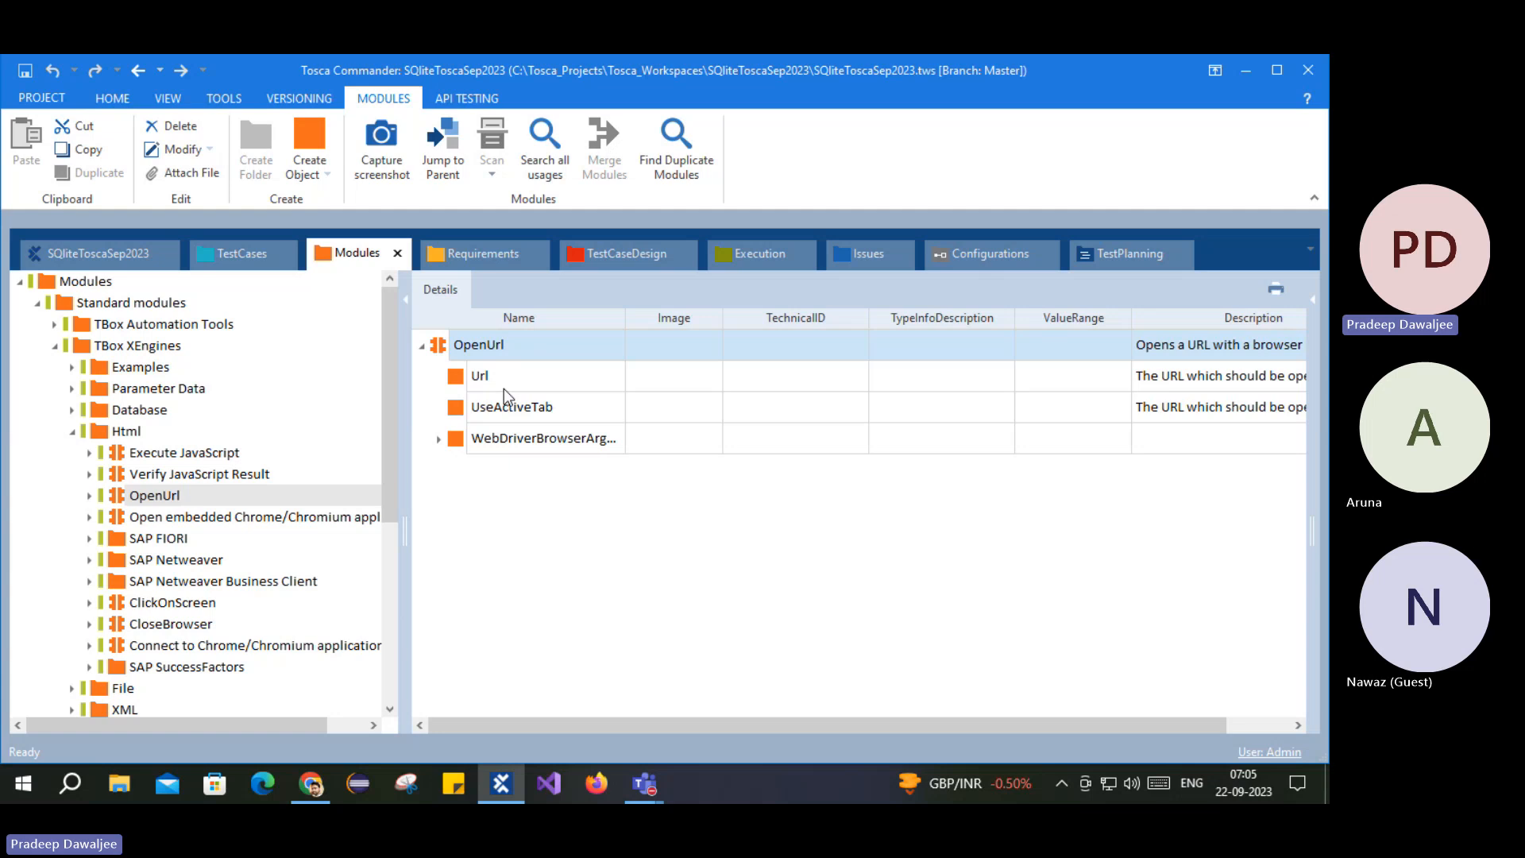
Step: Read the descriptions of the OpenUrl module and its attributes in the details table
left_click_drag(1065, 726, 1133, 726)
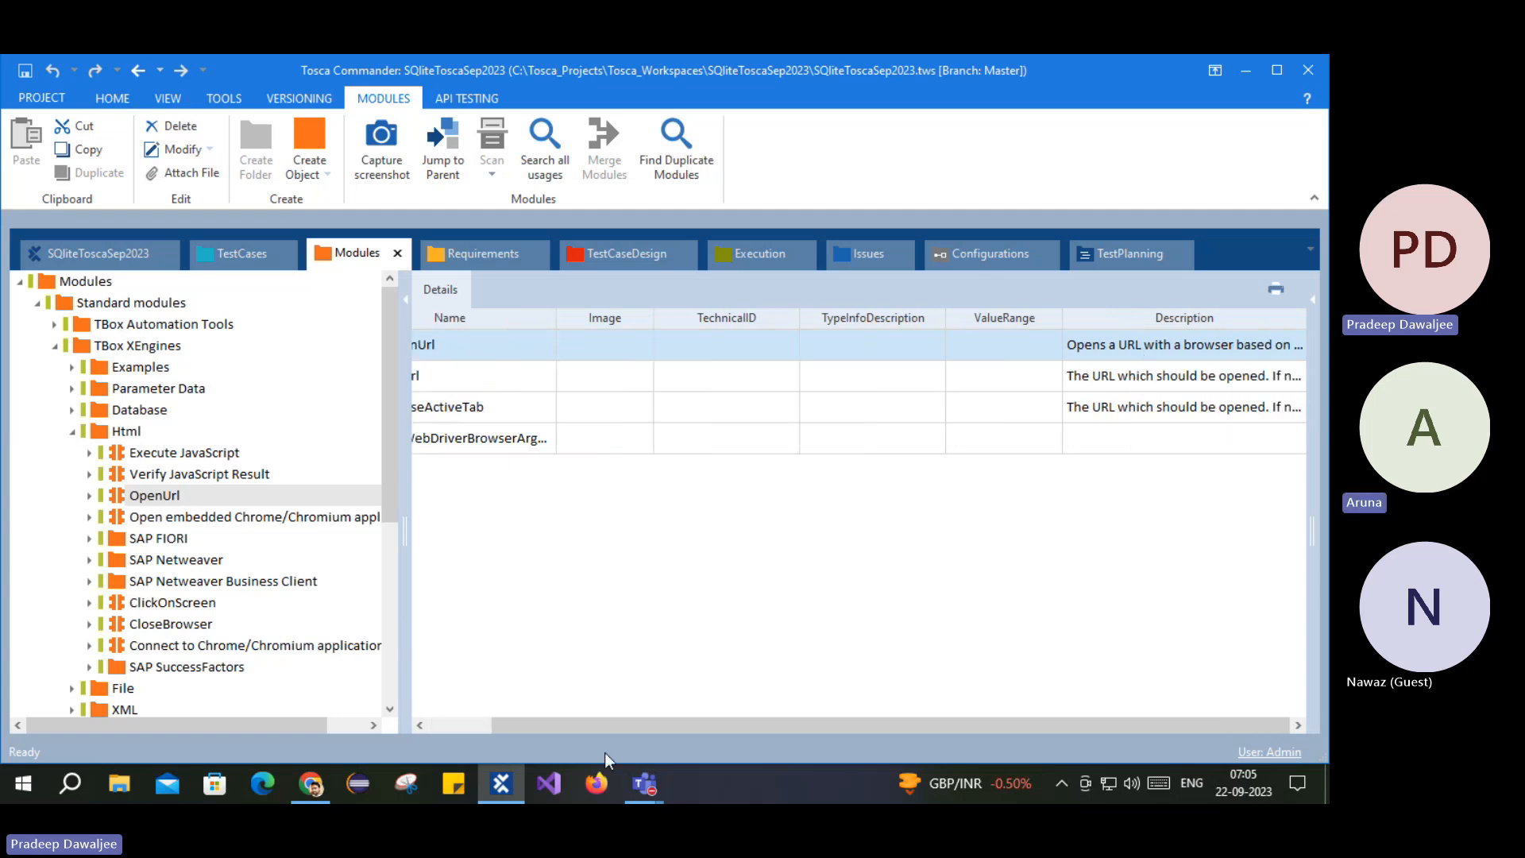
left_click_drag(784, 719, 512, 725)
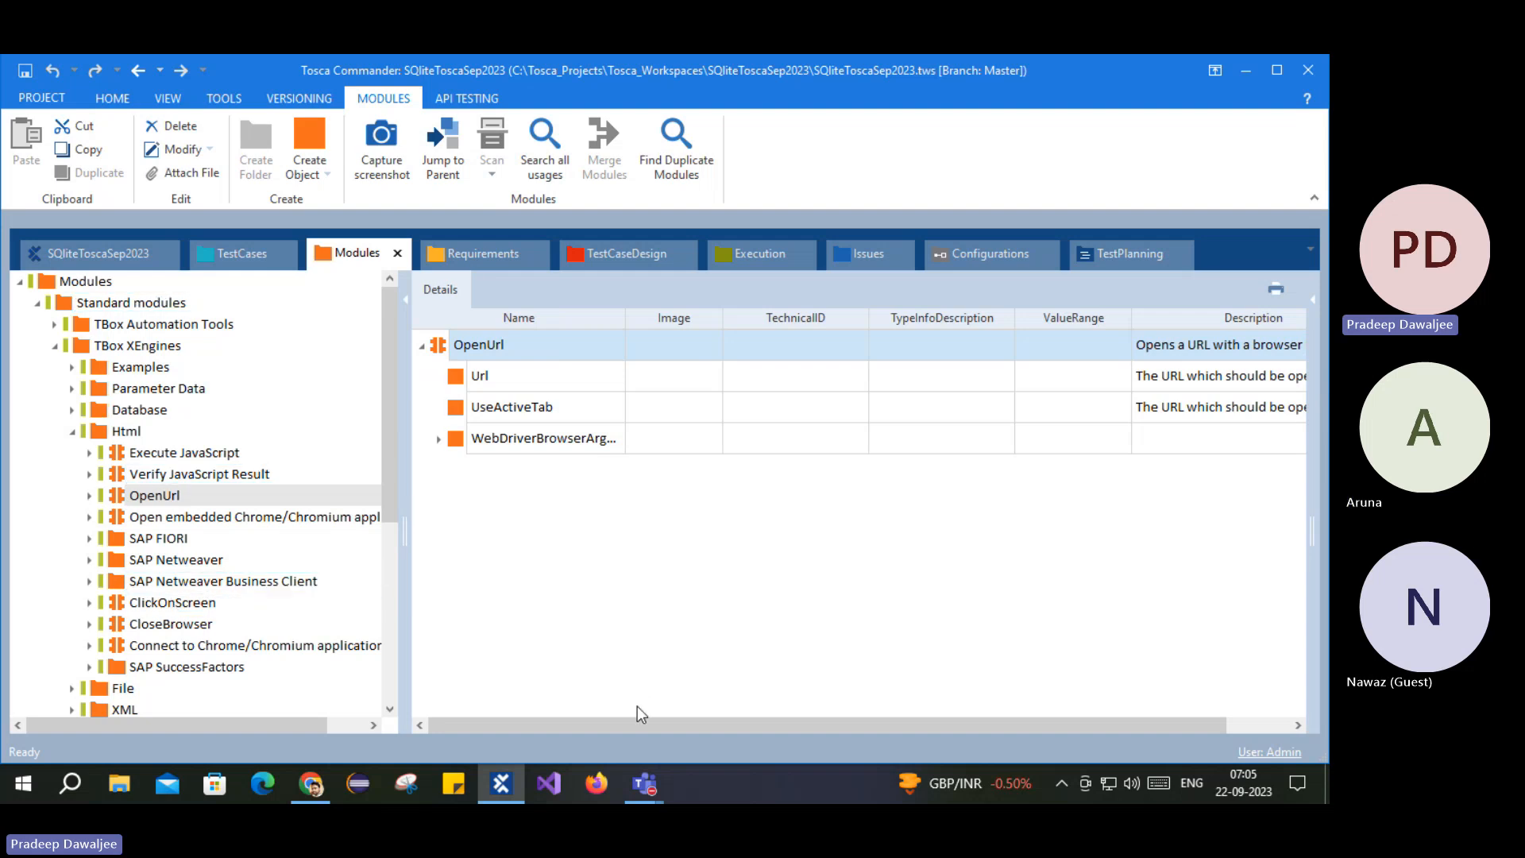
left_click_drag(629, 726, 952, 725)
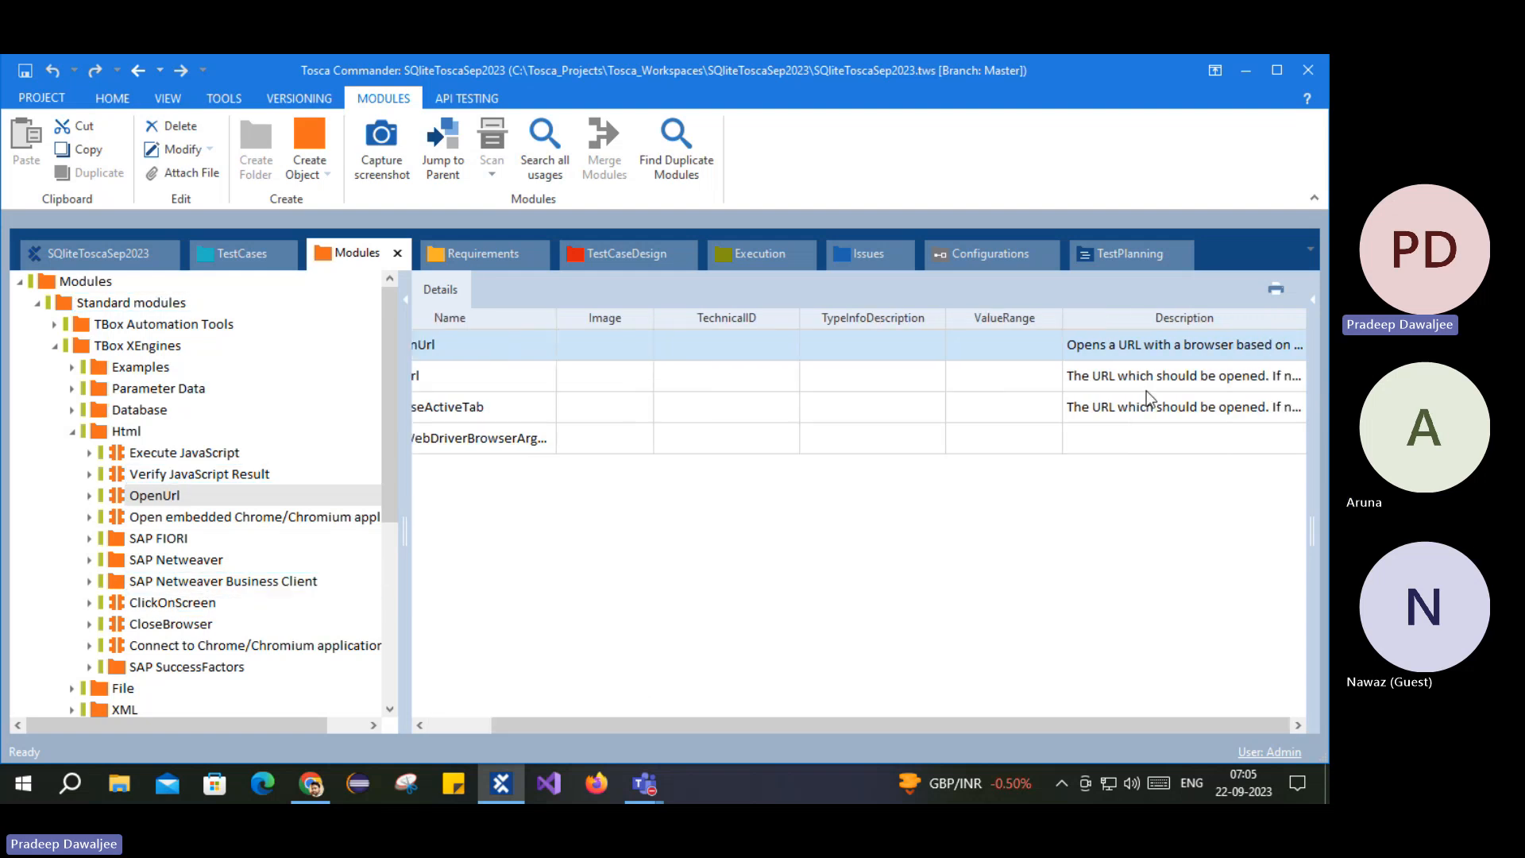
left_click(1192, 345)
left_click(1298, 346)
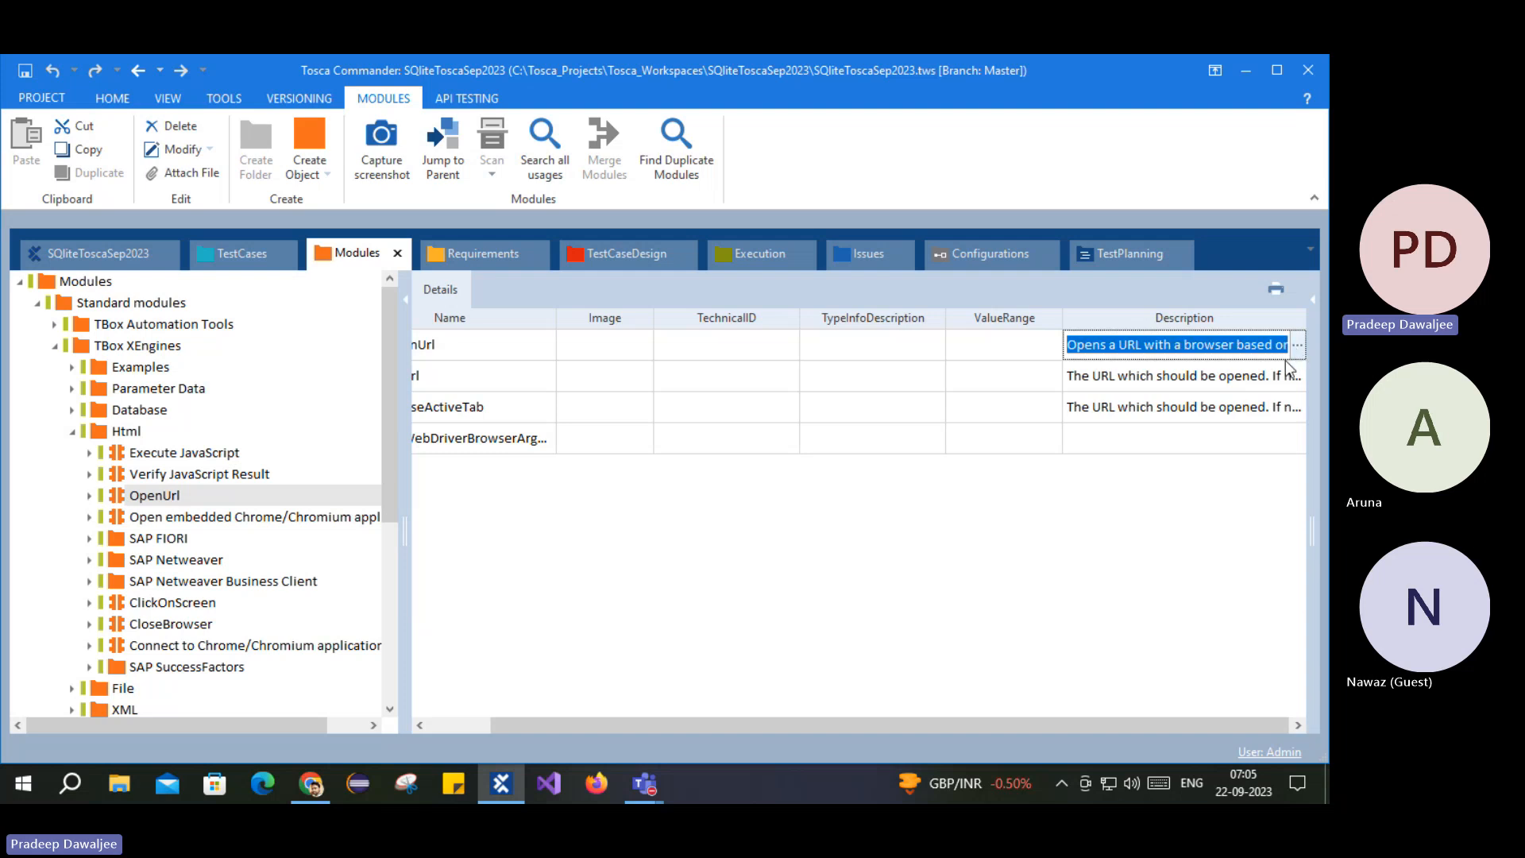
Step: Collapse the TBox XEngines folder and check the descriptions of the Demo Web Shop and Demo Web Shop. Login modules
left_click(54, 345)
left_click(133, 431)
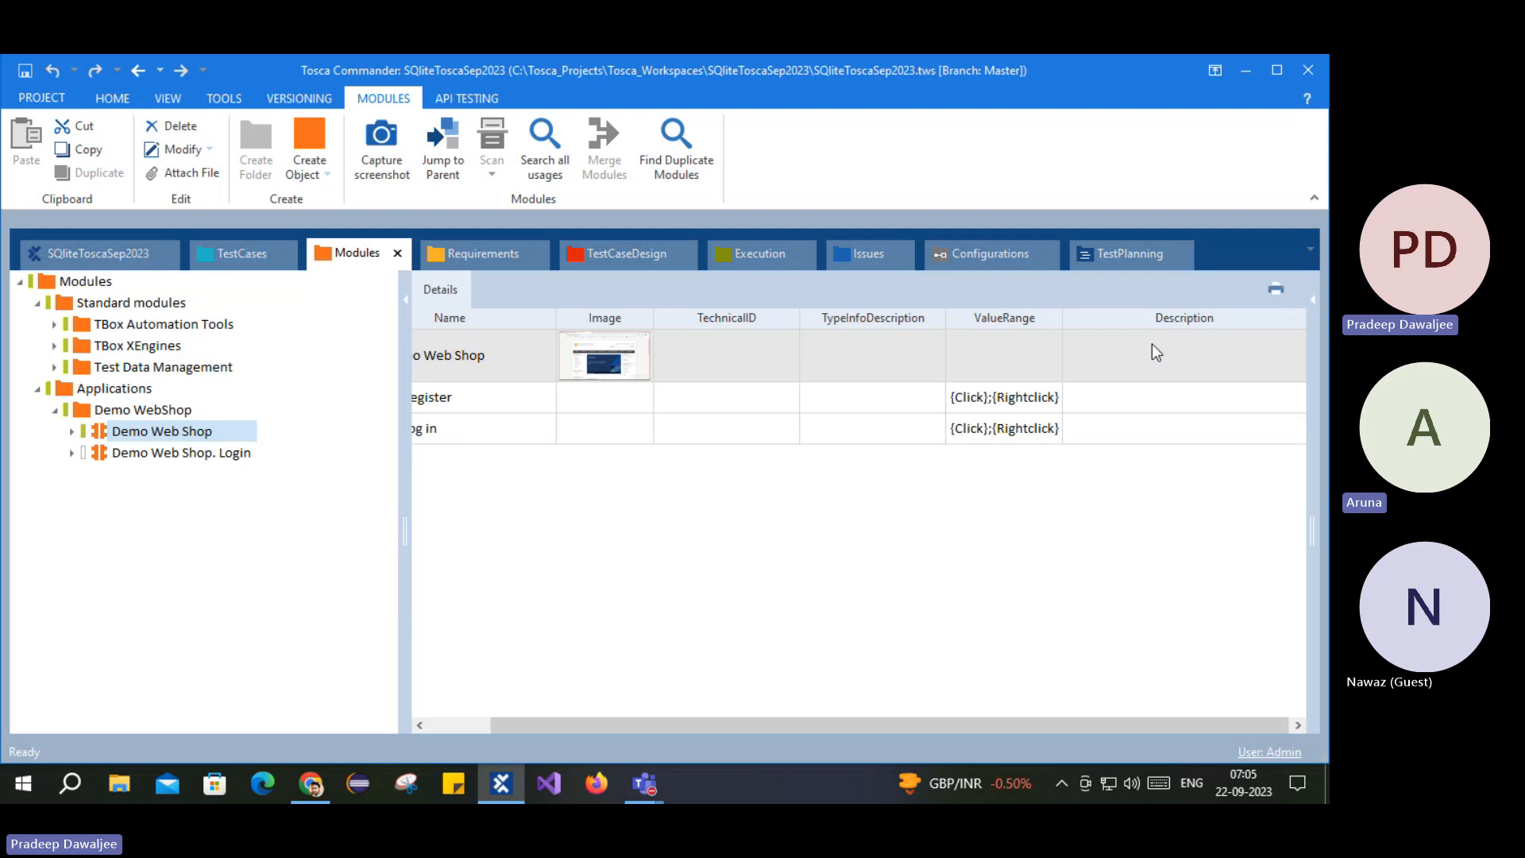
left_click(142, 455)
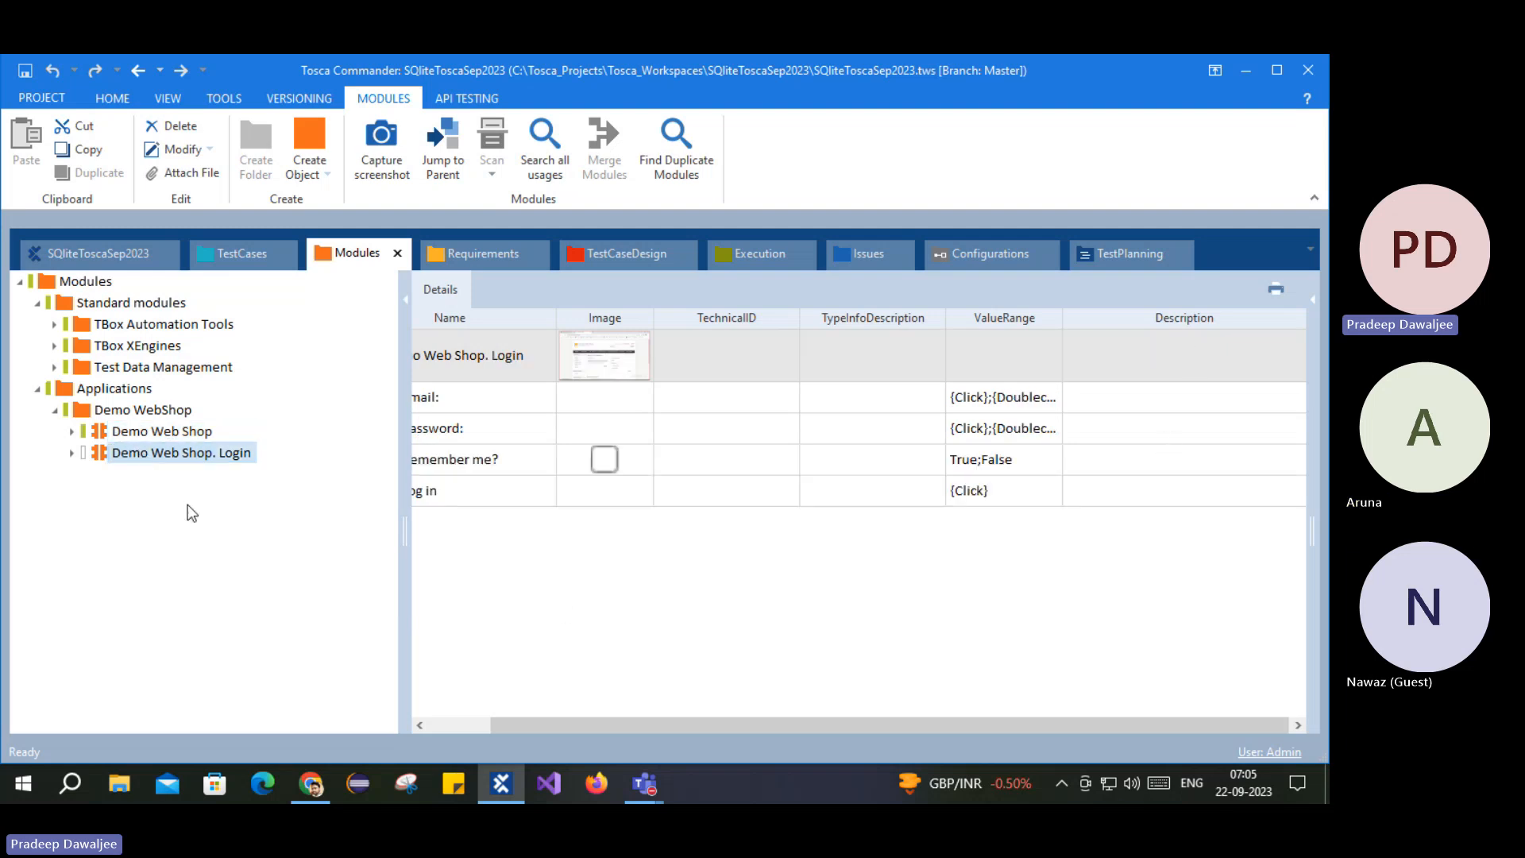
Step: Set the Description property of the Demo Web Shop module to "Just reg" and hide the properties again
left_click(141, 431)
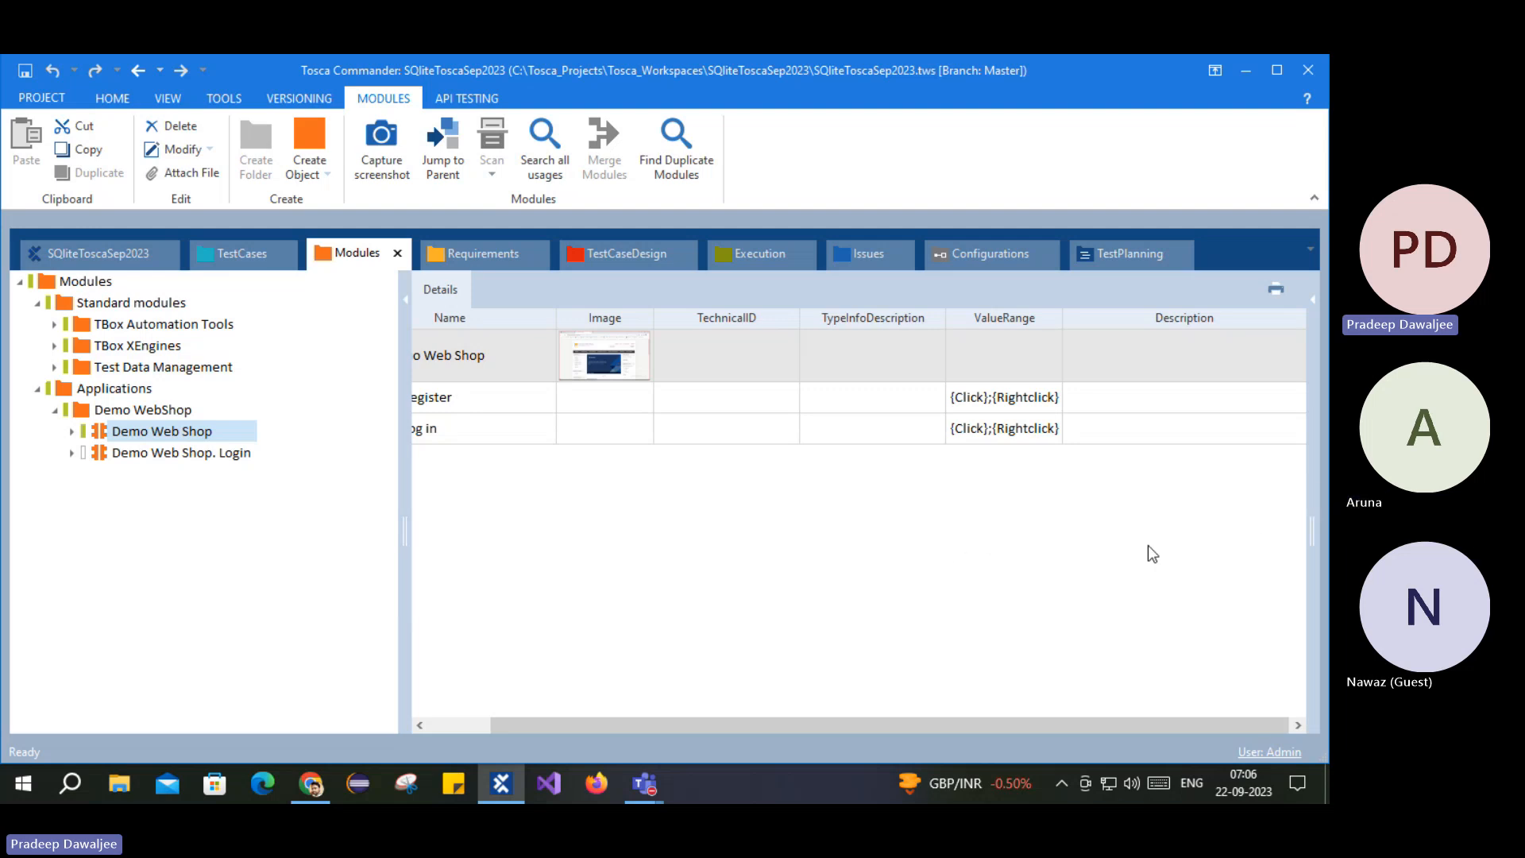
left_click(1316, 312)
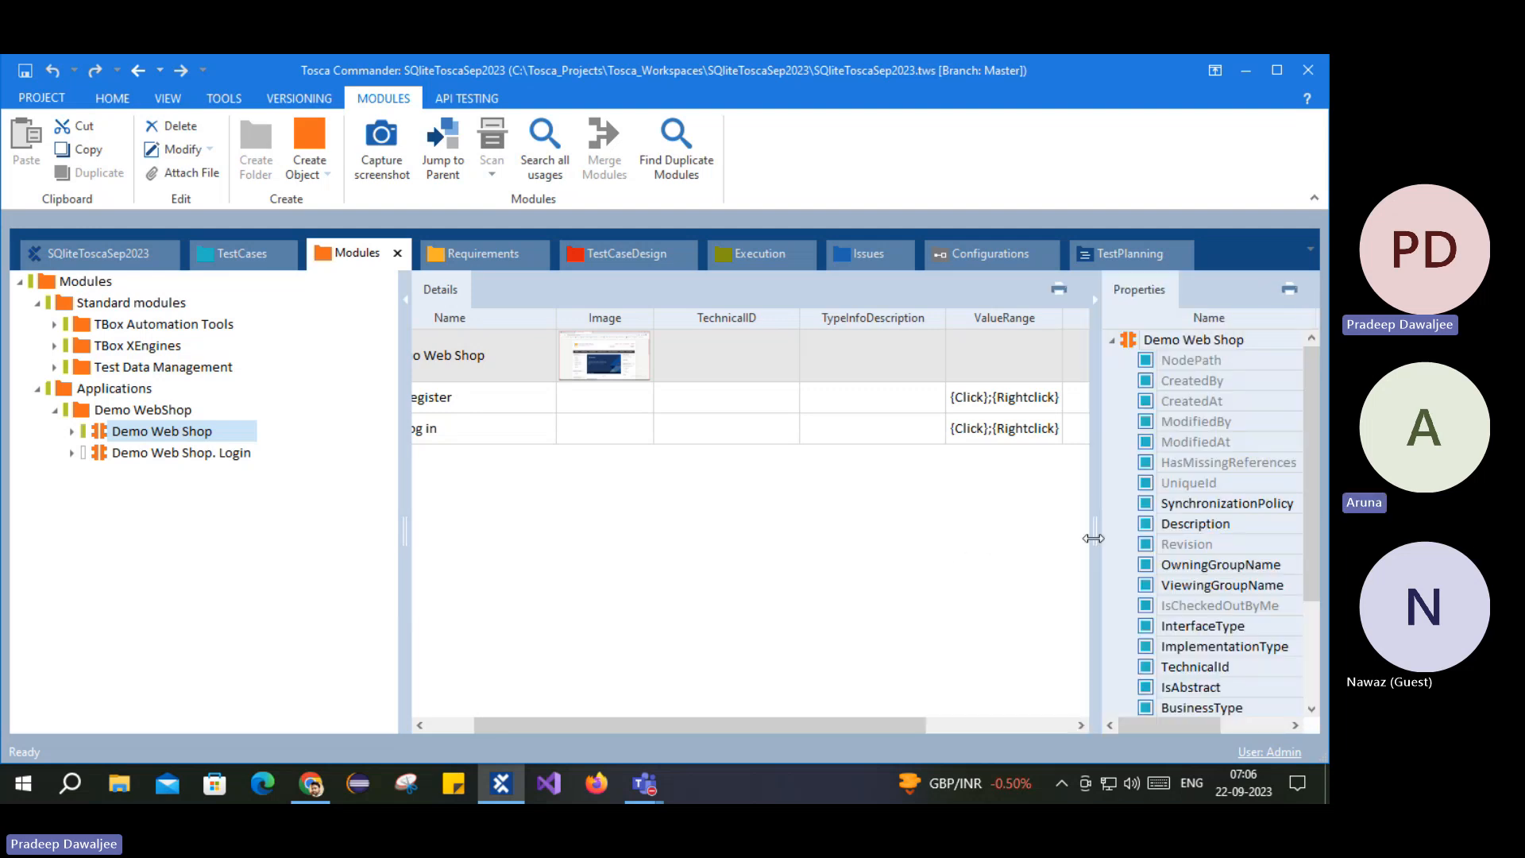
left_click_drag(1095, 538, 854, 535)
left_click(1113, 529)
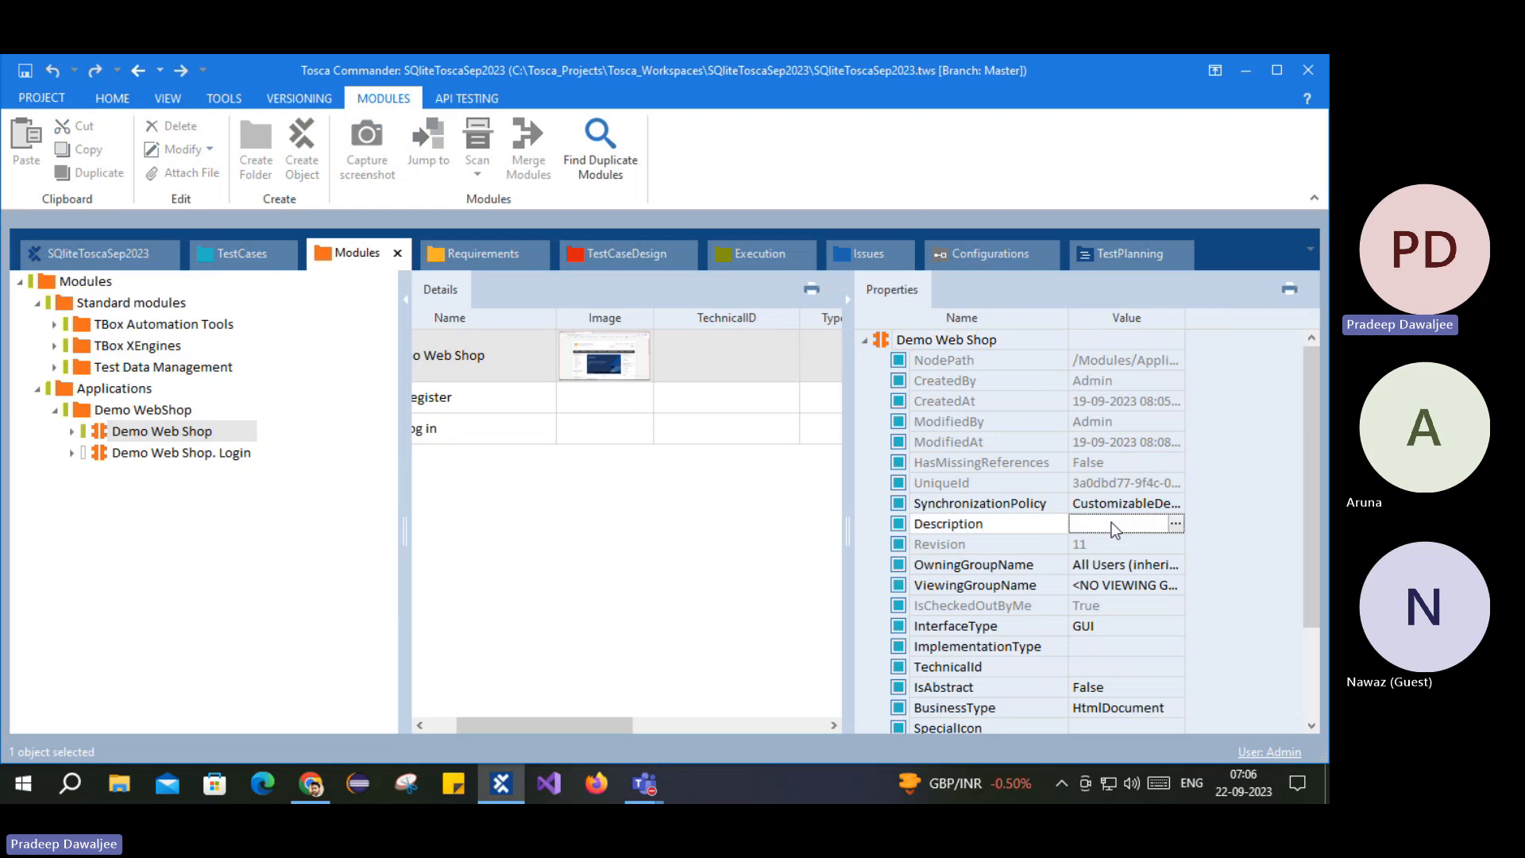
type("Just reg")
left_click(880, 630)
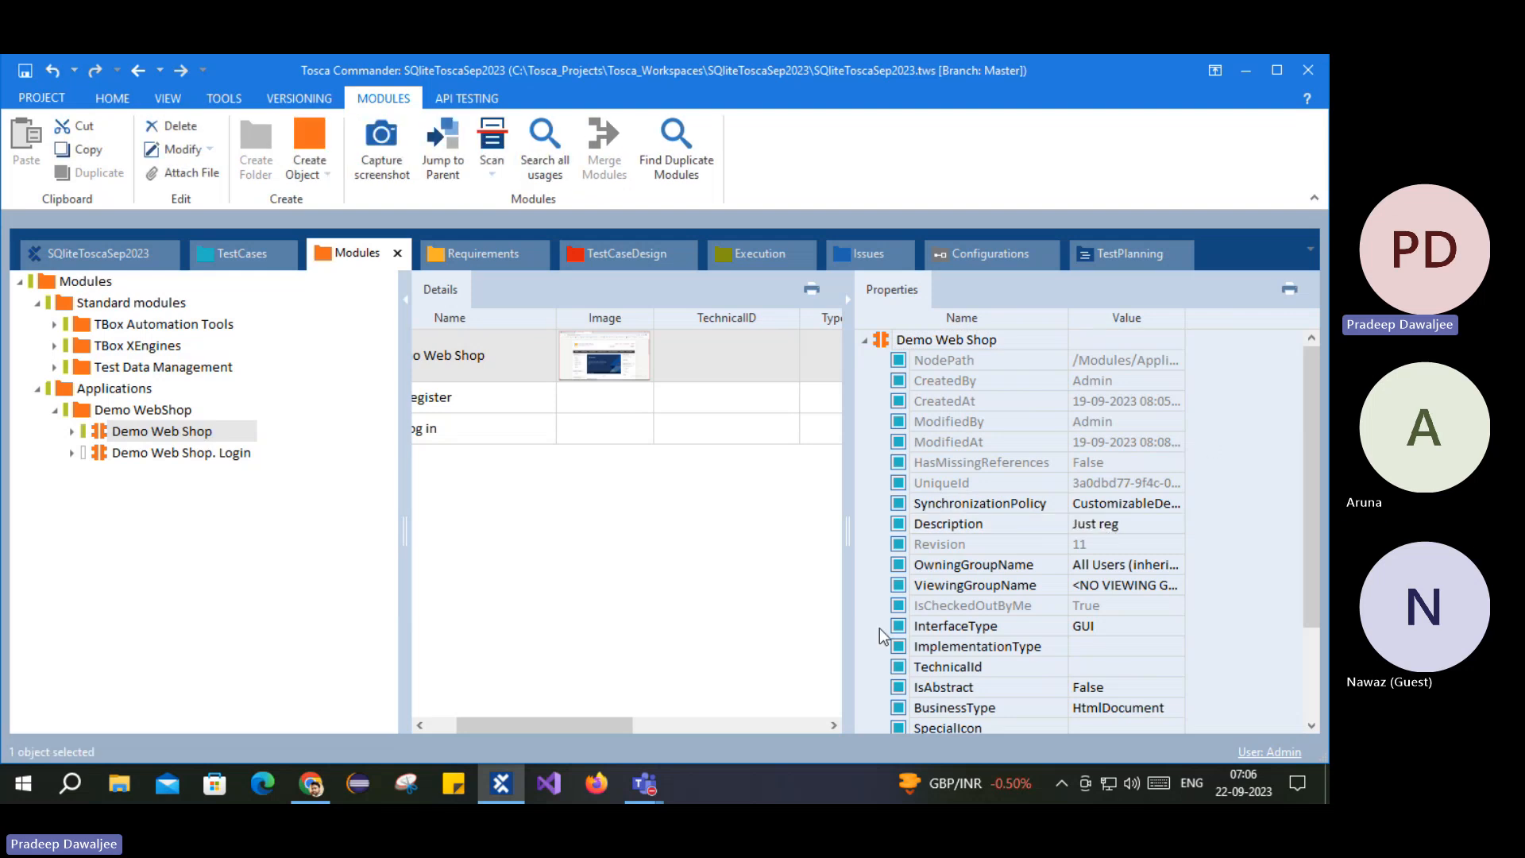
left_click(848, 297)
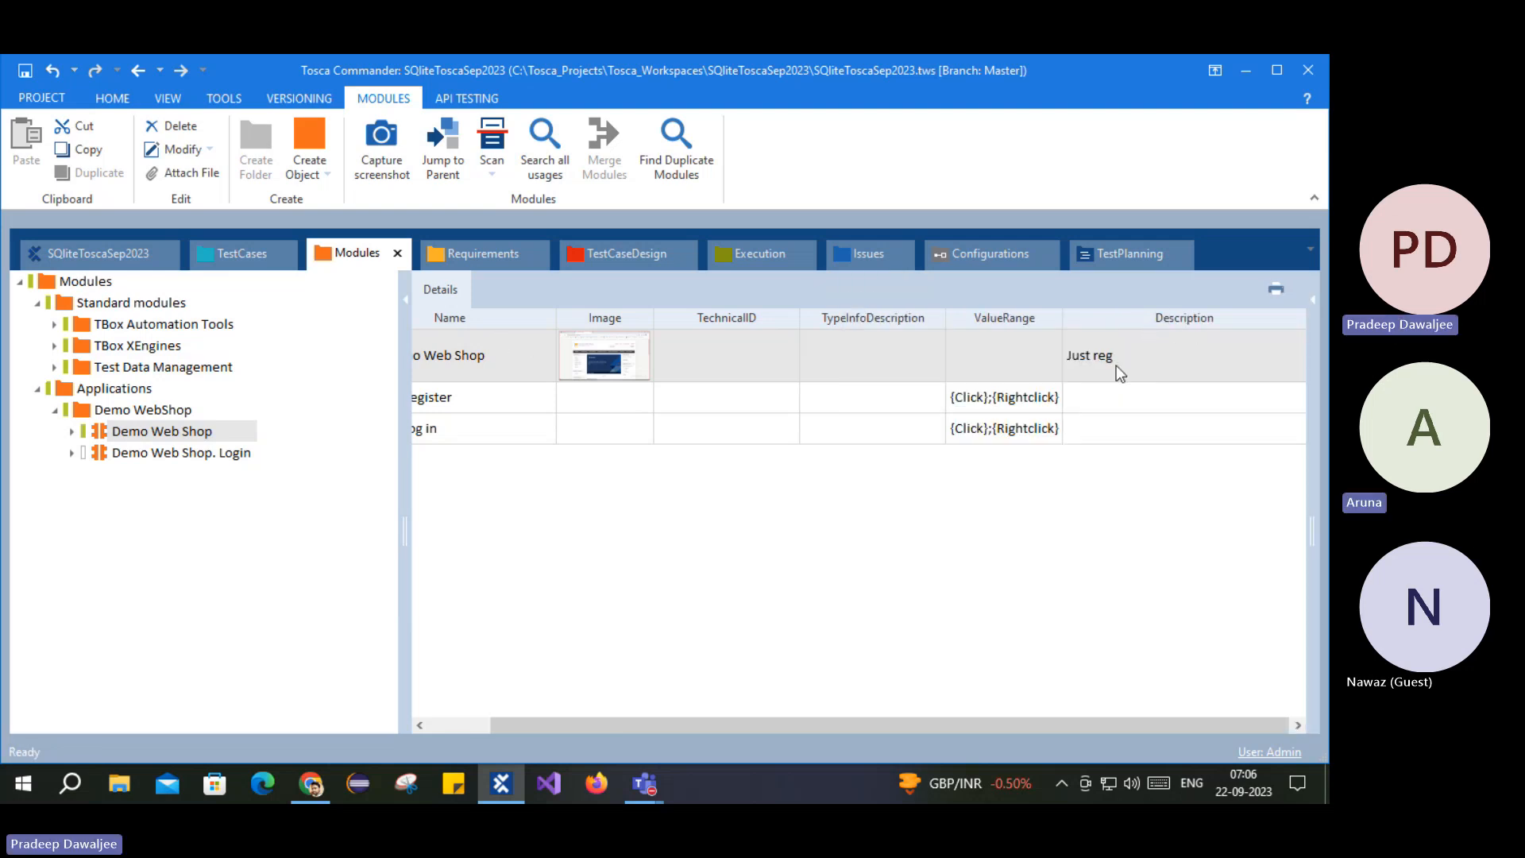
Step: Bring the Name column of the Demo Web Shop module details back into view and save the workspace
left_click(451, 398)
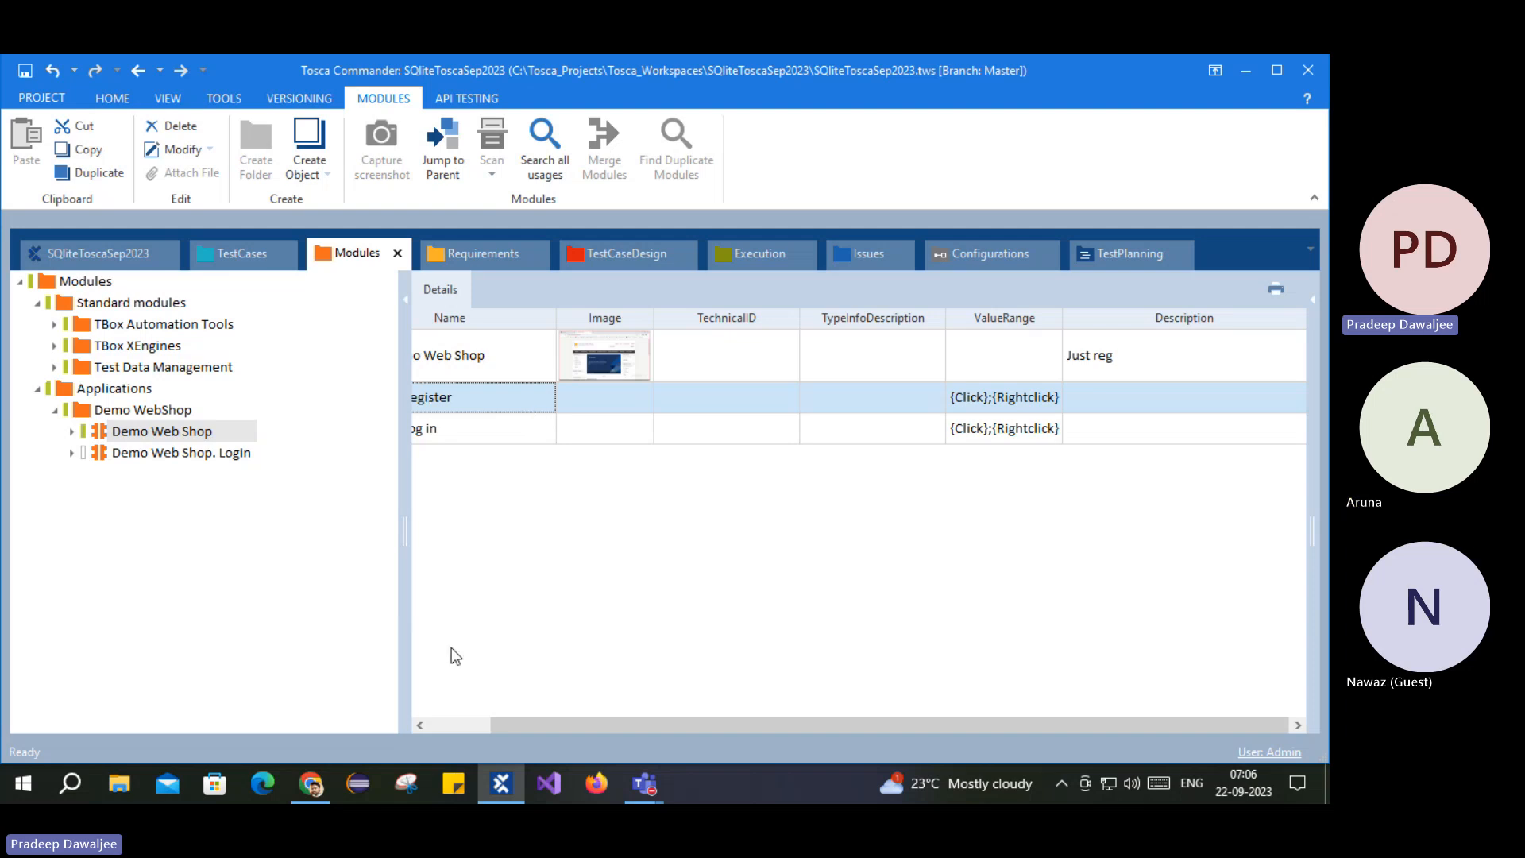
left_click(459, 723)
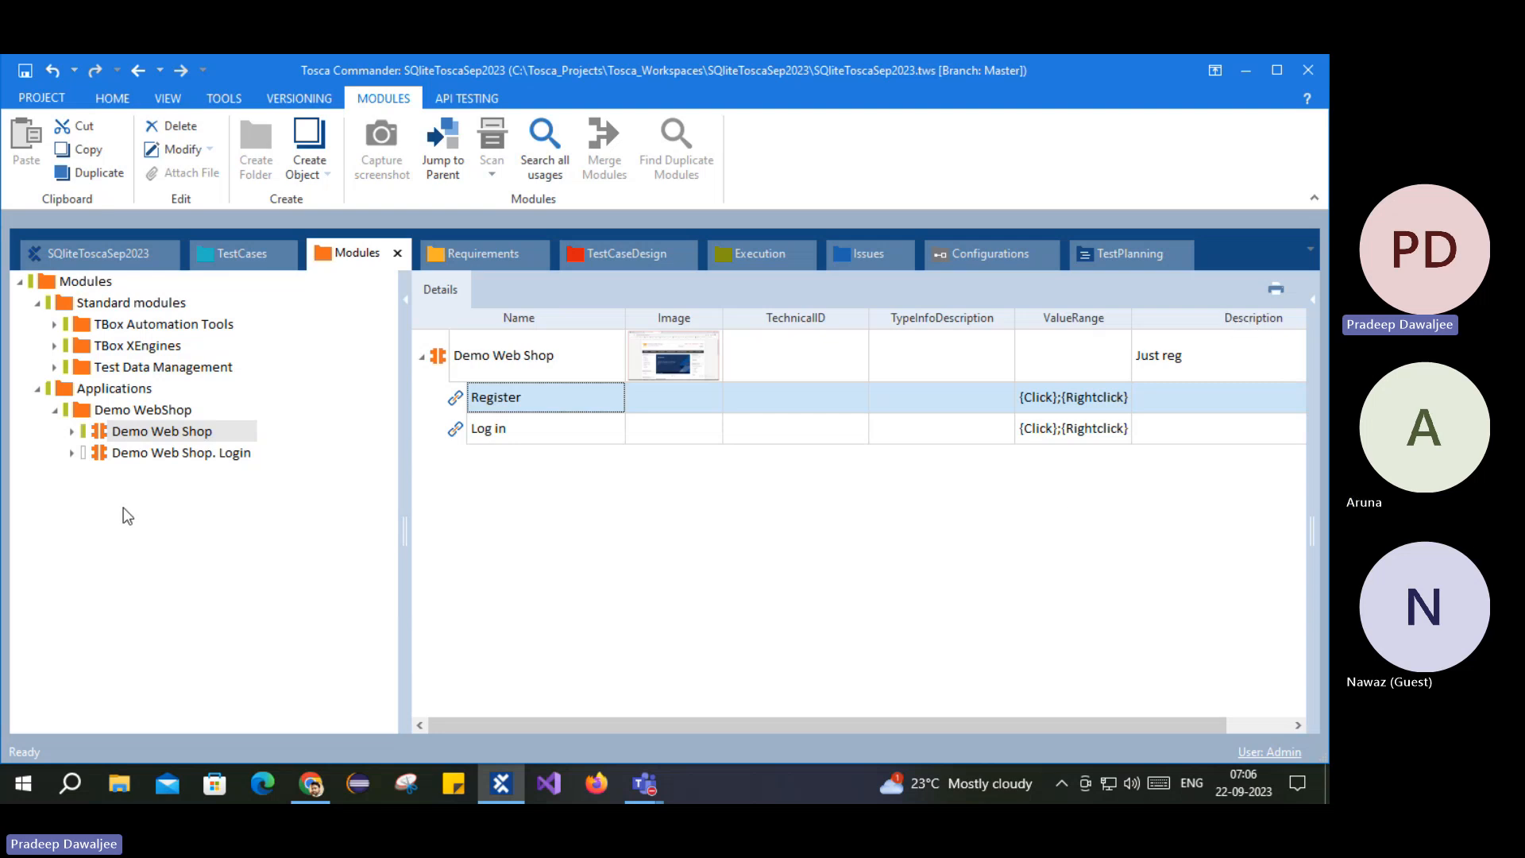
left_click(25, 69)
Step: Show the properties beside the details and examine those of the Register and Log in attributes of the Demo Web Shop module
left_click(1314, 310)
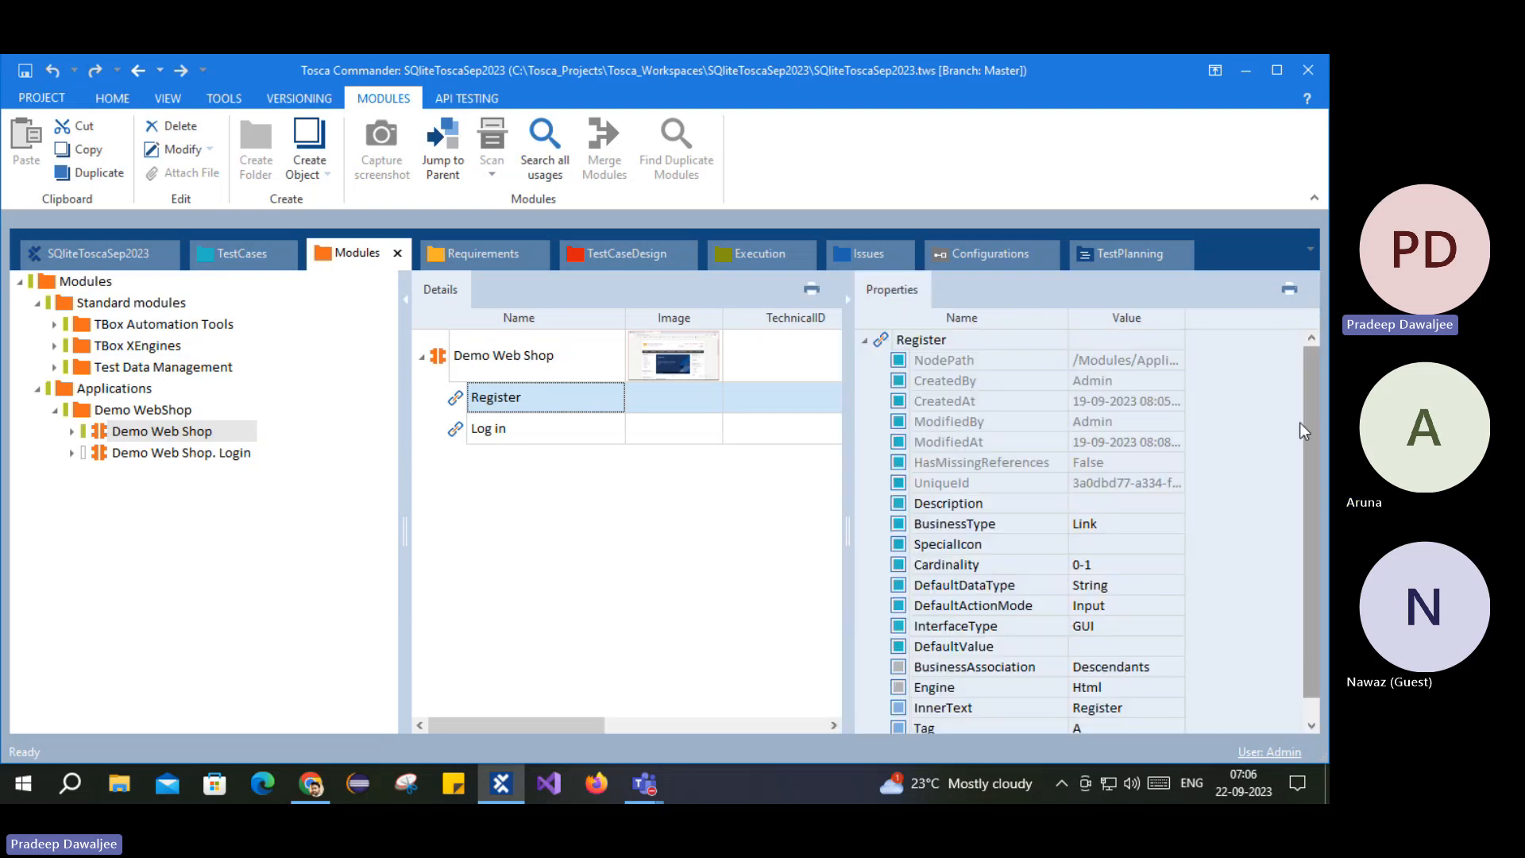
scroll(1057, 667, "down", 1)
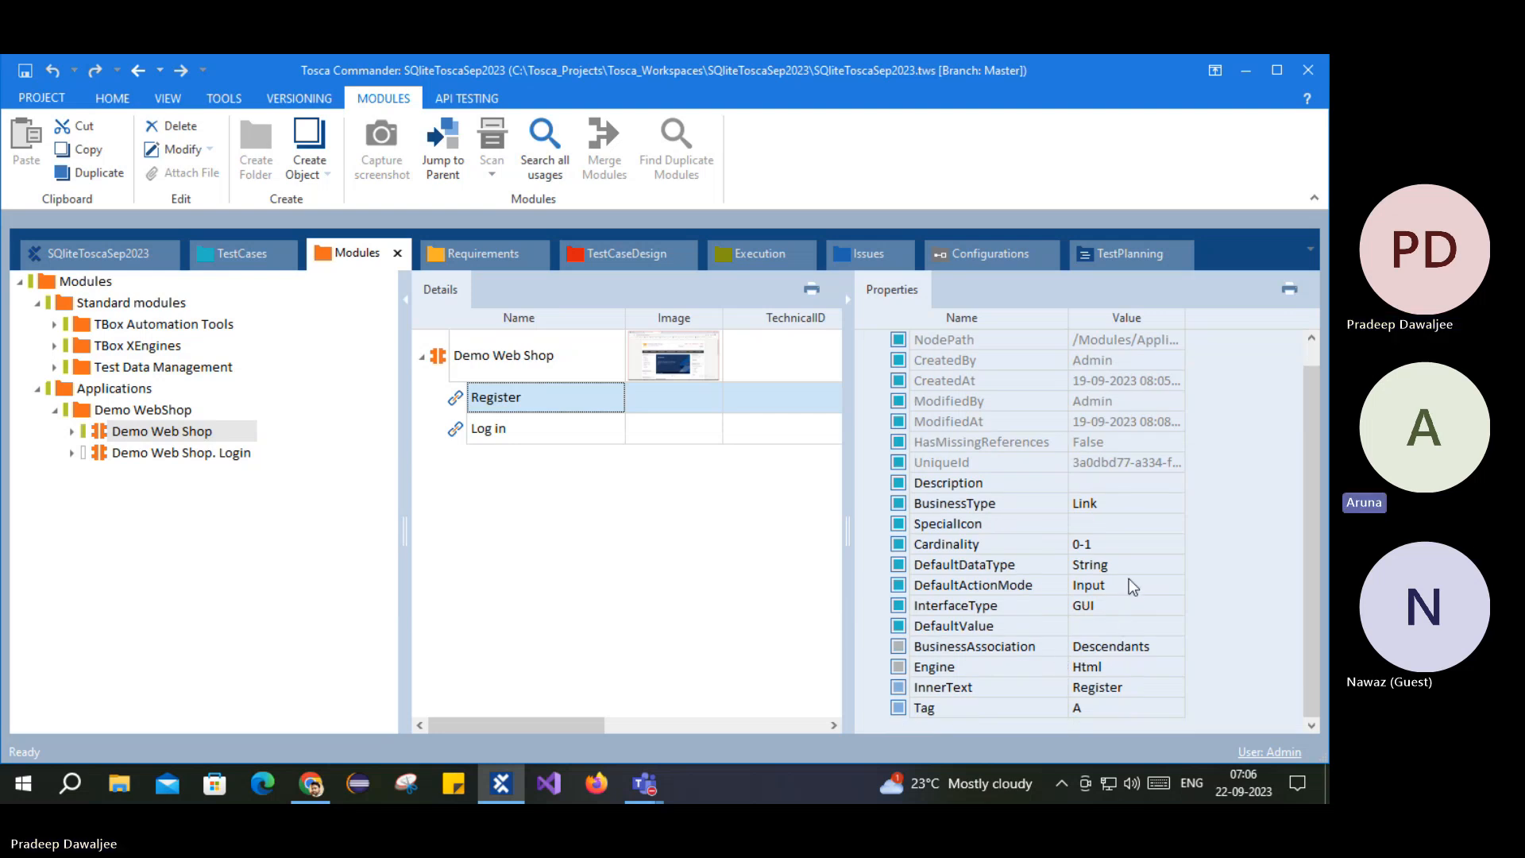
left_click(515, 424)
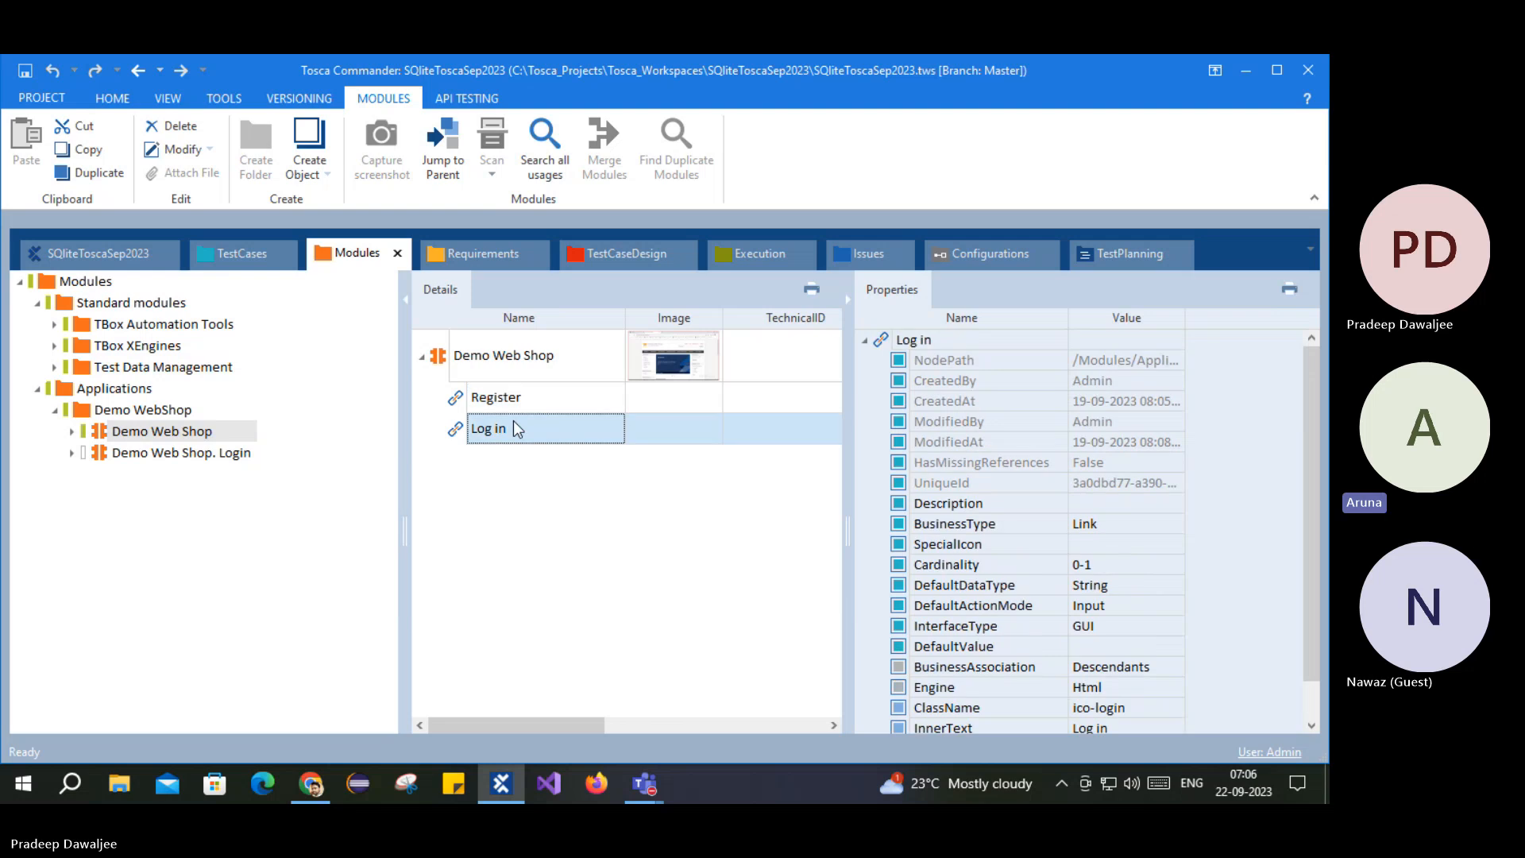
left_click(548, 397)
scroll(1052, 595, "down", 1)
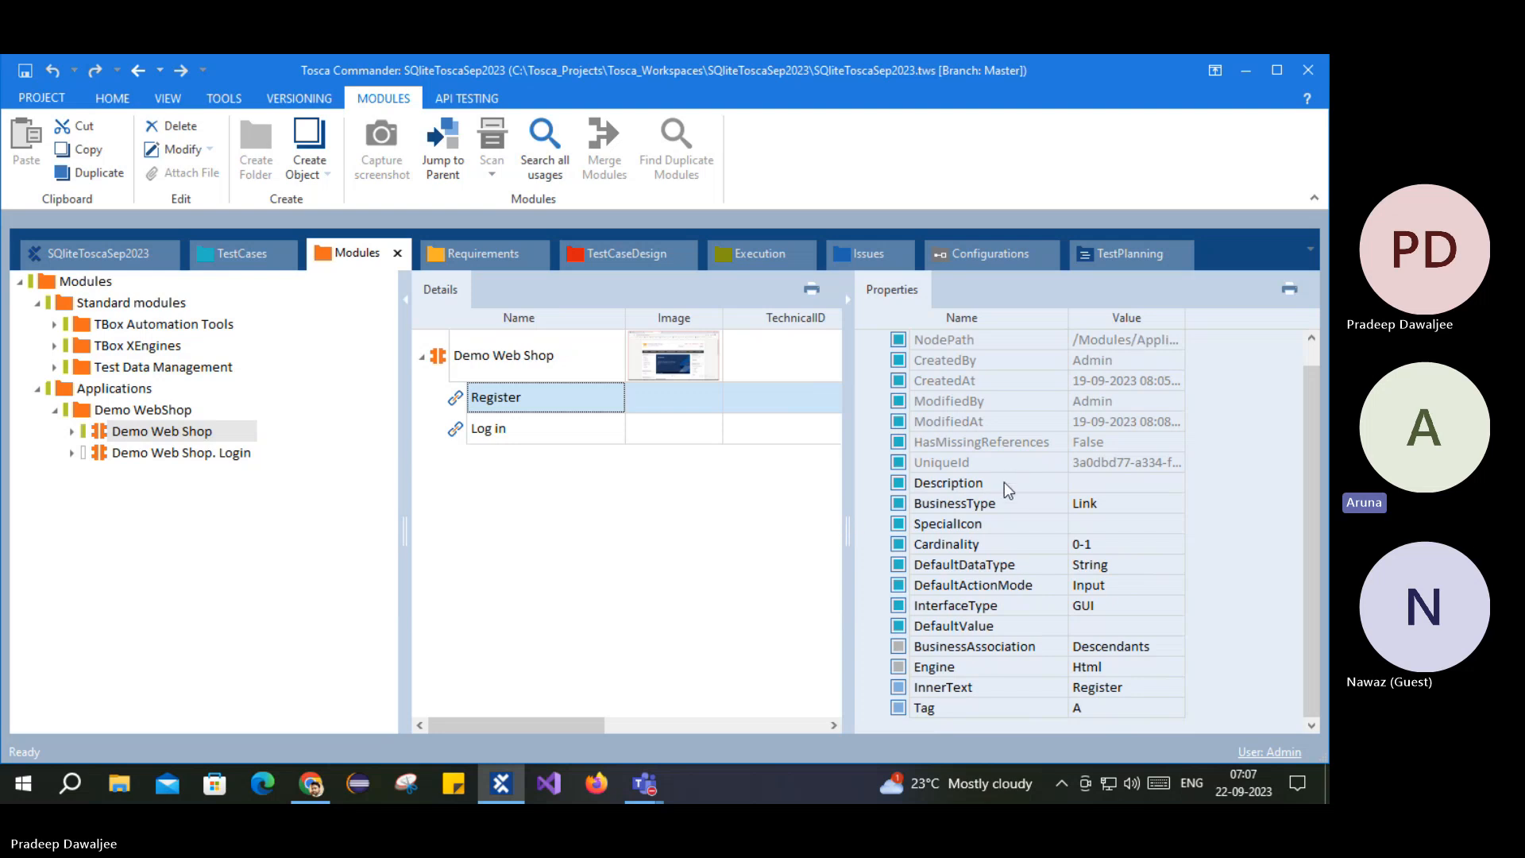
scroll(957, 457, "up", 1)
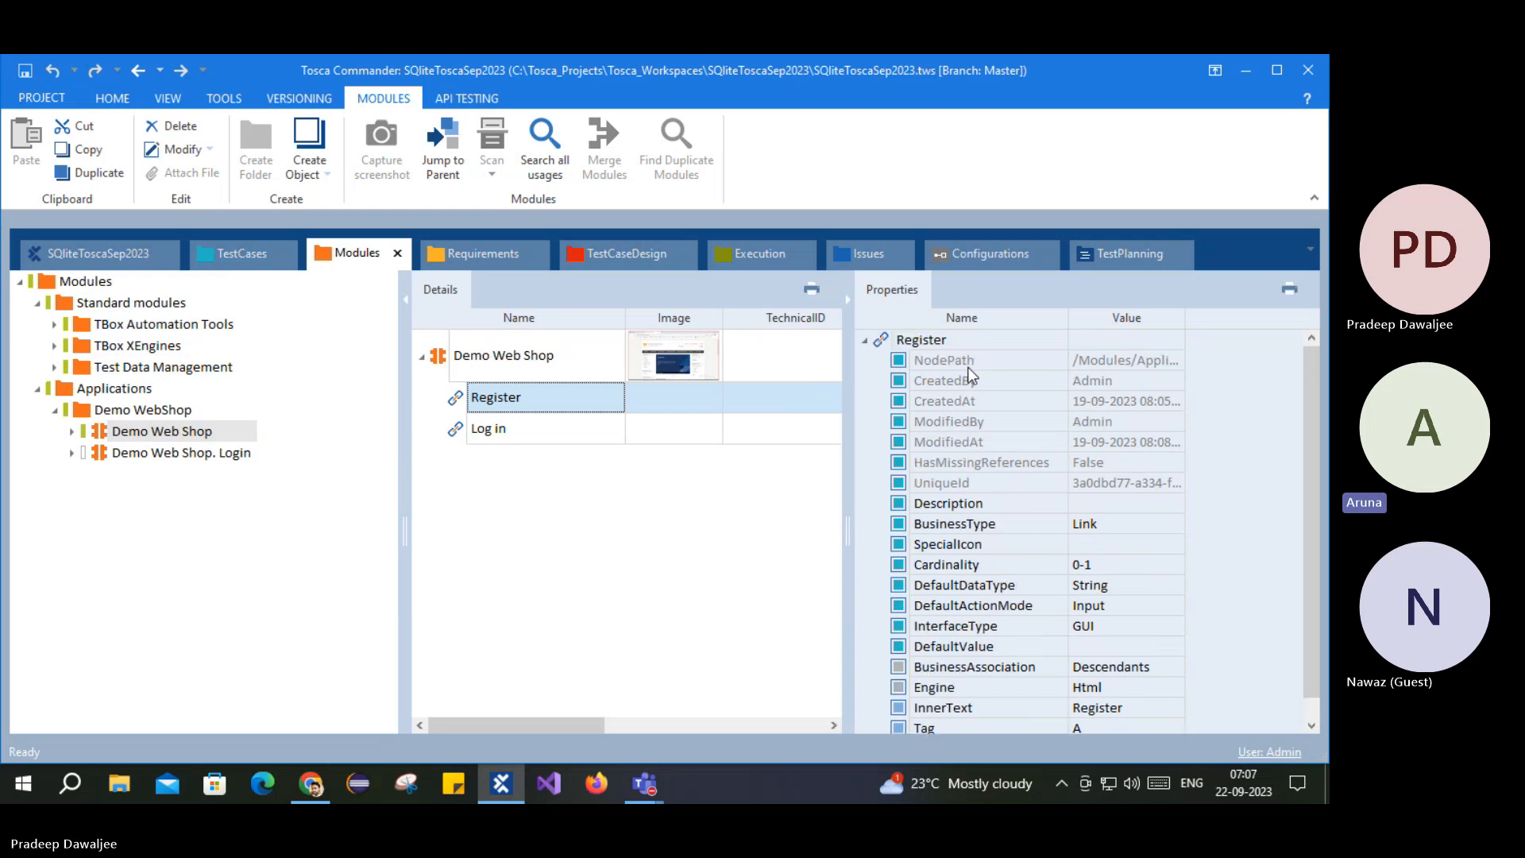
scroll(968, 367, "down", 1)
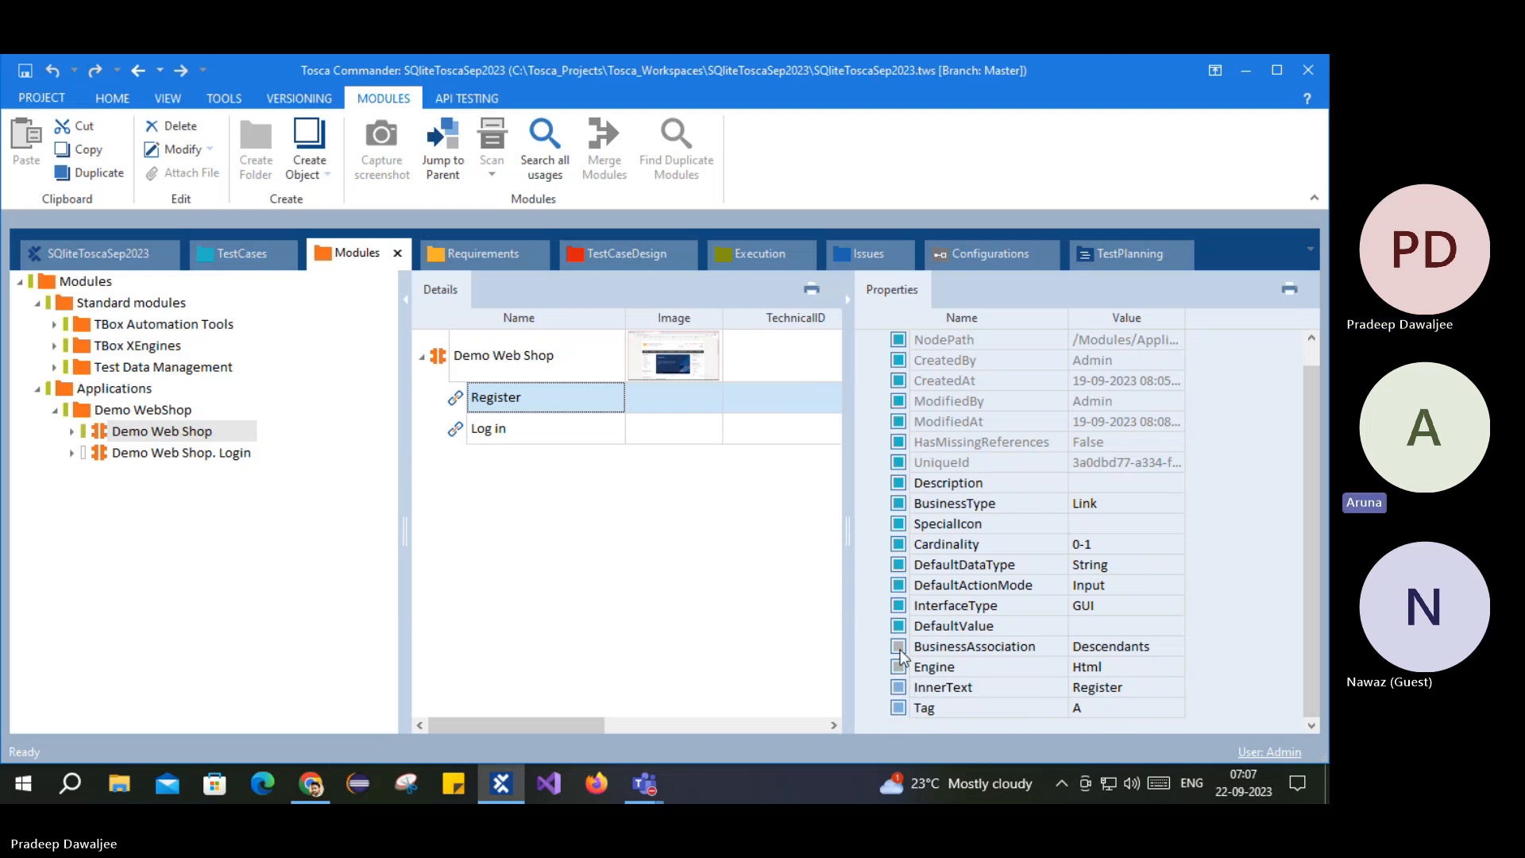
scroll(915, 395, "up", 1)
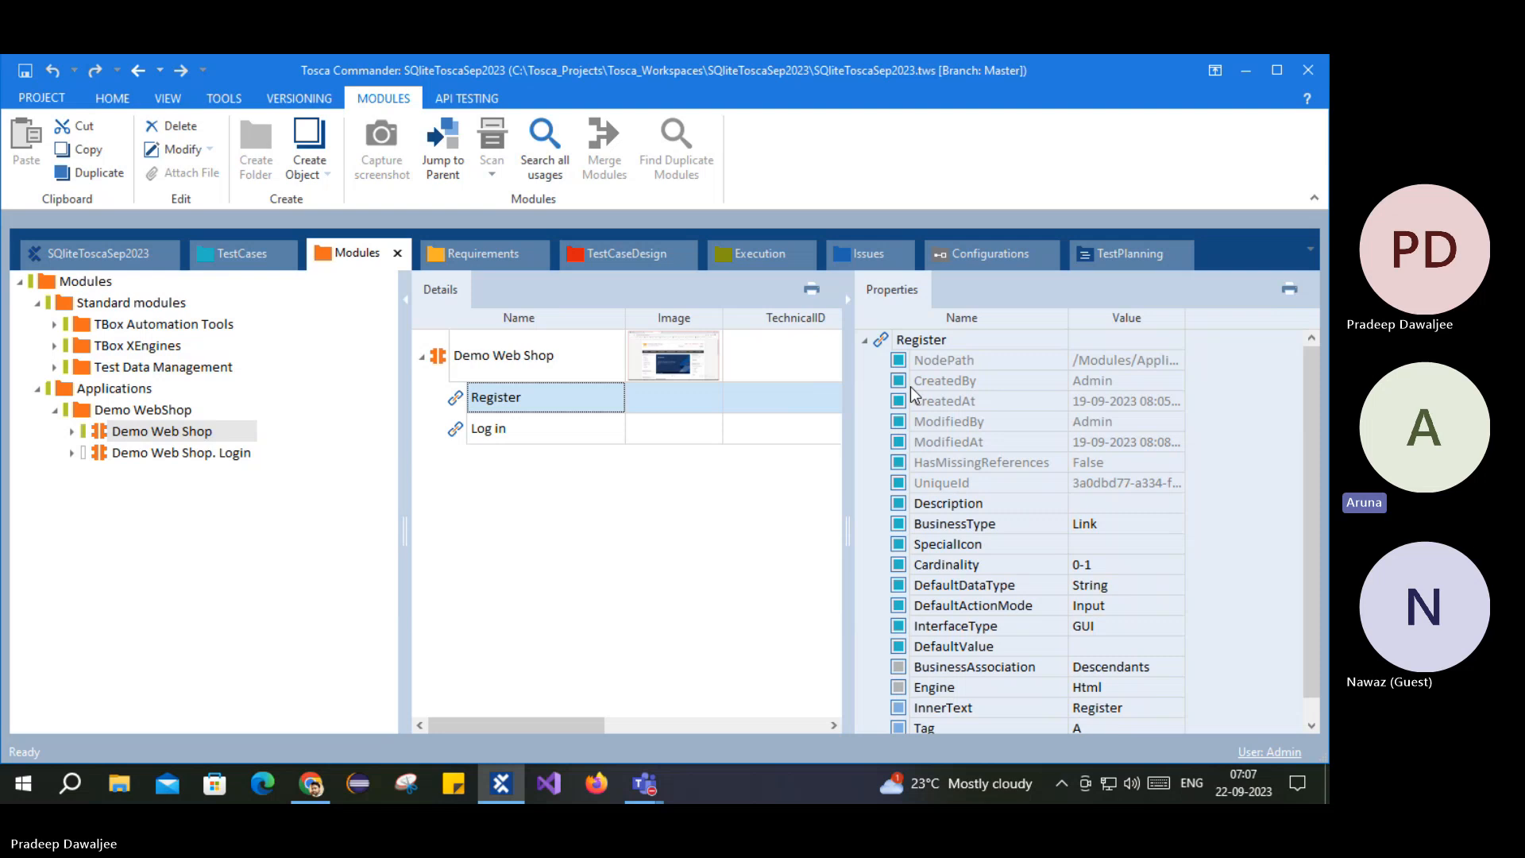
scroll(897, 609, "down", 1)
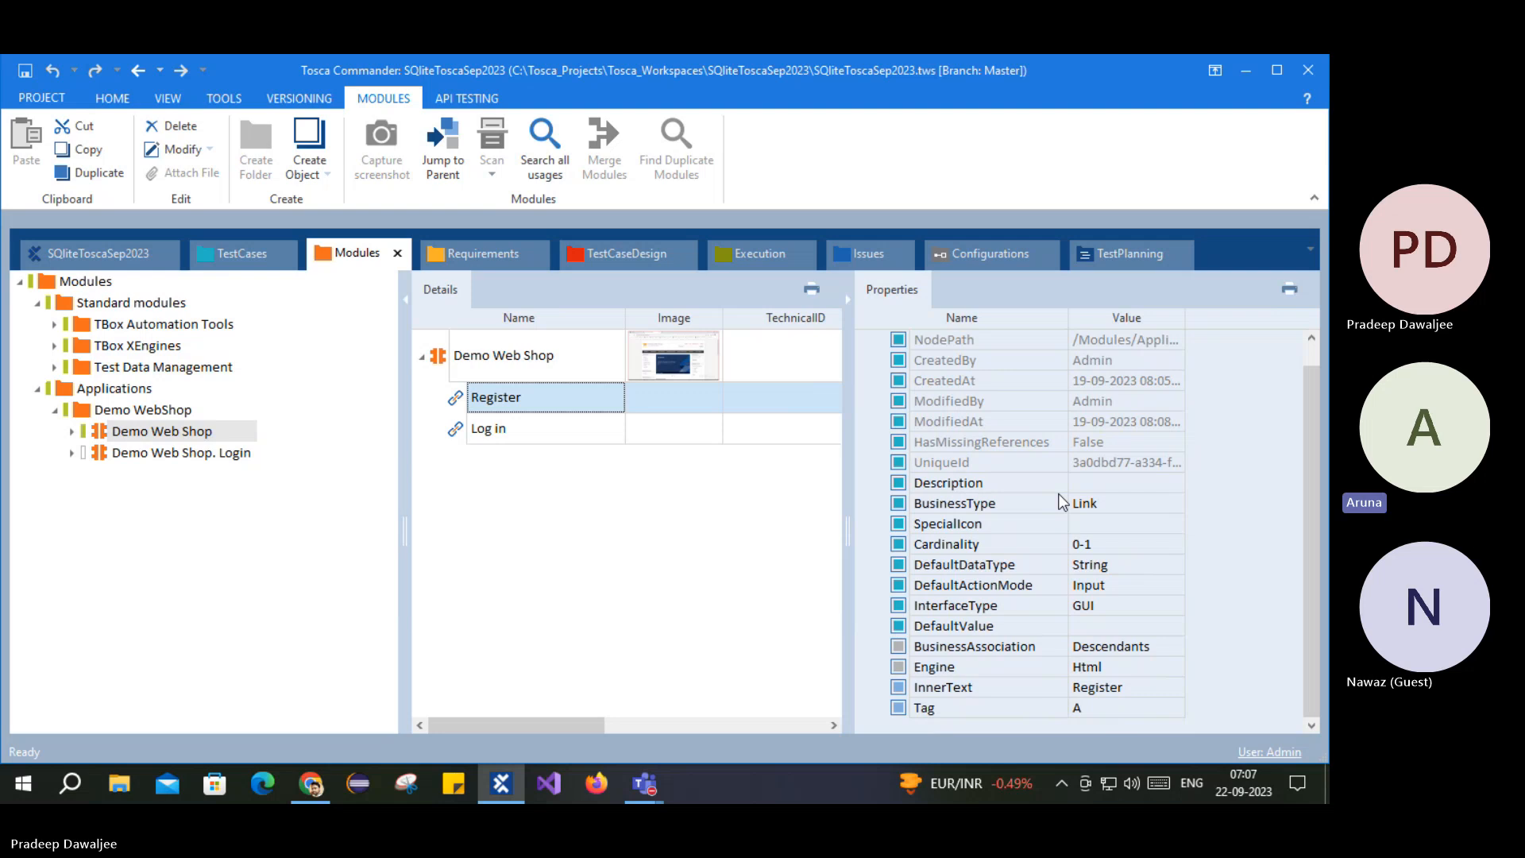
scroll(1065, 505, "up", 1)
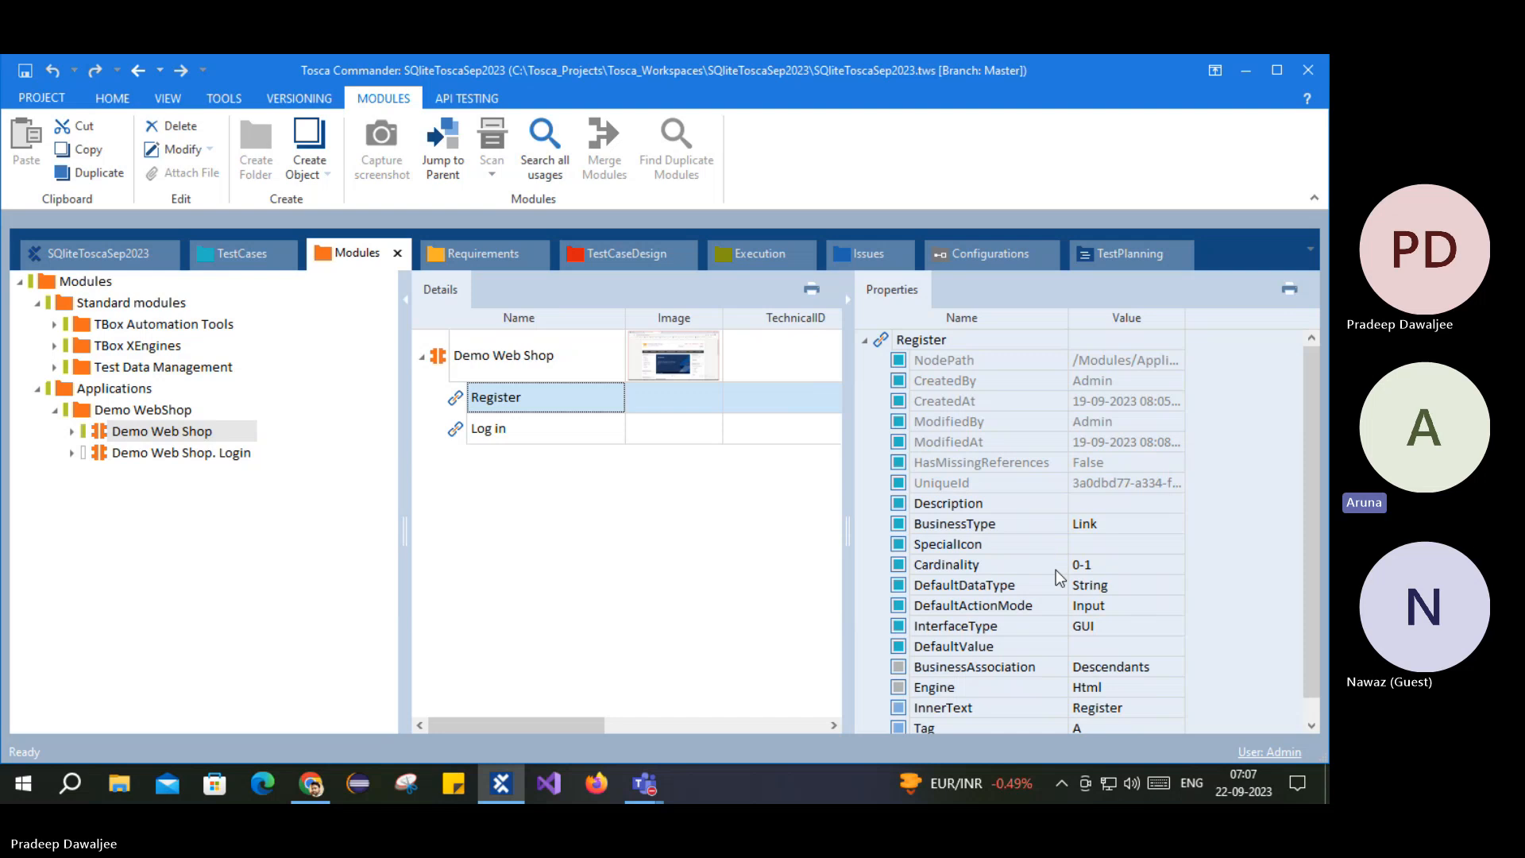
scroll(1058, 576, "down", 1)
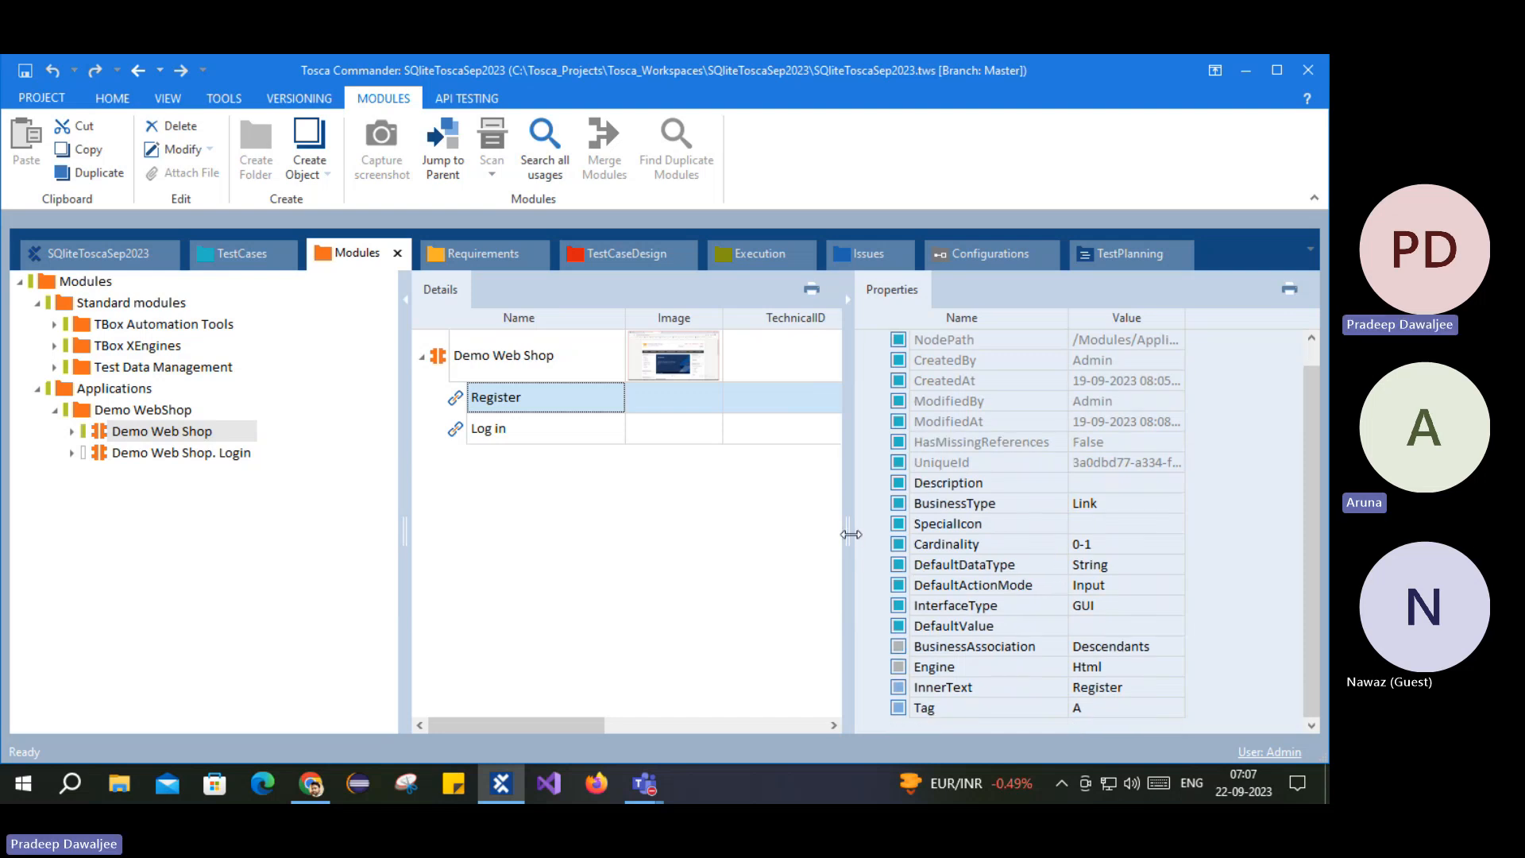
left_click_drag(851, 535, 894, 531)
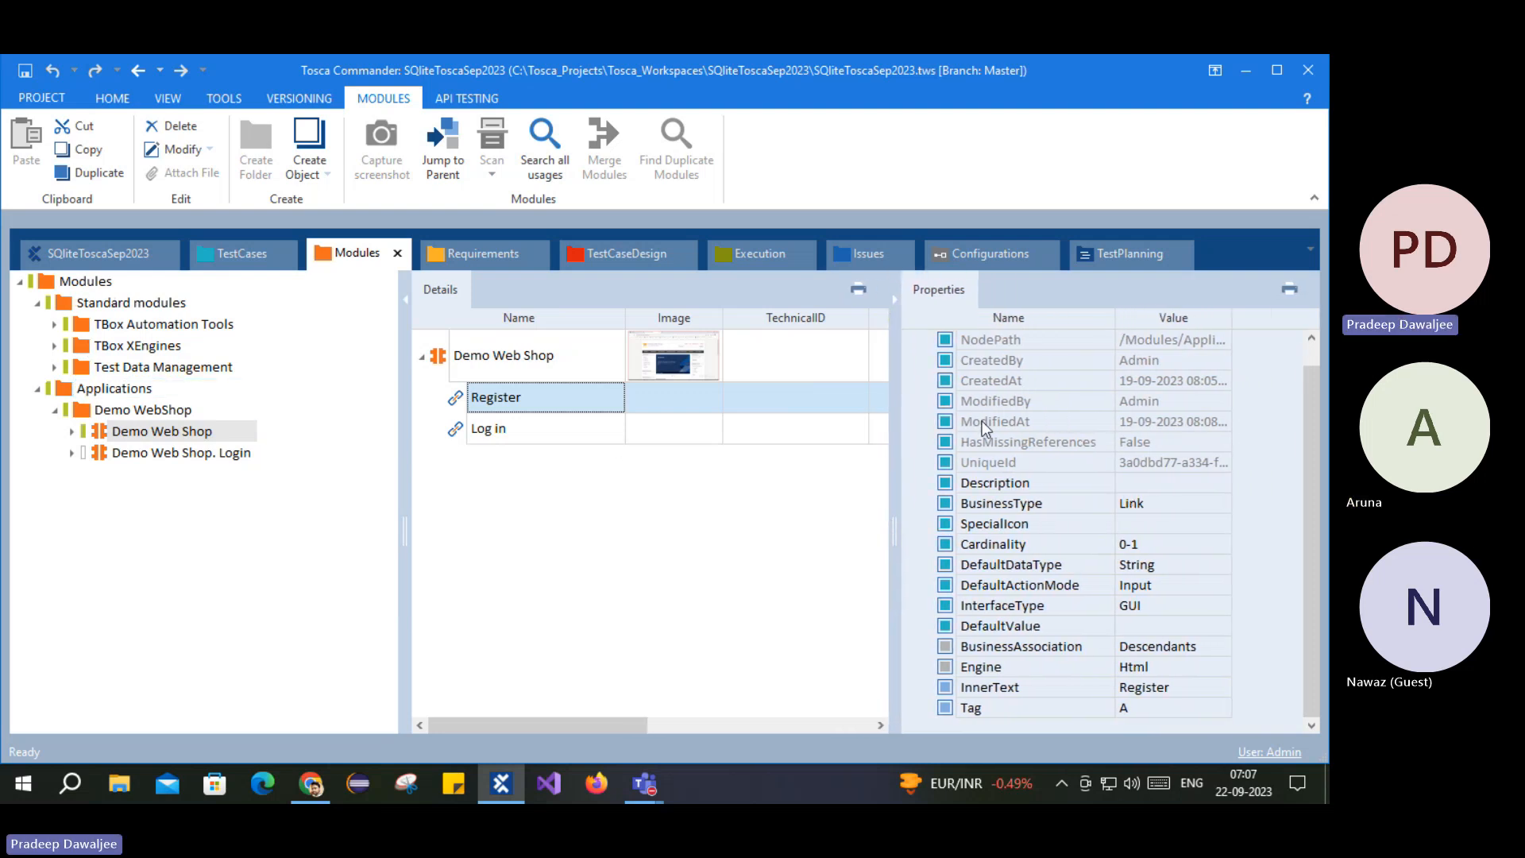
scroll(1069, 527, "up", 1)
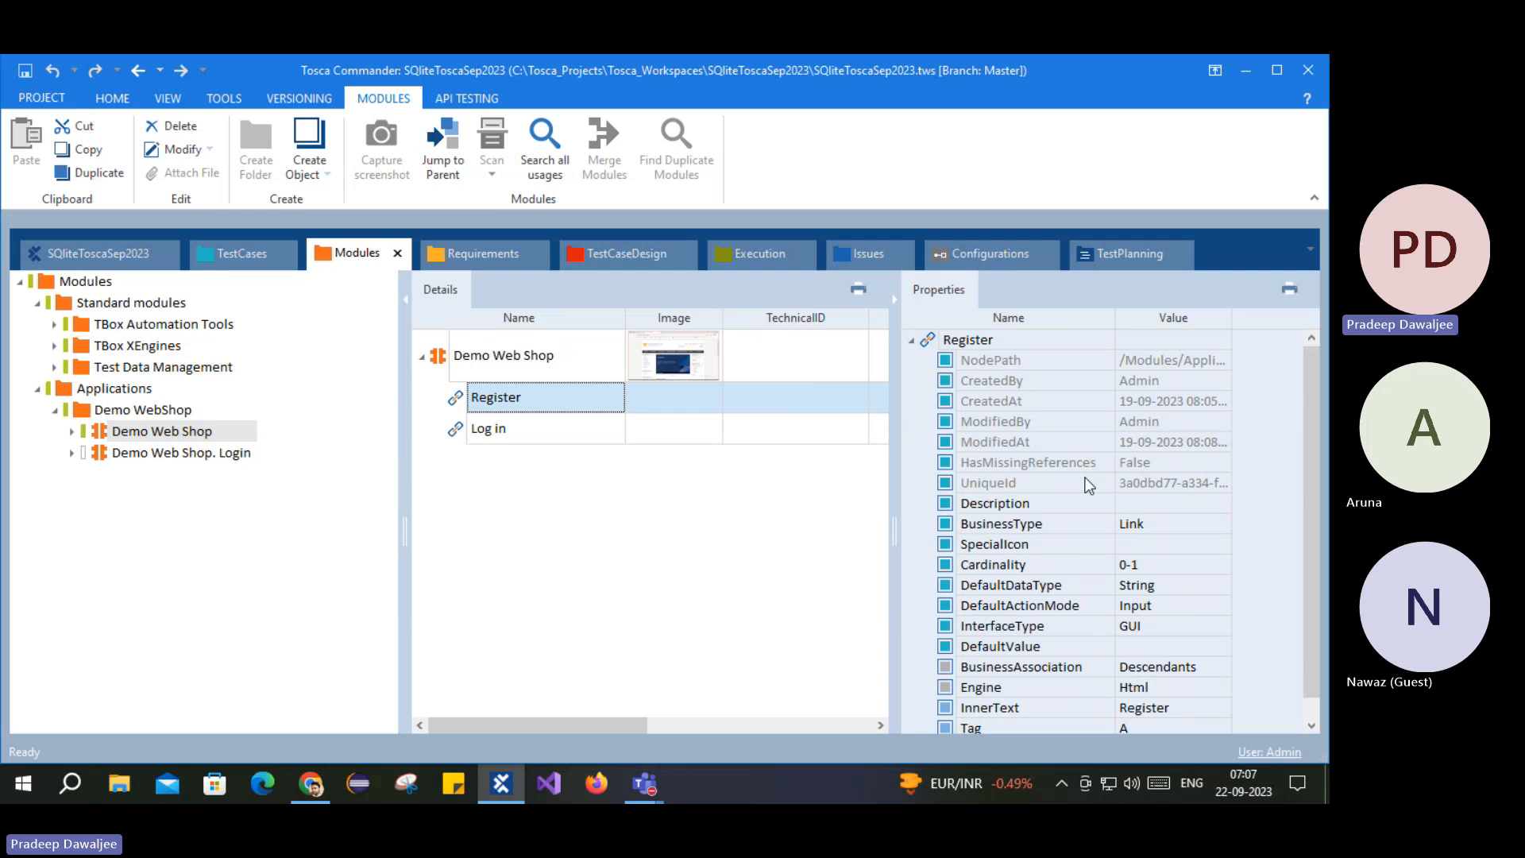
Step: Compare the properties of the Demo Web Shop module and TBox XEngines folder, and expand the module's full UniqueId value
left_click(450, 362)
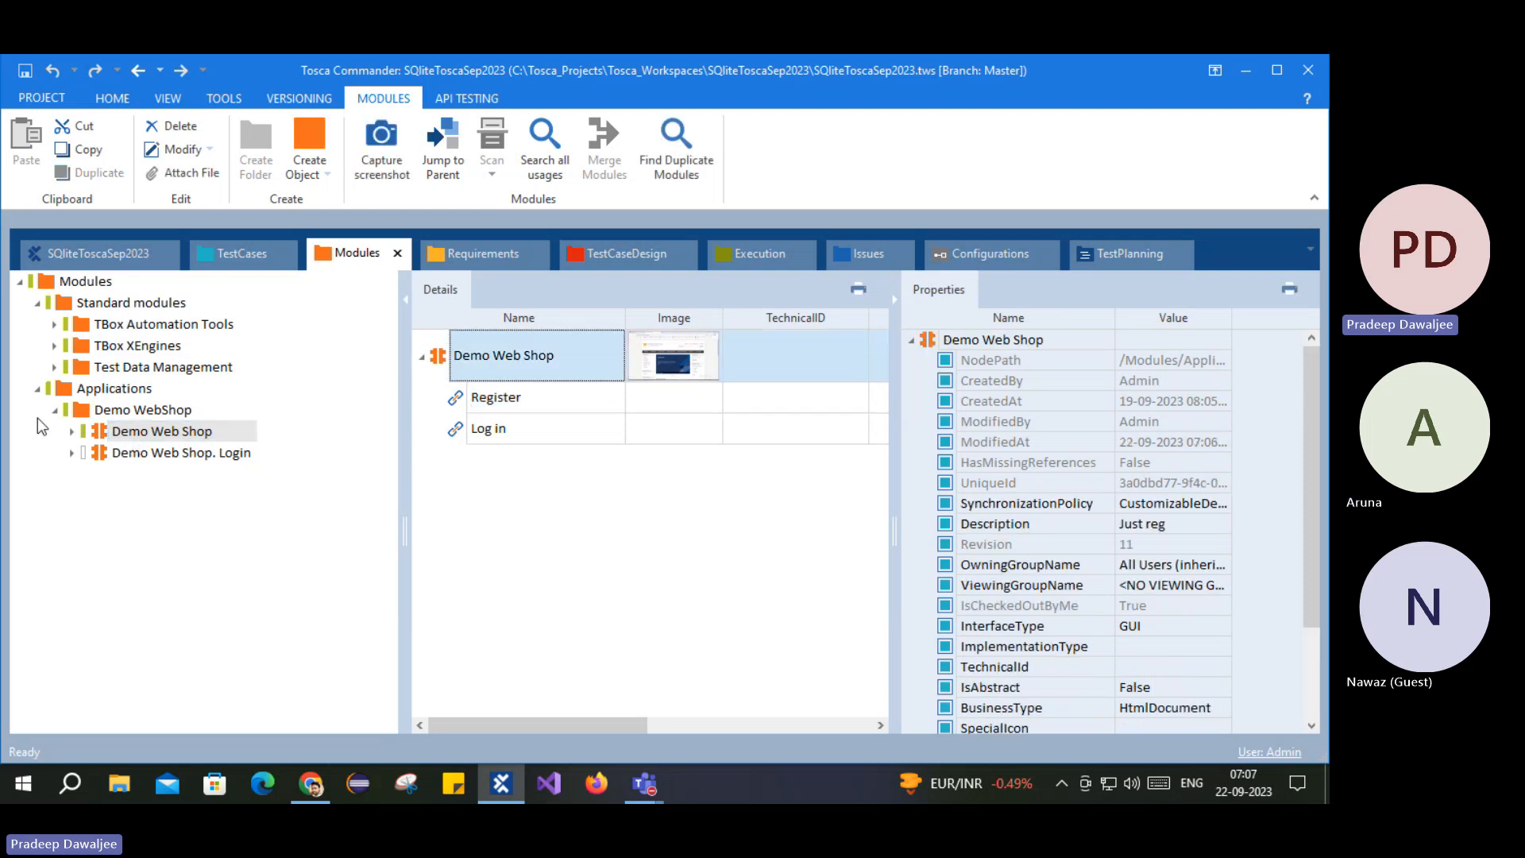
left_click(137, 346)
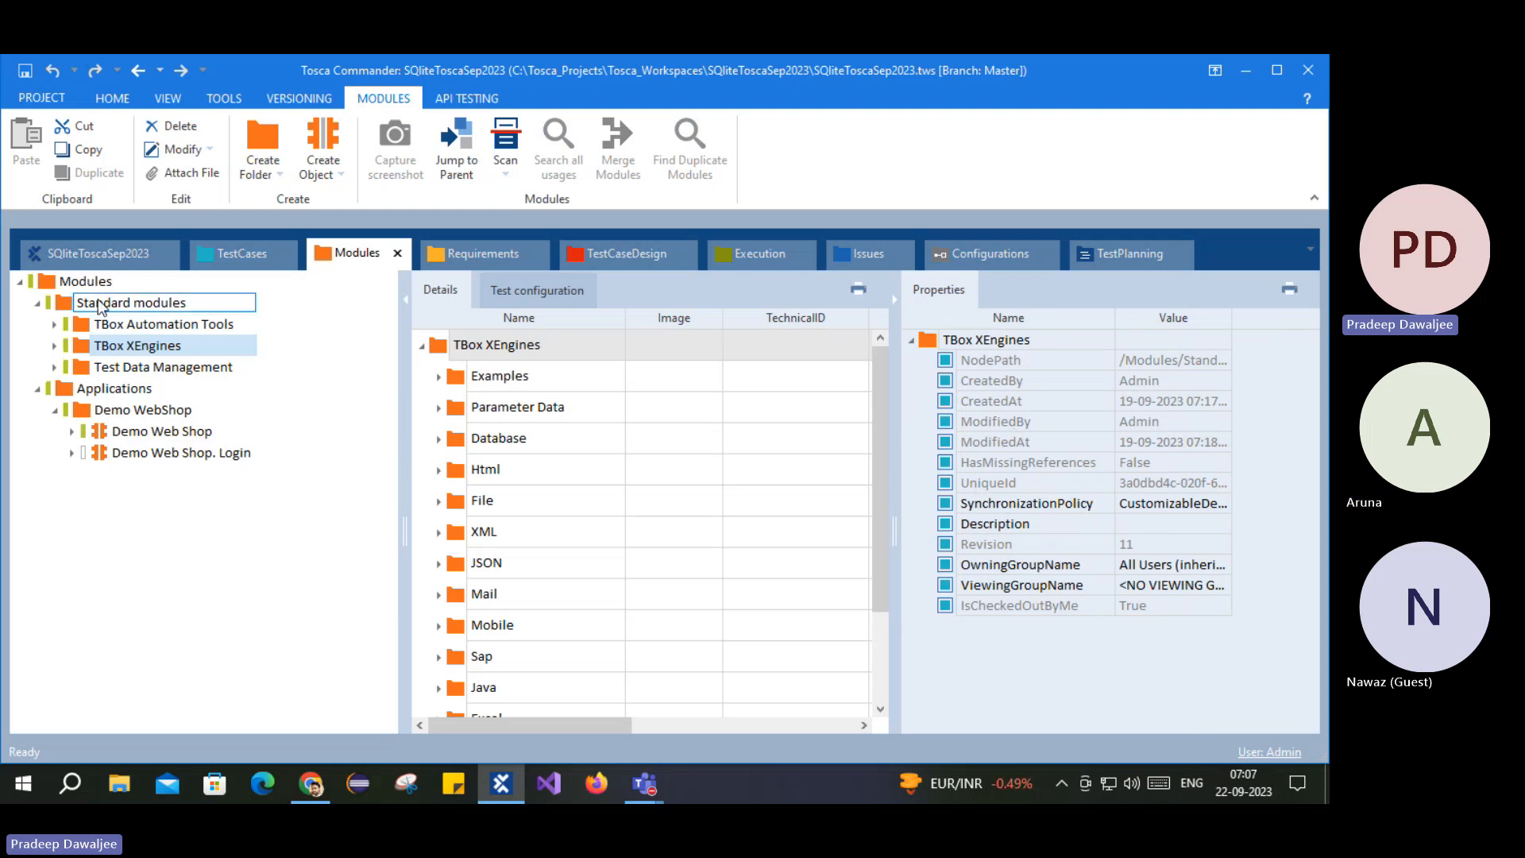
left_click(159, 432)
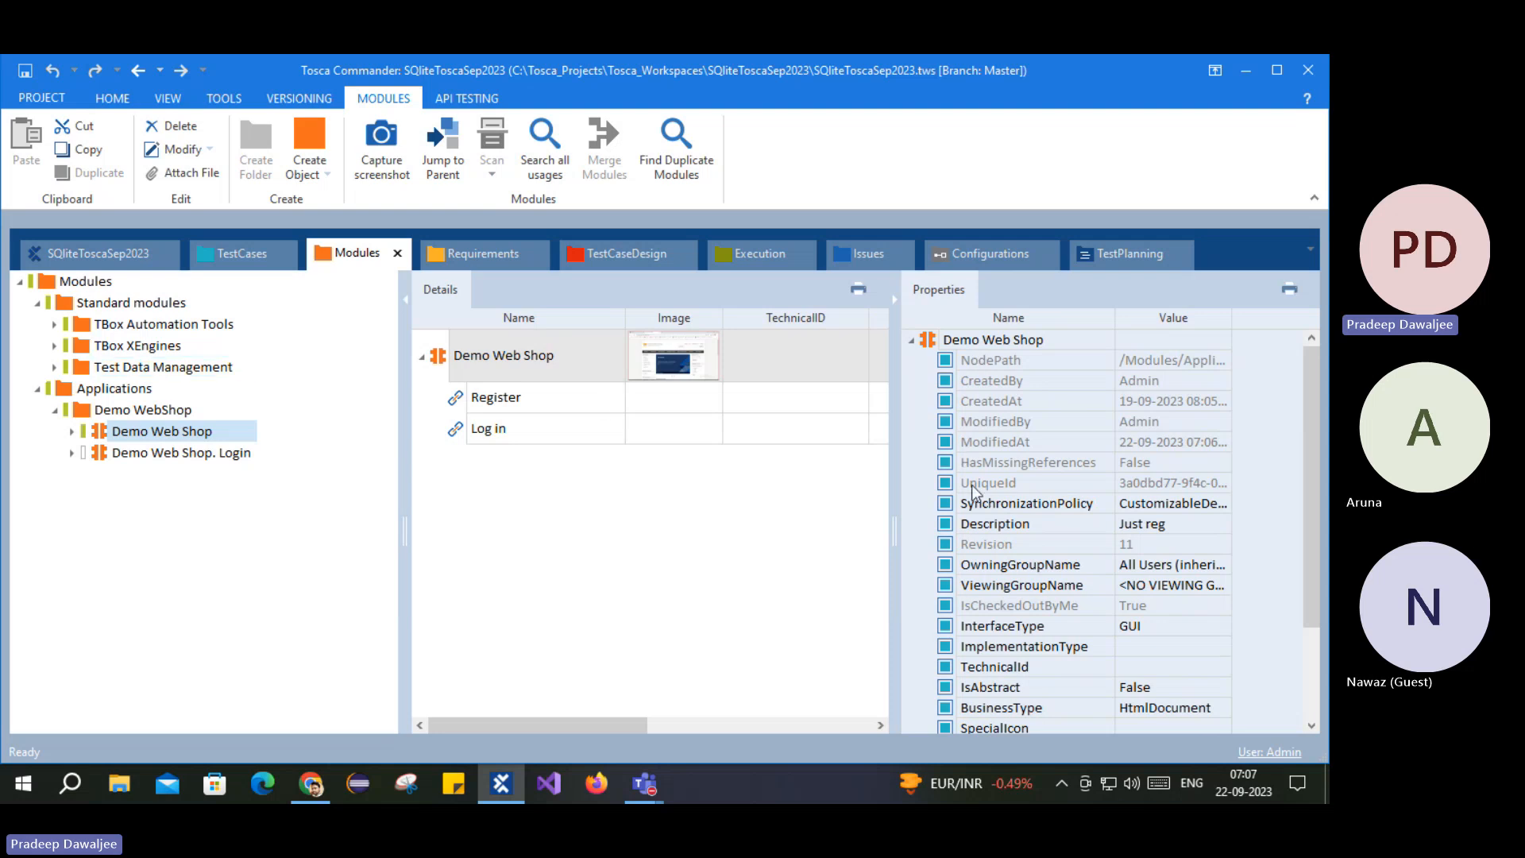
left_click(1176, 482)
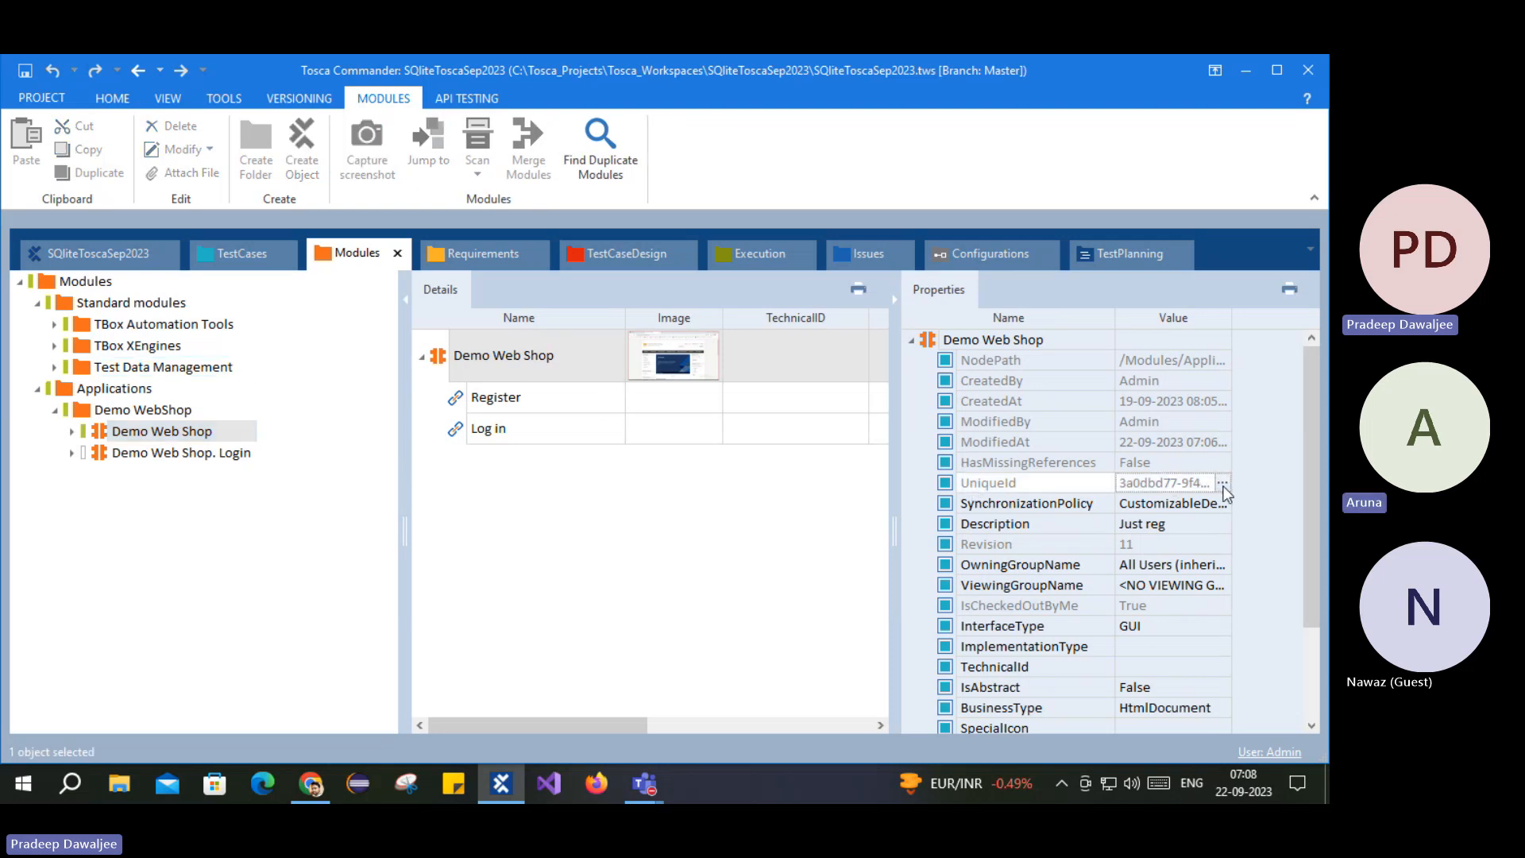
left_click(1224, 484)
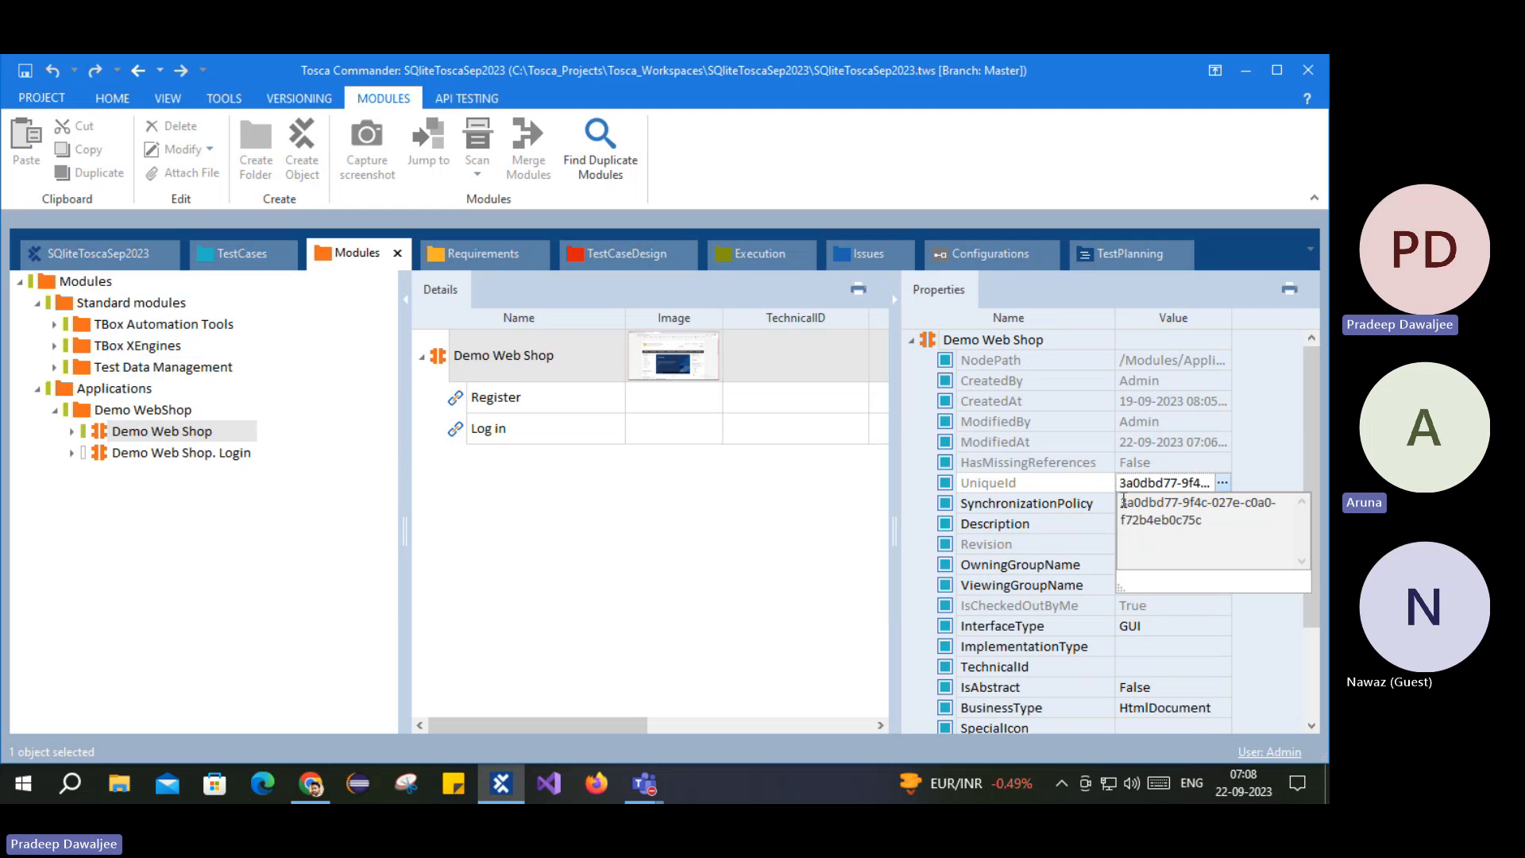
left_click_drag(1121, 503, 1207, 519)
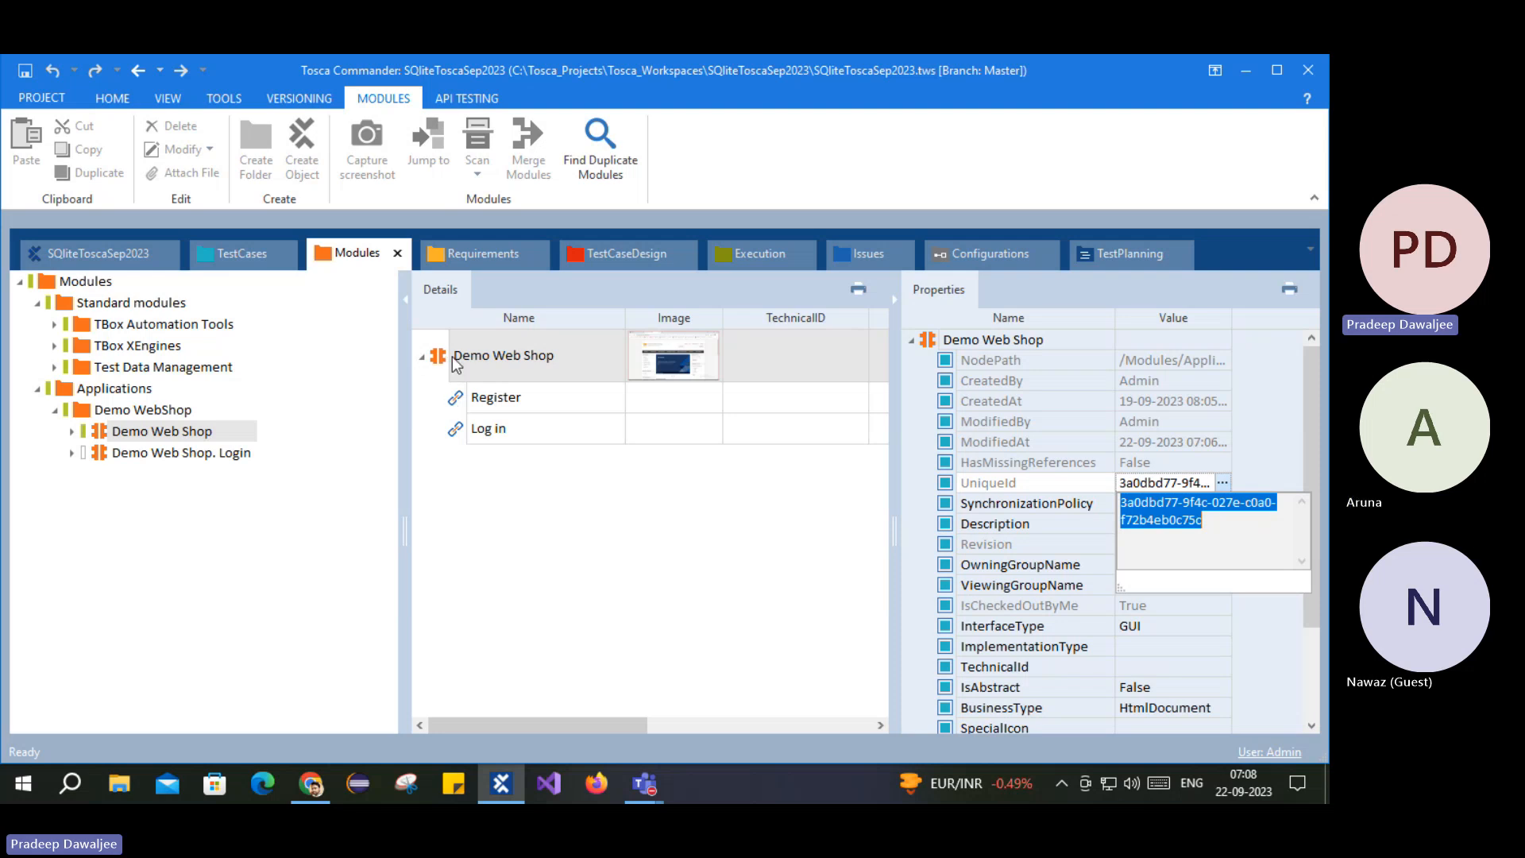
Step: Copy the Demo Web Shop module and paste the copy into the Demo WebShop folder
left_click(113, 388)
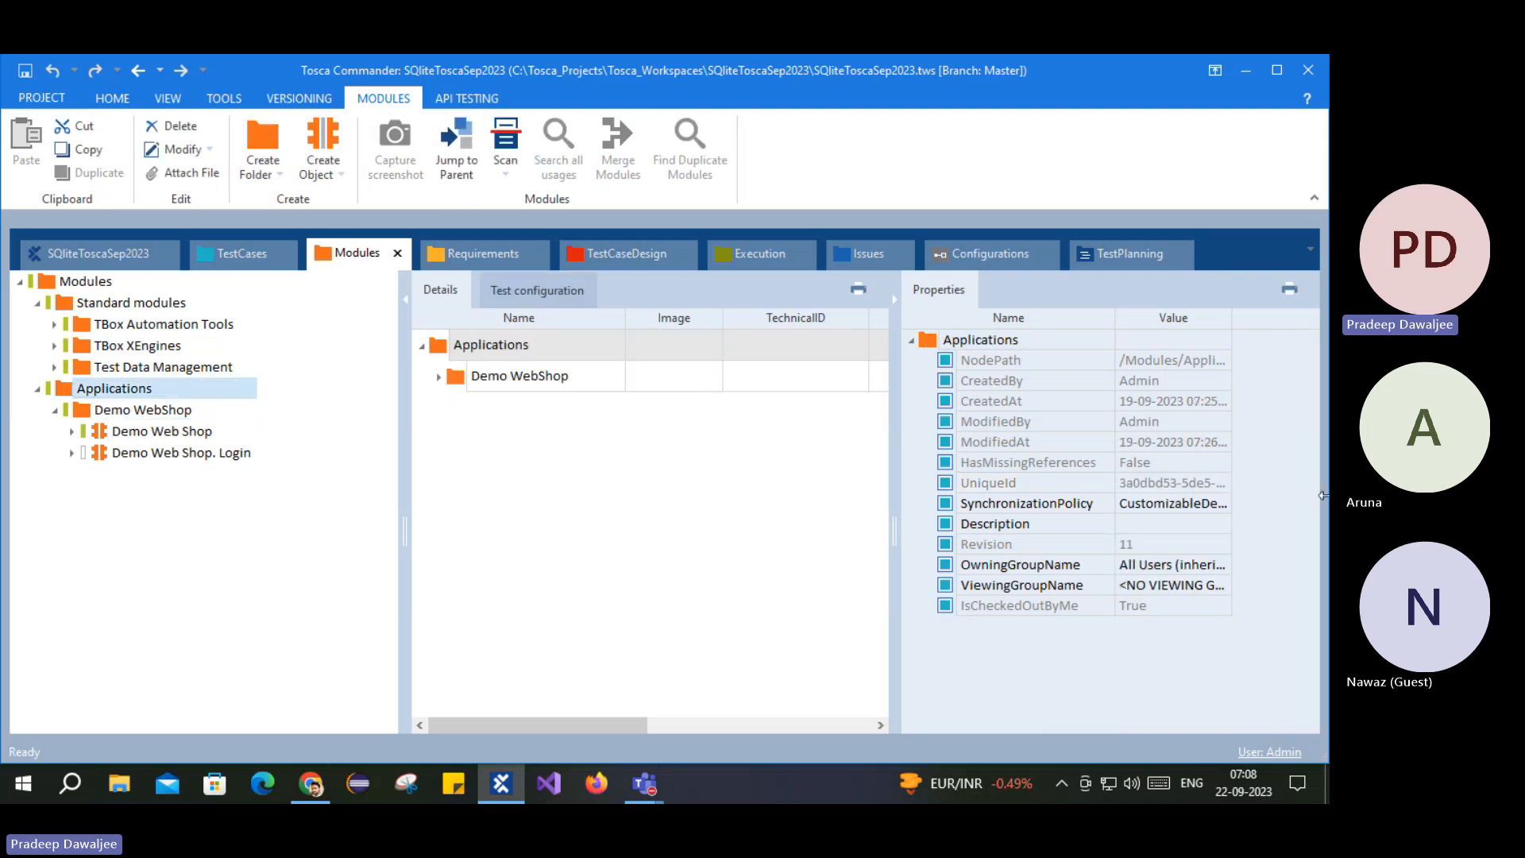
left_click(164, 435)
left_click(167, 458)
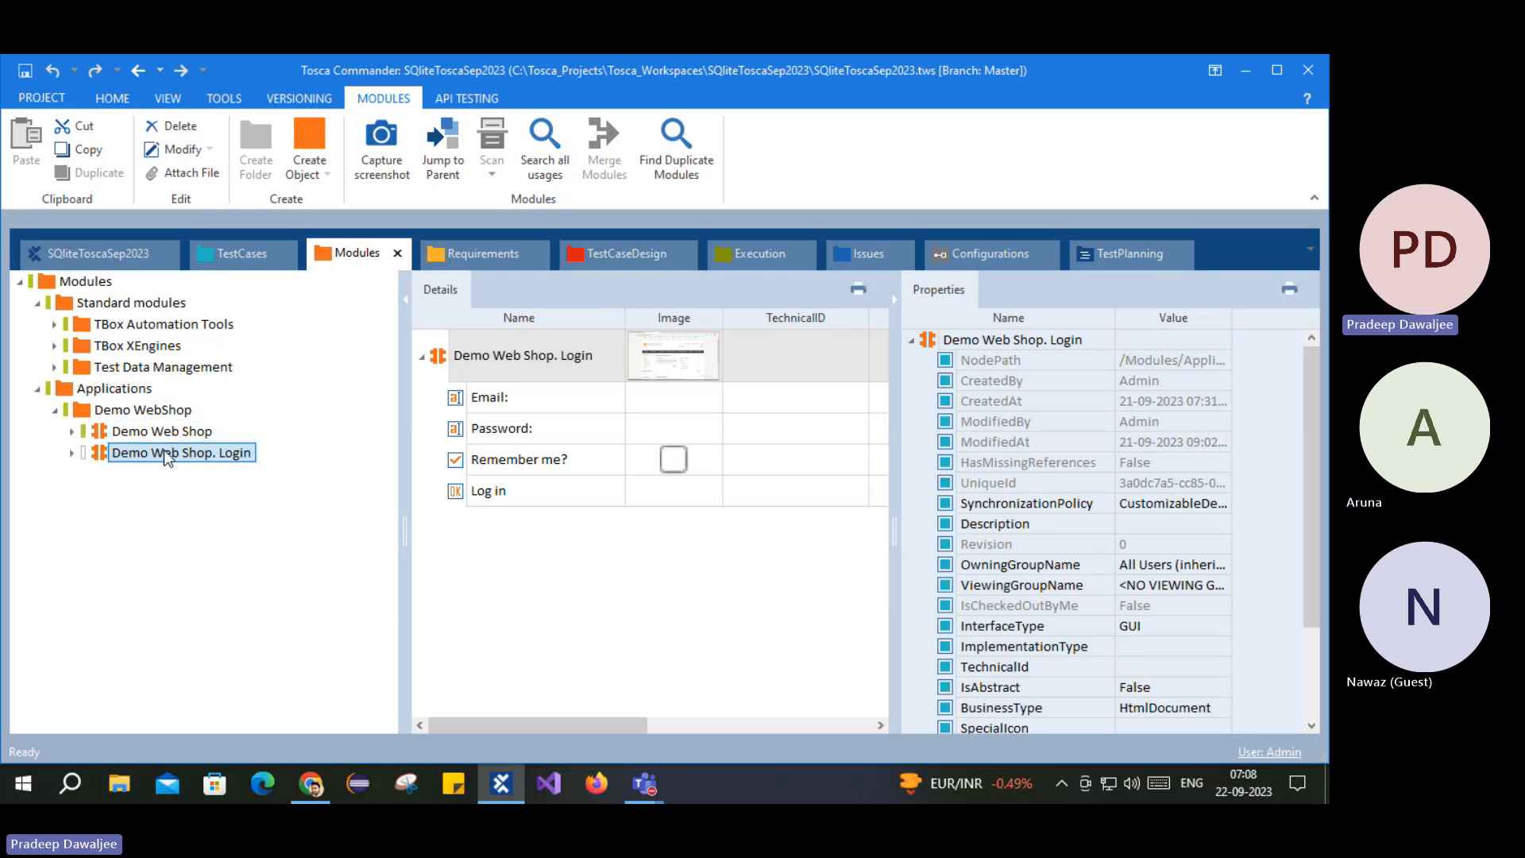
left_click(109, 437)
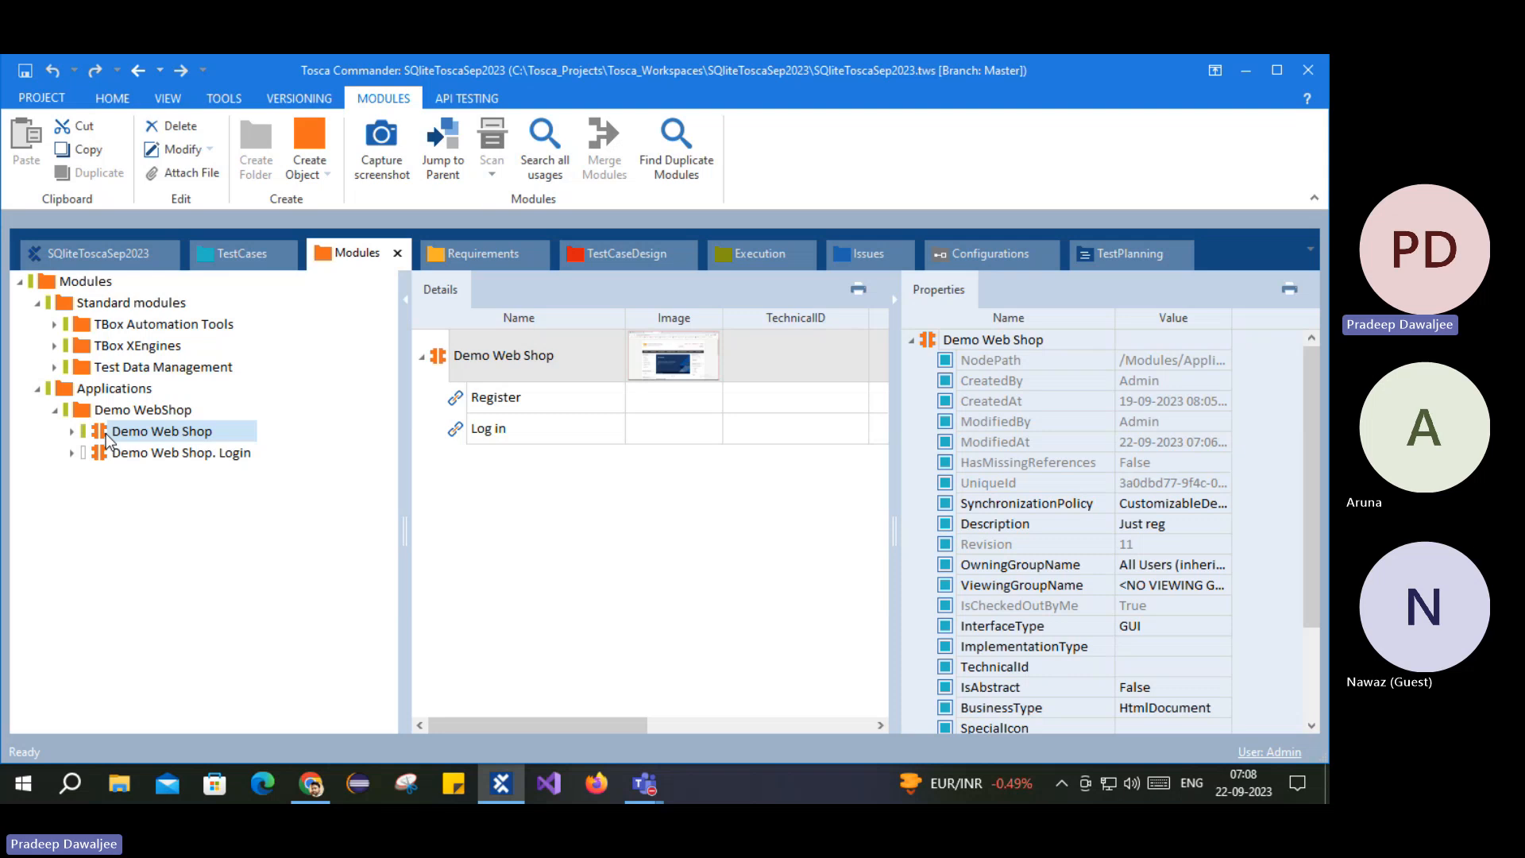
left_click(143, 410)
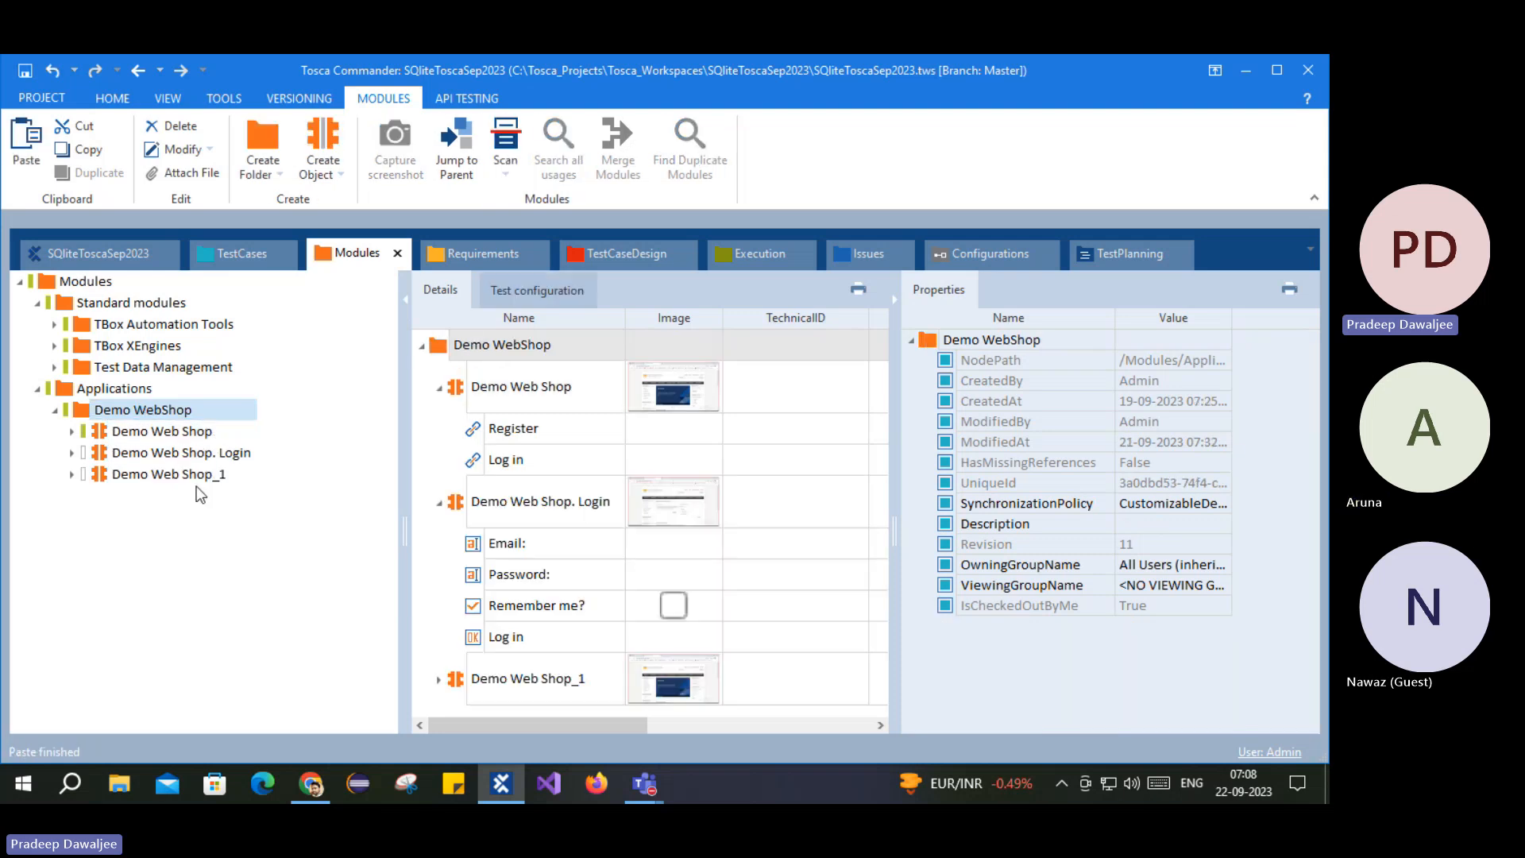
Step: Compare the properties of the copied Demo Web Shop module with those of the original module
left_click(189, 474)
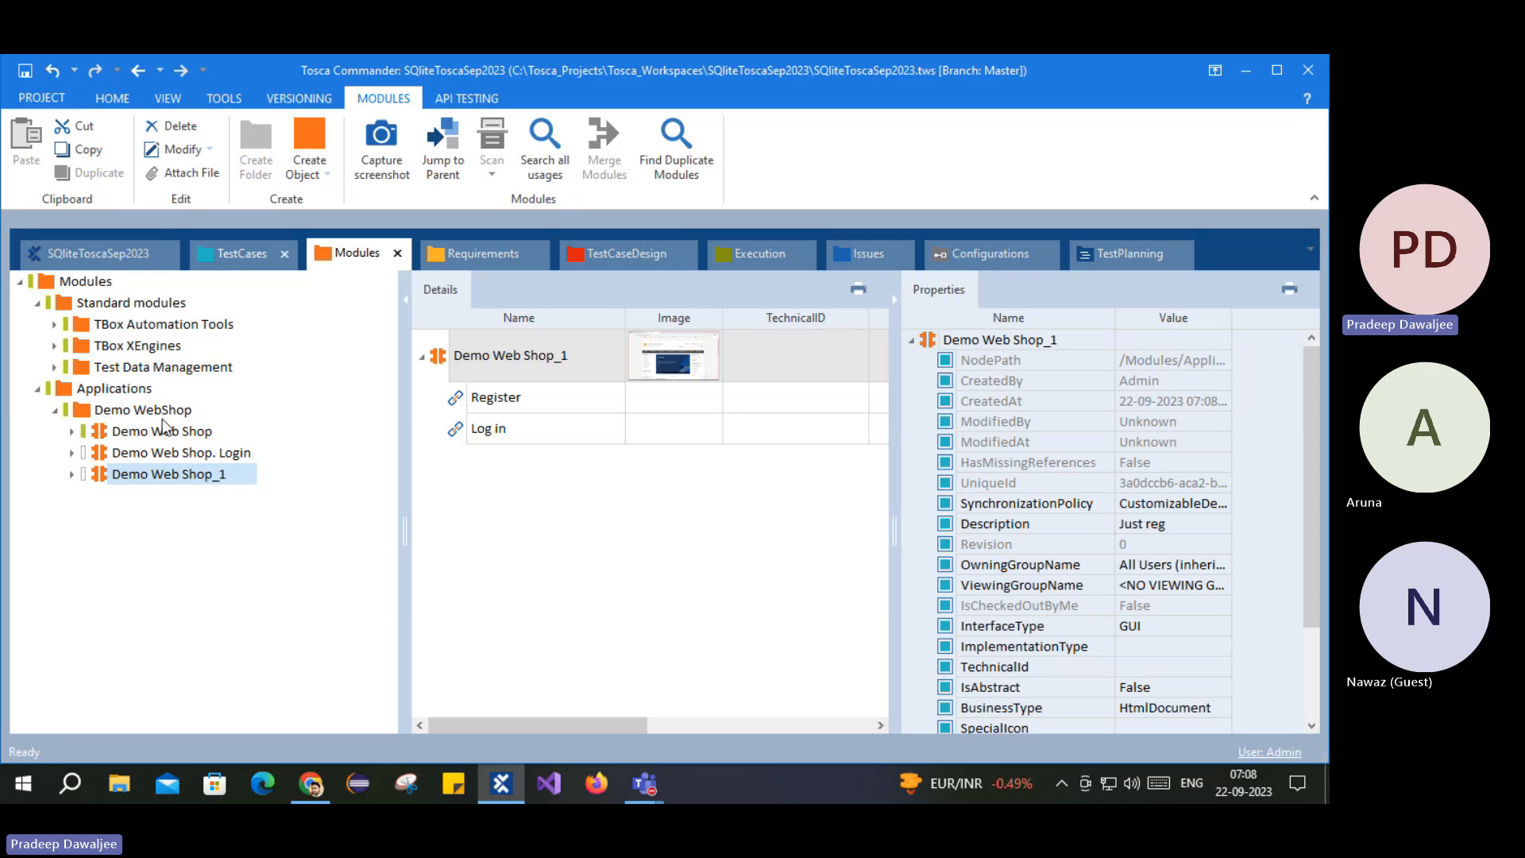
left_click(145, 435)
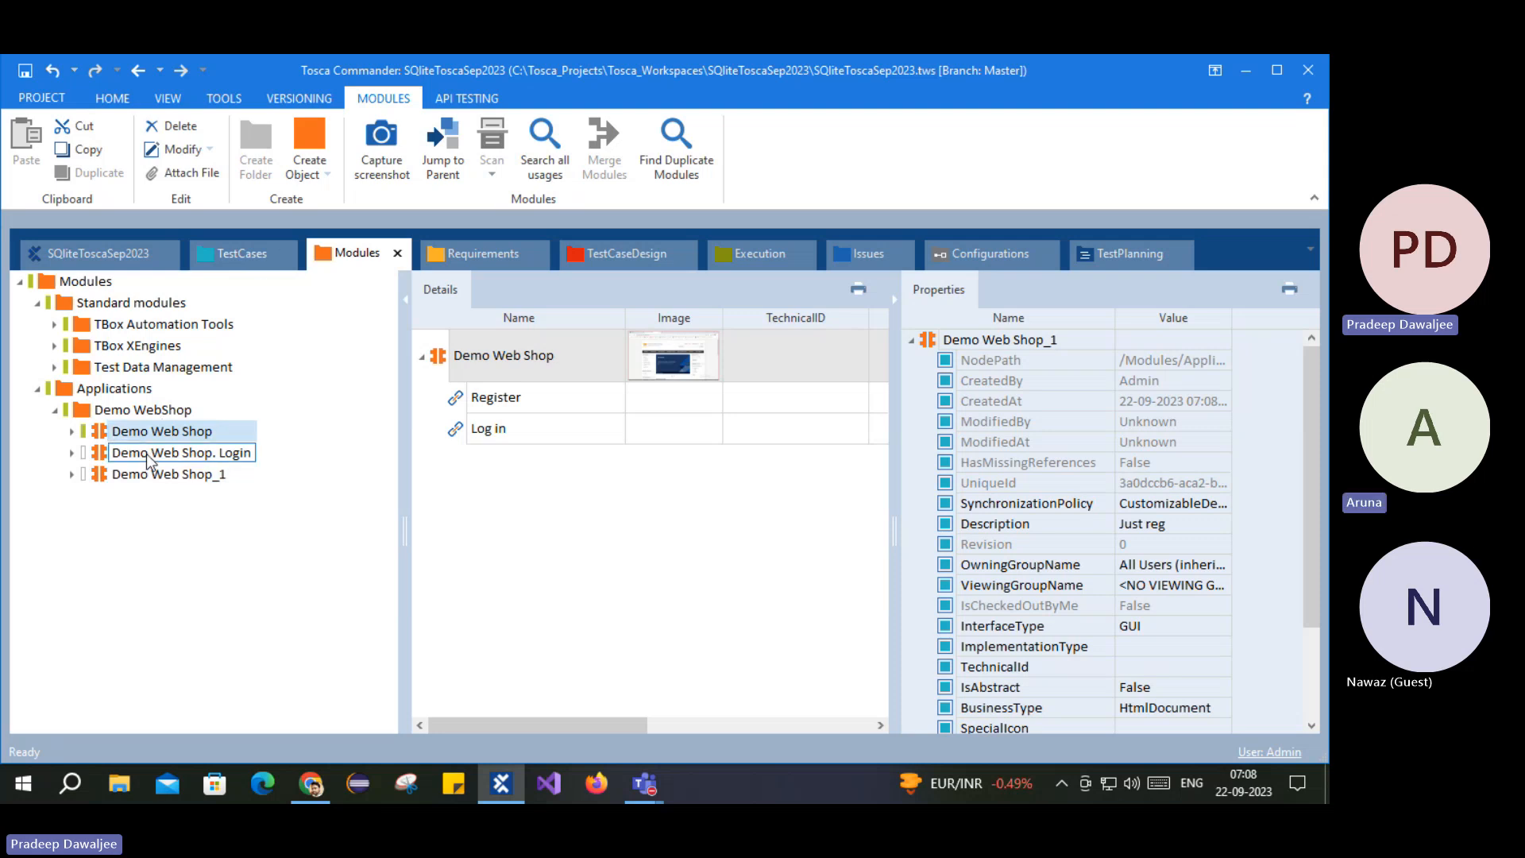
left_click(134, 476)
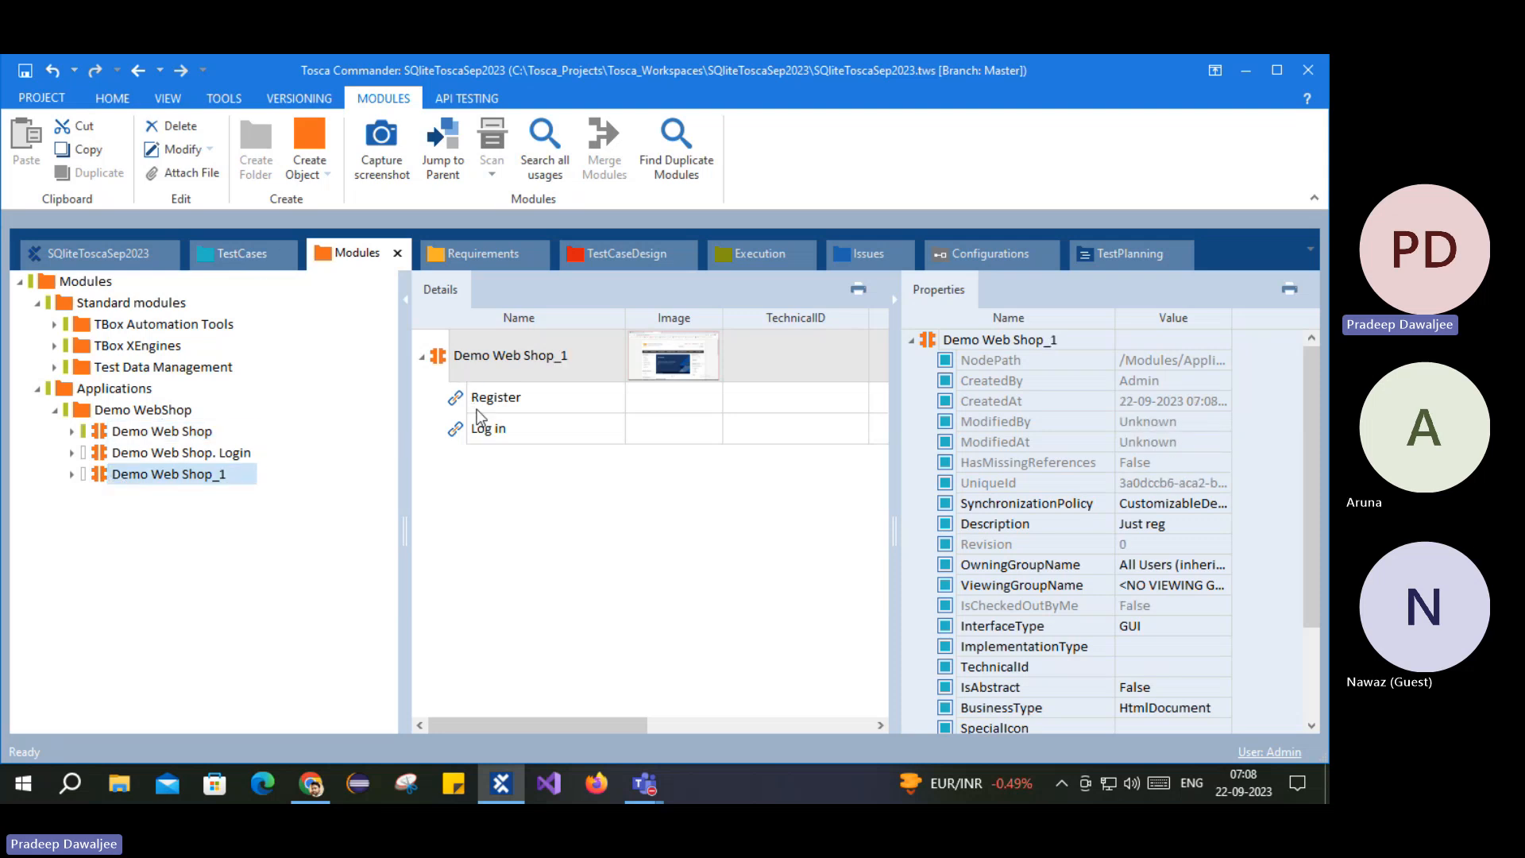
Step: Add the copied module Demo Web Shop_1 as a test step at the end of the FirstTC test case
left_click_drag(136, 479, 445, 351)
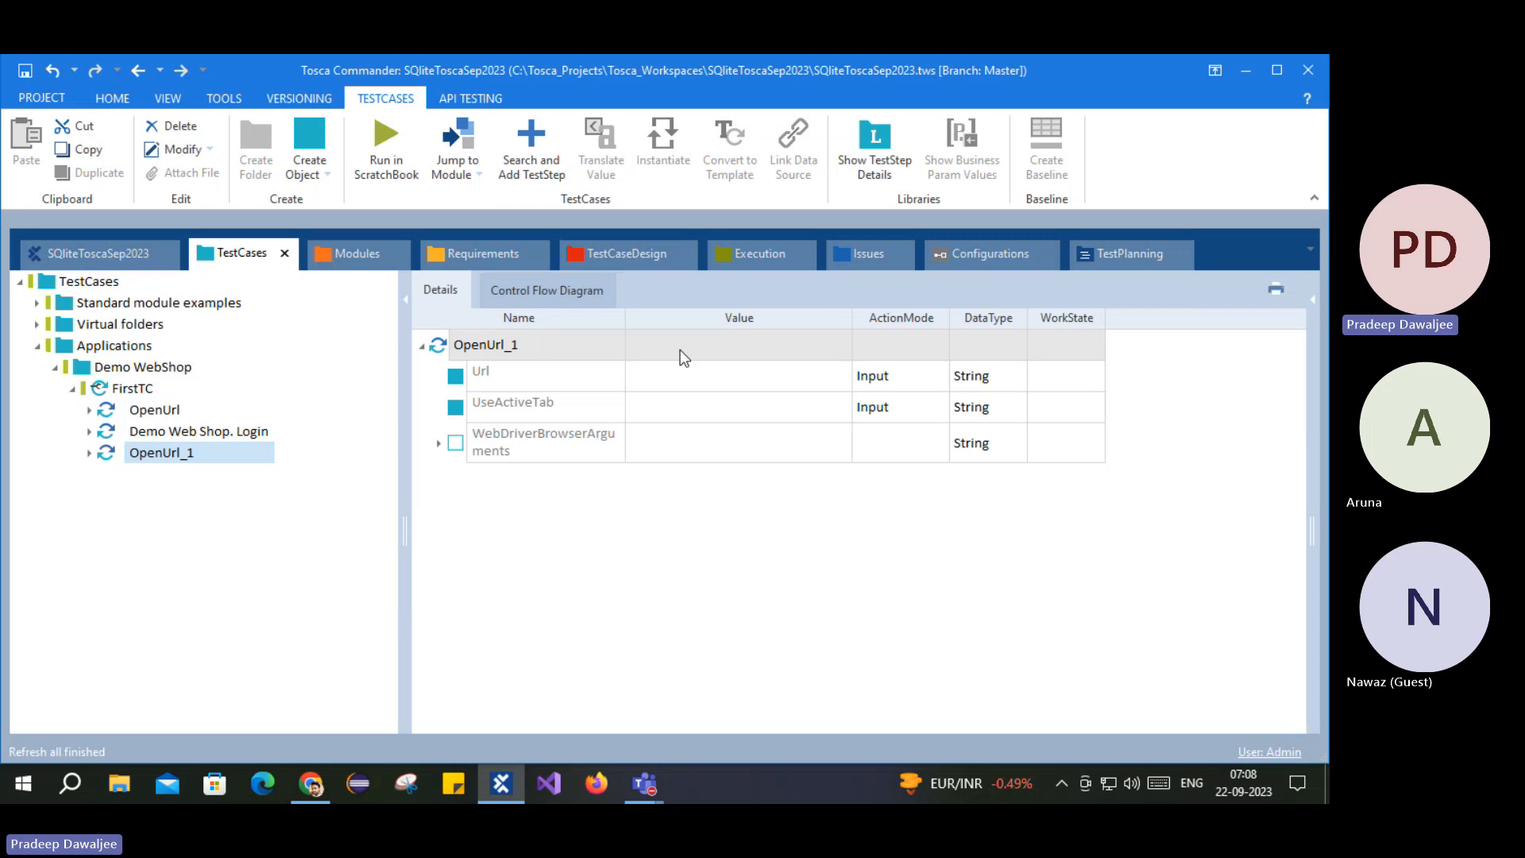
left_click(153, 413)
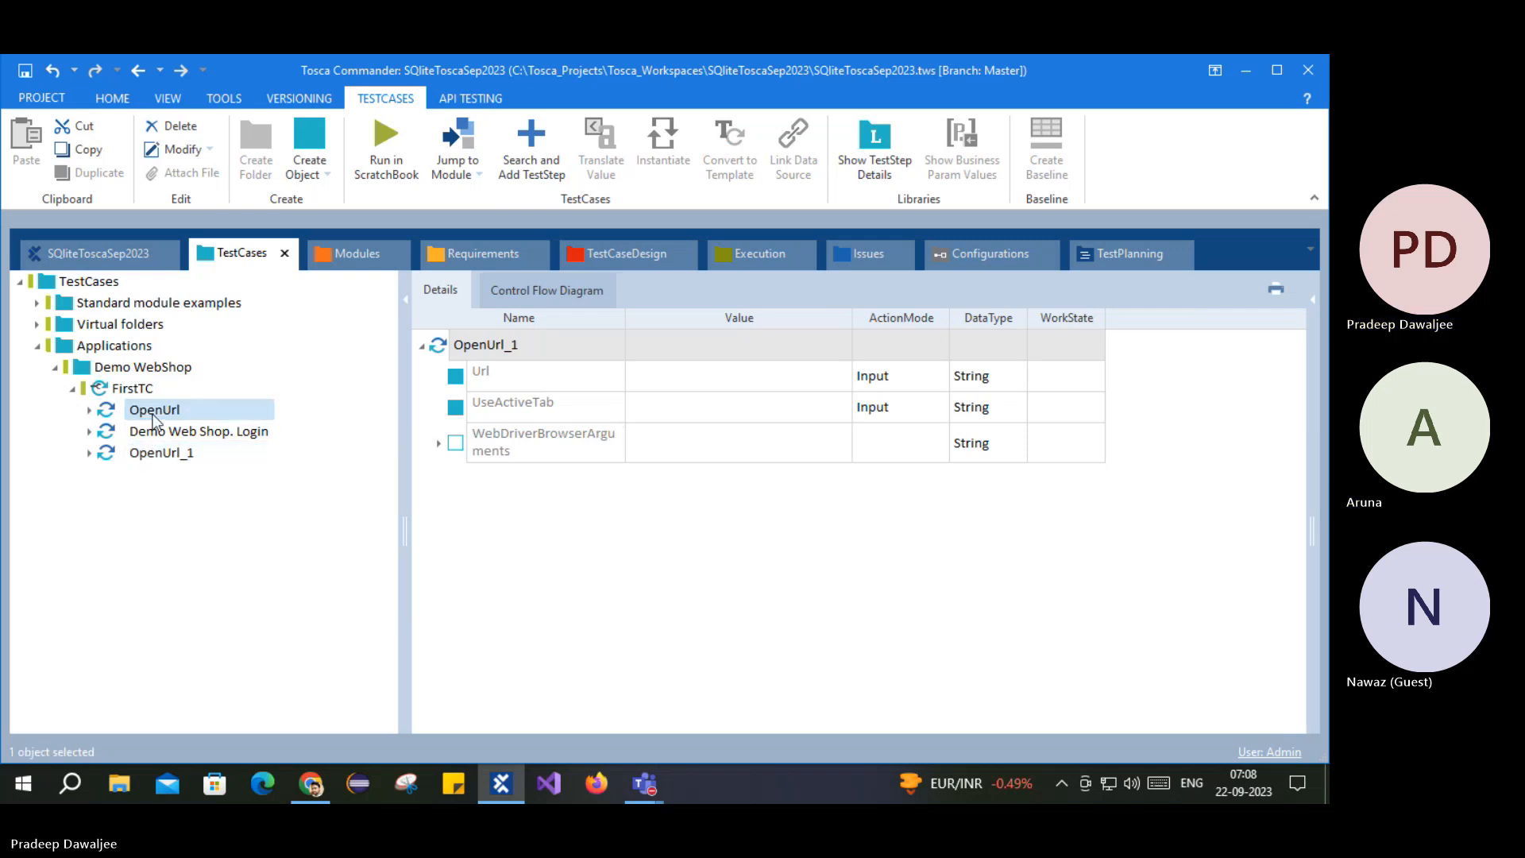
left_click(227, 455)
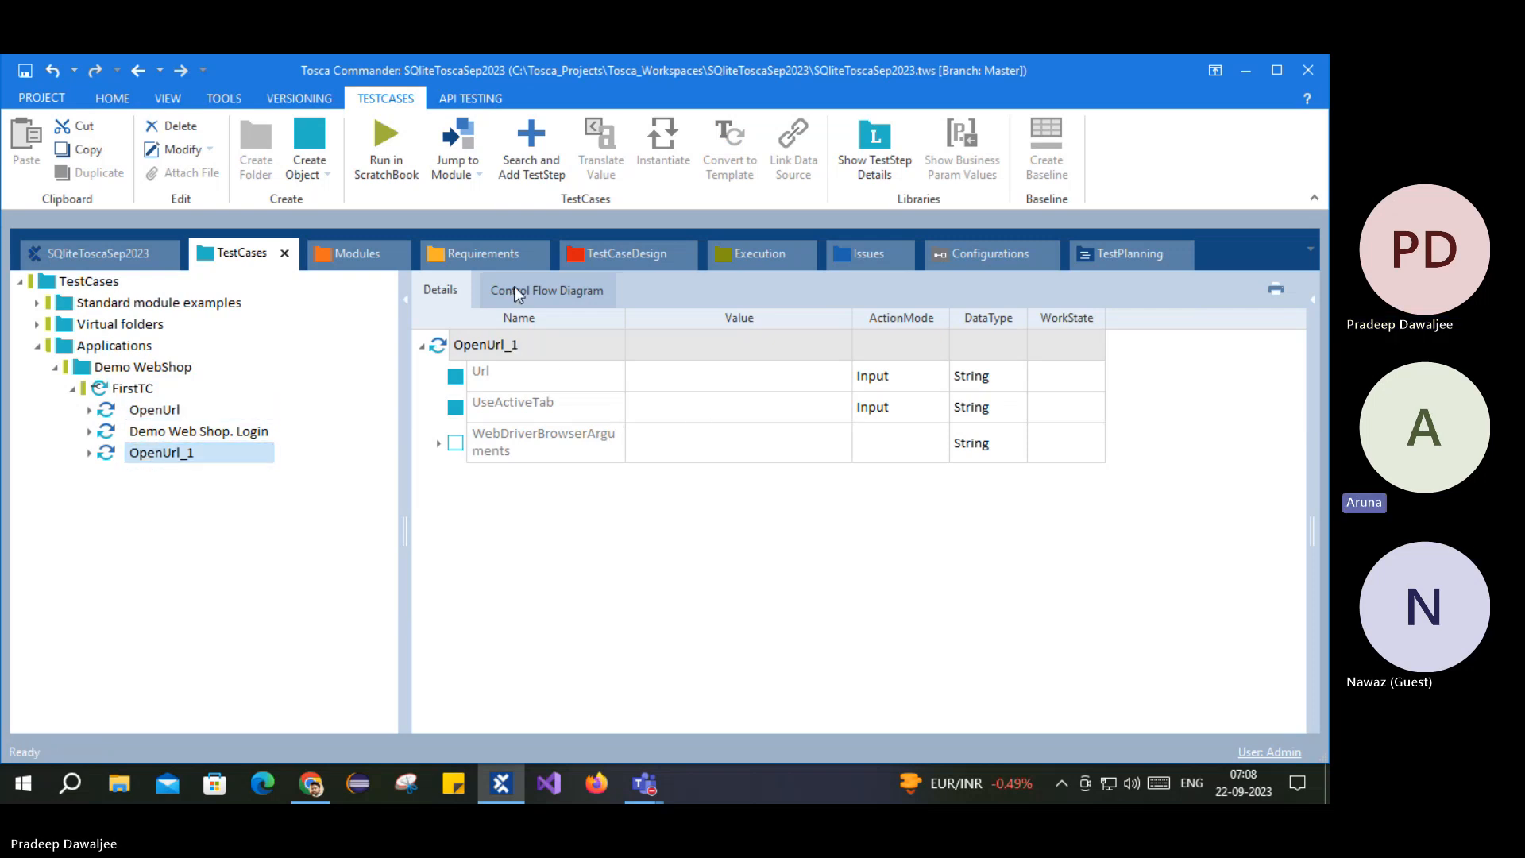
left_click(353, 252)
left_click_drag(168, 473, 130, 392)
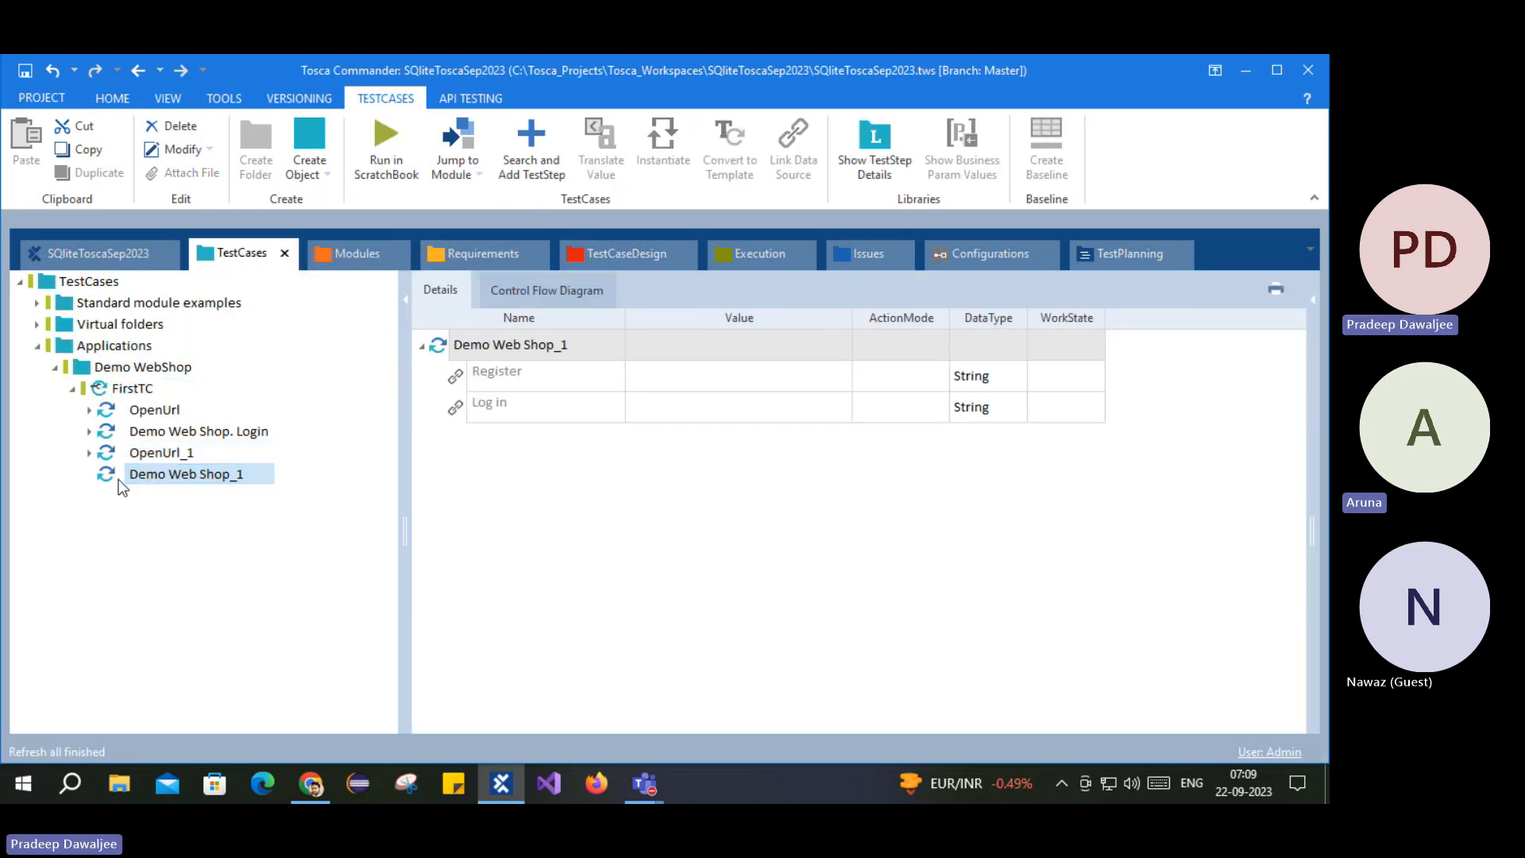
Step: Rename the Demo Web Shop_1 test step in FirstTC to "nsamn" and select its Register value row
left_click(697, 384)
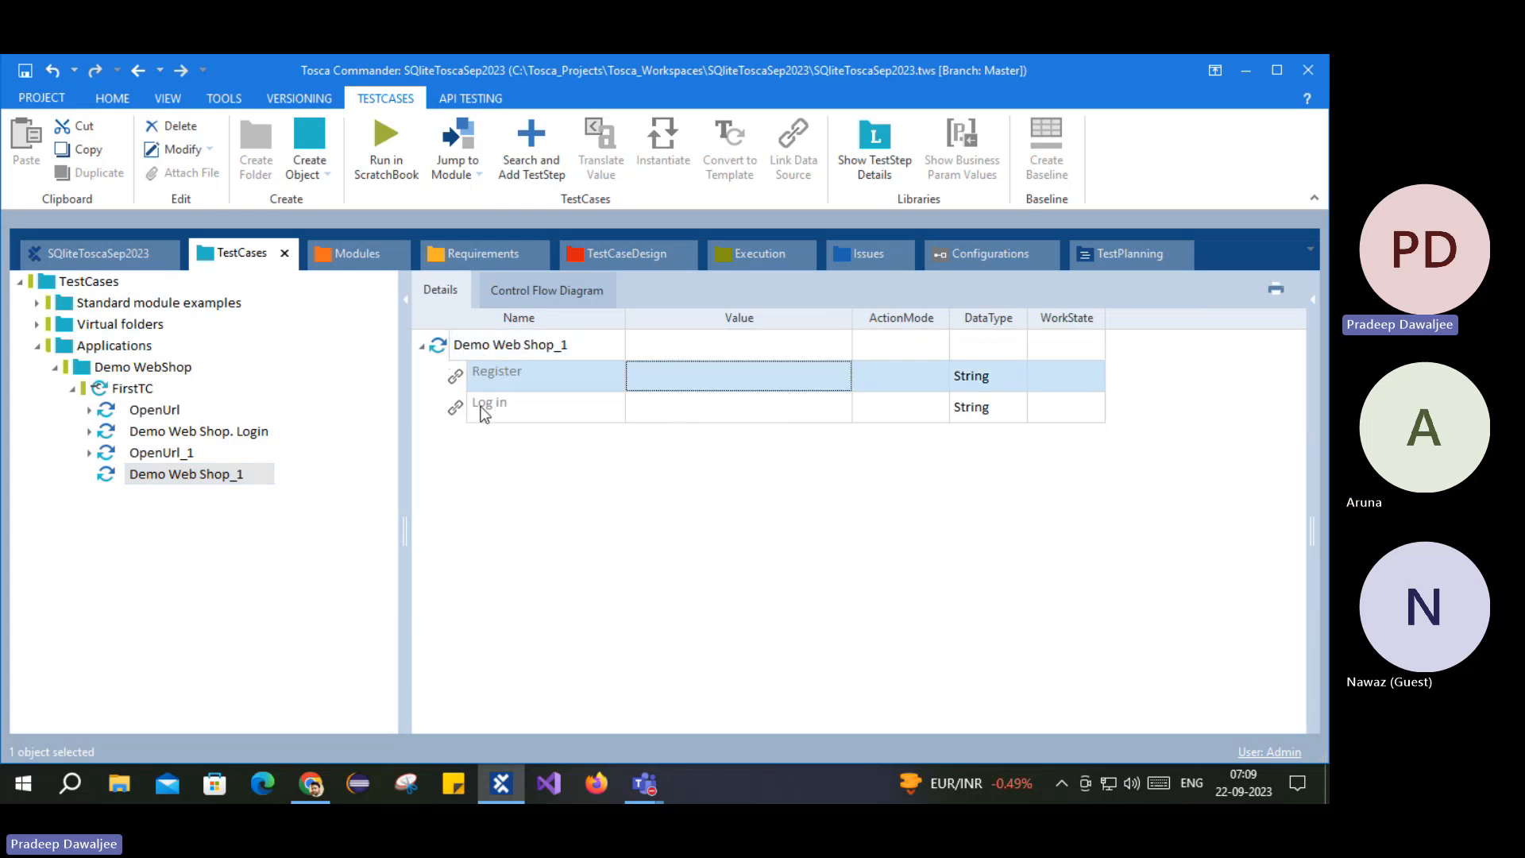
left_click(534, 349)
left_click(534, 350)
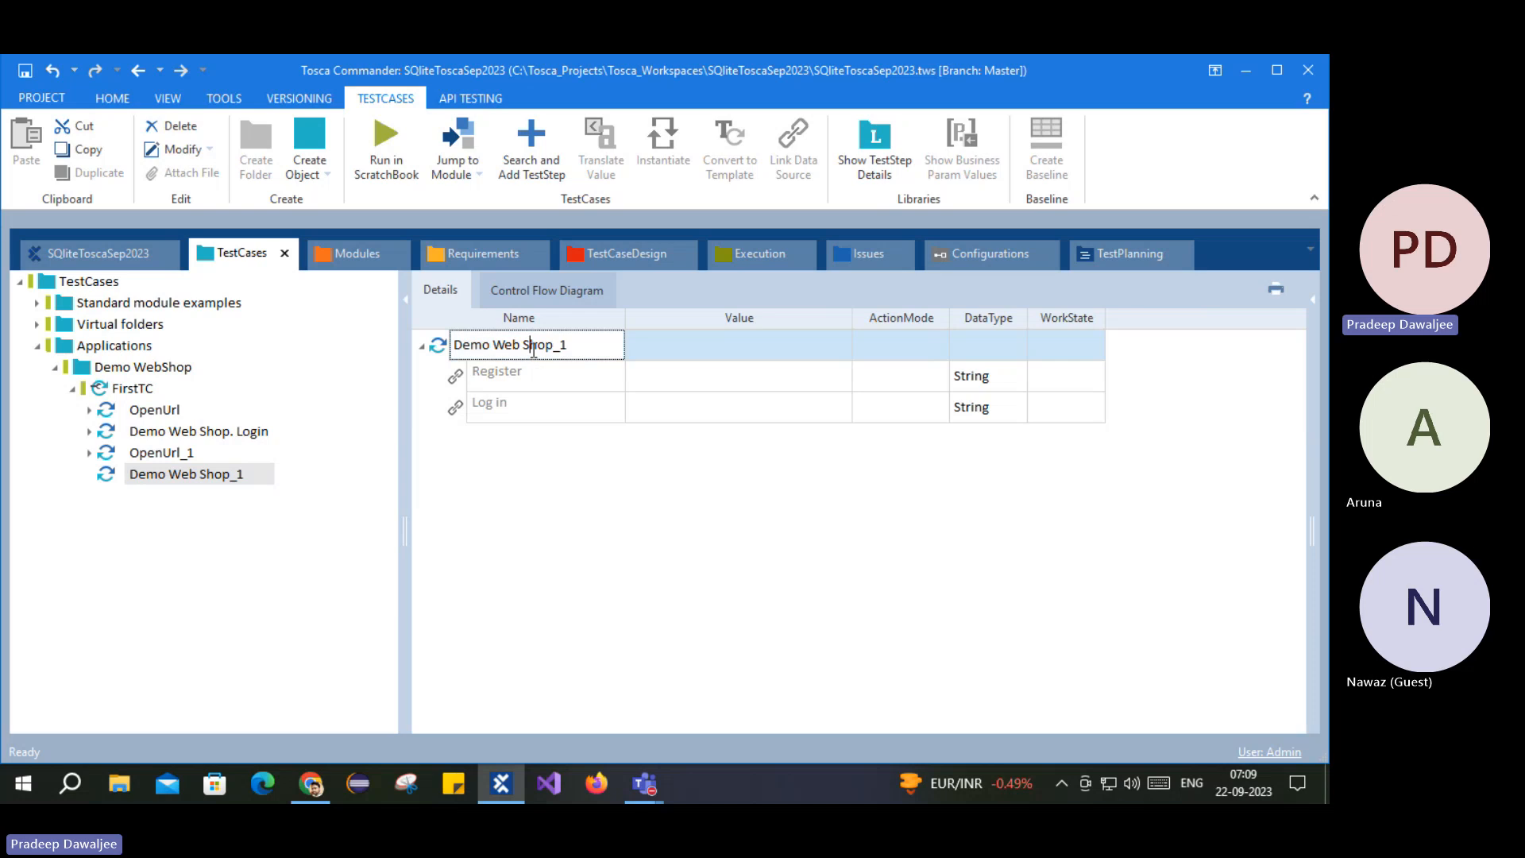
type("nsamn")
key("Return")
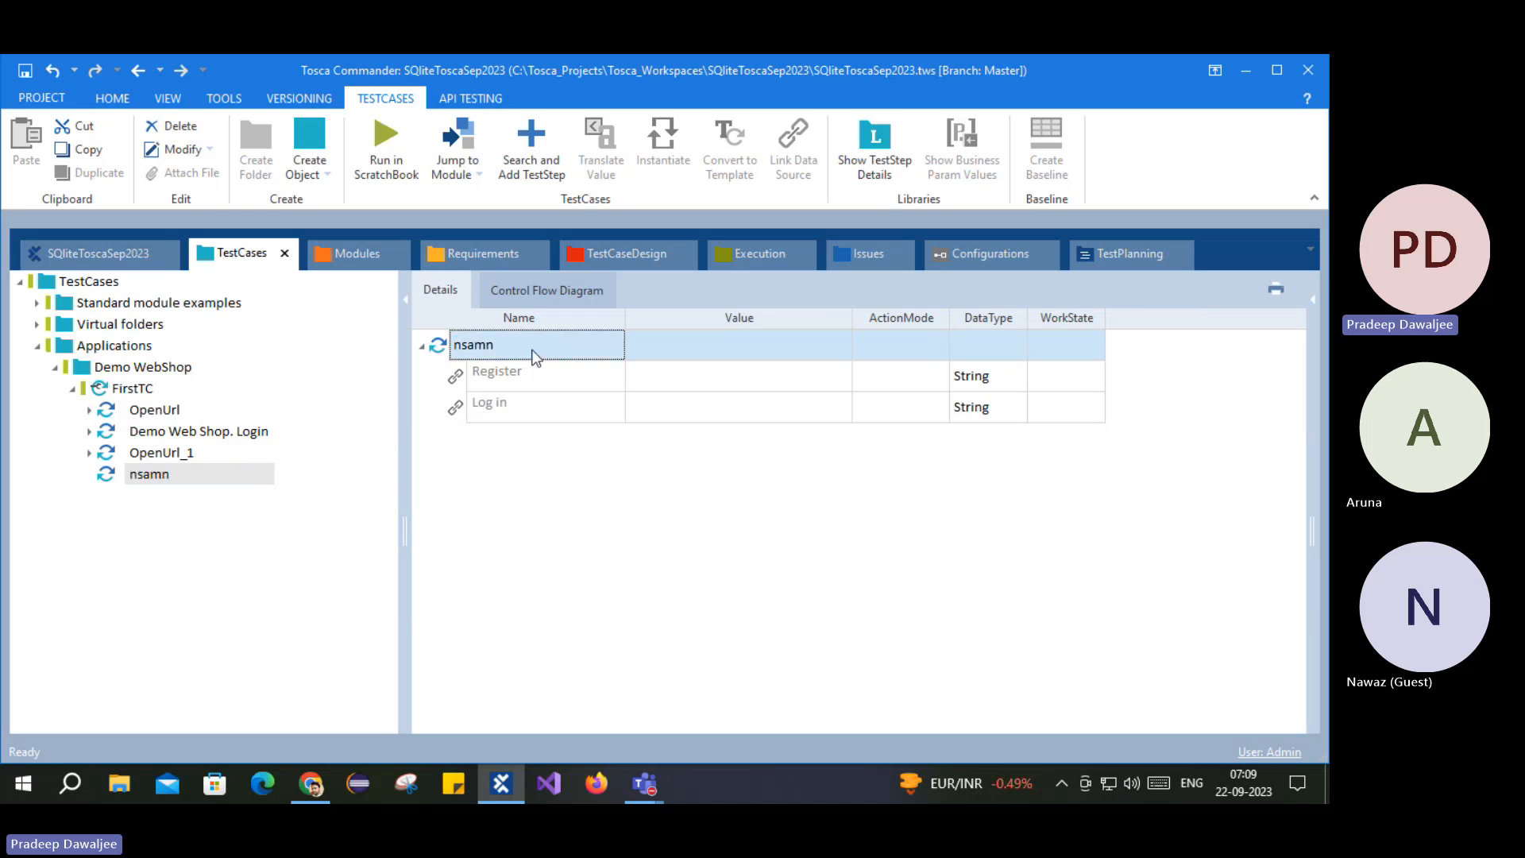
left_click(494, 378)
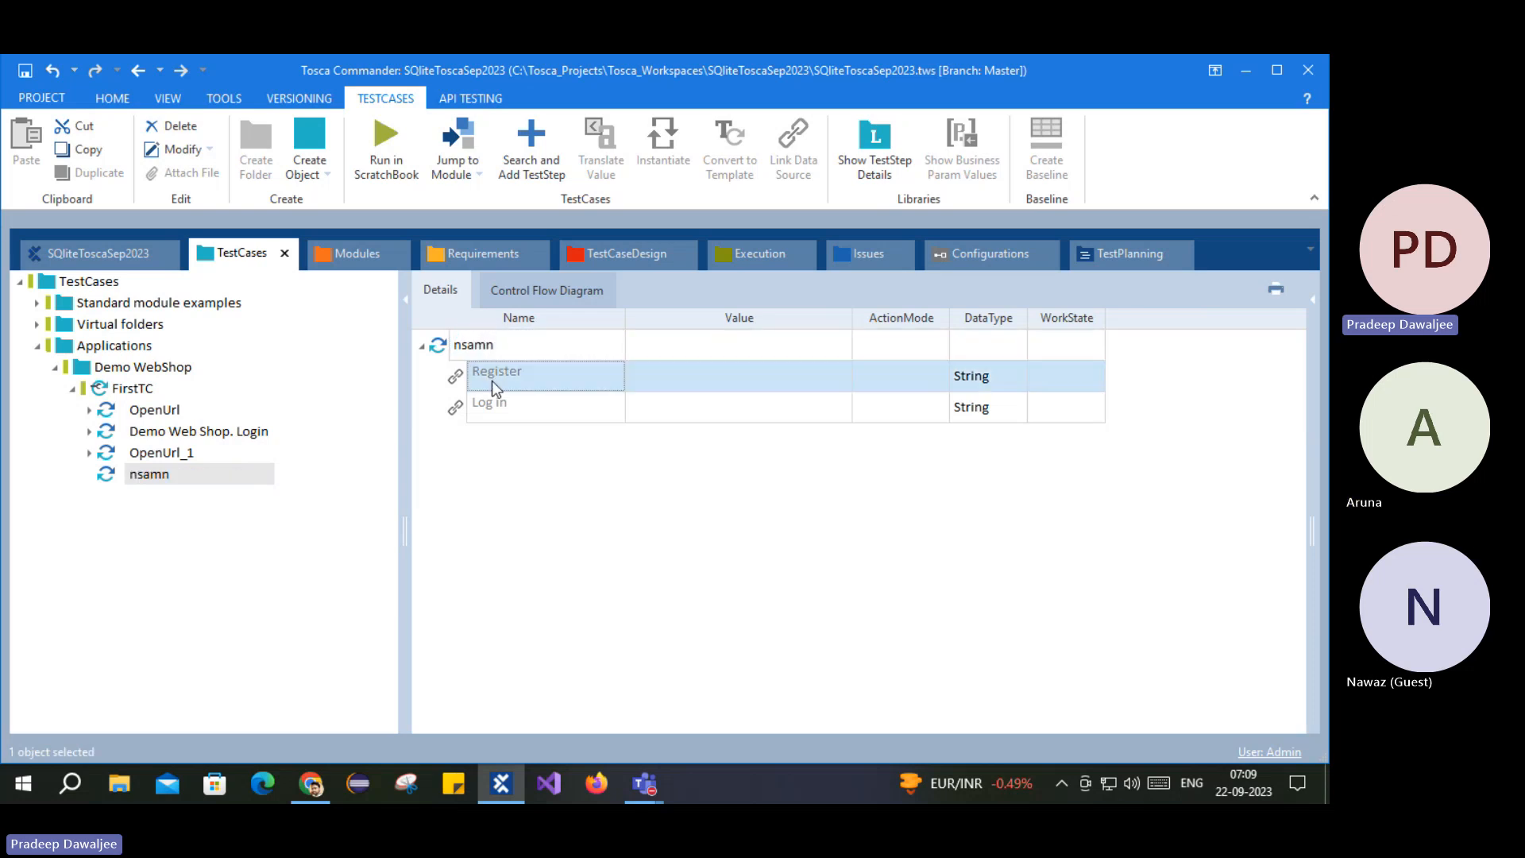
Step: Compare the nsamn test step and its Register and Log in values with the Demo Web Shop_1 module
left_click(499, 395)
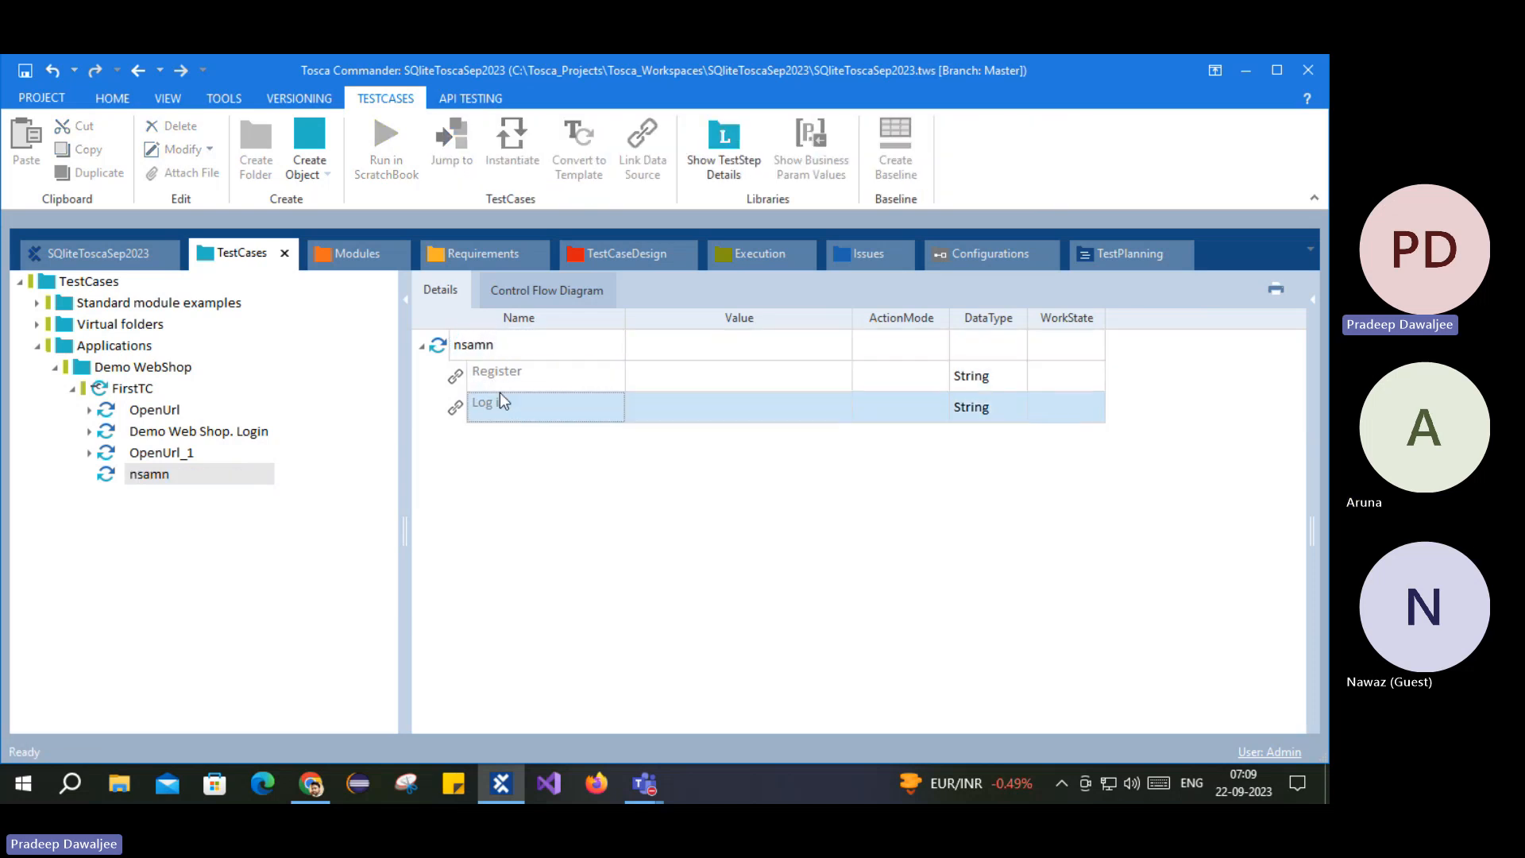
left_click(472, 348)
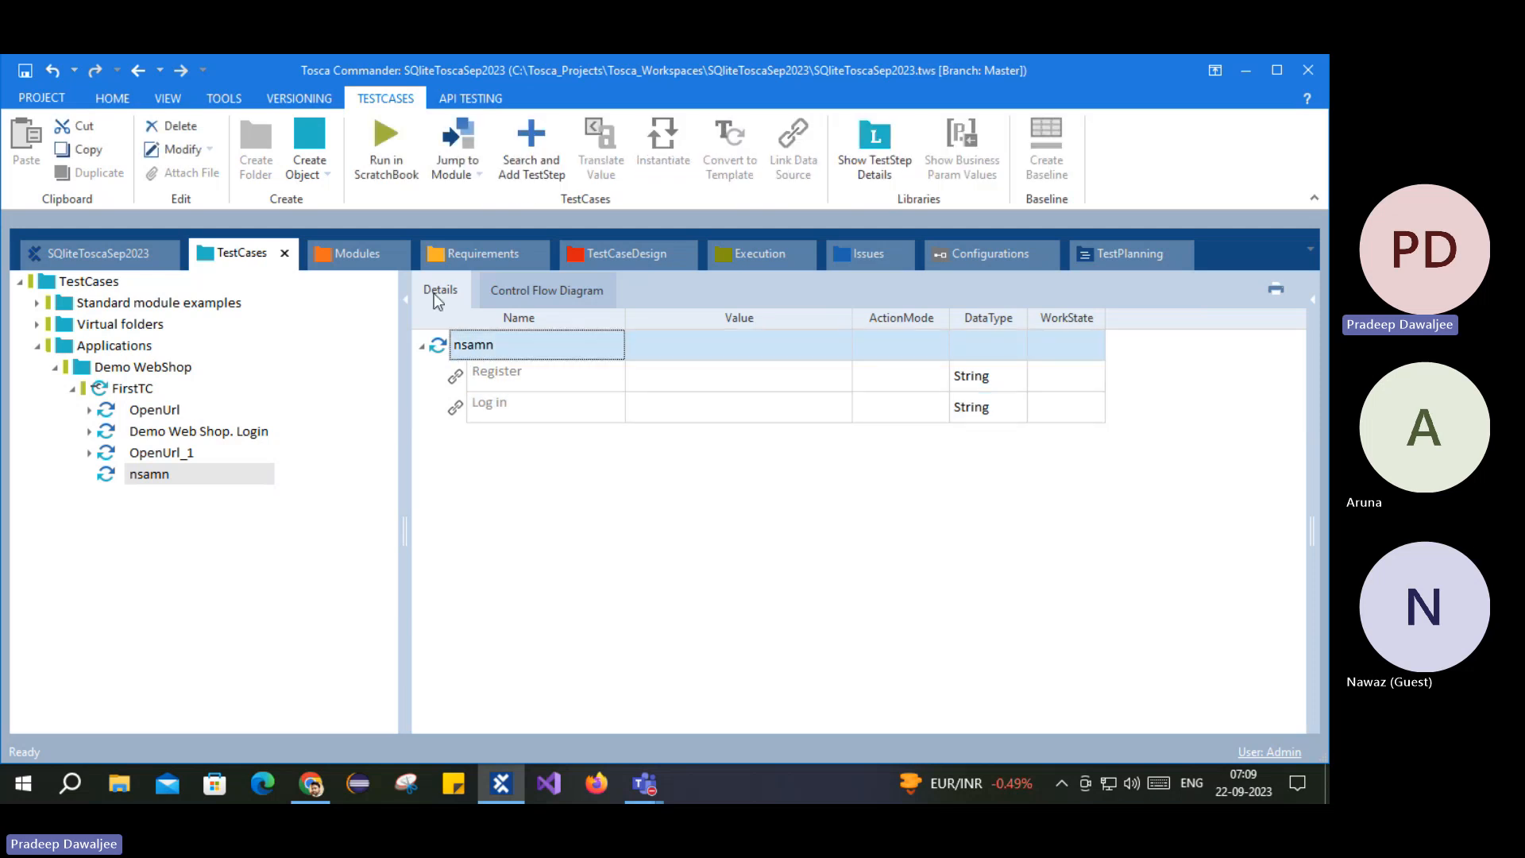
left_click(341, 251)
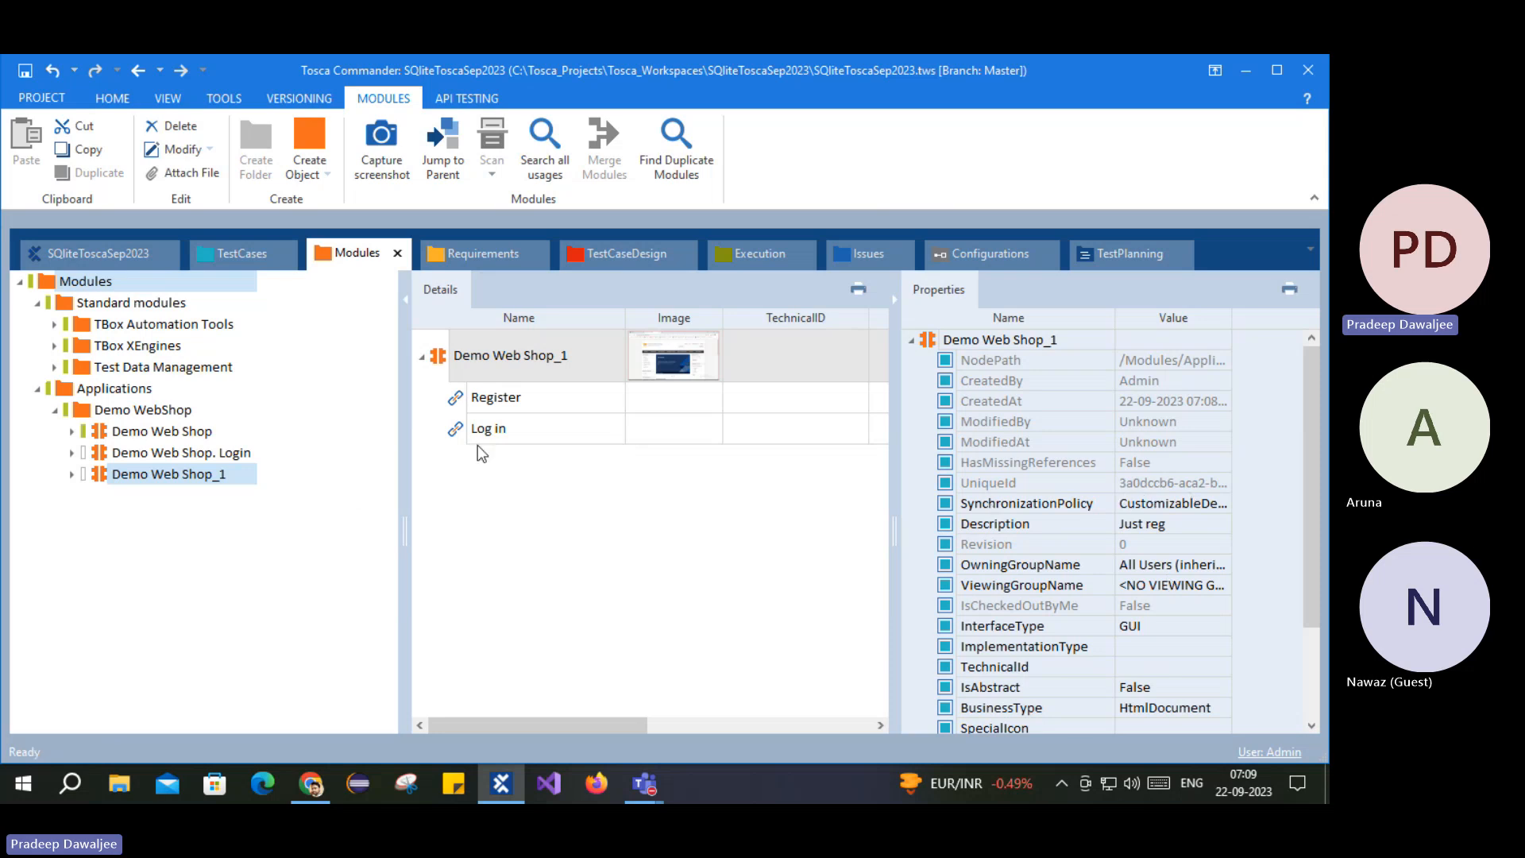
left_click(227, 250)
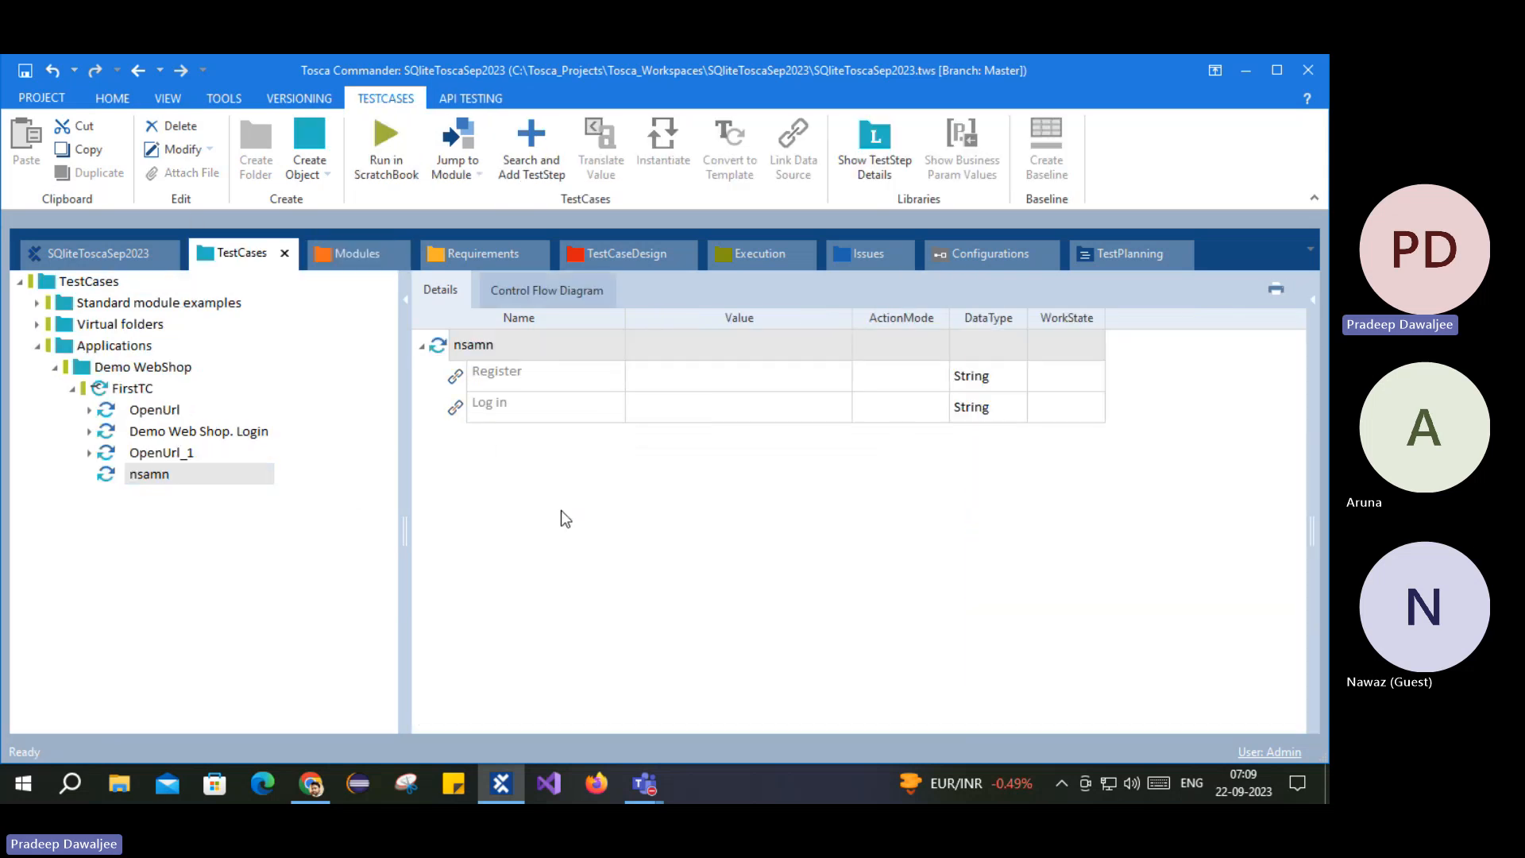
Step: Show the properties of the nsamn test step, enlarge their display area and inspect the full UniqueId value
left_click(1314, 301)
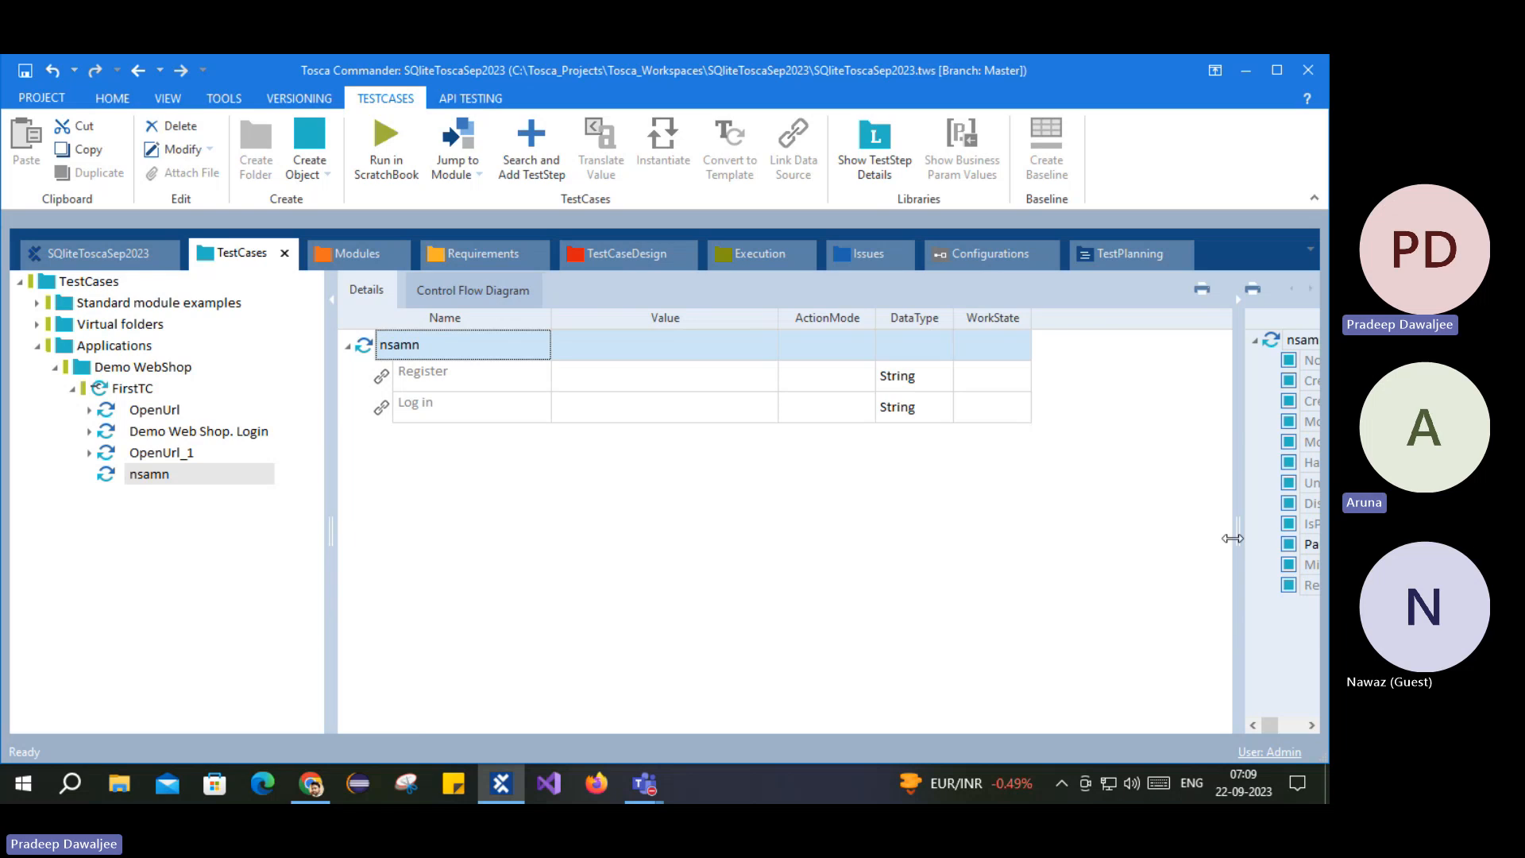
left_click_drag(1232, 534, 978, 531)
left_click(1270, 485)
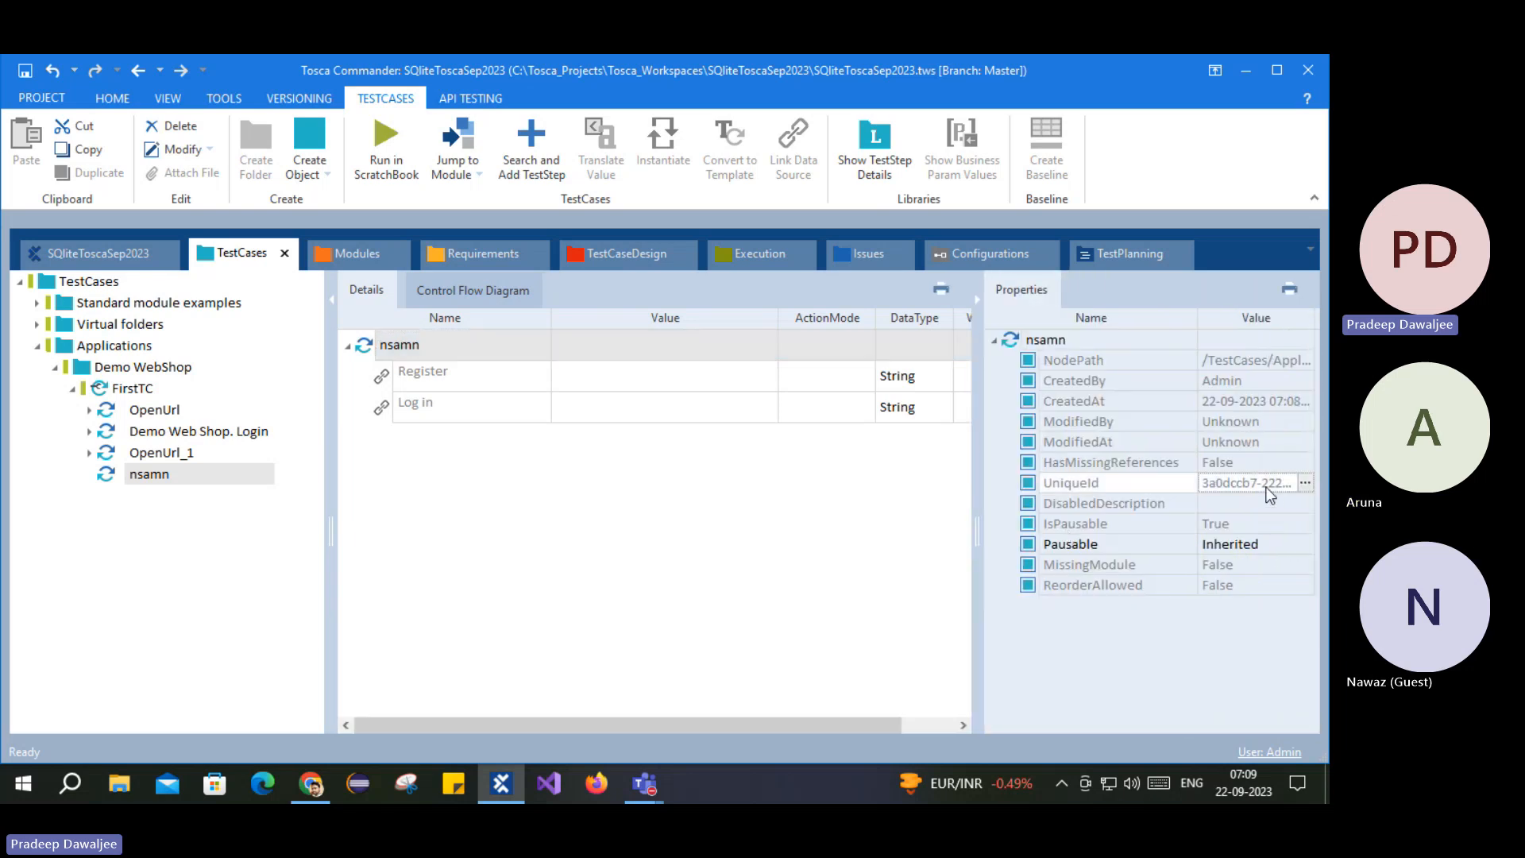
left_click(1305, 483)
left_click_drag(1166, 503, 1184, 521)
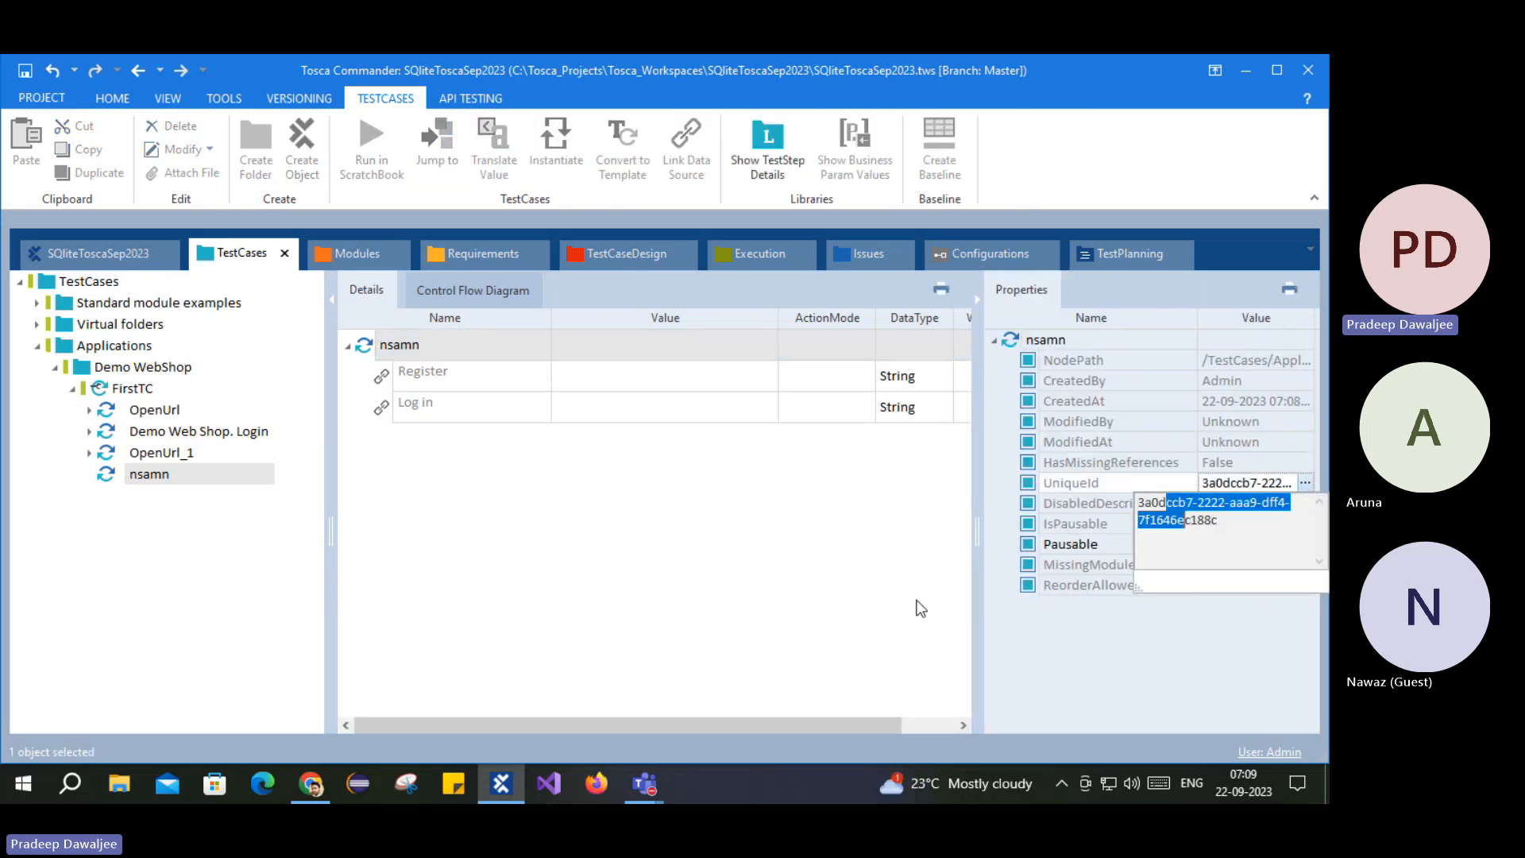
left_click(877, 630)
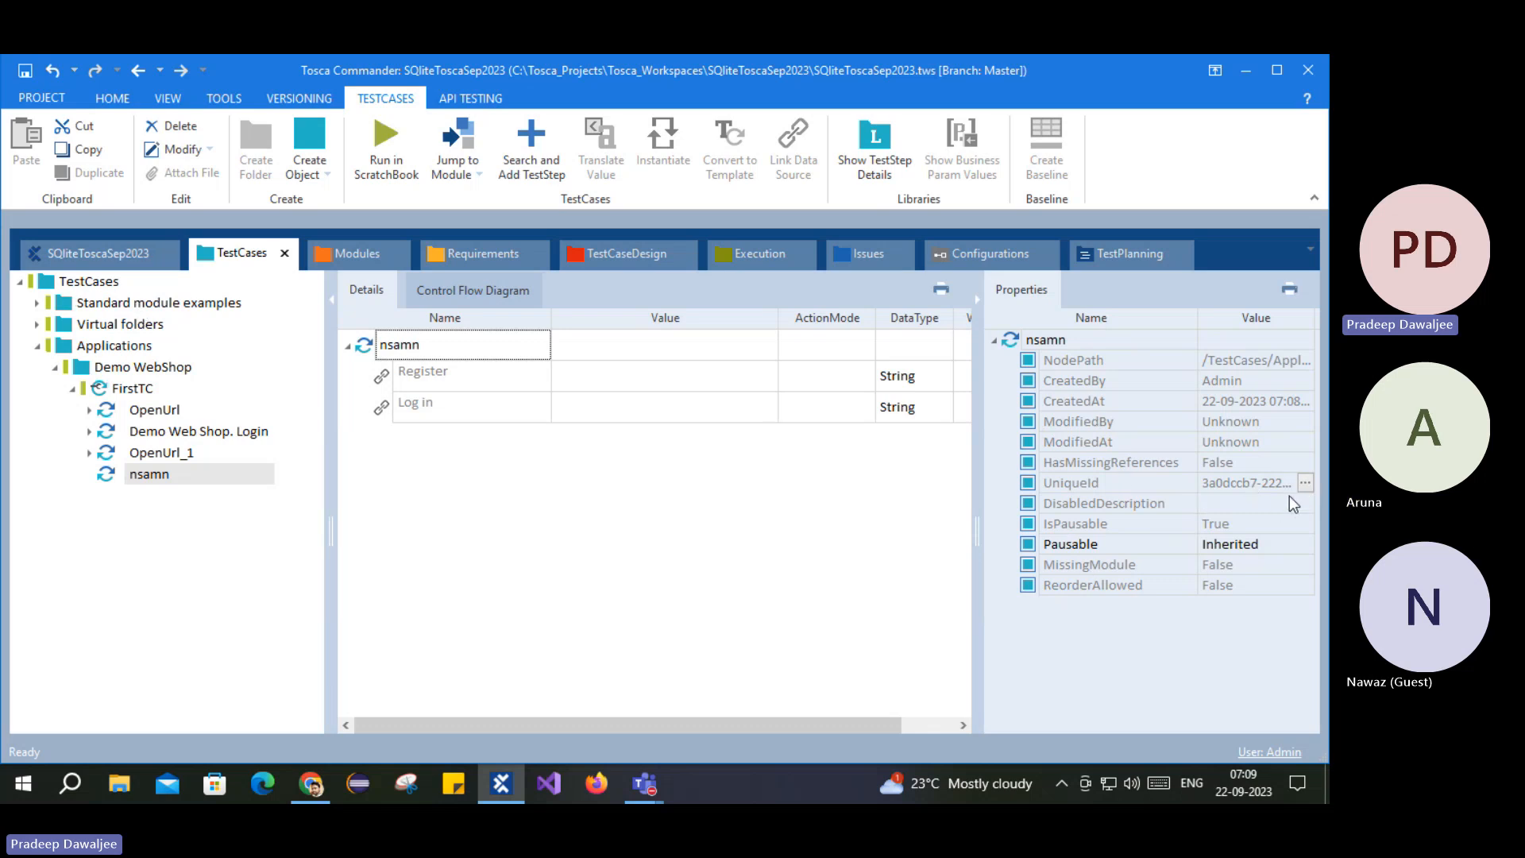
left_click(1305, 482)
left_click(1174, 503)
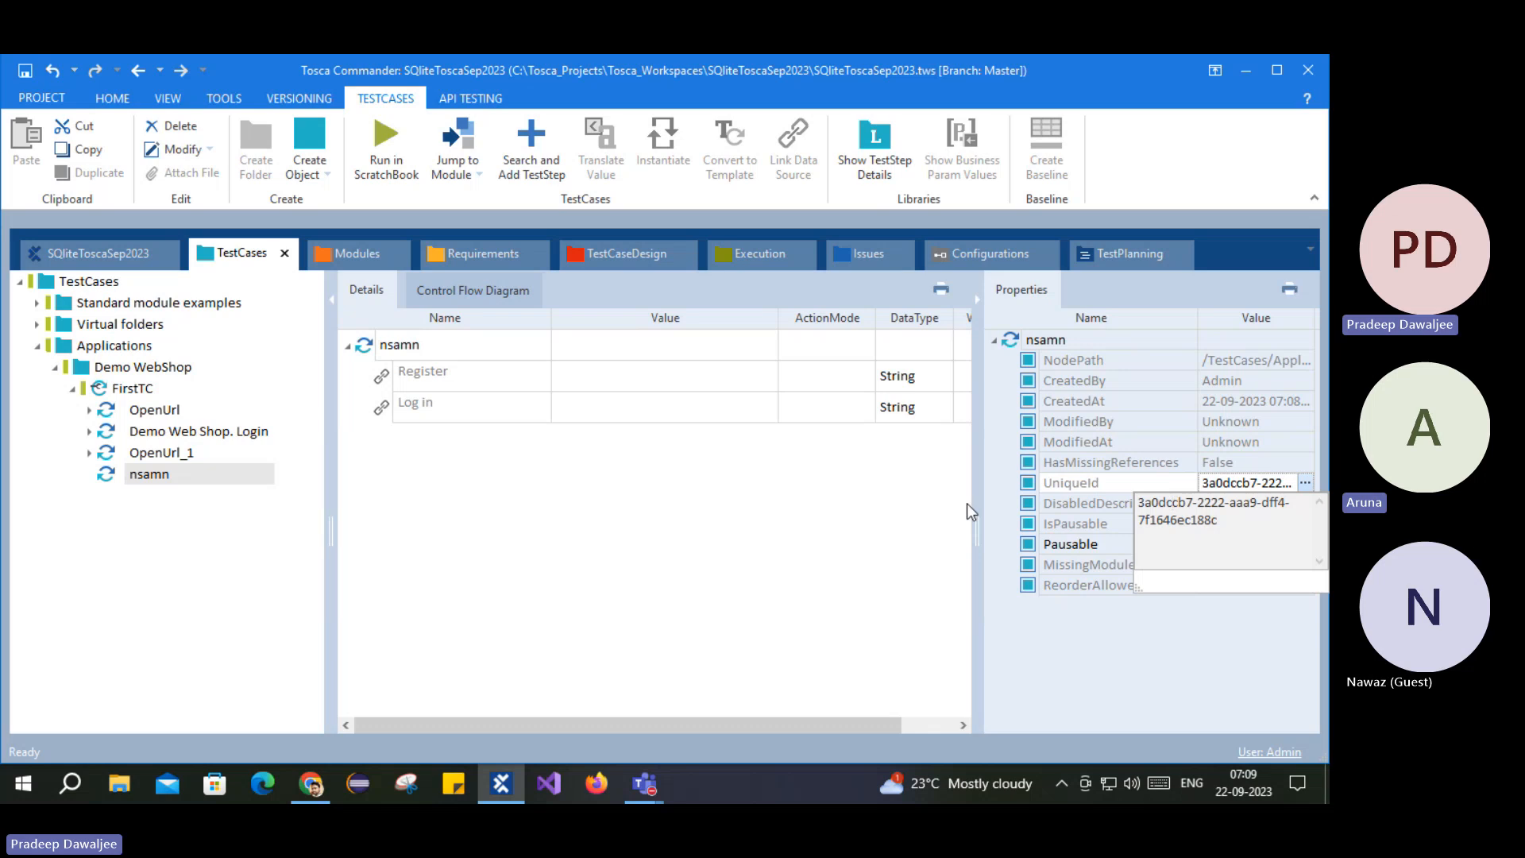
Step: Copy the full UniqueId value from the properties of the Demo Web Shop_1 module
left_click(353, 253)
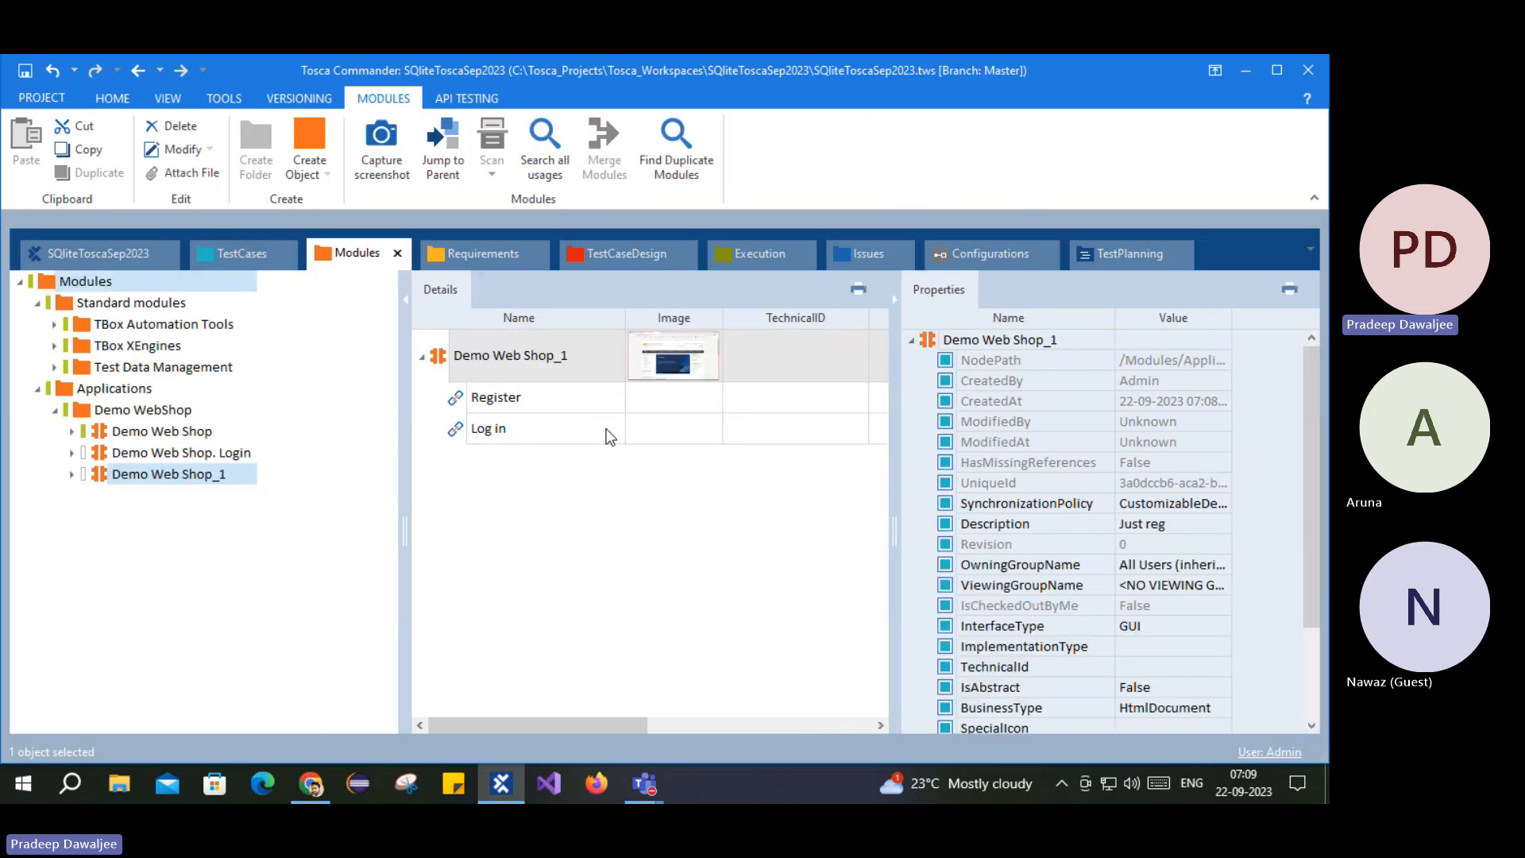
scroll(1203, 517, "down", 2)
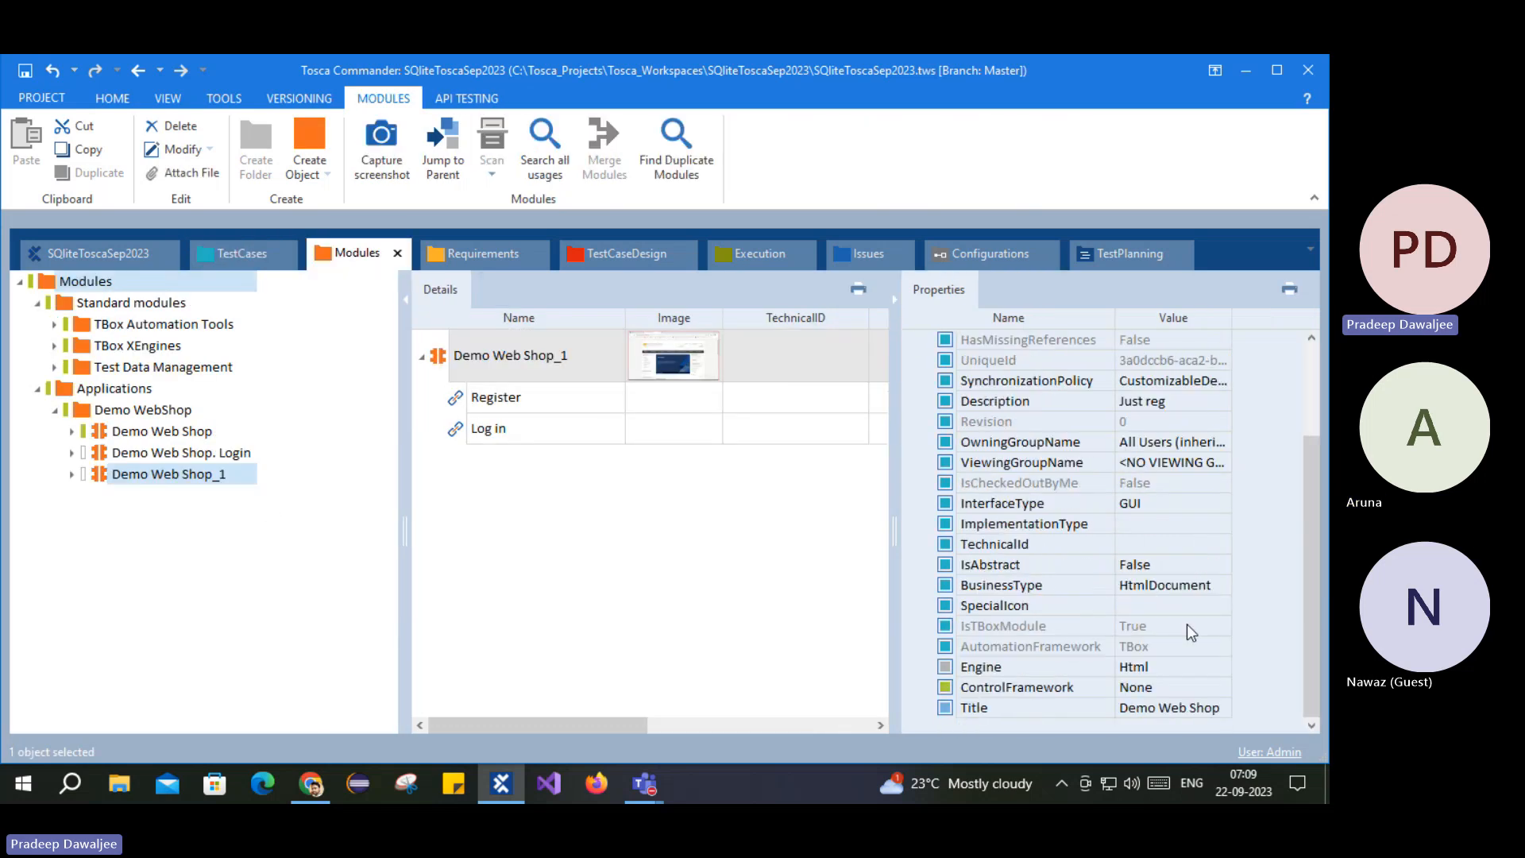
scroll(1184, 482, "up", 2)
left_click(592, 367)
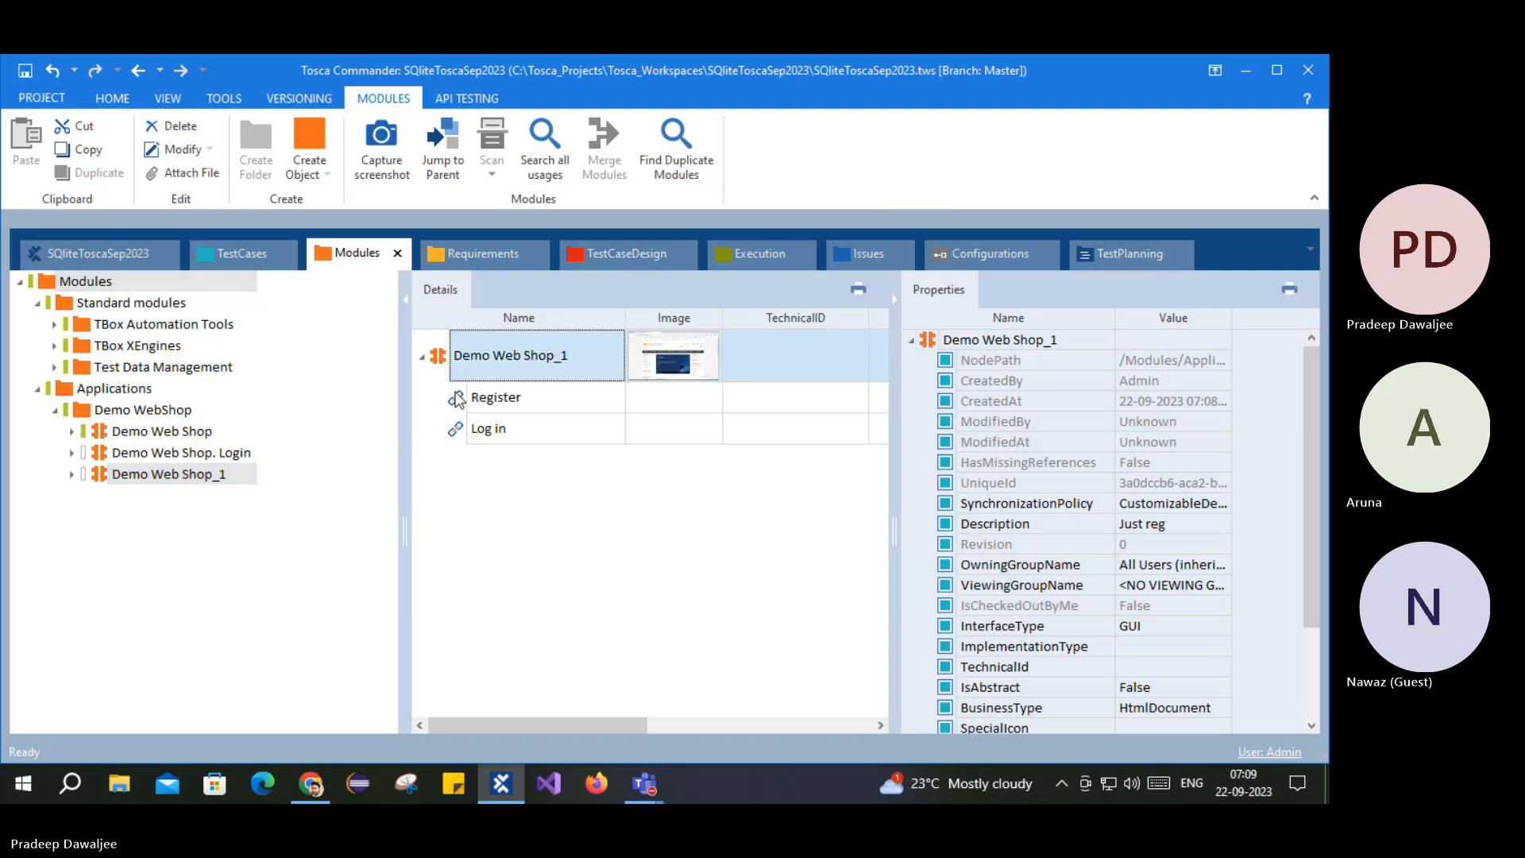
left_click(1201, 483)
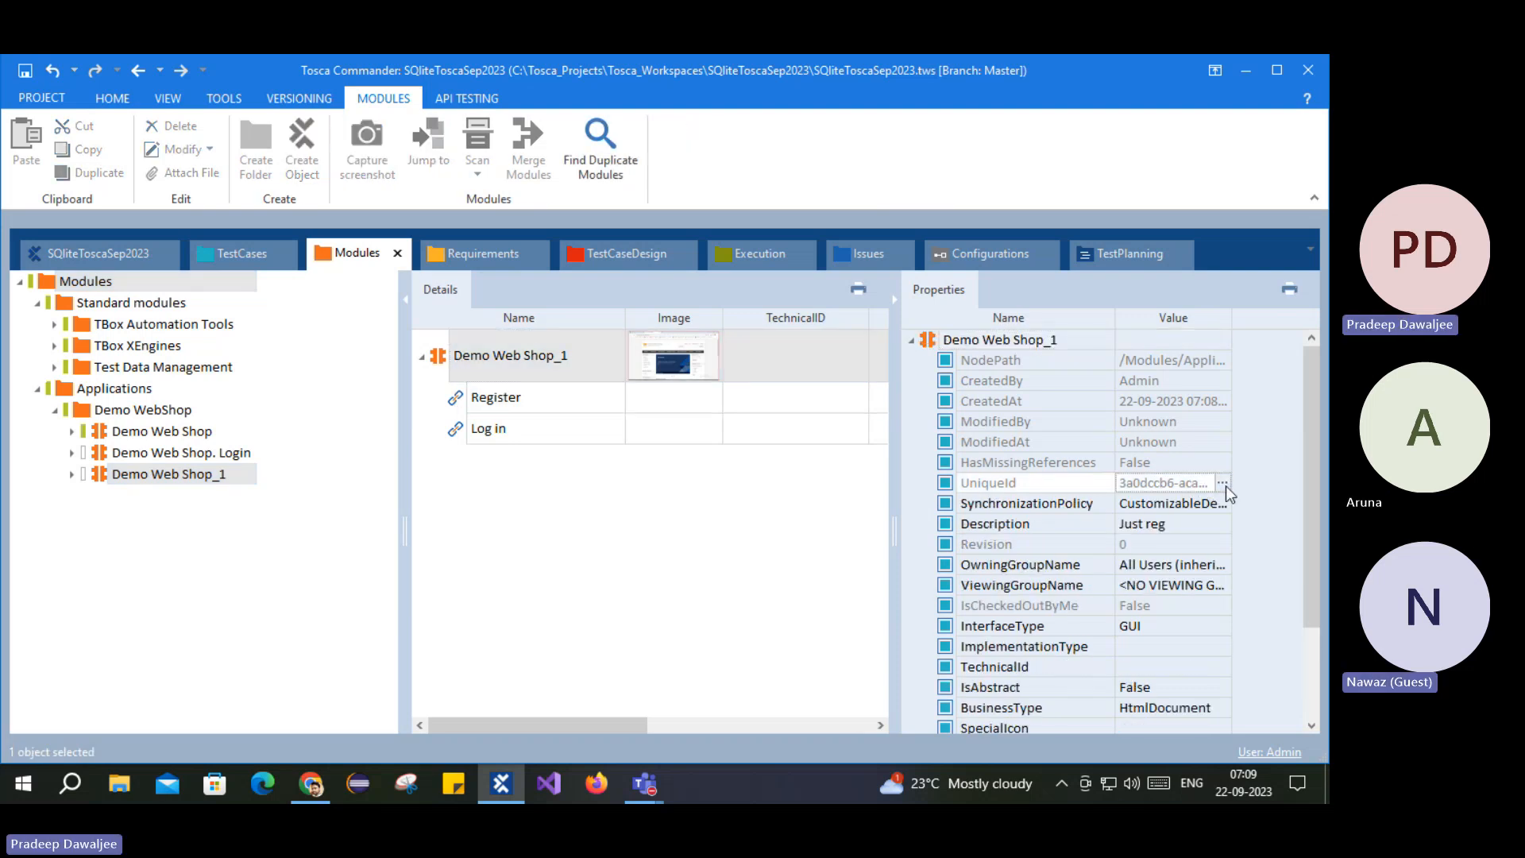
left_click(1224, 483)
key("ctrl+a")
key("ctrl+c")
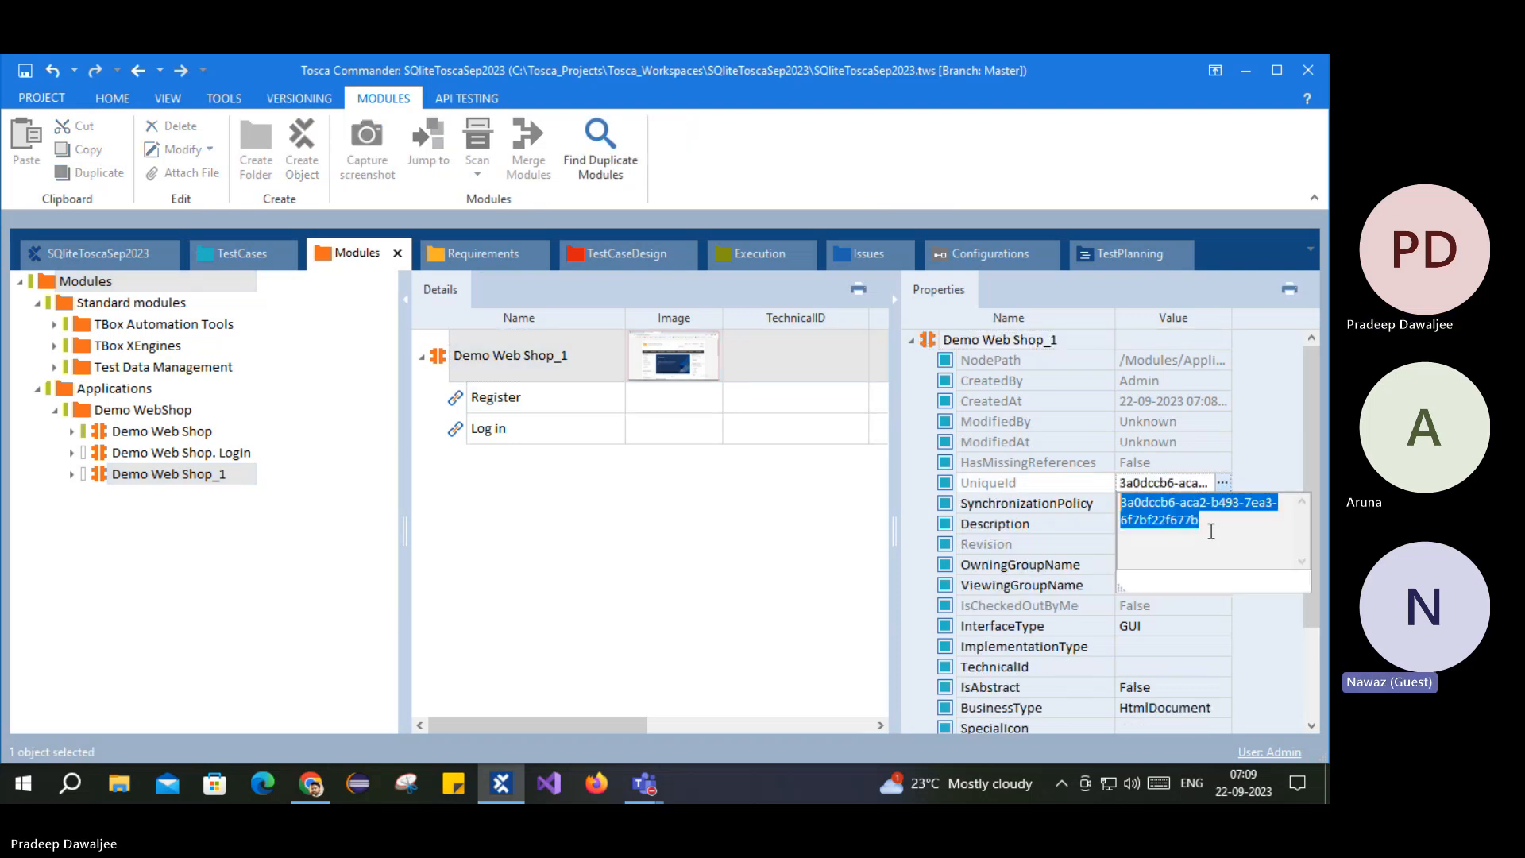
left_click(1272, 416)
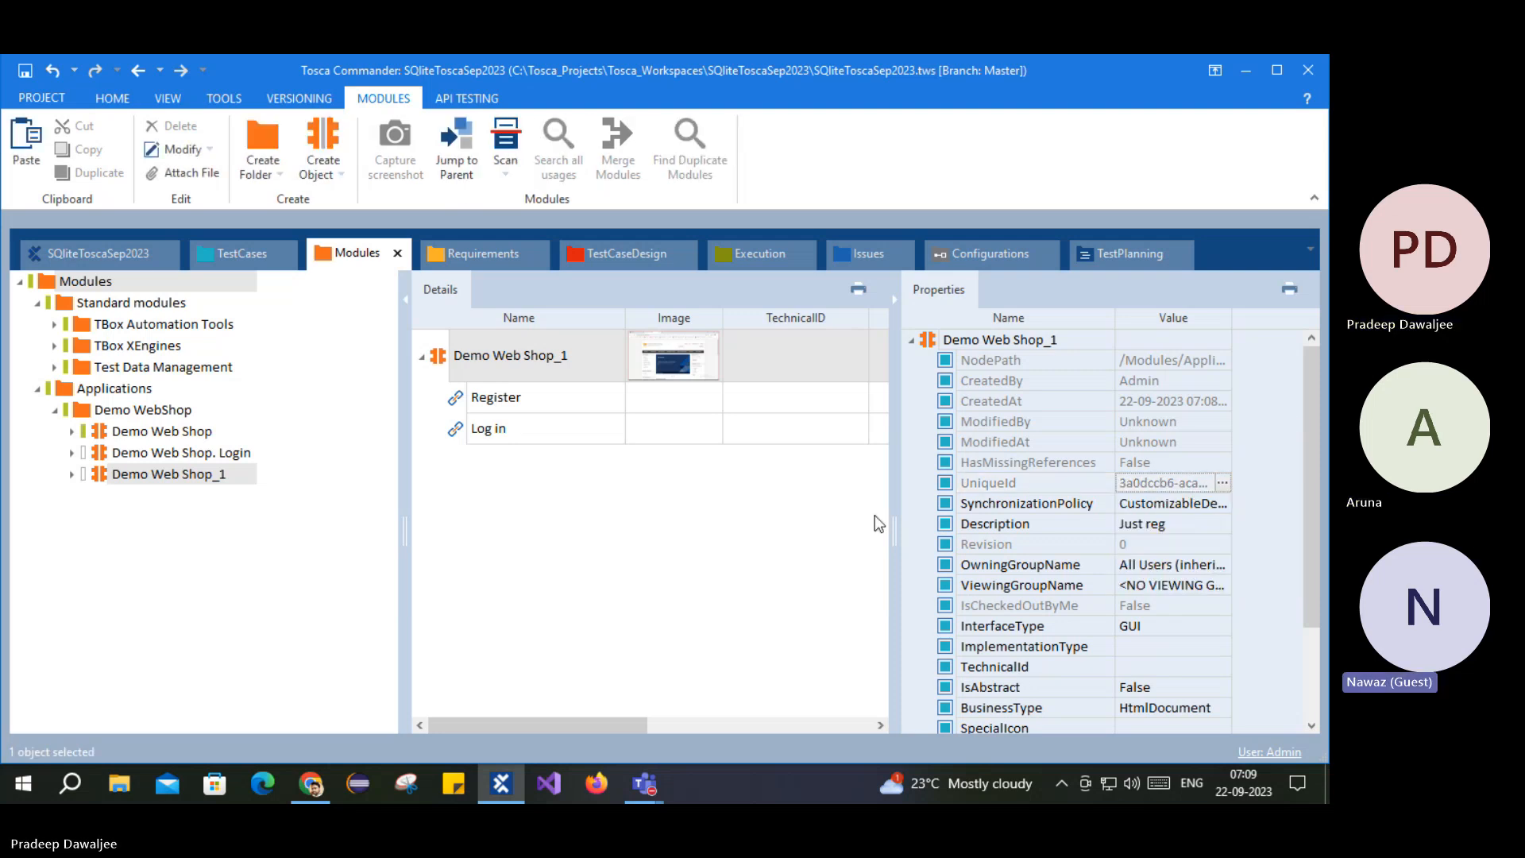
Step: Inspect the UniqueId of the original Demo Web Shop module
left_click_drag(894, 527, 986, 531)
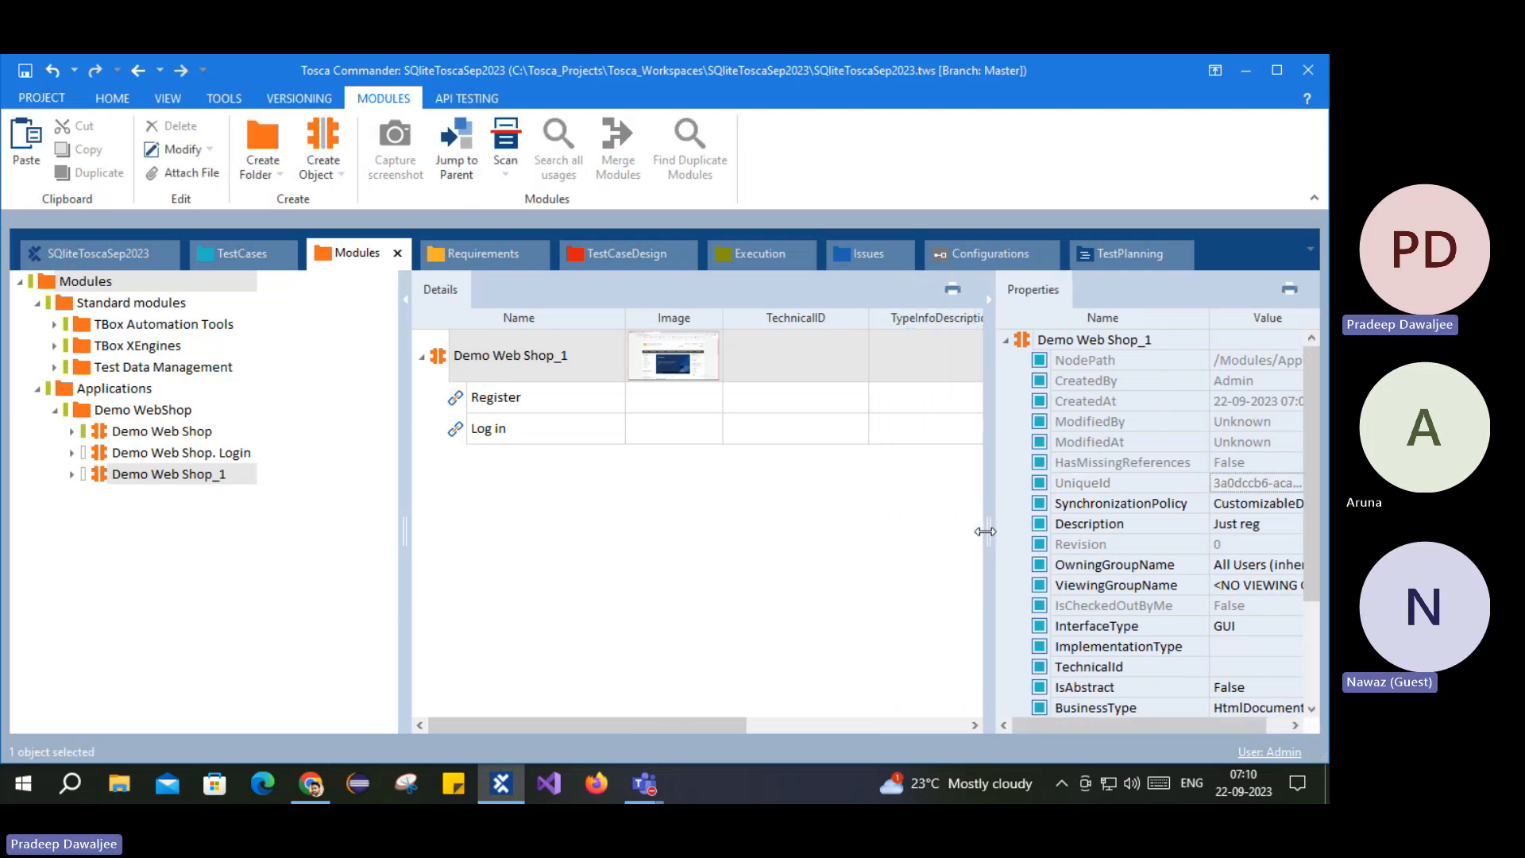
left_click(121, 433)
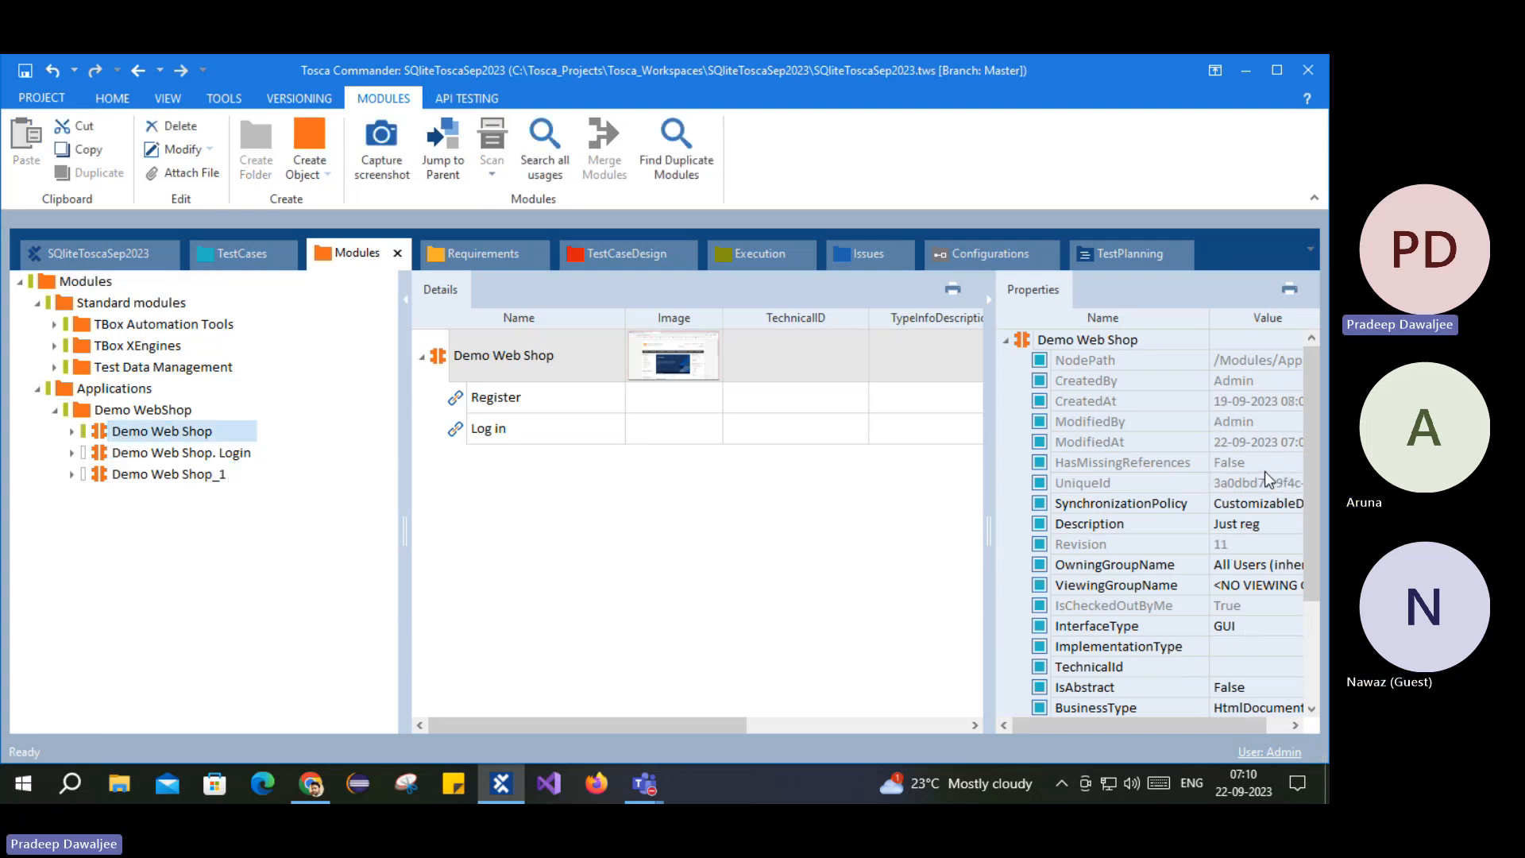
left_click(1281, 485)
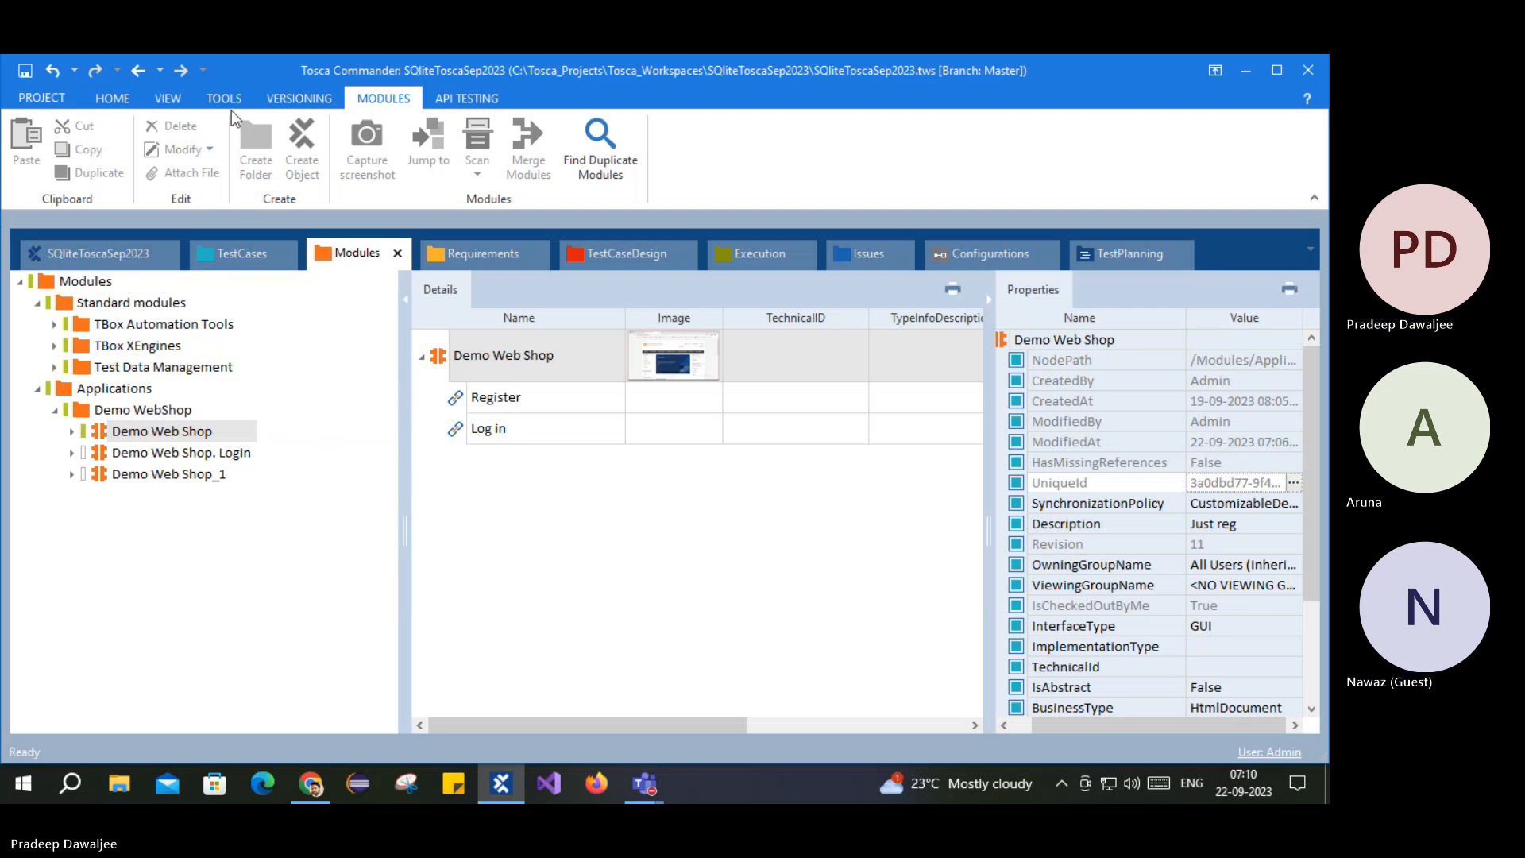
left_click(112, 98)
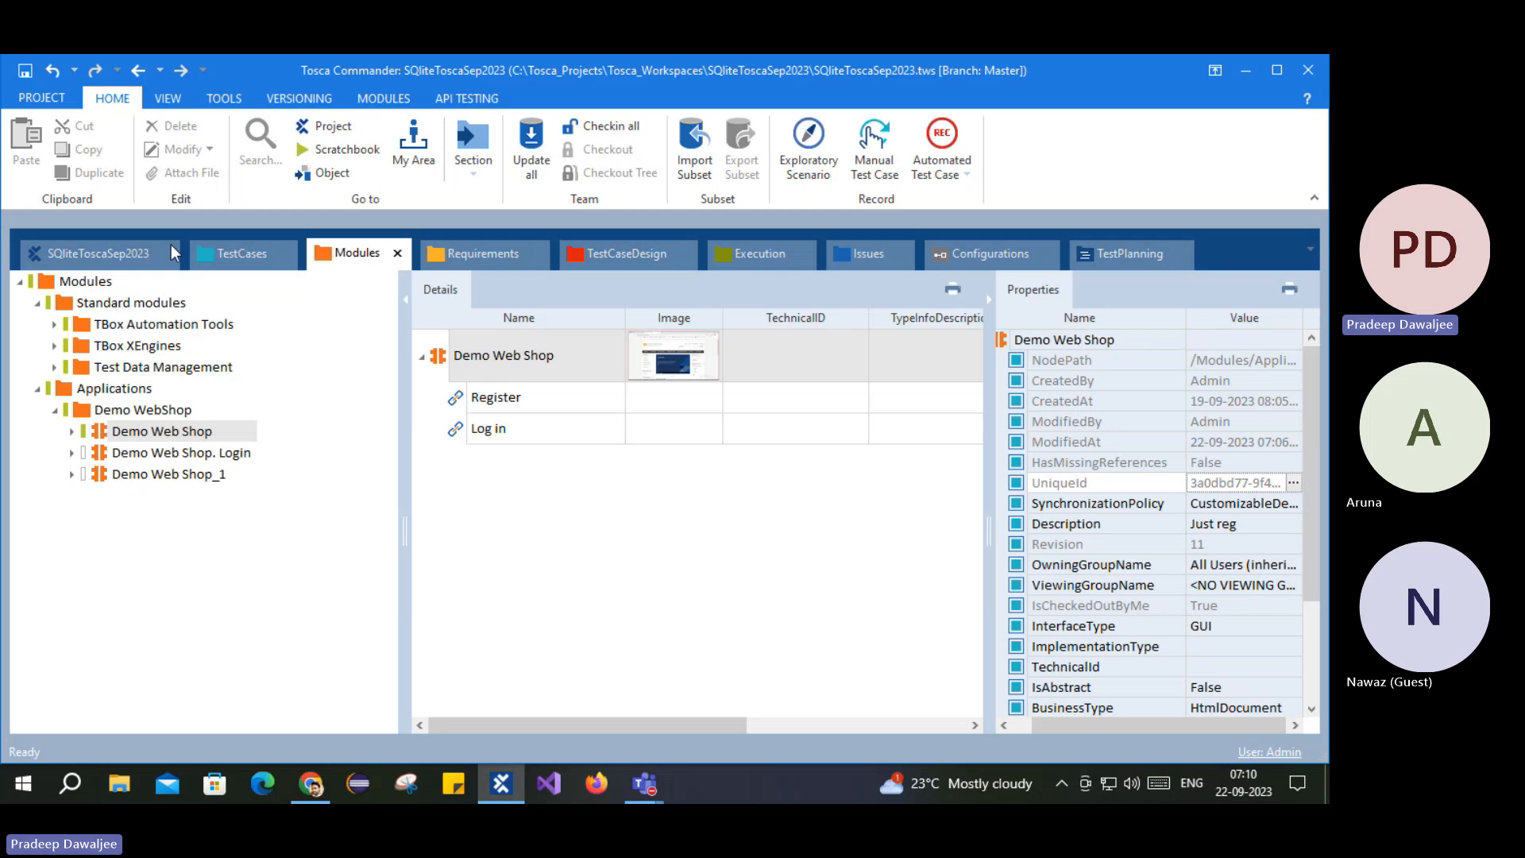
left_click(319, 178)
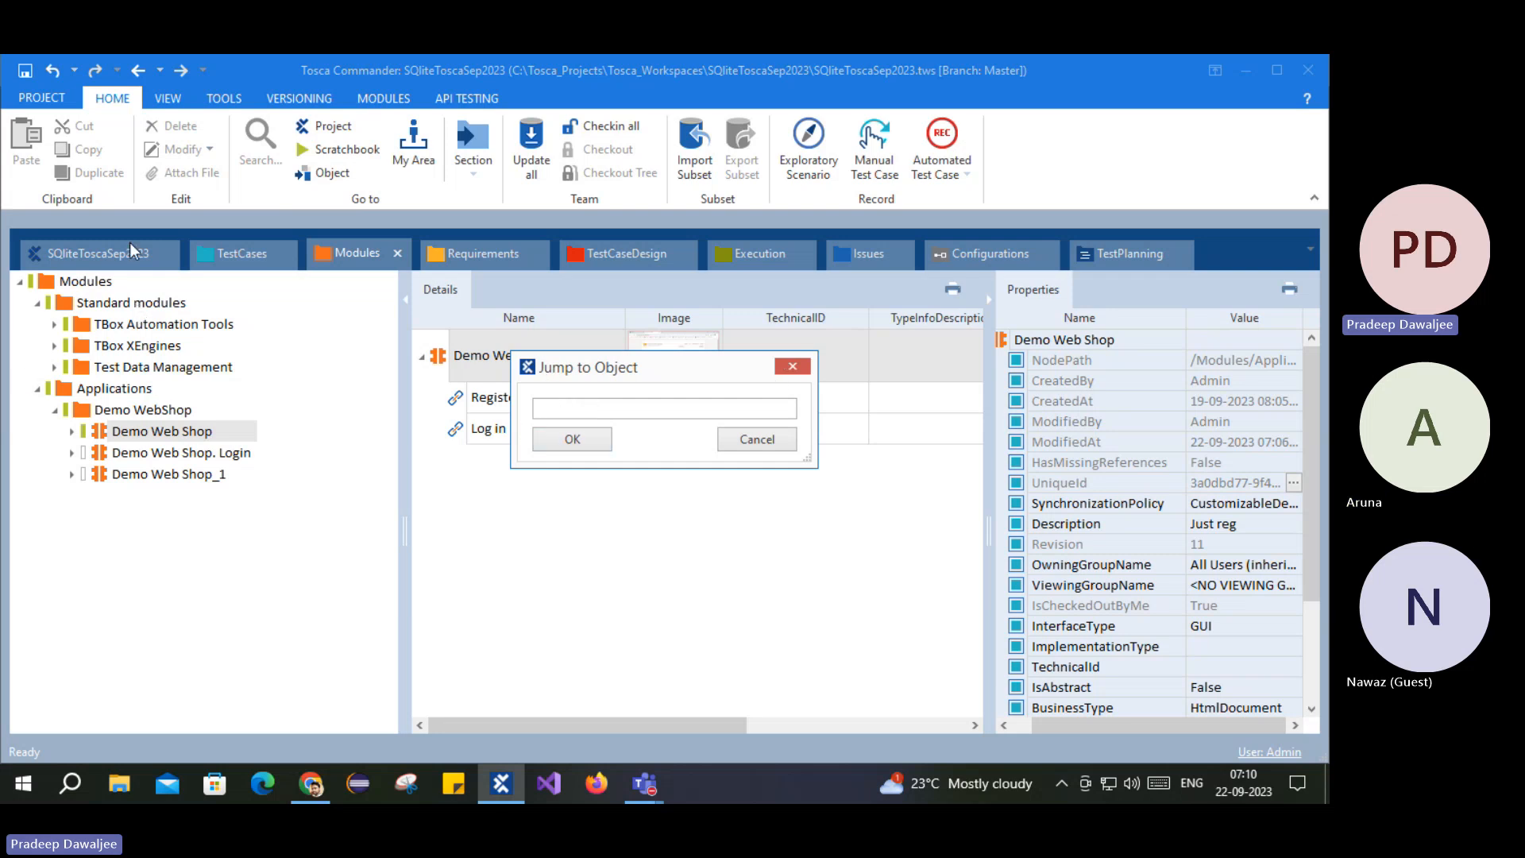
left_click(237, 253)
left_click(746, 441)
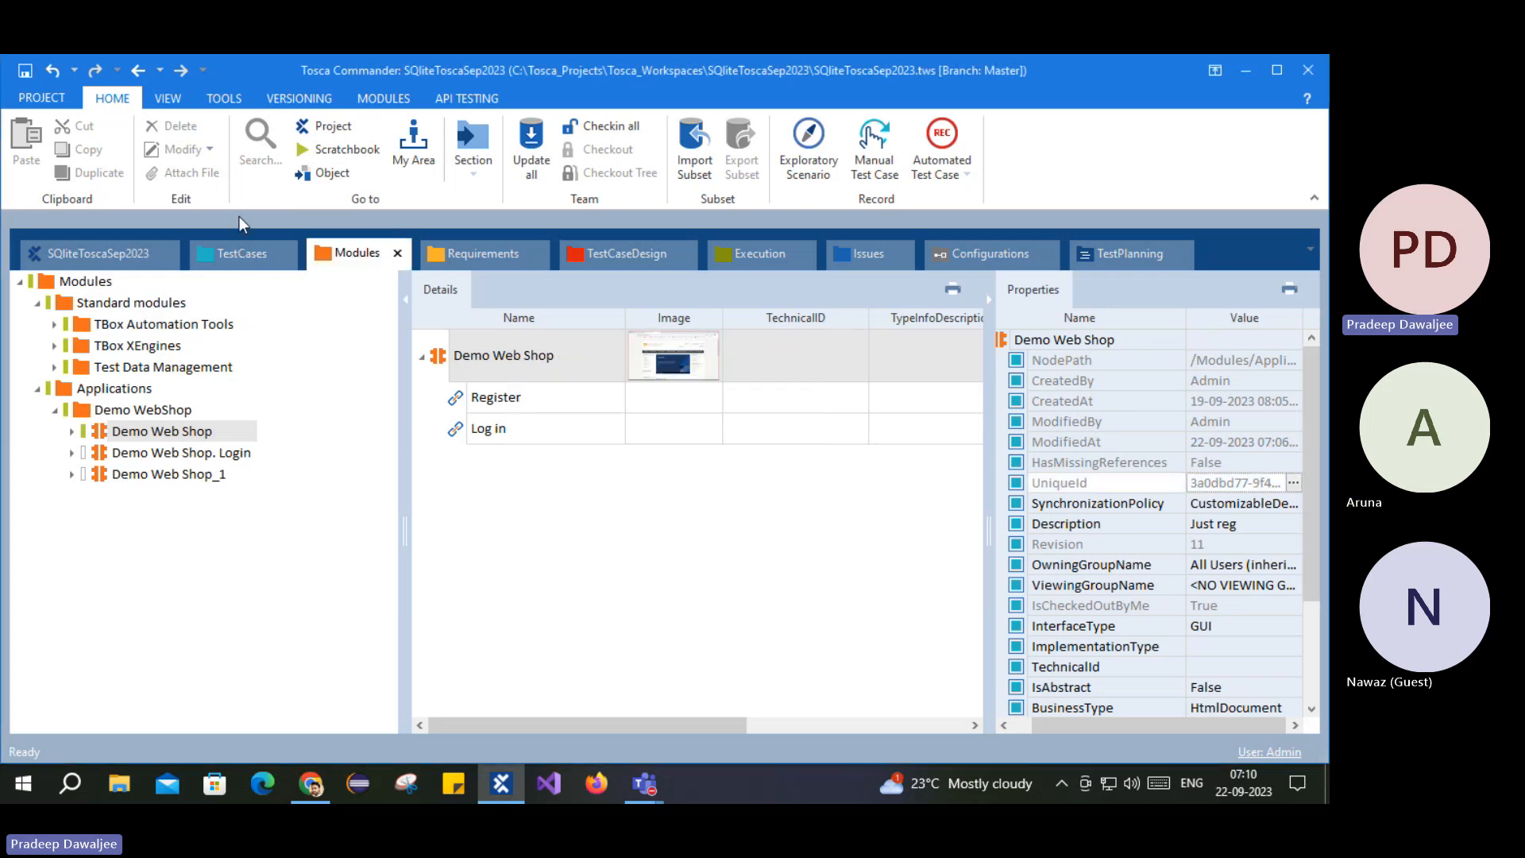
Step: From the Demo Web Shop. Login test step, jump to the Demo Web Shop_1 module using its copied UniqueId
left_click(220, 258)
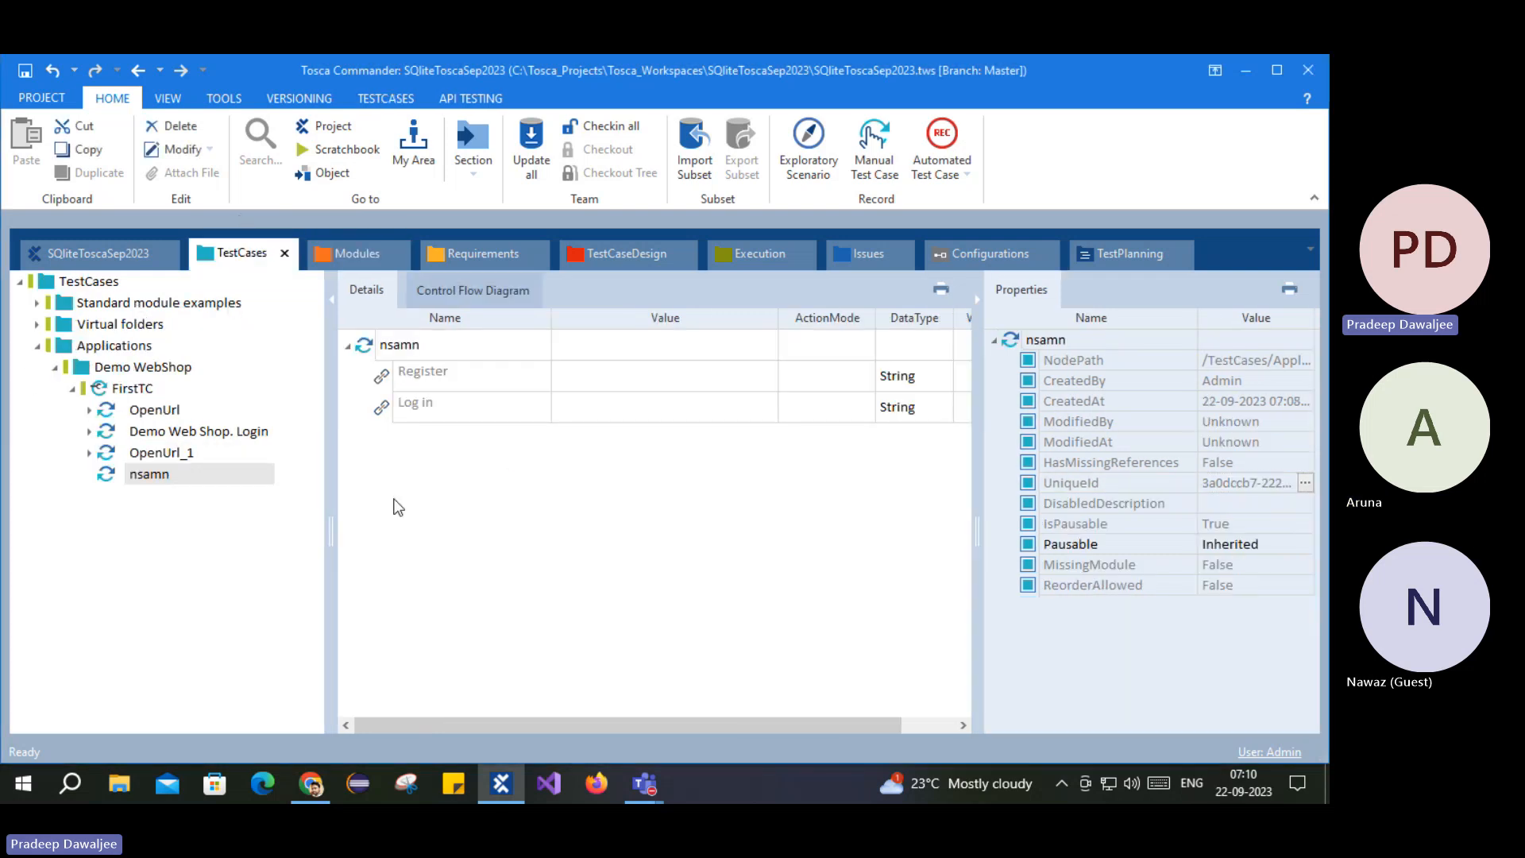
left_click(150, 429)
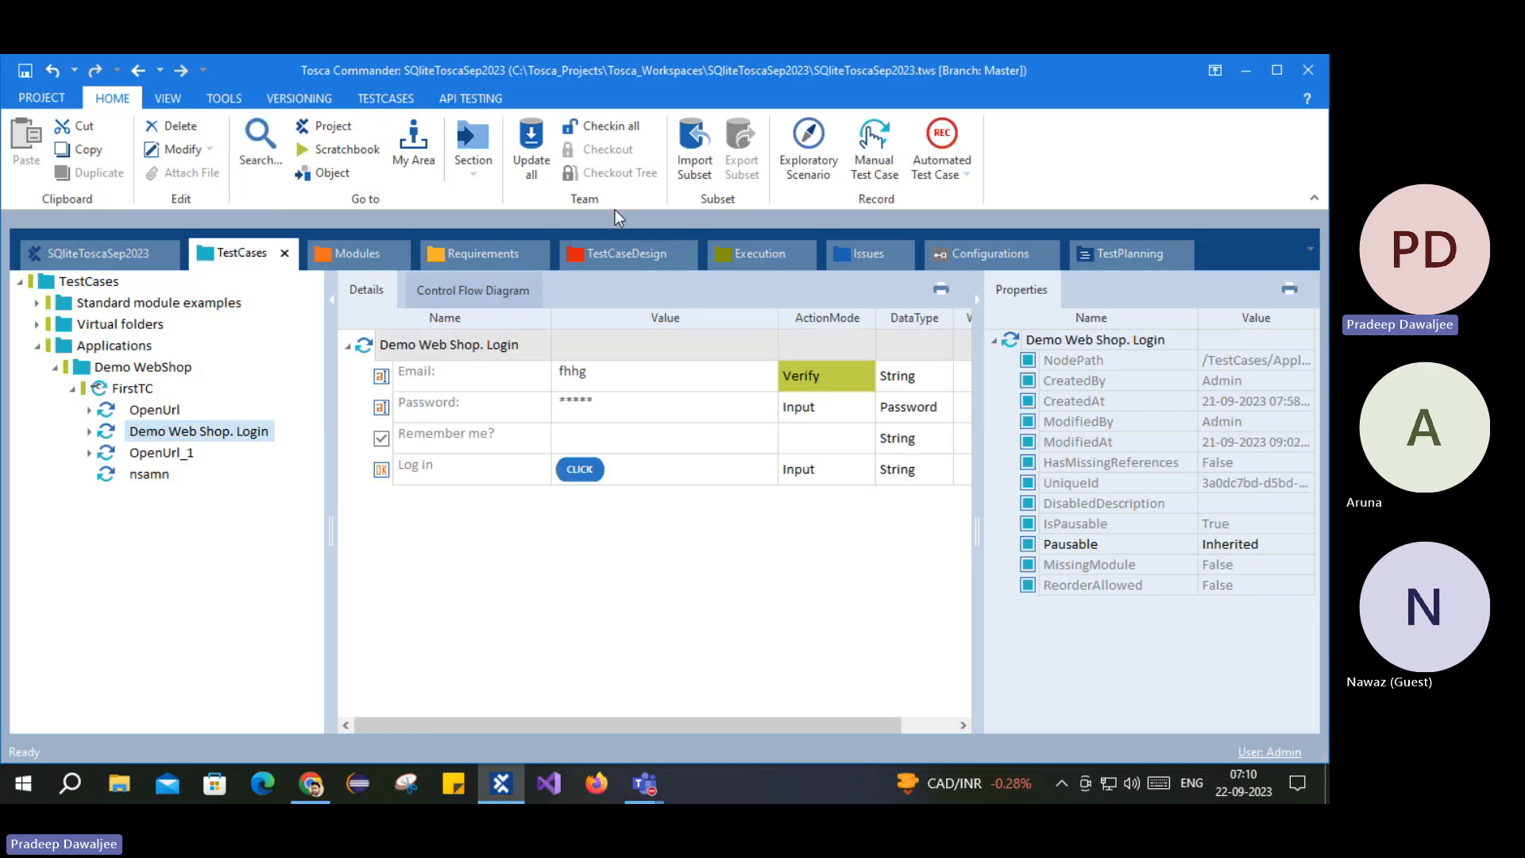
left_click(326, 175)
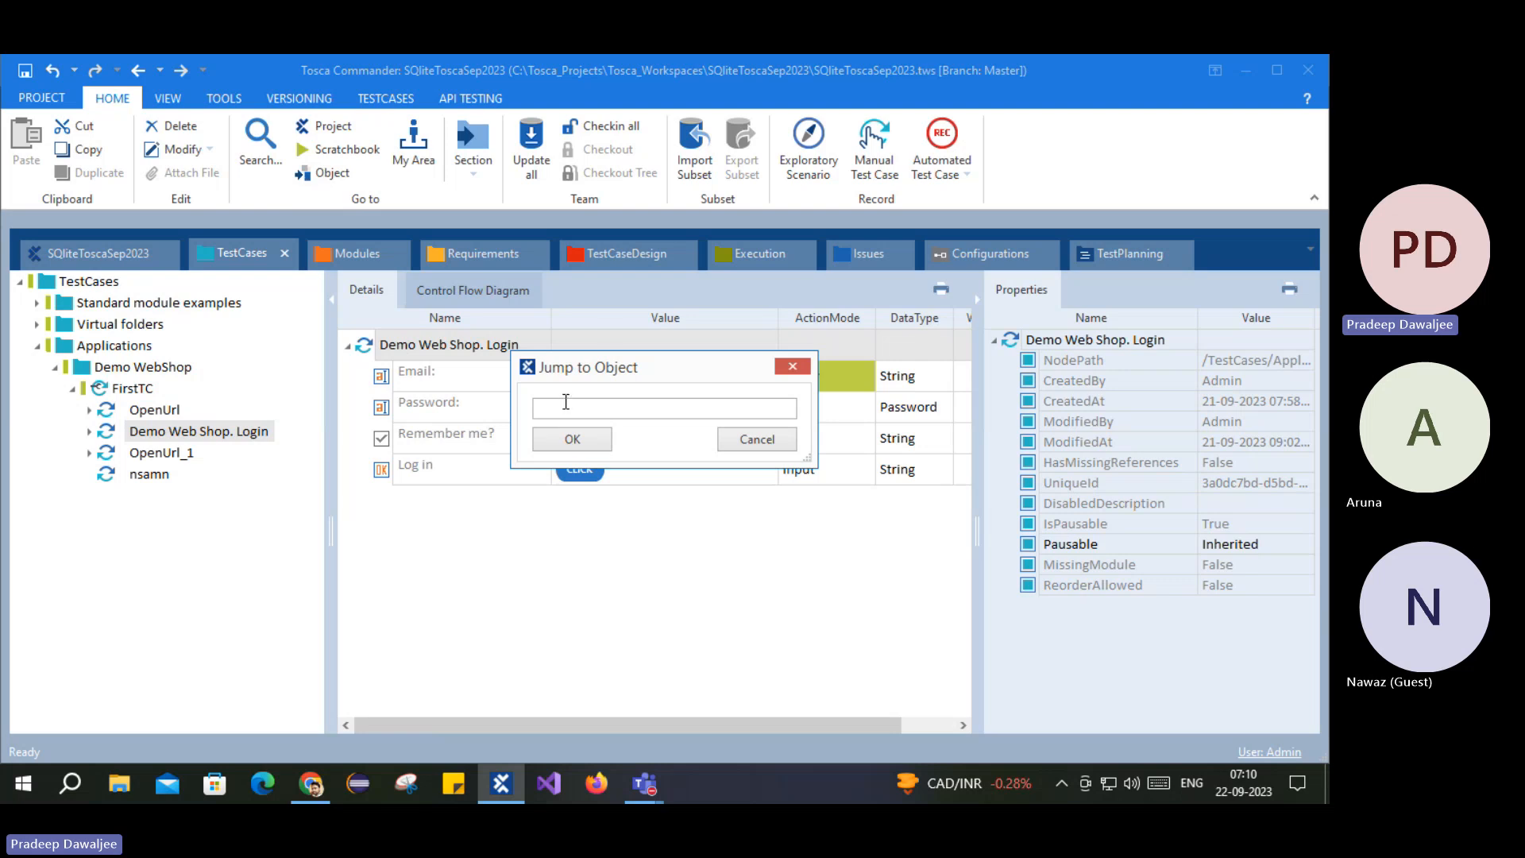
key("ctrl+v")
left_click_drag(537, 406, 655, 417)
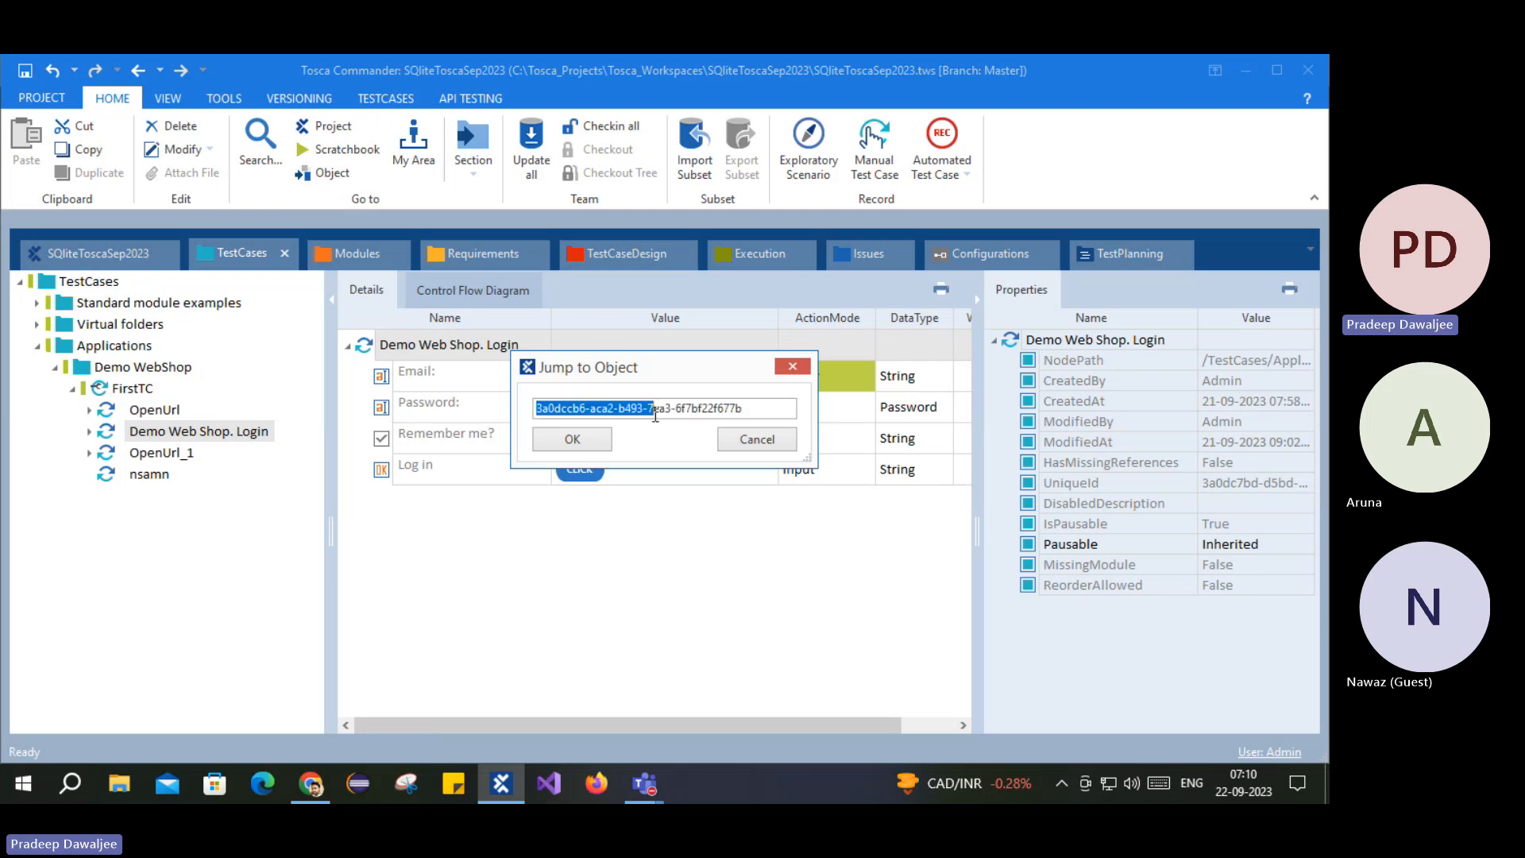
left_click(560, 441)
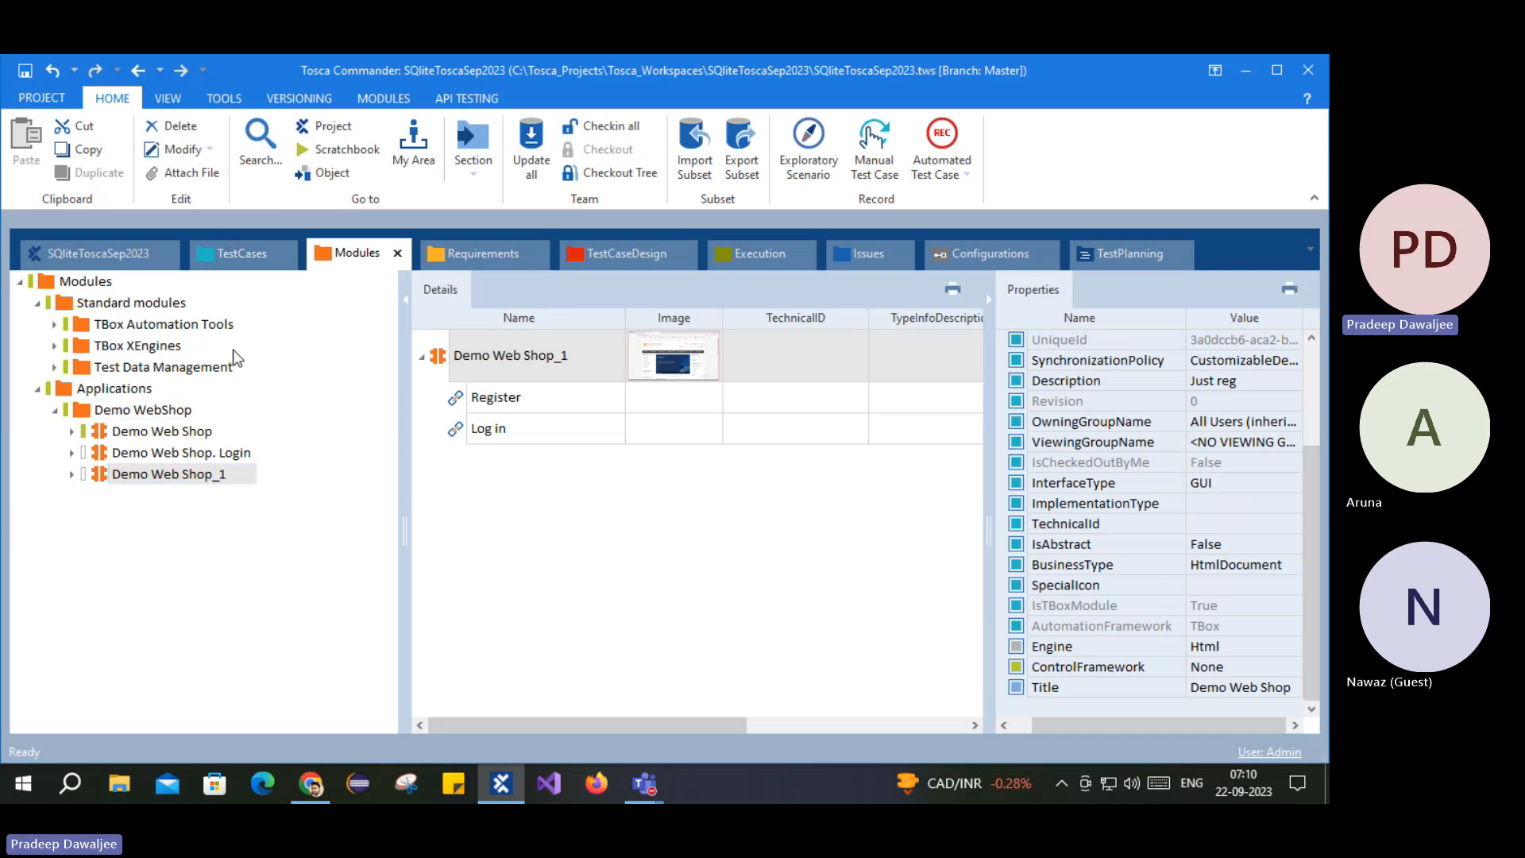
Step: Return to the test cases and repeat the Jump to Object lookup with the same copied UniqueId
left_click(242, 255)
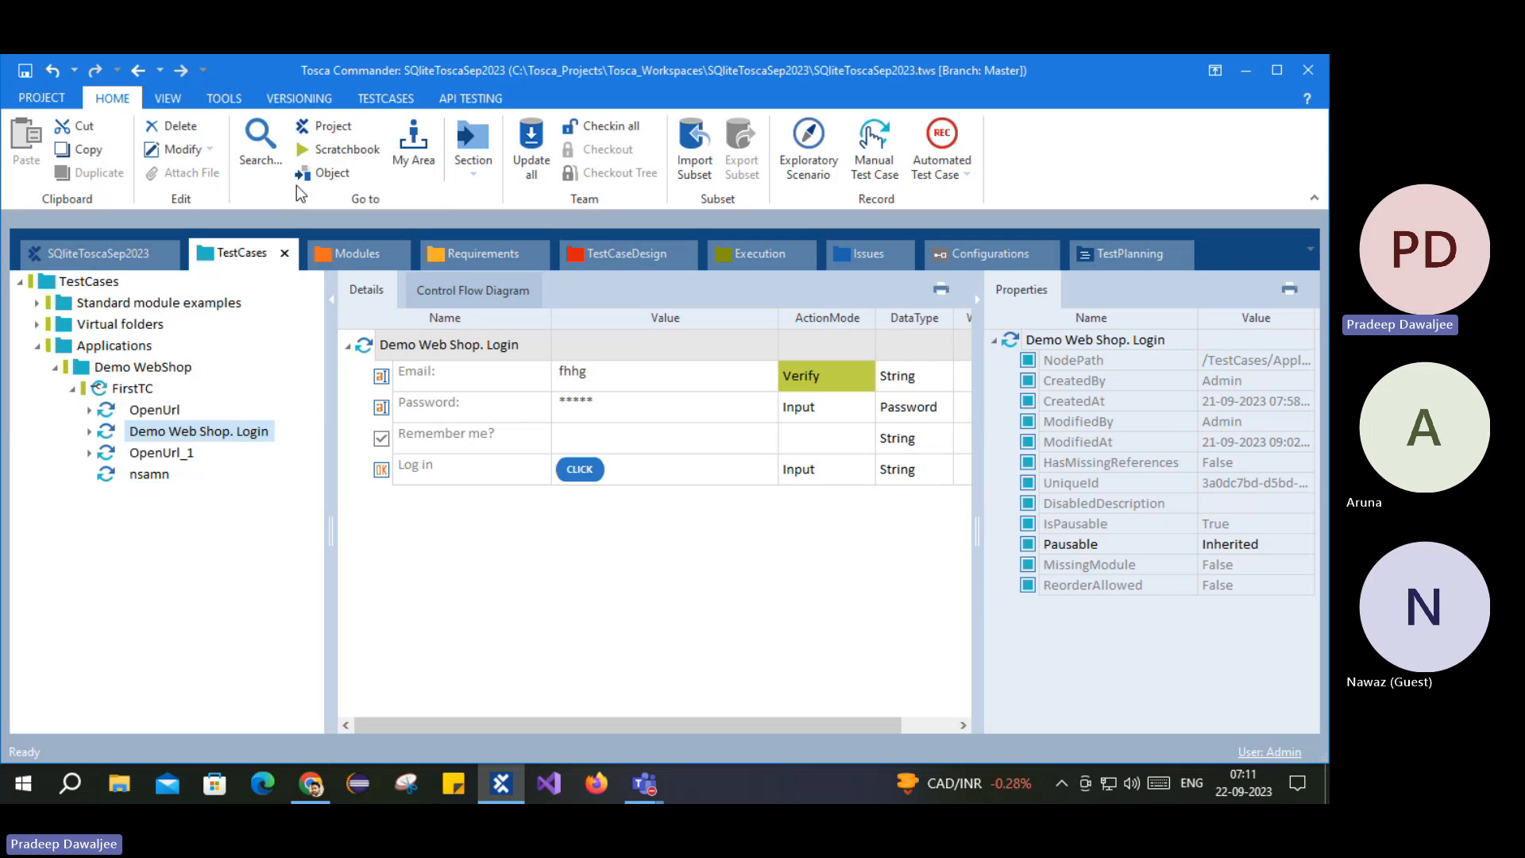
left_click(321, 173)
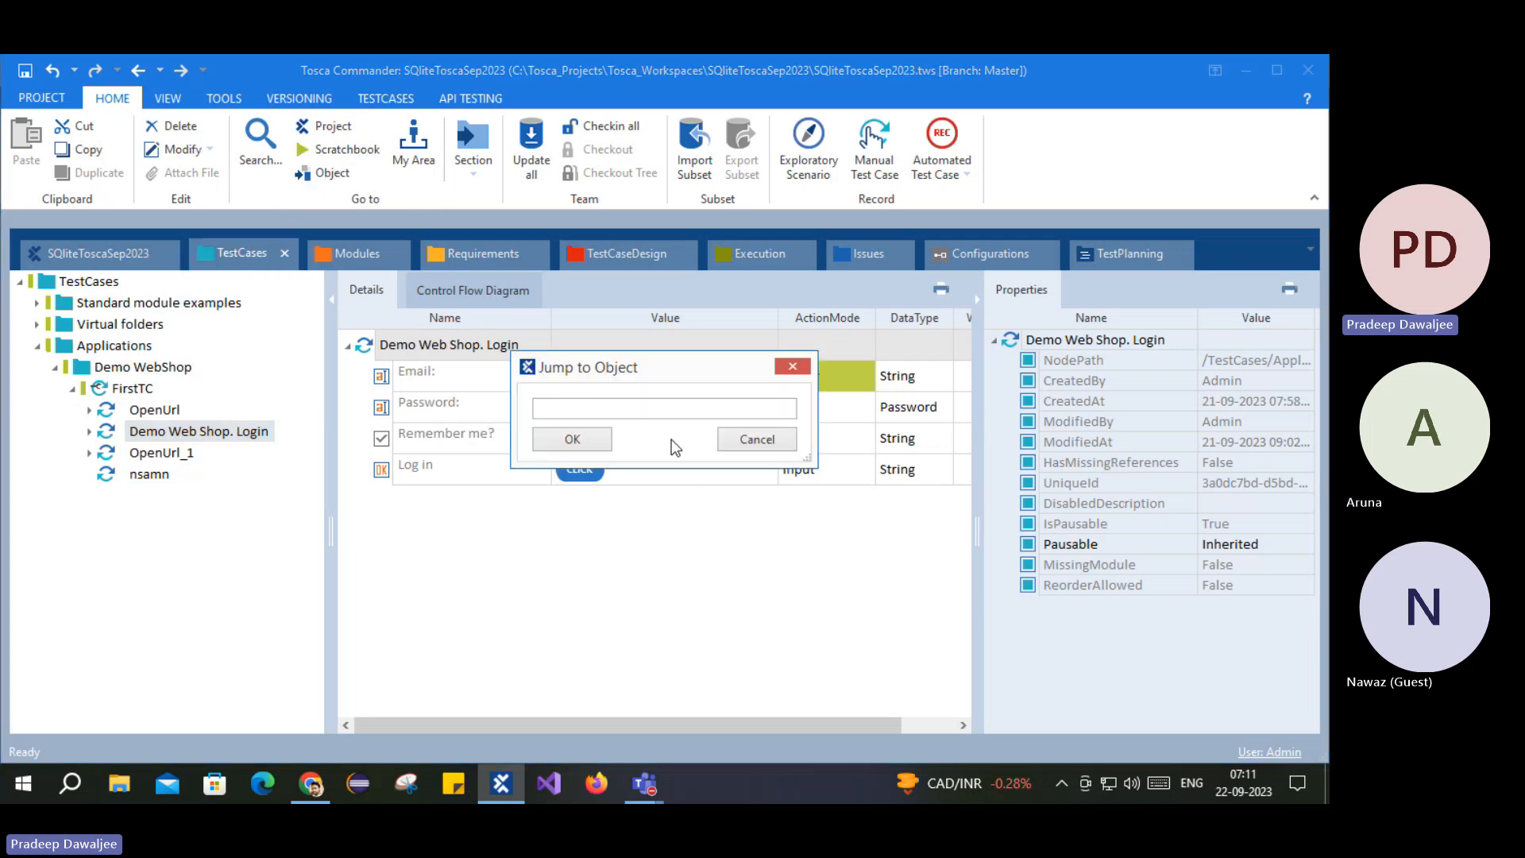
key("ctrl+v")
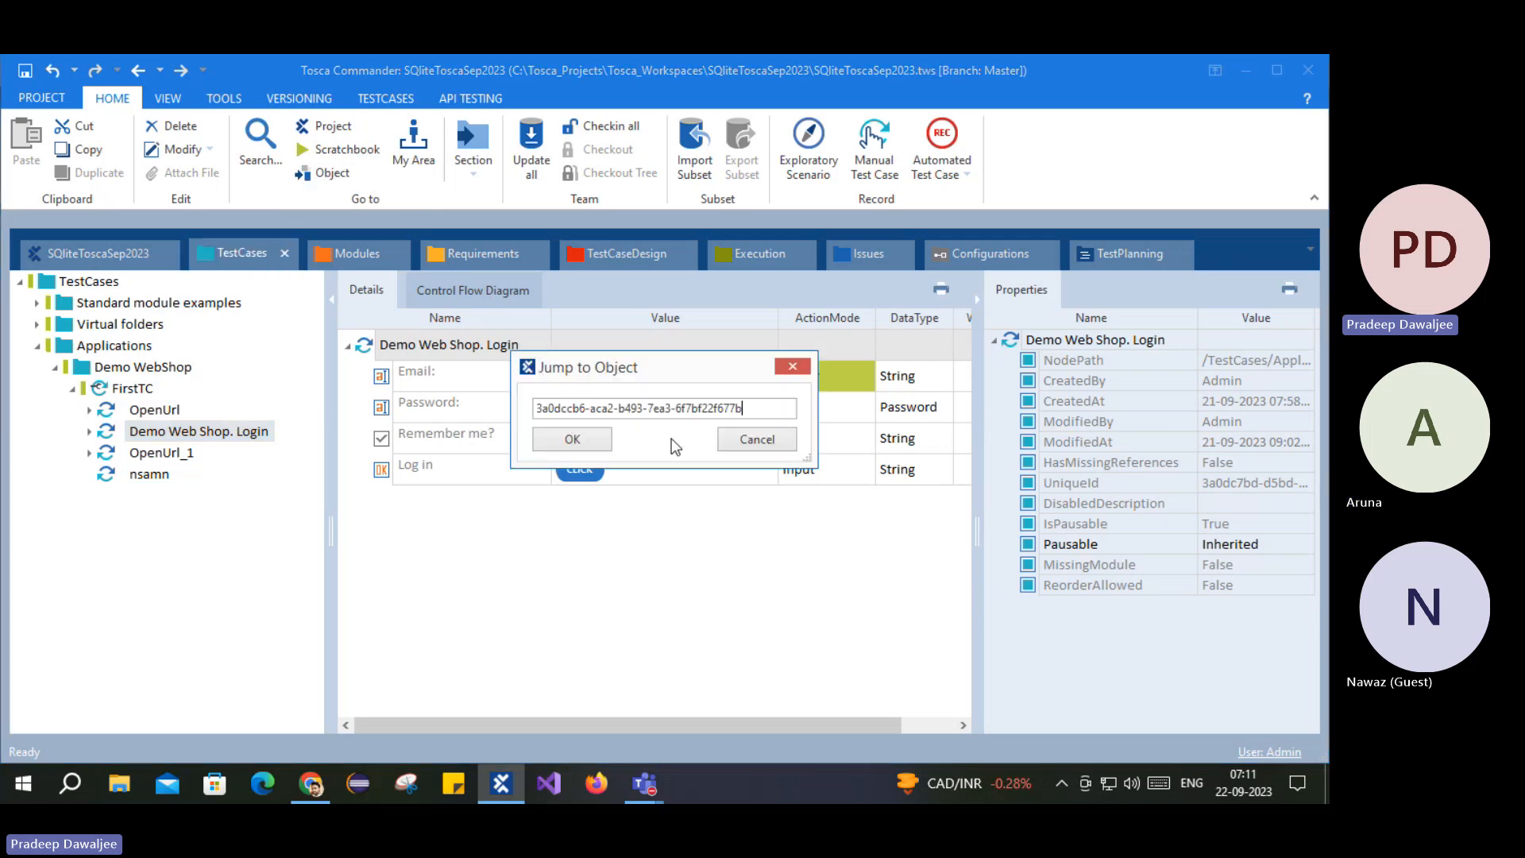
left_click(594, 444)
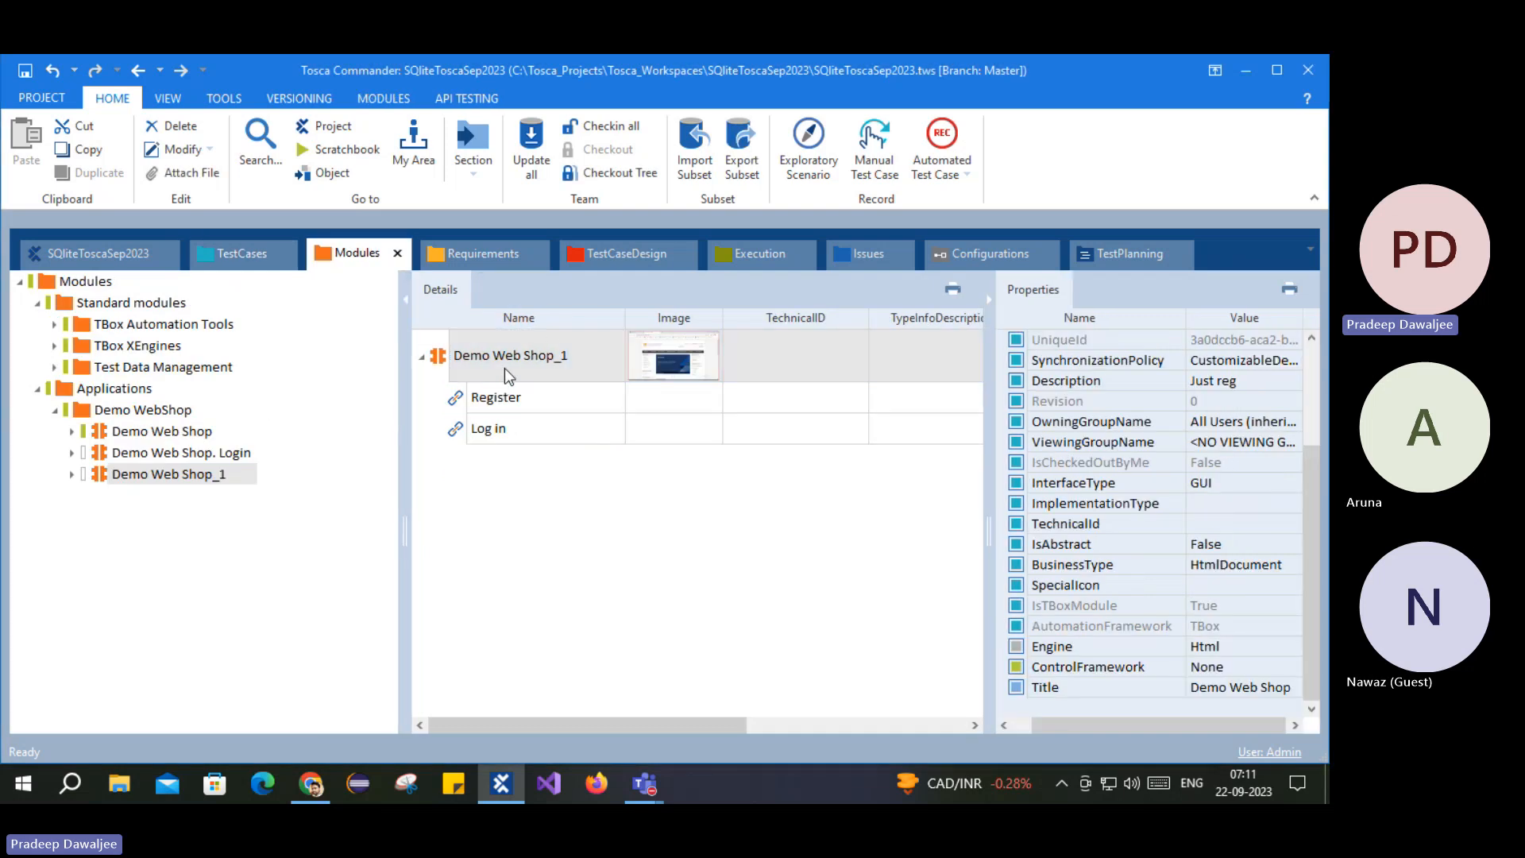
Step: Search for "demo" among the modules that can be added as test steps to FirstTC, and close the search without adding any
left_click(245, 256)
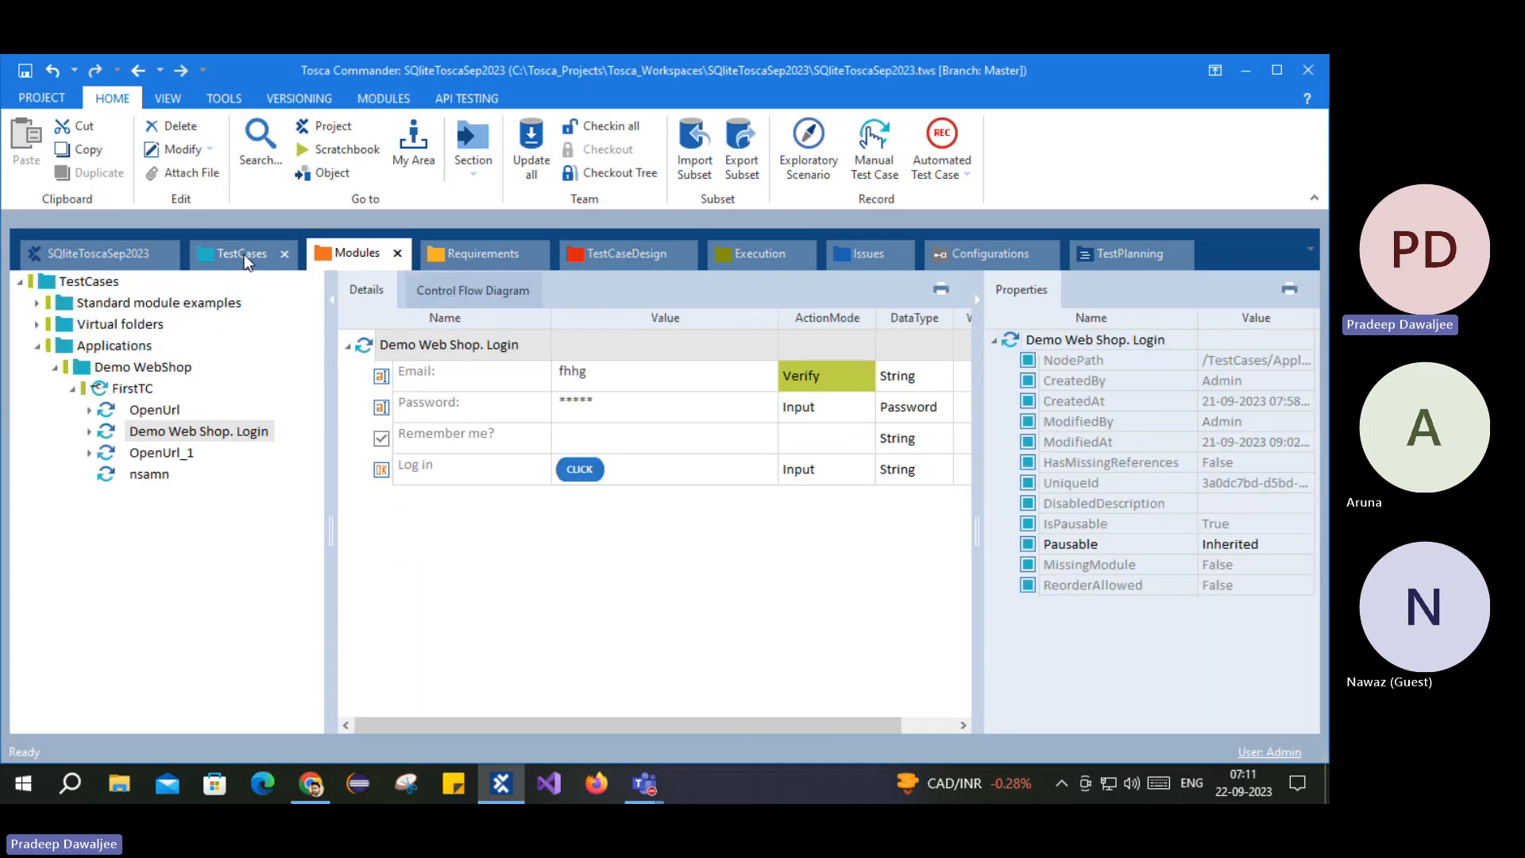
left_click(129, 389)
right_click(129, 393)
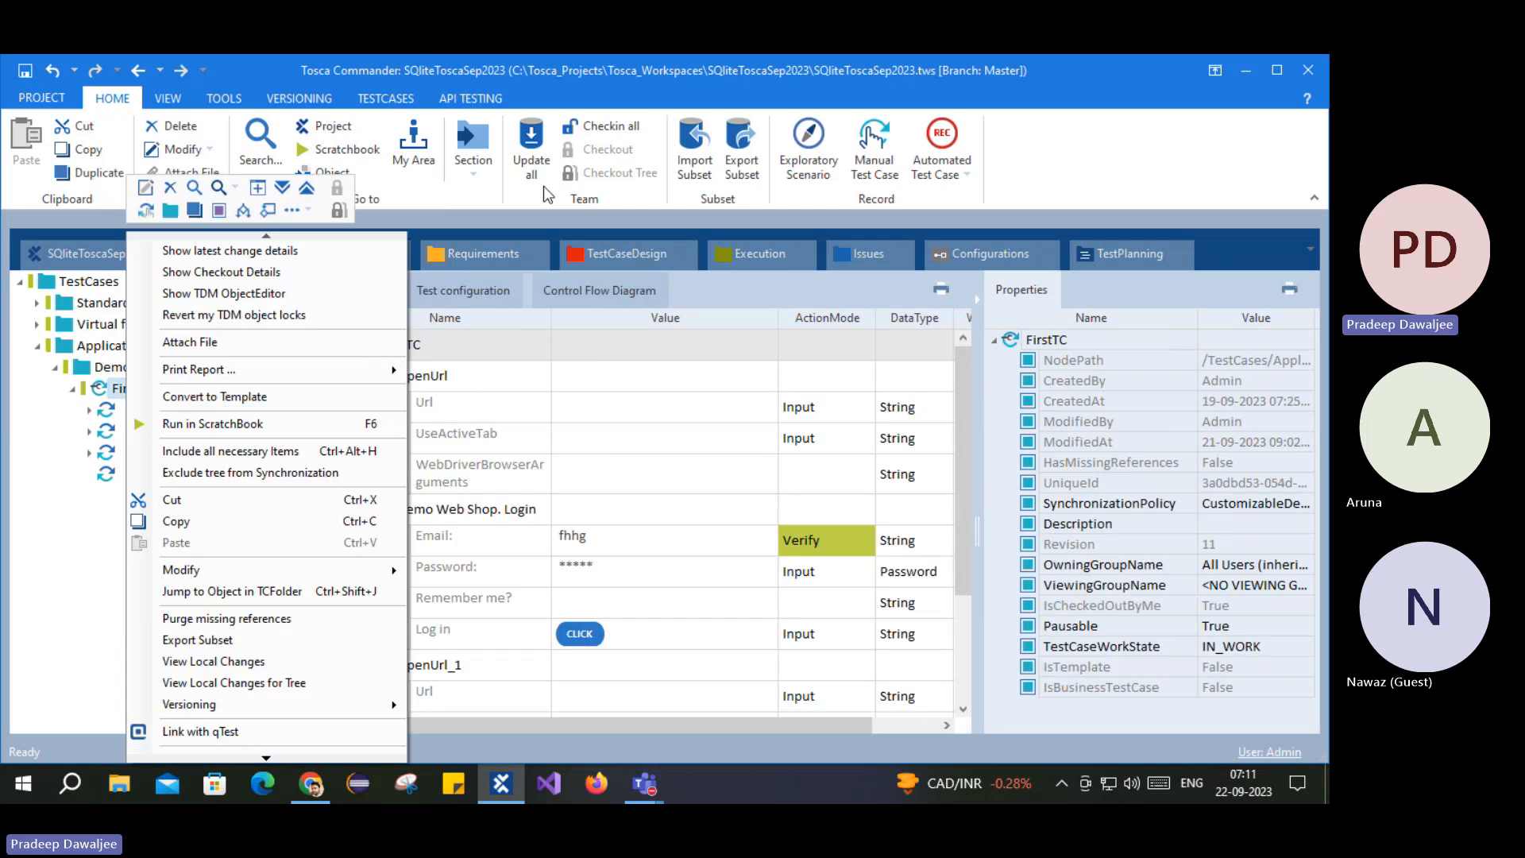
mouse_move(269, 761)
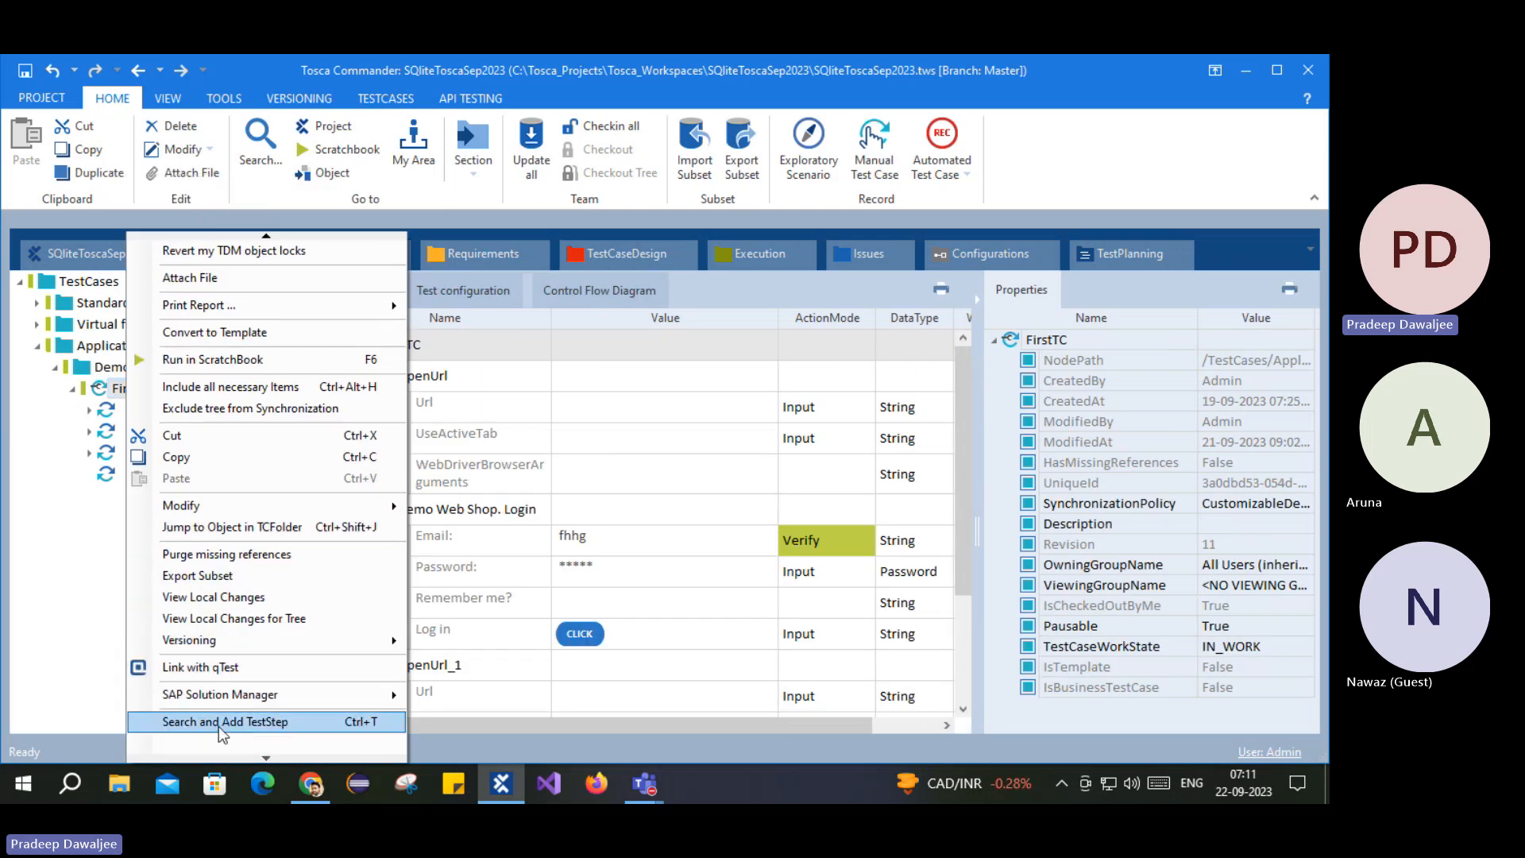
left_click(398, 722)
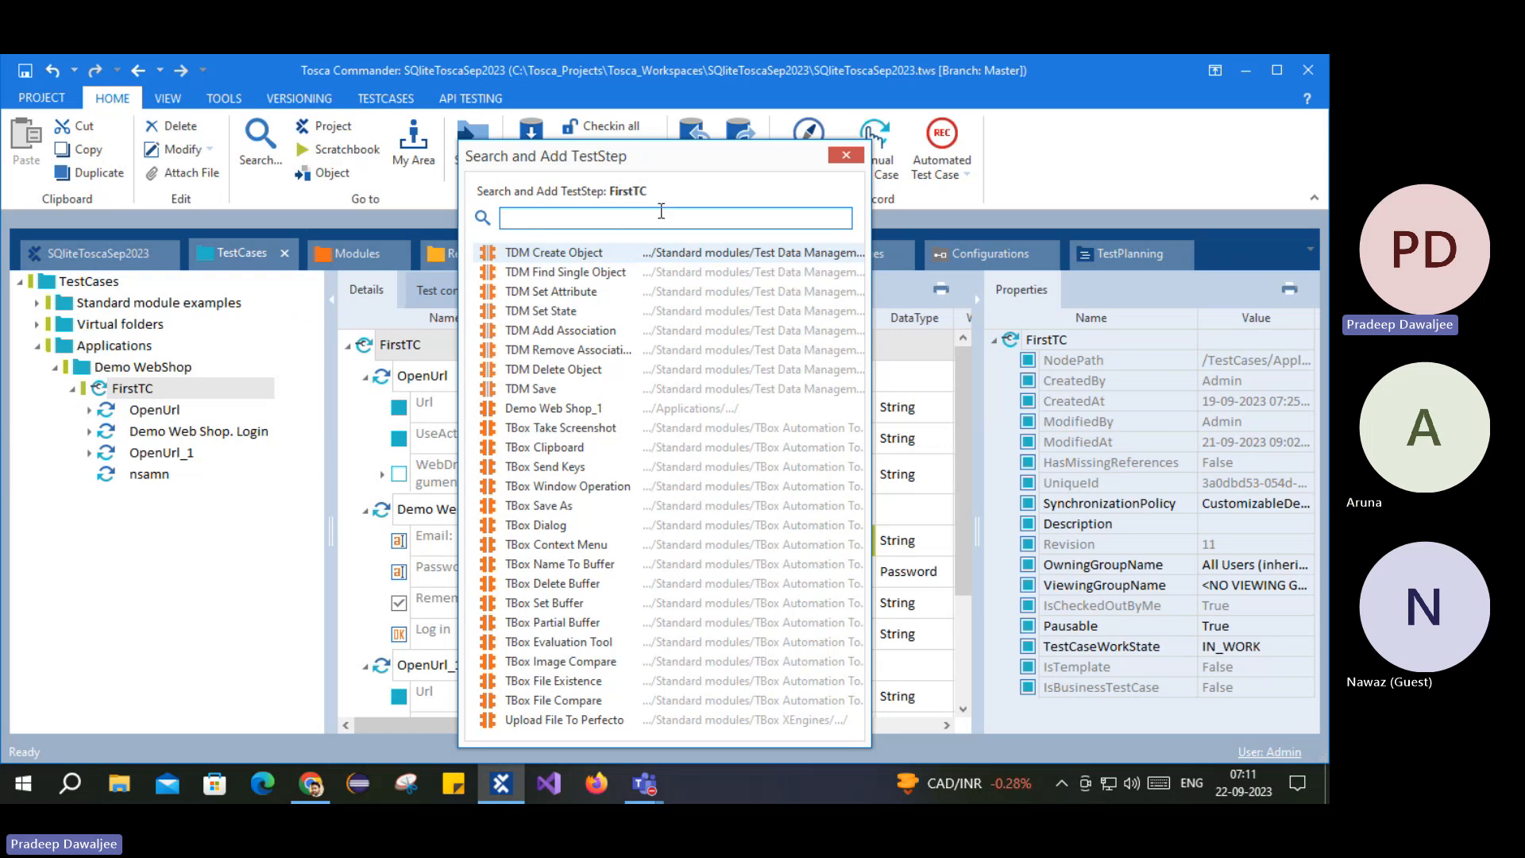
type("de")
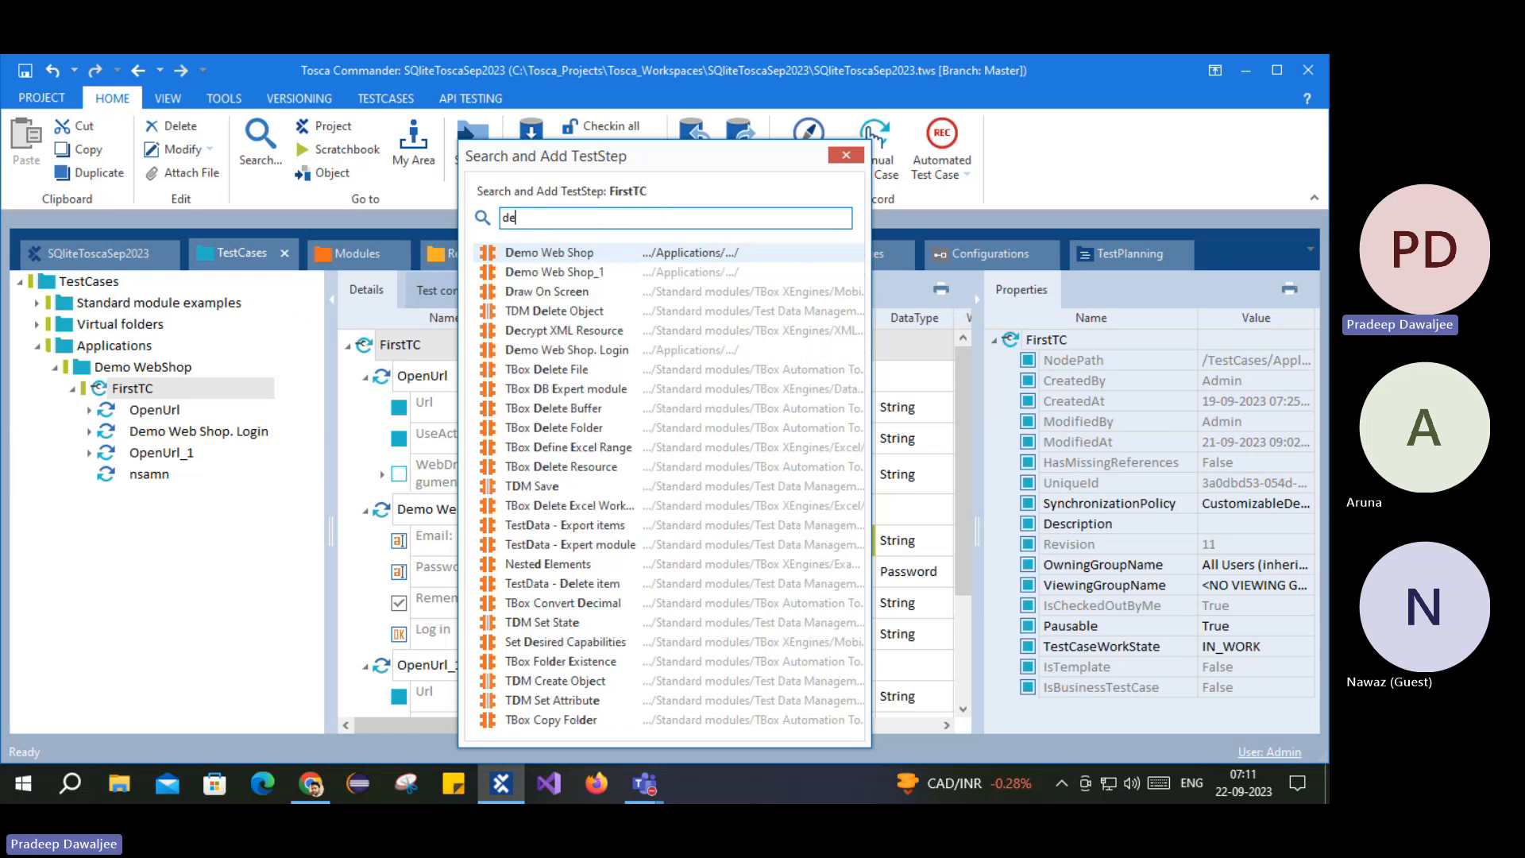
type("mo")
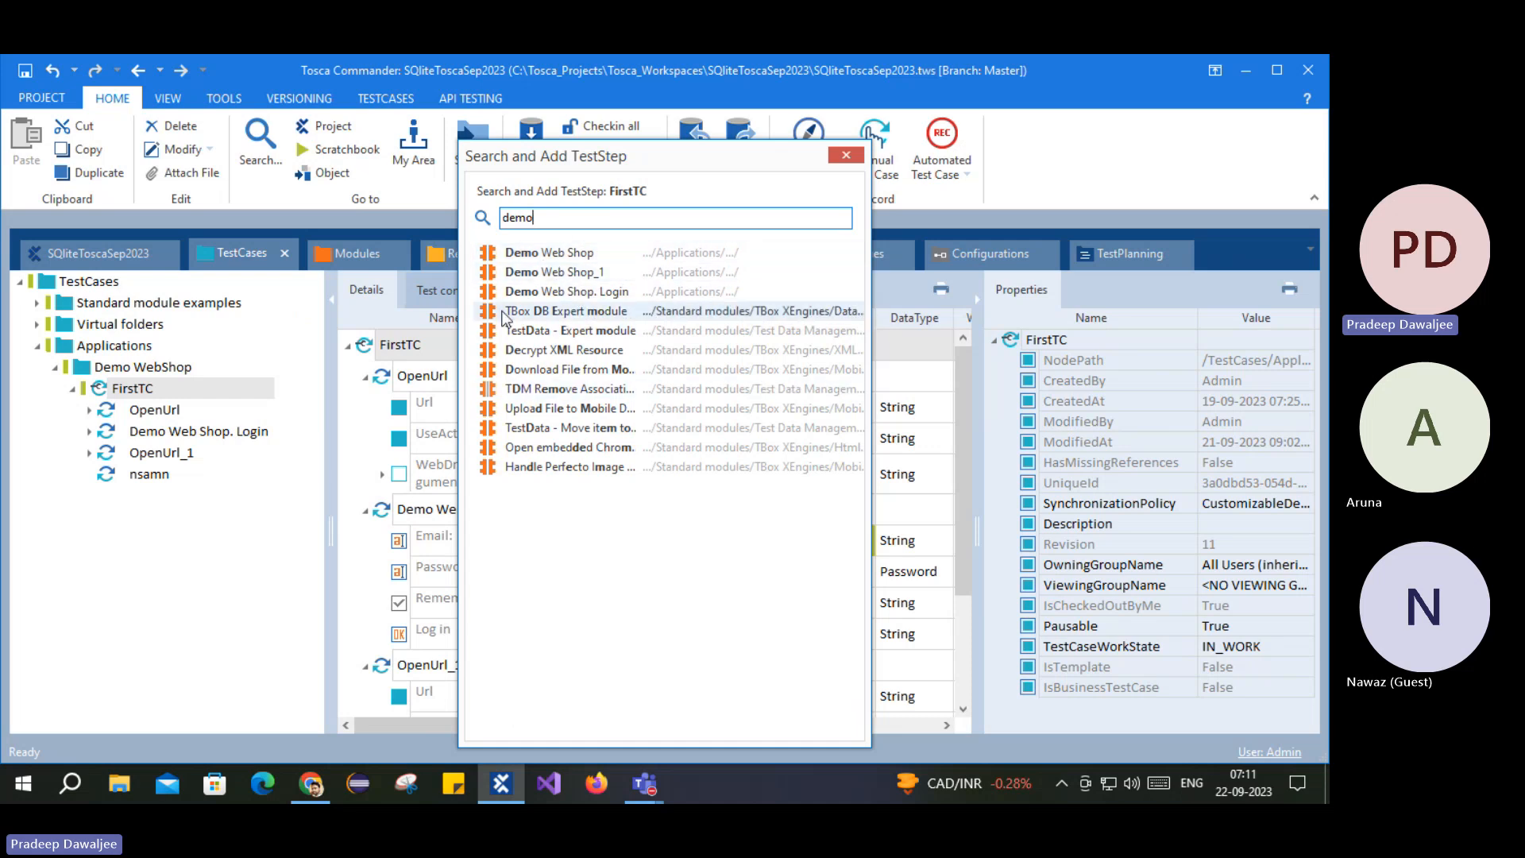
left_click(845, 160)
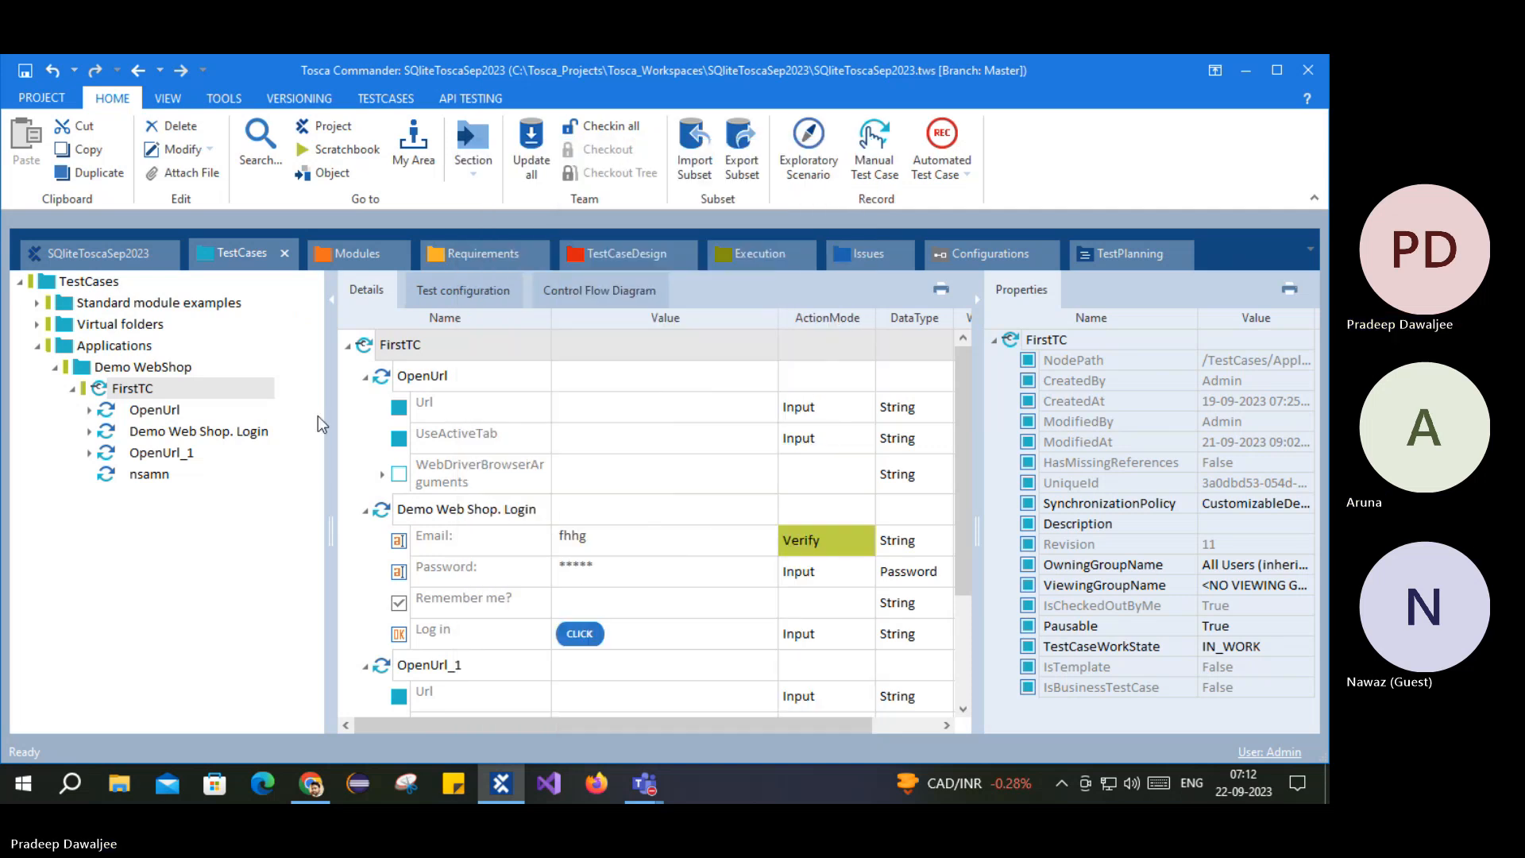
Step: Save the workspace and delete the Demo Web Shop_1 module from the Demo WebShop modules folder
left_click(155, 410)
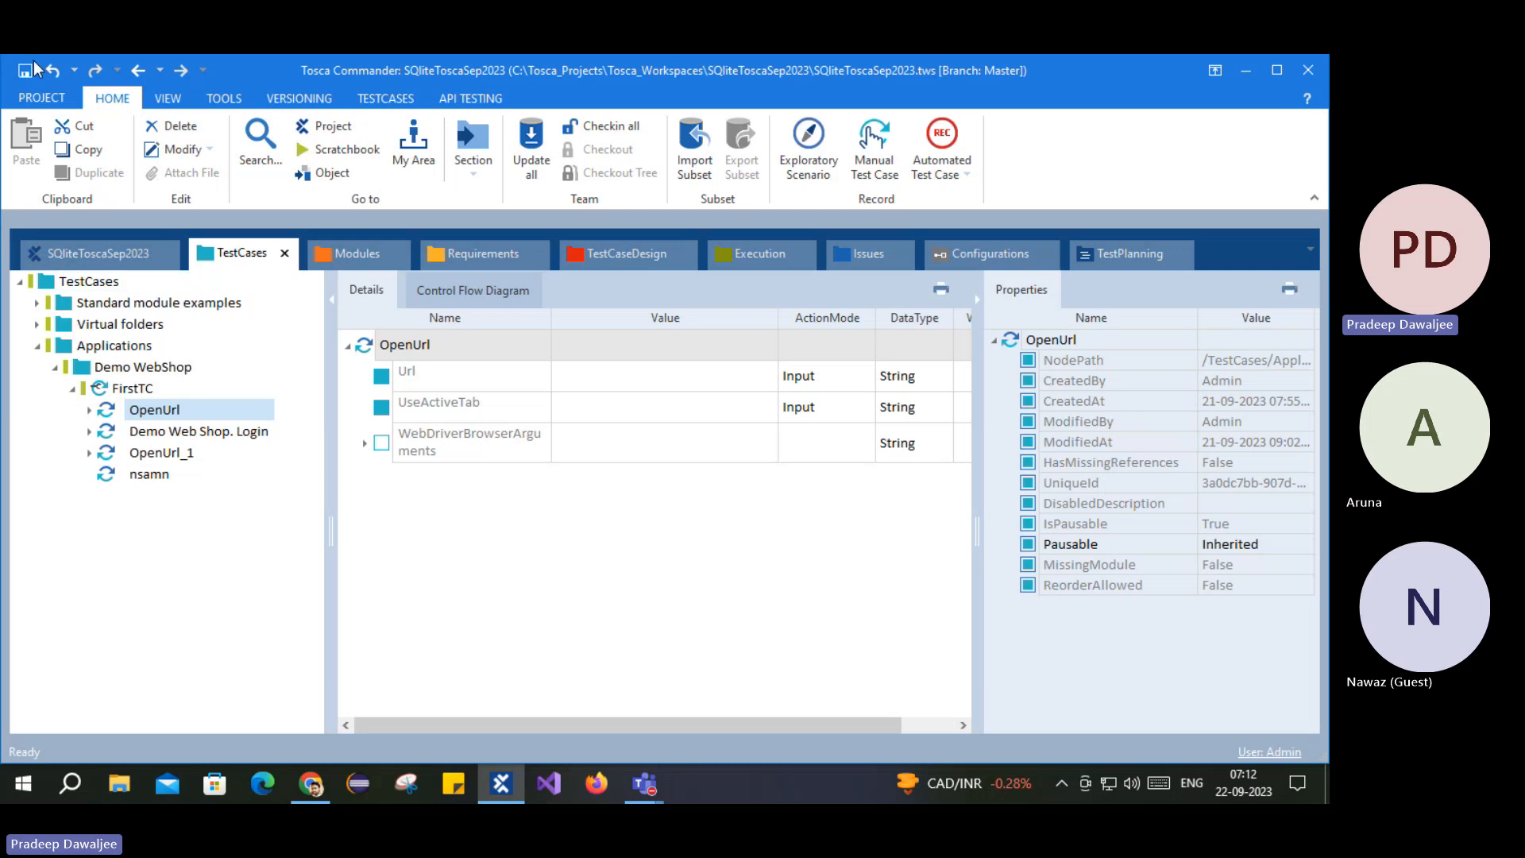
key("ctrl+s")
left_click(346, 259)
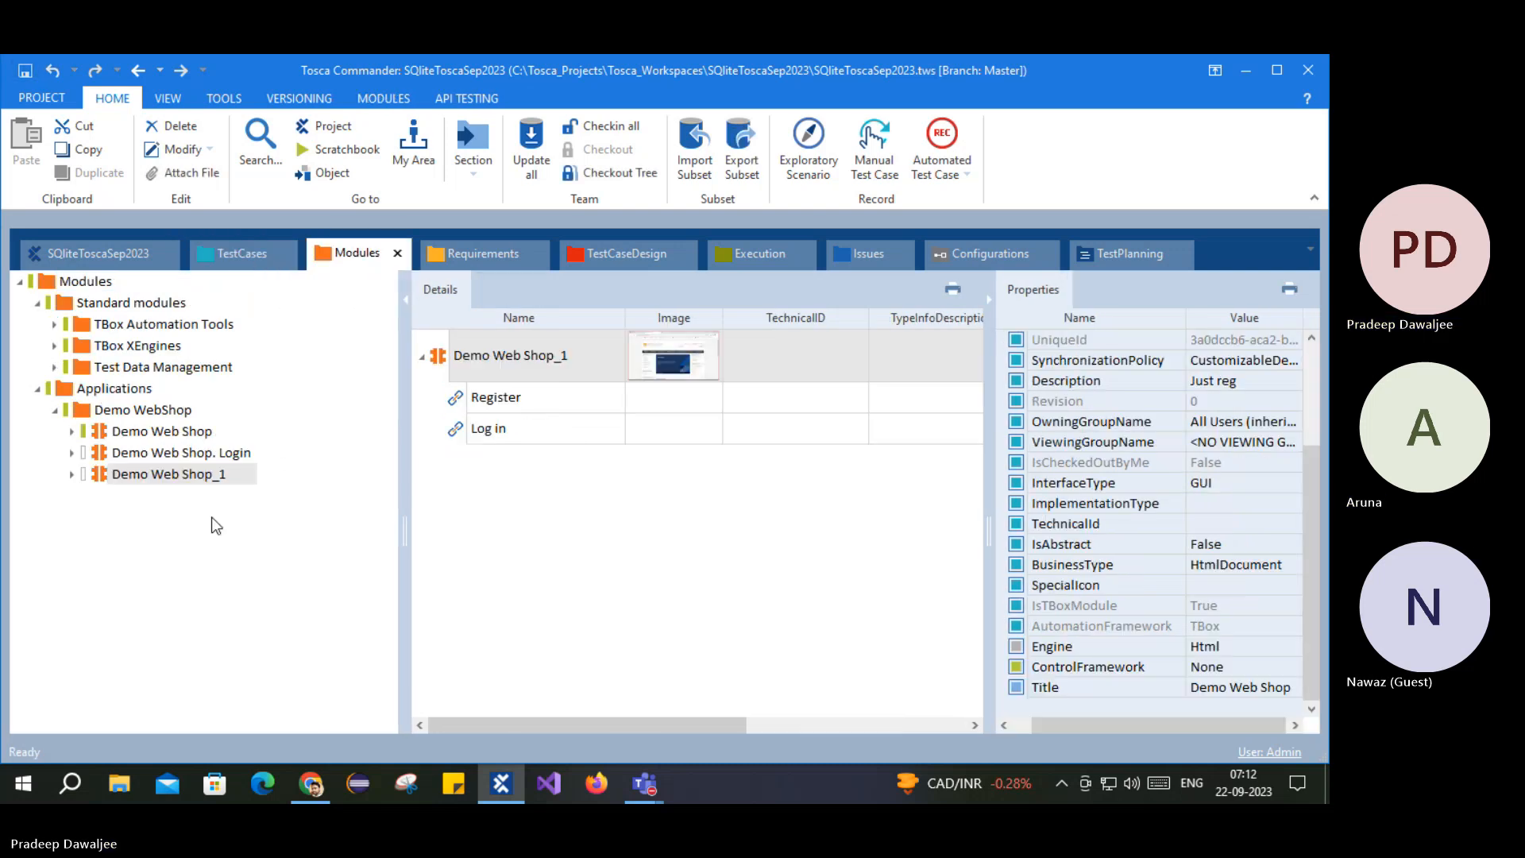
left_click(163, 475)
right_click(160, 475)
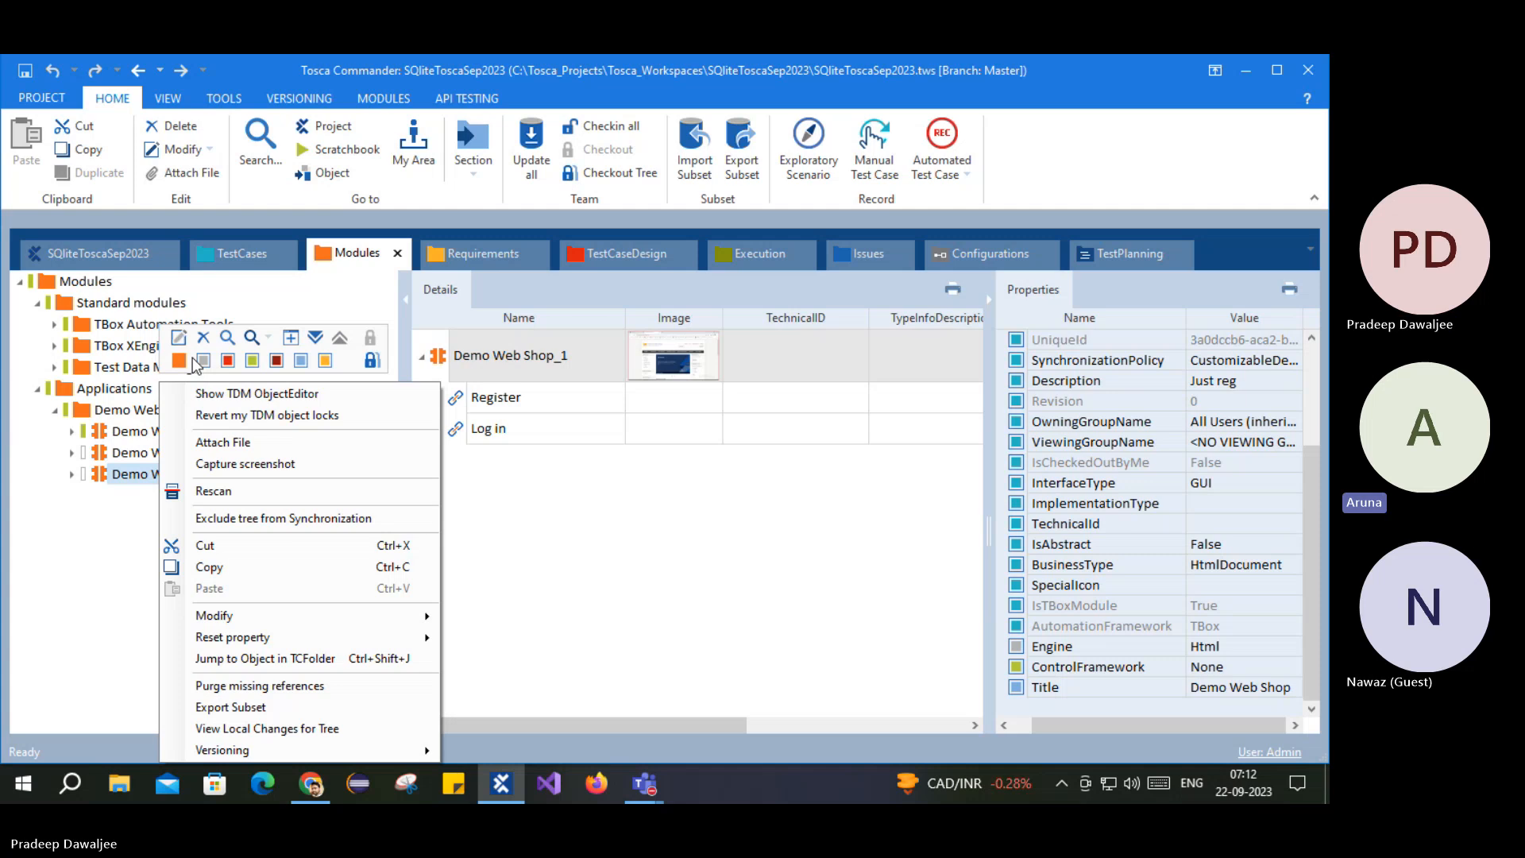
left_click(203, 338)
left_click(569, 445)
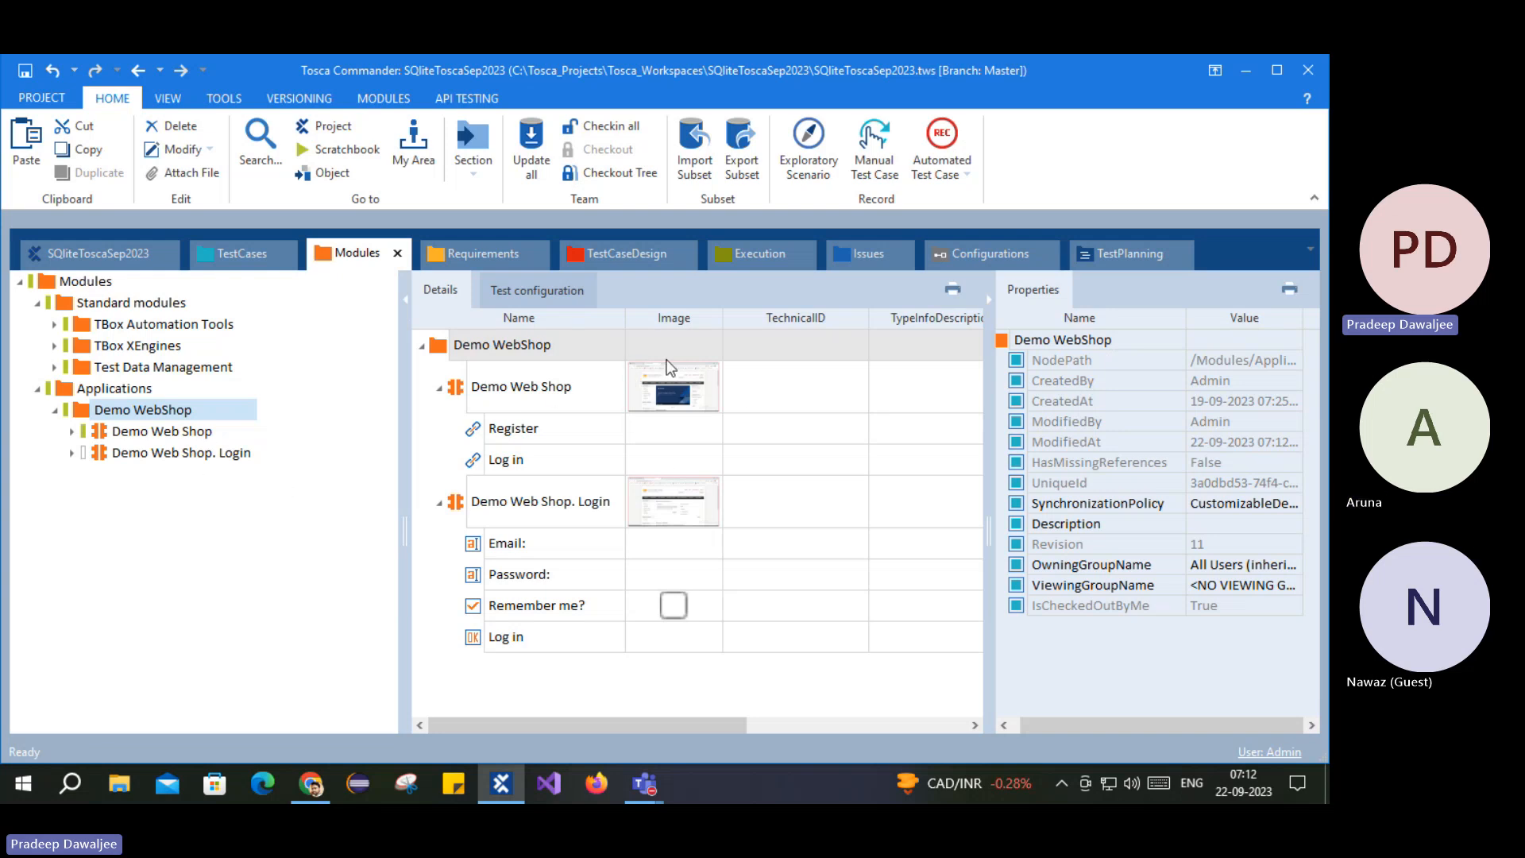
Step: Delete the OpenUrl_1 and nsamn test steps from the FirstTC test case
left_click(231, 261)
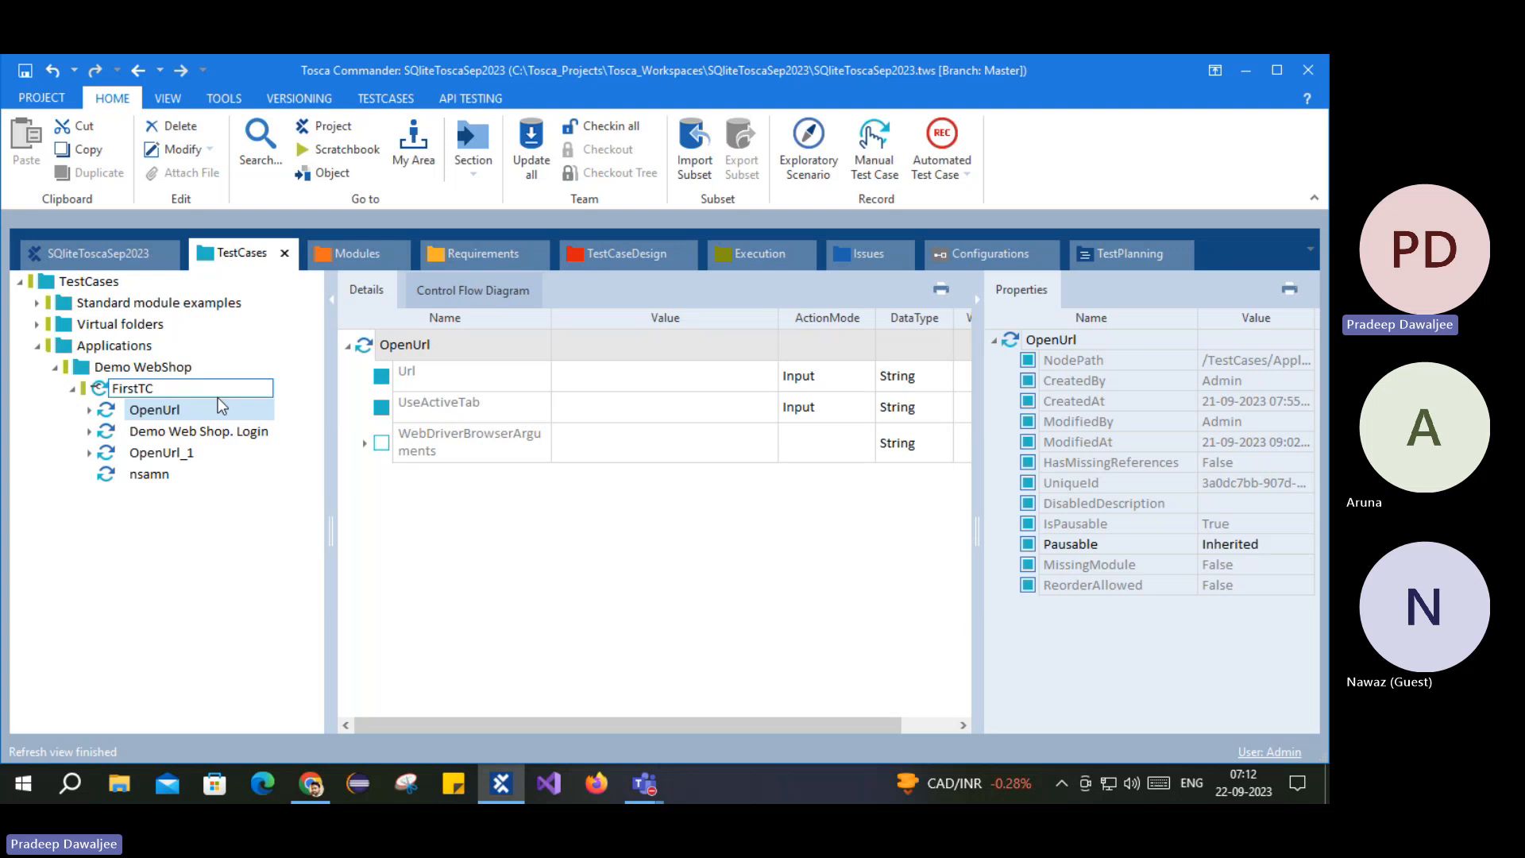
key("Down")
key("Down")
key("Down")
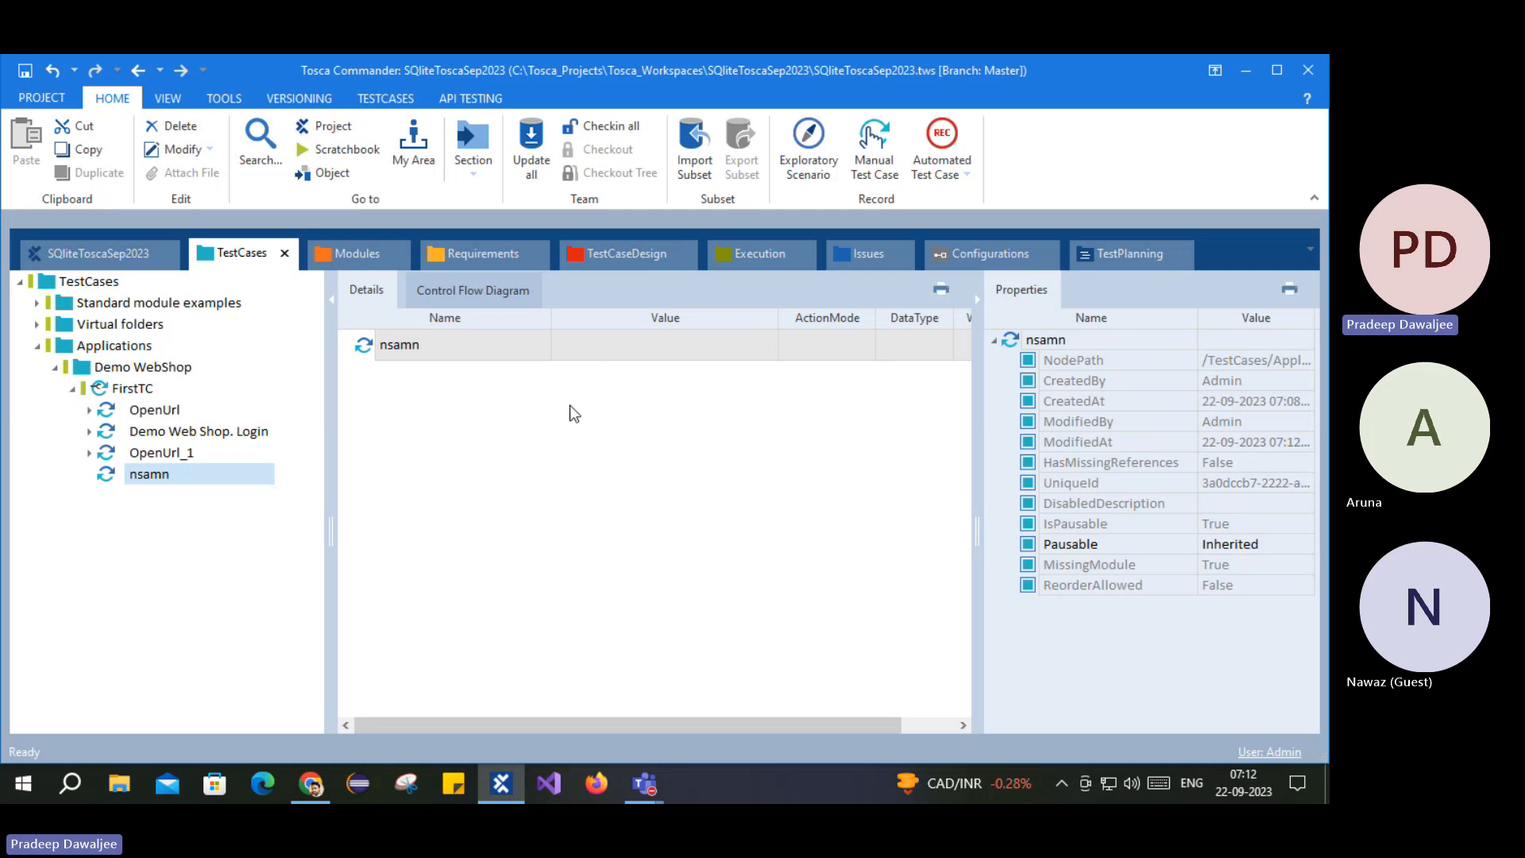
right_click(373, 344)
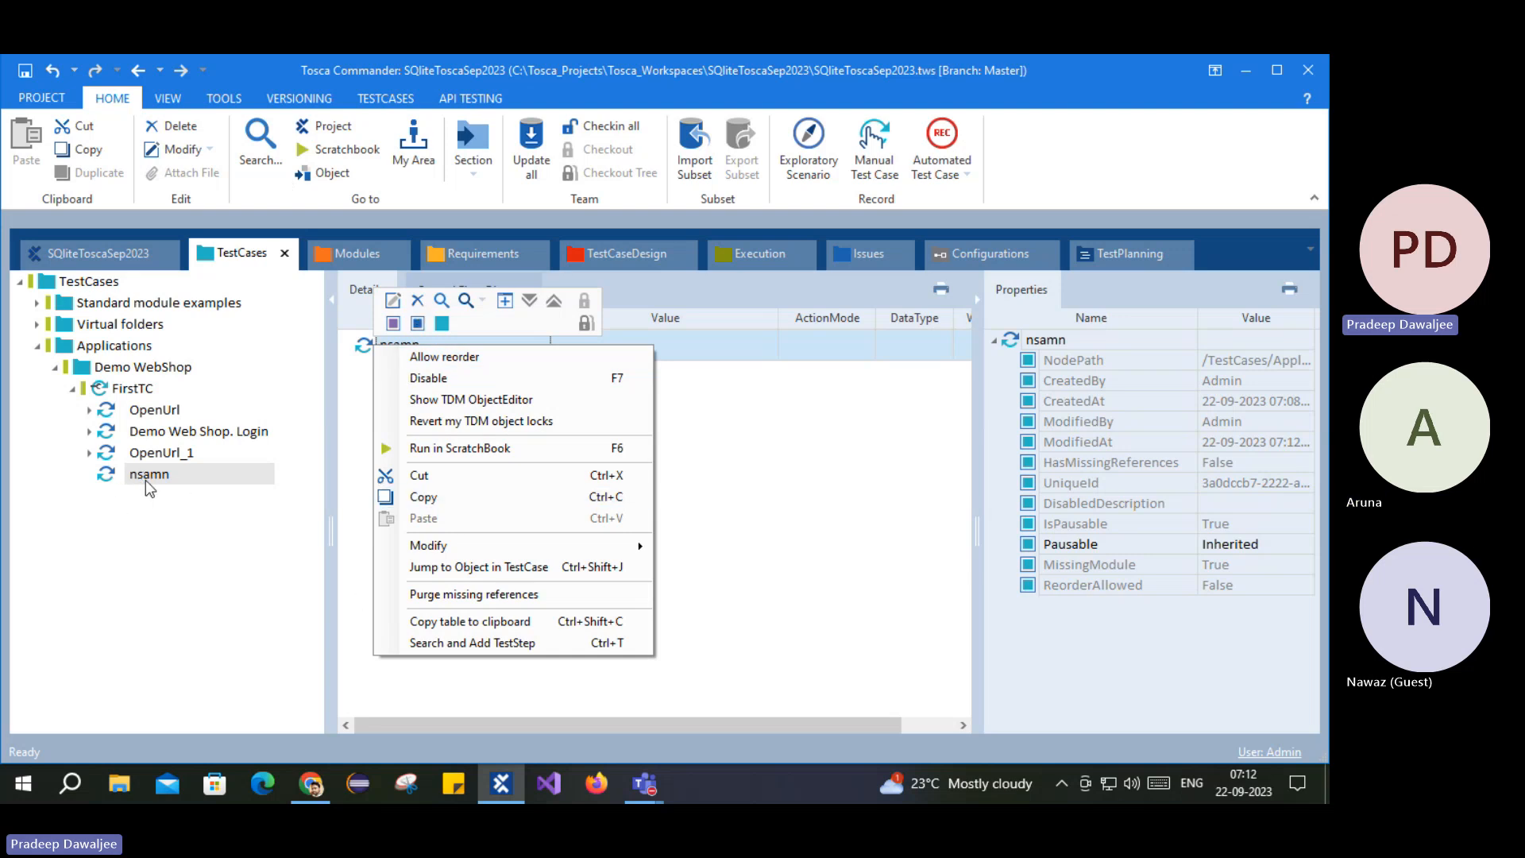
left_click(426, 316)
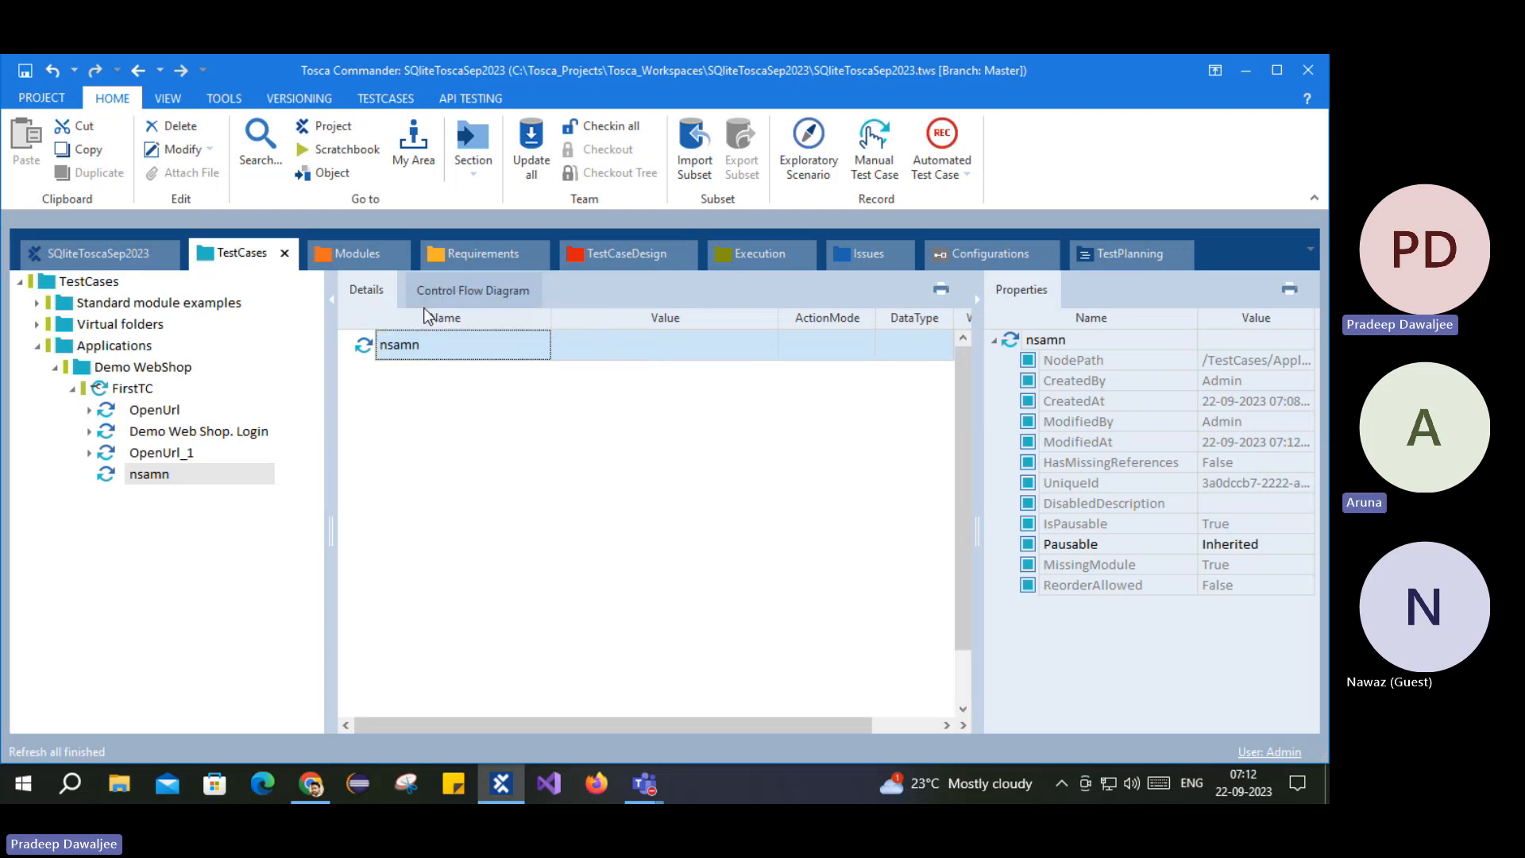
right_click(158, 459)
left_click(206, 379)
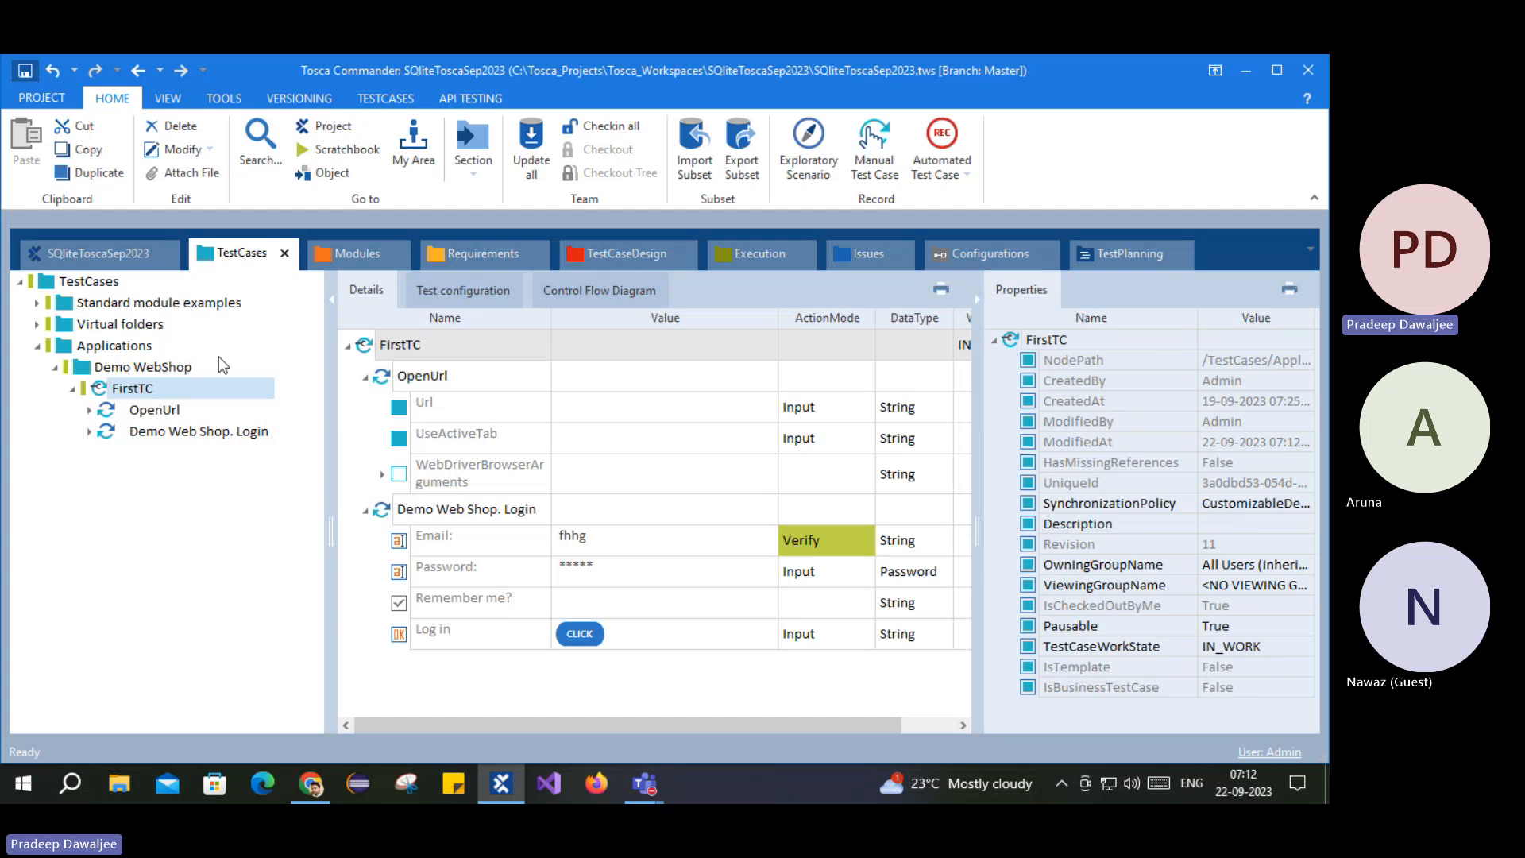
Step: Check the remaining Demo WebShop modules, reopen FirstTC's OpenUrl test step and collapse its properties pane
left_click(358, 253)
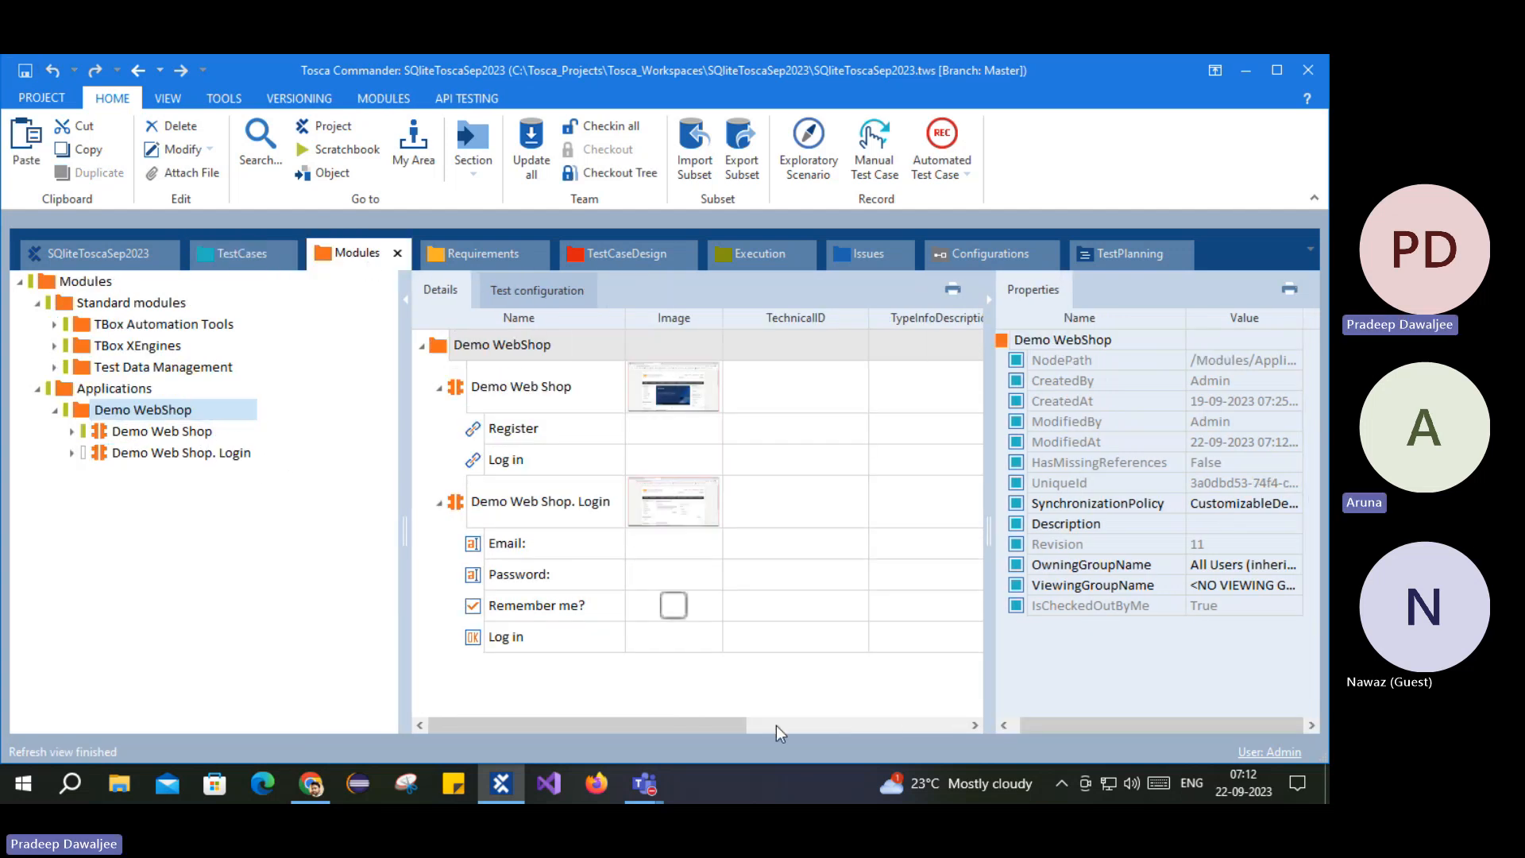
left_click(232, 256)
left_click(155, 410)
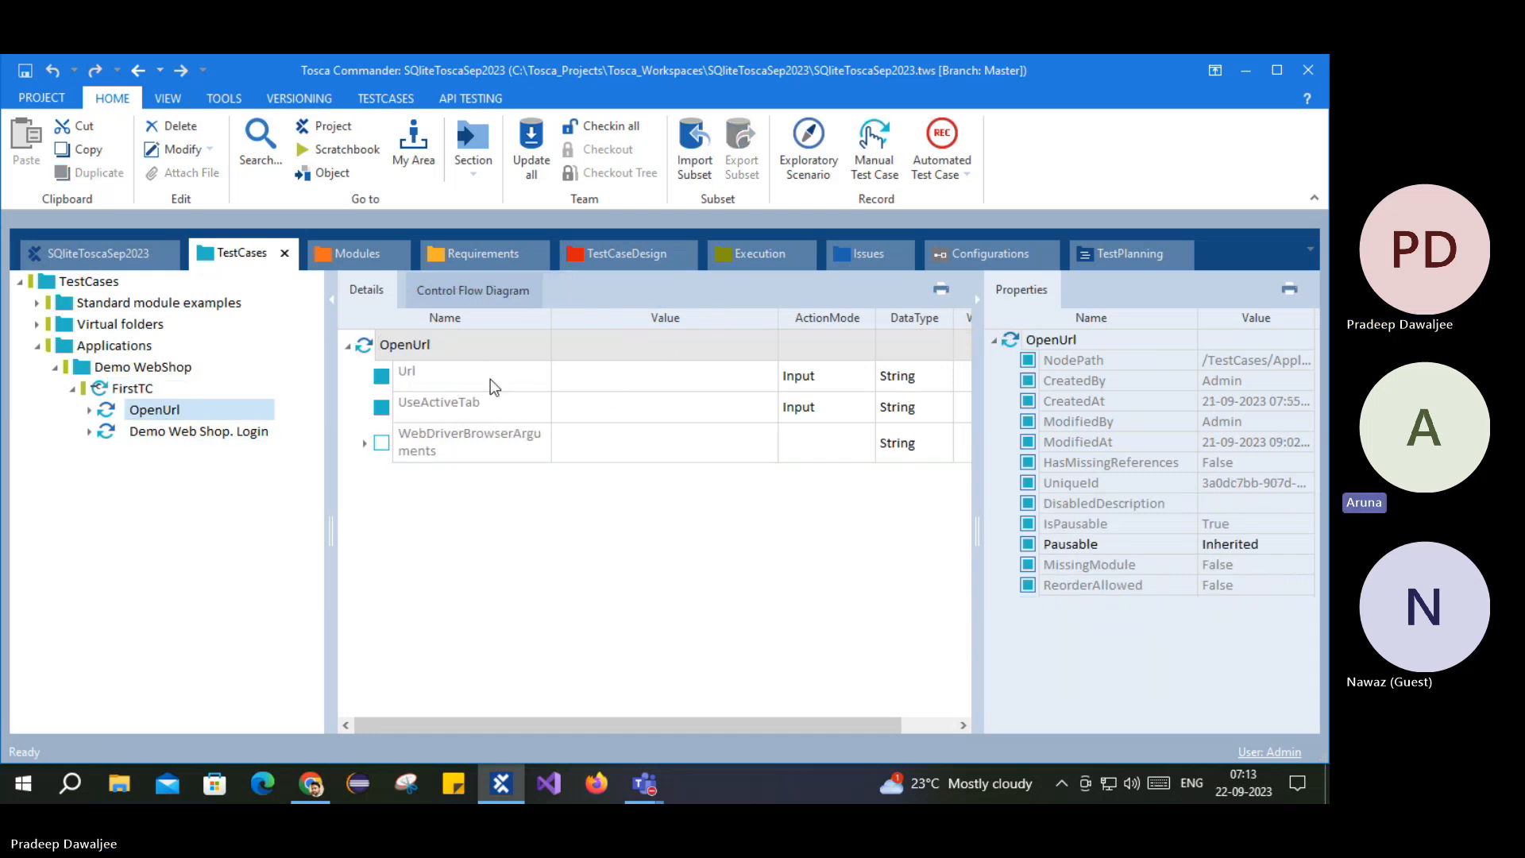
left_click(978, 299)
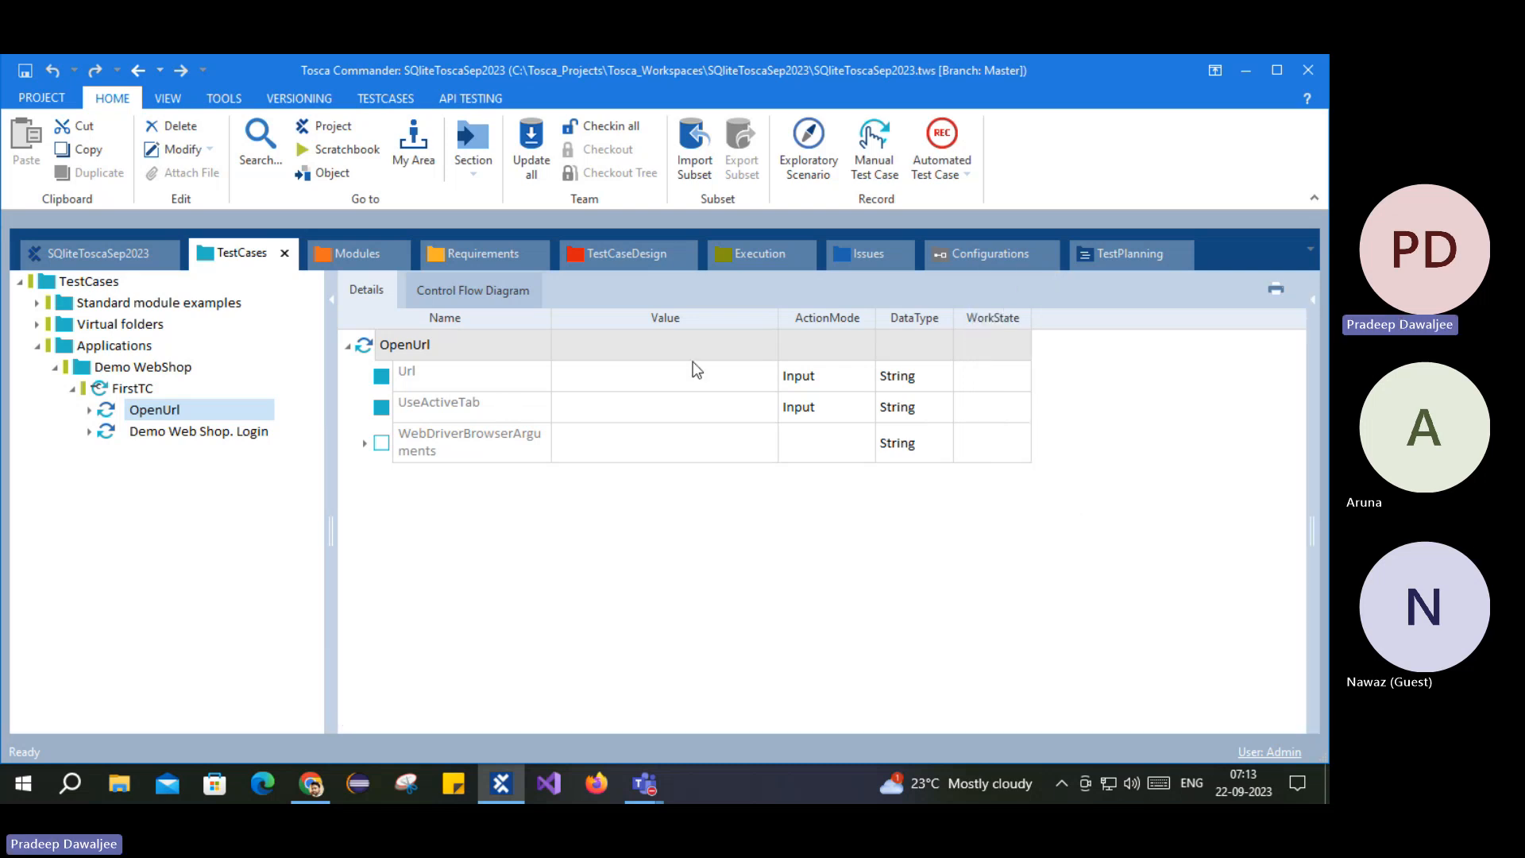
left_click(387, 375)
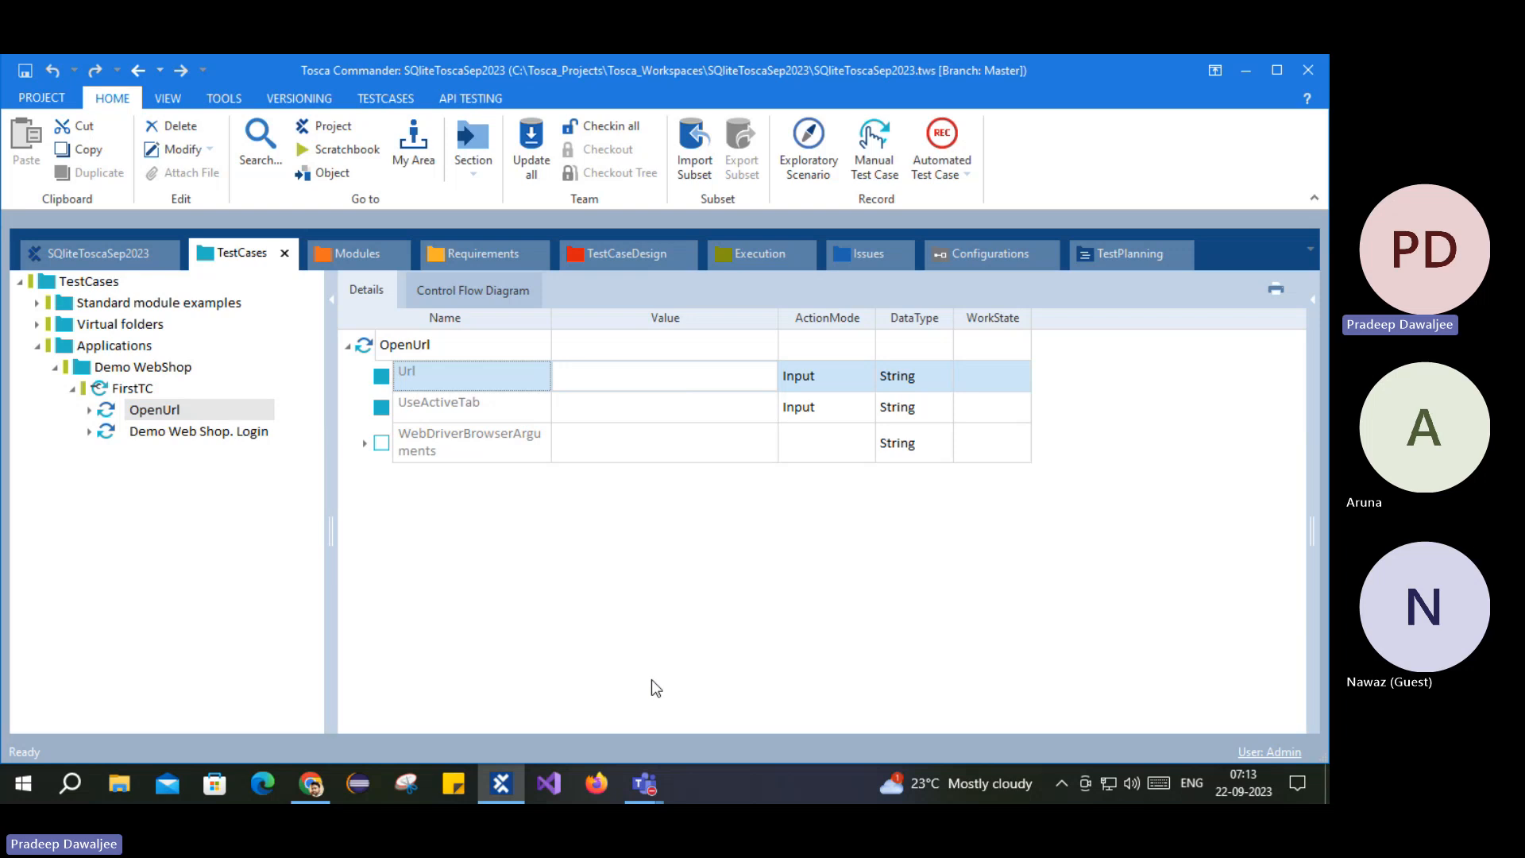
left_click(311, 785)
left_click(379, 111)
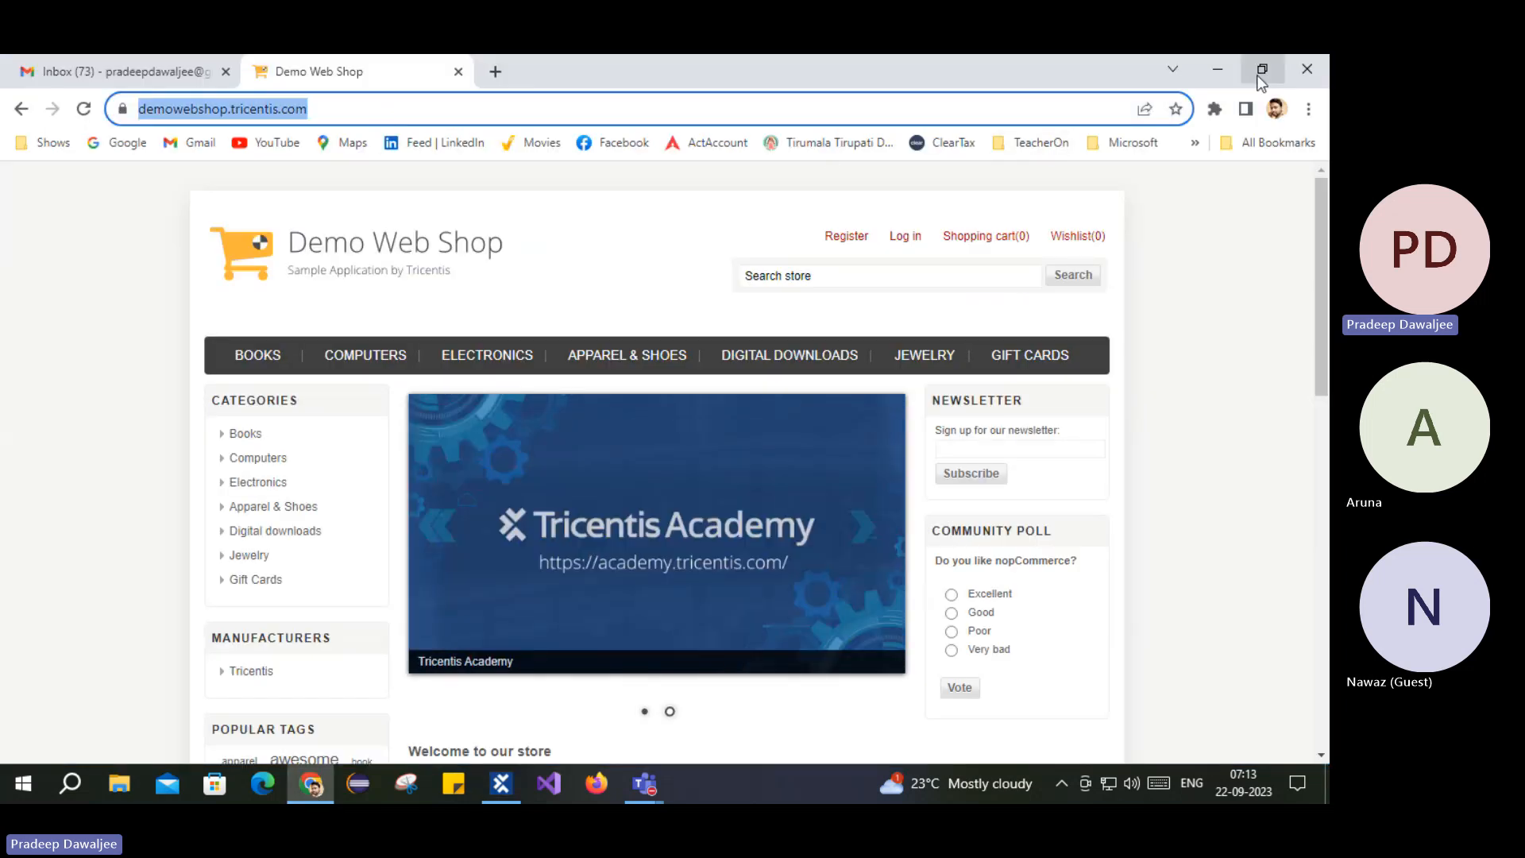
left_click(1219, 71)
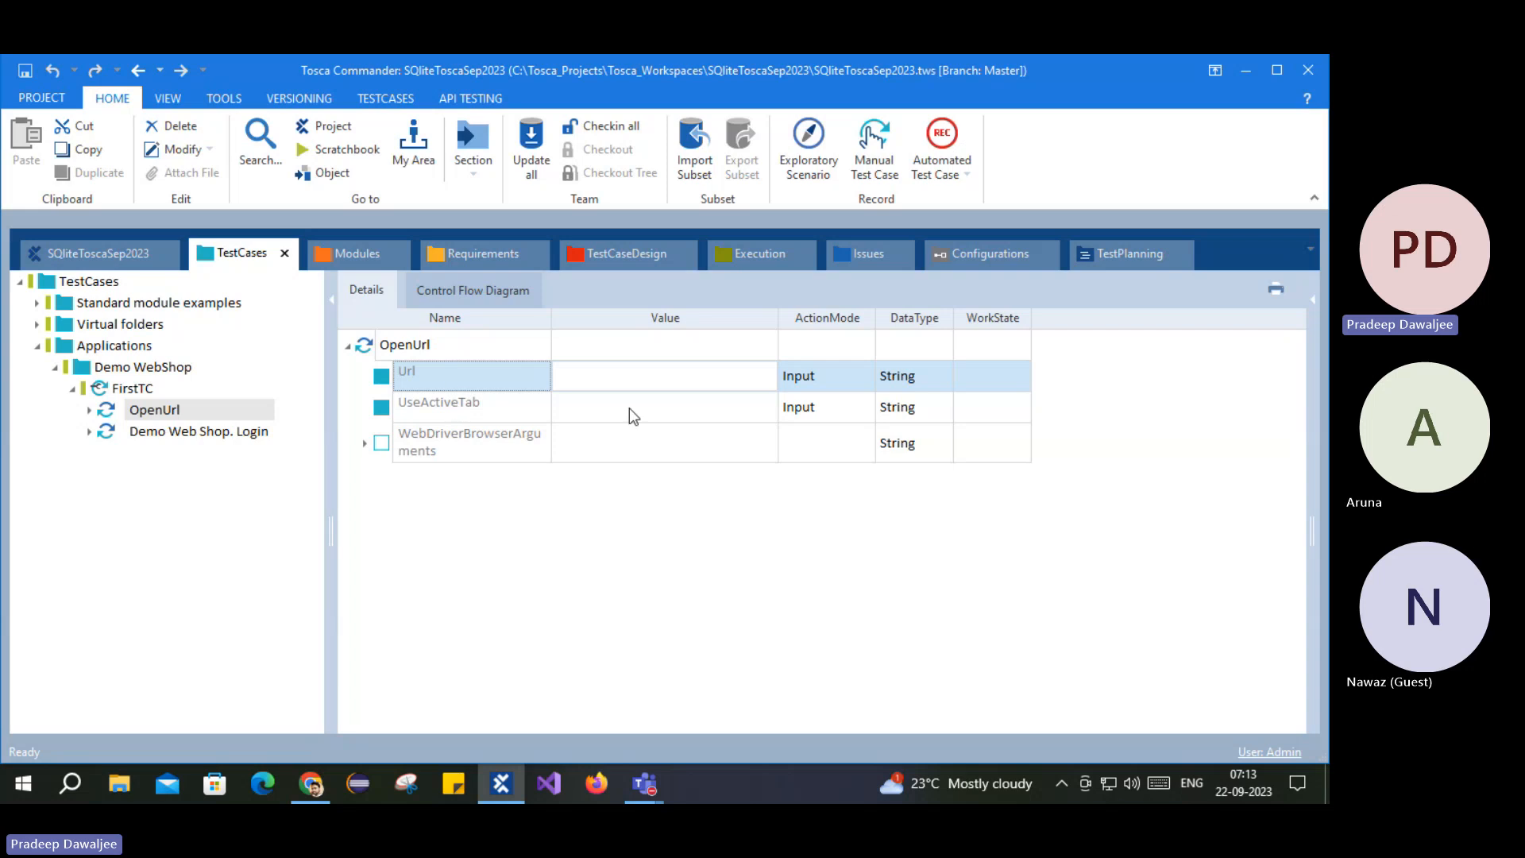
left_click(637, 378)
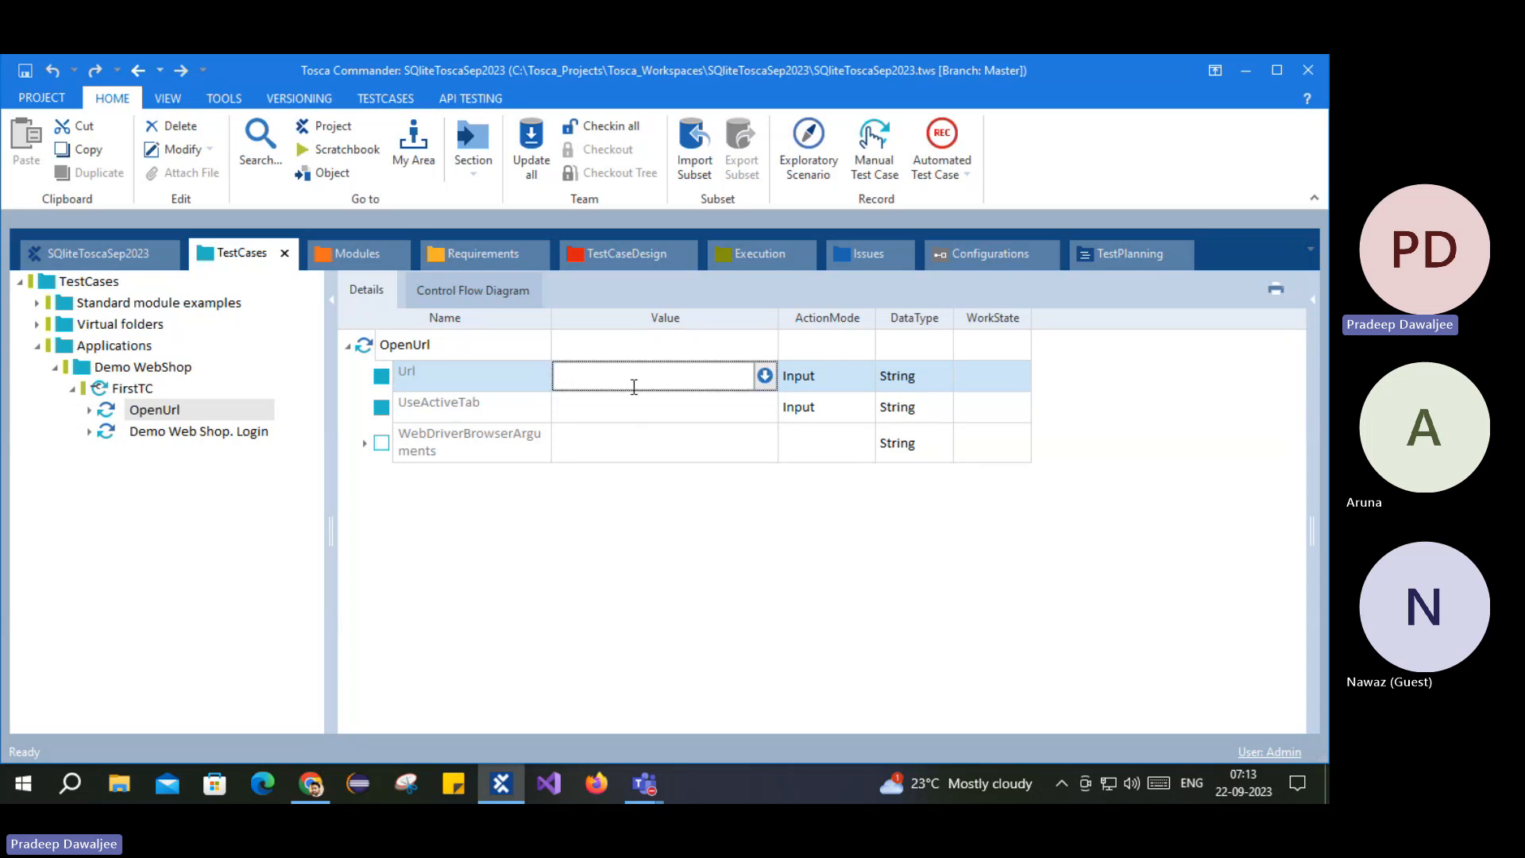
type("com/")
left_click(719, 677)
left_click_drag(778, 318, 846, 318)
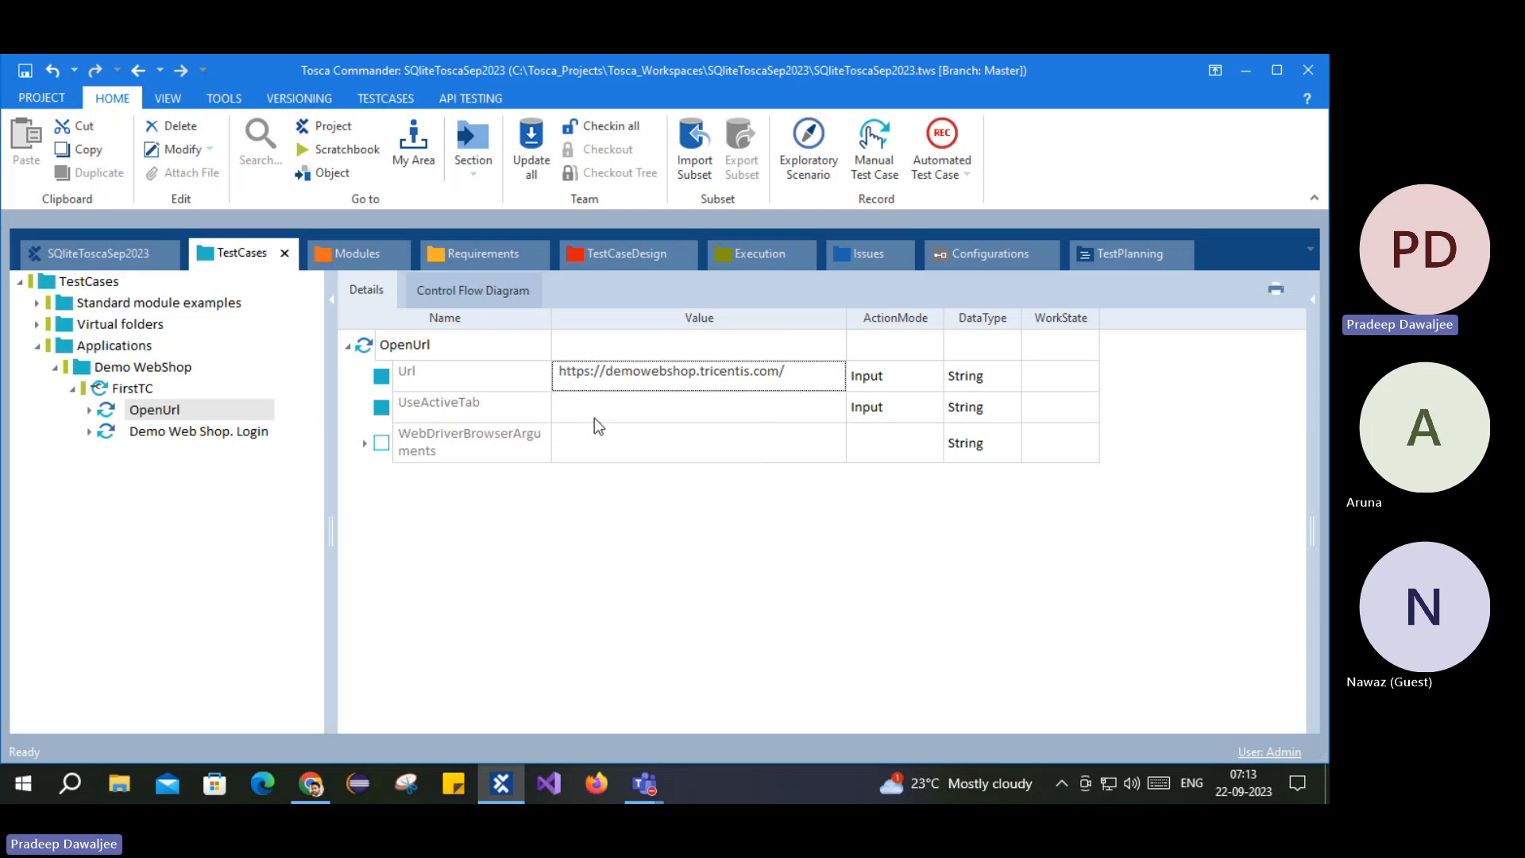
Step: Inspect OpenUrl's UseActiveTab value without entering anything, and view the open Demo Web Shop page in Chrome
left_click(699, 409)
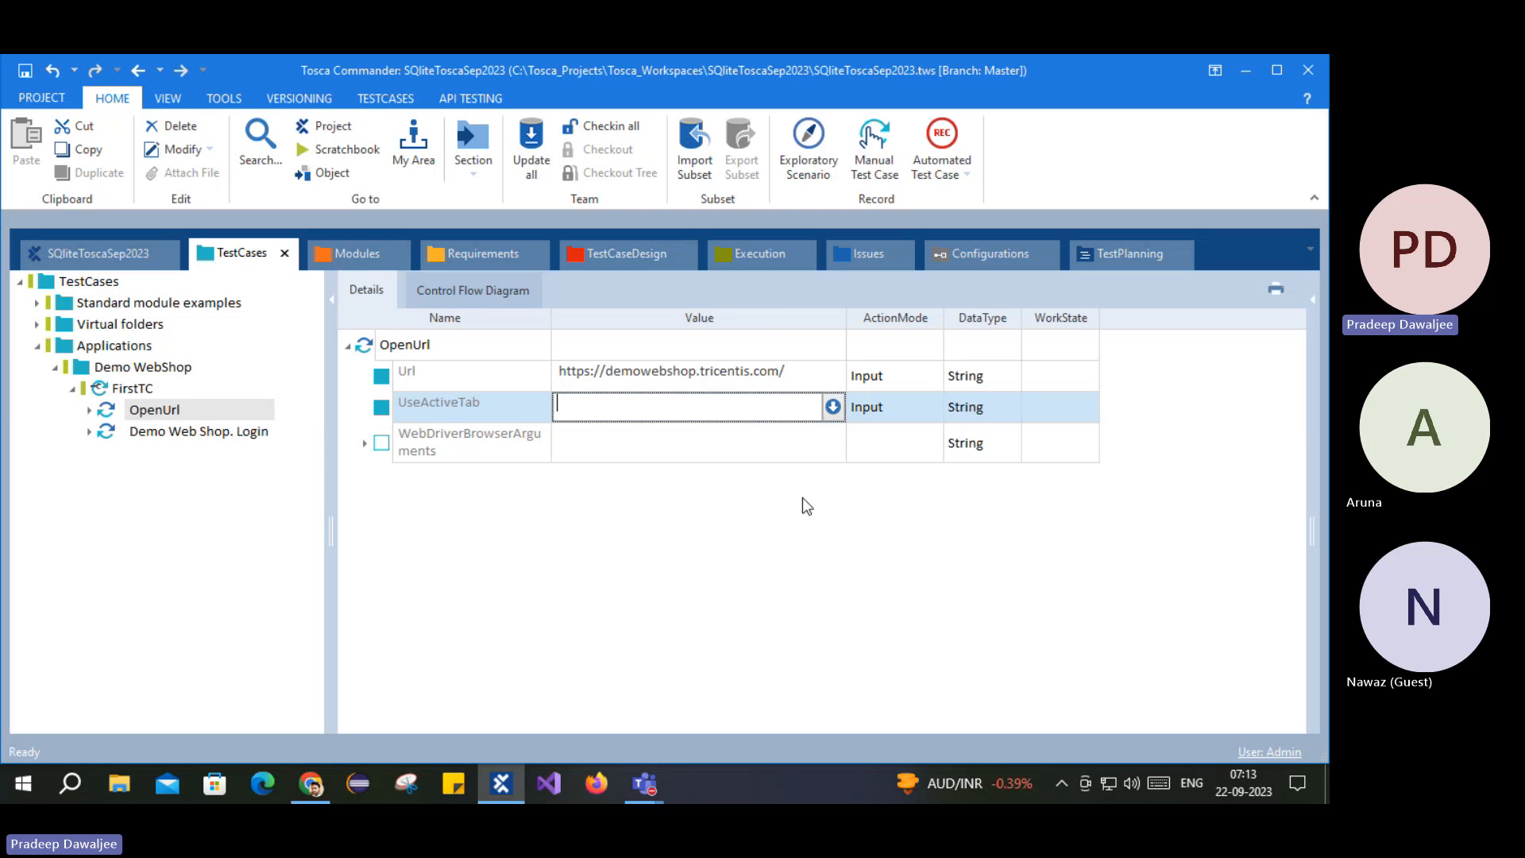
left_click(494, 560)
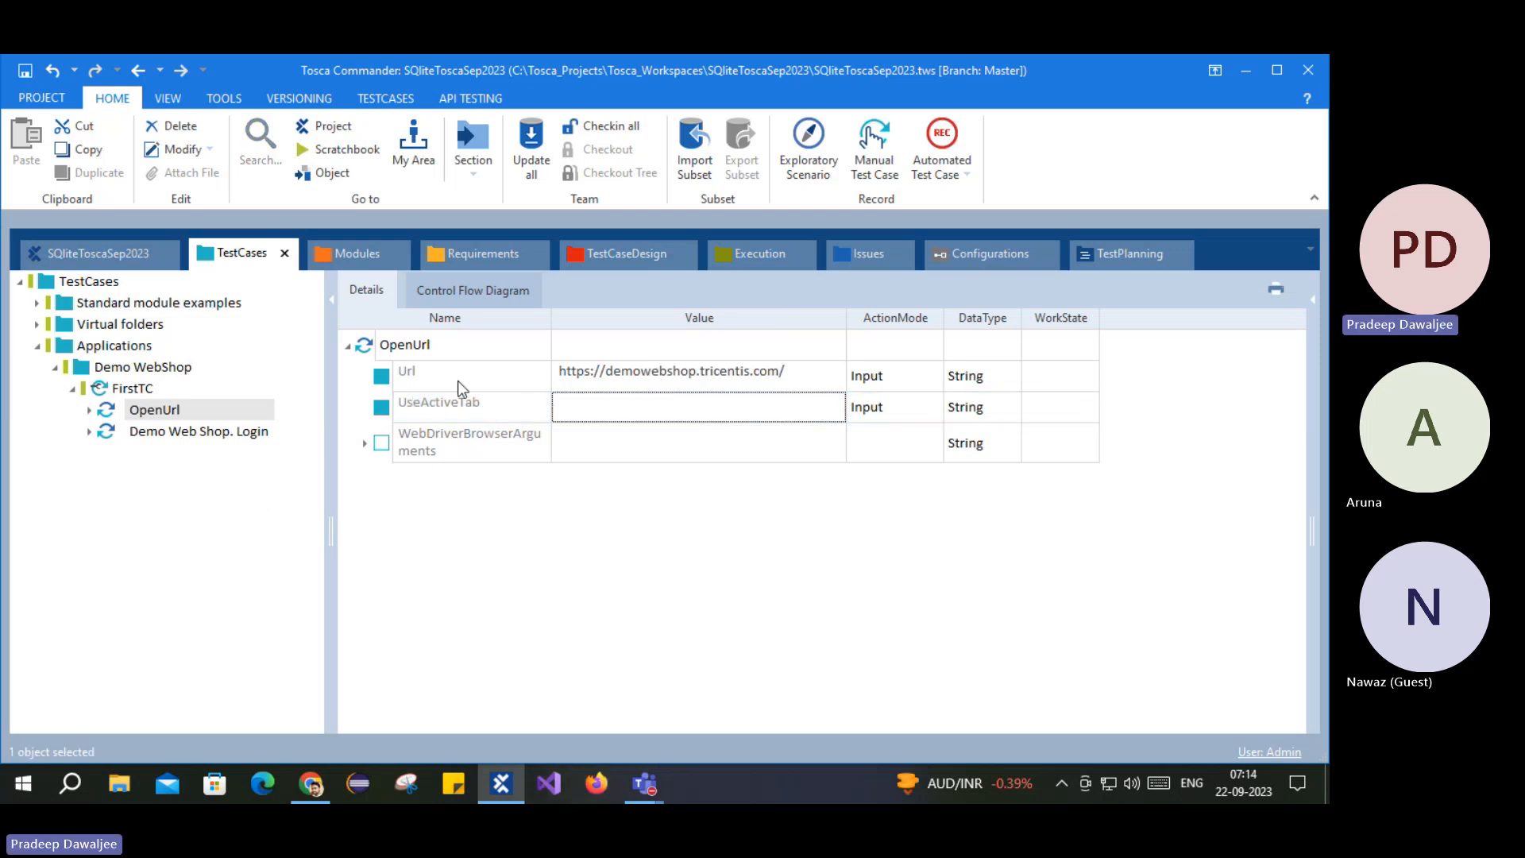
left_click(310, 795)
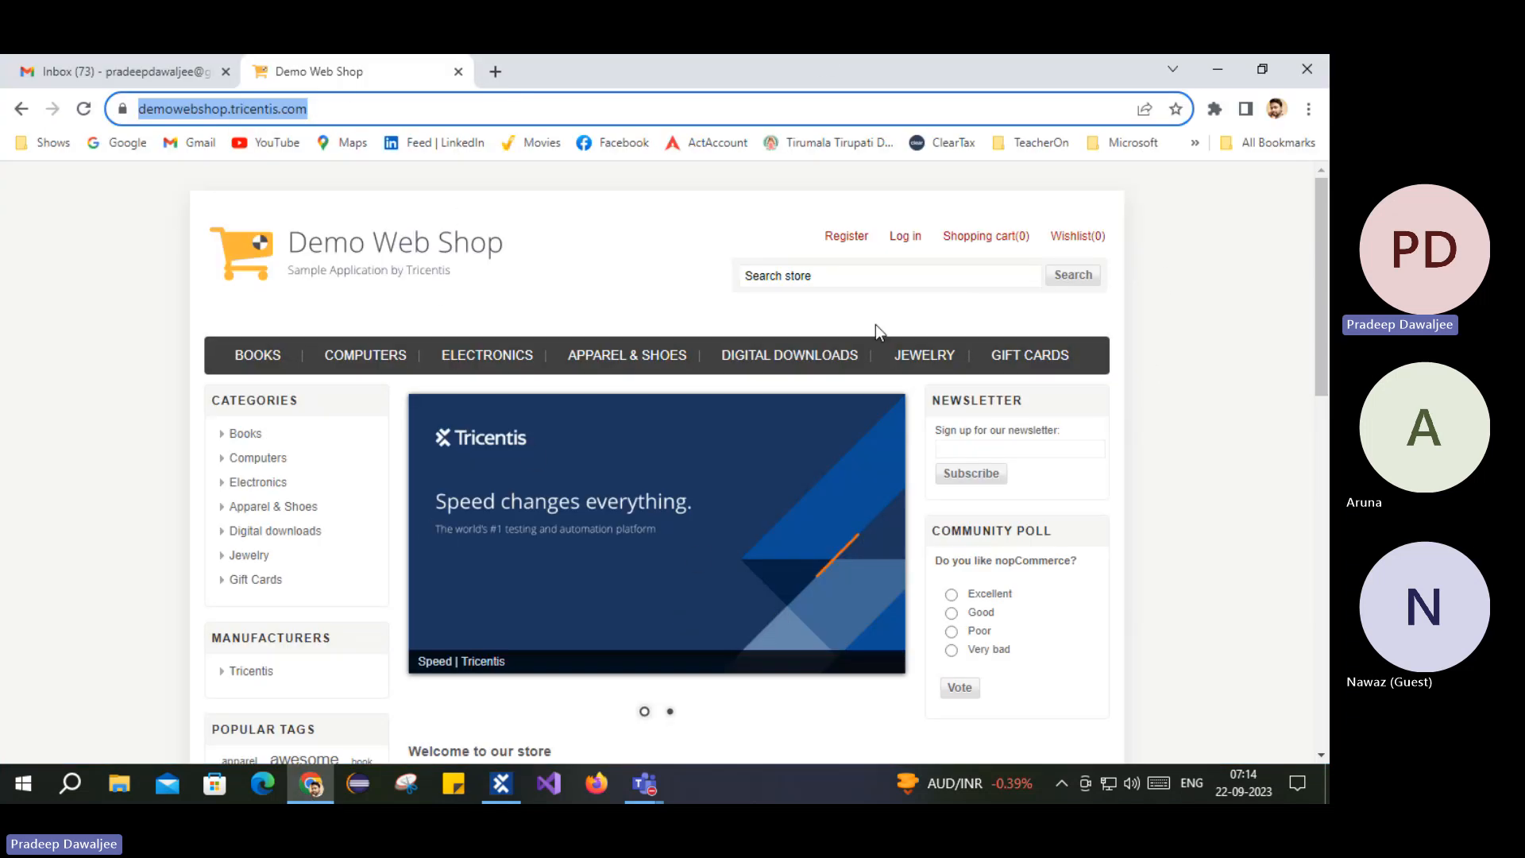
left_click(501, 784)
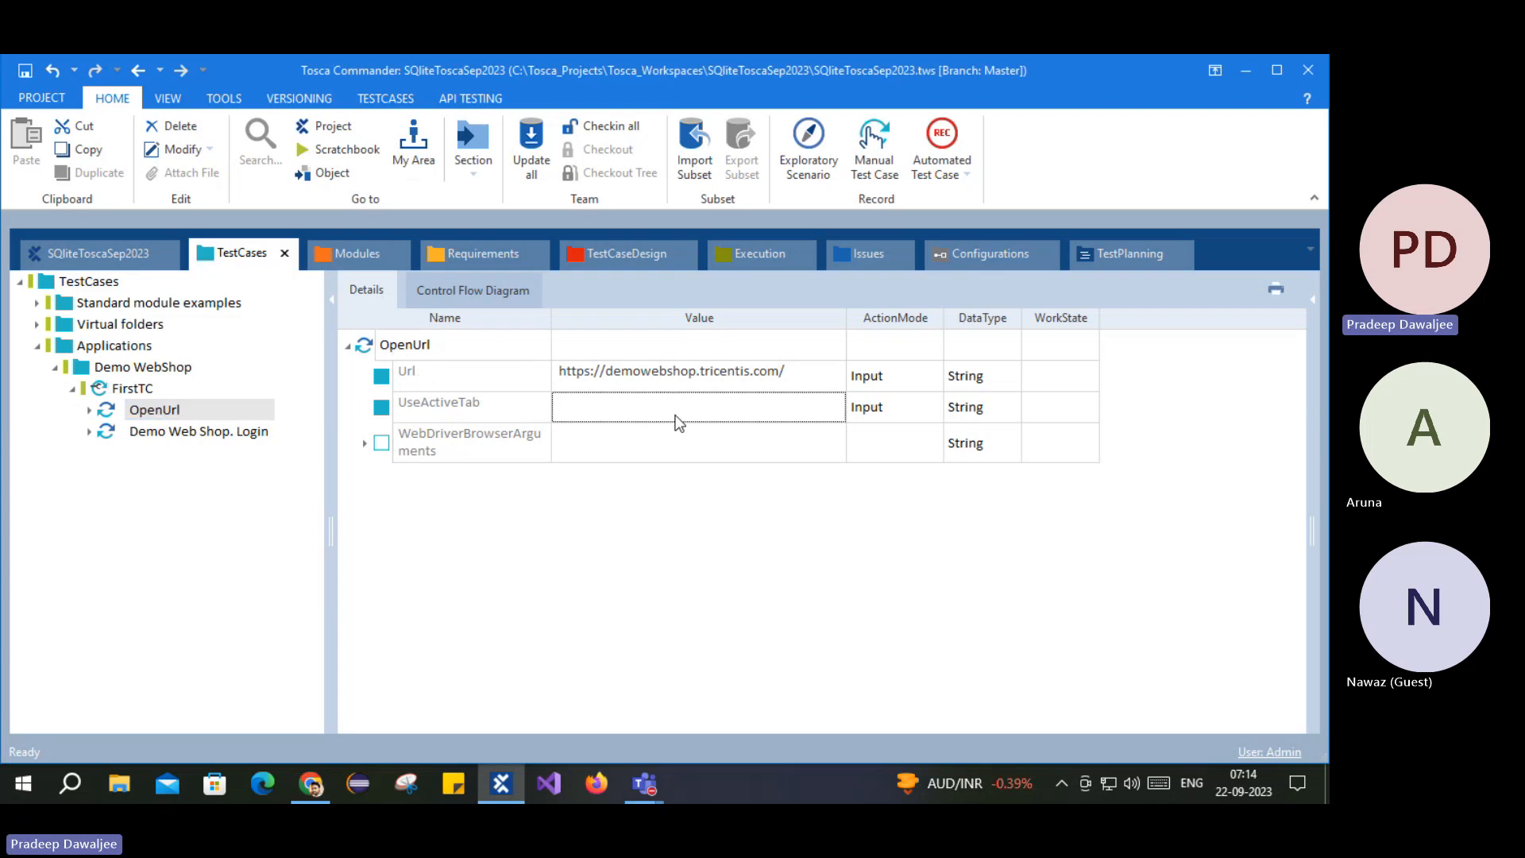
Step: Jump from the OpenUrl test step to its source module and return to the test cases
right_click(367, 343)
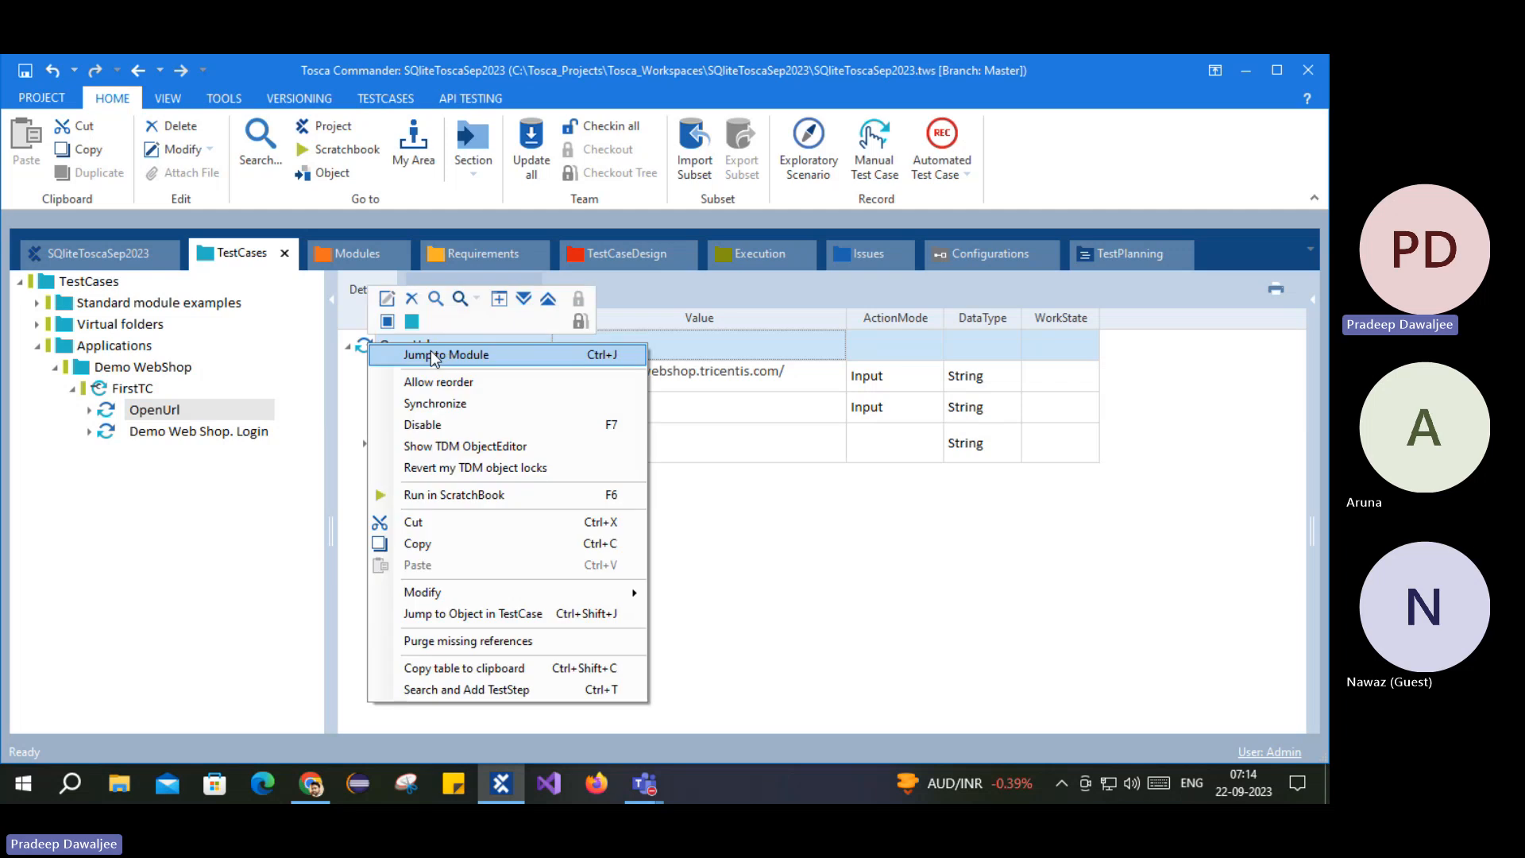
left_click(435, 356)
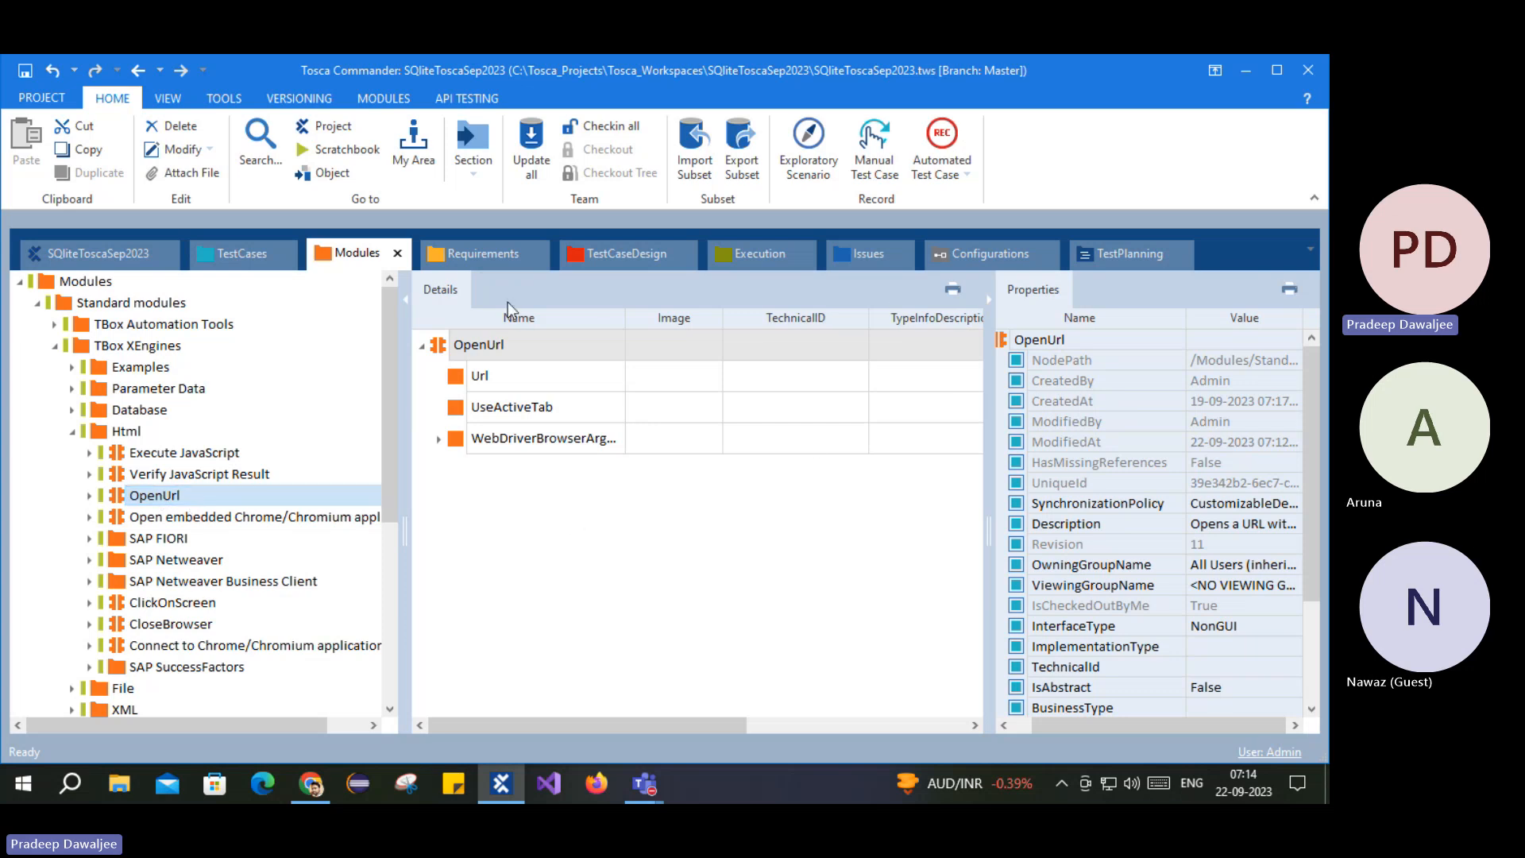
left_click(243, 253)
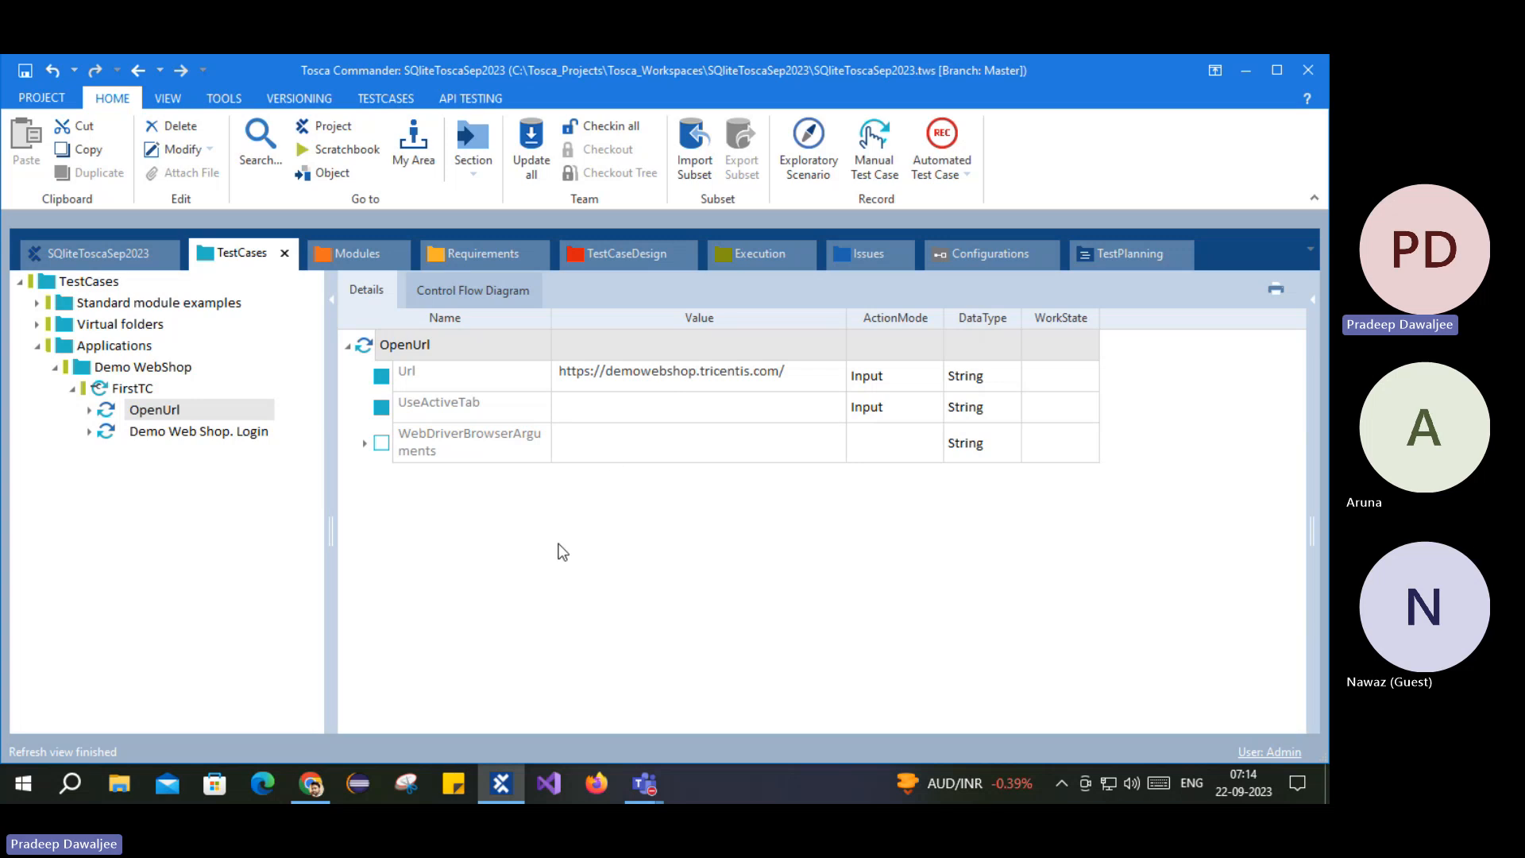
Step: Examine the OpenUrl test step's header row and display all the test steps of FirstTC
left_click(367, 348)
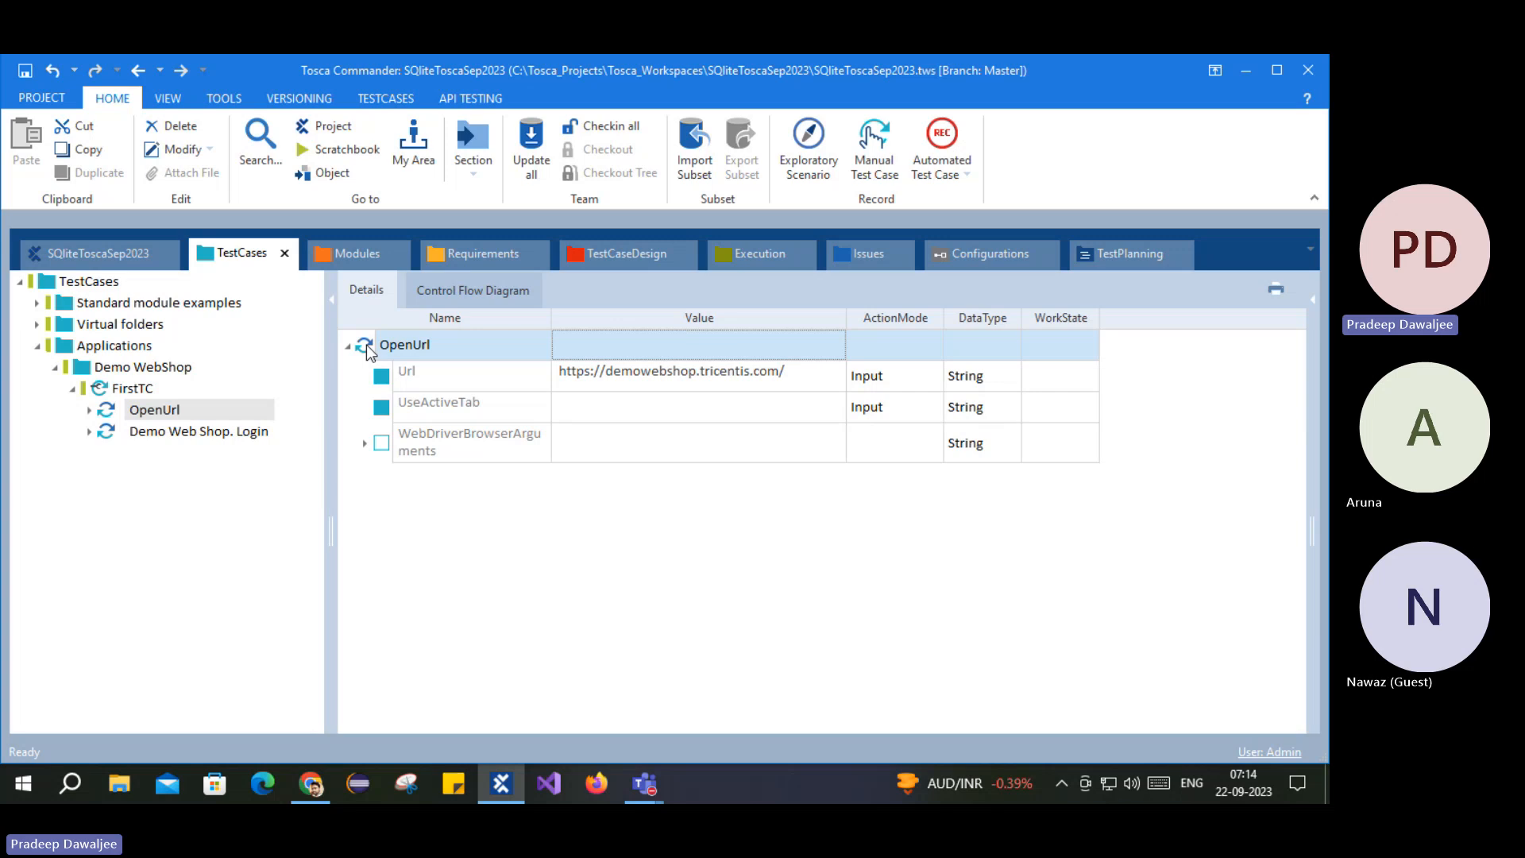
mouse_move(366, 345)
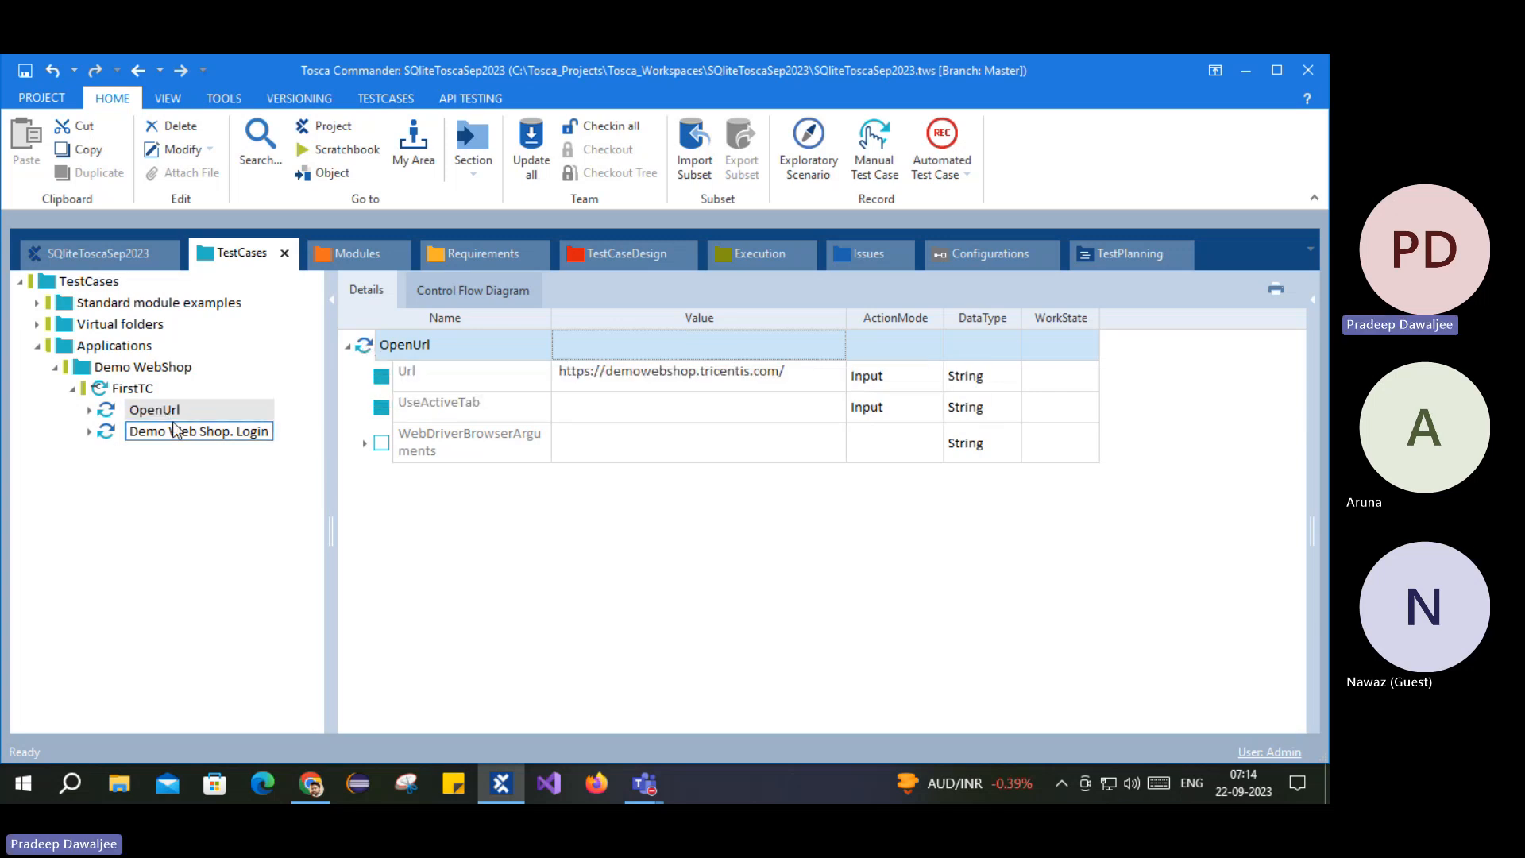
left_click(381, 351)
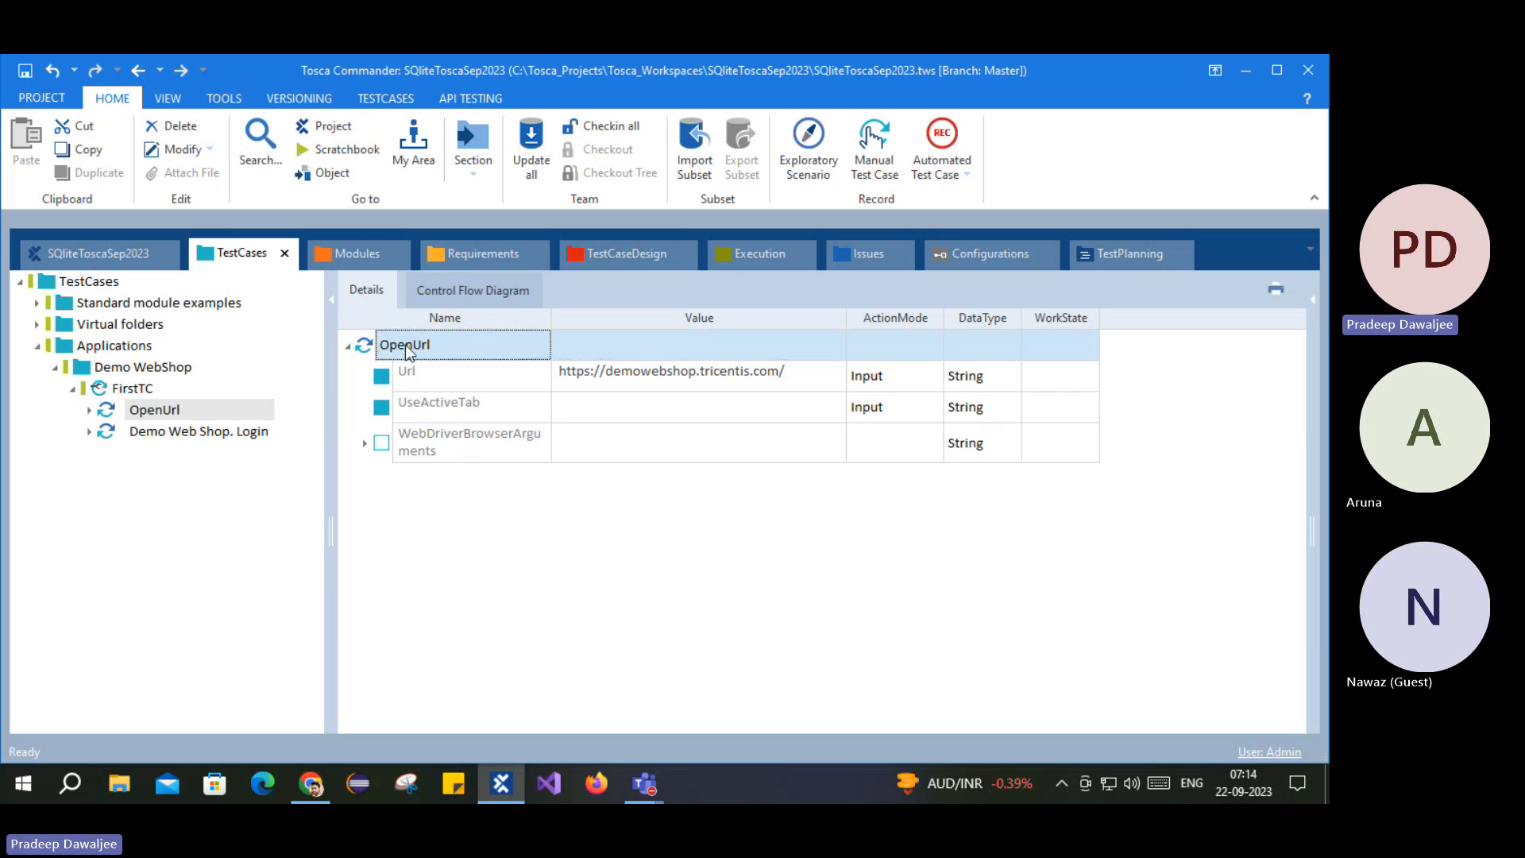
left_click(127, 389)
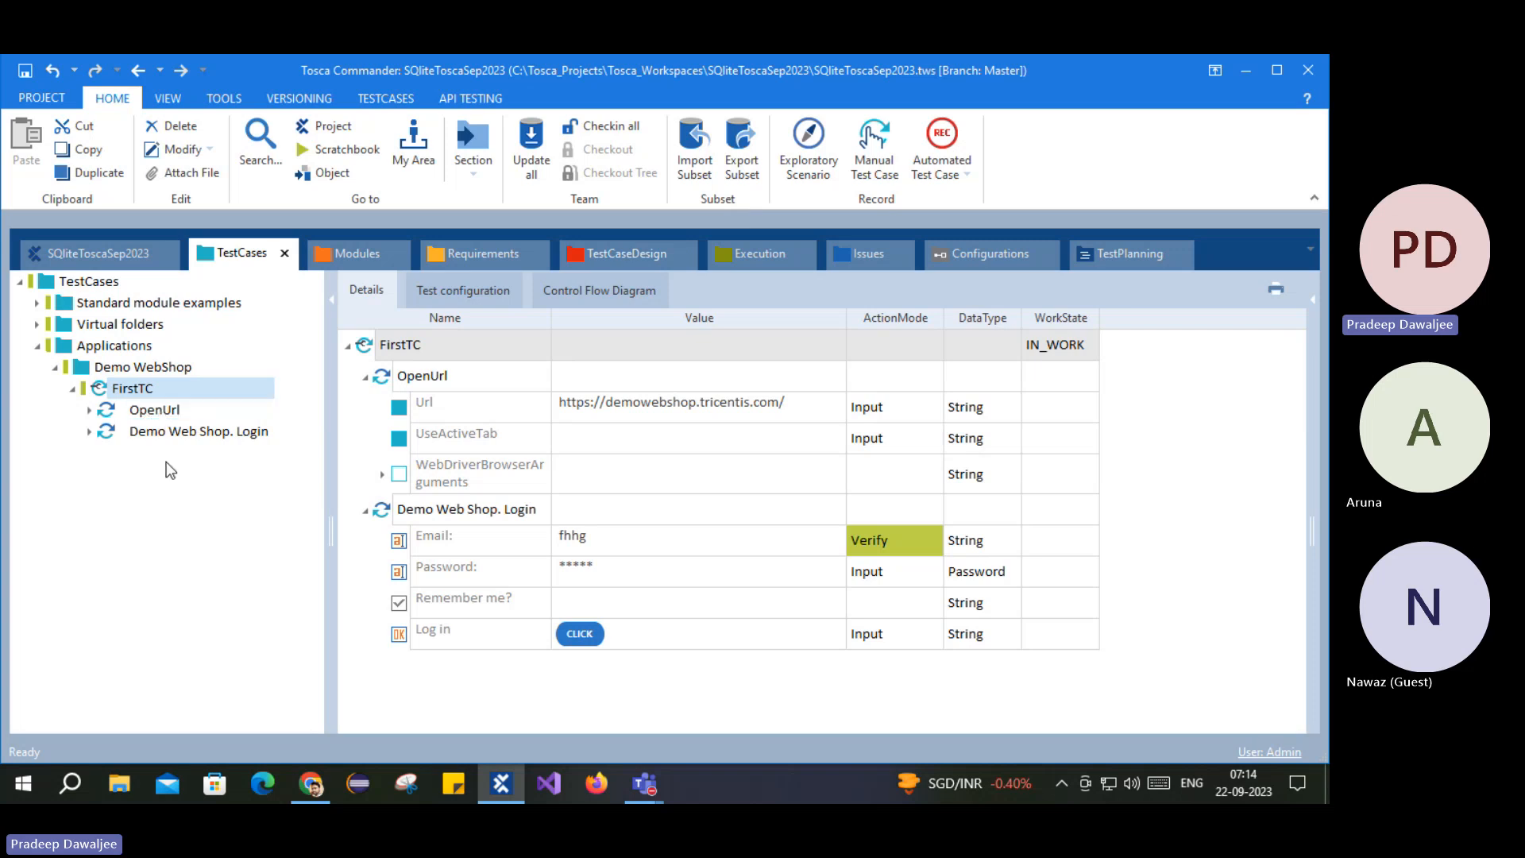
Step: Examine the attributes of the Demo Web Shop and Demo Web Shop. Login modules, including the Register and Log in links
left_click(375, 250)
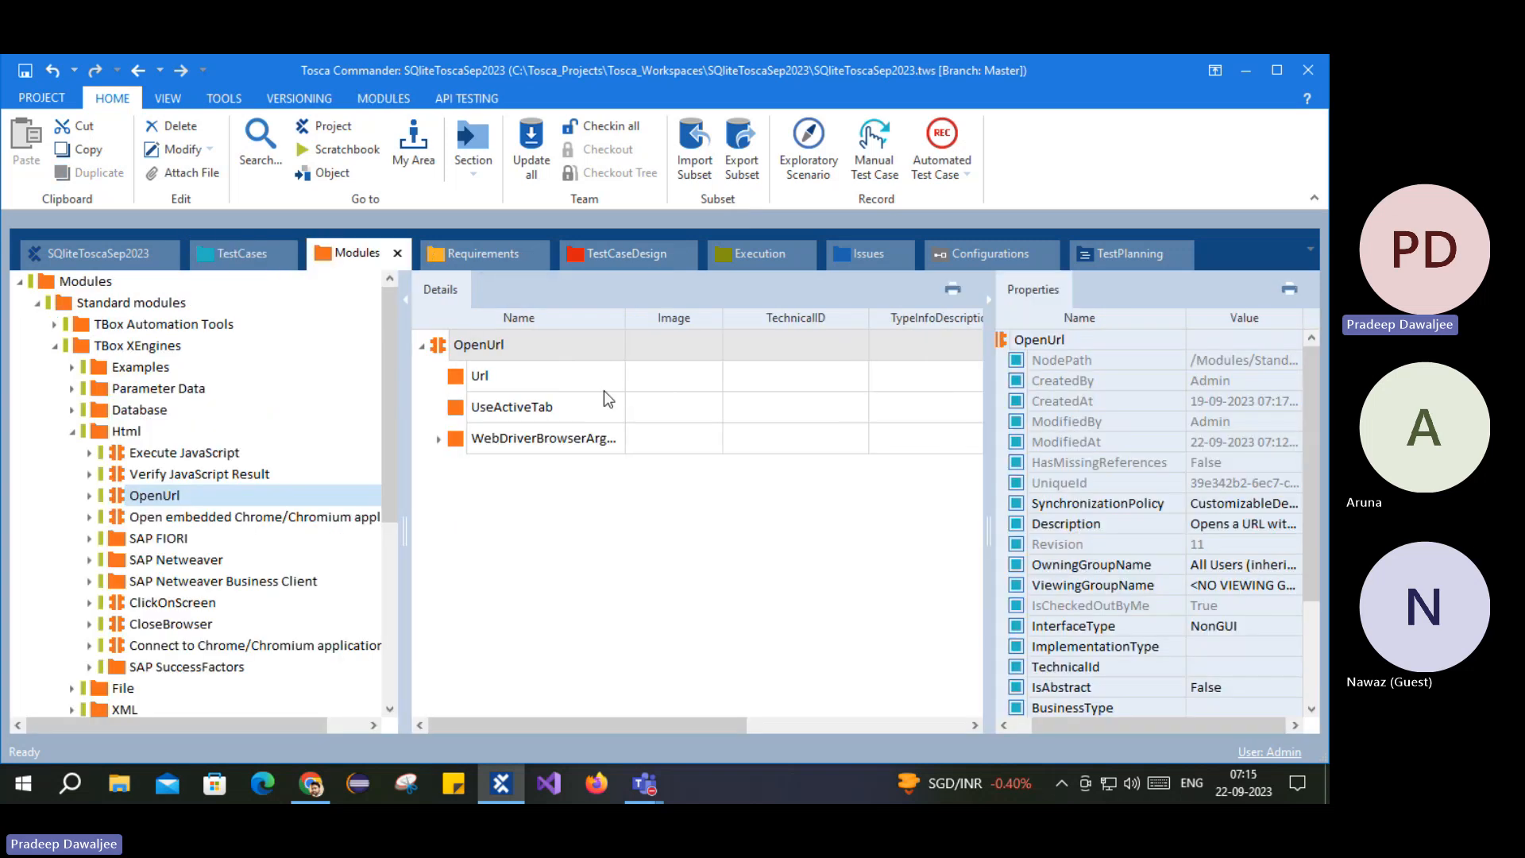
left_click(38, 303)
left_click(146, 369)
left_click(532, 402)
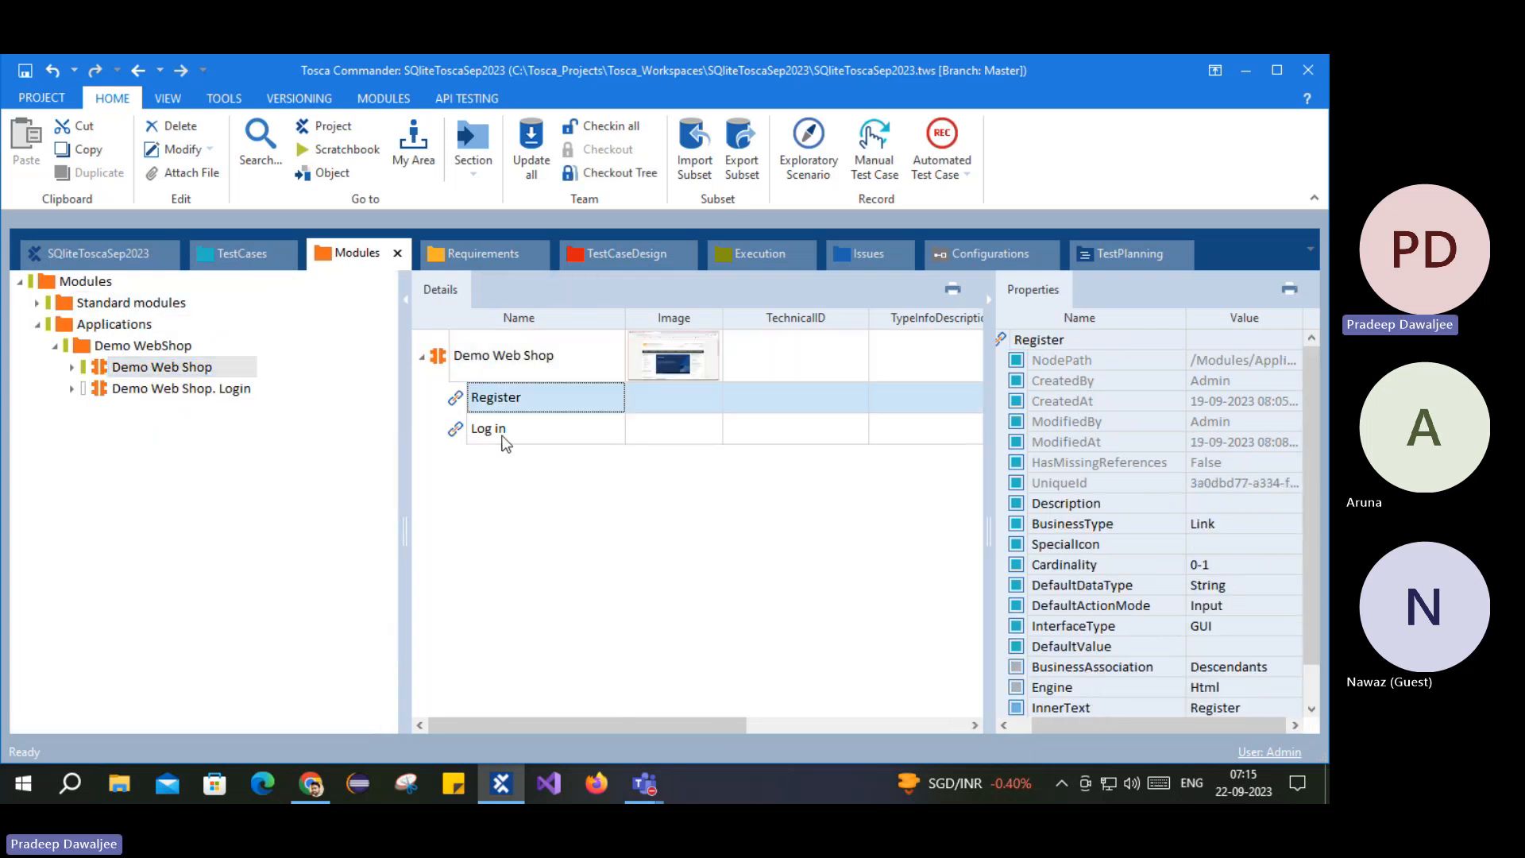
left_click(503, 433)
left_click(127, 391)
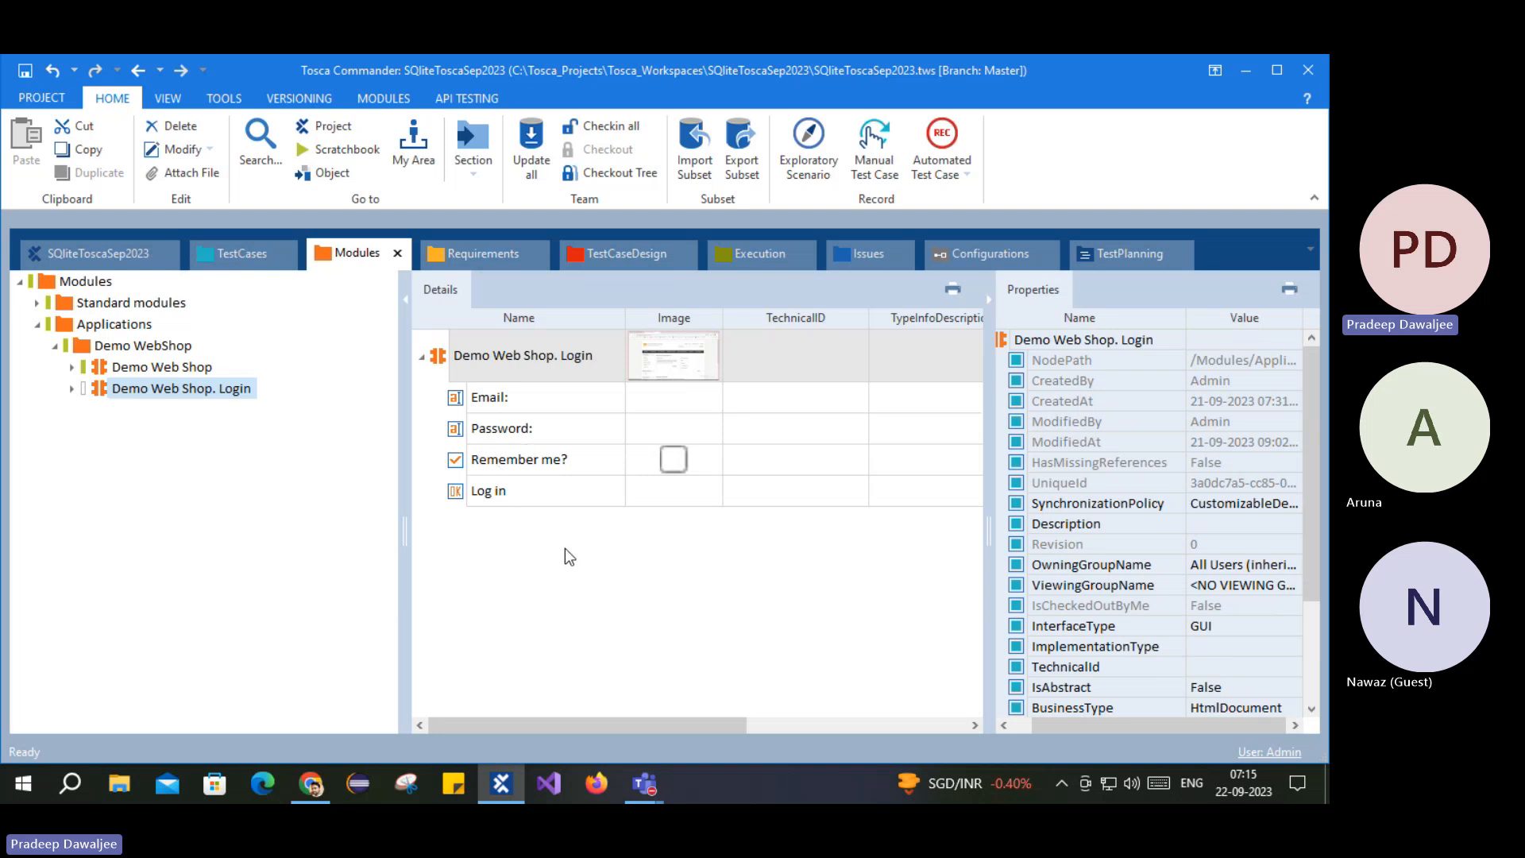
Step: Compare FirstTC's test steps with the attributes of the Demo Web Shop. Login module
left_click(231, 255)
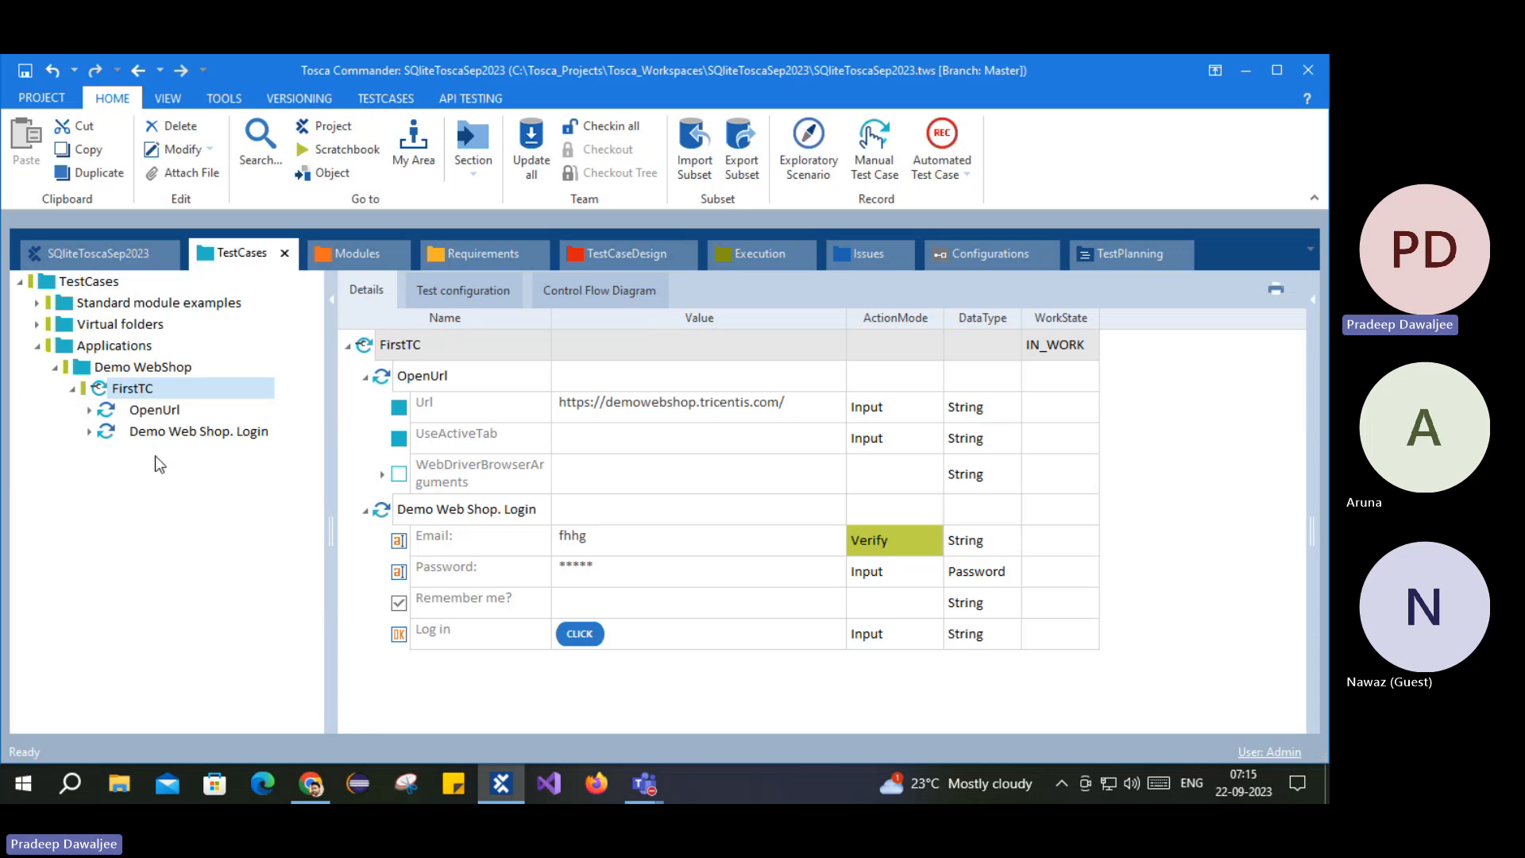
left_click(353, 256)
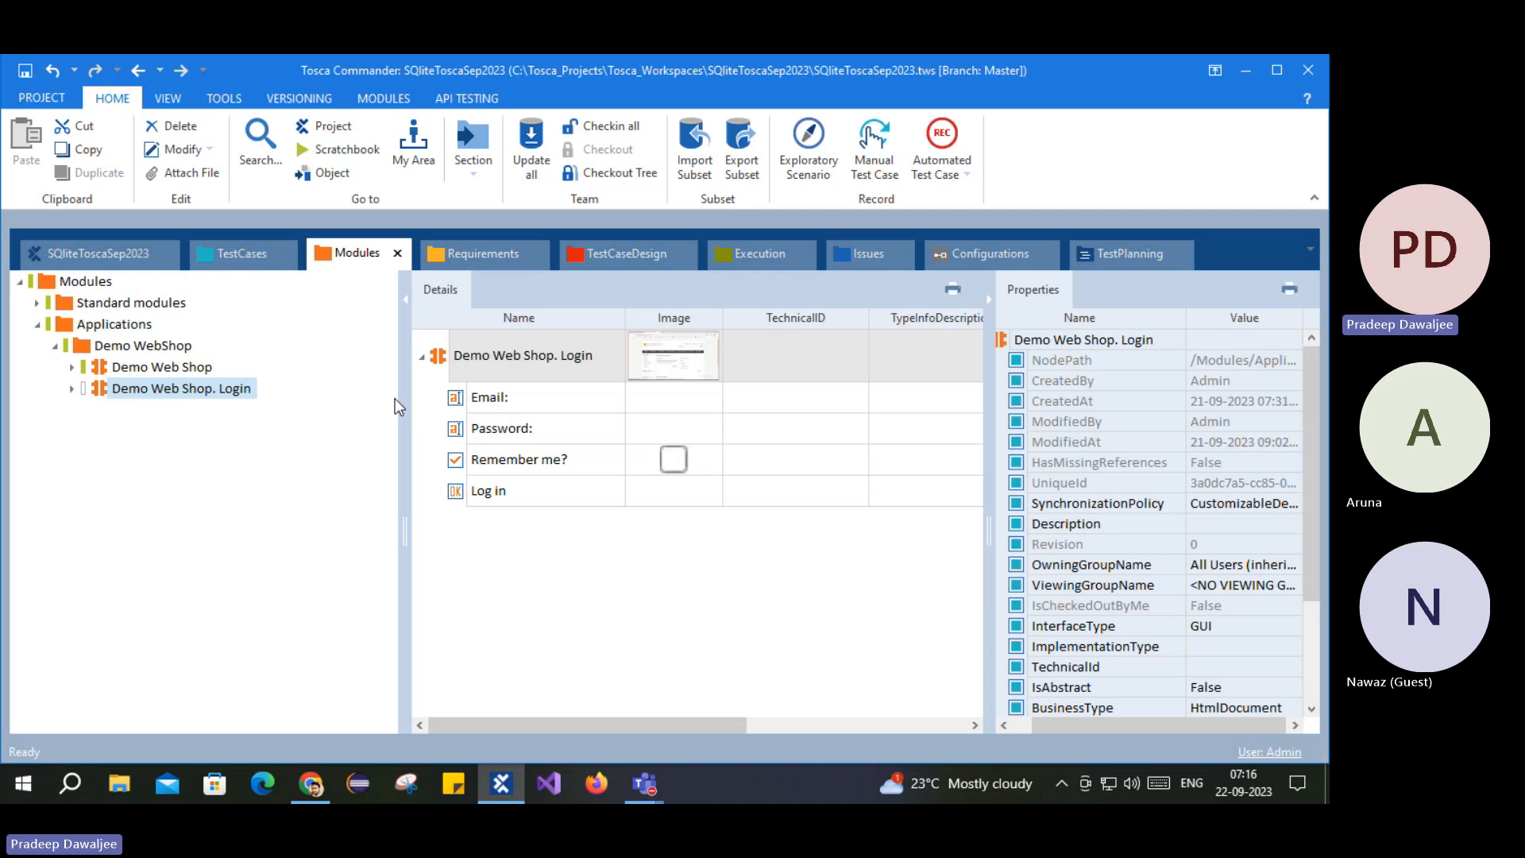
left_click(228, 262)
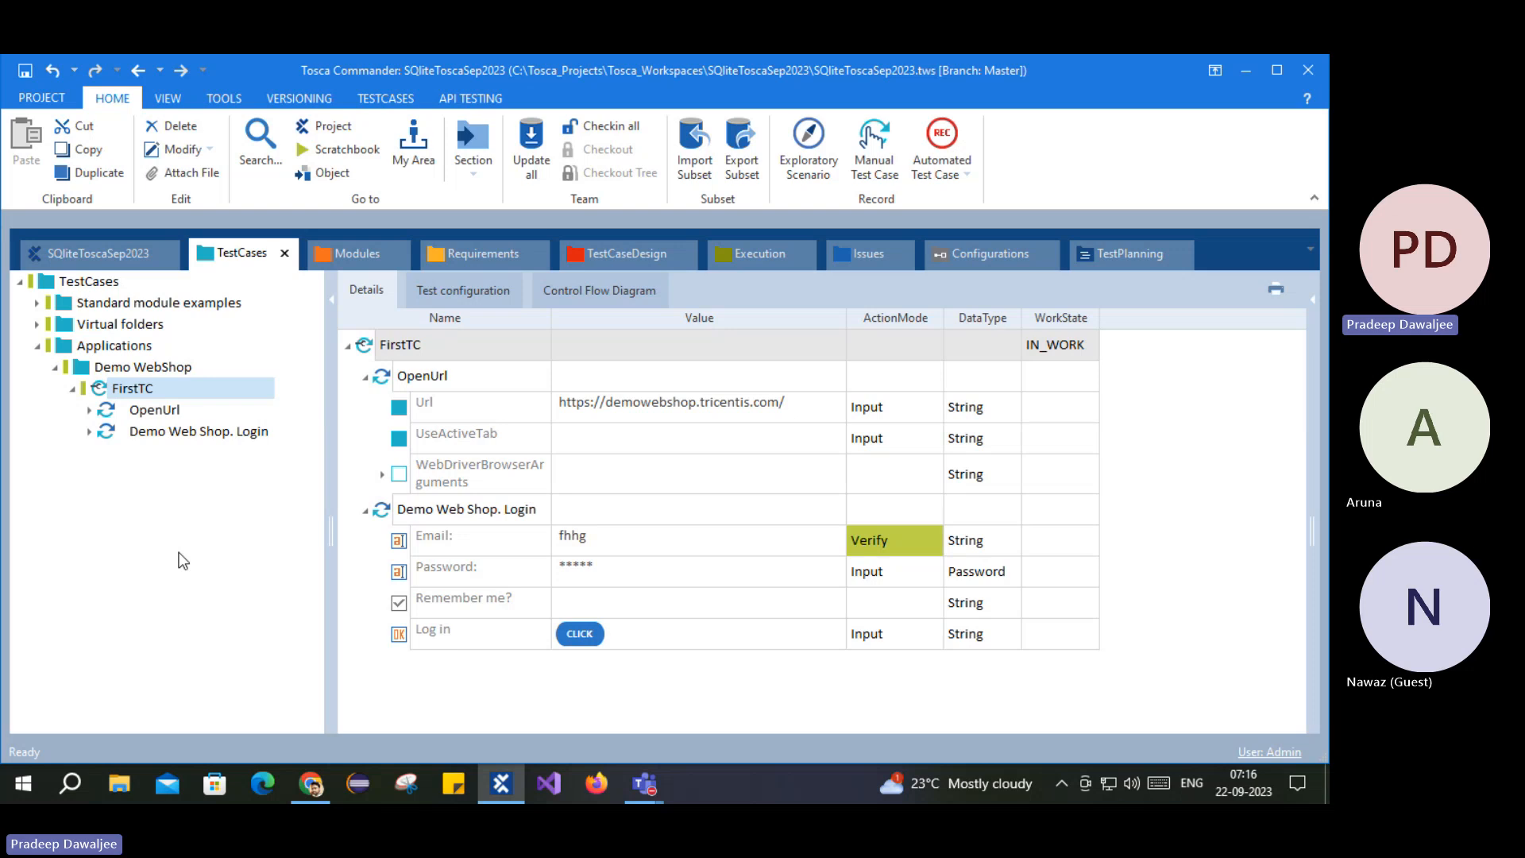
Step: Rename the Demo Web Shop module as "Demo Web Shop | Home Page"
left_click(338, 245)
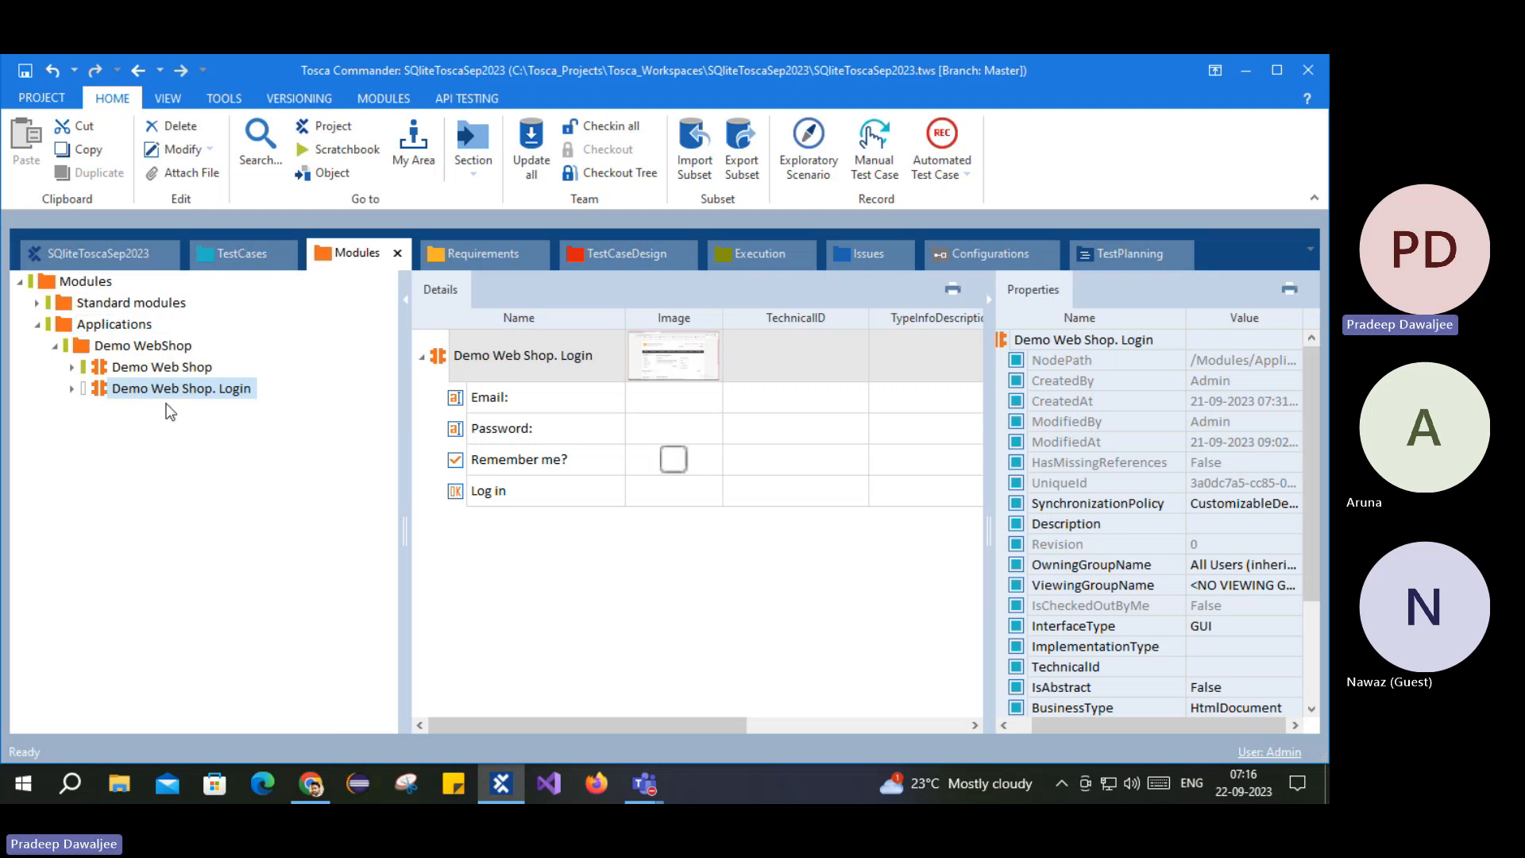
left_click(130, 388)
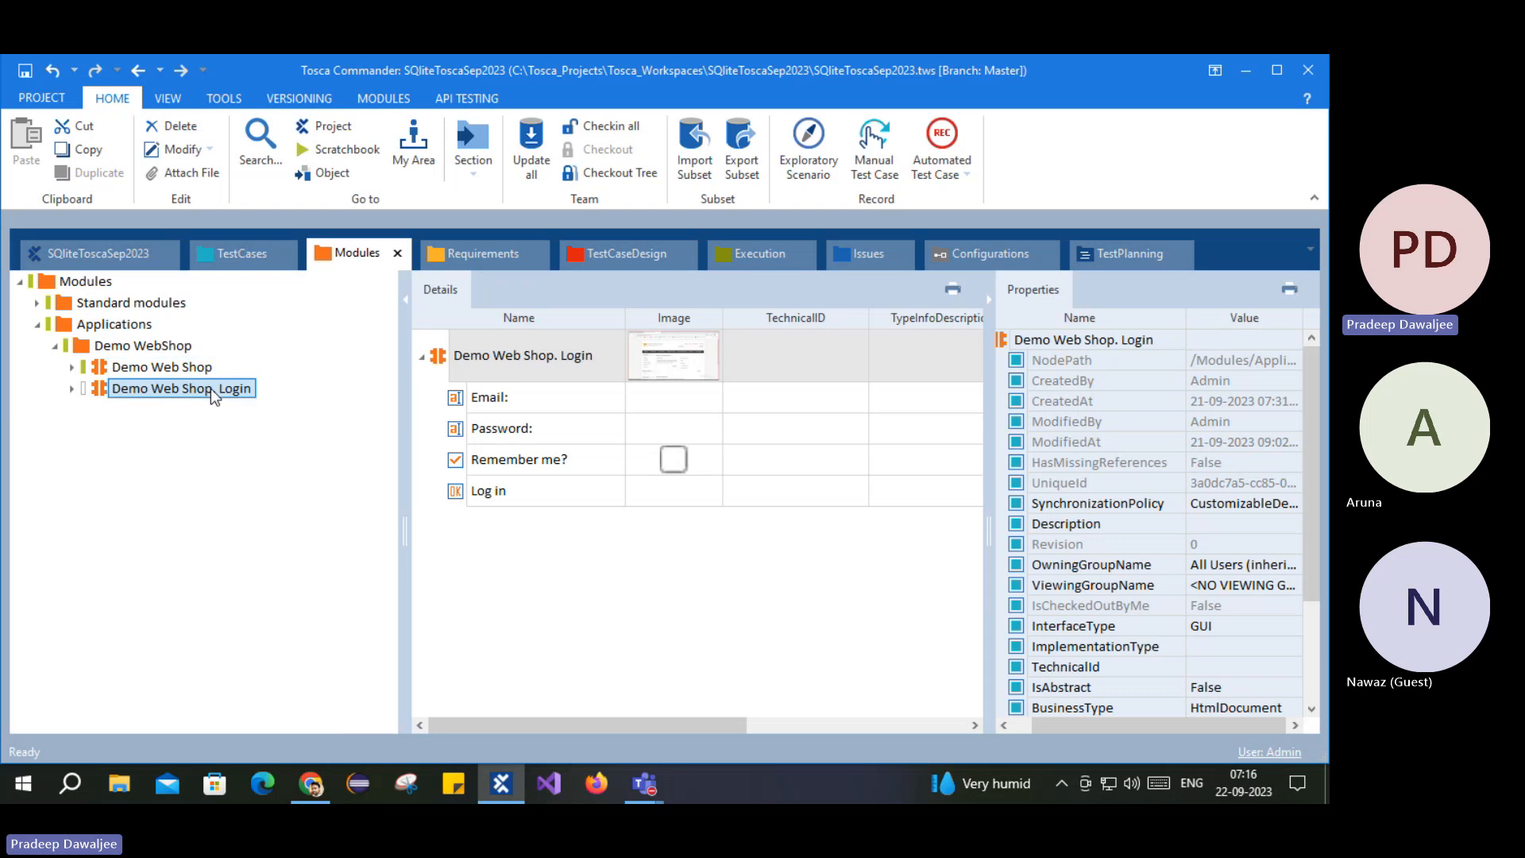
left_click(132, 371)
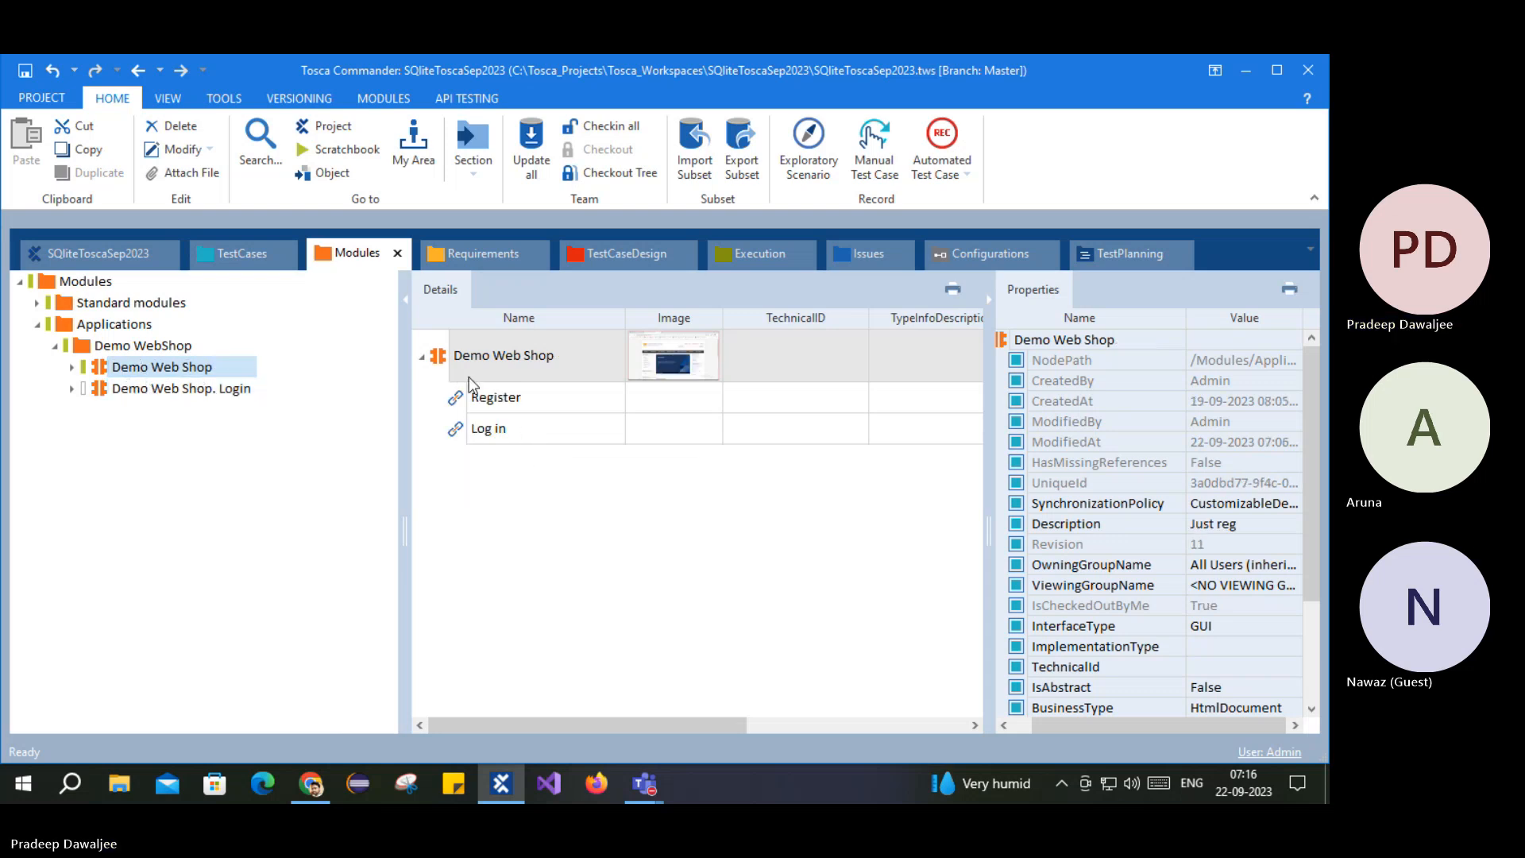
left_click(521, 364)
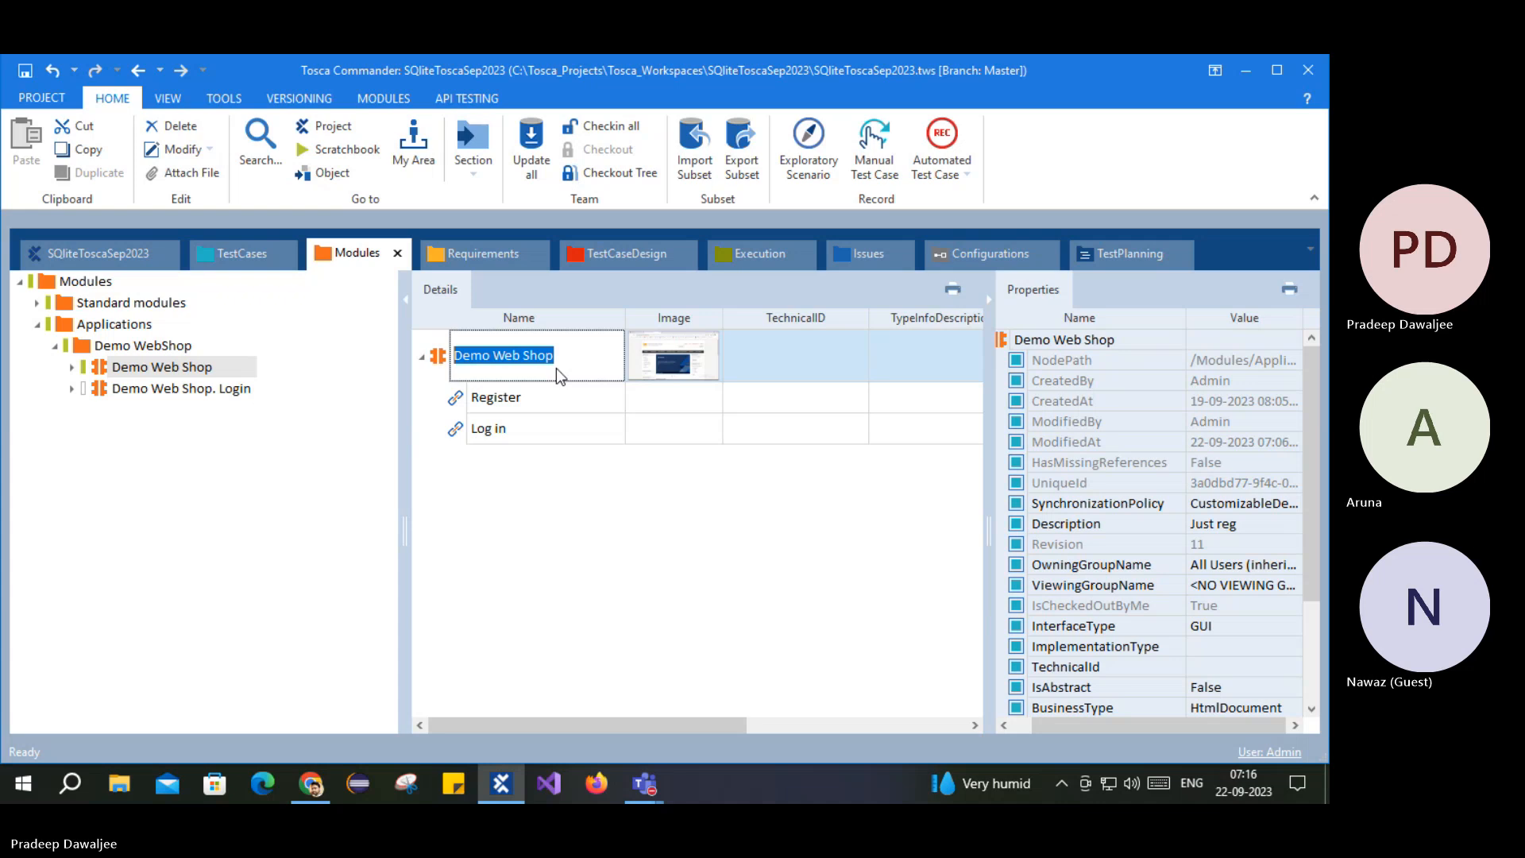
left_click(572, 361)
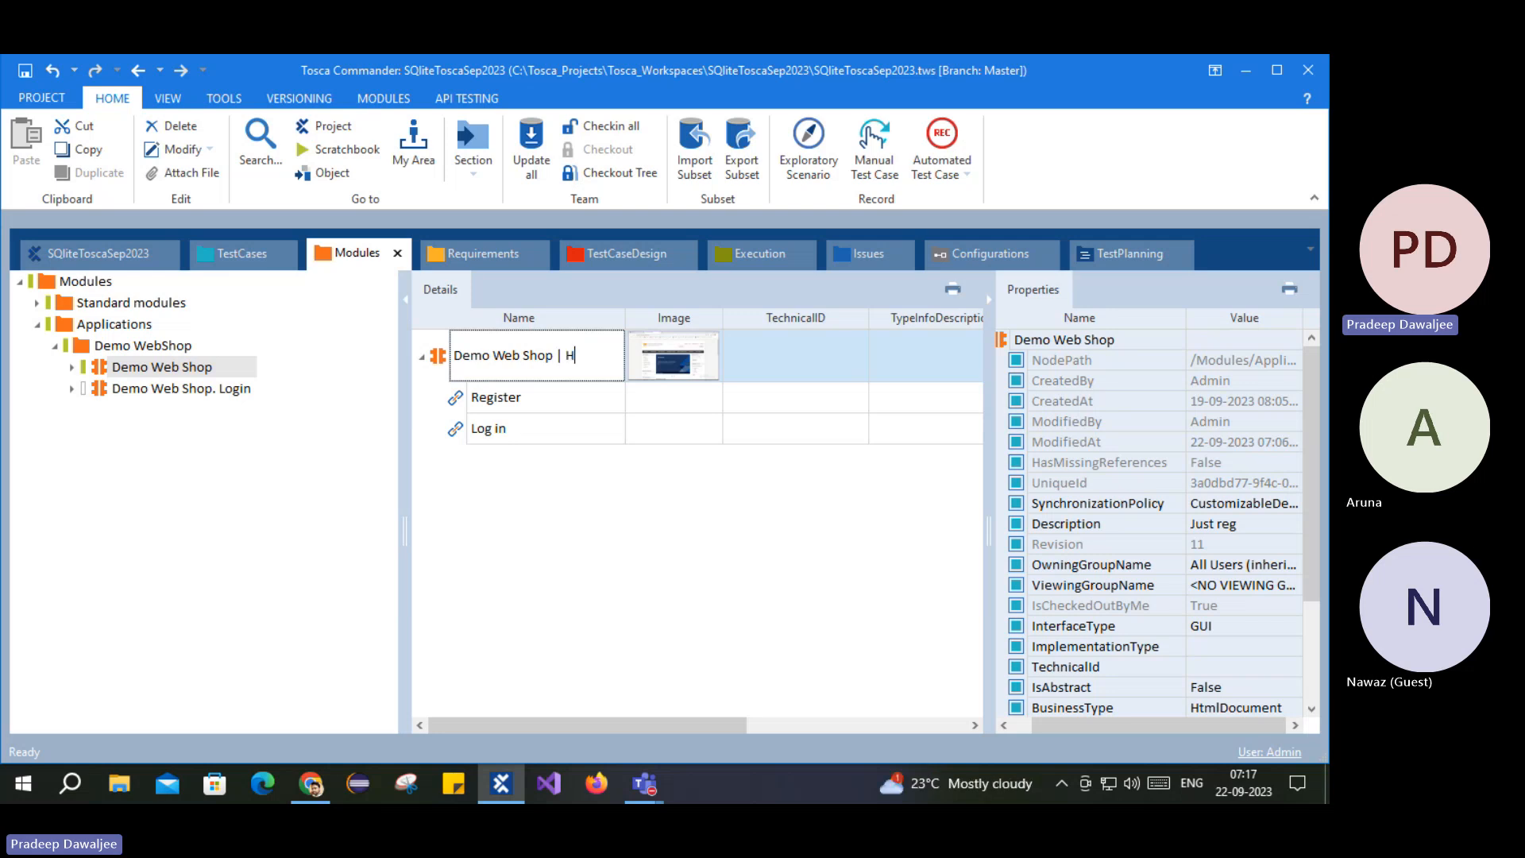
type("Home Page")
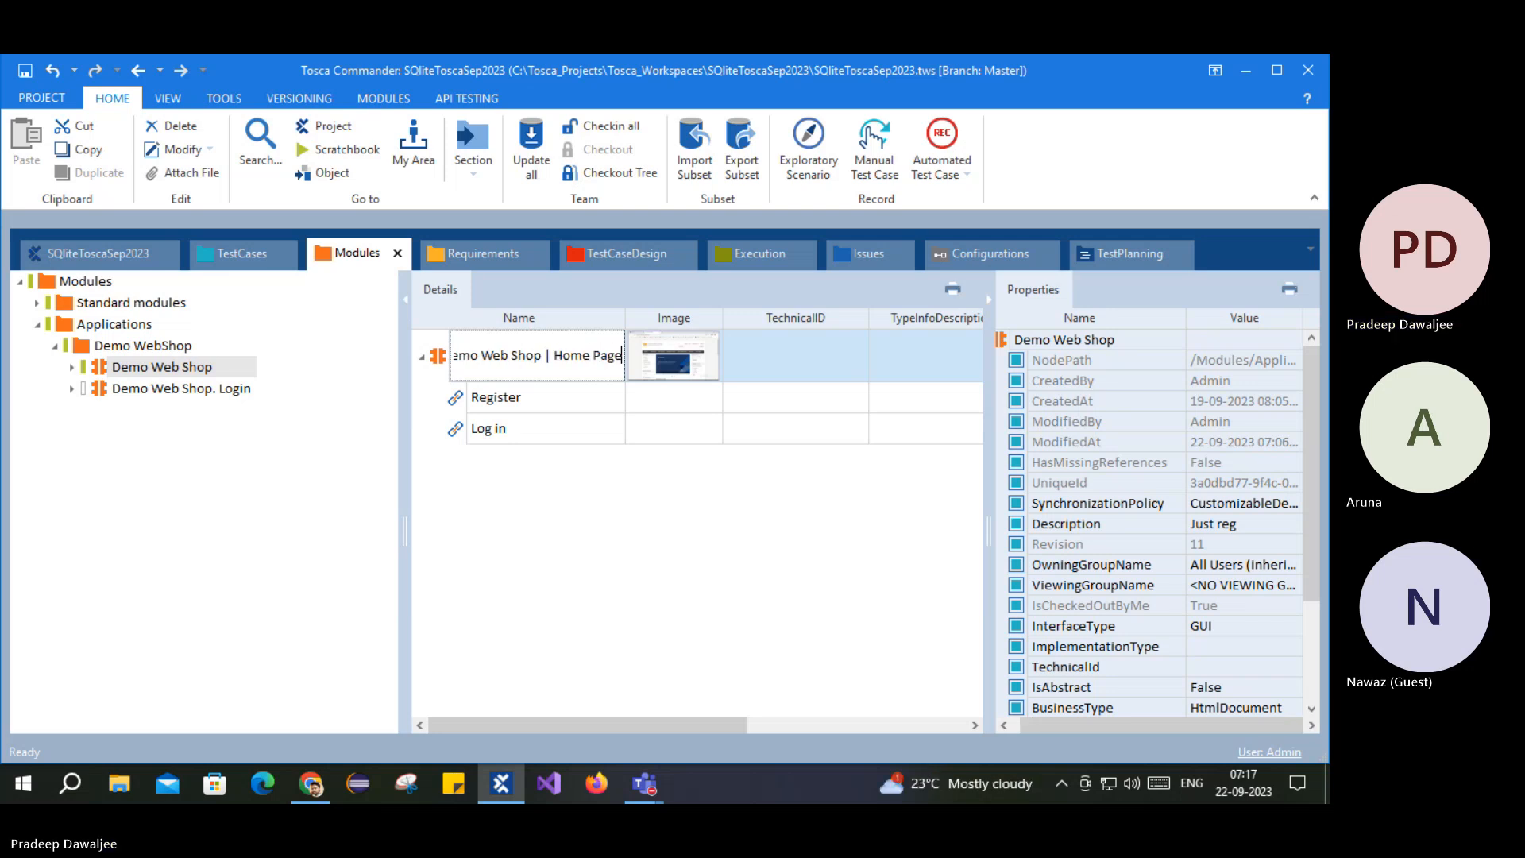
key("Return")
left_click(141, 370)
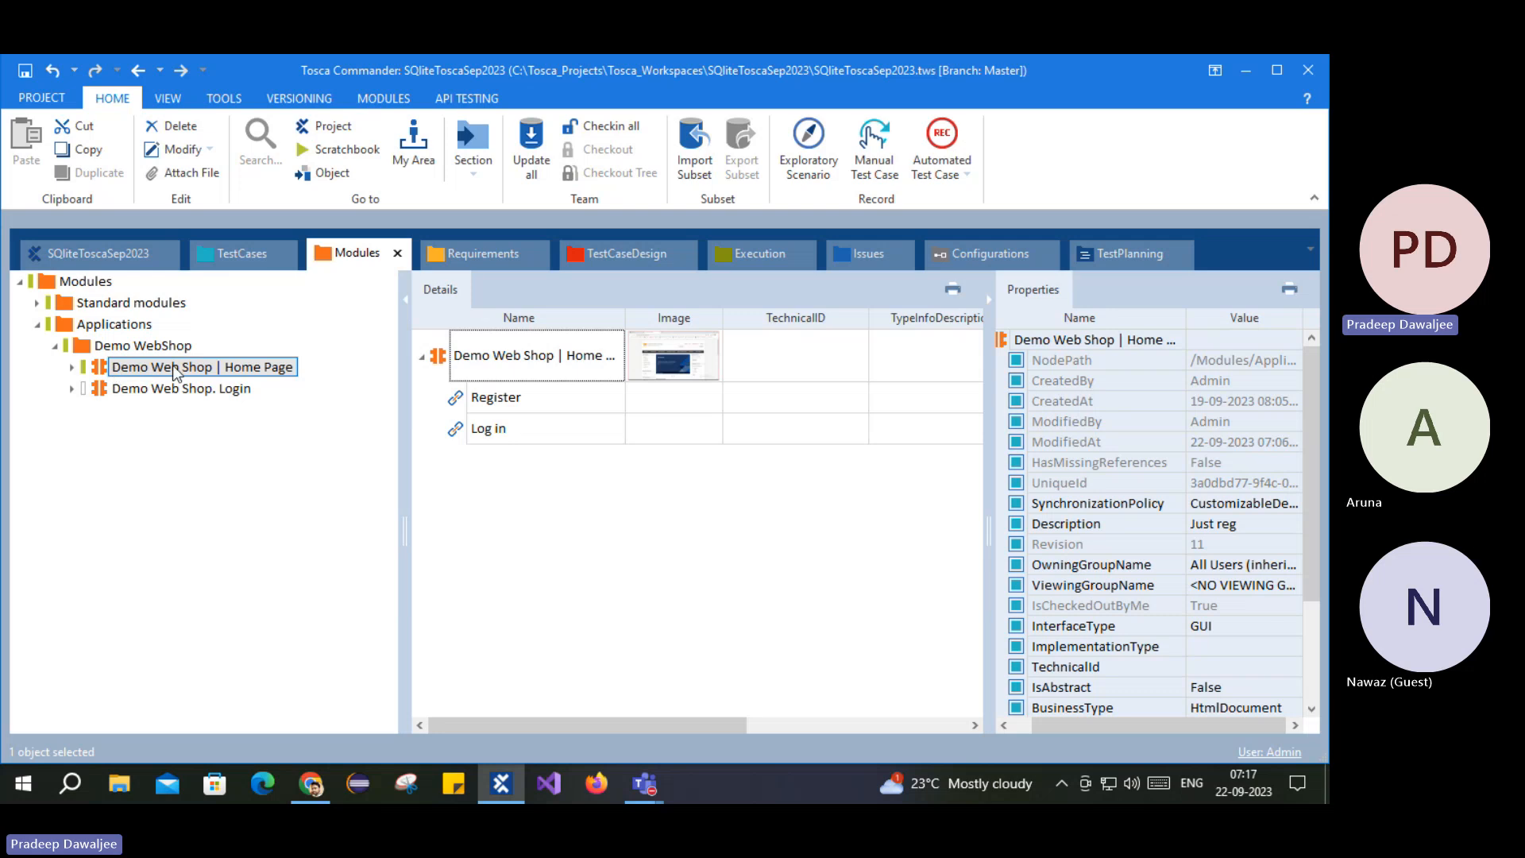
left_click(559, 350)
Step: Rename the Demo Web Shop. Login module as "Demo Web Shop | Login Page"
left_click(175, 389)
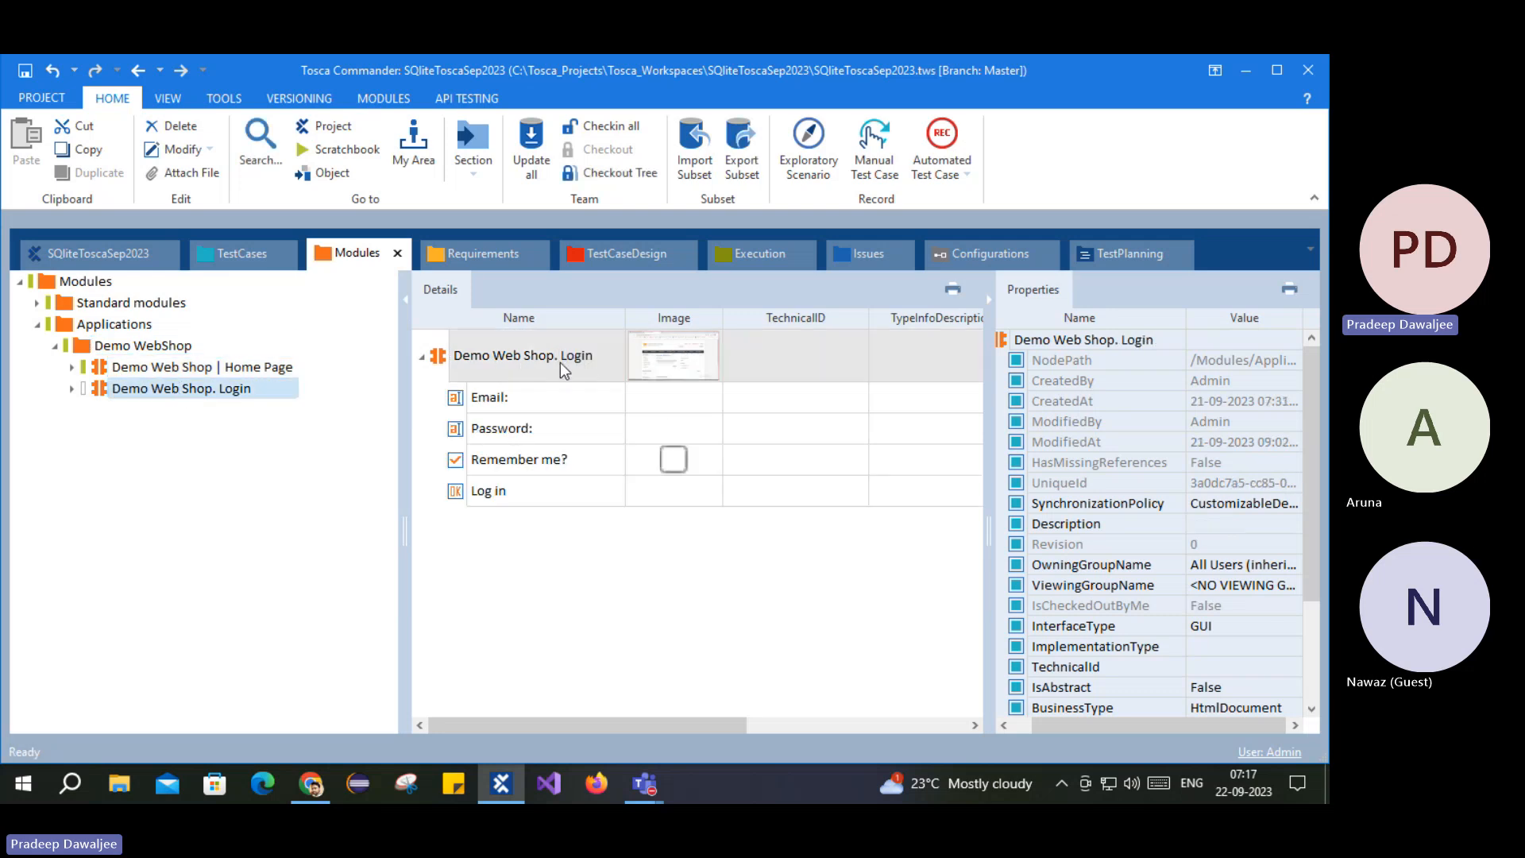
left_click(558, 362)
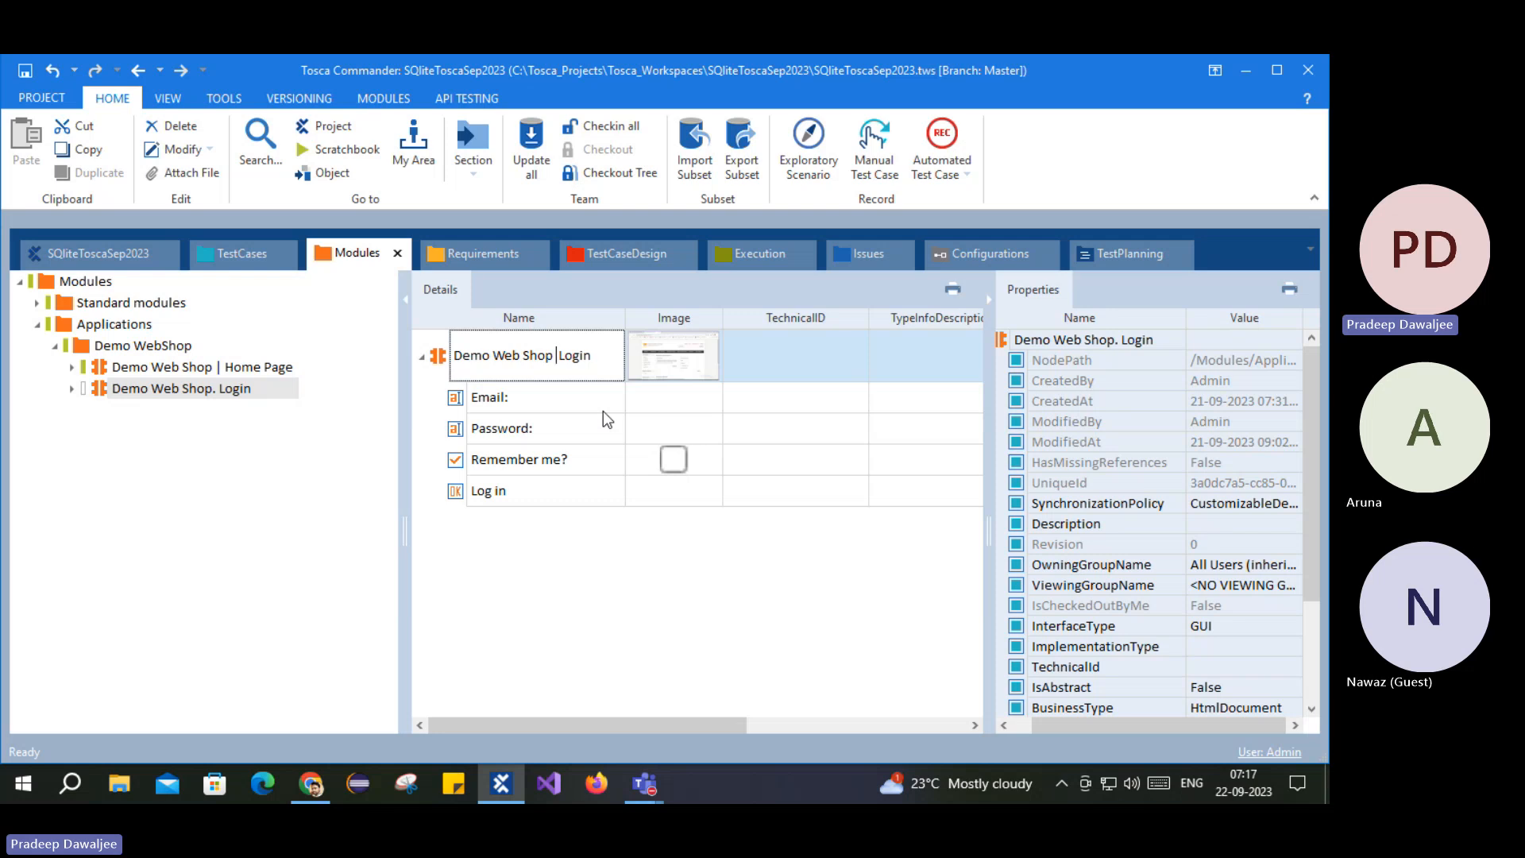
type("|")
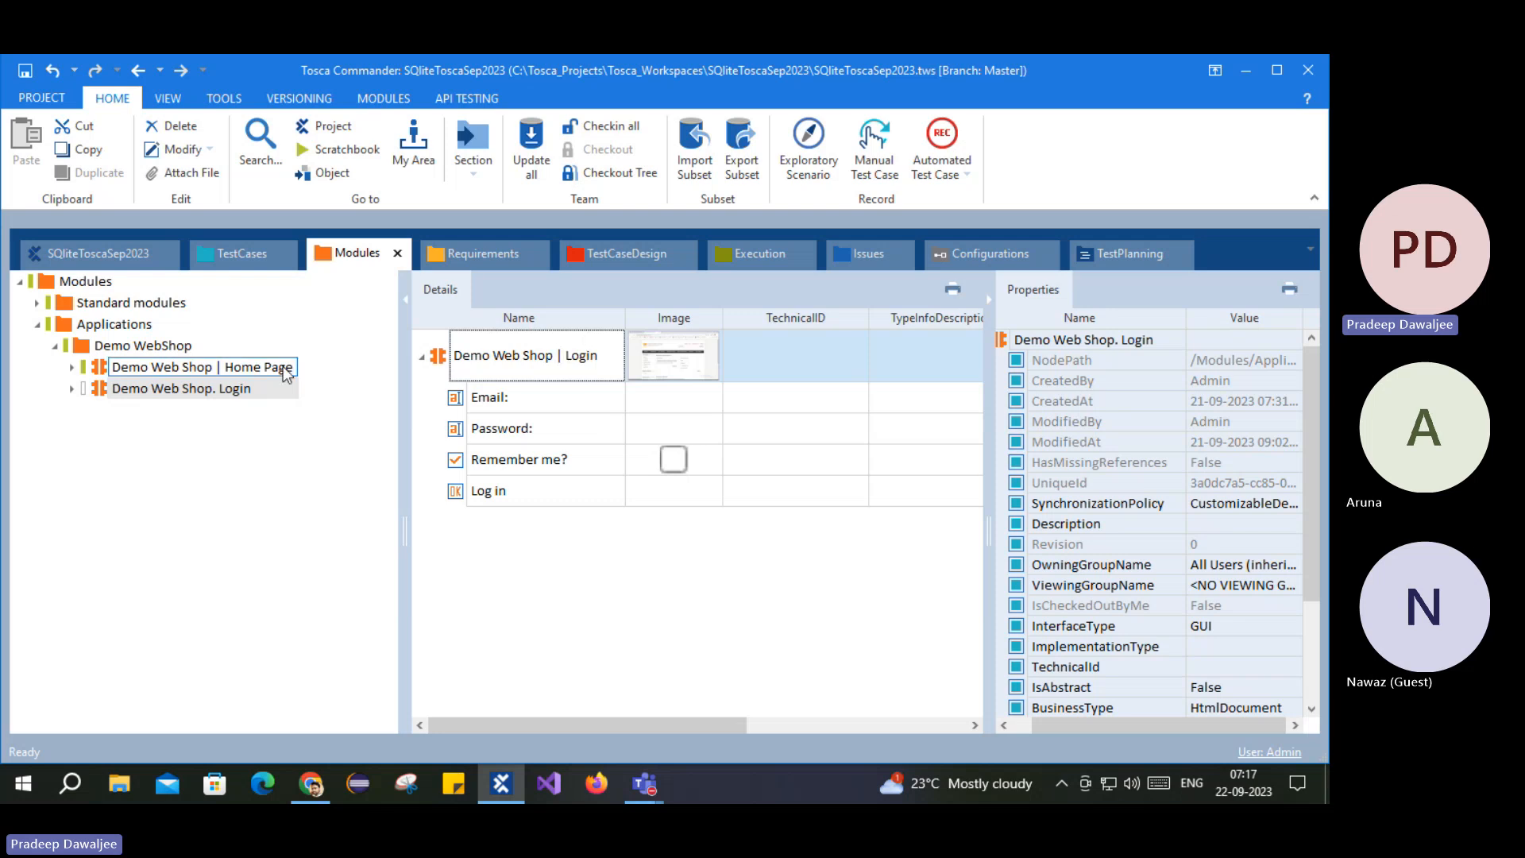
left_click(610, 355)
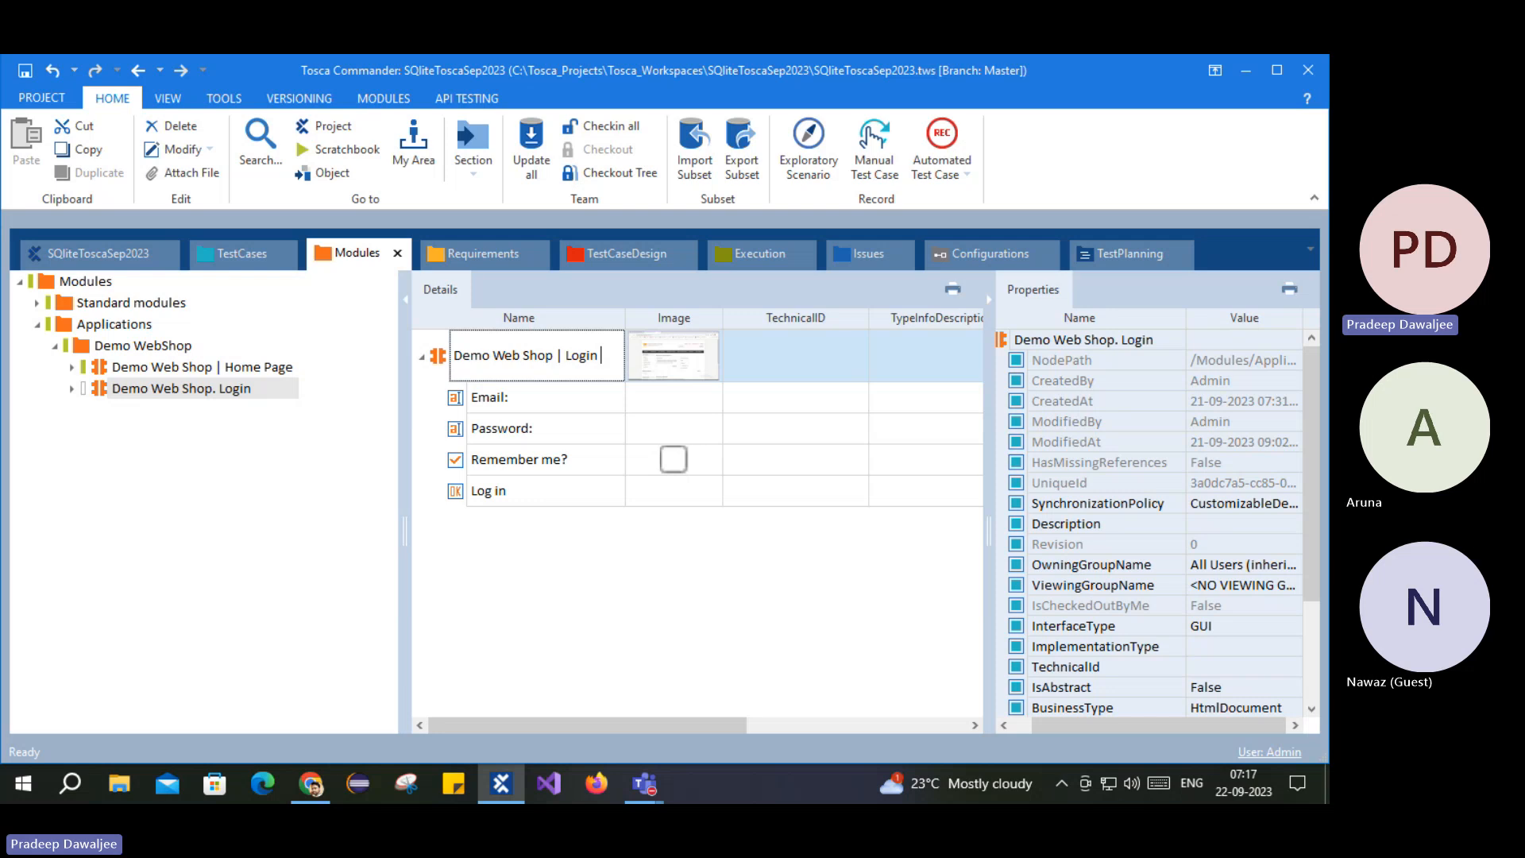
type("Page")
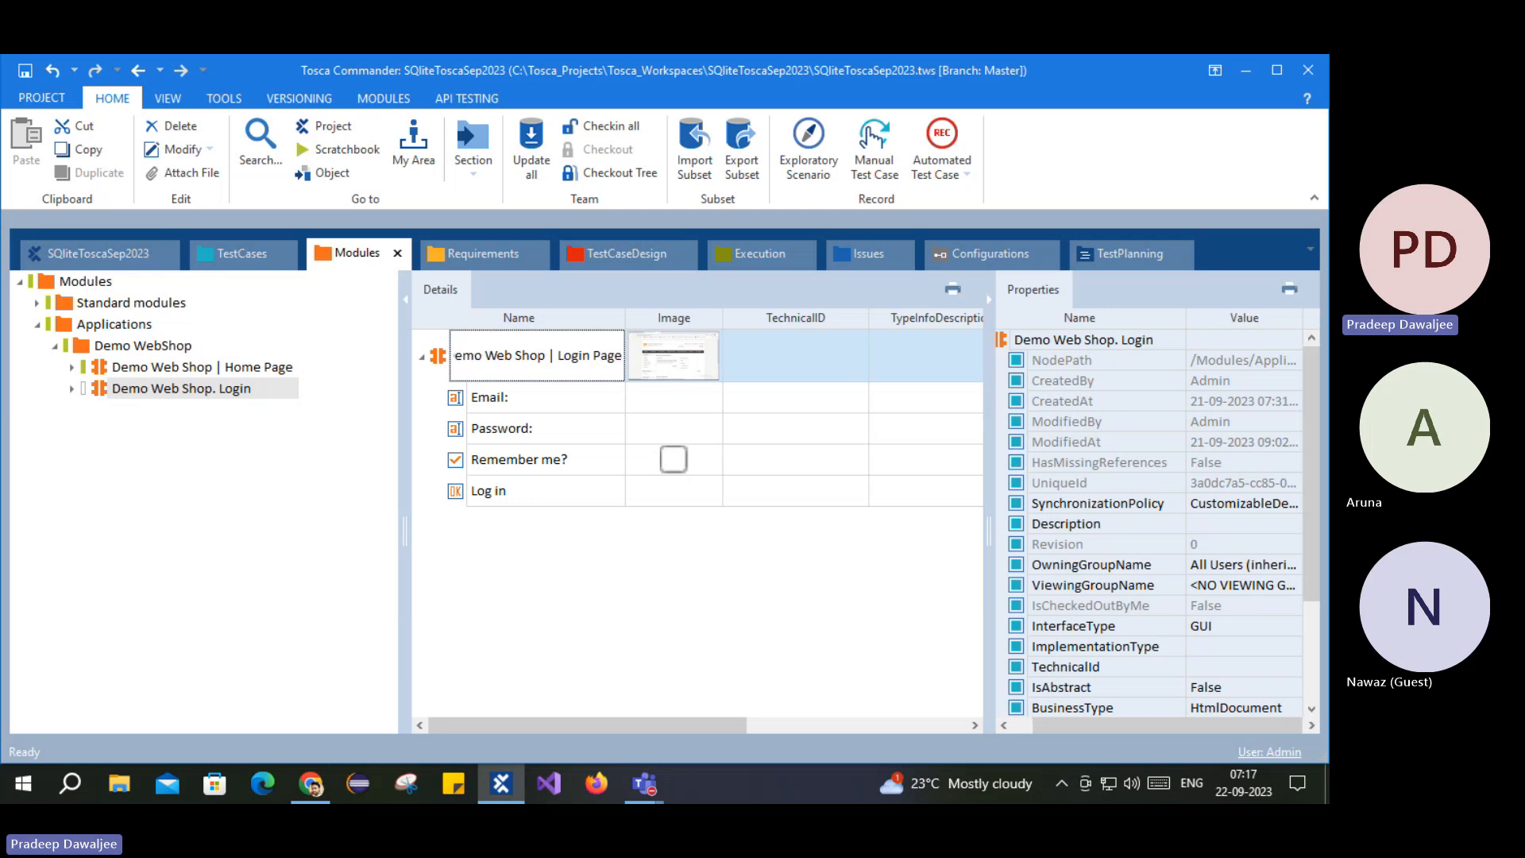
key("Return")
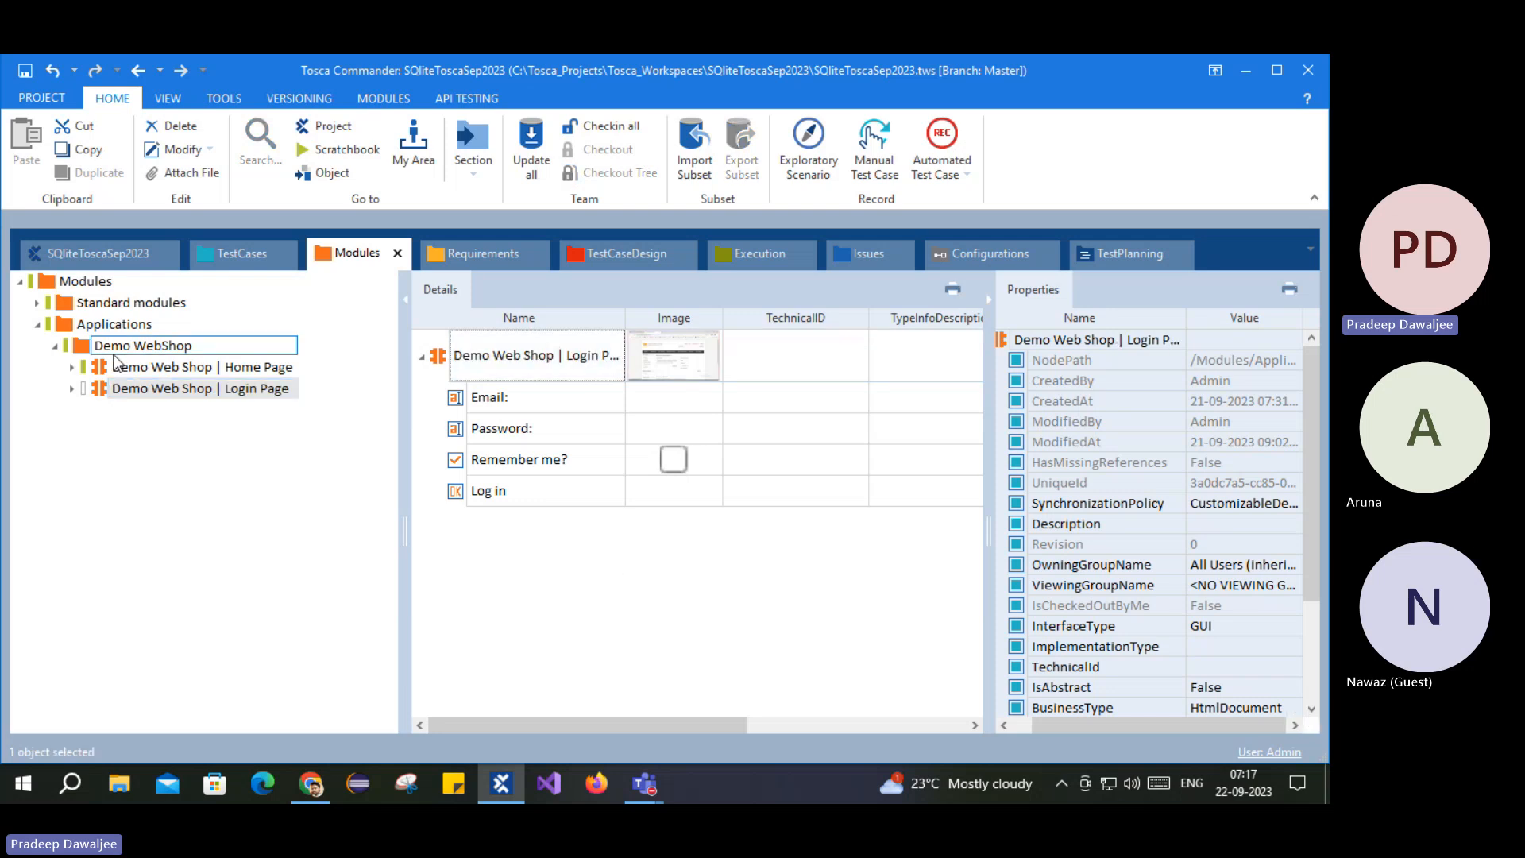
left_click(219, 390)
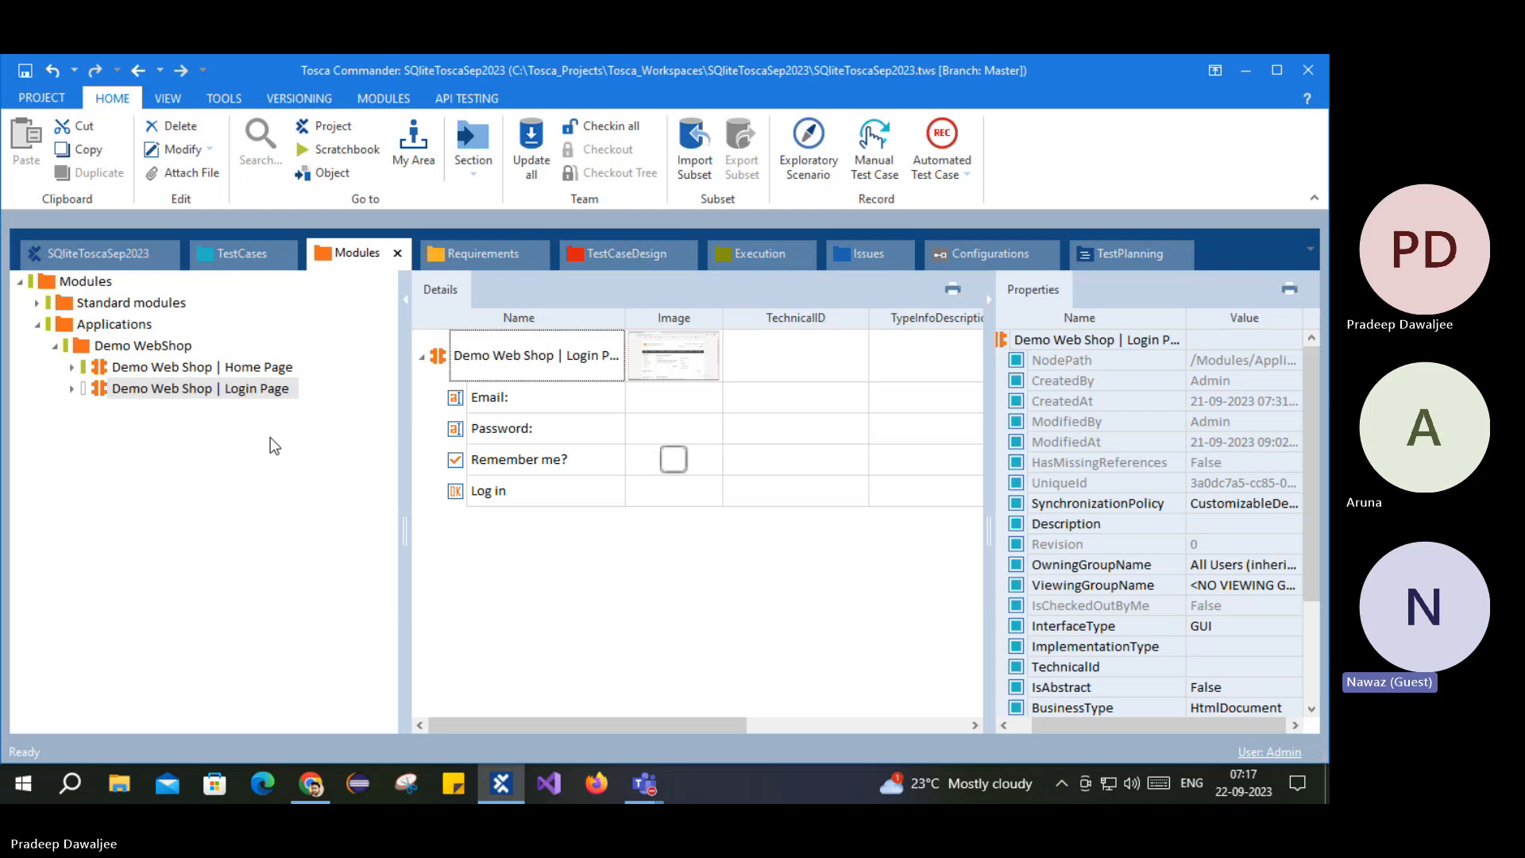
Step: Return to the test cases and inspect FirstTC's name and test steps without changing them
left_click(242, 253)
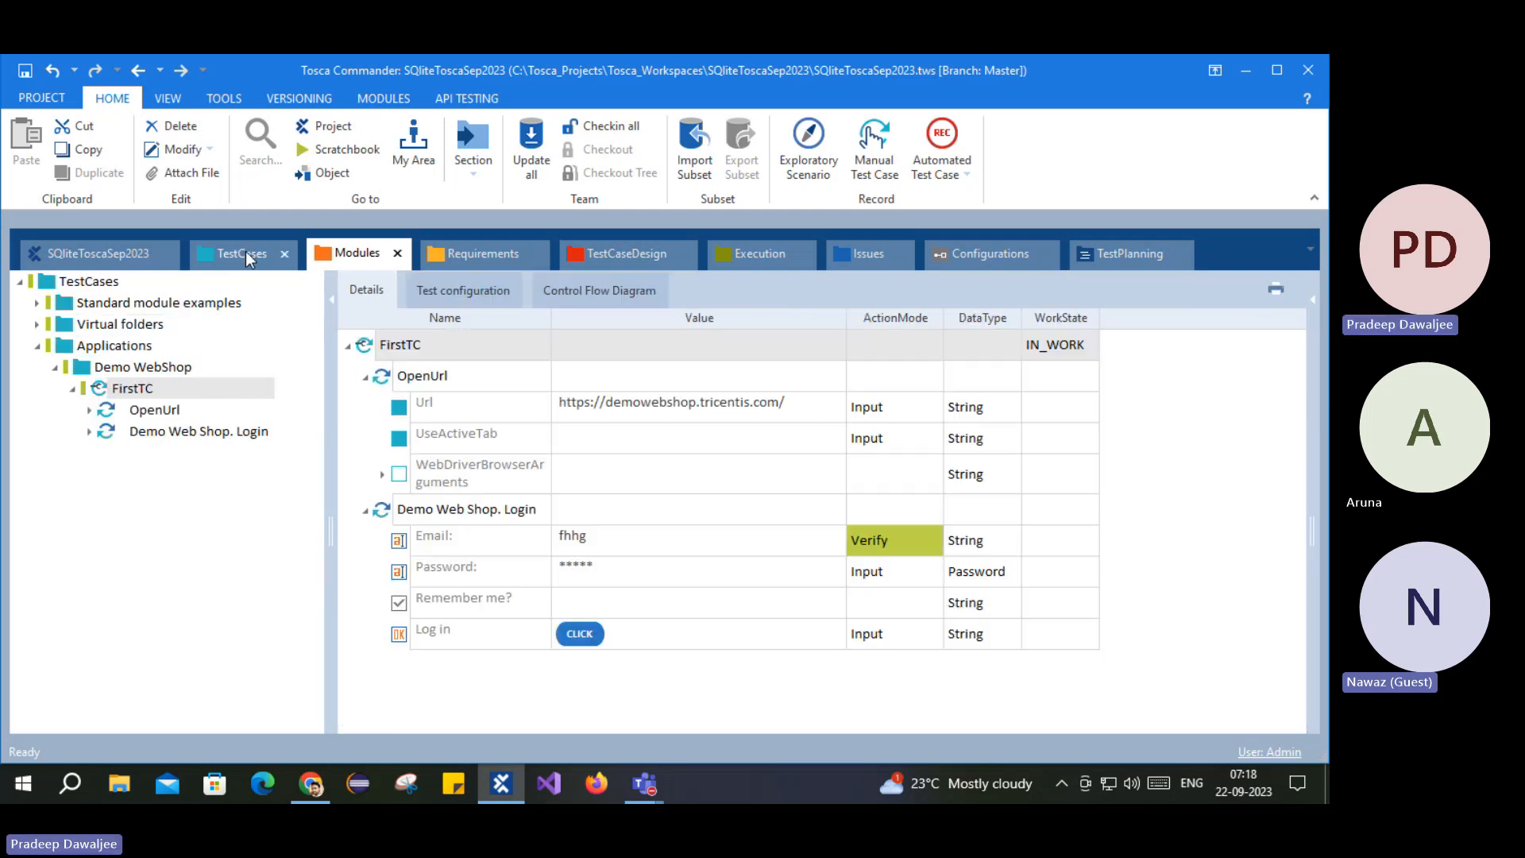
left_click(133, 394)
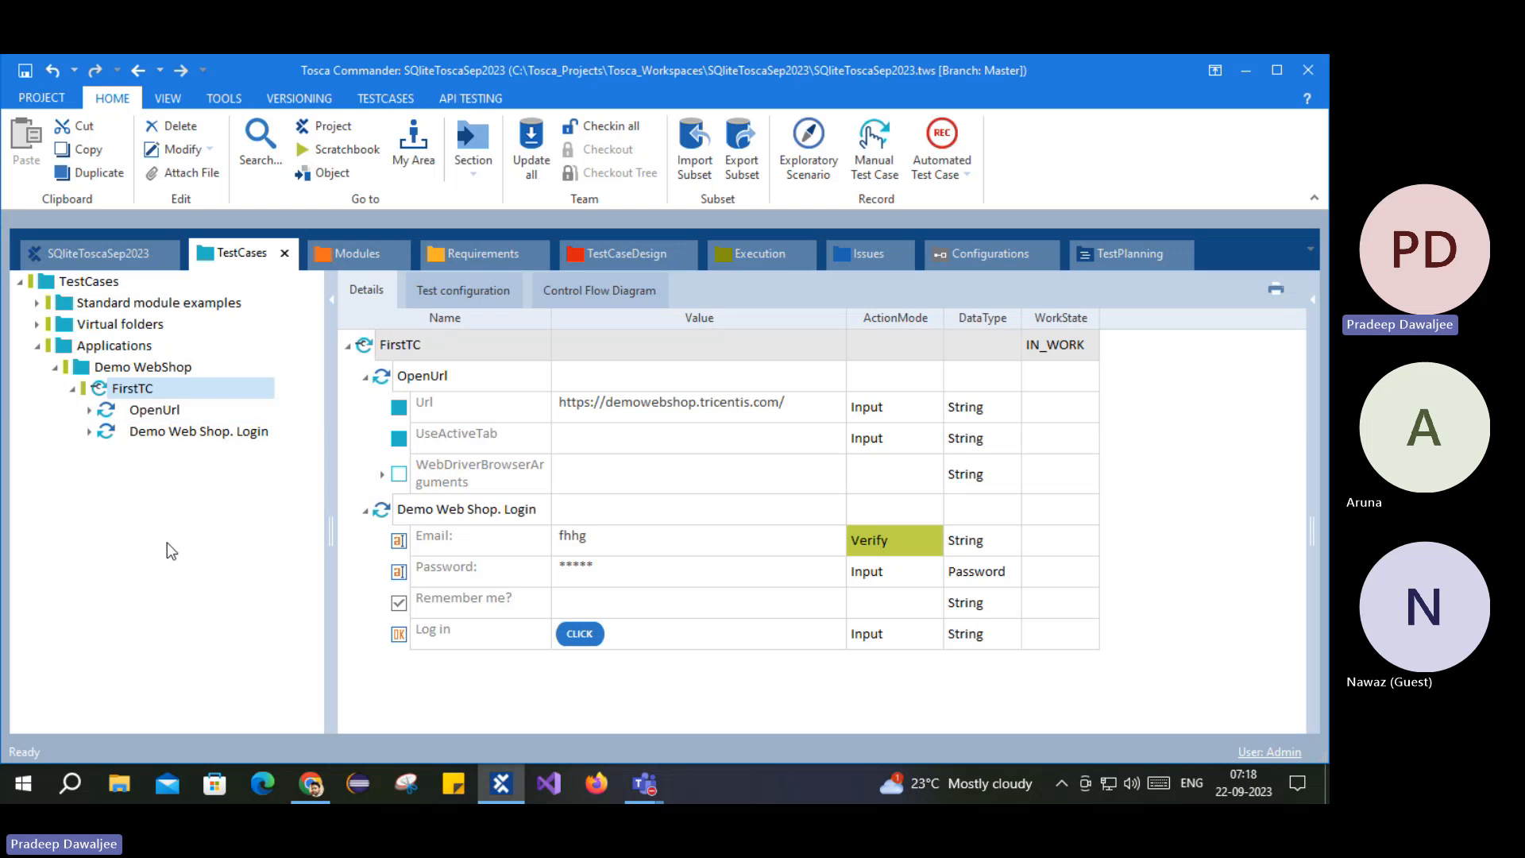
left_click(135, 388)
left_click(442, 355)
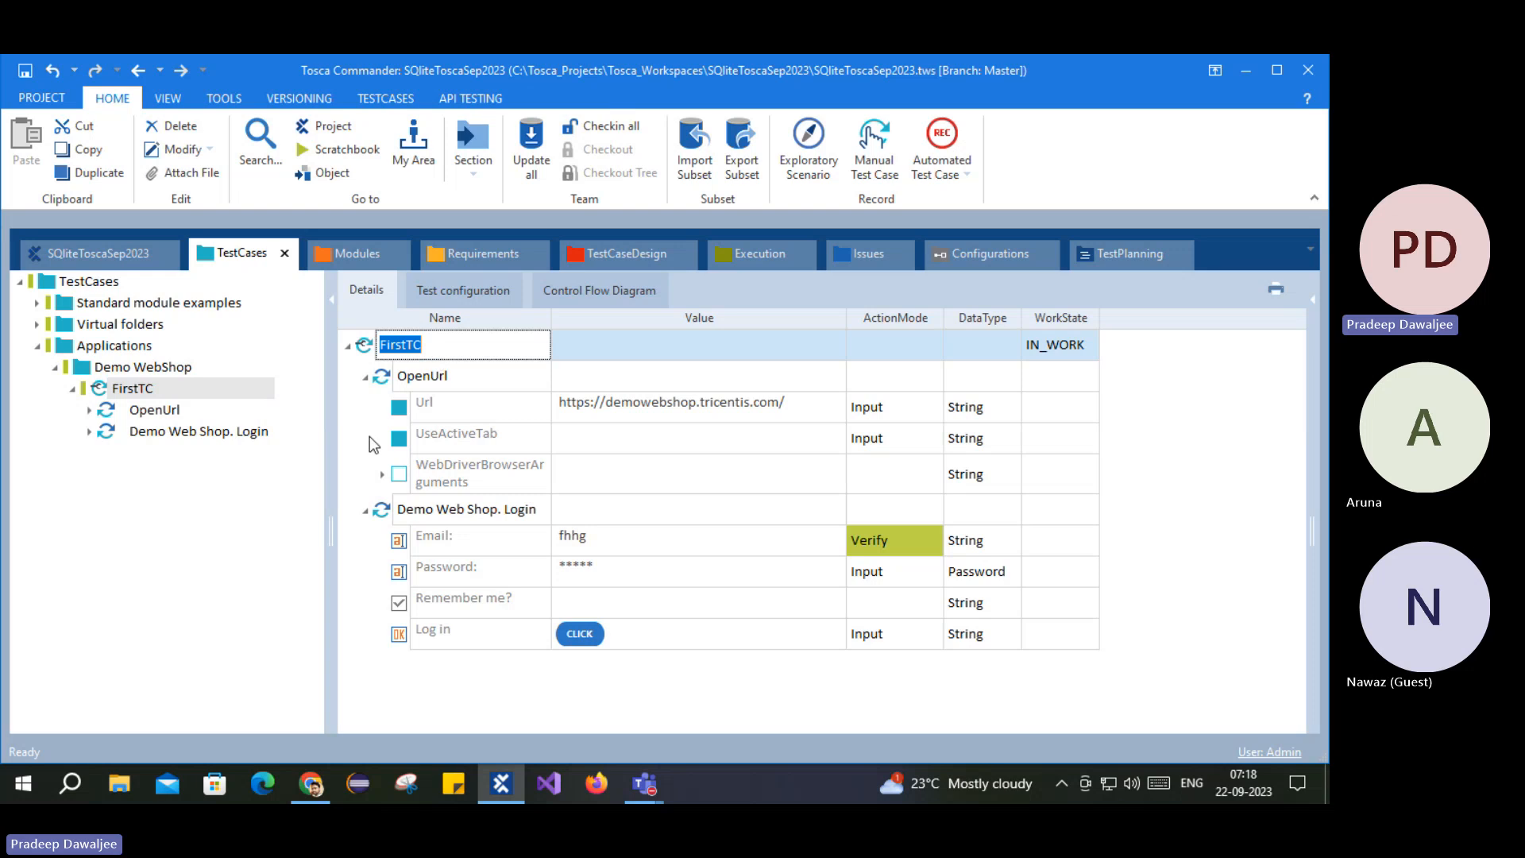
left_click(175, 507)
Step: Copy the FirstTC test case and paste the duplicate into the Demo WebShop folder
left_click(101, 393)
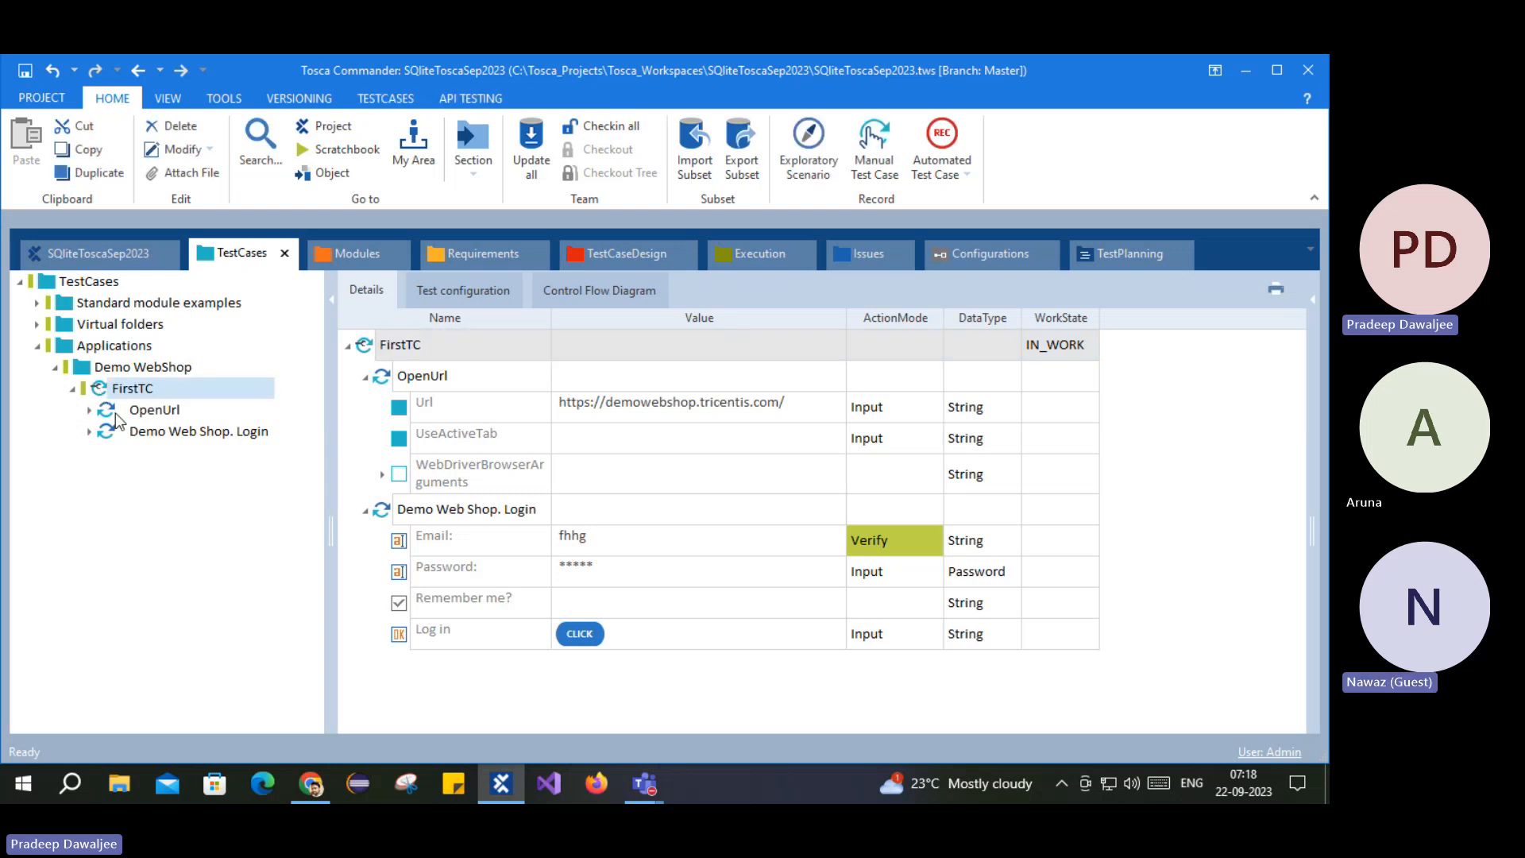
key("ctrl+c")
left_click(131, 367)
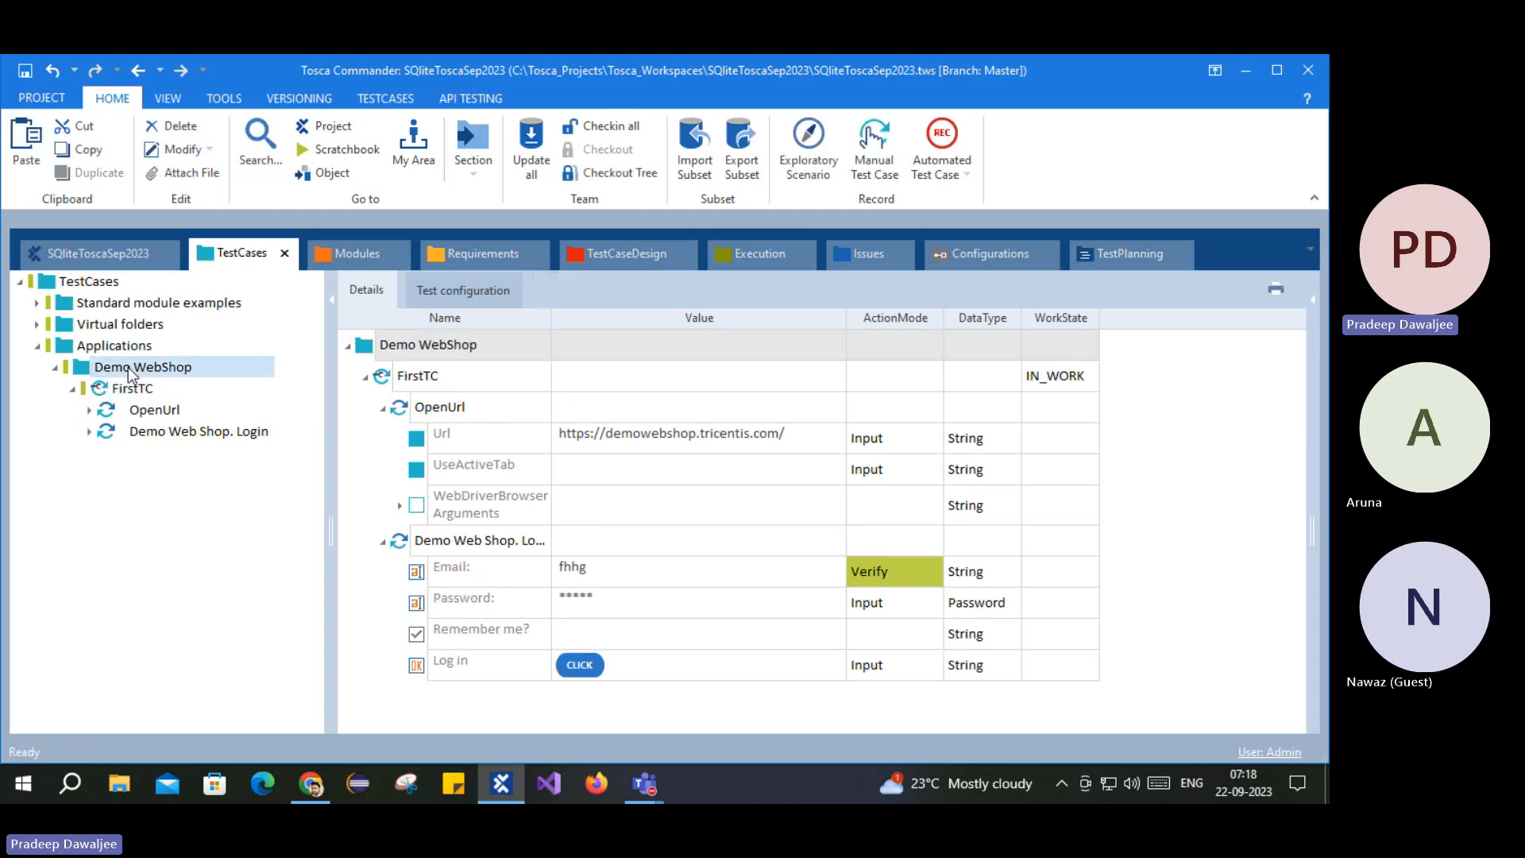
key("ctrl+v")
key("Return")
Step: Rename the pasted copy of FirstTC as 12345_LoginFunctionality
left_click(153, 455)
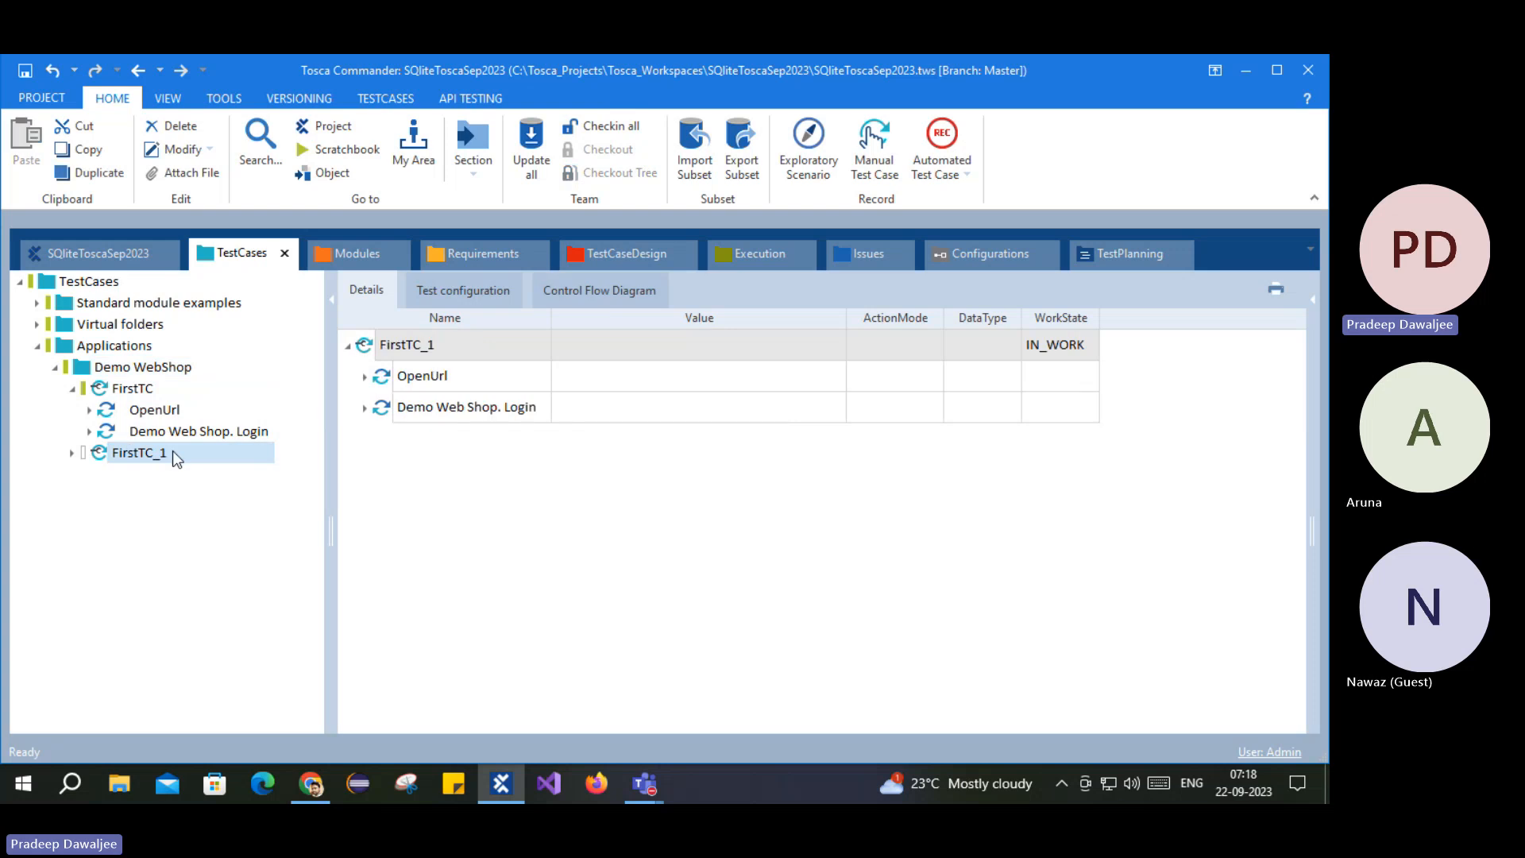
left_click(389, 376)
left_click(460, 344)
left_click(464, 344)
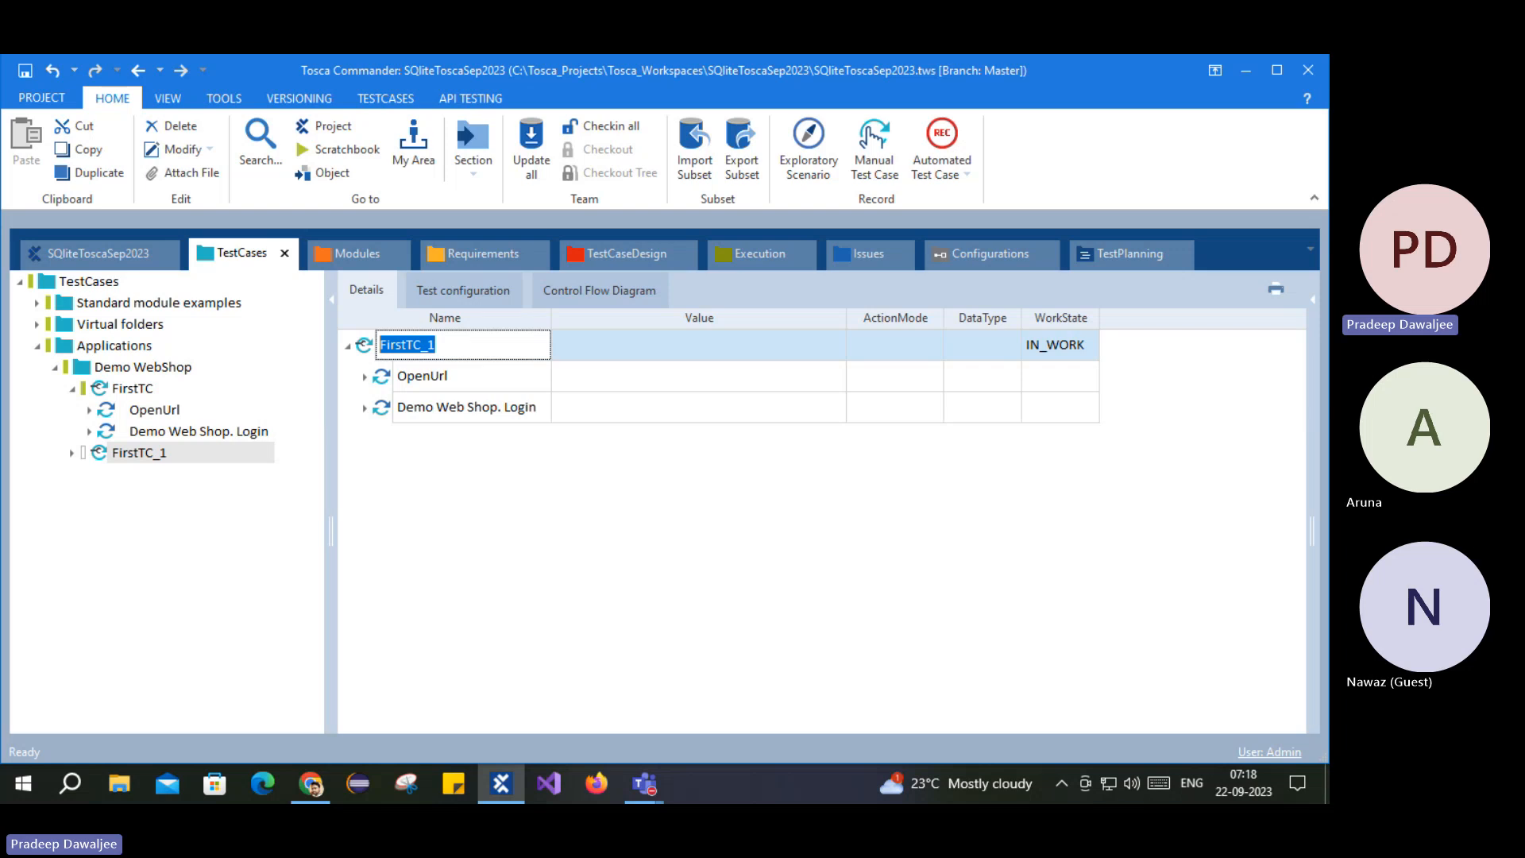
type("1234")
type("5_Login")
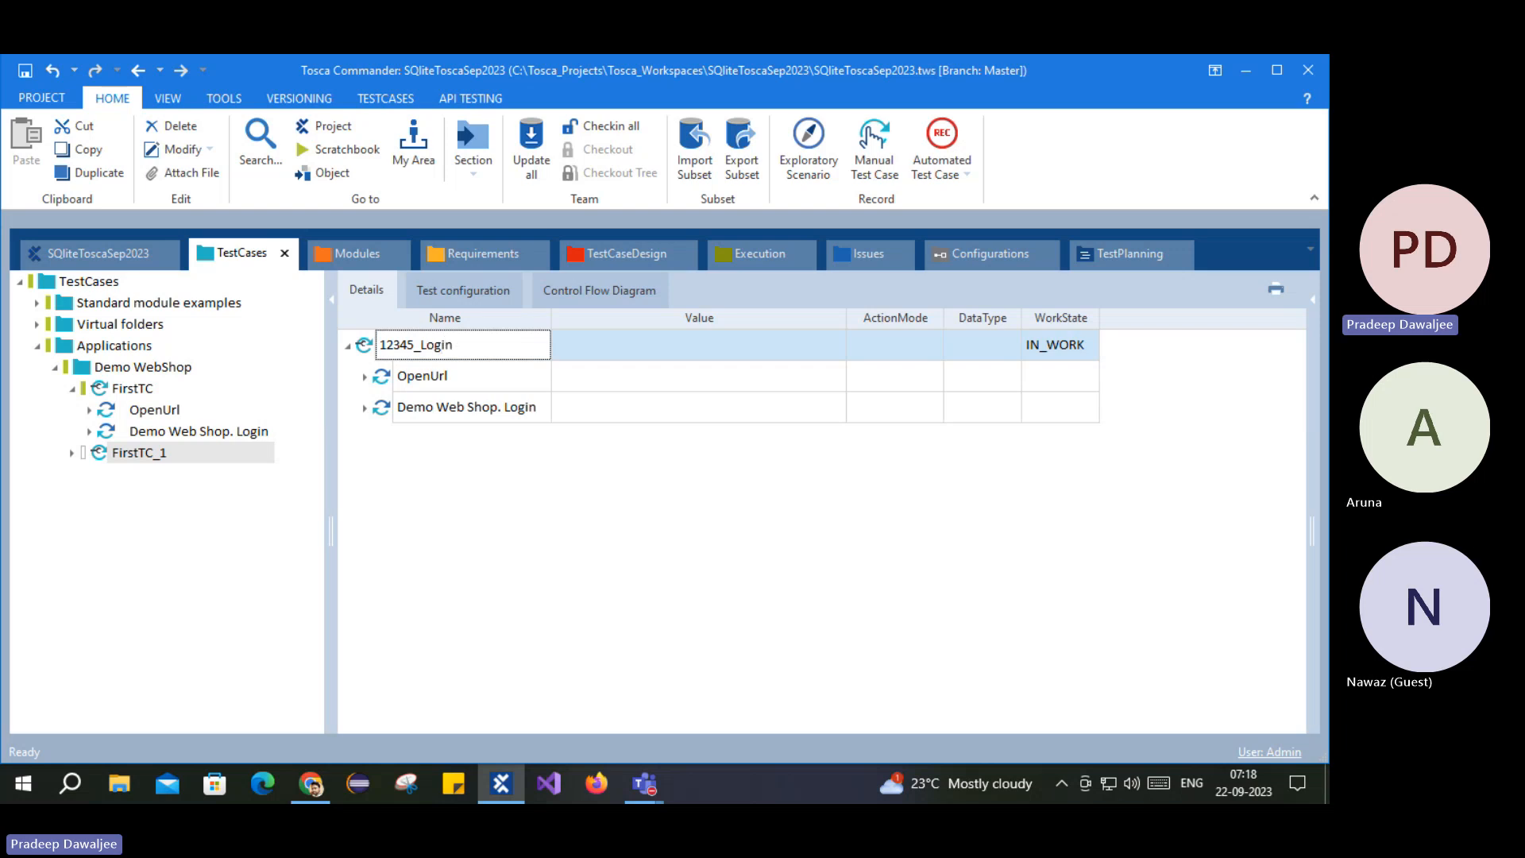
type("Functionality")
key("Return")
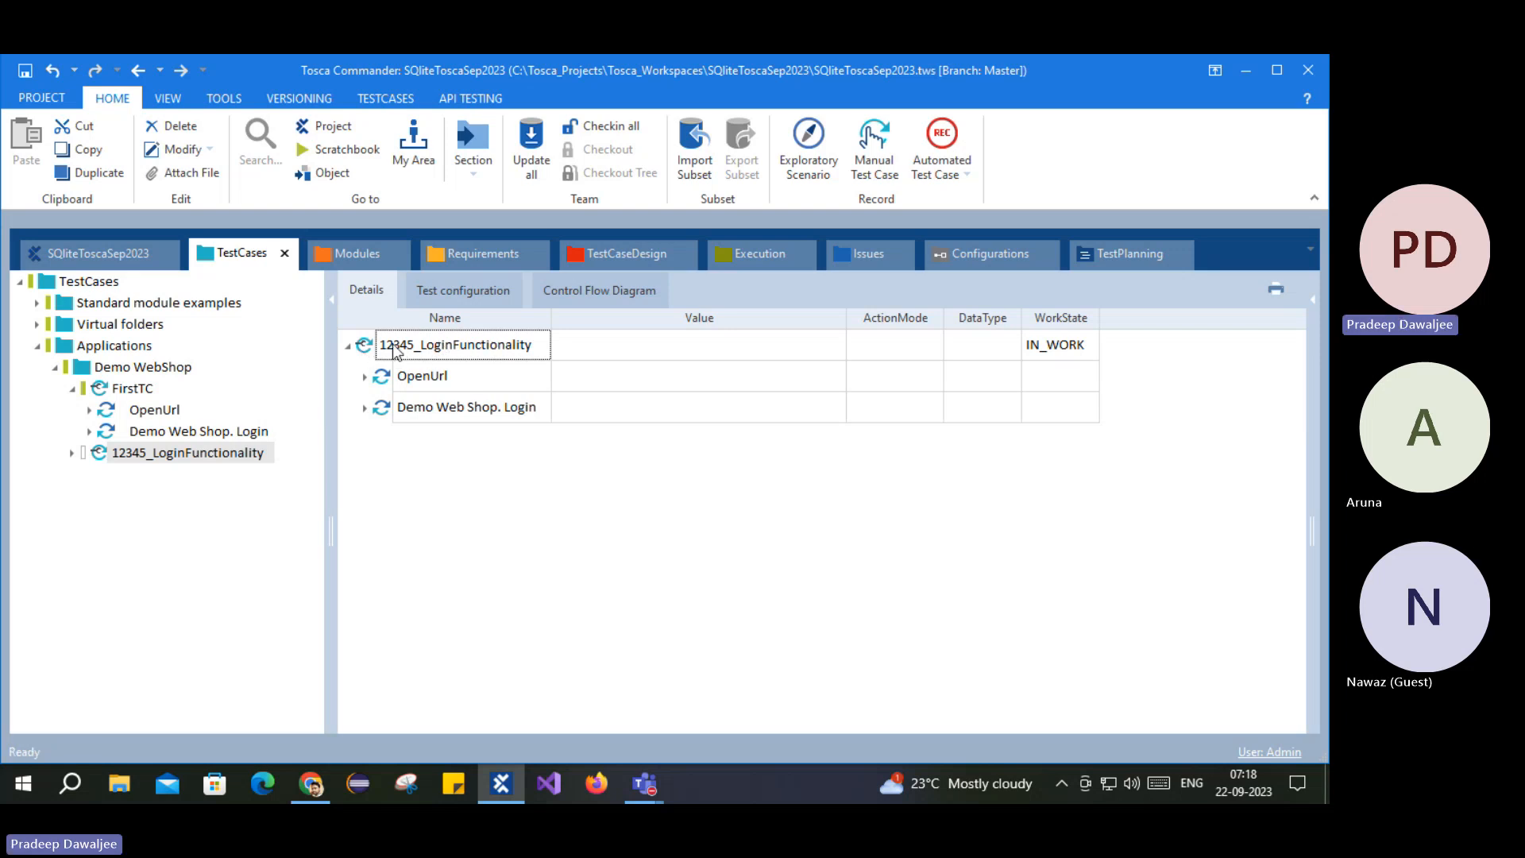
Step: Review the names of the test cases and modules, and view FirstTC's test steps again
left_click(109, 458)
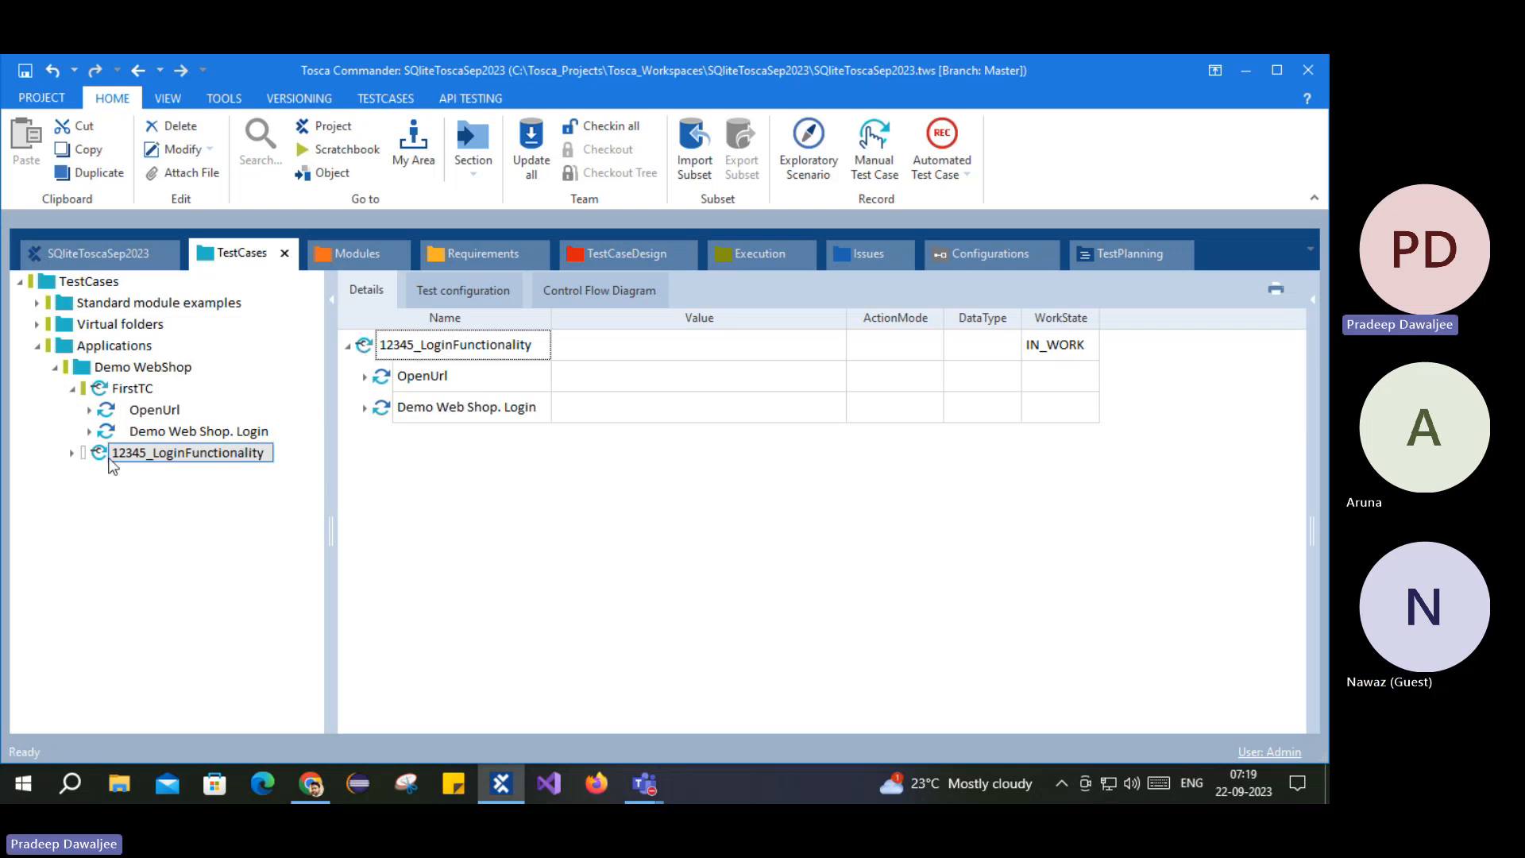
left_click(394, 348)
left_click(135, 391)
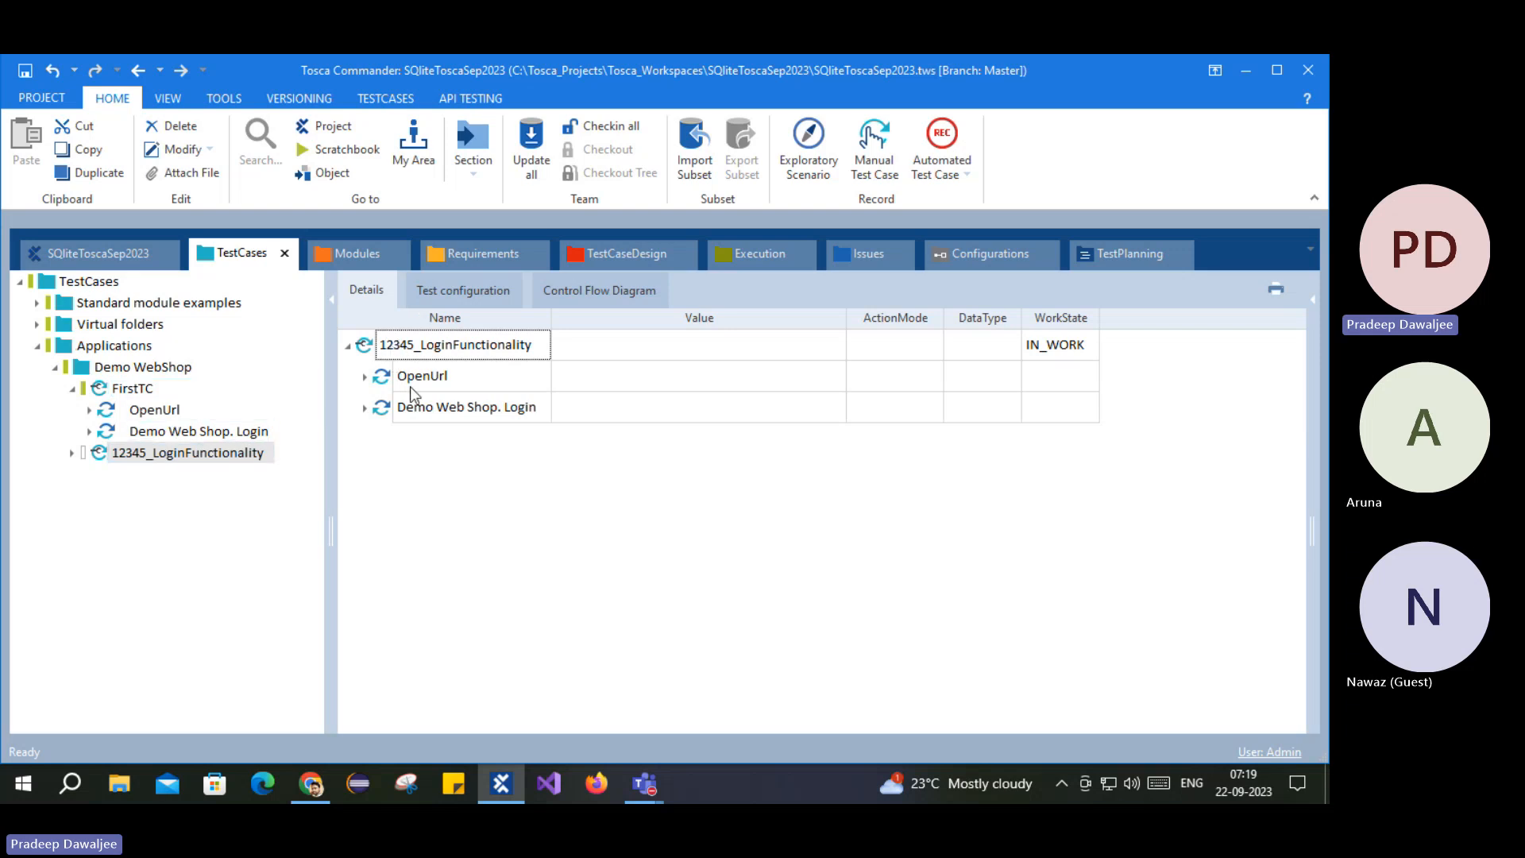
left_click(116, 347)
left_click(96, 320)
left_click(359, 254)
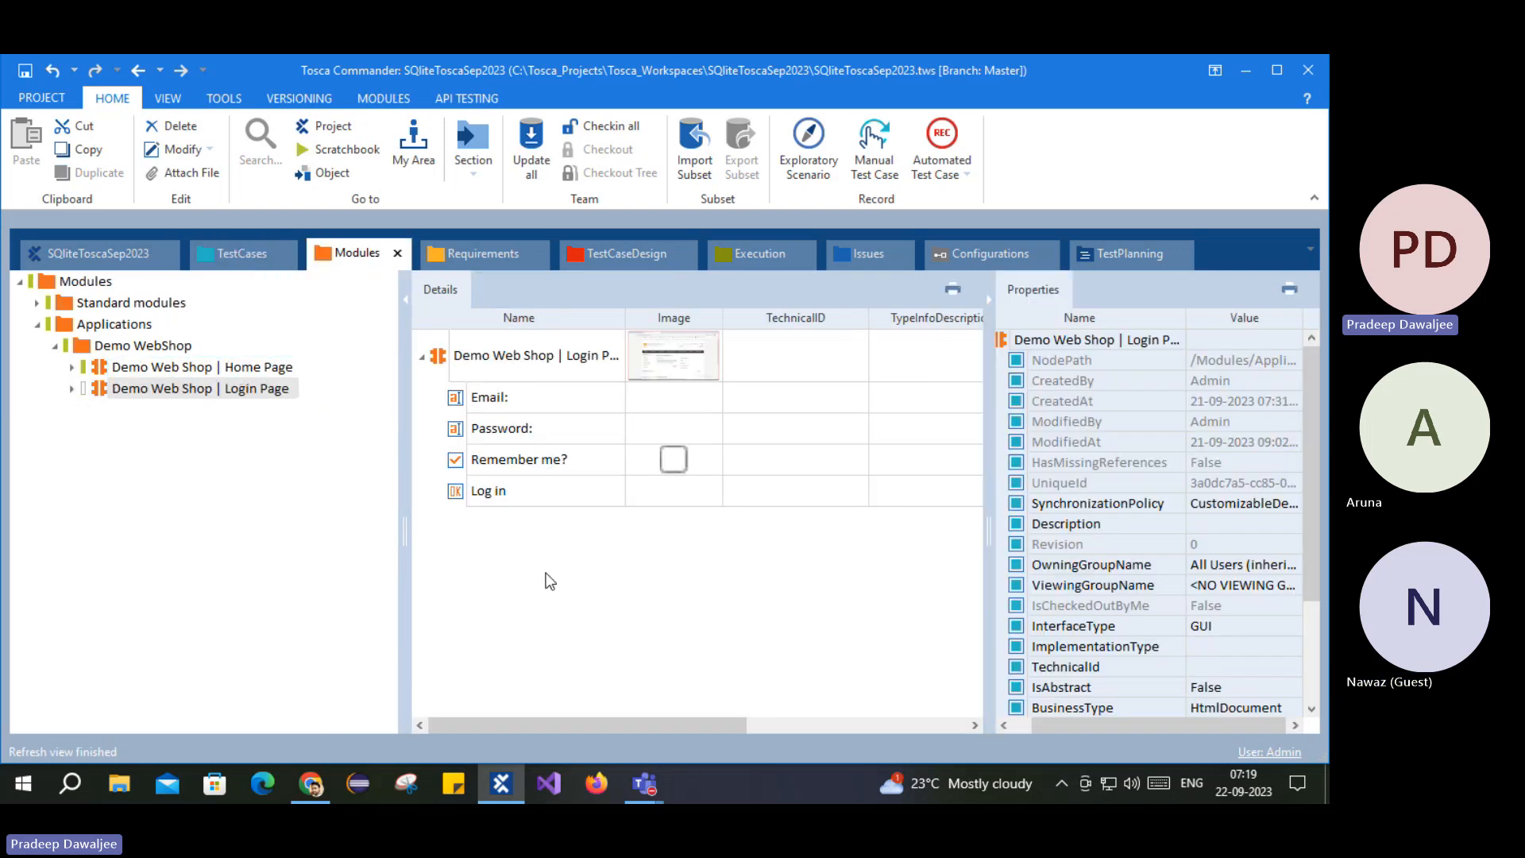
left_click(243, 254)
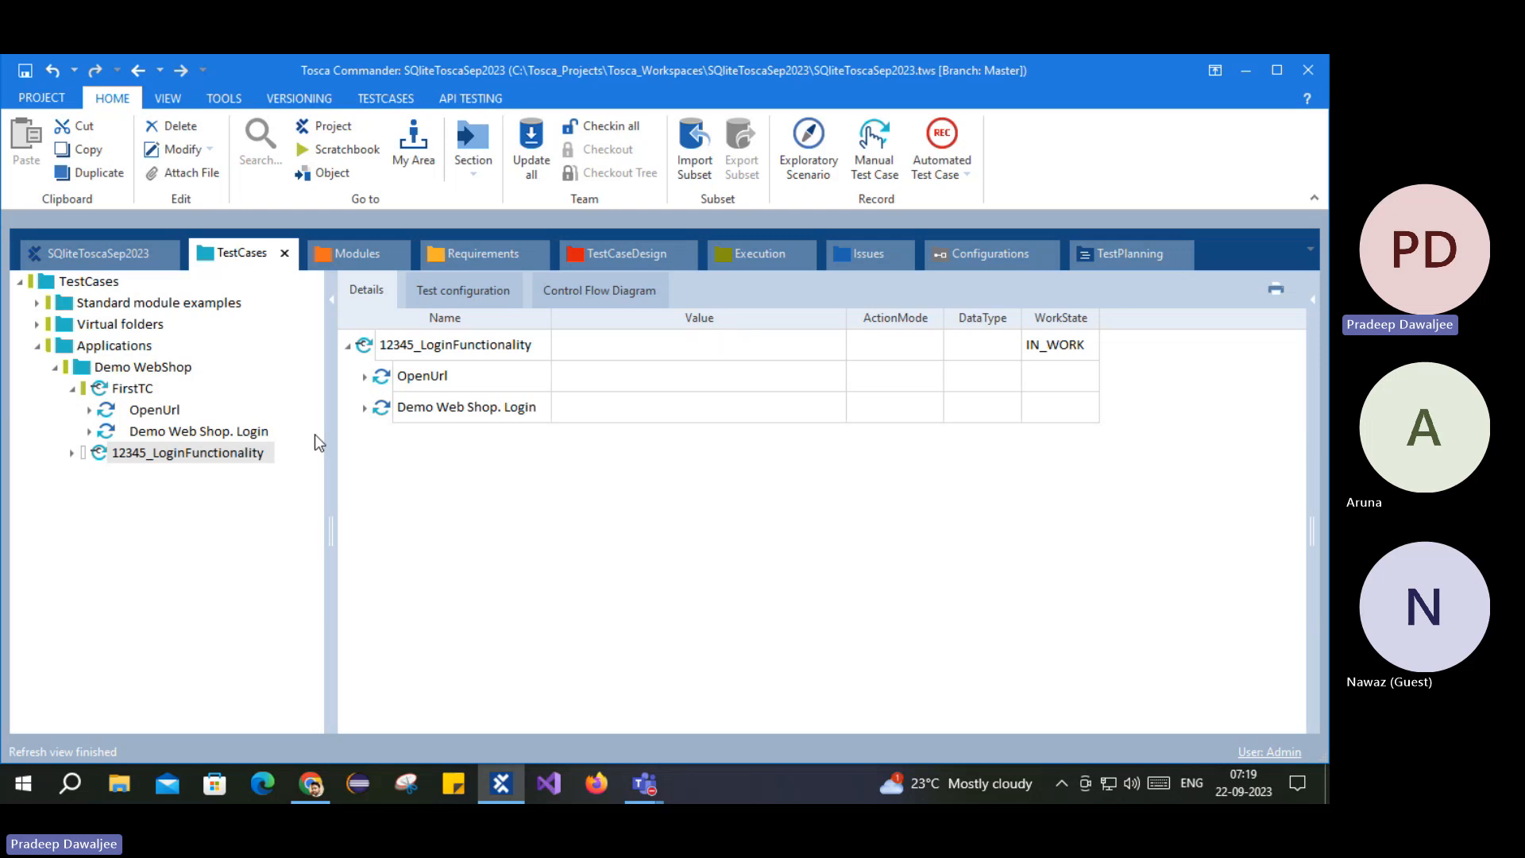
left_click(132, 388)
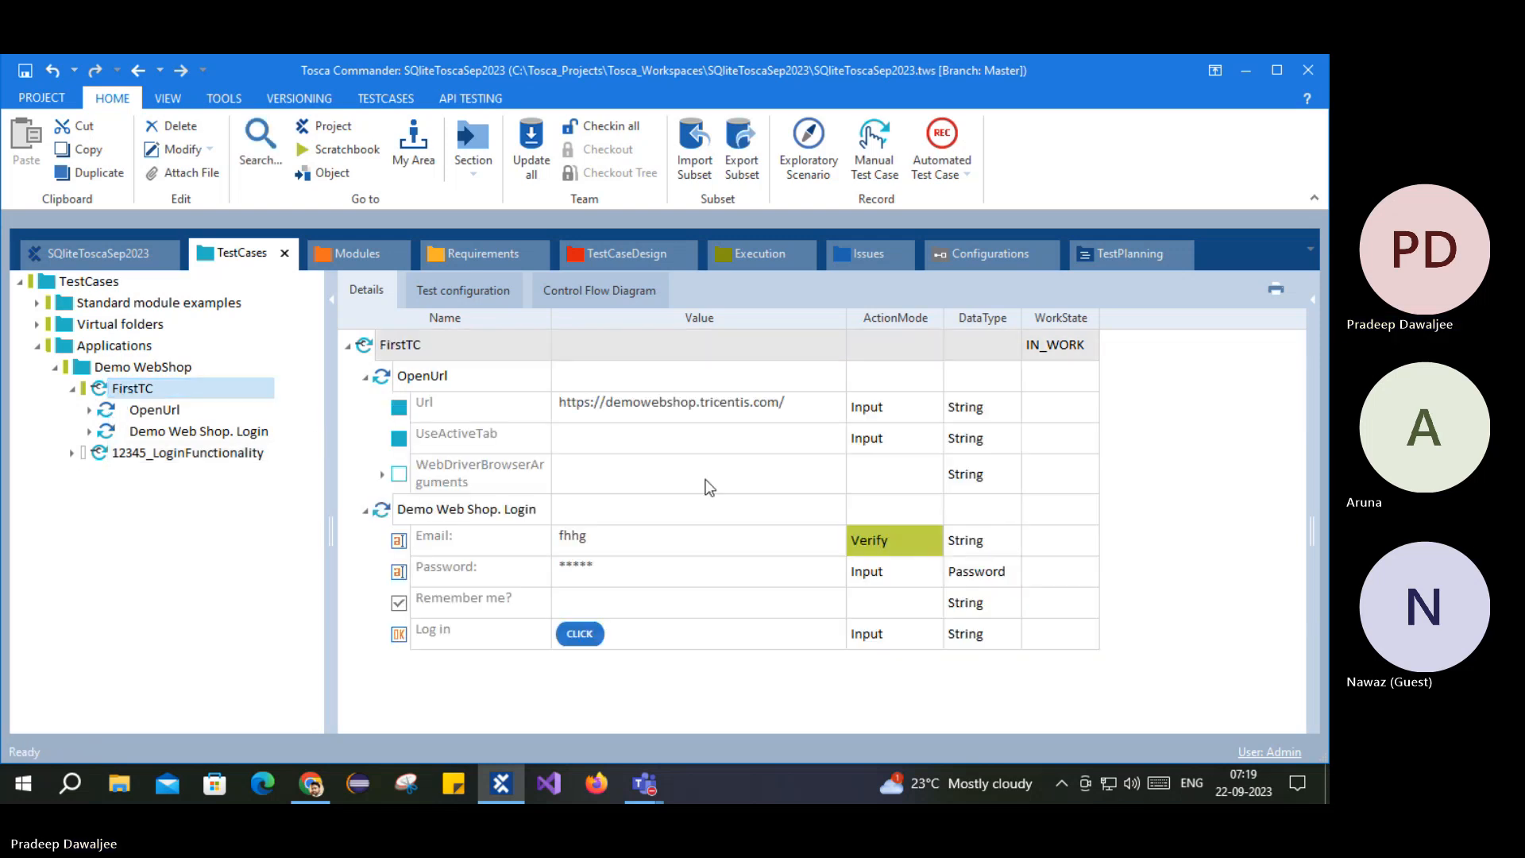
left_click(169, 410)
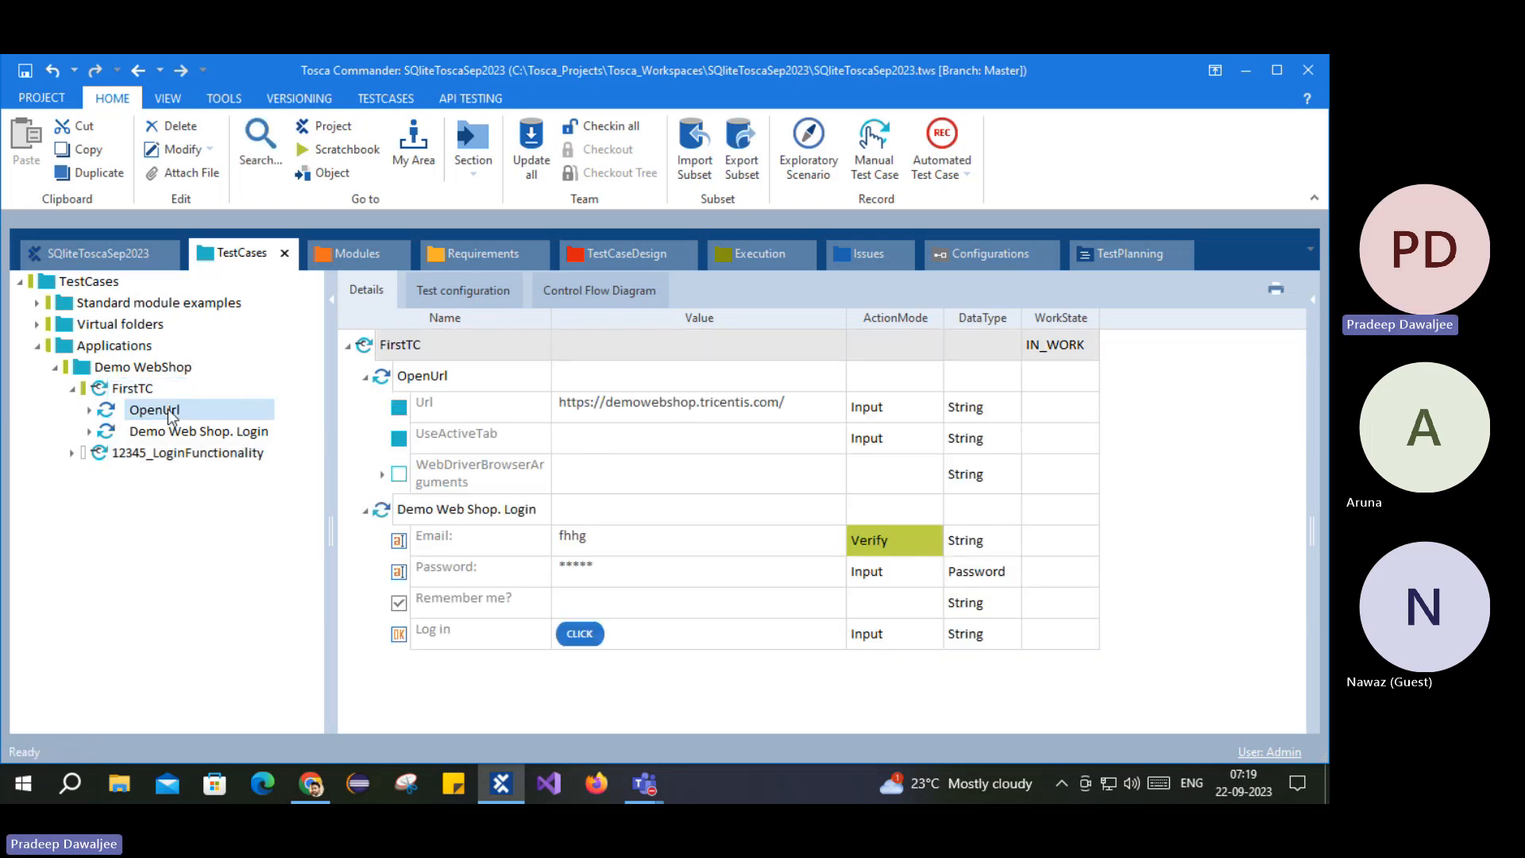
Step: Review FirstTC's test steps and rename its OpenUrl step as Open Application
left_click(143, 437)
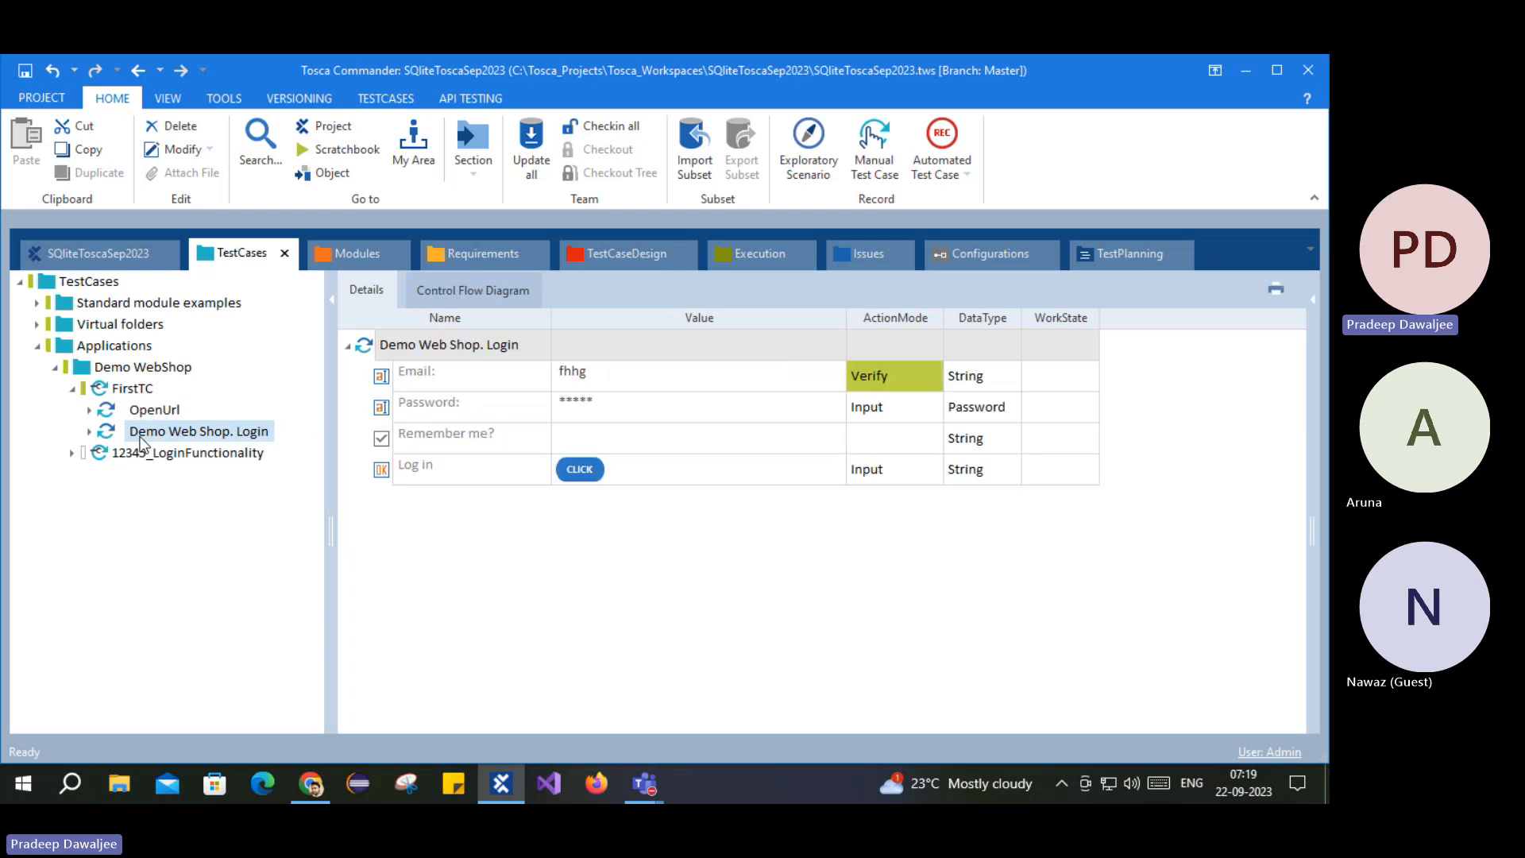
left_click(149, 411)
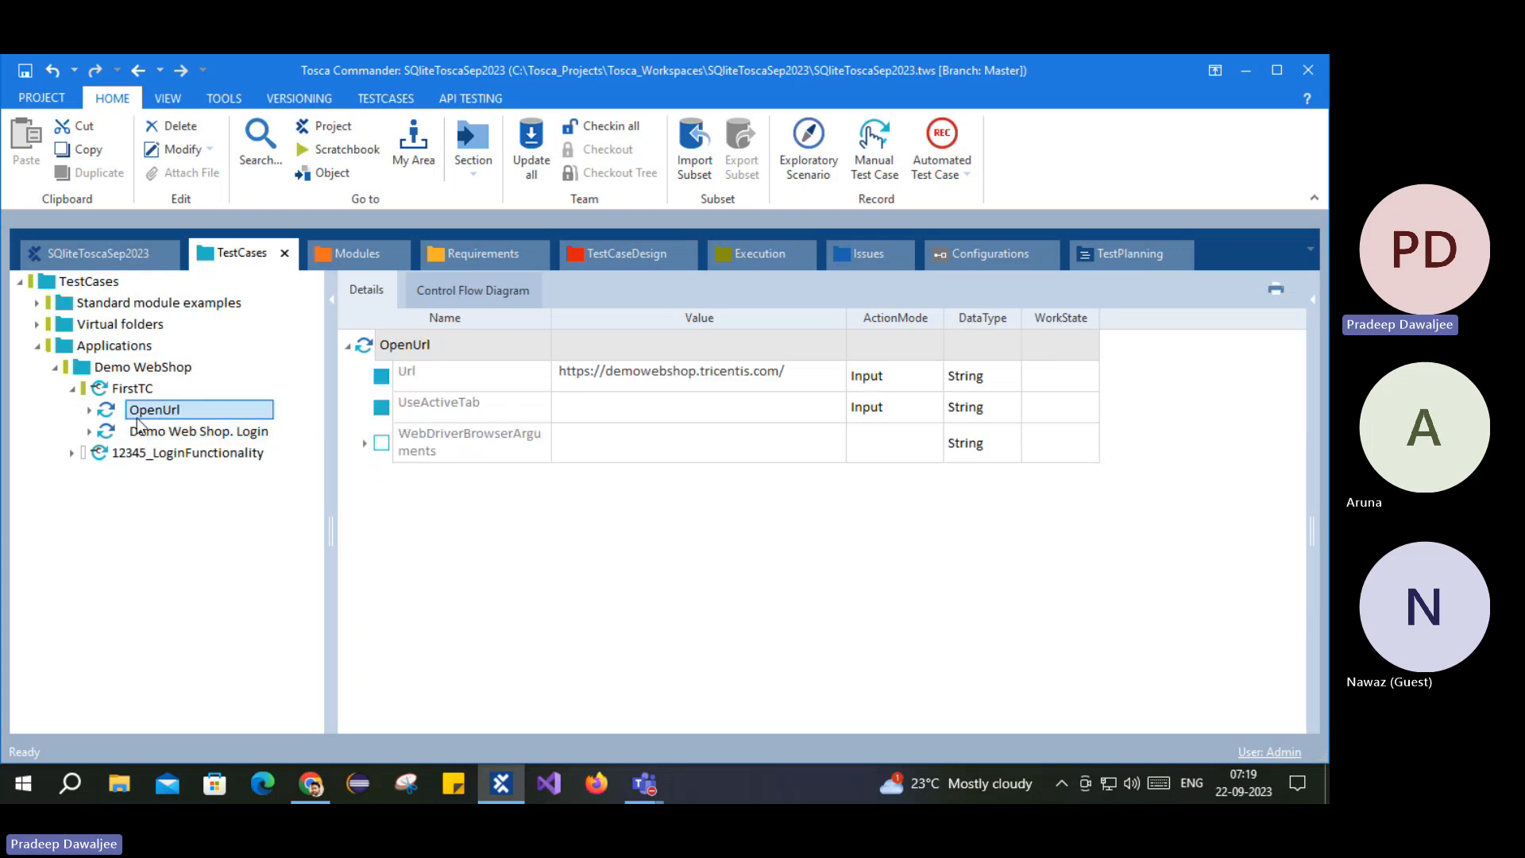
left_click(141, 429)
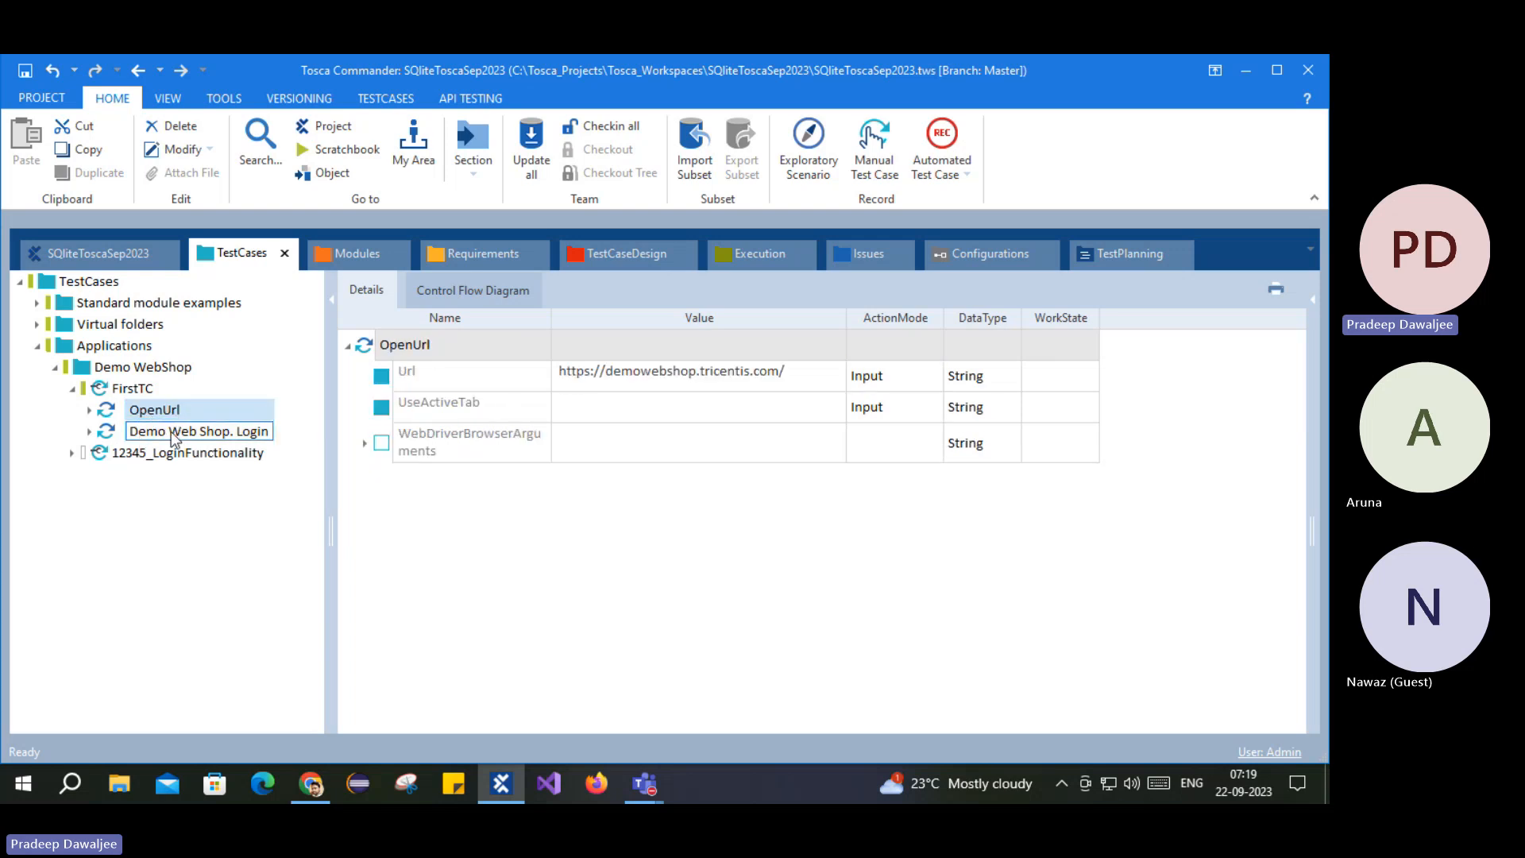
left_click(123, 391)
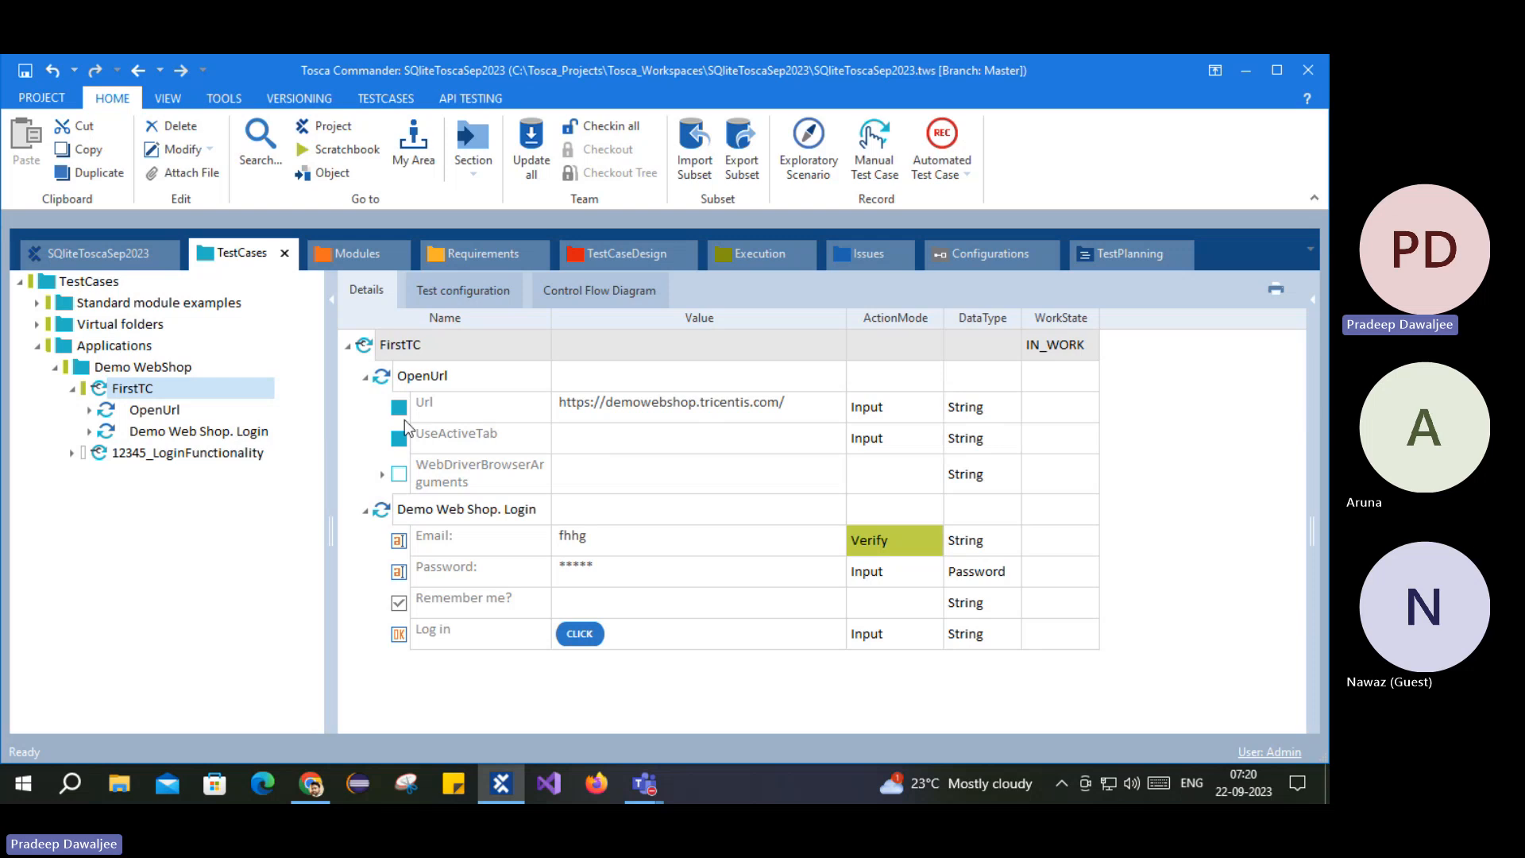
left_click(163, 411)
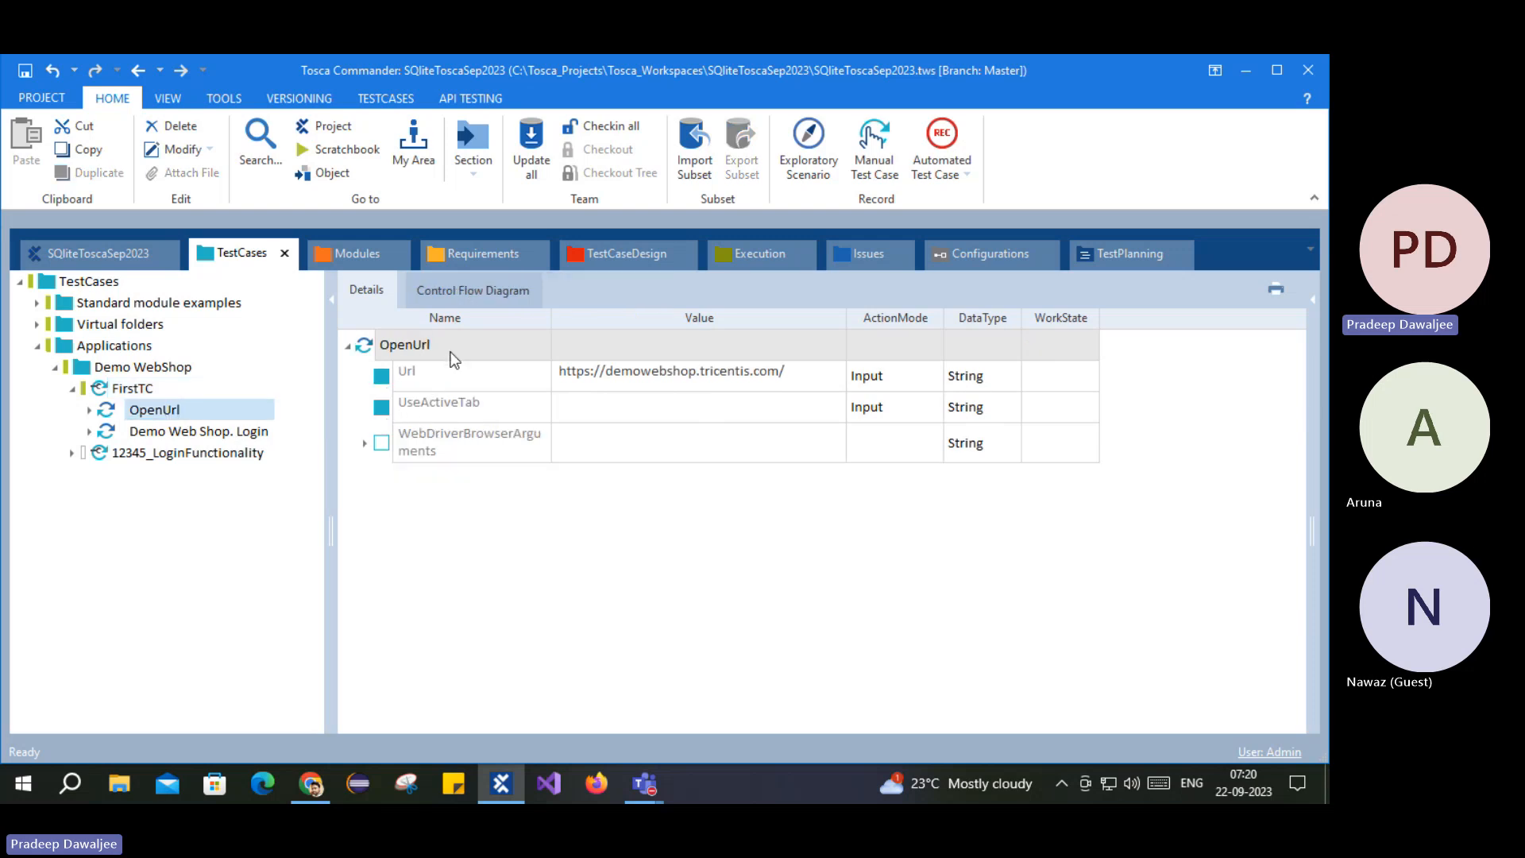
left_click(549, 346)
double_click(504, 348)
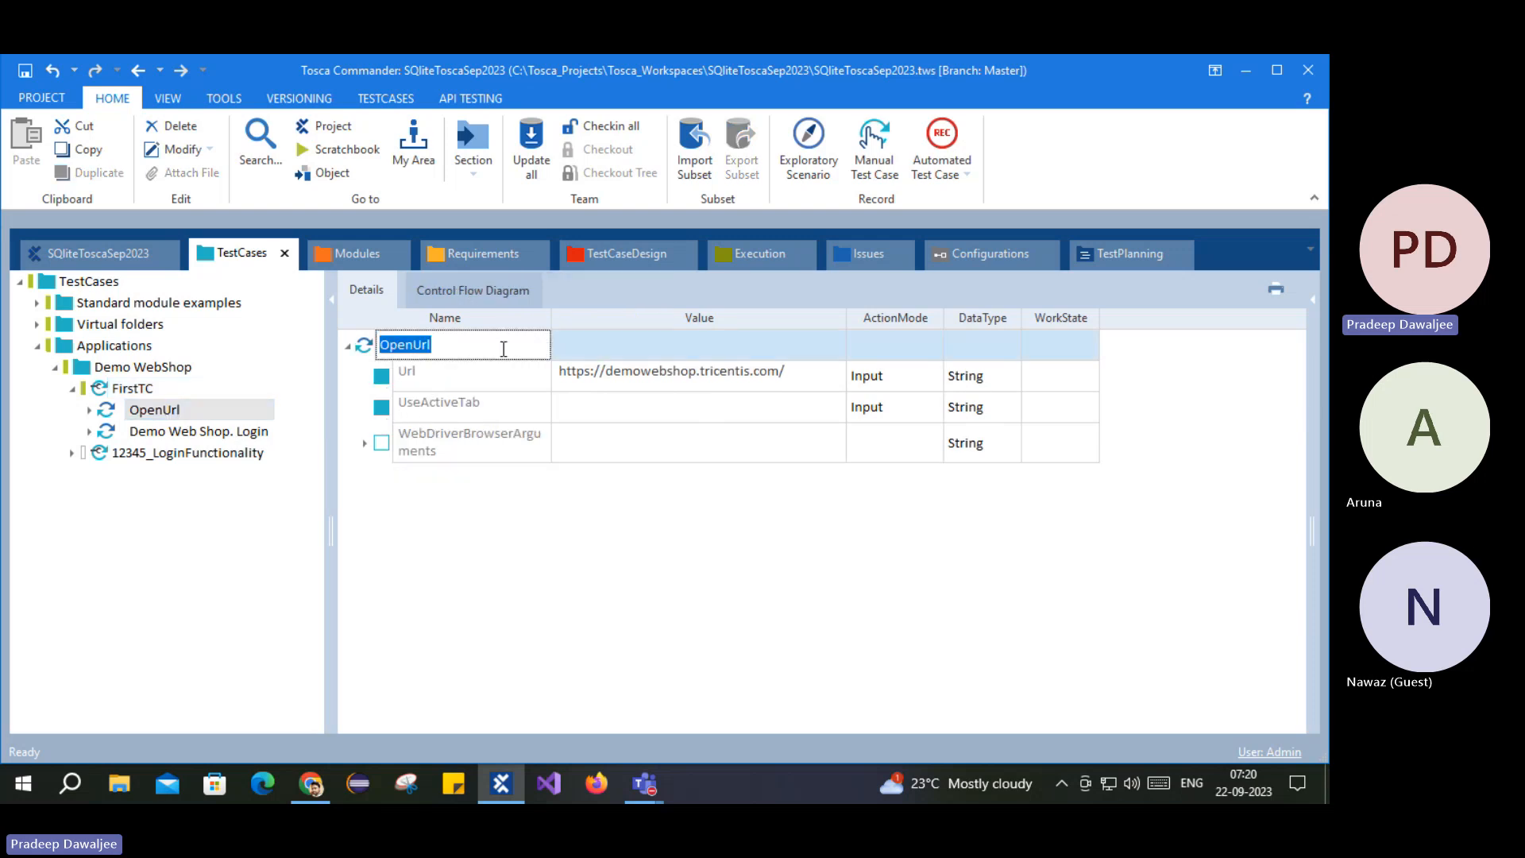
type("Open Appli")
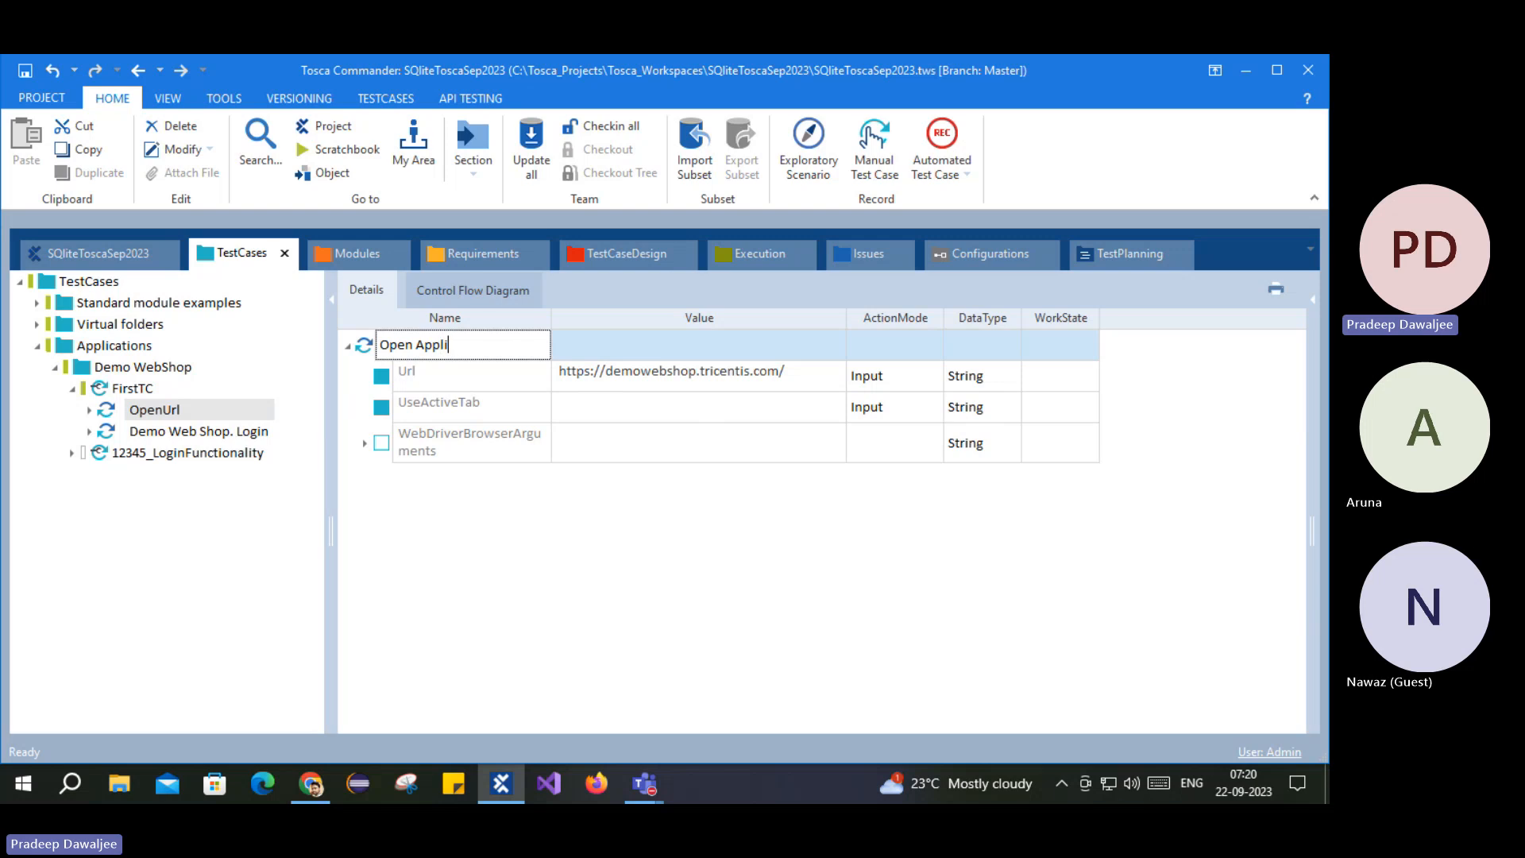
type("cation")
key("Return")
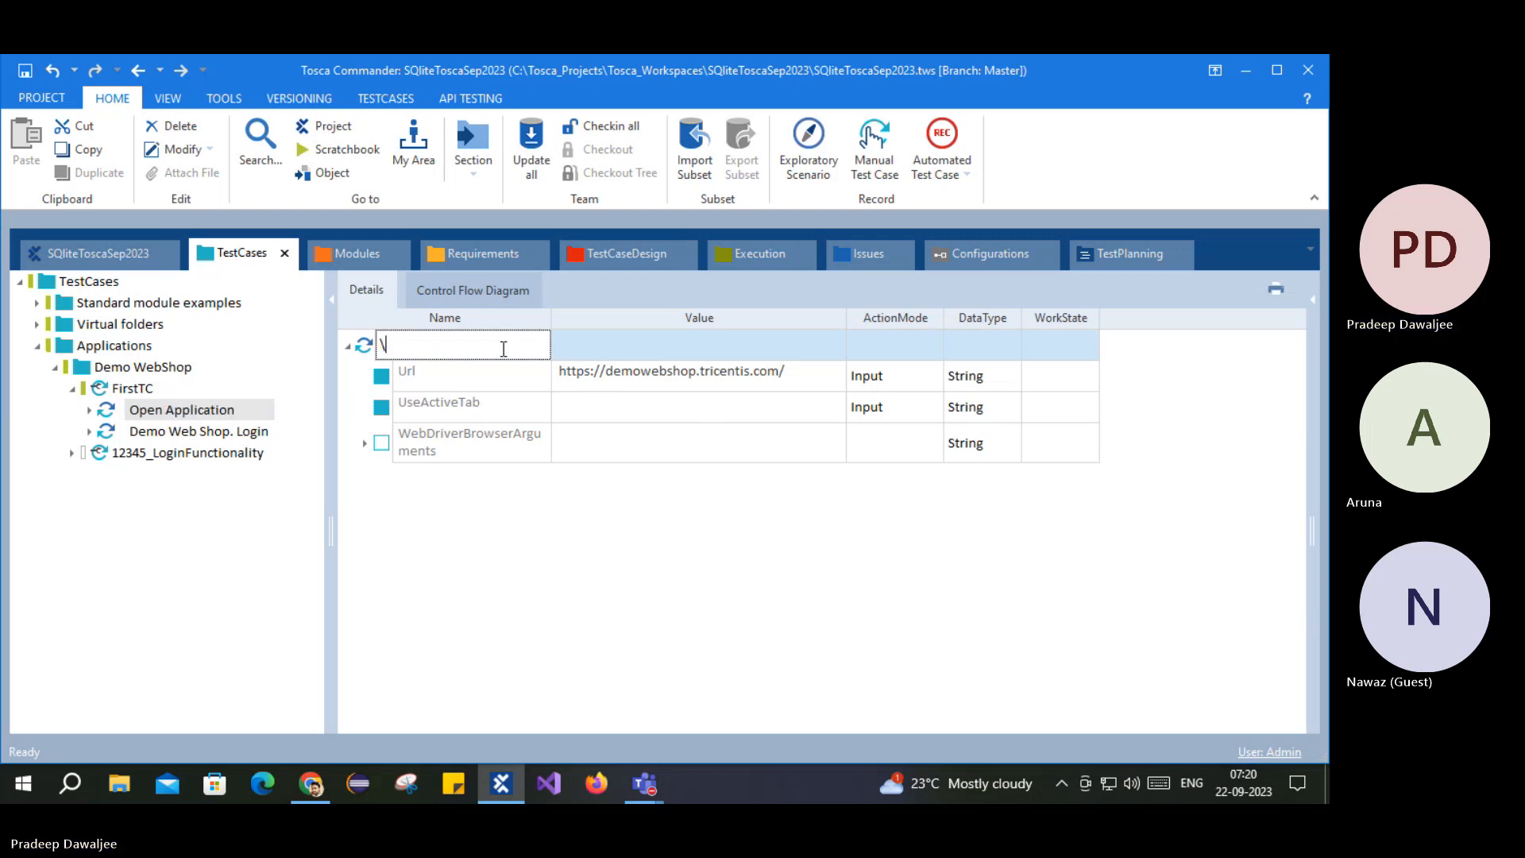
left_click(520, 522)
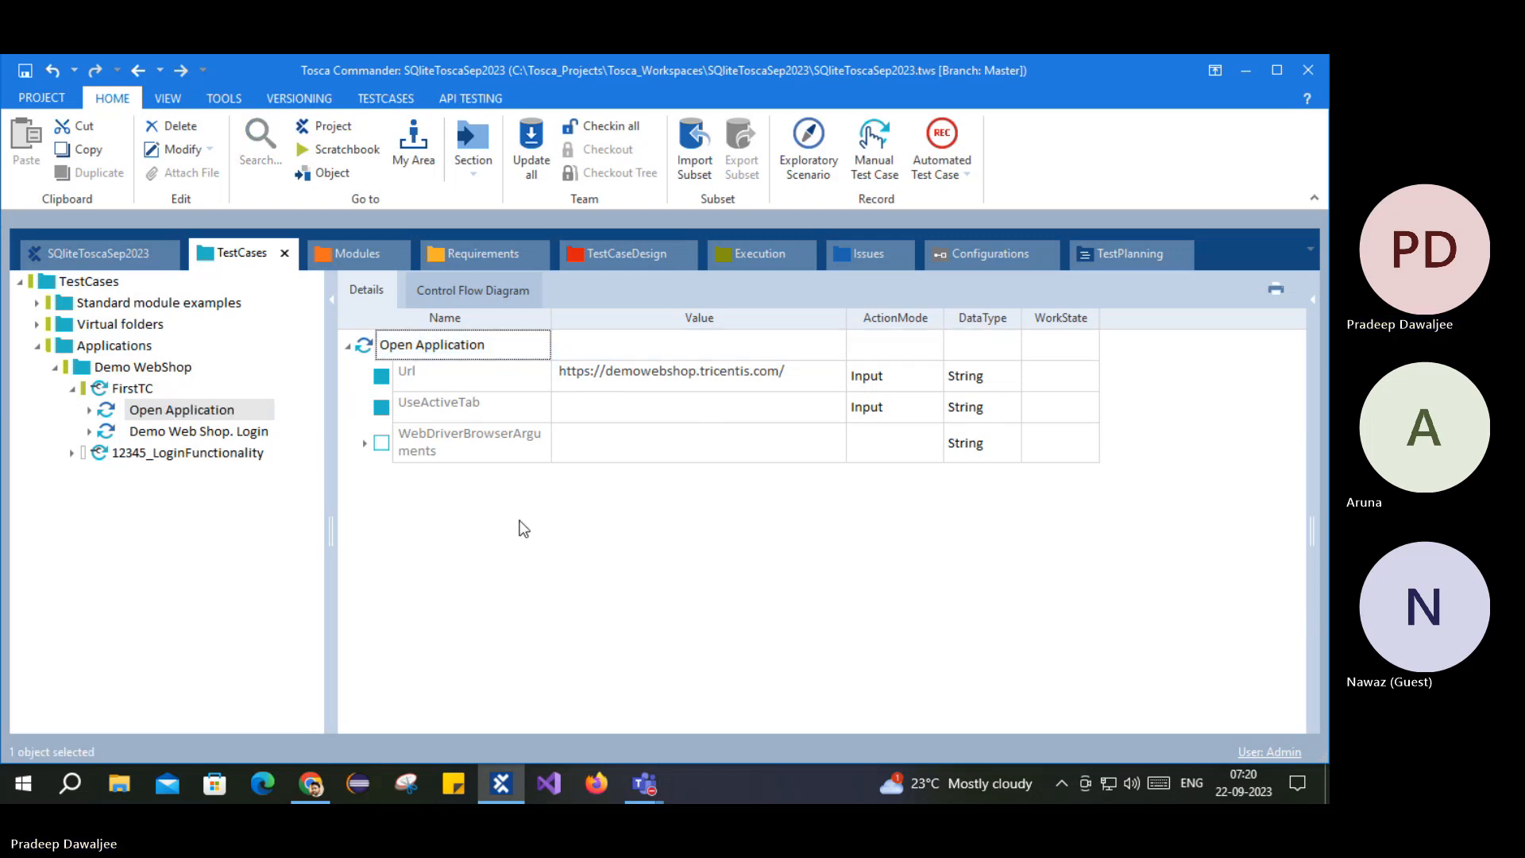
Step: Delete the Demo Web Shop. Login test step from the FirstTC test case
left_click(134, 390)
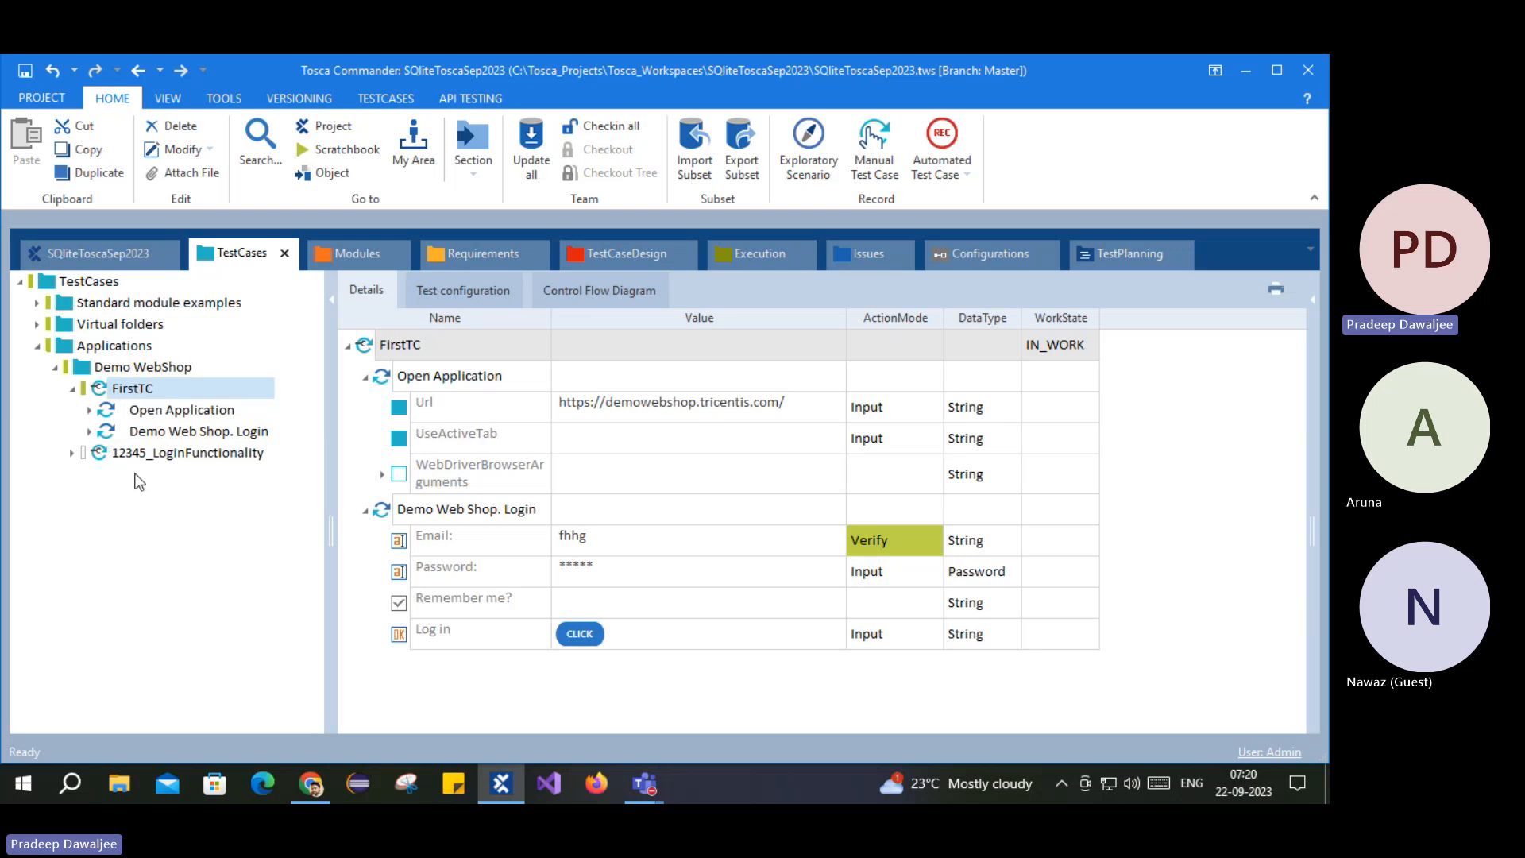
left_click(179, 410)
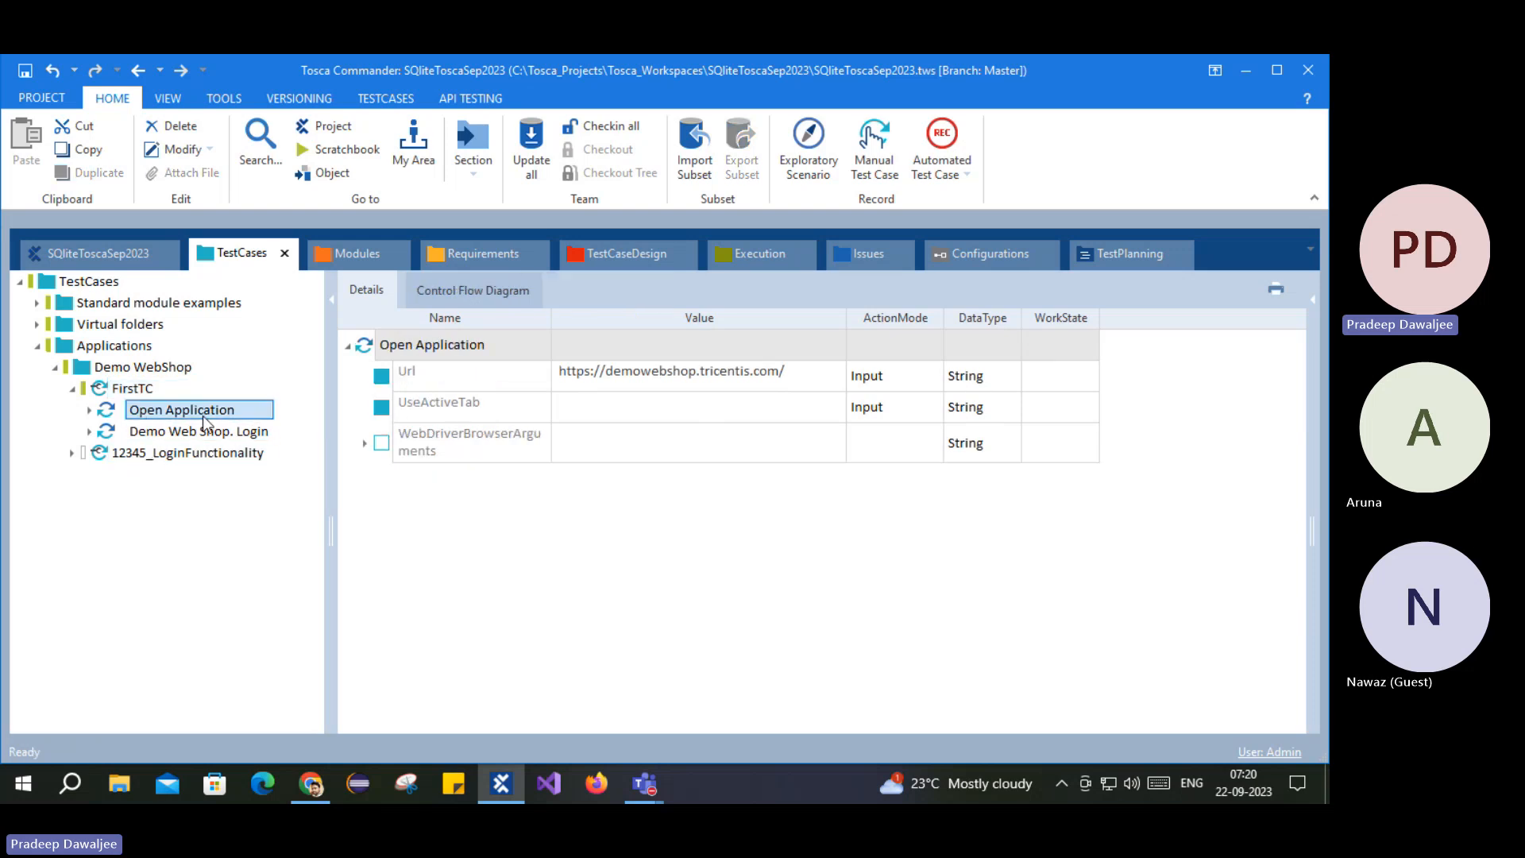
left_click(170, 434)
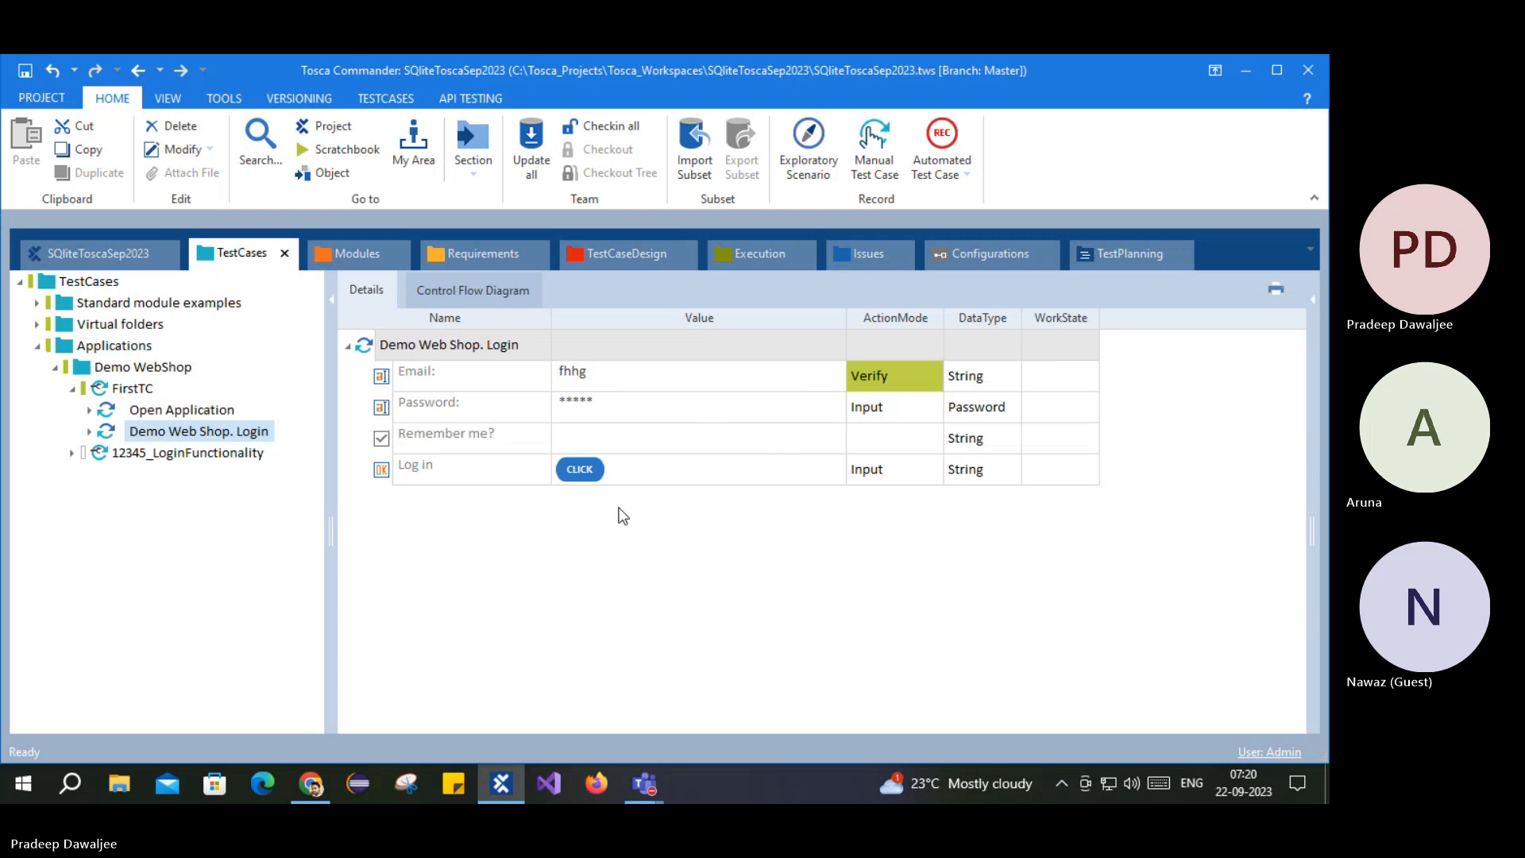
right_click(182, 430)
left_click(190, 436)
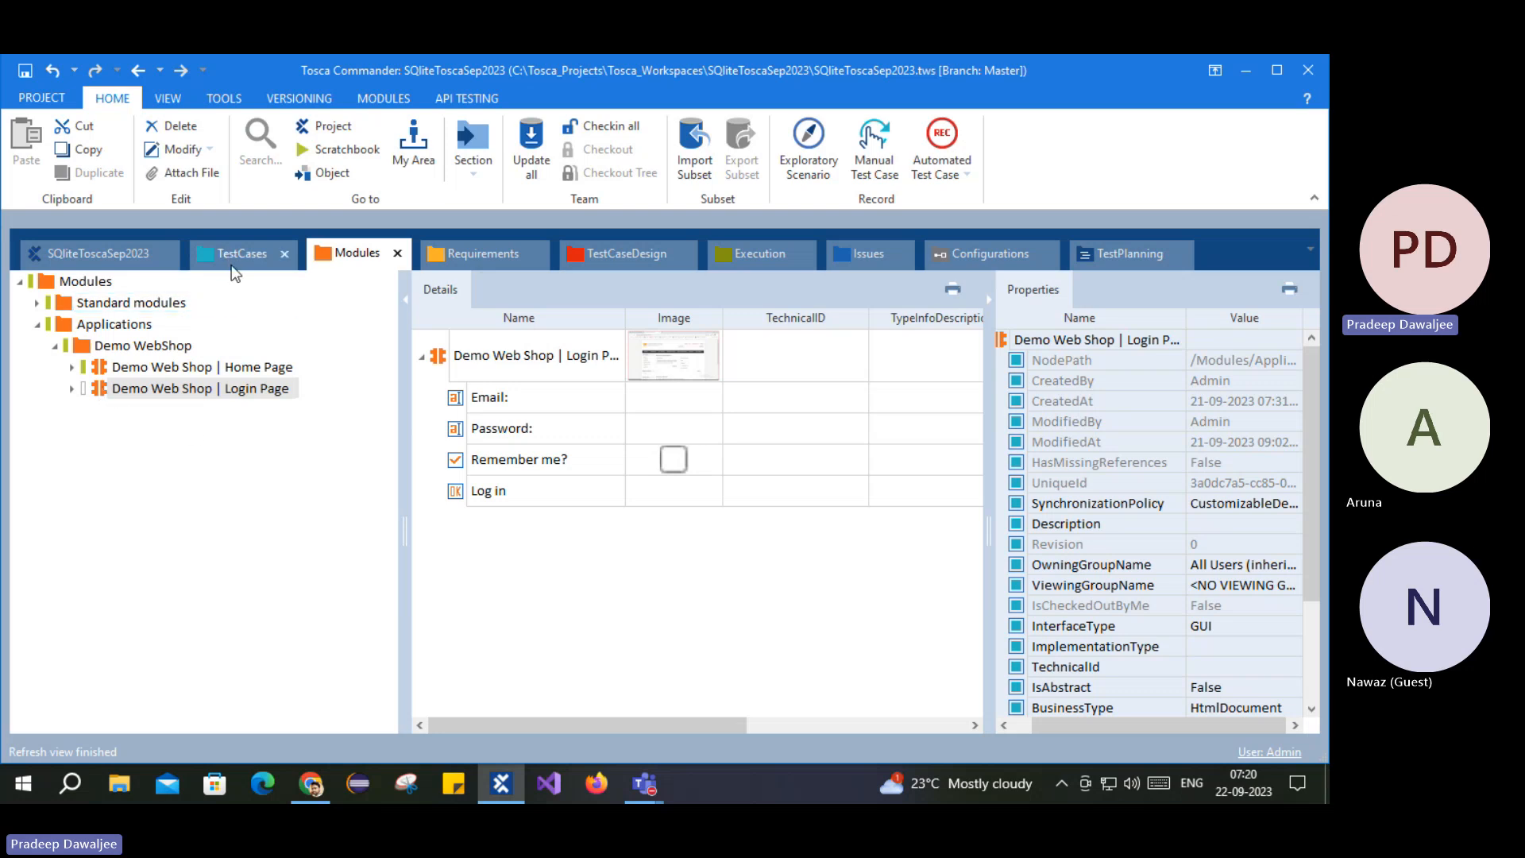
Step: Use Search and Add TestStep on FirstTC, searching for home and login, and add the Demo Web Shop | Login Page module
left_click(231, 266)
left_click(119, 390)
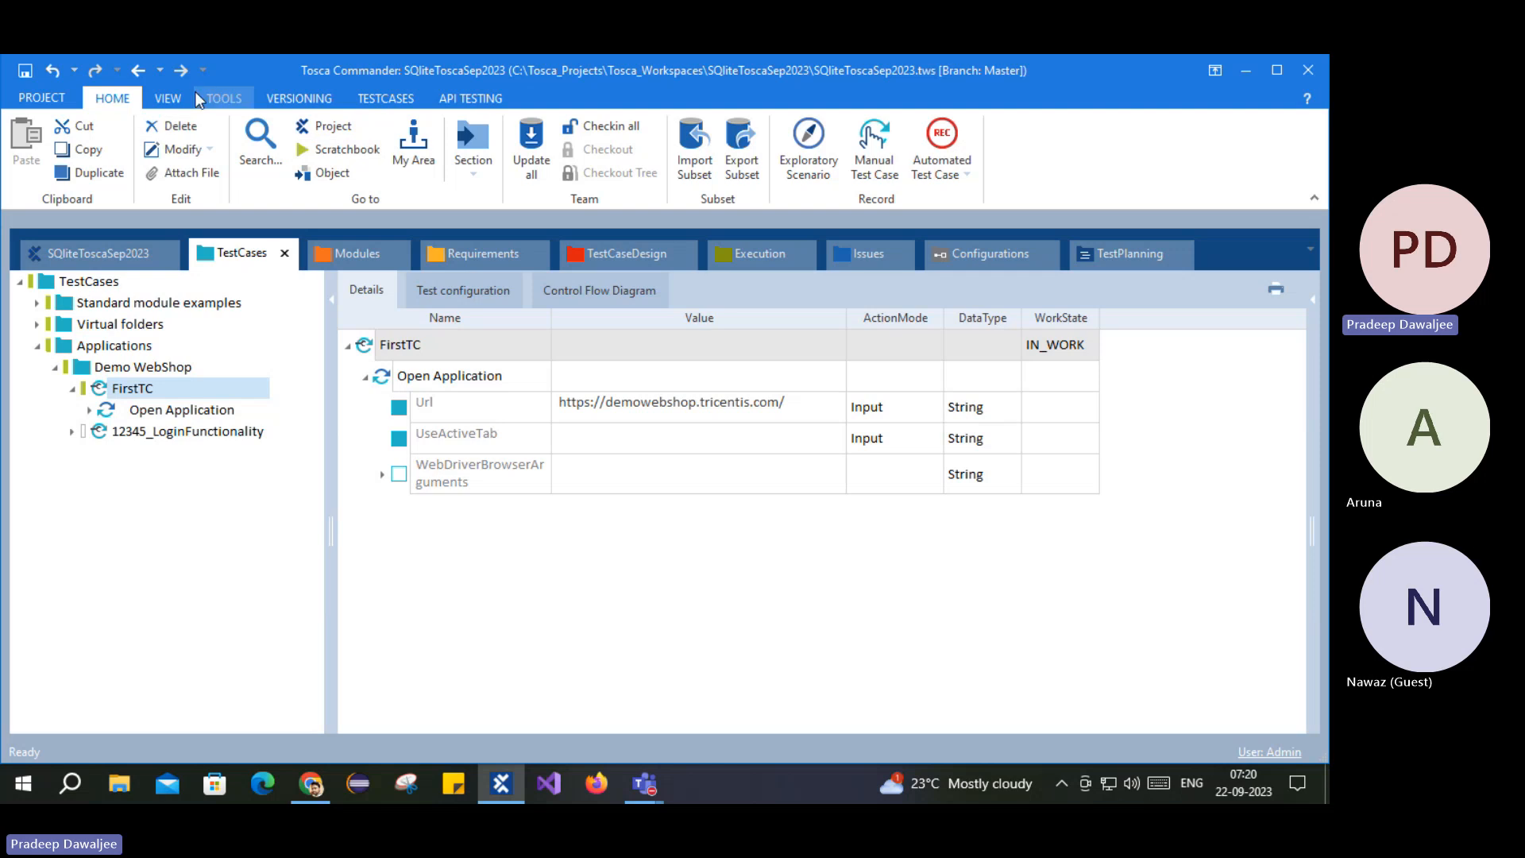
left_click(386, 98)
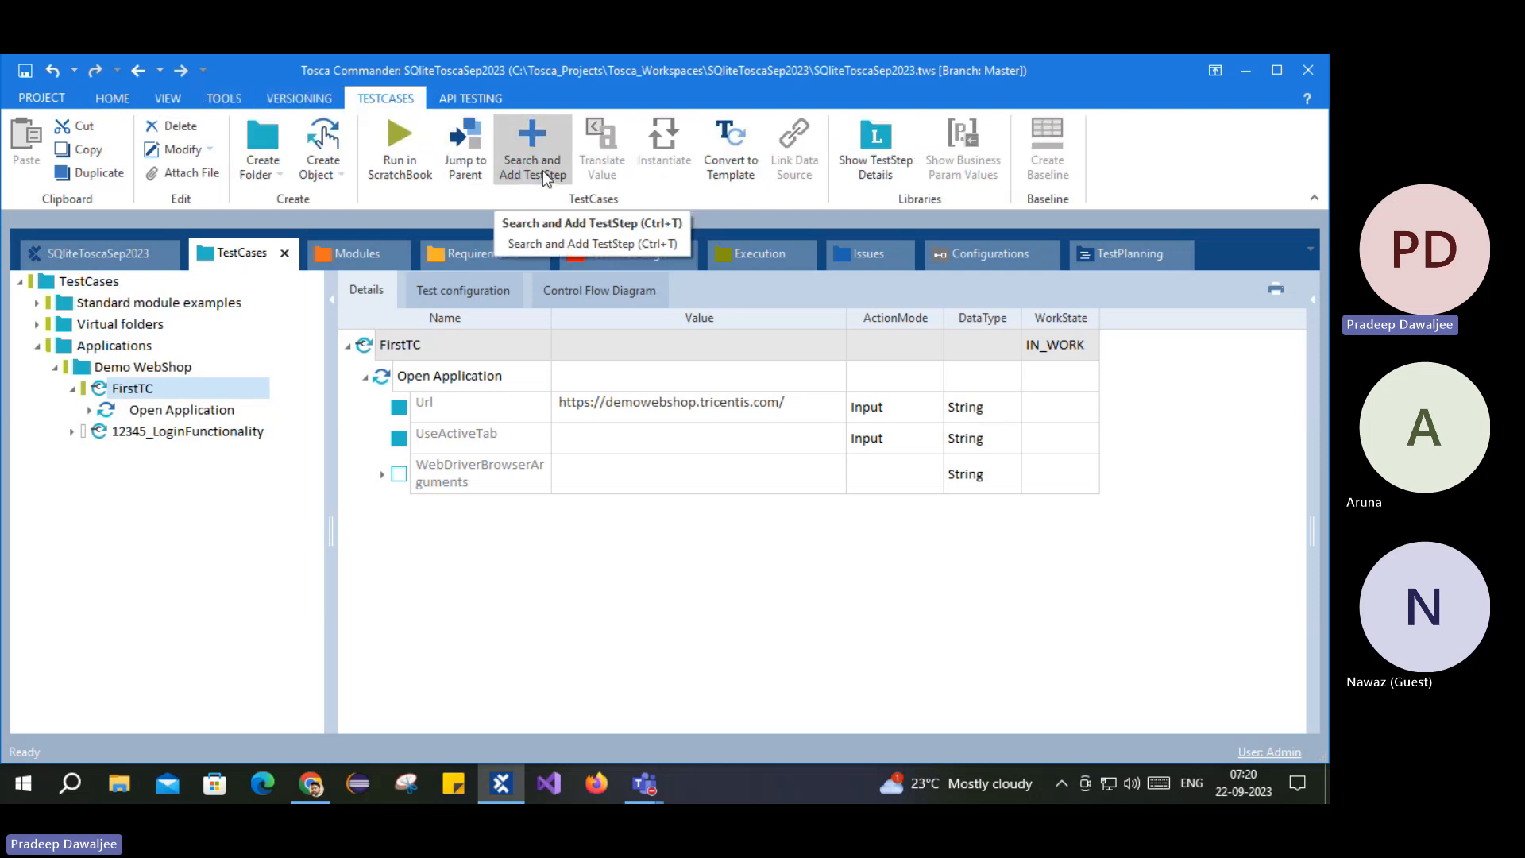
left_click(526, 158)
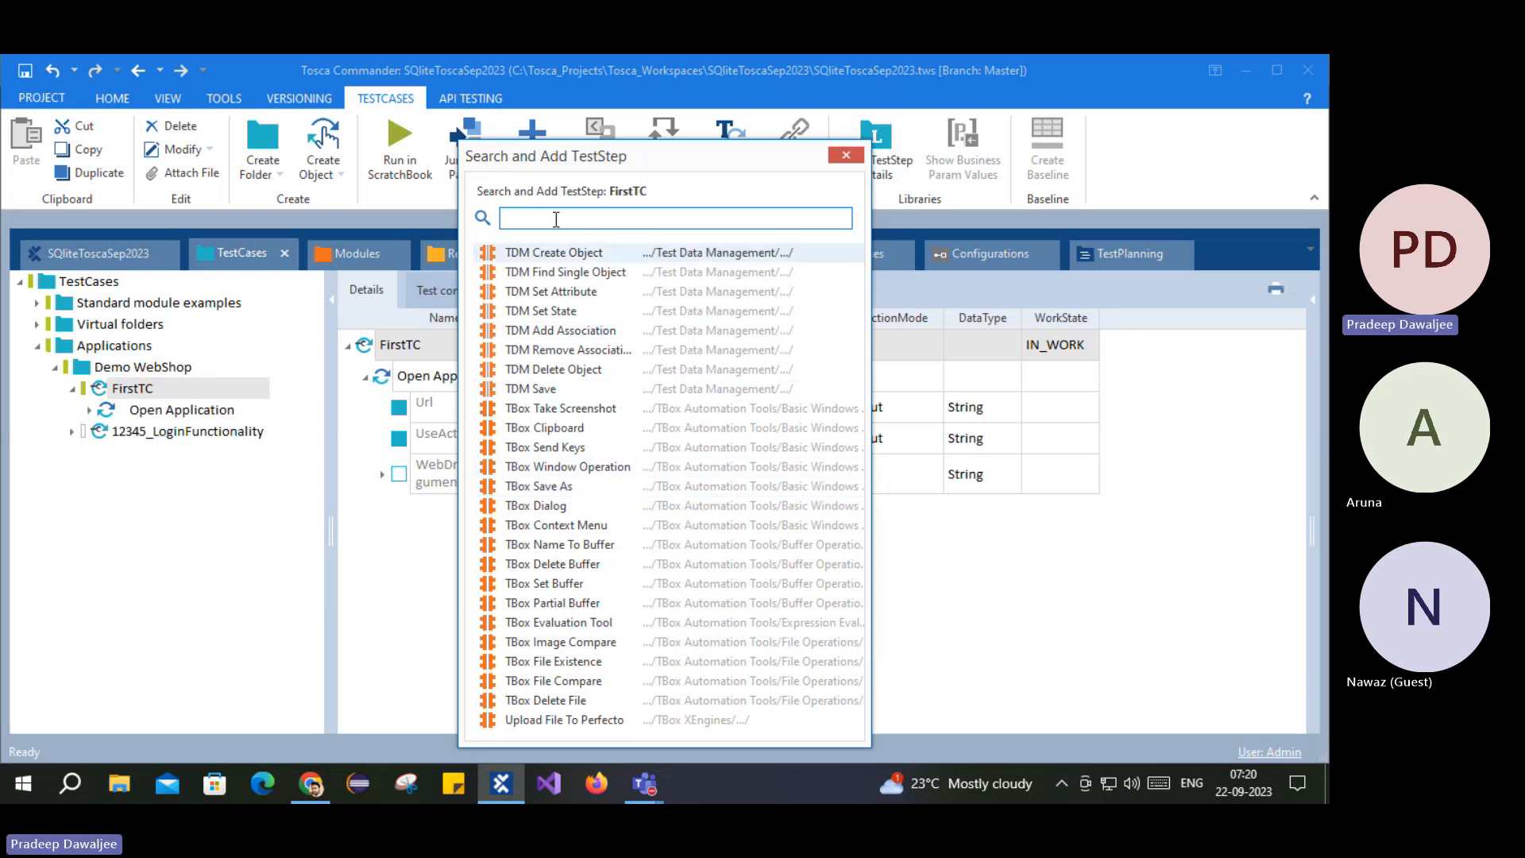
type("home")
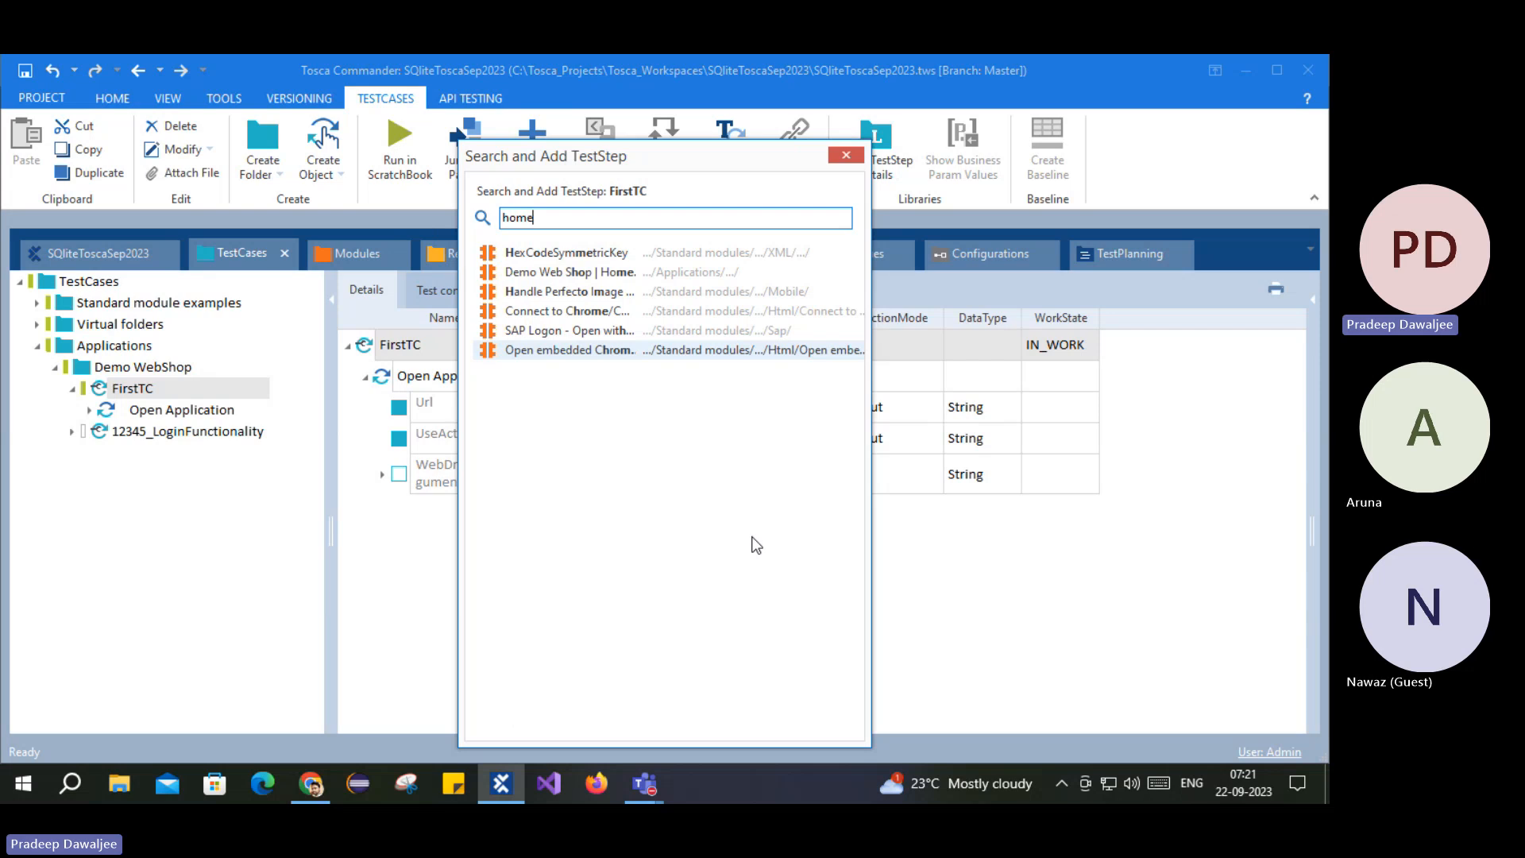
left_click_drag(509, 217, 618, 214)
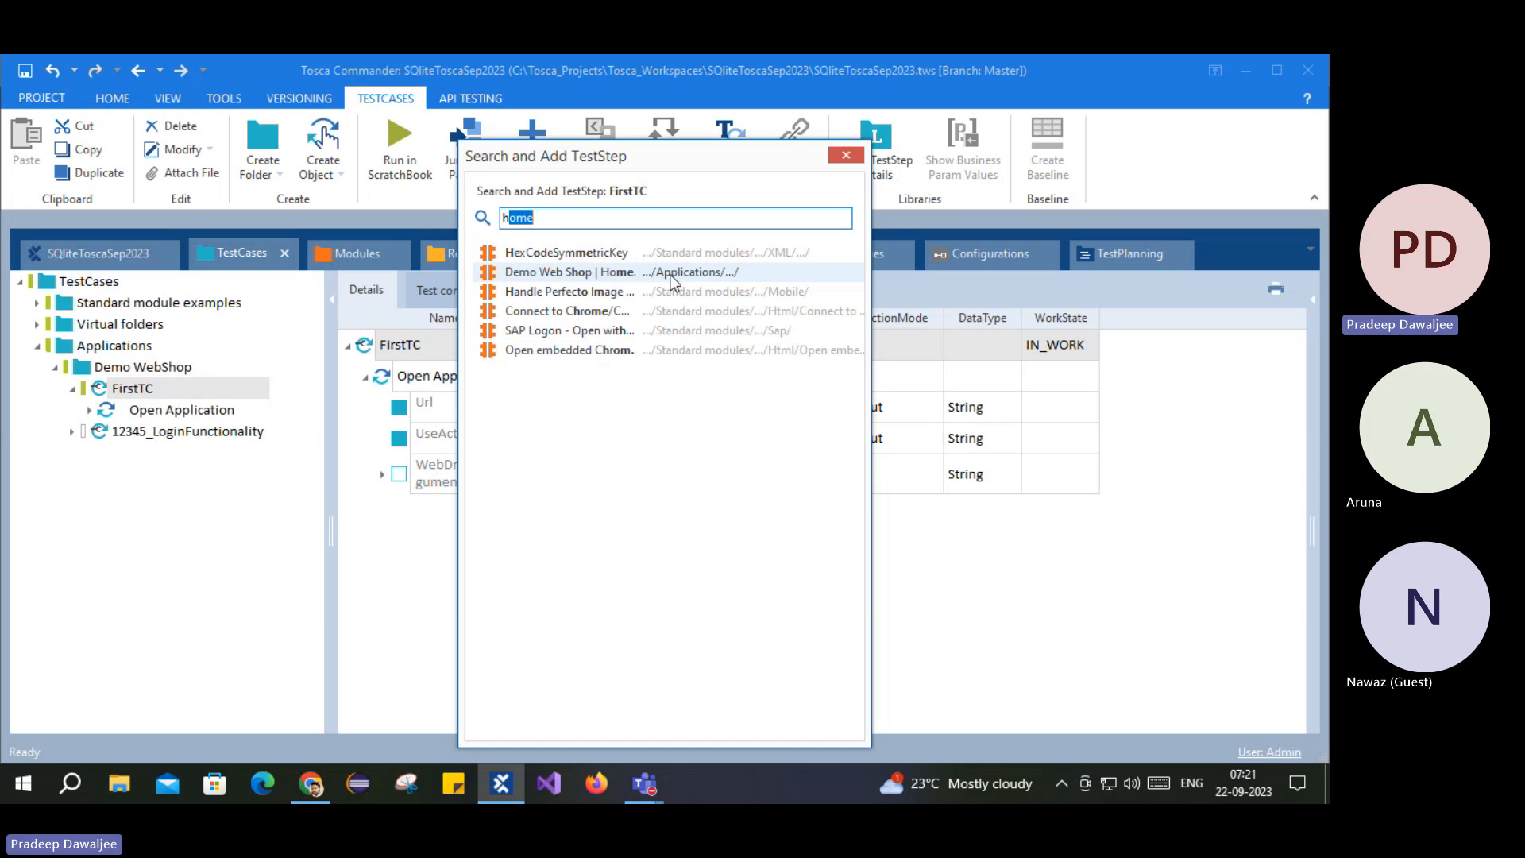
left_click(554, 214)
double_click(531, 216)
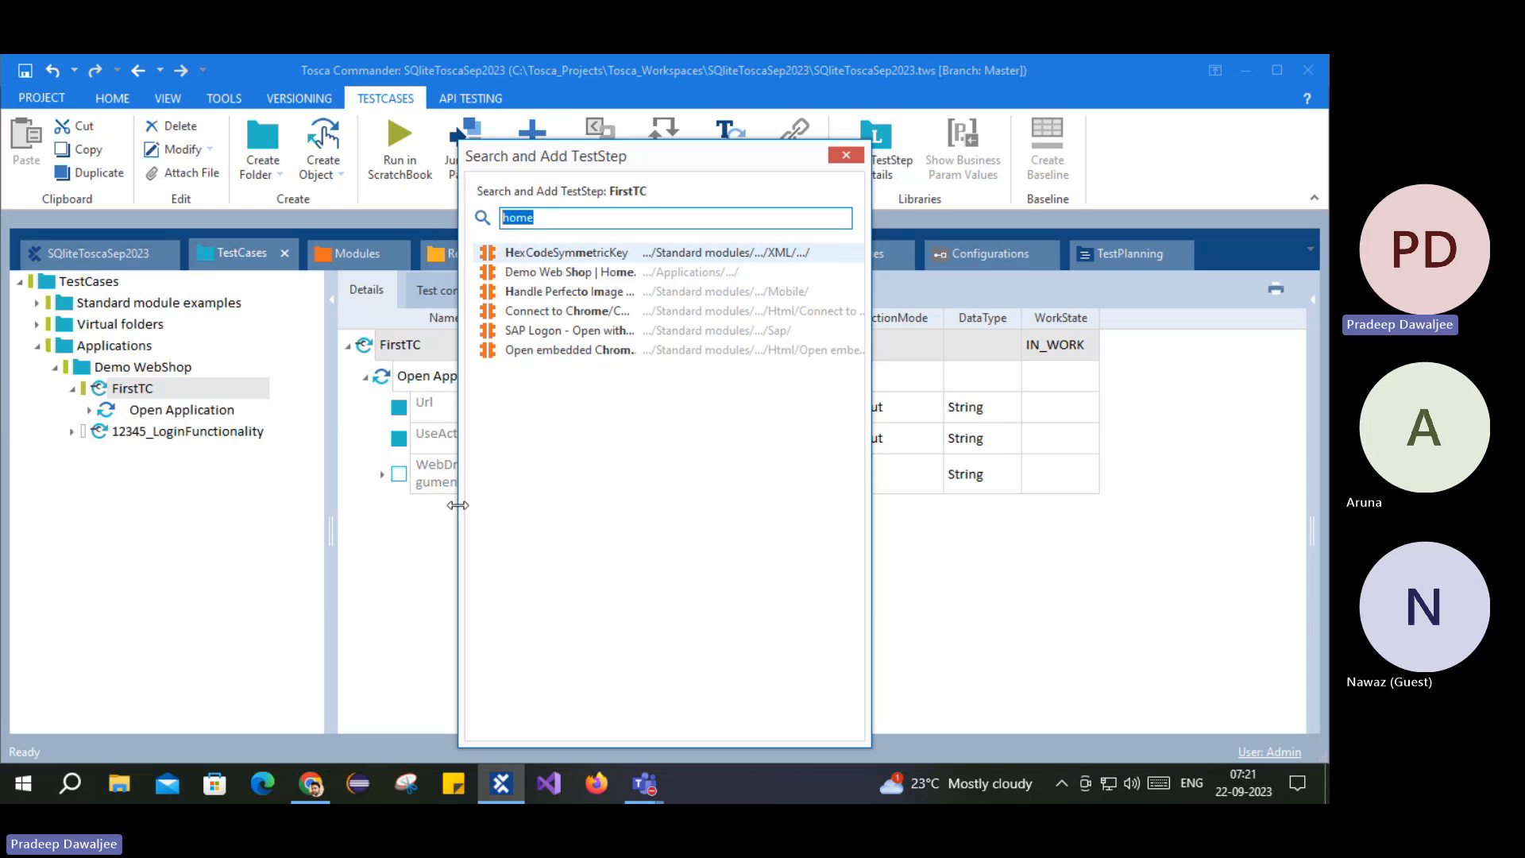
type("login")
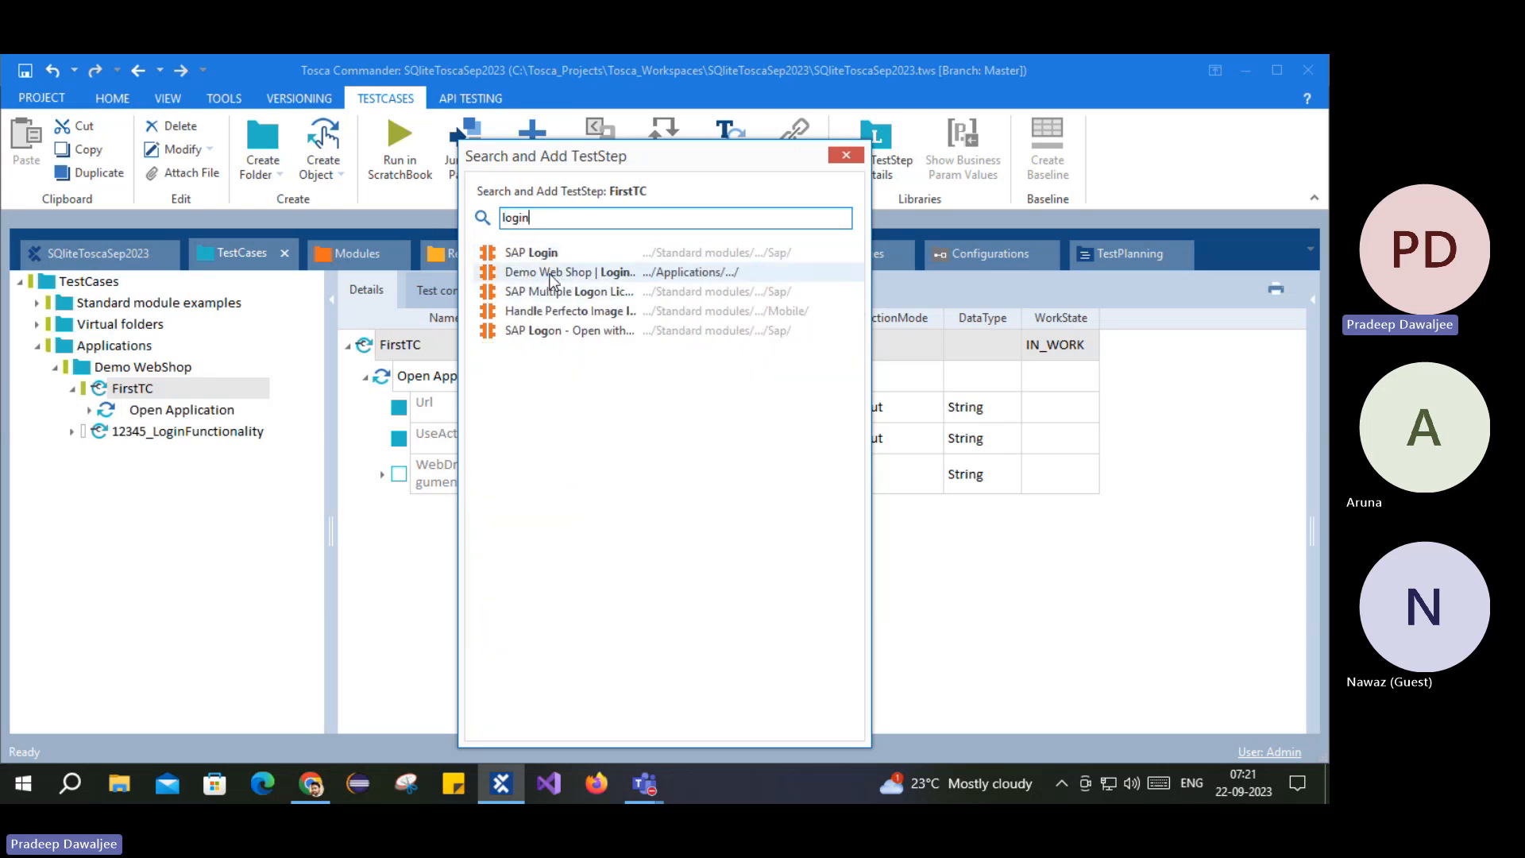
left_click(619, 276)
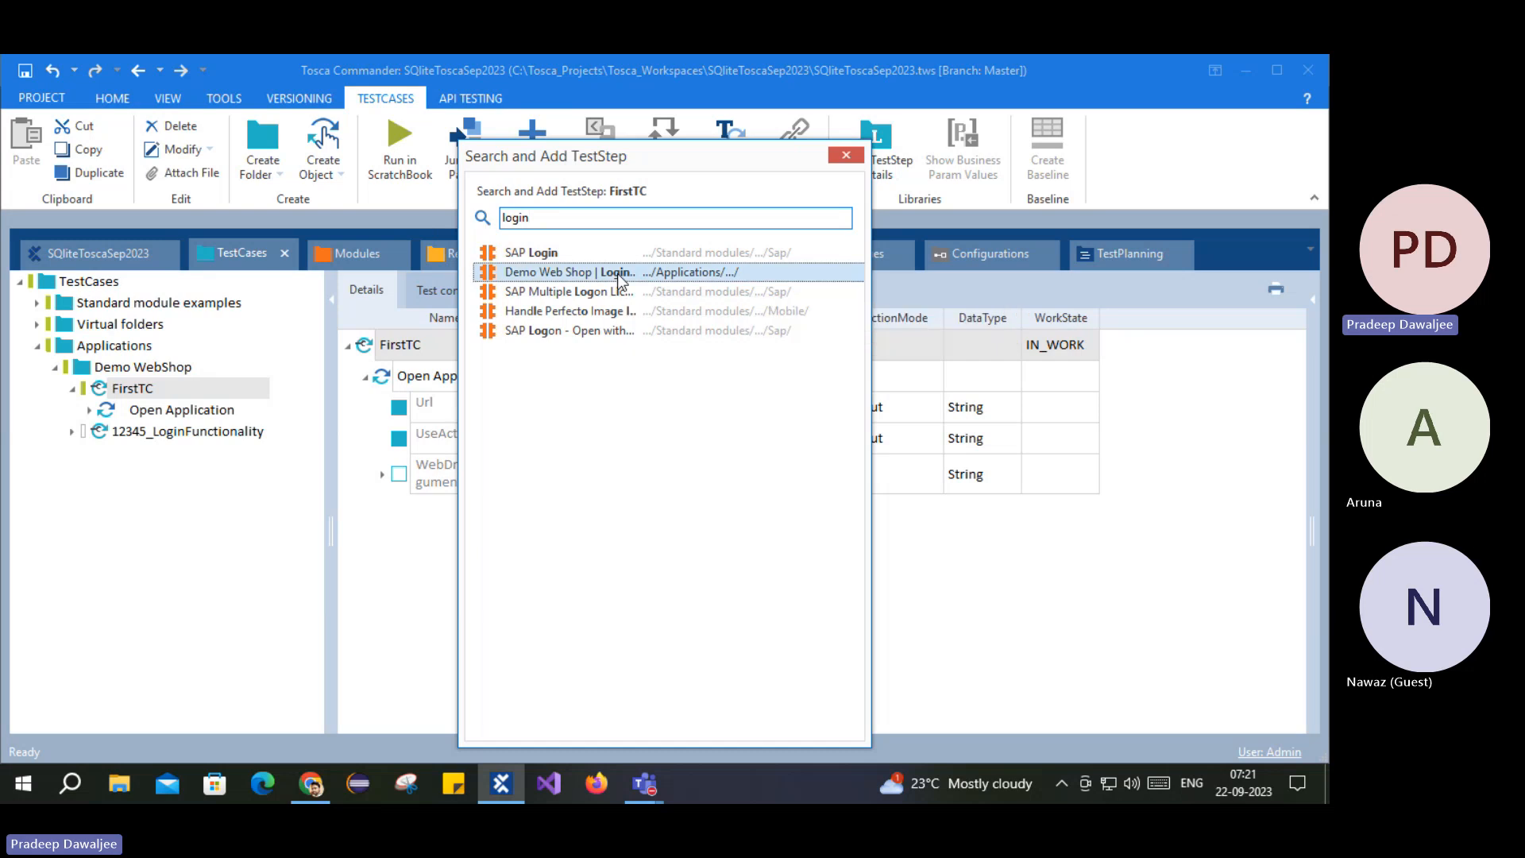
double_click(617, 273)
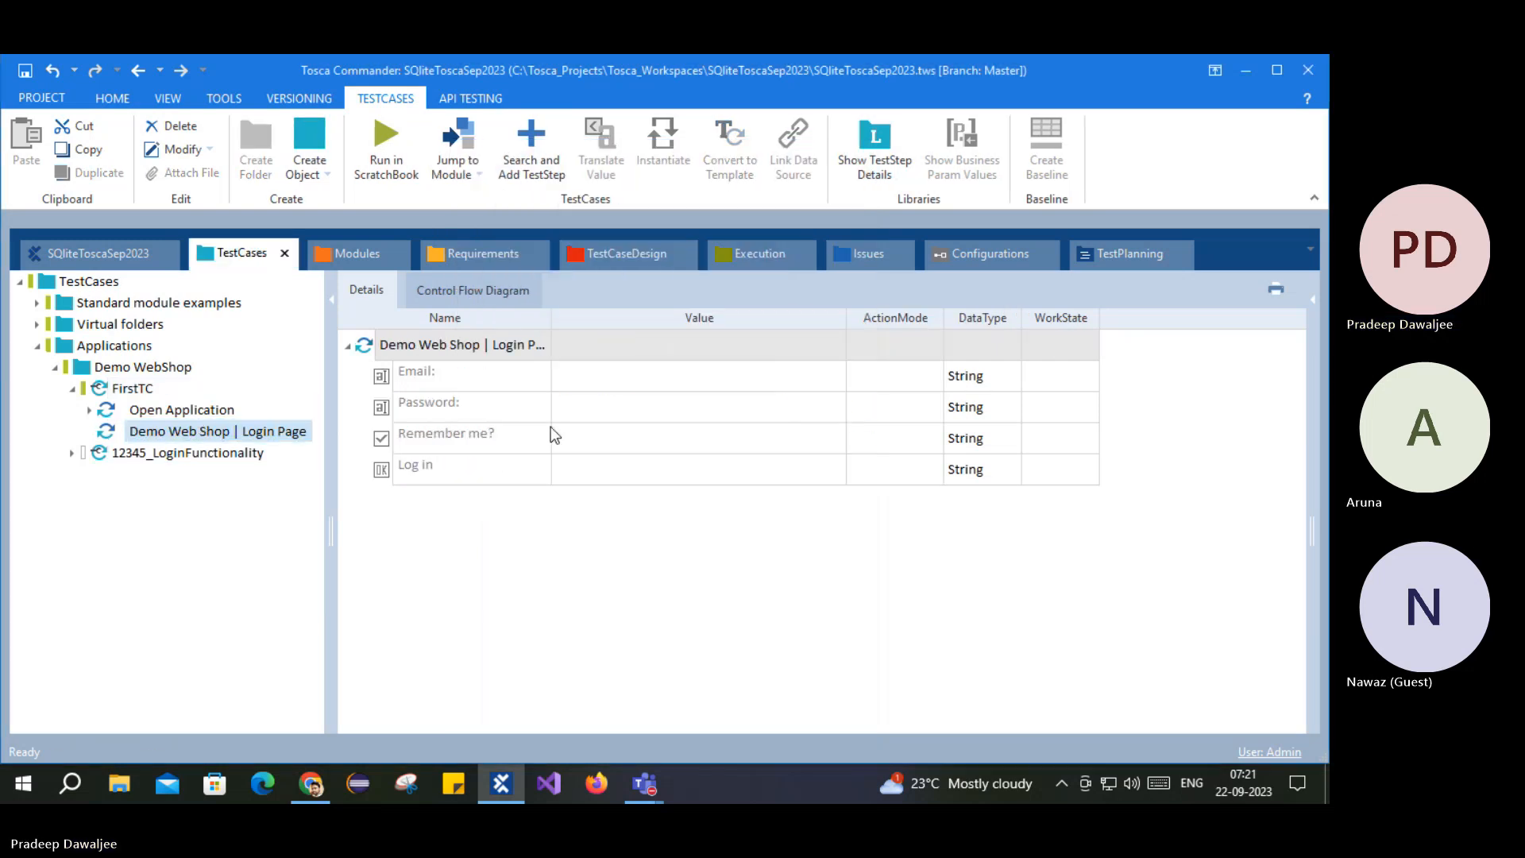
Step: Compare FirstTC's Open Application and Login Page steps with the Demo Web Shop home and login pages in Chrome
left_click(181, 410)
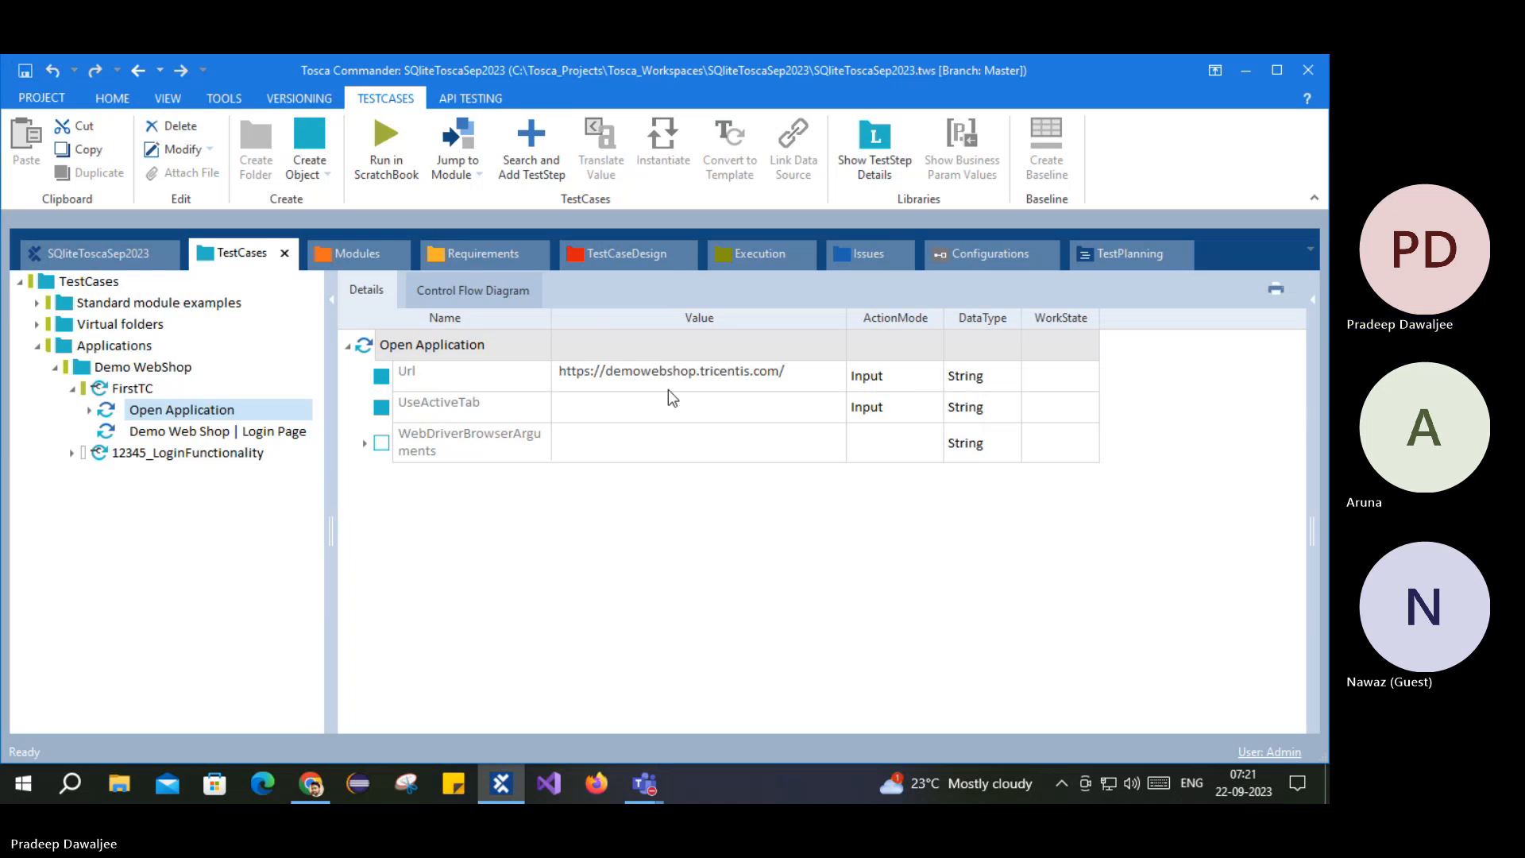
left_click(318, 787)
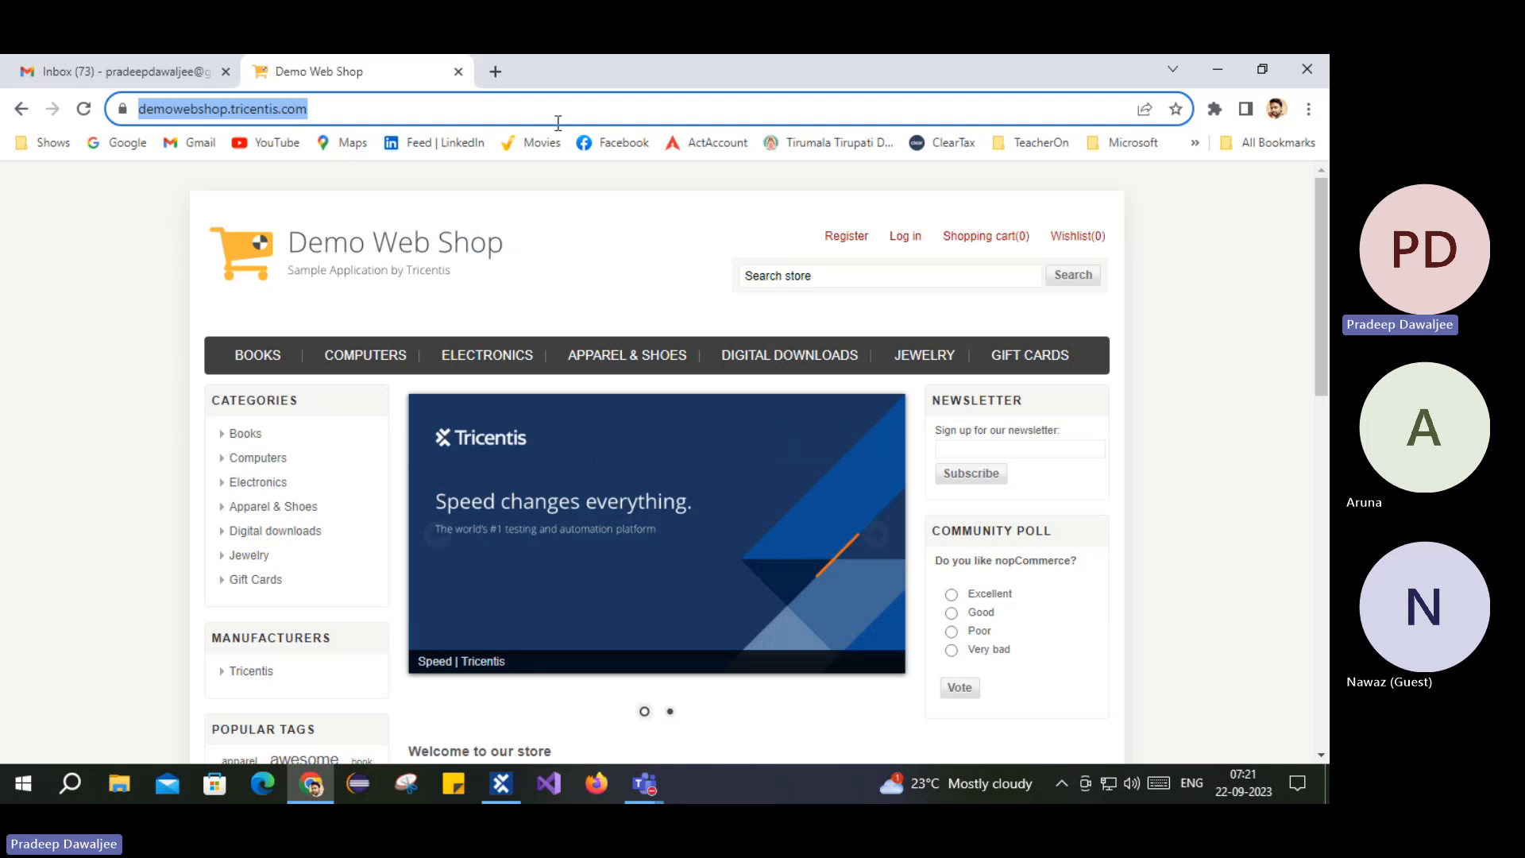
left_click(109, 399)
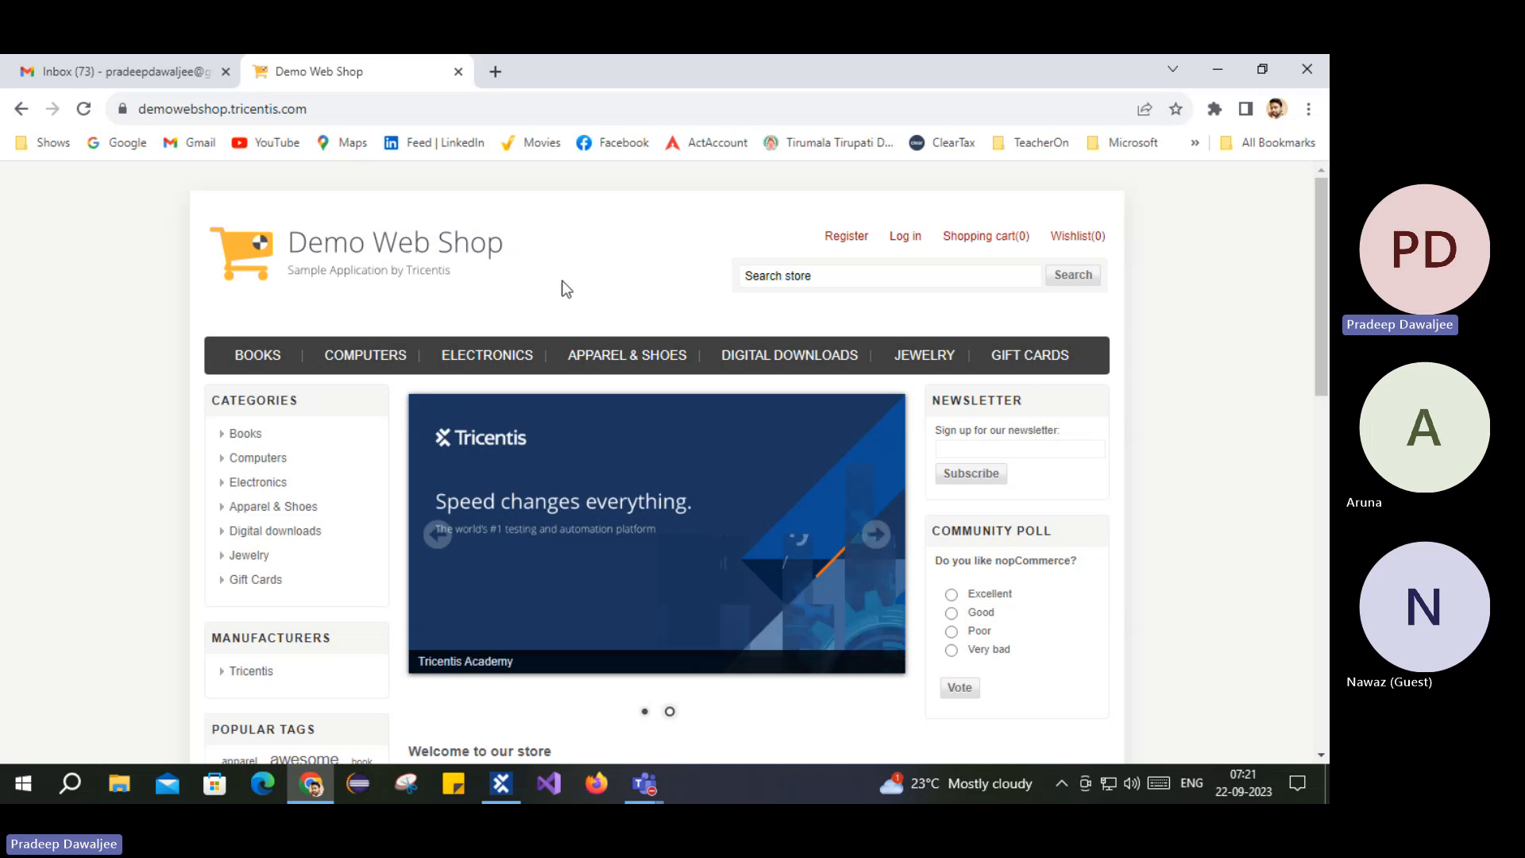
left_click(906, 237)
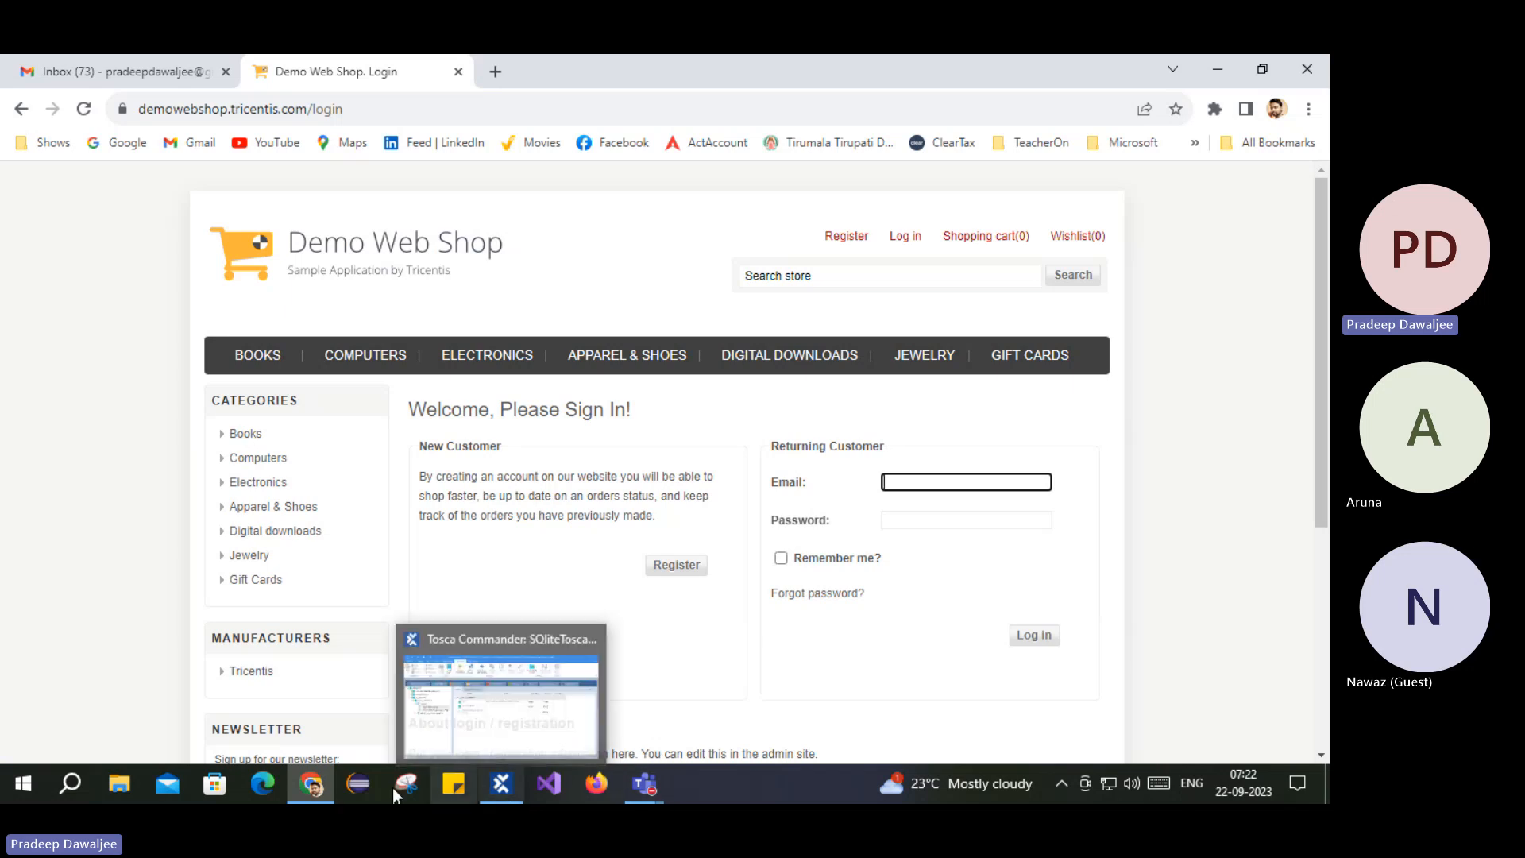
left_click(501, 785)
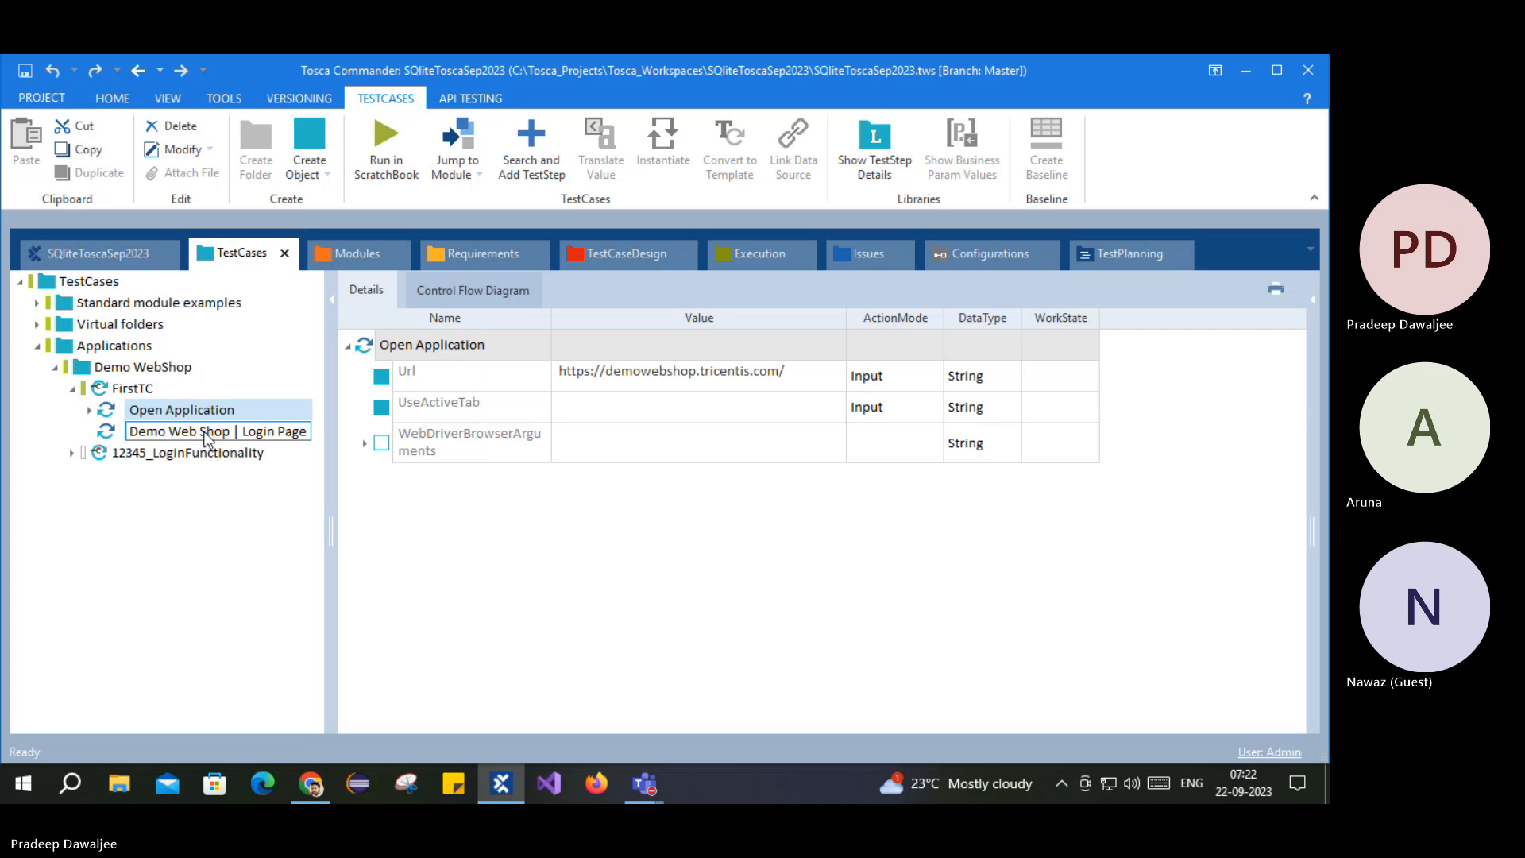
left_click(207, 432)
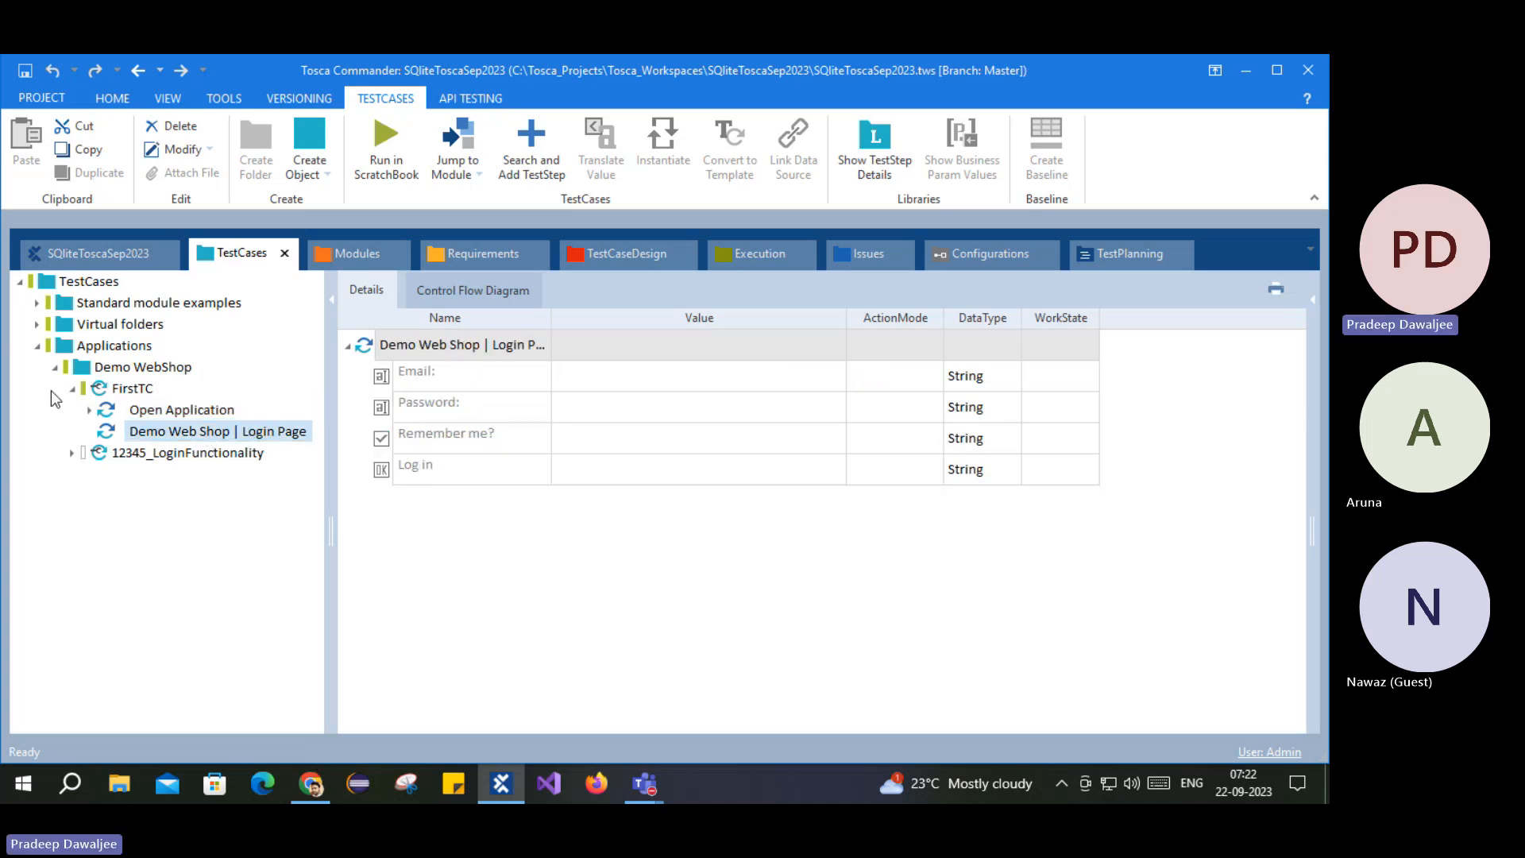
left_click(182, 410)
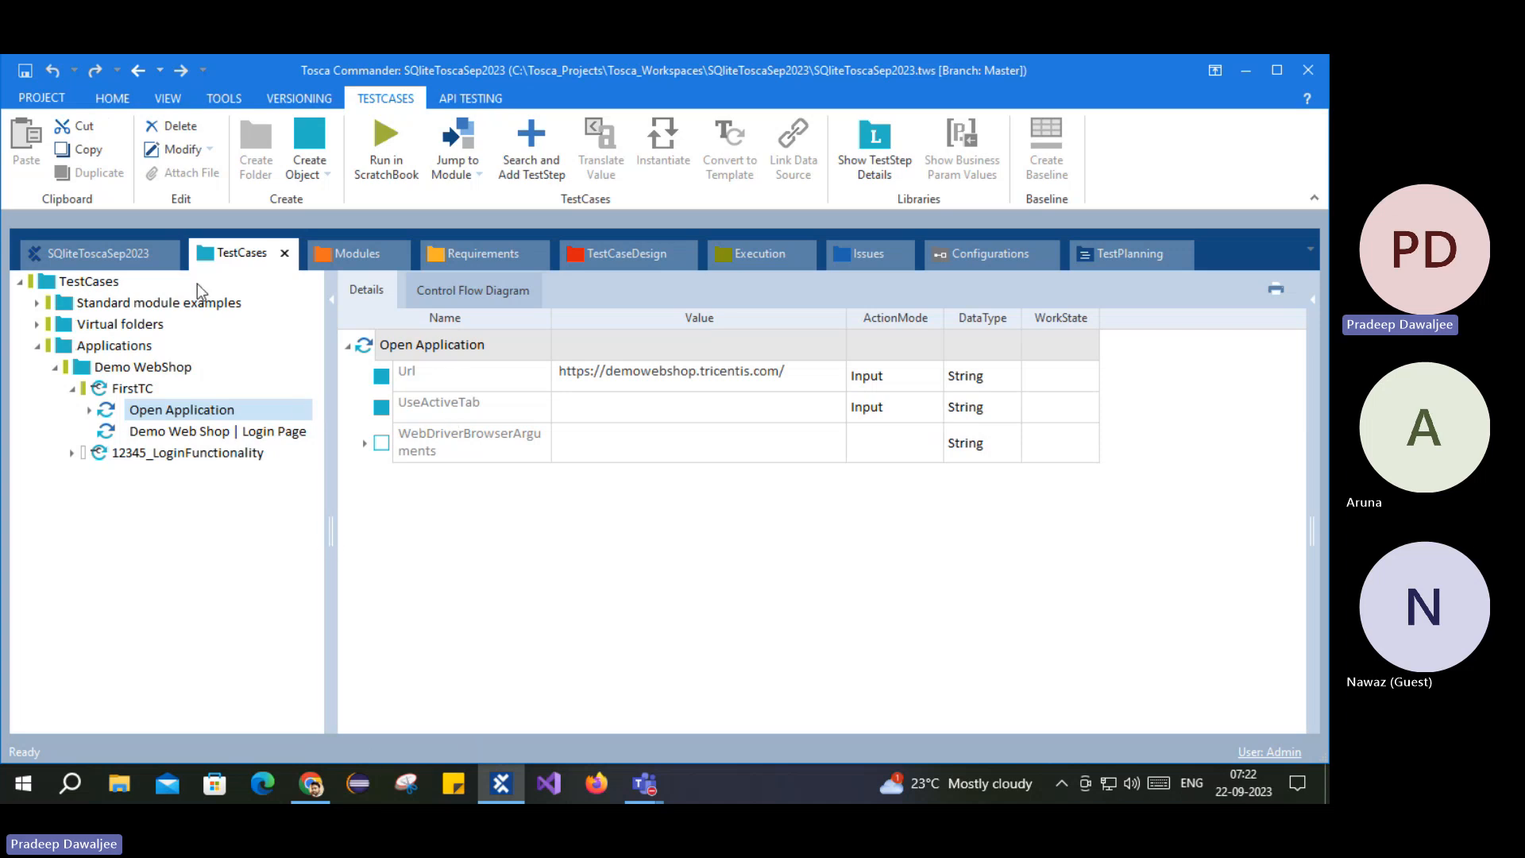
left_click(311, 784)
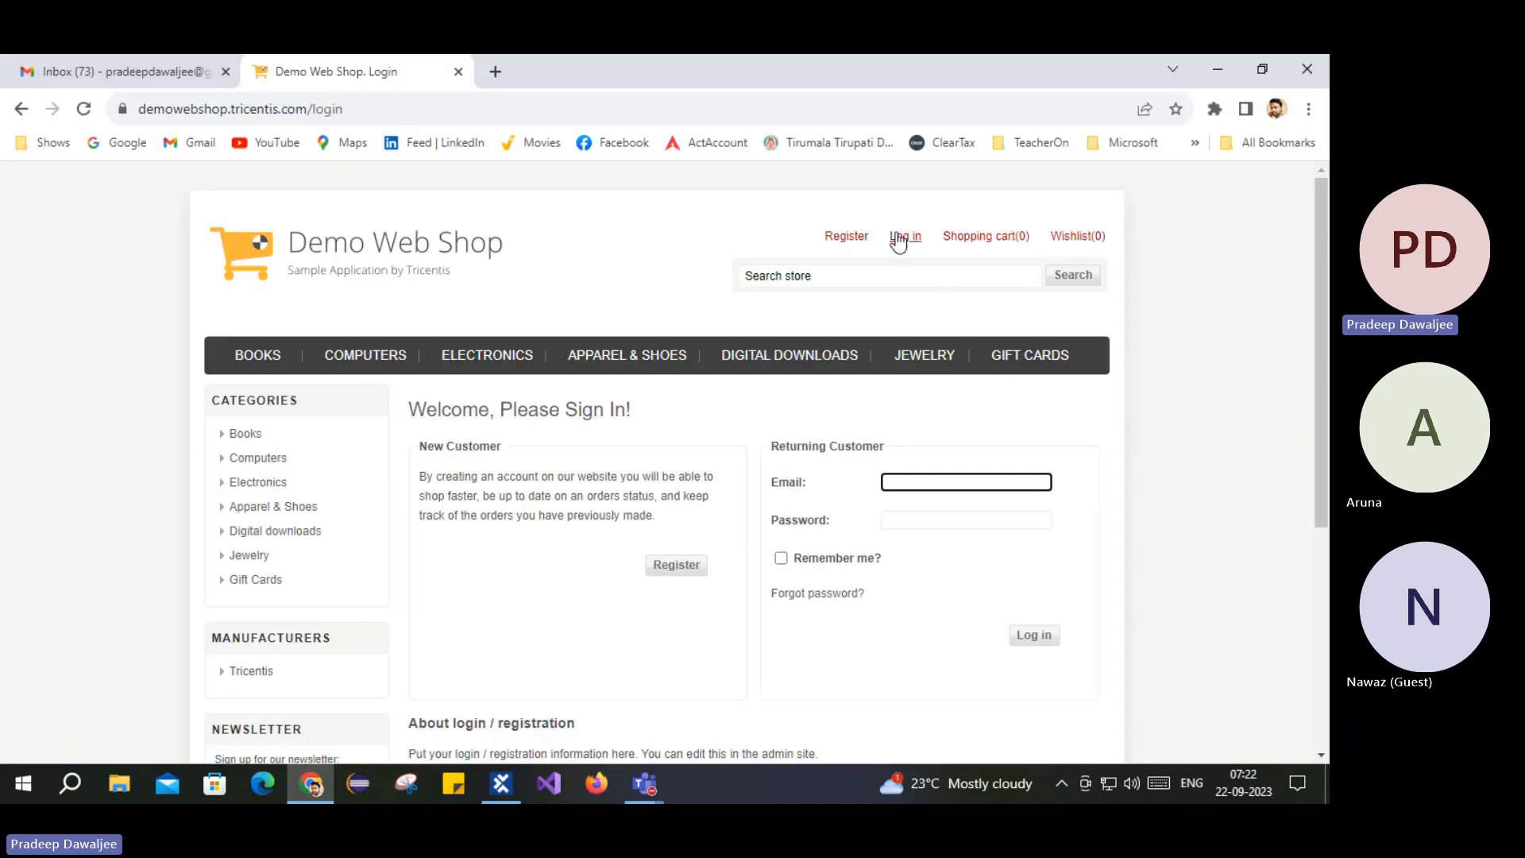
left_click(24, 105)
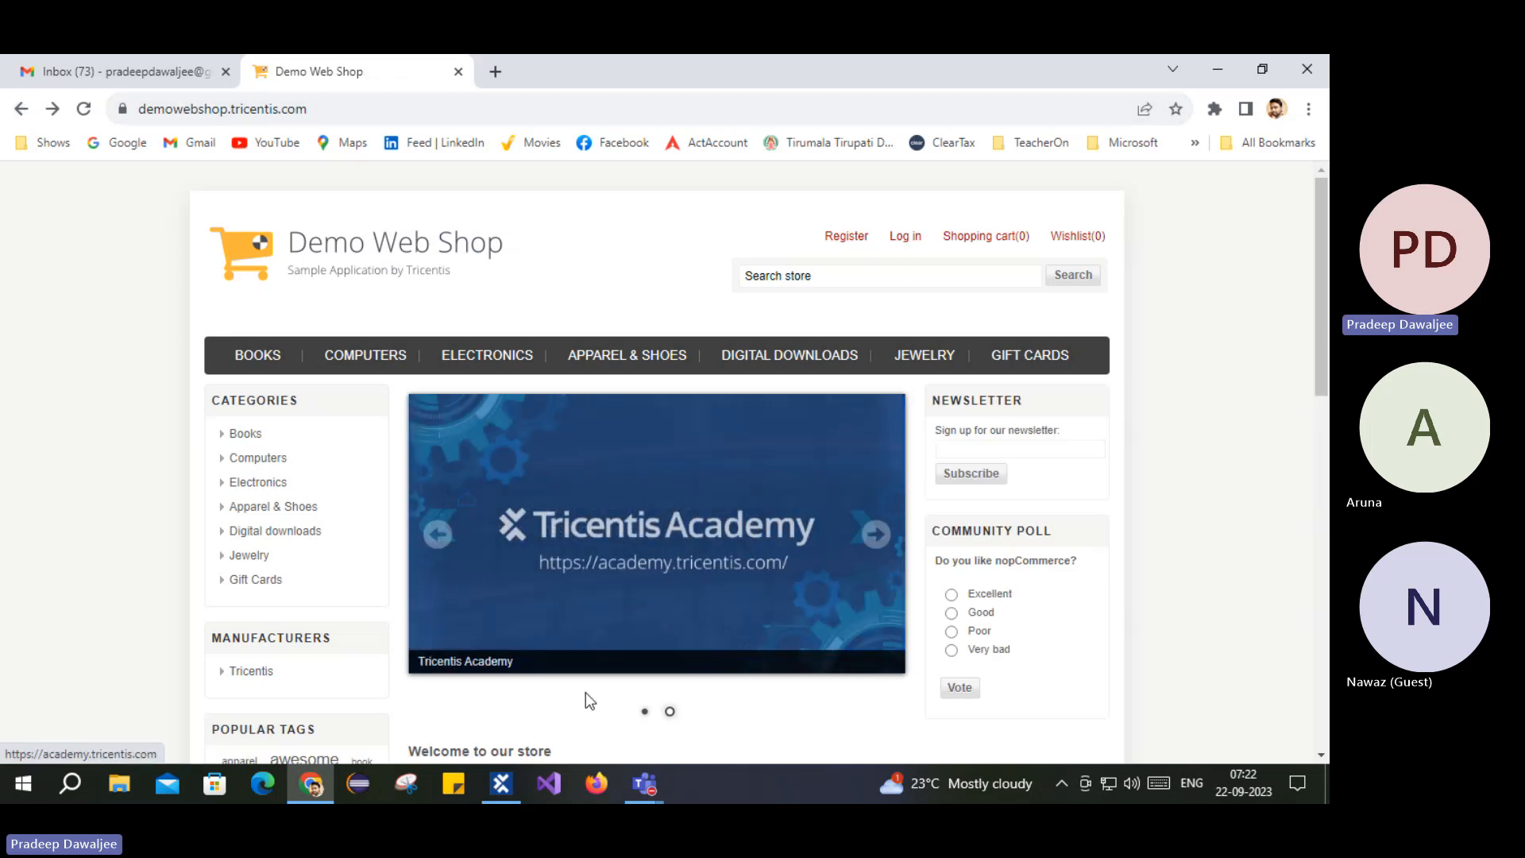
Step: Switch to Tosca Commander and add the Demo Web Shop | Home Page module to FirstTC between the Open Application and Login Page steps
left_click(502, 793)
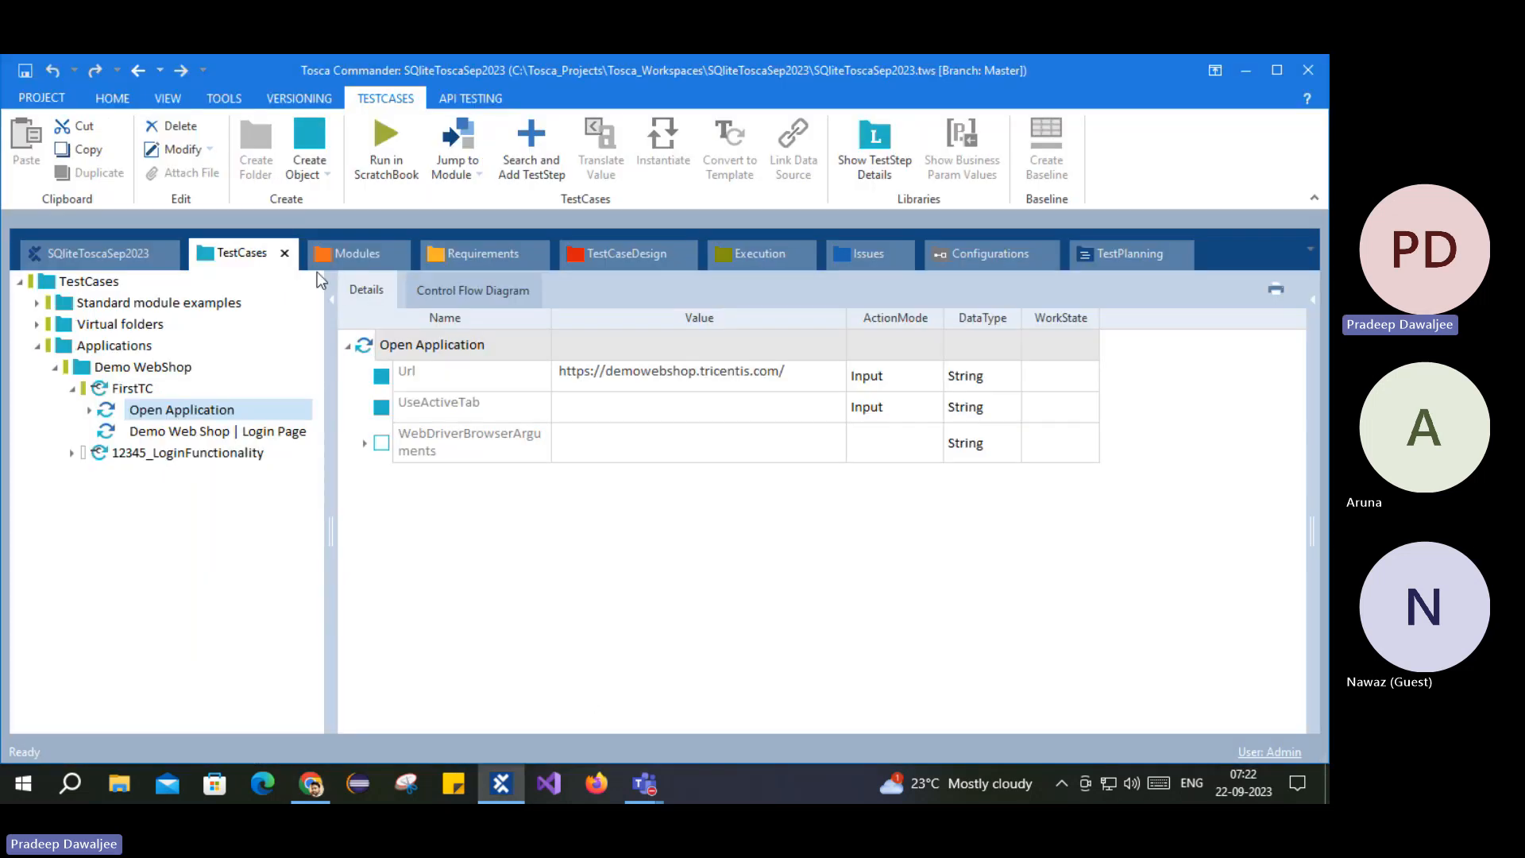
left_click(355, 253)
left_click(216, 372)
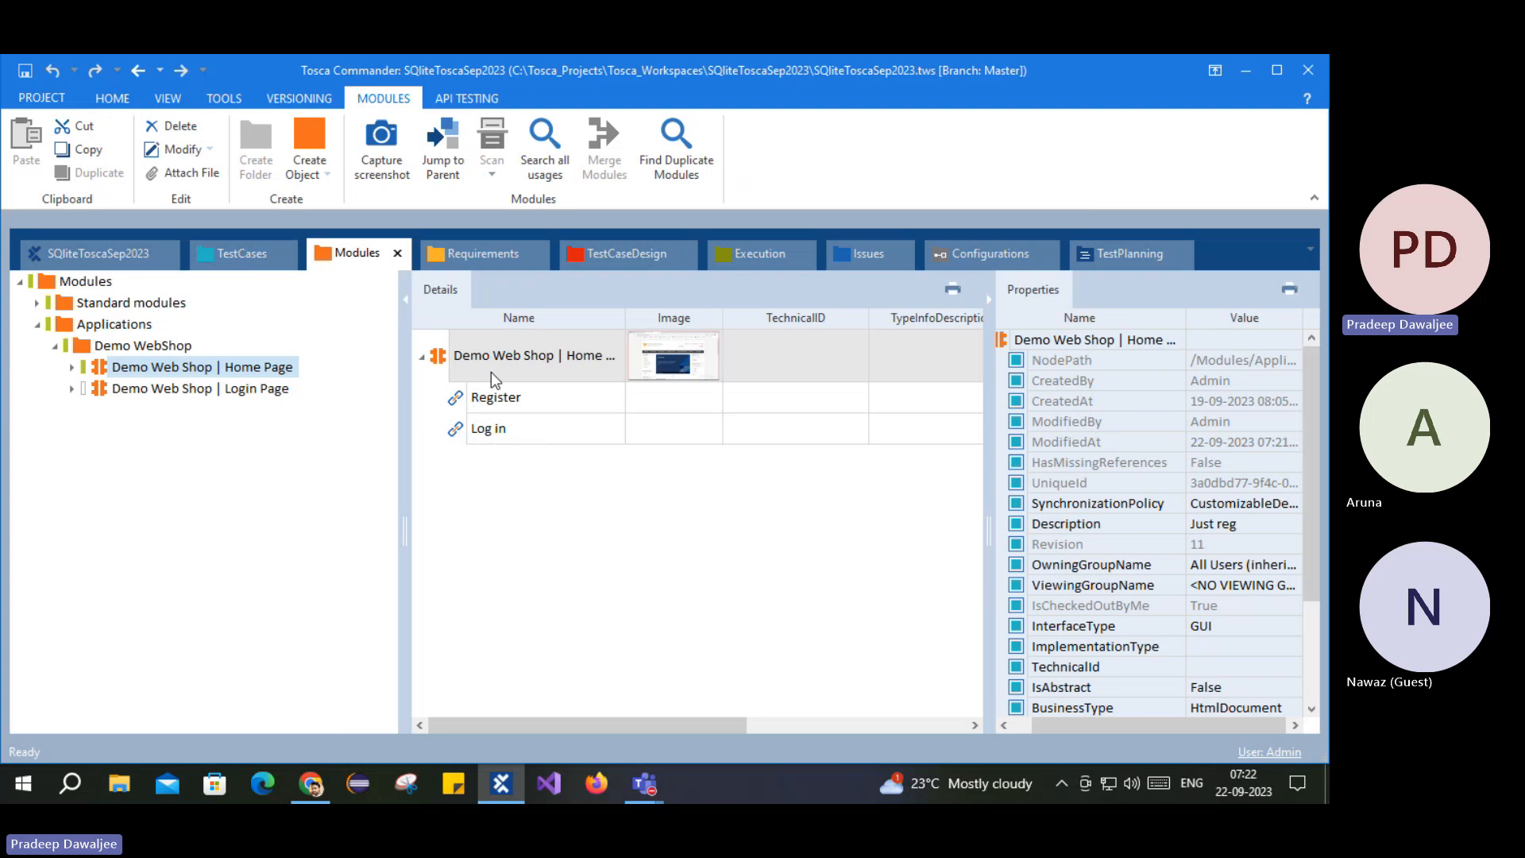
left_click_drag(444, 359, 119, 430)
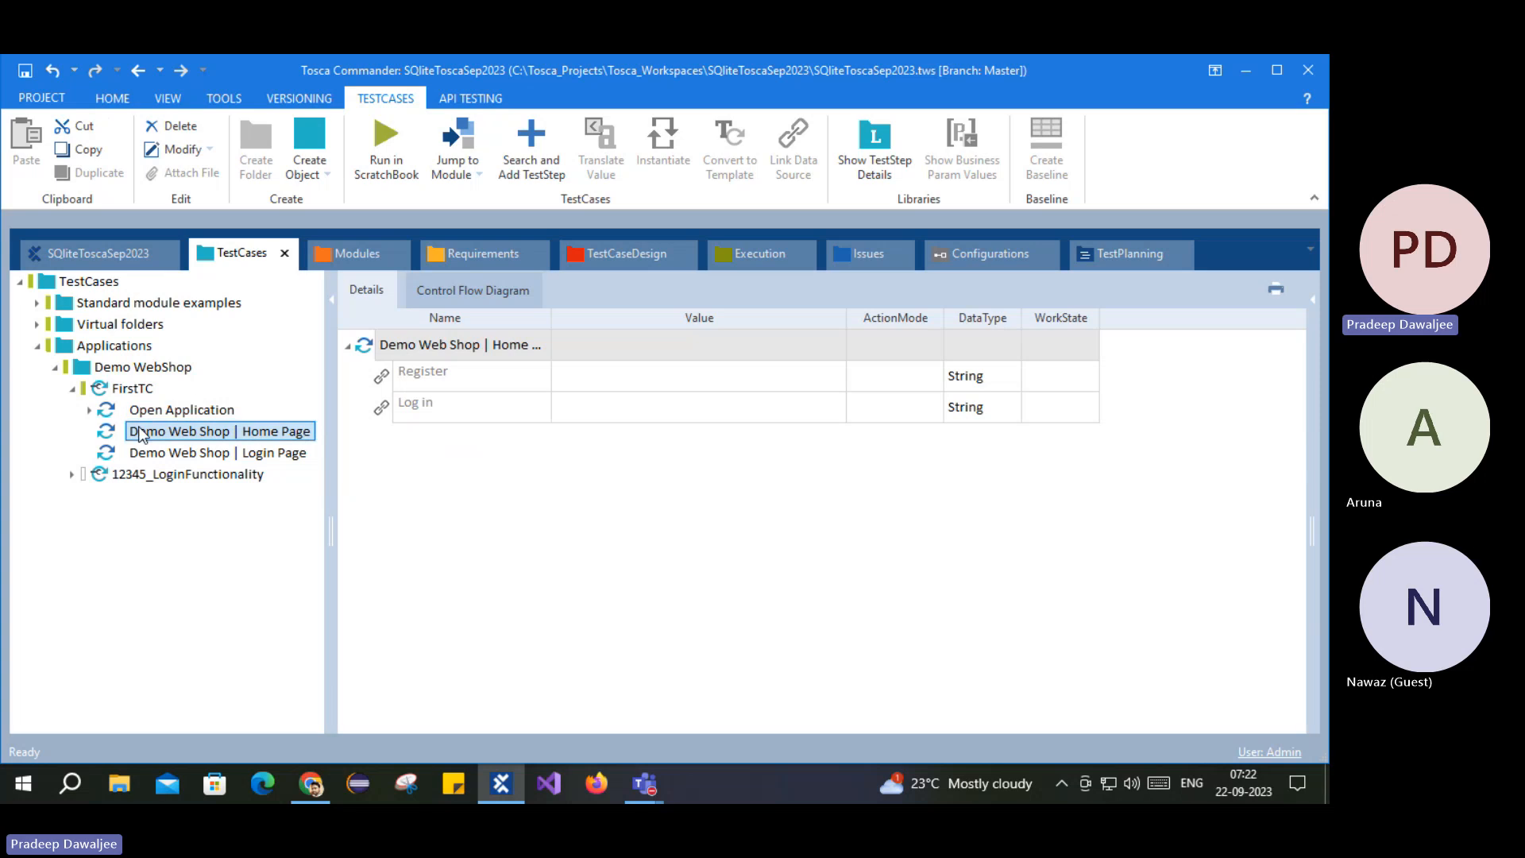
left_click(167, 410)
left_click(159, 432)
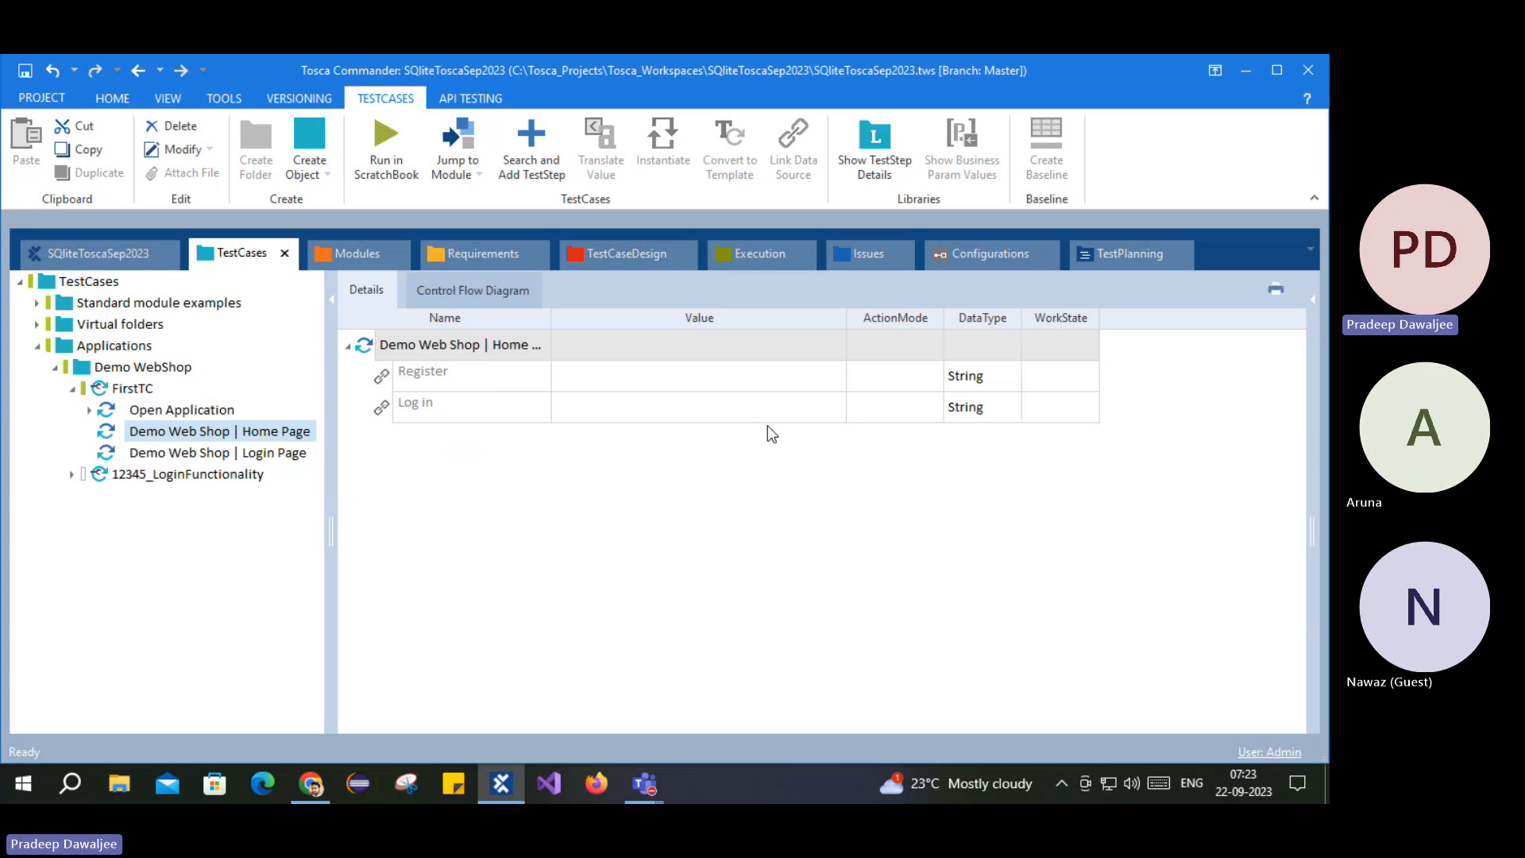
Step: Check which value options are offered for the Log in link in the Home Page test step
left_click(703, 413)
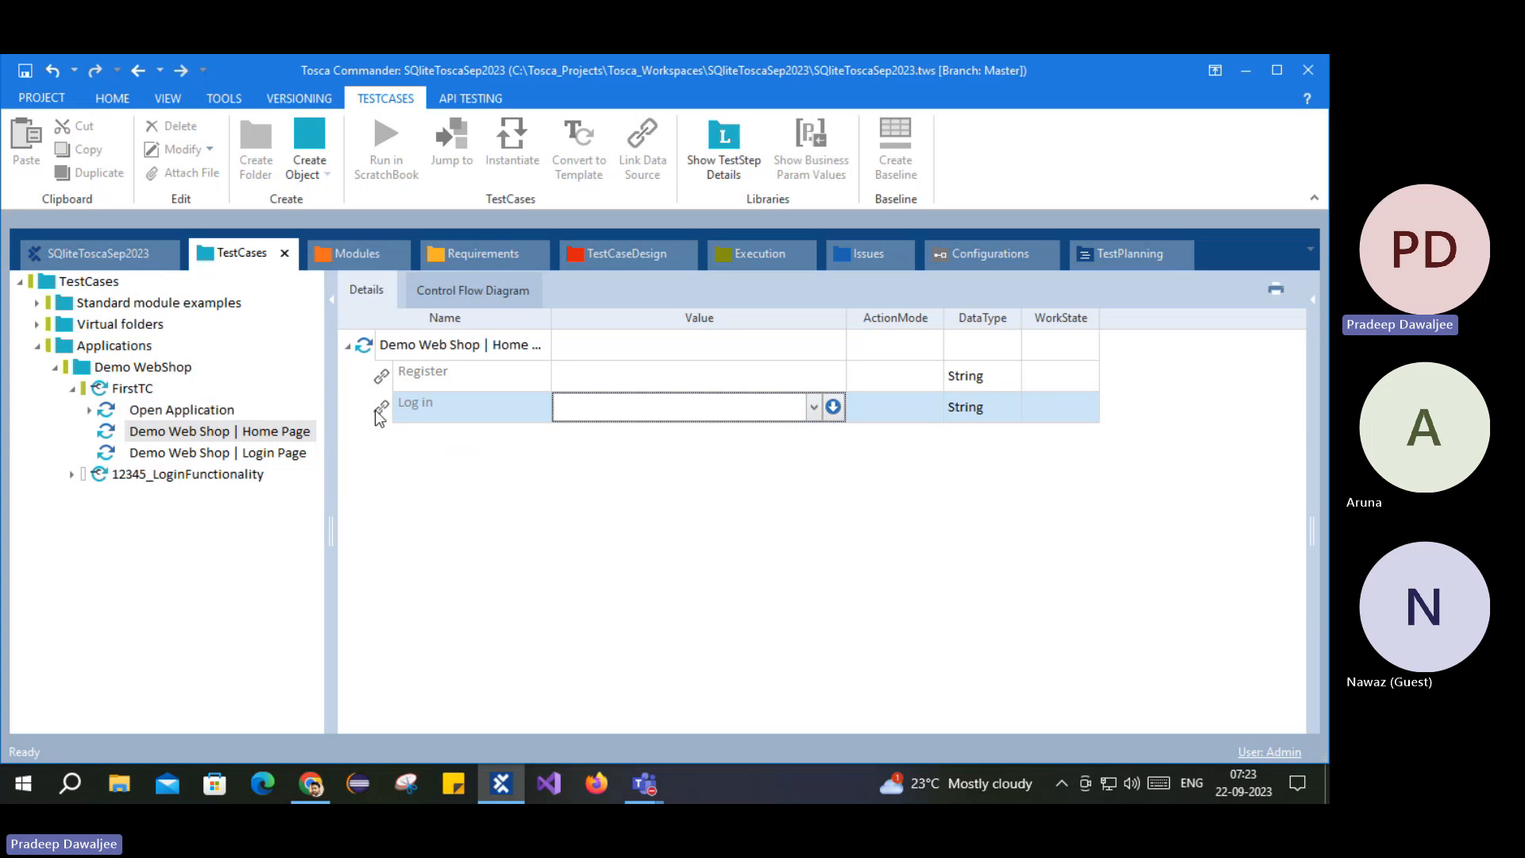
left_click(814, 407)
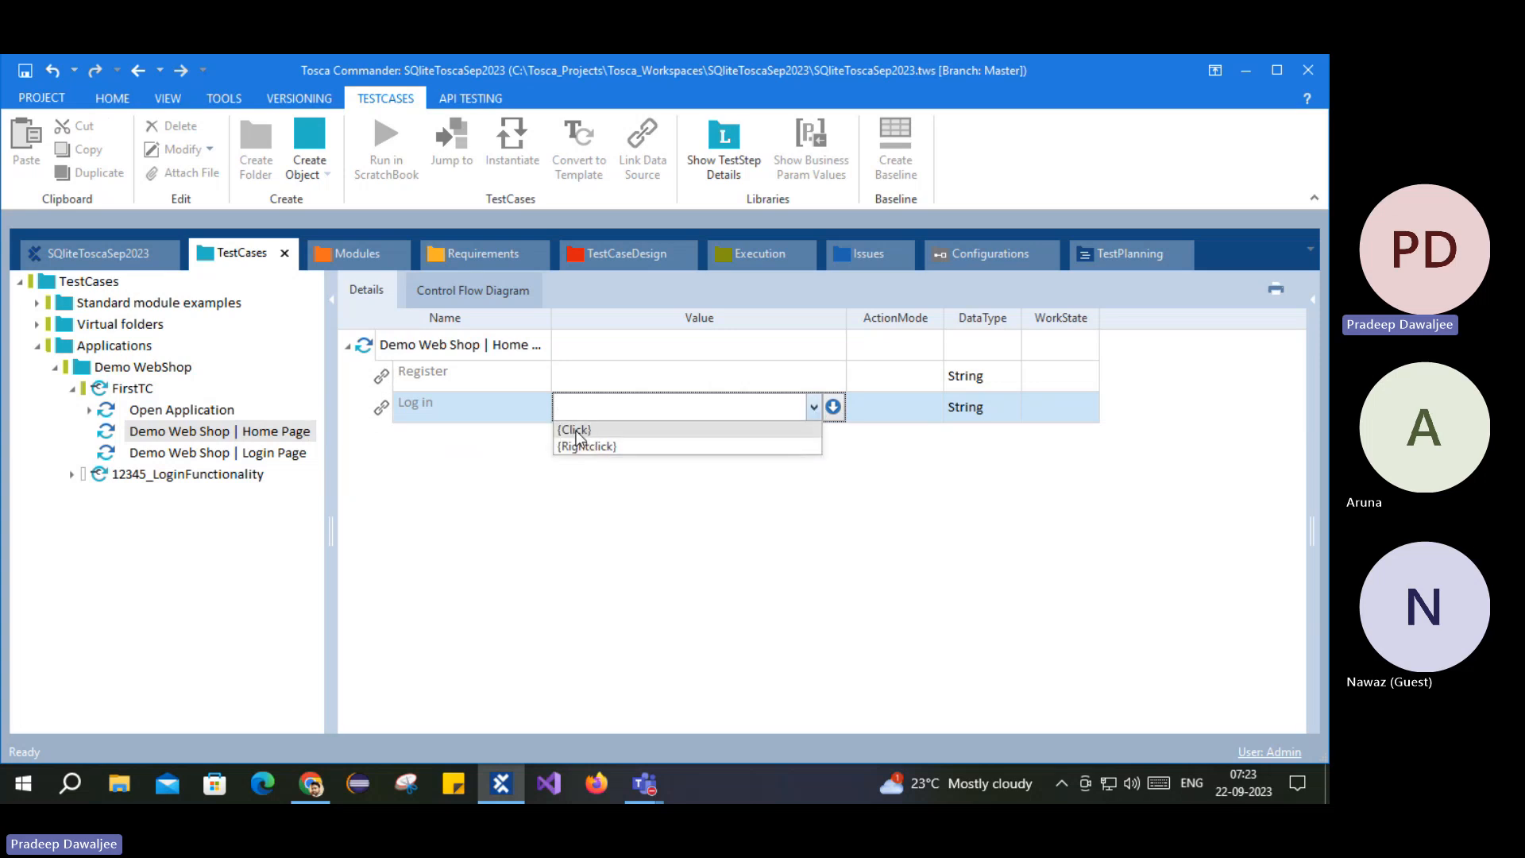
left_click(518, 508)
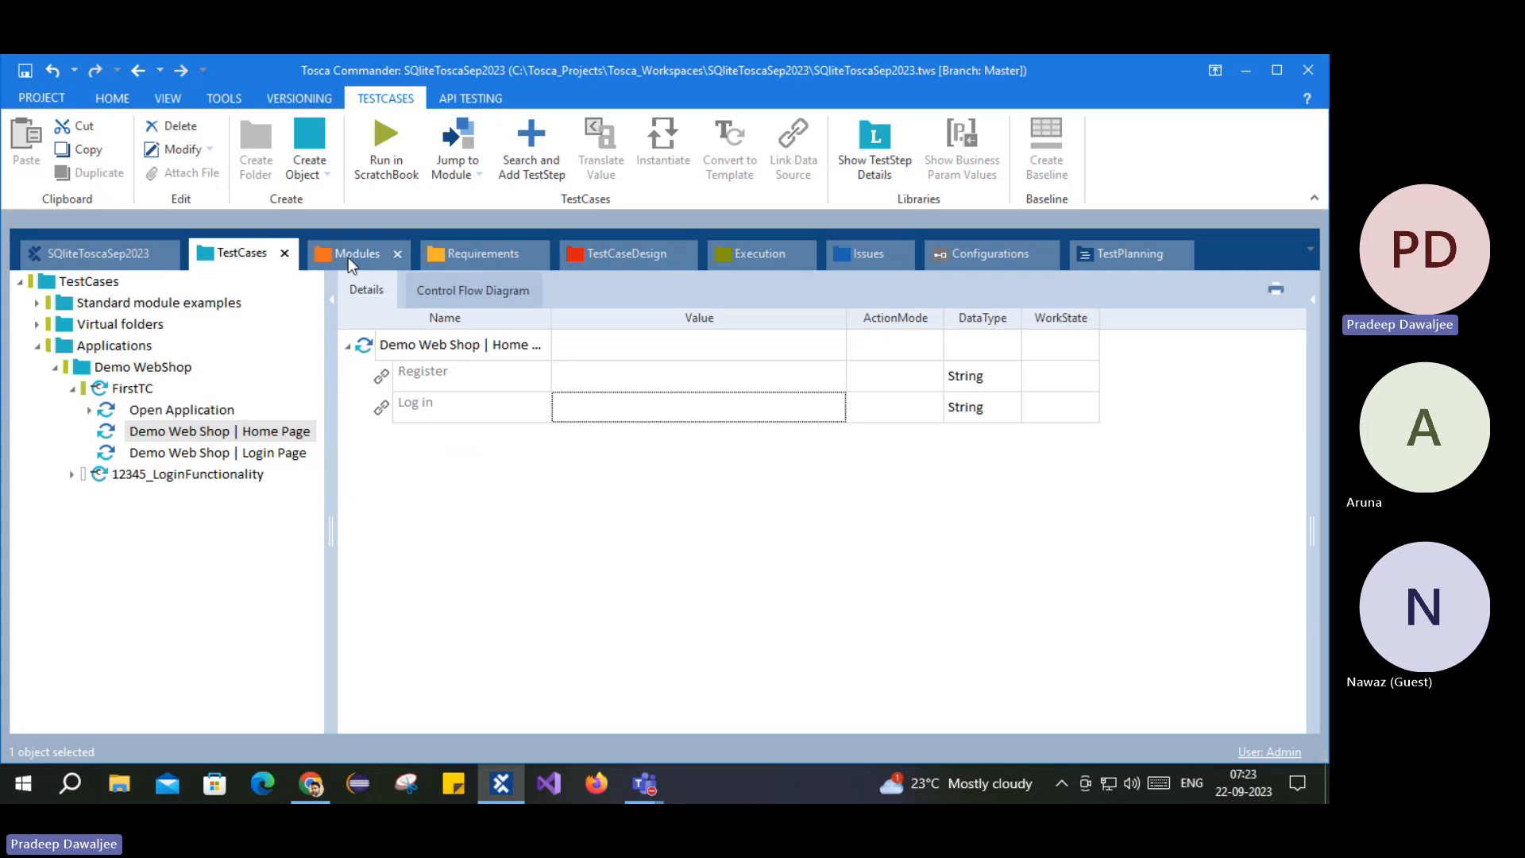
Step: Examine the value ranges of the Register and Log in links in the Demo Web Shop | Home Page module
left_click(348, 256)
left_click(488, 430)
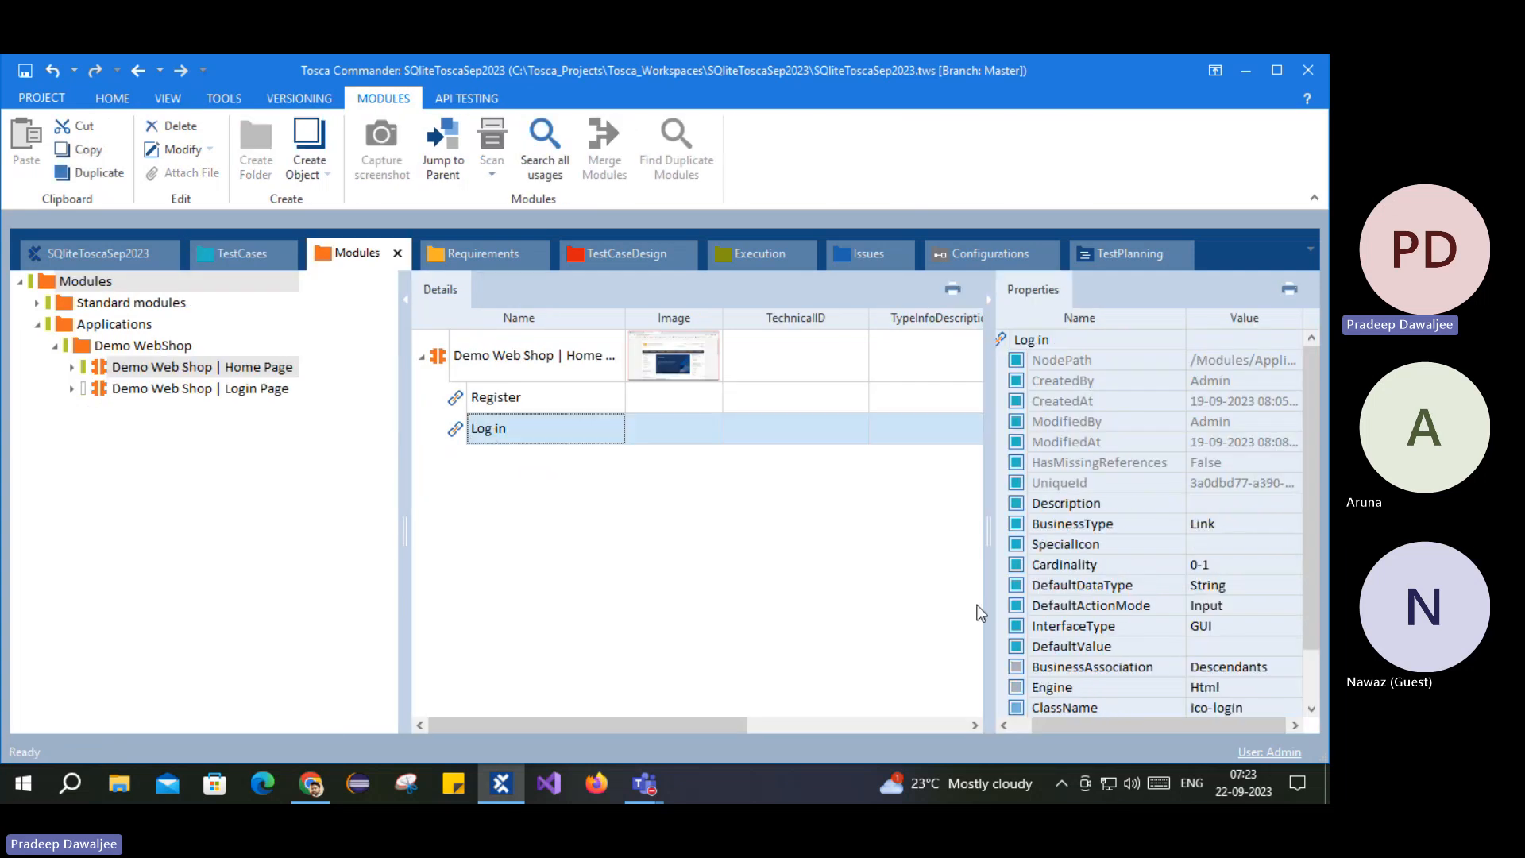
left_click(988, 300)
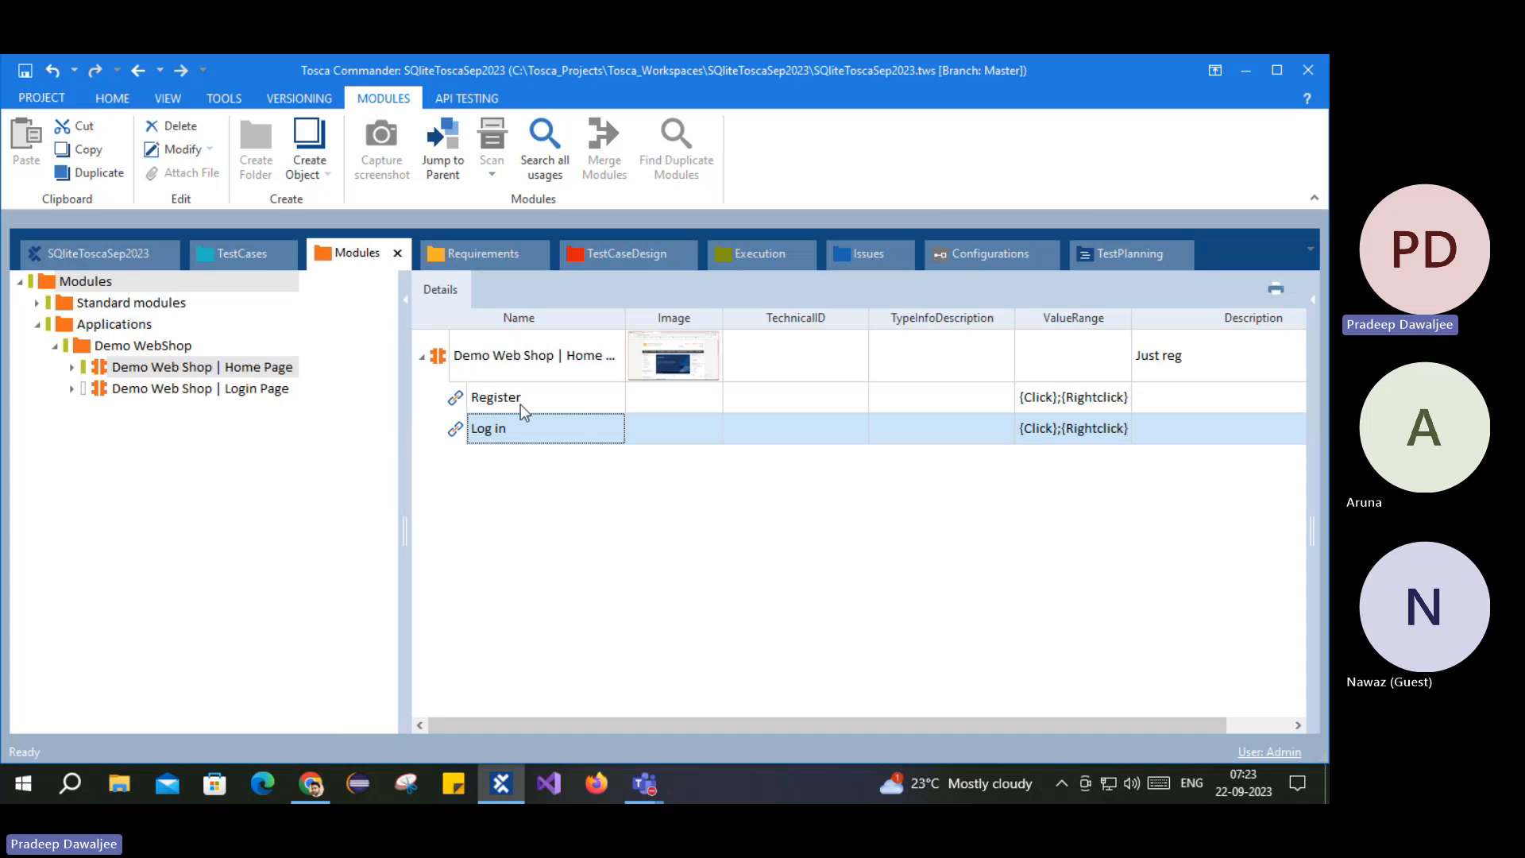
left_click(1069, 402)
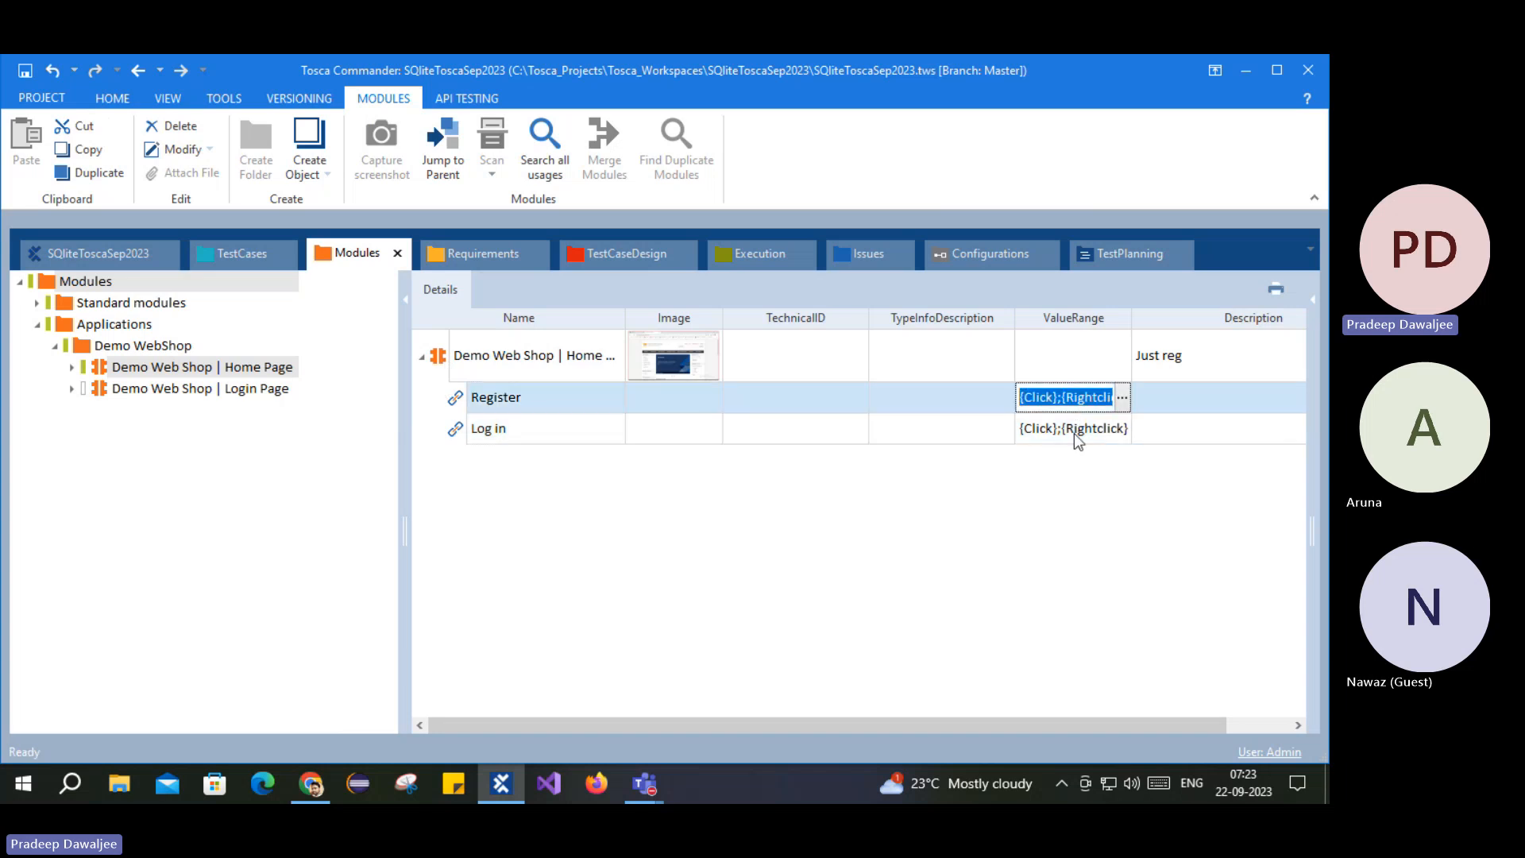
left_click(1074, 432)
left_click_drag(1032, 429, 1087, 422)
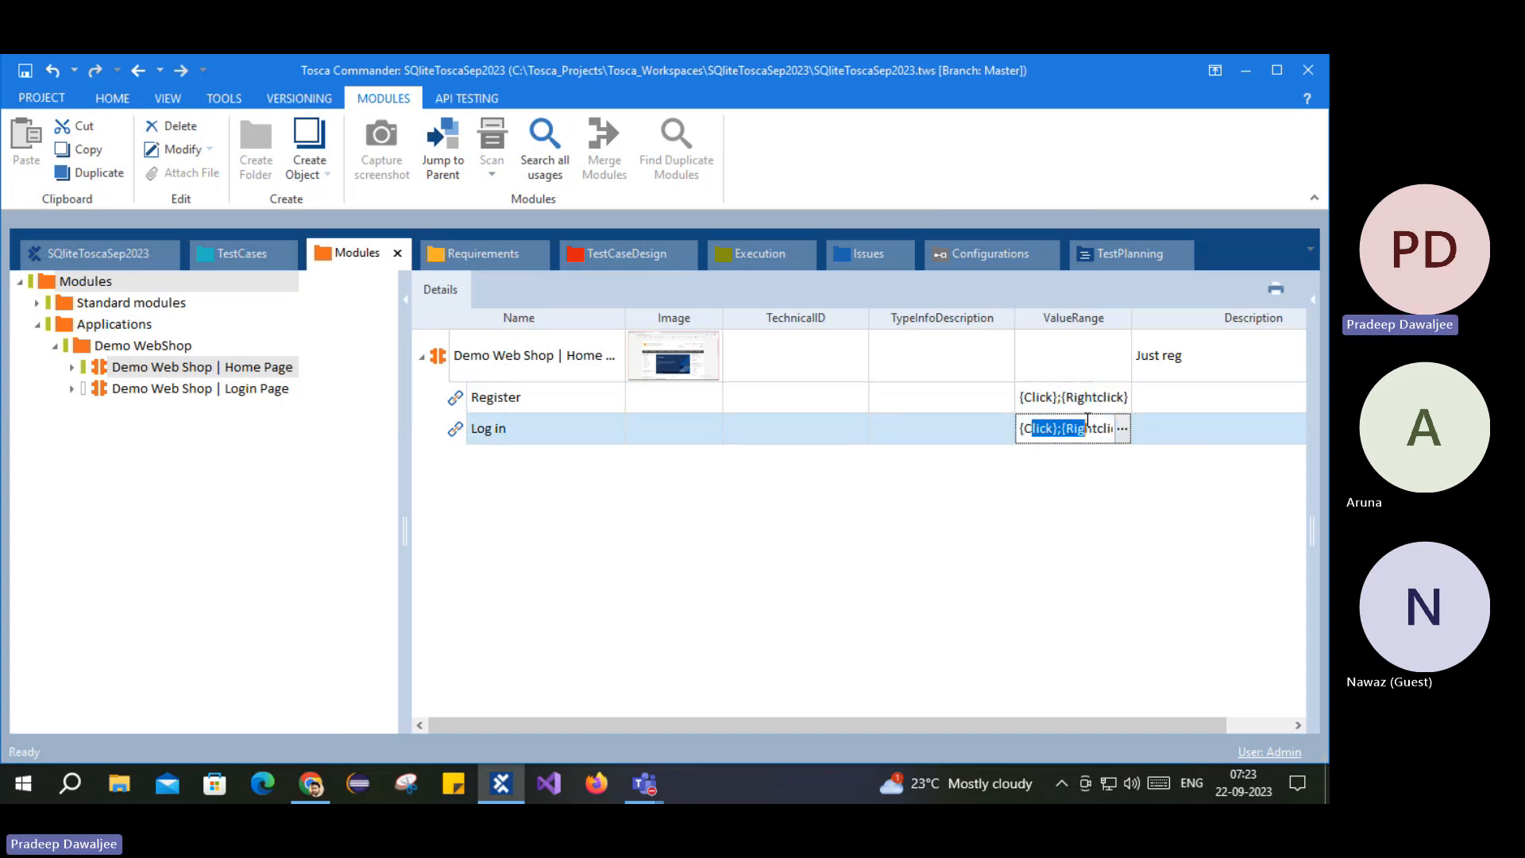
left_click(1122, 429)
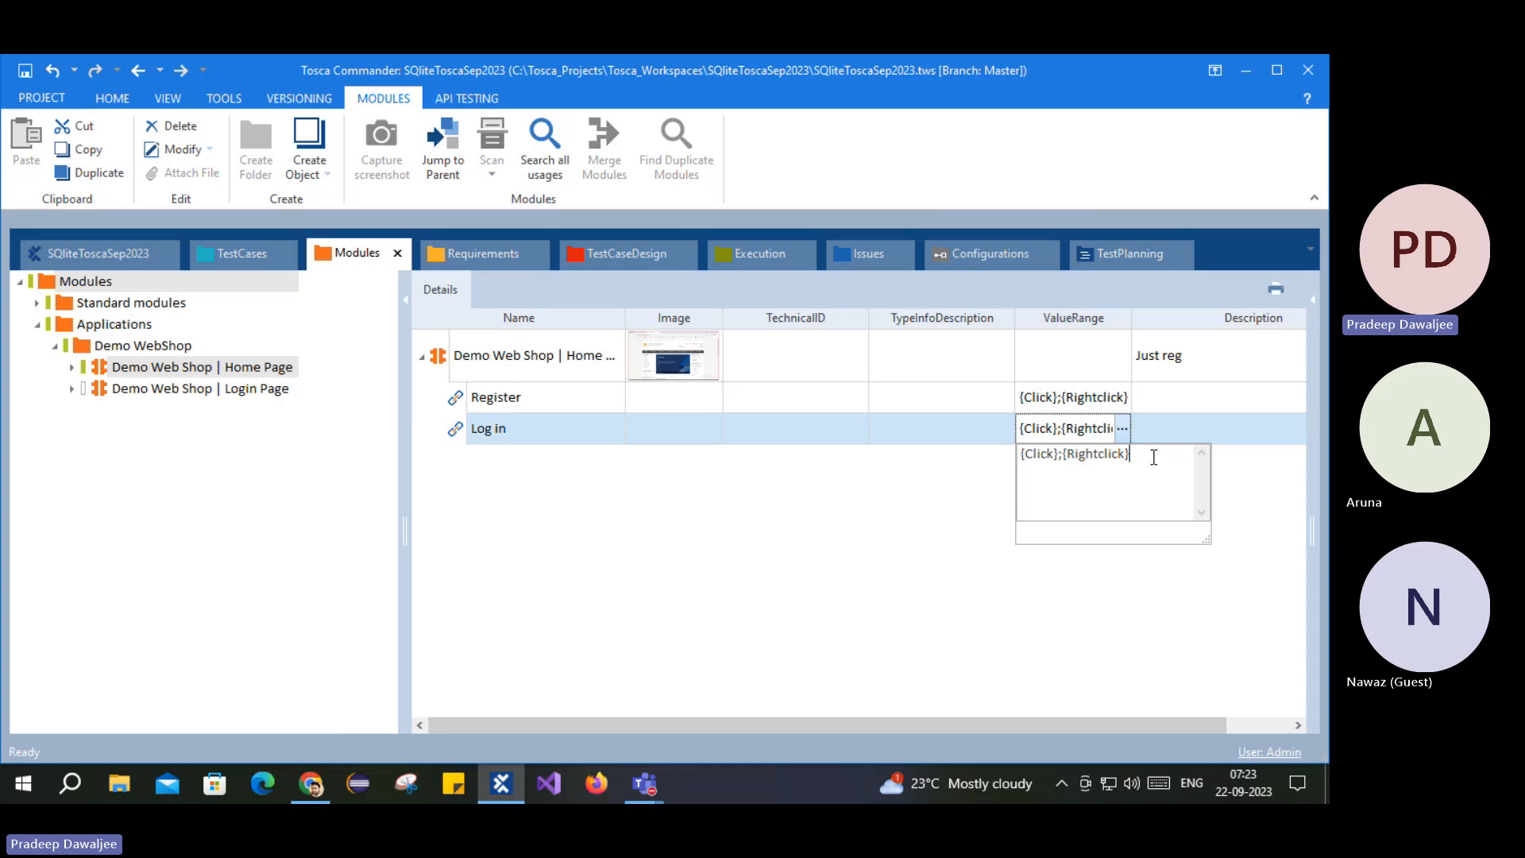
left_click_drag(1078, 453, 1119, 454)
left_click(491, 399)
Step: Examine the value ranges of the Email, Password, Remember me? and Log in controls in the Demo Web Shop | Login Page module
left_click(256, 388)
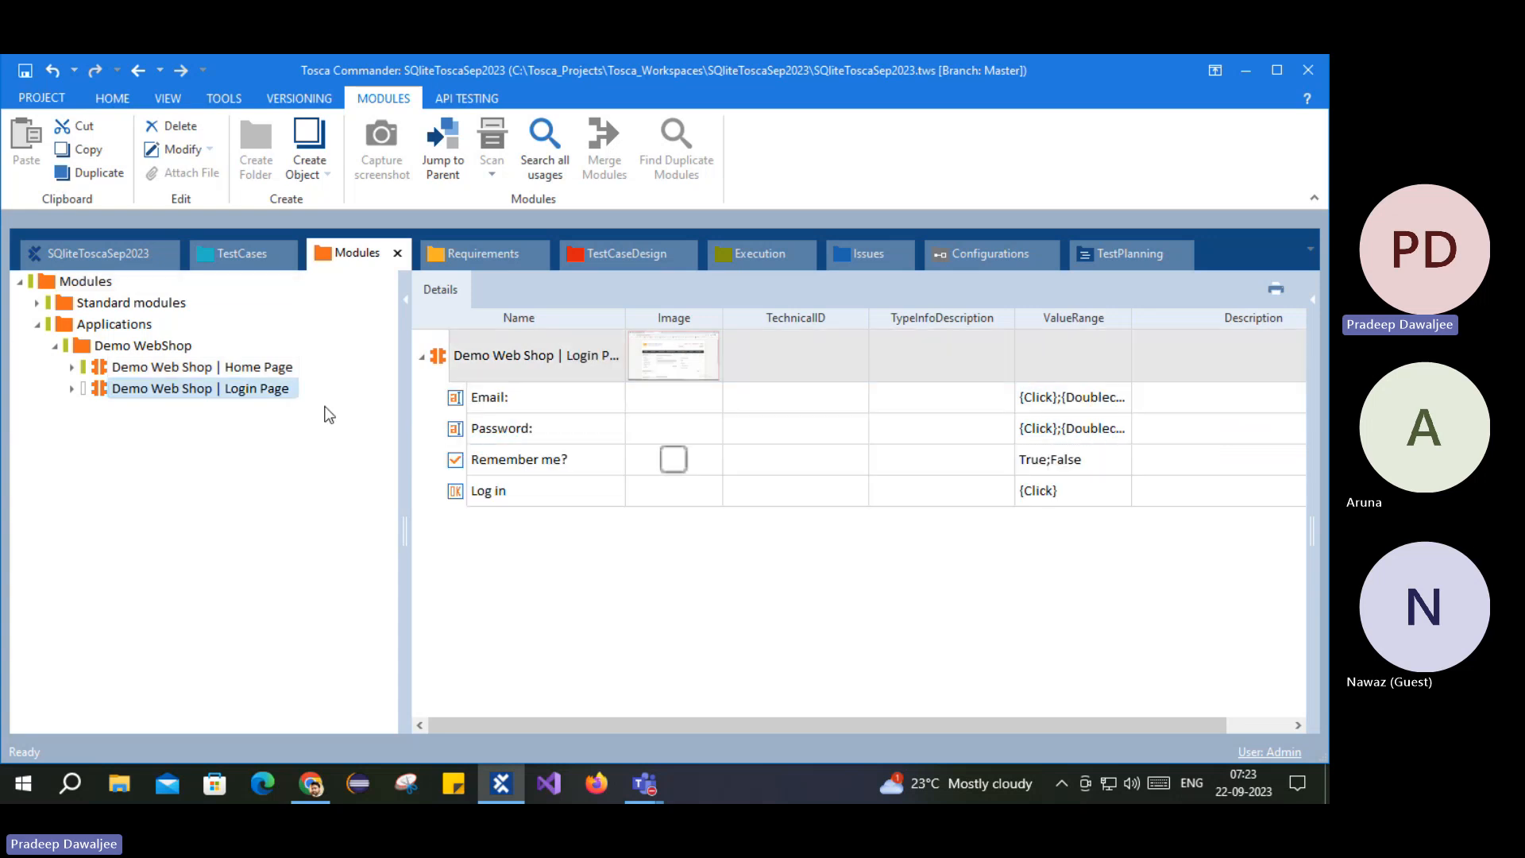
left_click(511, 398)
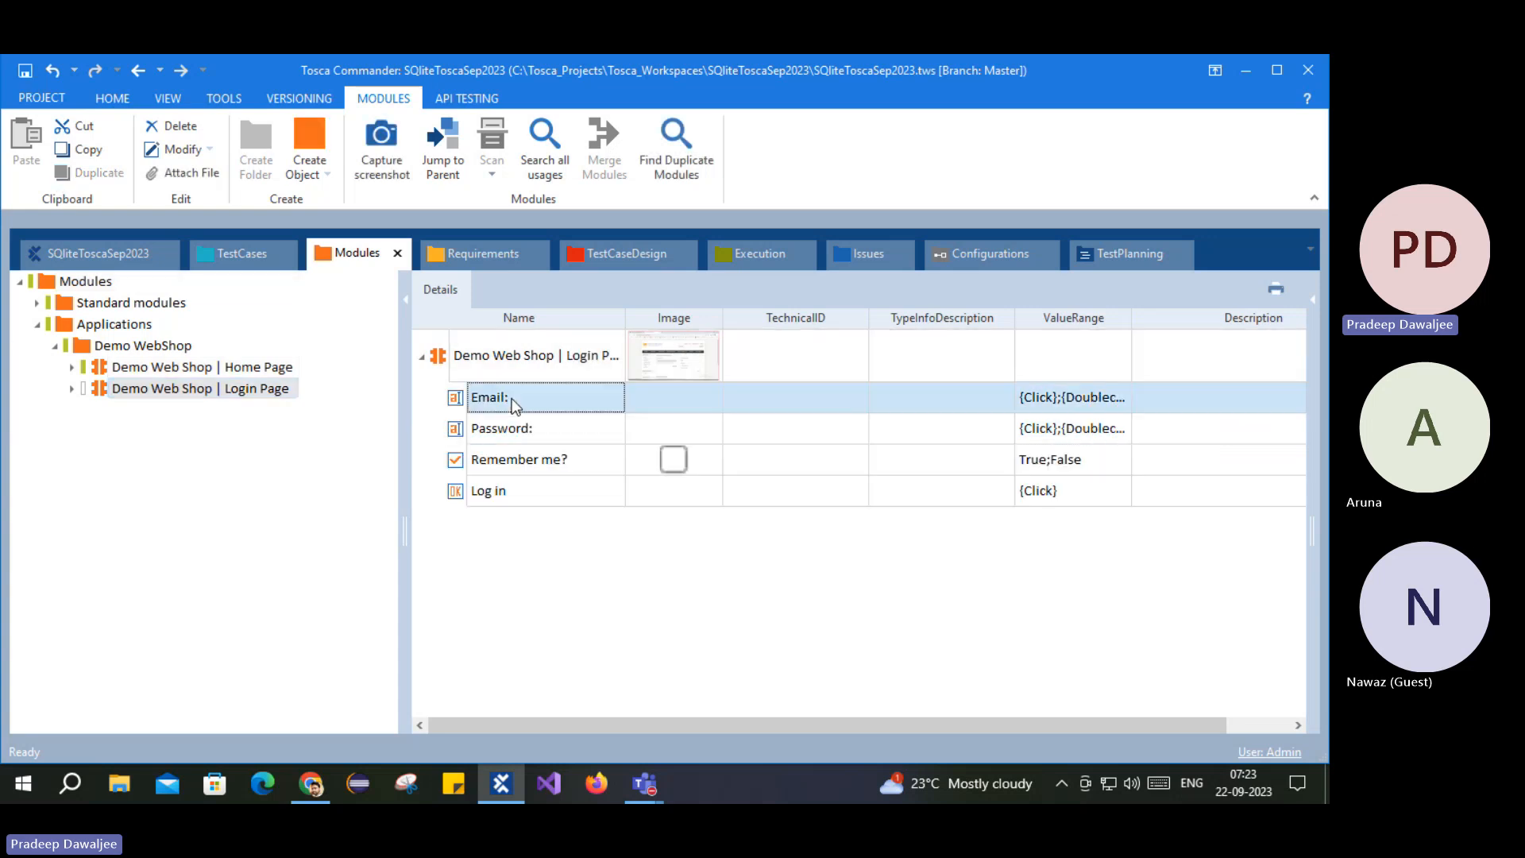
left_click(1096, 399)
left_click(1123, 397)
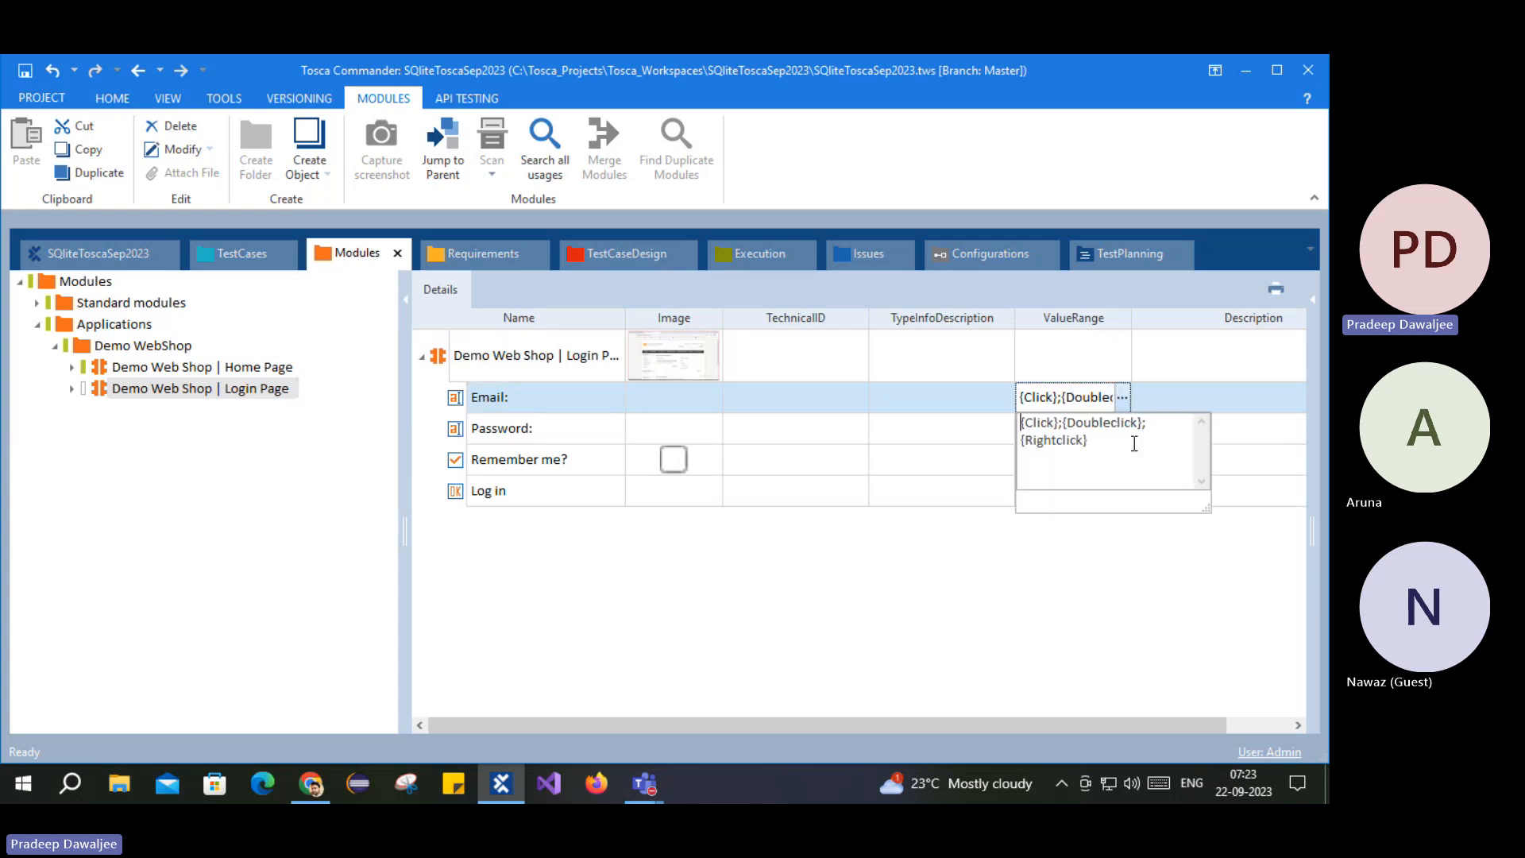
left_click(969, 633)
left_click(507, 437)
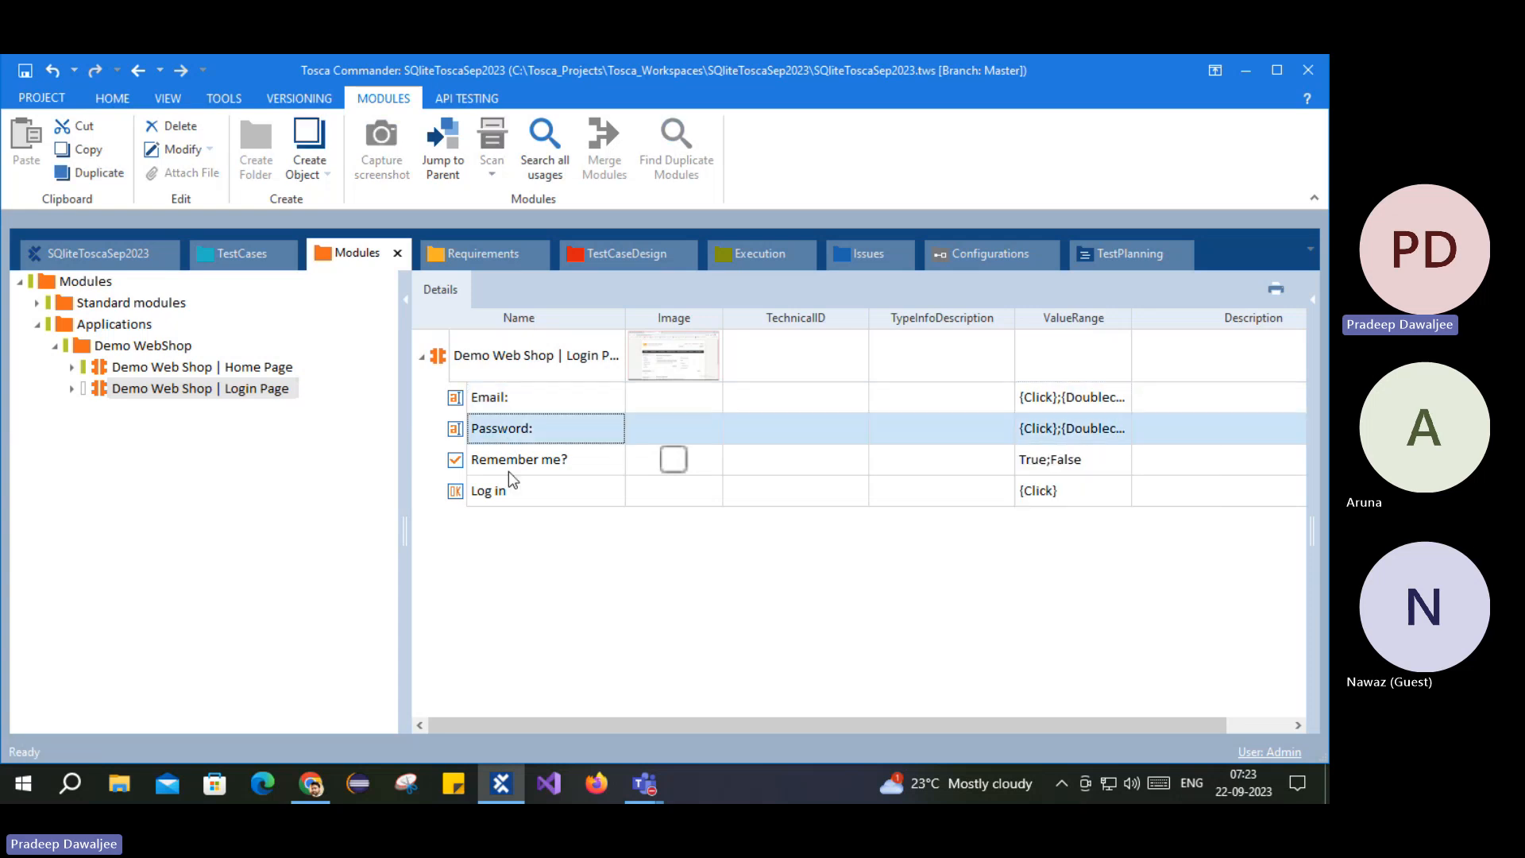
left_click(509, 470)
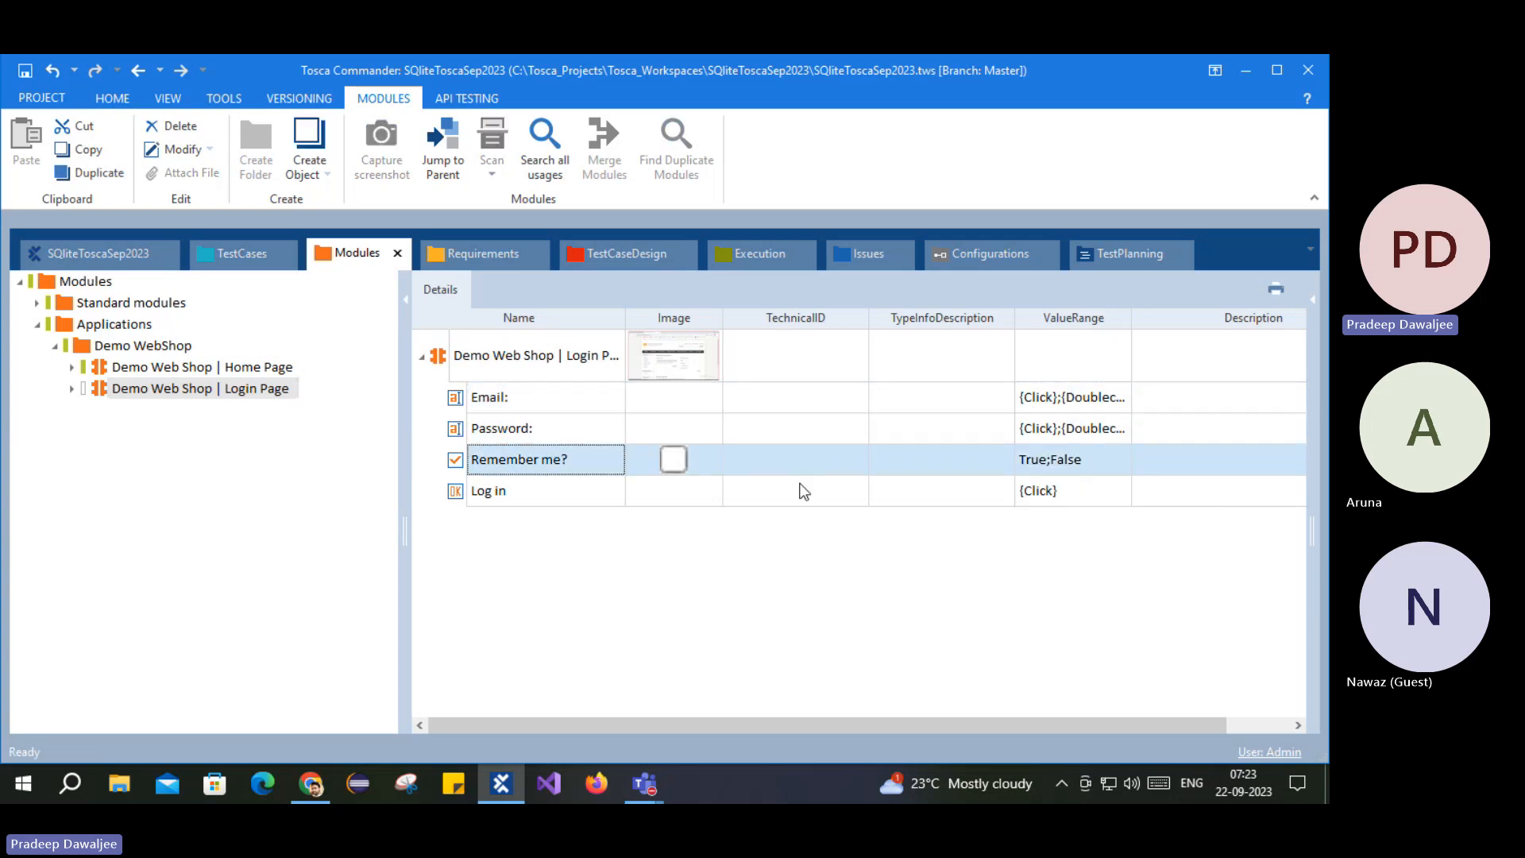
left_click(495, 496)
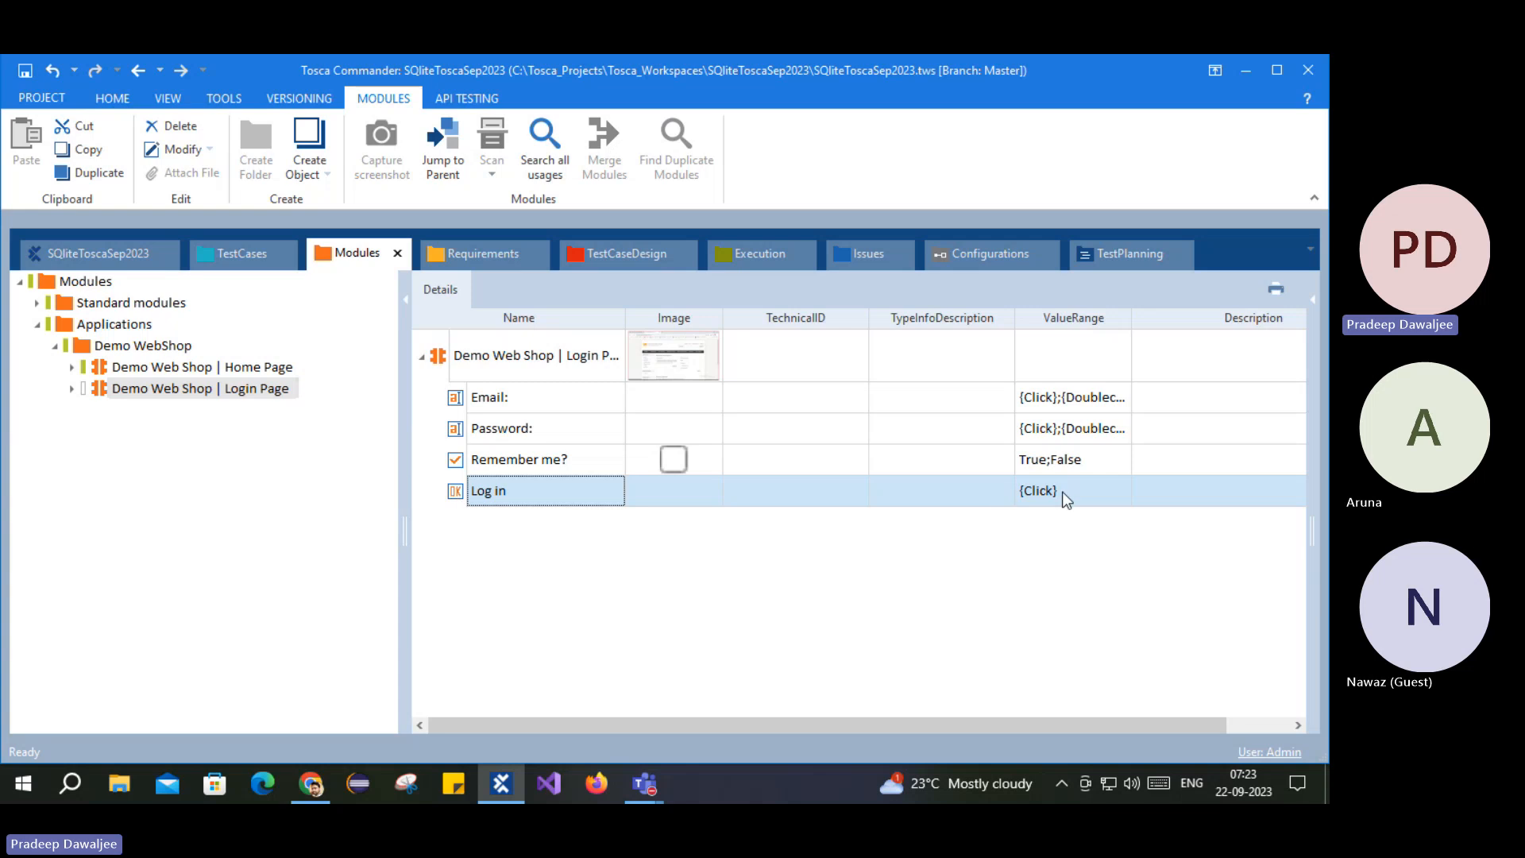
left_click(518, 410)
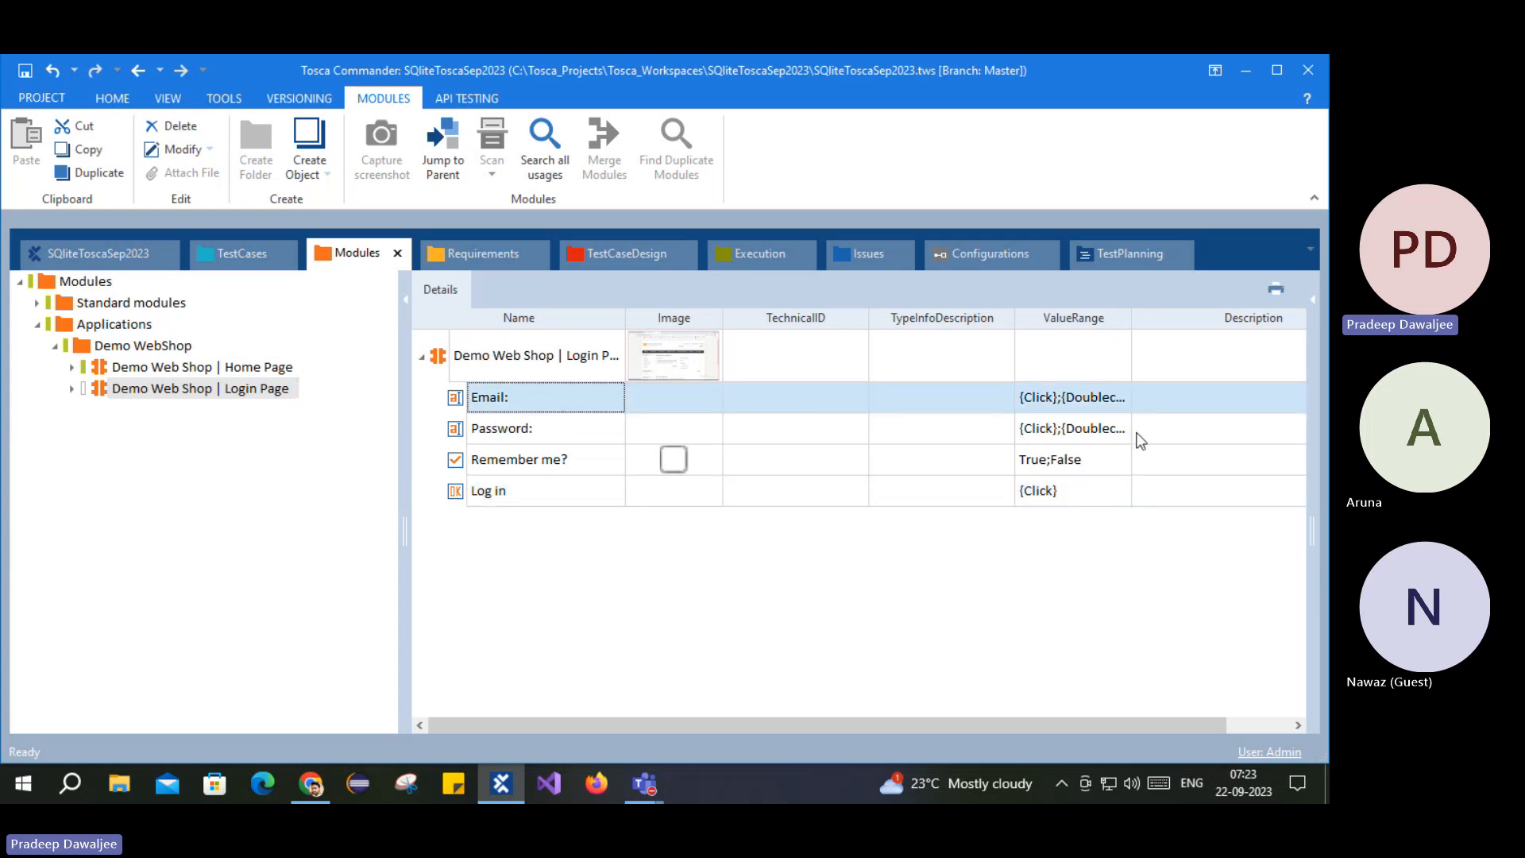
left_click(1117, 405)
left_click(1122, 398)
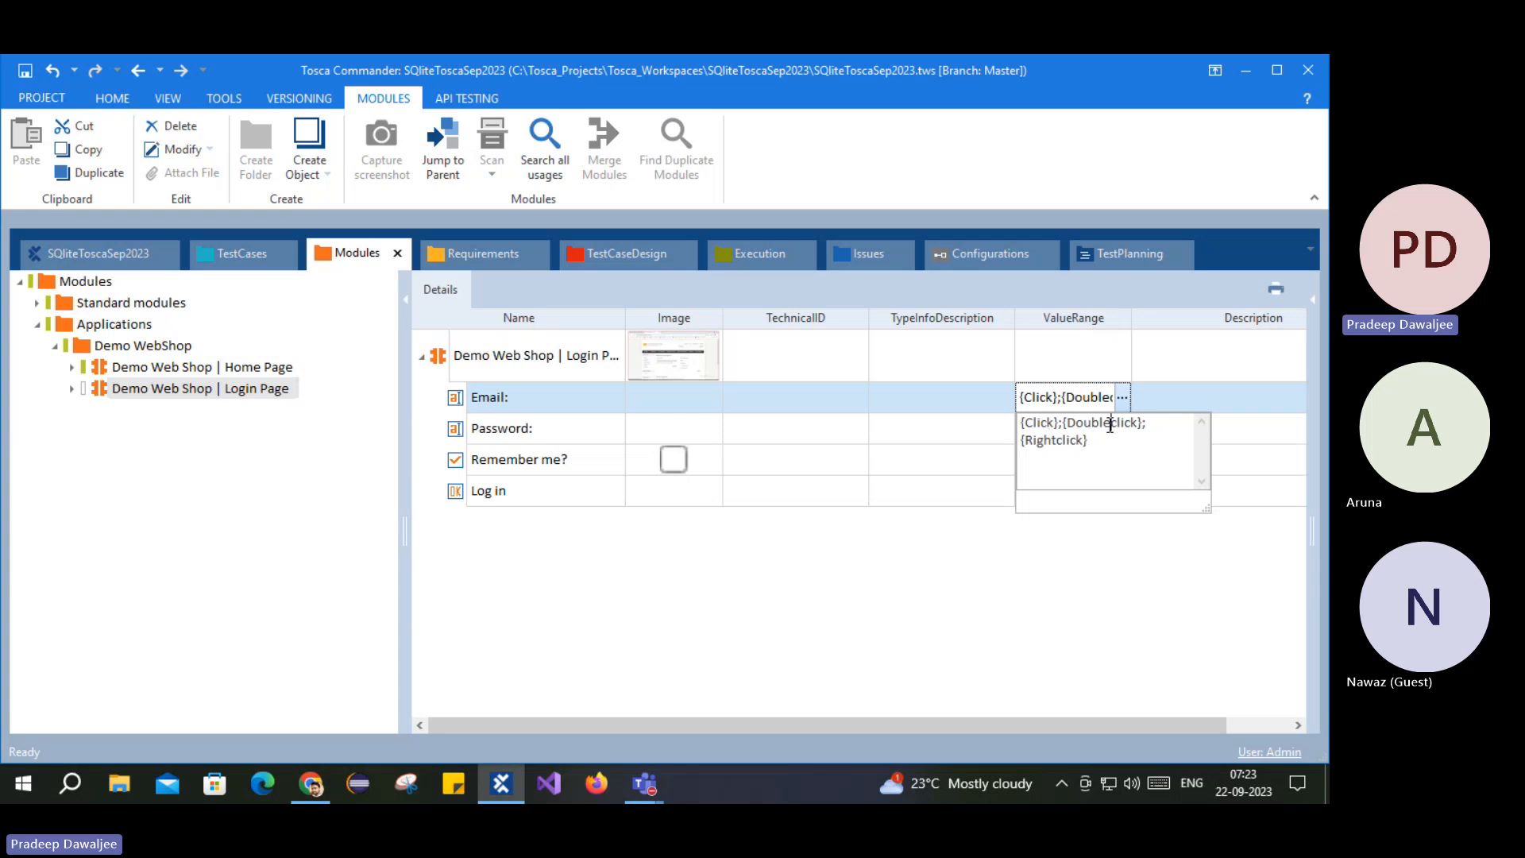
left_click(1012, 458)
Step: Recheck the Home Page module's links, and return to FirstTC to list the Log in link's value options
left_click(127, 369)
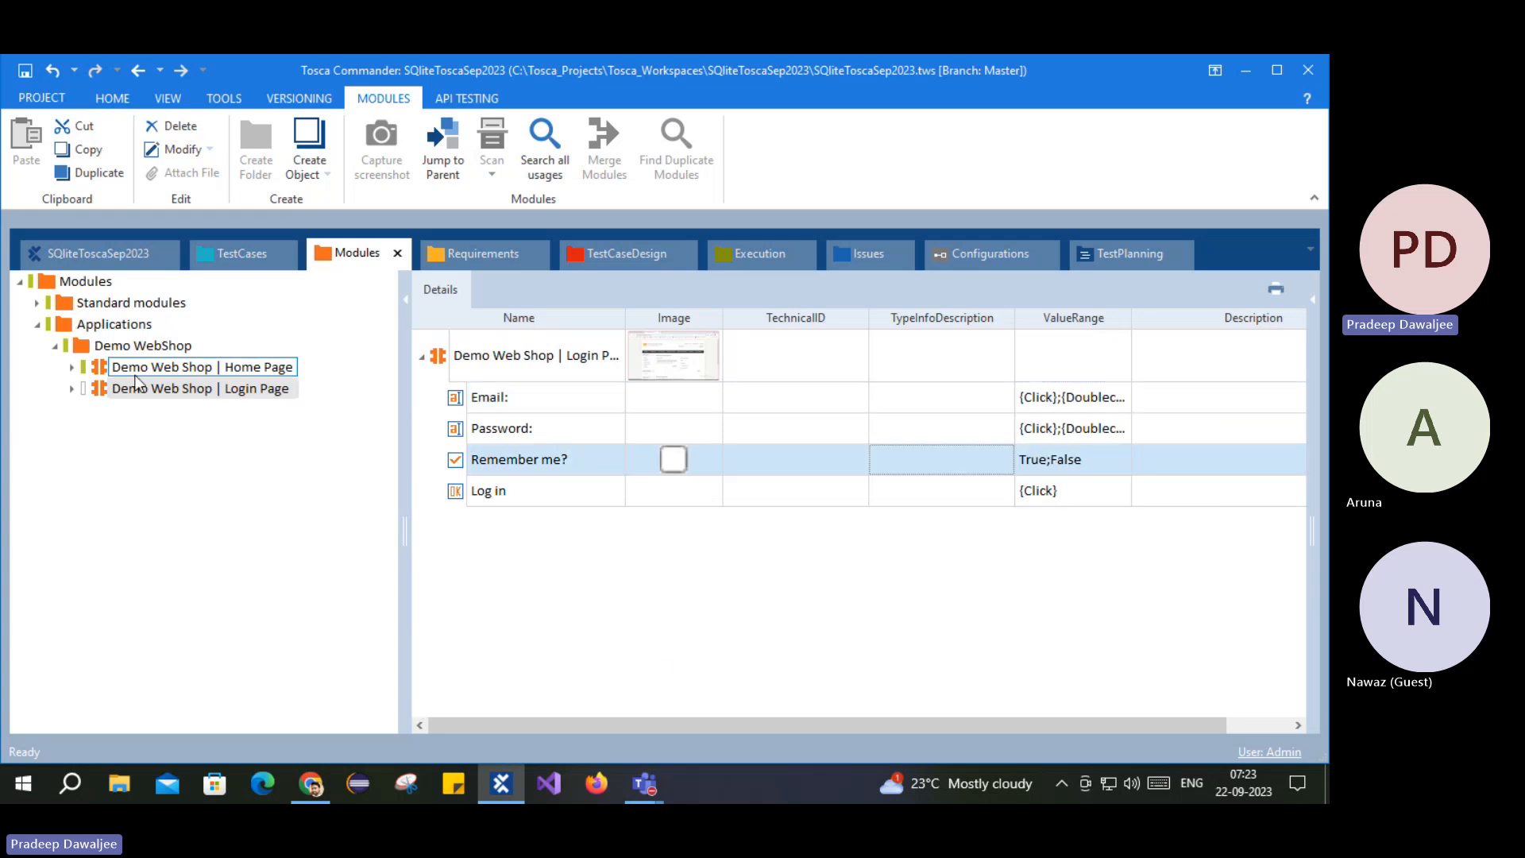
left_click(461, 400)
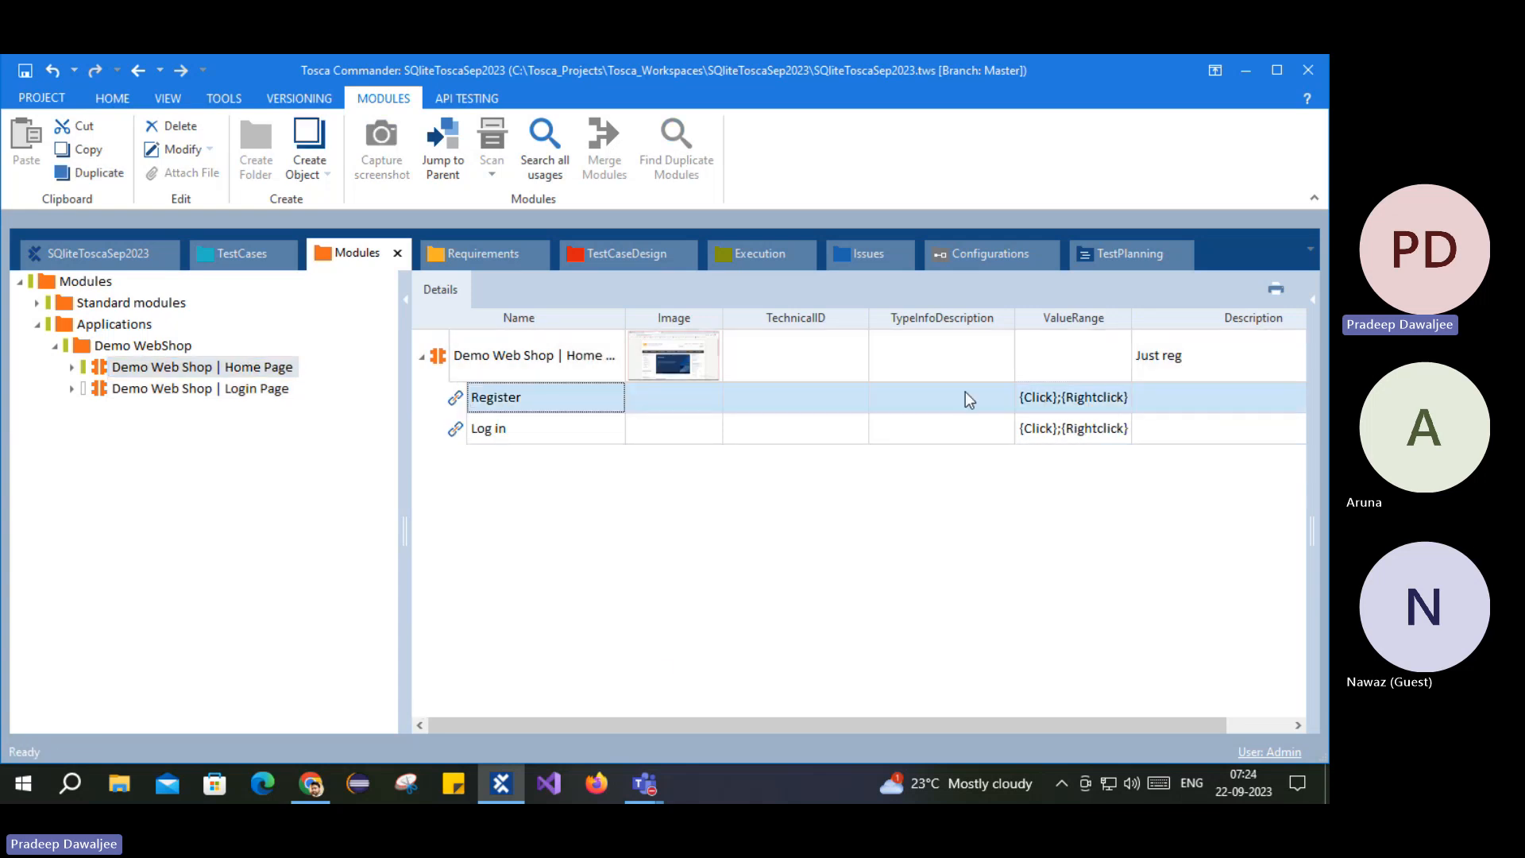
left_click(240, 254)
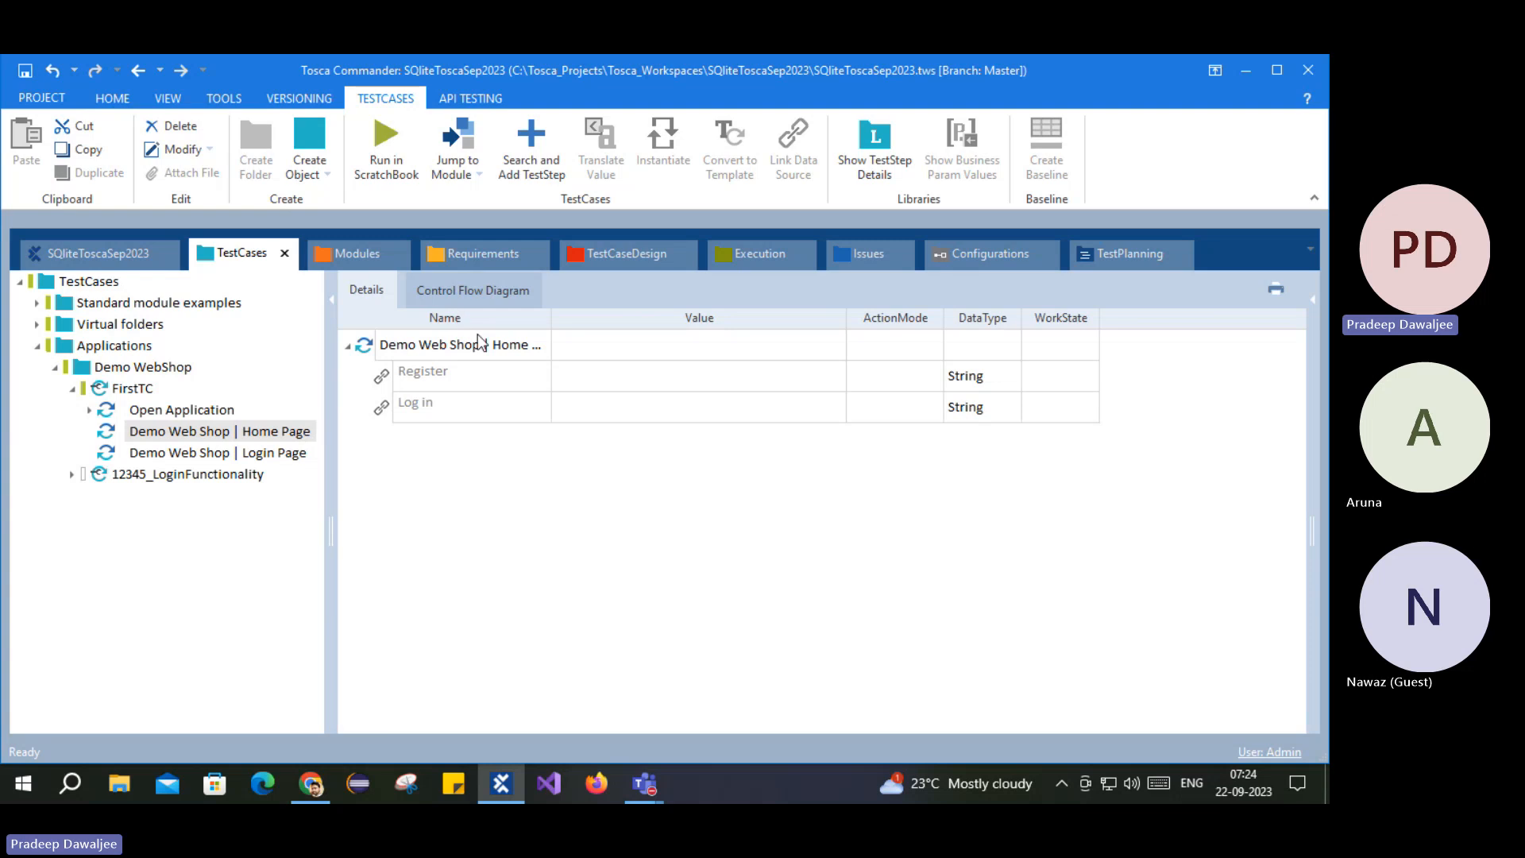
left_click(280, 386)
left_click(349, 459)
left_click(679, 407)
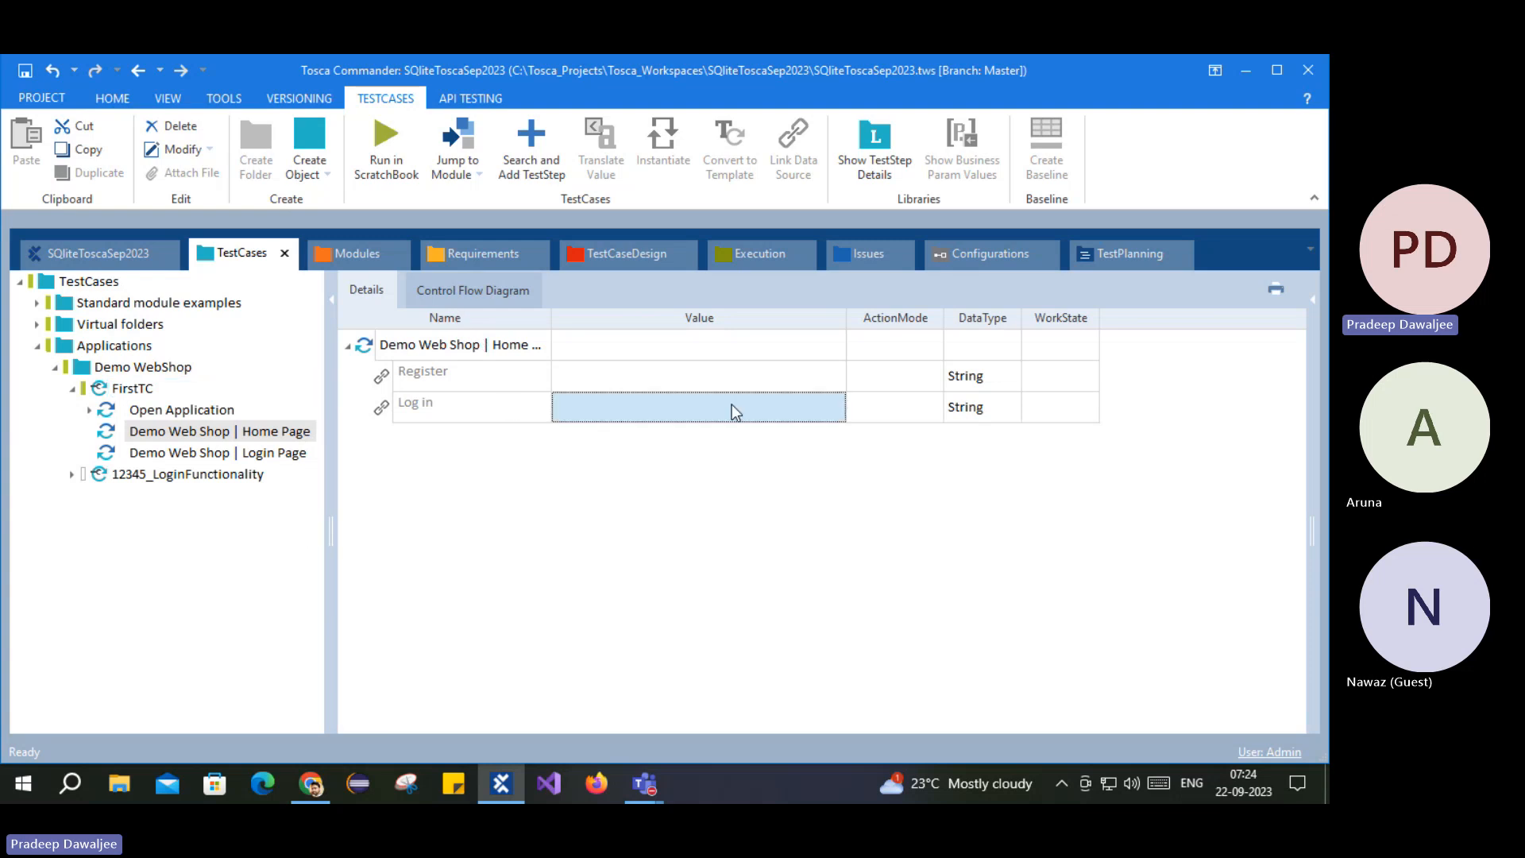
left_click(812, 407)
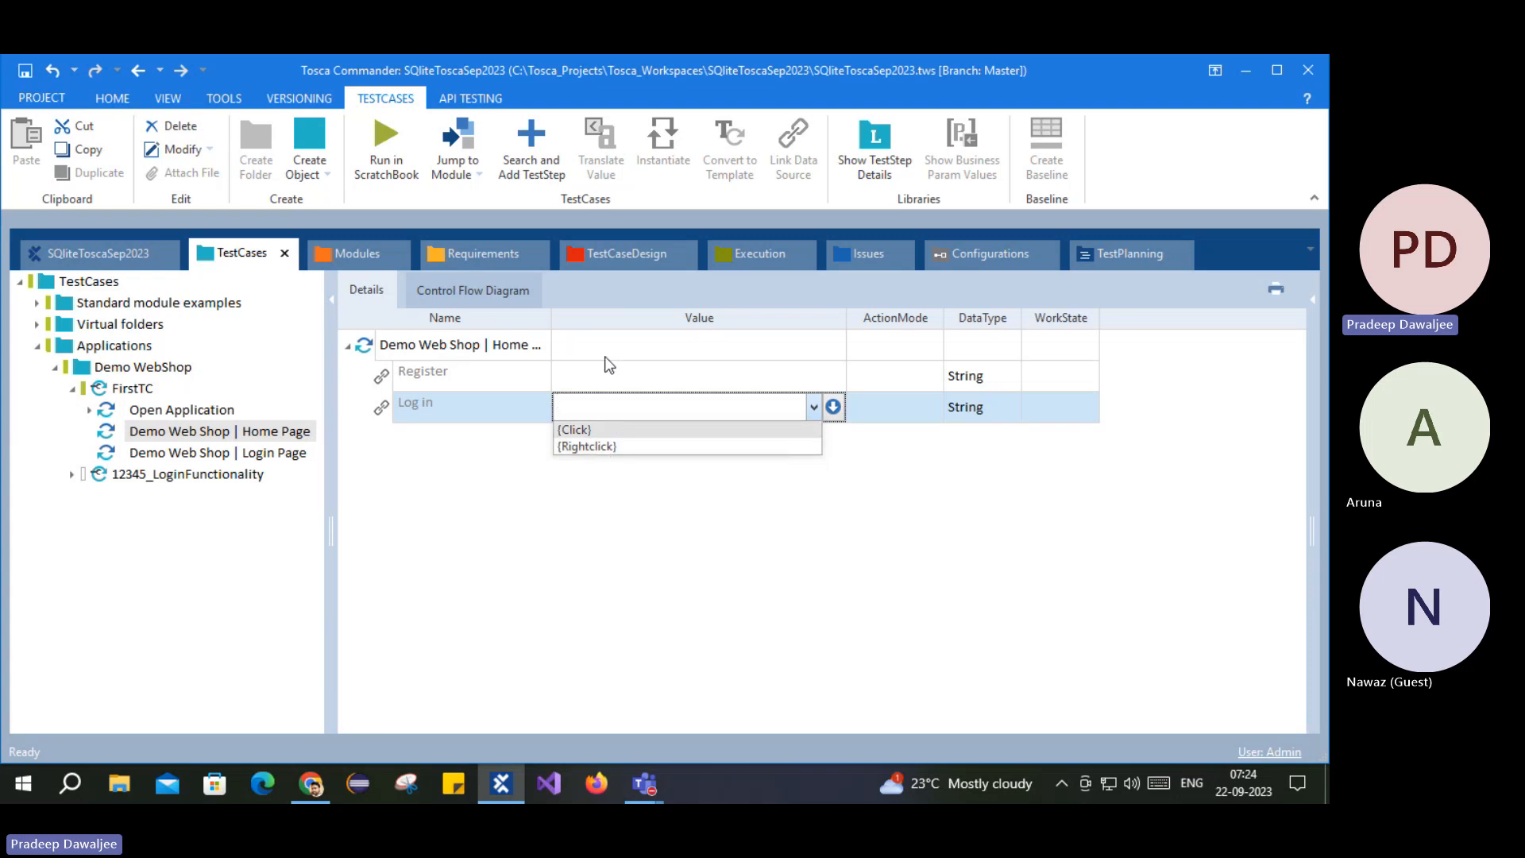
Step: Enter {mou as the Log in value to look up the syntax of the MOUSE operation
left_click(586, 410)
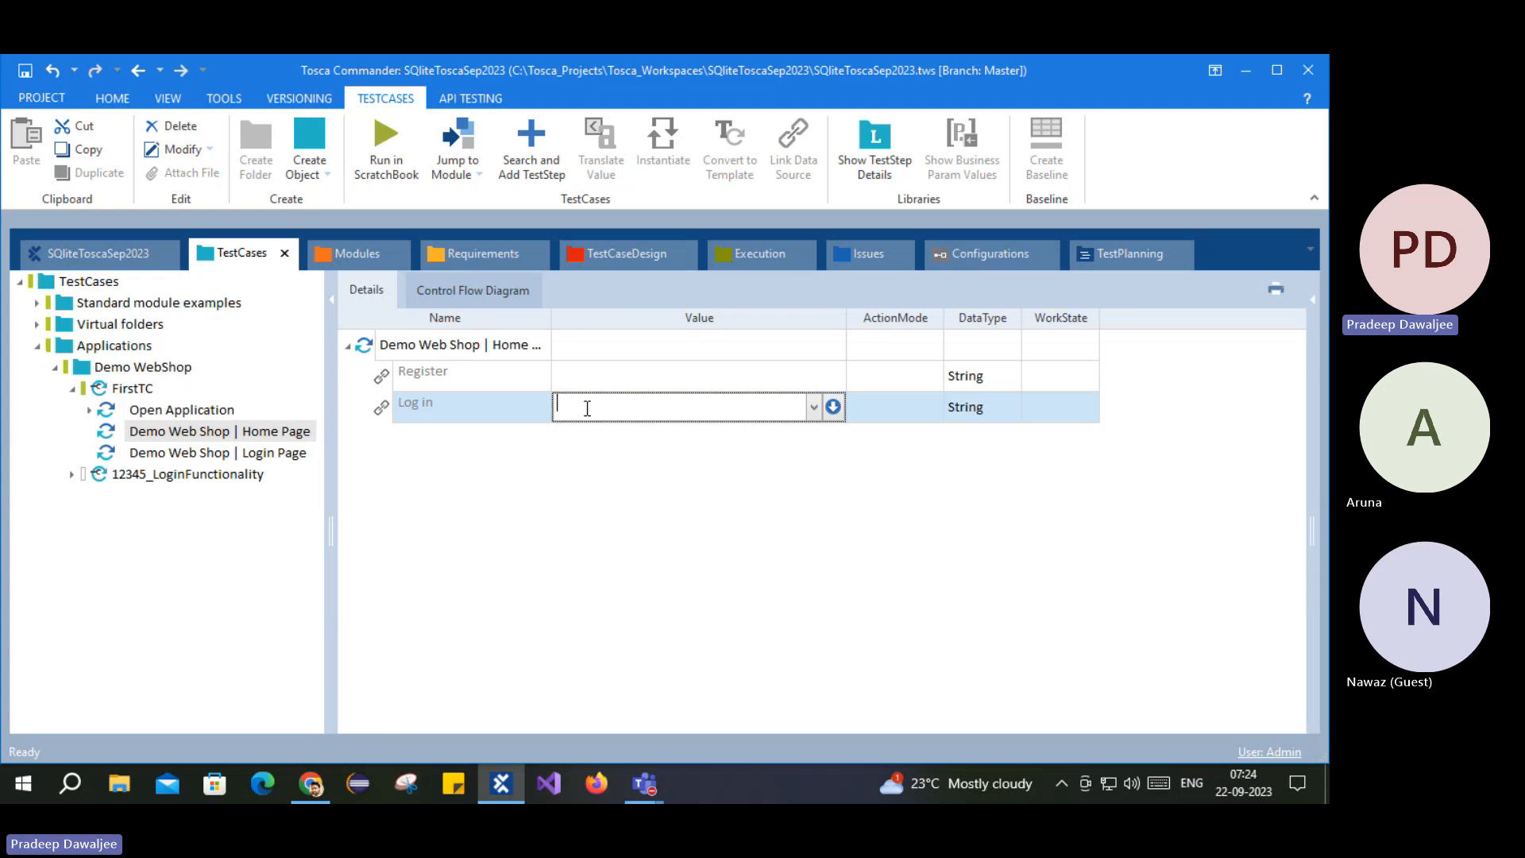
type("{Click")
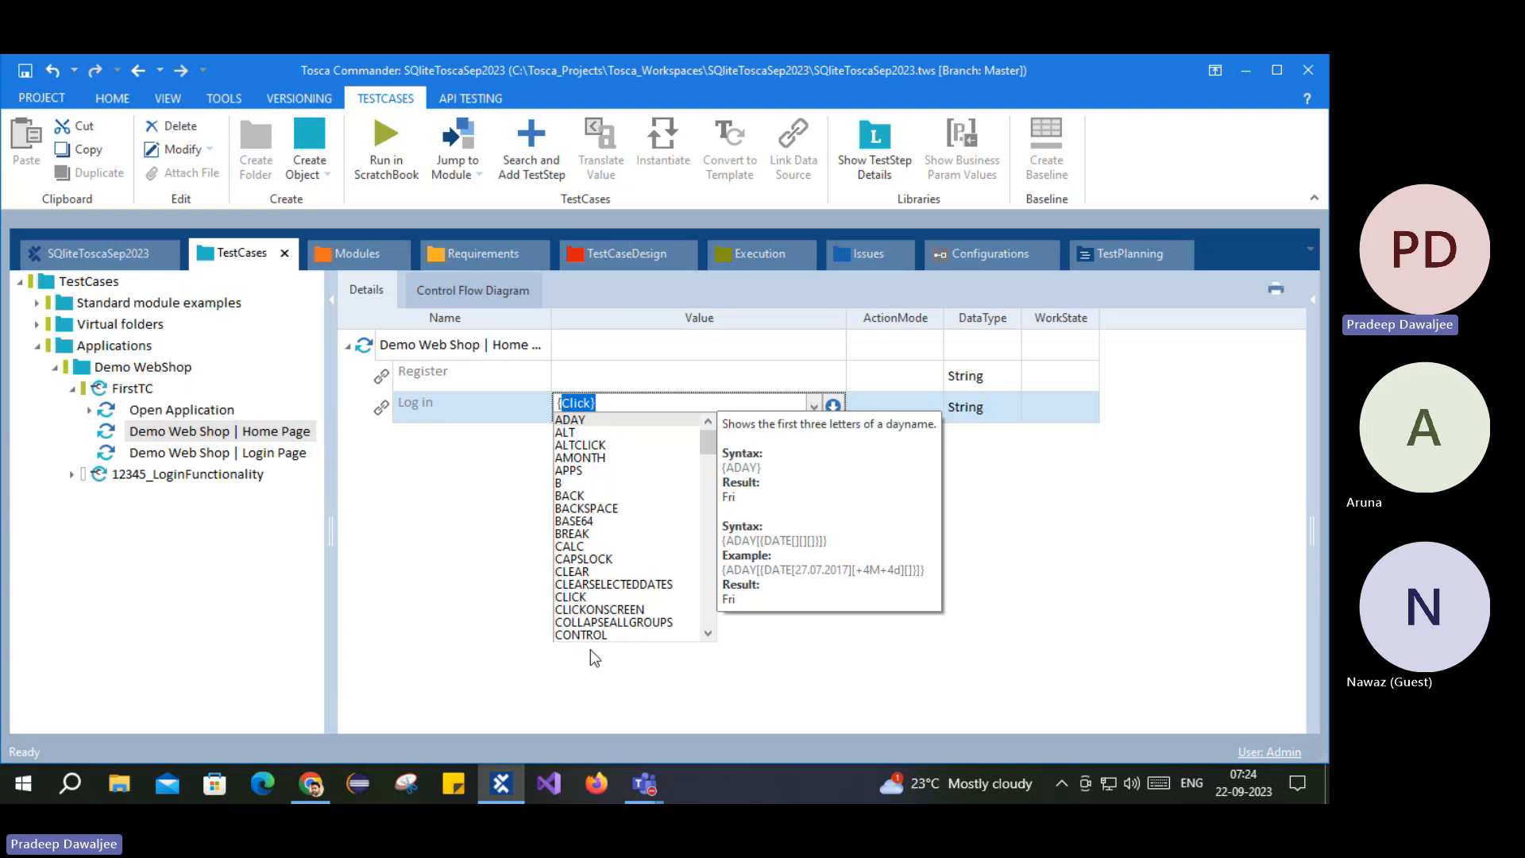
mouse_move(712, 434)
left_mouse_down()
mouse_move(707, 626)
mouse_move(710, 441)
left_mouse_up()
type("{mou")
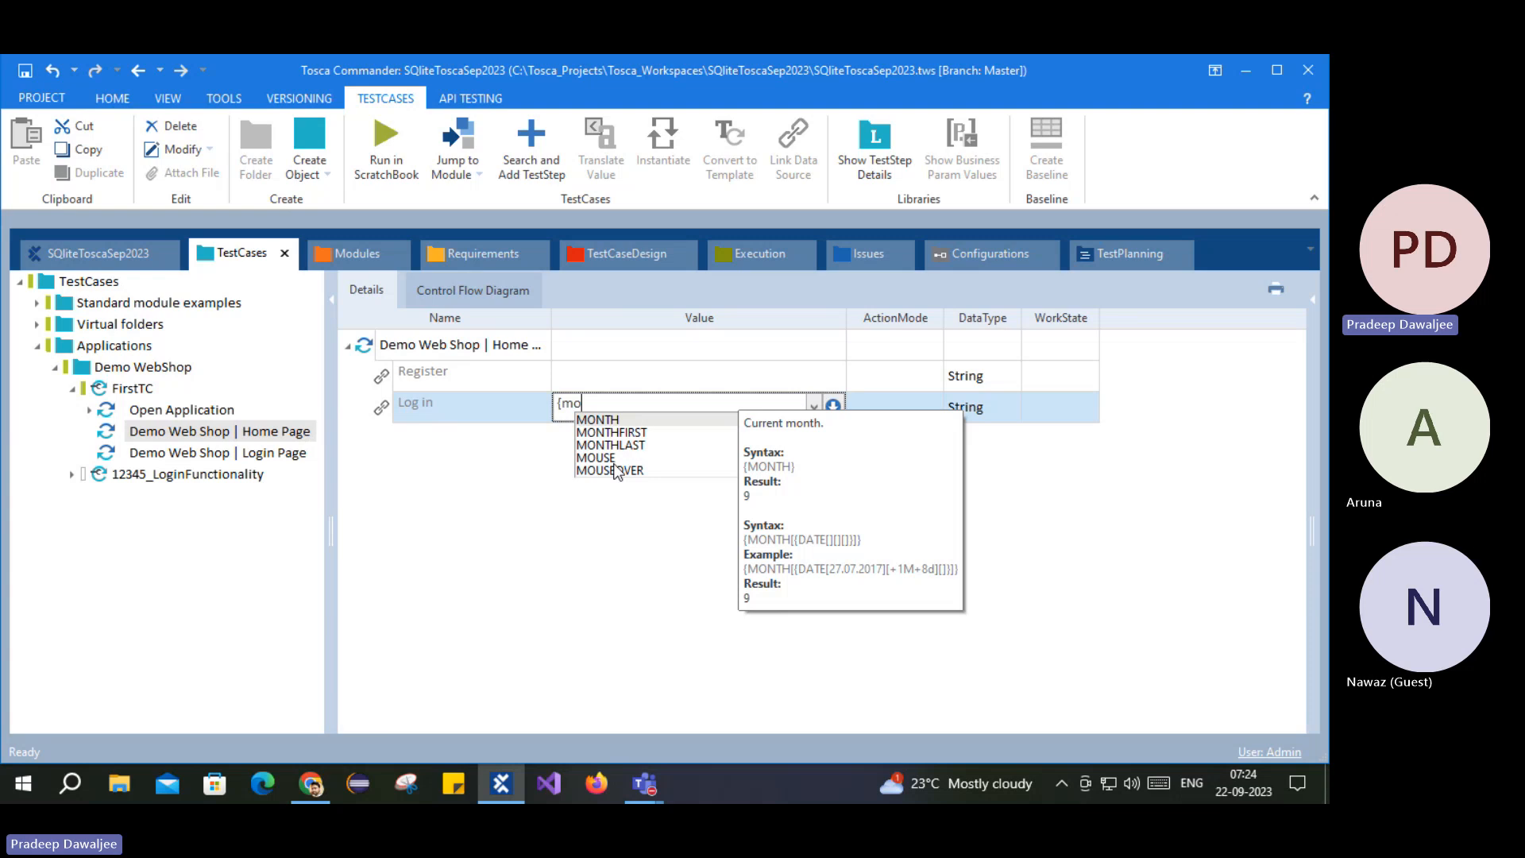
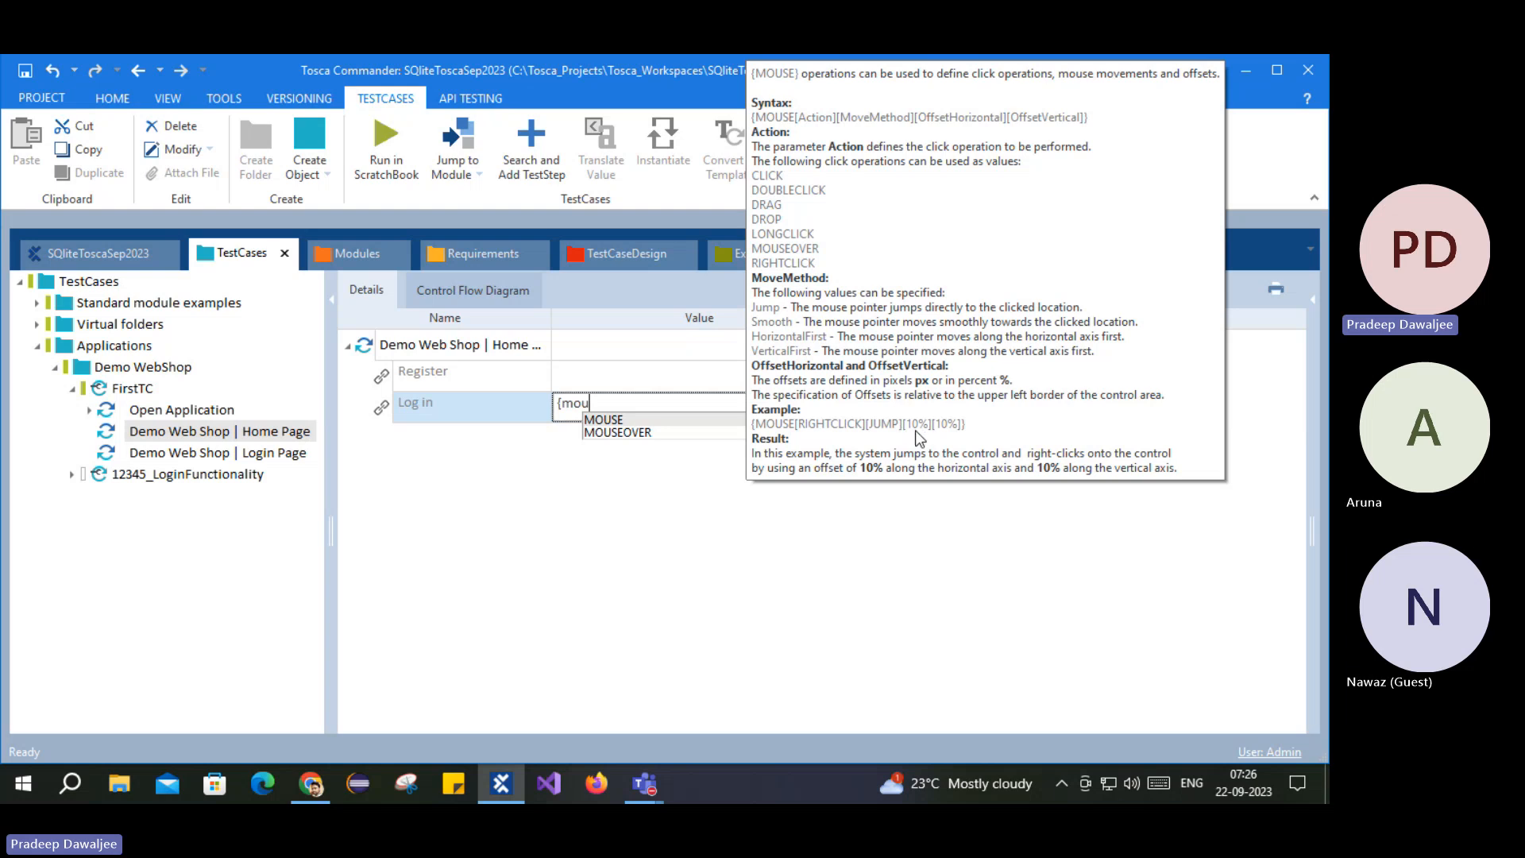
left_click(700, 499)
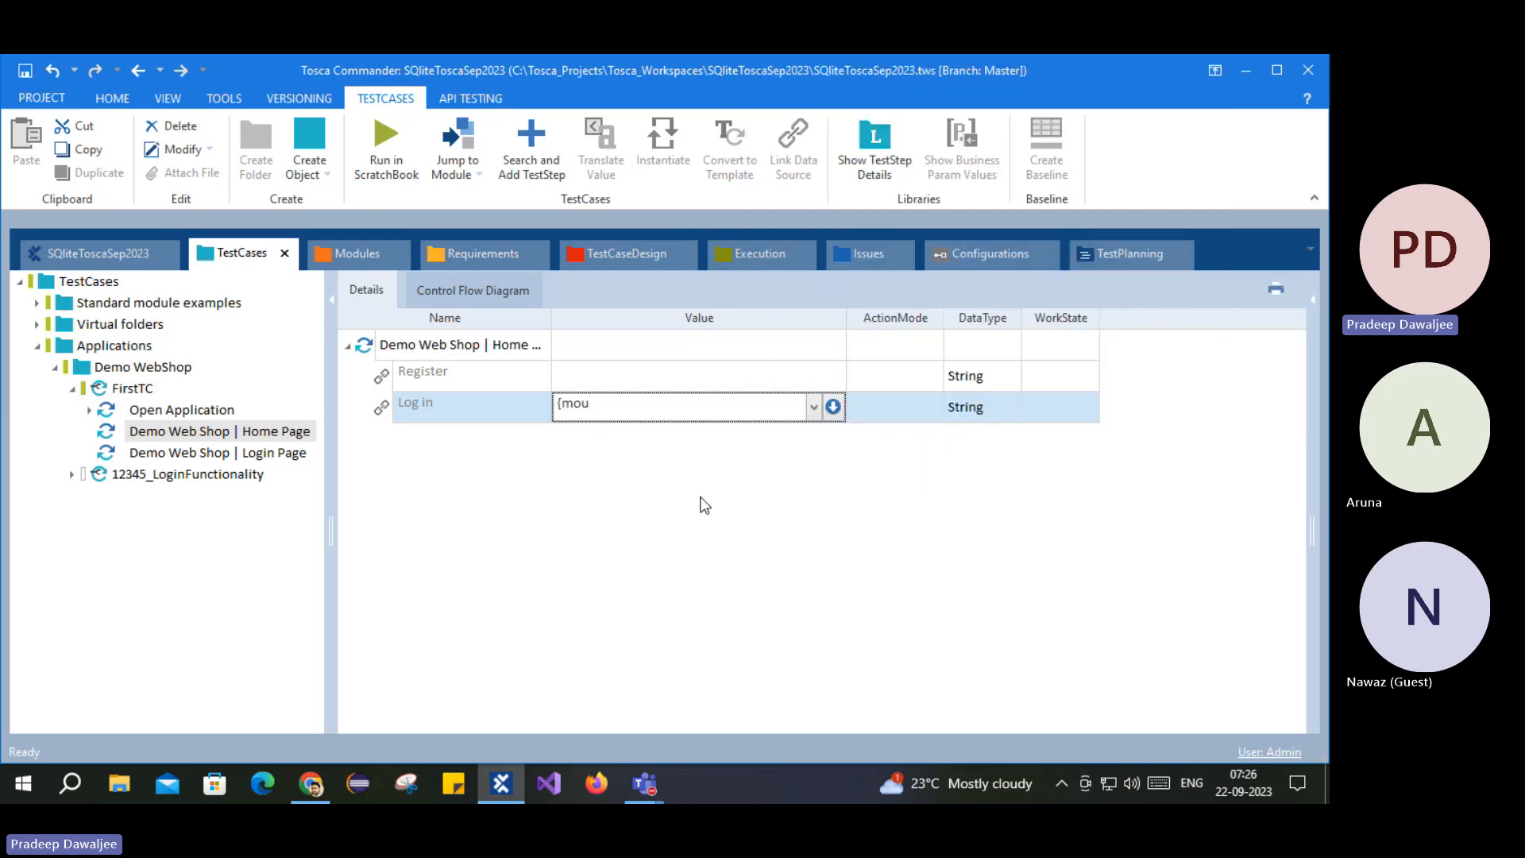
Step: Replace the Log in value in FirstTC's Home Page test step with the predefined {Click} option
left_click(733, 406)
key("ctrl+a")
key("BackSpace")
left_click(813, 409)
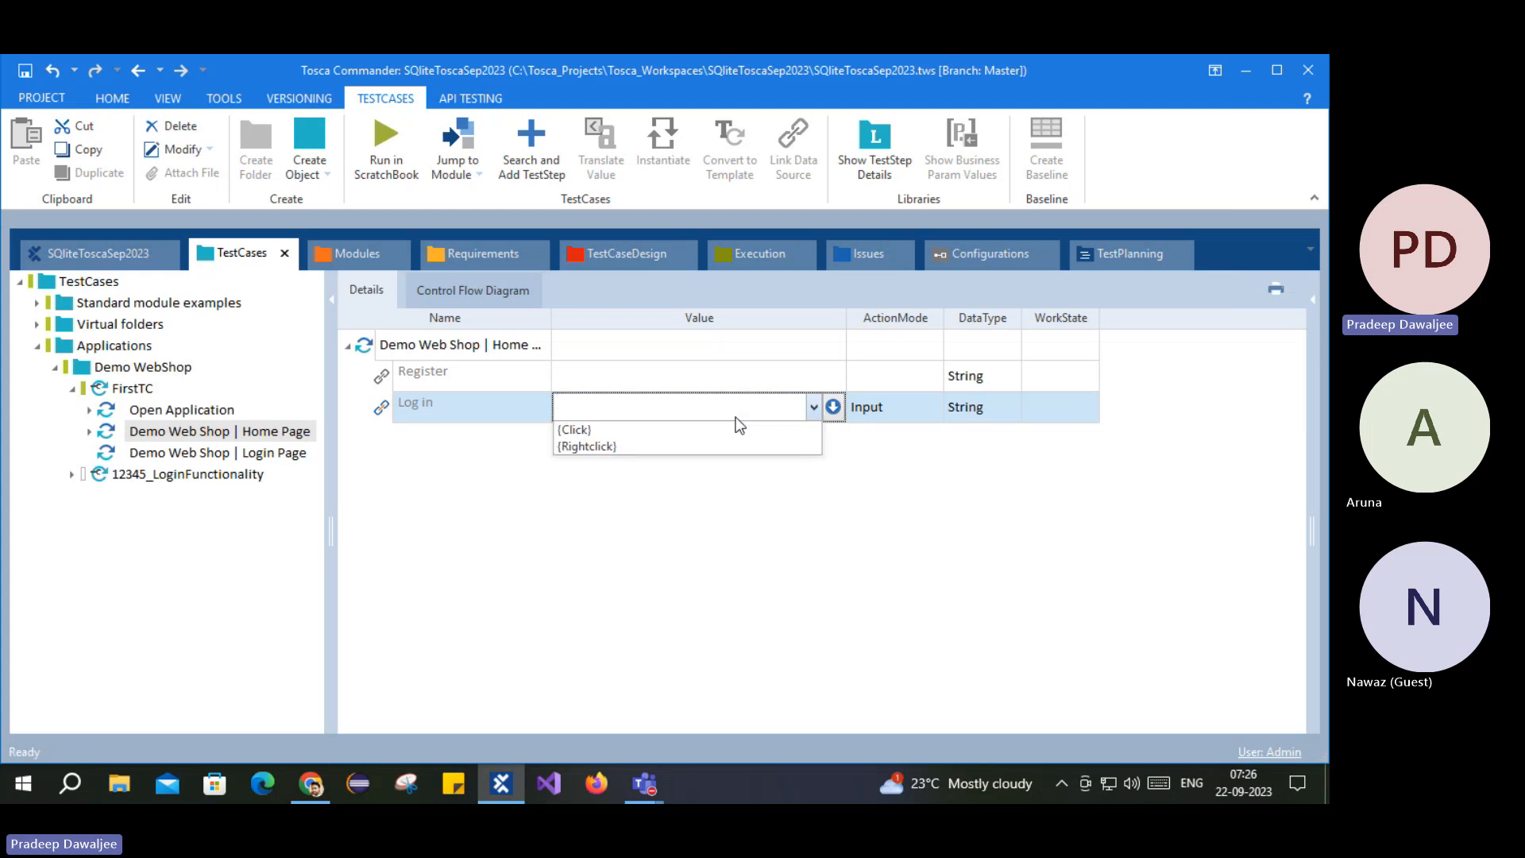
left_click(616, 433)
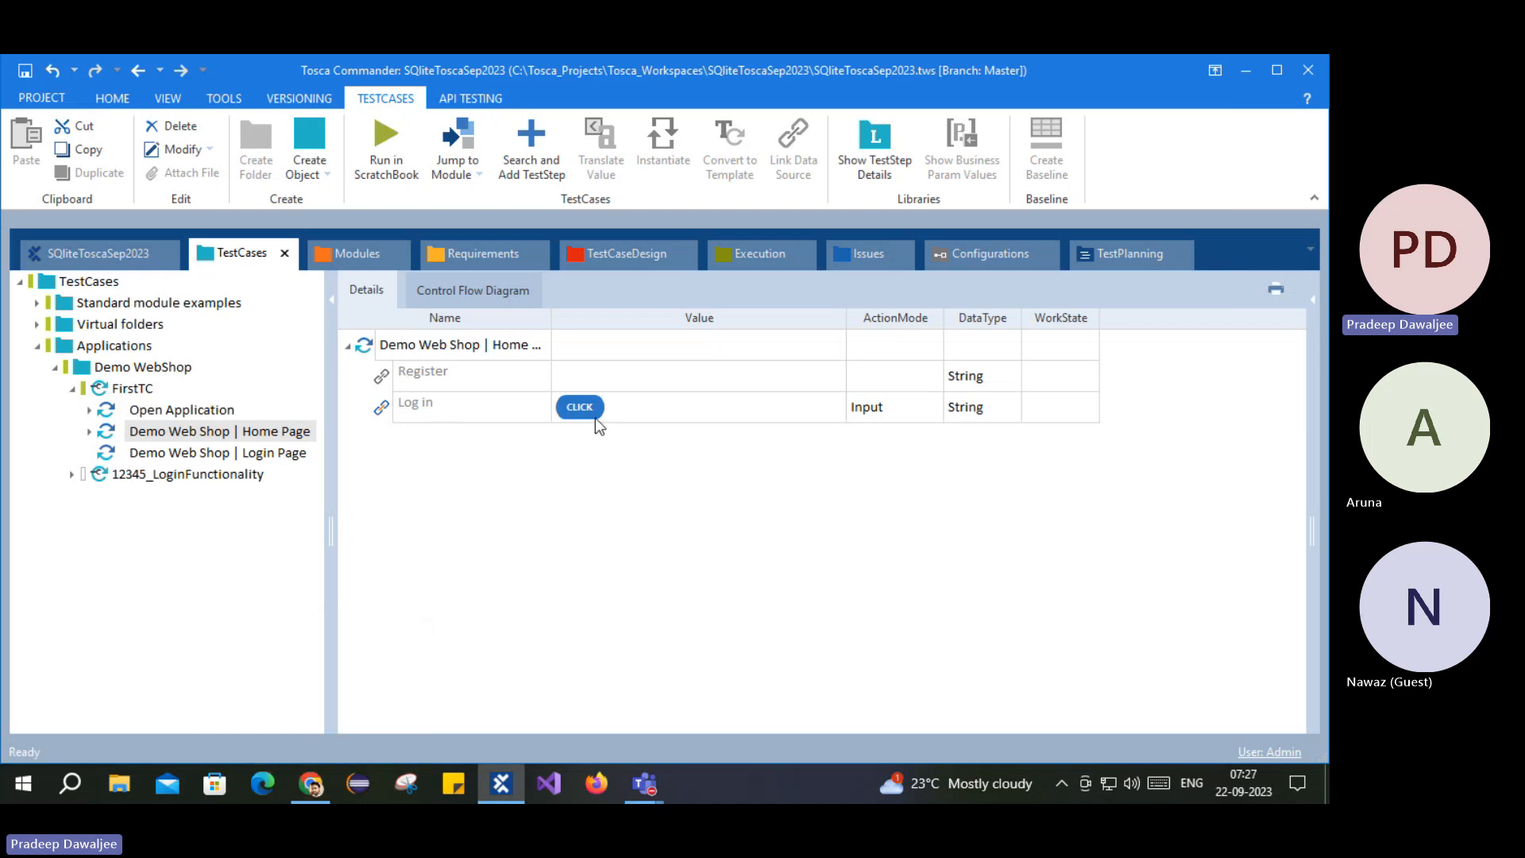
Step: Compare the Demo Web Shop home page in Chrome with the Log in value of the Home Page test step in Tosca Commander
left_click(312, 784)
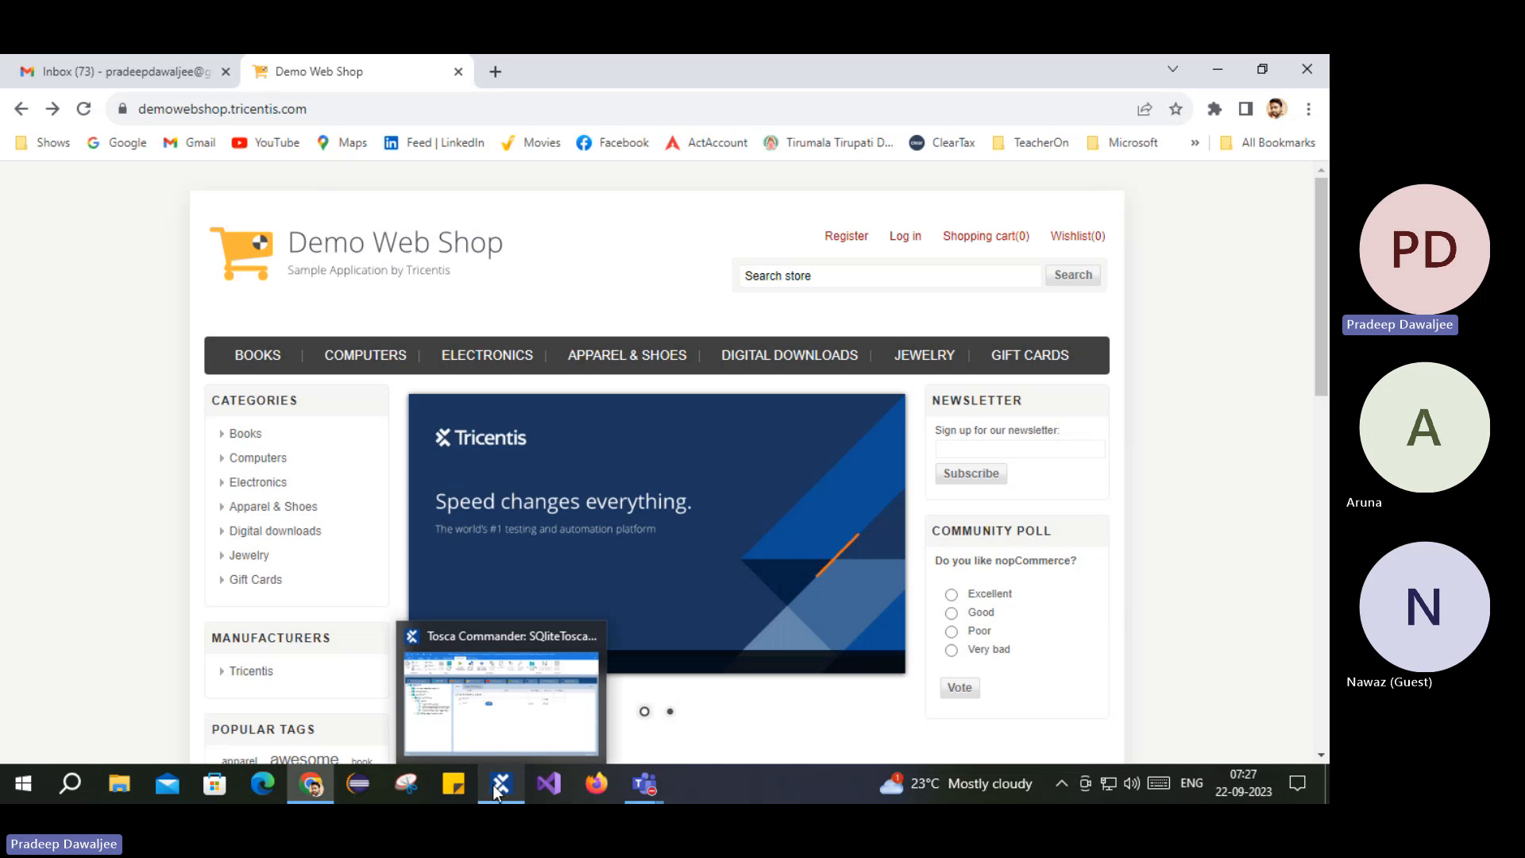
left_click(501, 699)
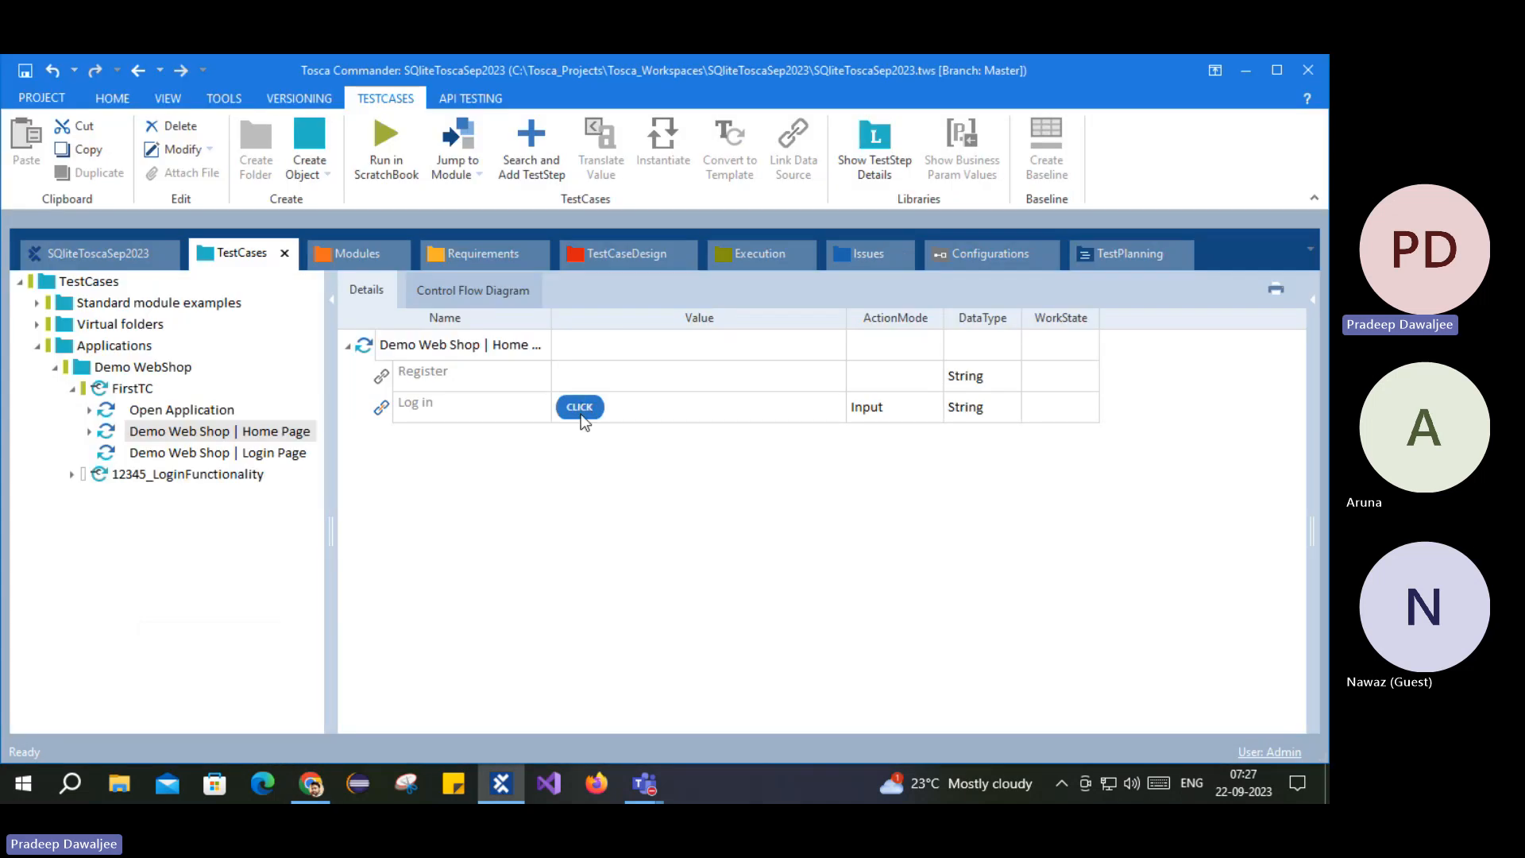
left_click(502, 784)
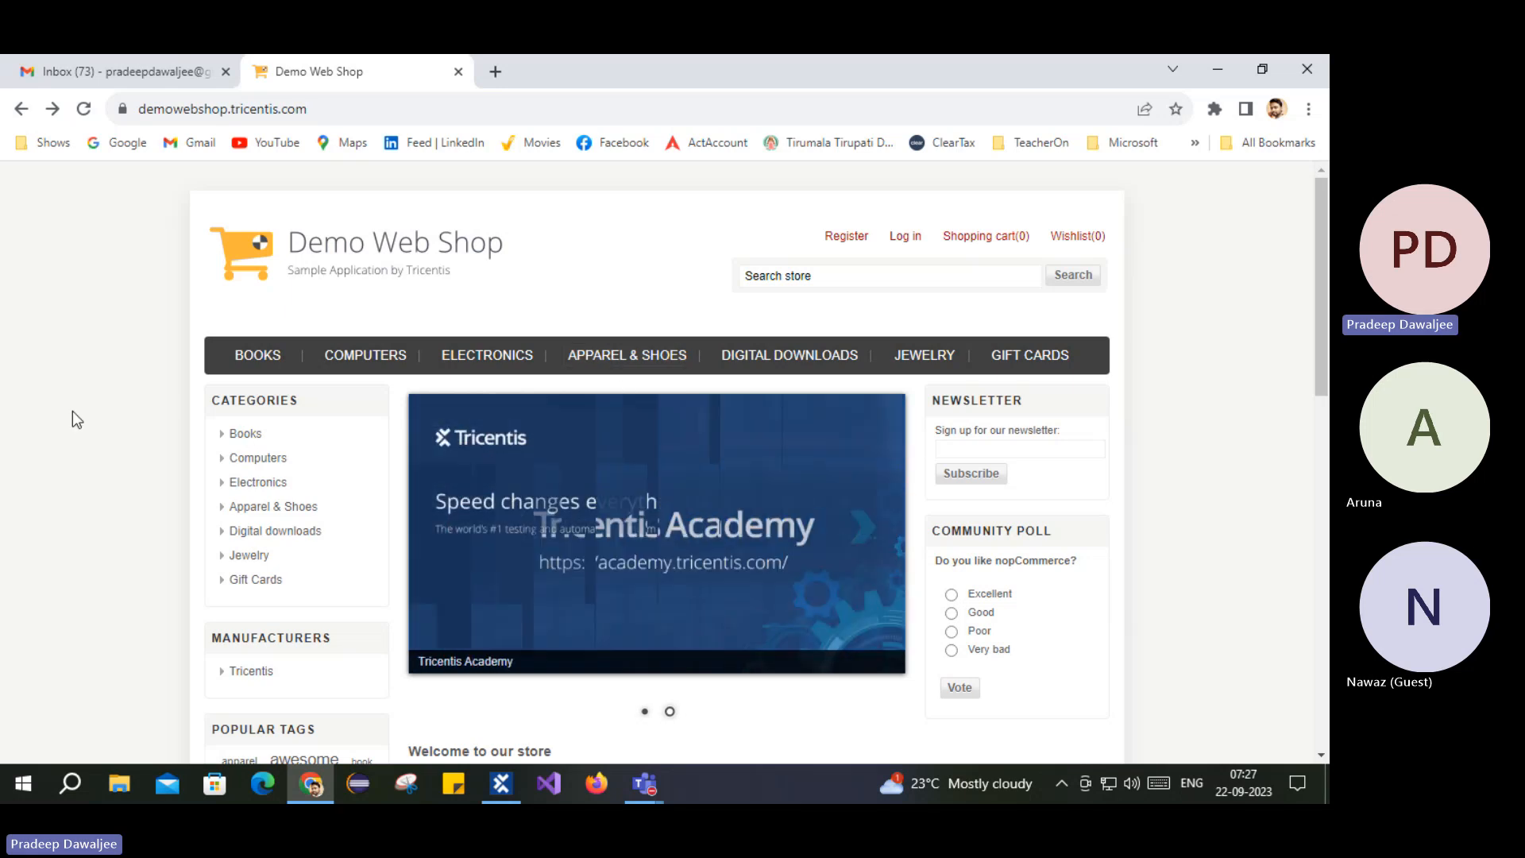
left_click(502, 783)
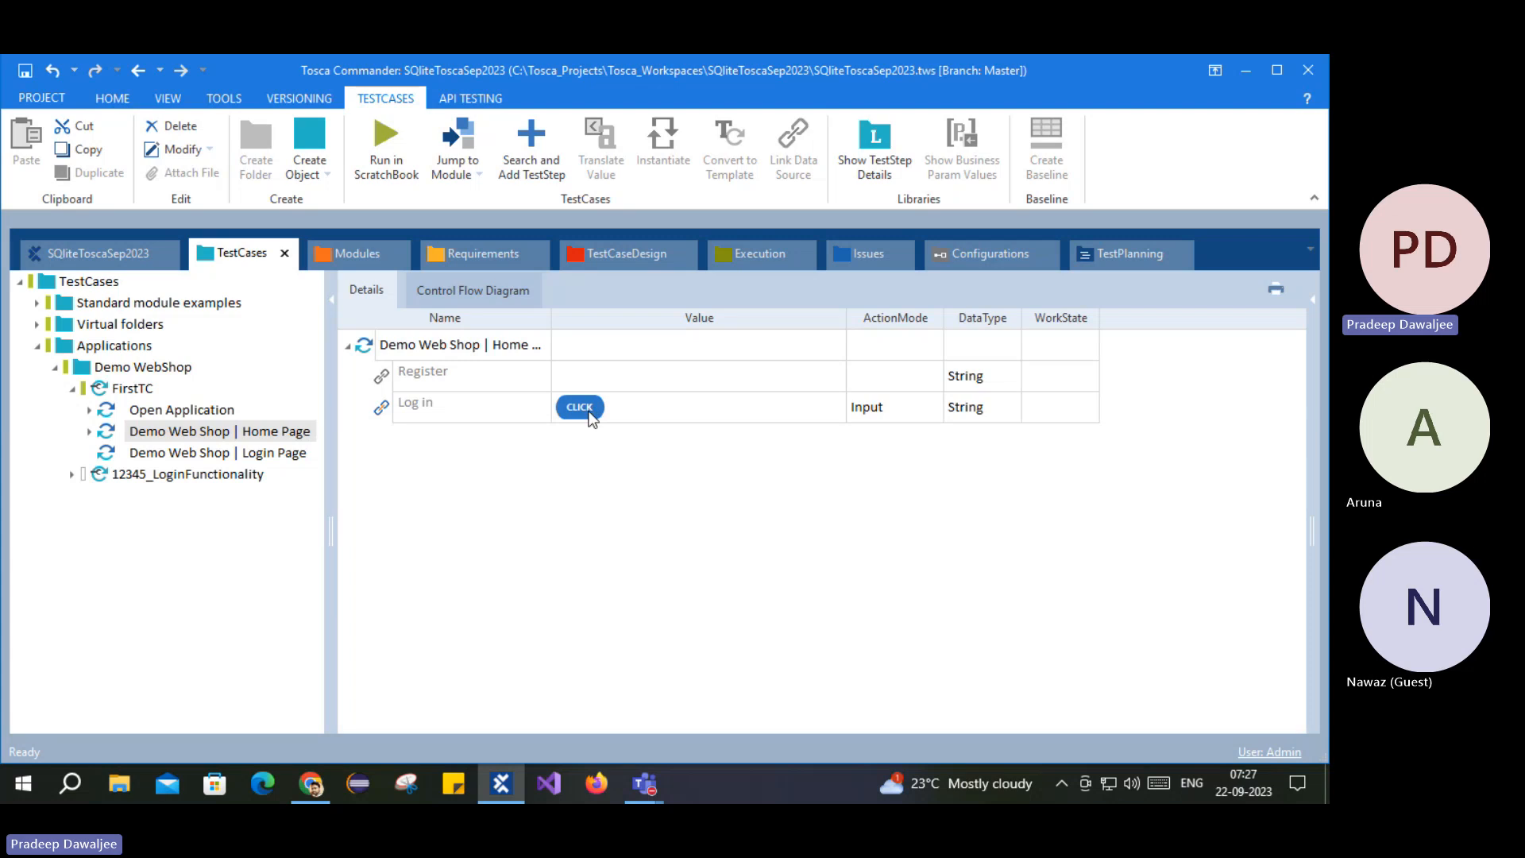
left_click(592, 419)
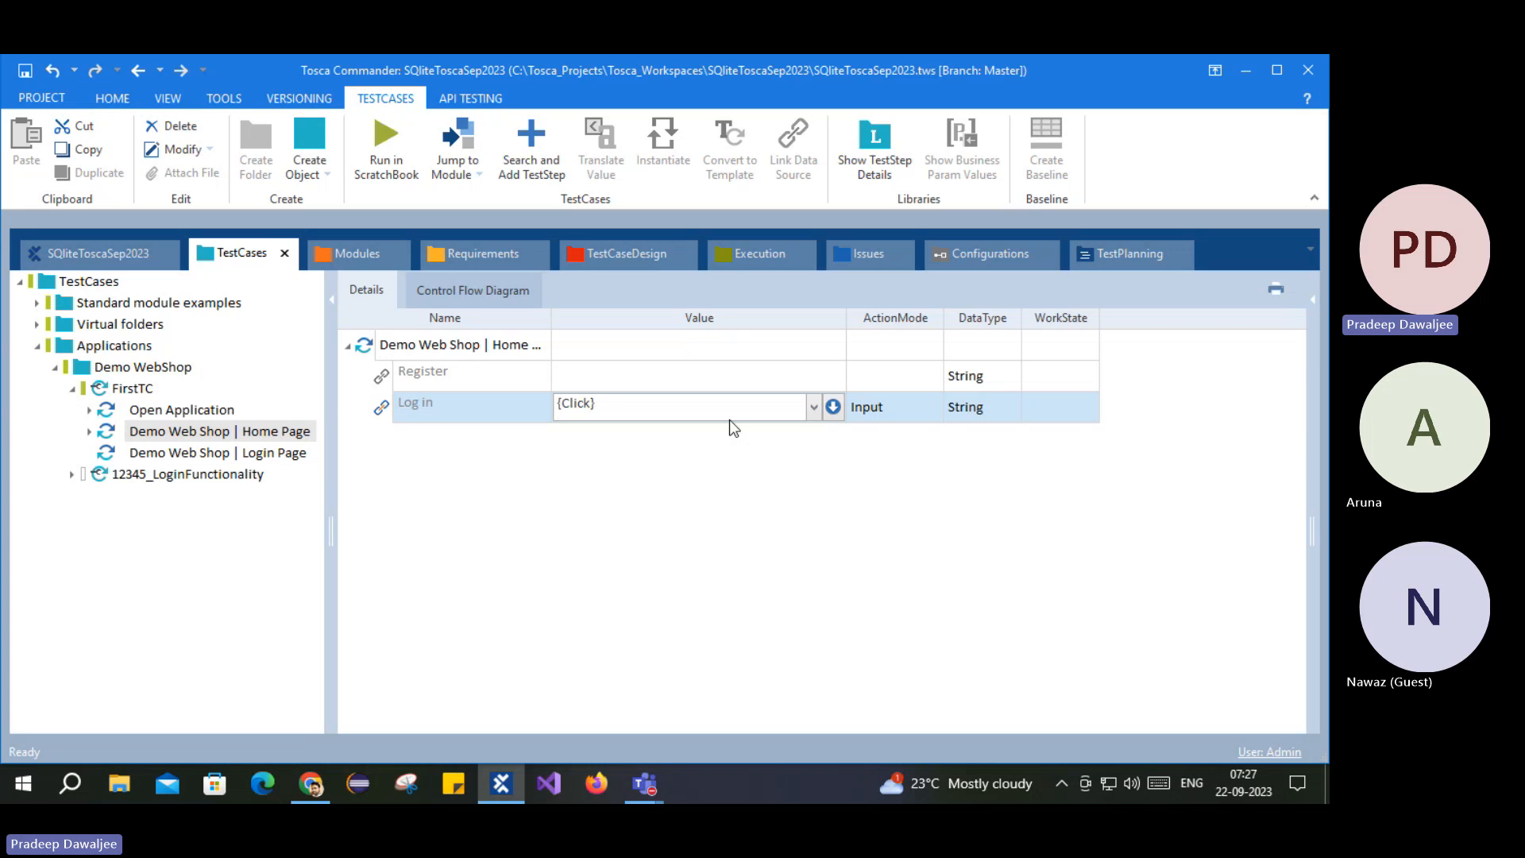
left_click(728, 459)
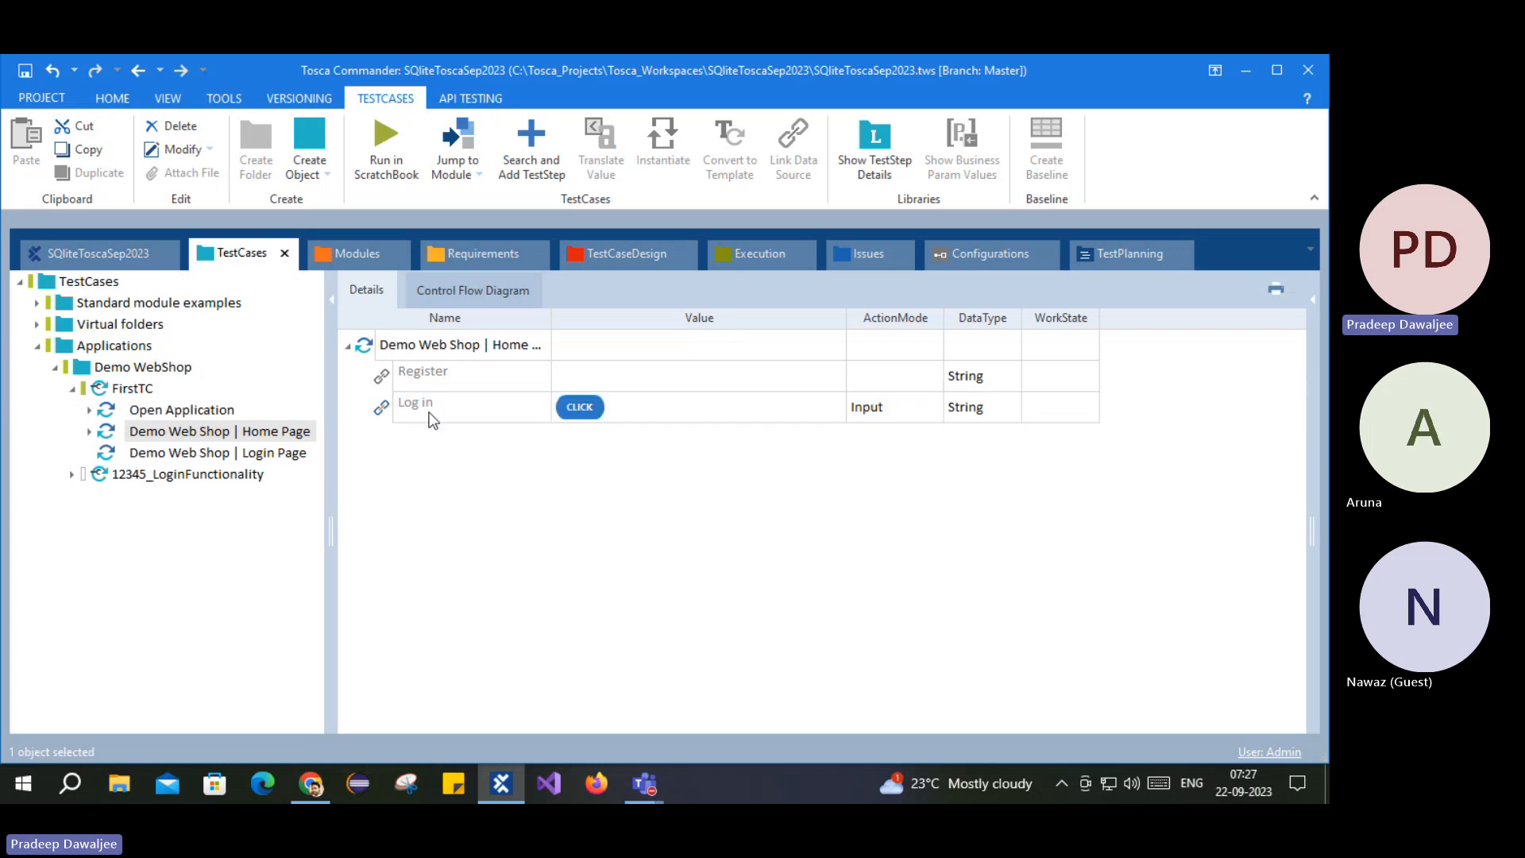
left_click(366, 341)
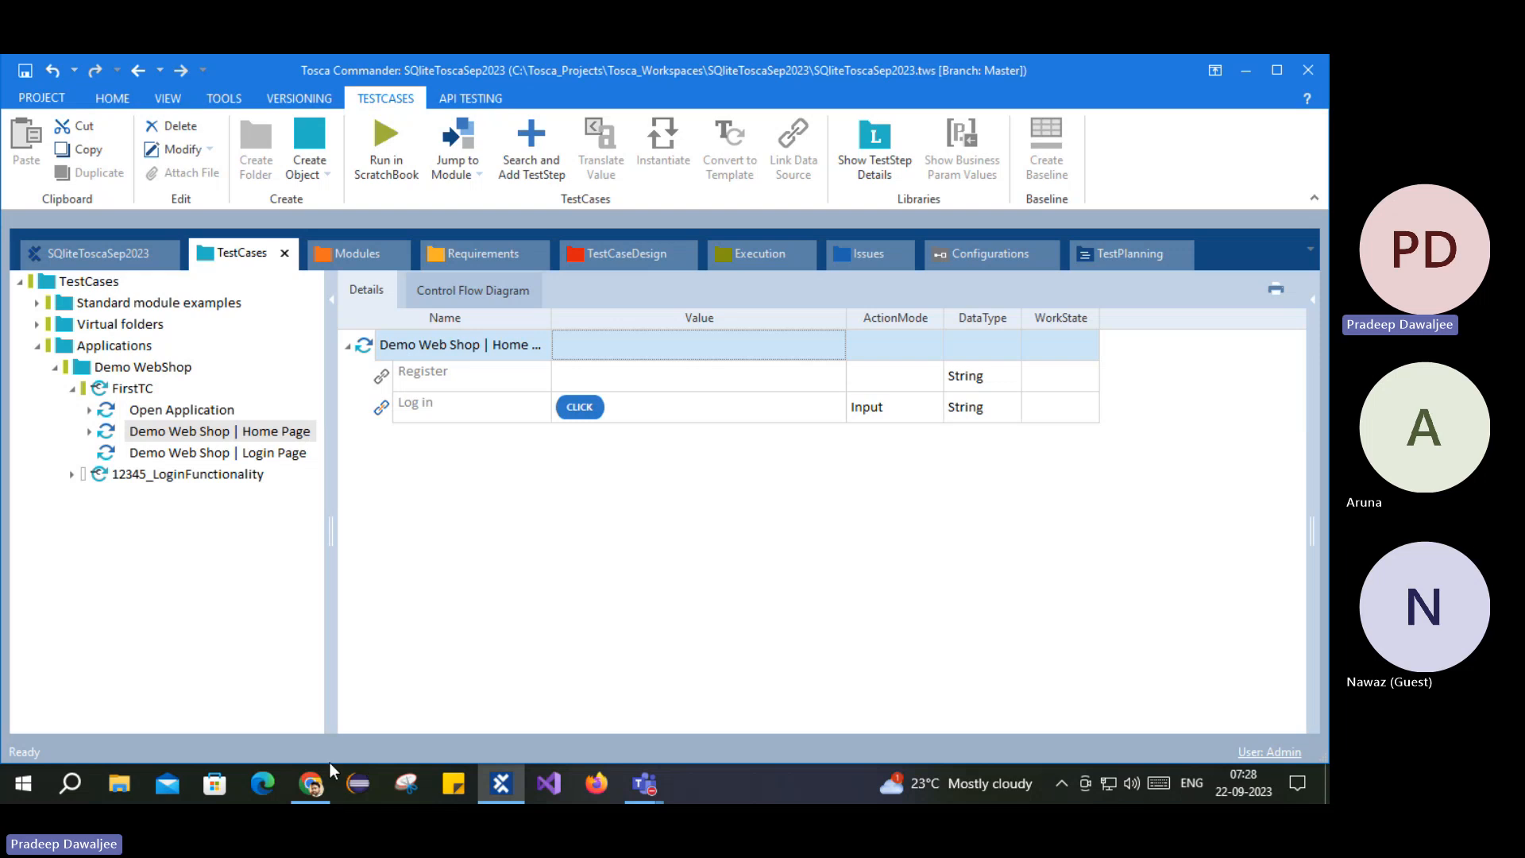
Step: Switch to Chrome to look over the category menus on the Demo Web Shop home page, and return to Tosca Commander
mouse_move(316, 784)
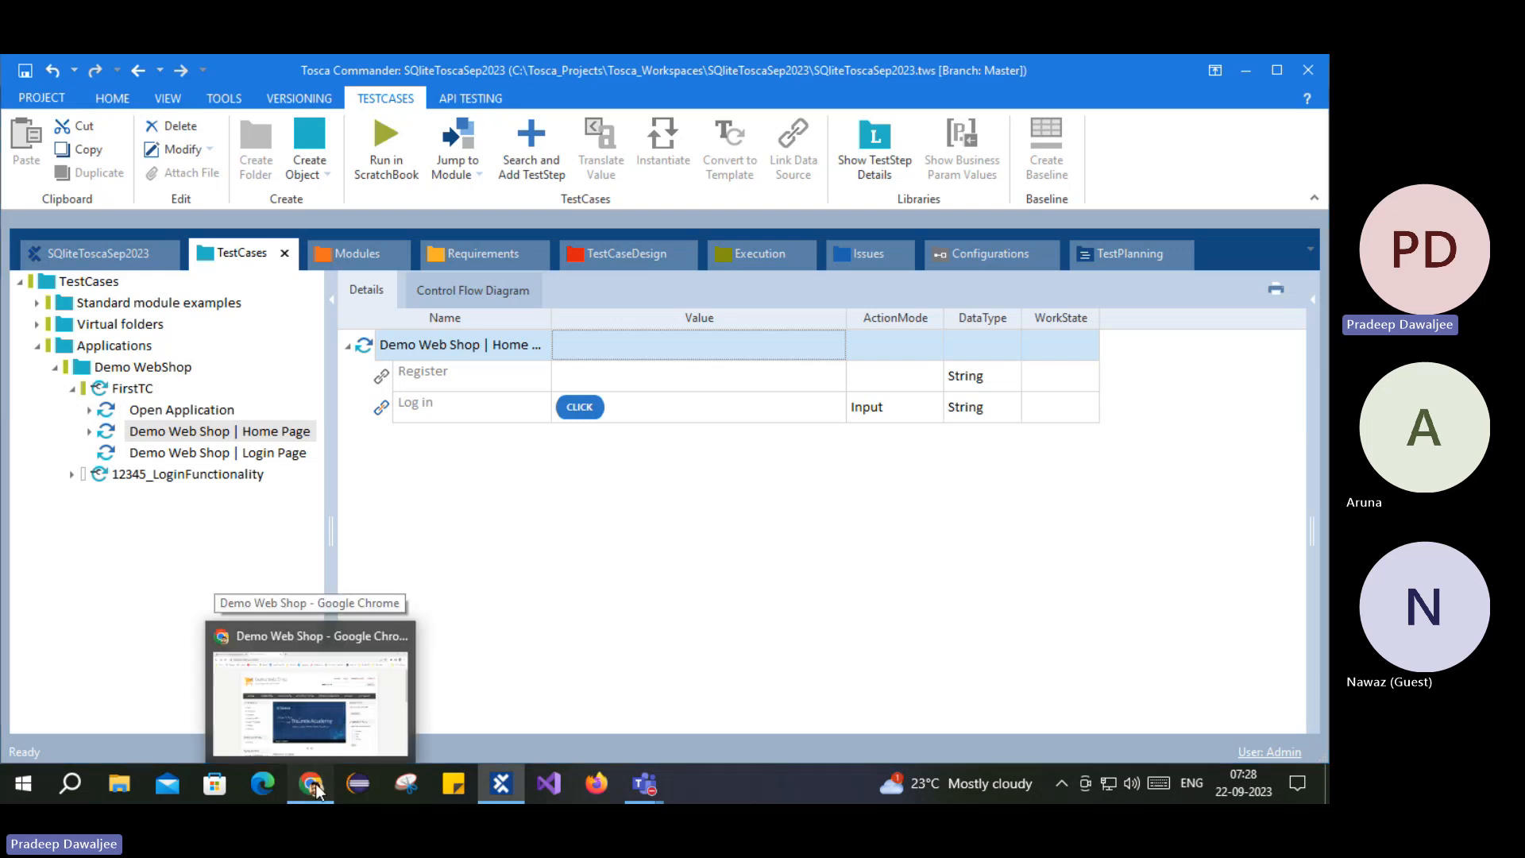
left_click(316, 784)
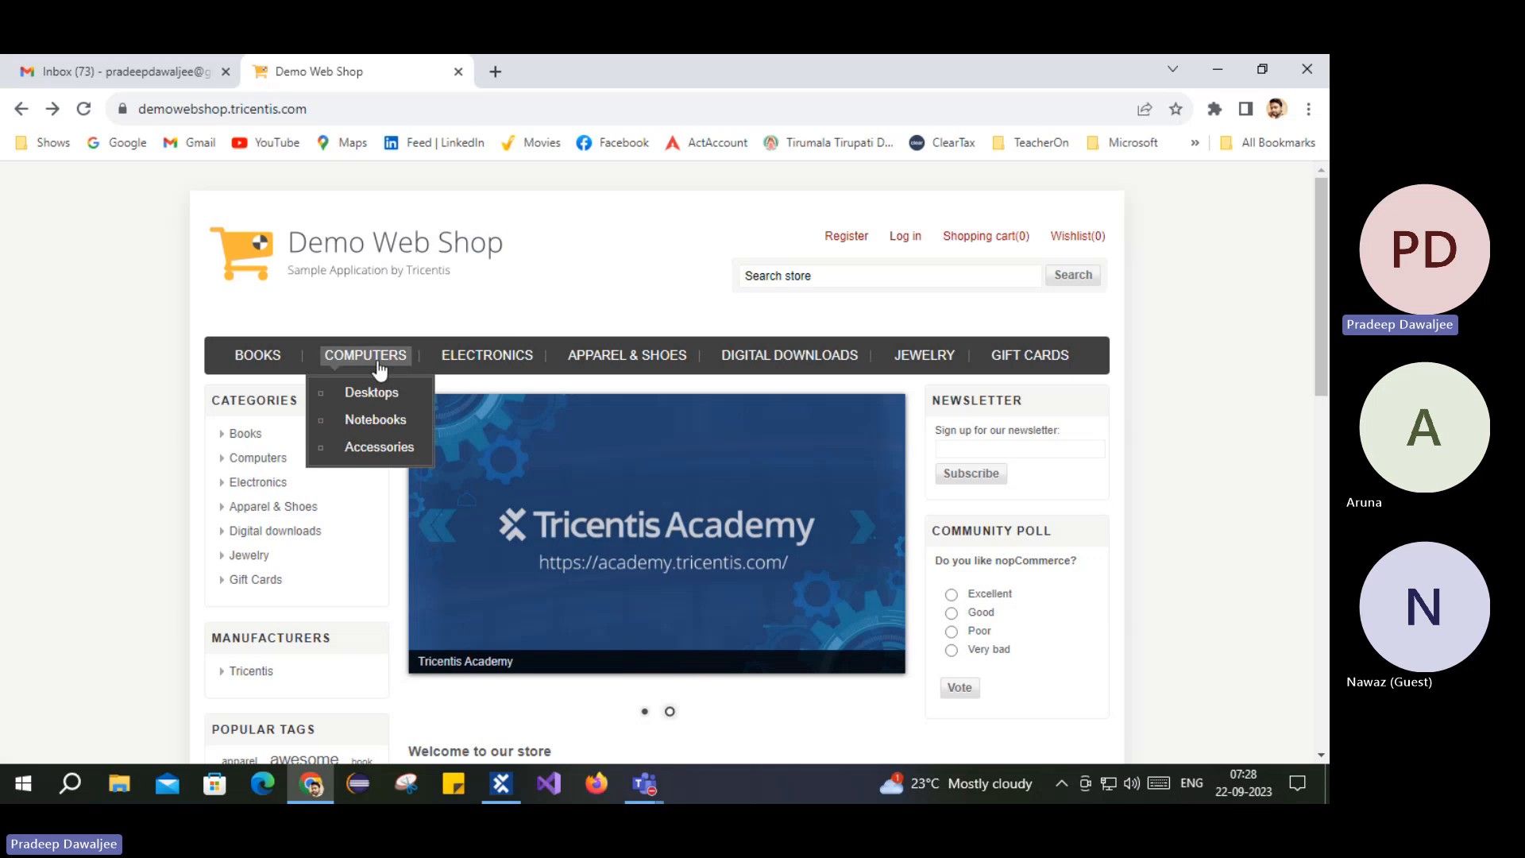
mouse_move(482, 361)
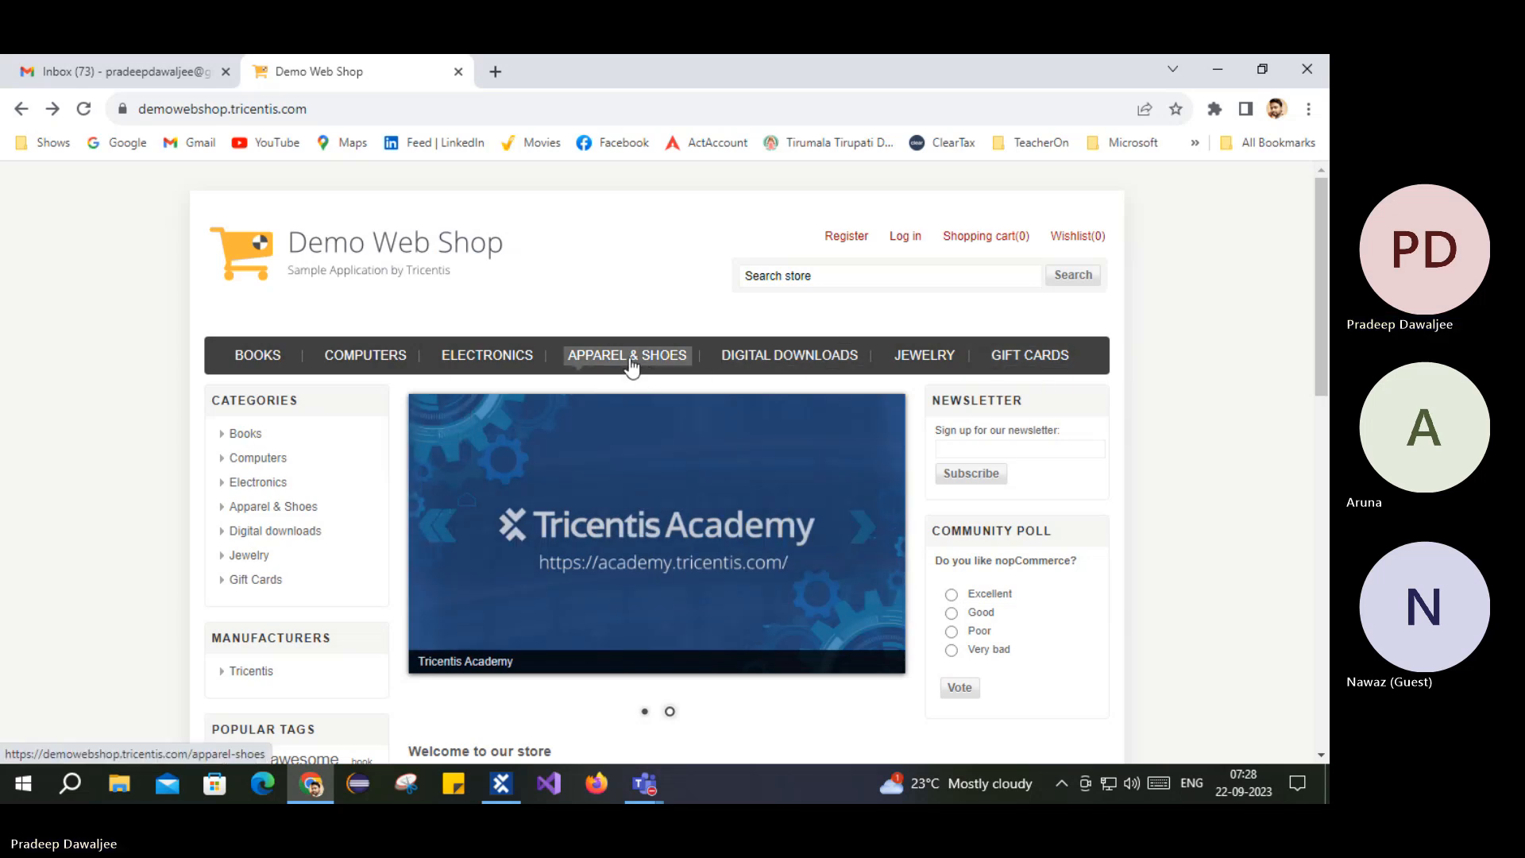
mouse_move(502, 787)
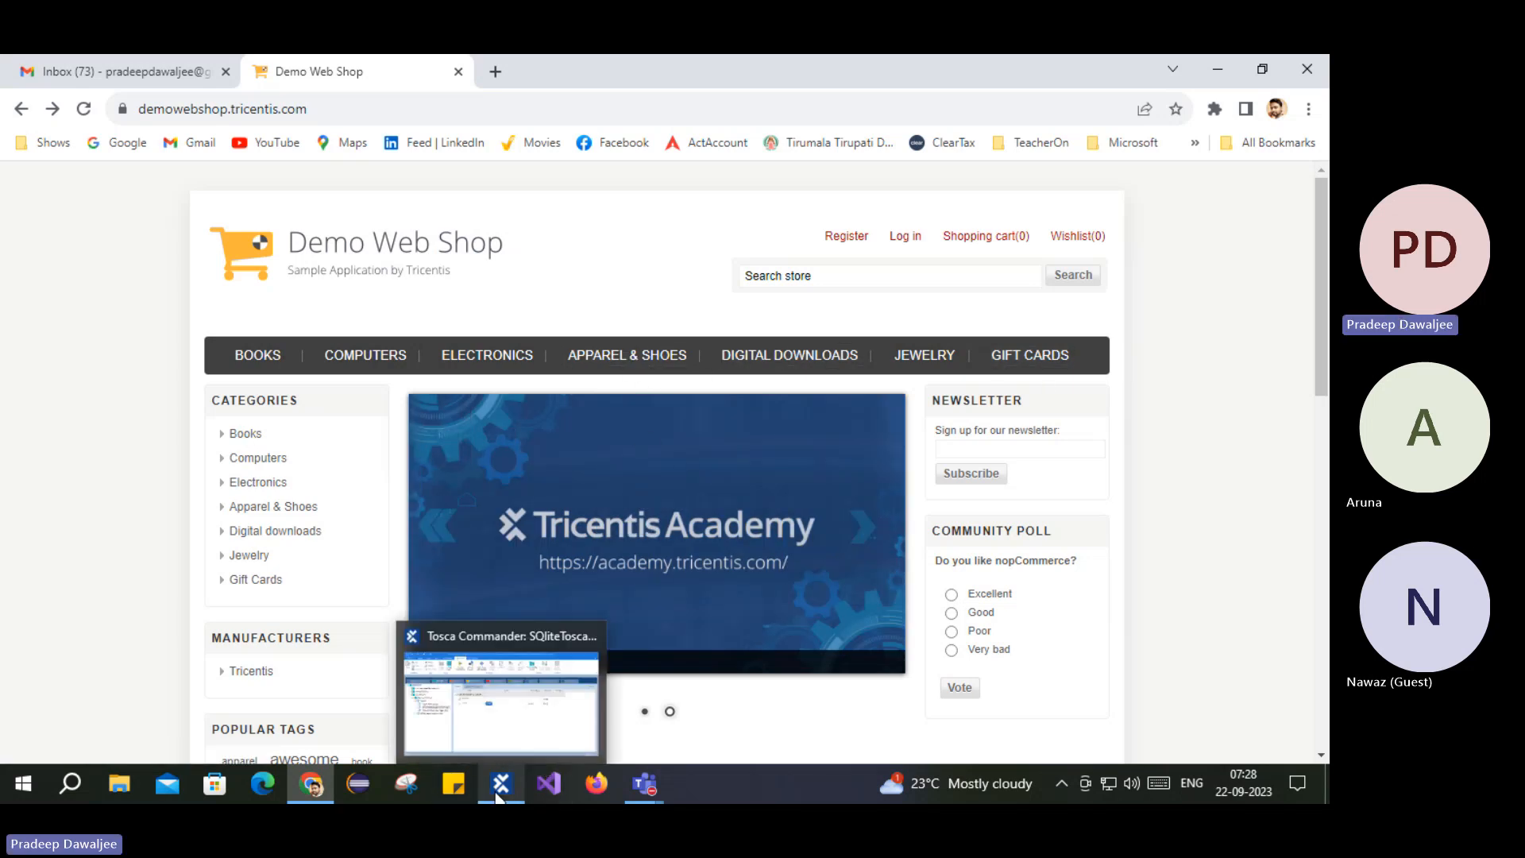
left_click(535, 707)
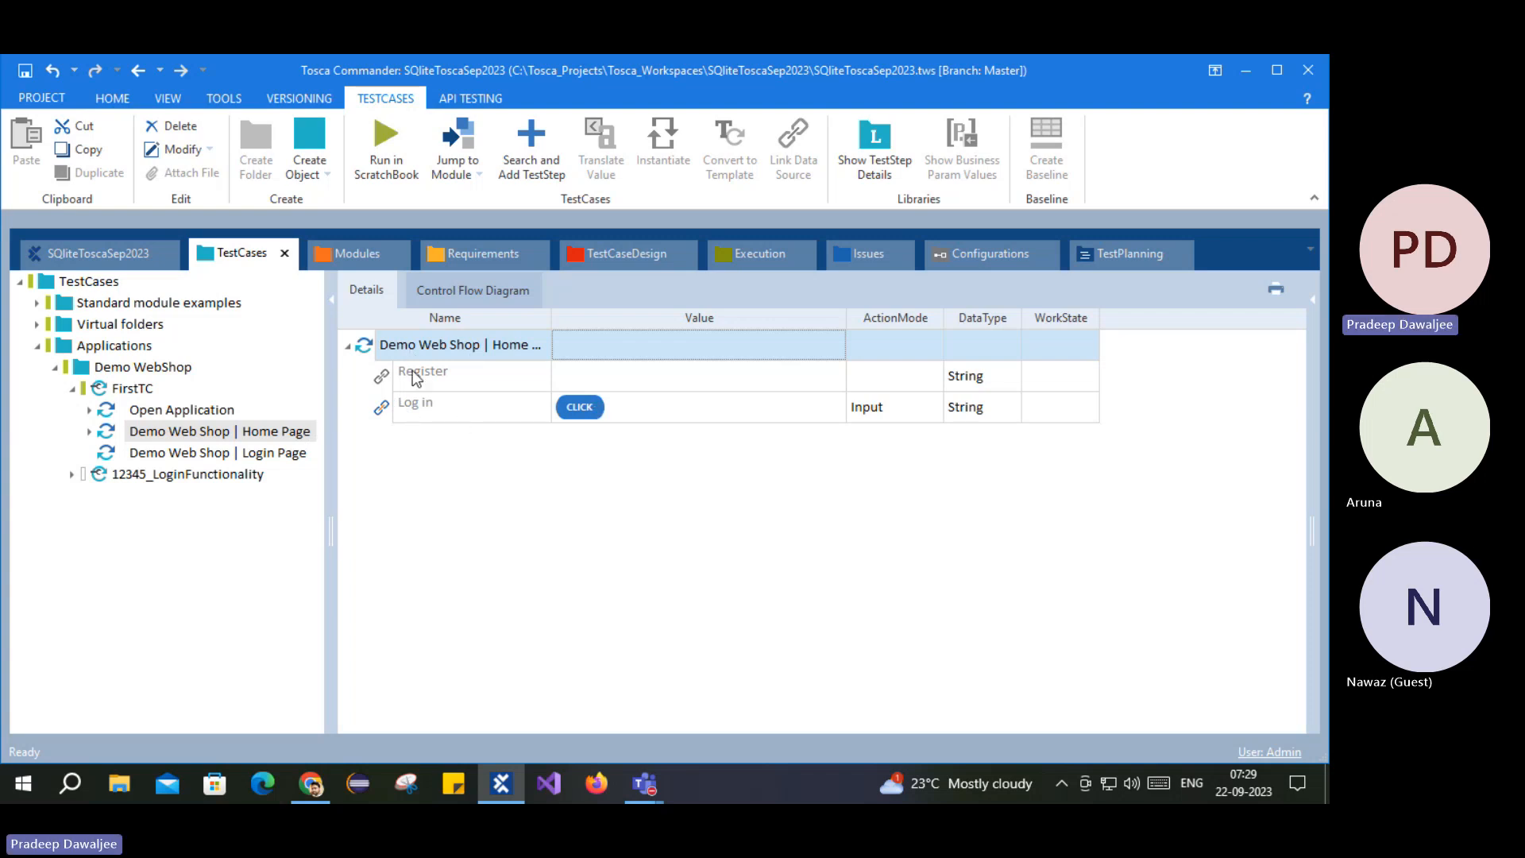
left_click(676, 489)
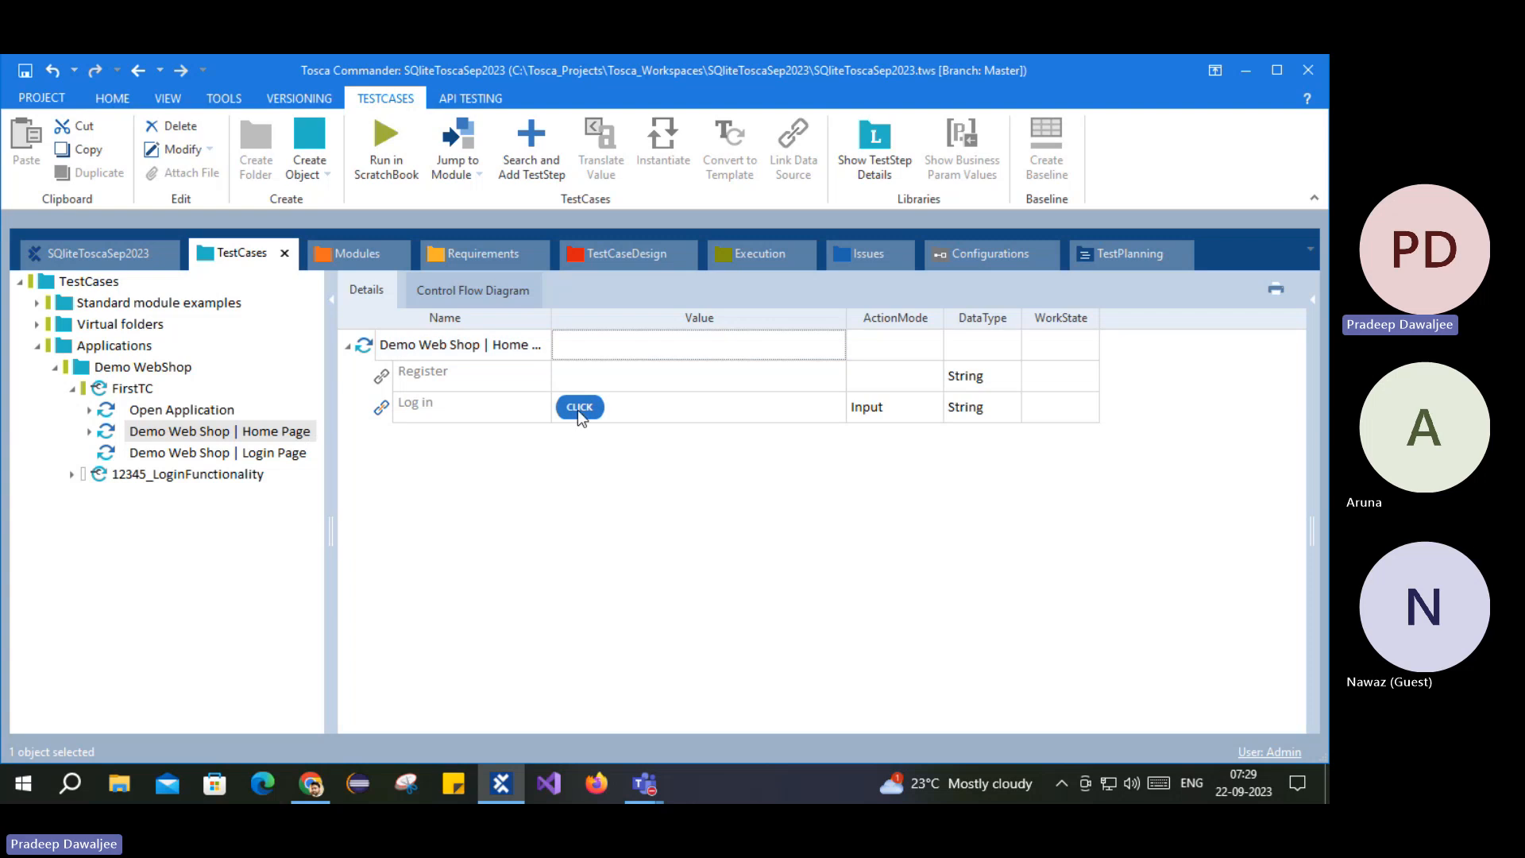
Step: Rename the Home Page test step of FirstTC to Click on Login Link
left_click(456, 353)
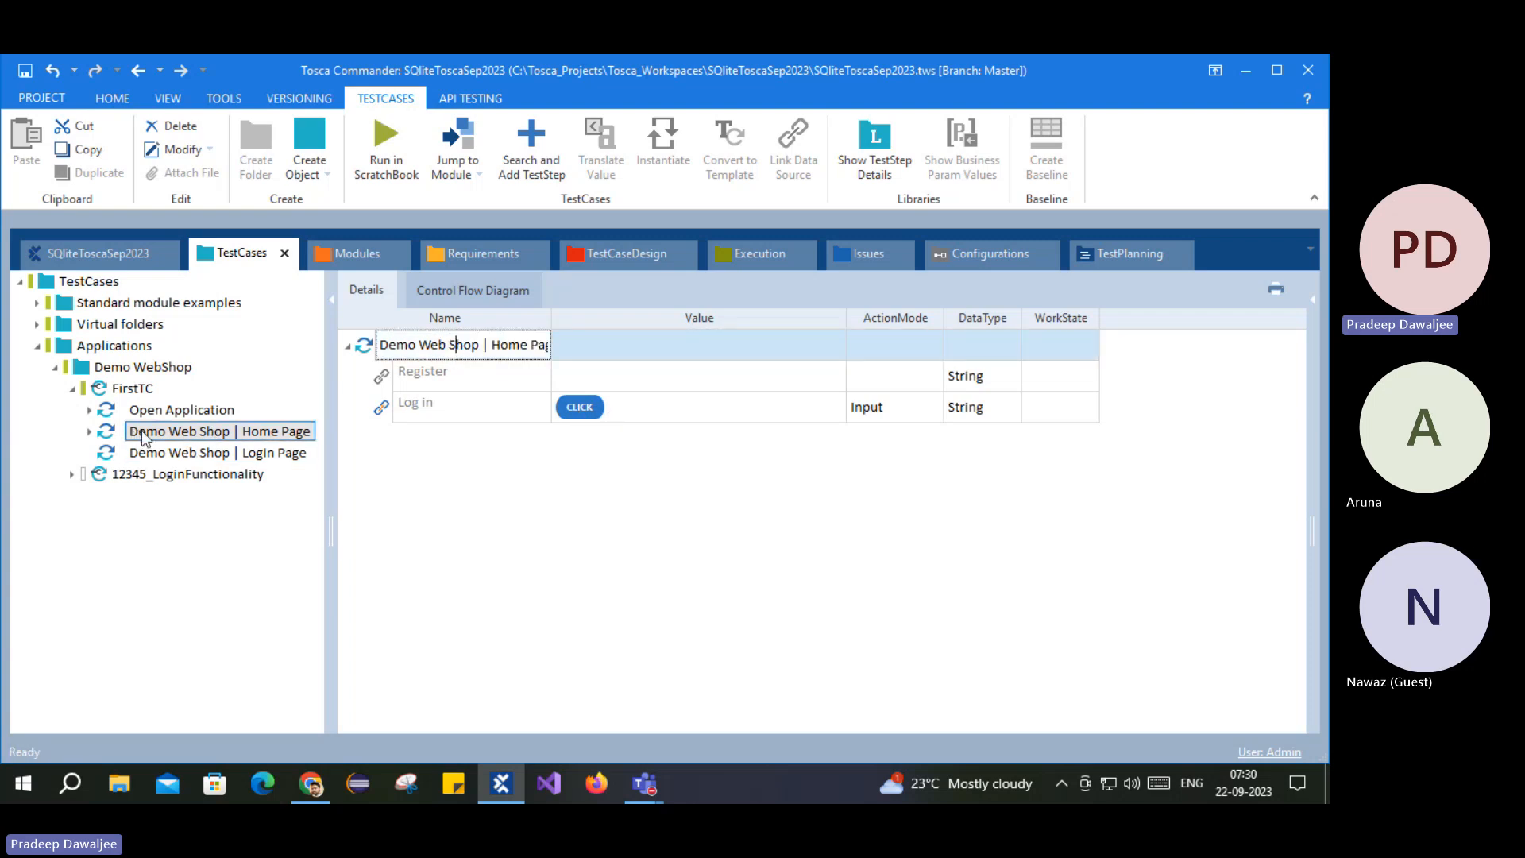
left_click(159, 452)
left_click(131, 388)
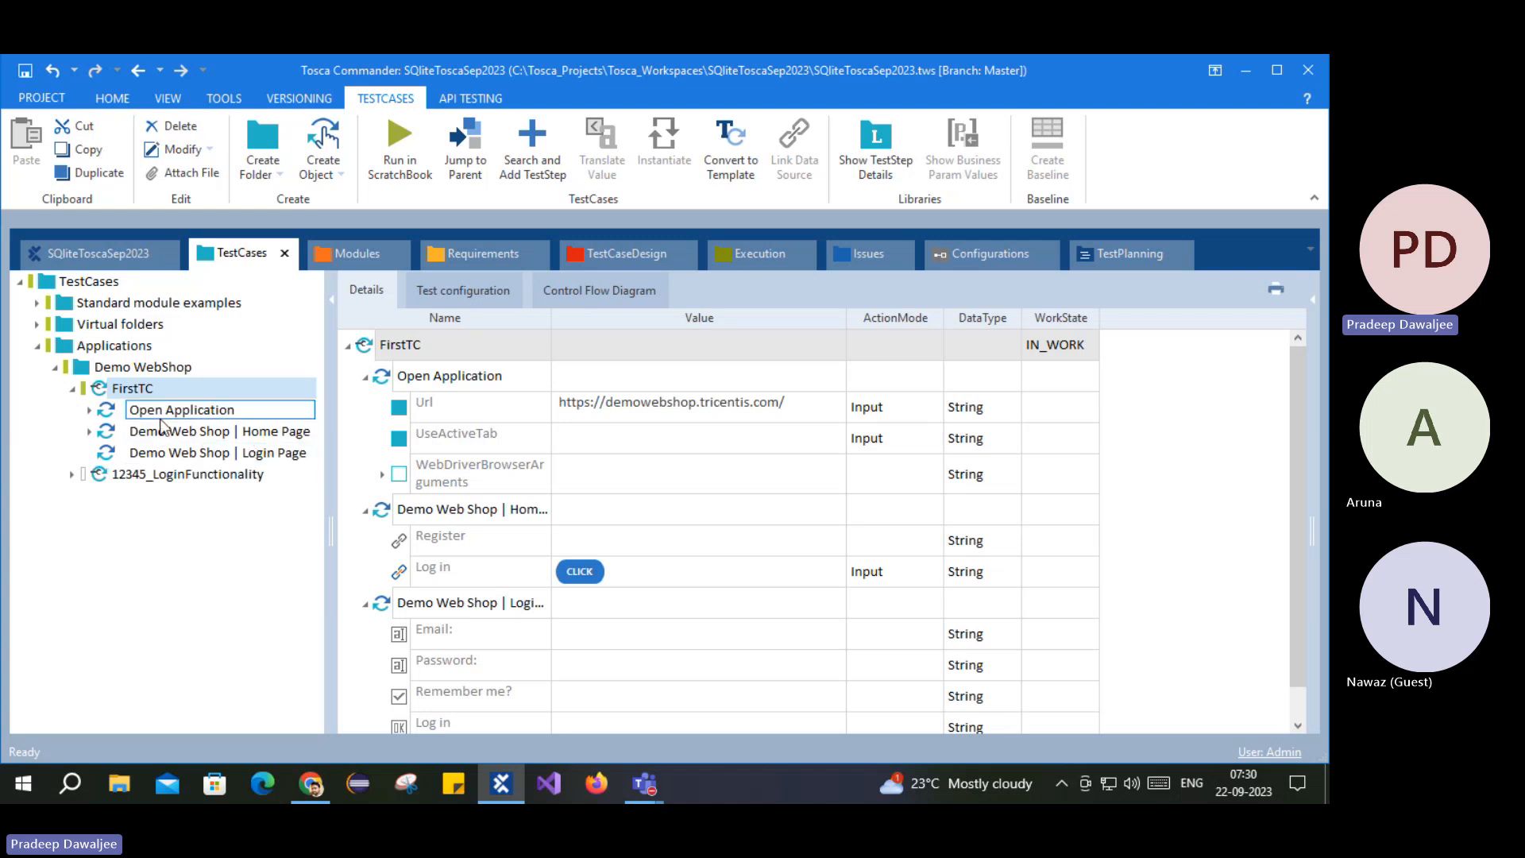
left_click(142, 439)
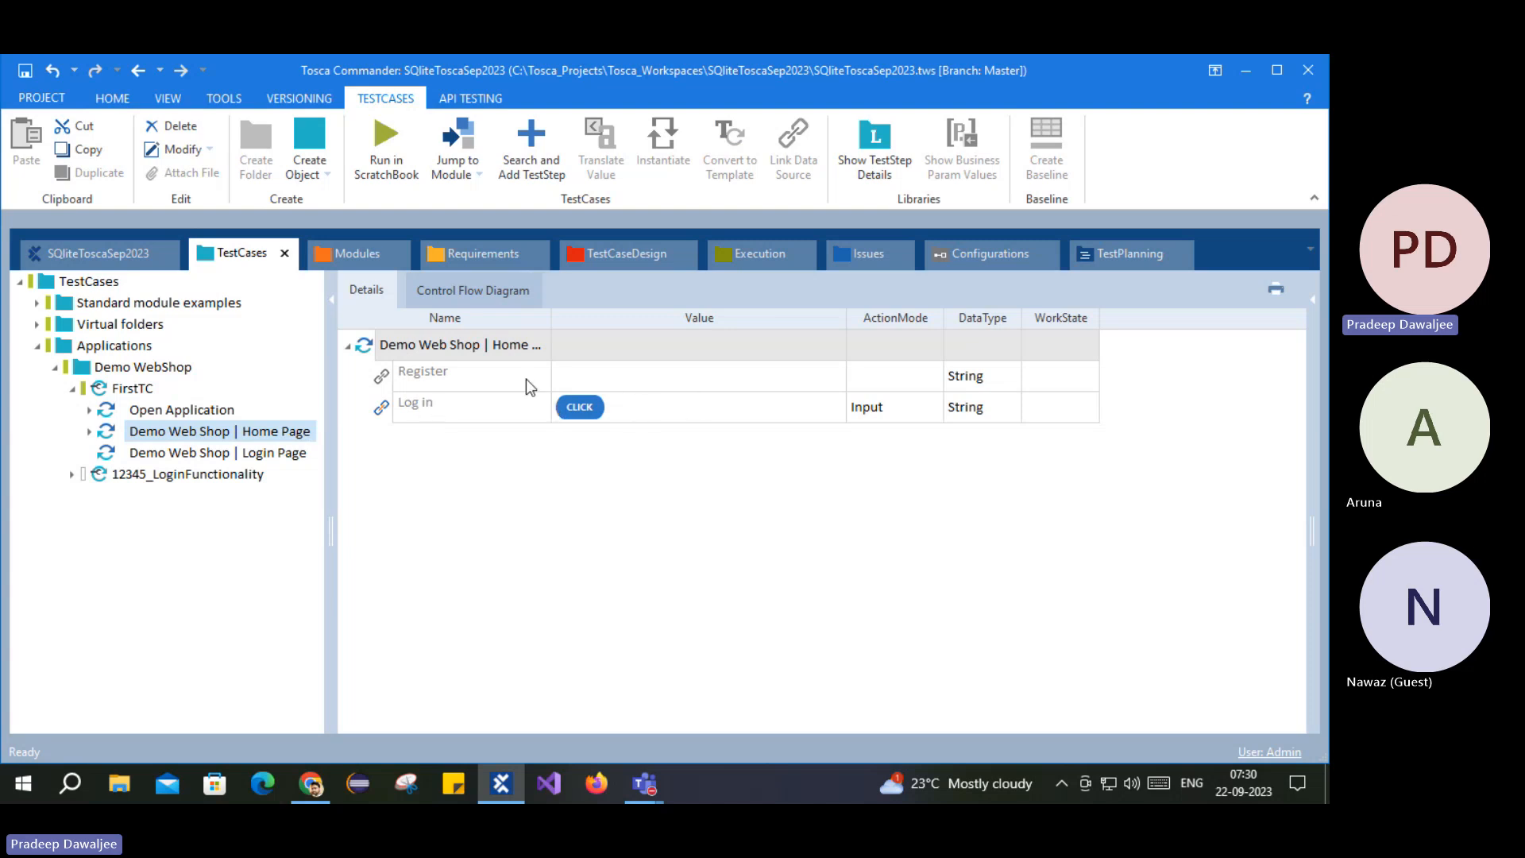
triple_click(422, 348)
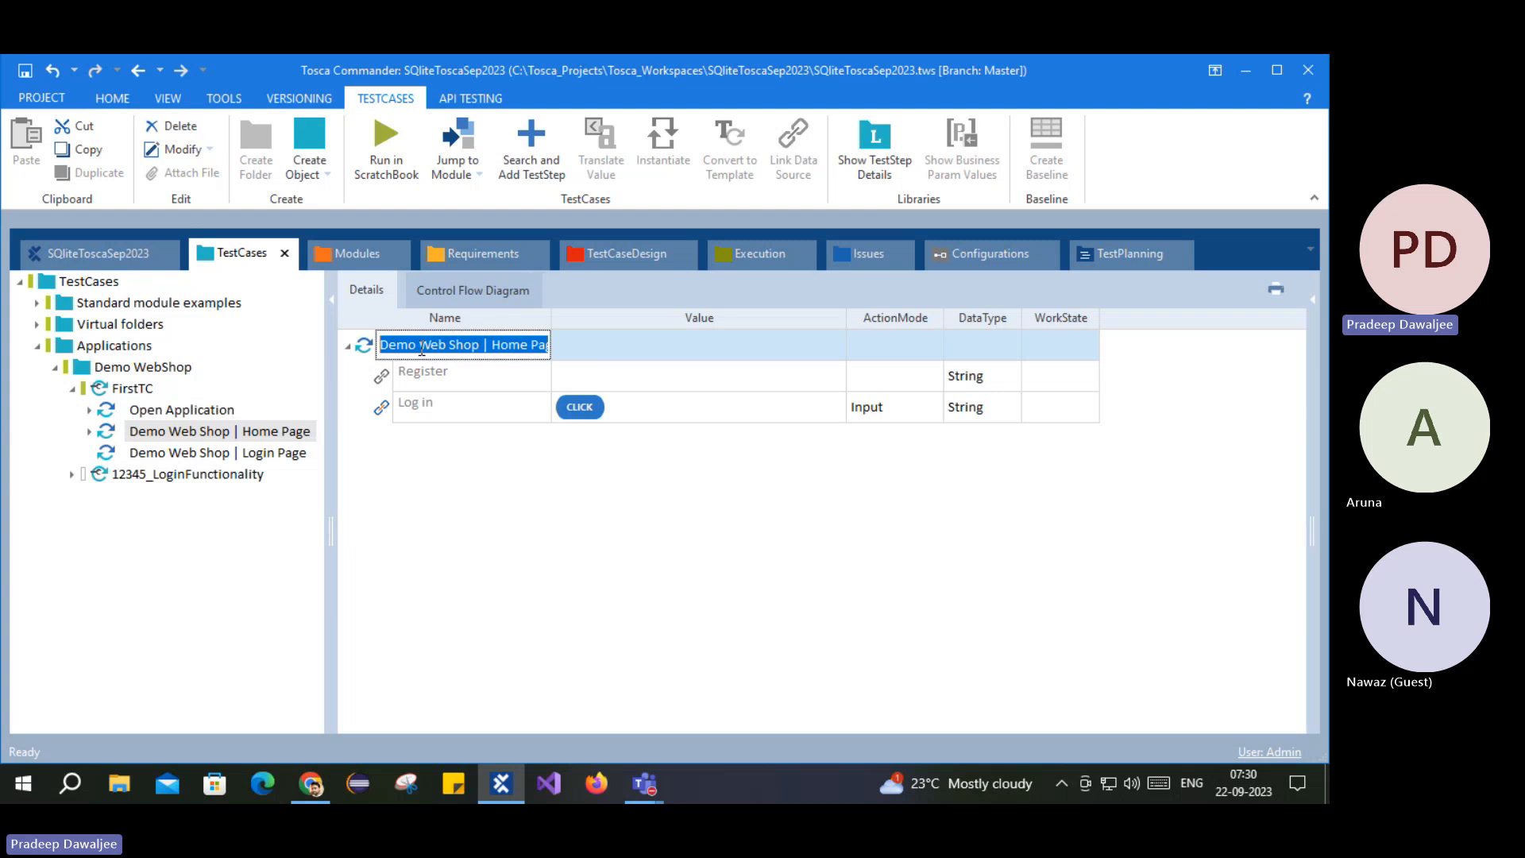
type("Click ")
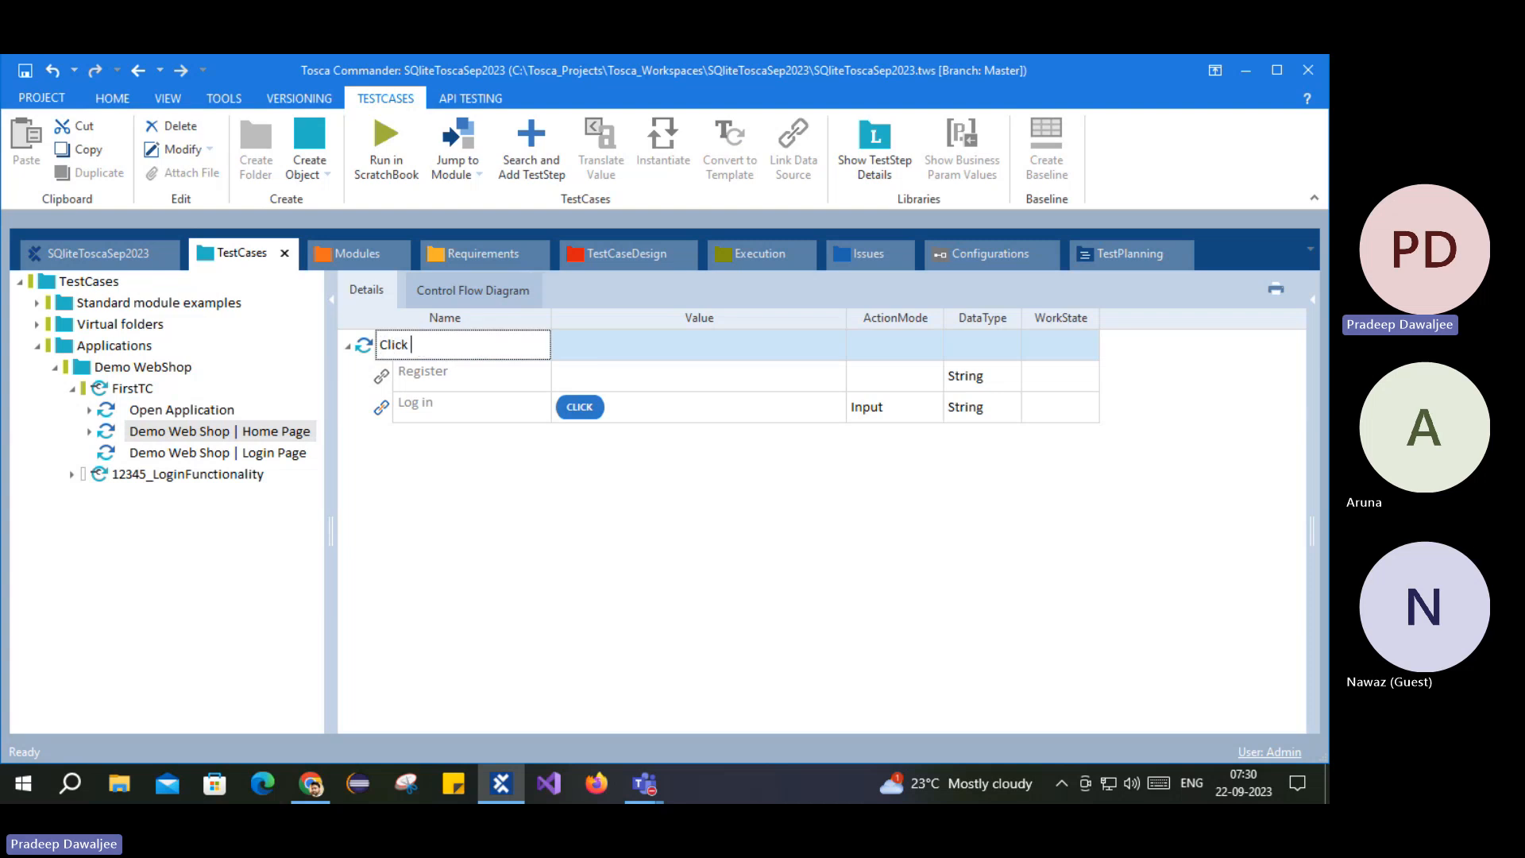
type("o n")
type("Login Link")
key("Return")
Step: Show the Login Page test step's fields, open the Demo Web Shop login page in Chrome, and return to Tosca Commander
left_click(163, 451)
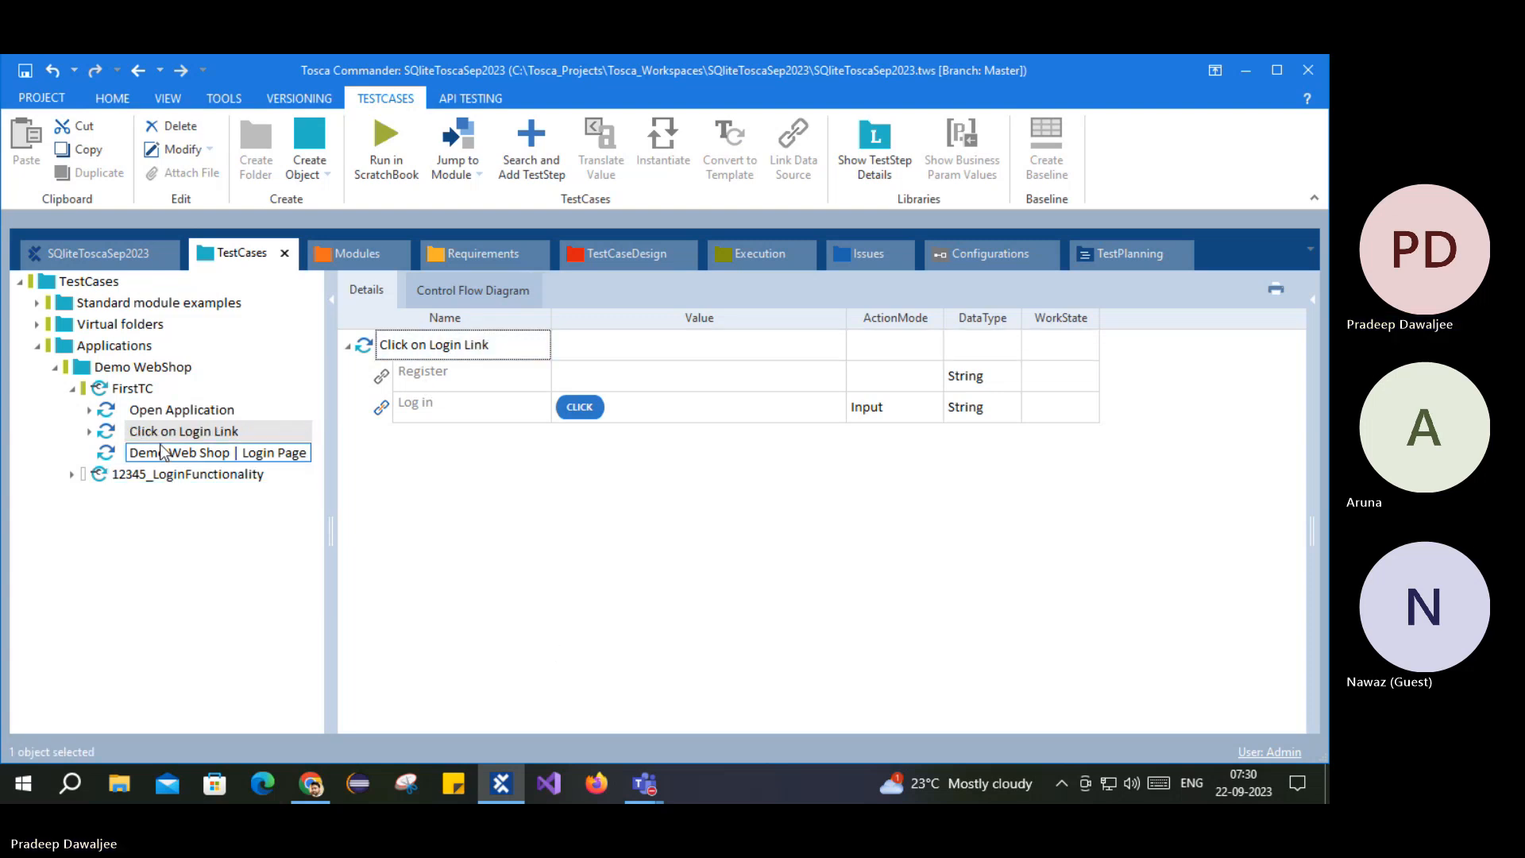
left_click(159, 435)
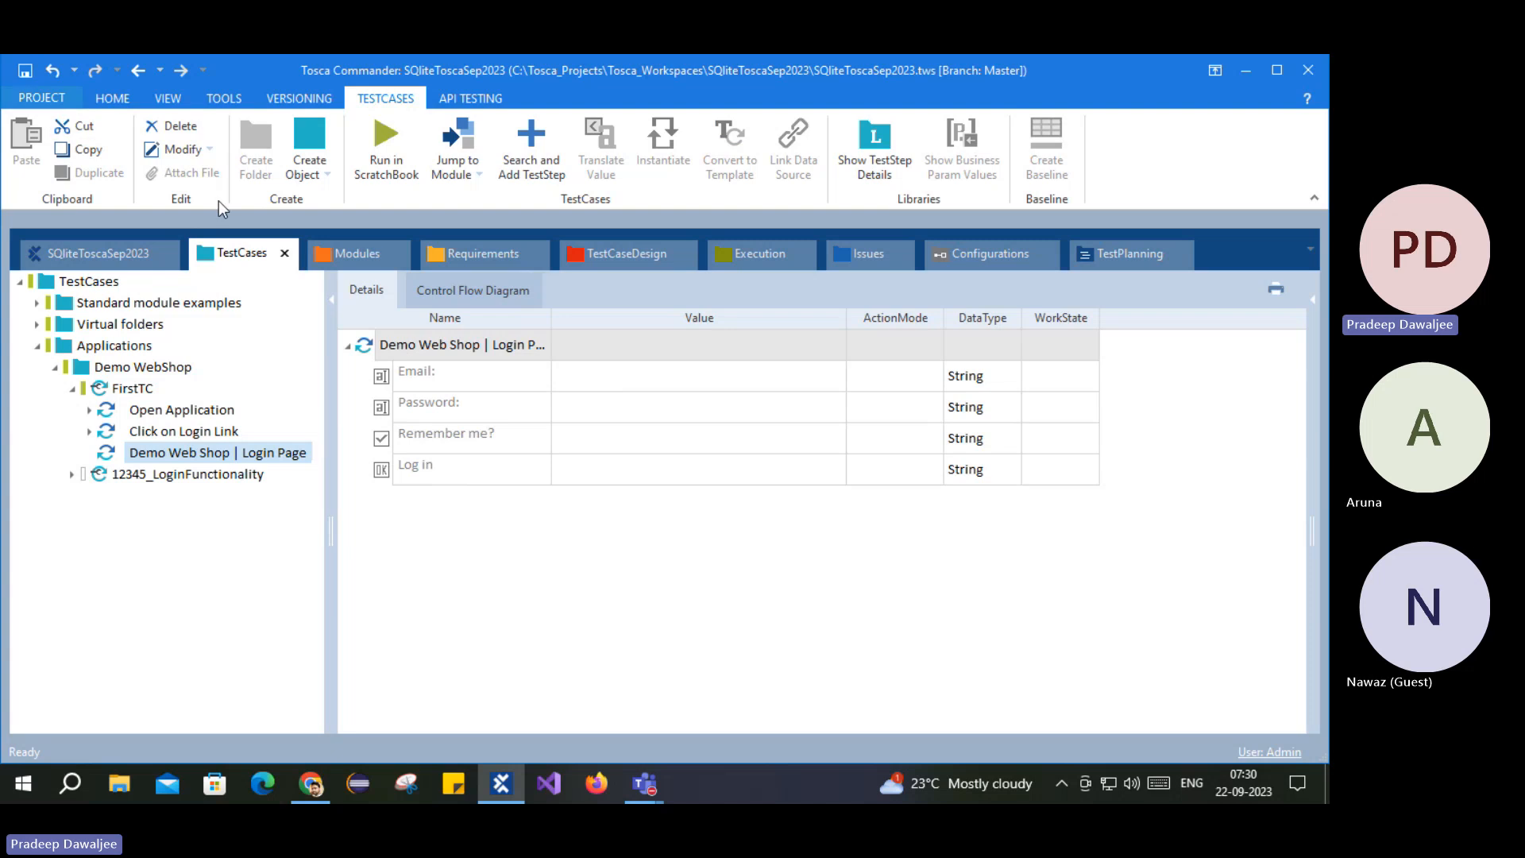
left_click(310, 786)
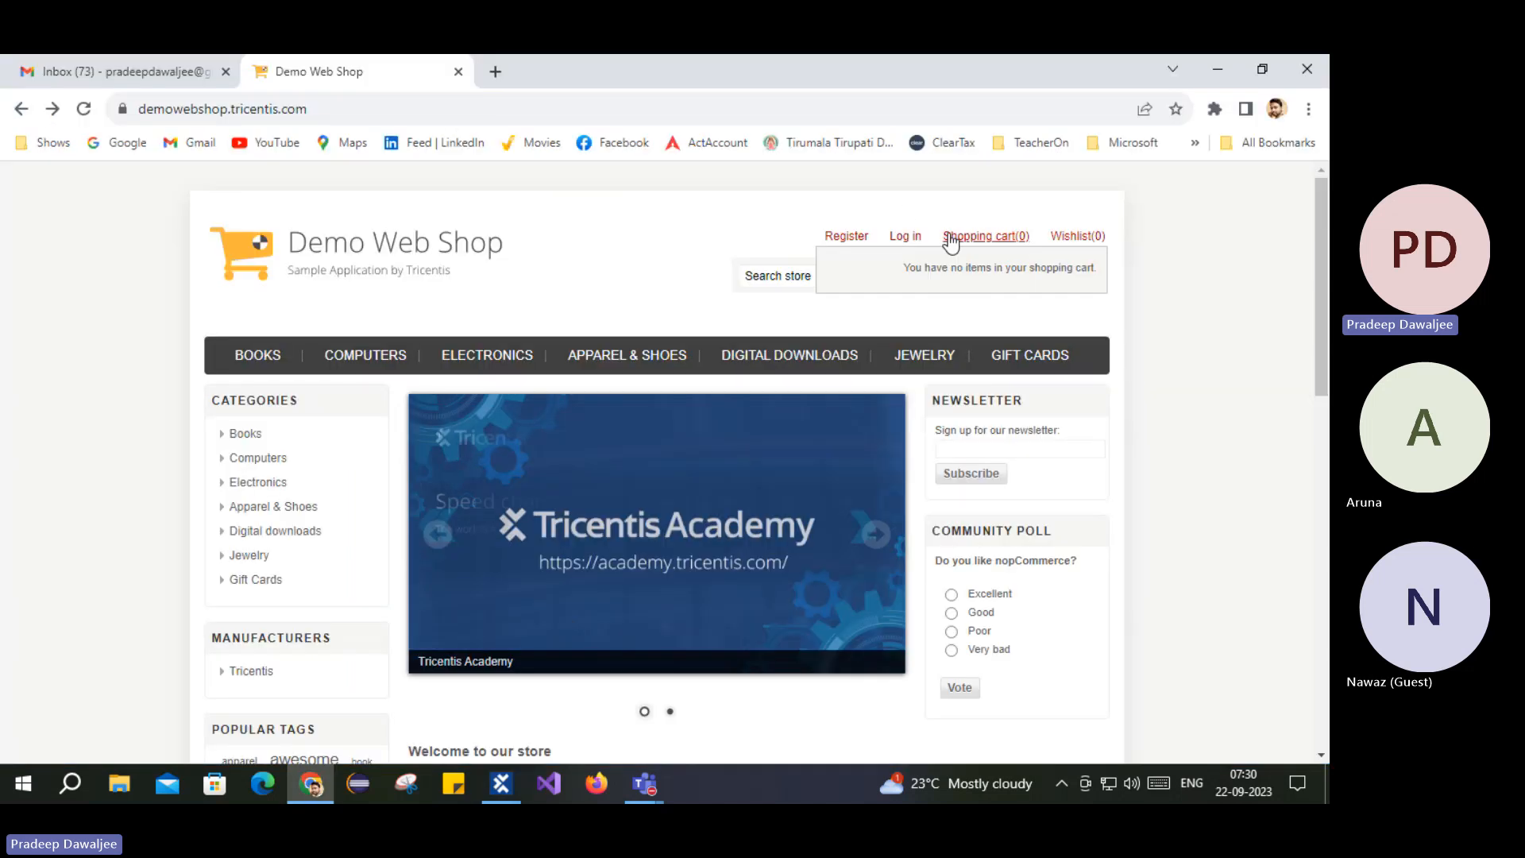
left_click(903, 242)
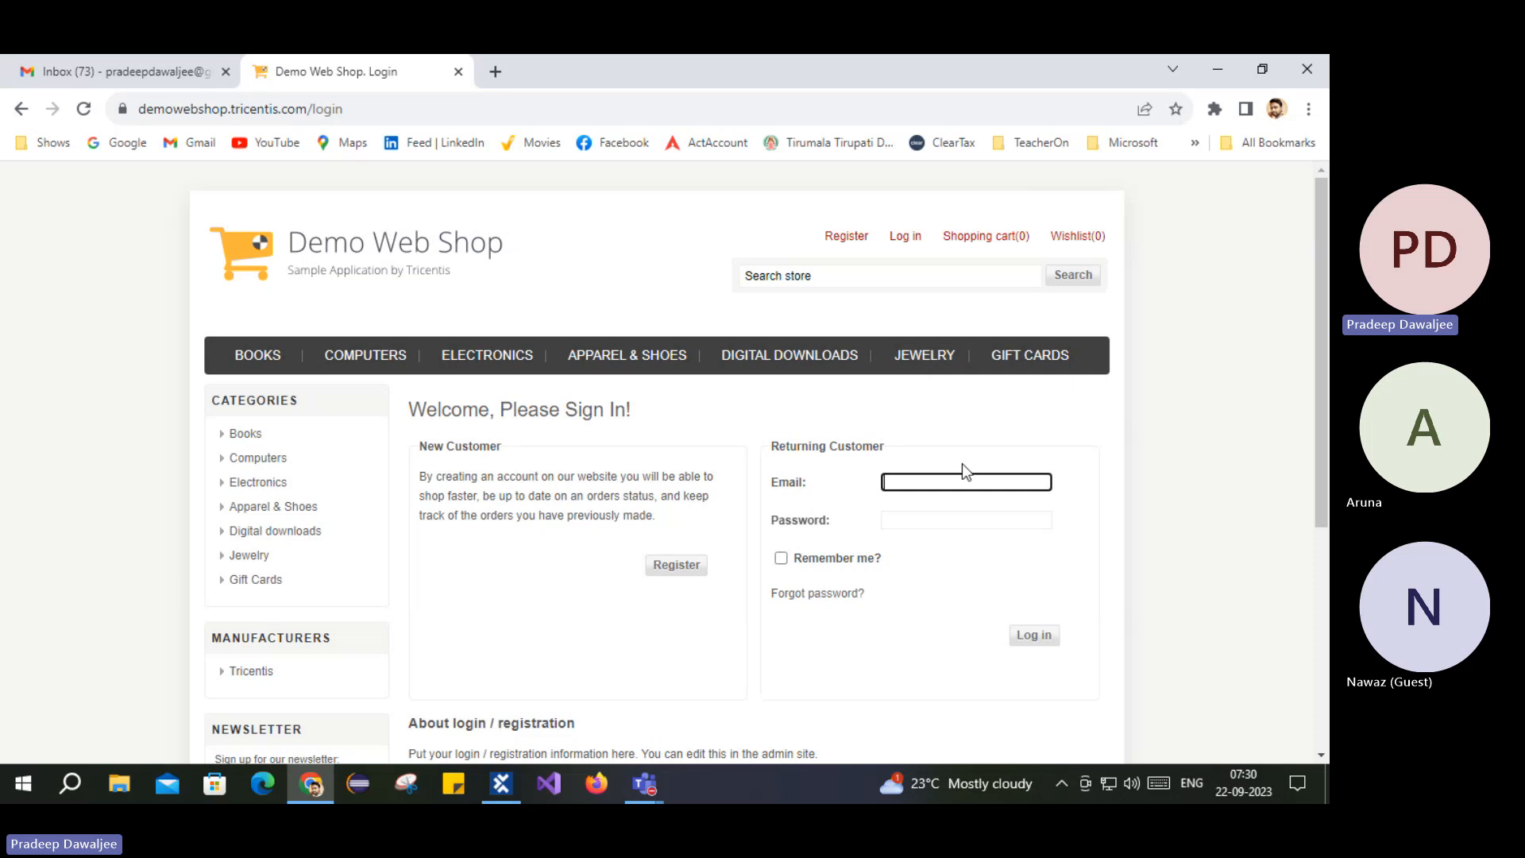
left_click(324, 787)
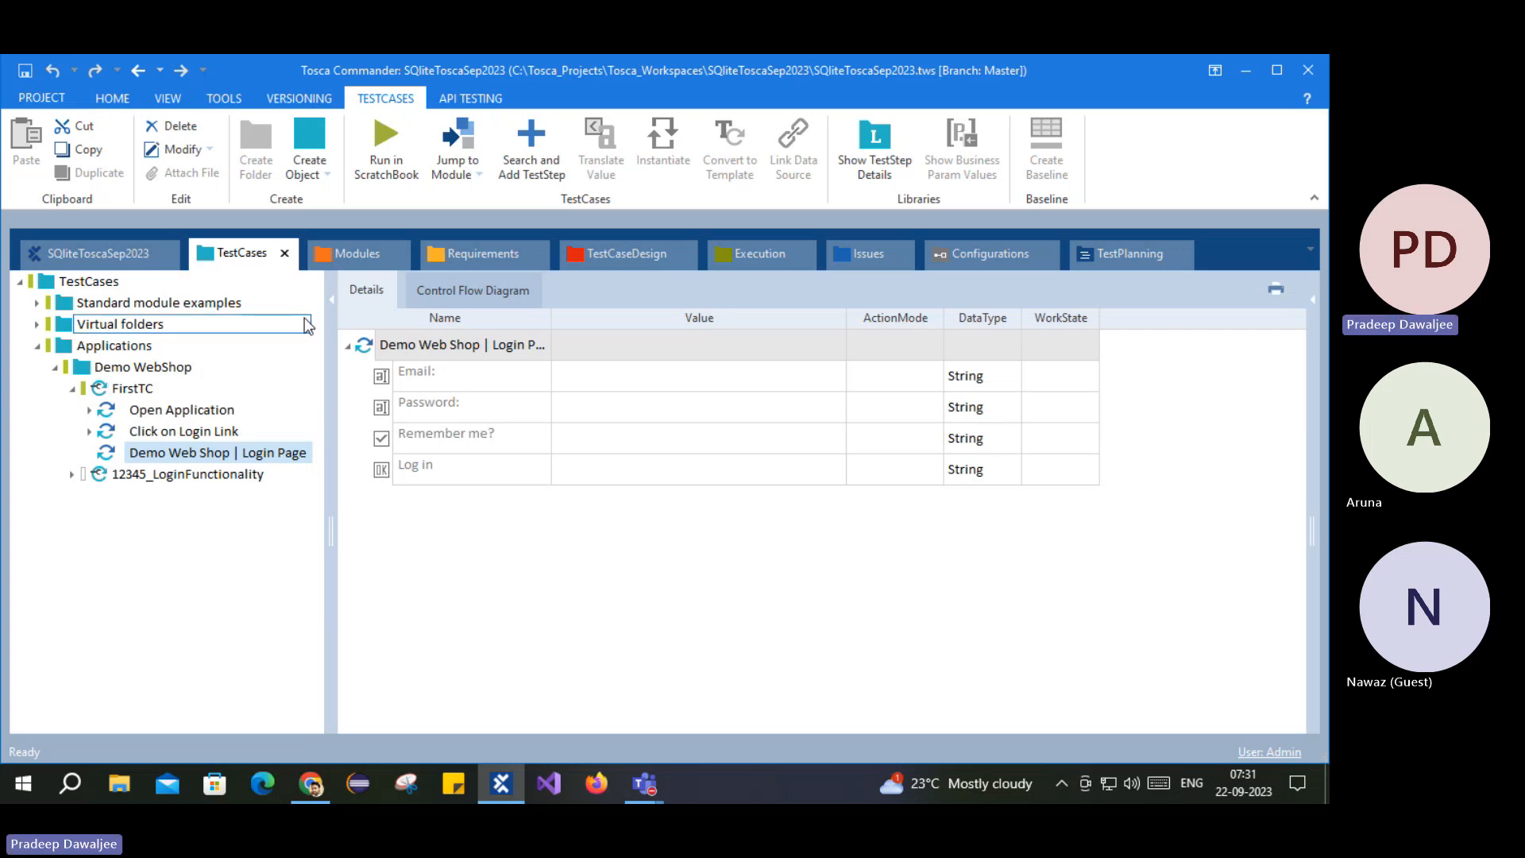
Step: Highlight the "Welcome, Please Sign In!" heading on the login page in Chrome, and return to Tosca Commander
left_click(311, 787)
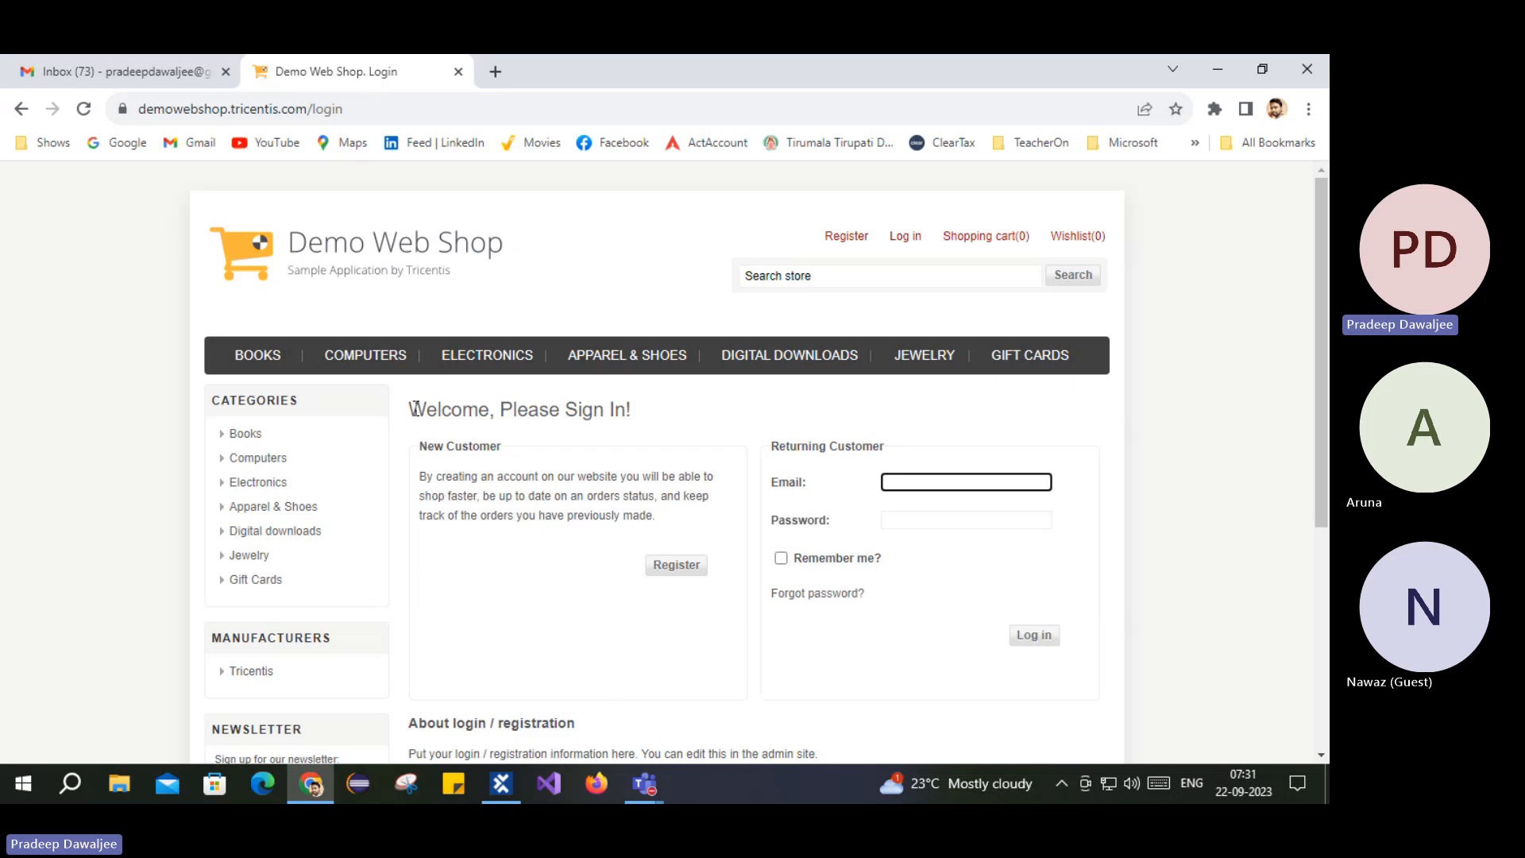
left_click_drag(410, 410, 628, 406)
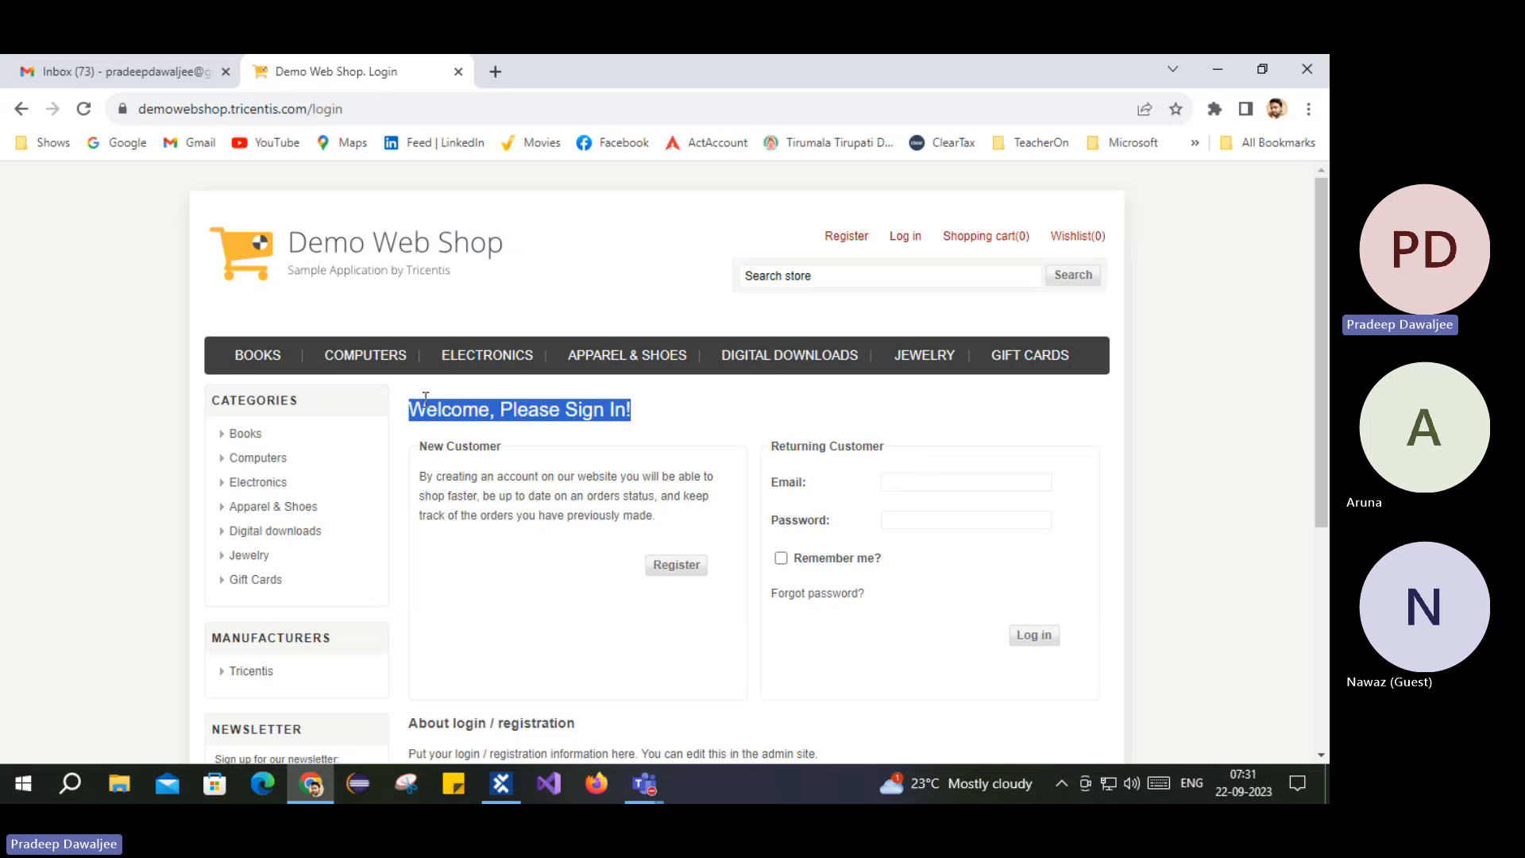
left_click_drag(412, 407, 634, 413)
left_click(501, 786)
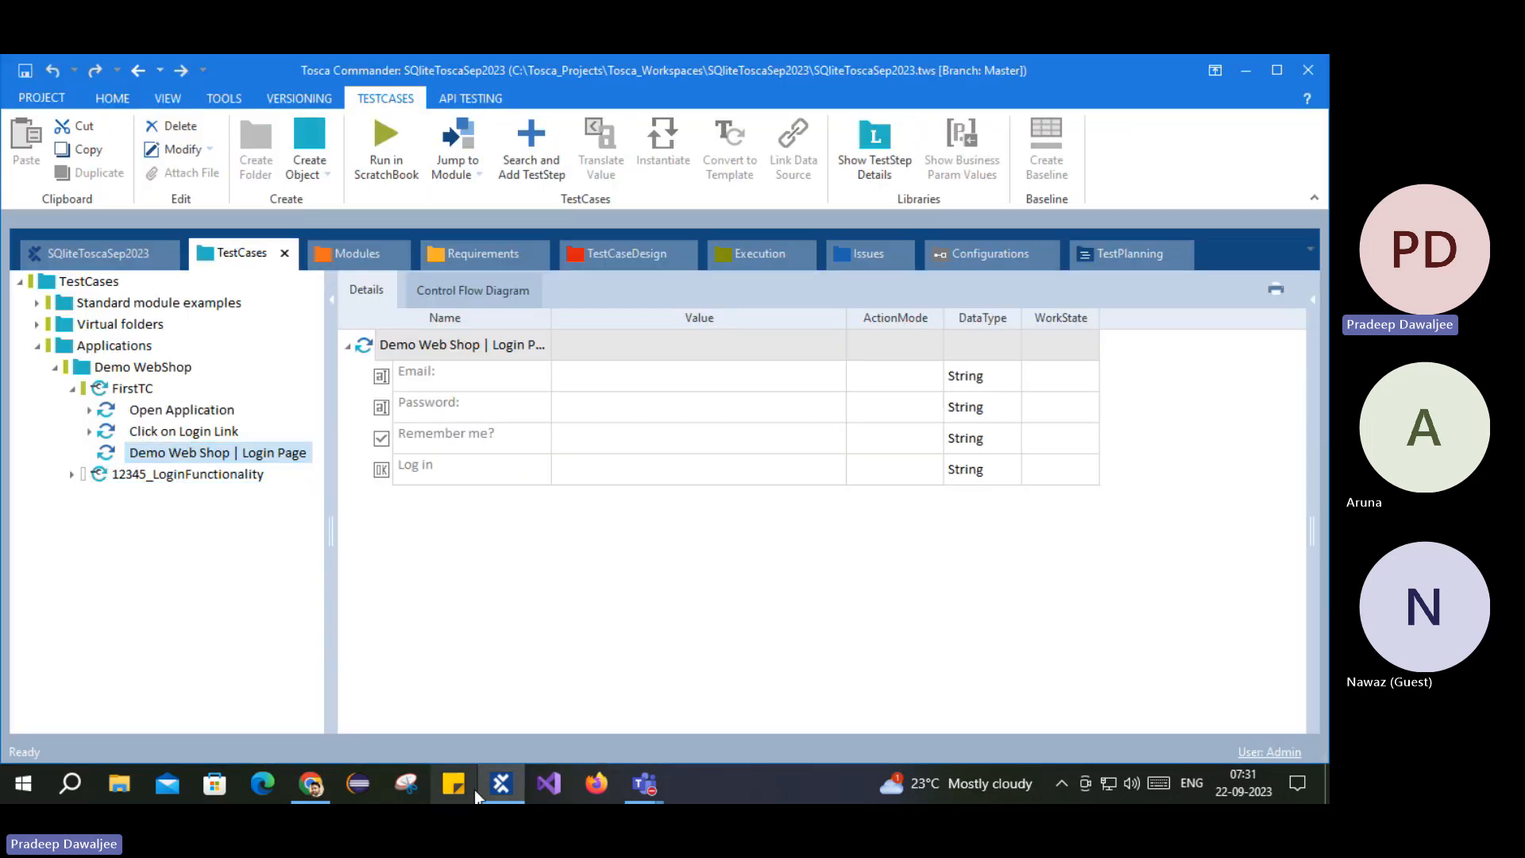
Step: Display the controls of the Demo Web Shop | Login Page module
left_click(359, 255)
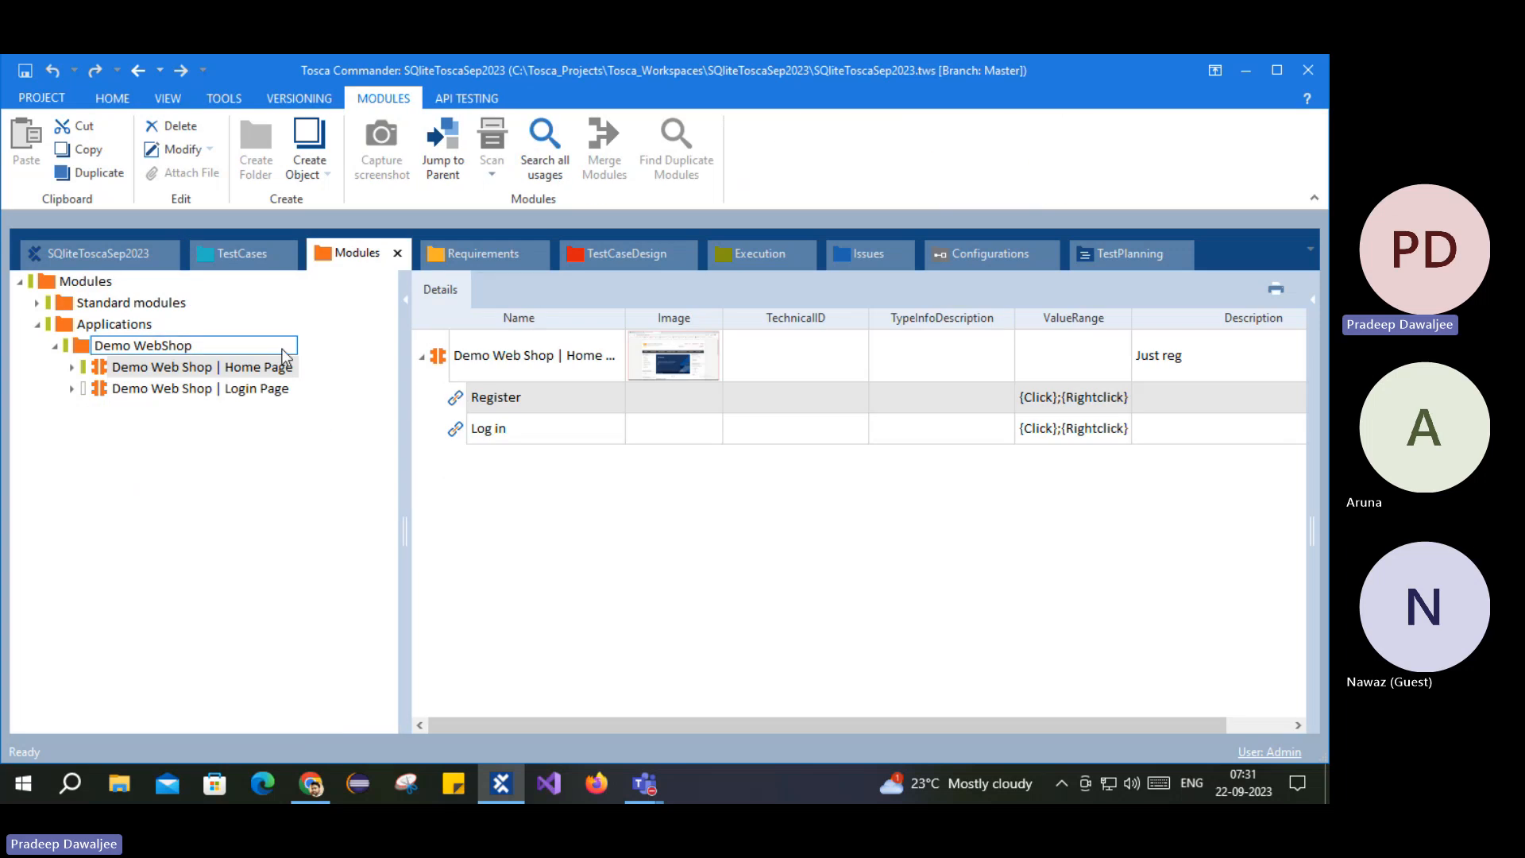
left_click(179, 390)
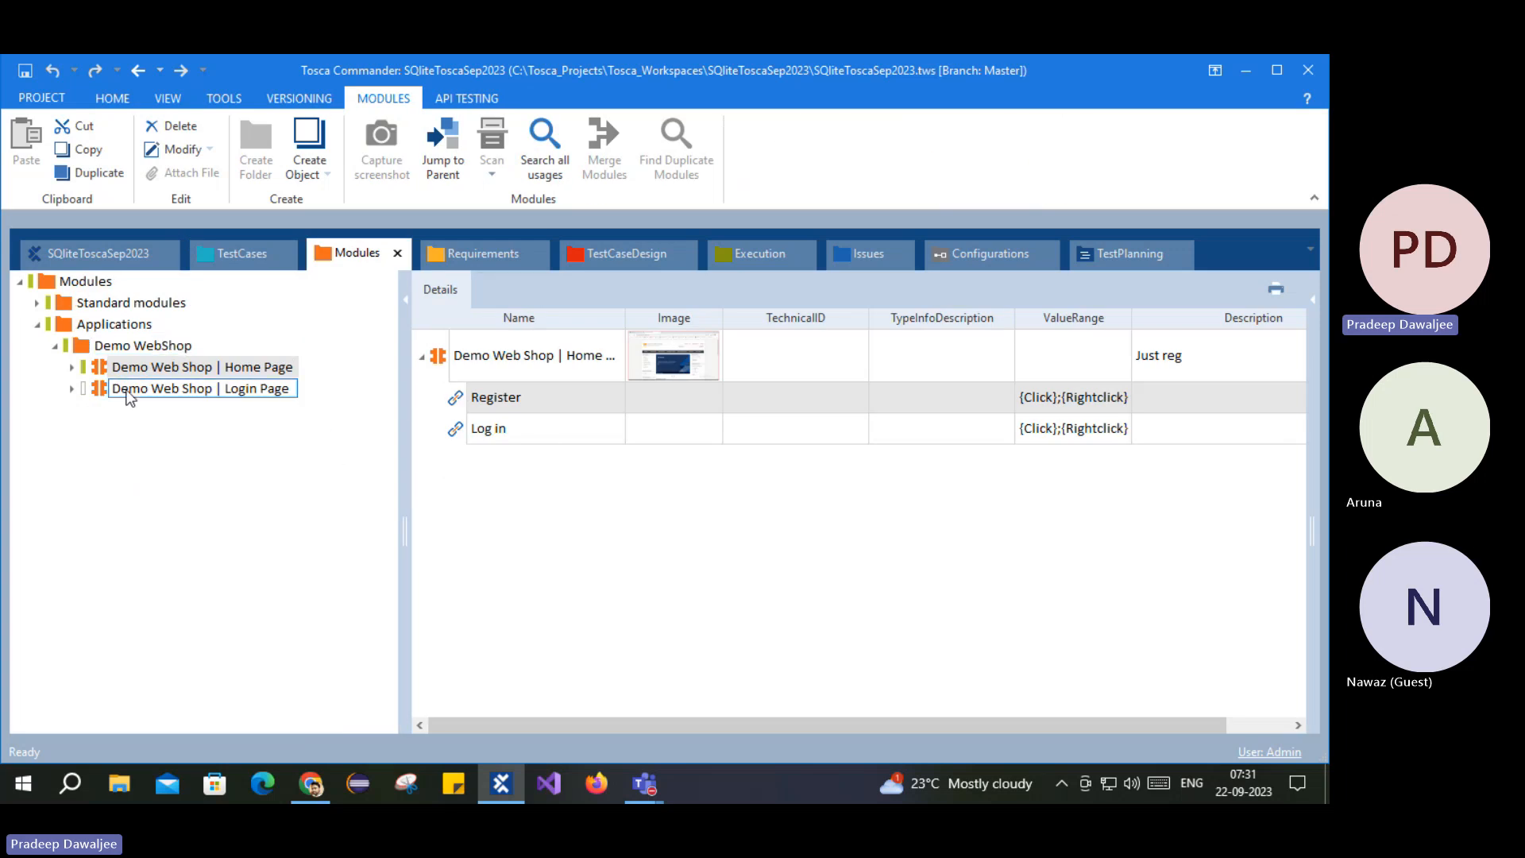
left_click(131, 397)
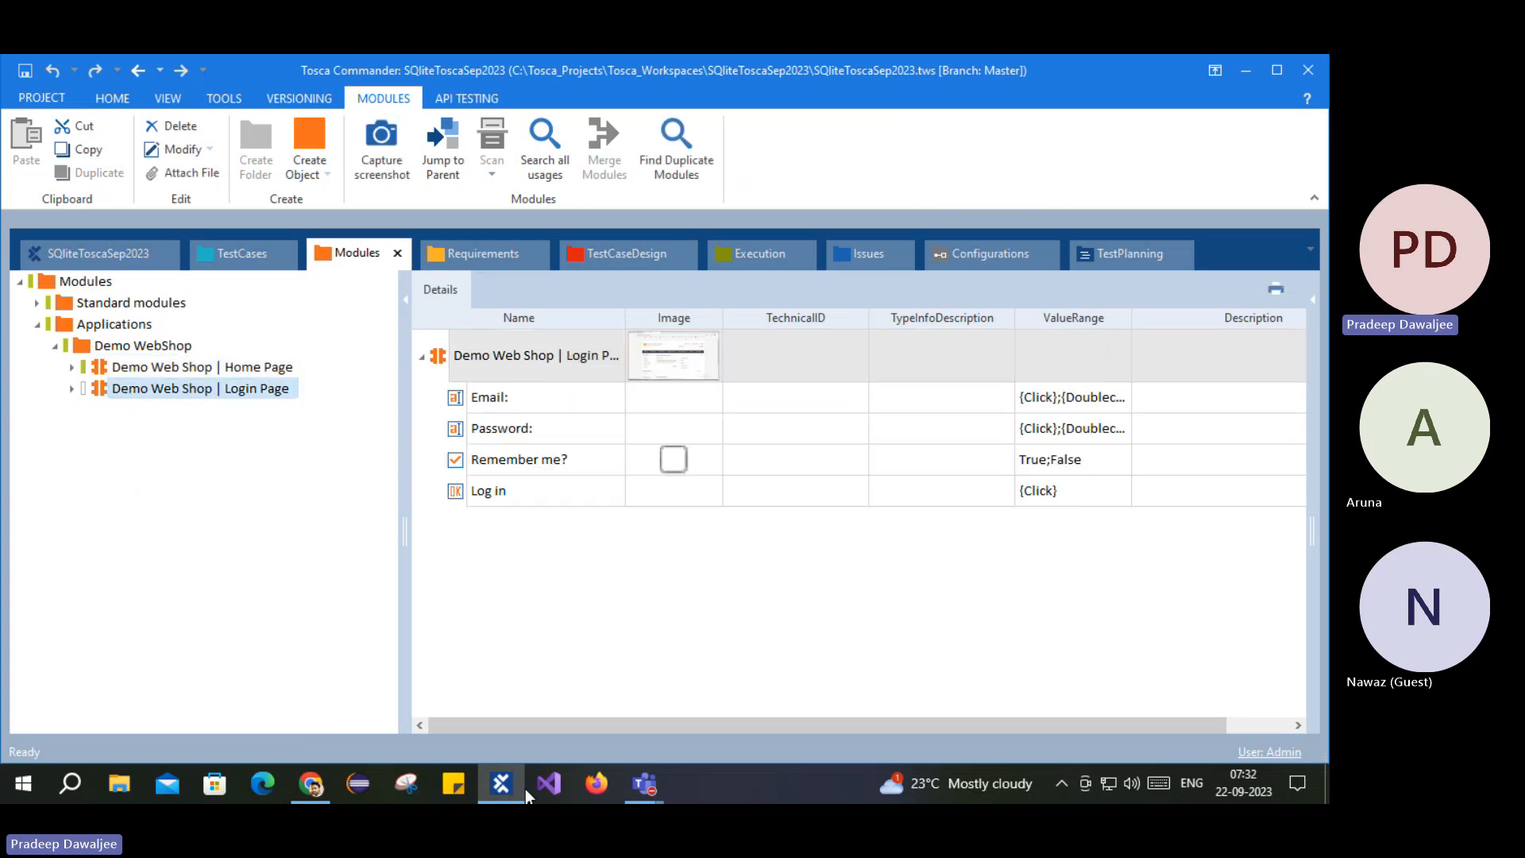
Step: Compare the login page's Email and Password labels and its welcome heading in Chrome with the Login Page module in Tosca Commander
left_click(310, 784)
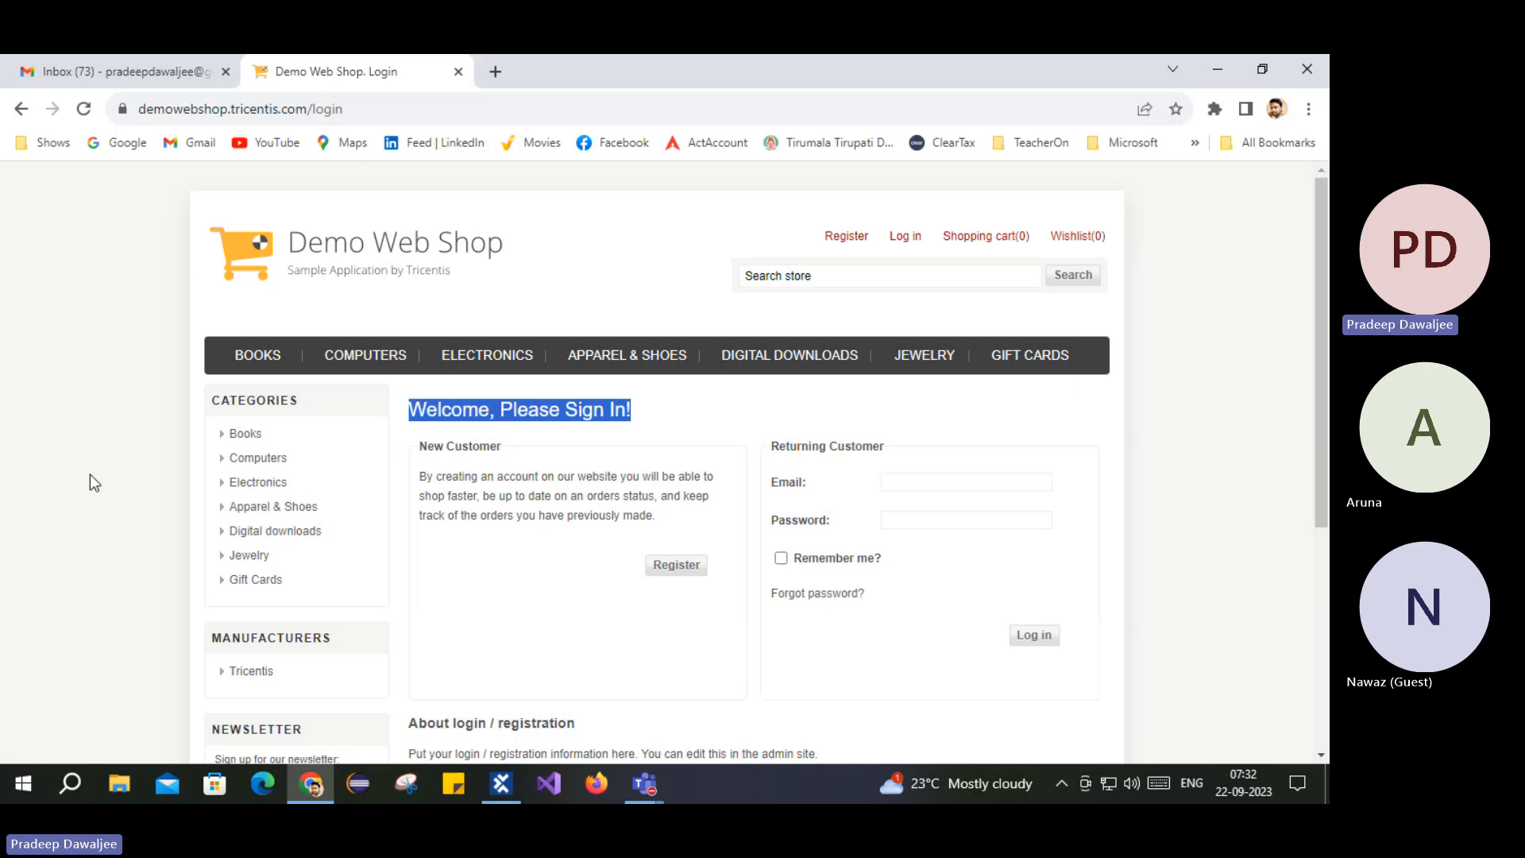
left_click_drag(795, 483, 823, 508)
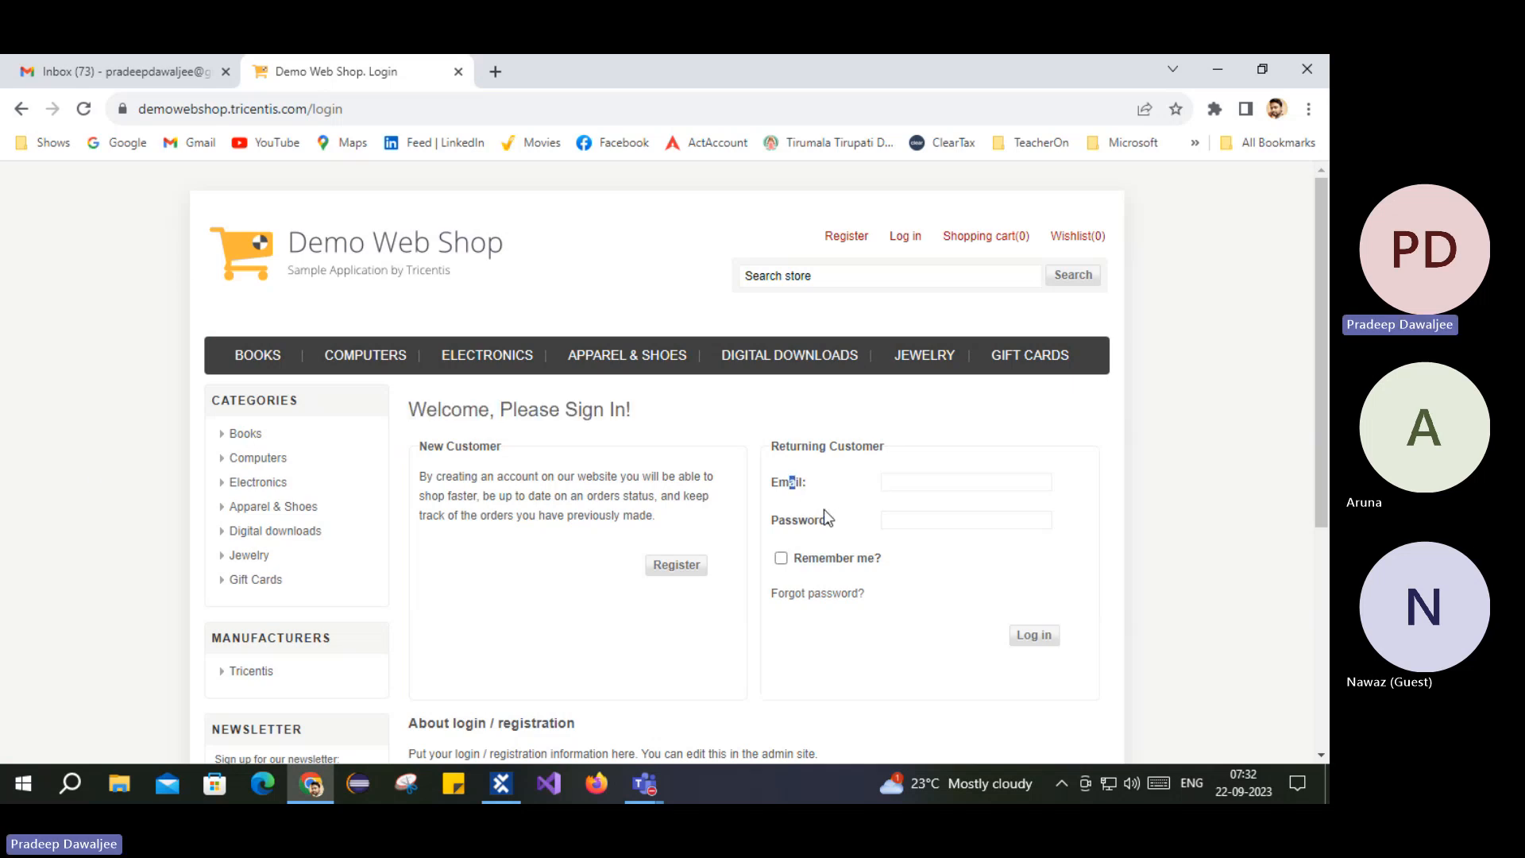
left_click(816, 519)
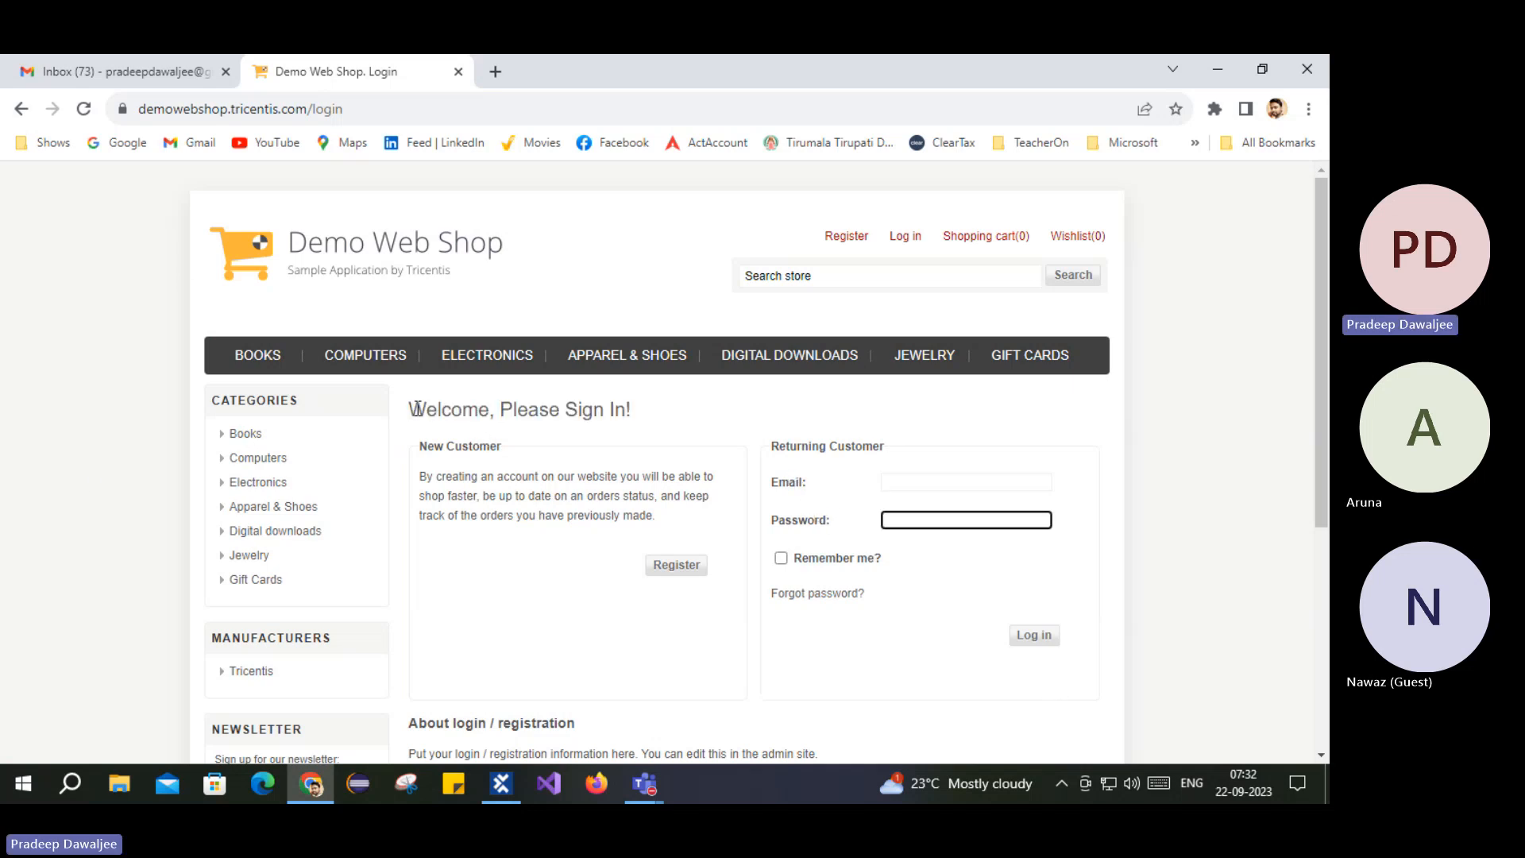
left_click_drag(417, 409, 688, 421)
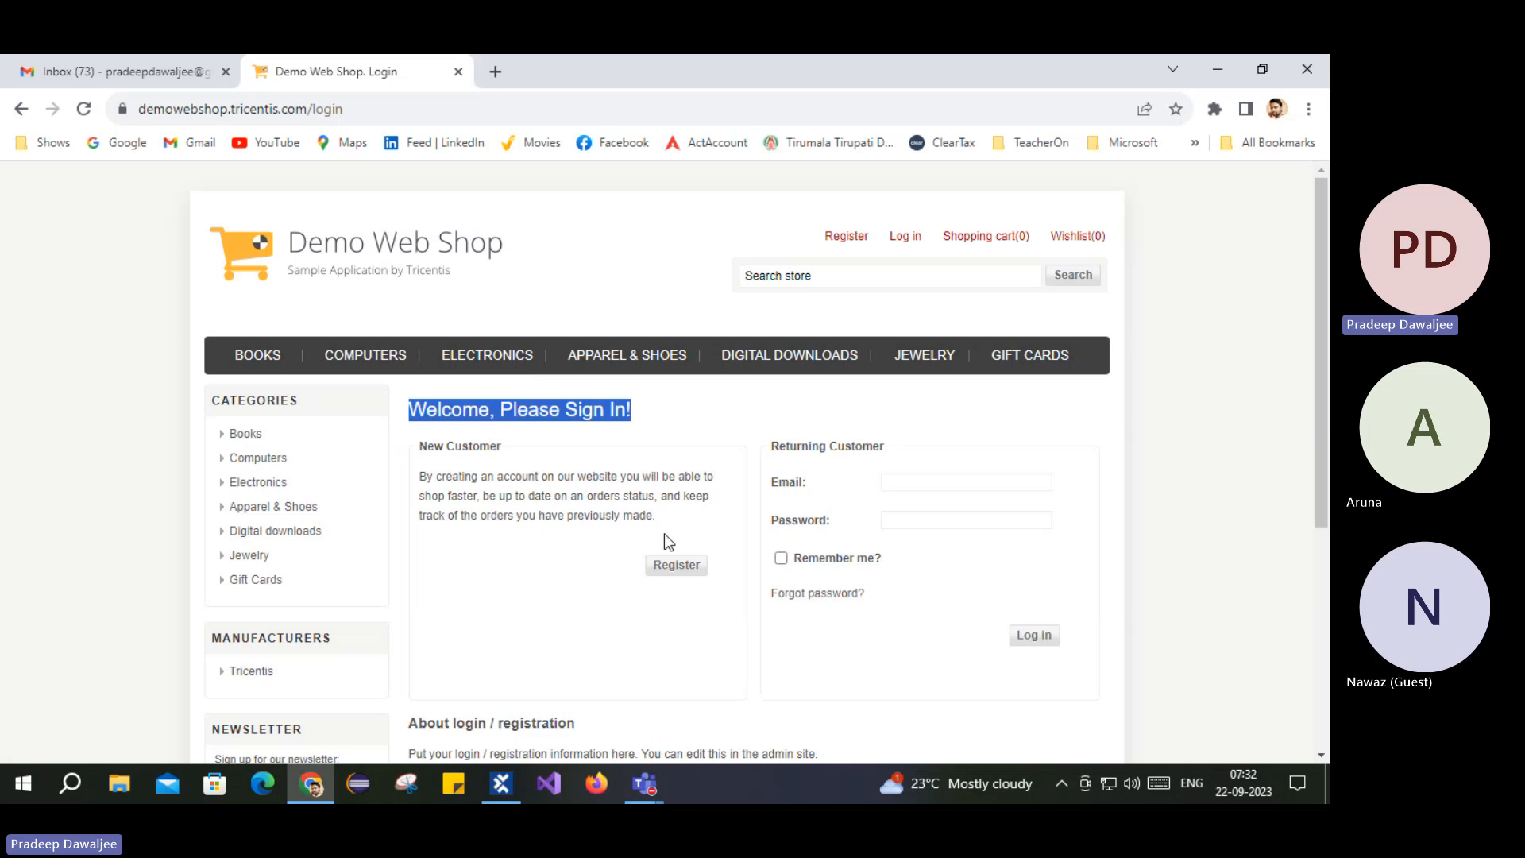
left_click(501, 784)
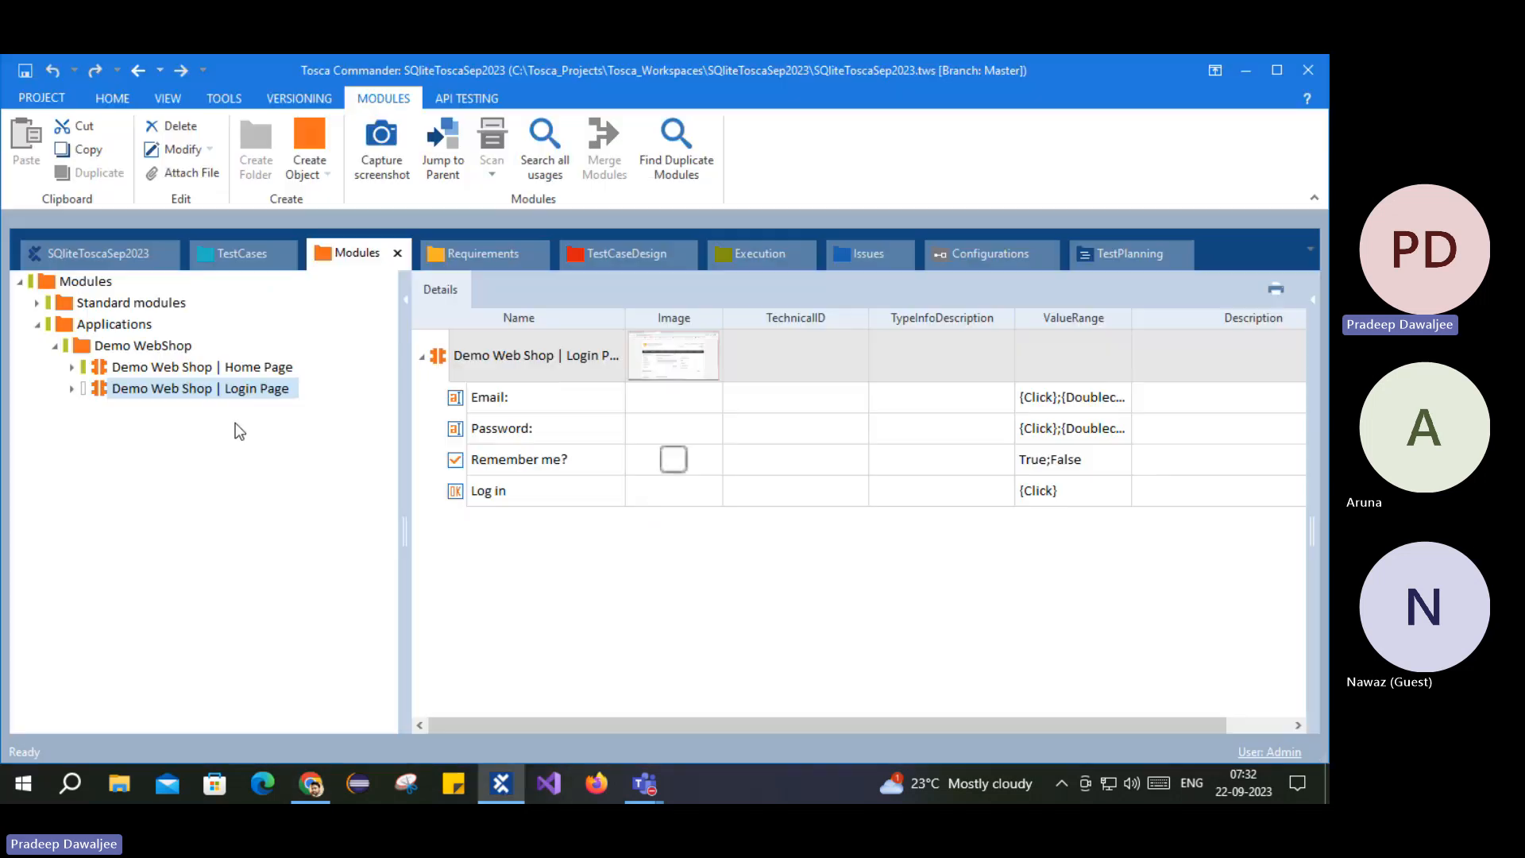
Step: Rescan the Login Page module without considering image identification
right_click(102, 391)
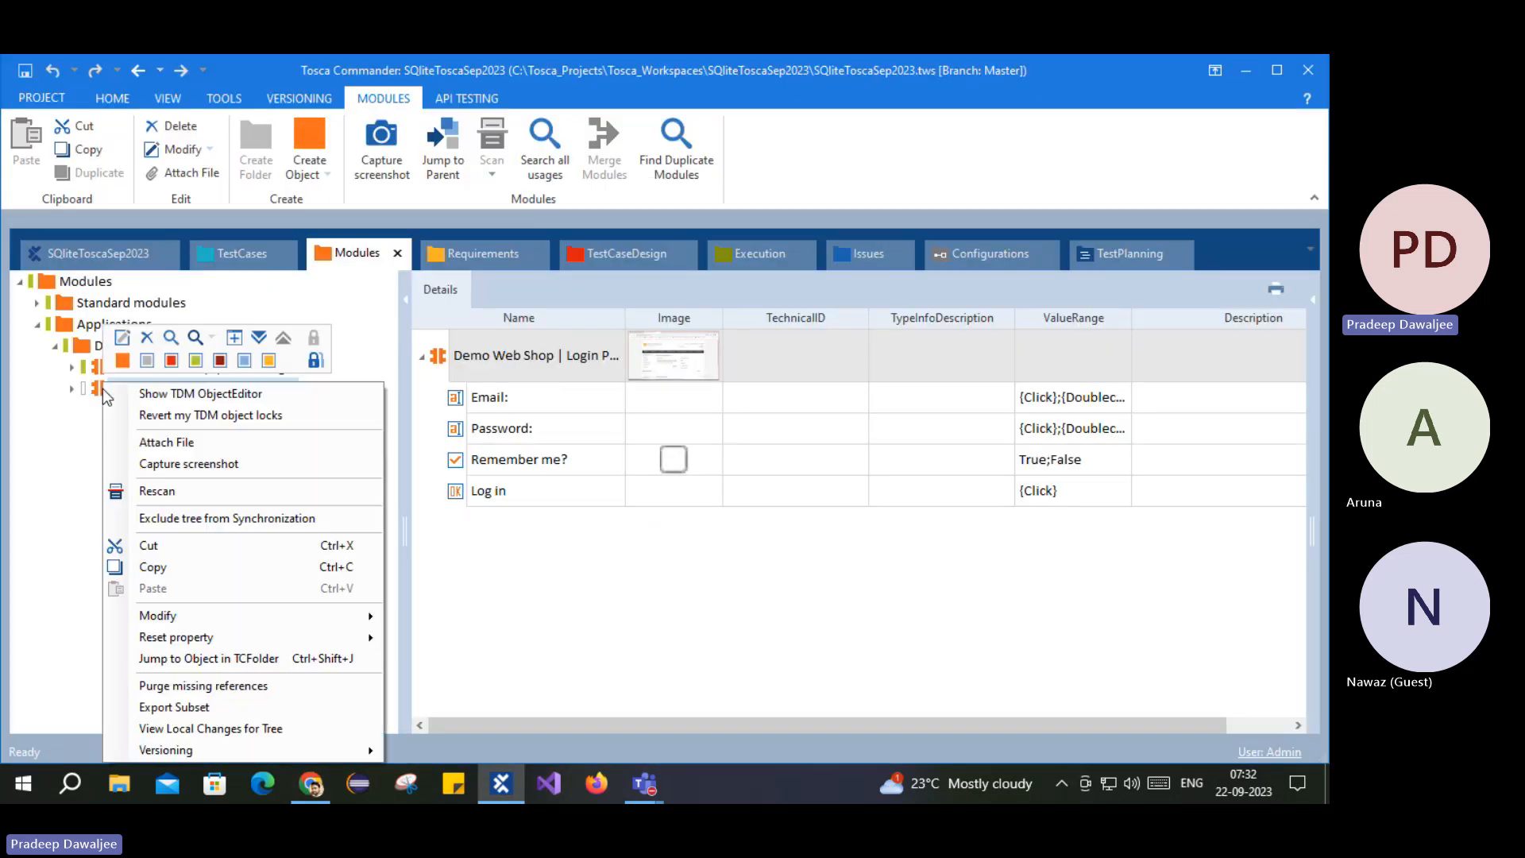
left_click(145, 493)
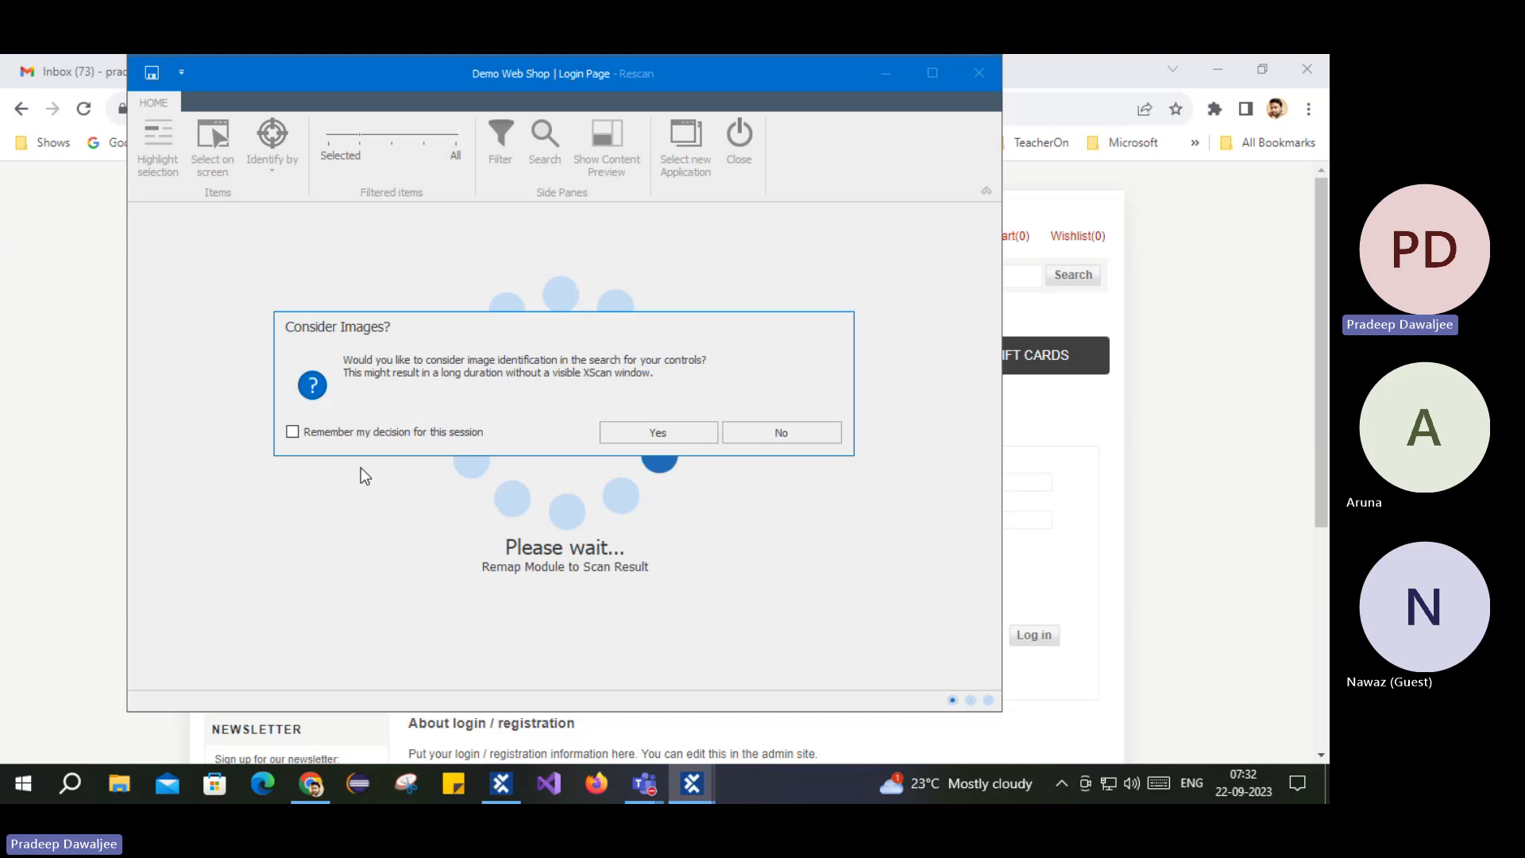
left_click(780, 437)
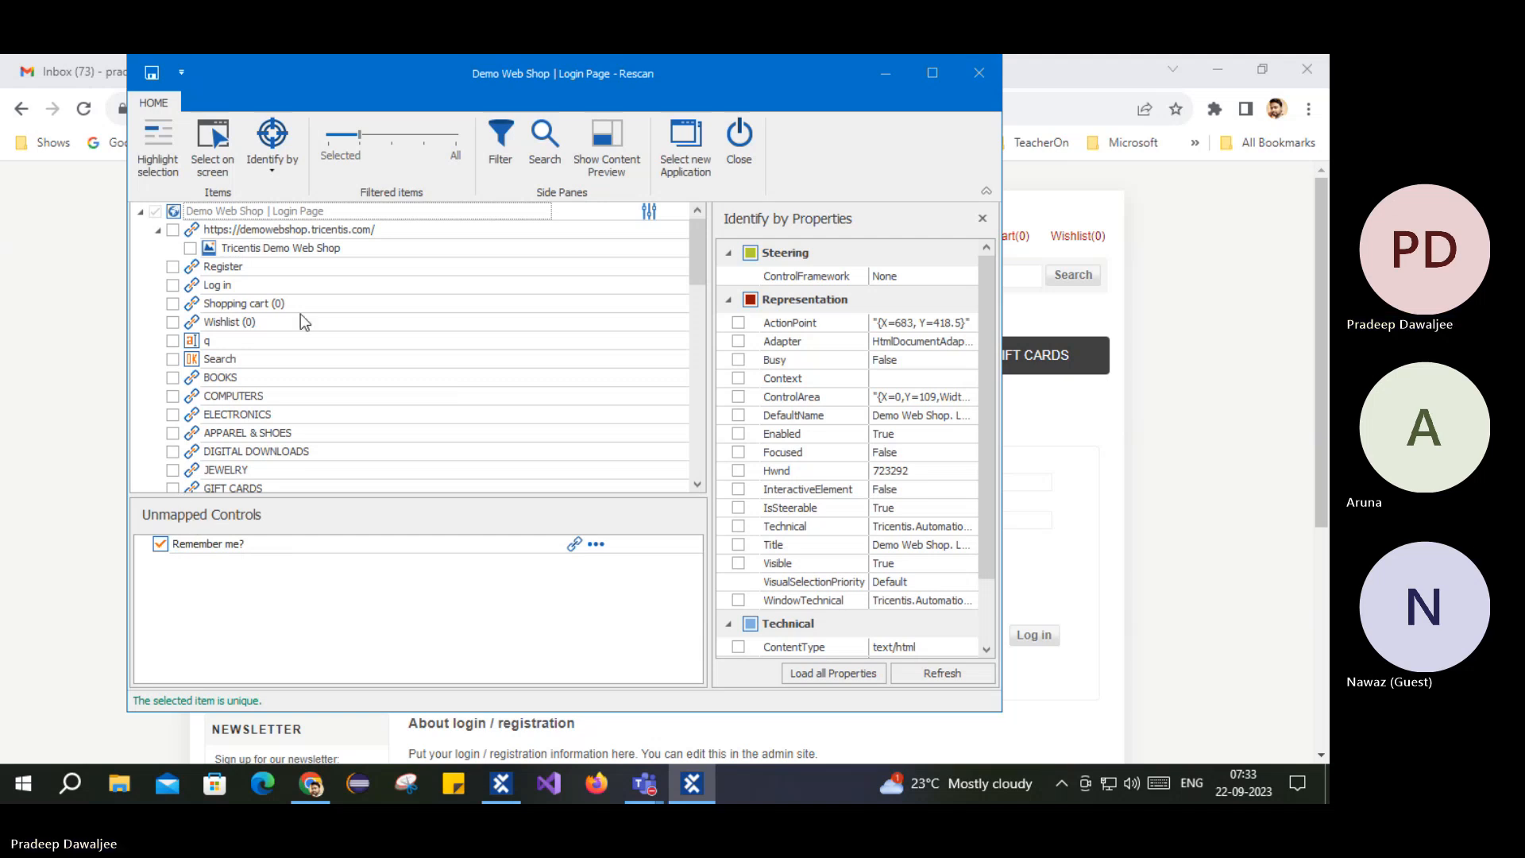
Step: Limit the rescan list to the selected controls and examine the identification properties of Email, Password and Log in
left_click_drag(361, 135, 328, 136)
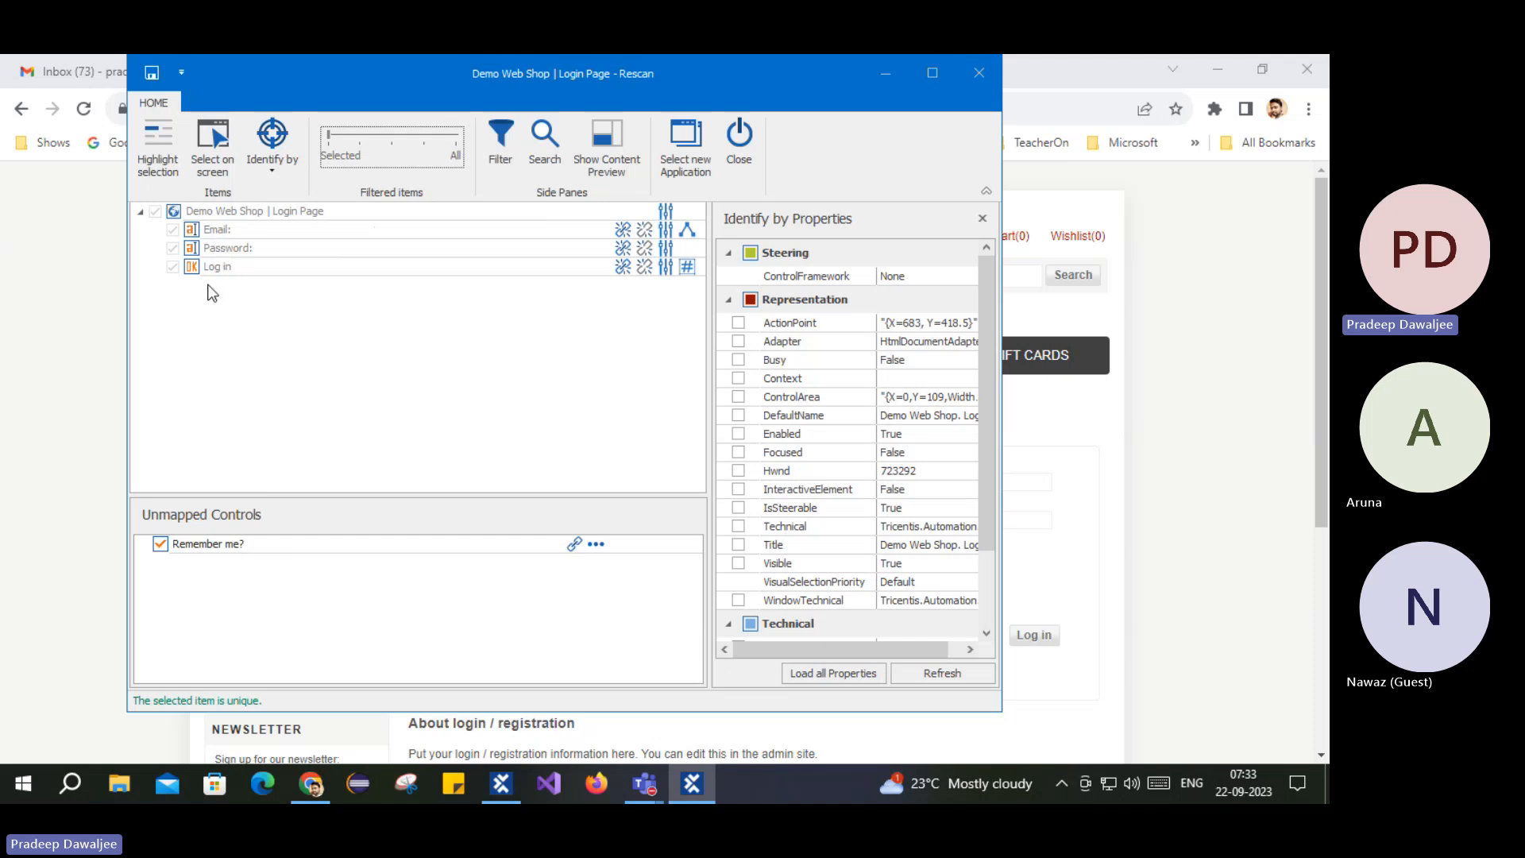
left_click(208, 230)
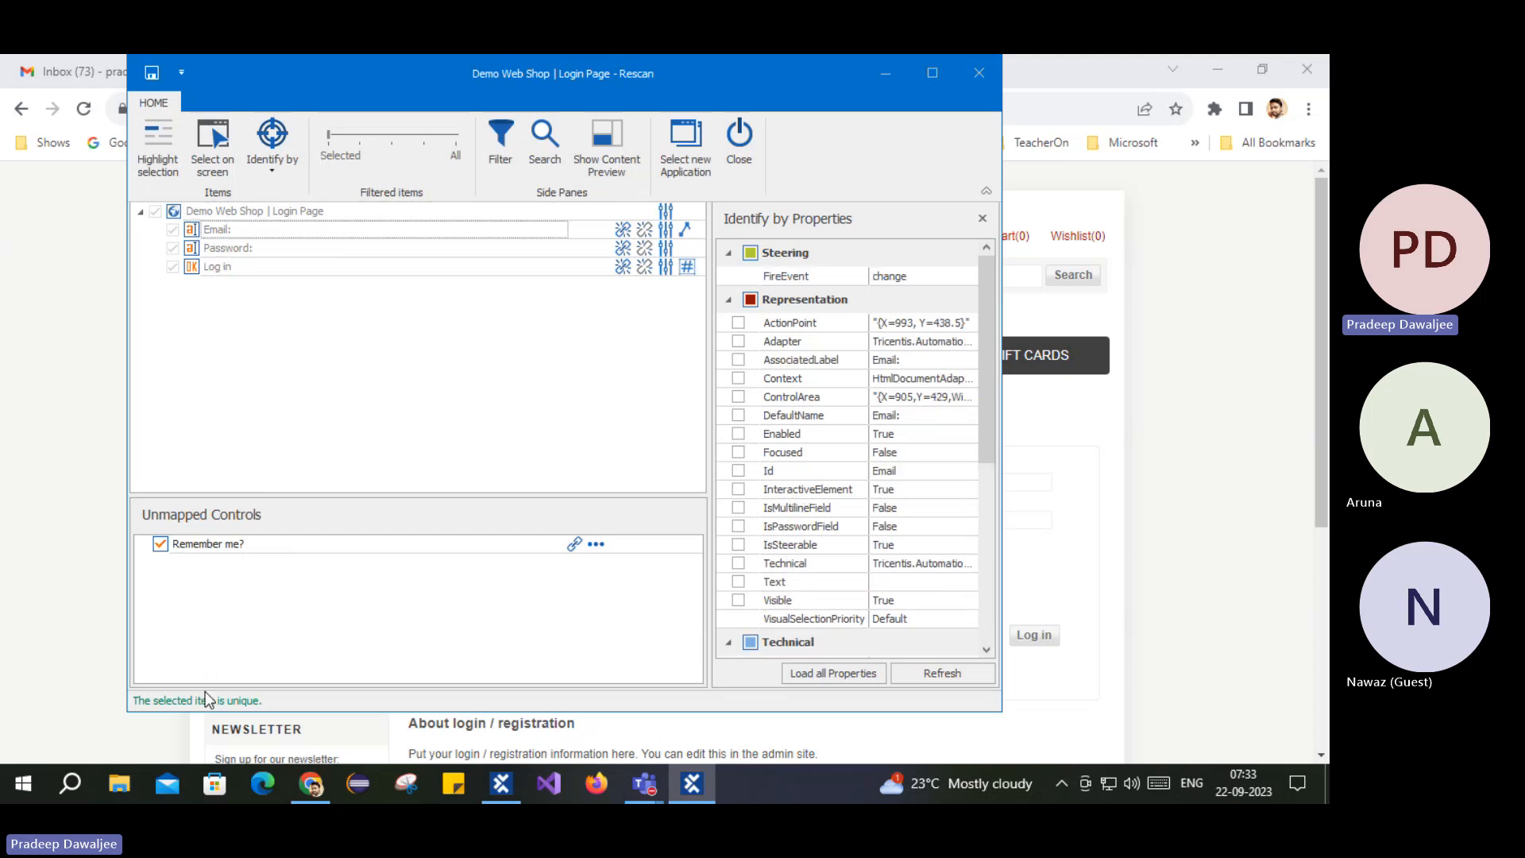
left_click(222, 247)
left_click(234, 268)
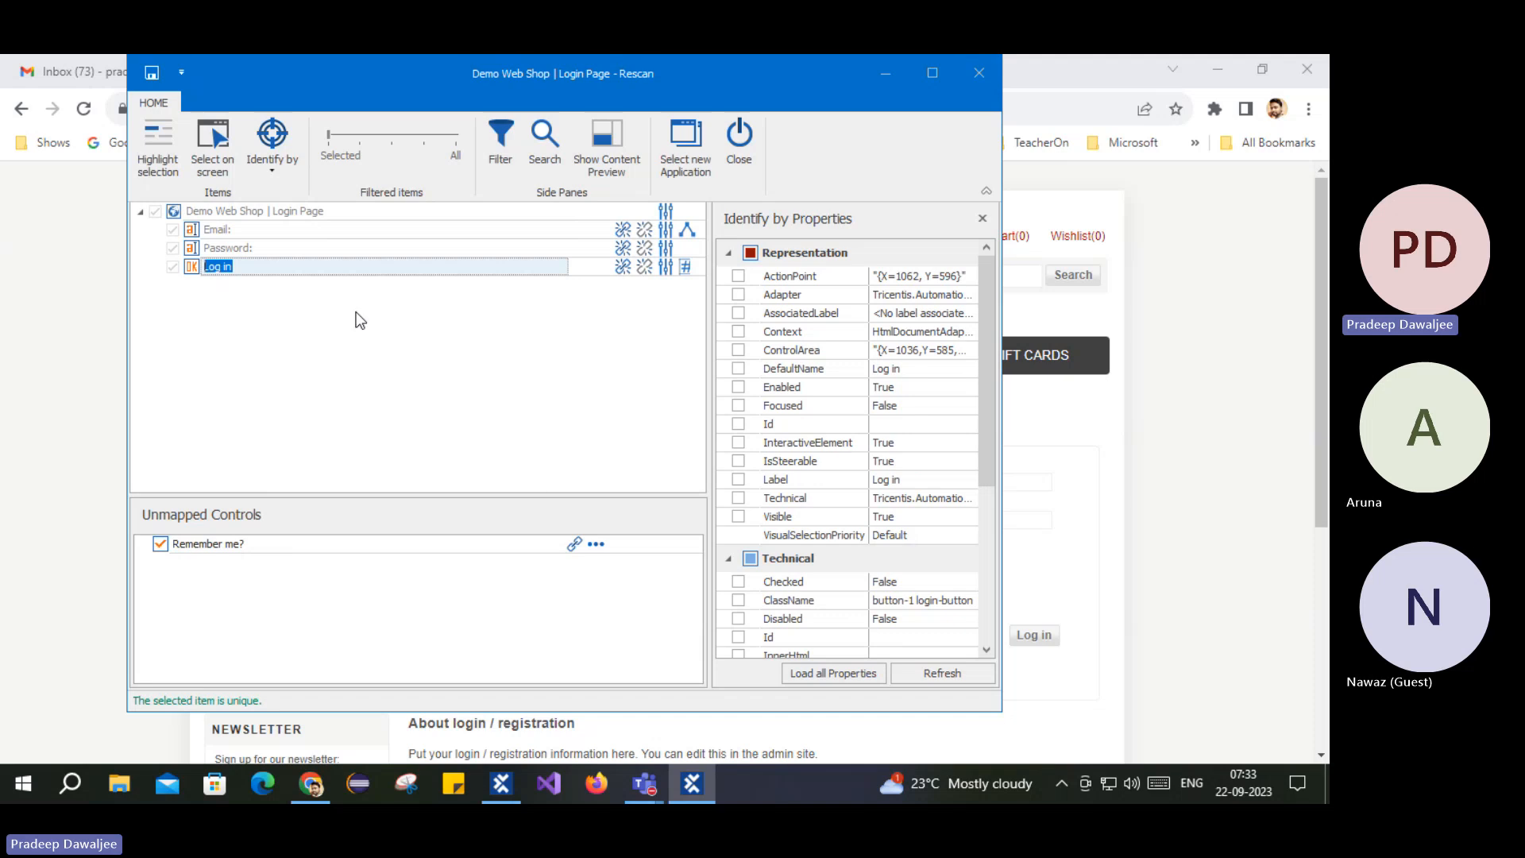
scroll(906, 356, "down", 2)
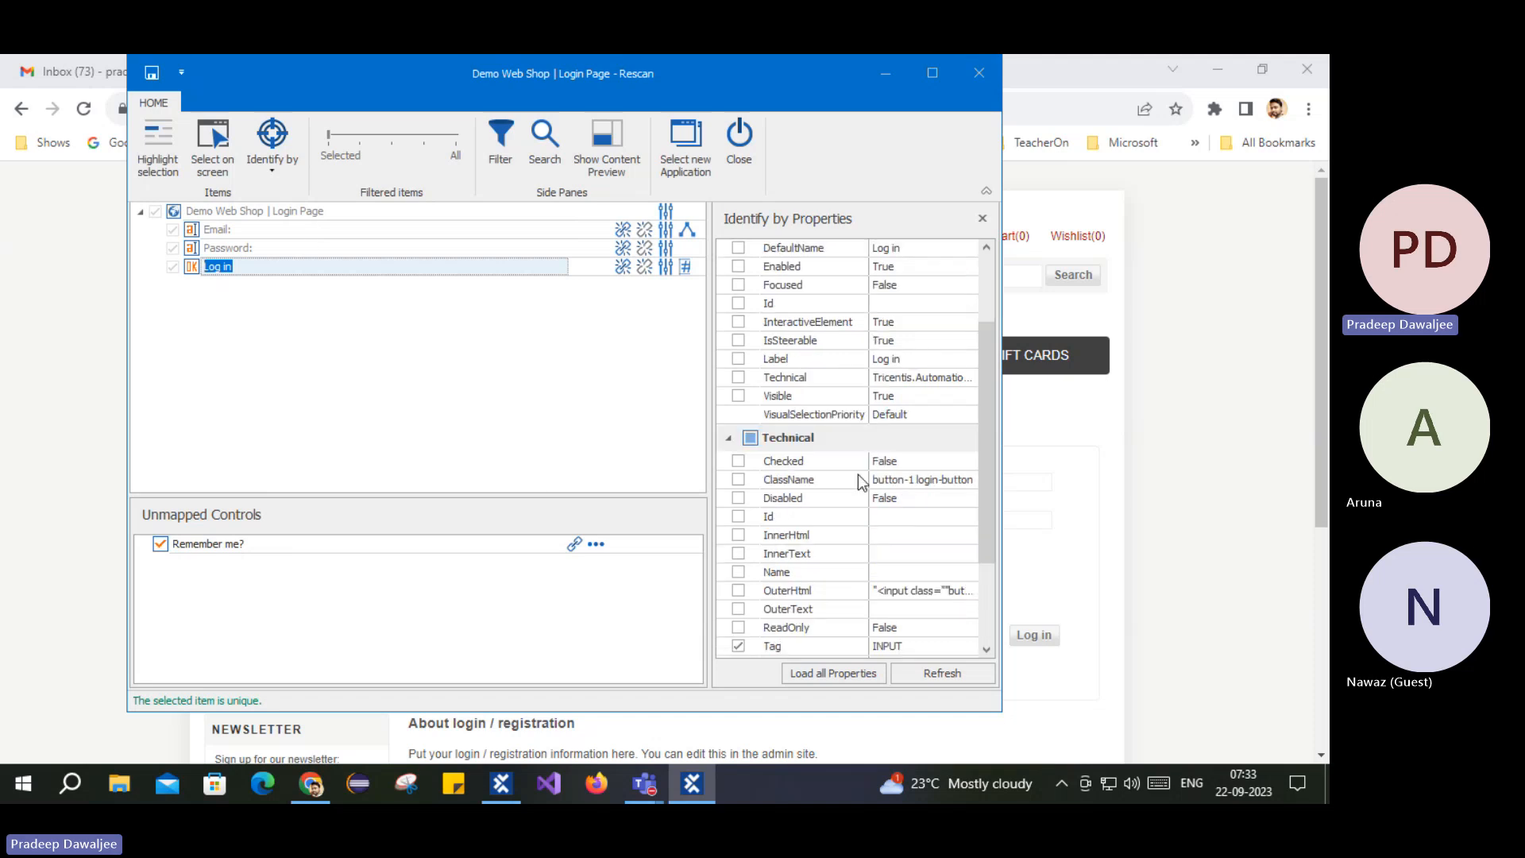
scroll(858, 481, "down", 2)
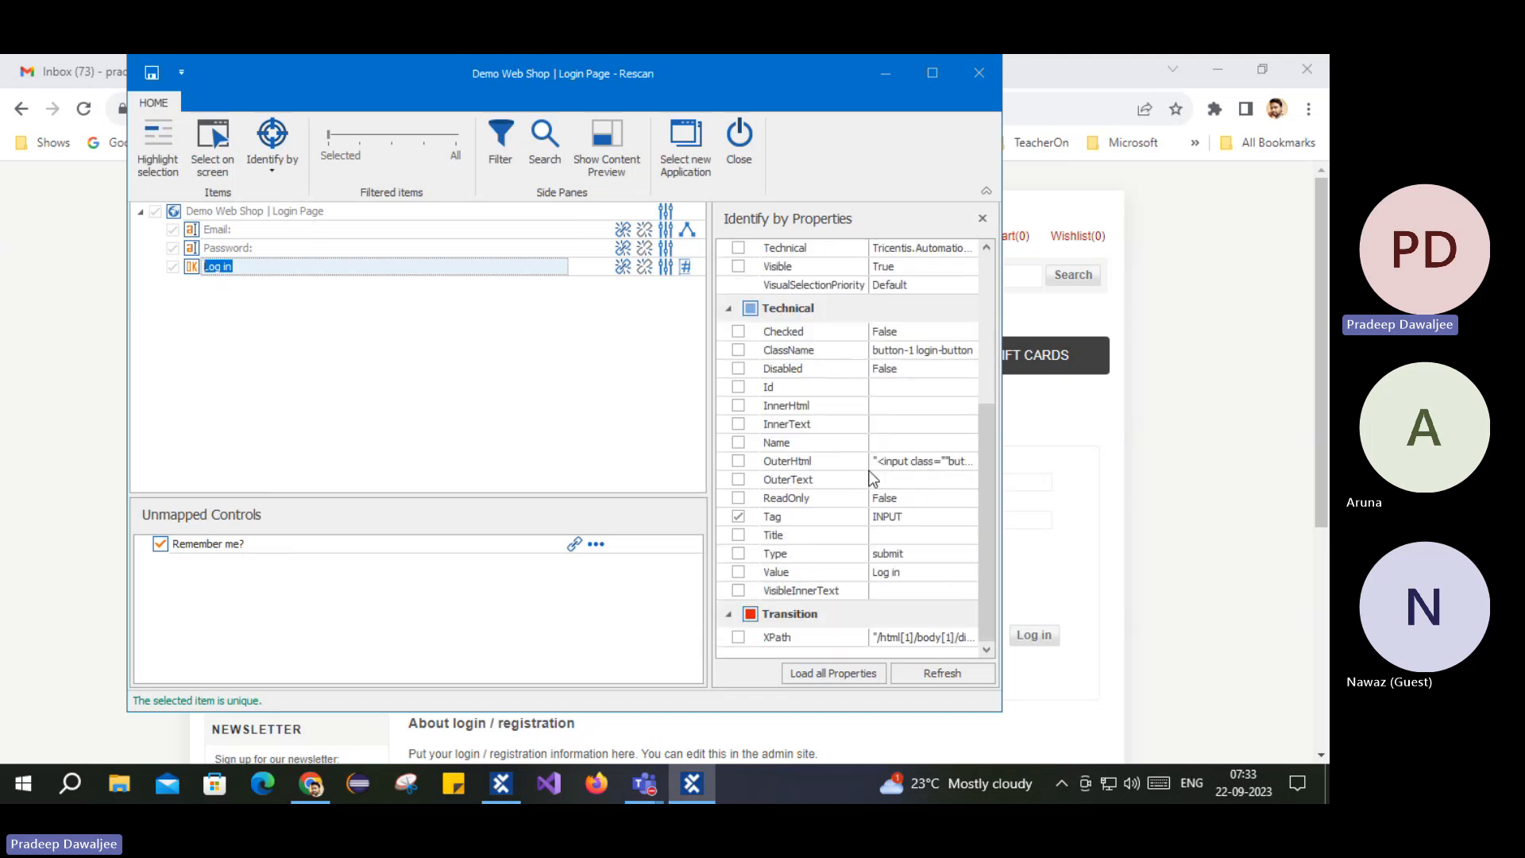
Step: Add the "Welcome, Please Sign In!" heading to the rescanned controls by selecting it on the login page
left_click(256, 413)
left_click_drag(499, 79, 1055, 173)
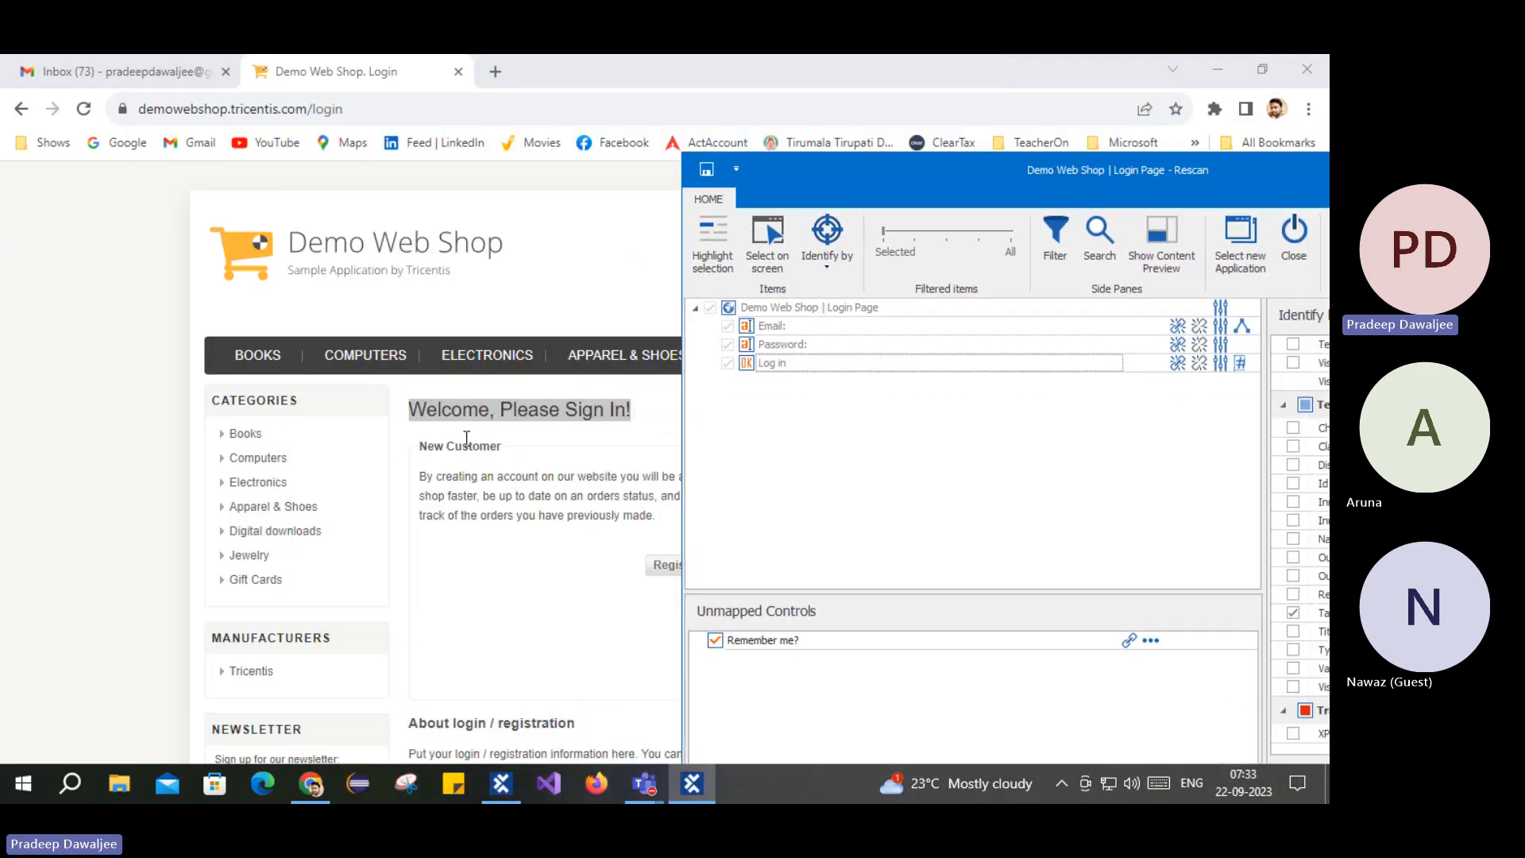
left_click(639, 441)
left_click(692, 784)
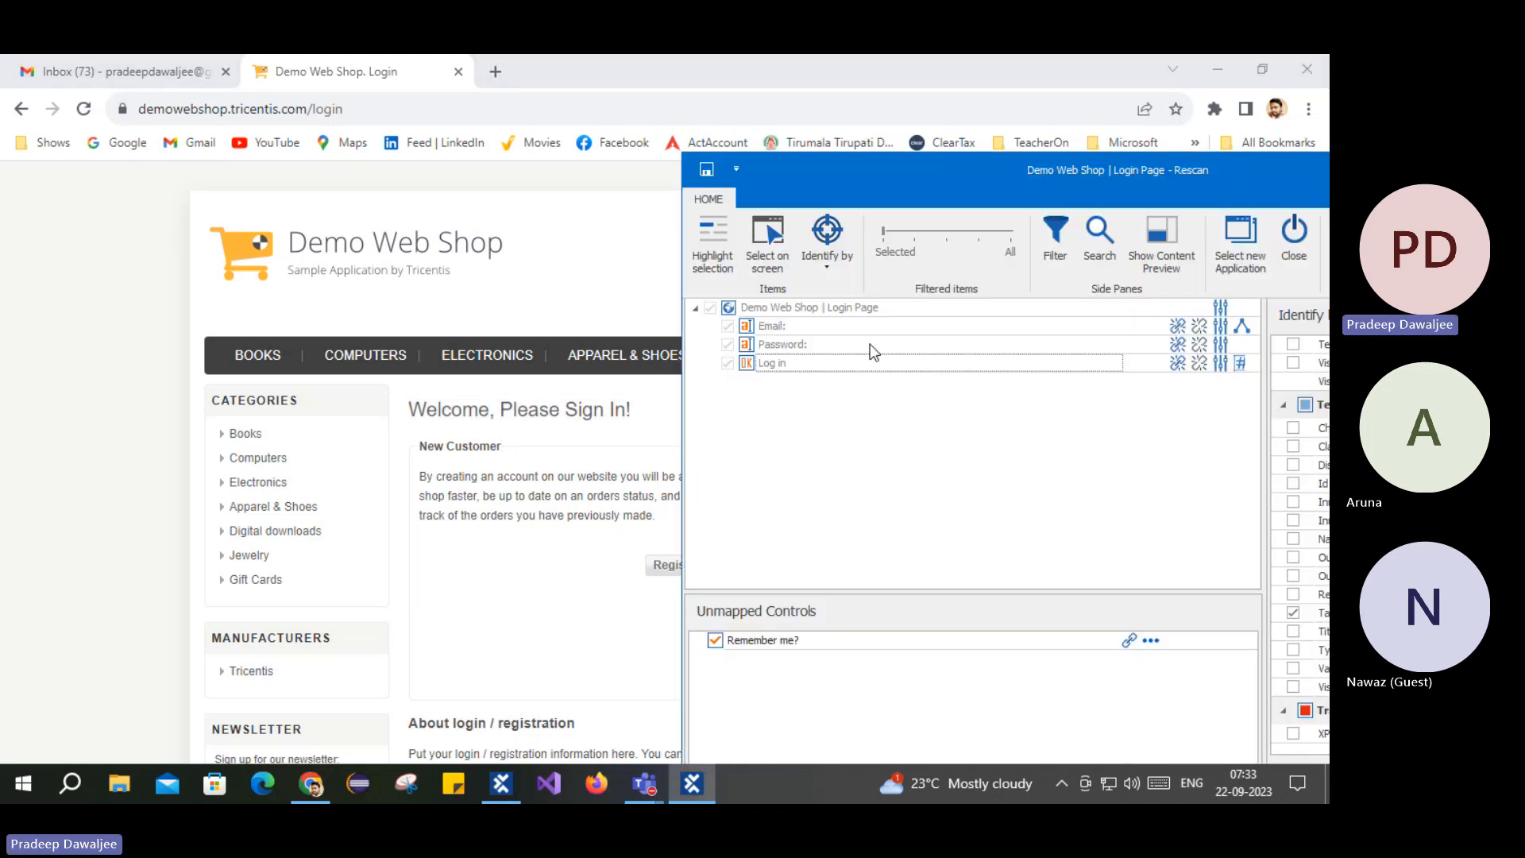
left_click(771, 242)
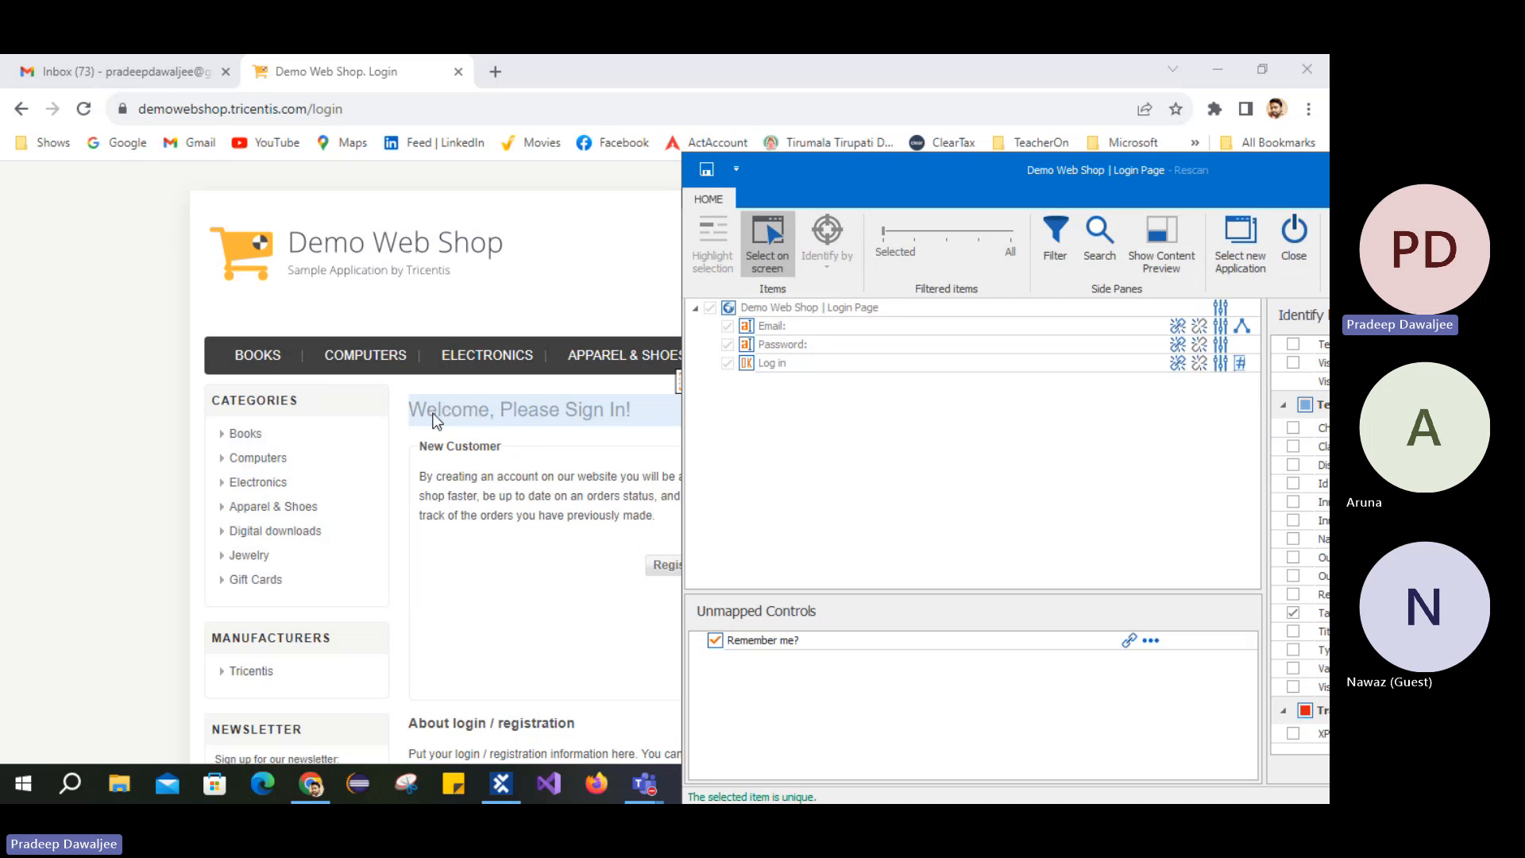
left_click(474, 410)
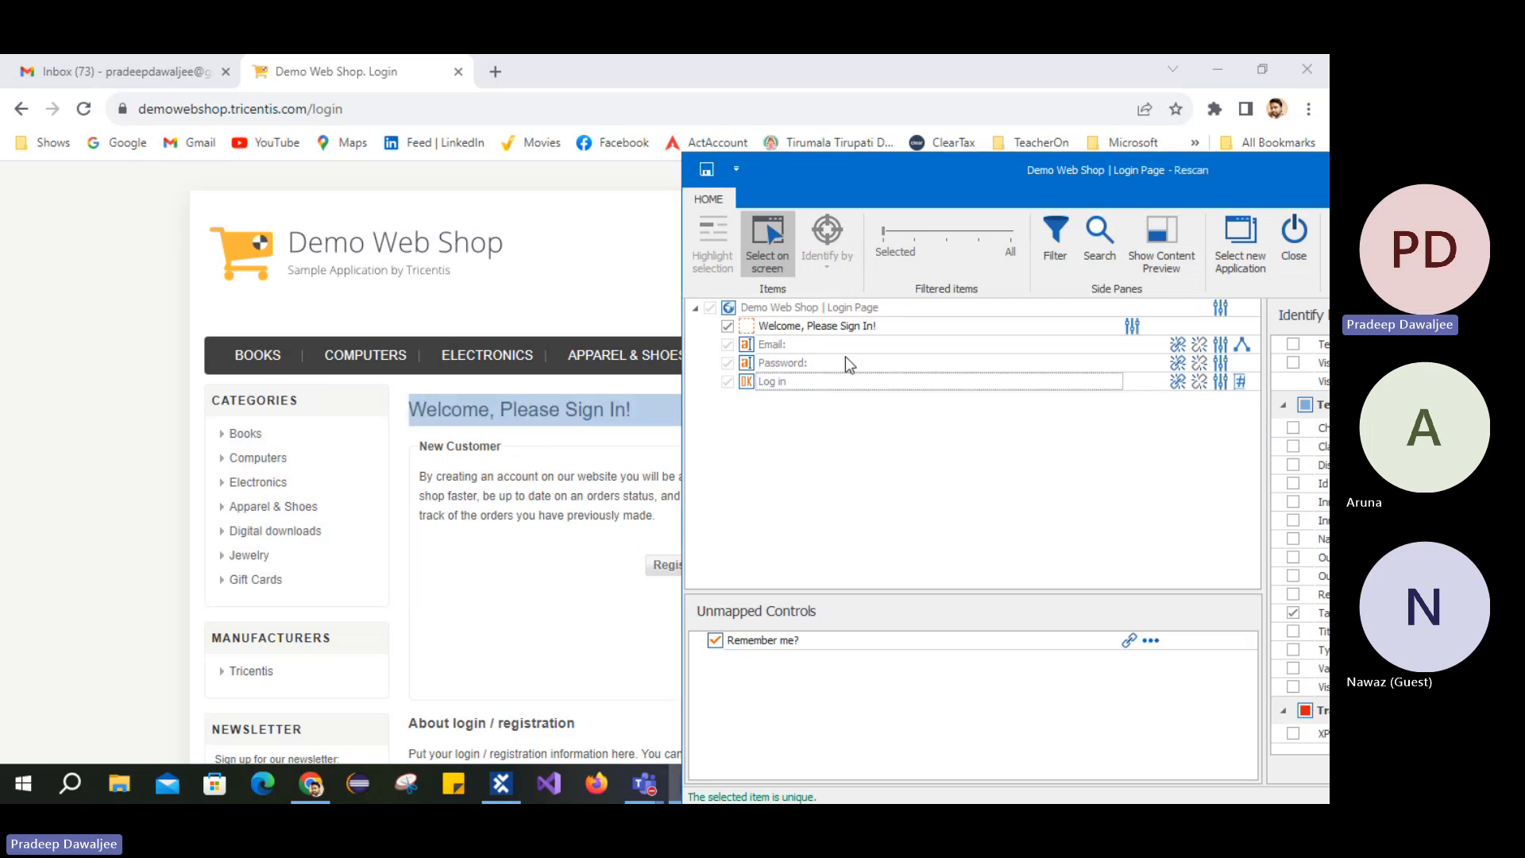
left_click(763, 239)
left_click_drag(880, 195, 474, 200)
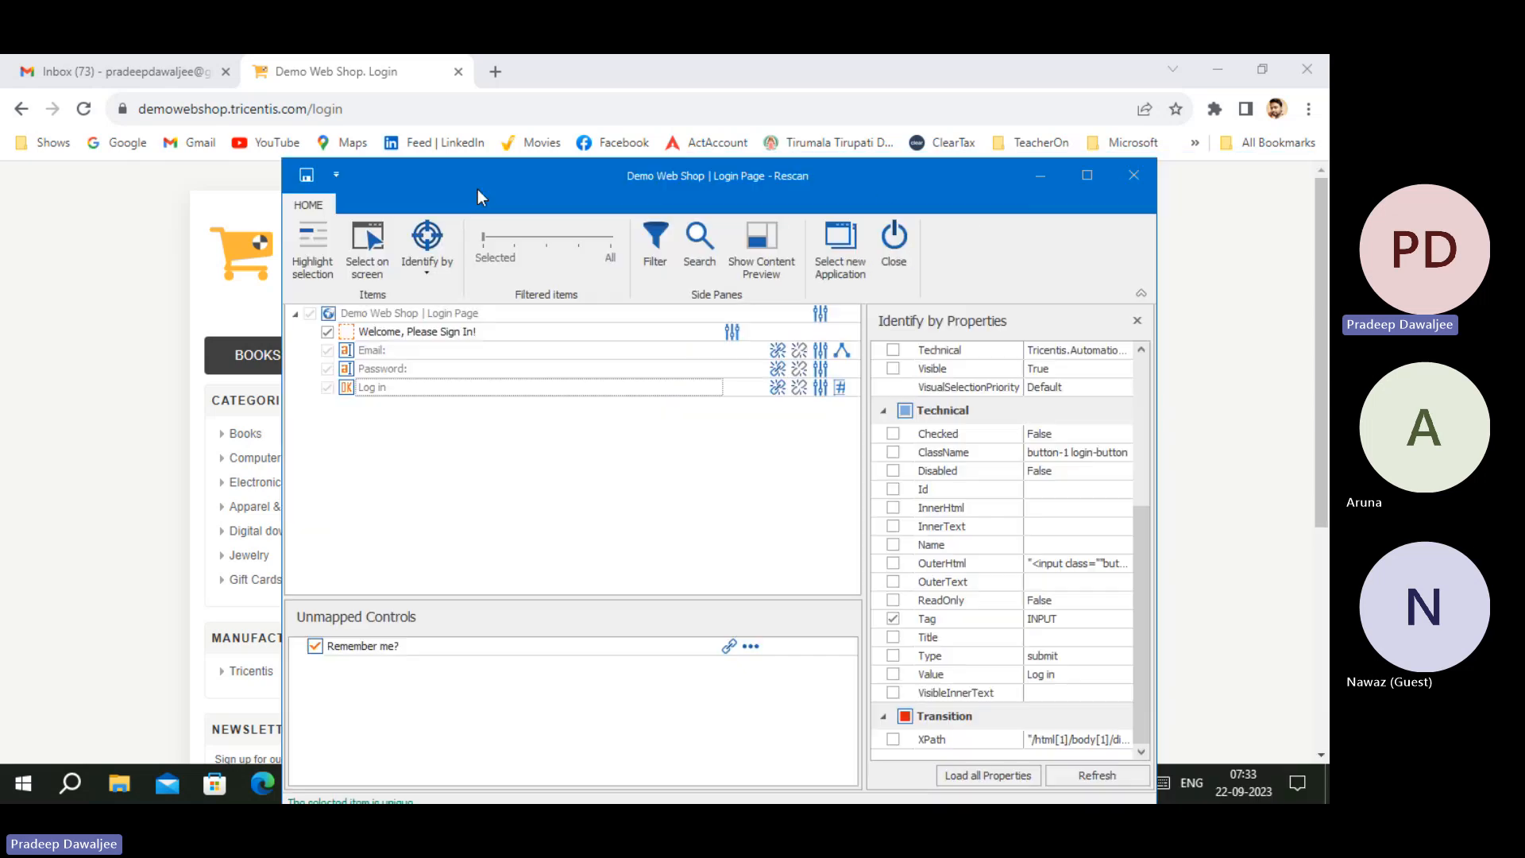
Step: Examine the identification properties of the "Welcome, Please Sign In!" control, including its full InnerText value
left_click(367, 335)
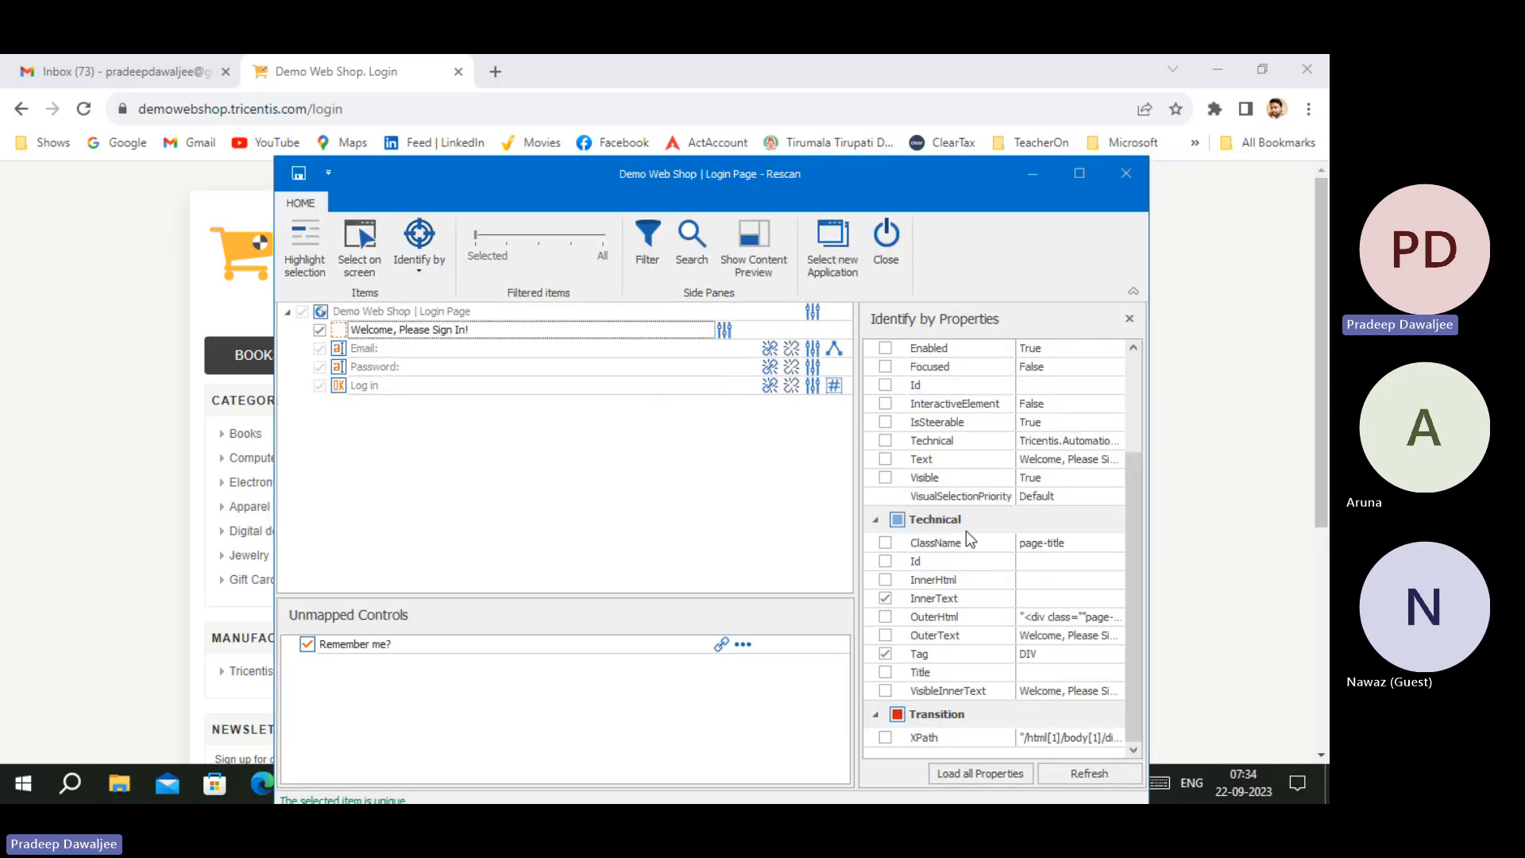
scroll(1085, 529, "up", 3)
scroll(1024, 453, "down", 3)
left_click(1101, 602)
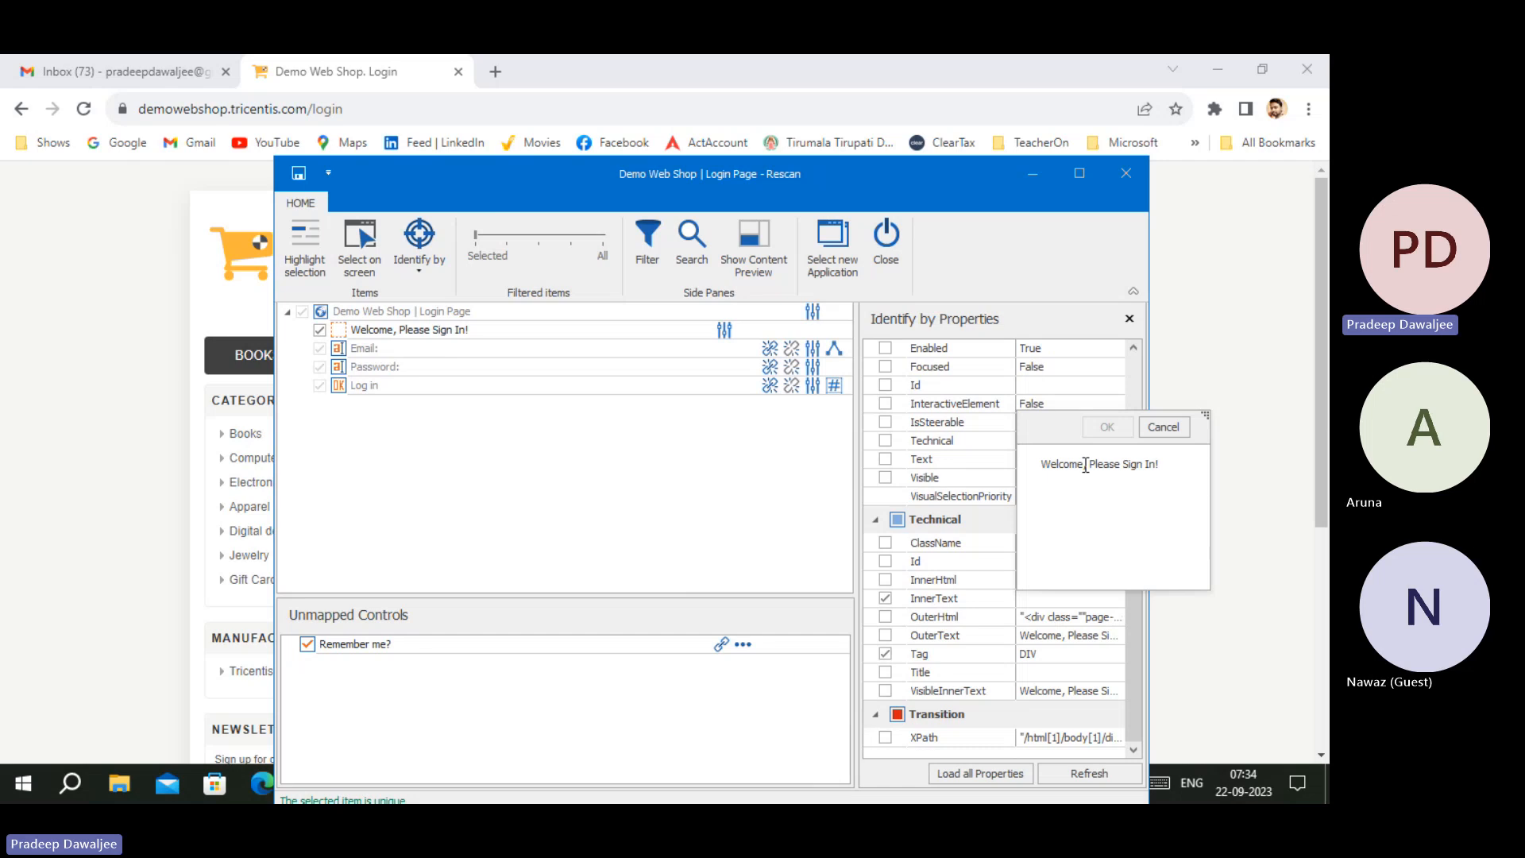
left_click_drag(1065, 465, 1143, 469)
left_click(1144, 504)
Step: Identify the "Welcome, Please Sign In!" control by ClassName instead of InnerText, keeping Tag selected
left_click(885, 597)
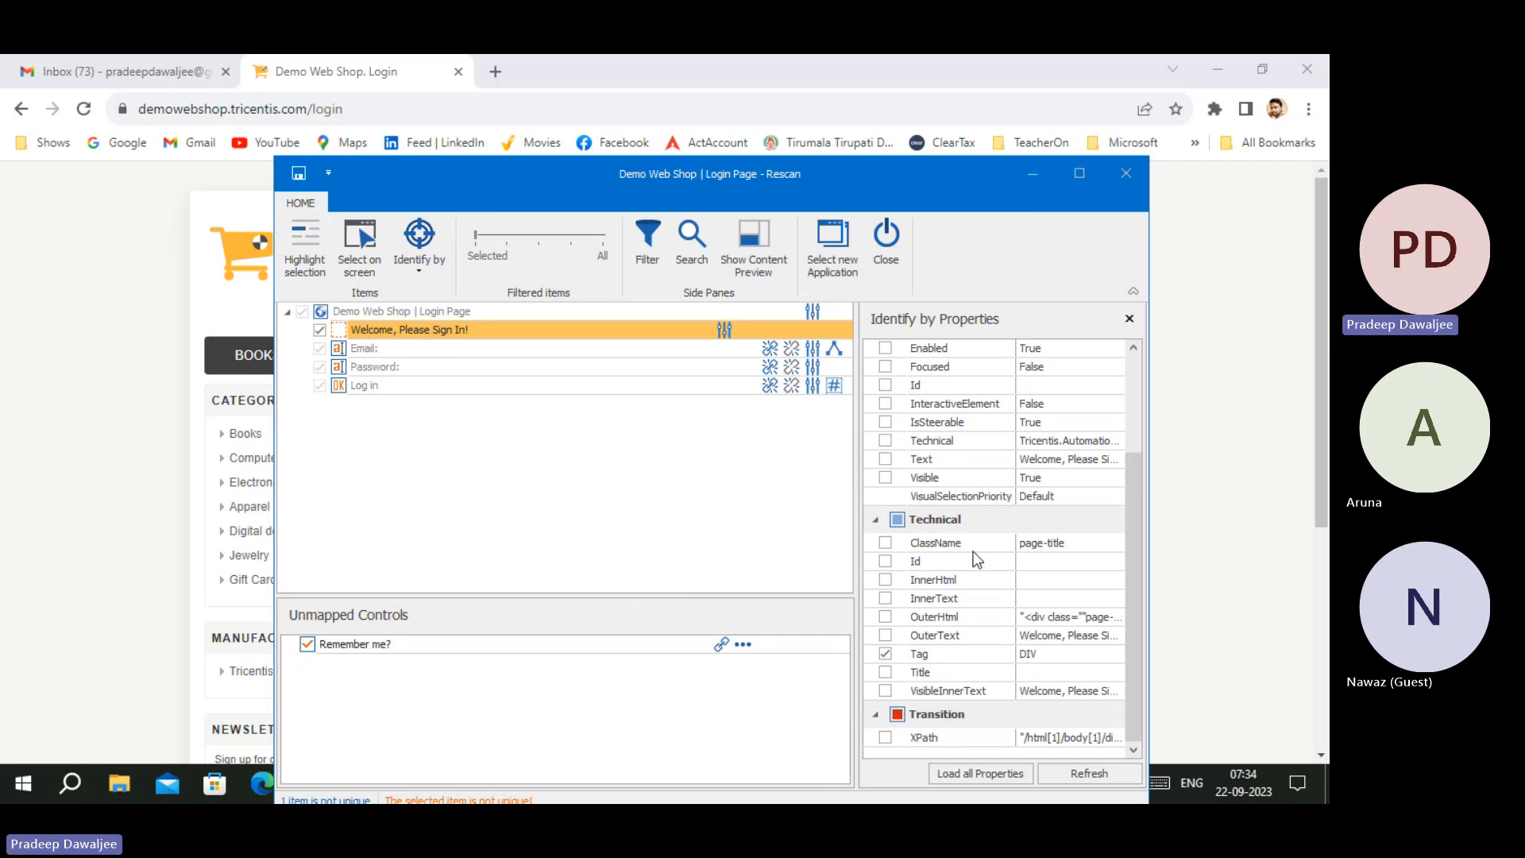
scroll(1005, 563, "up", 3)
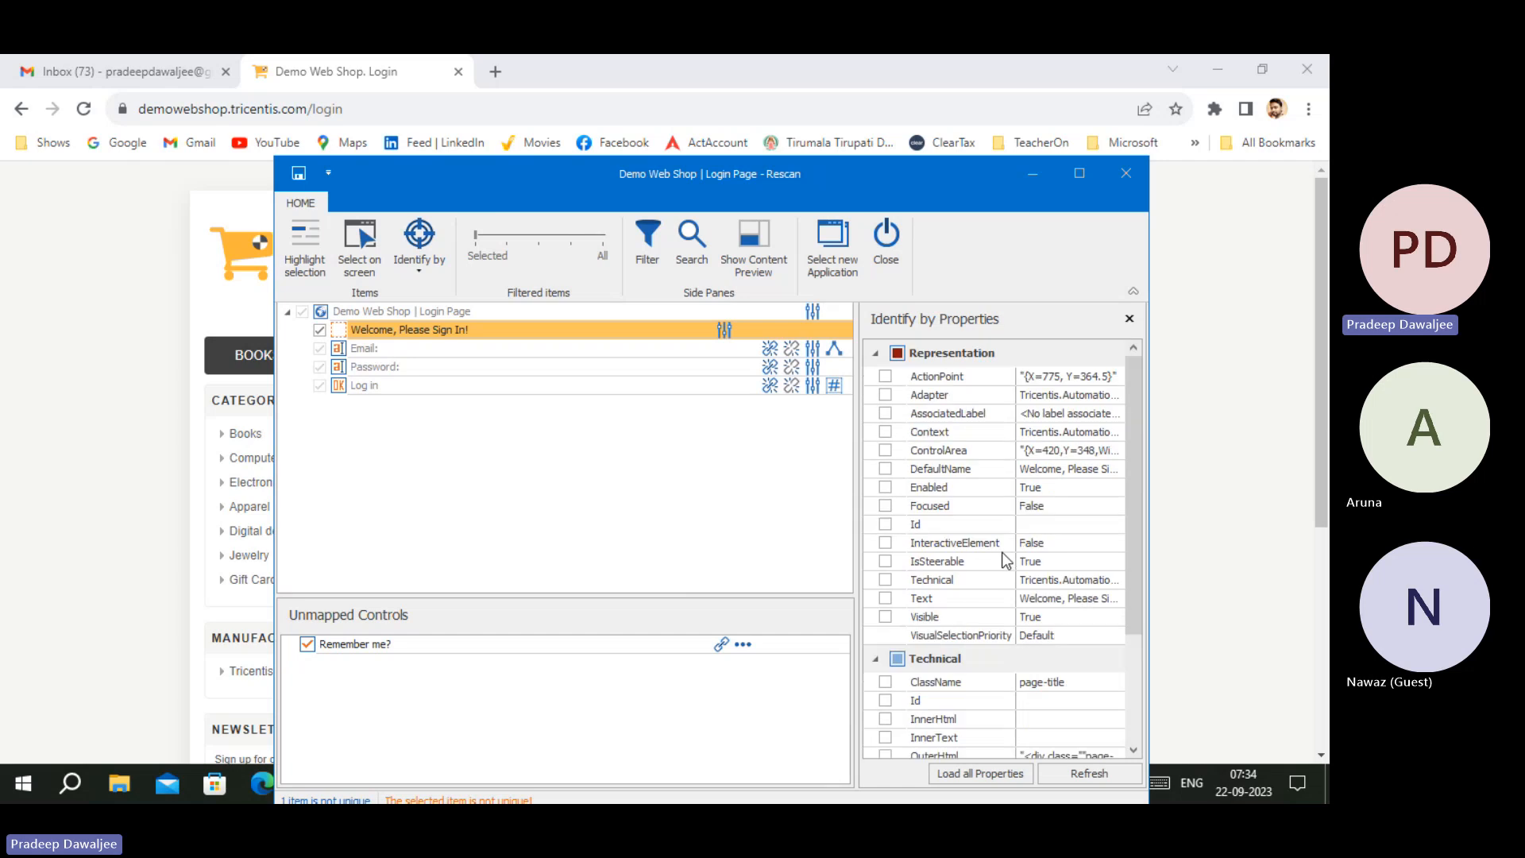
scroll(1006, 551, "down", 2)
scroll(1006, 551, "down", 2)
left_click(1044, 599)
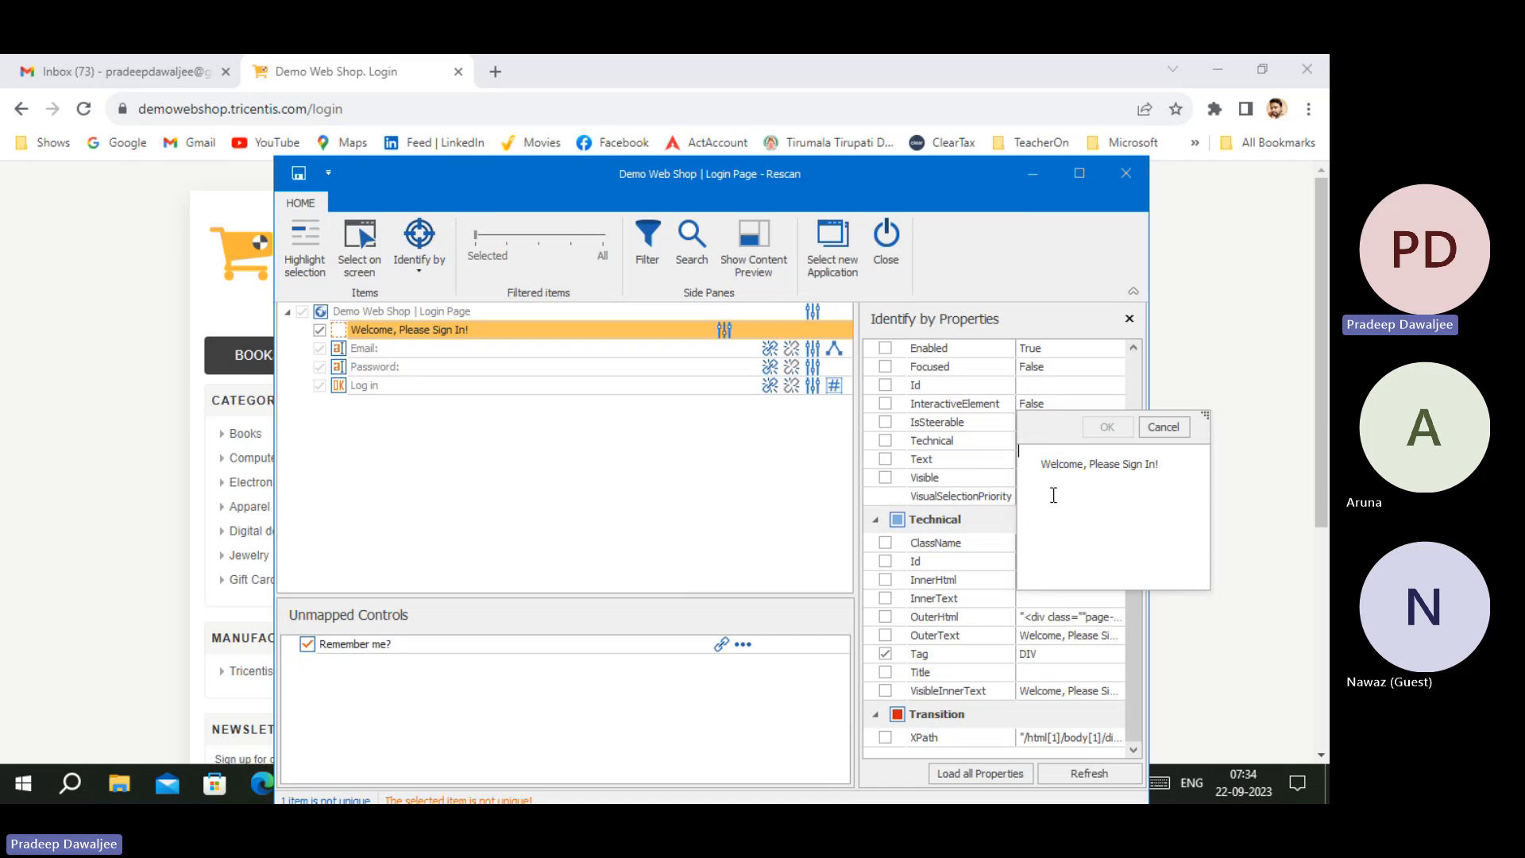
left_click_drag(1037, 461, 1032, 451)
left_click(707, 707)
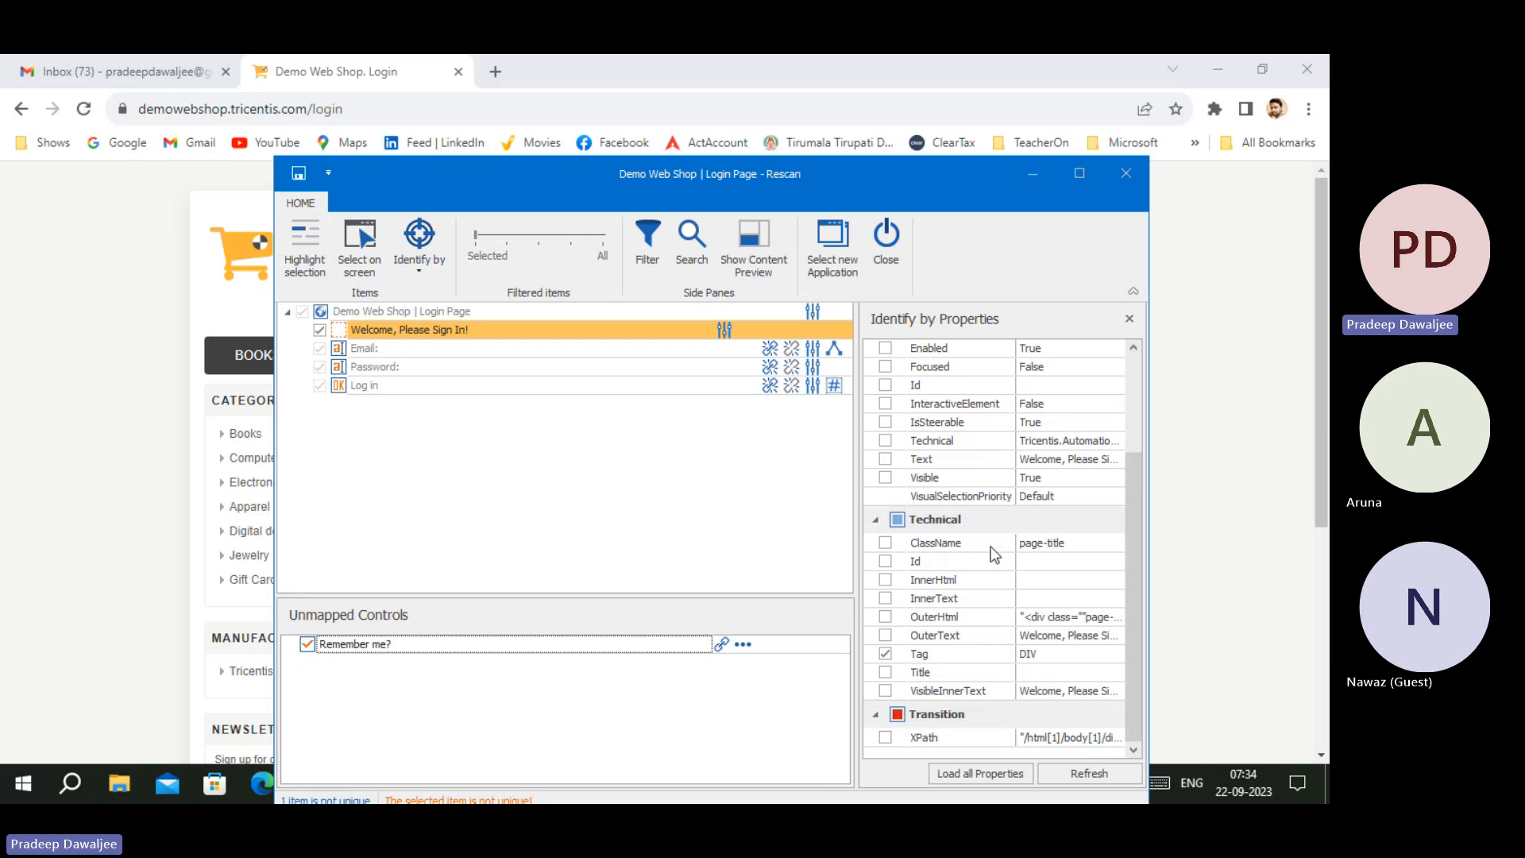
left_click(886, 544)
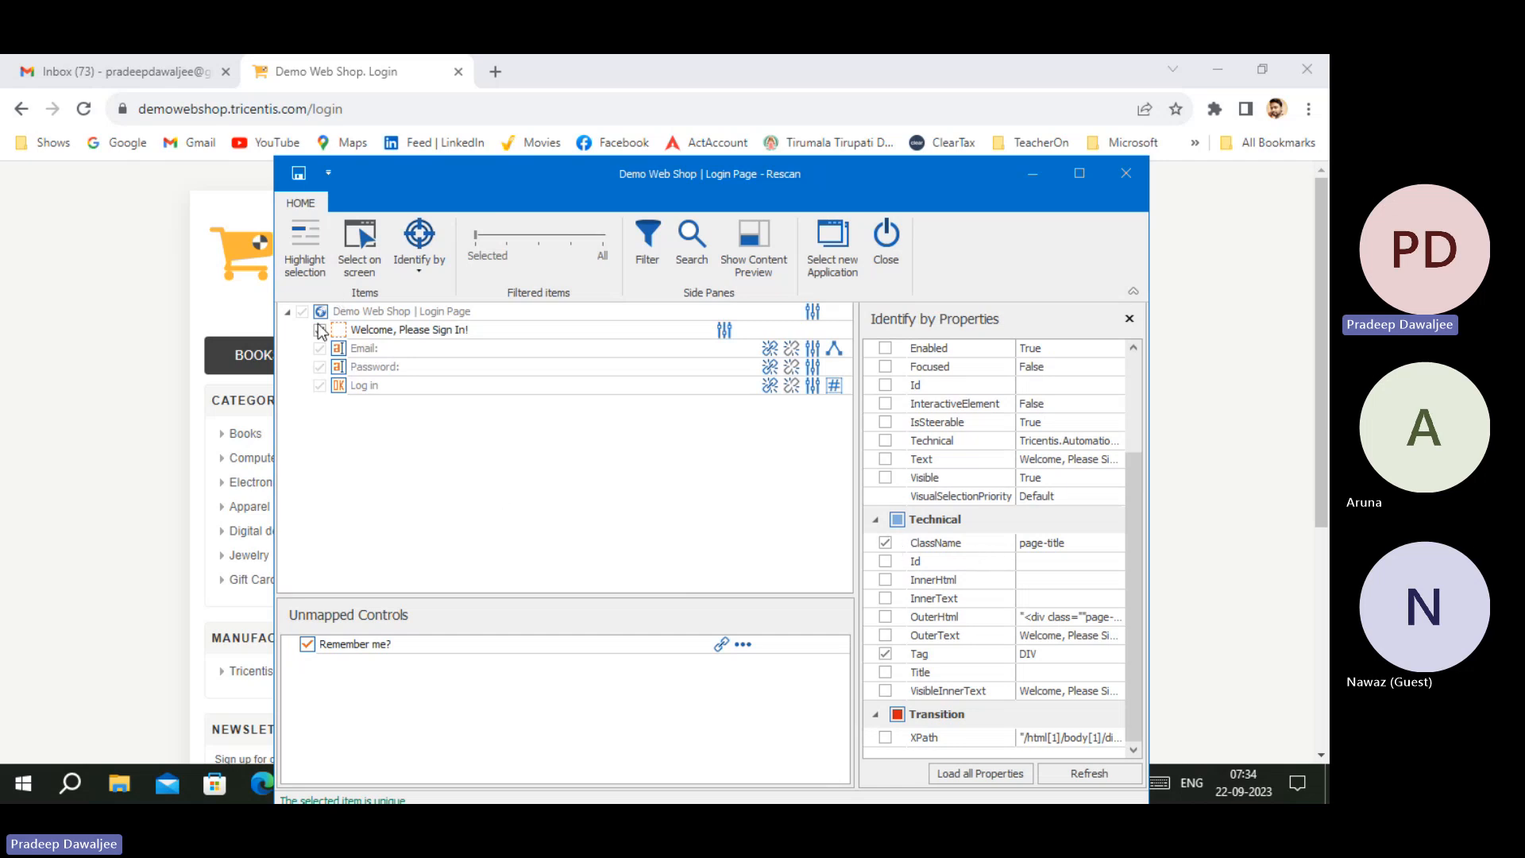
Step: Replace ClassName with DefaultName as an identifying property of the "Welcome, Please Sign In!" control
left_click_drag(504, 181, 616, 176)
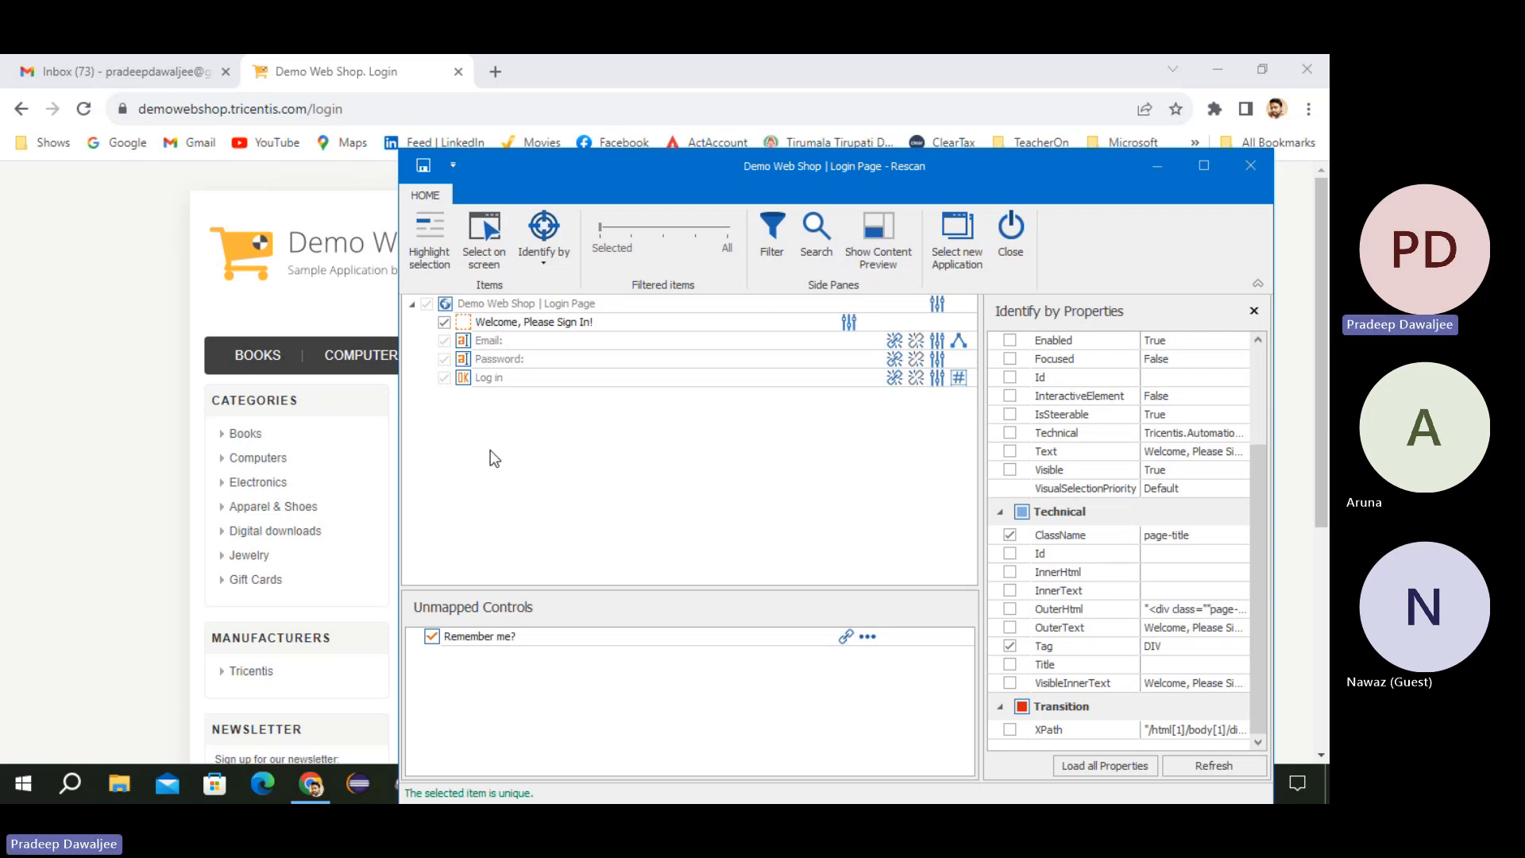
left_click(467, 326)
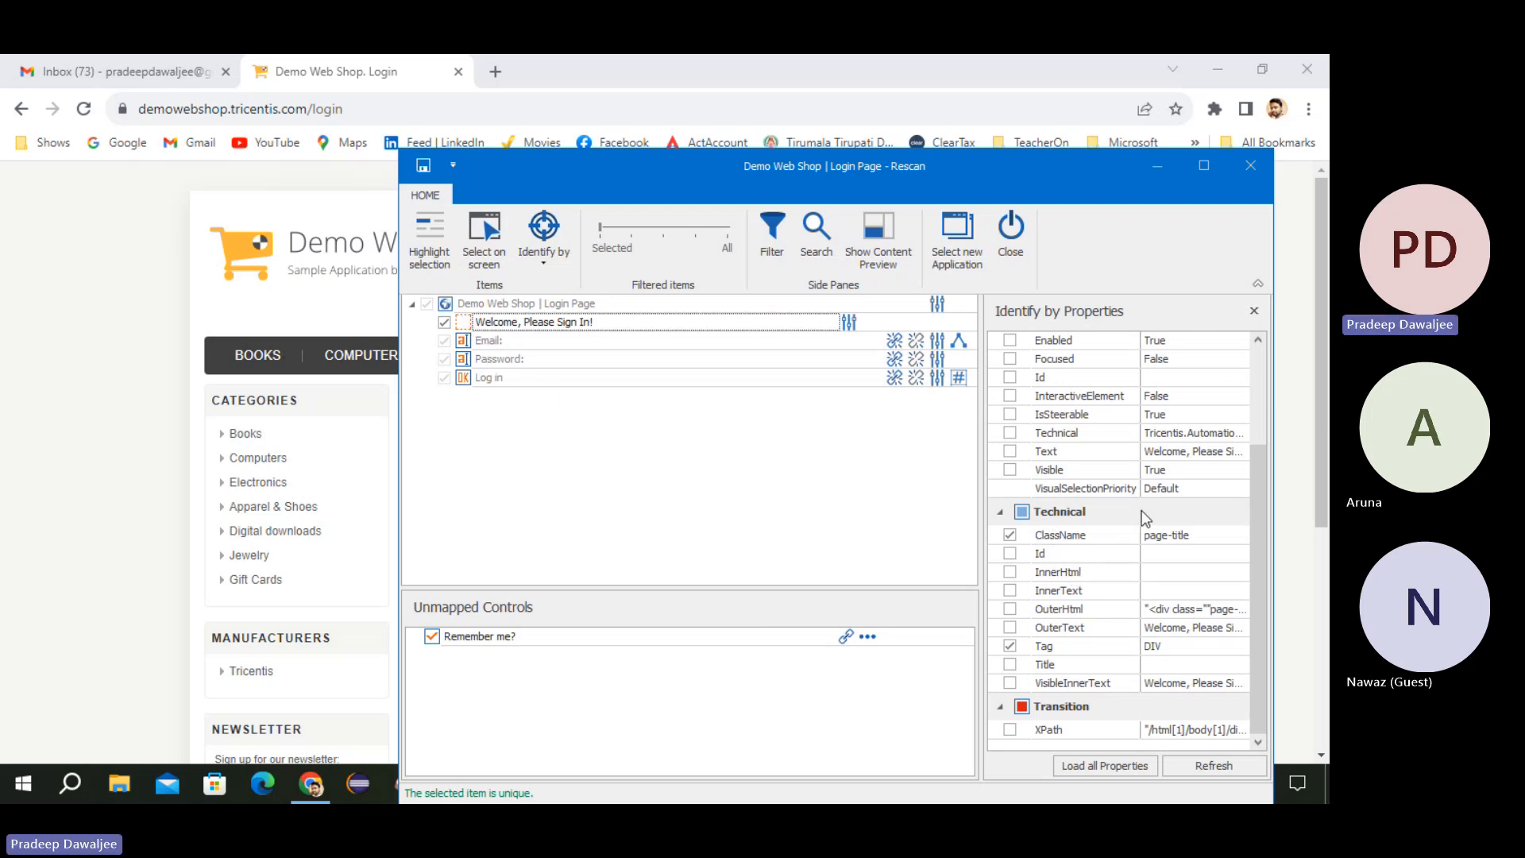
scroll(1067, 548, "up", 3)
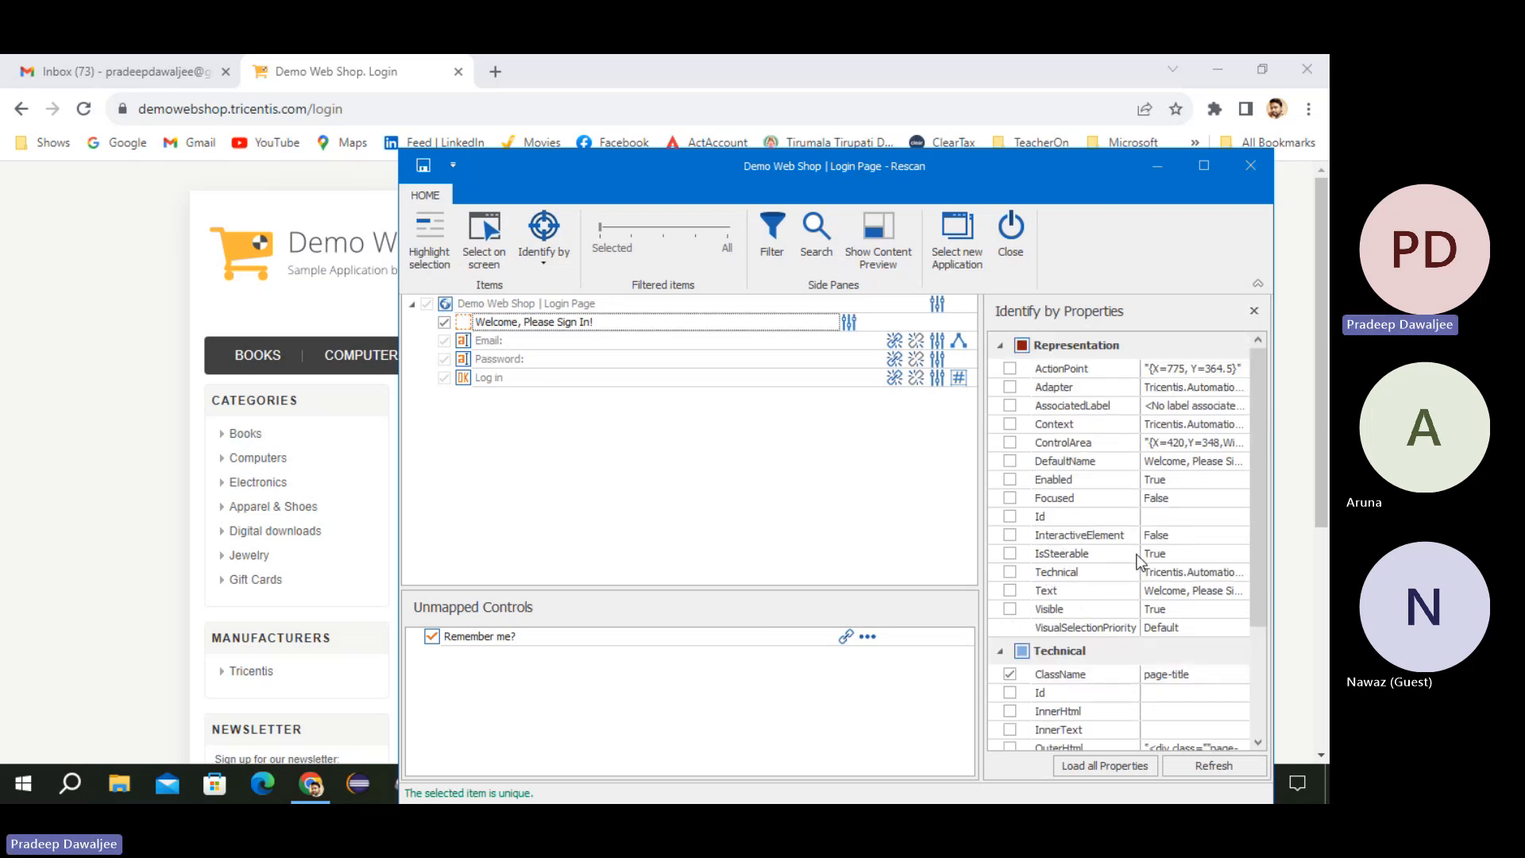
left_click(1192, 465)
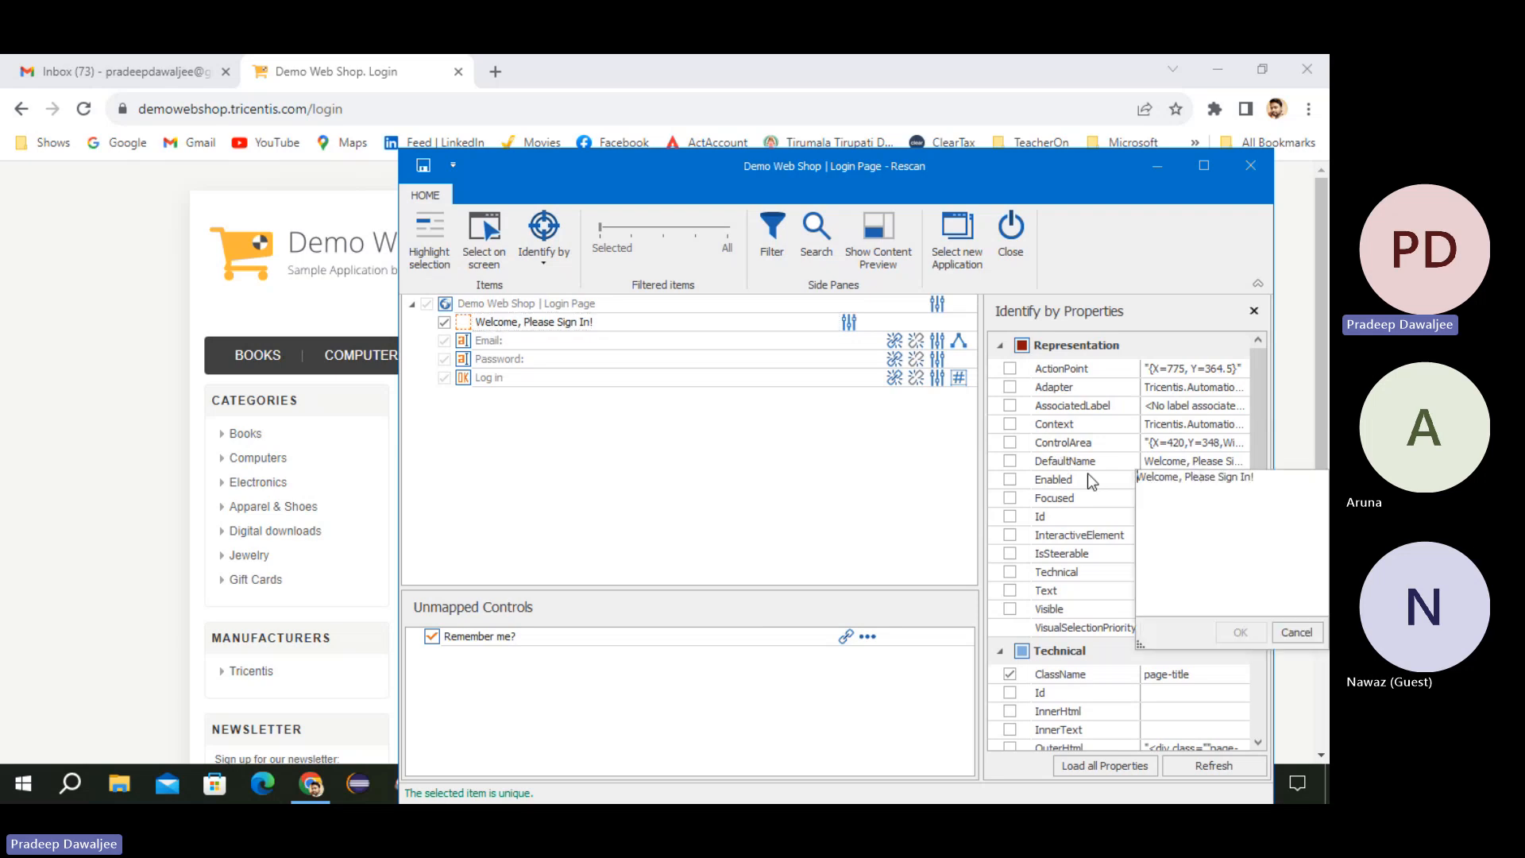
left_click(1010, 673)
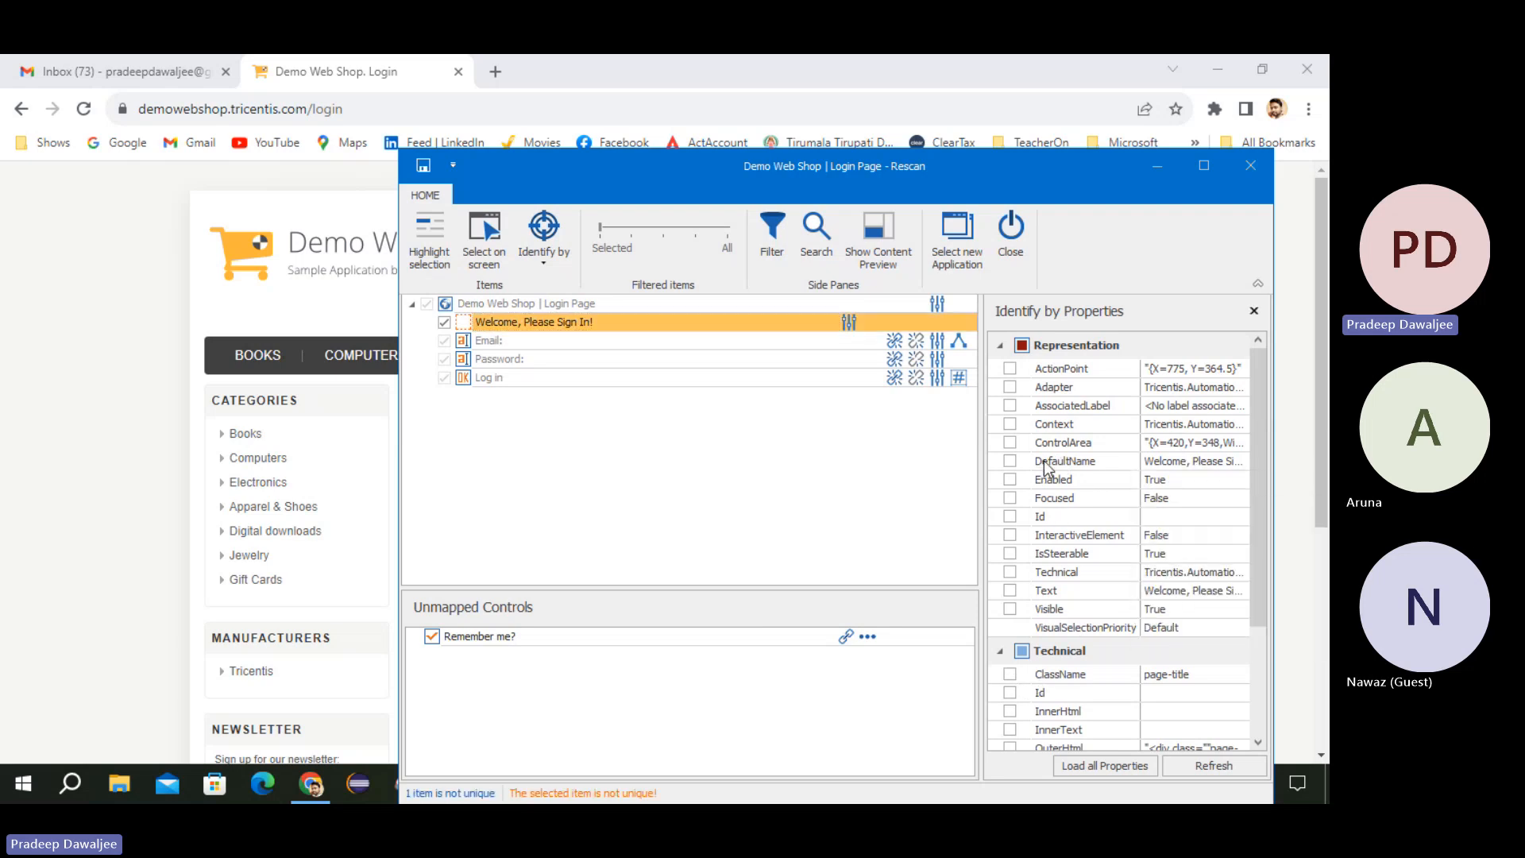
left_click(1010, 461)
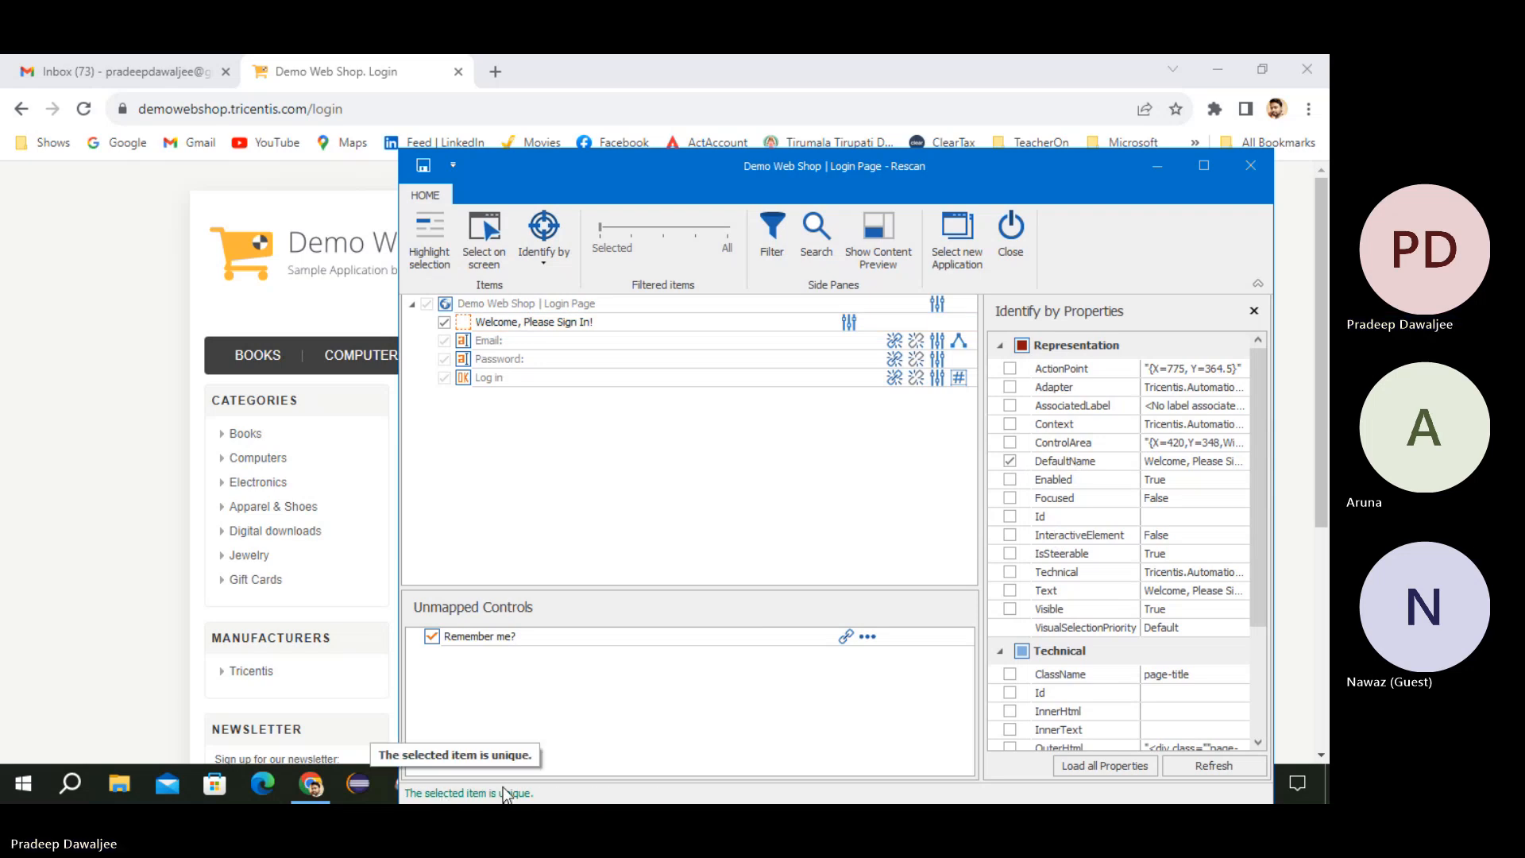
scroll(1097, 520, "down", 3)
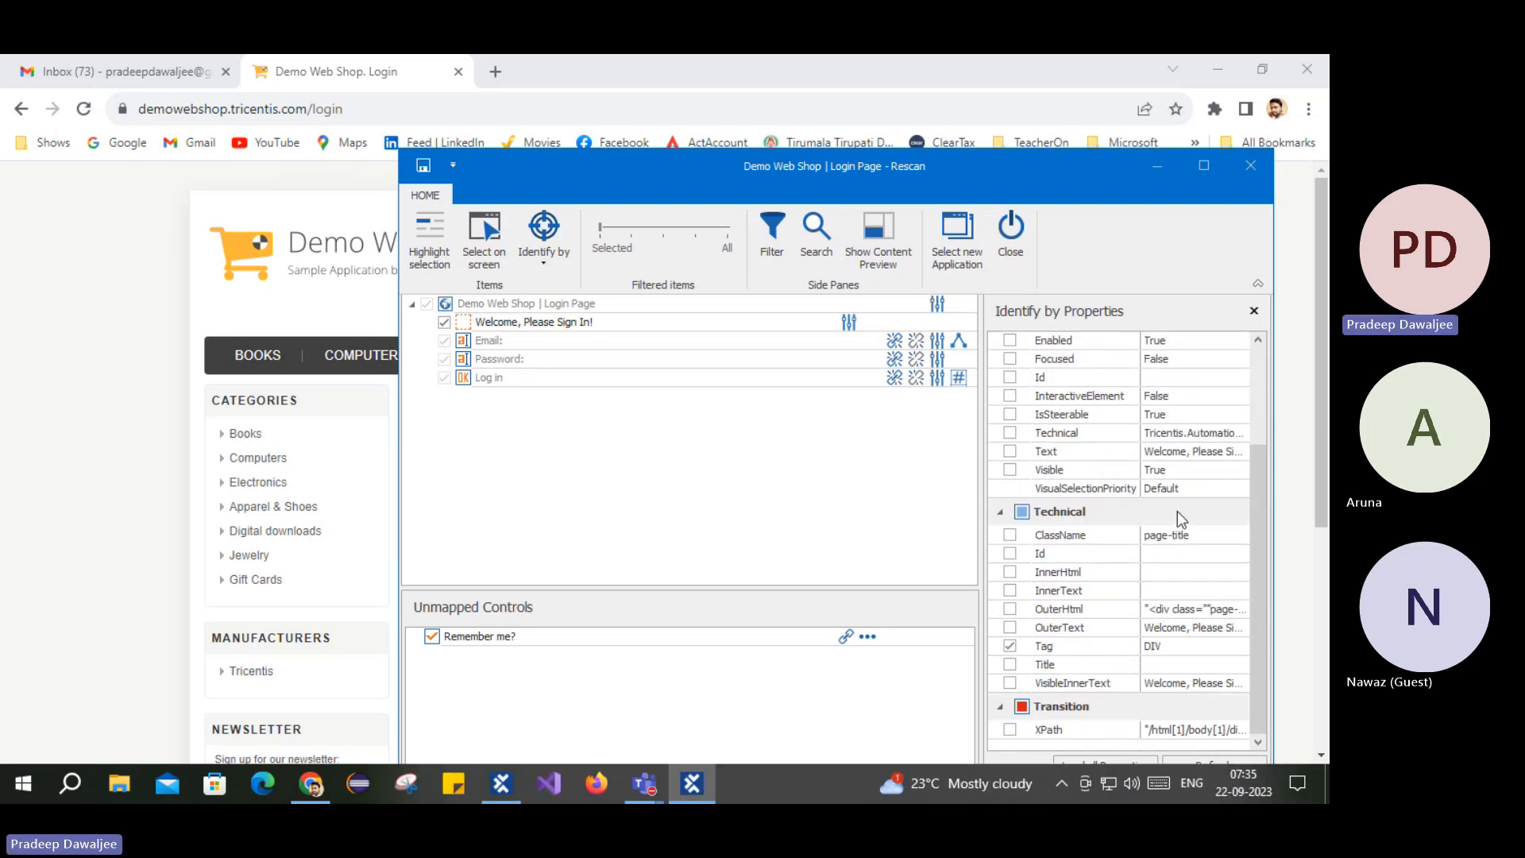
scroll(1115, 487, "up", 3)
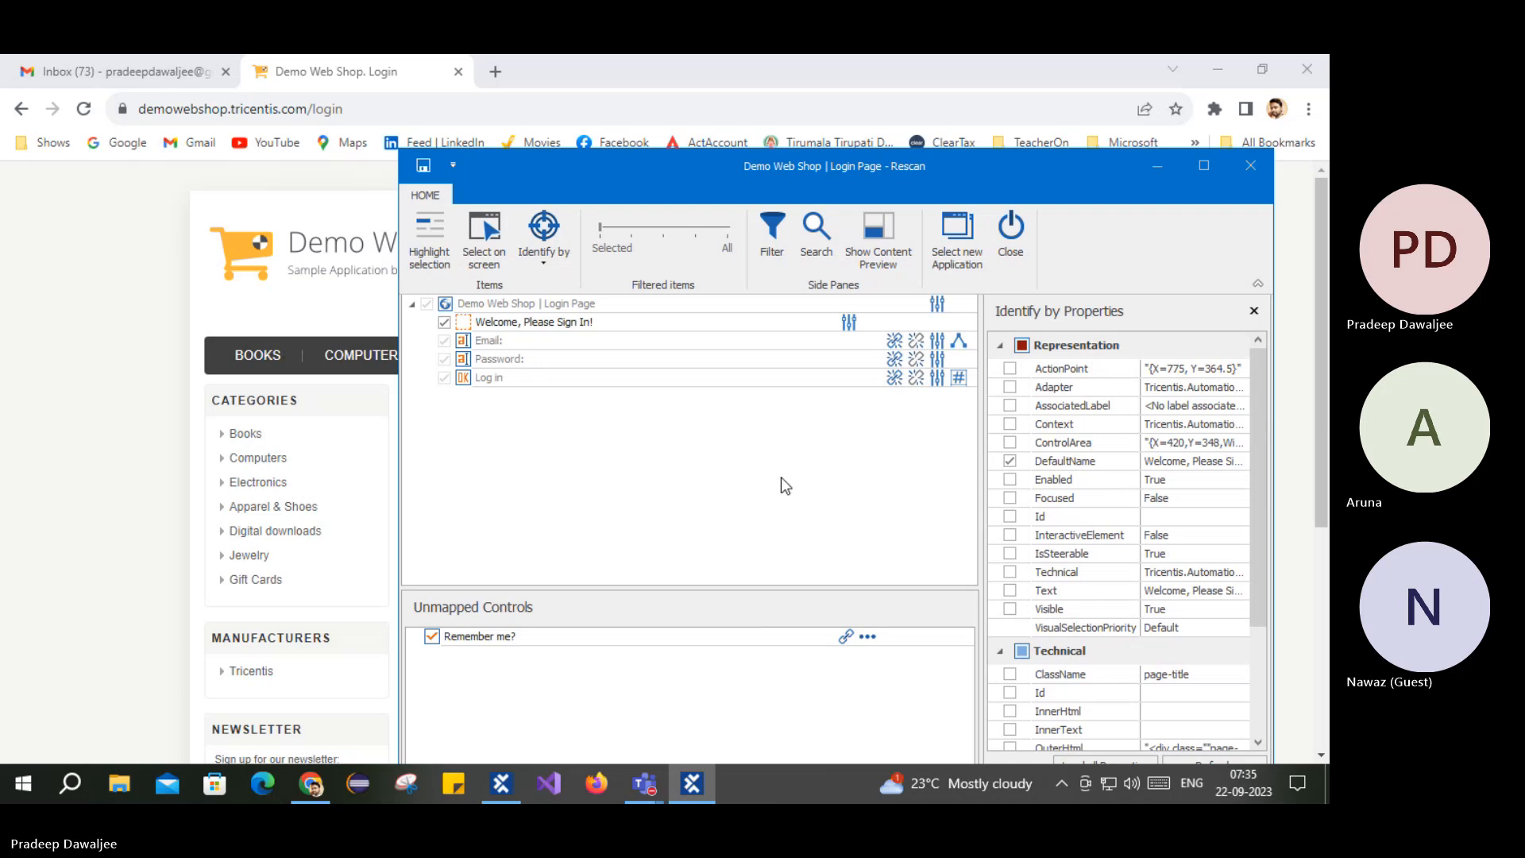
Step: Save the rescanned Login Page module and close the Rescan window
left_click(425, 168)
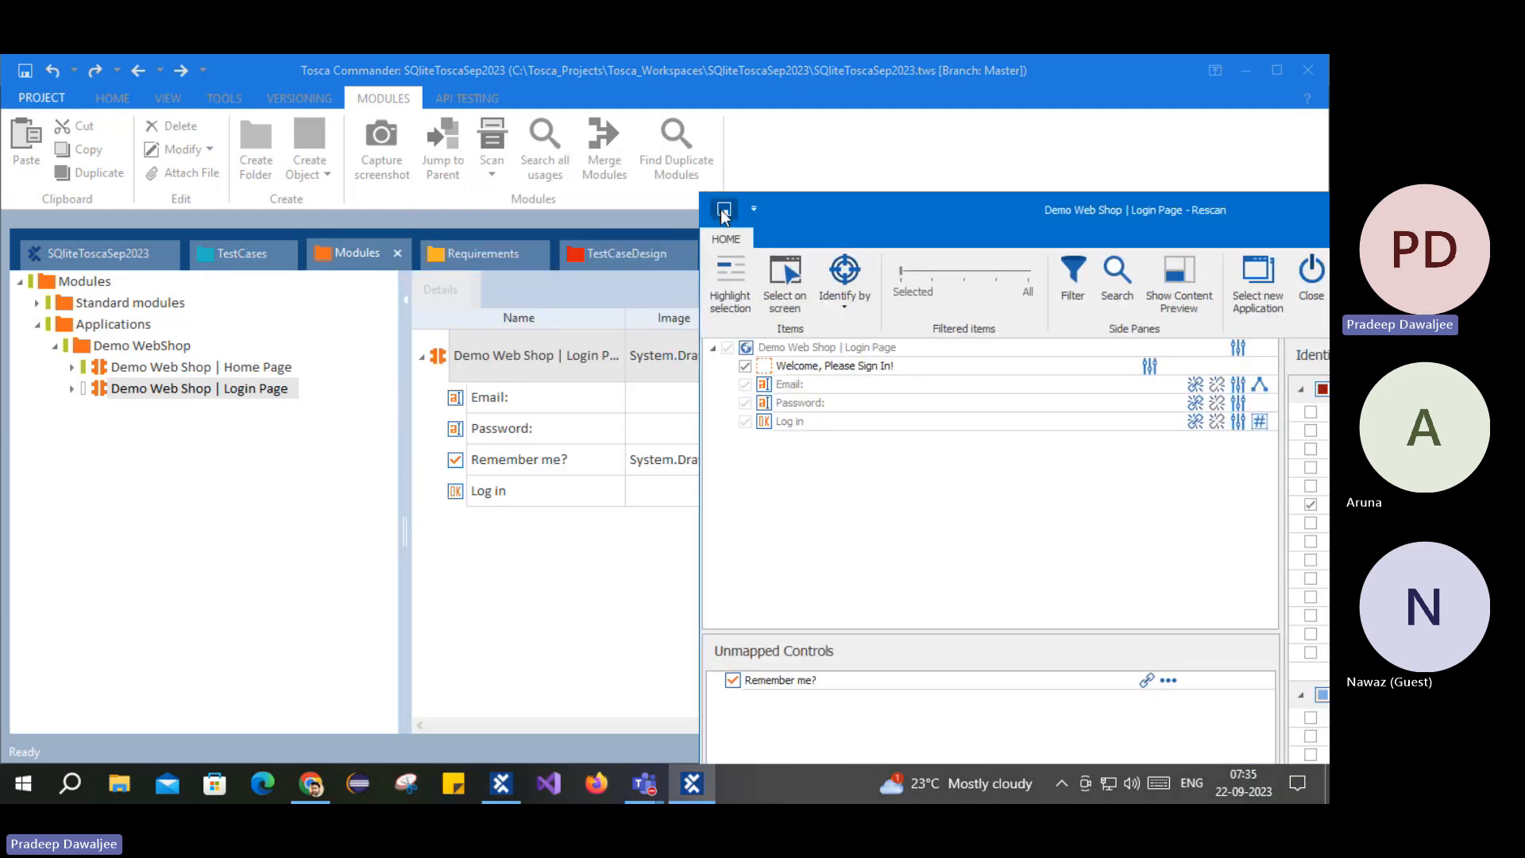
left_click(724, 211)
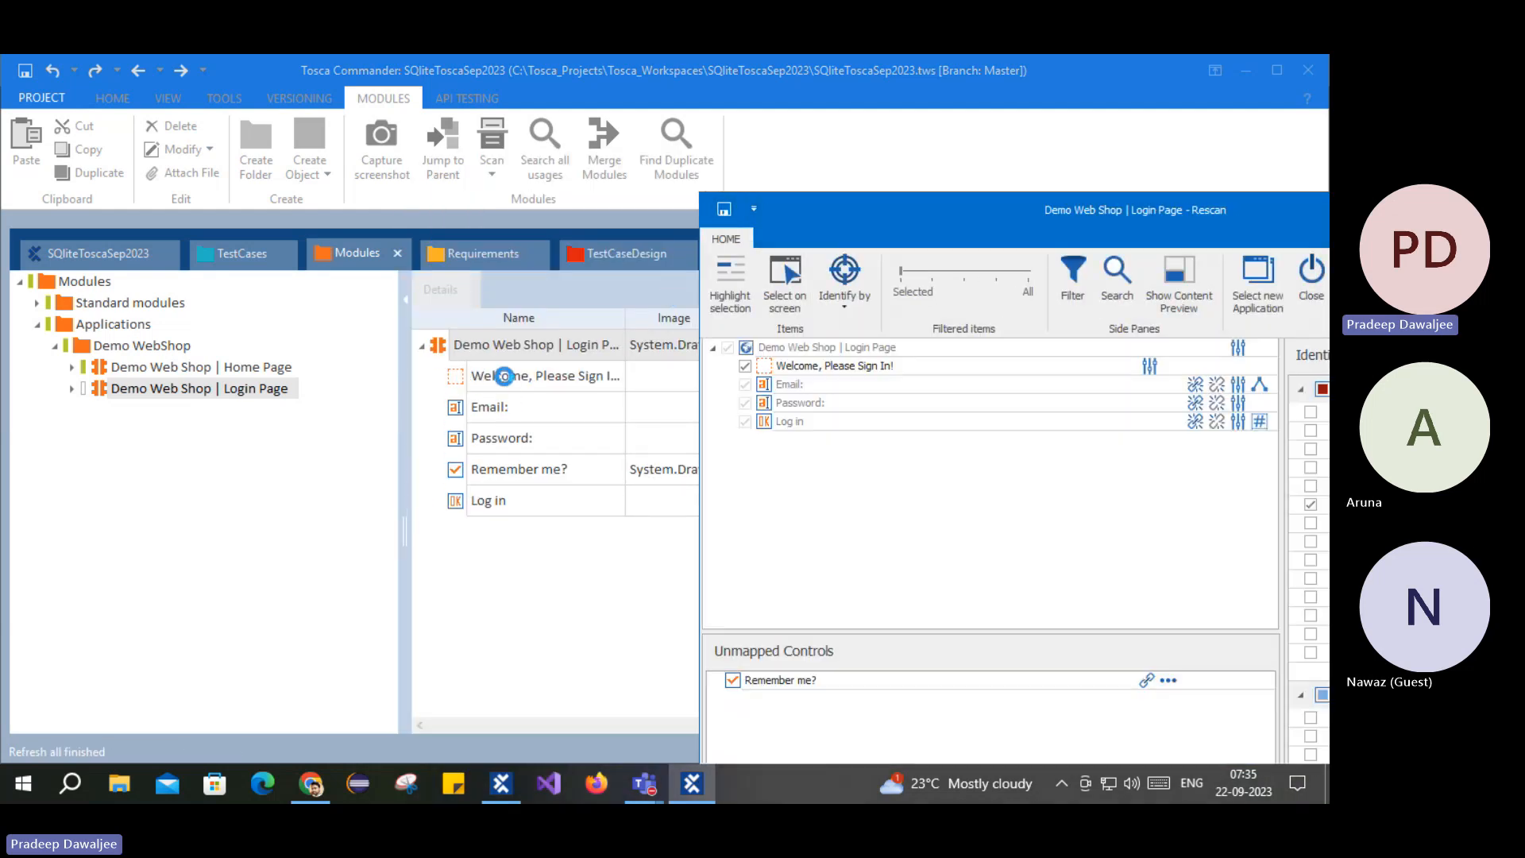
left_click(1140, 274)
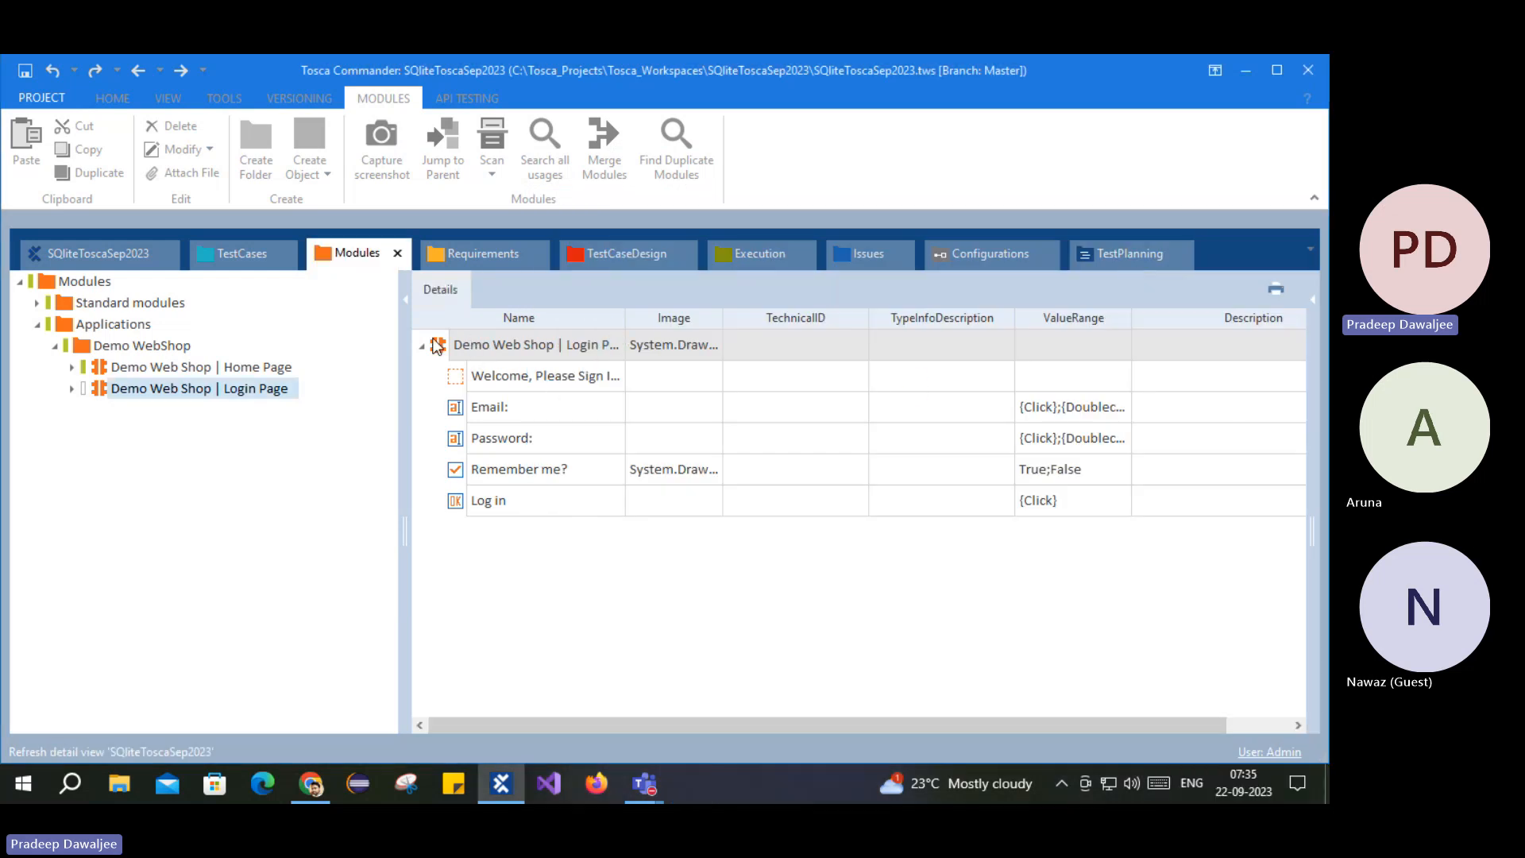
Step: Compare the controls of the Login Page test step in FirstTC with those of the Login Page module
left_click(238, 252)
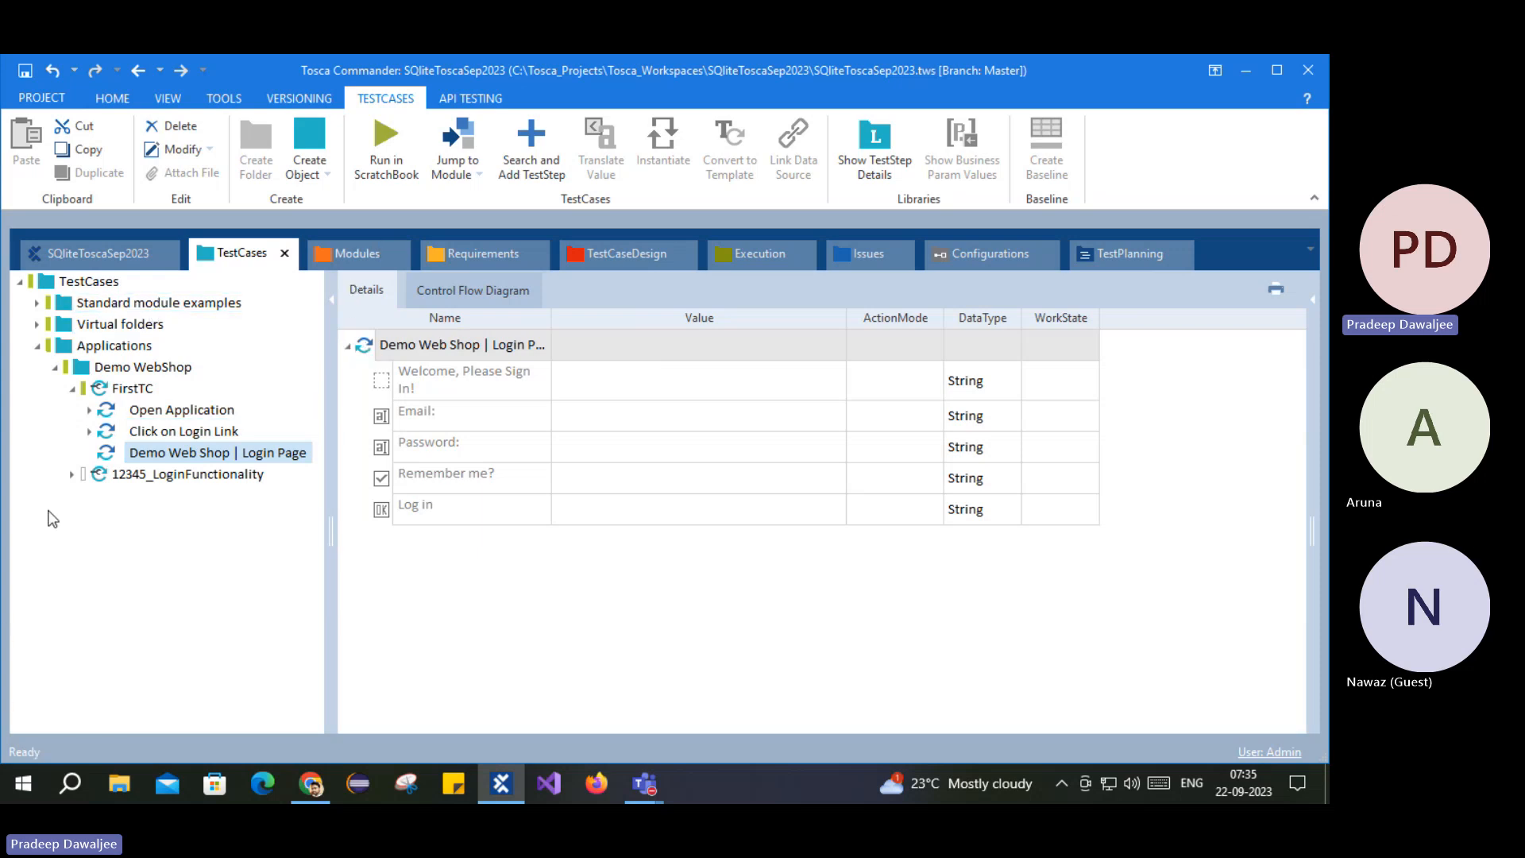
left_click(360, 254)
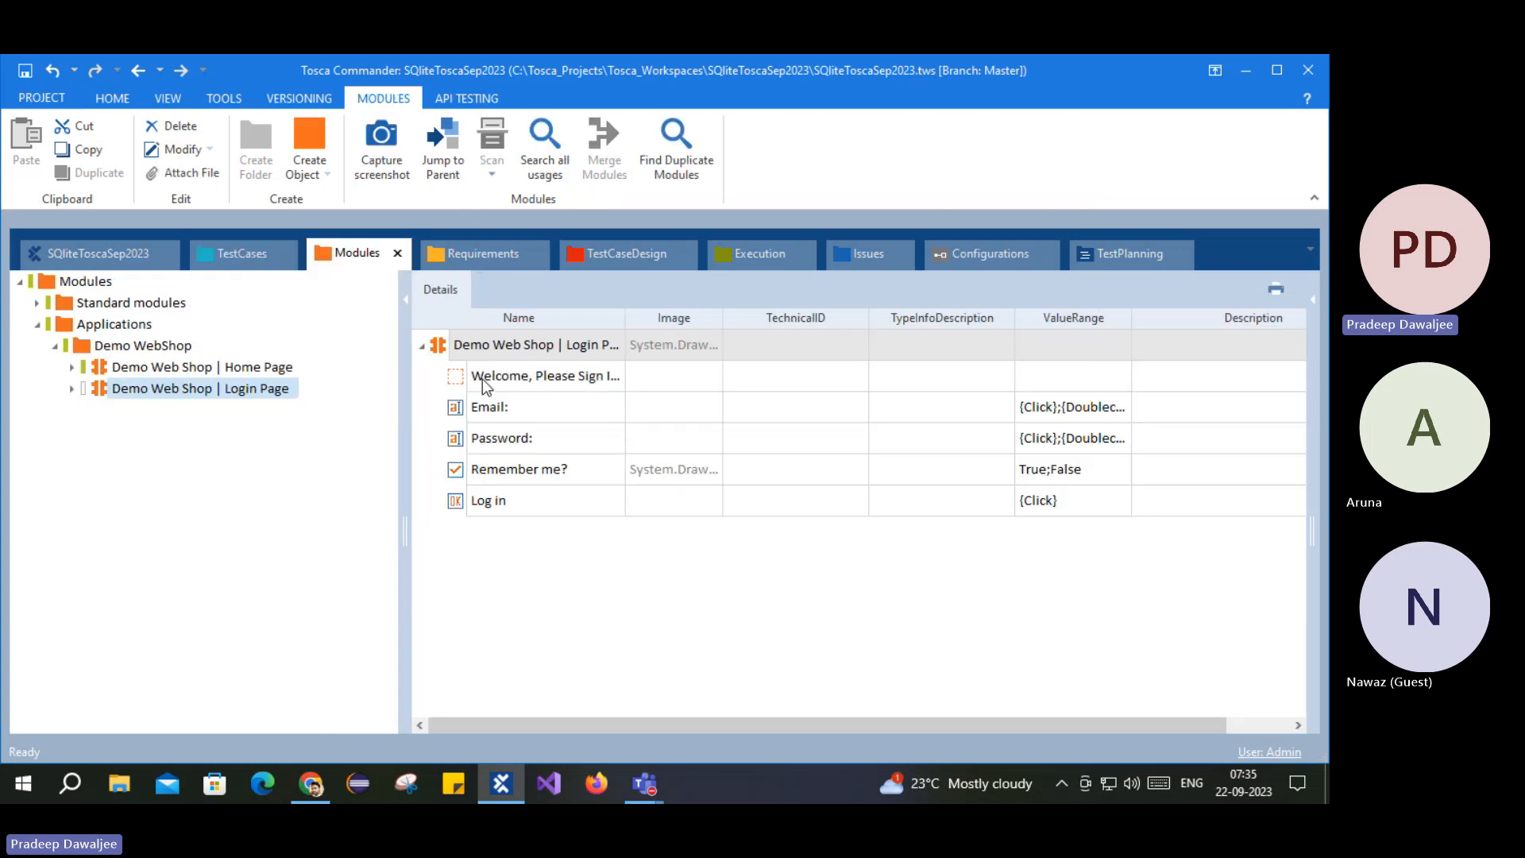
left_click(232, 266)
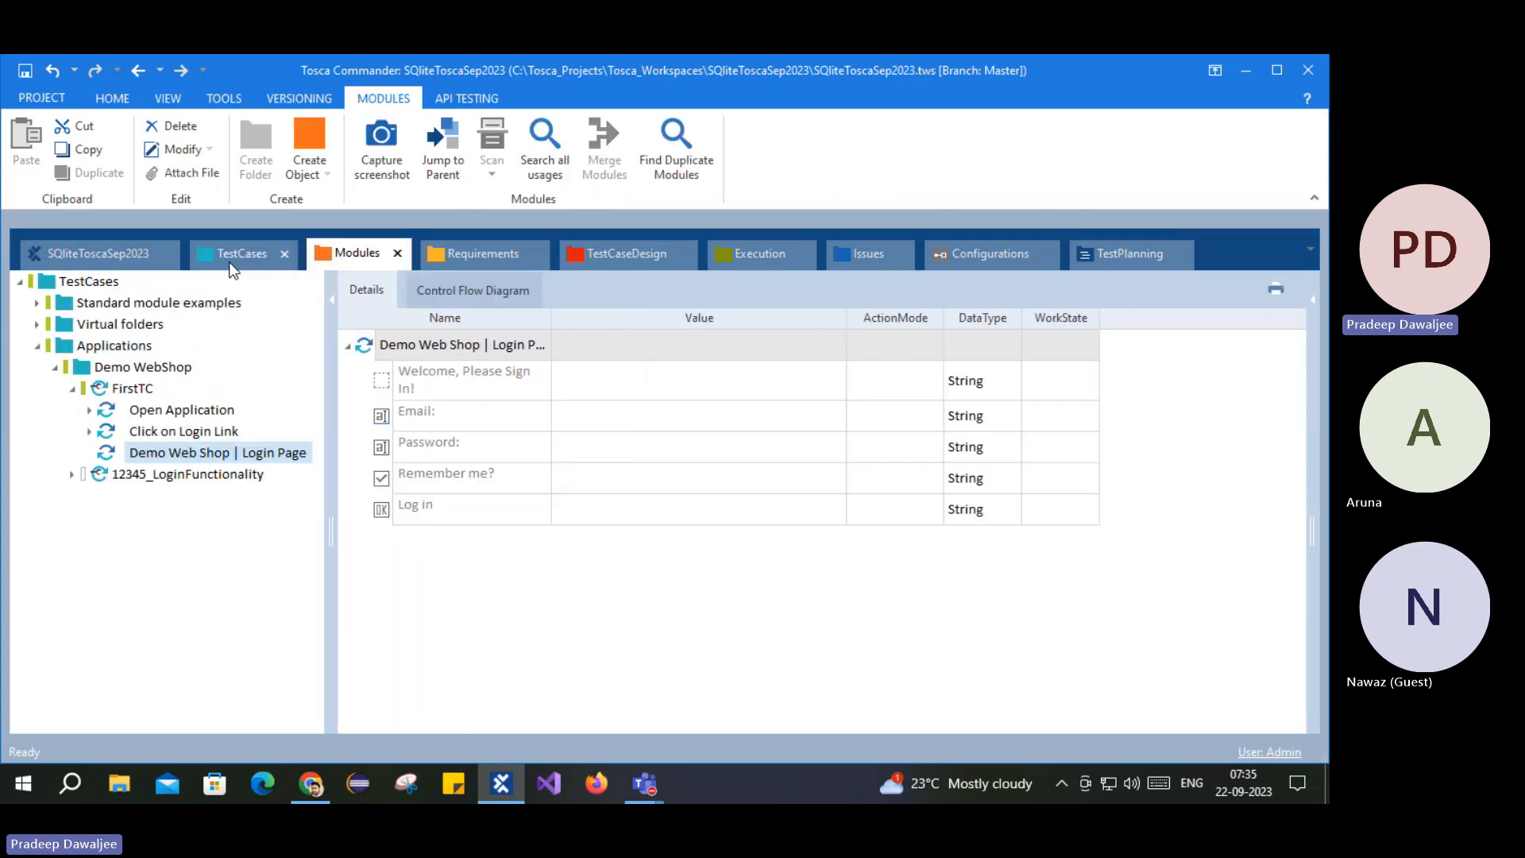
left_click(431, 379)
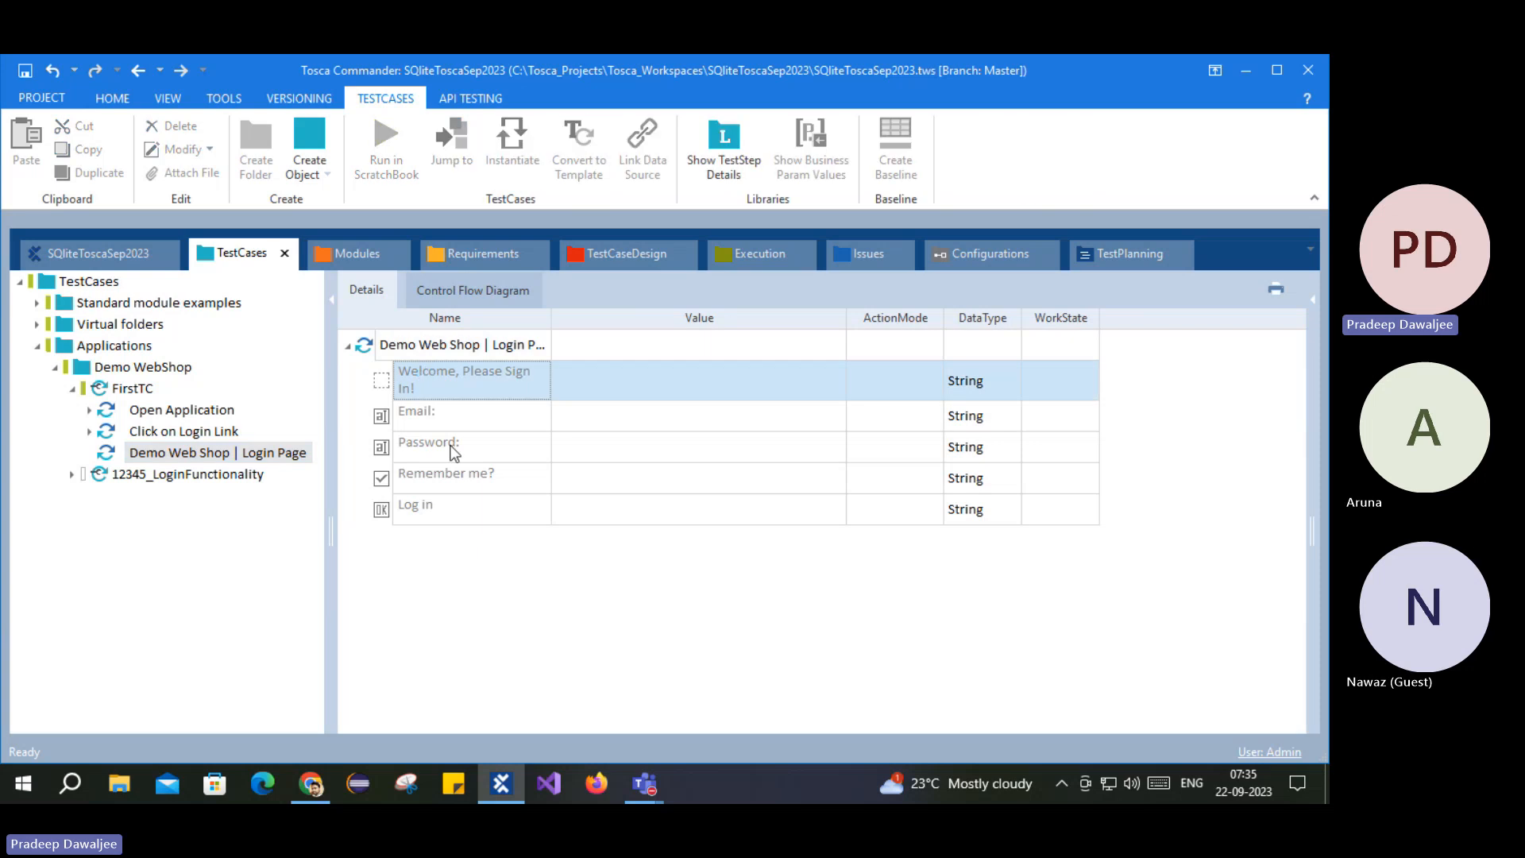
left_click(465, 420)
left_click(466, 447)
left_click(458, 479)
left_click(469, 515)
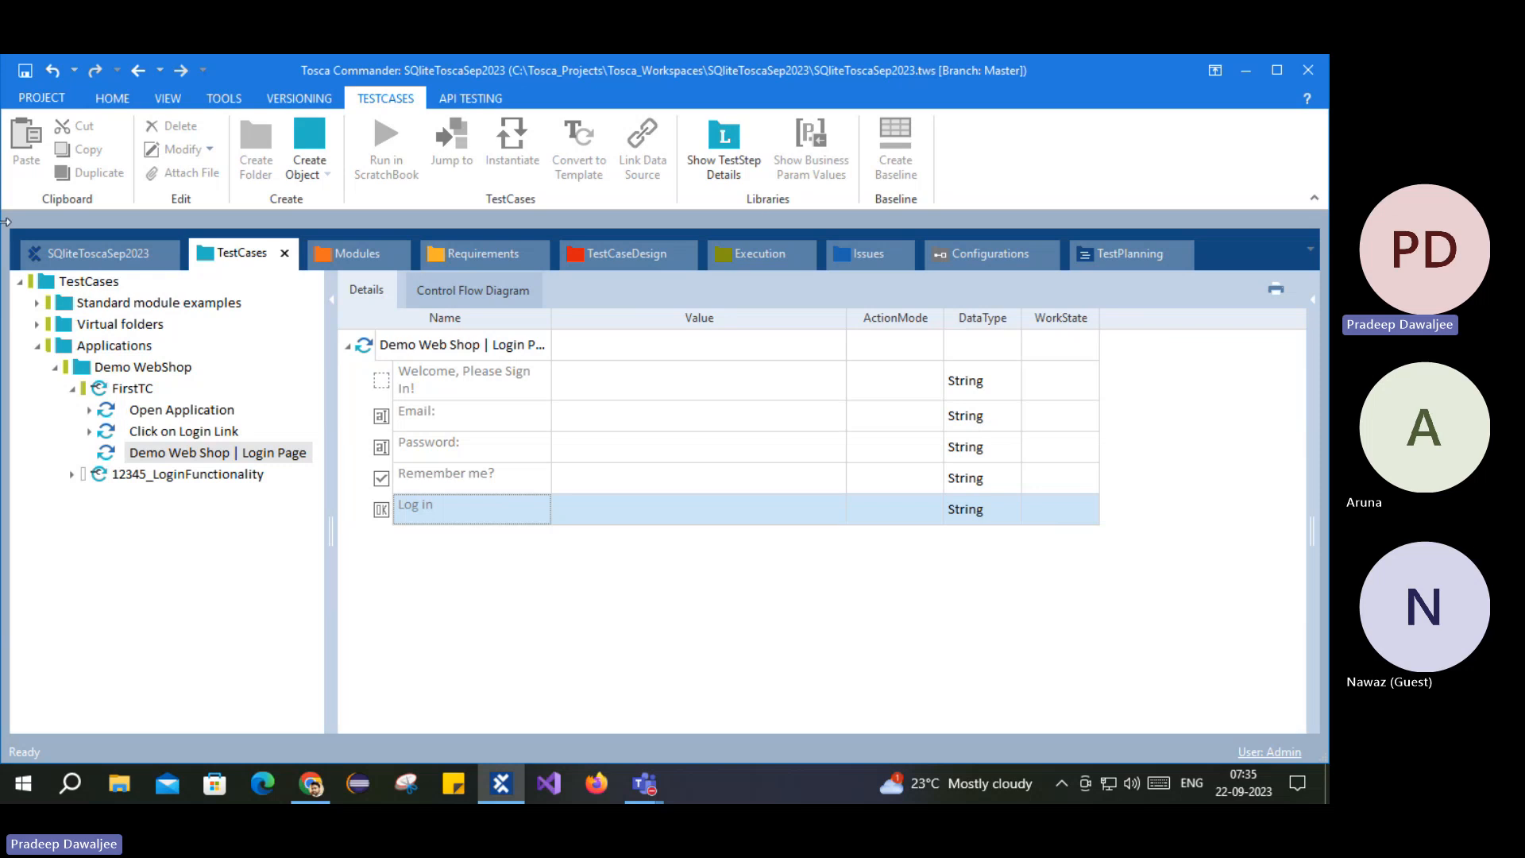
left_click(356, 248)
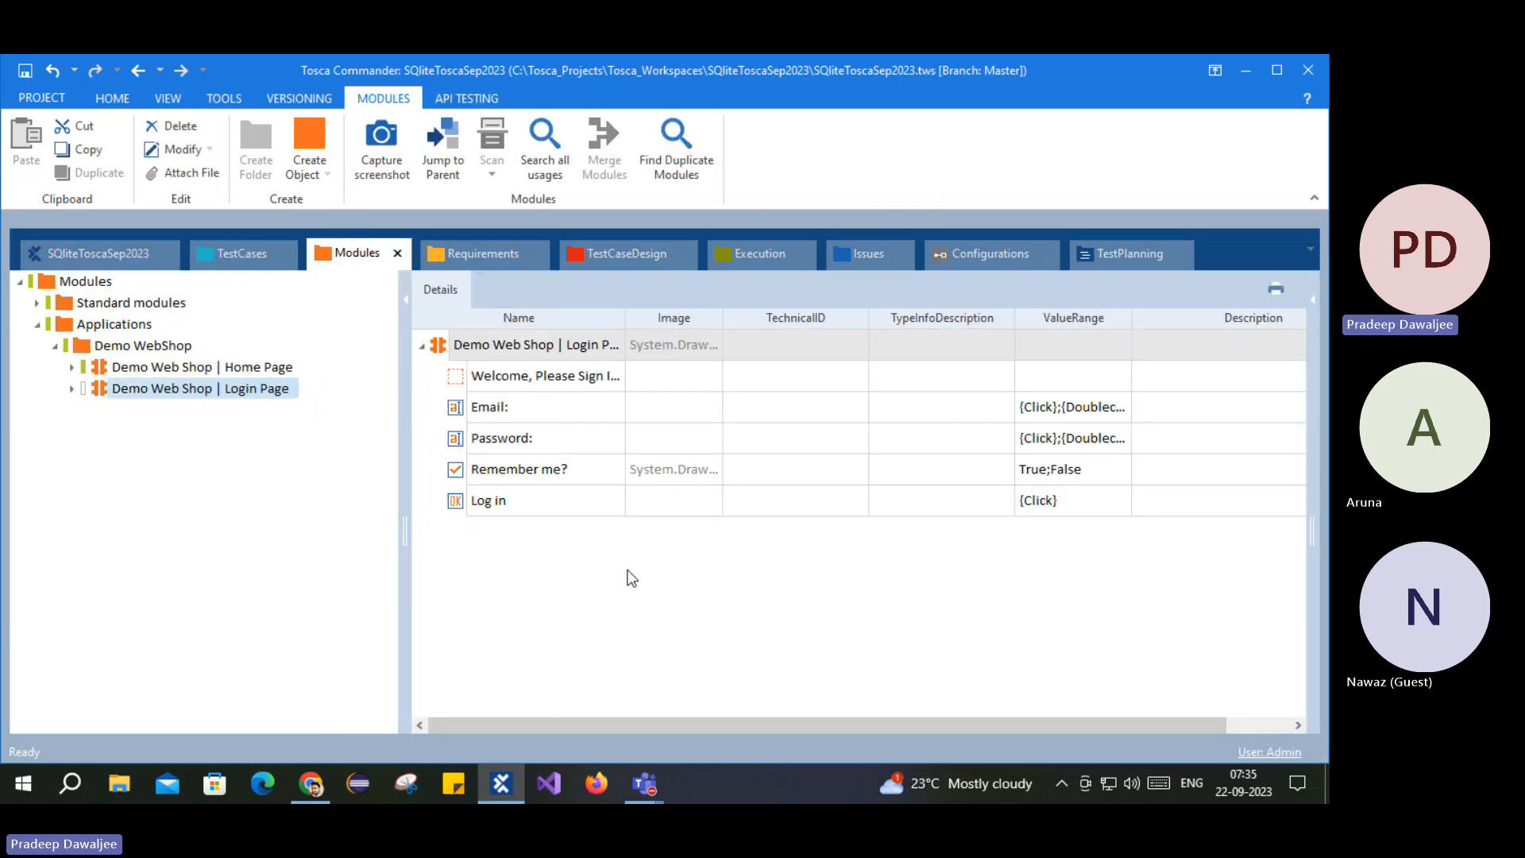
Step: Review the control names and value fields of FirstTC's Login Page test step, and display the Click on Login Link test step
left_click(236, 251)
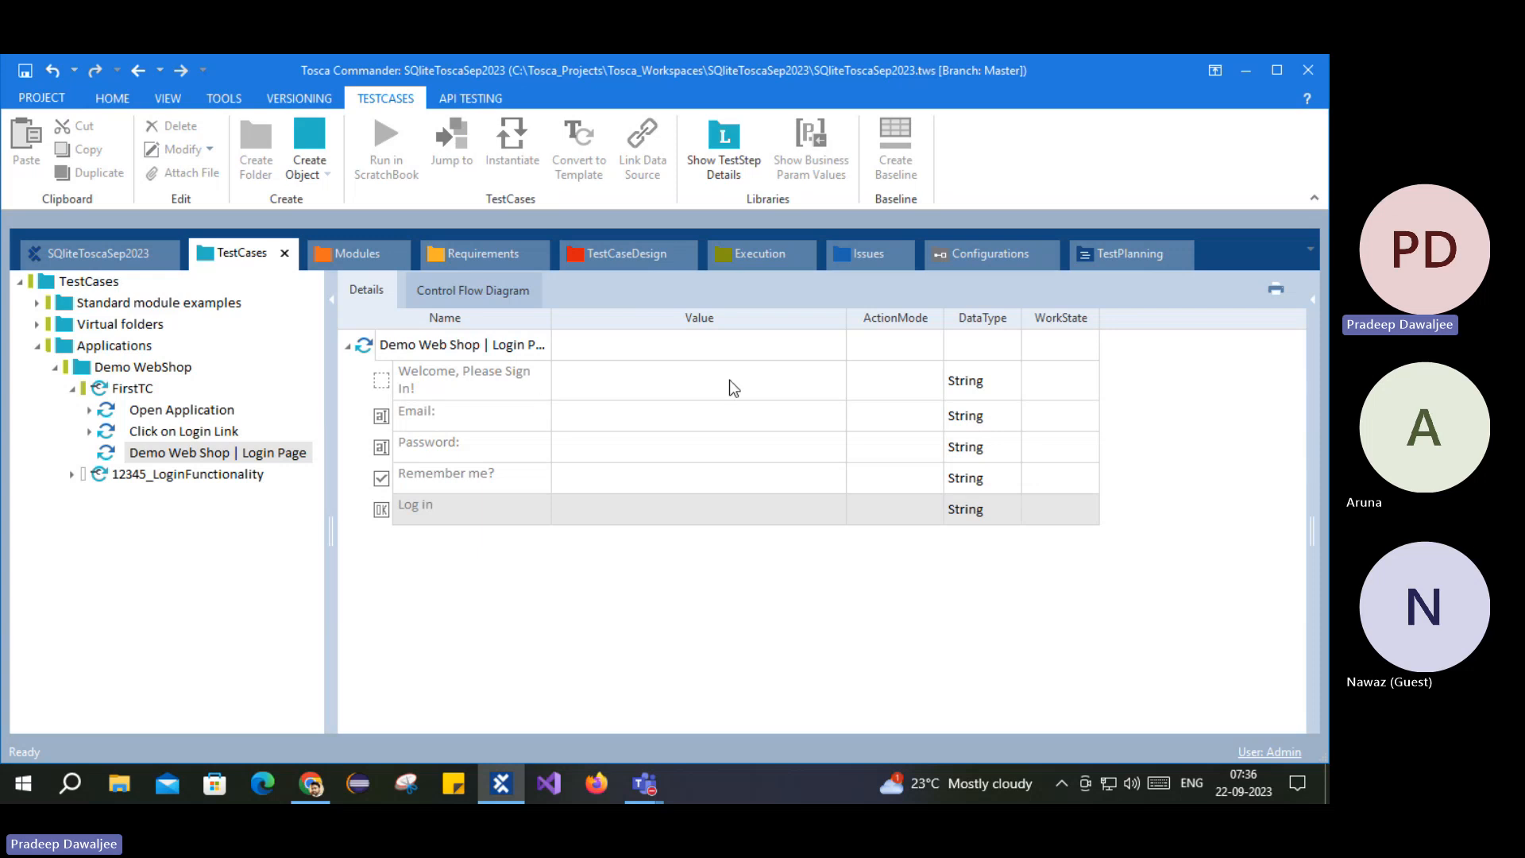
left_click(713, 396)
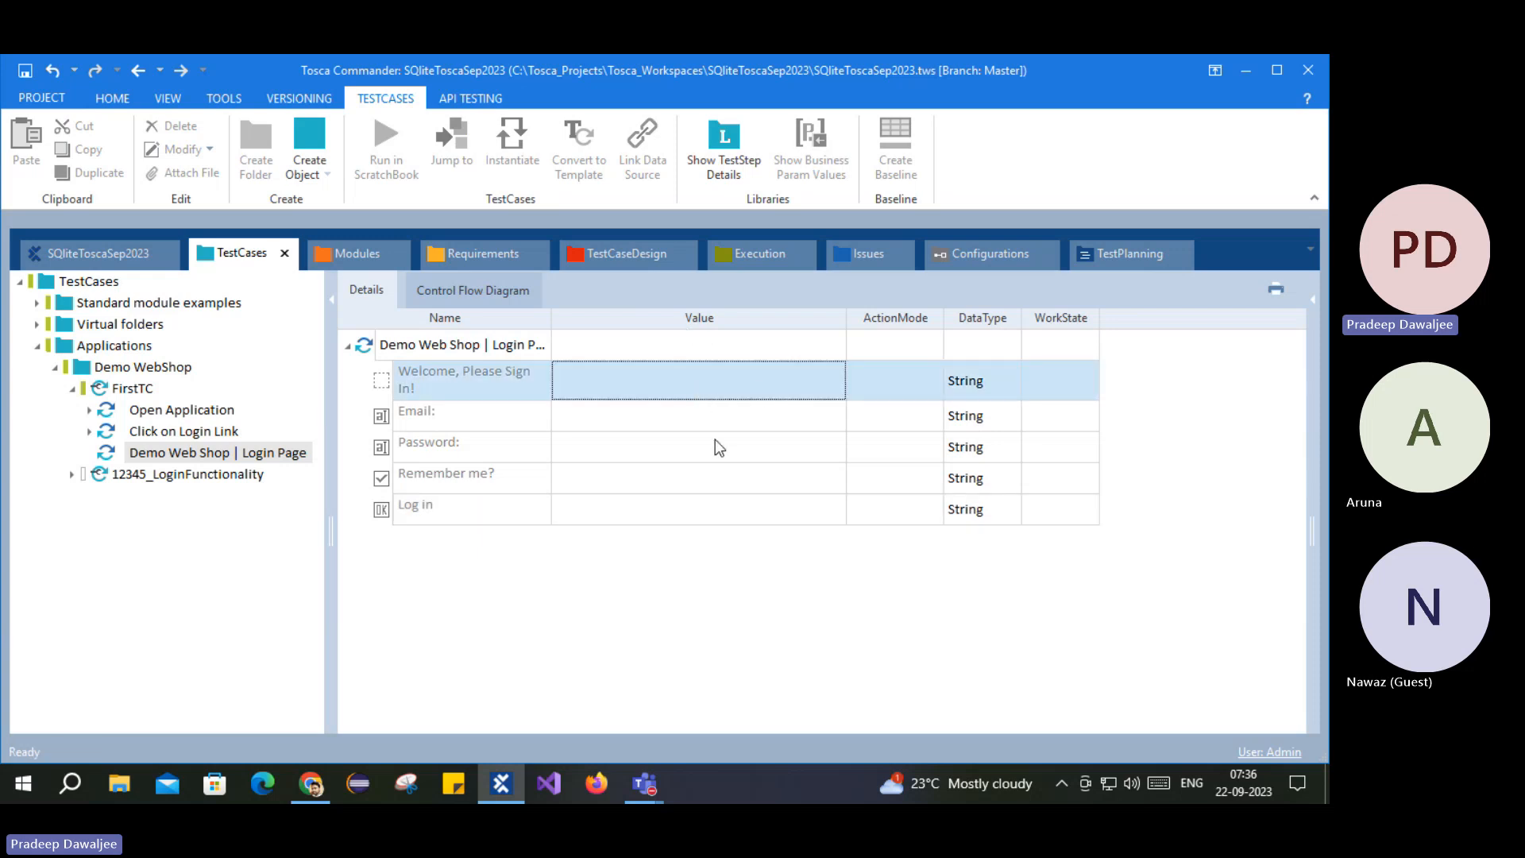
left_click(777, 453)
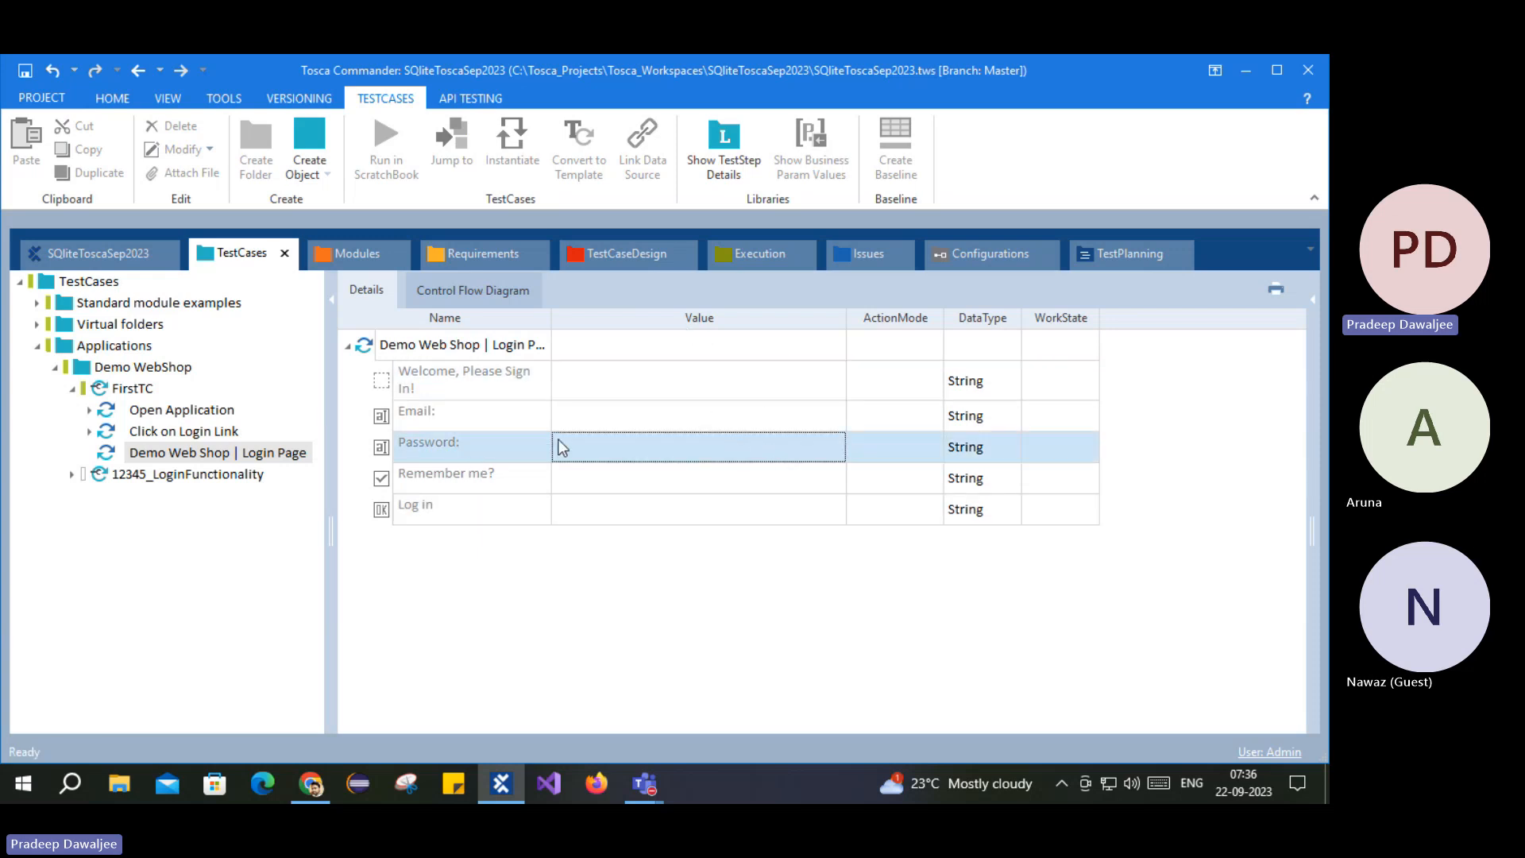
left_click(396, 389)
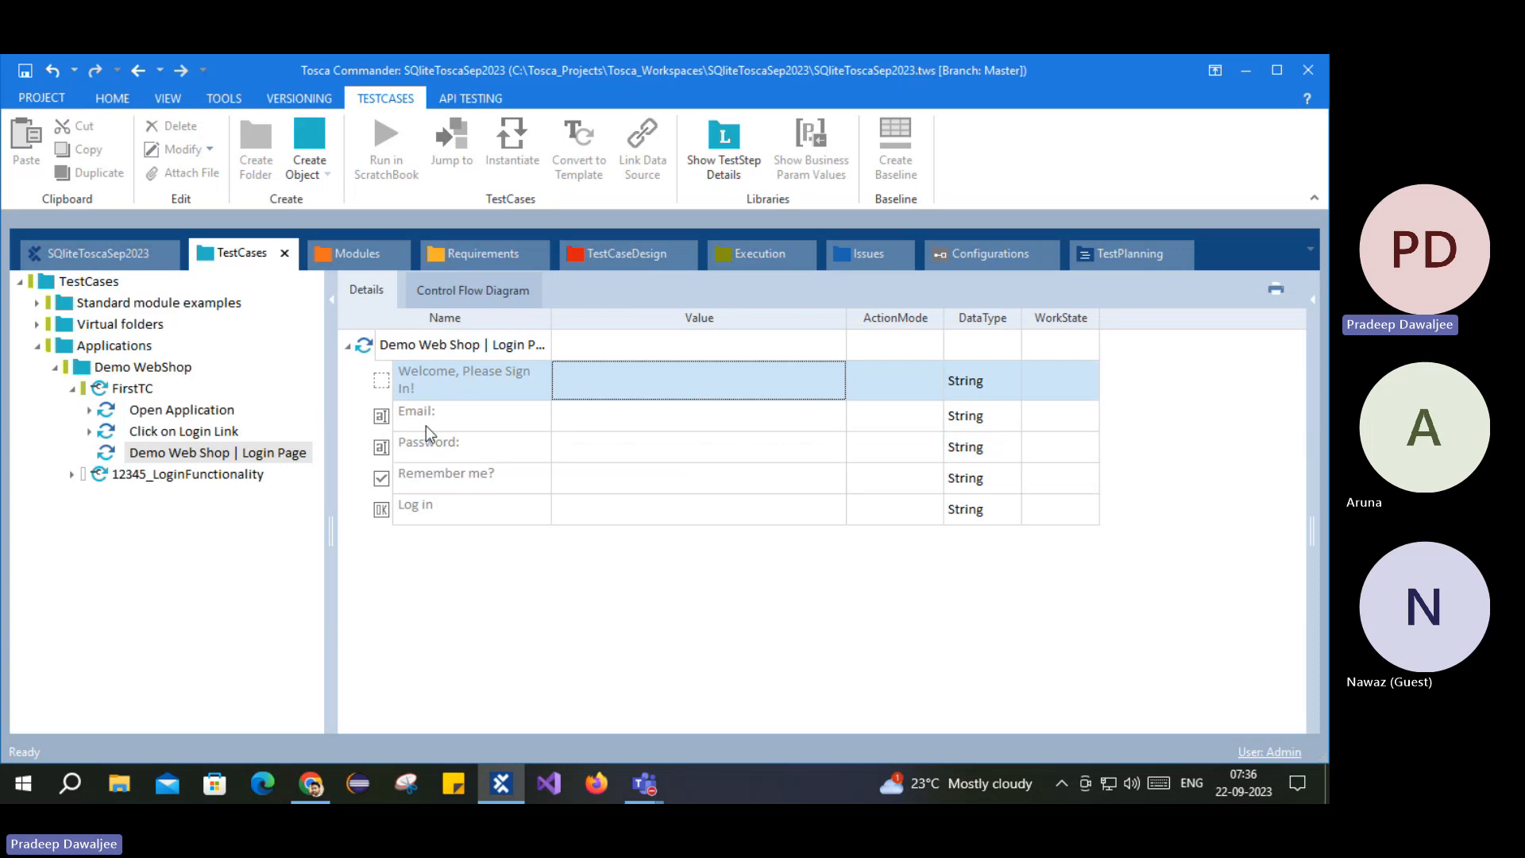
left_click(426, 423)
left_click(451, 454)
left_click(456, 484)
left_click(461, 504)
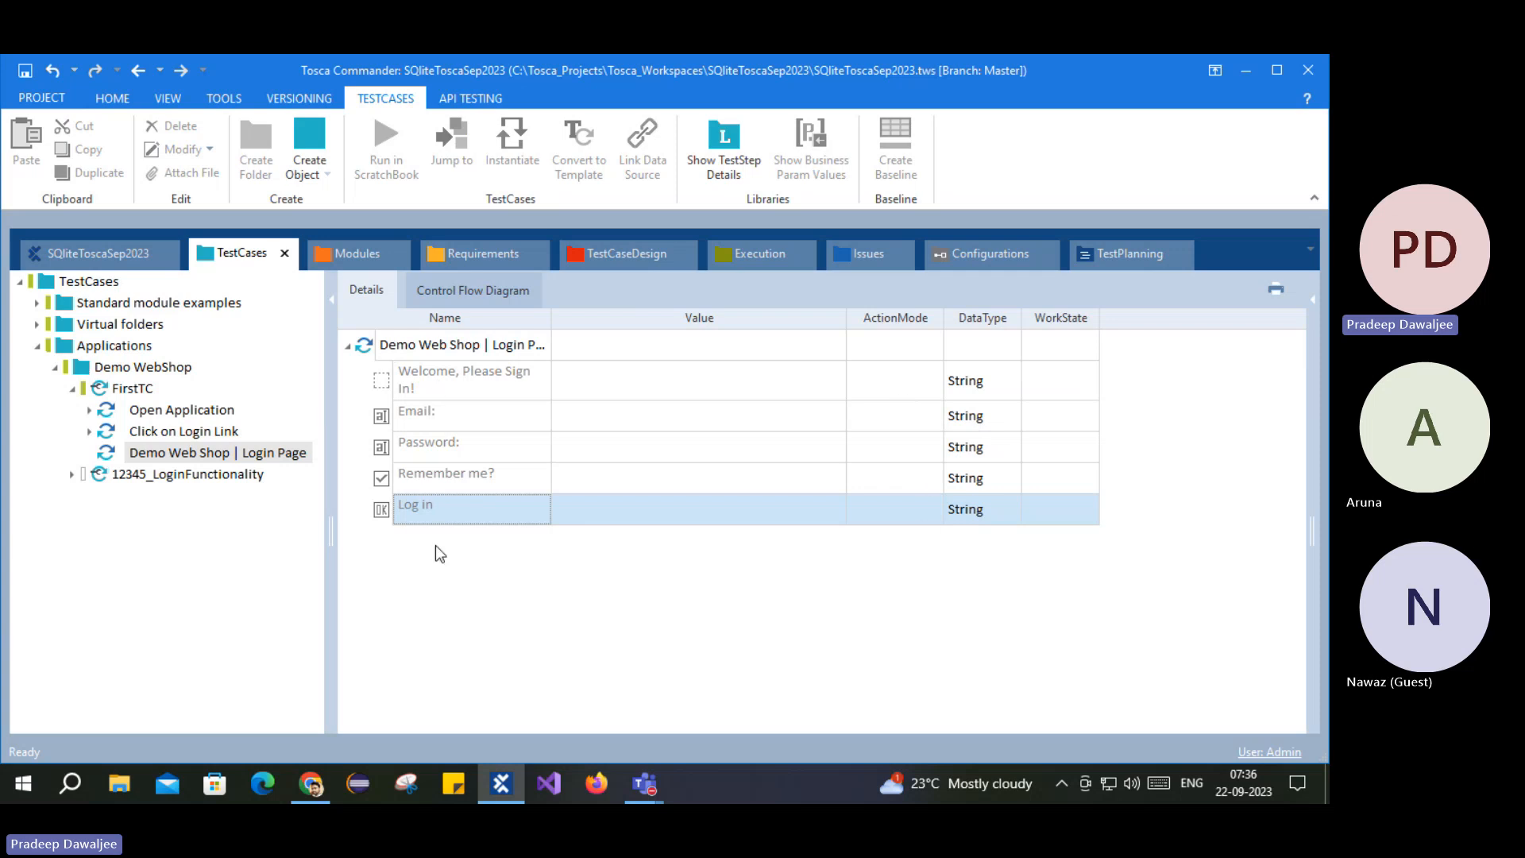
left_click(191, 432)
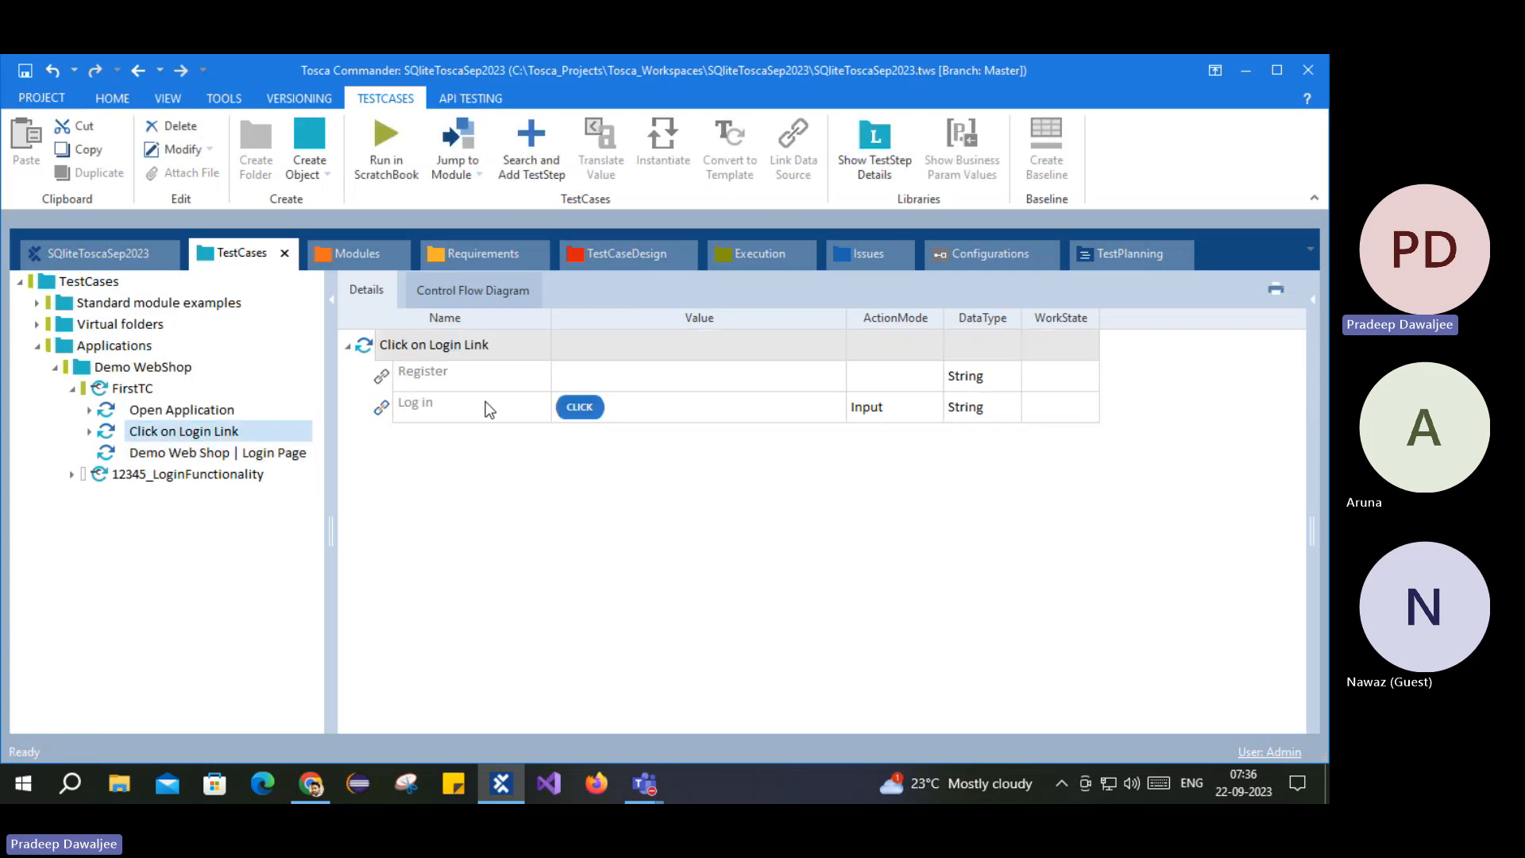
Step: Examine the Register and Log in entries of the Click on Login Link test step and the fields of the Login Page step
left_click(512, 417)
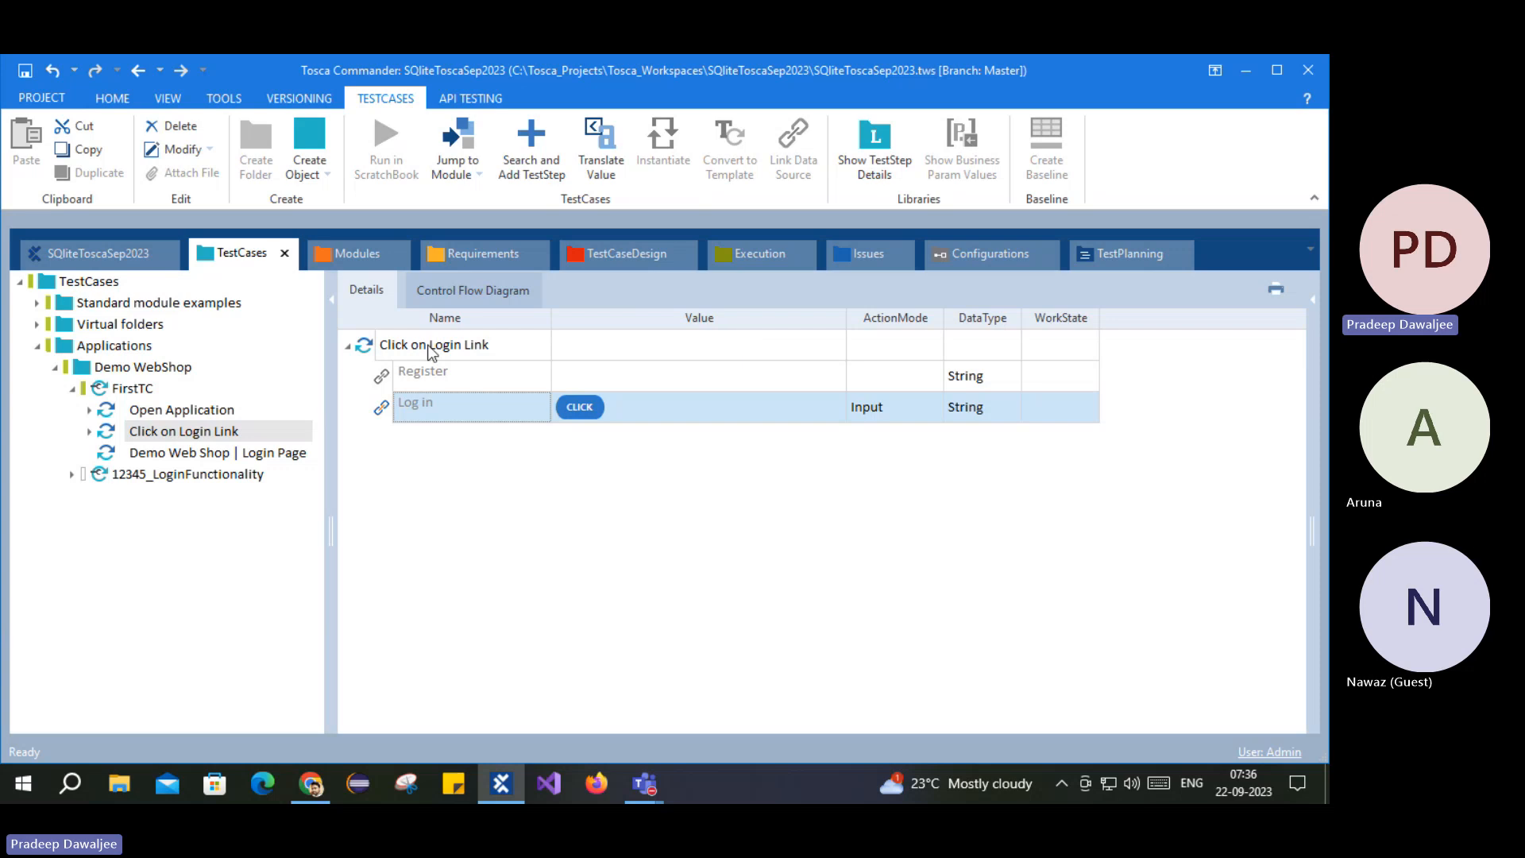
left_click(394, 375)
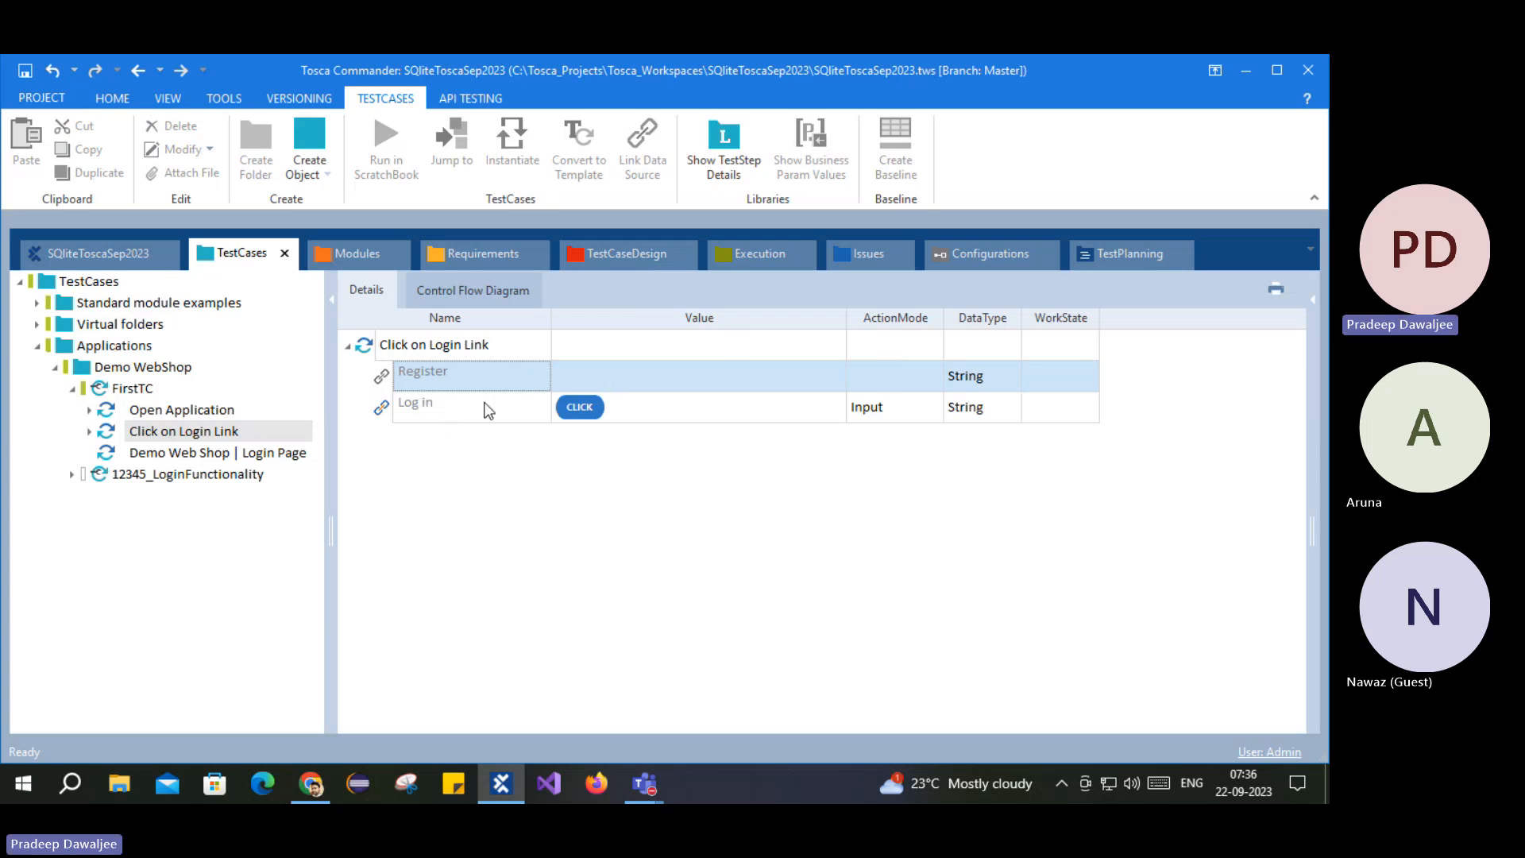
left_click(401, 409)
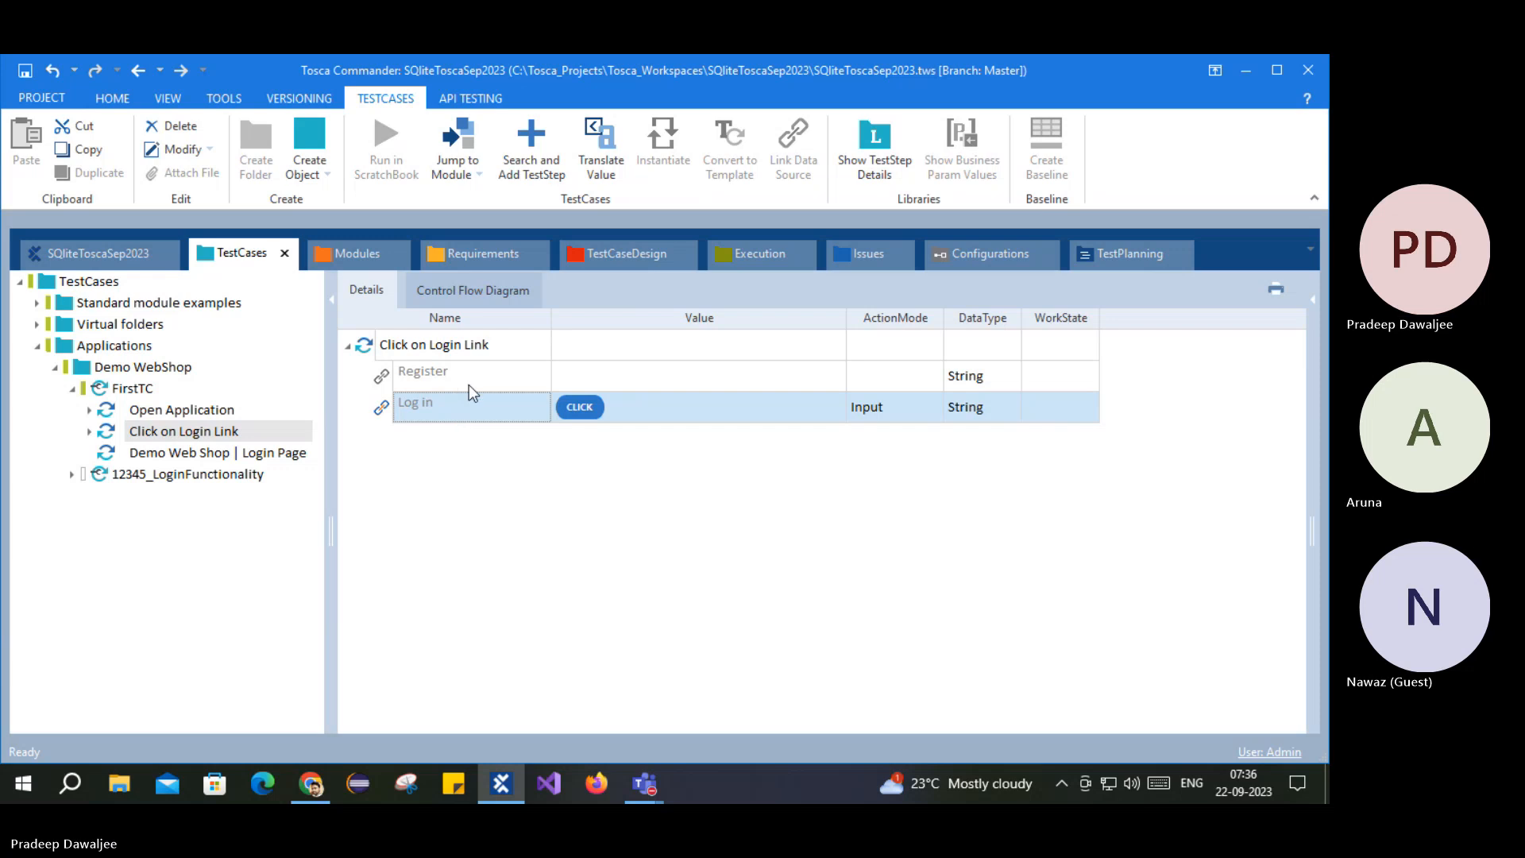
left_click(397, 374)
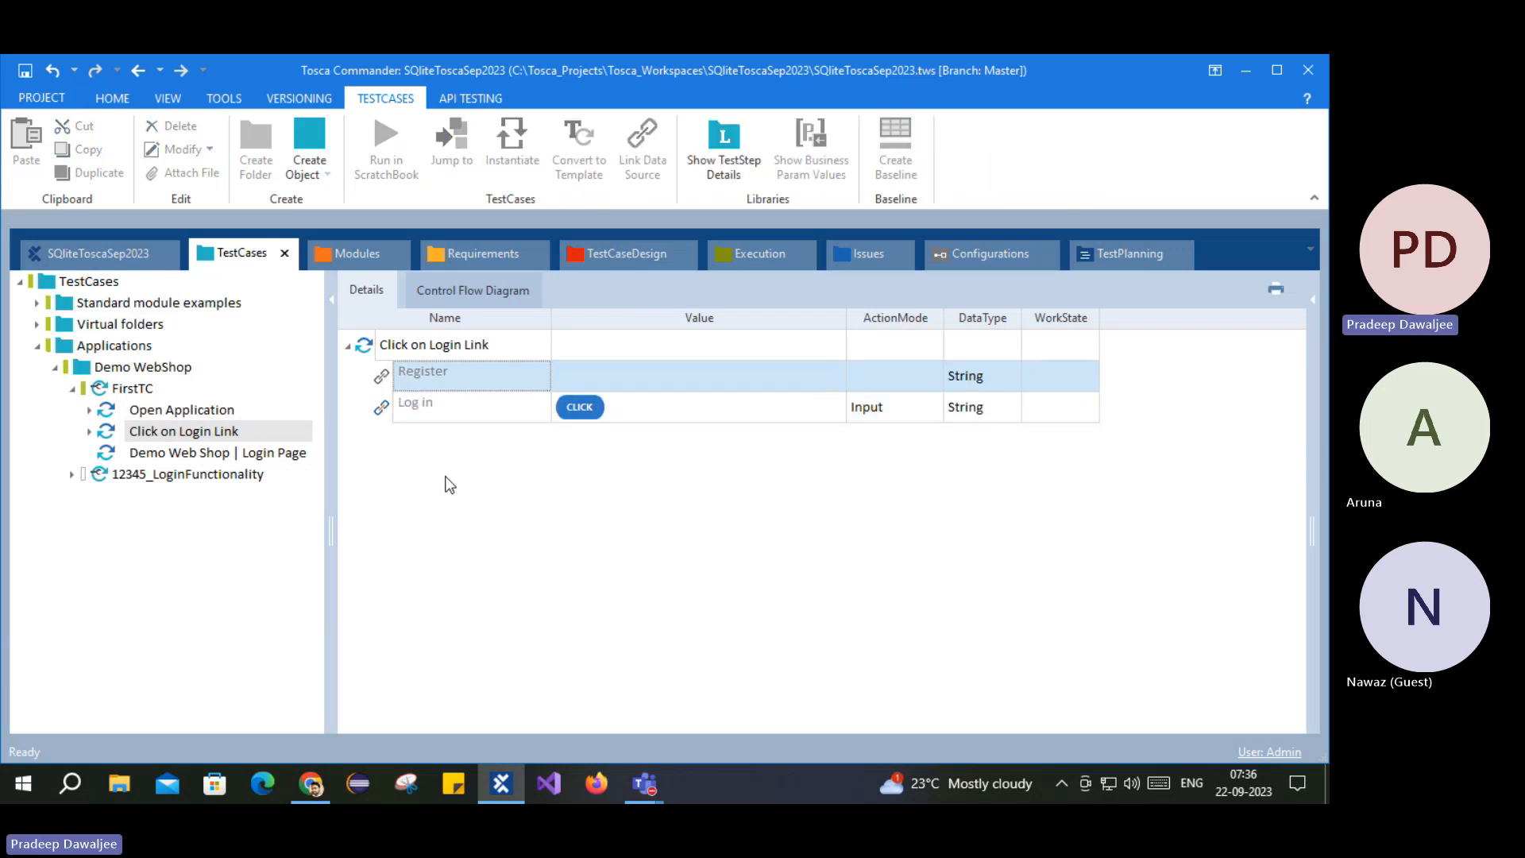
left_click(79, 347)
left_click(216, 452)
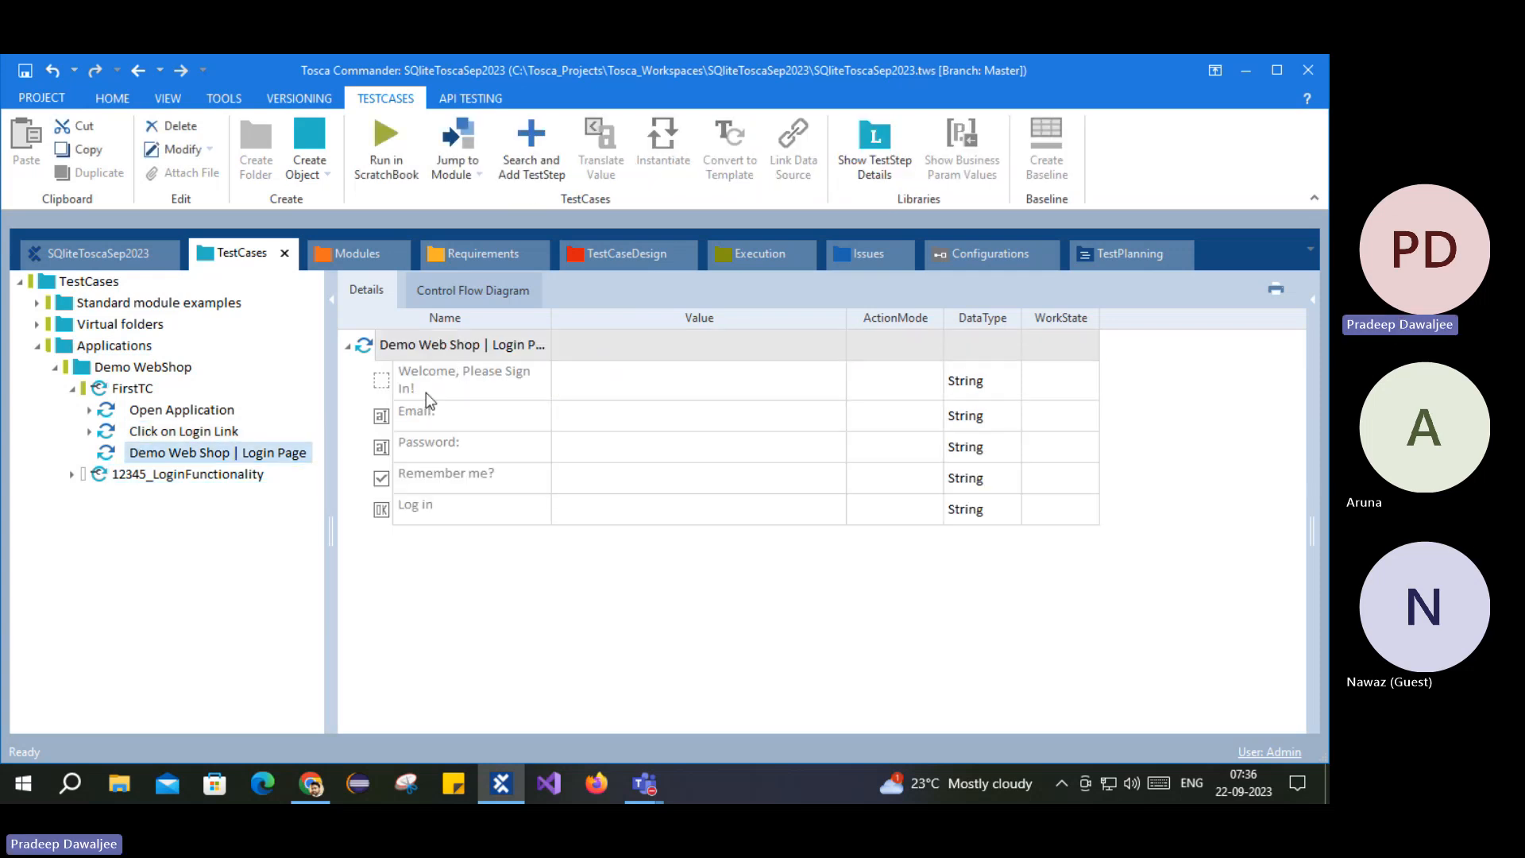
left_click(204, 437)
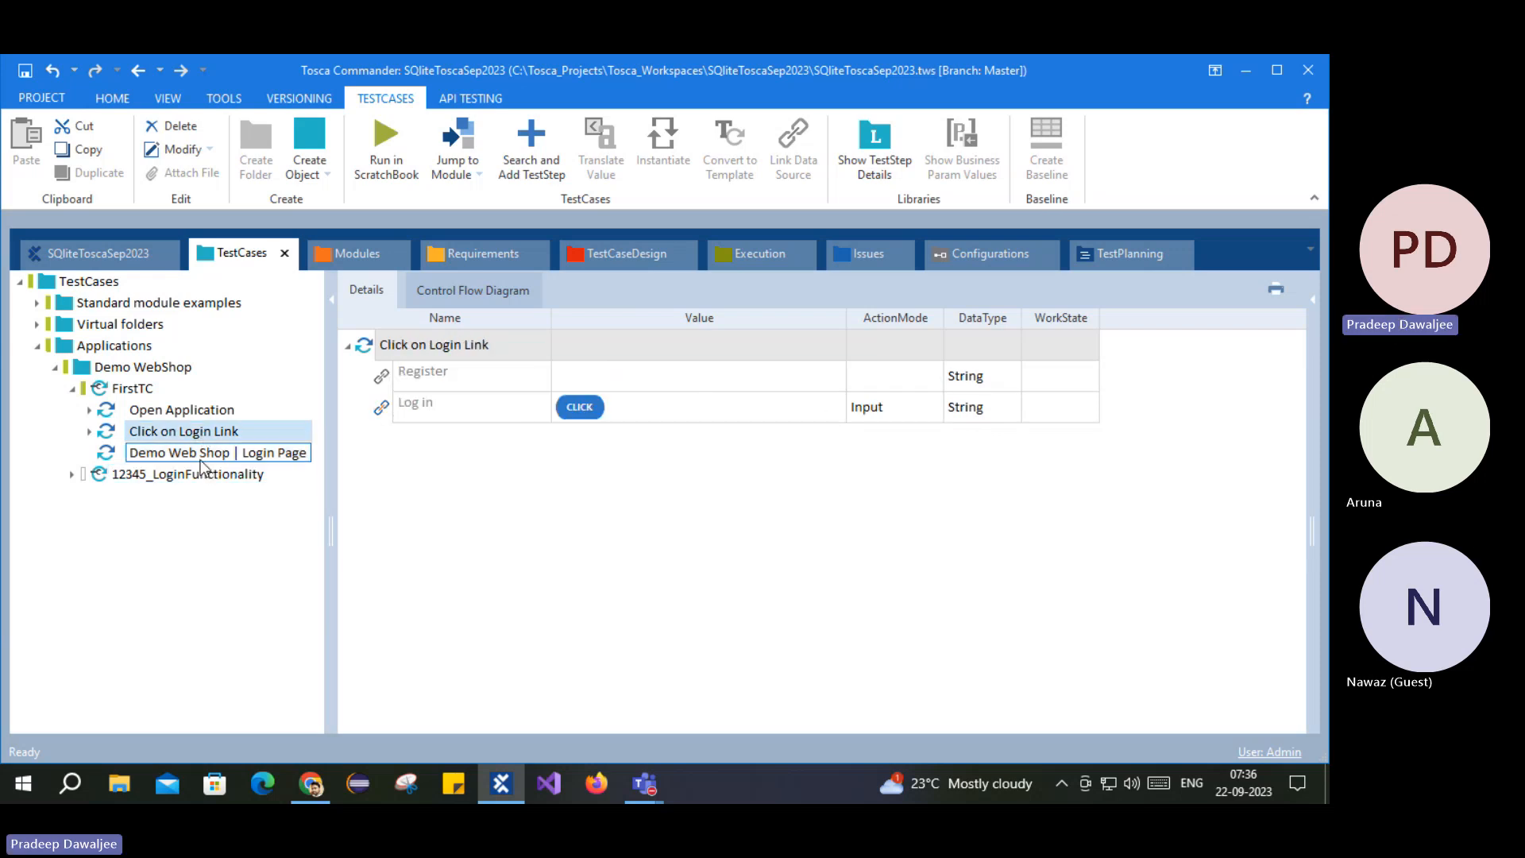
left_click(201, 460)
Step: Switch to Chrome, highlight the "Welcome, Please Sign In!" heading on the Demo Web Shop login page, and return to Tosca Commander
left_click(311, 784)
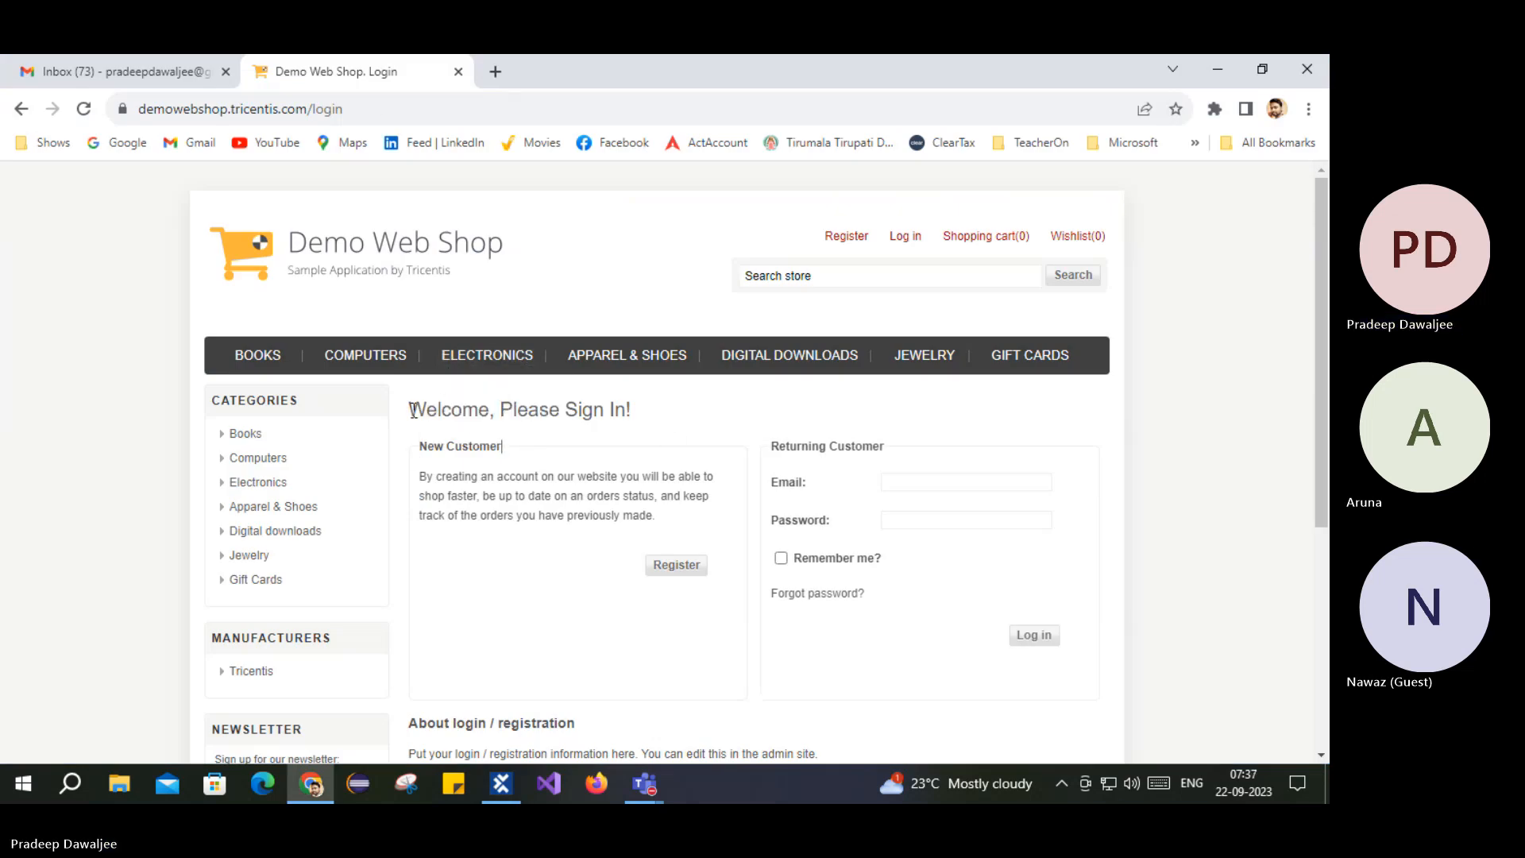
left_click_drag(409, 409, 622, 417)
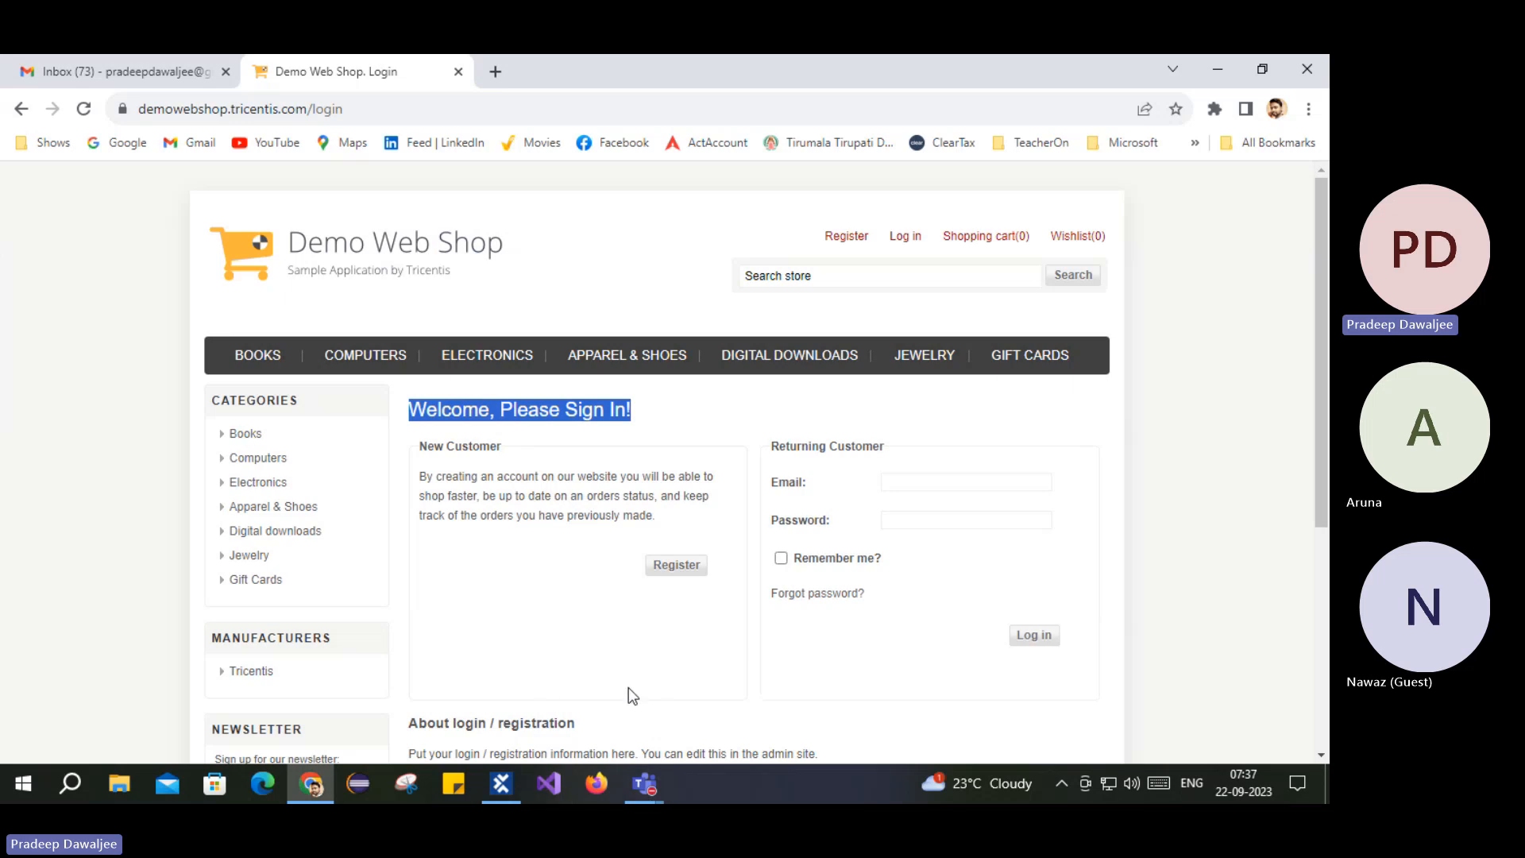
left_click(501, 784)
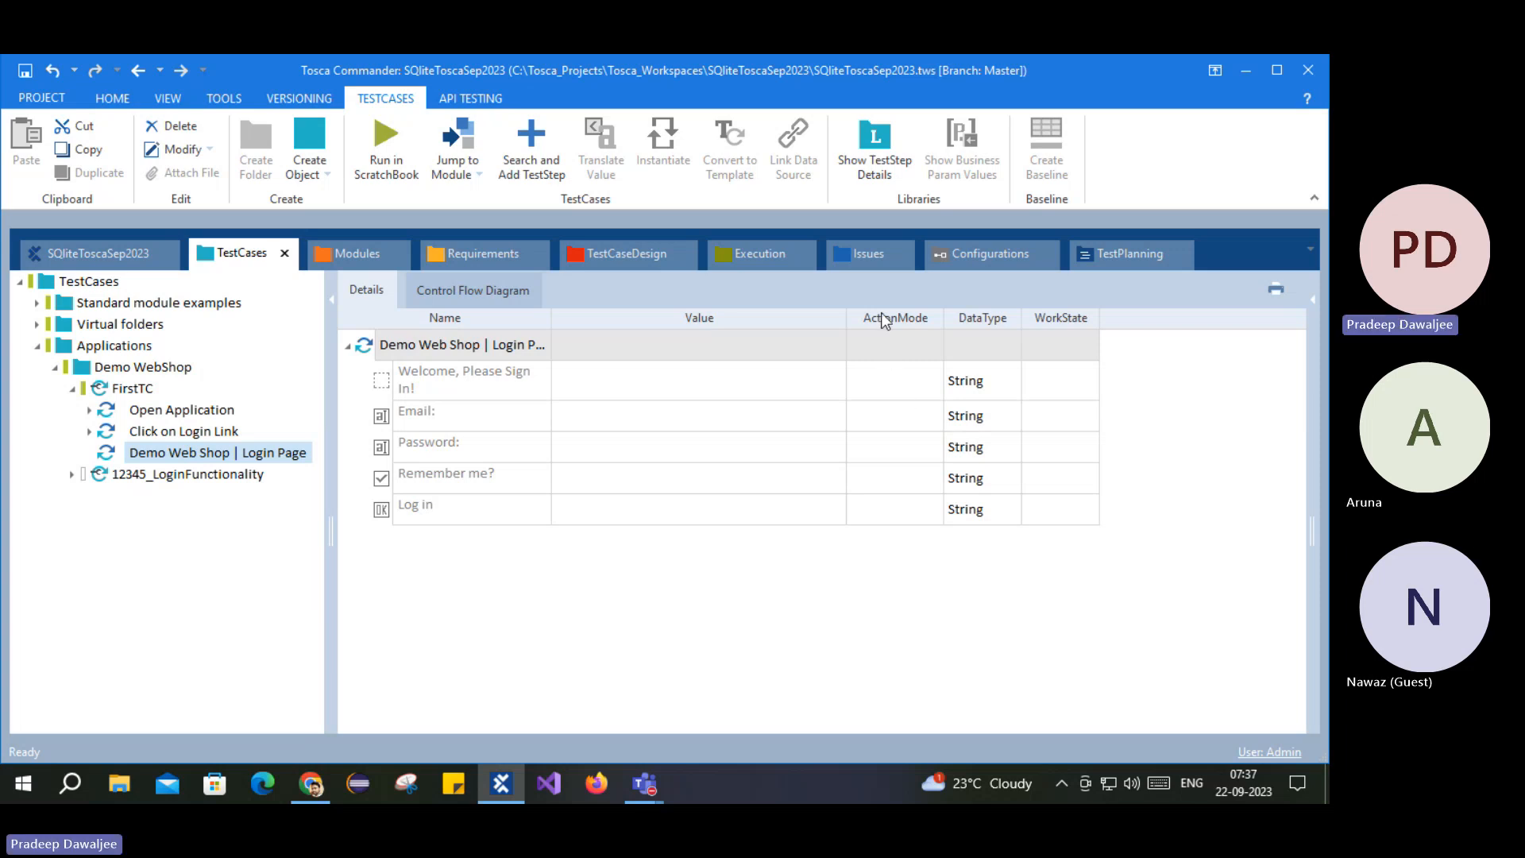
Step: Examine the ActionMode options for the "Welcome, Please Sign In!" entry, checking against the login page in Chrome, without choosing one
left_click(890, 385)
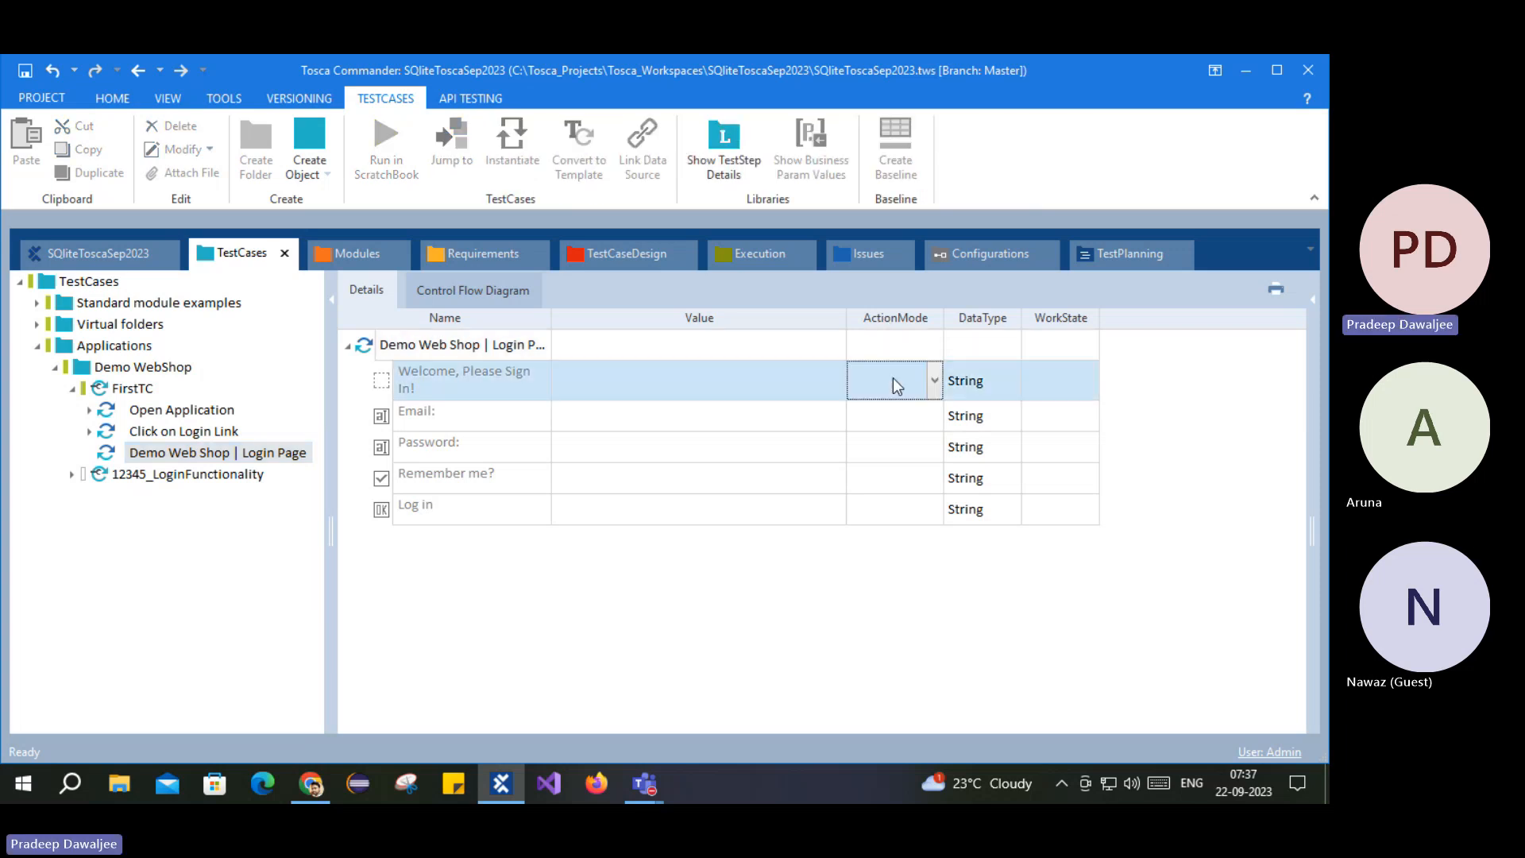
left_click(936, 382)
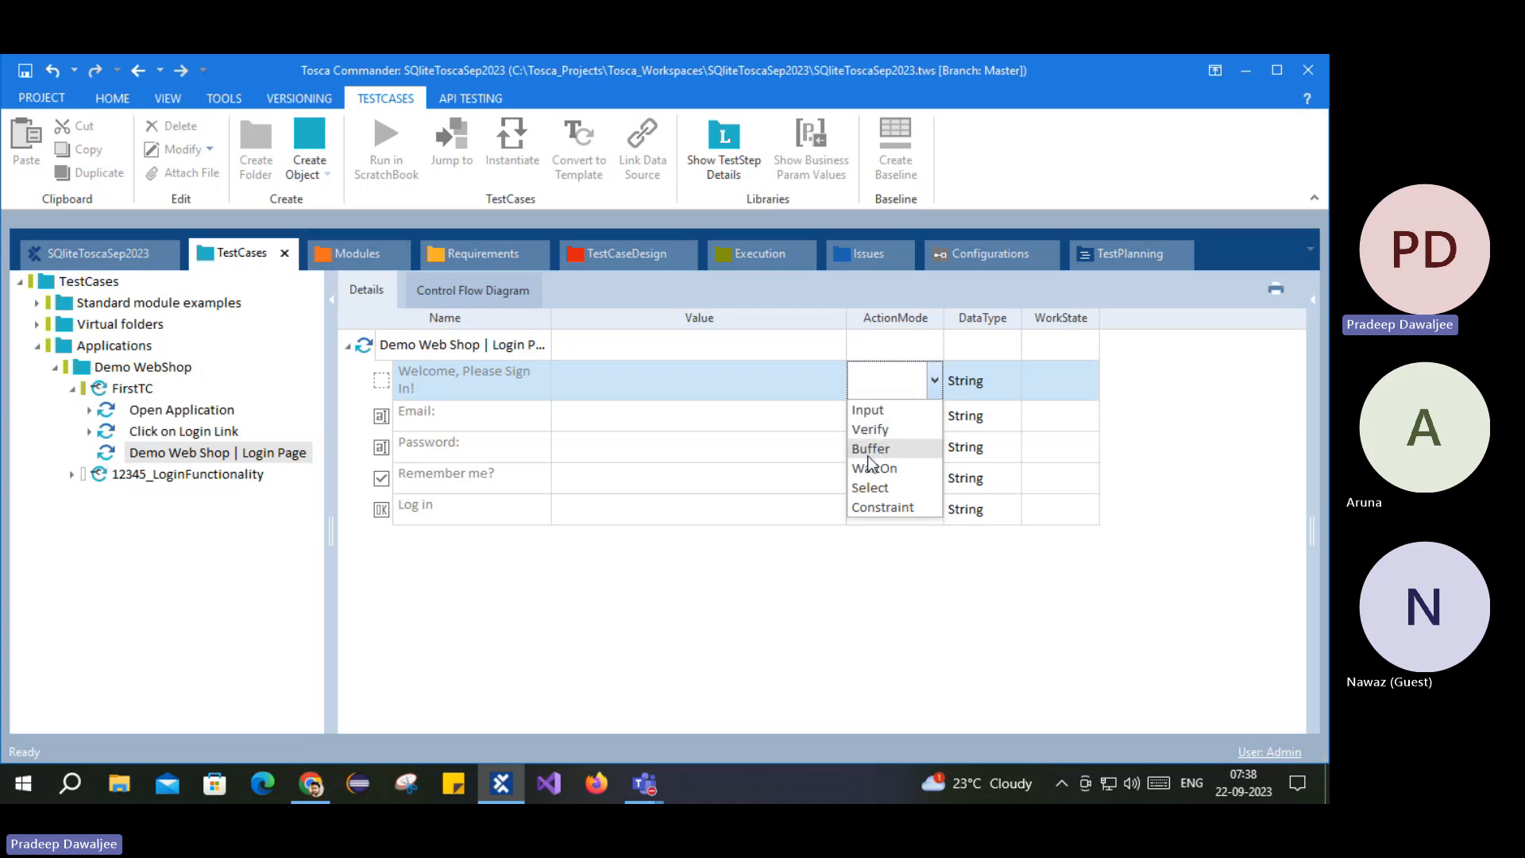
left_click(319, 789)
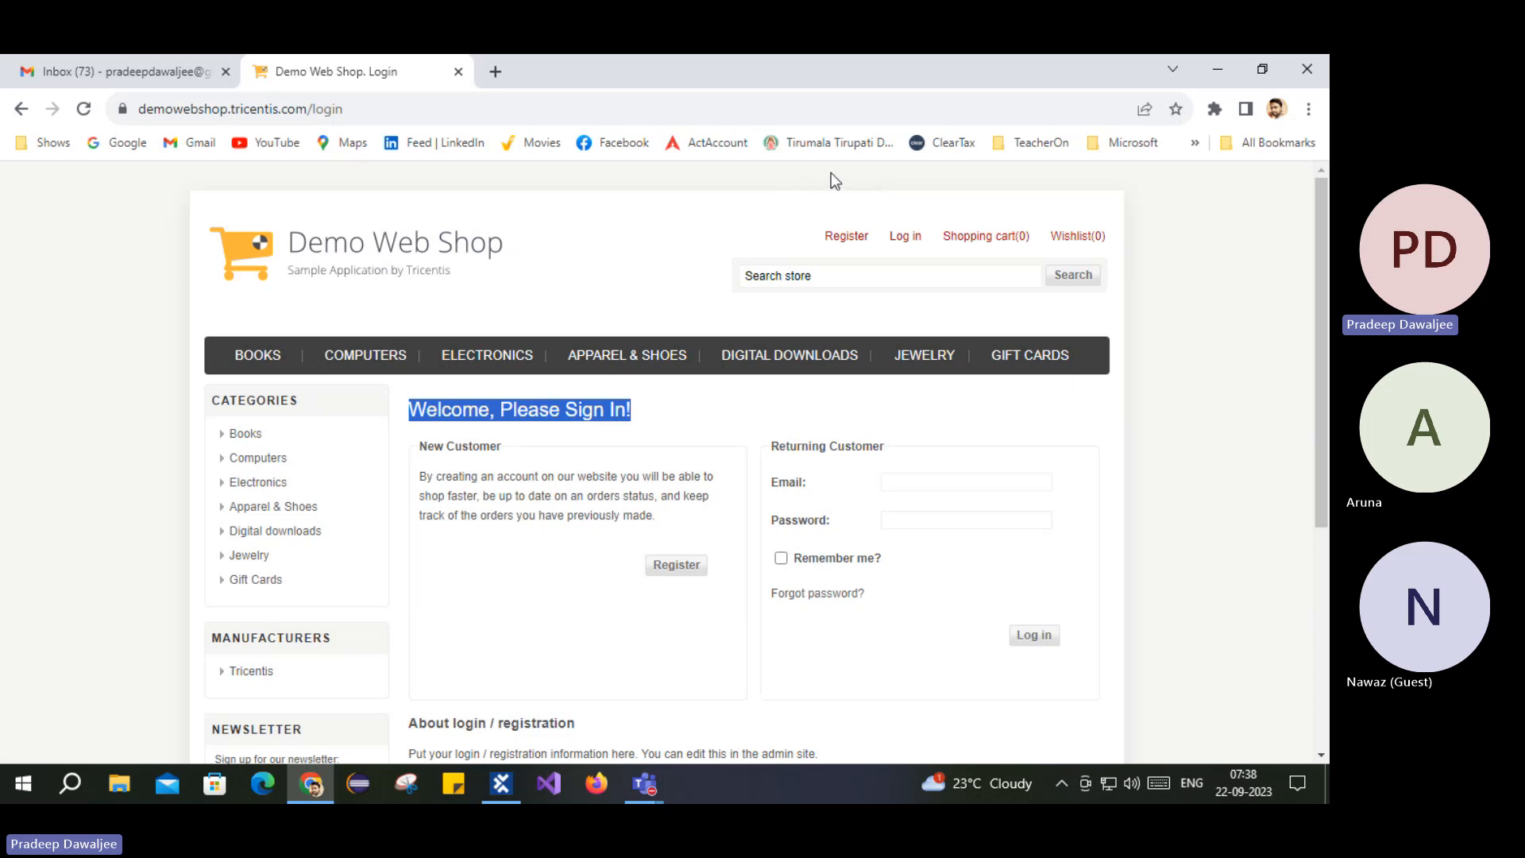
left_click(314, 783)
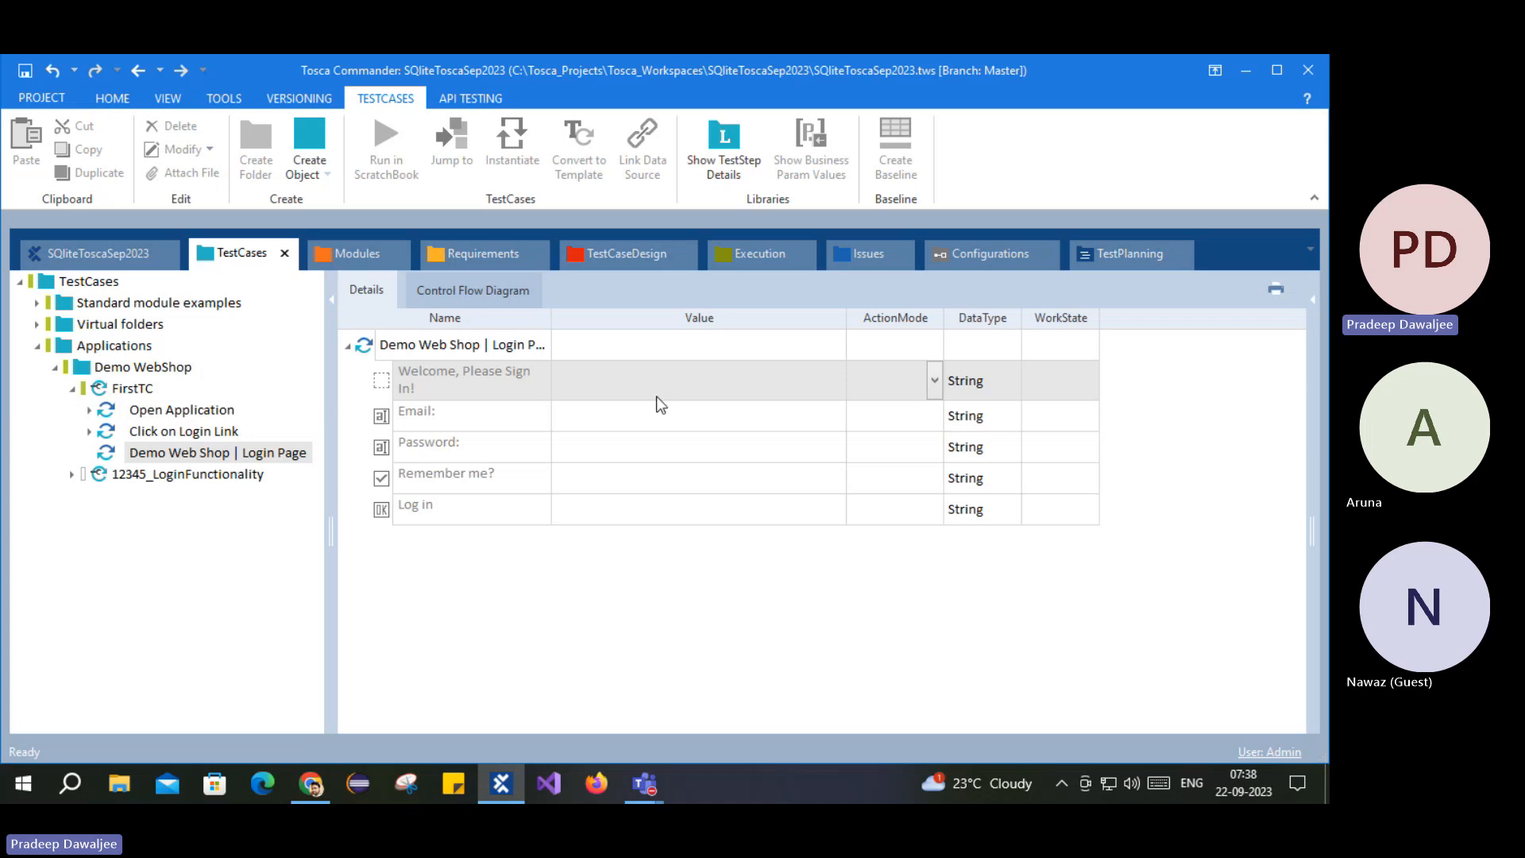
left_click(934, 380)
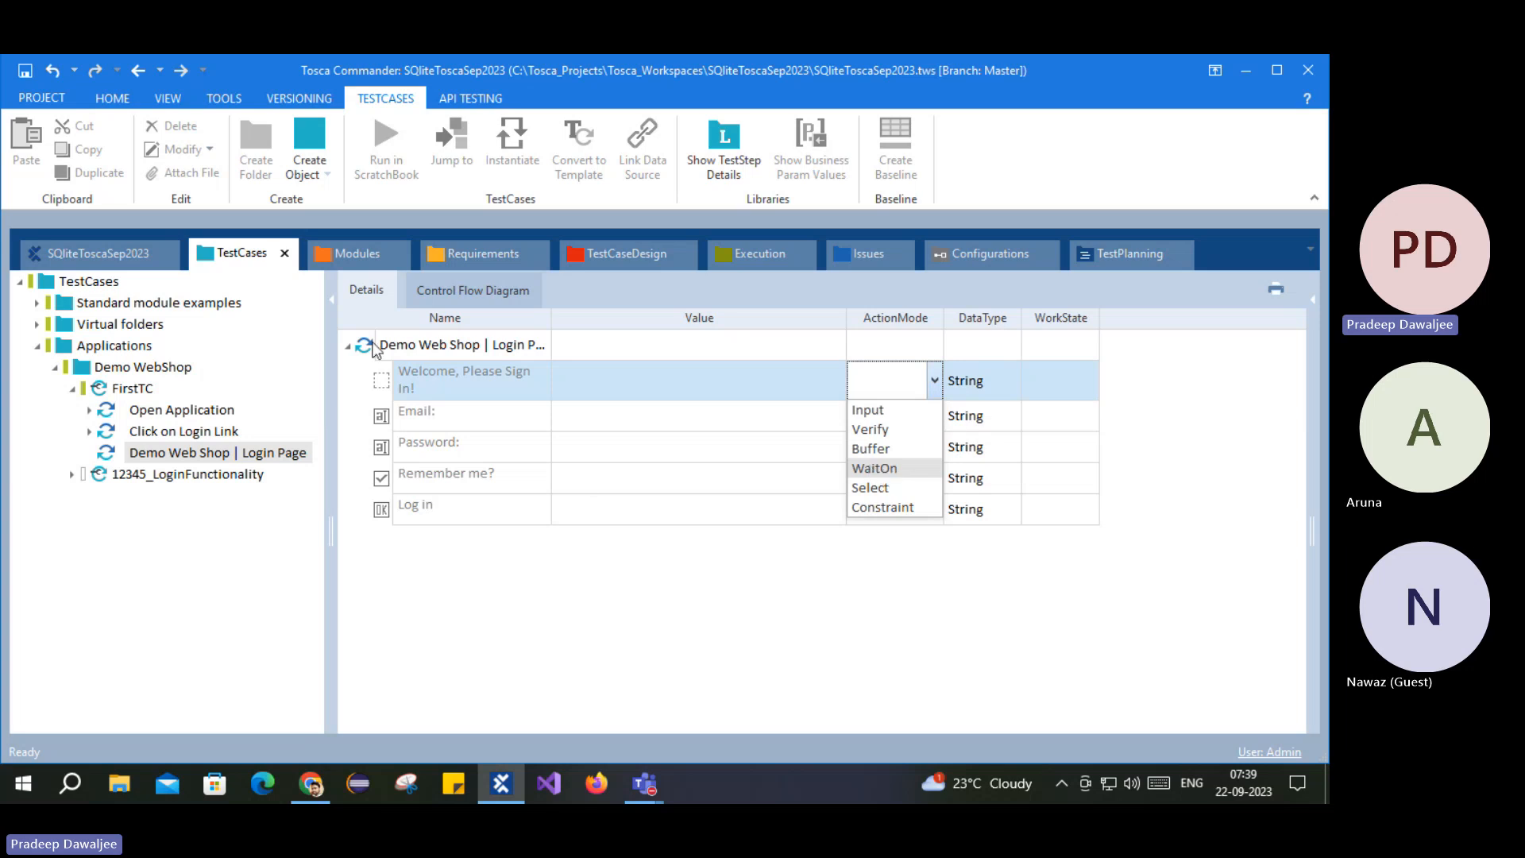
left_click(477, 556)
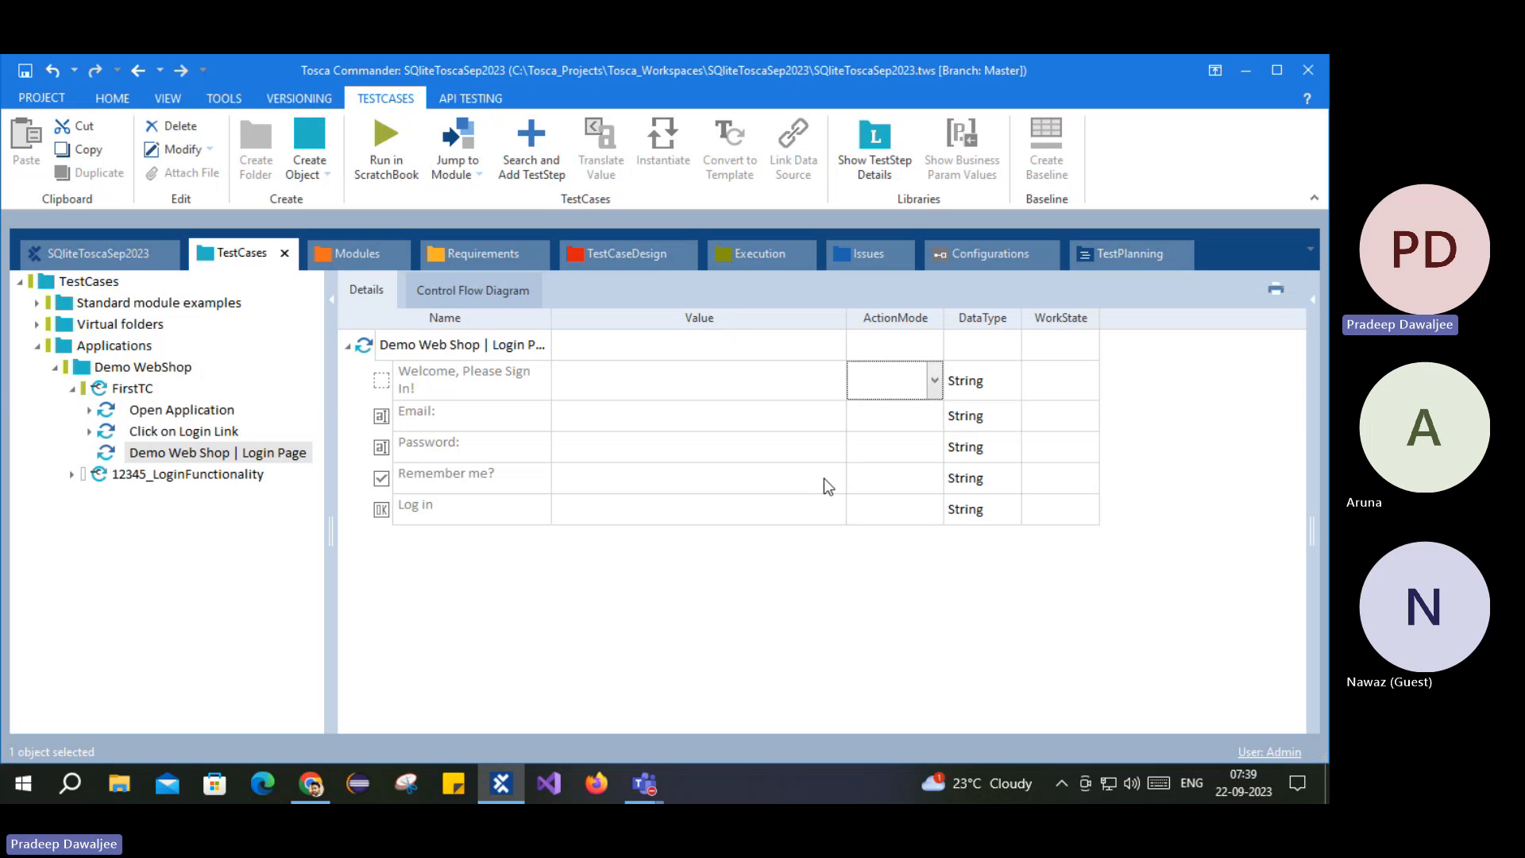
left_click(935, 380)
left_click(846, 564)
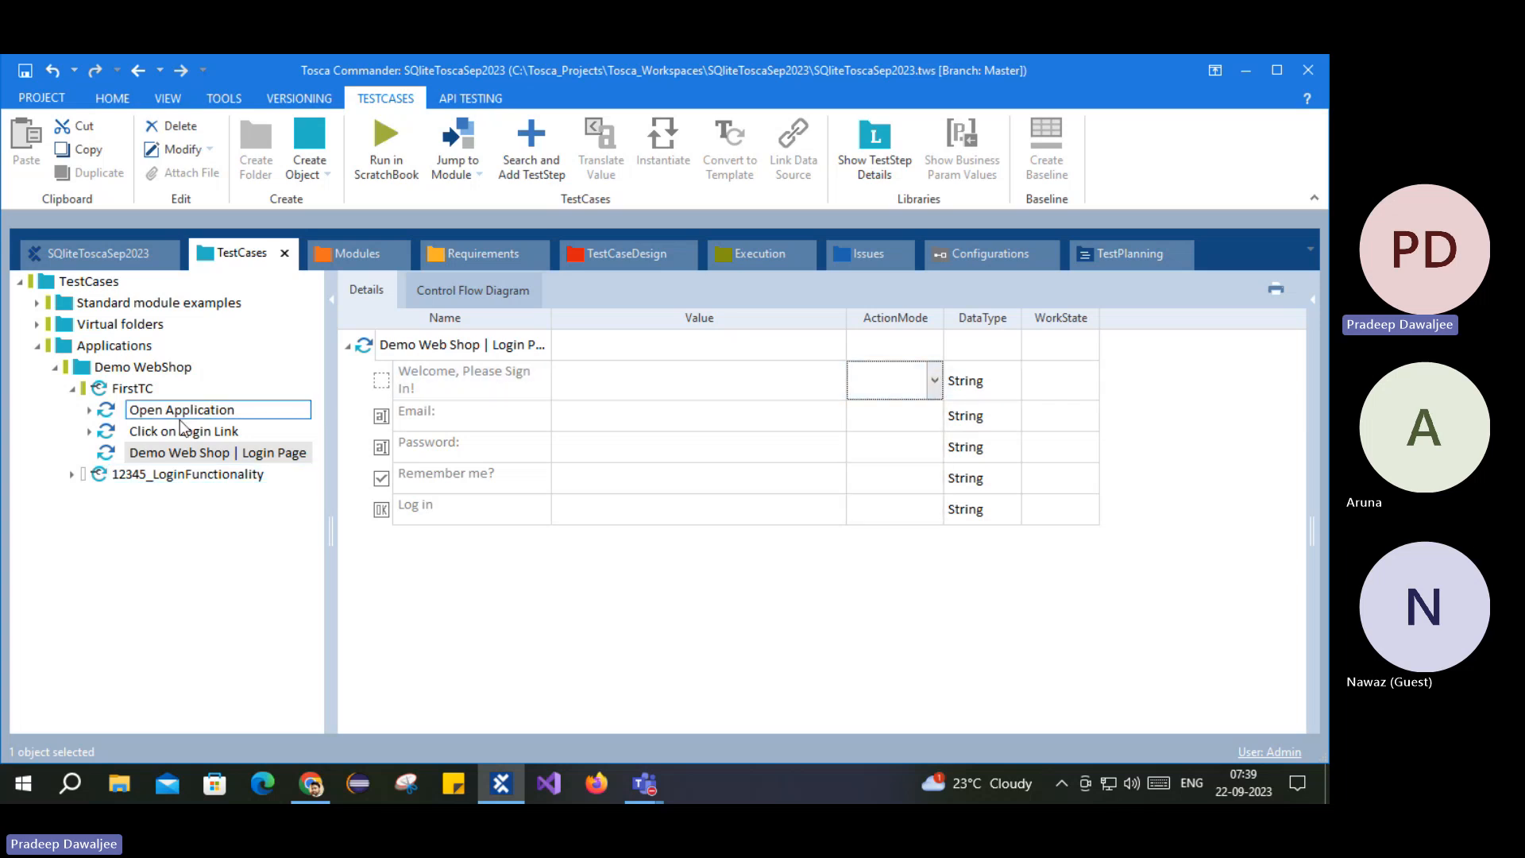
Step: Review the Open Application, Click on Login Link and Login Page test steps of FirstTC in sequence
left_click(159, 410)
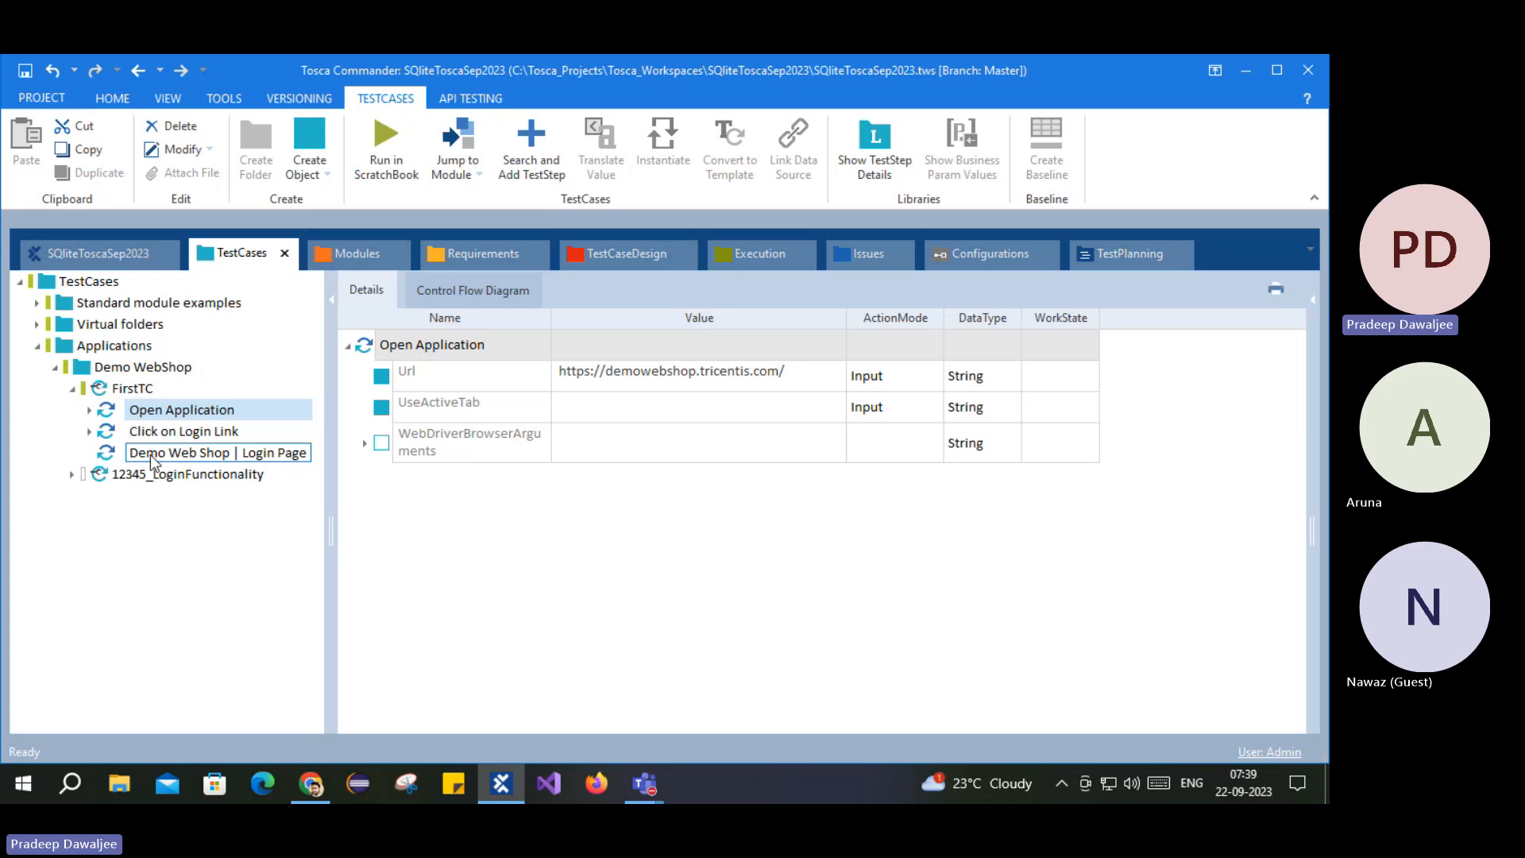
left_click(184, 431)
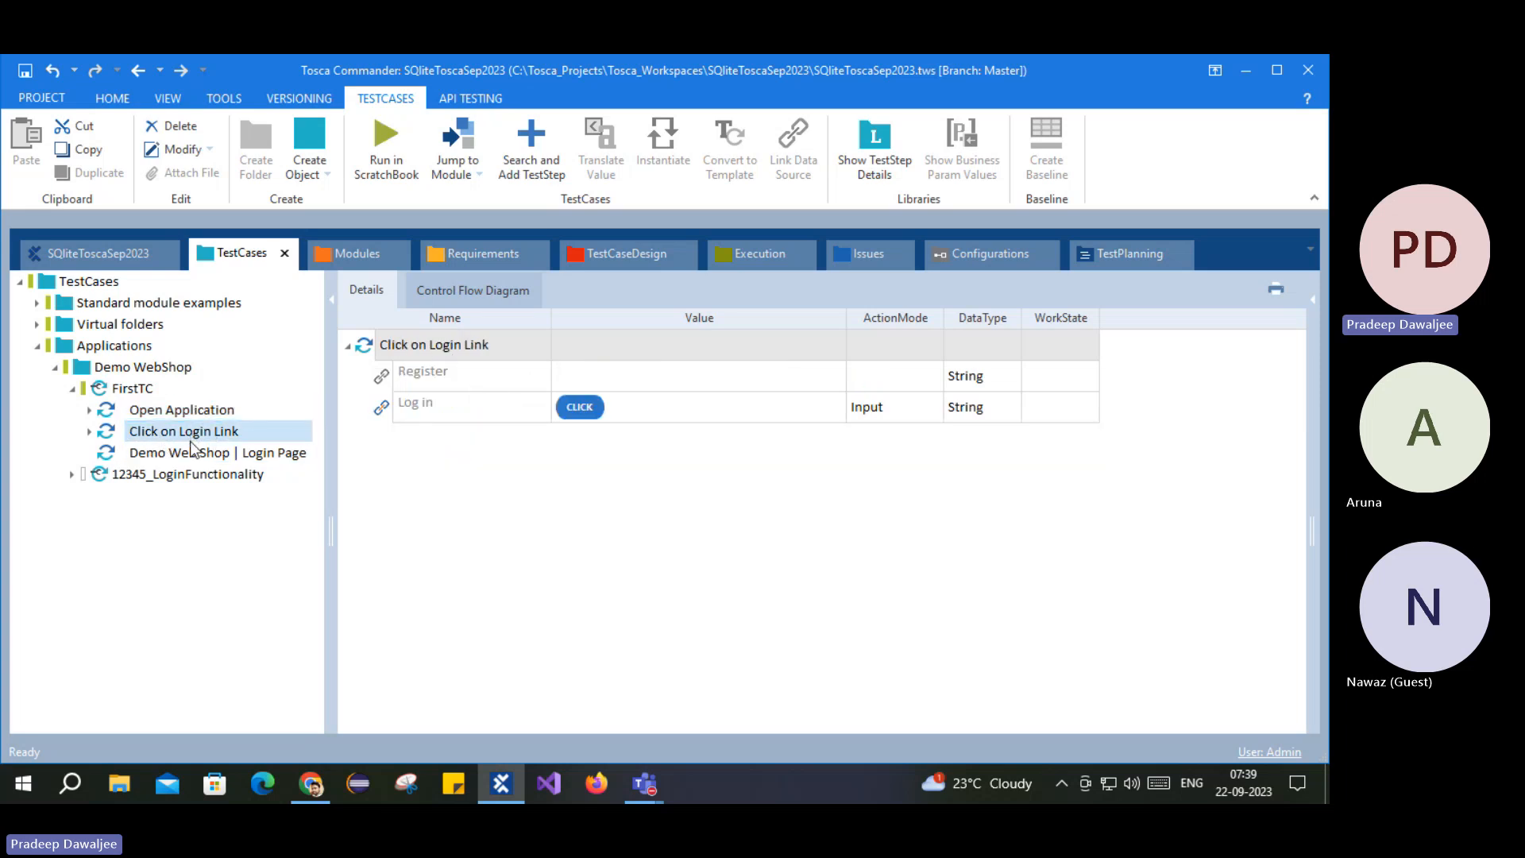
left_click(174, 411)
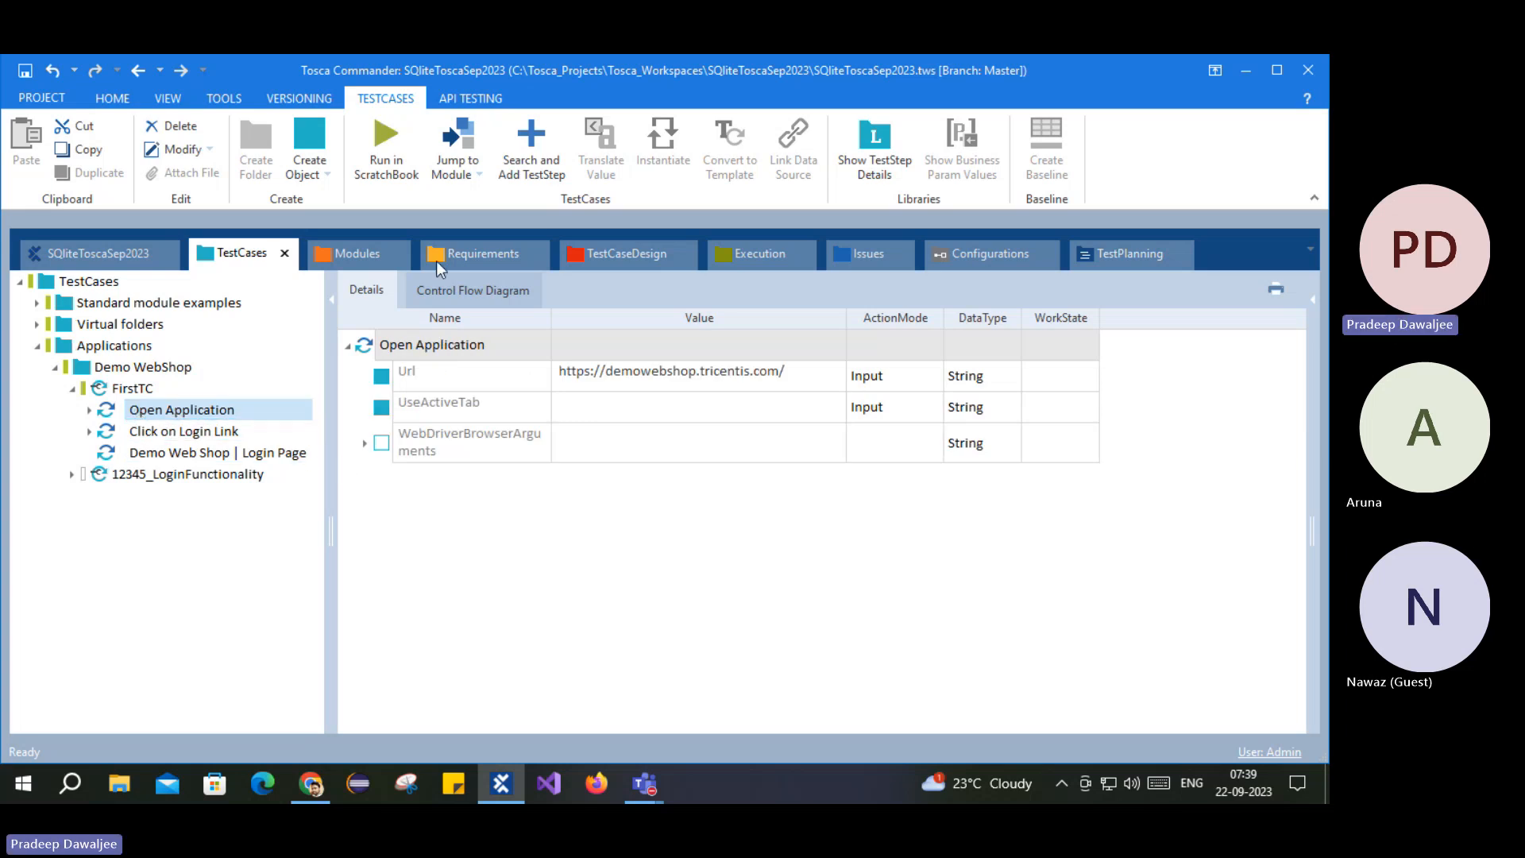
left_click(200, 433)
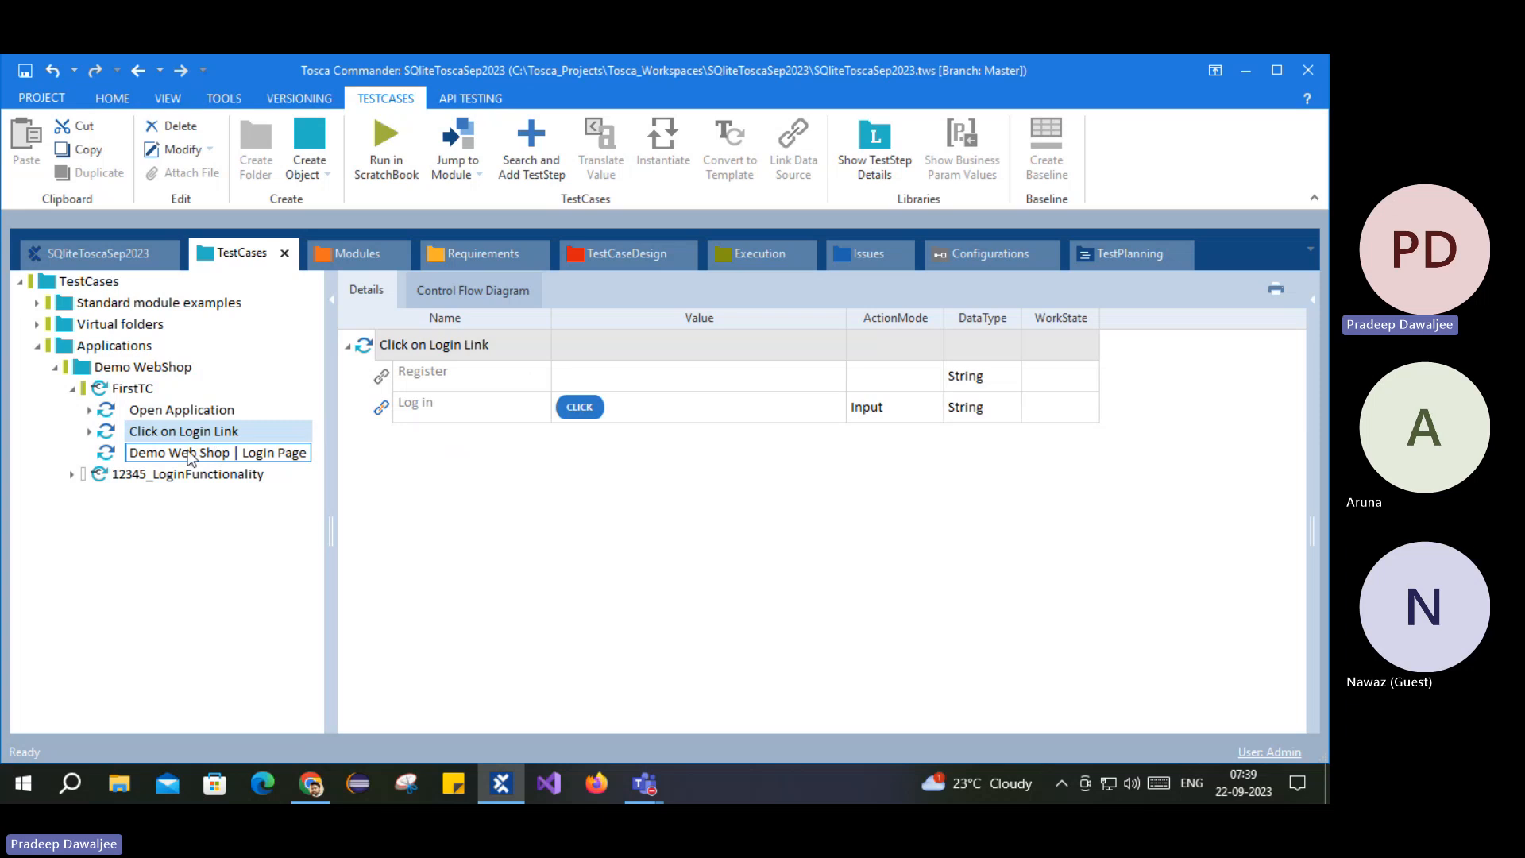
left_click(188, 452)
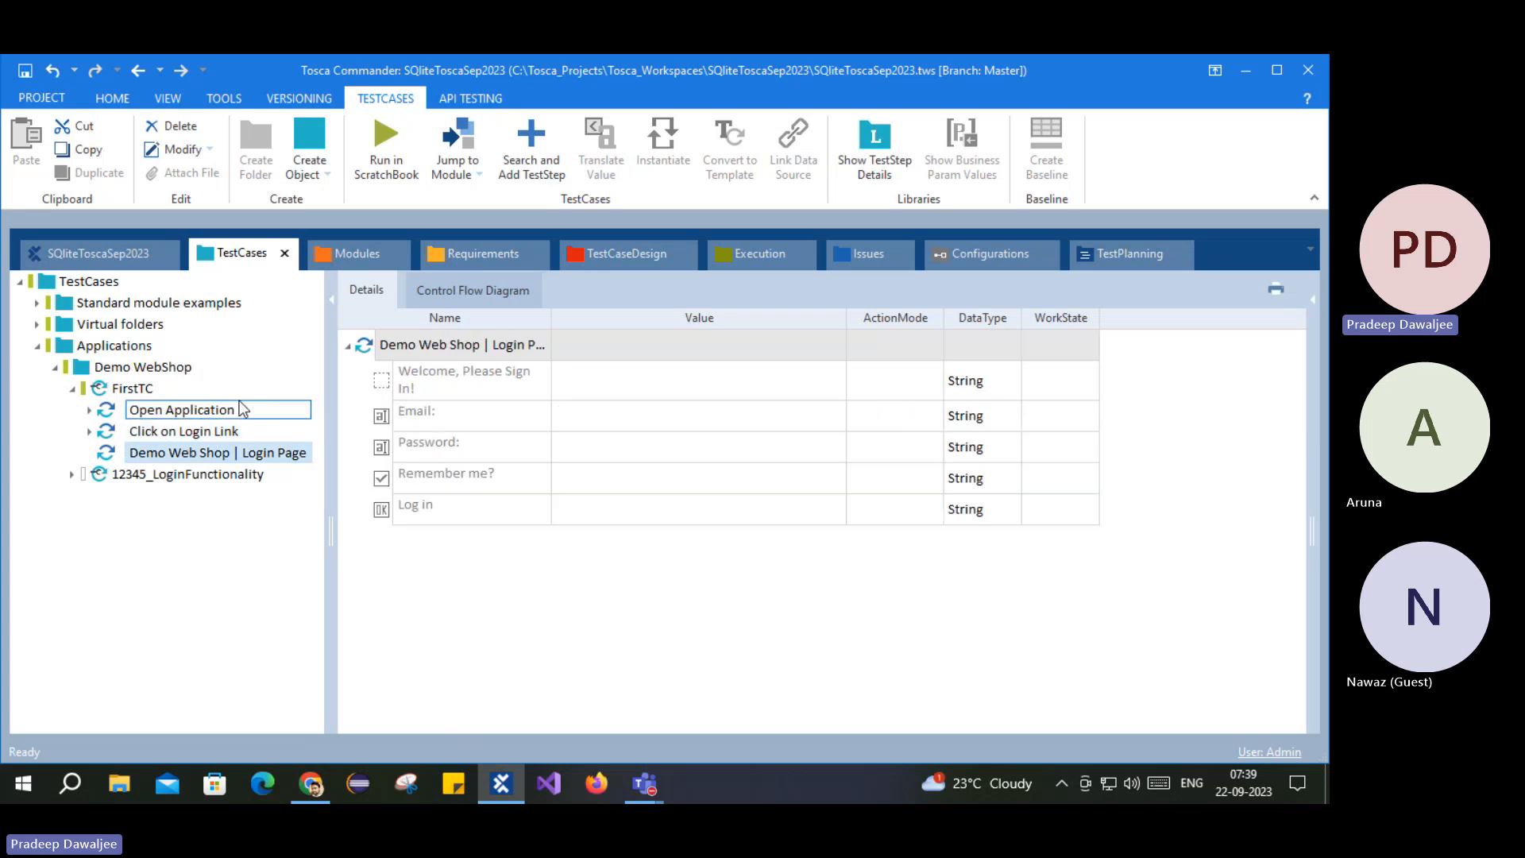
Step: Reload the Demo Web Shop login page in Chrome and return to Tosca Commander
left_click(309, 785)
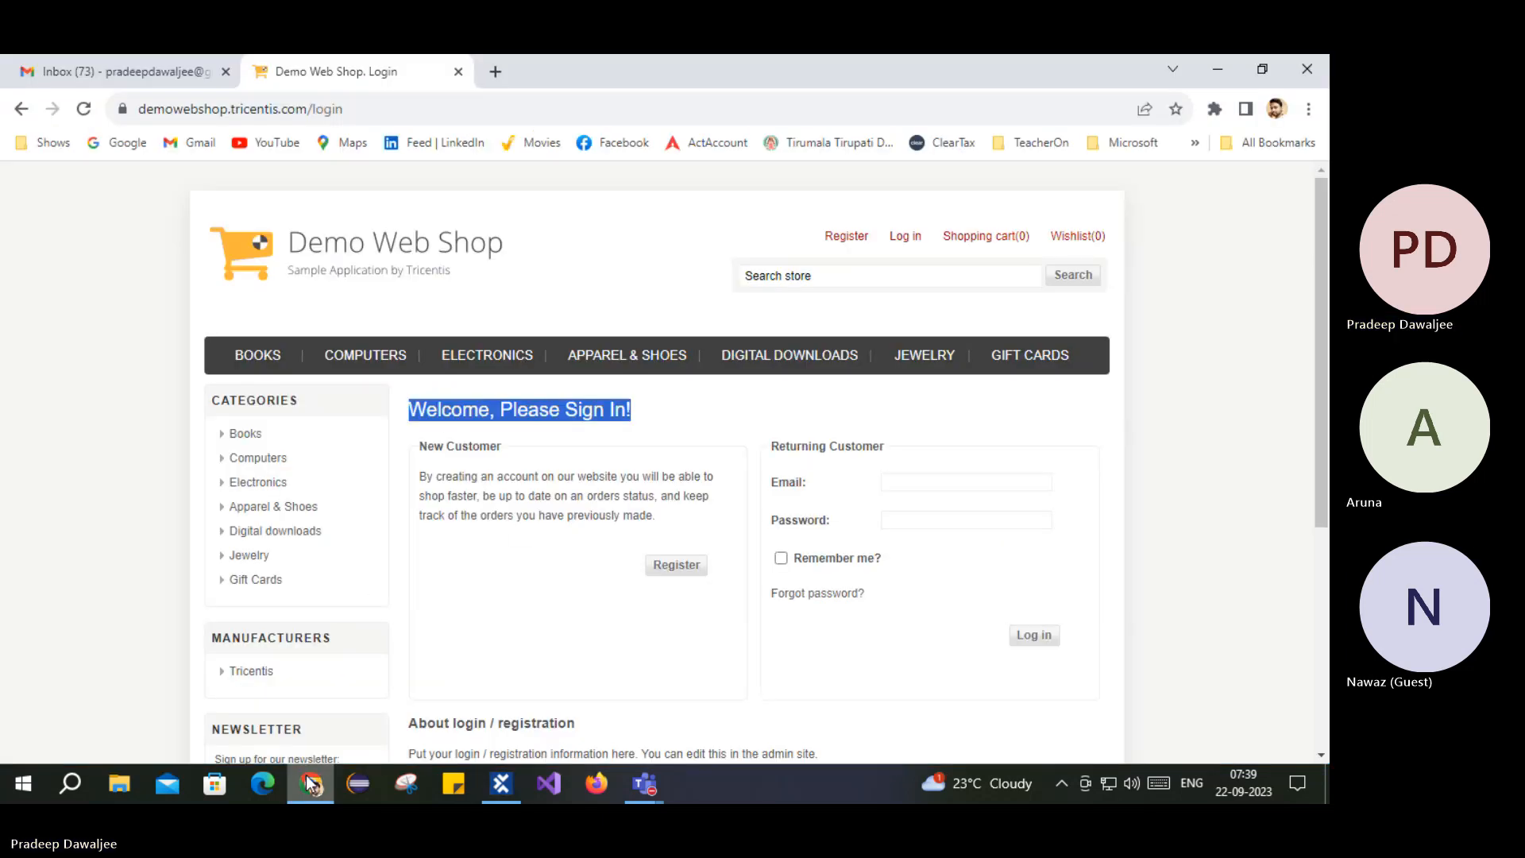
left_click(84, 111)
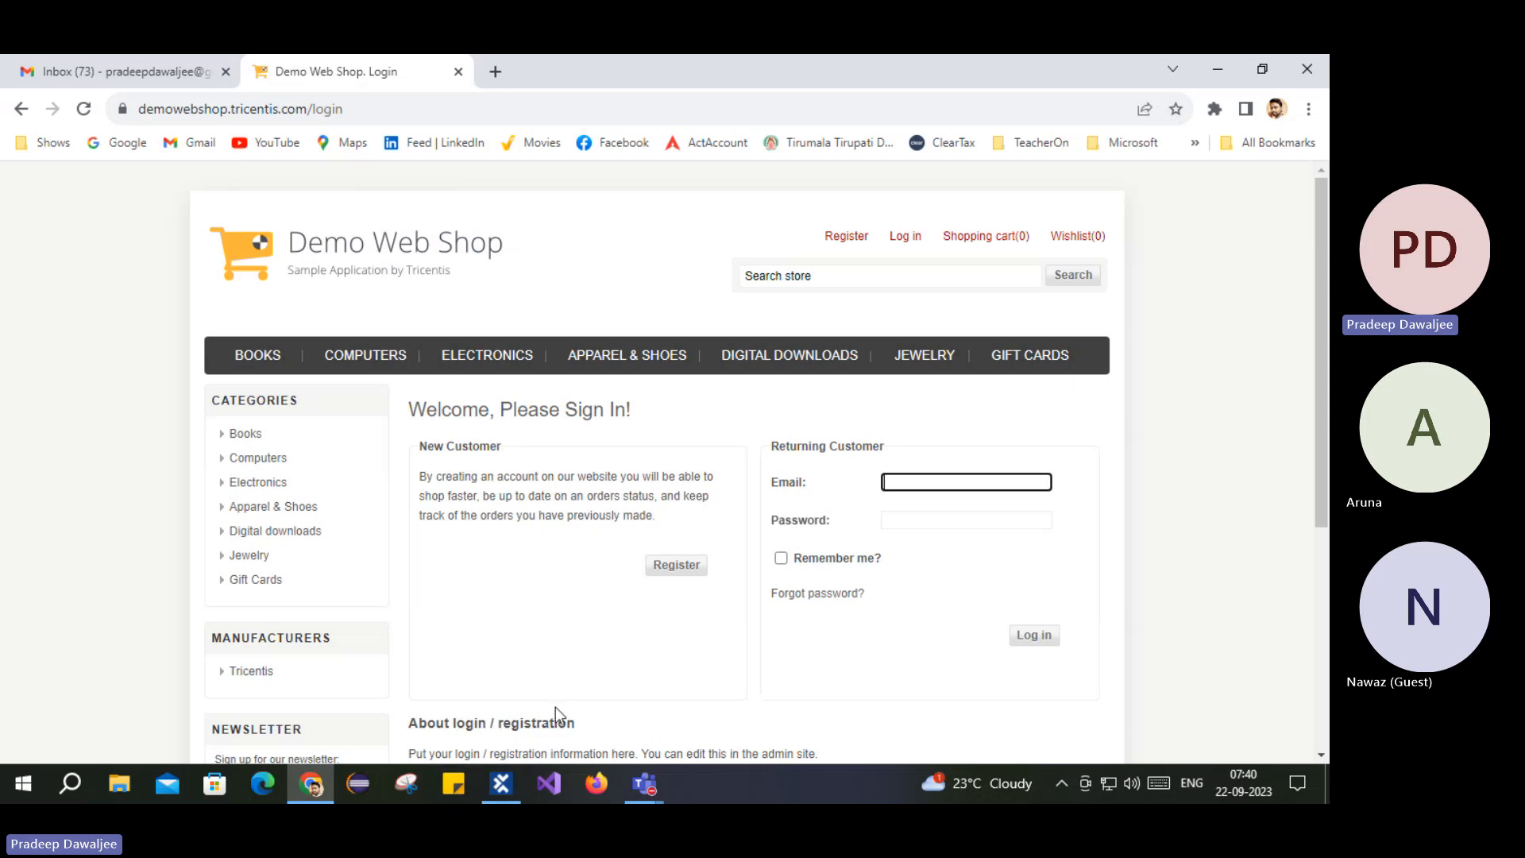
left_click(501, 784)
Step: Compare the Open Application and Click on Login Link test steps with the Log in link on the web shop page in Chrome
left_click(169, 411)
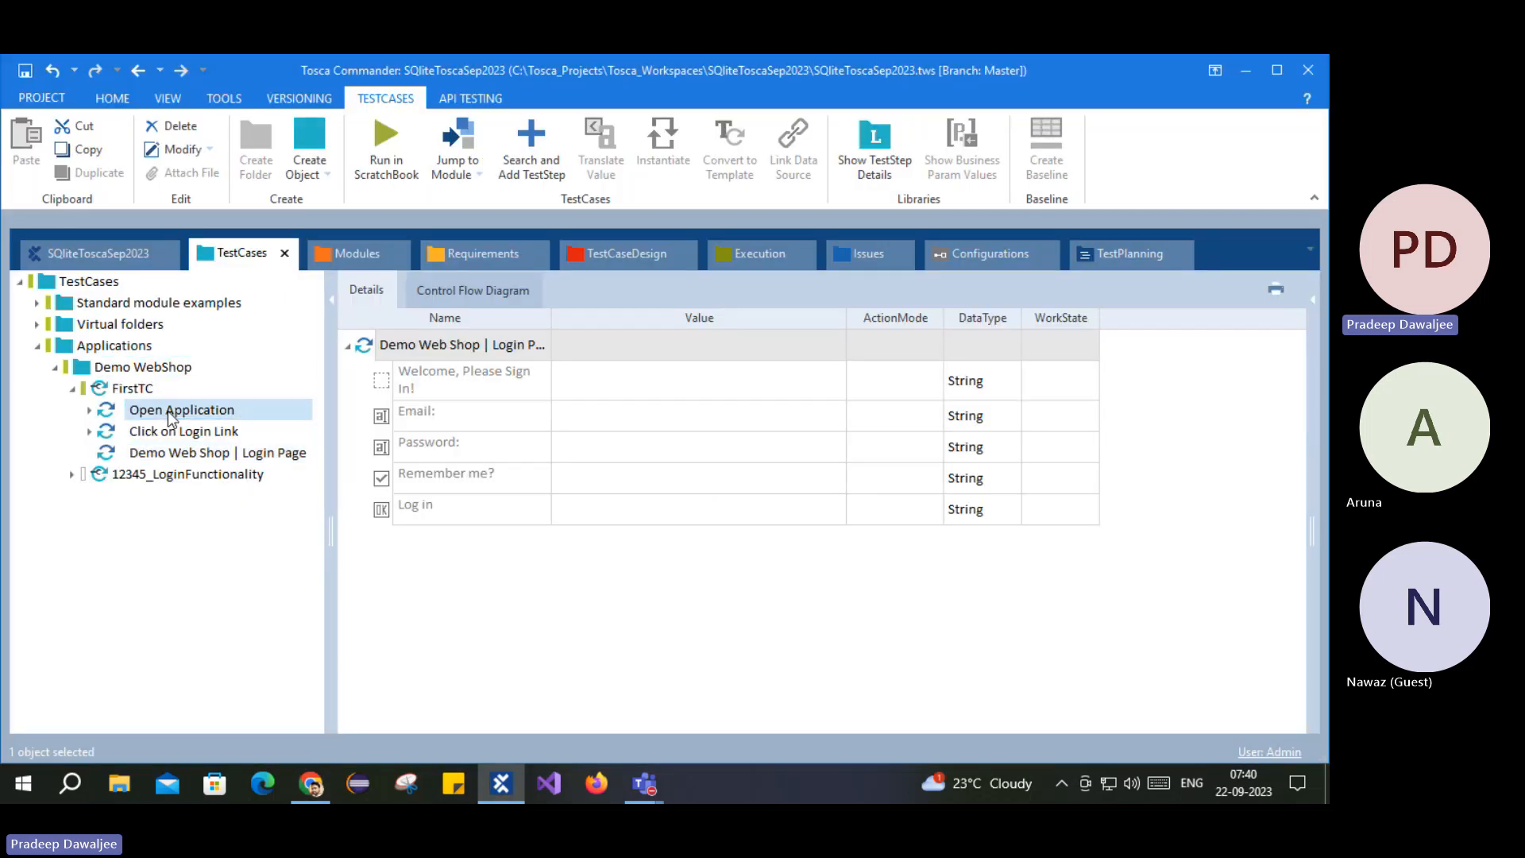
left_click(170, 431)
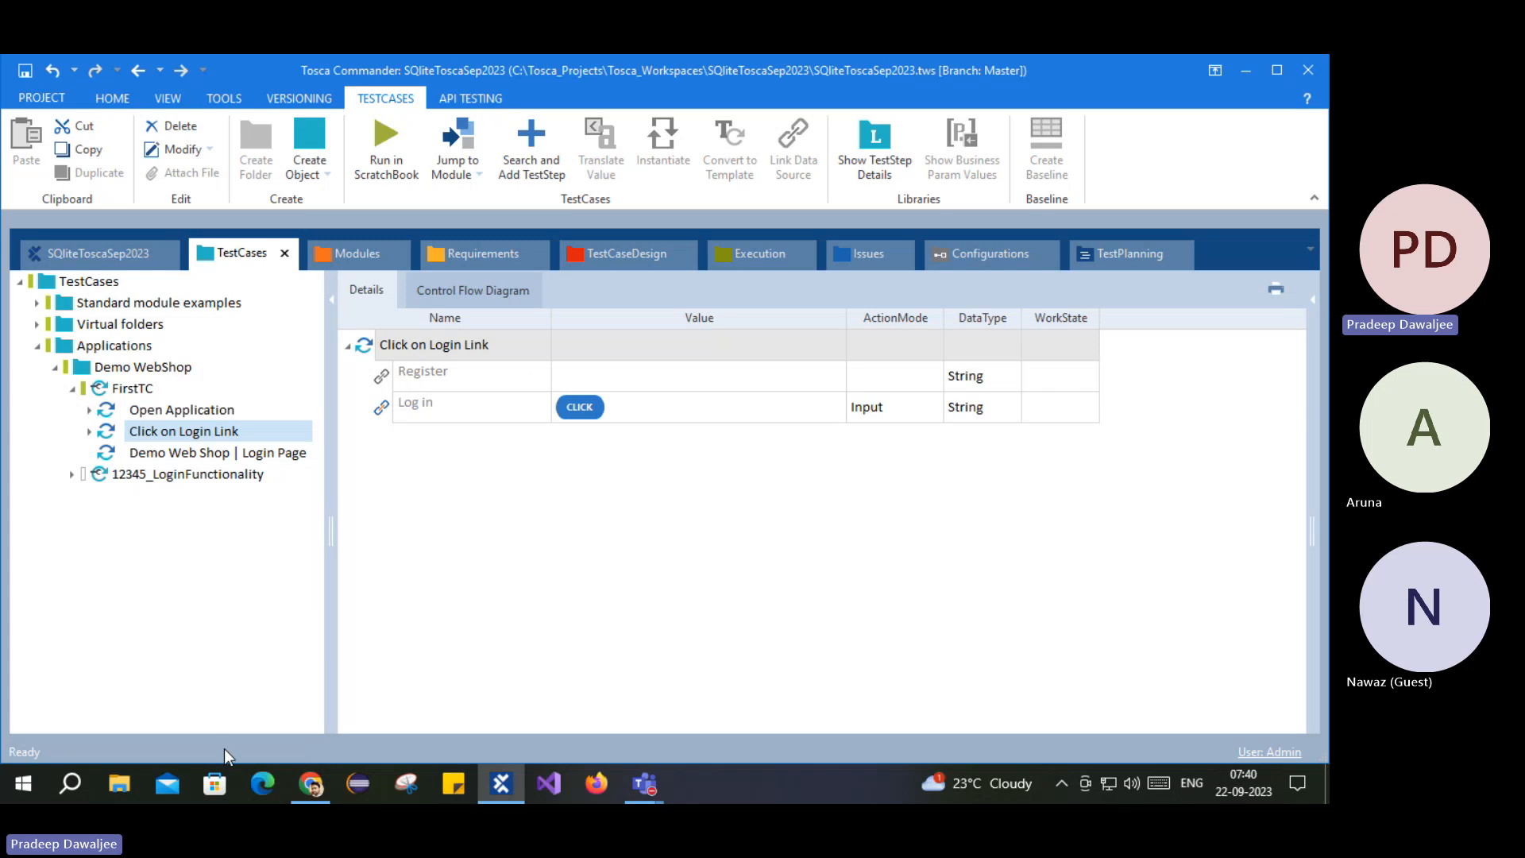
left_click(310, 784)
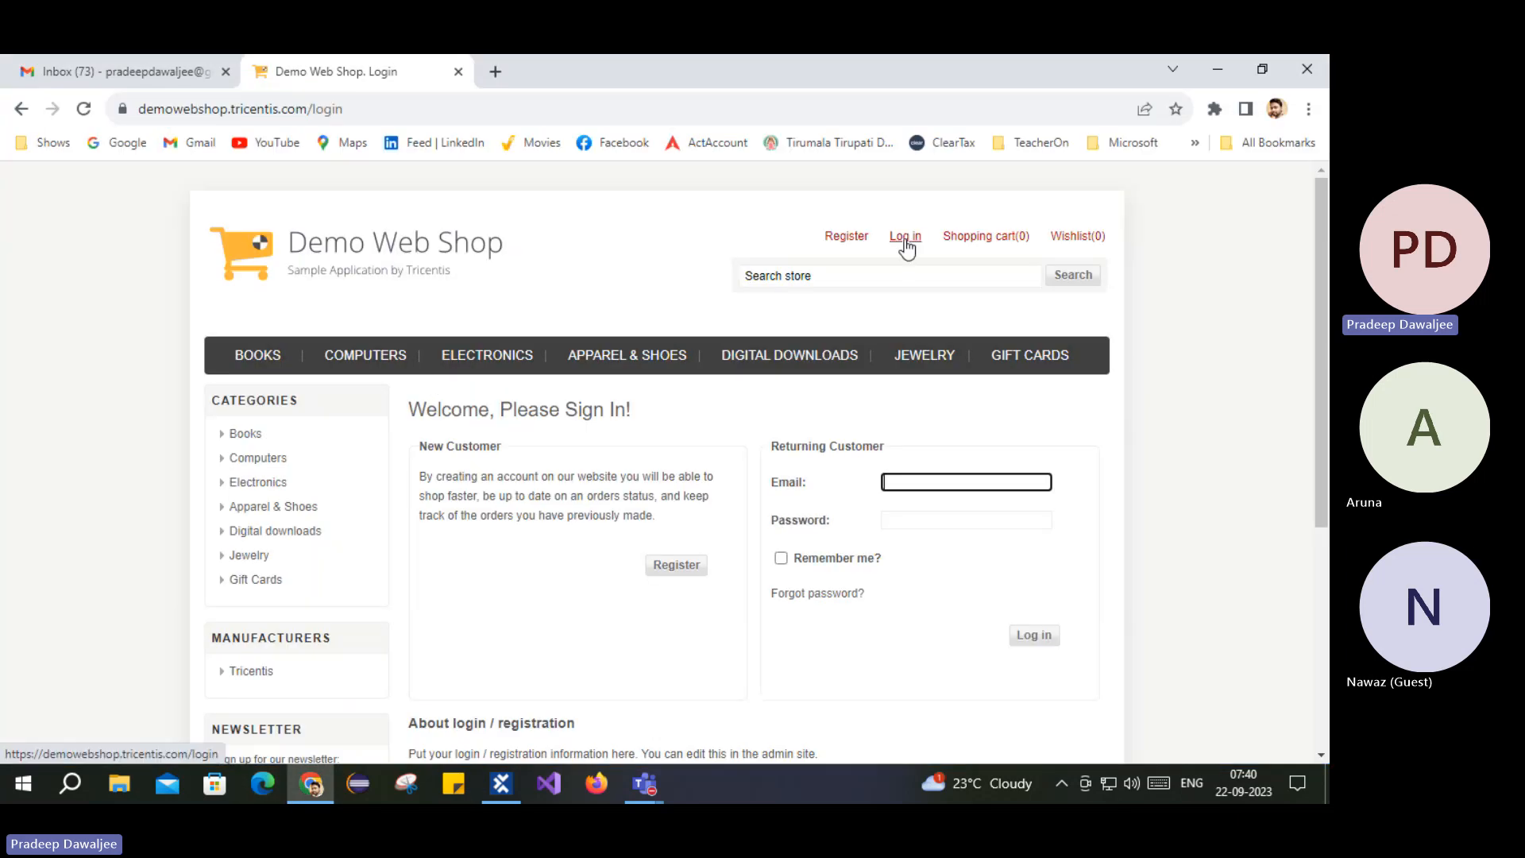
left_click(501, 784)
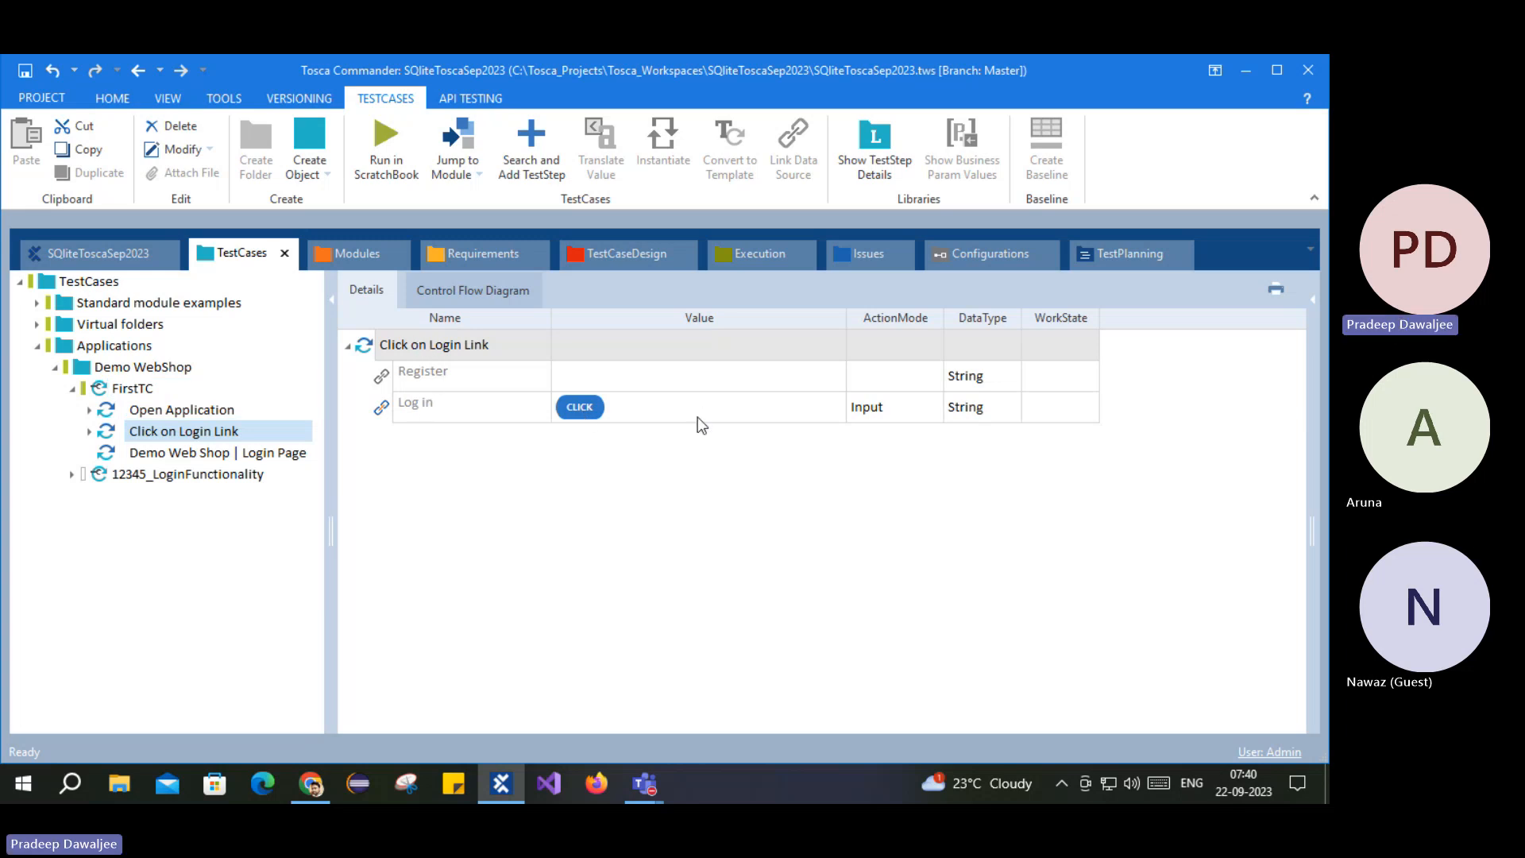
left_click(168, 412)
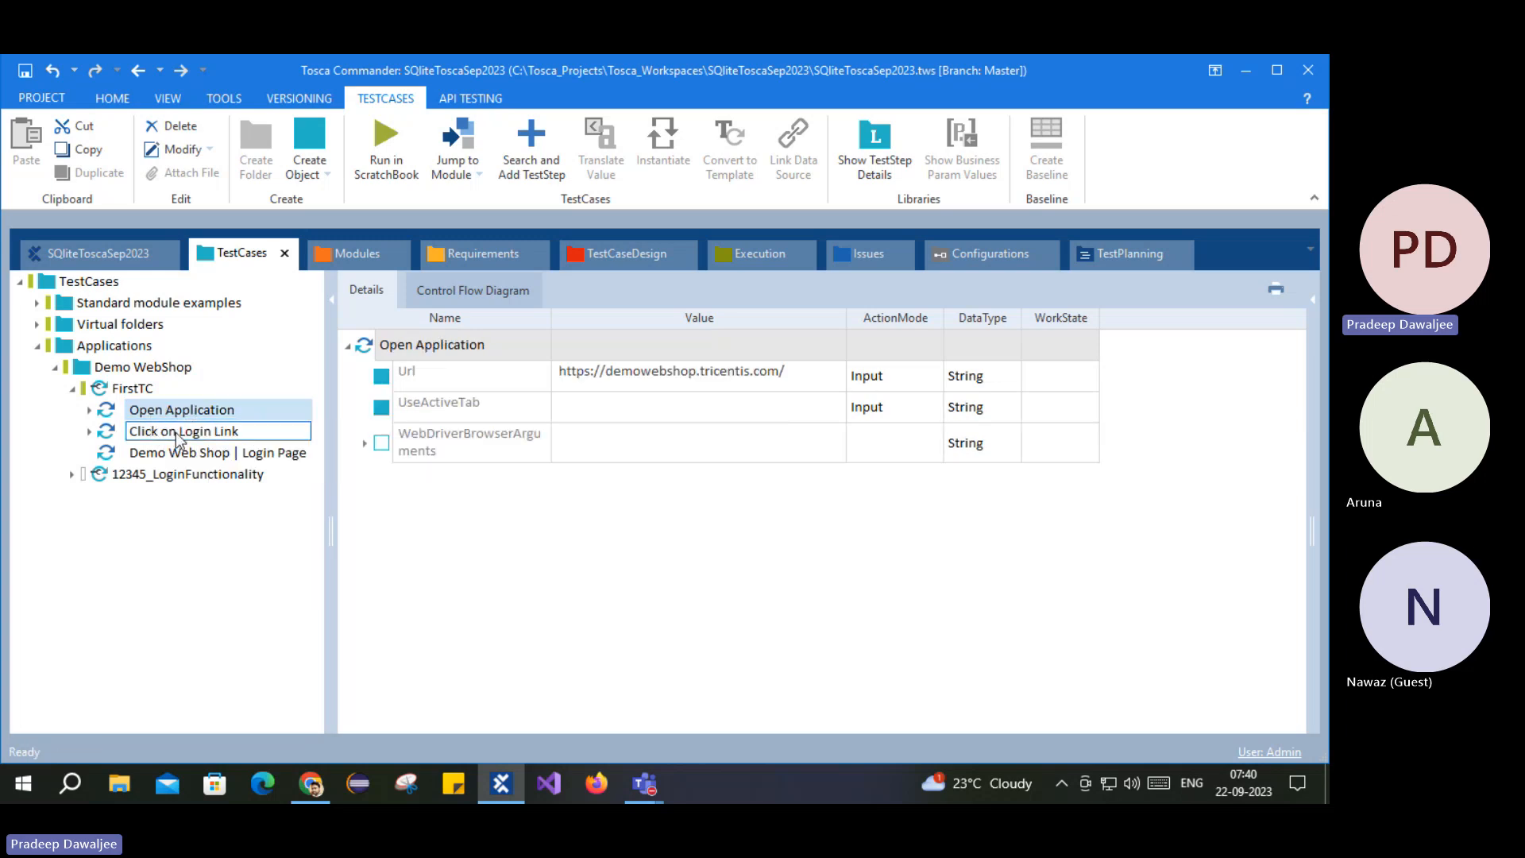
left_click(175, 433)
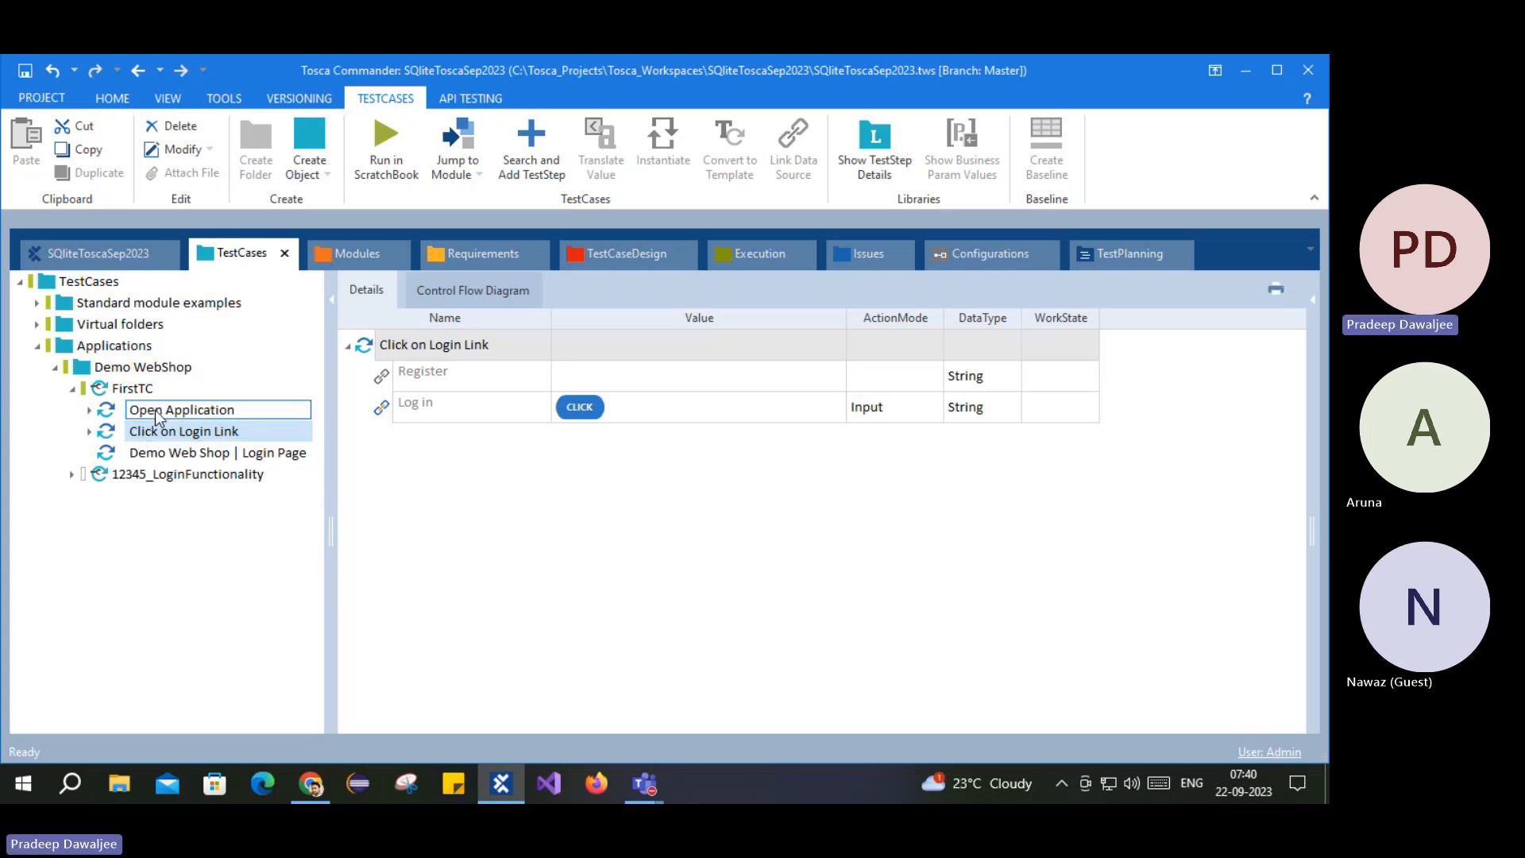
Step: Search for "tbox wait" among the available test steps and add TBox Wait to the FirstTC test case
left_click(117, 391)
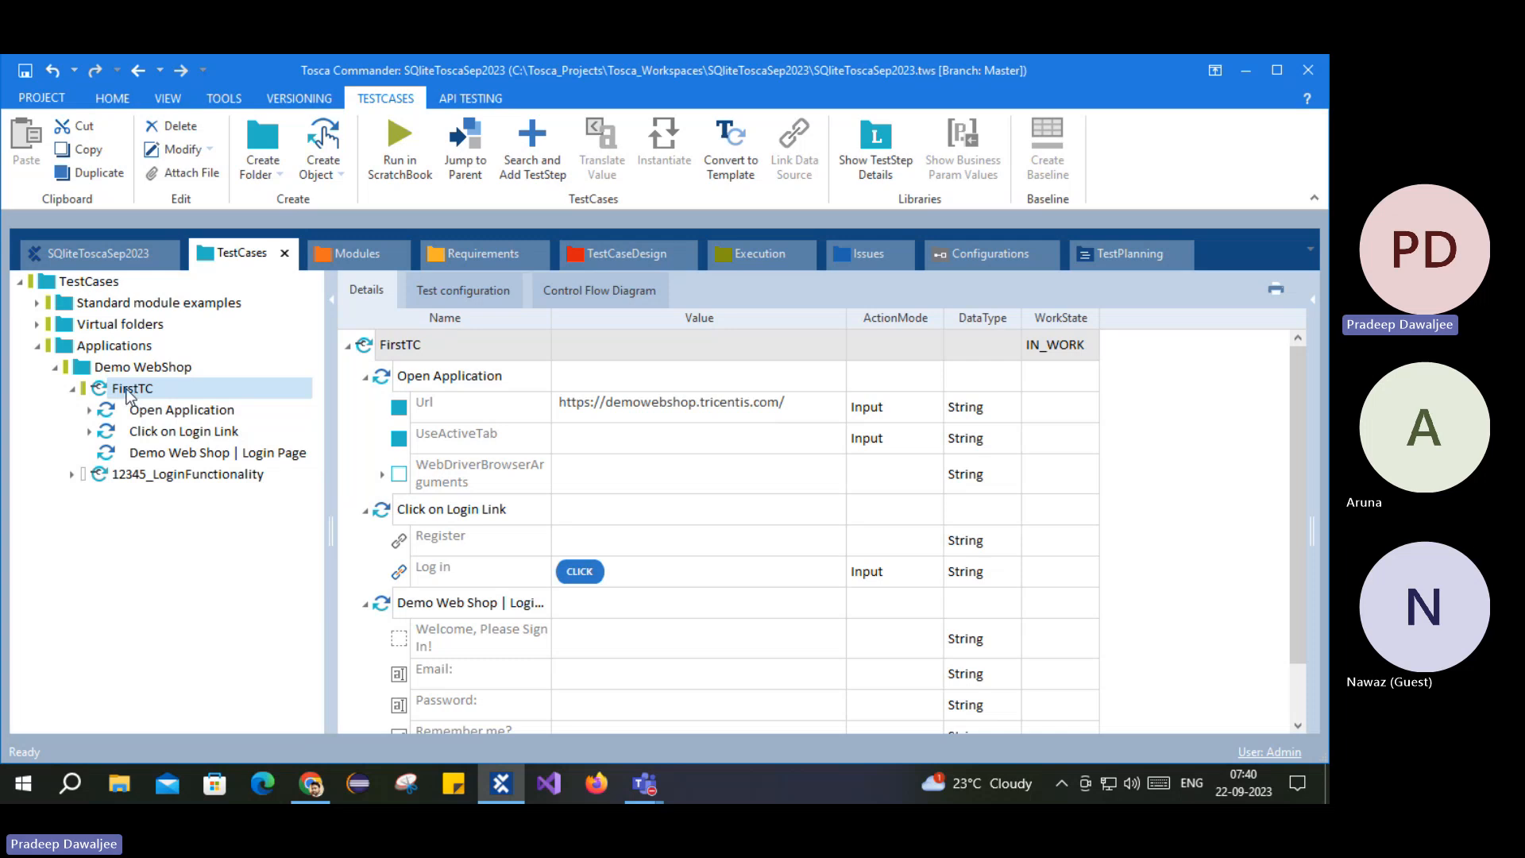
right_click(127, 390)
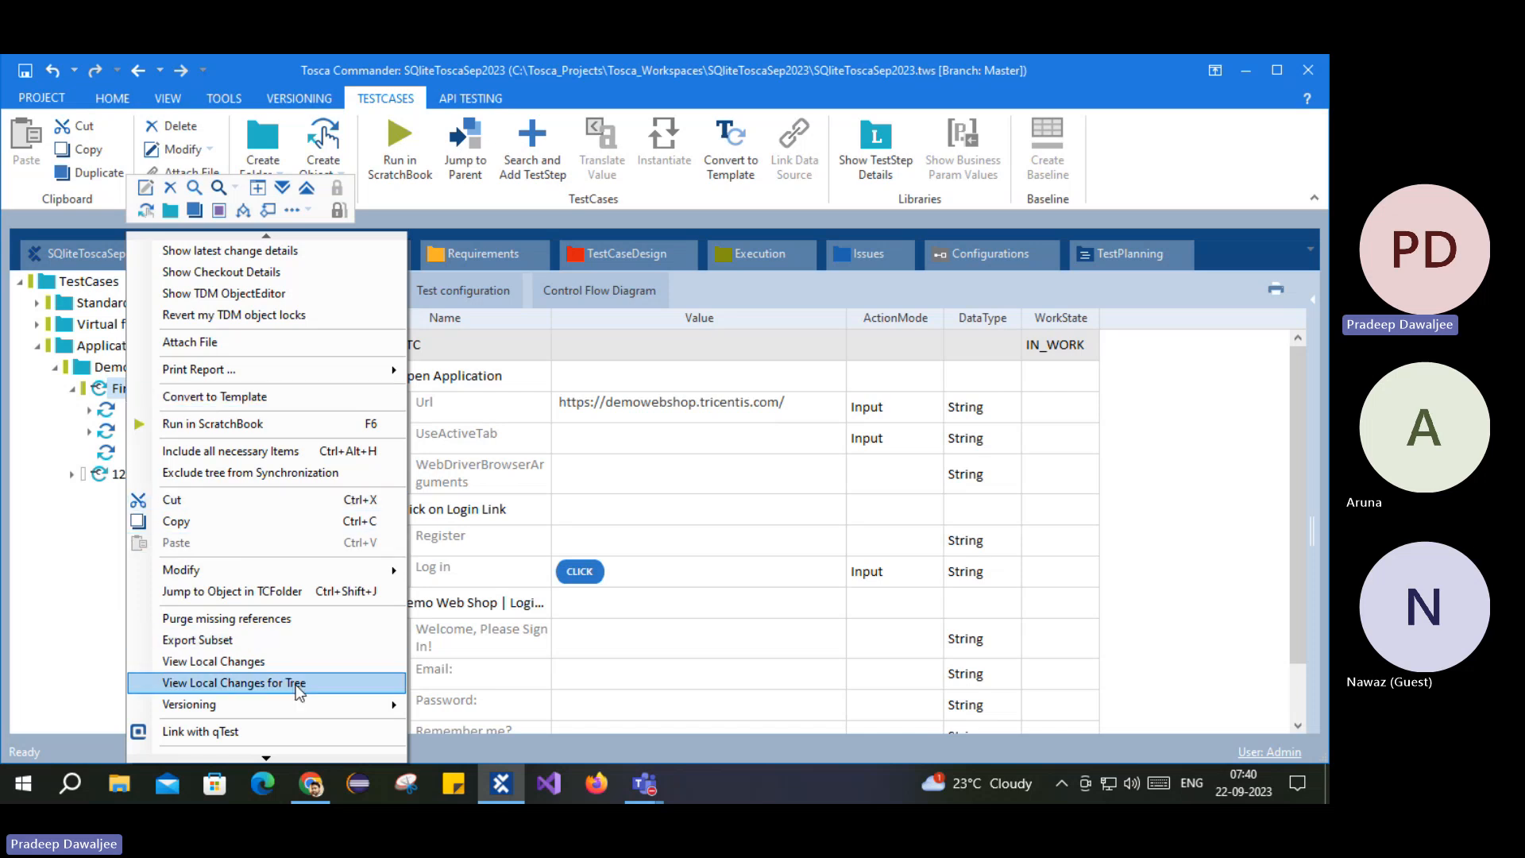
left_click(268, 758)
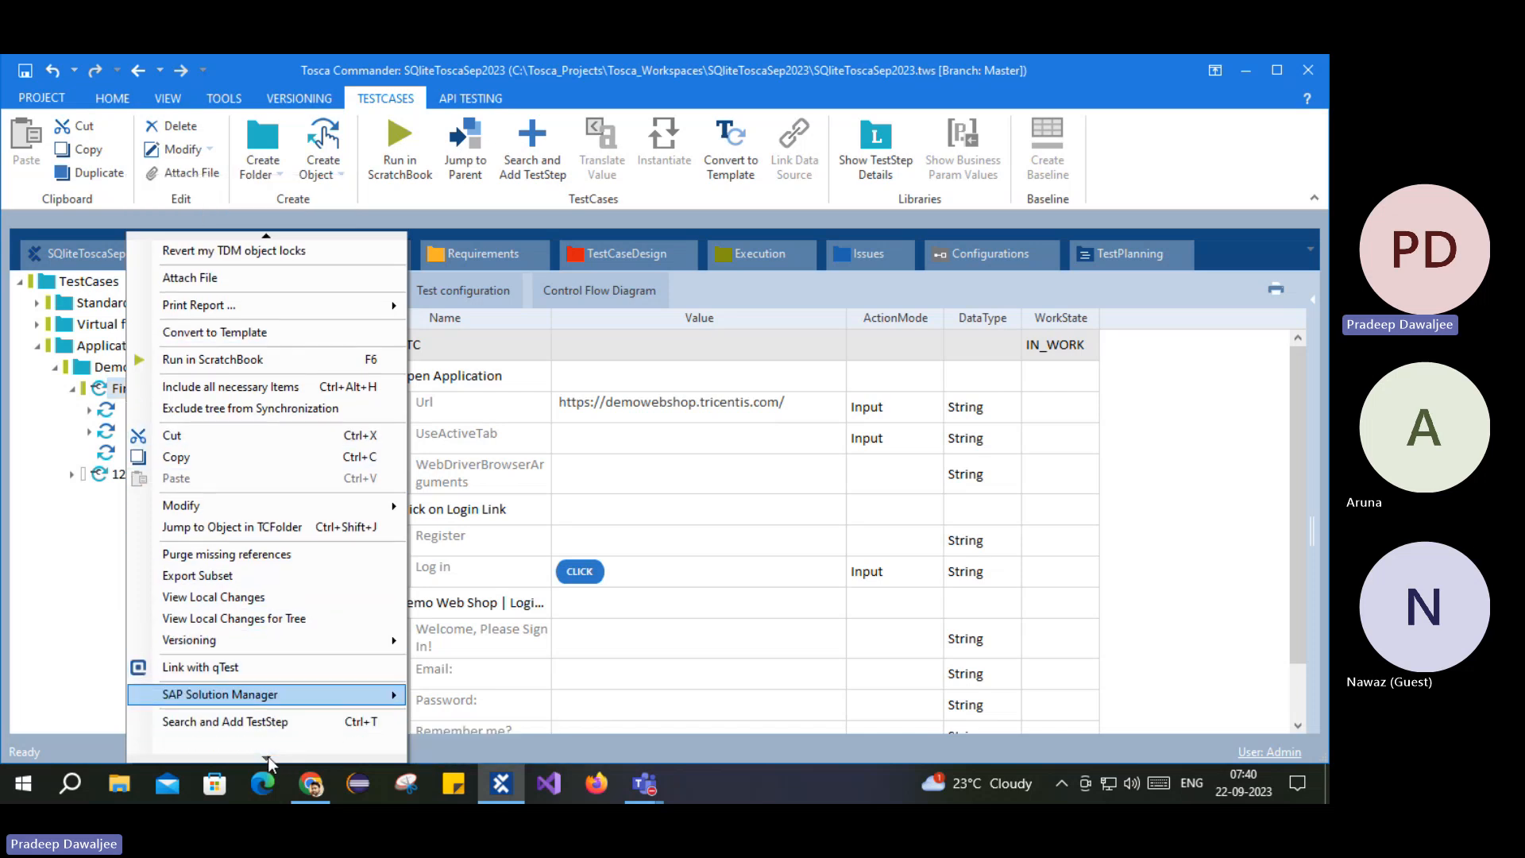
left_click(199, 726)
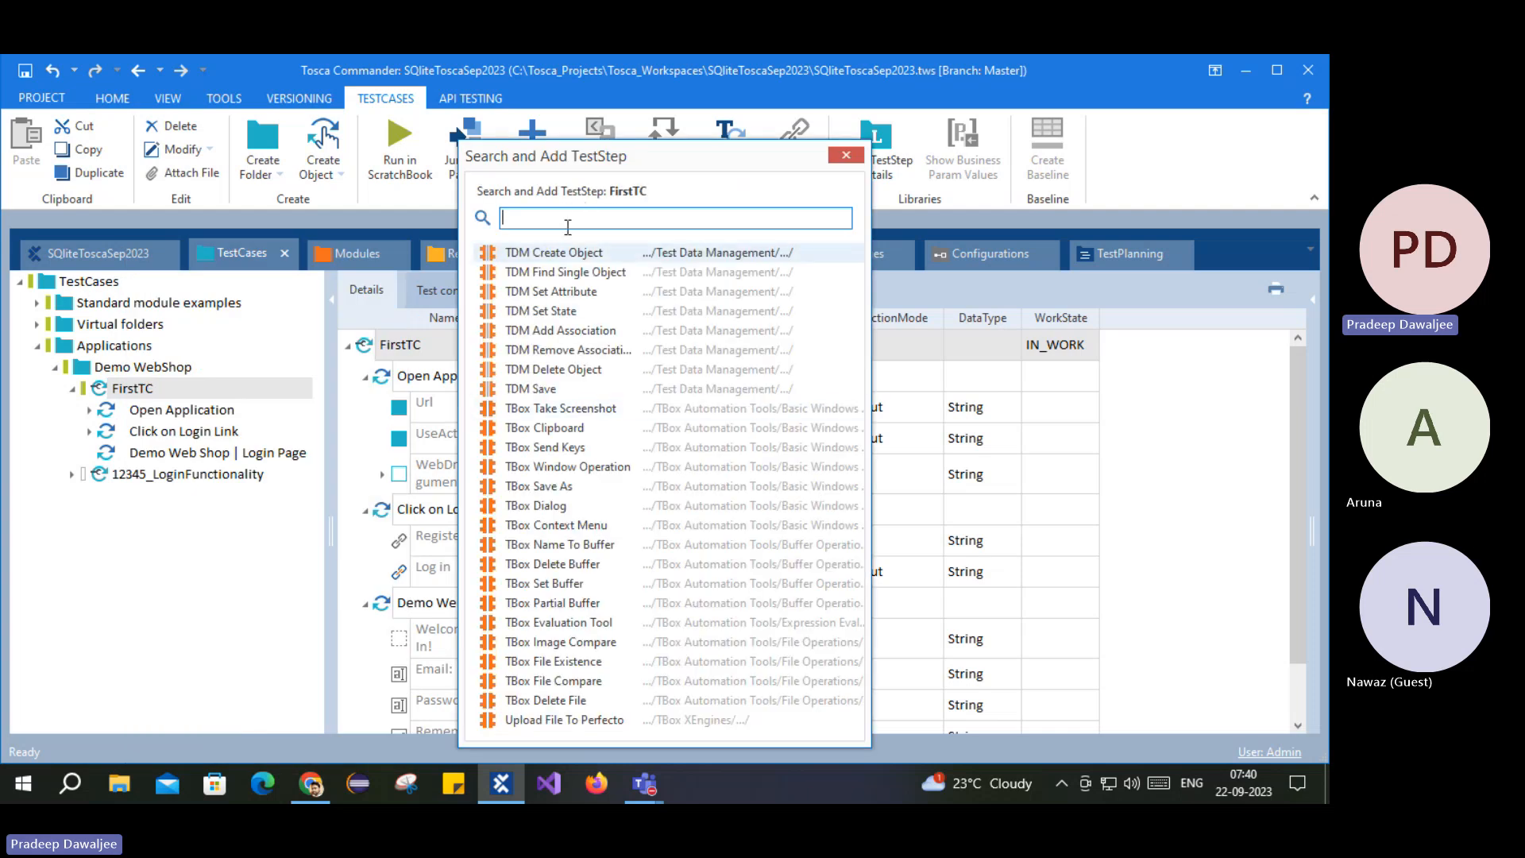
type("tbox")
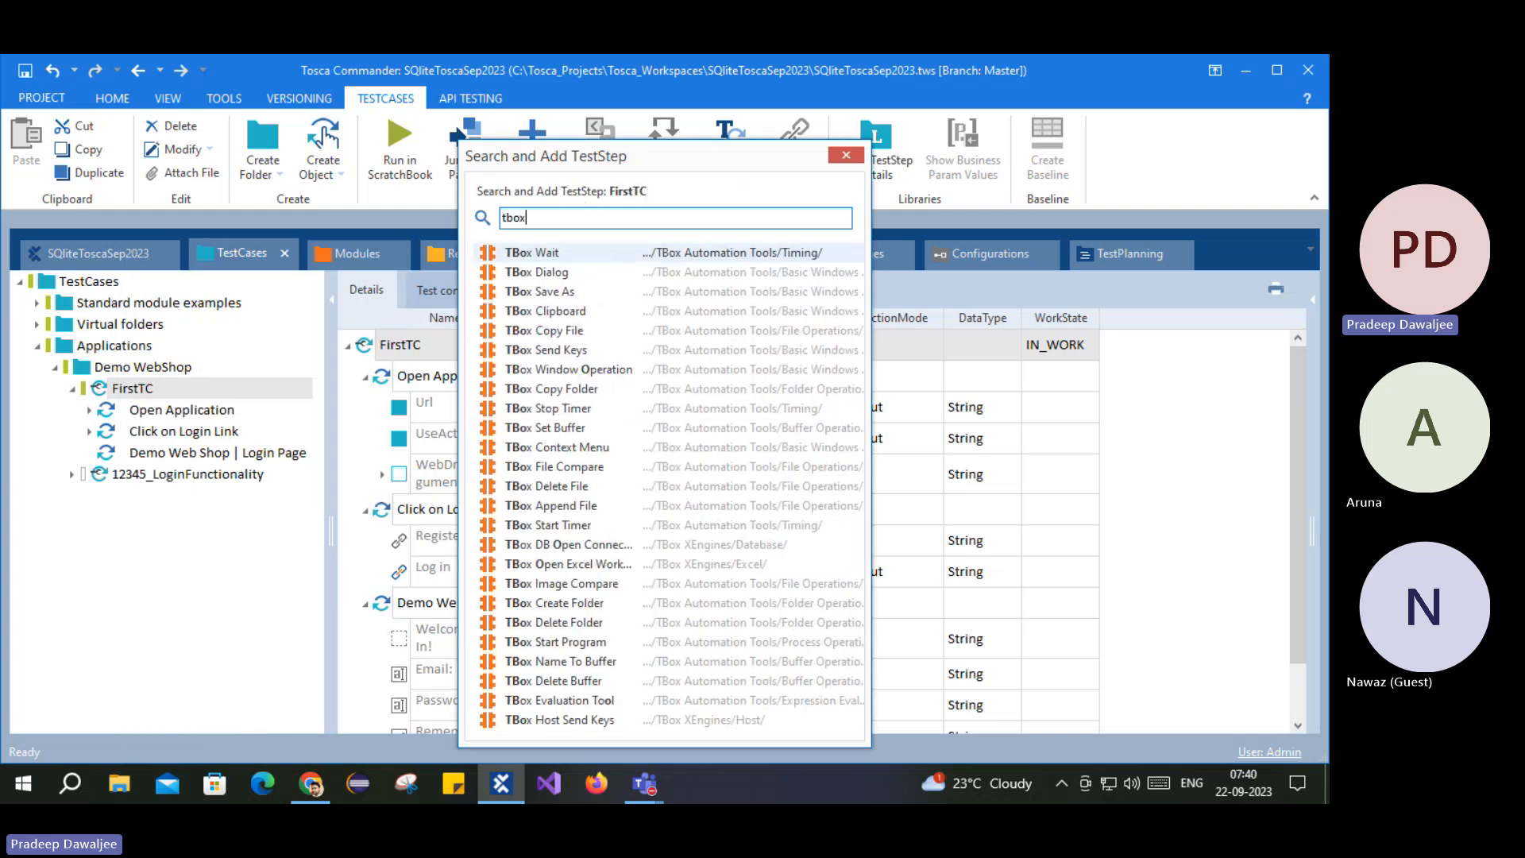
type(" wait")
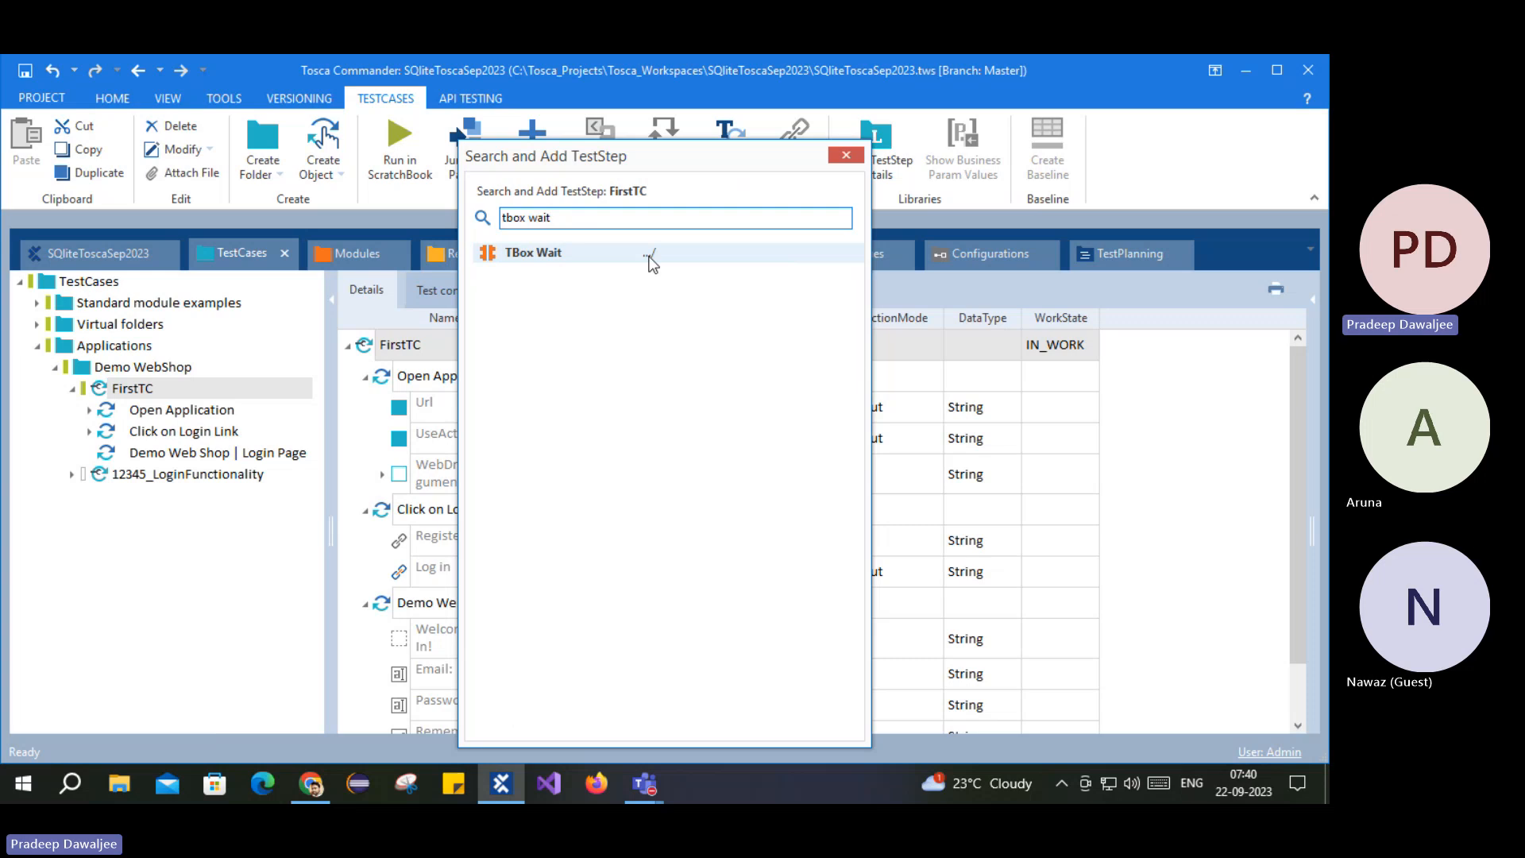
double_click(524, 253)
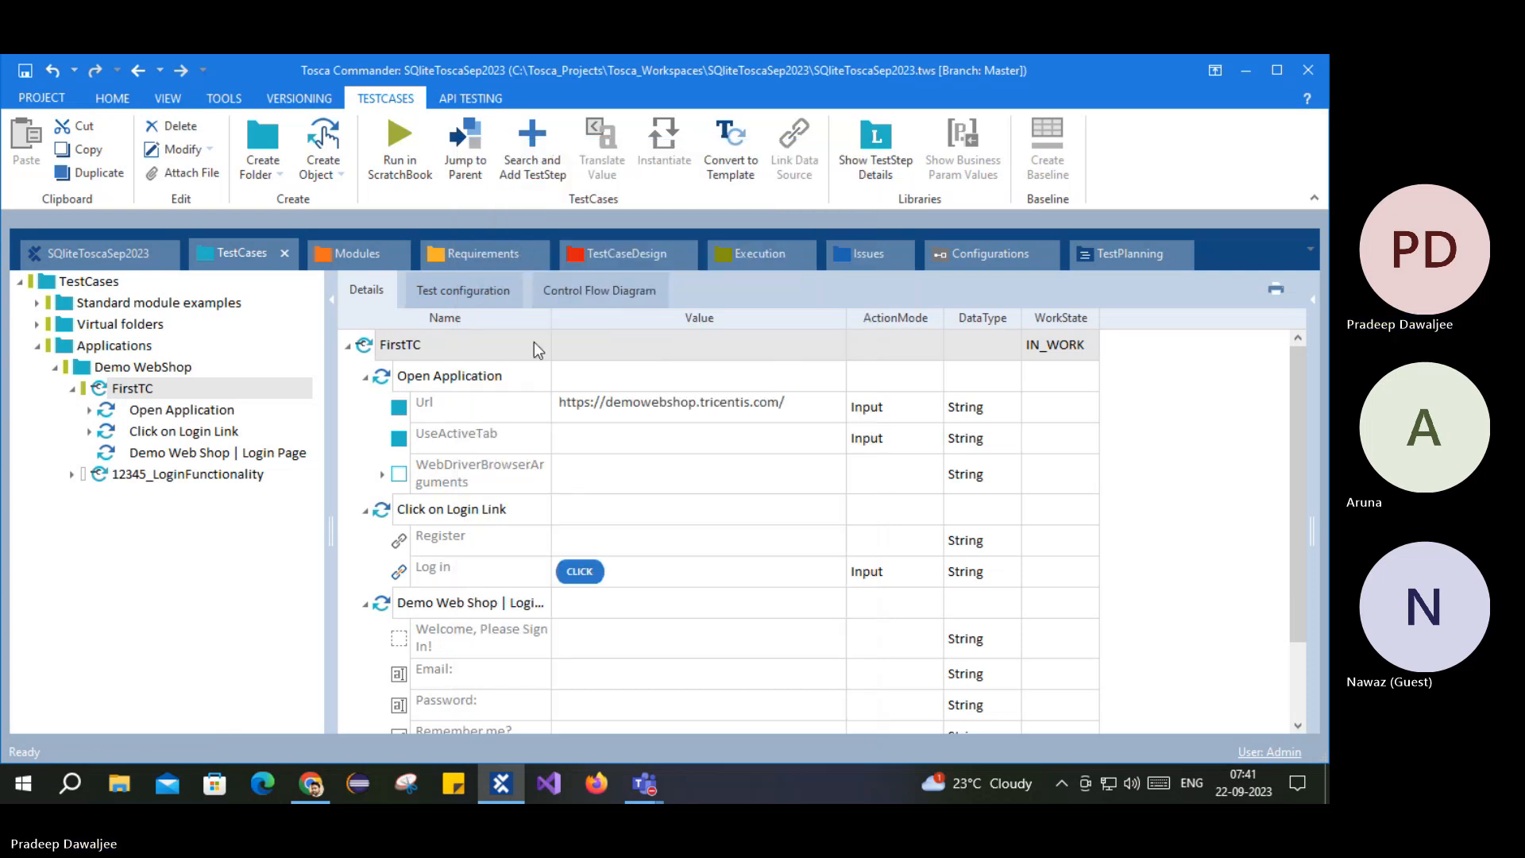
left_click(240, 251)
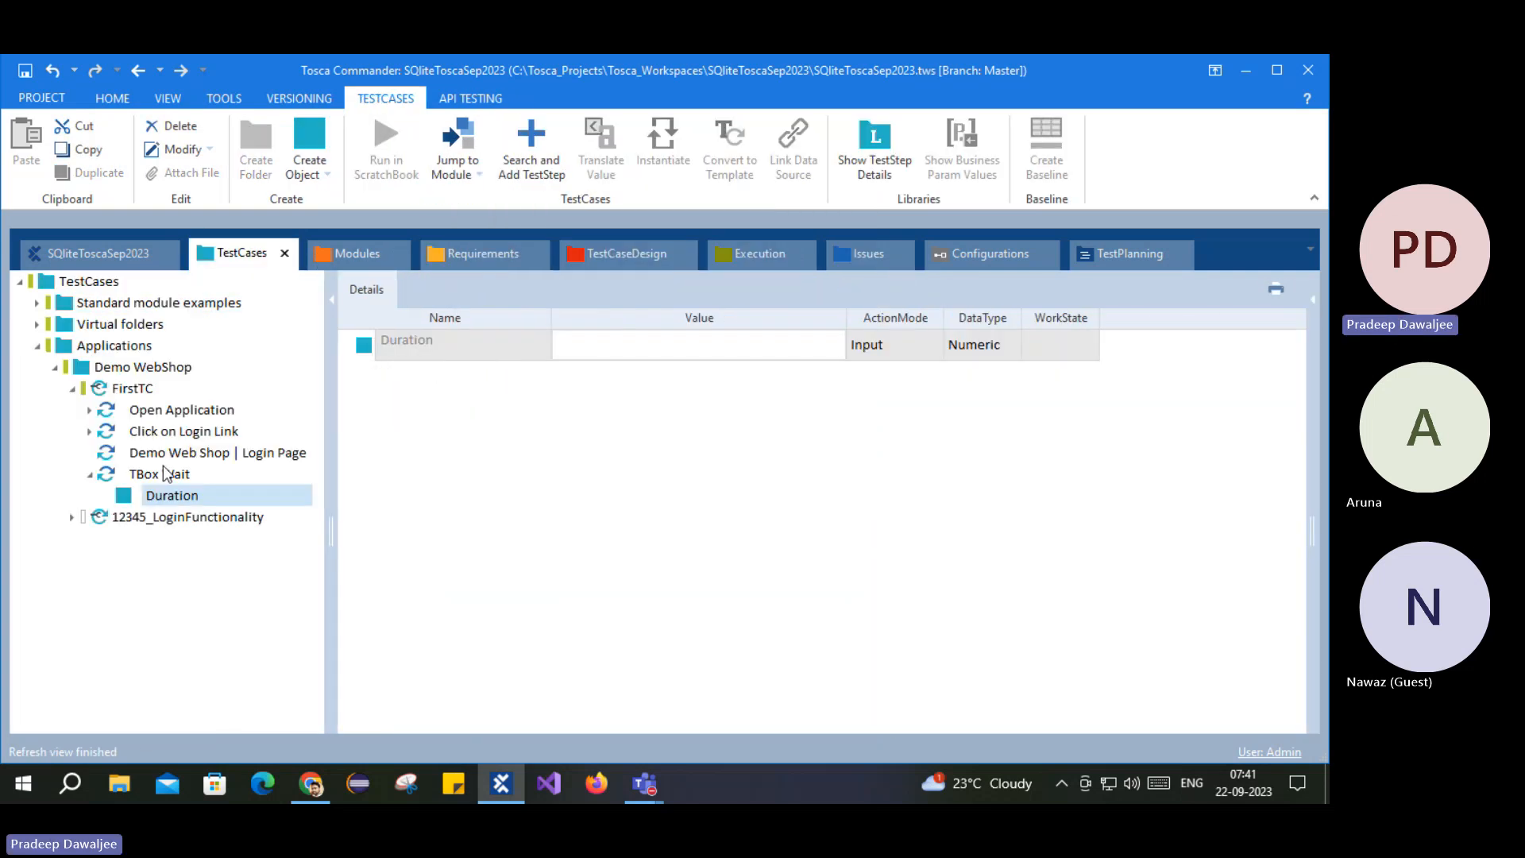
Step: Look up the Duration description in the TBox Wait step's source module and return to the test cases
left_click(132, 388)
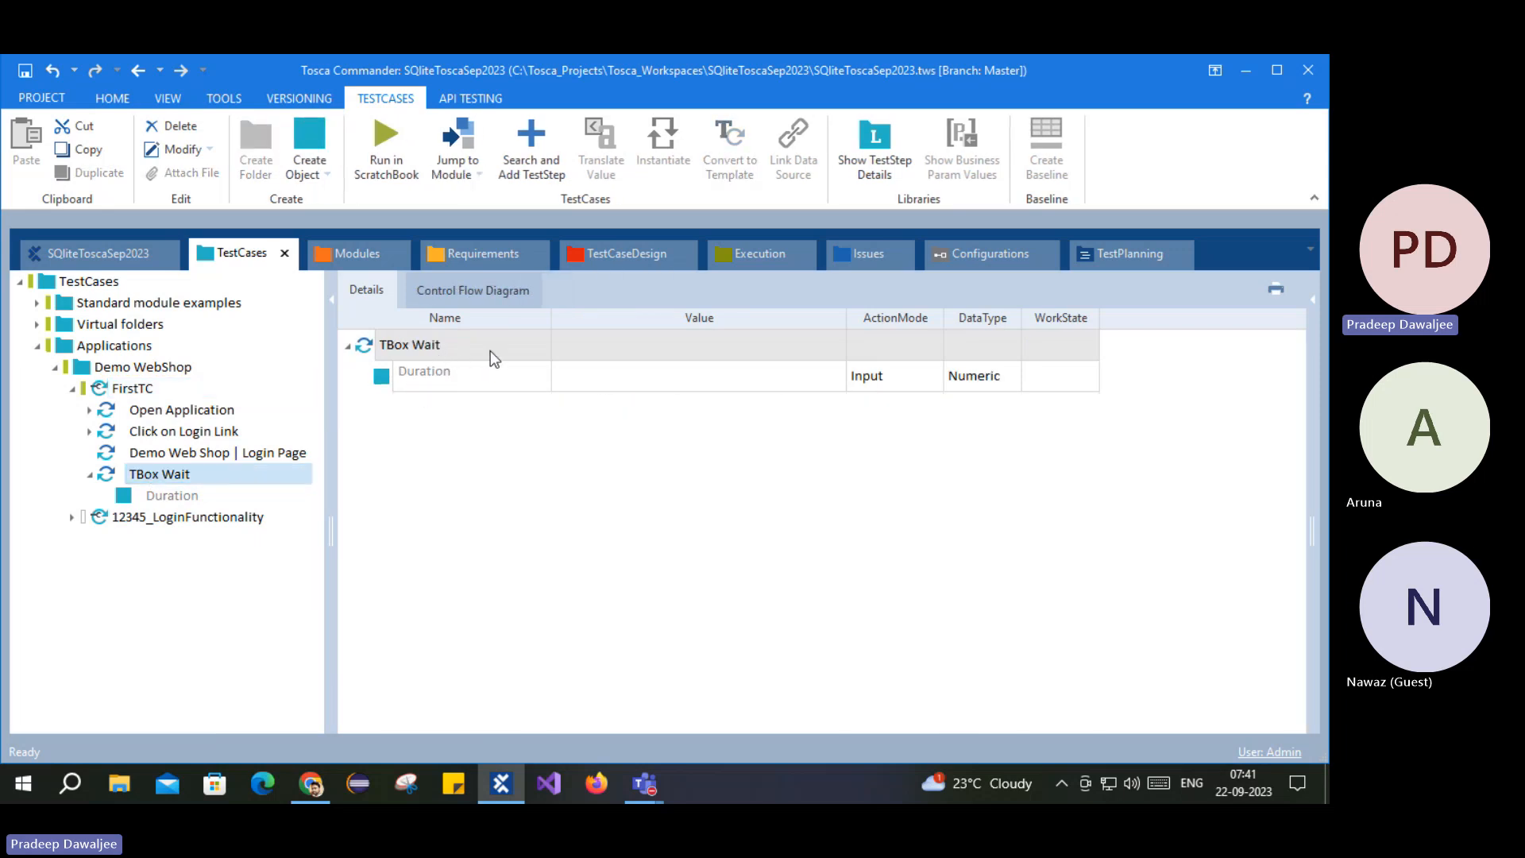
right_click(391, 350)
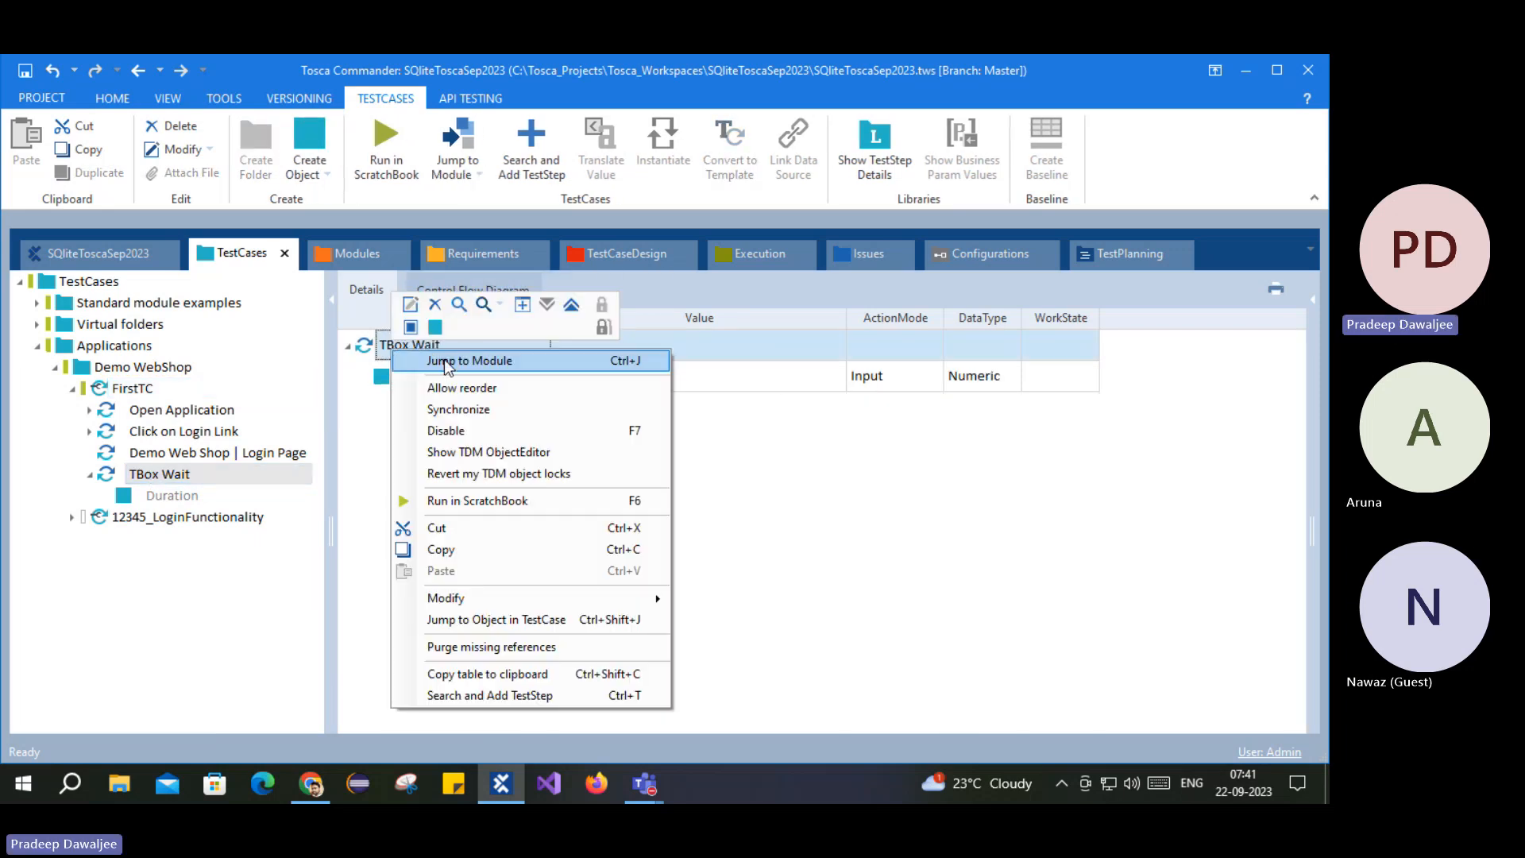
left_click(445, 360)
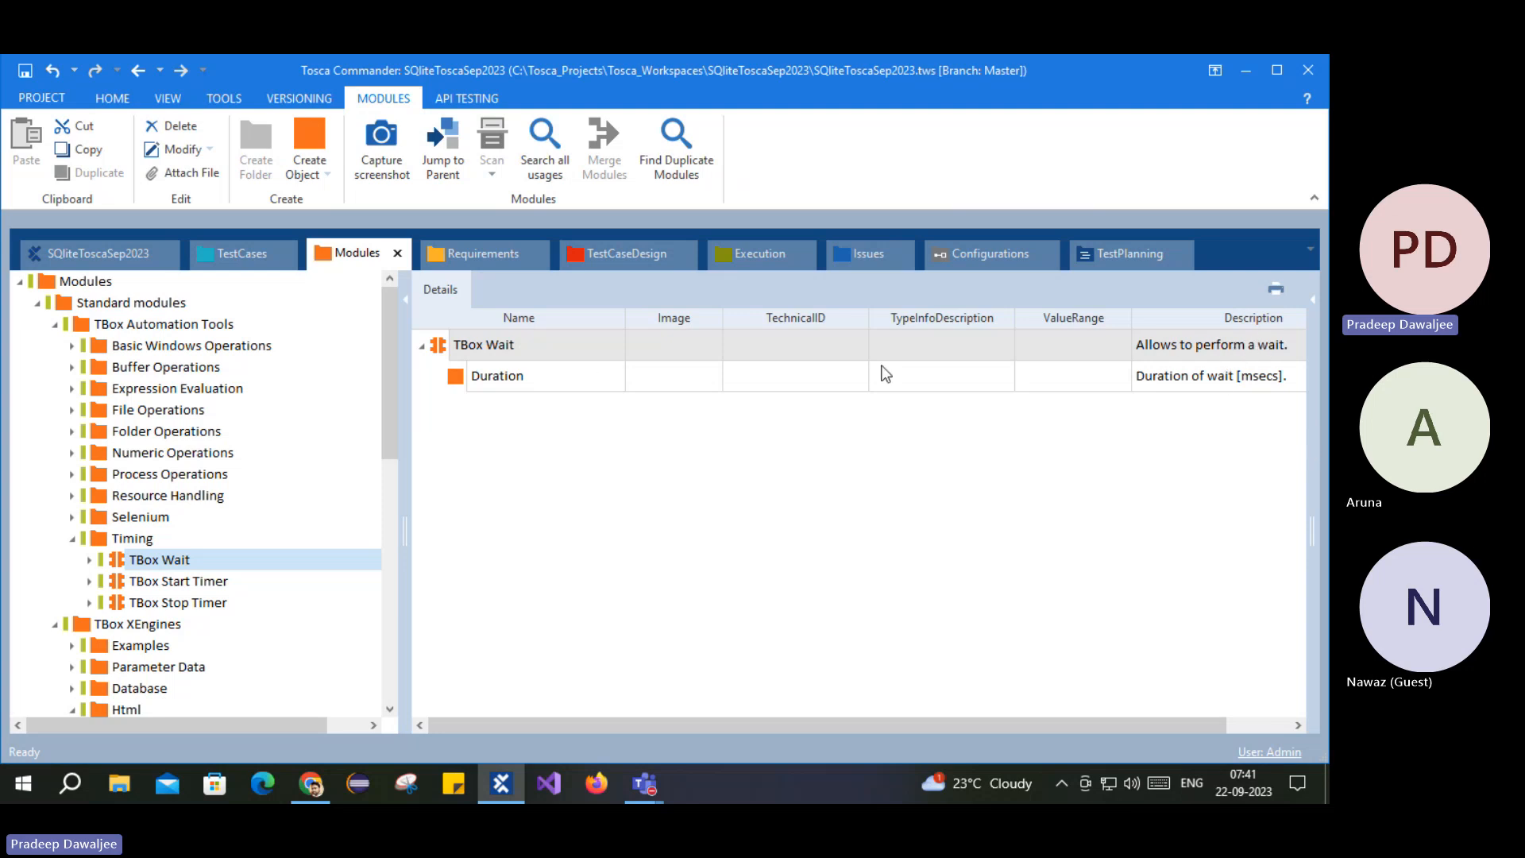
left_click(1253, 387)
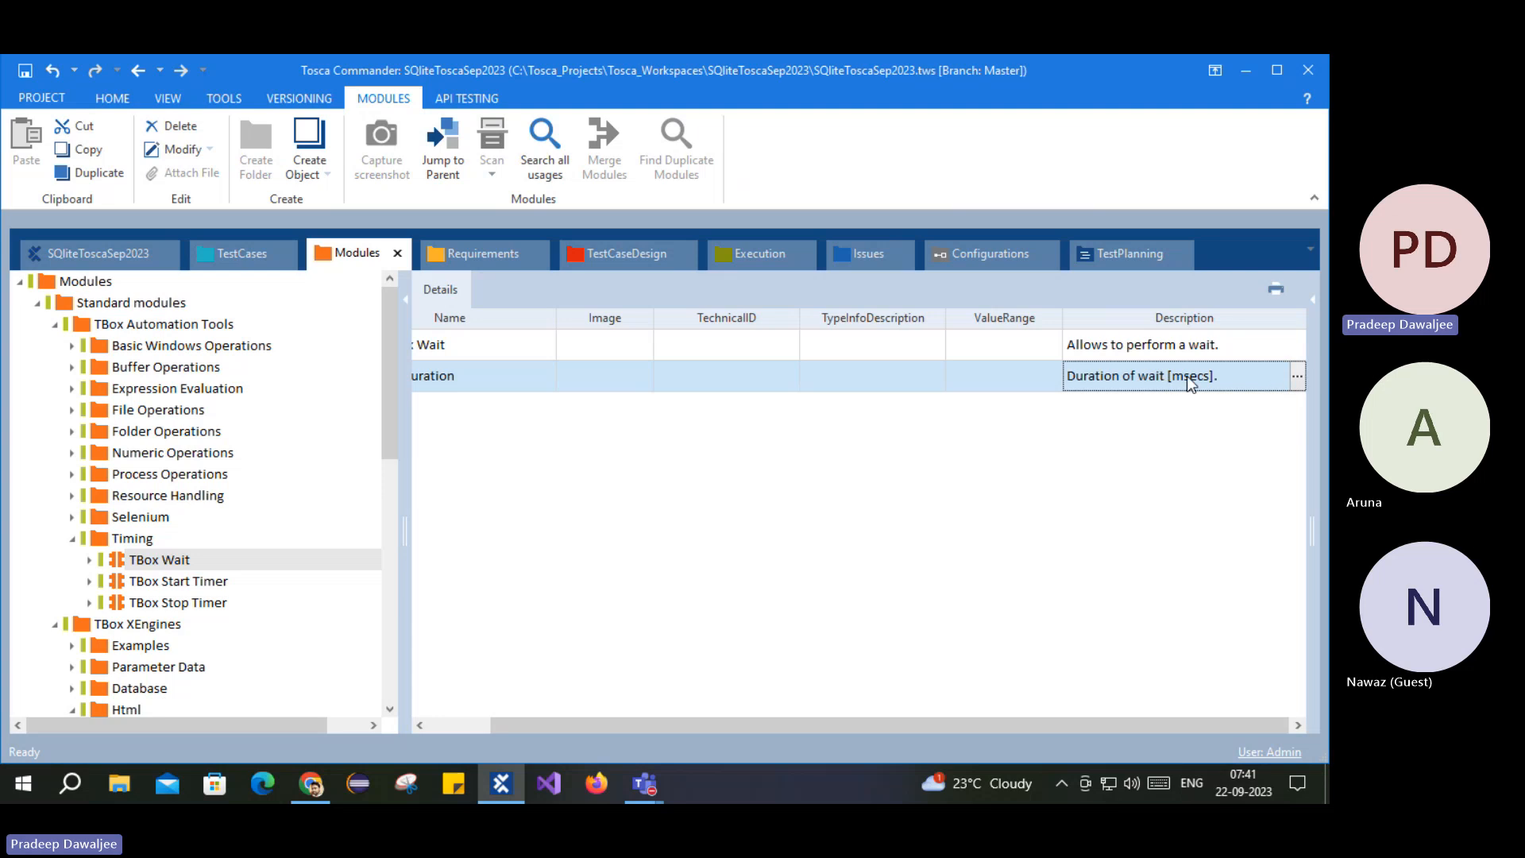
left_click(470, 724)
left_click(241, 253)
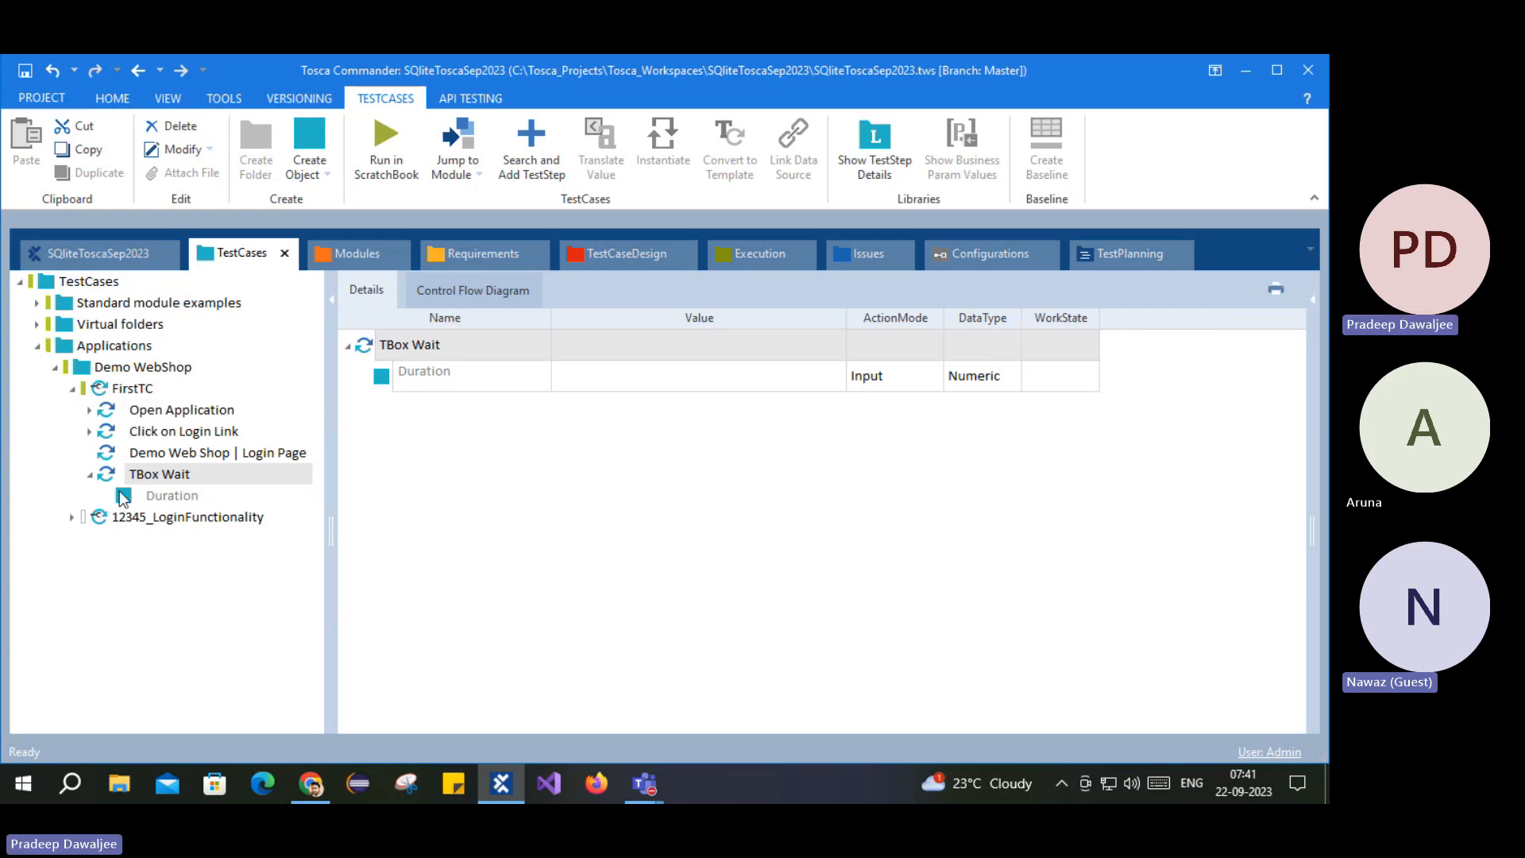
Step: Move the TBox Wait step between Open Application and Click on Login Link and set its Duration to 5000
left_click(155, 480)
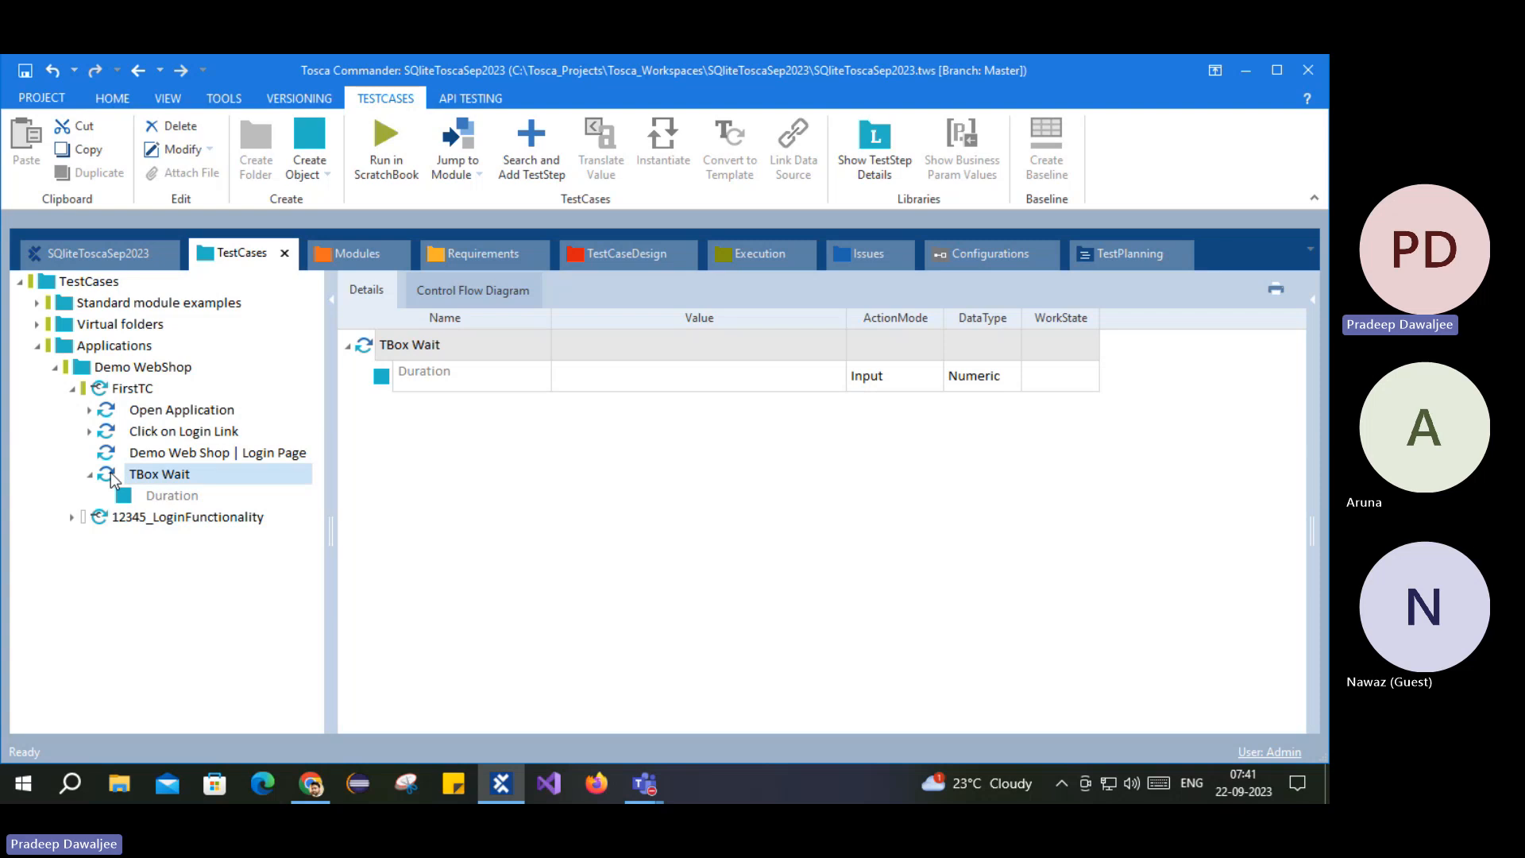
left_click_drag(111, 476, 121, 422)
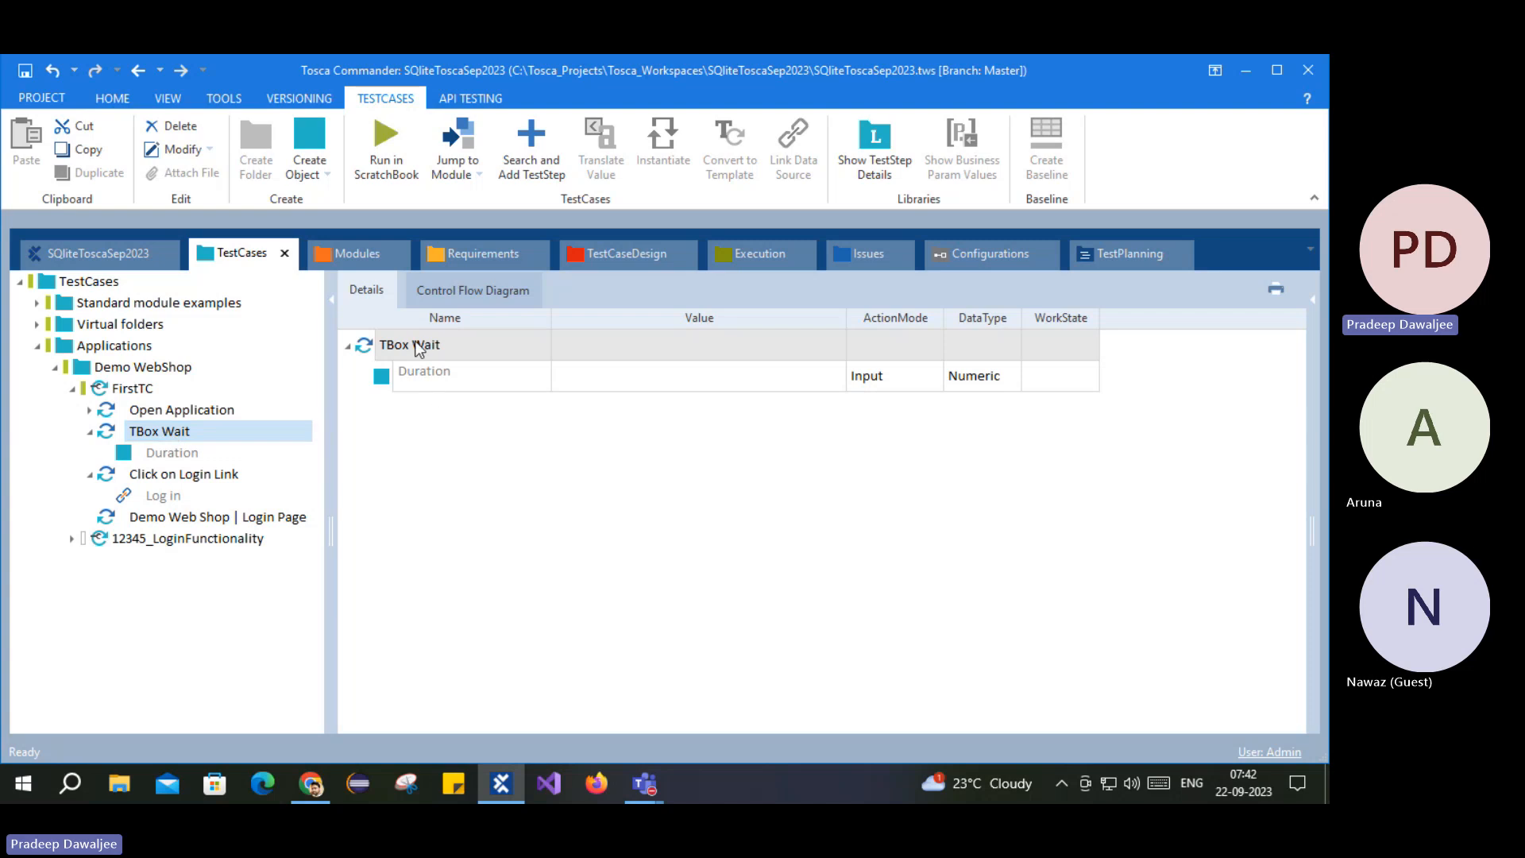
left_click(685, 386)
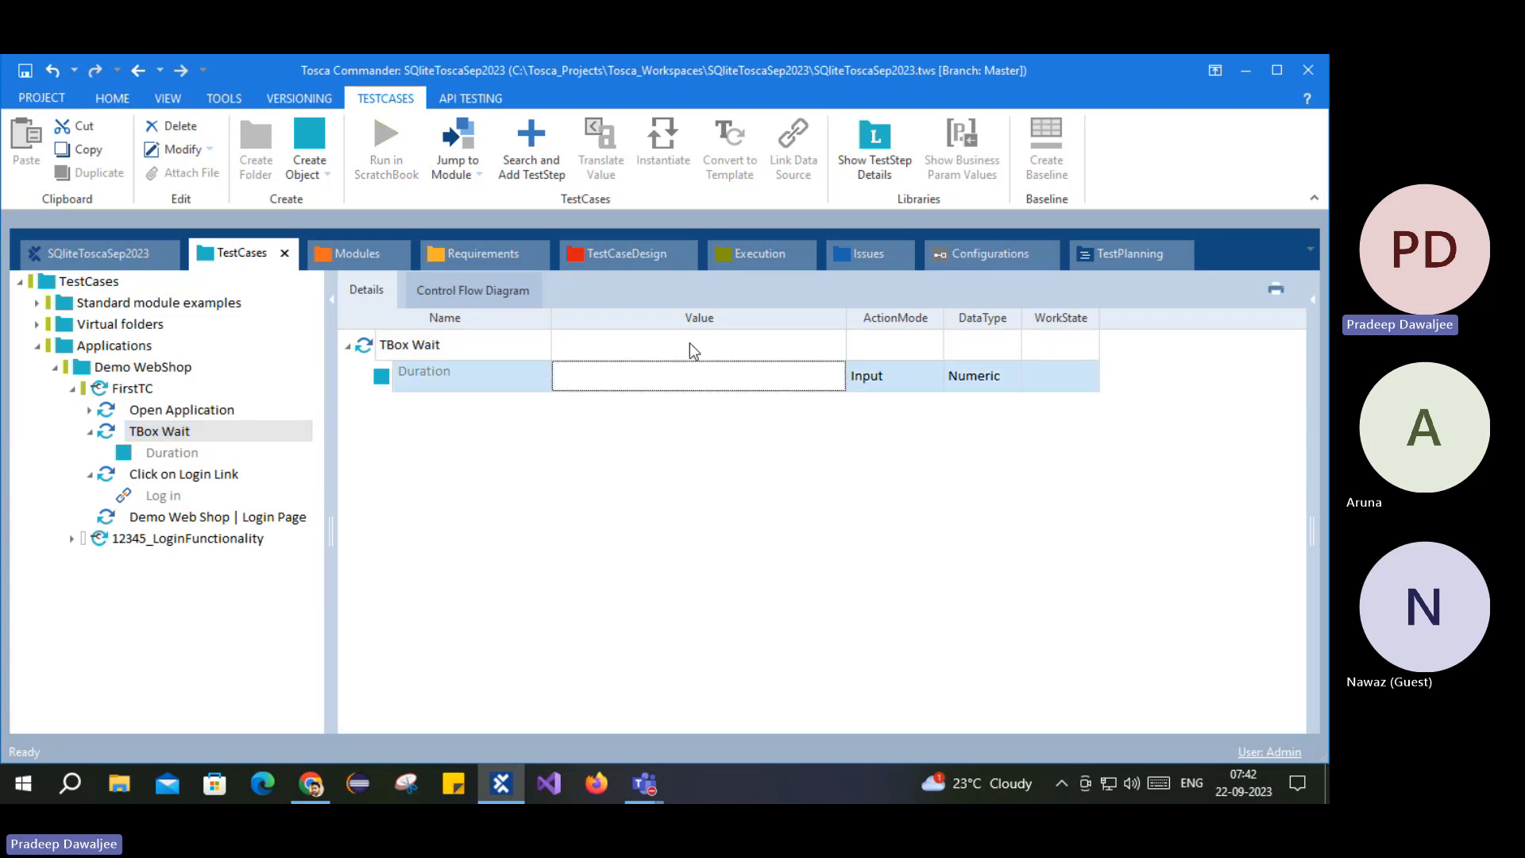
left_click(687, 374)
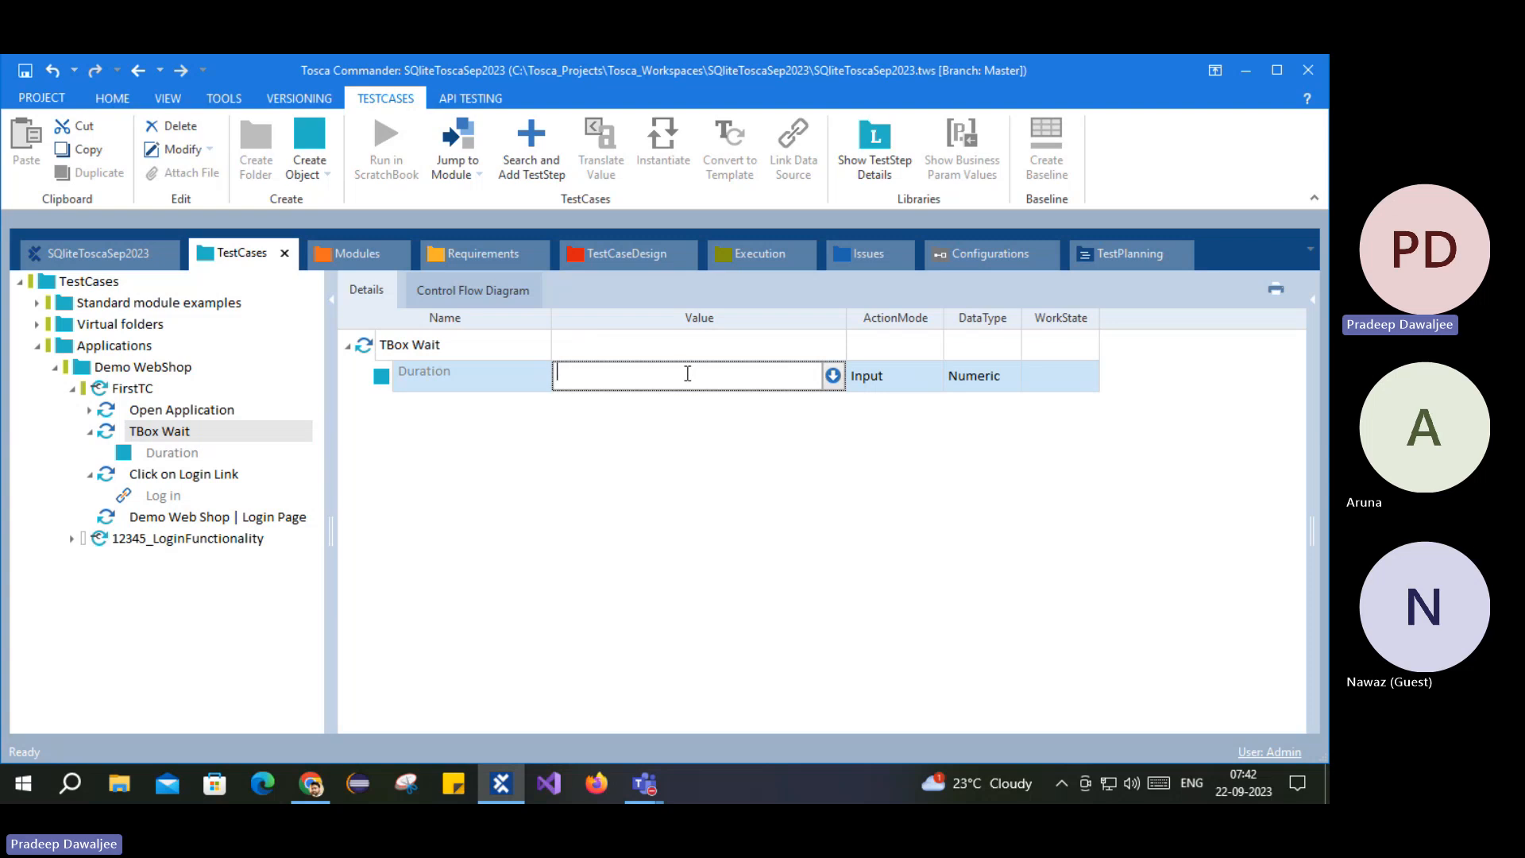
type("5000")
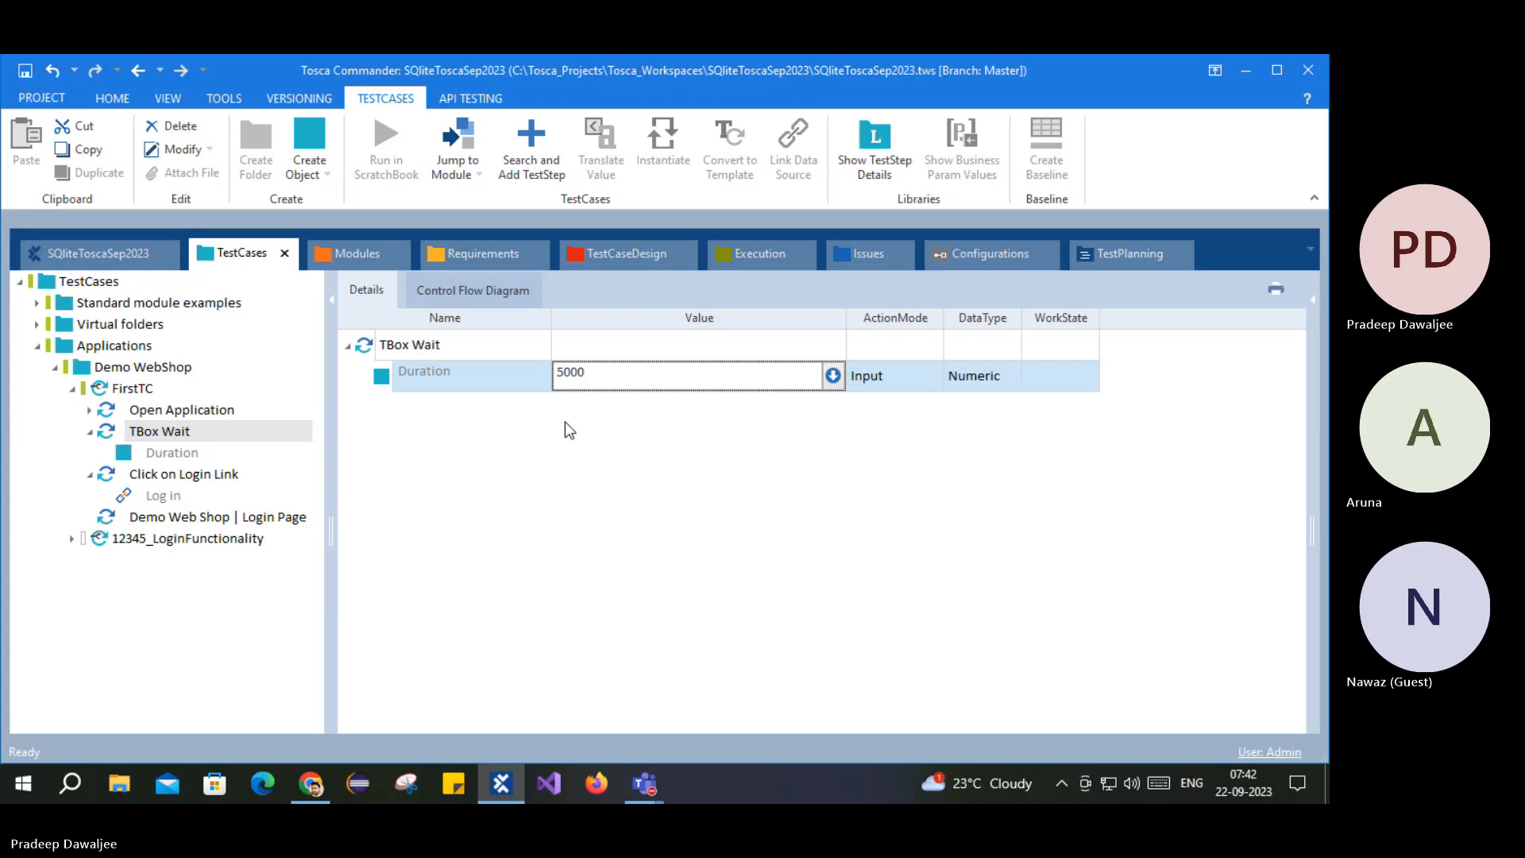
Step: Check the TBox Wait step's Duration value against the unit given in the module description
left_click_drag(564, 375, 586, 377)
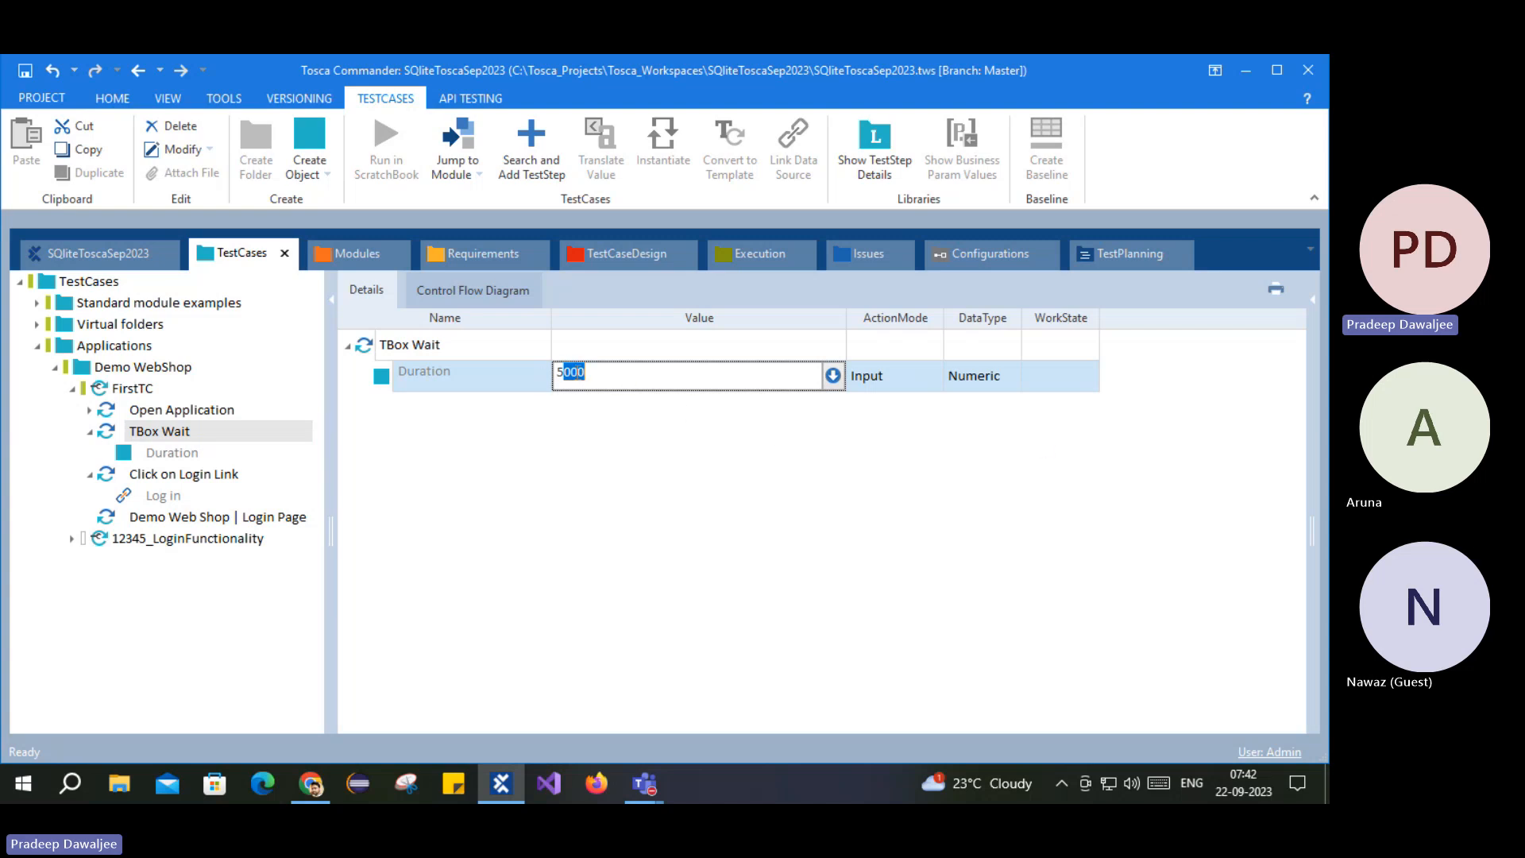
left_click_drag(588, 373, 551, 369)
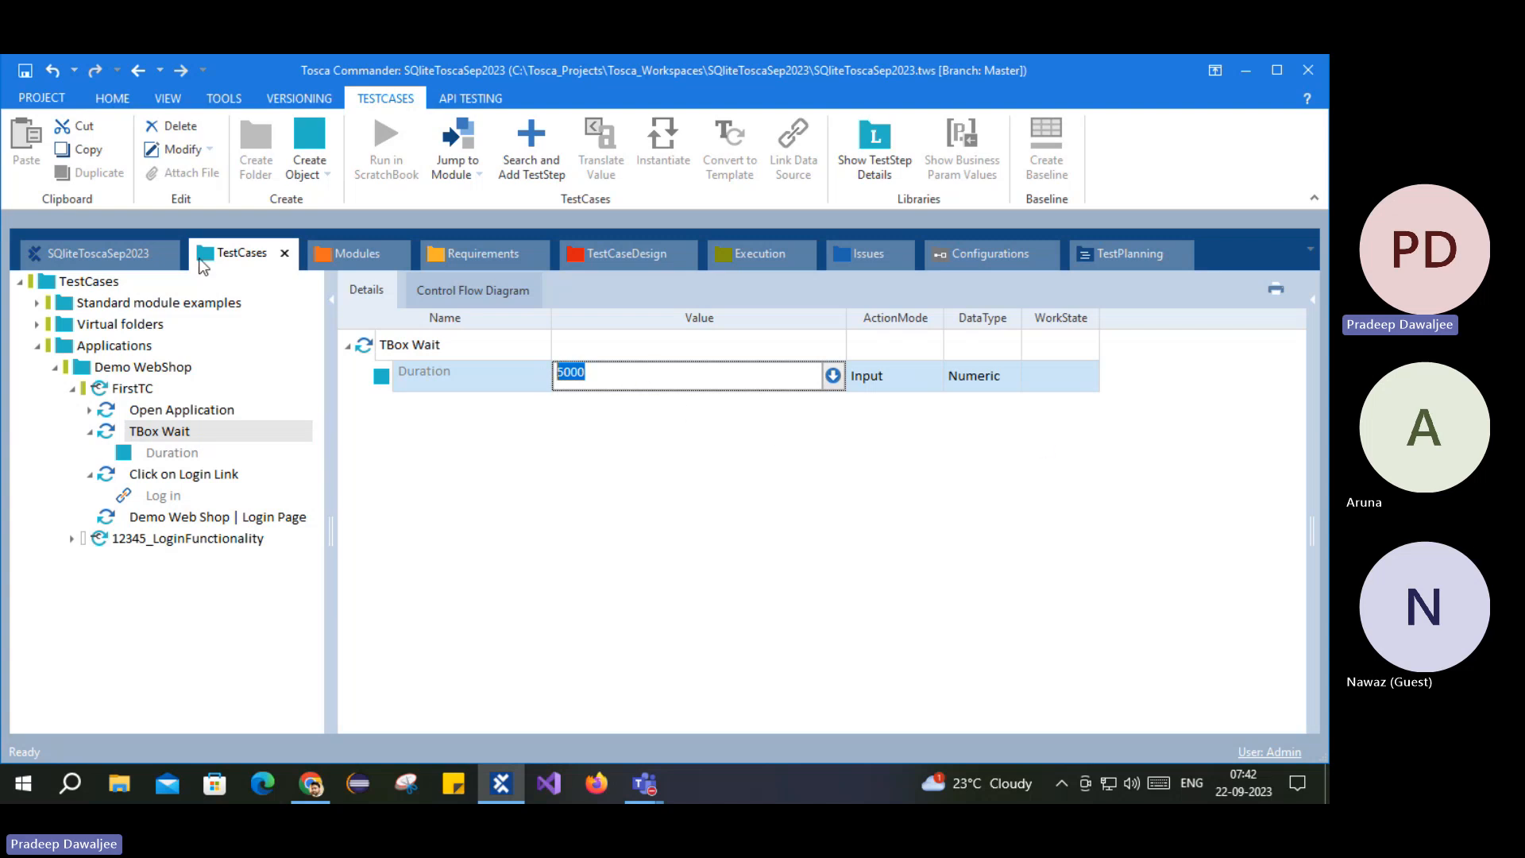
left_click(330, 252)
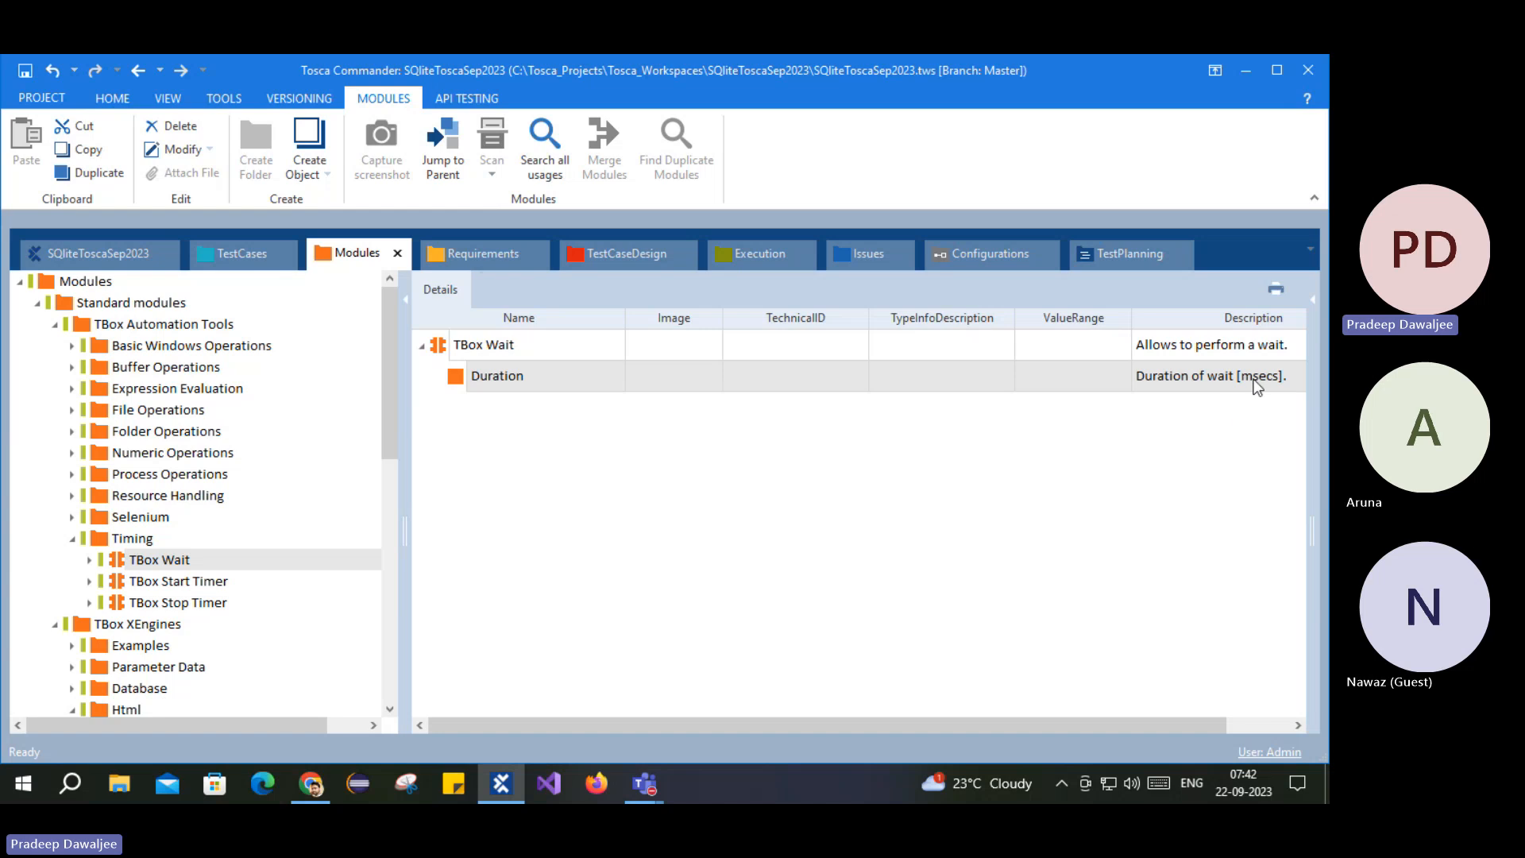
left_click(238, 253)
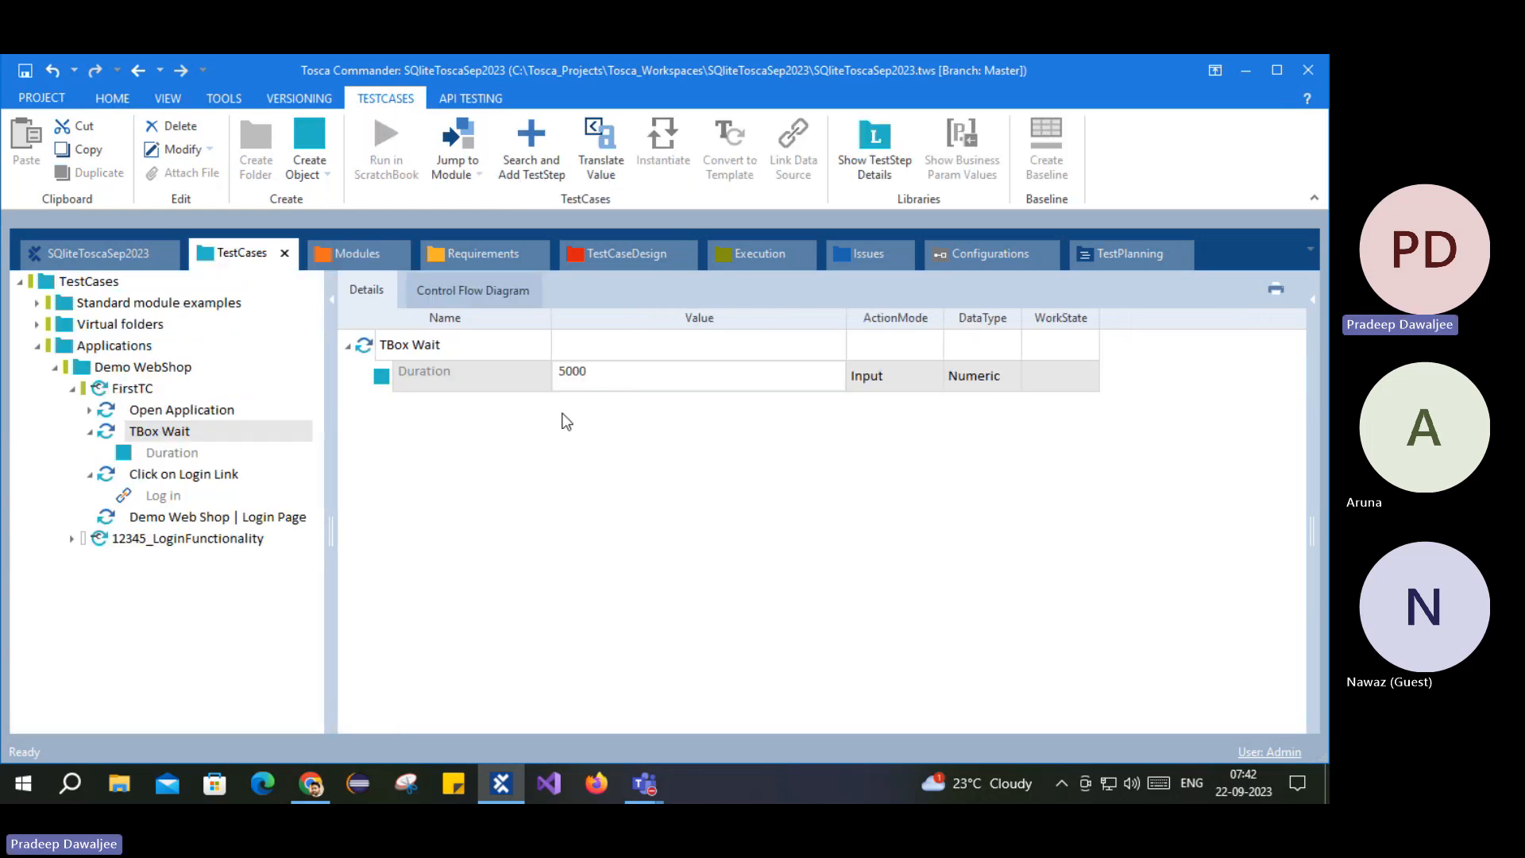
left_click(611, 375)
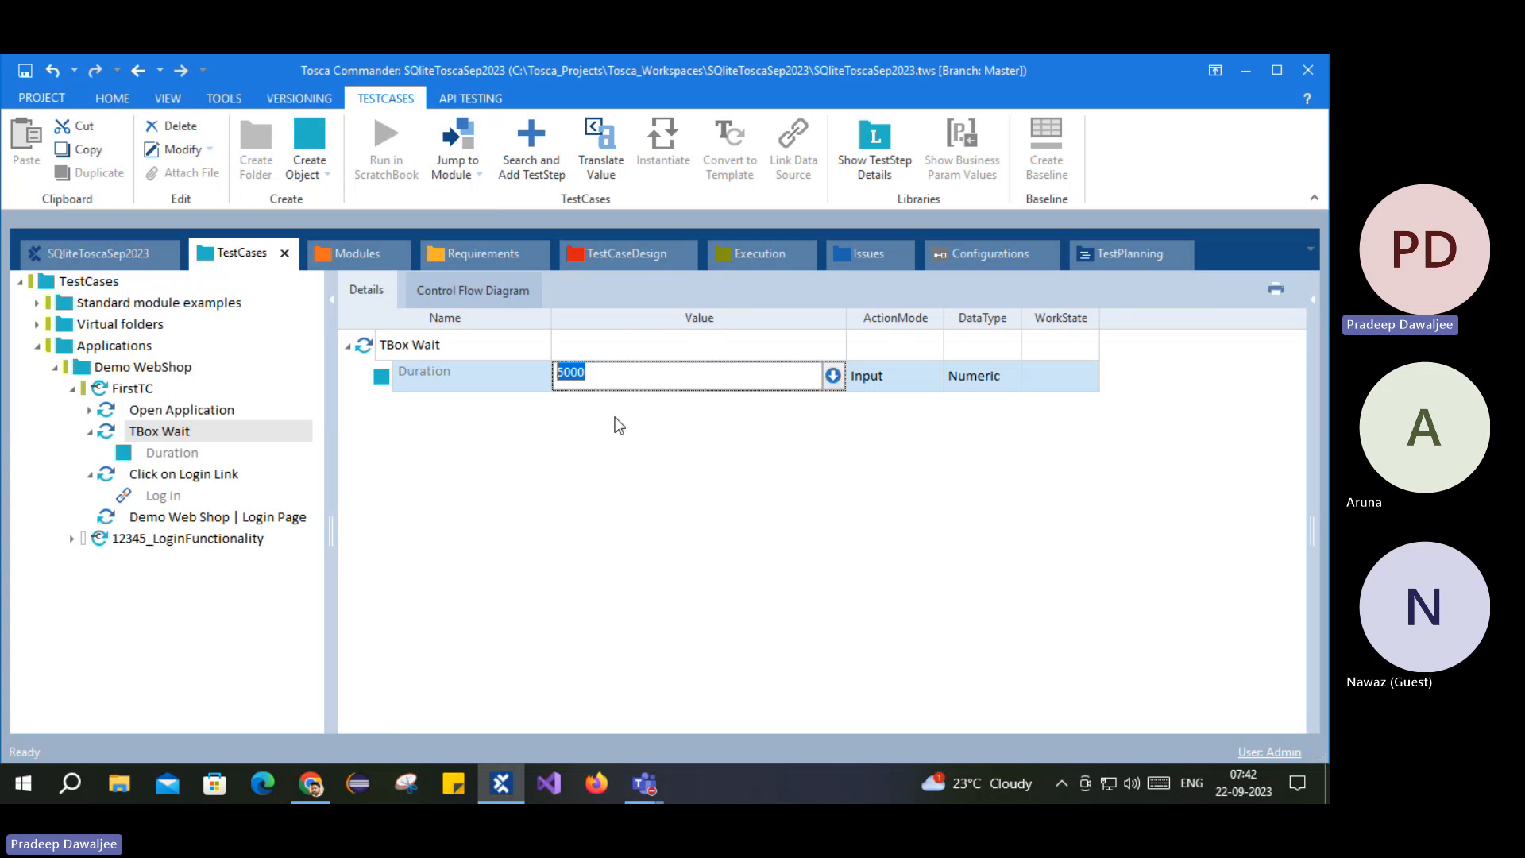
left_click(569, 398)
left_click(387, 352)
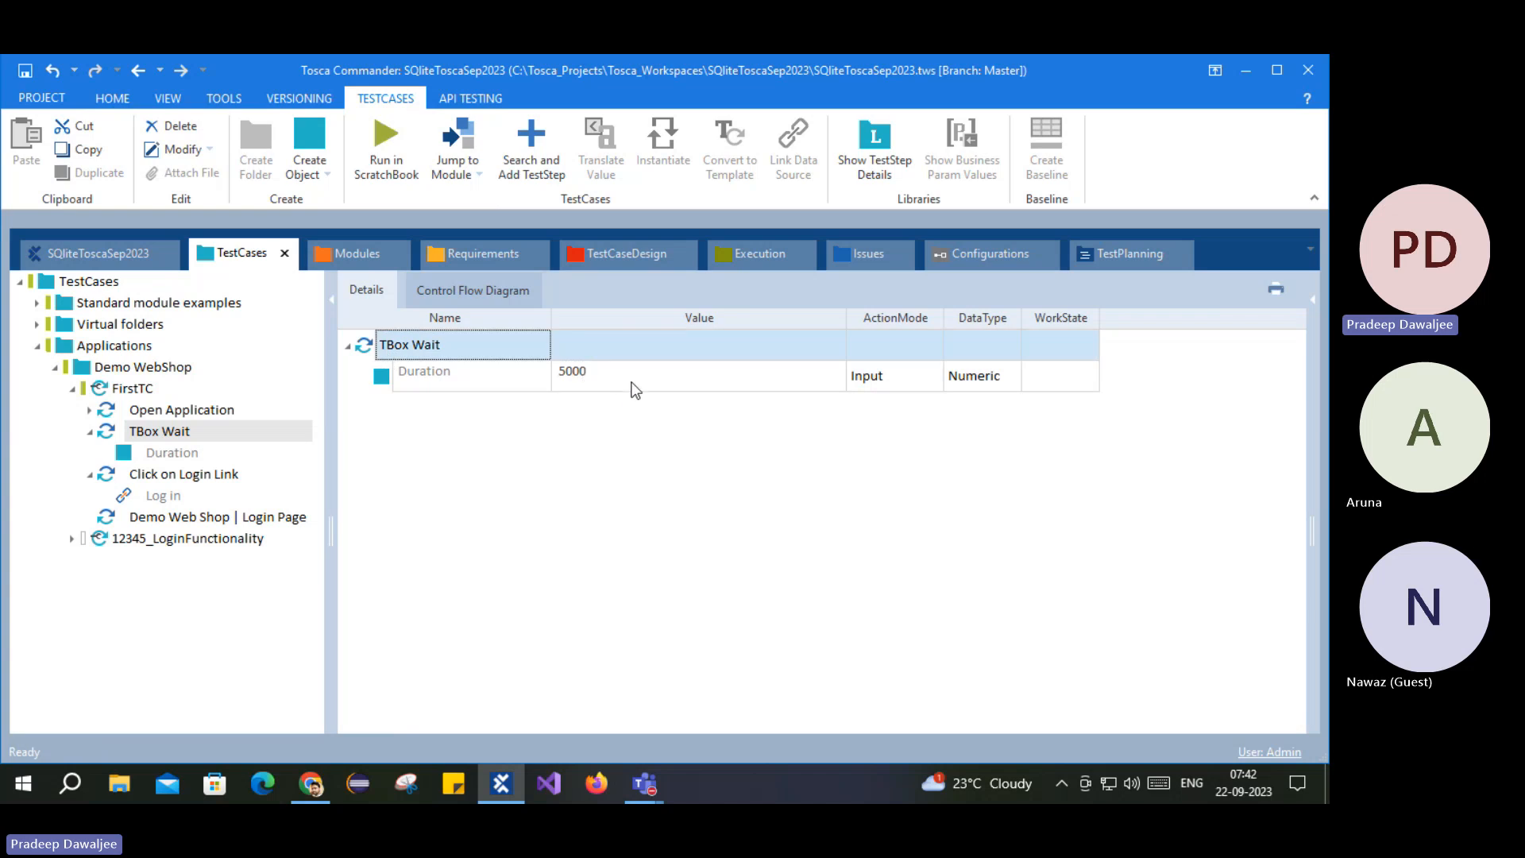
Step: Review the Open Application, TBox Wait and Click on Login Link steps of FirstTC against the login page in Chrome
left_click(138, 414)
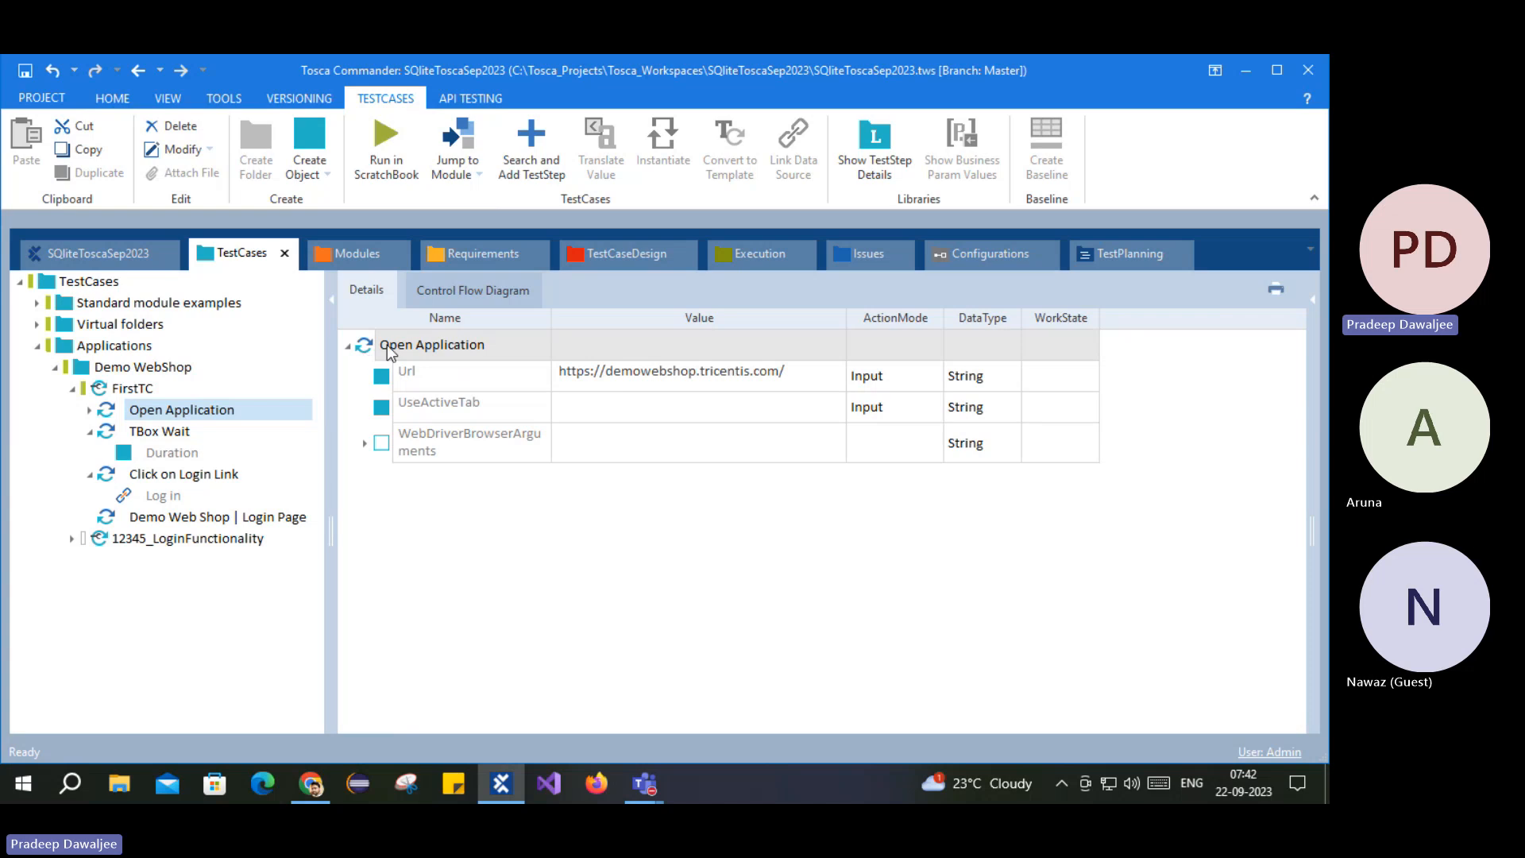
left_click(141, 435)
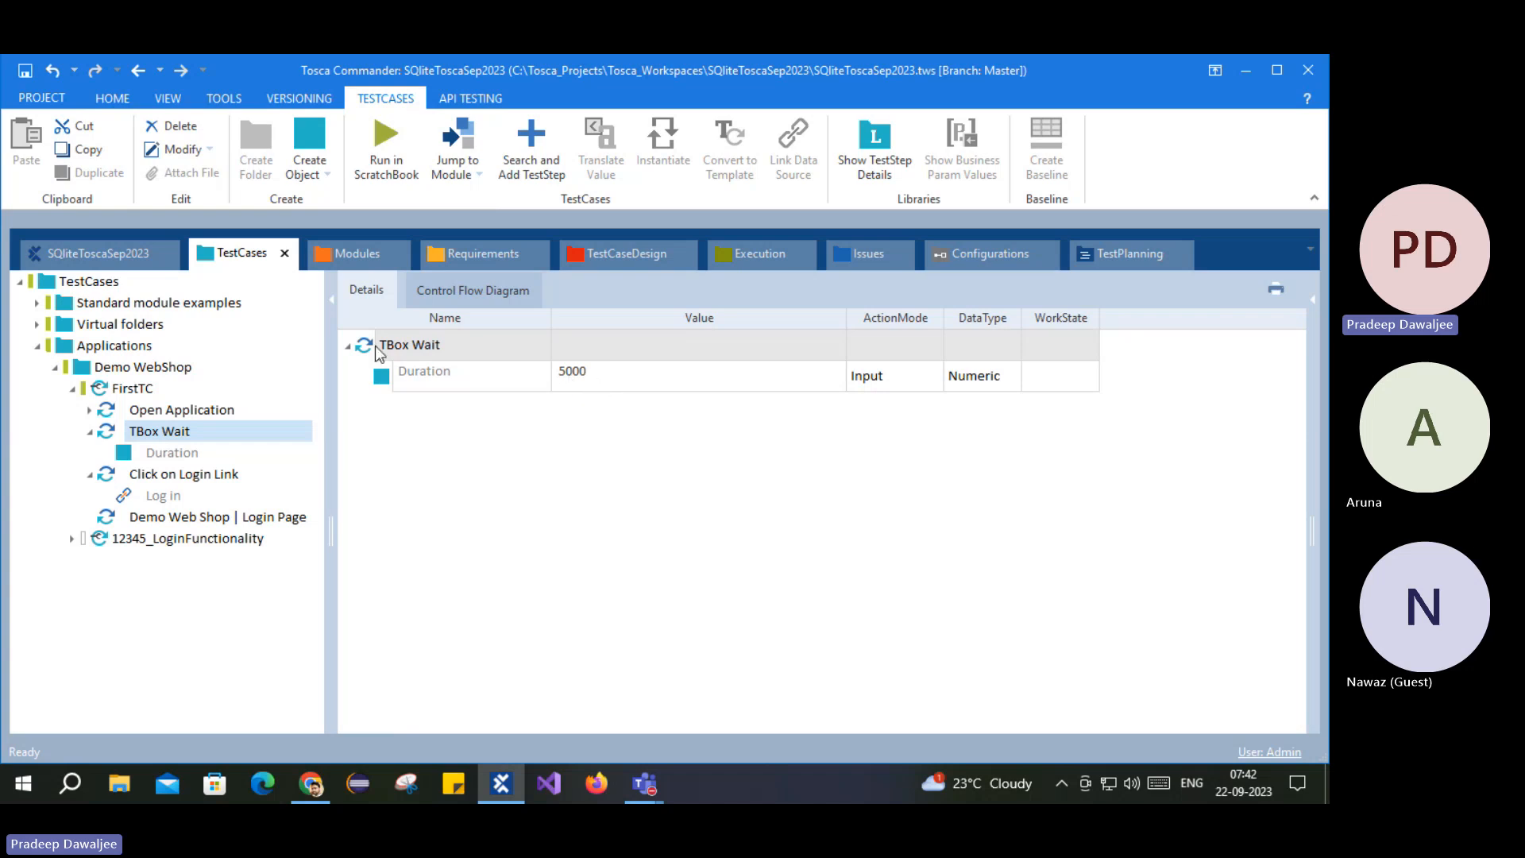
left_click(310, 786)
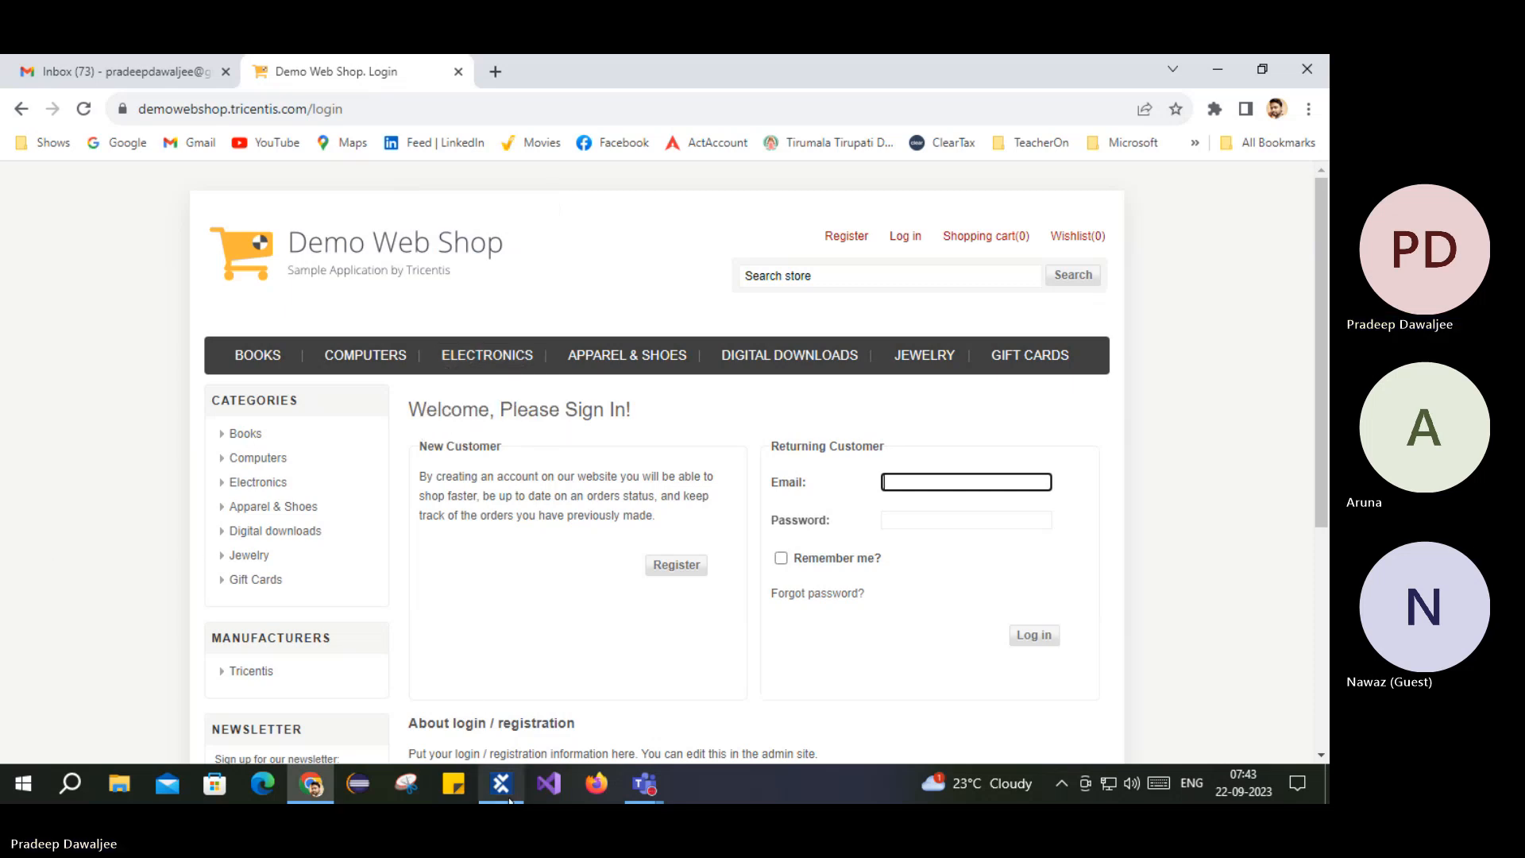
key("alt+Tab")
left_click(105, 457)
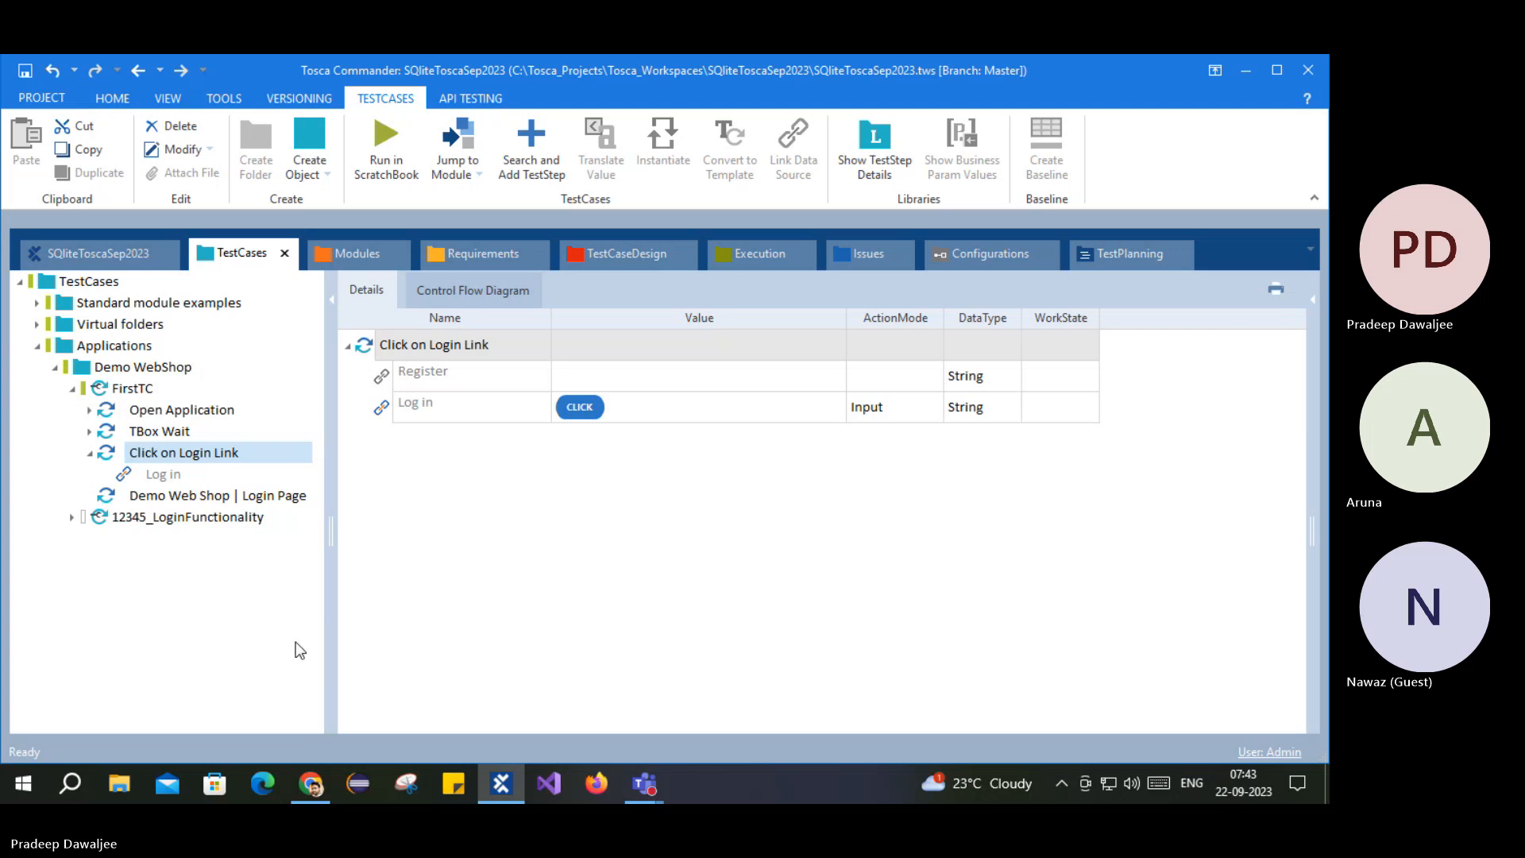
left_click(644, 784)
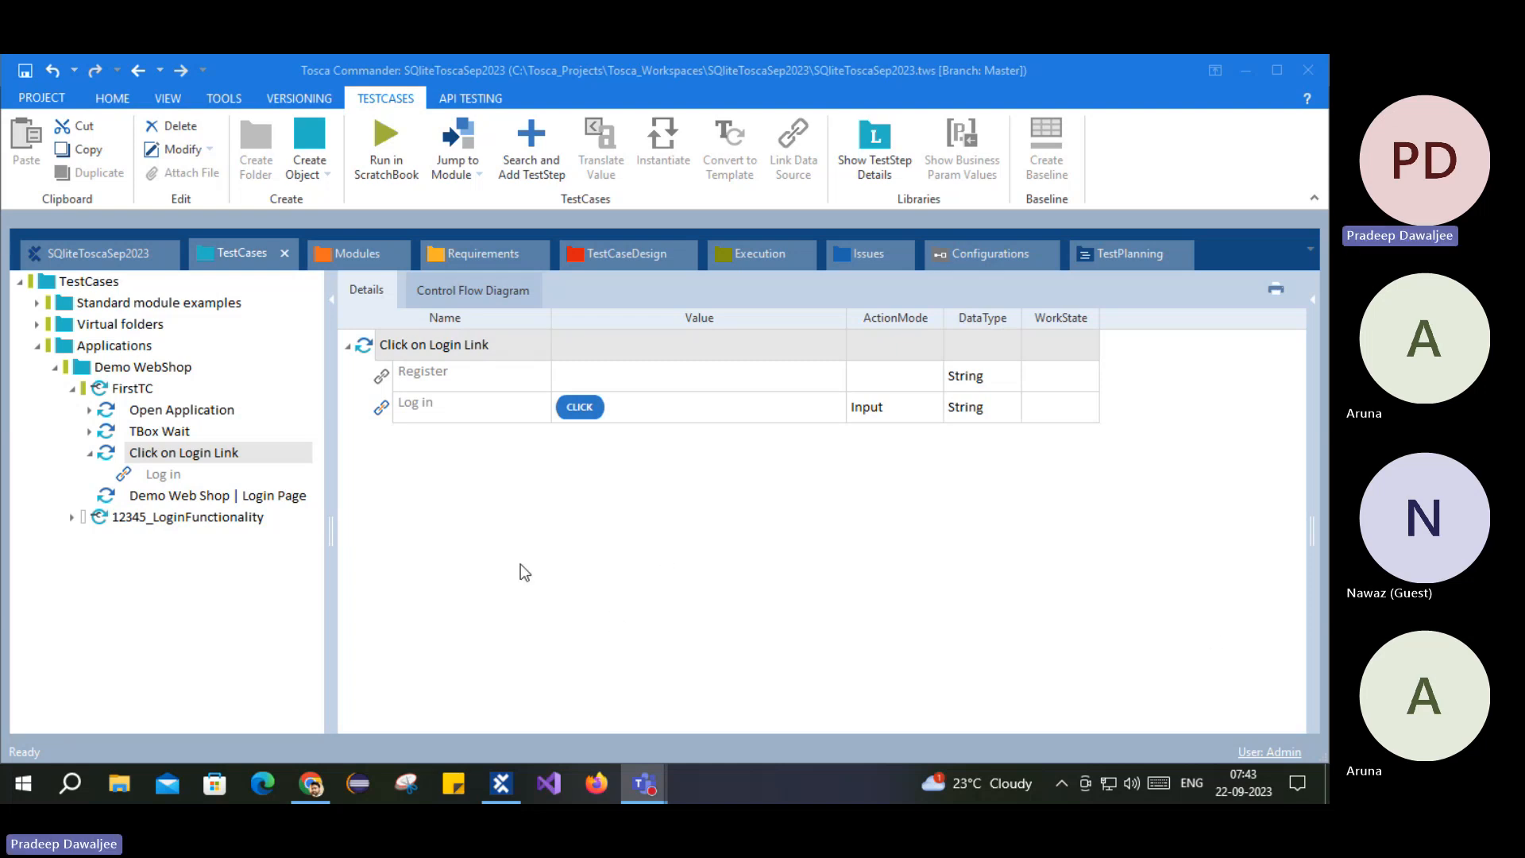
left_click(166, 434)
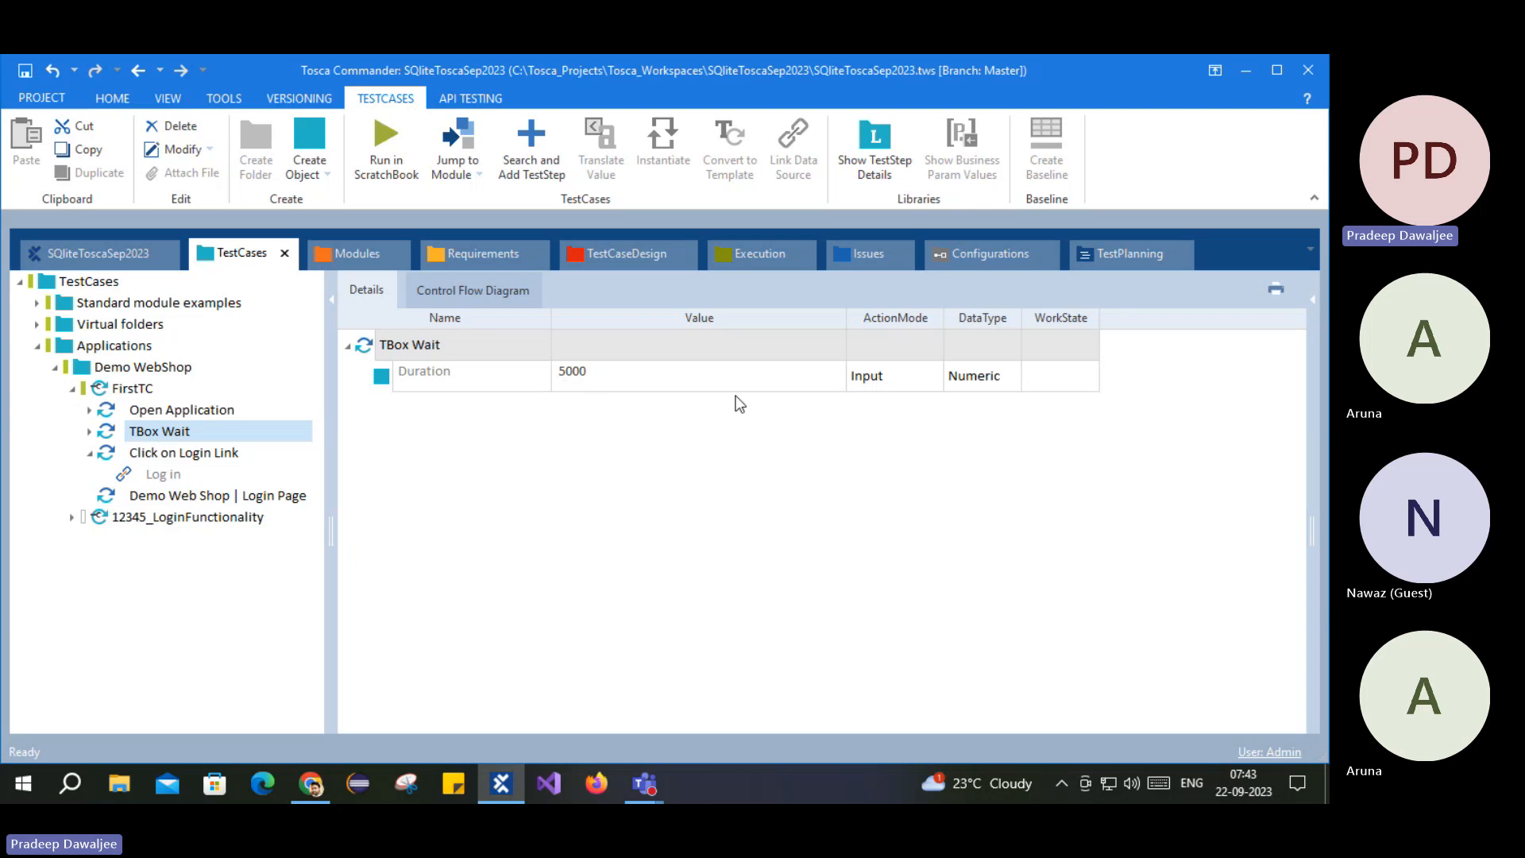
left_click(164, 411)
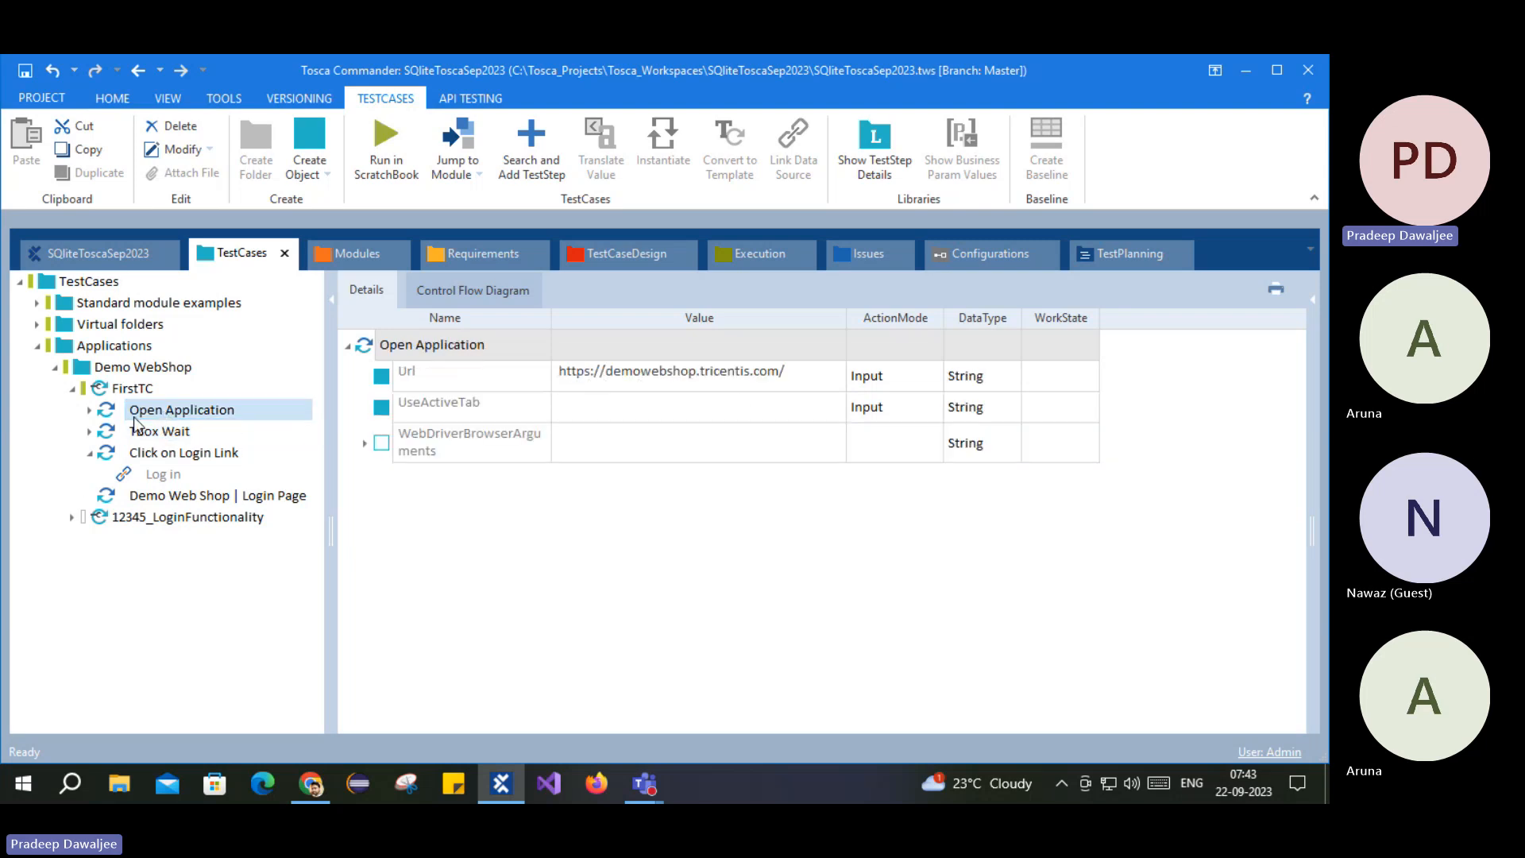
Step: Rename the TBox Wait test step in FirstTC as "Wait for 5 Seconds"
left_click(162, 431)
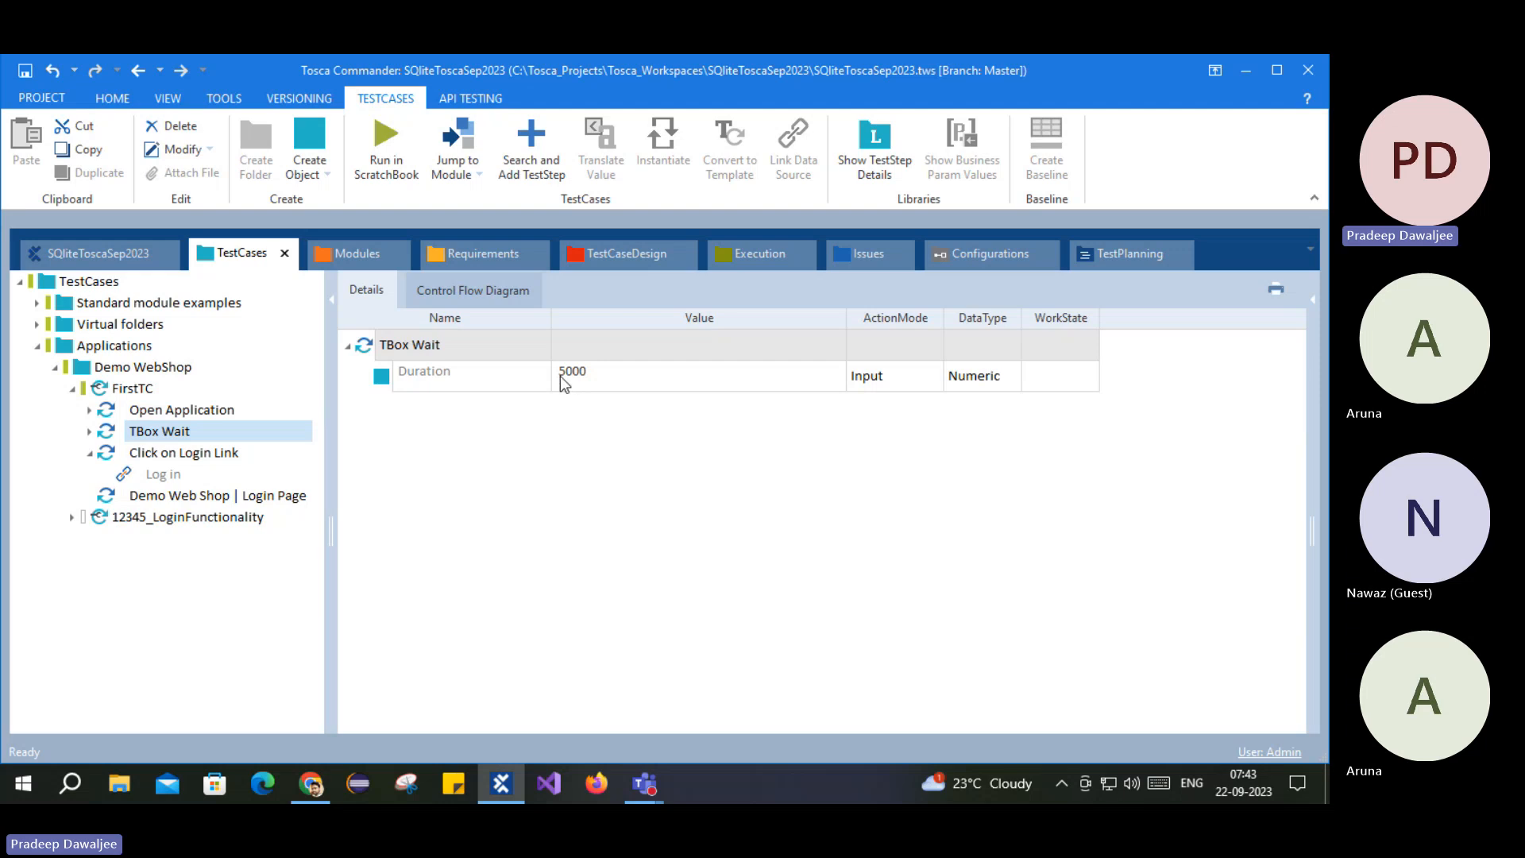
left_click(469, 352)
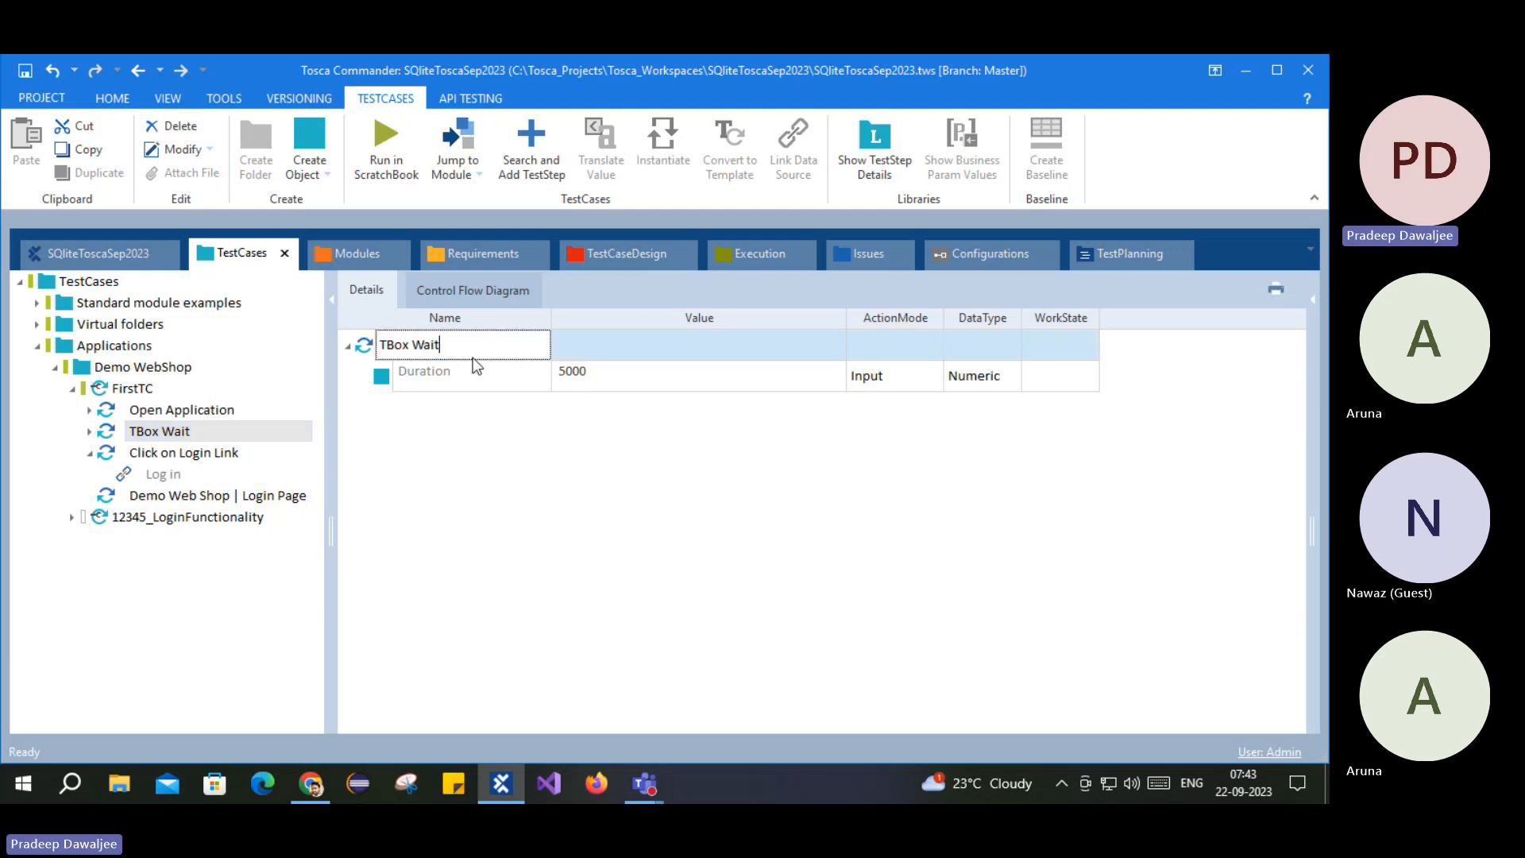
key("ctrl+a")
type("Wait for 5 ")
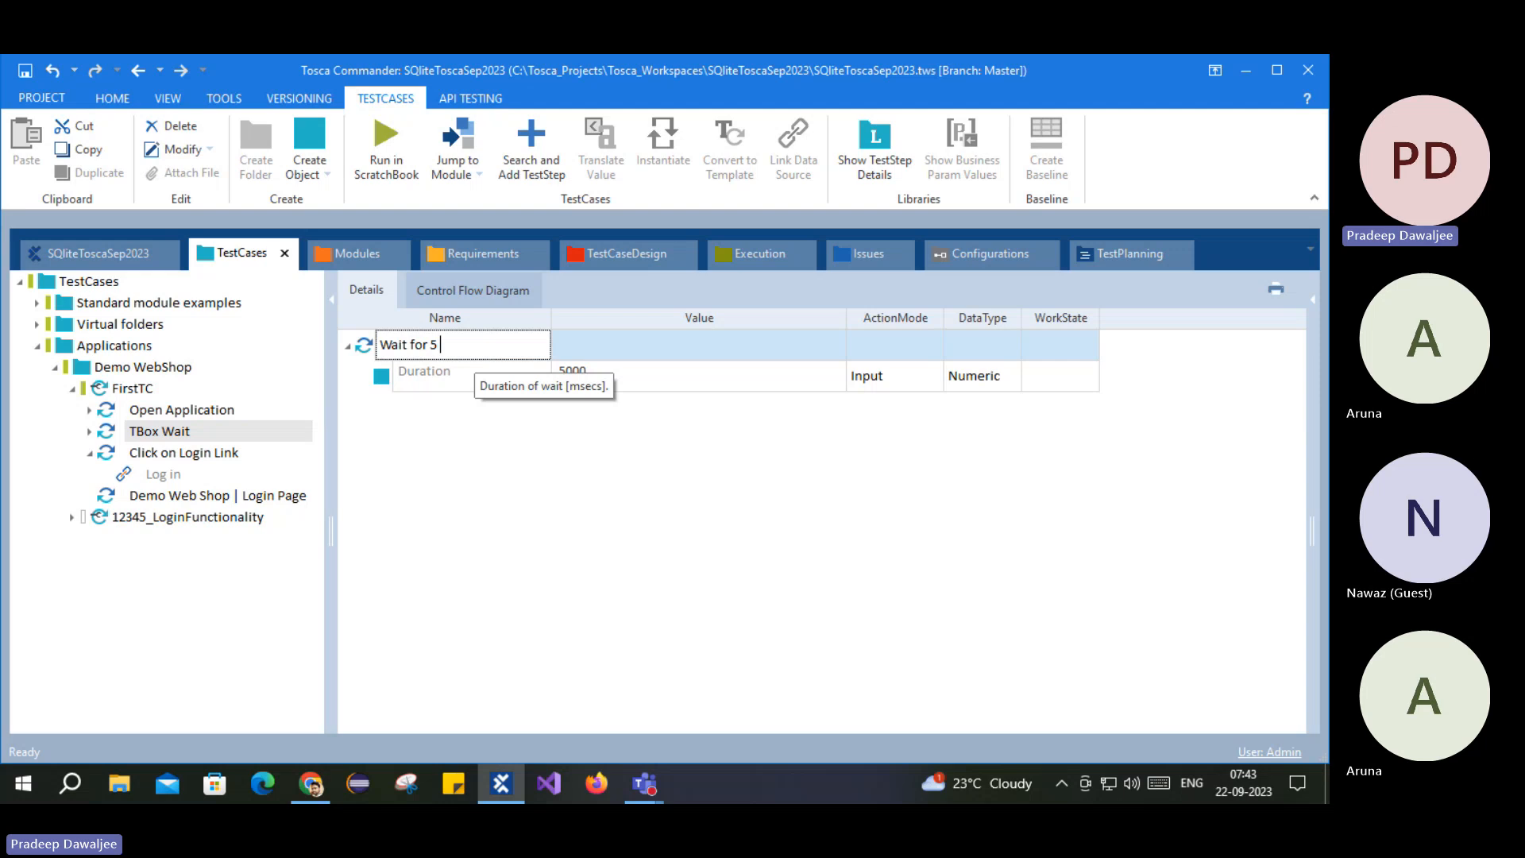
type("Seconds")
key("Return")
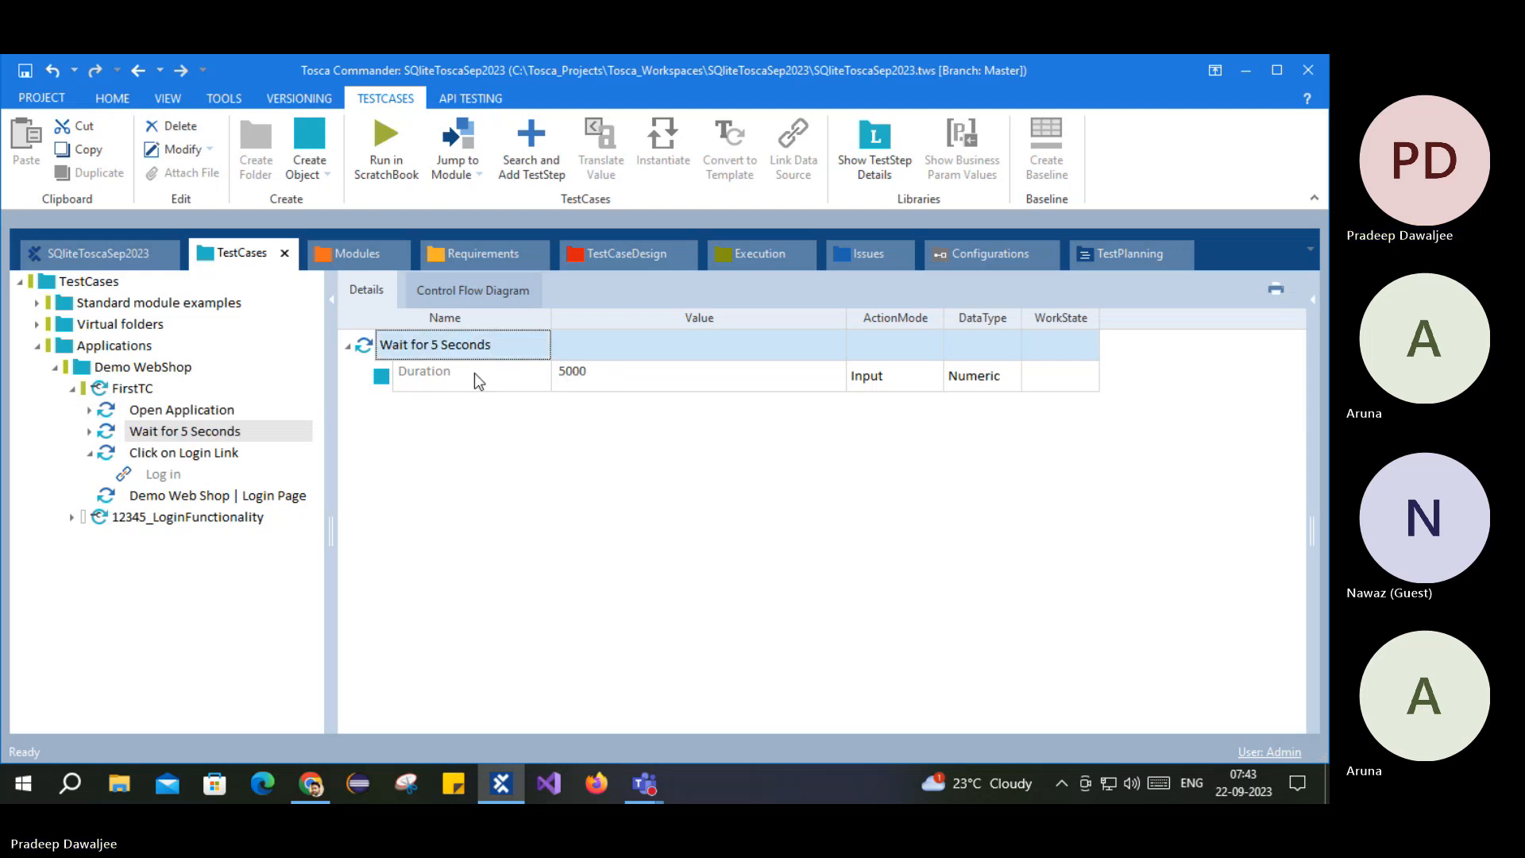
Step: Review the FirstTC steps Open Application, Wait for 5 Seconds, Click on Login Link and Demo Web Shop | Login Page
left_click(167, 412)
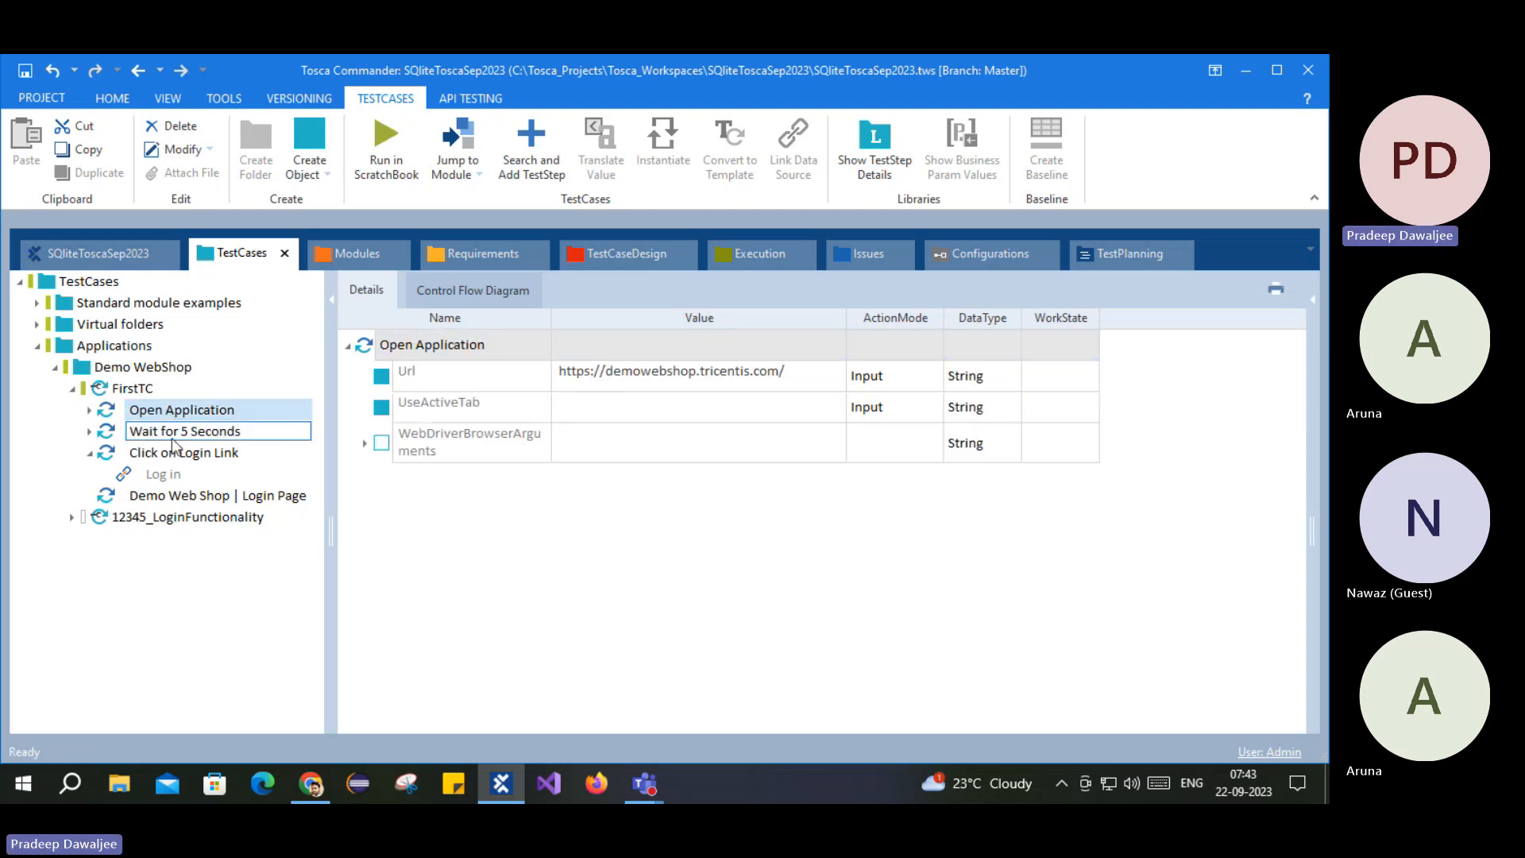
left_click(186, 437)
left_click(182, 454)
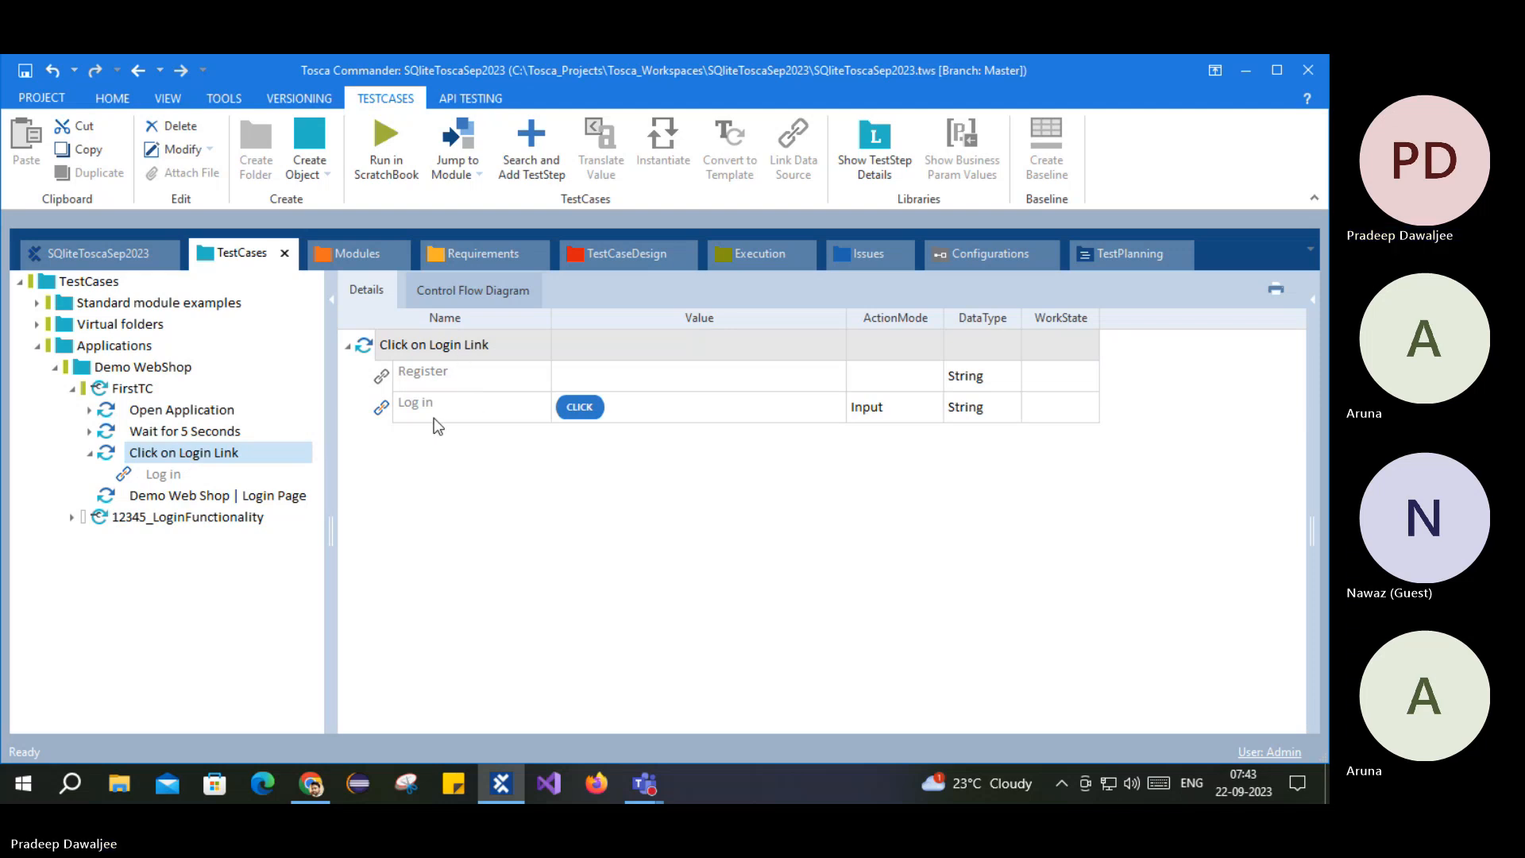
left_click(89, 454)
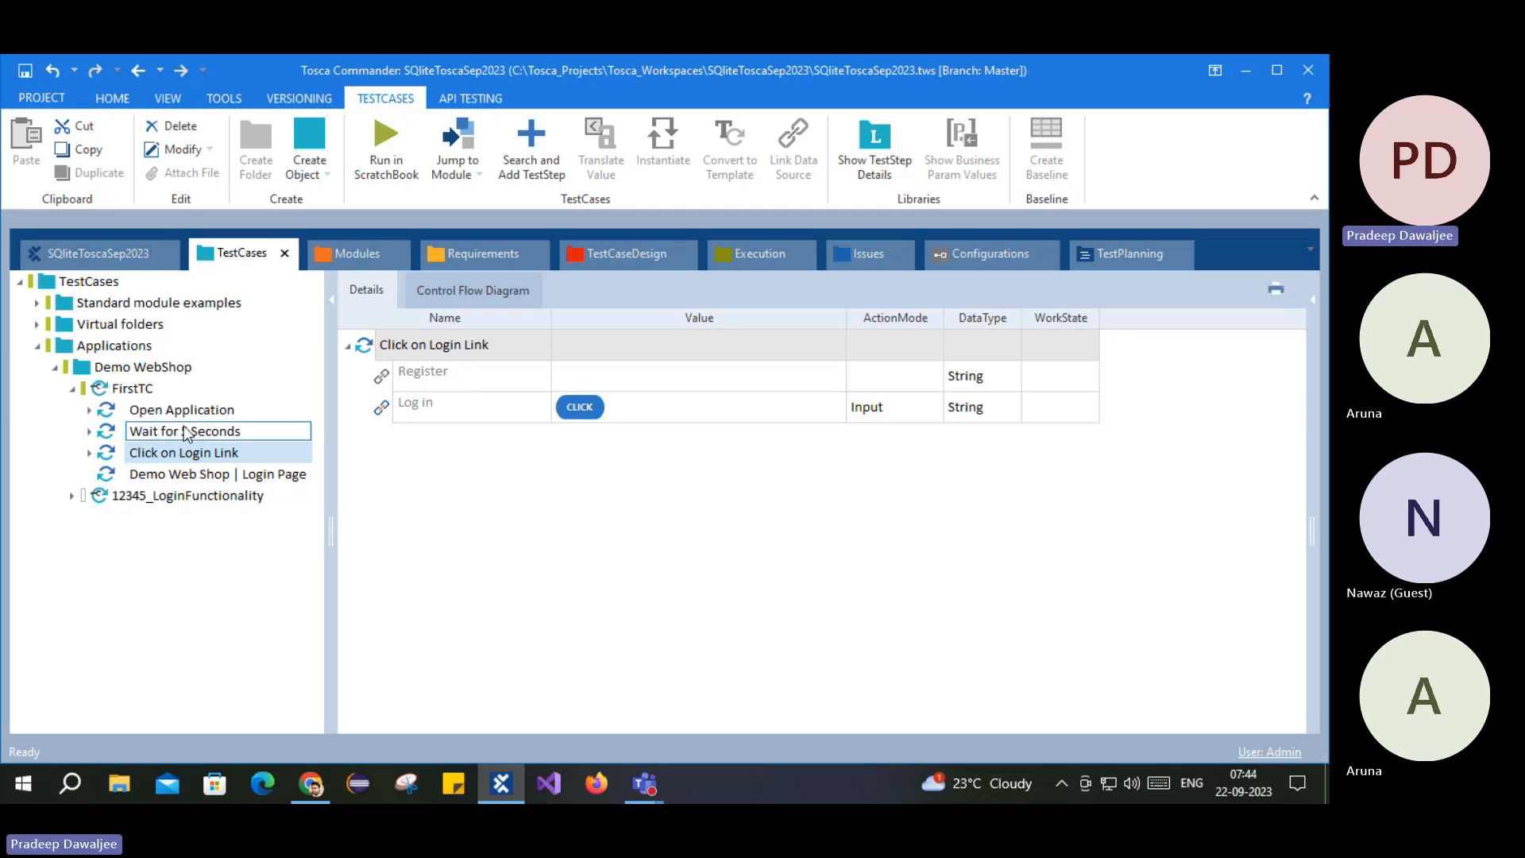
left_click(184, 431)
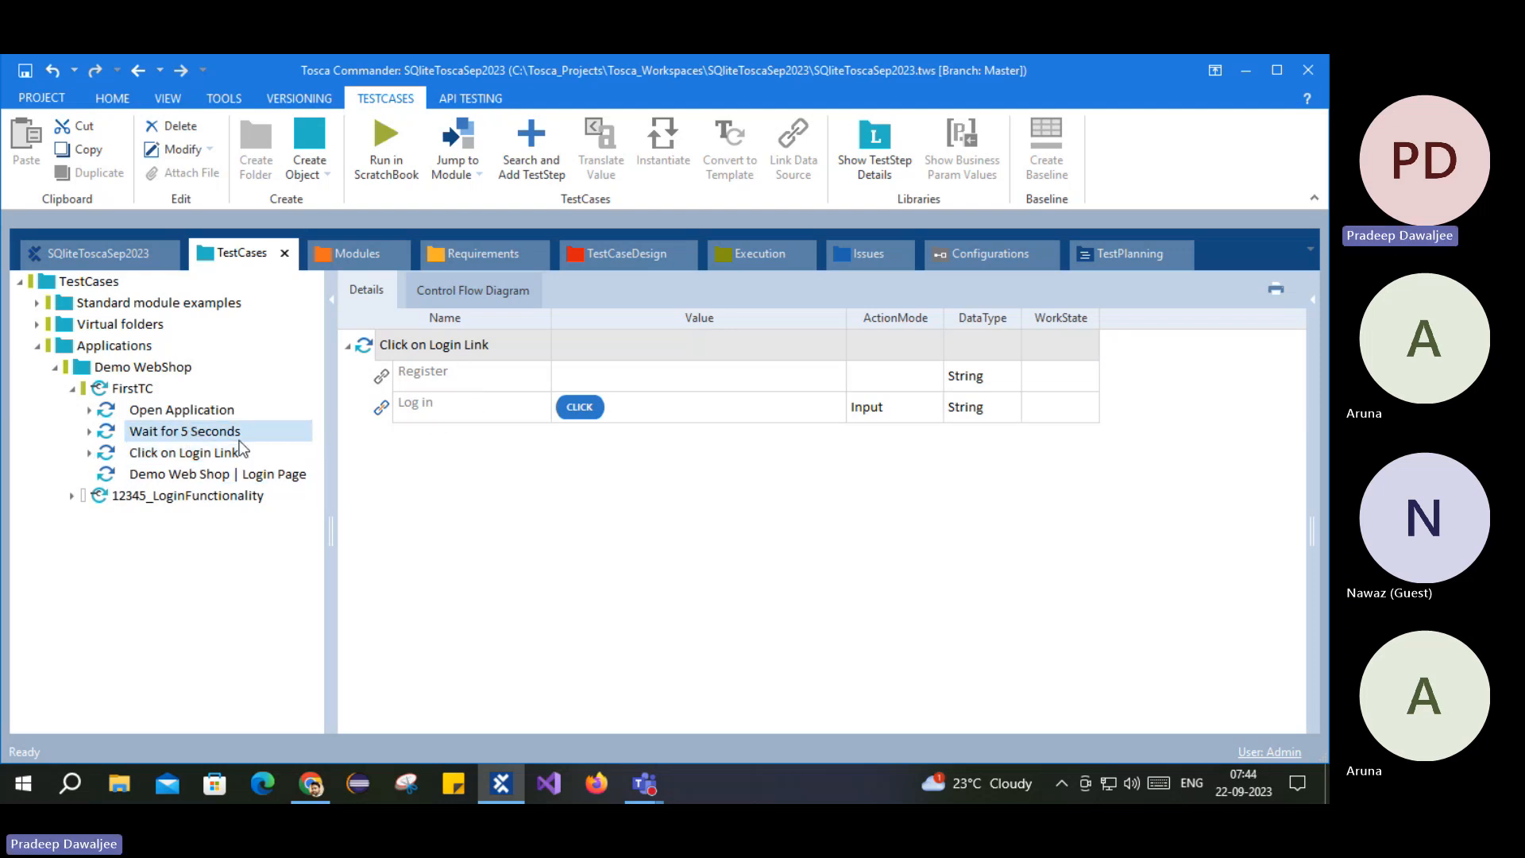
left_click(179, 454)
left_click(189, 474)
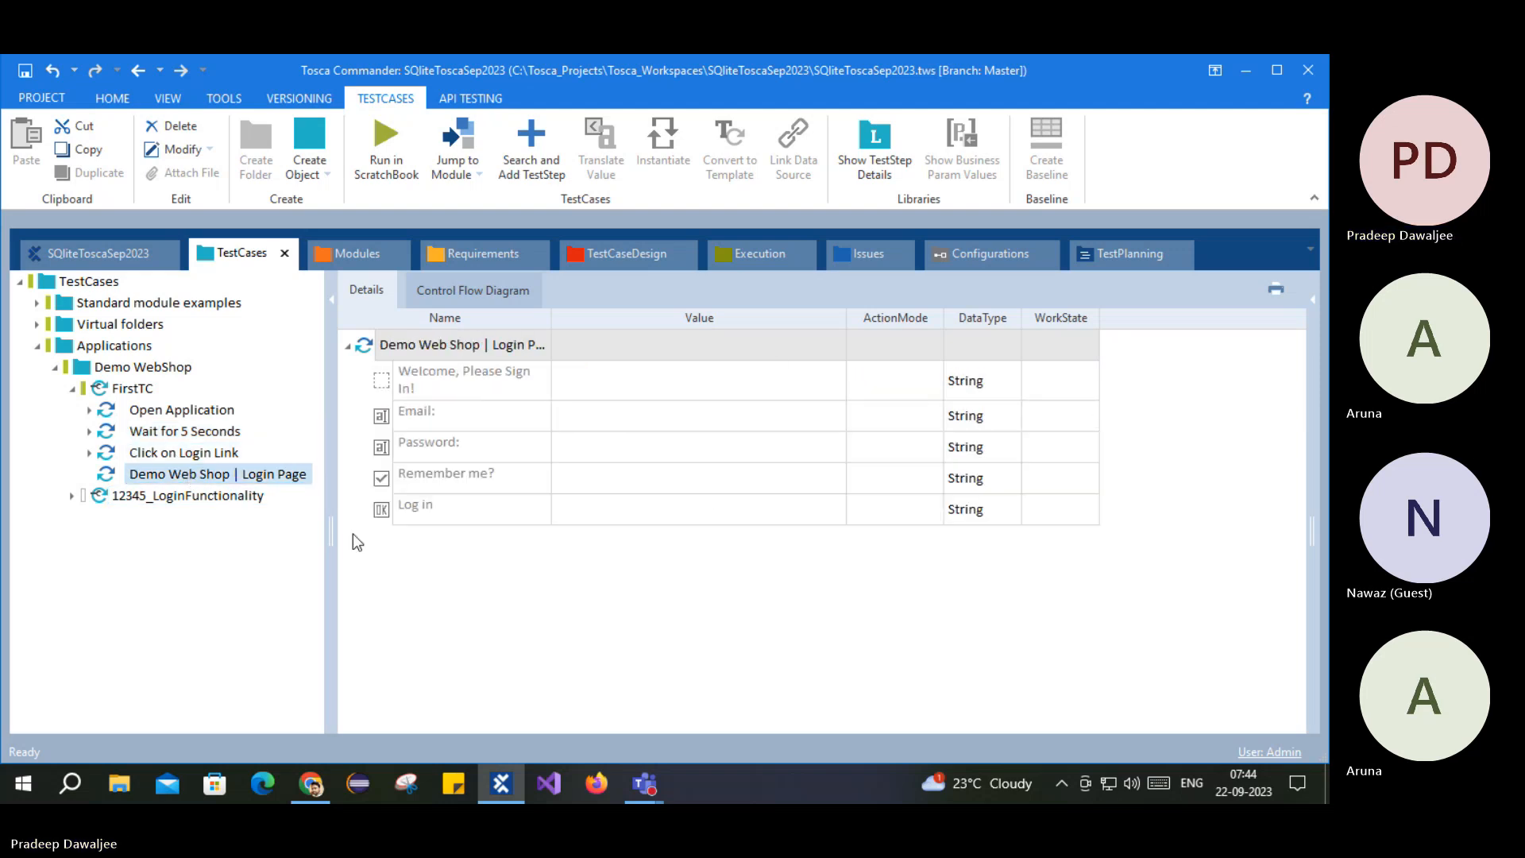
left_click(180, 433)
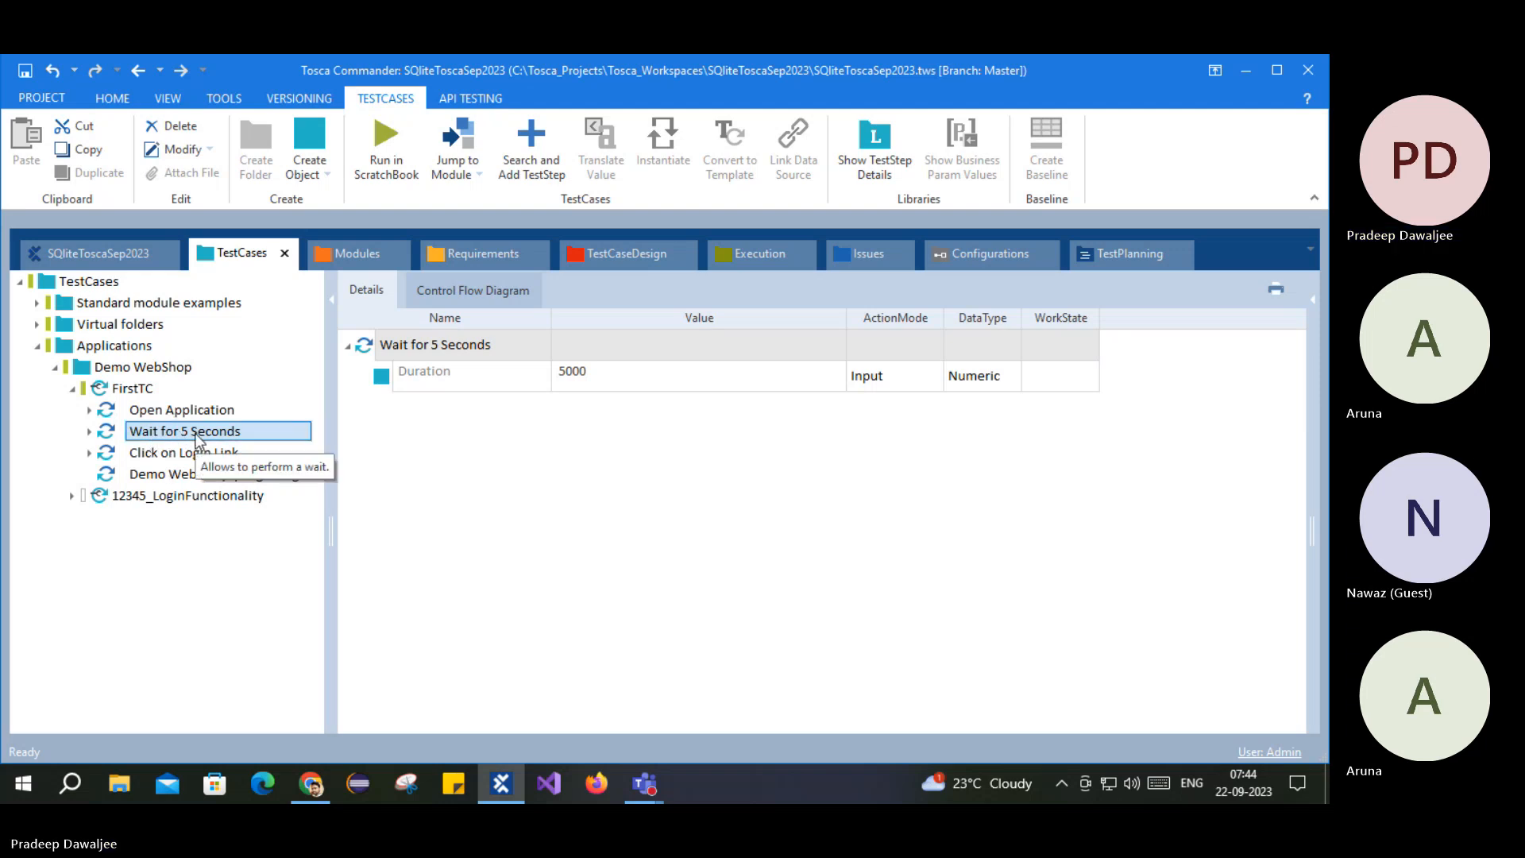
Step: Compare the Wait for 5 Seconds step in Tosca with the Demo Web Shop login page in Chrome
left_click(310, 784)
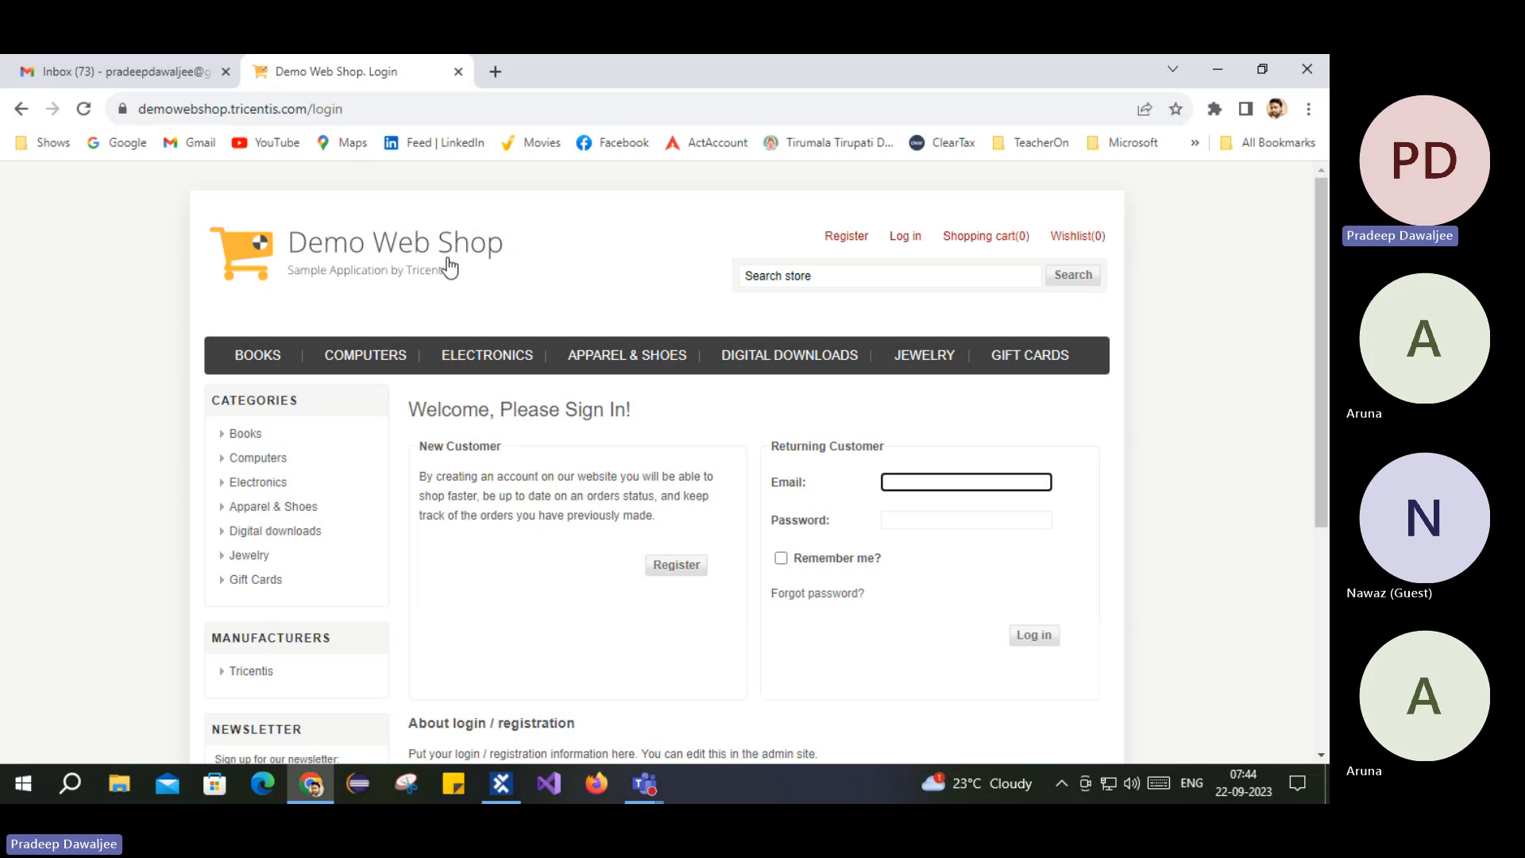
left_click(310, 796)
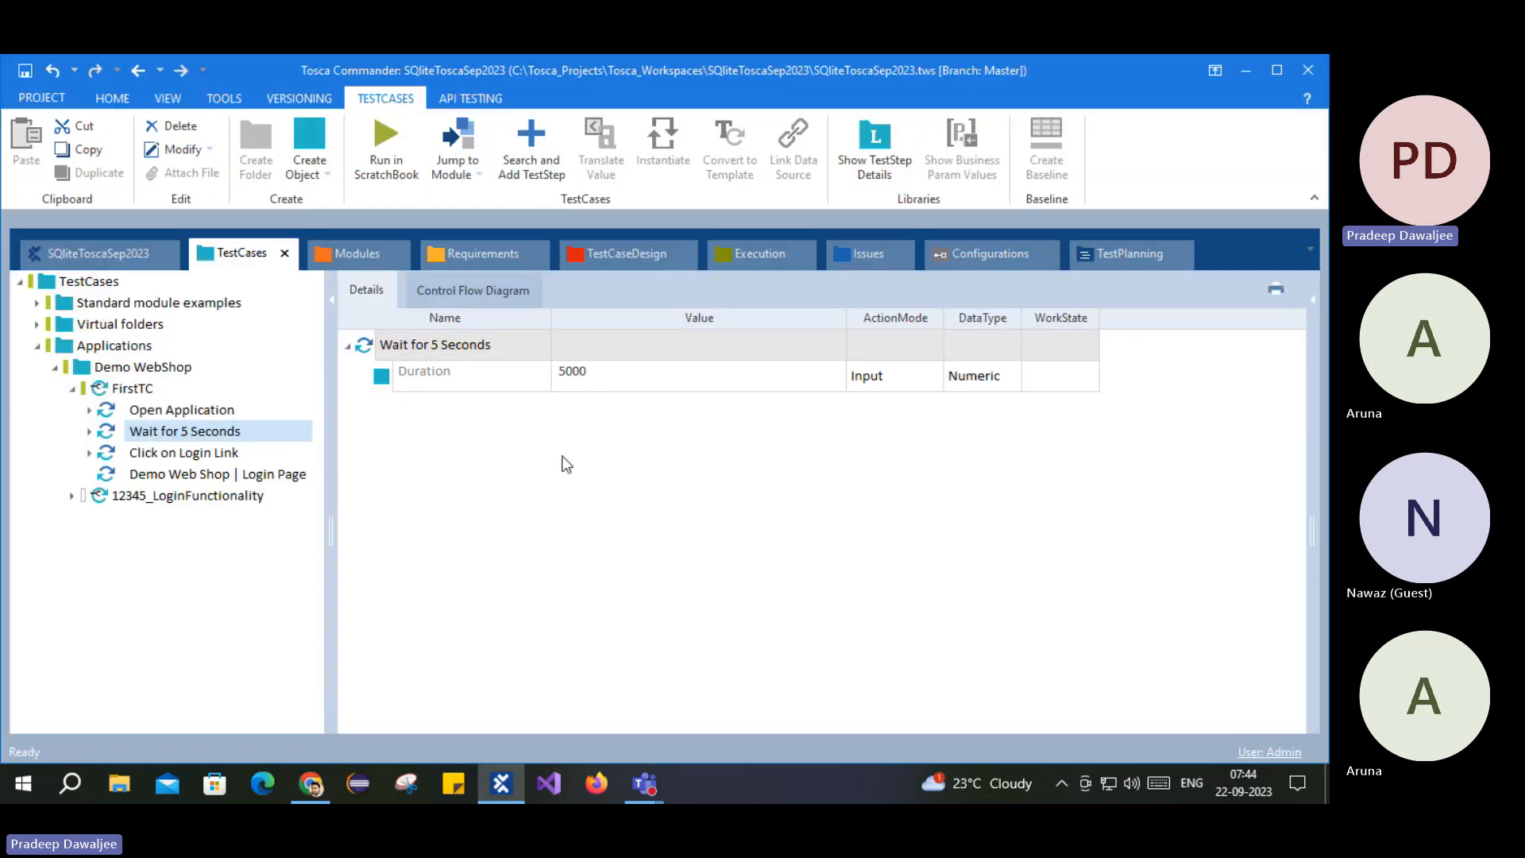
left_click(310, 785)
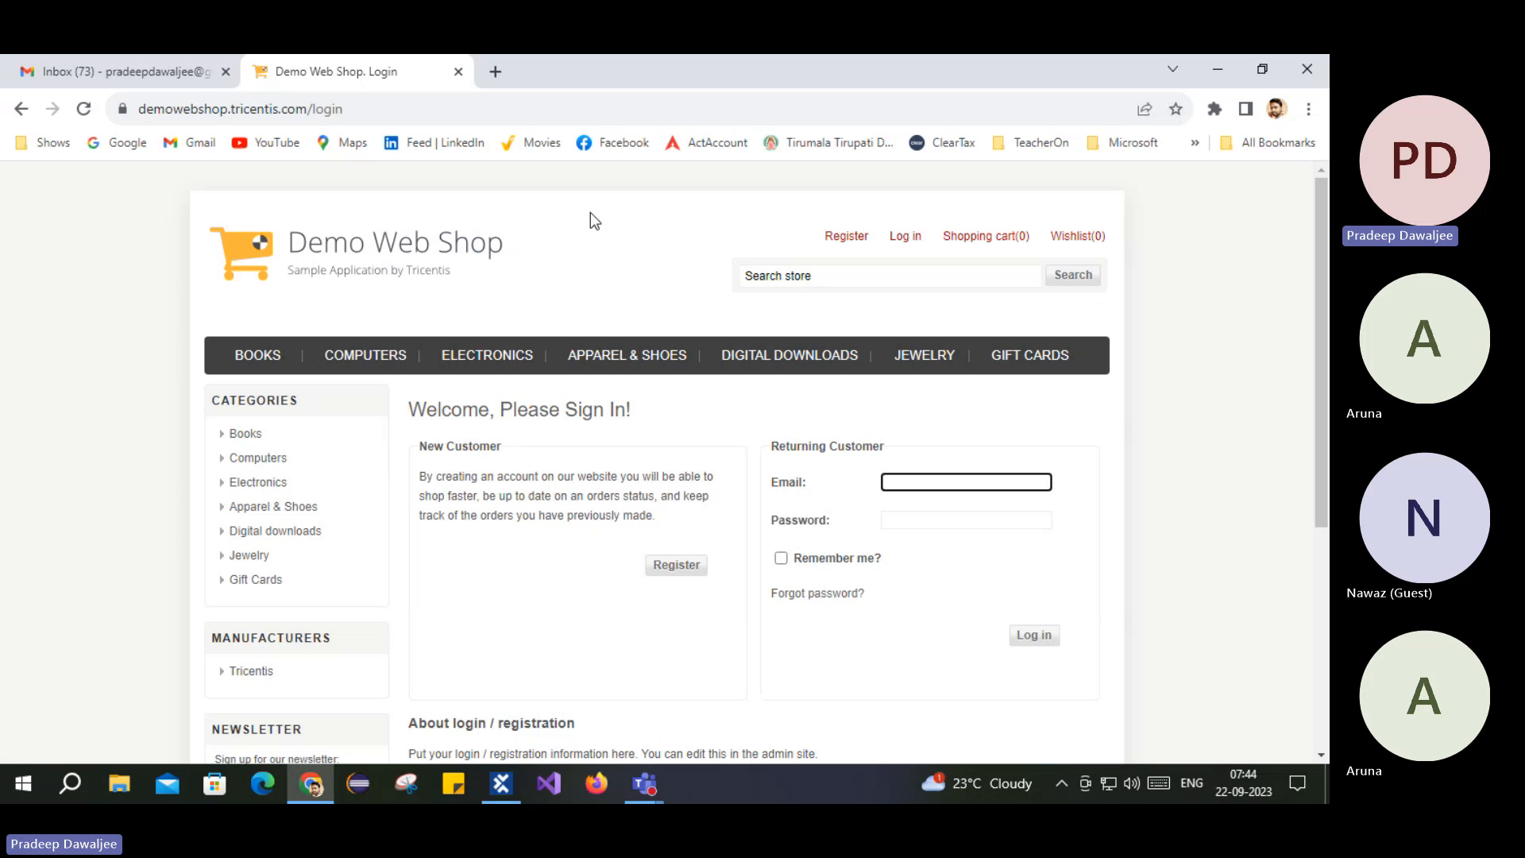
left_click(502, 784)
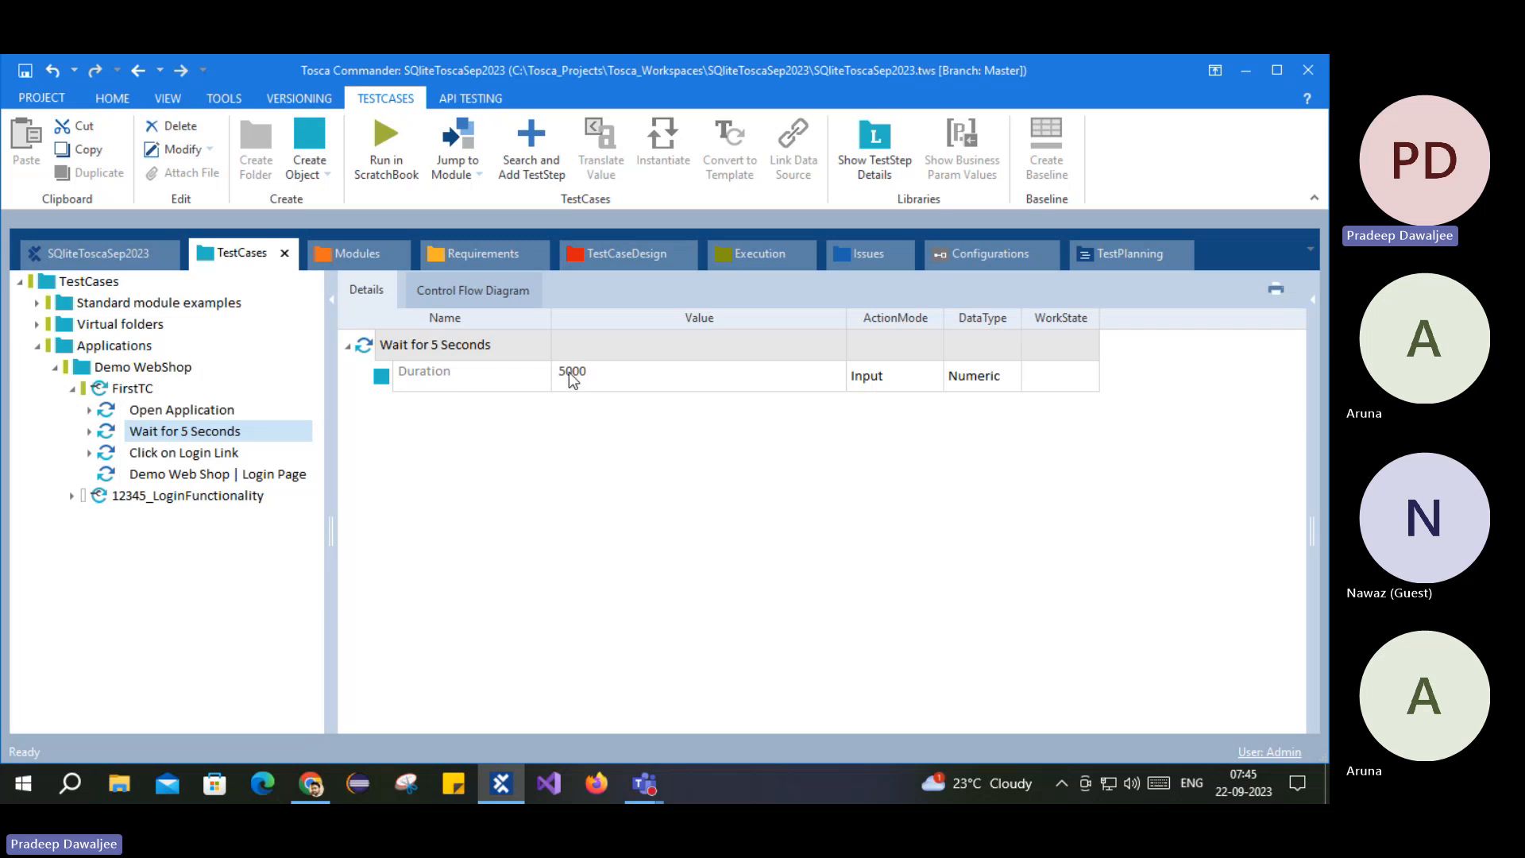
Step: Set the ActionMode of "Welcome, Please Sign In!" in the Demo Web Shop | Login Page step to WaitOn
left_click(151, 461)
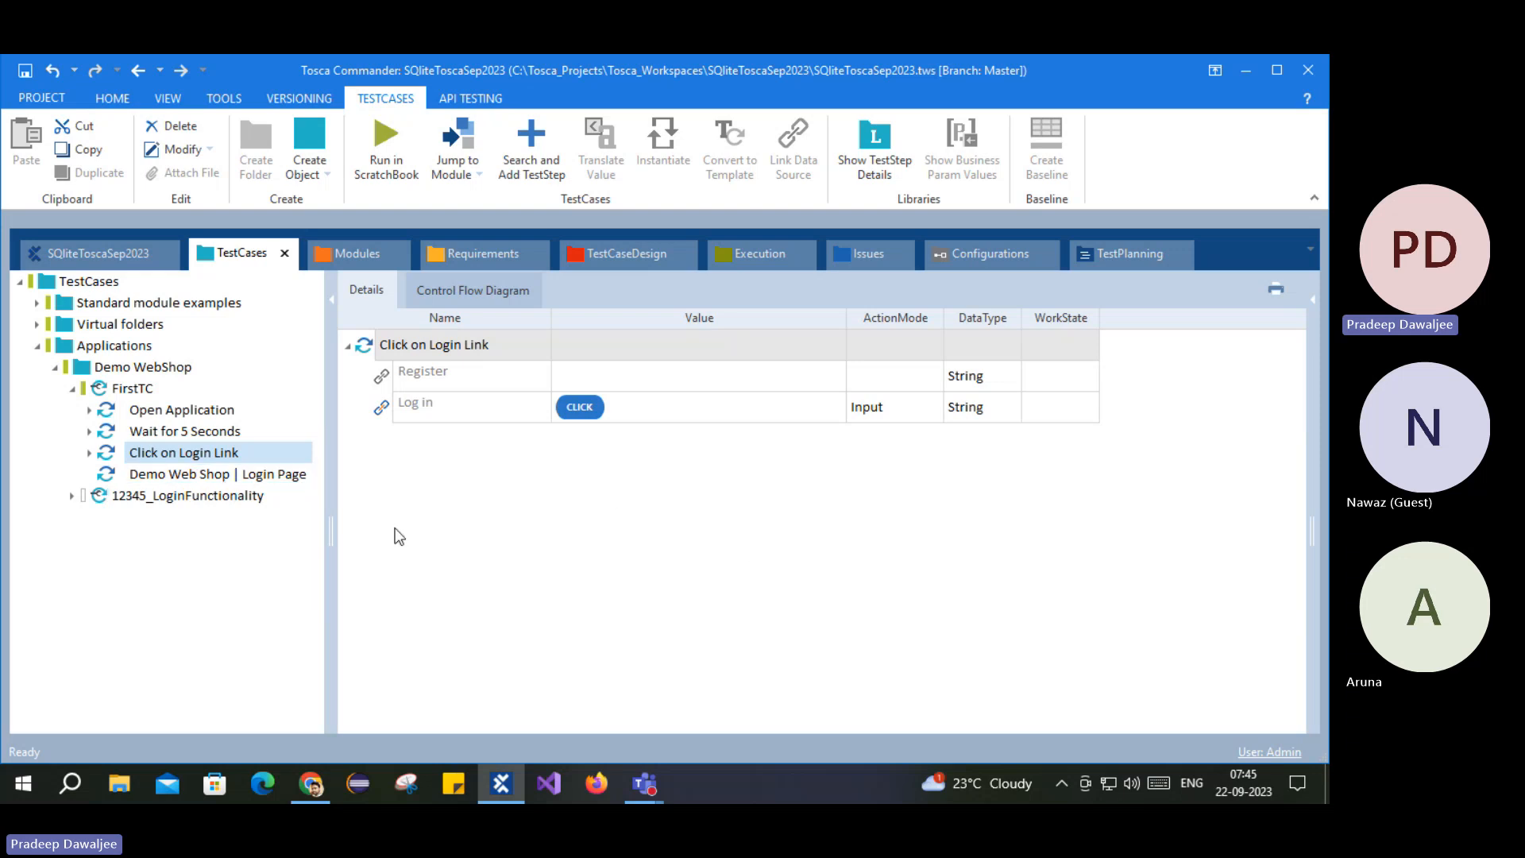
left_click(156, 476)
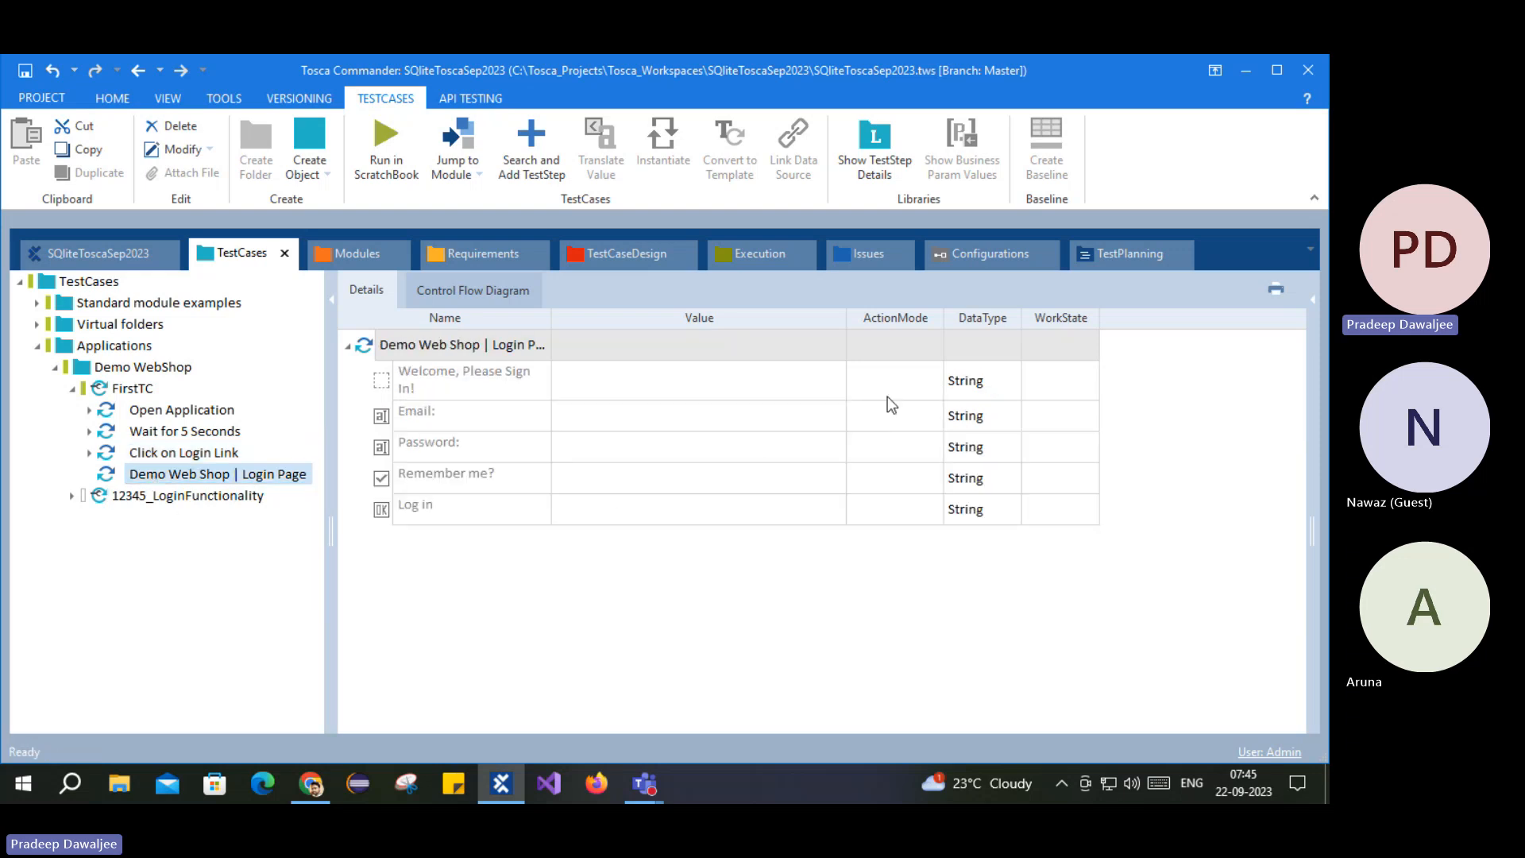
left_click(914, 392)
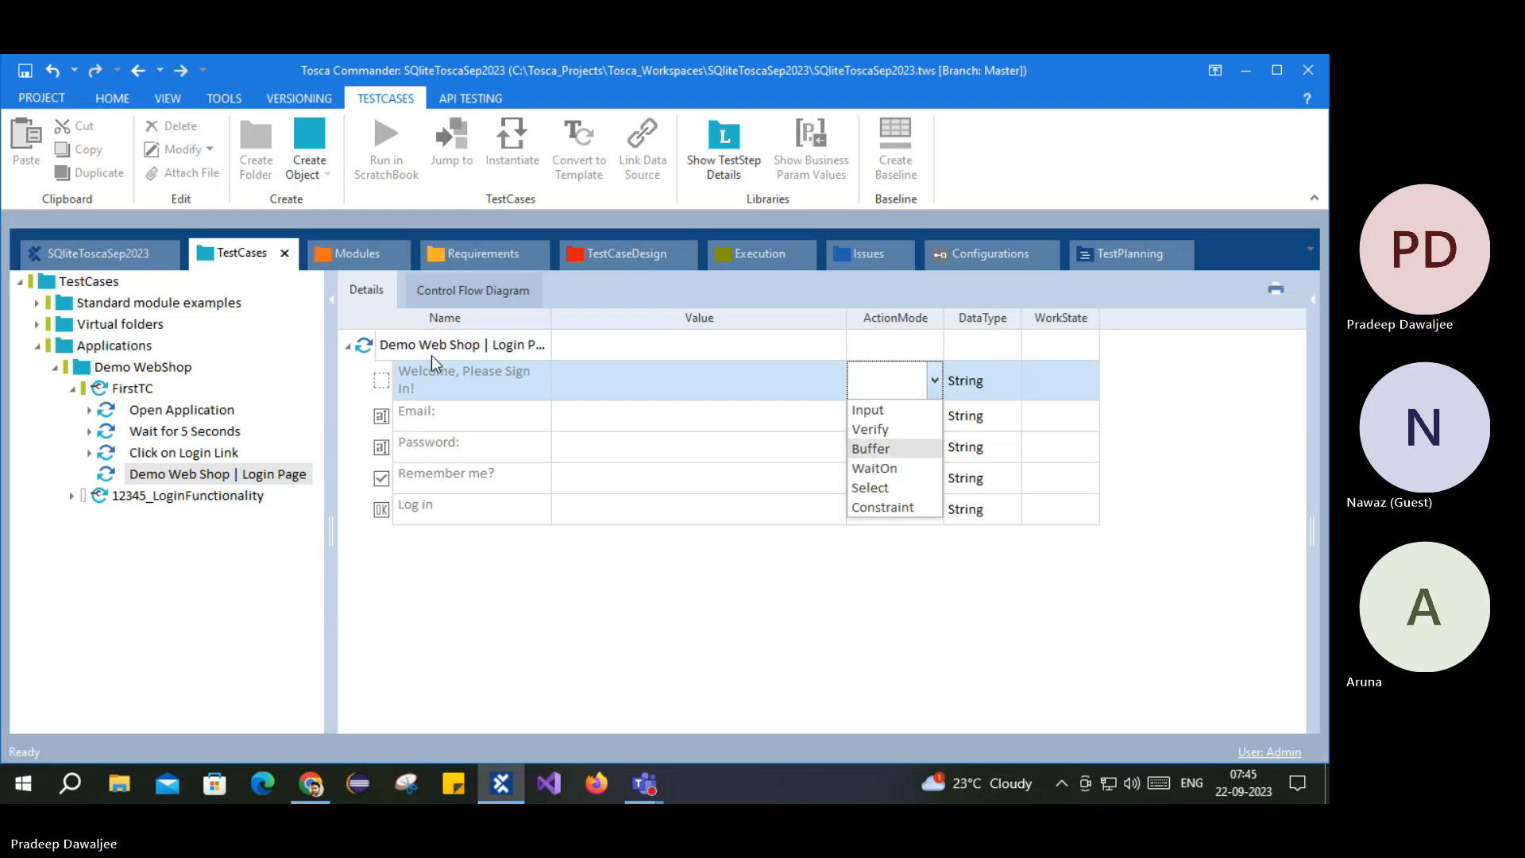
left_click(880, 471)
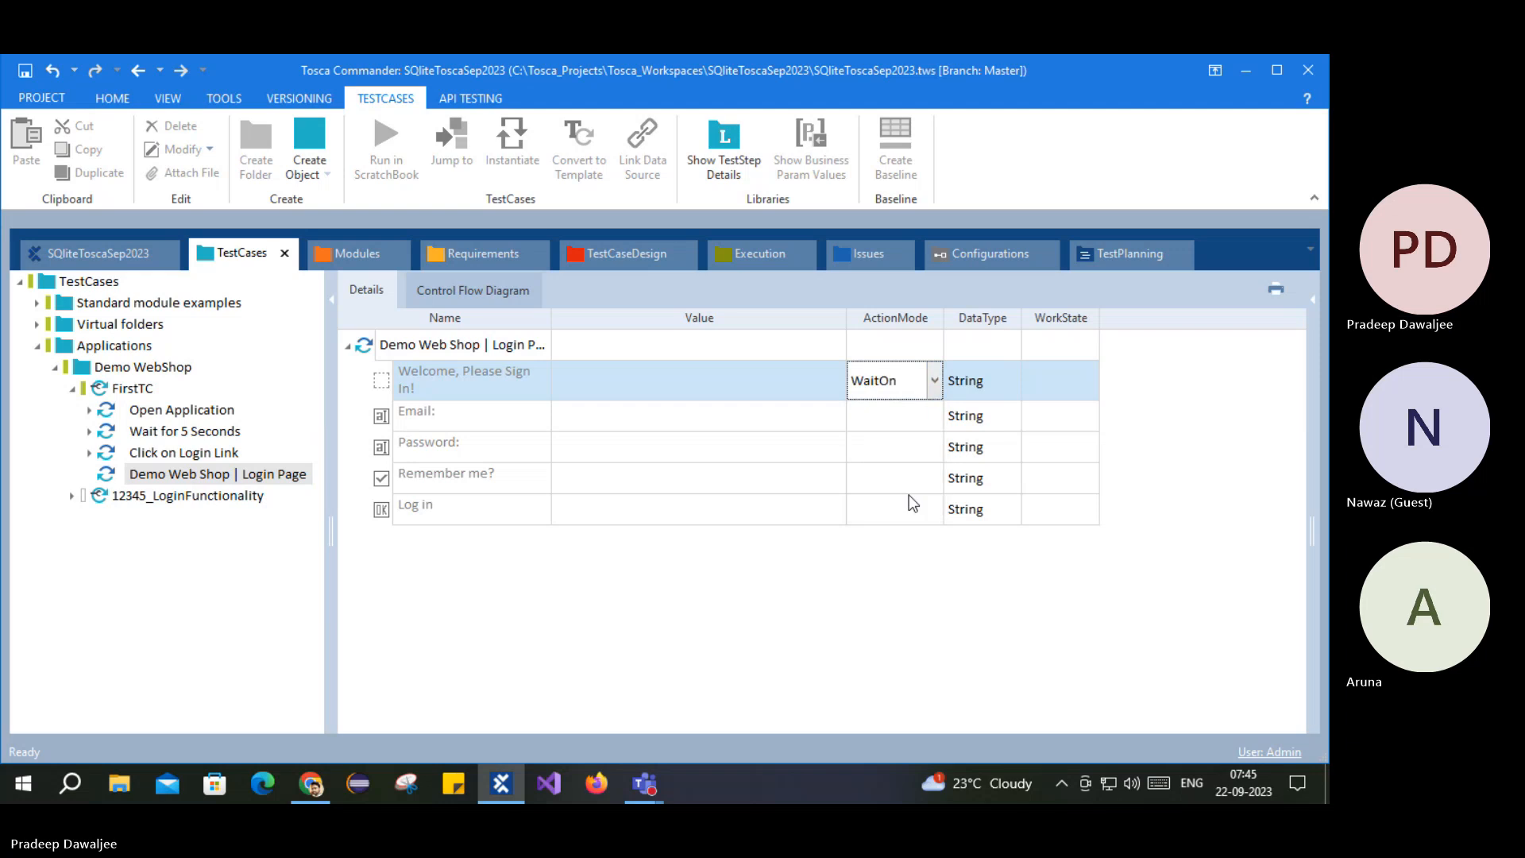
left_click(903, 364)
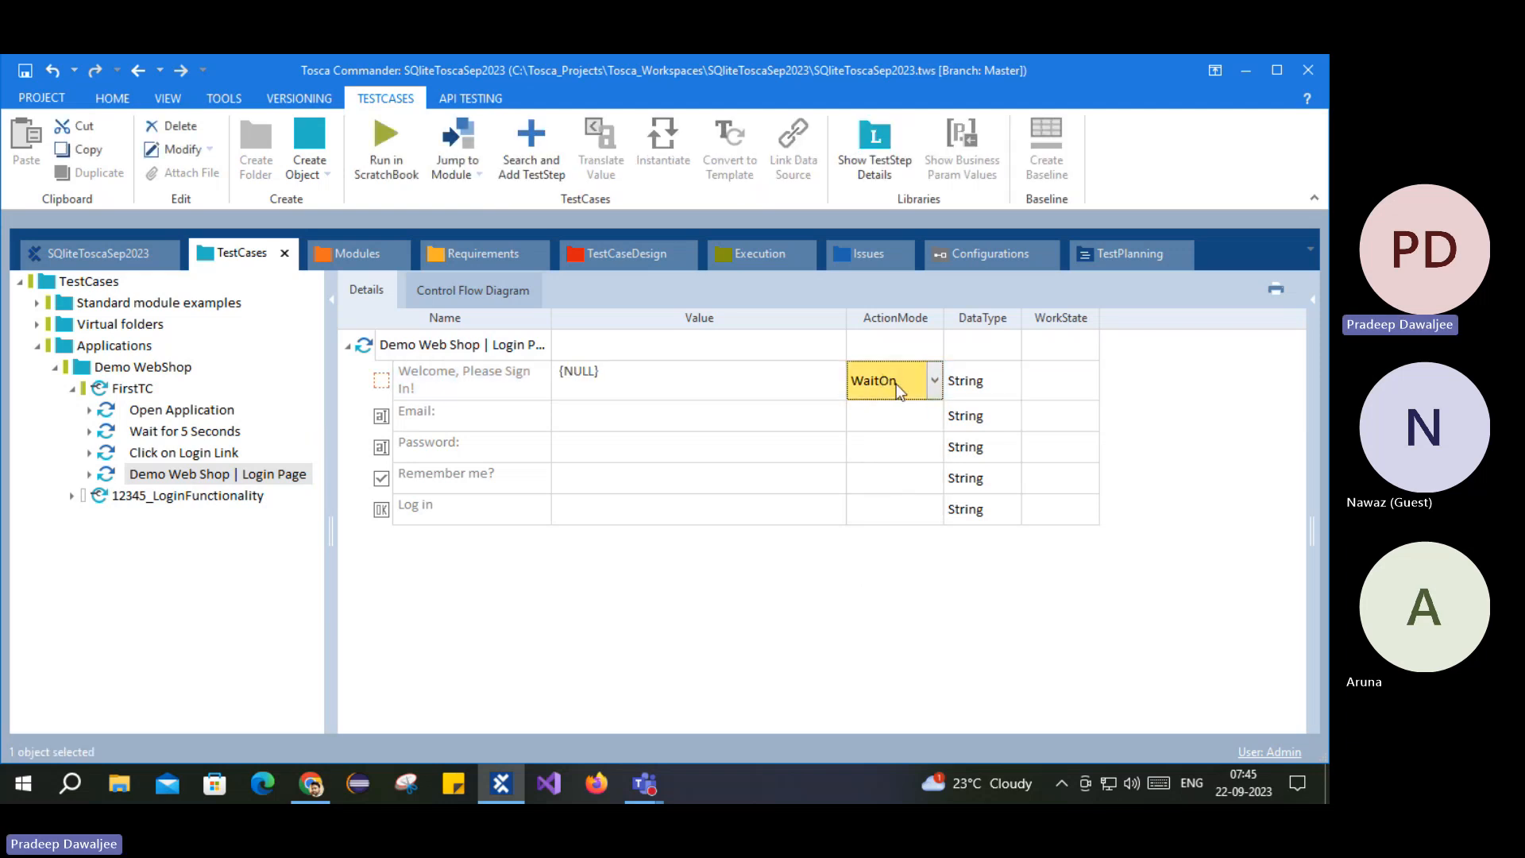
Step: Replace the value of "Welcome, Please Sign In!" with the condition Exists == True
left_click(718, 384)
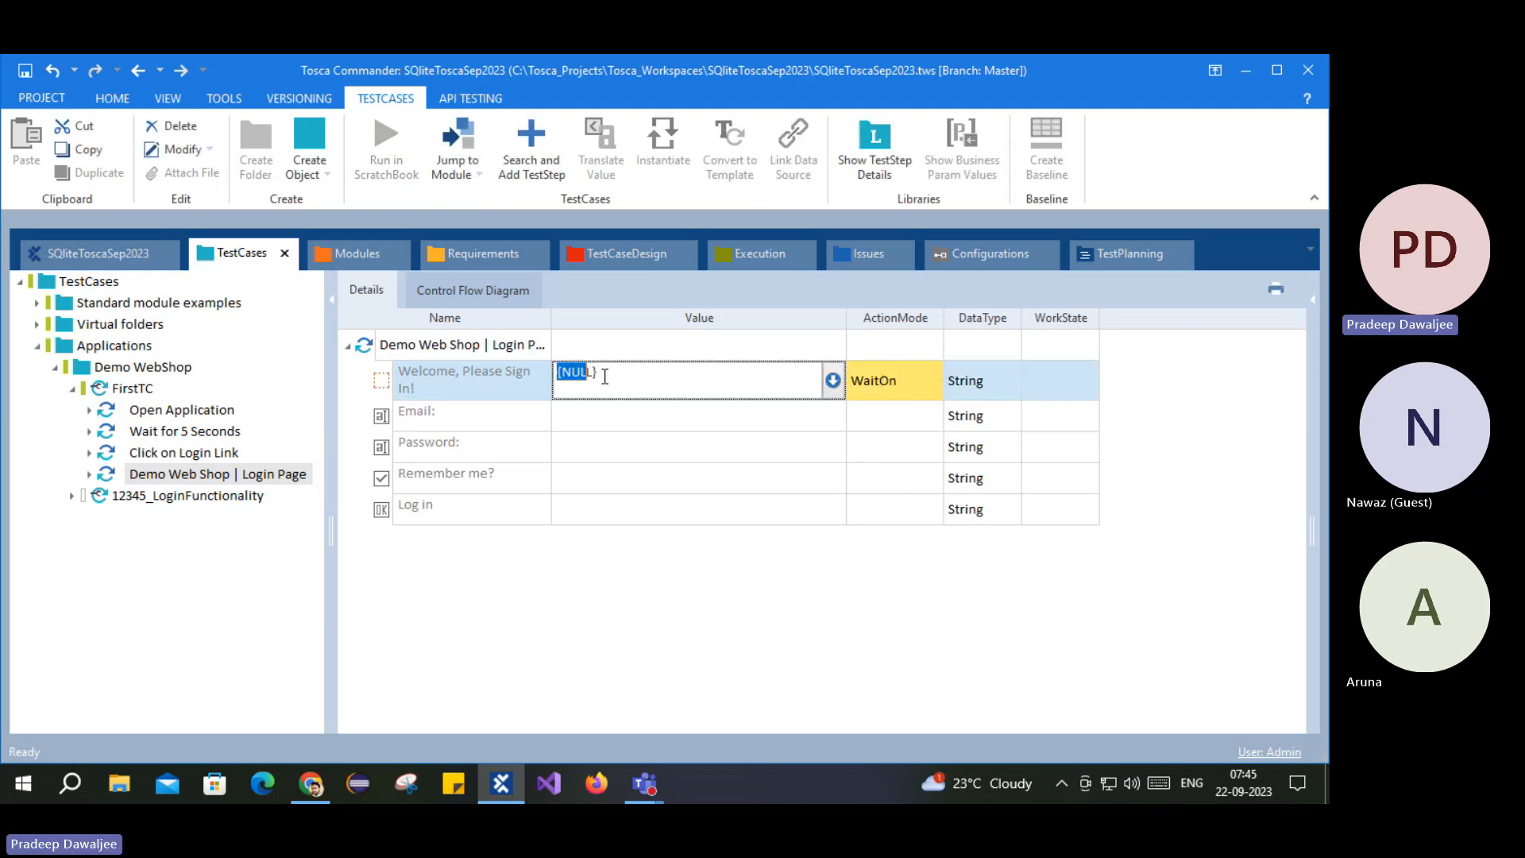
left_click_drag(618, 373, 539, 375)
key("BackSpace")
left_click(833, 381)
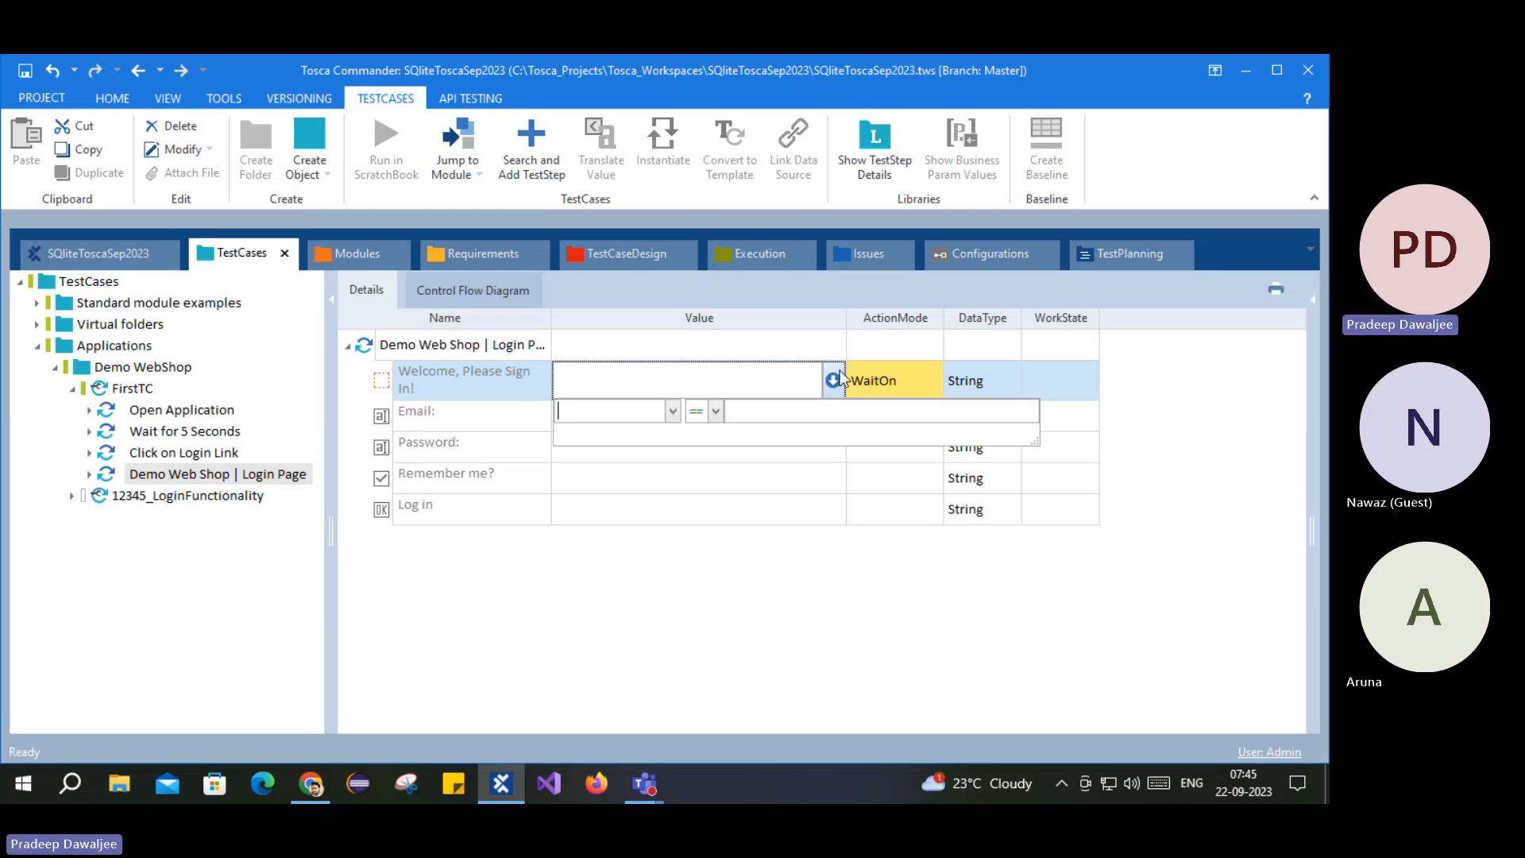
left_click(673, 411)
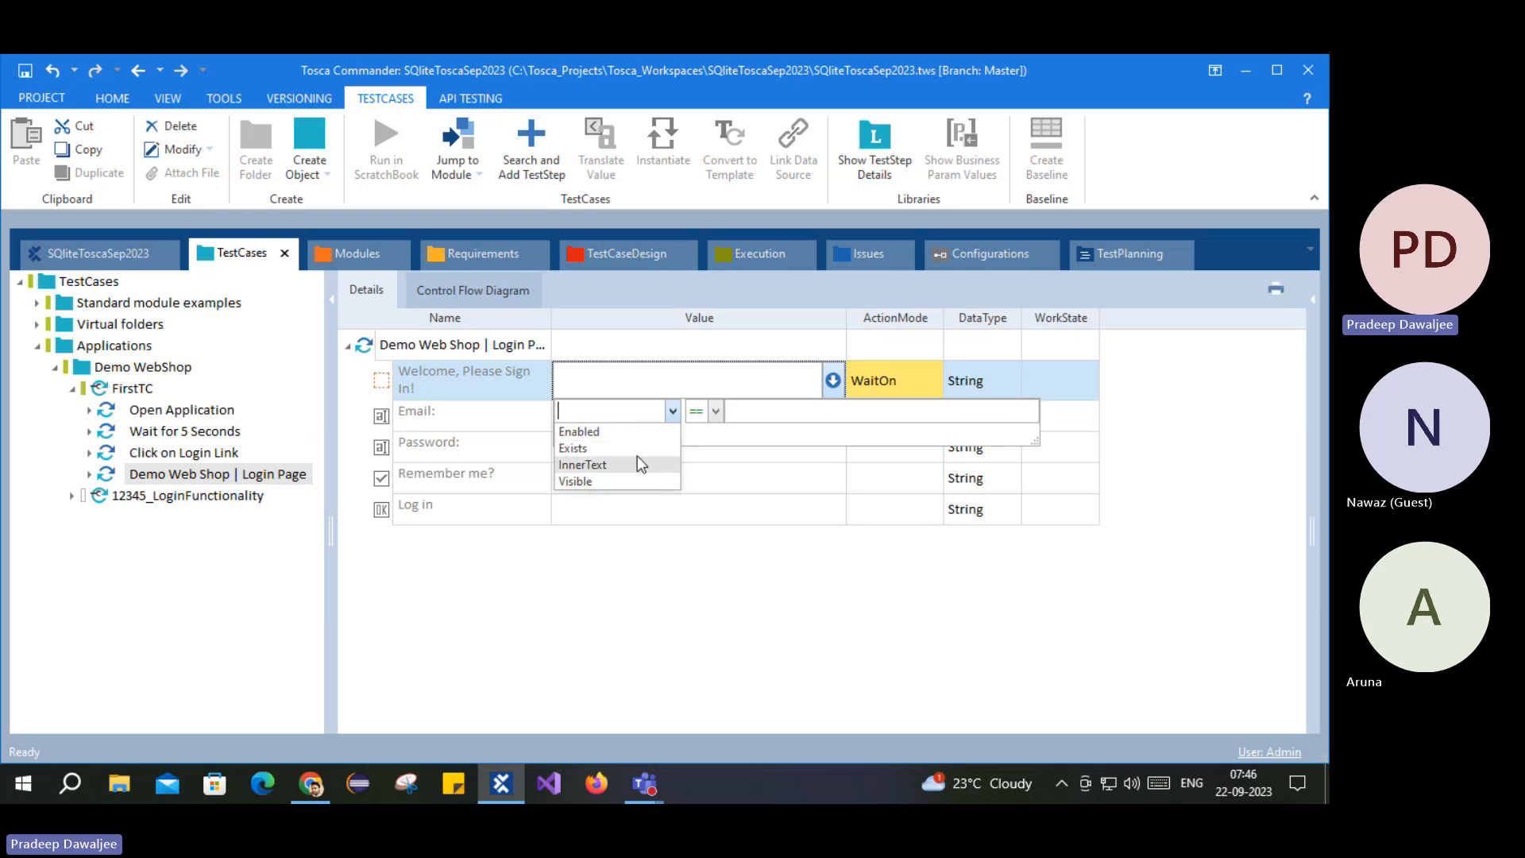
left_click(569, 450)
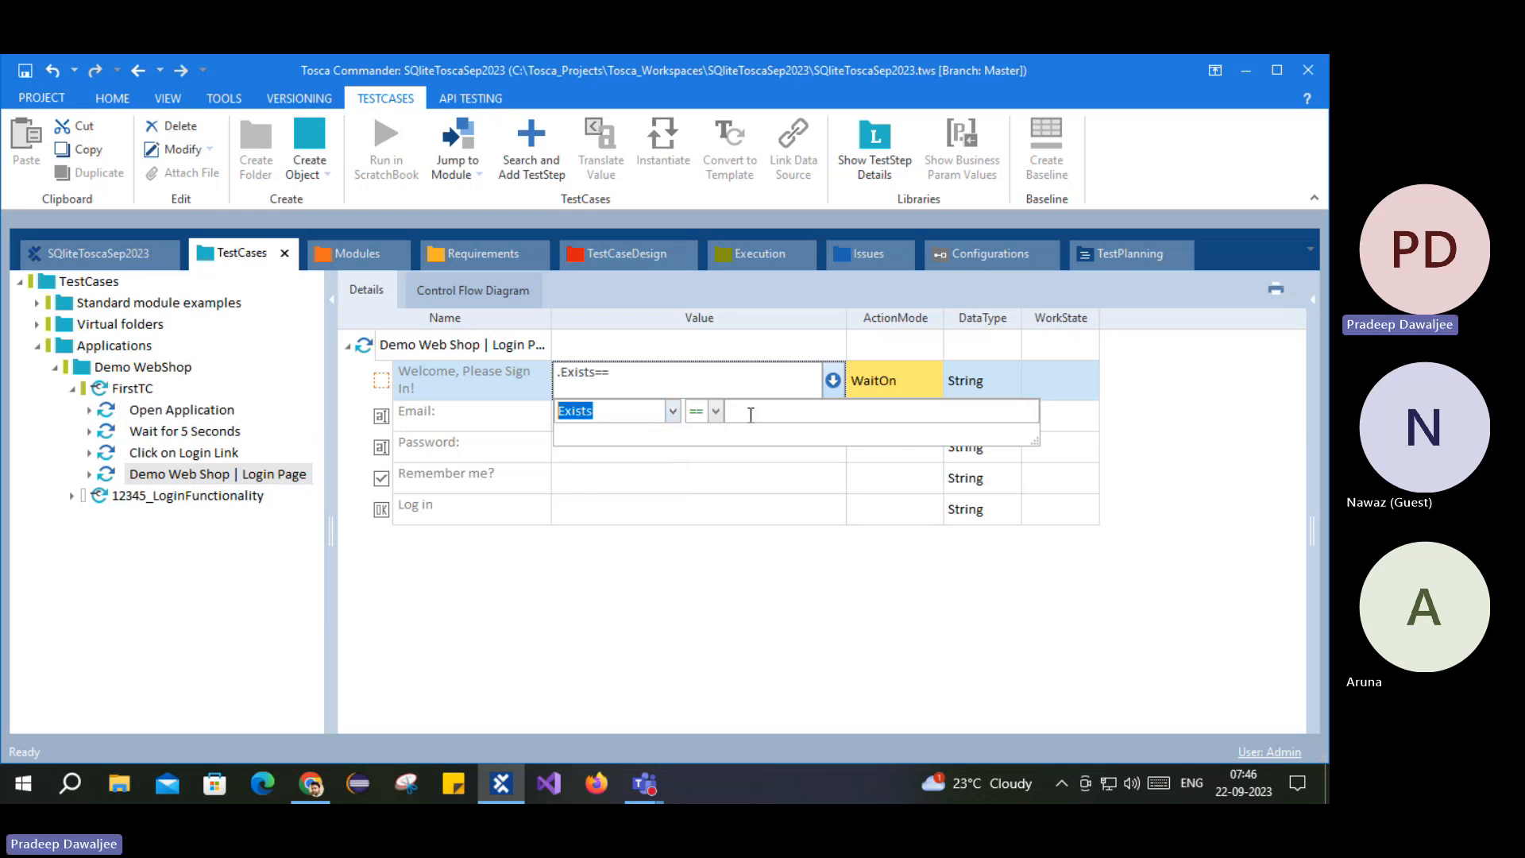
type("True")
key("Return")
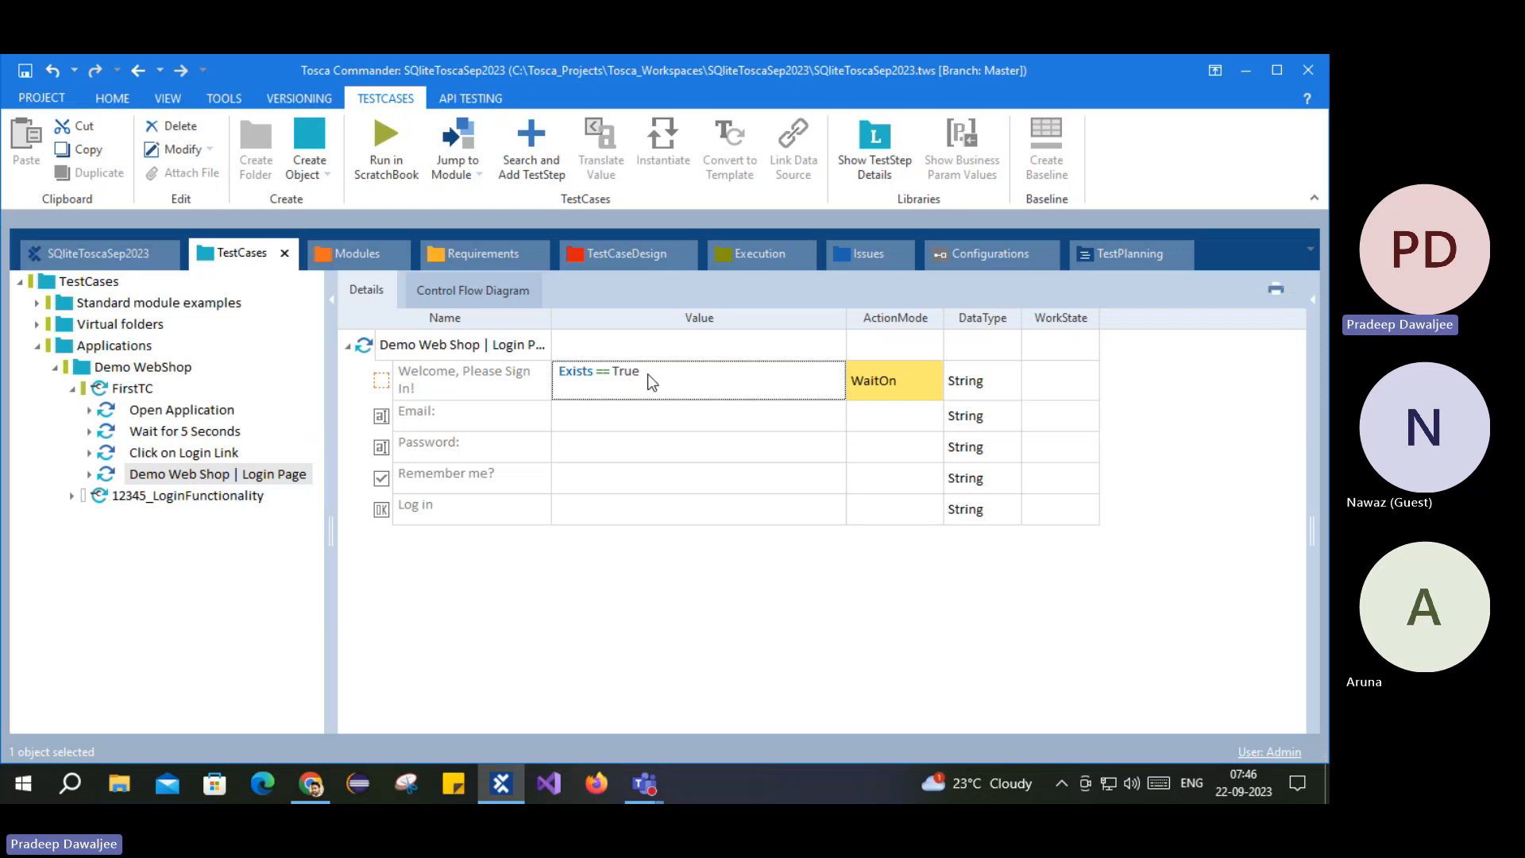
Step: Review the Click on Login Link step and the WaitOn entry of the Login Page step that follows it
left_click(370, 345)
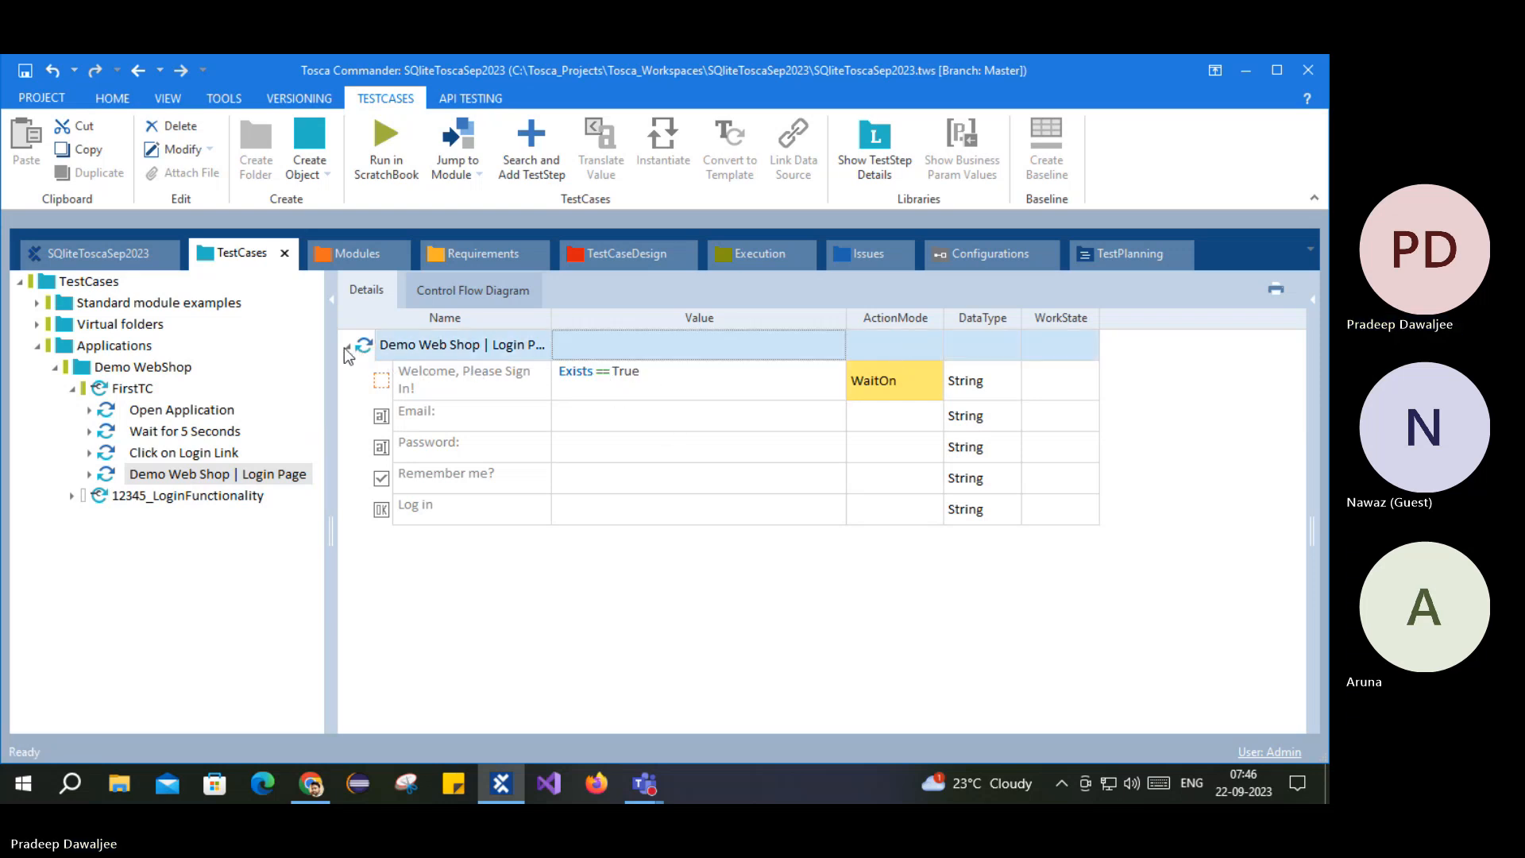
left_click(178, 453)
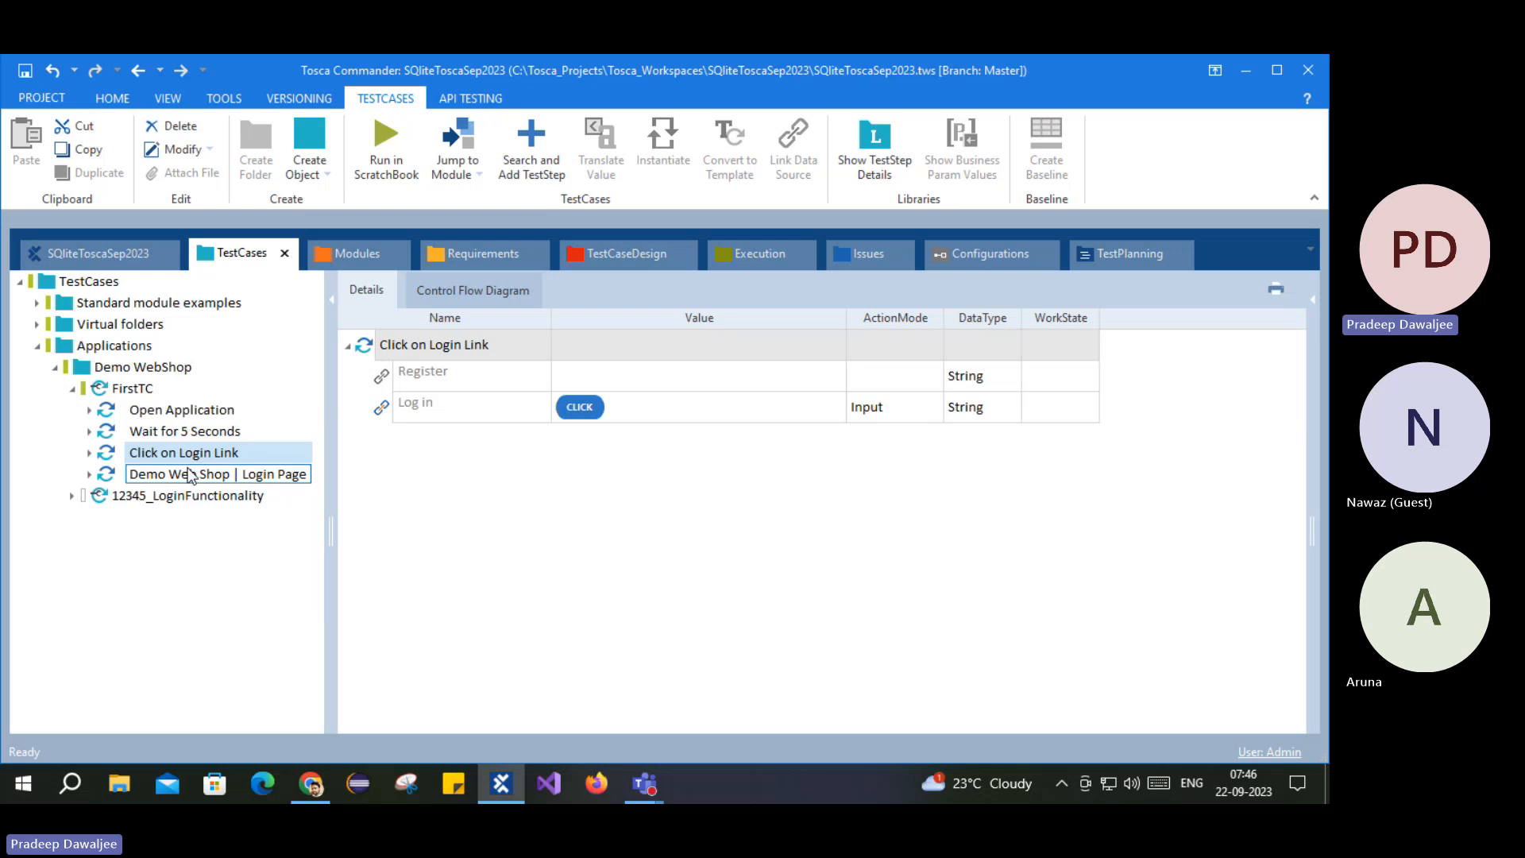
left_click(193, 477)
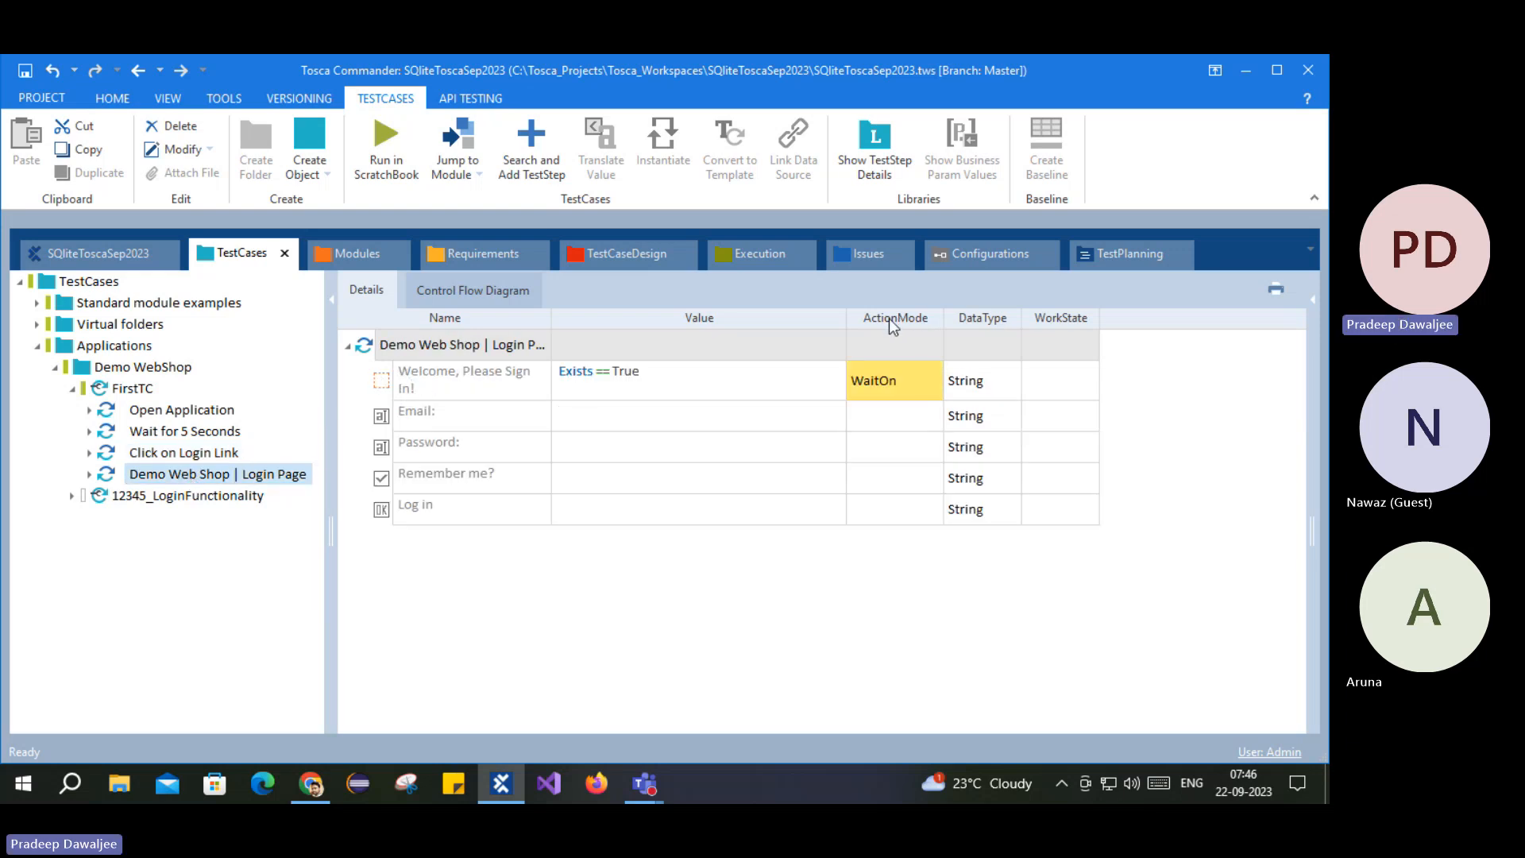
left_click(417, 388)
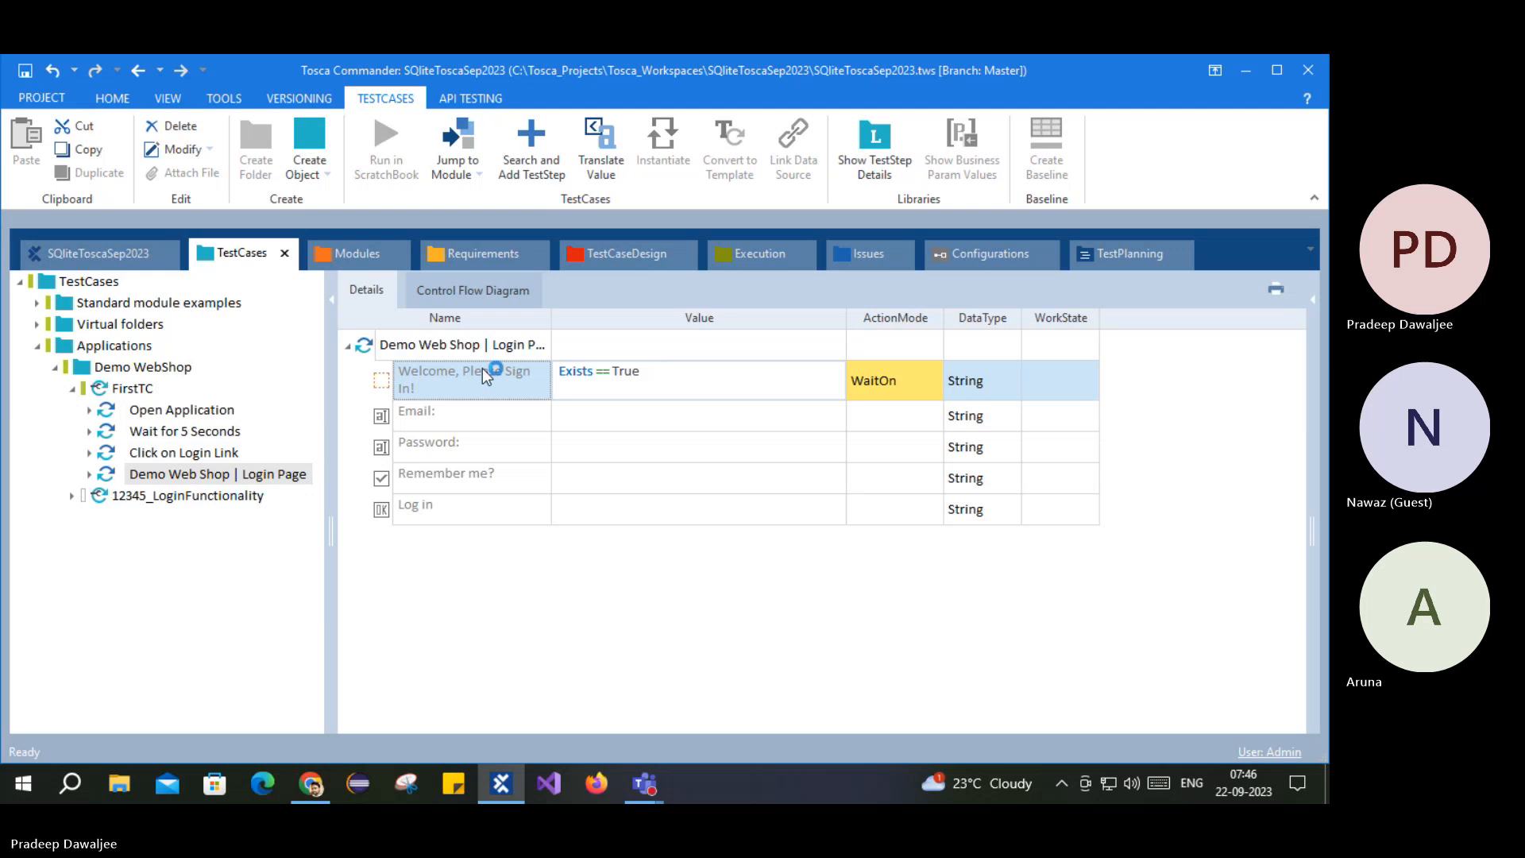
left_click(371, 345)
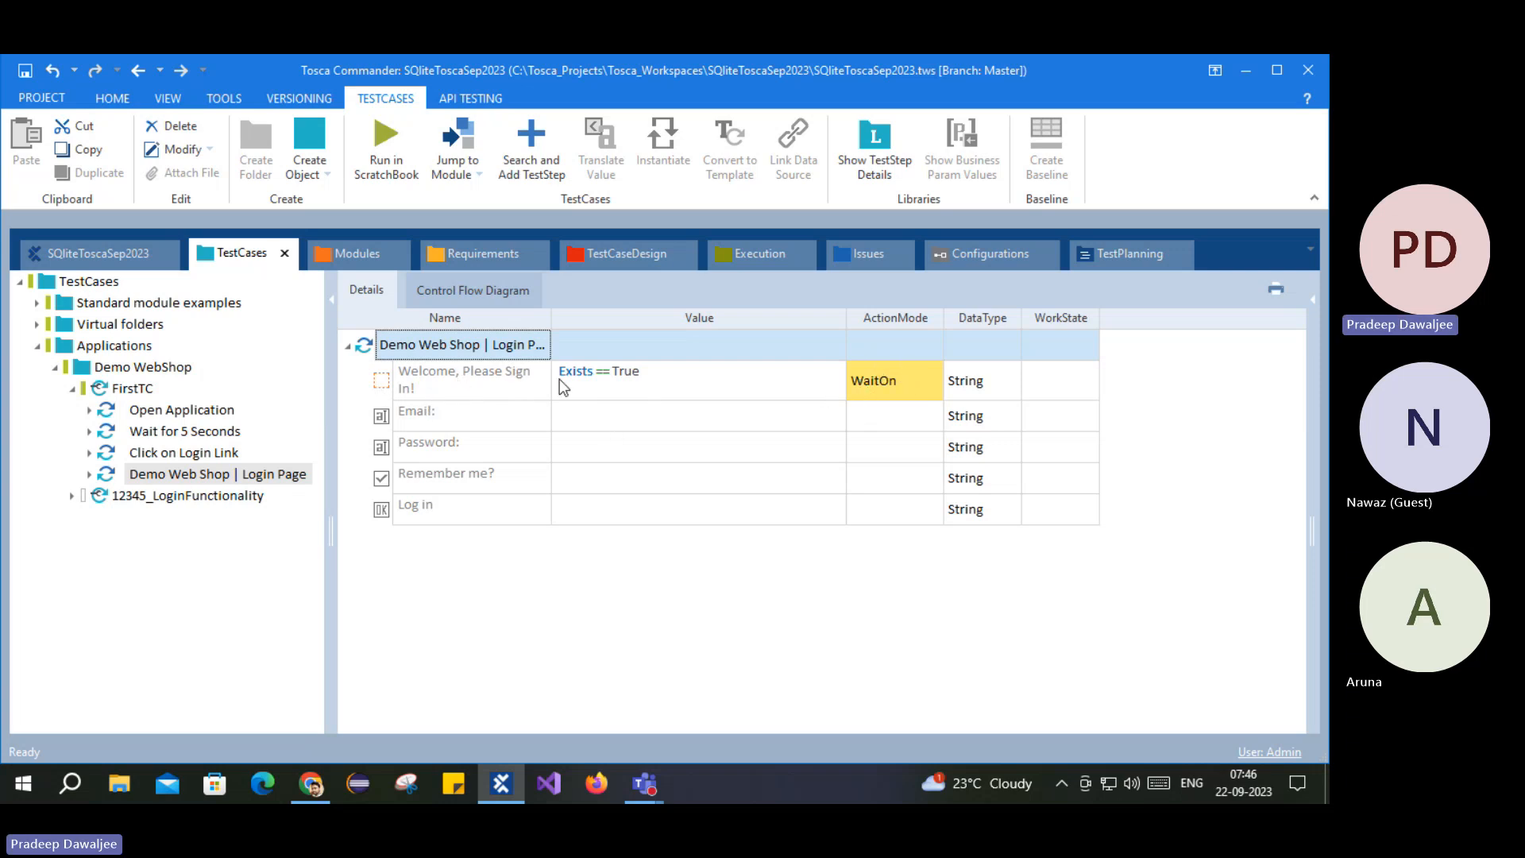
left_click(403, 378)
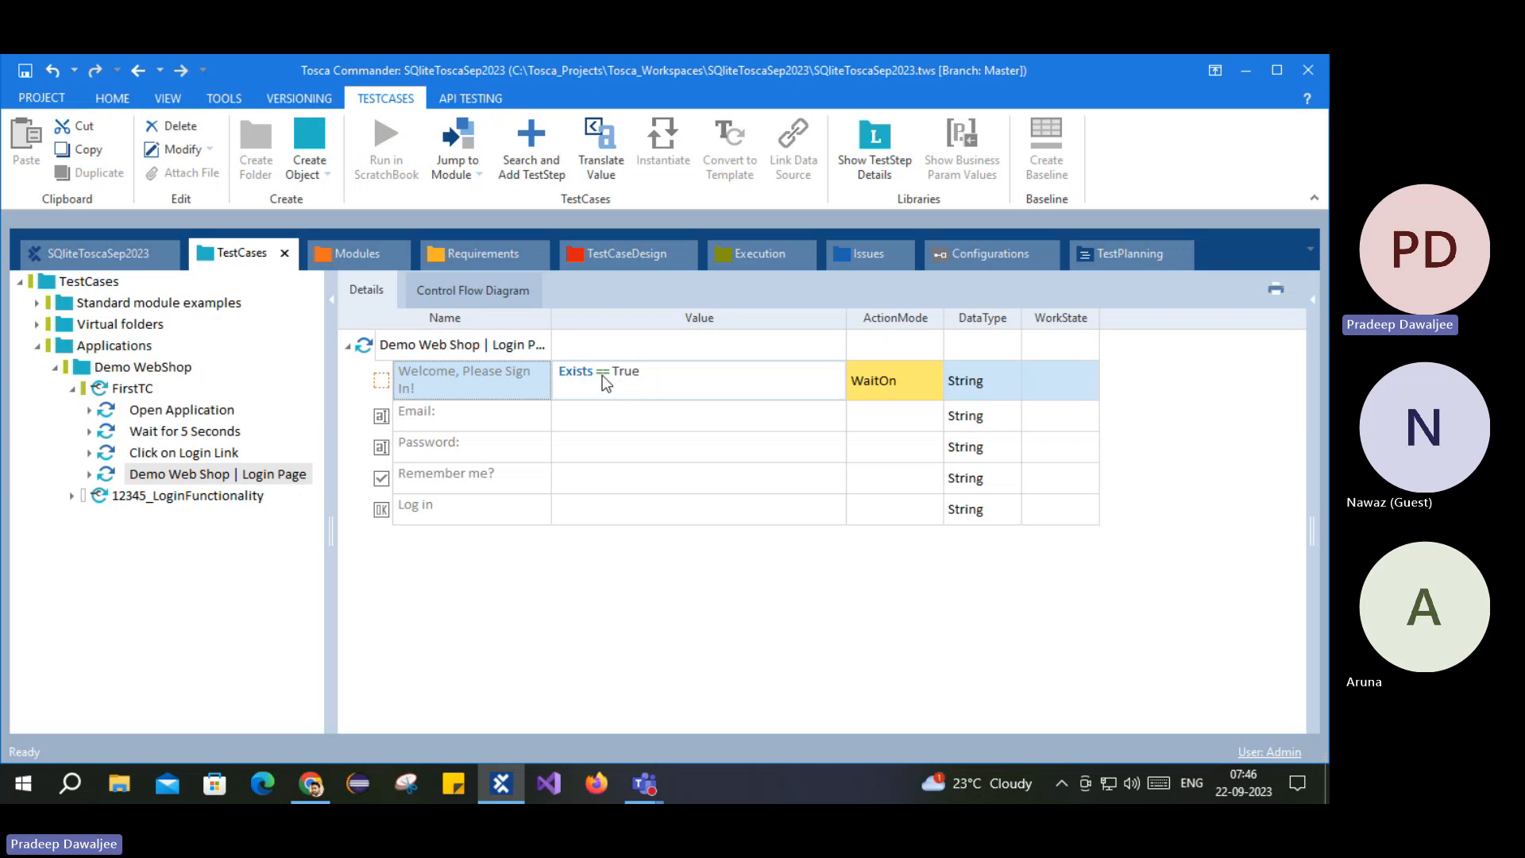
Step: Examine the properties available for the "Welcome, Please Sign In!" condition and the ActionMode options offered for it
left_click(618, 390)
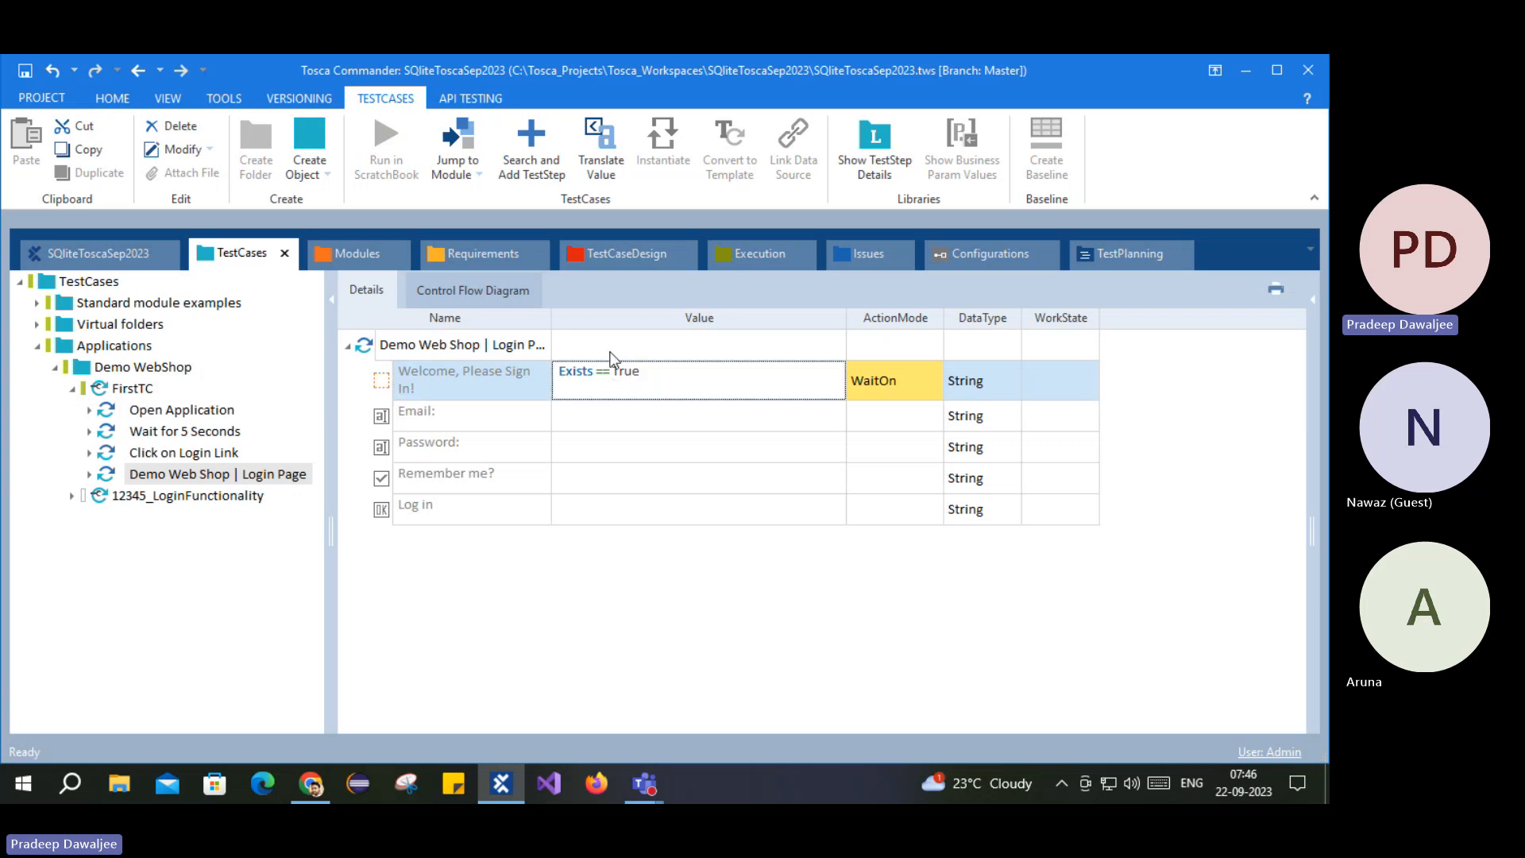
left_click(592, 395)
left_click(832, 381)
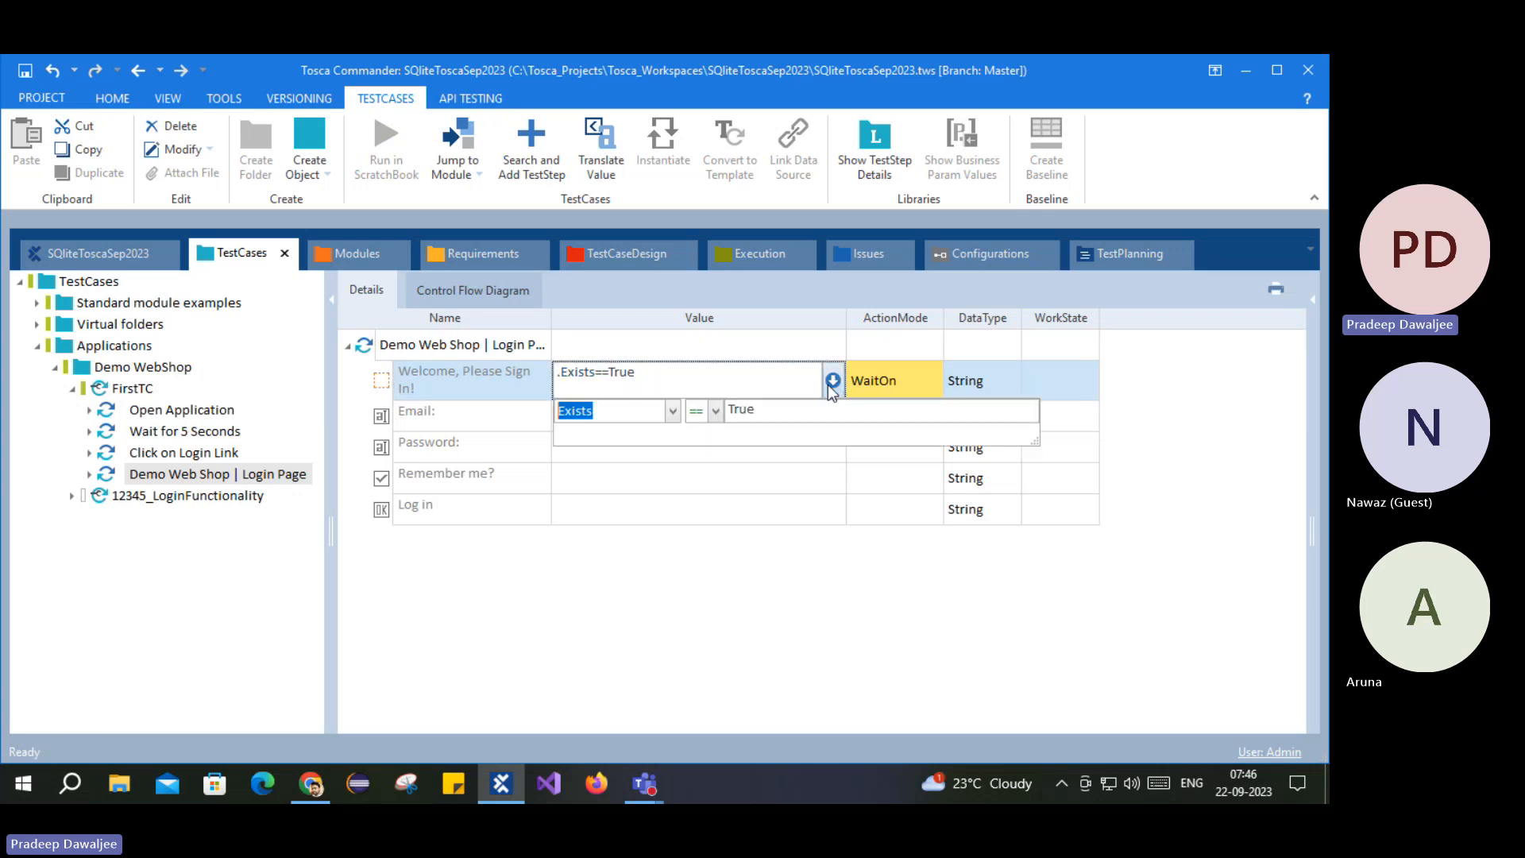
left_click(673, 411)
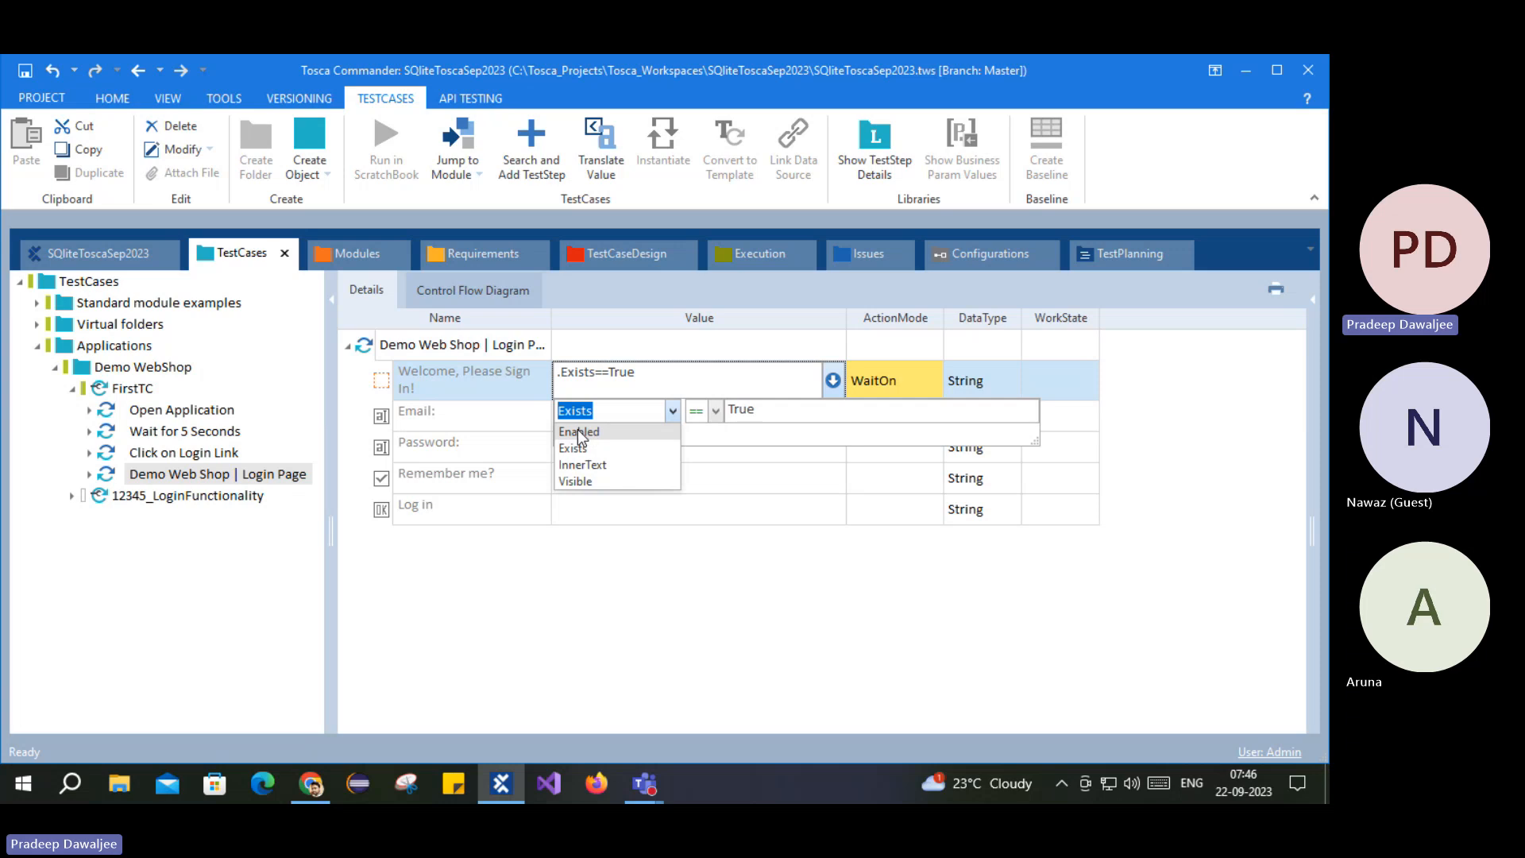
left_click(705, 702)
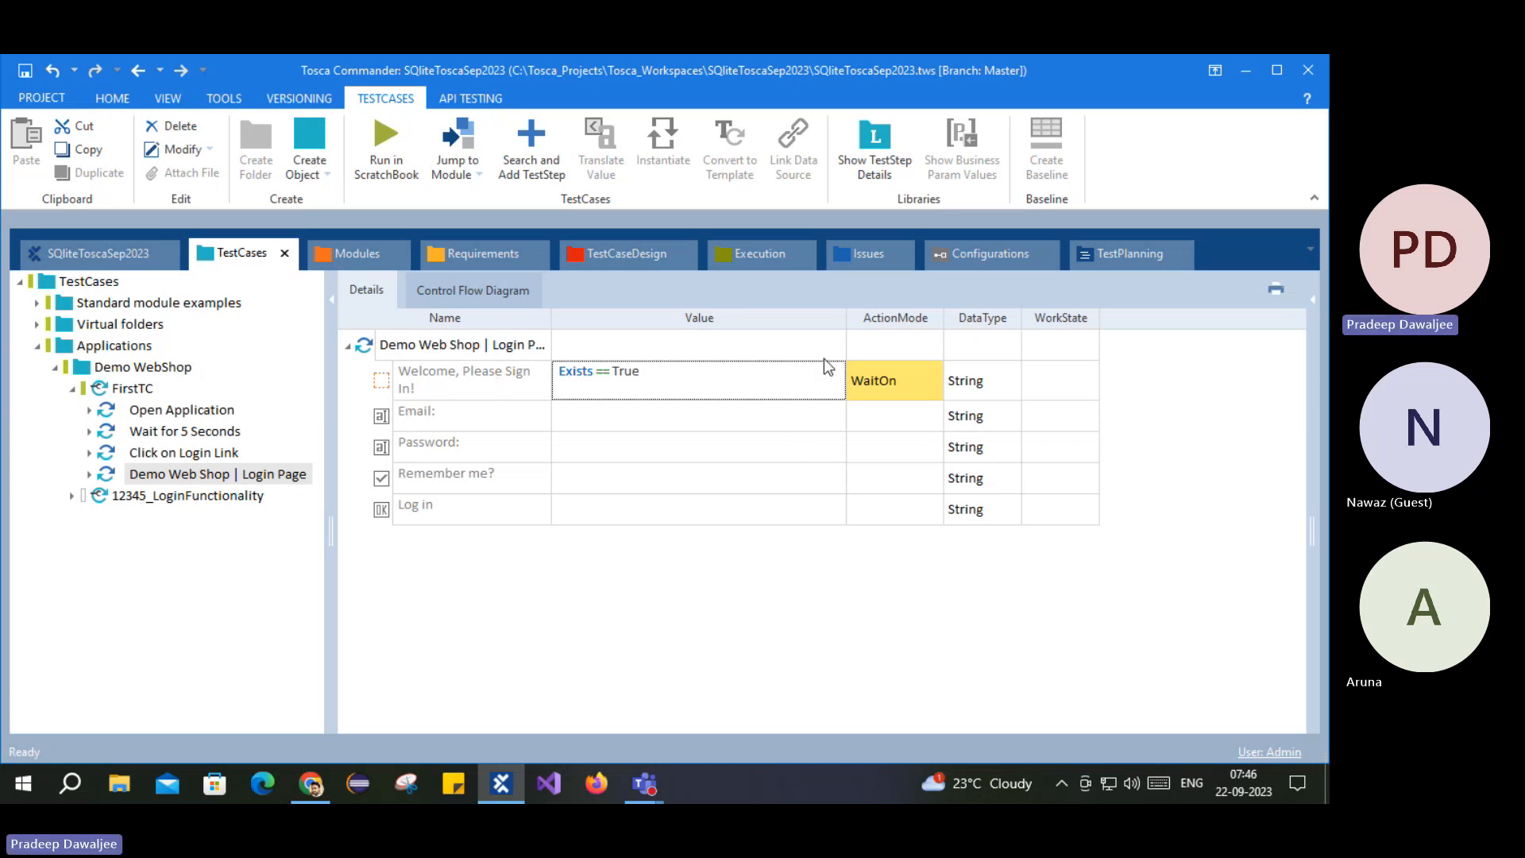
left_click(902, 381)
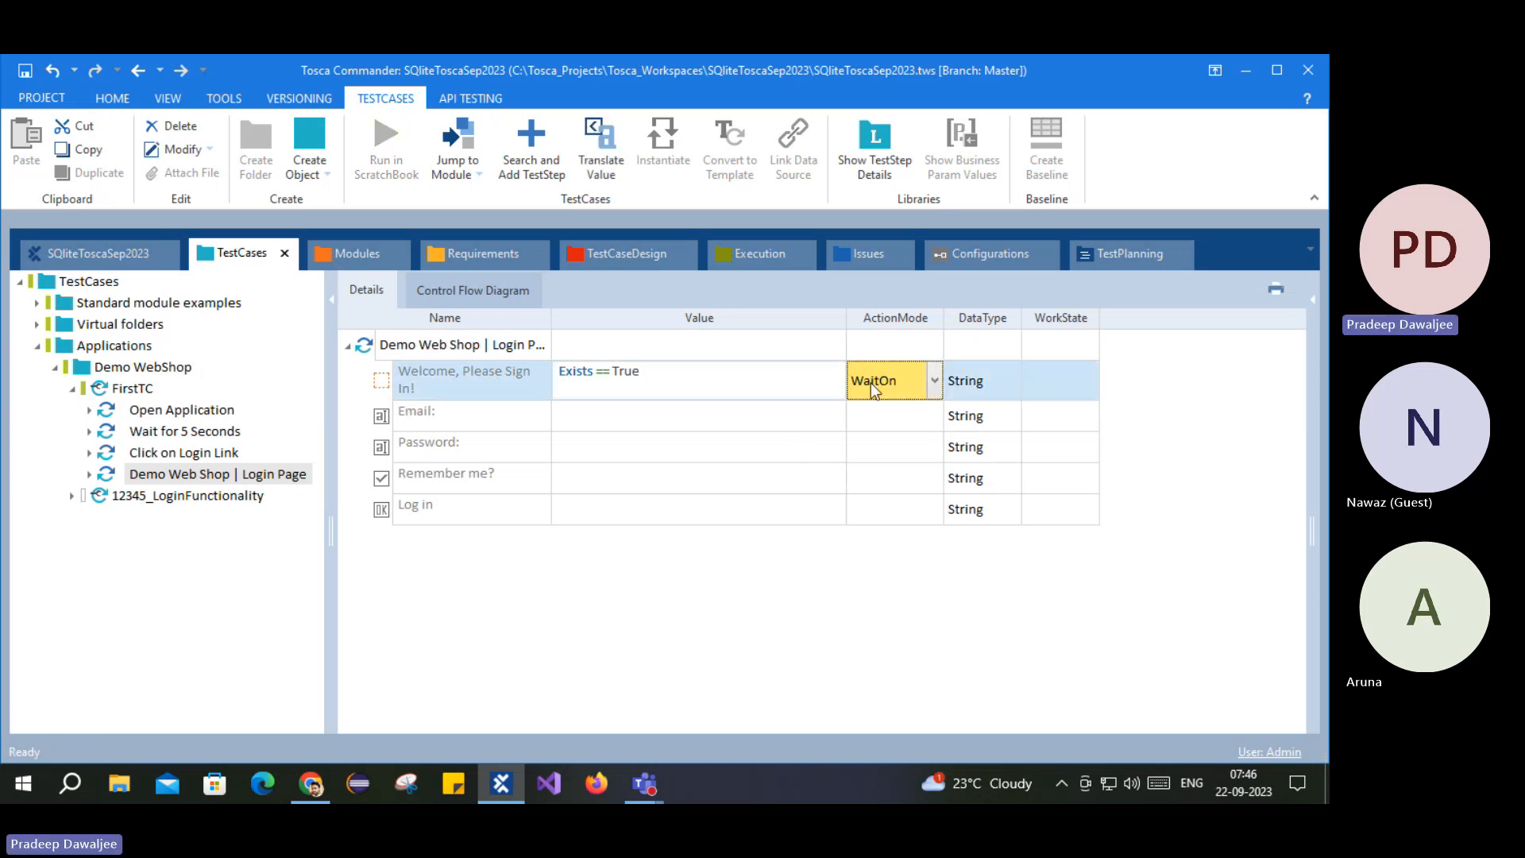
left_click(935, 389)
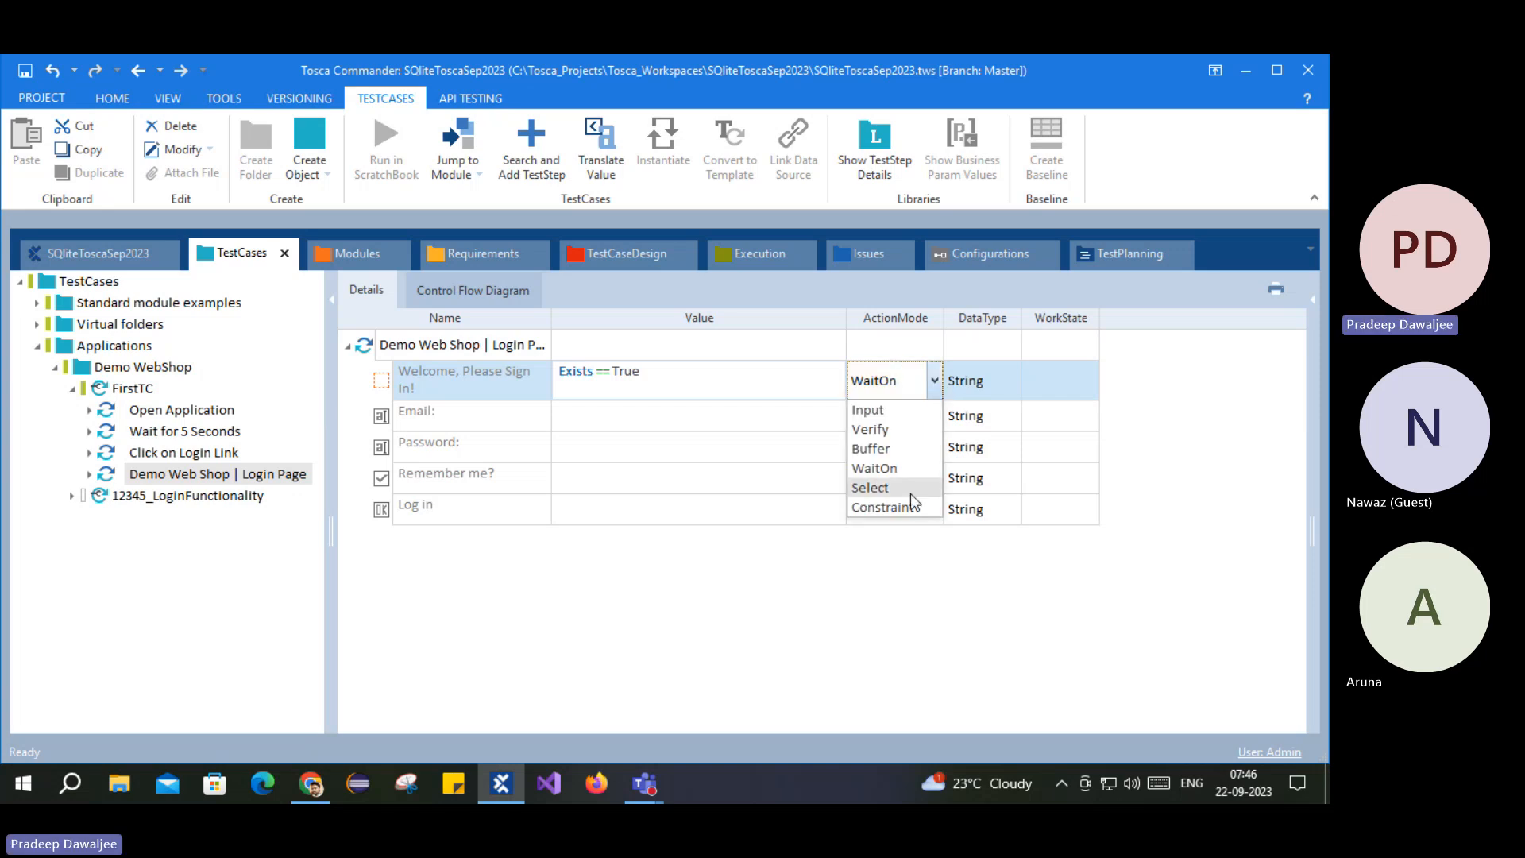
Step: Delete the WaitOn condition from "Welcome, Please Sign In!" and look over its ActionMode options without choosing one
right_click(412, 374)
left_click(454, 331)
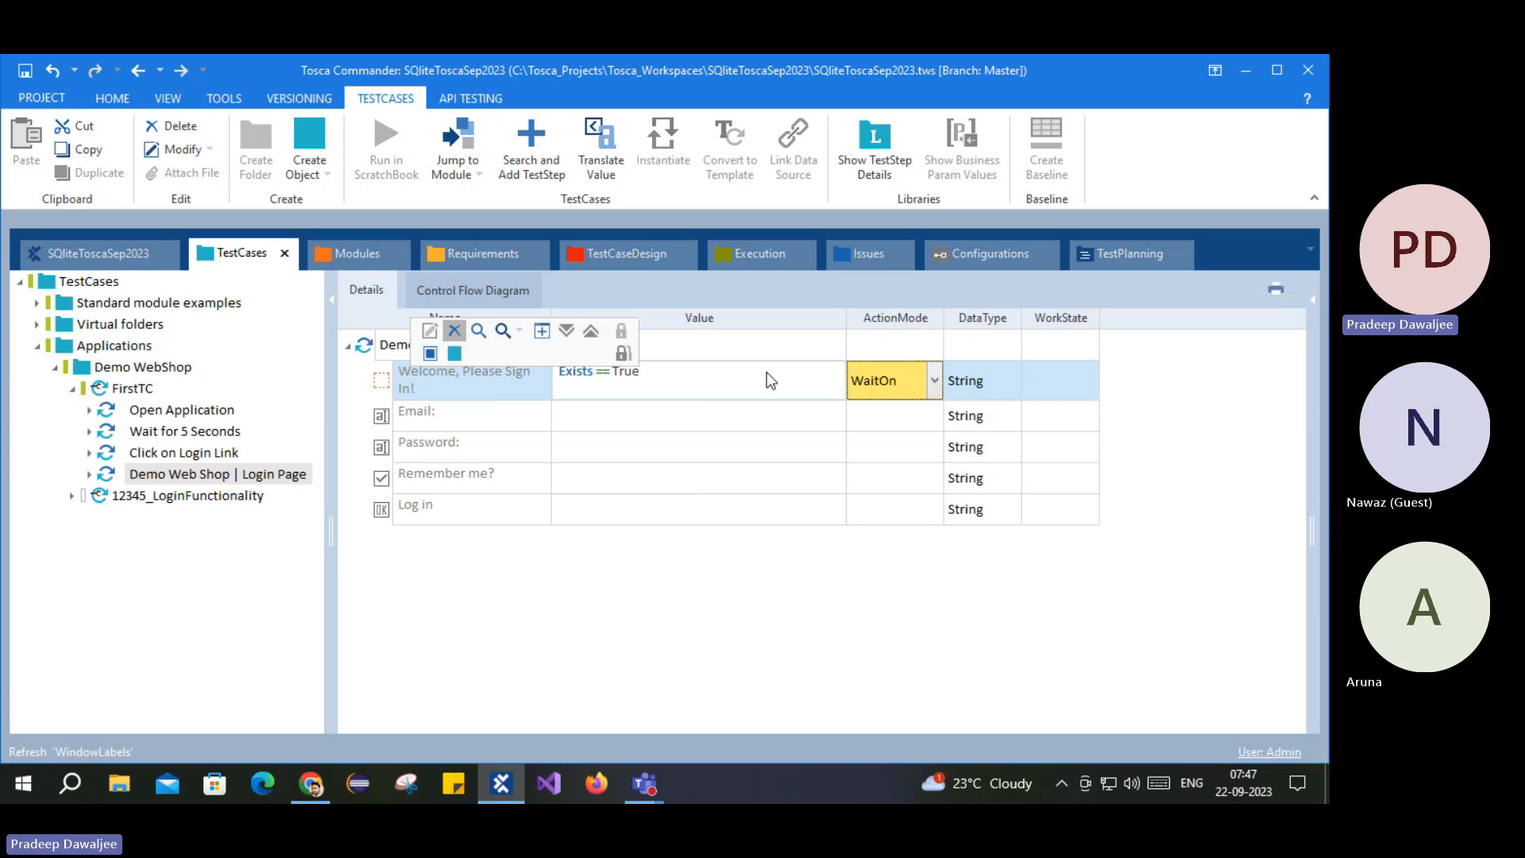
left_click(896, 383)
left_click(934, 382)
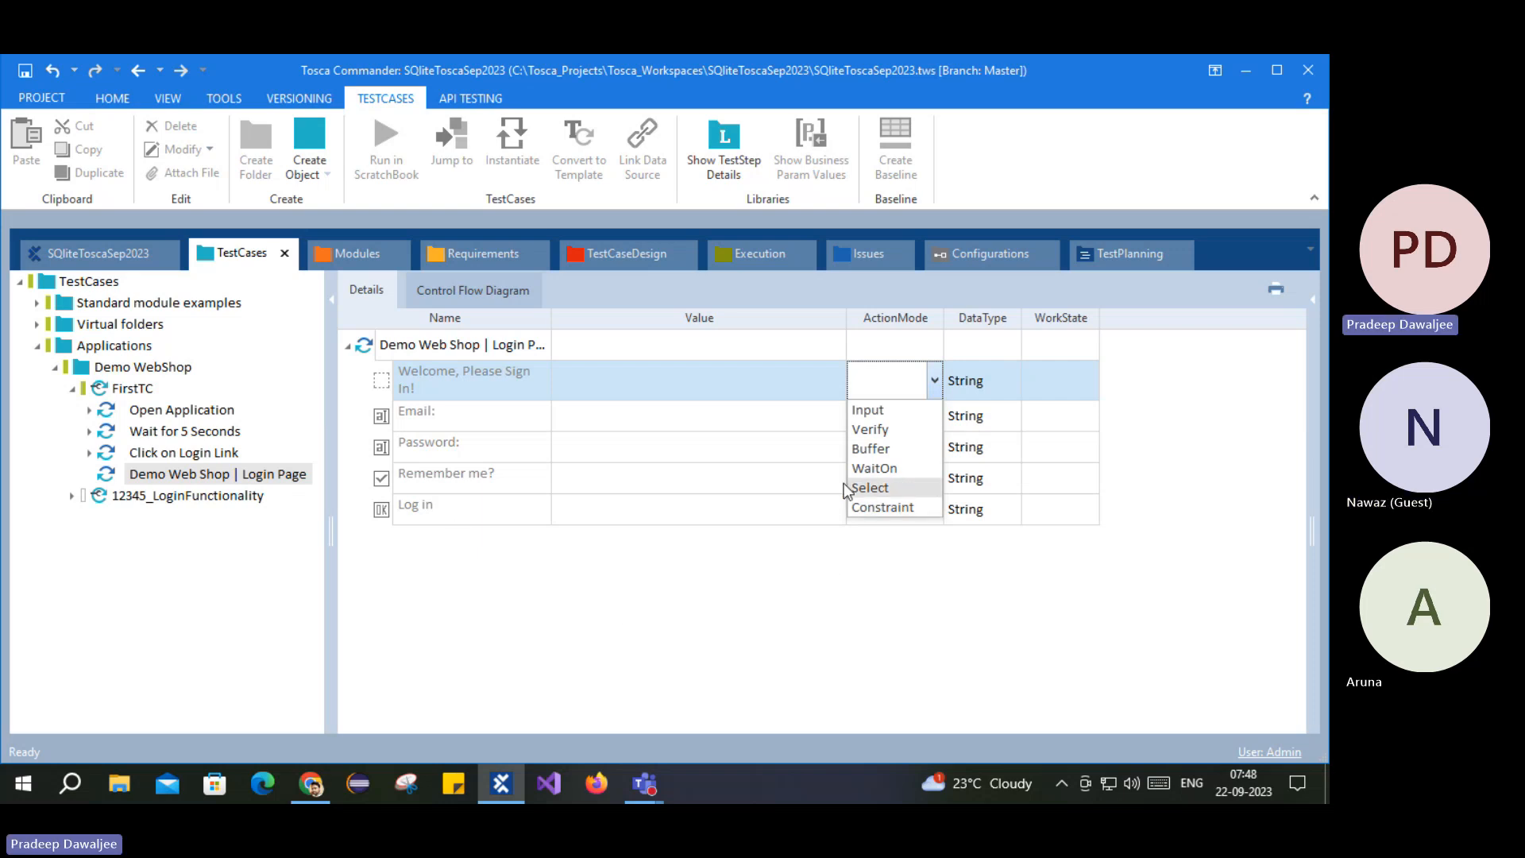
left_click(184, 452)
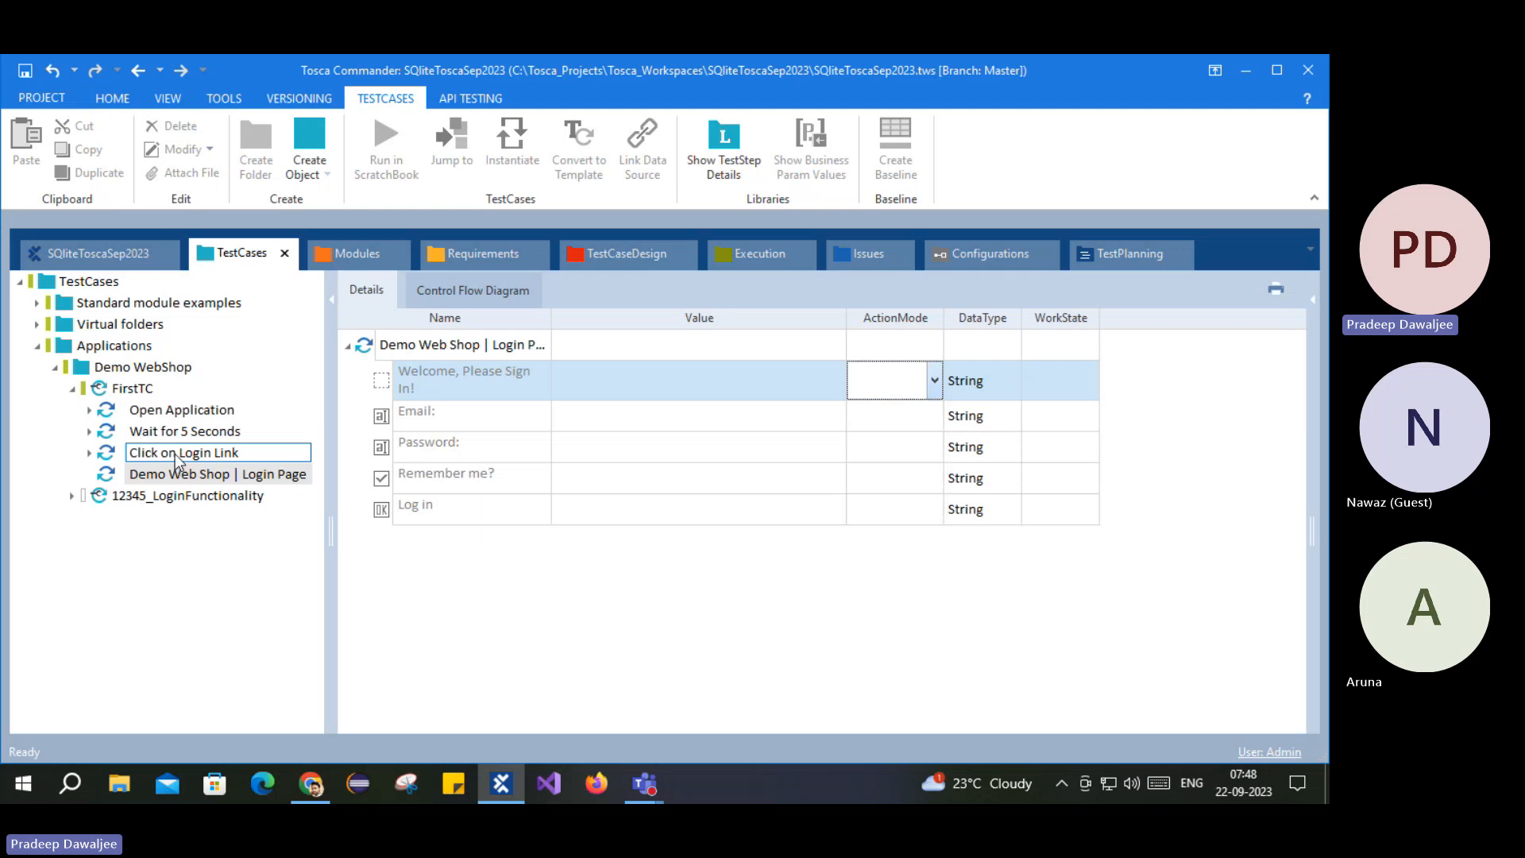
Step: Rename the Demo Web Shop | Login Page test step as "Verify Login page is displayed with Welcome message" and widen the Name column
left_click(184, 475)
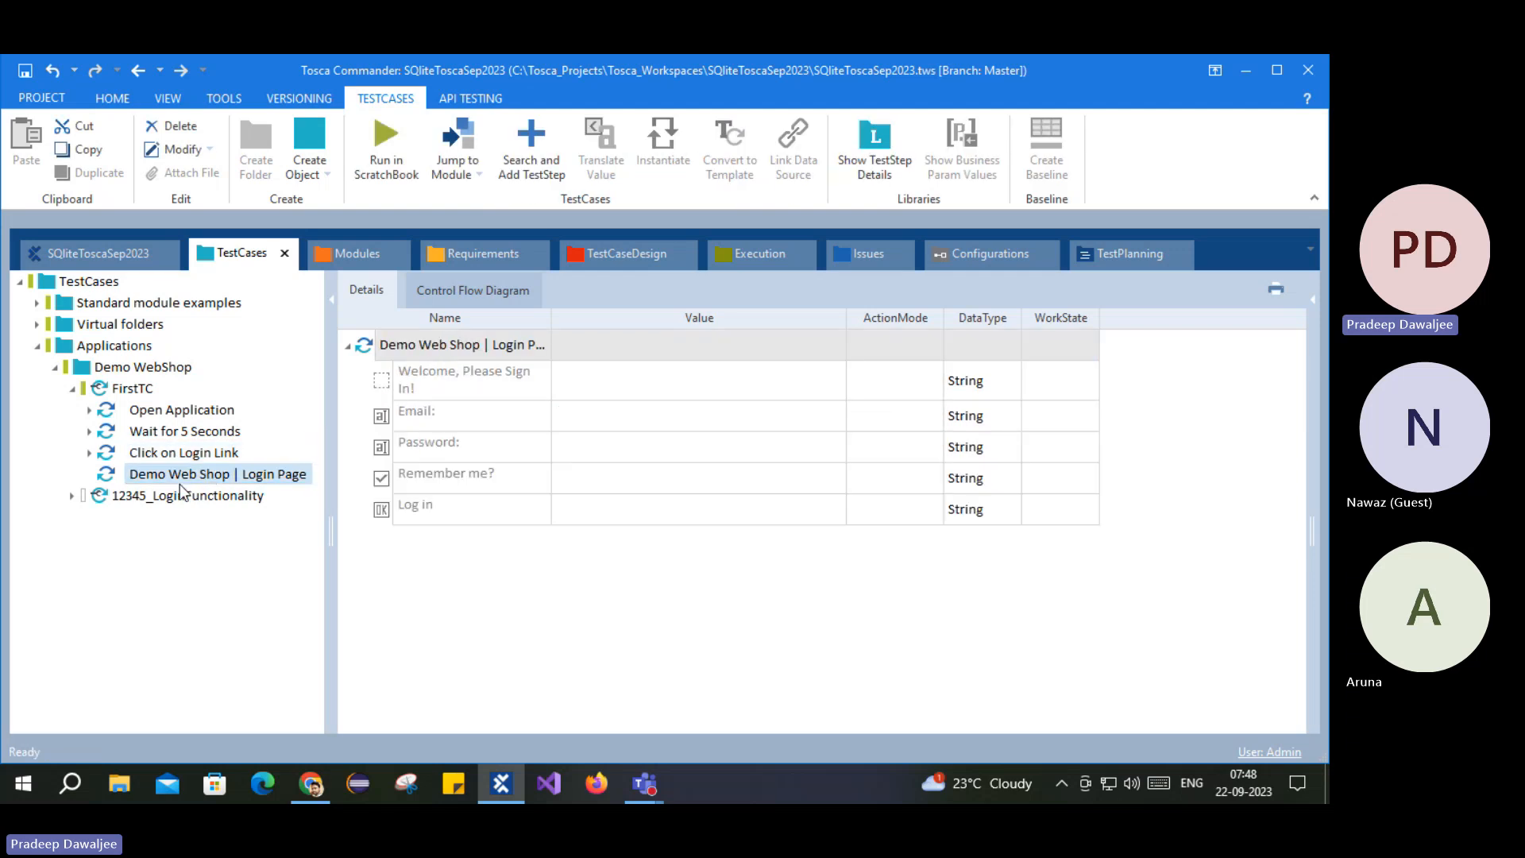
left_click(439, 346)
double_click(439, 345)
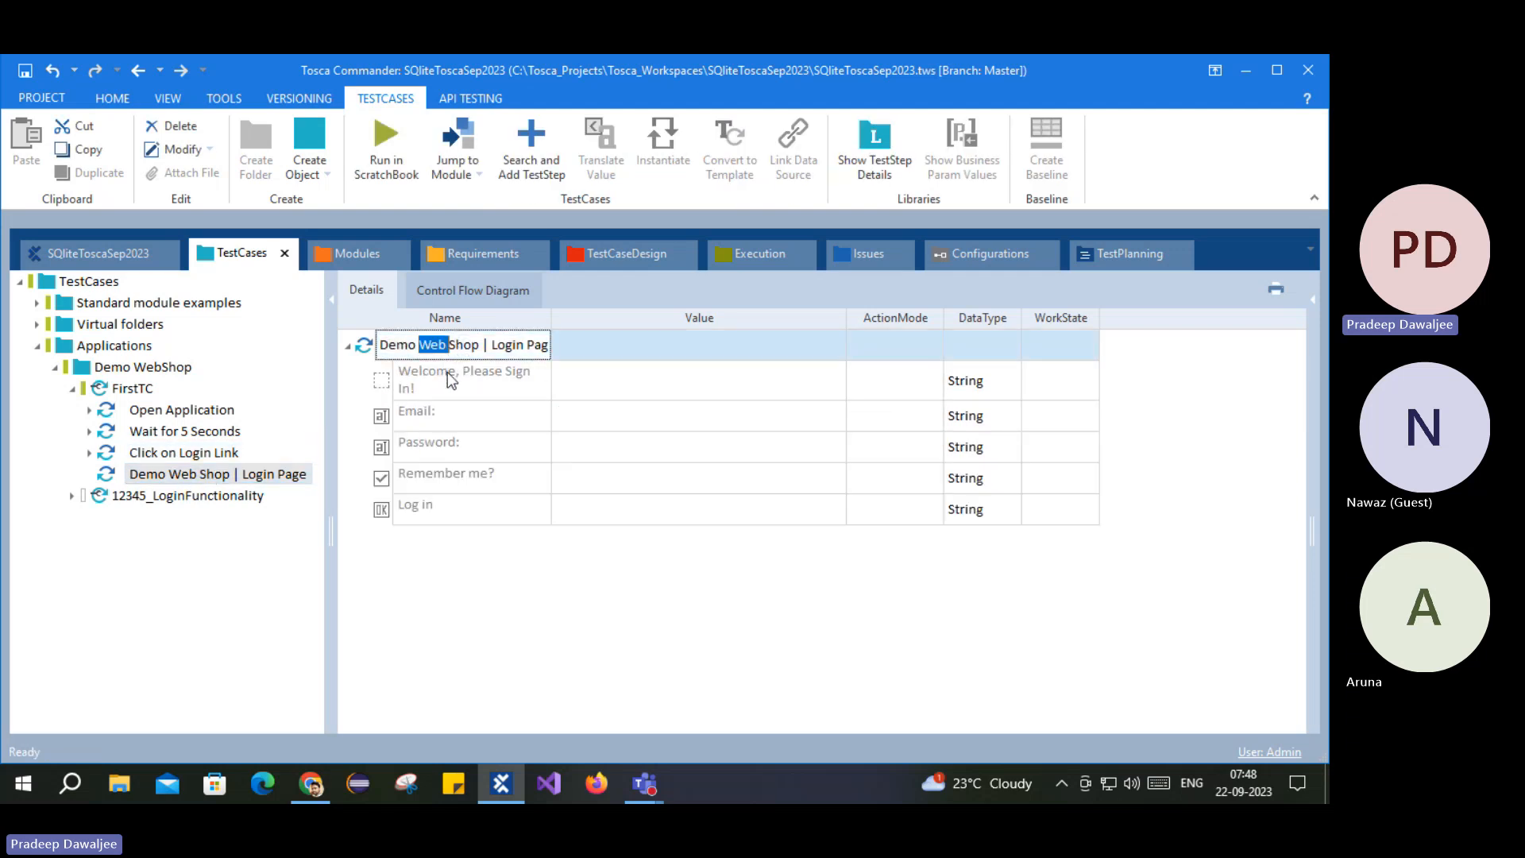
key("ctrl+a")
type("Ve")
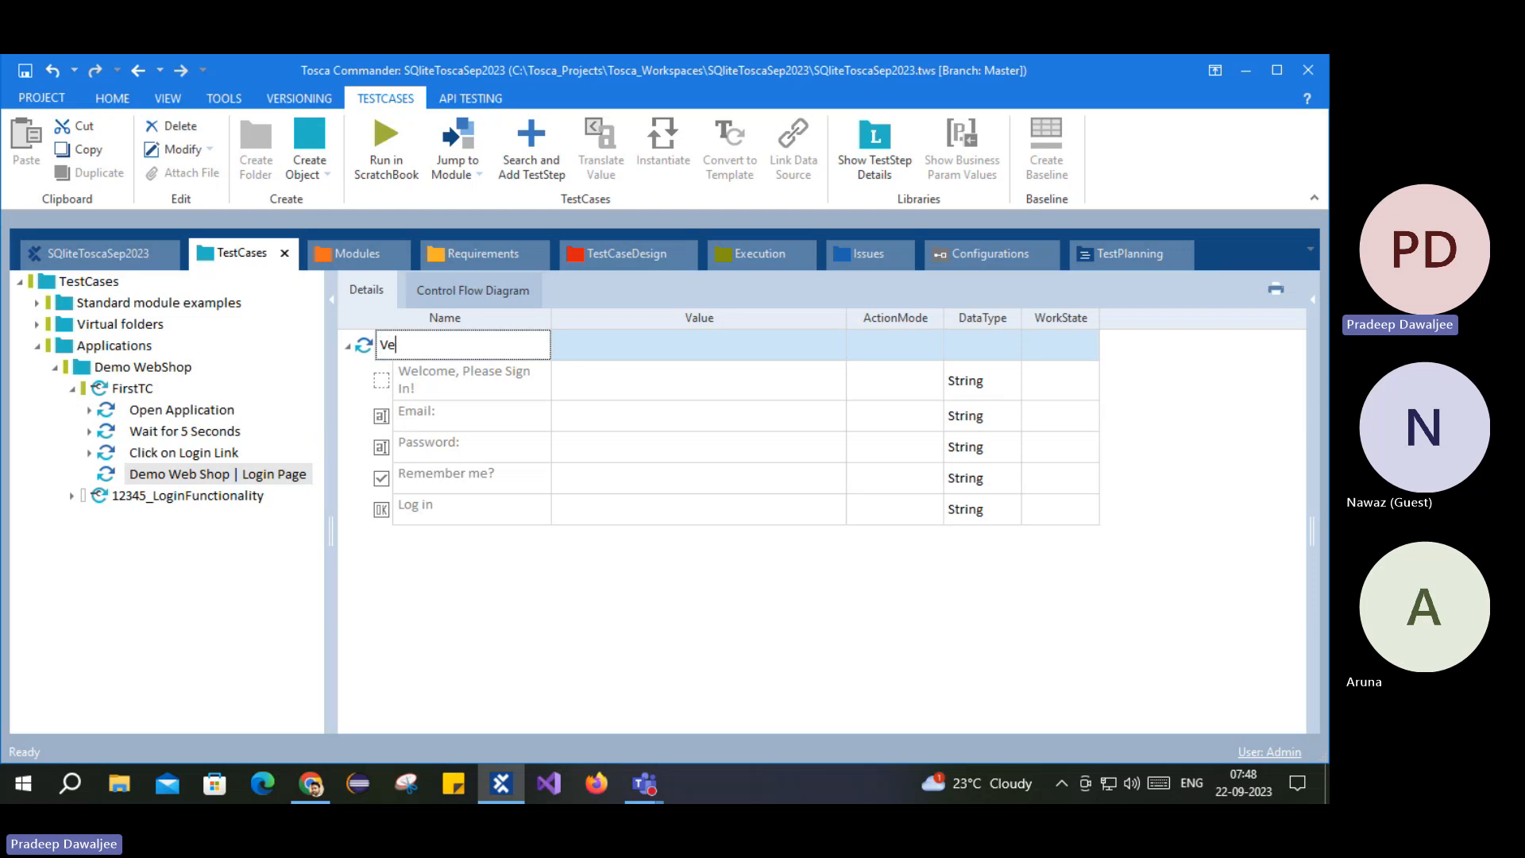
type("rify Login page is displaye")
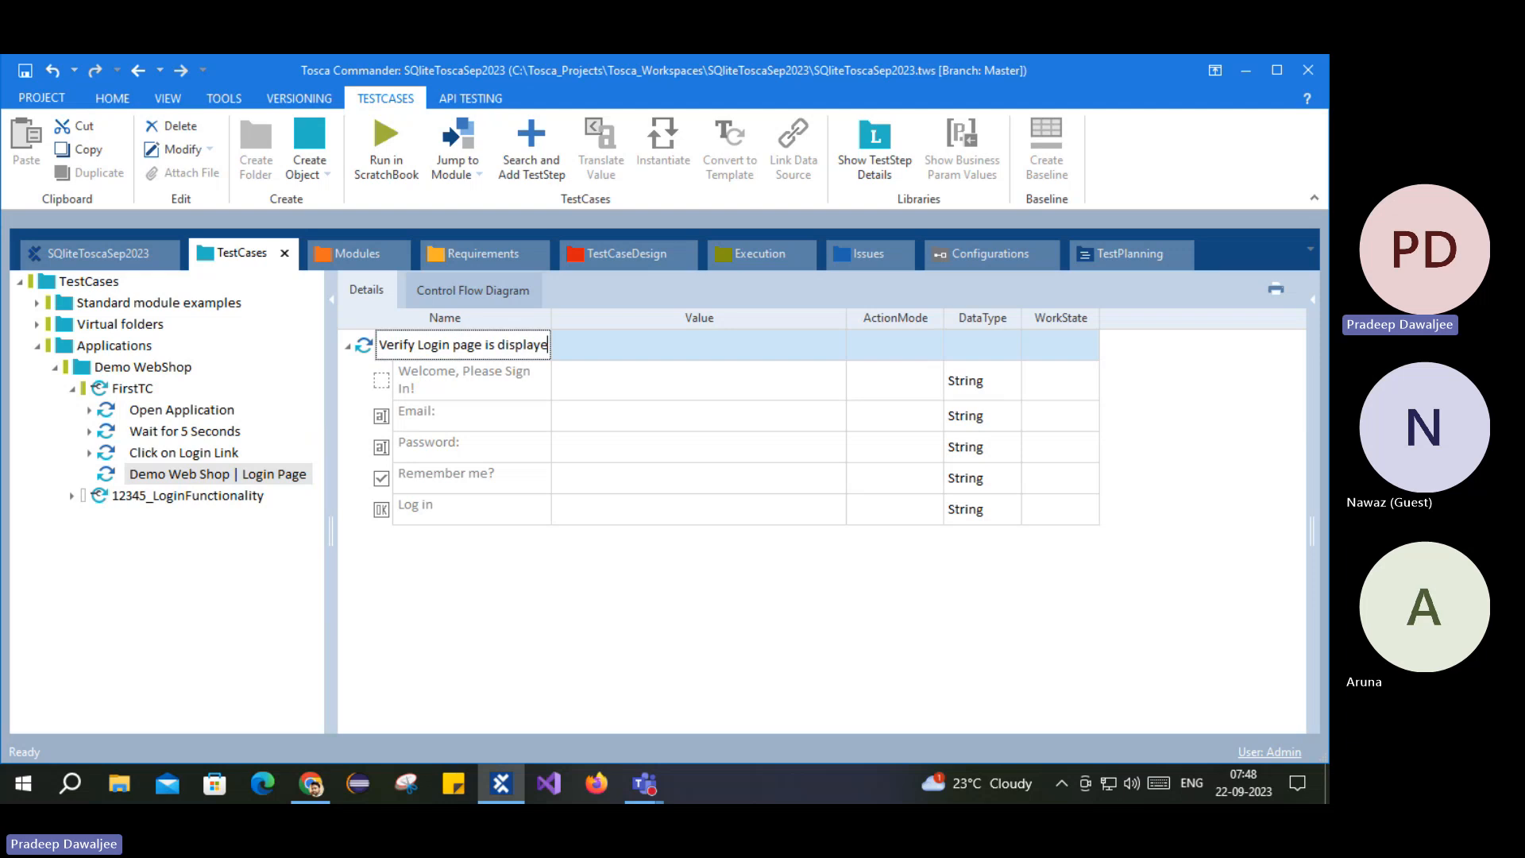
type("d with We")
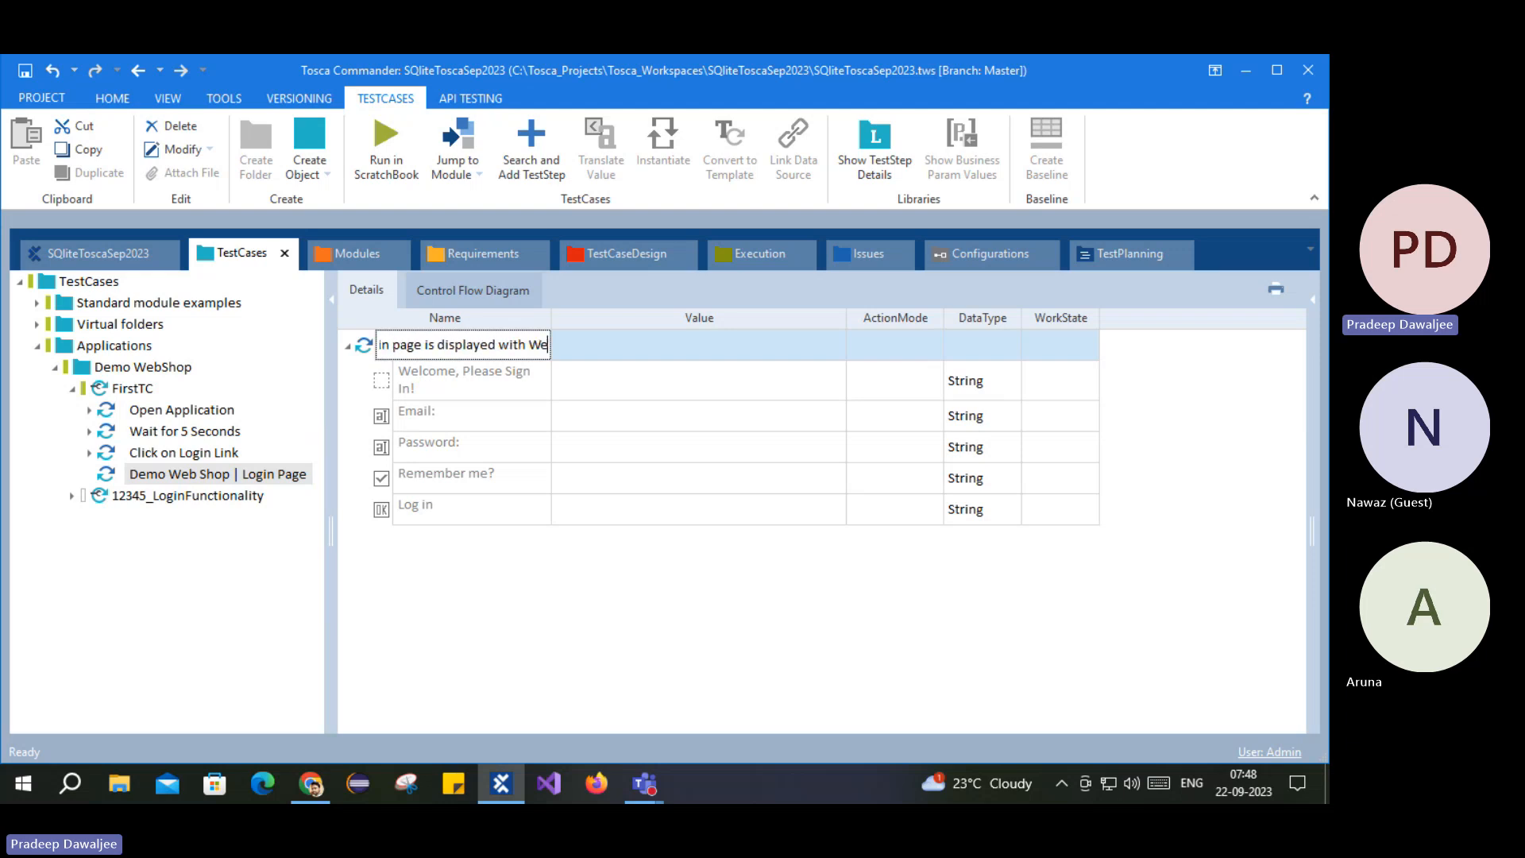
type("lcome mess")
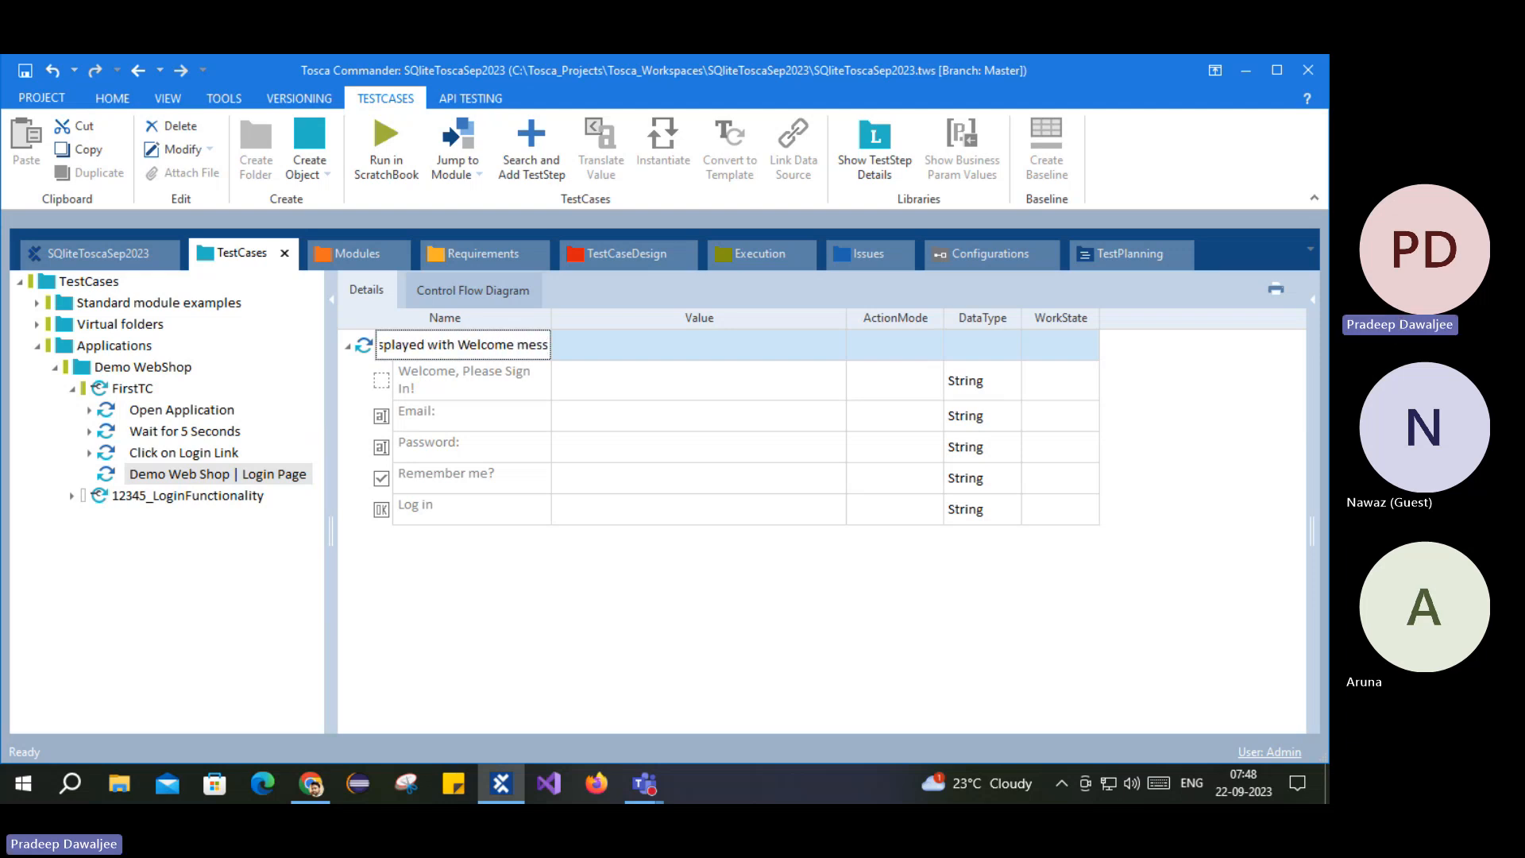
type("age")
key("Return")
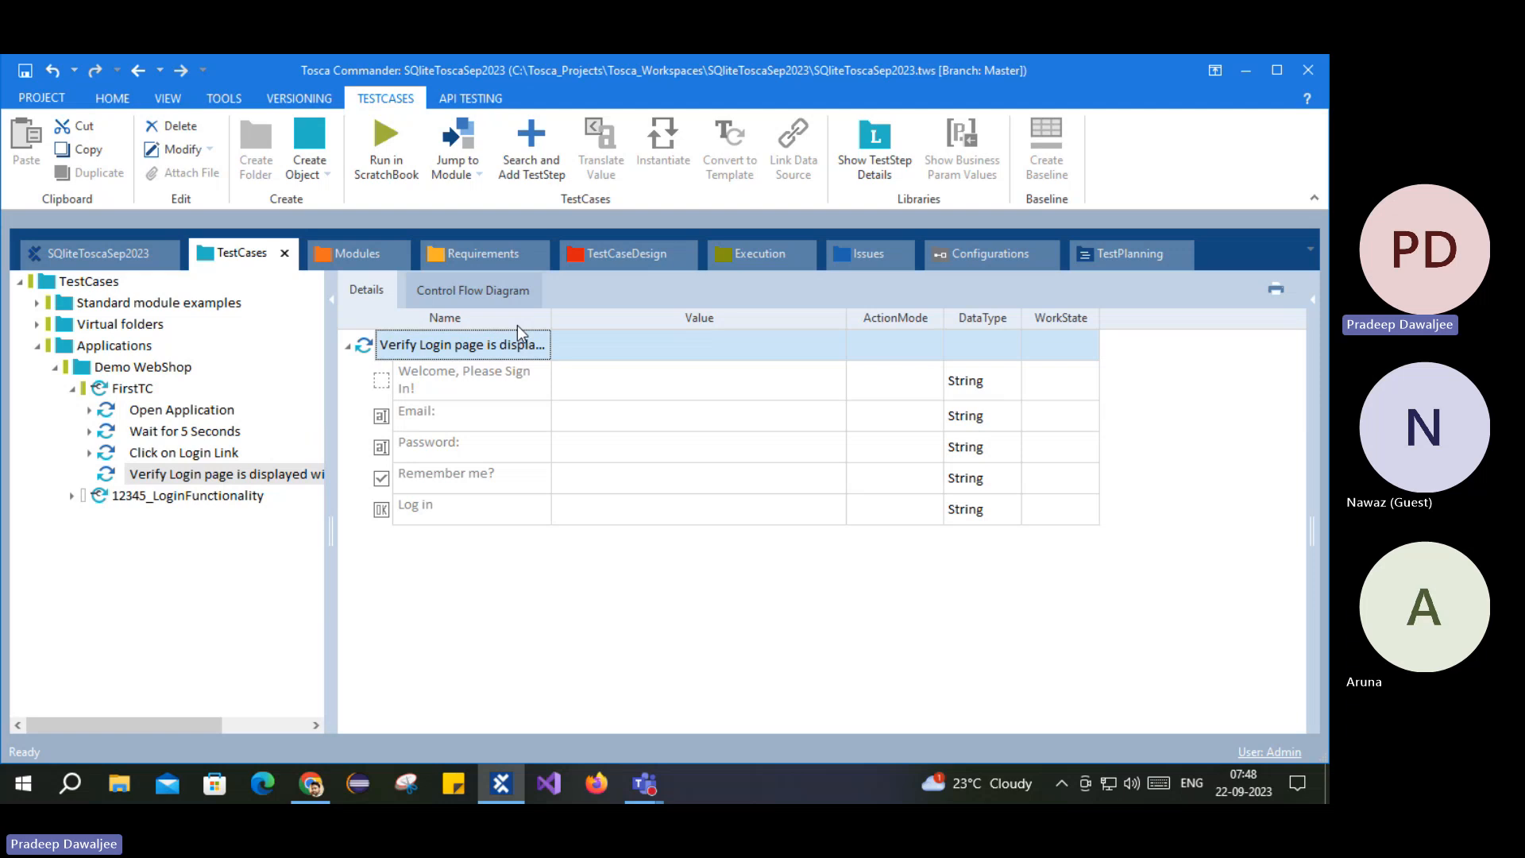
left_click_drag(551, 322, 621, 323)
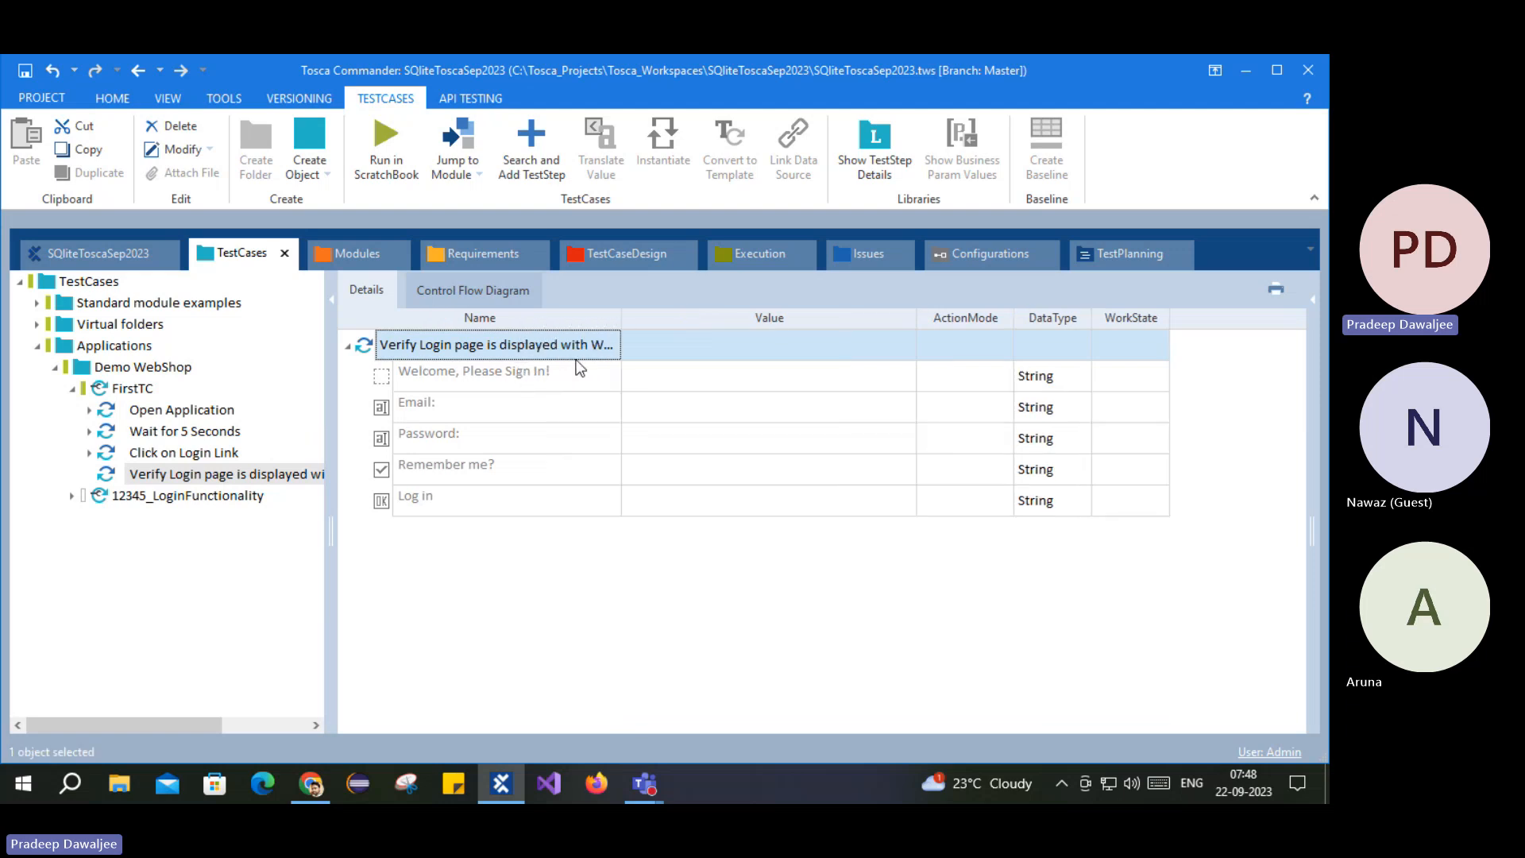
Step: Check the "Welcome, Please Sign In!" control in the Demo Web Shop | Login Page module, and return to the test step
left_click(393, 377)
left_click(358, 253)
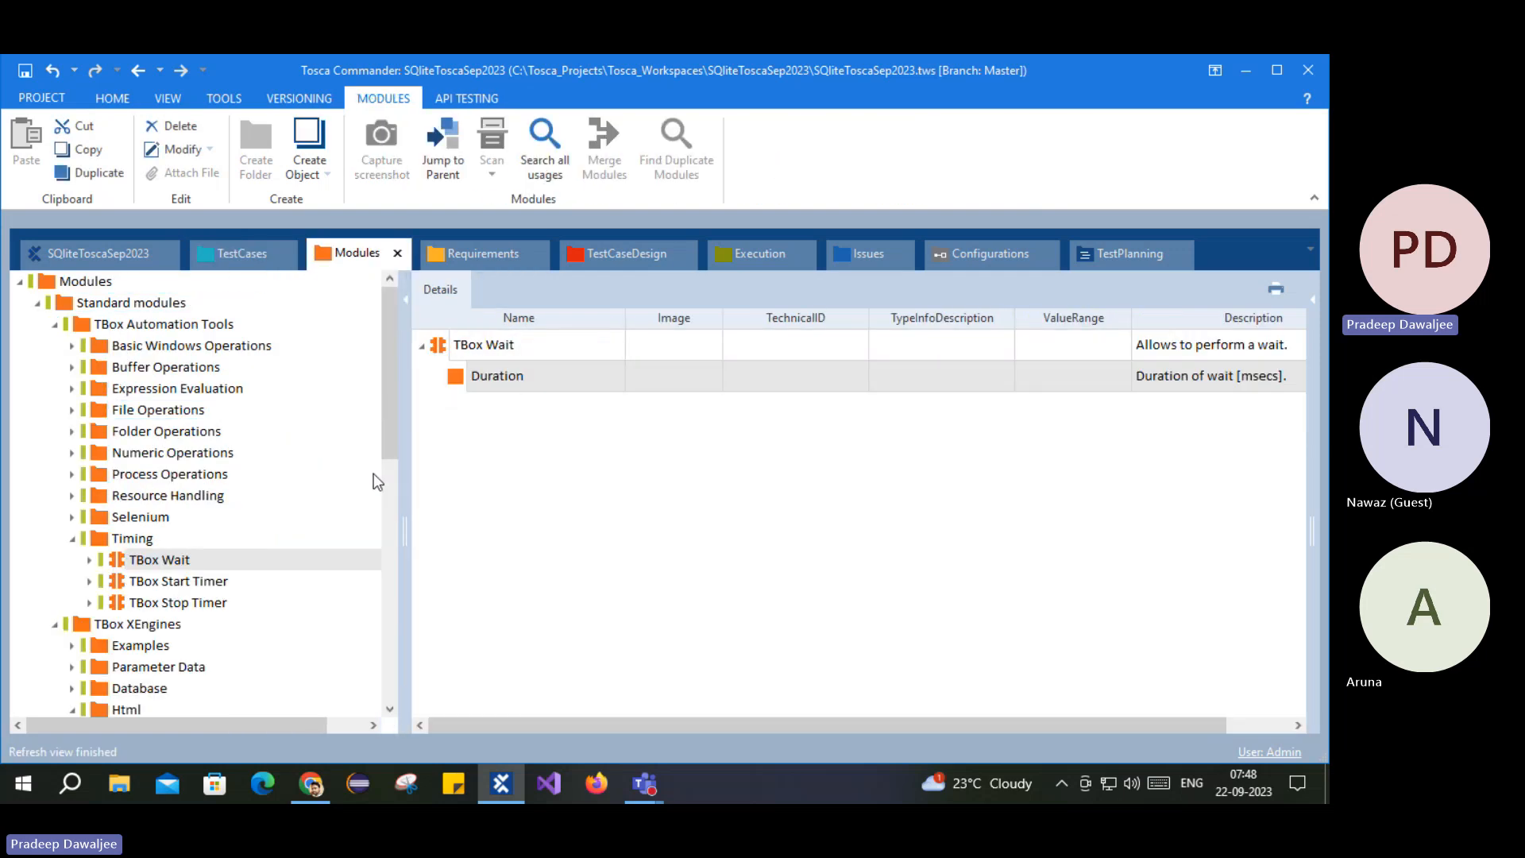
left_click(37, 303)
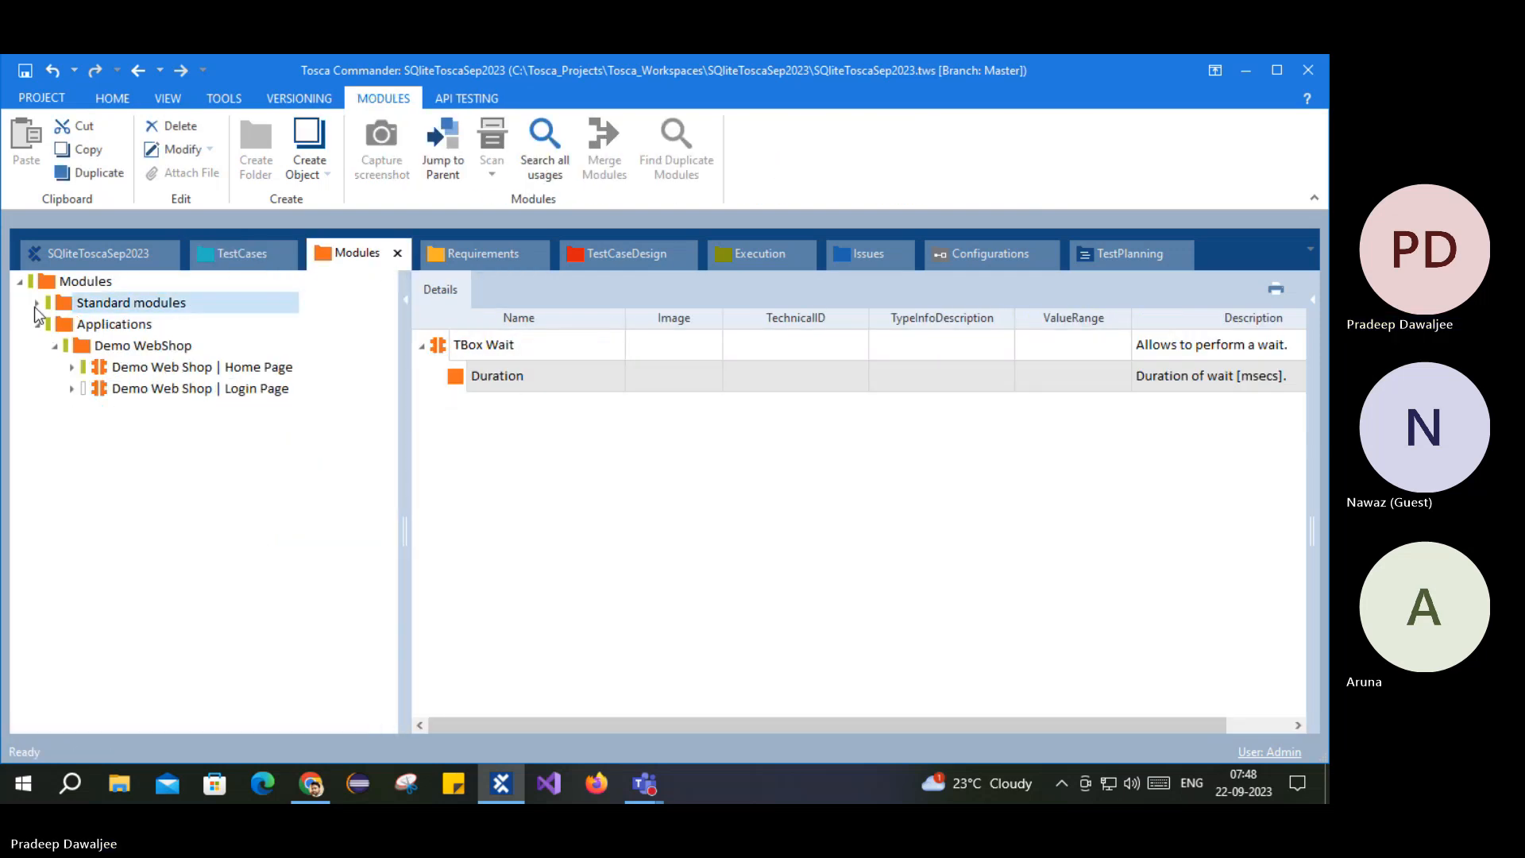
left_click(132, 389)
left_click(591, 403)
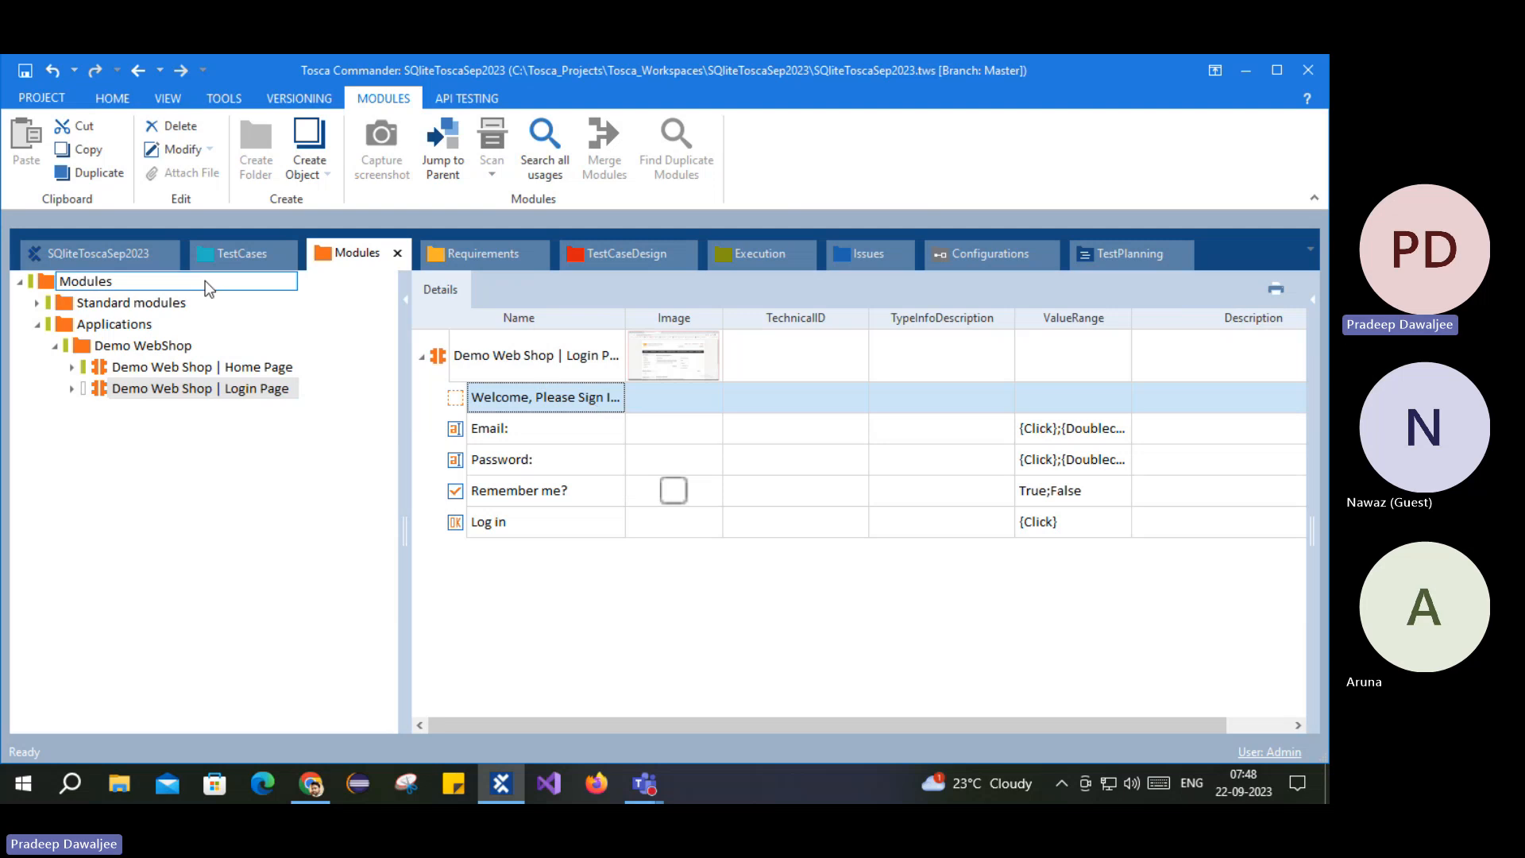
left_click(230, 255)
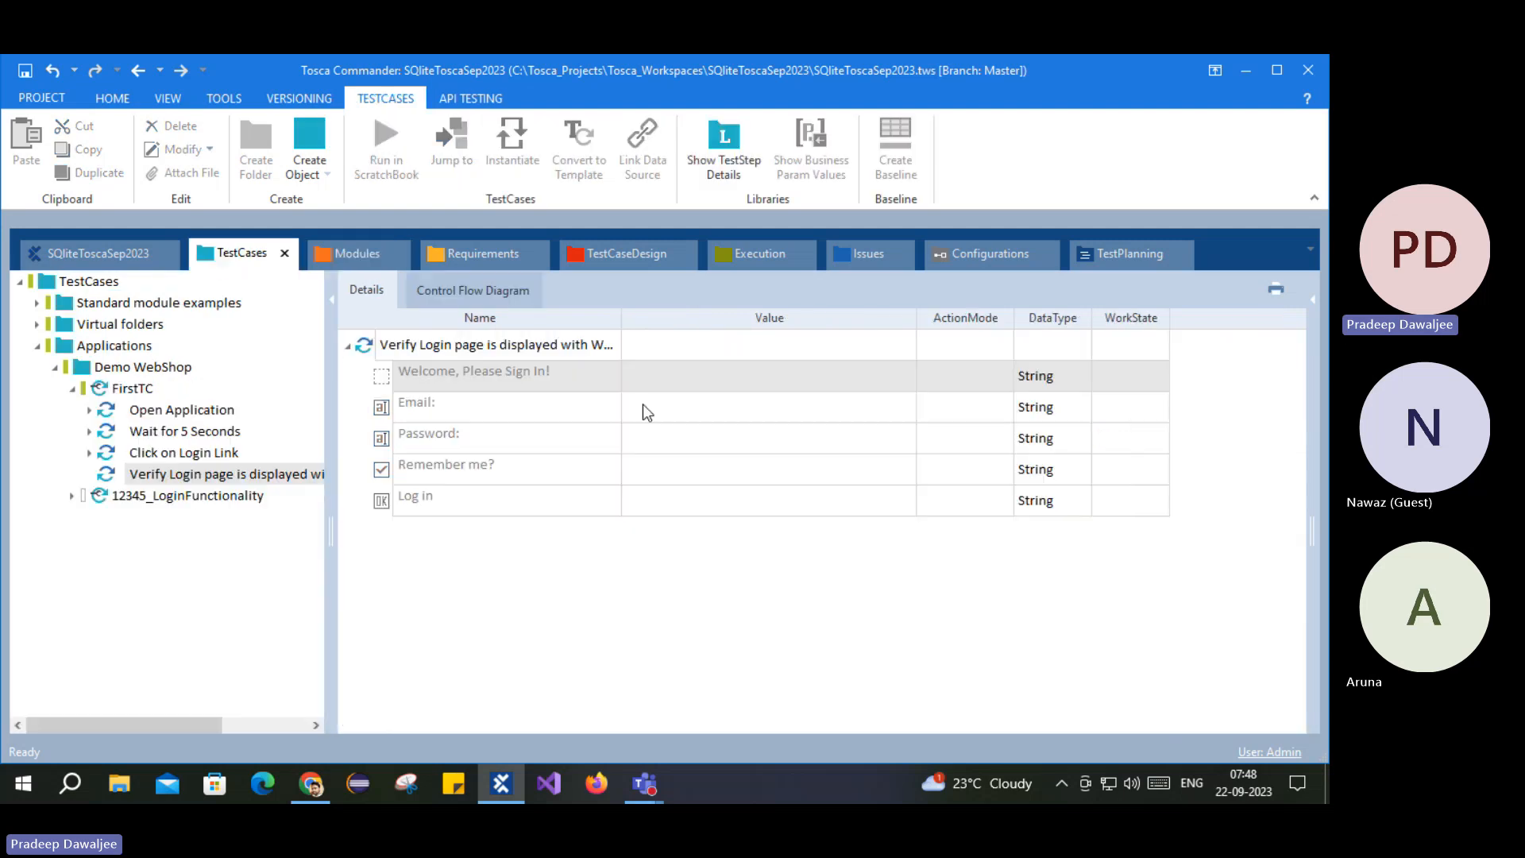
Step: Set the "Welcome, Please Sign In!" entry to ActionMode Verify with the condition Exists == True
left_click(974, 382)
left_click(1004, 377)
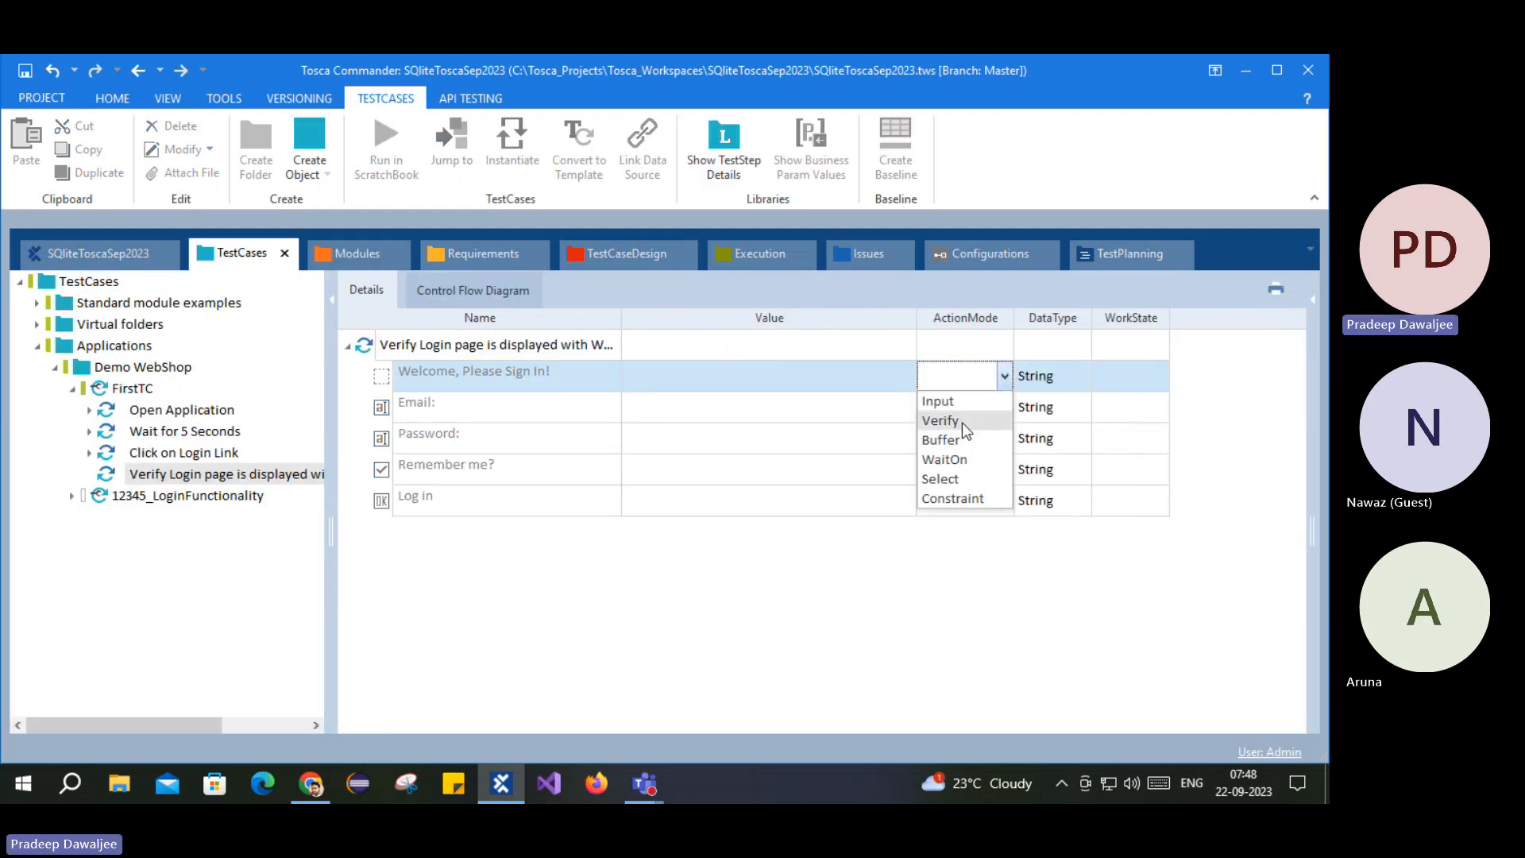
left_click(941, 420)
left_click(689, 375)
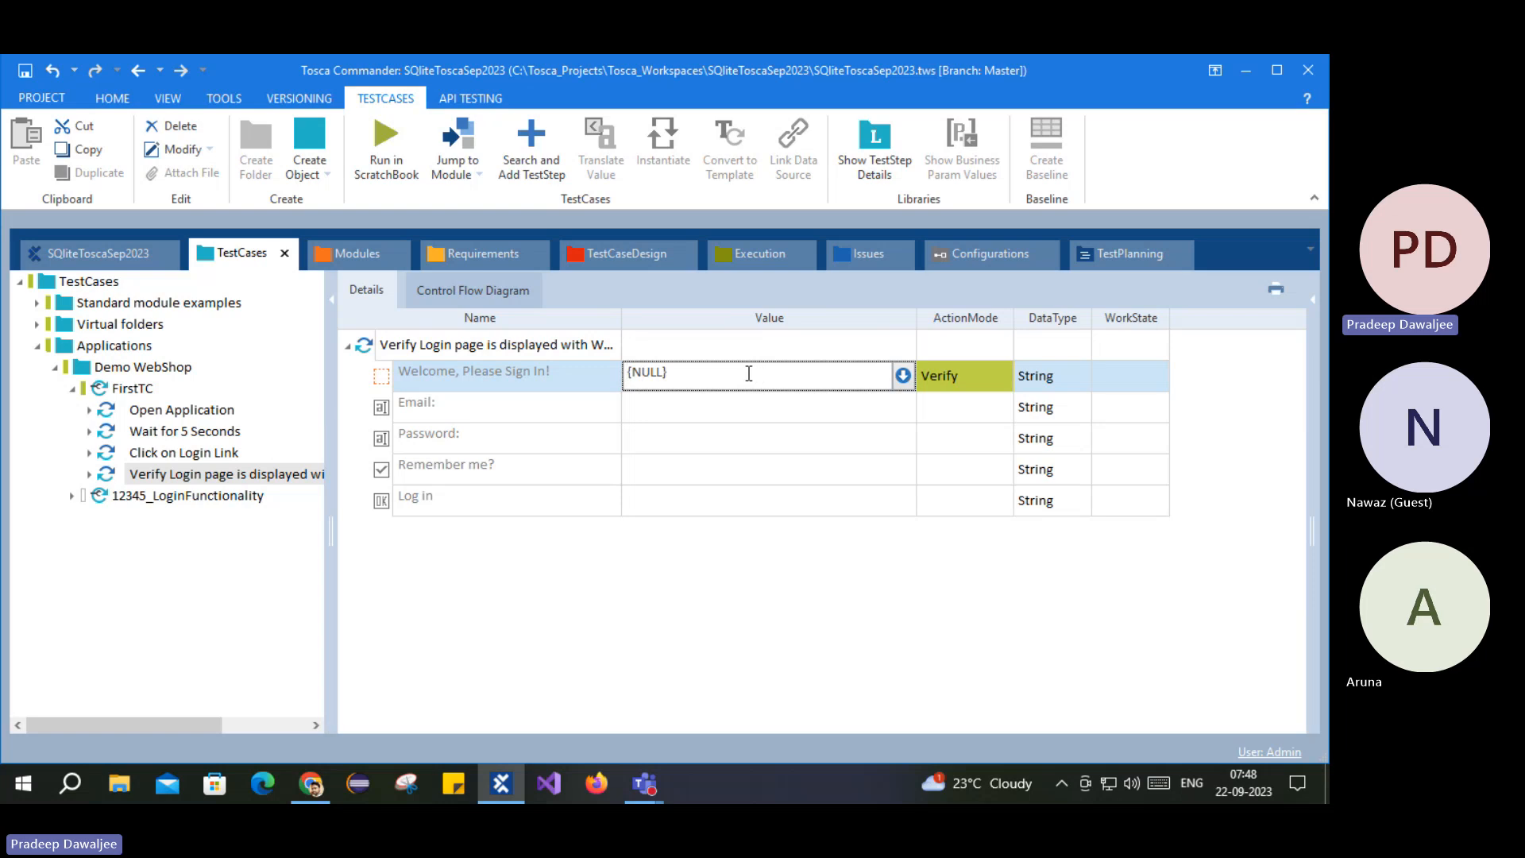
left_click_drag(749, 373, 621, 377)
key("BackSpace")
left_click(903, 375)
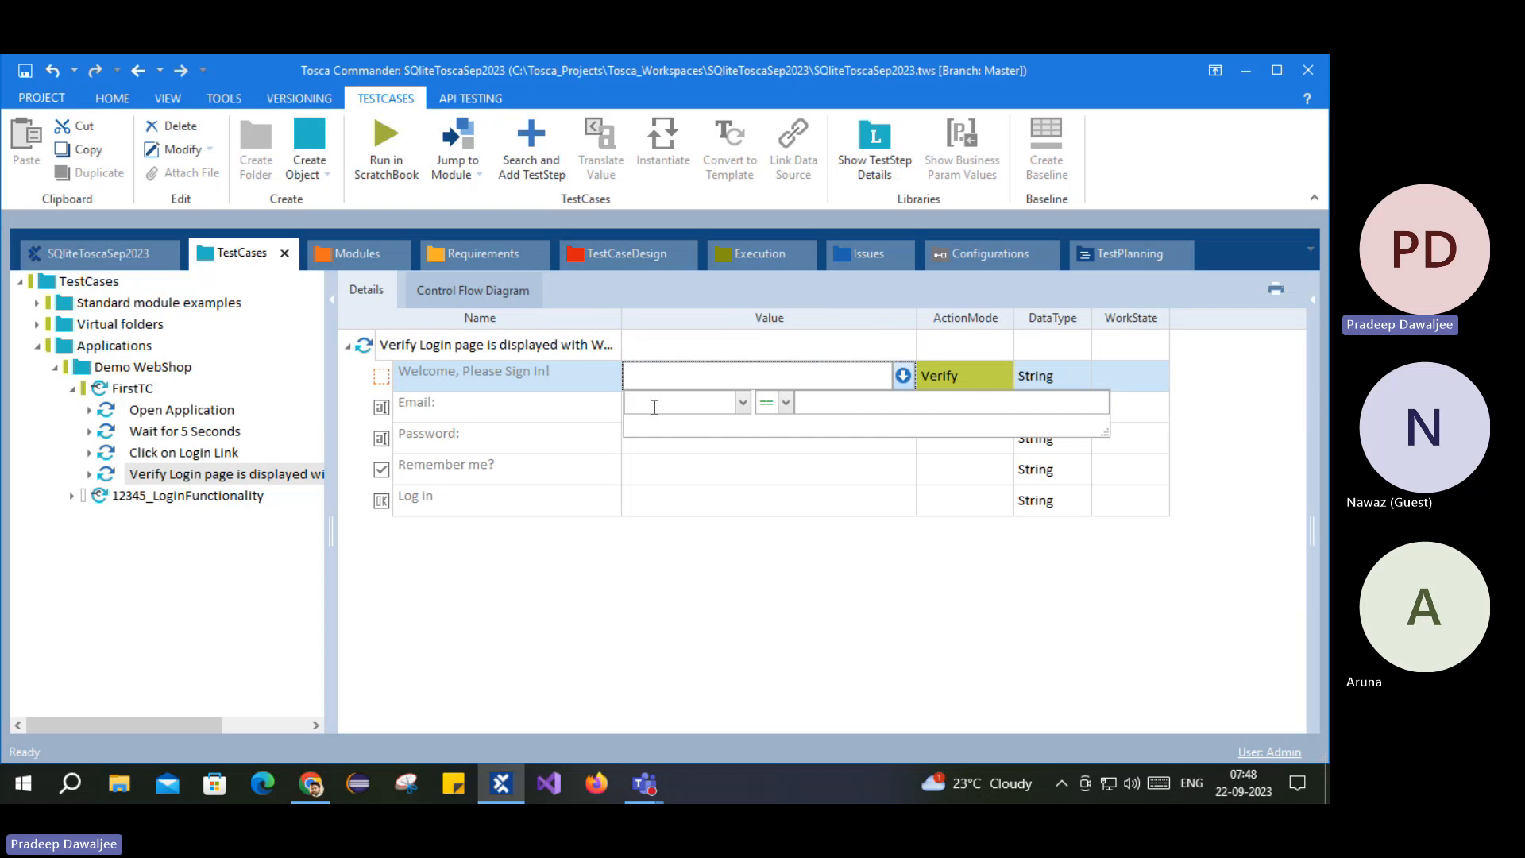
left_click(741, 402)
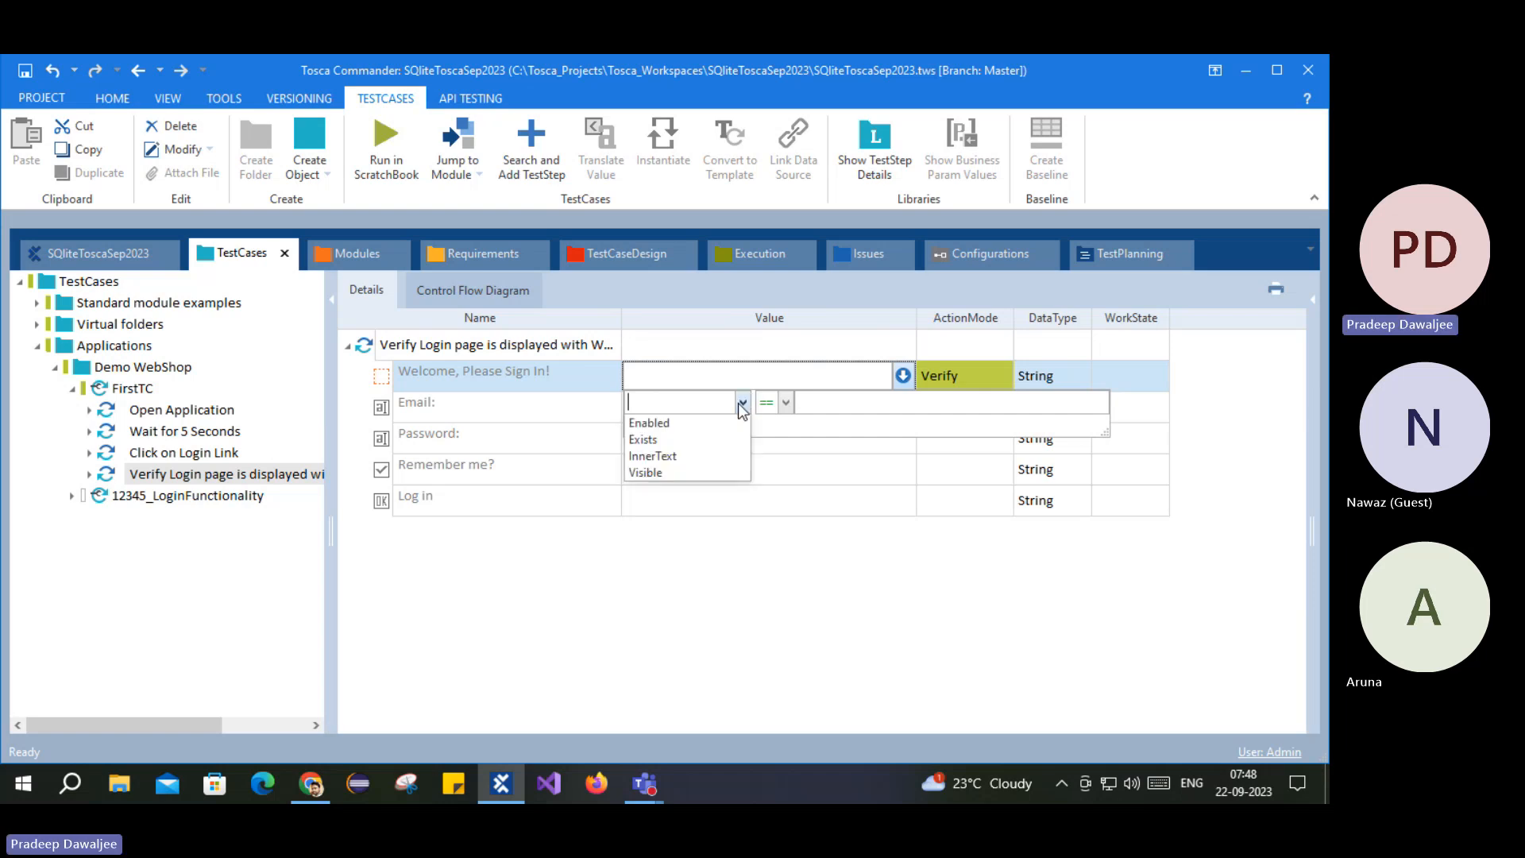
left_click(655, 440)
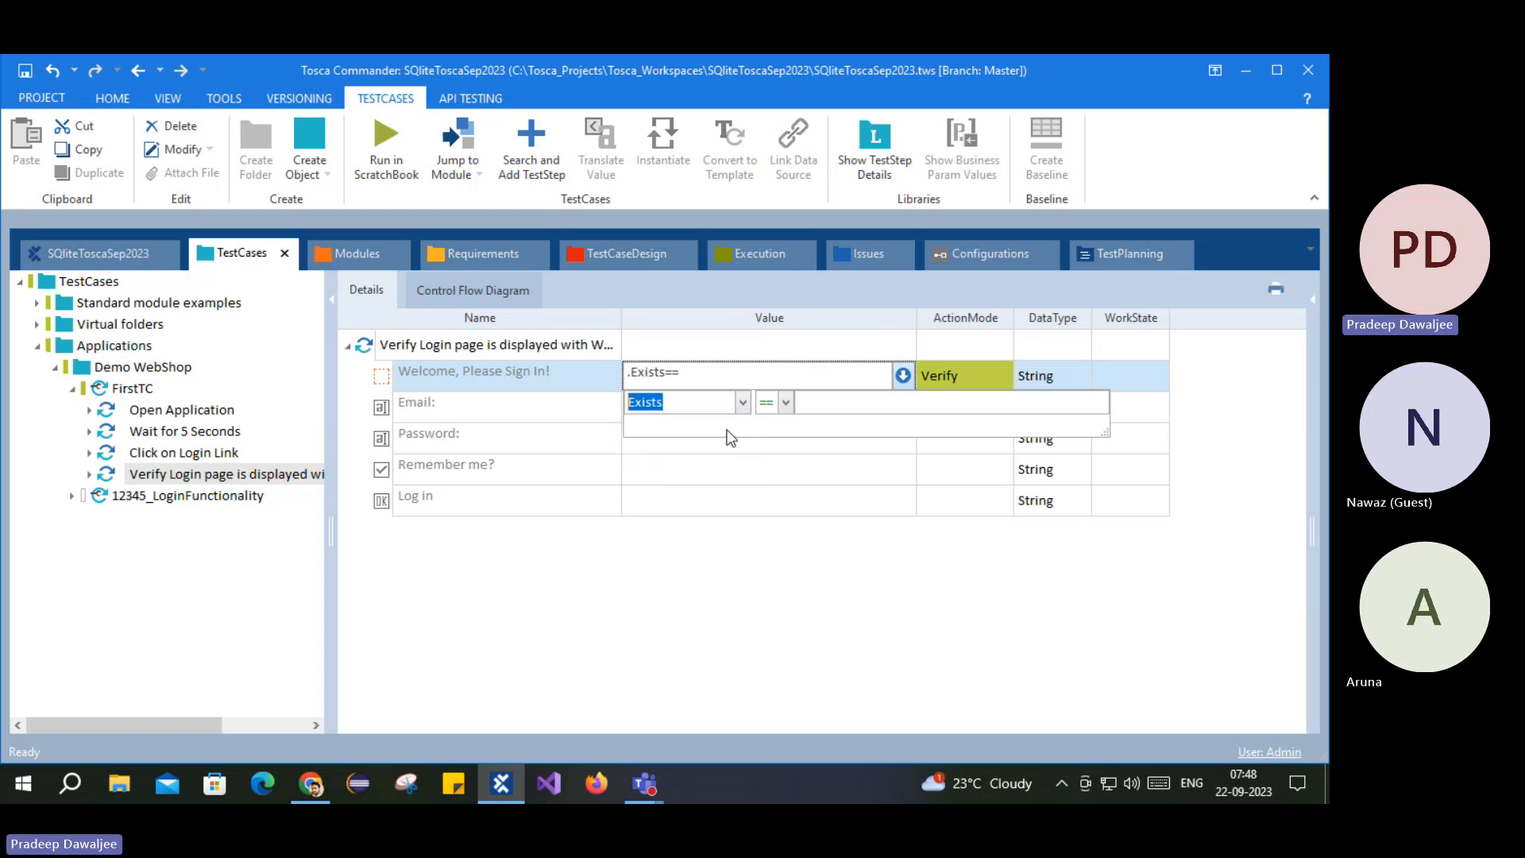
left_click(844, 406)
type("True")
key("Return")
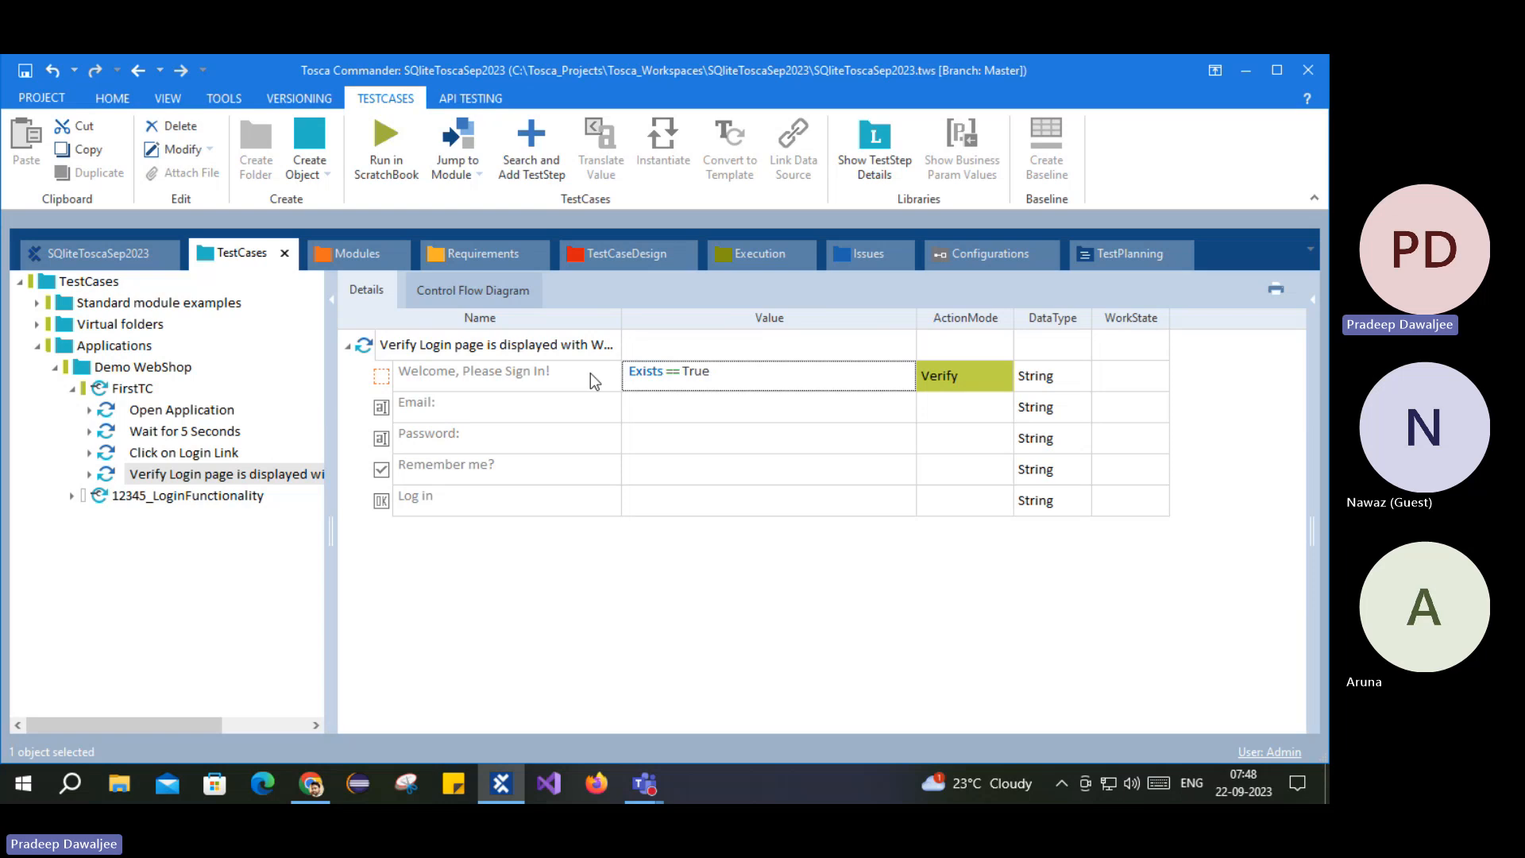
left_click(423, 376)
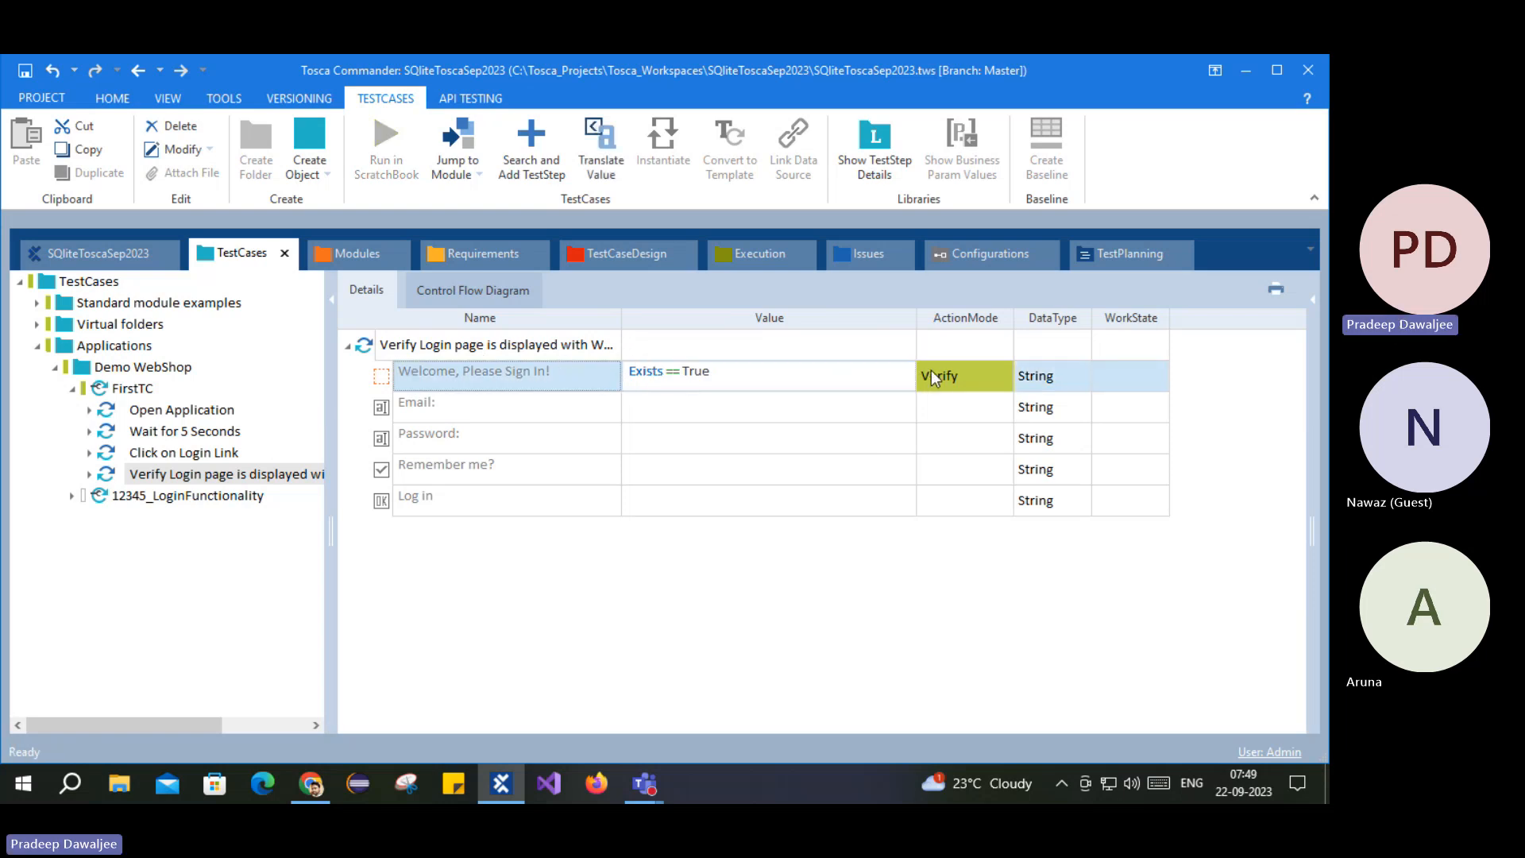
left_click(410, 347)
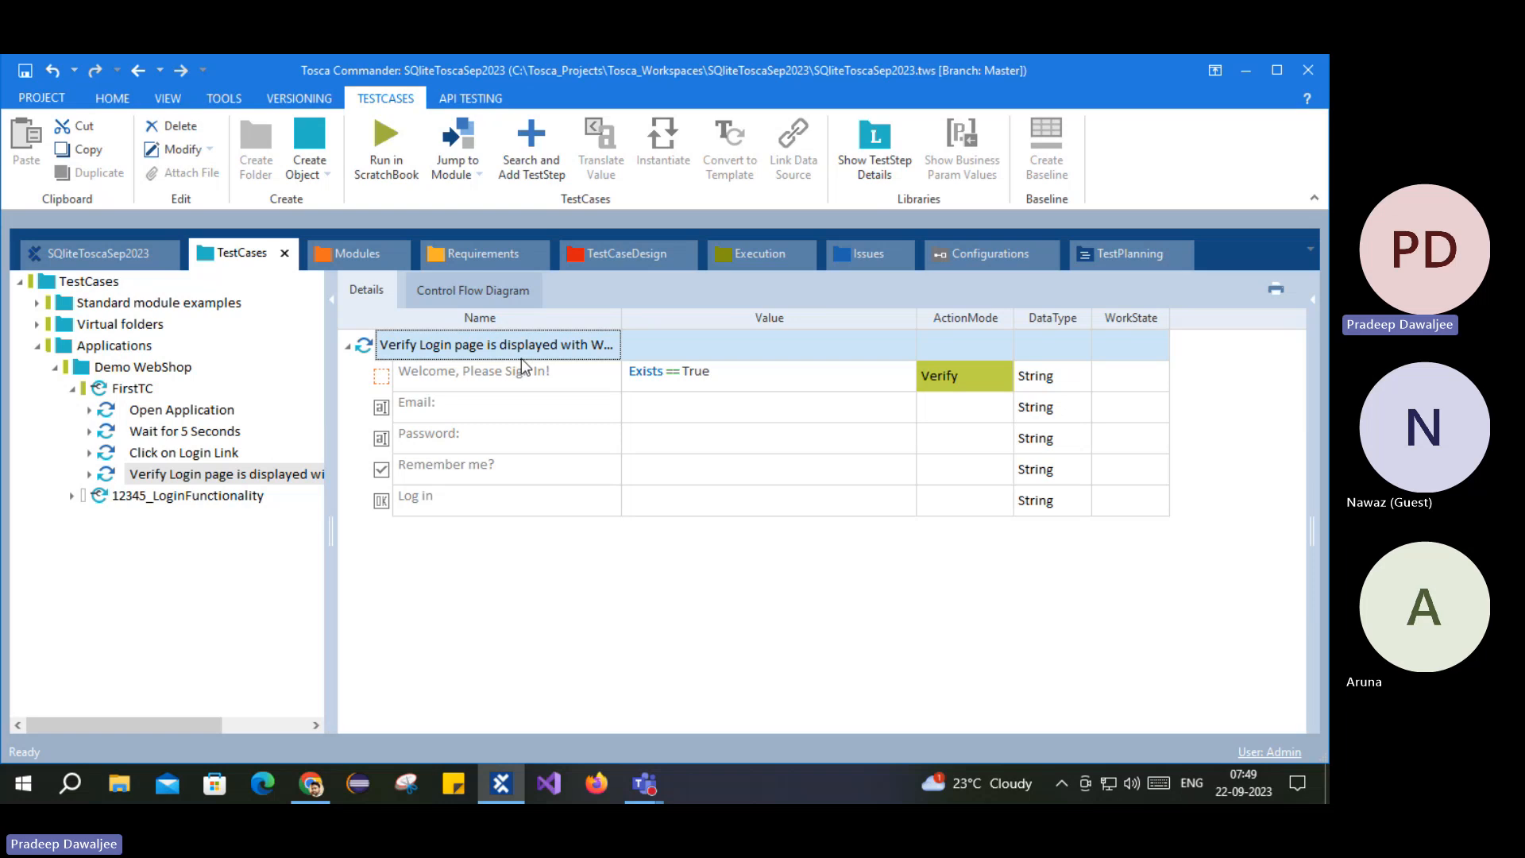
left_click(413, 378)
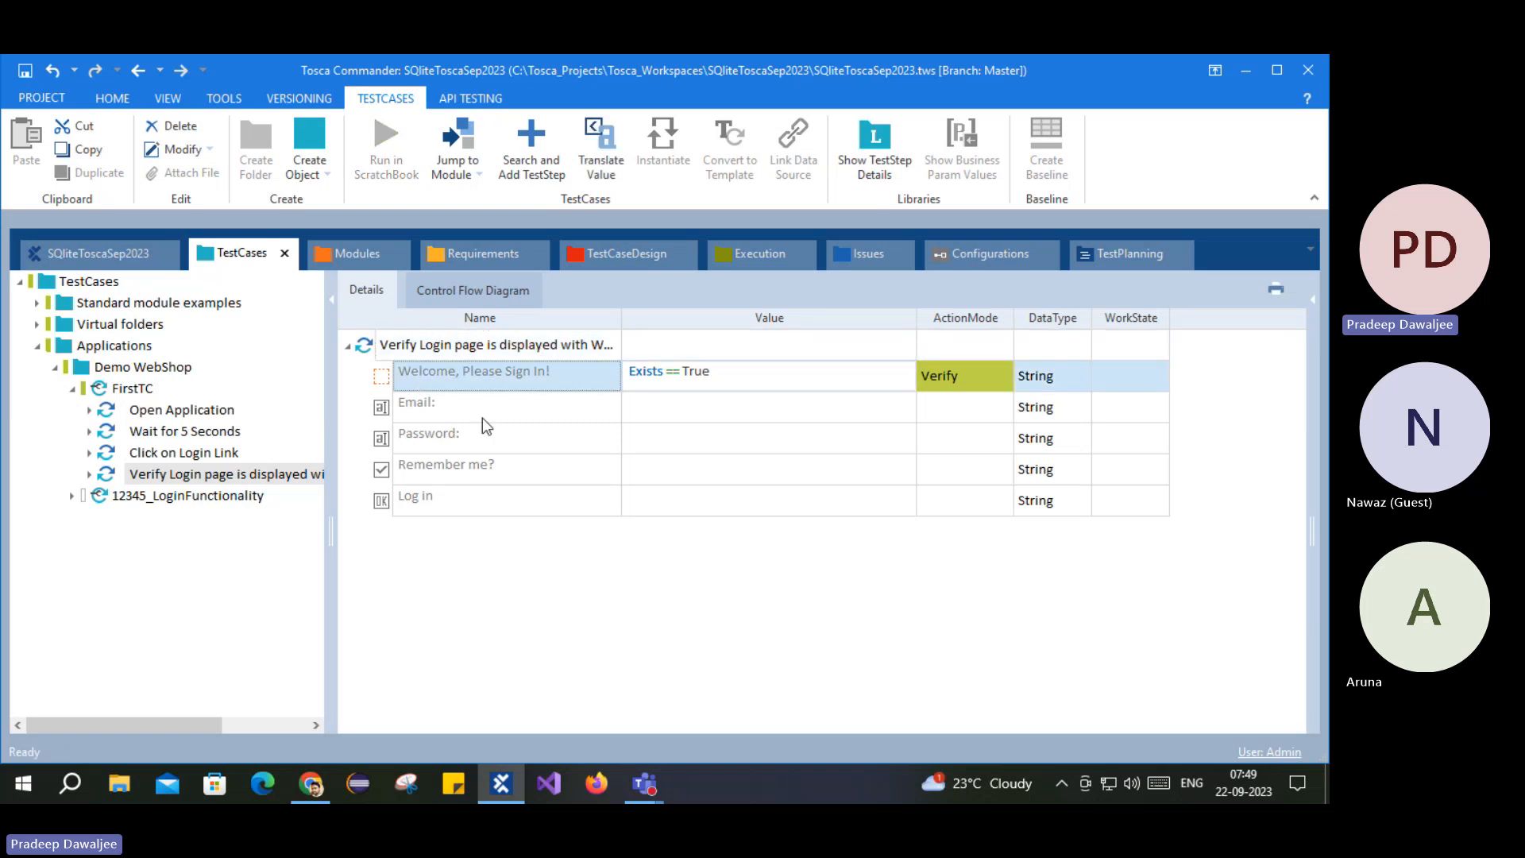
left_click(379, 348)
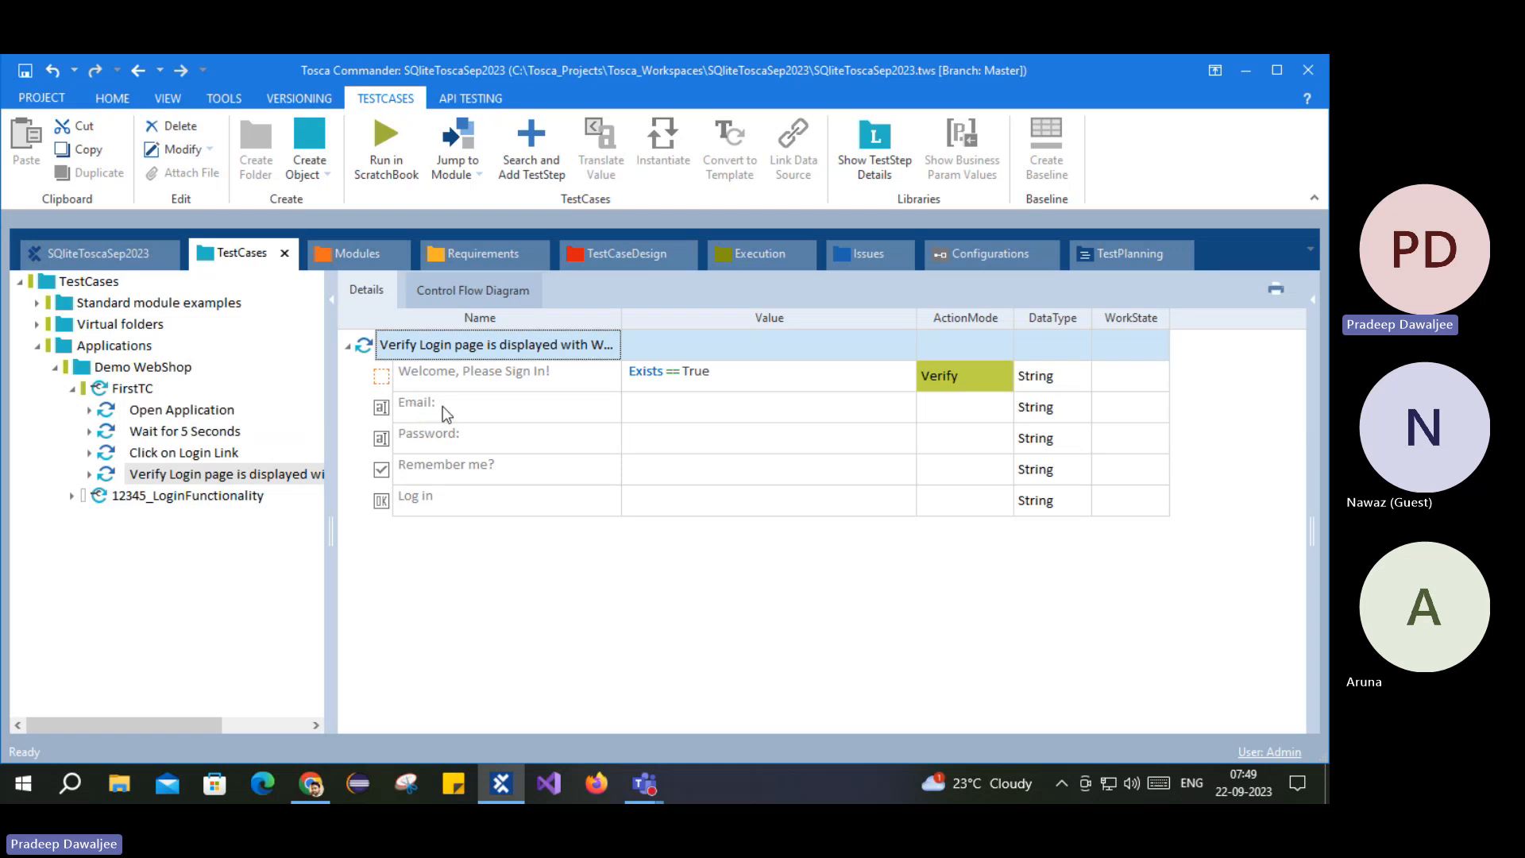
Step: Set the Email entry of the same verification step to ActionMode Verify with the condition Visible == True
left_click(834, 406)
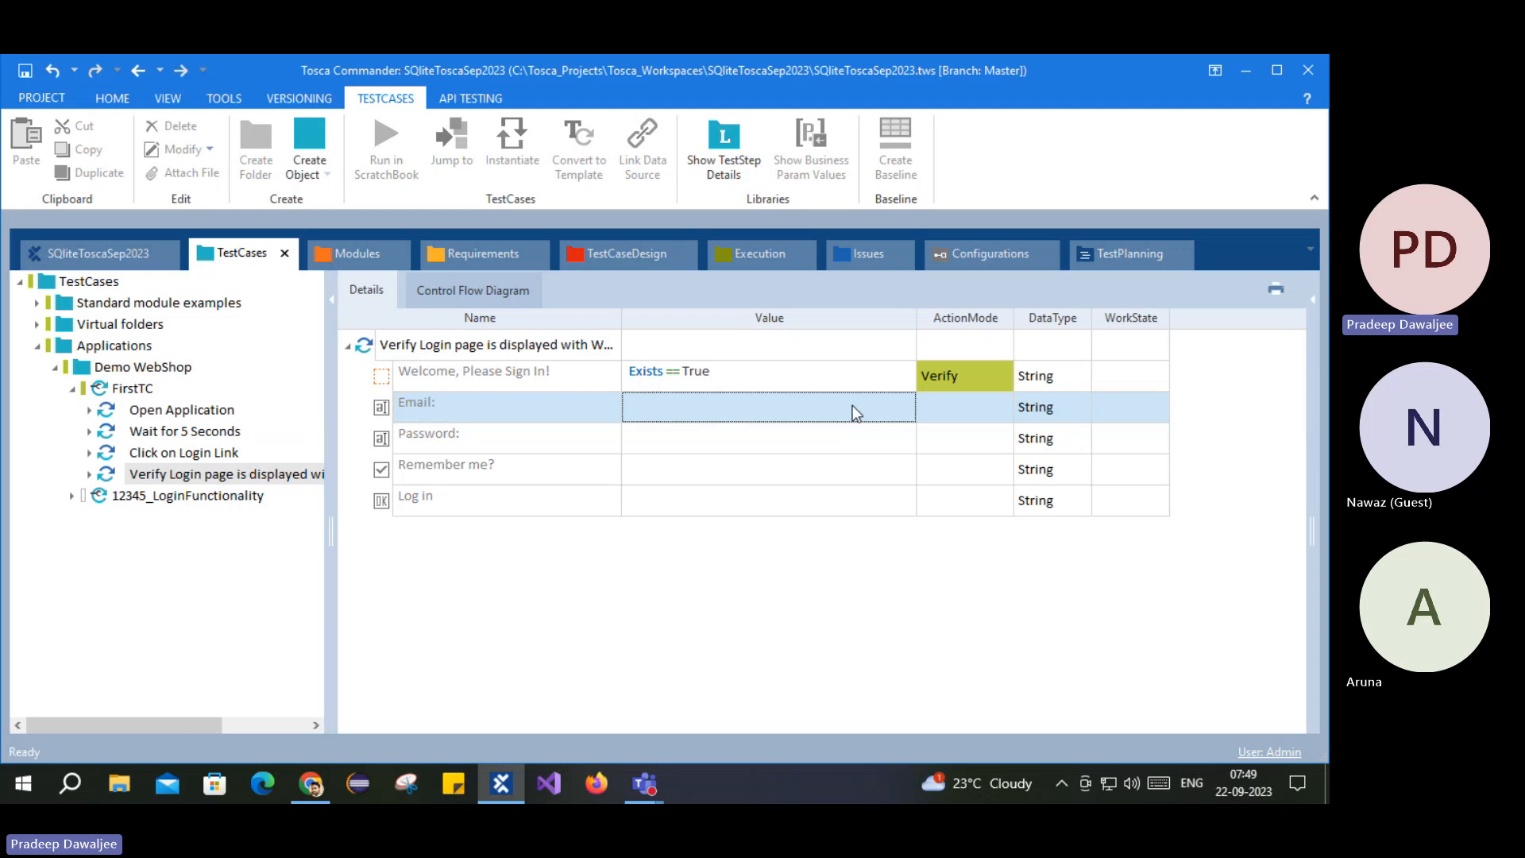
left_click(953, 407)
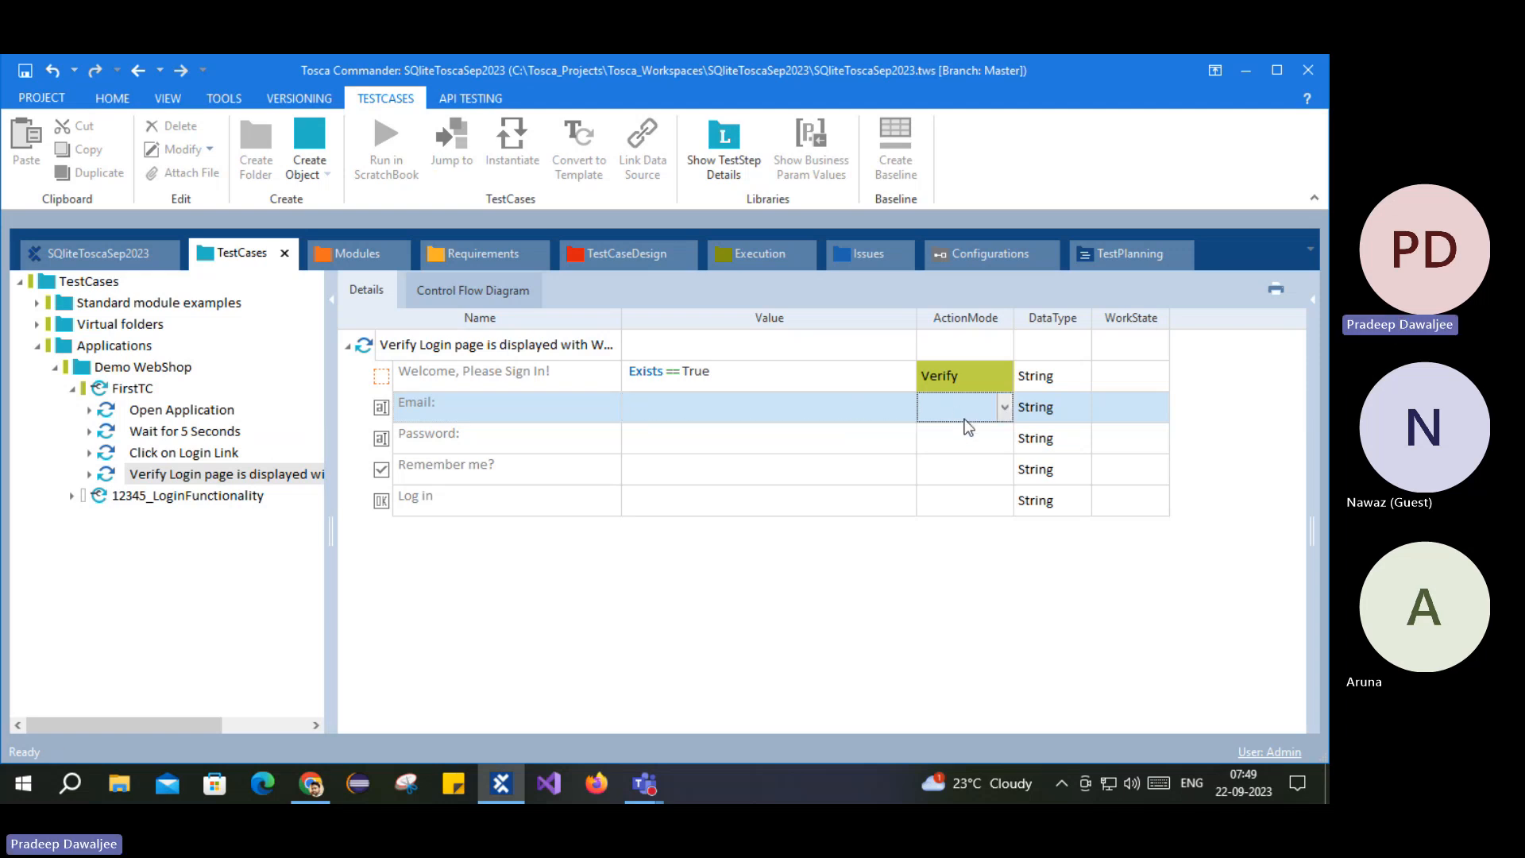
type("v")
left_click(767, 405)
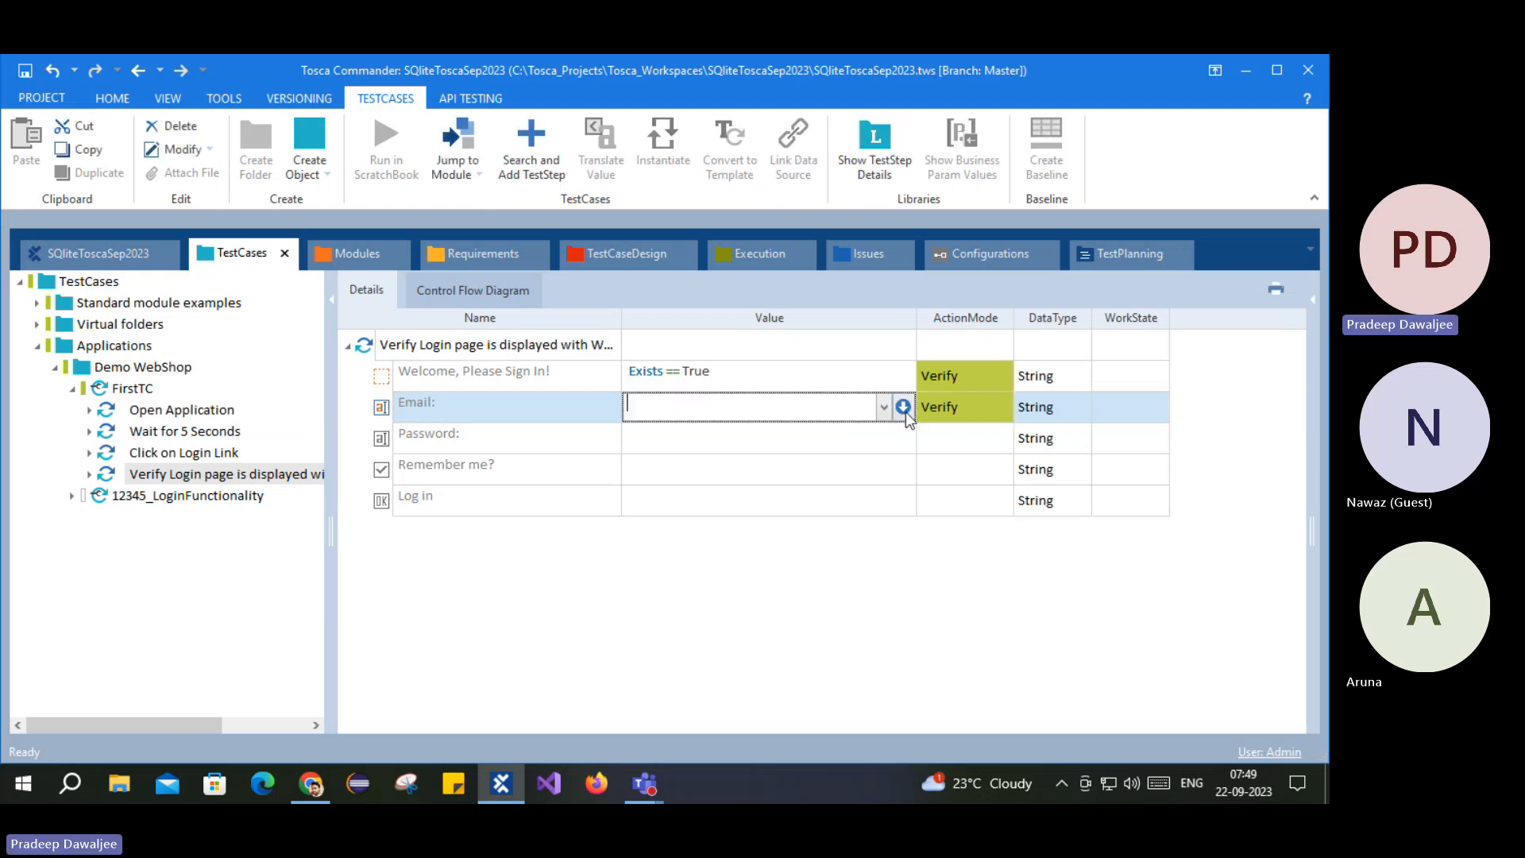
left_click(903, 408)
left_click(743, 433)
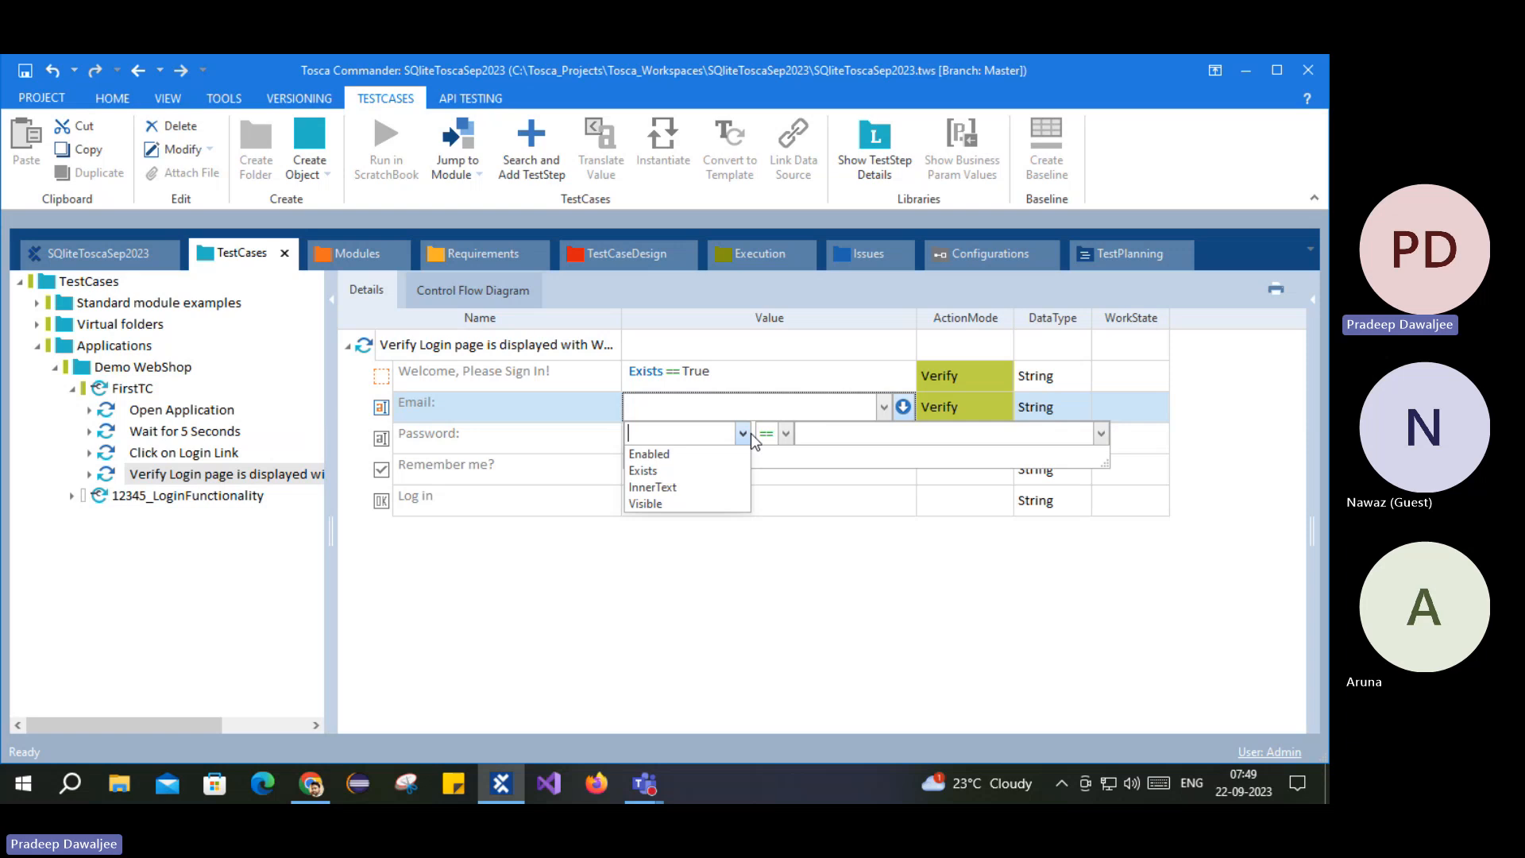
left_click(669, 504)
left_click(840, 426)
type("T")
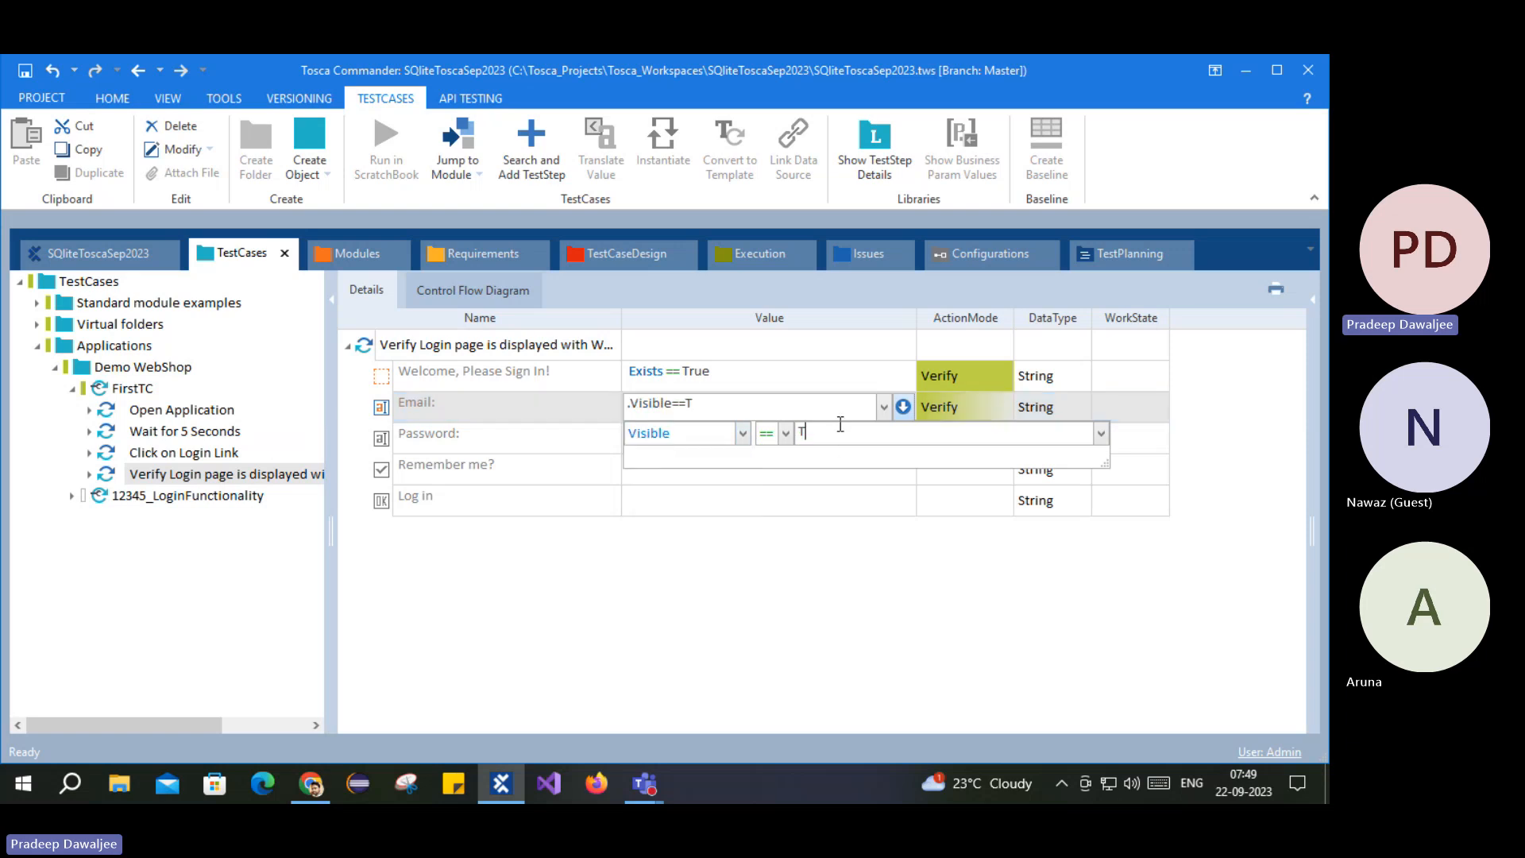
type("rue")
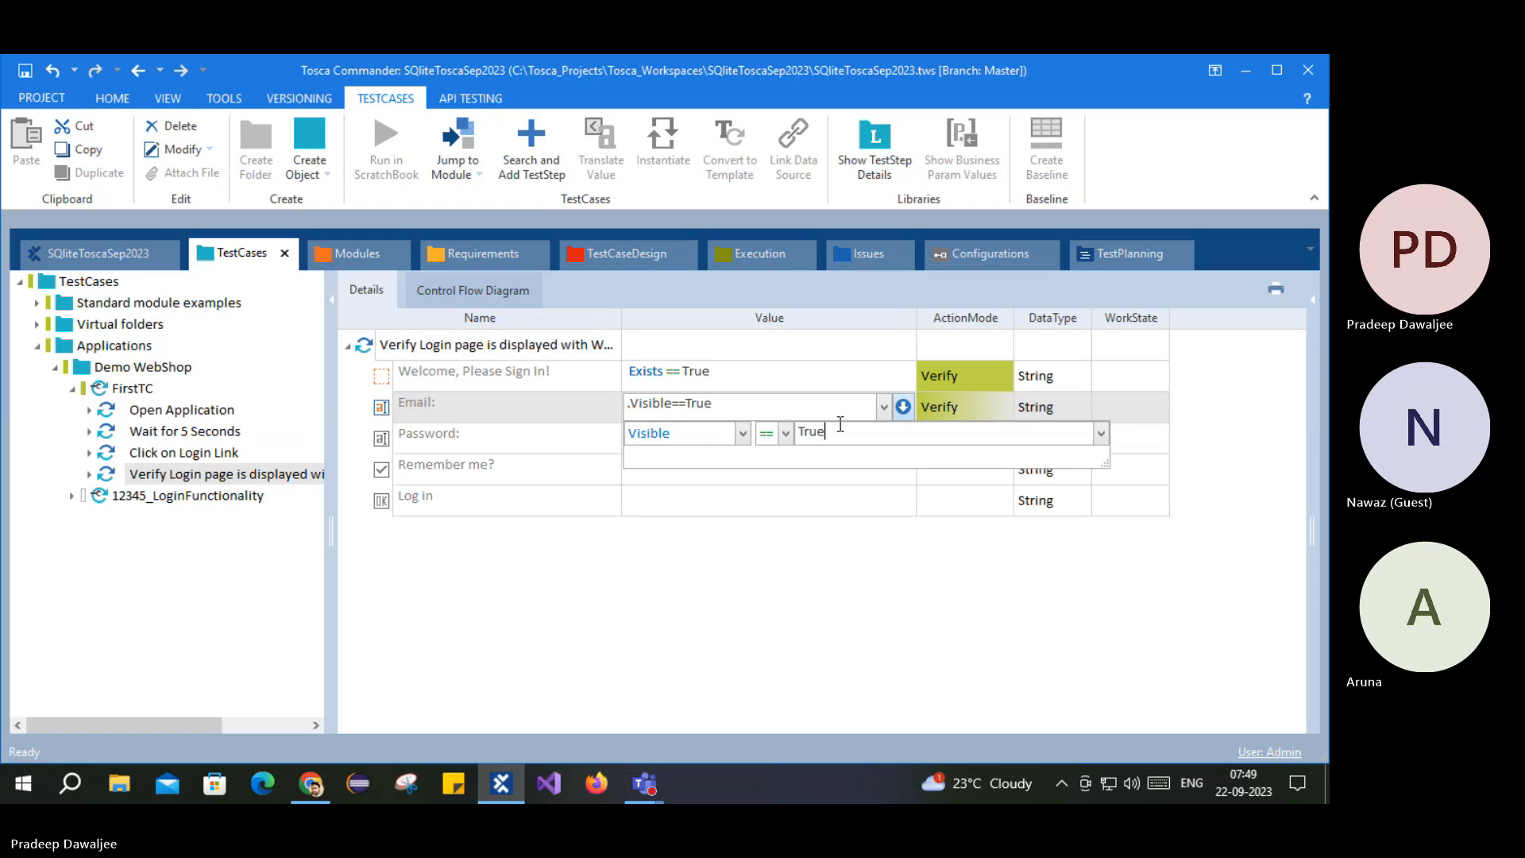
left_click(810, 559)
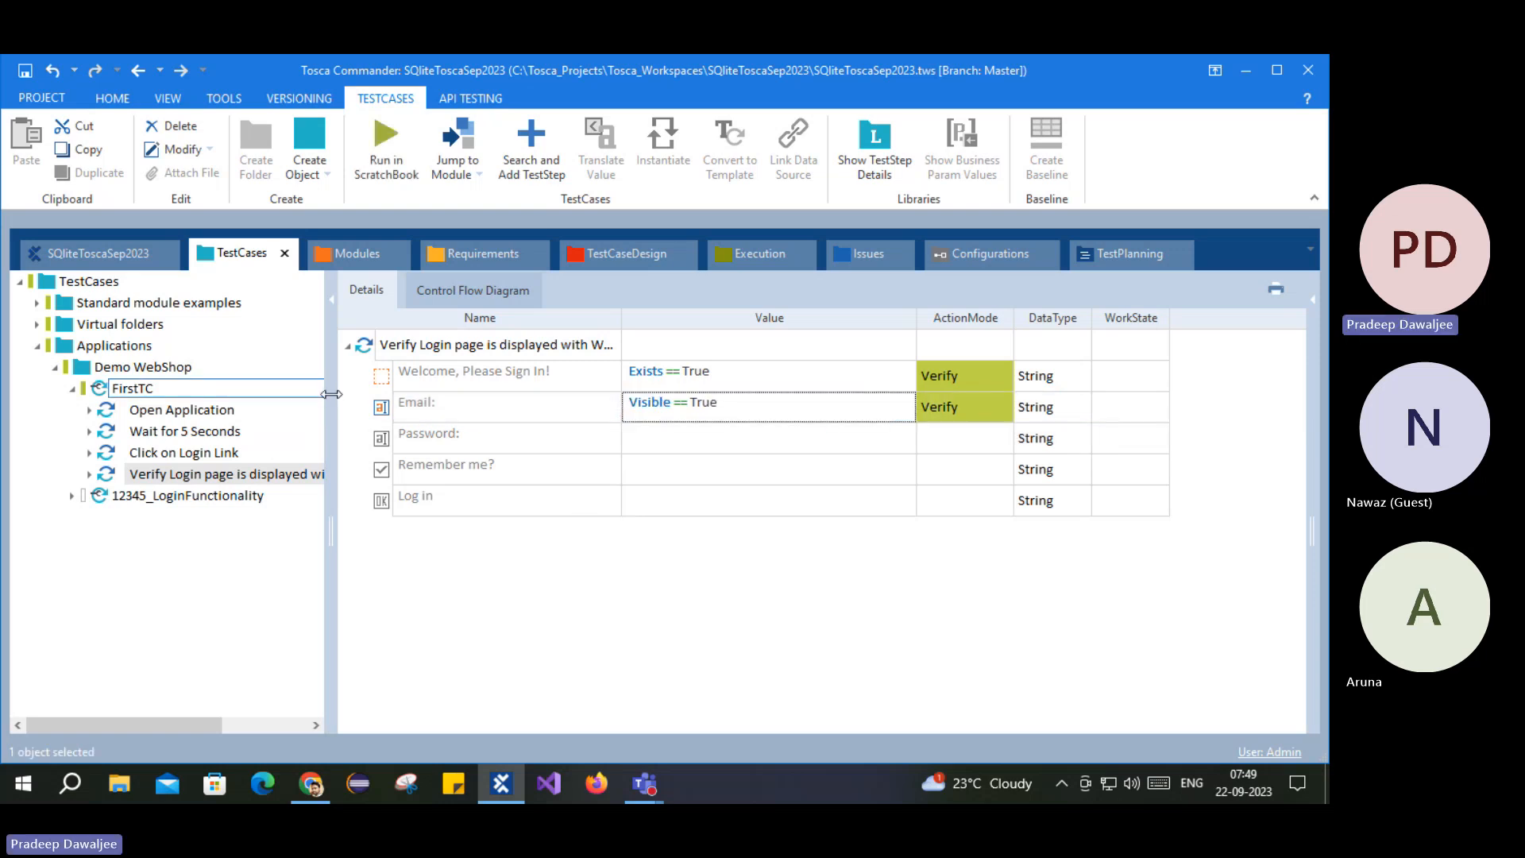
left_click(388, 372)
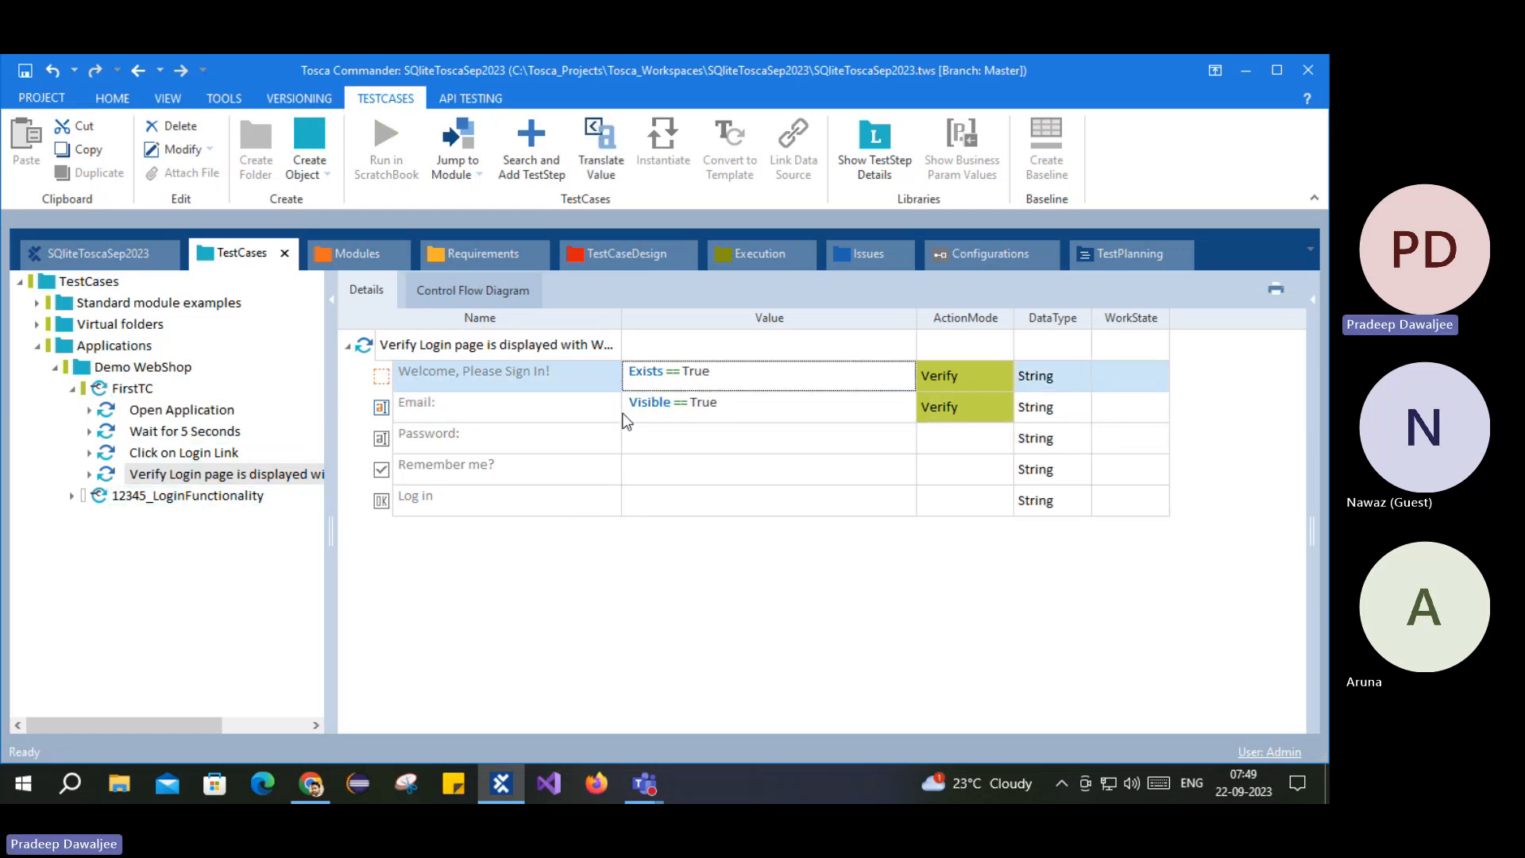
left_click(405, 410)
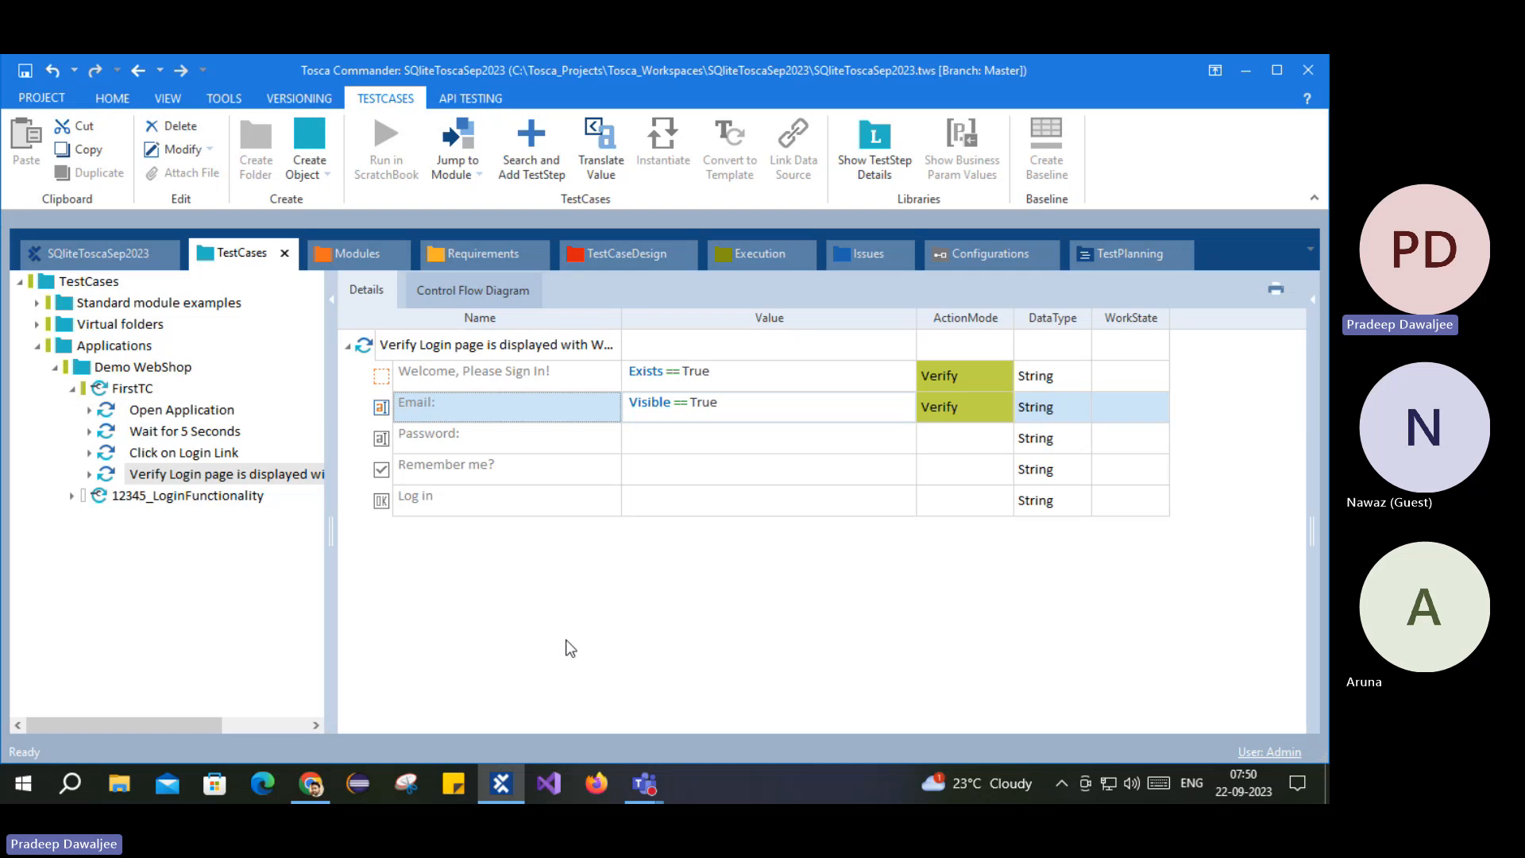
Step: Add the Demo Web Shop | Login Page module to FirstTC after the verification step and open its Email value for editing
left_click(345, 251)
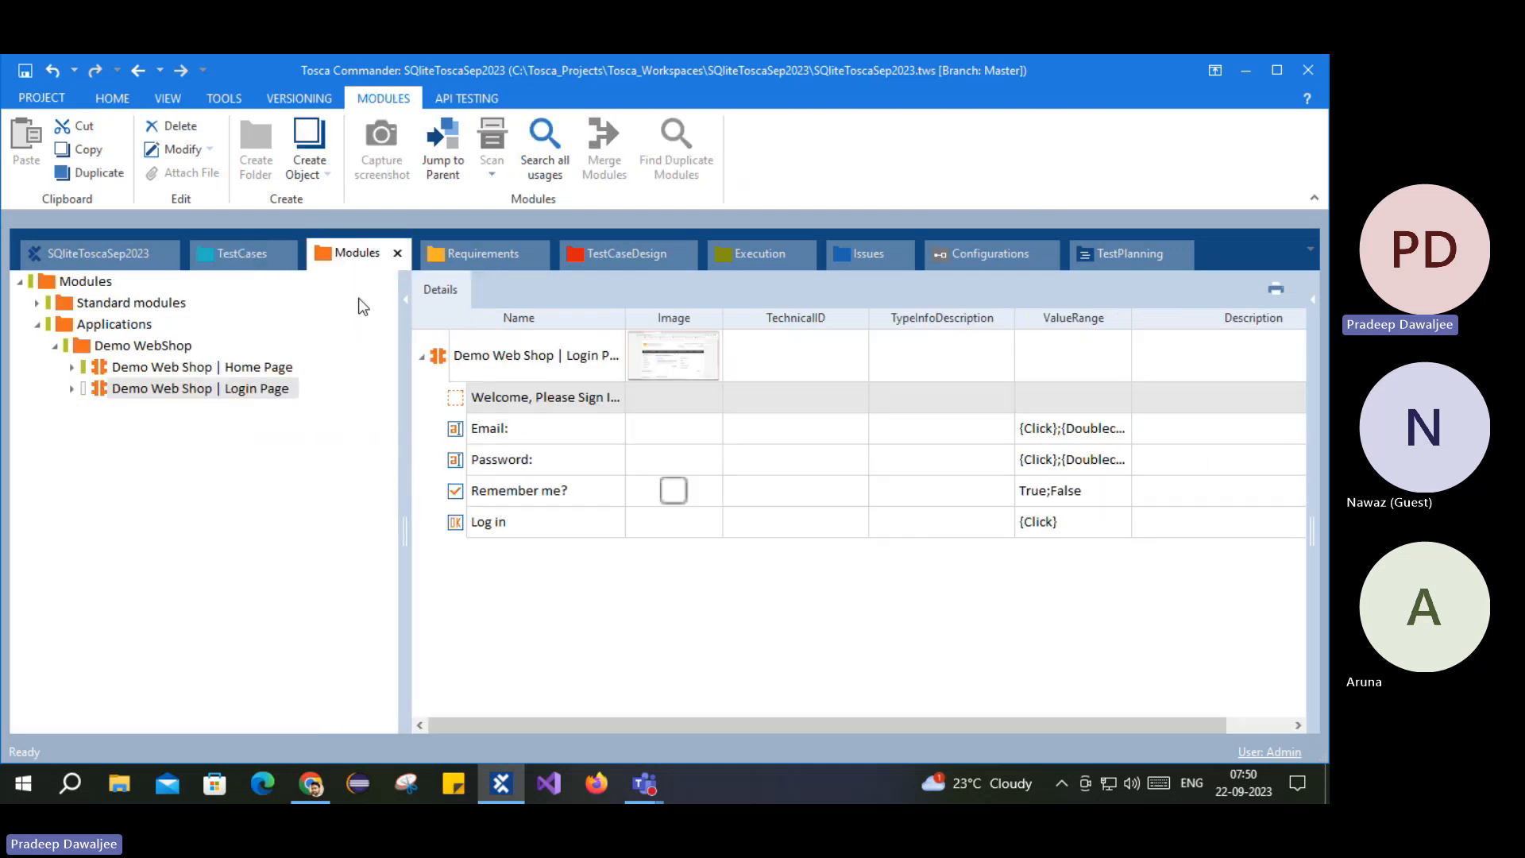
left_click_drag(468, 356, 123, 386)
left_click(189, 500)
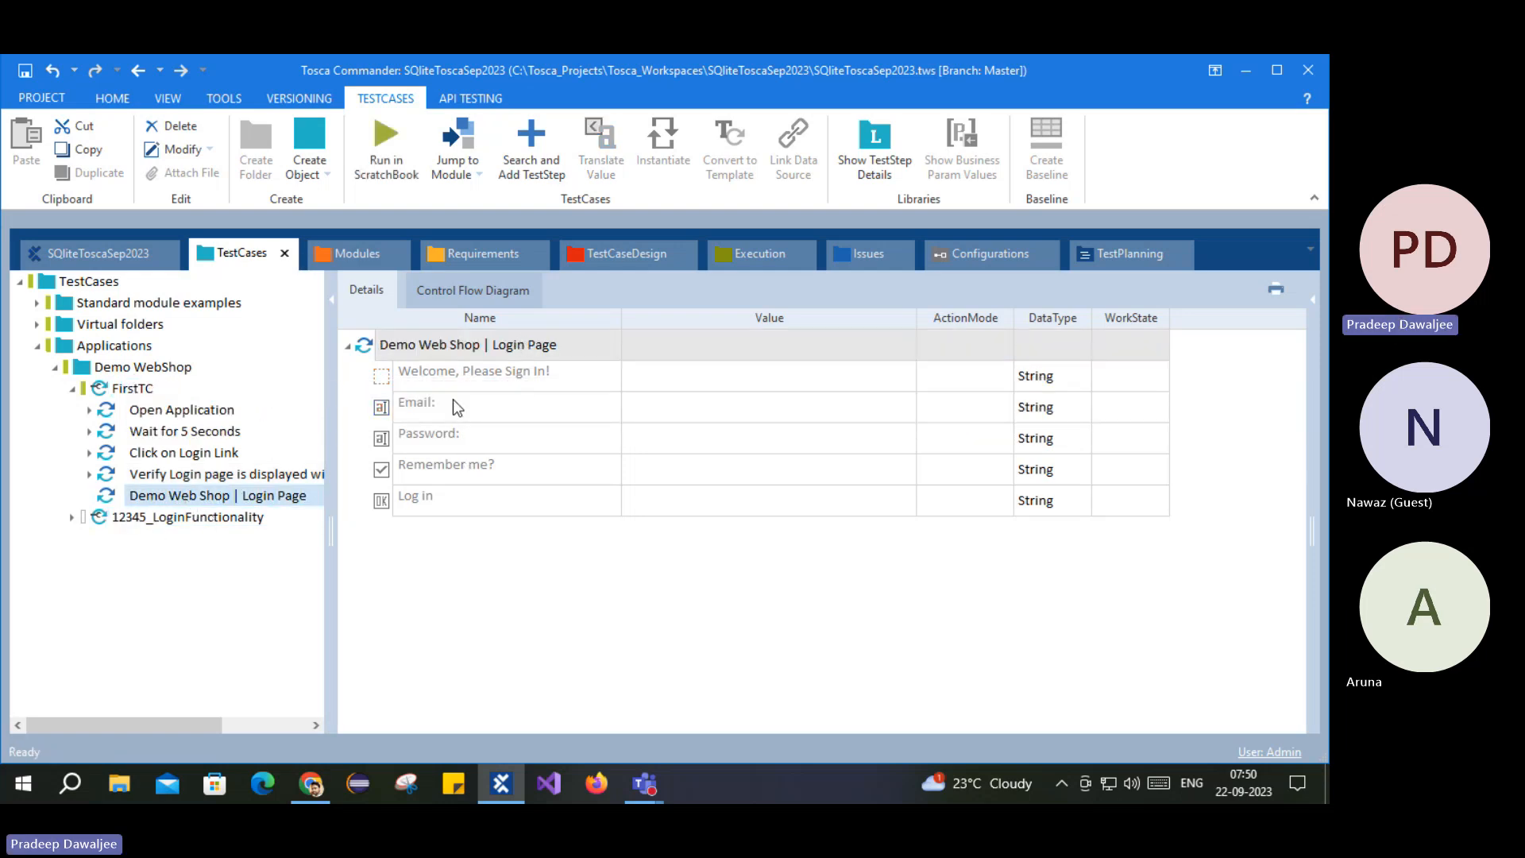
left_click(806, 408)
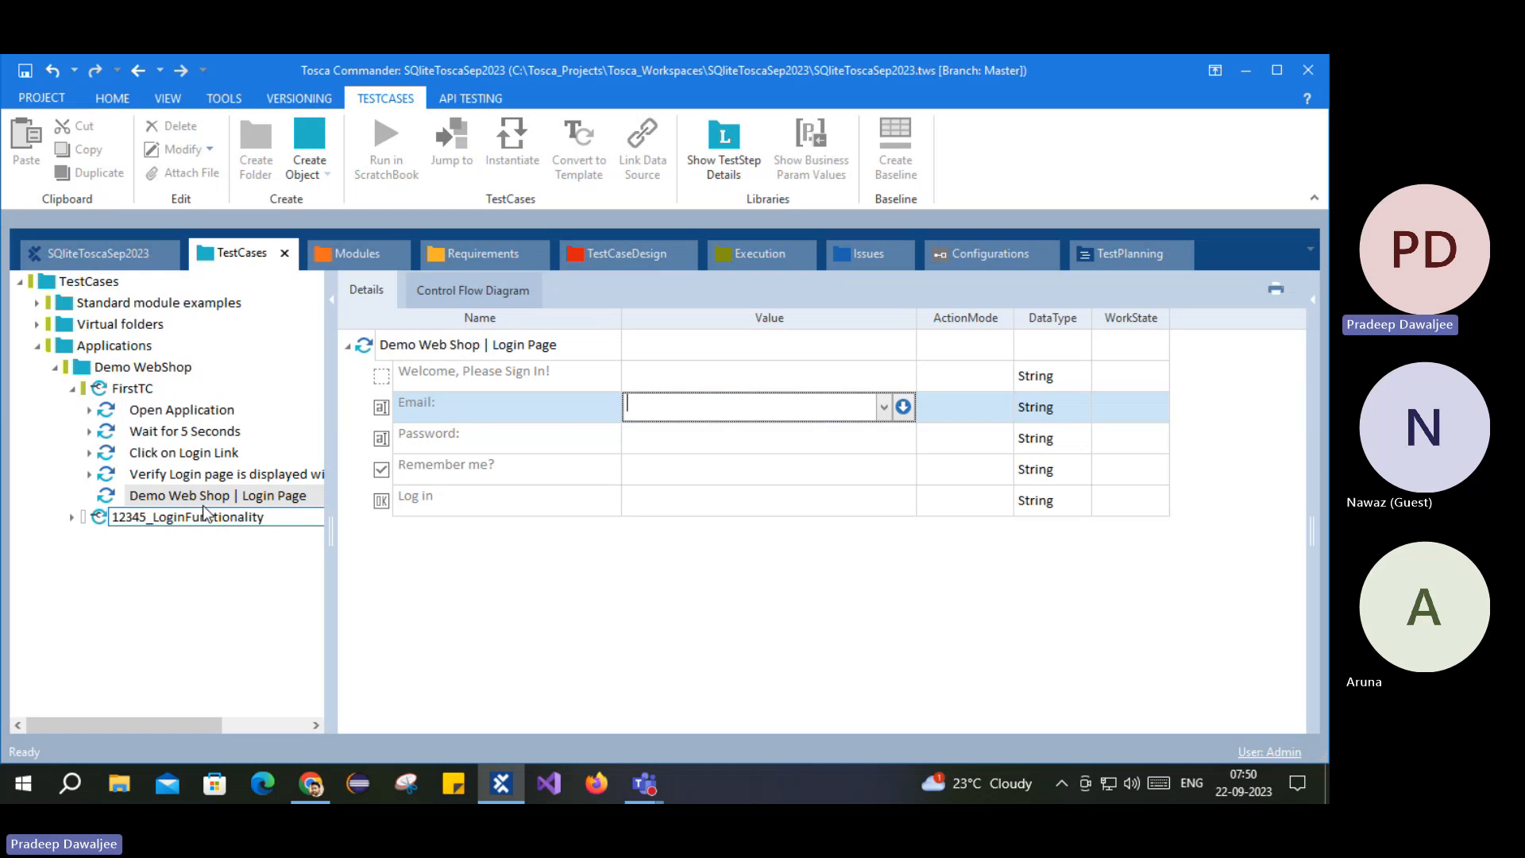
Step: Delete the Demo Web Shop | Login Page test step from FirstTC
right_click(161, 495)
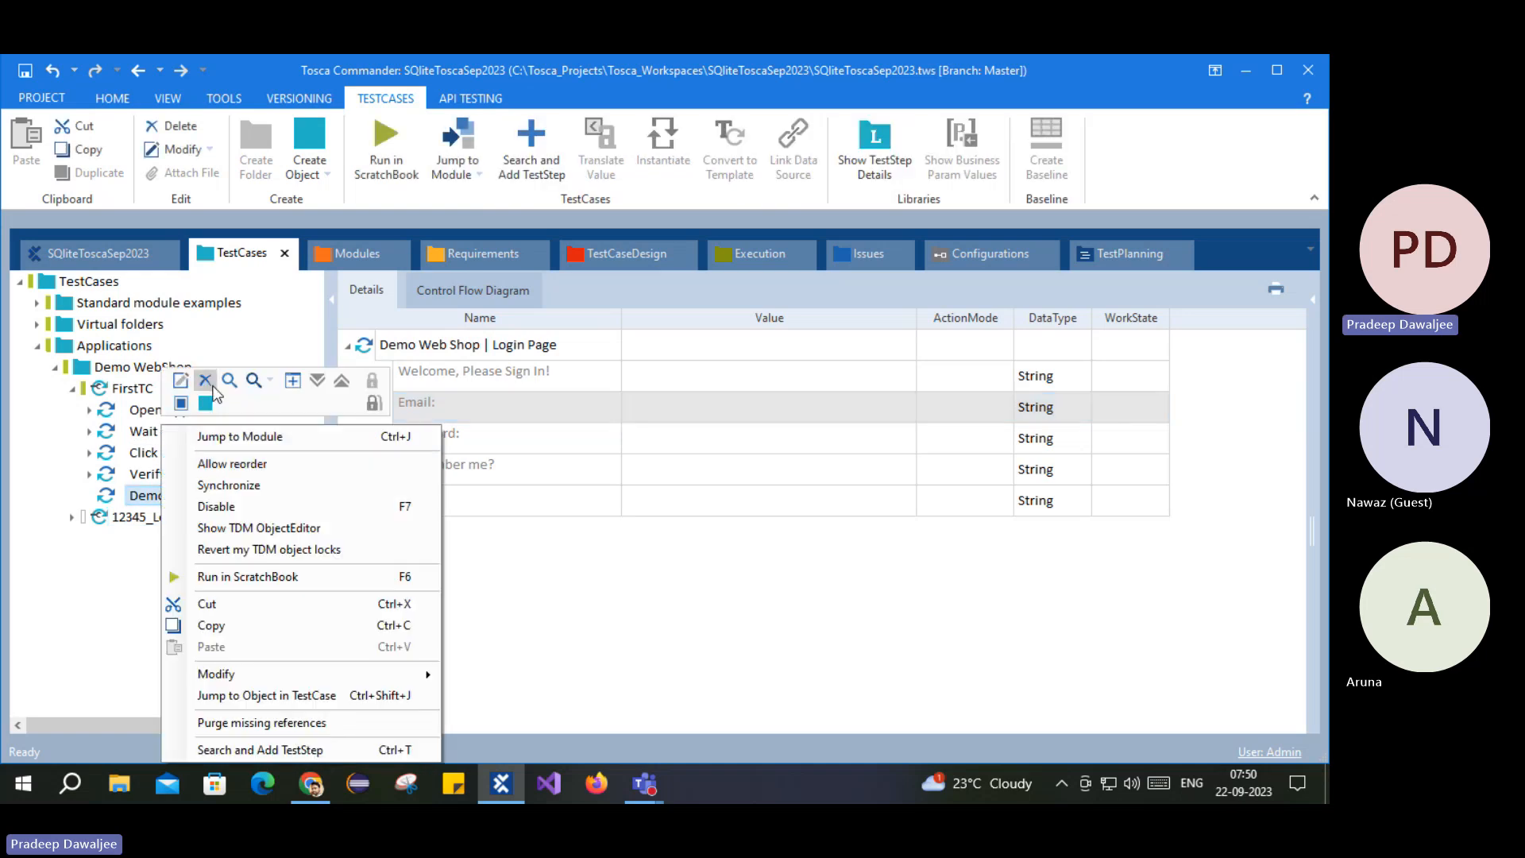
left_click(207, 381)
Step: Review the details of each FirstTC test step, from Open Application through the login page verification
left_click(202, 474)
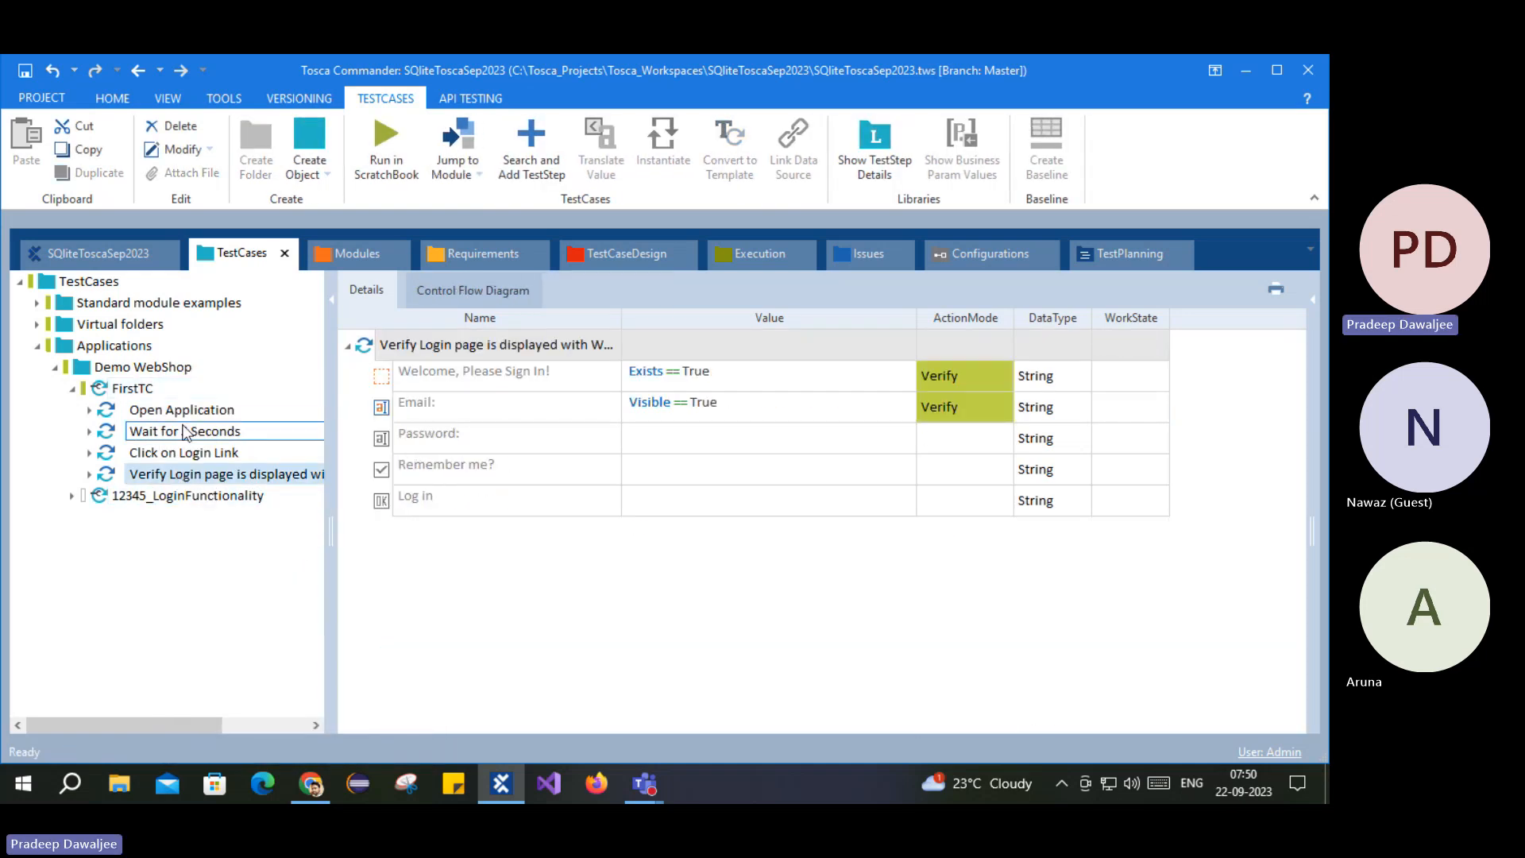
left_click(182, 410)
left_click(189, 433)
left_click(190, 451)
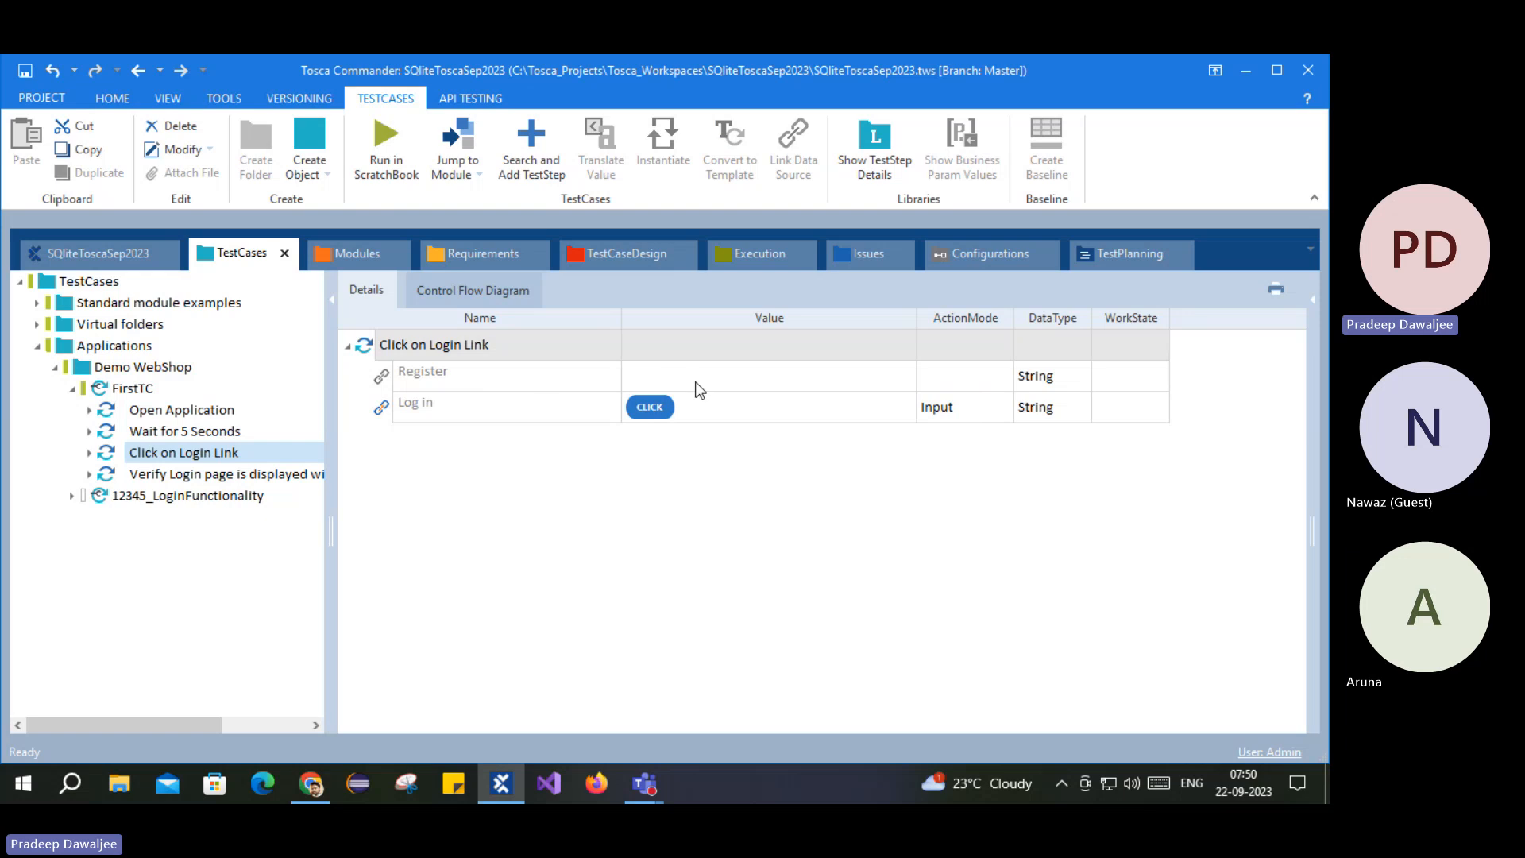
key("Down")
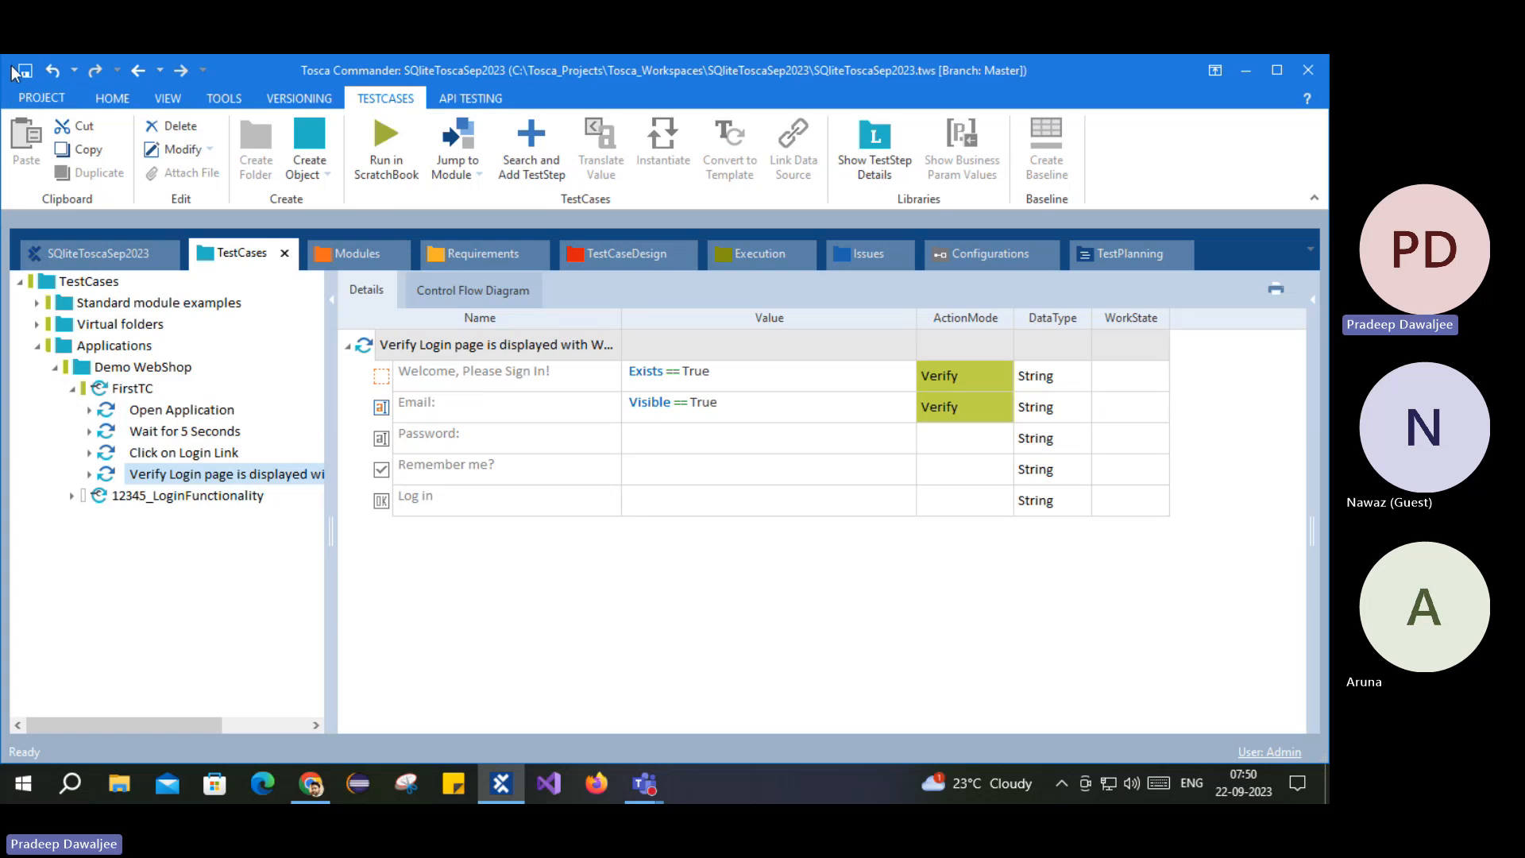
Step: View the Demo Web Shop login page in Chrome and return to the FirstTC verification step in Tosca Commander
left_click(311, 785)
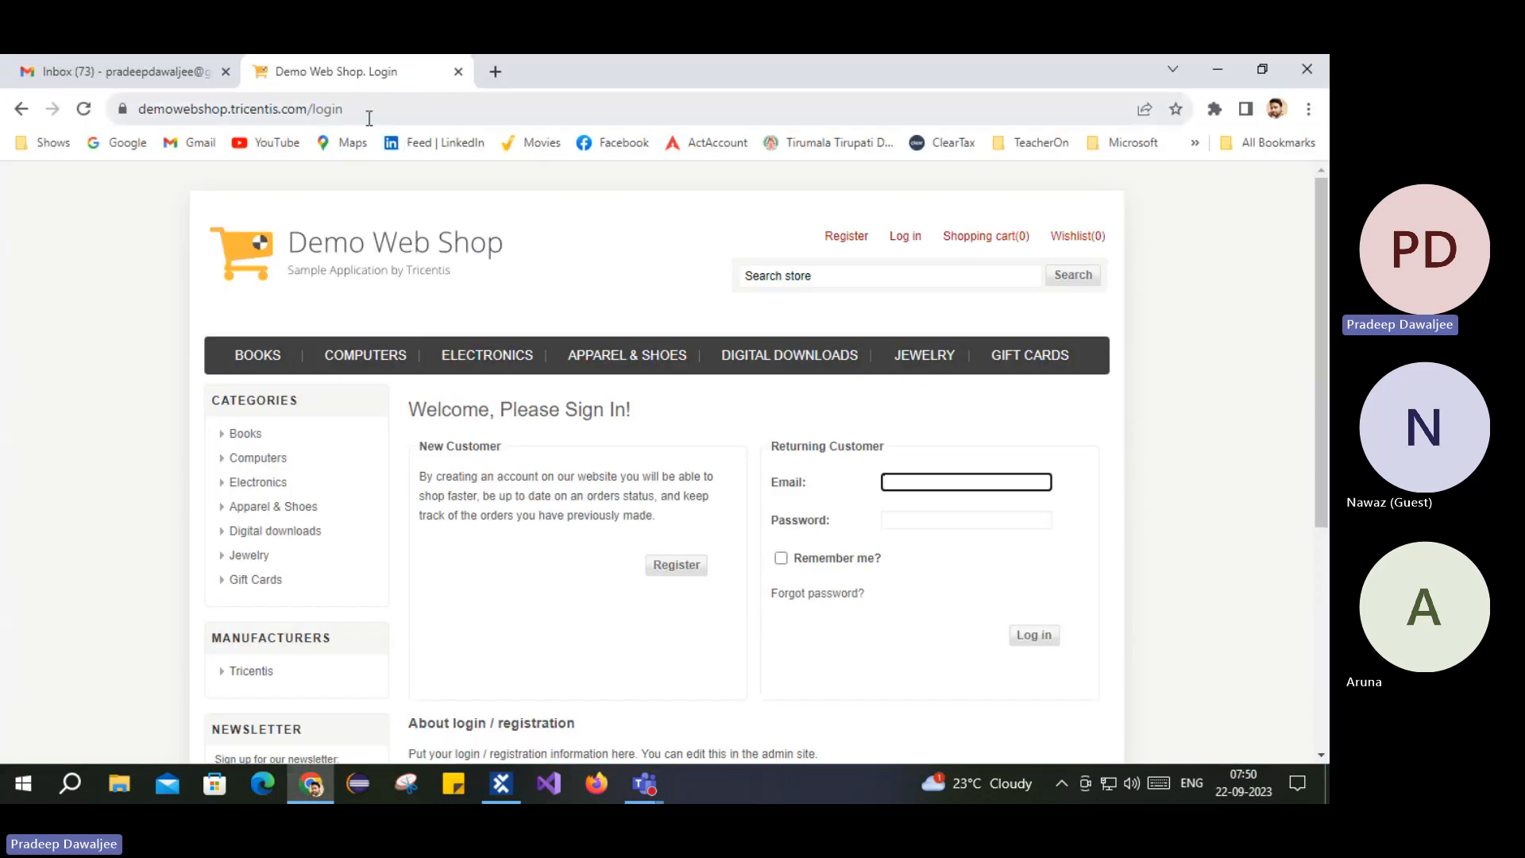
left_click(1199, 375)
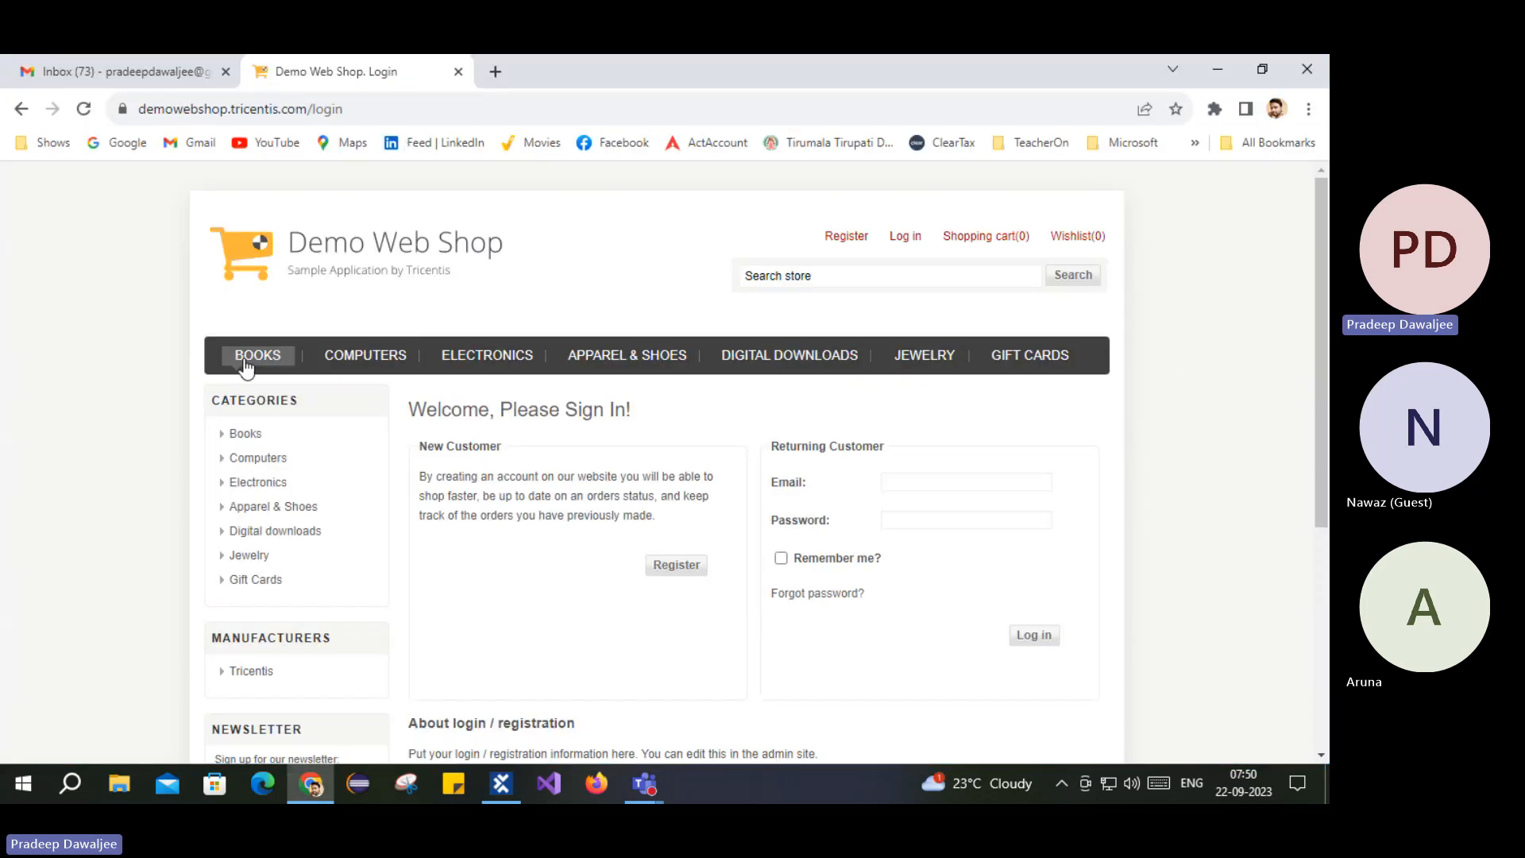
left_click(501, 784)
right_click(502, 785)
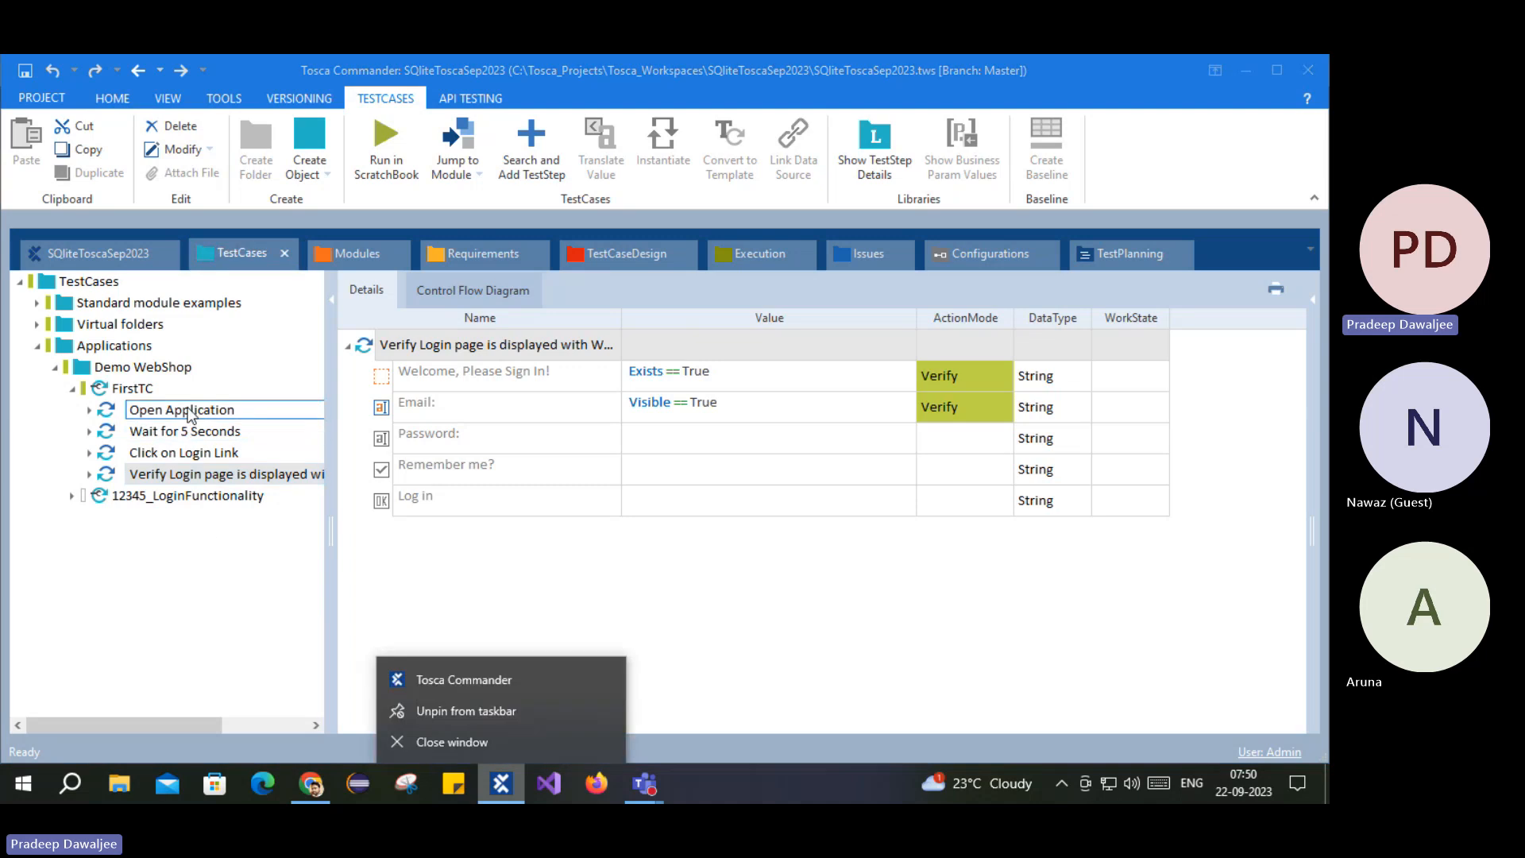
left_click(813, 625)
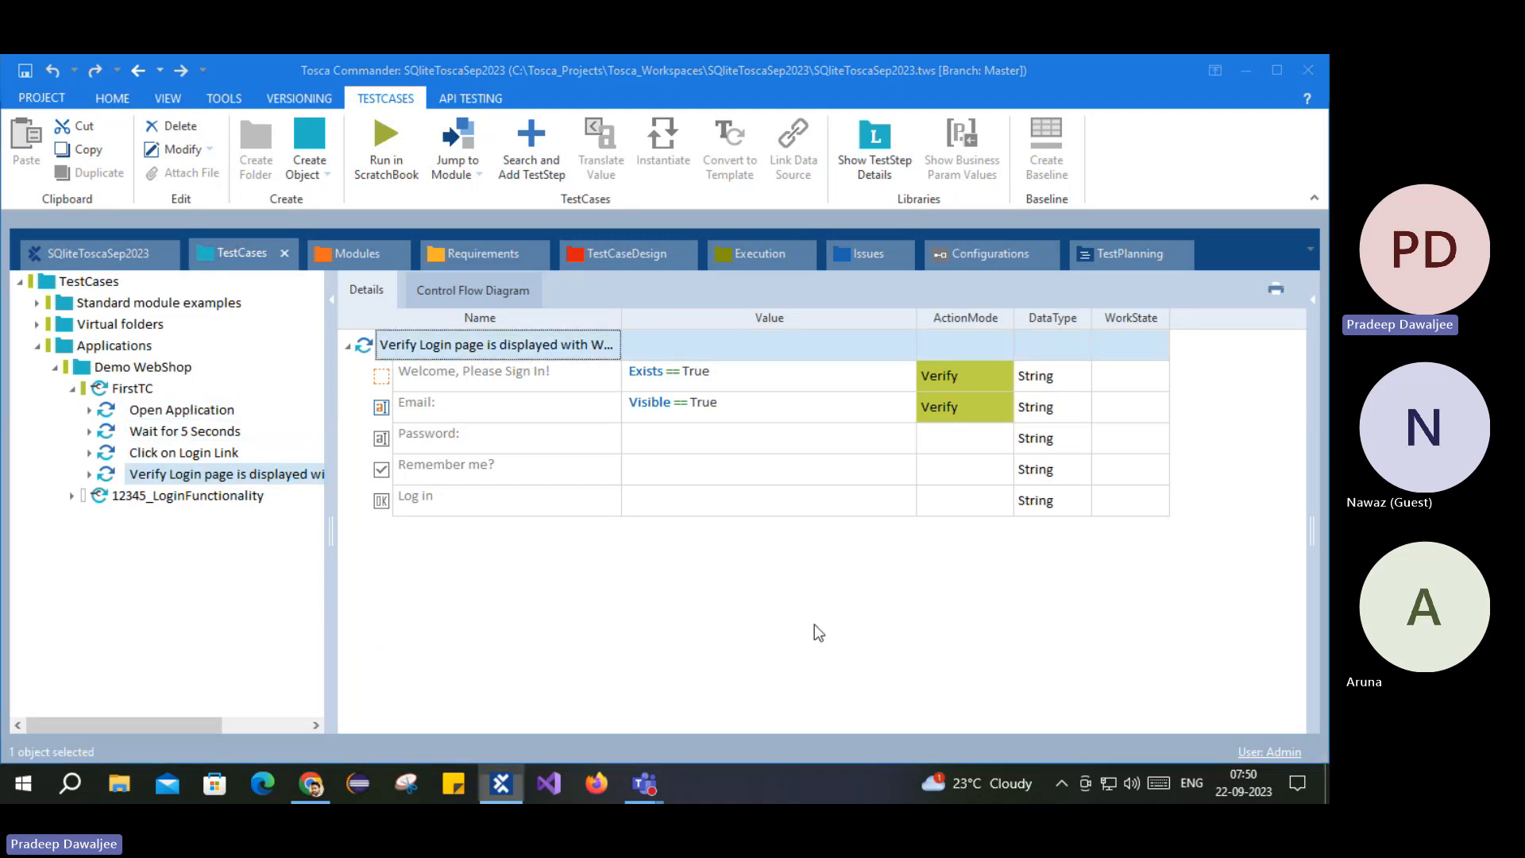
Step: Collapse FirstTC and delete the 12345_LoginFunctionality test case from the Demo WebShop folder
left_click(74, 389)
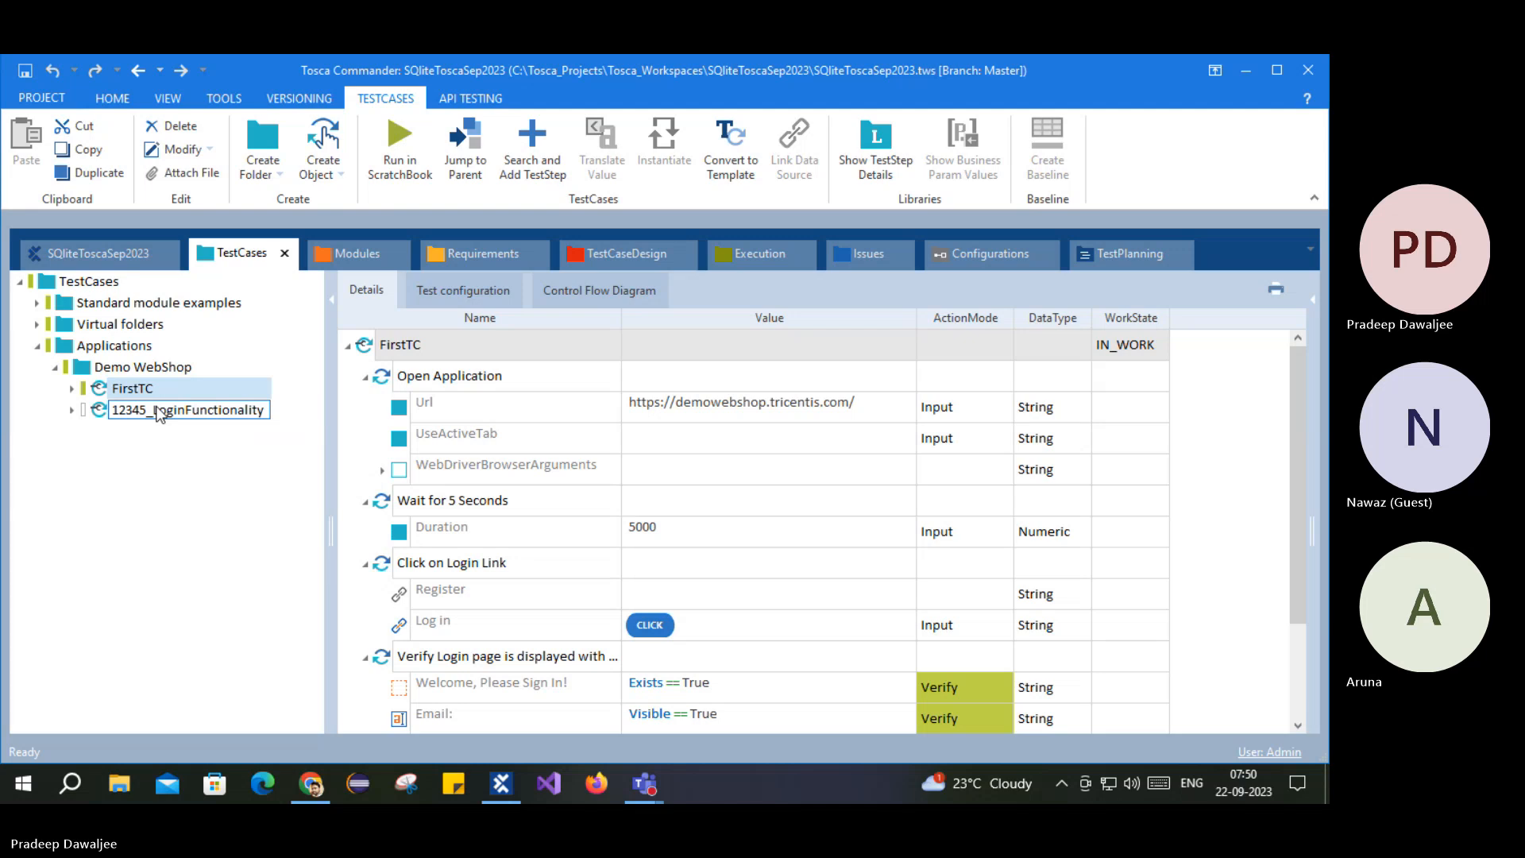
left_click(159, 410)
right_click(163, 410)
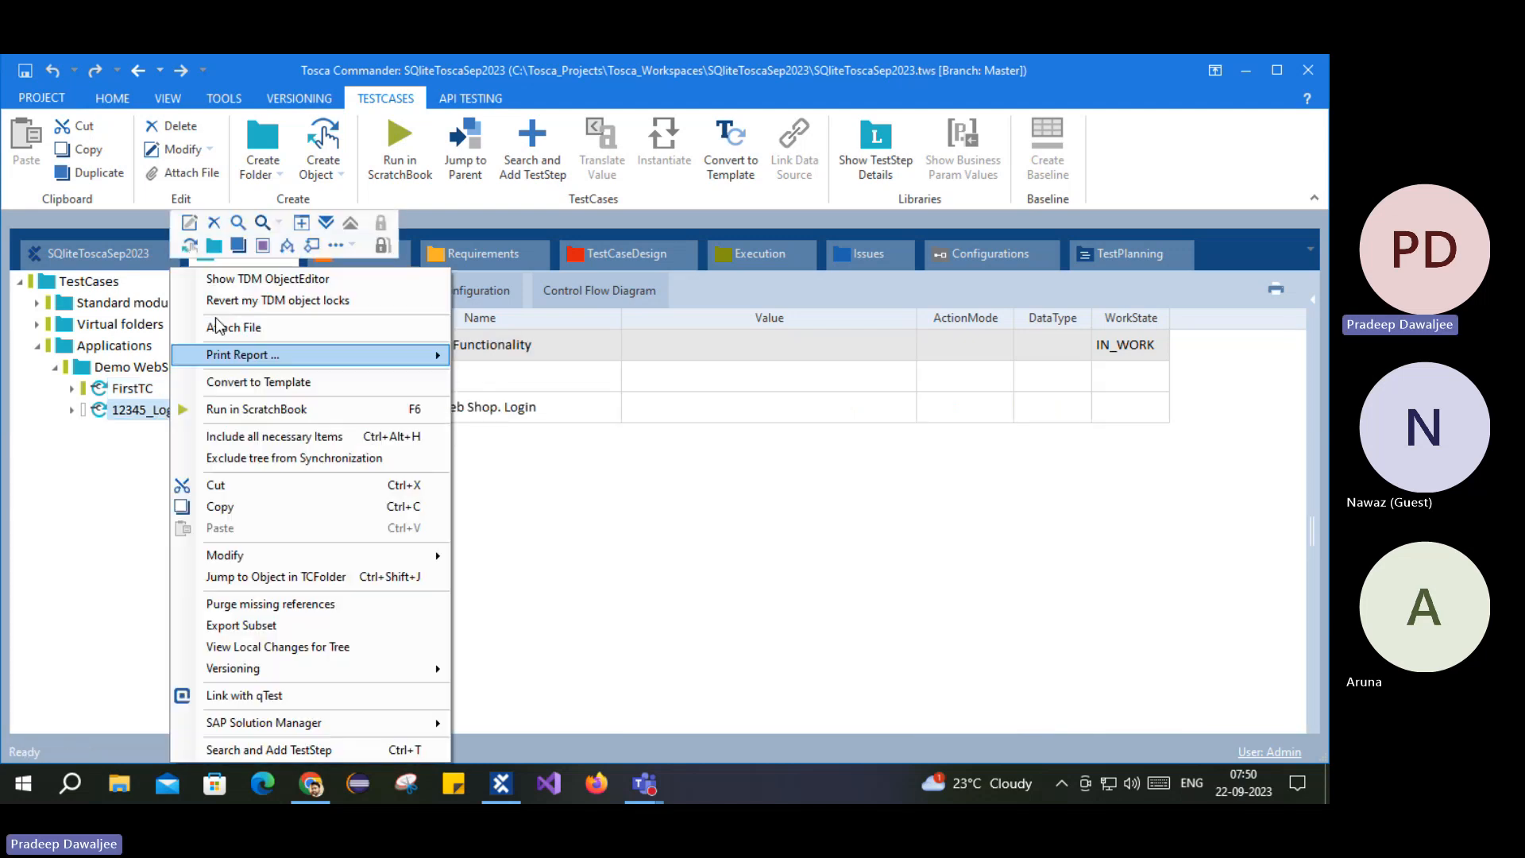
left_click(214, 226)
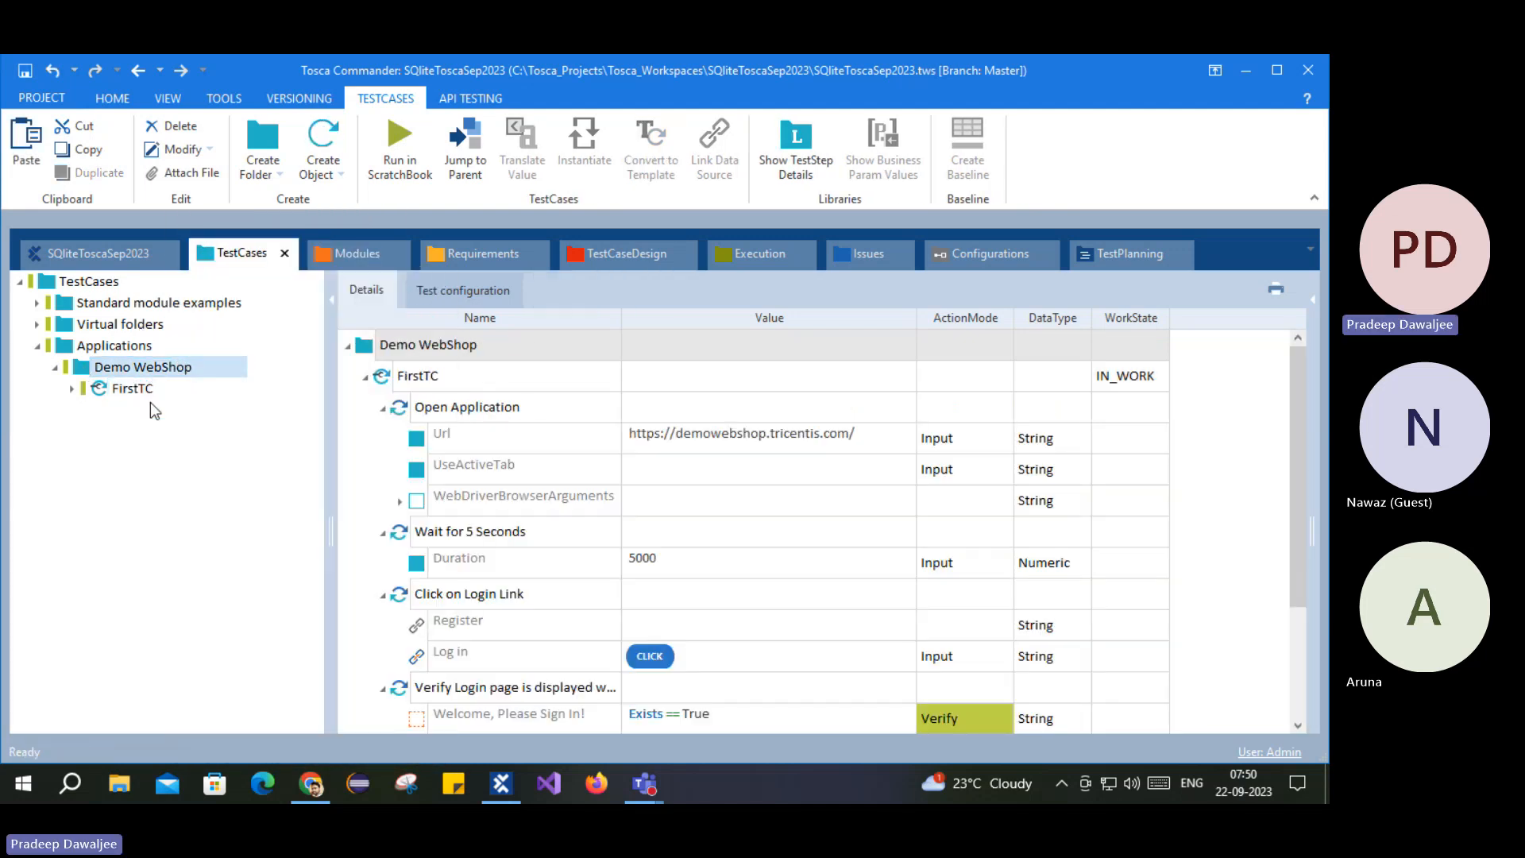
Step: Paste a copy of FirstTC into the Demo WebShop folder and rename it 001_Verify Login Page
key("ctrl+v")
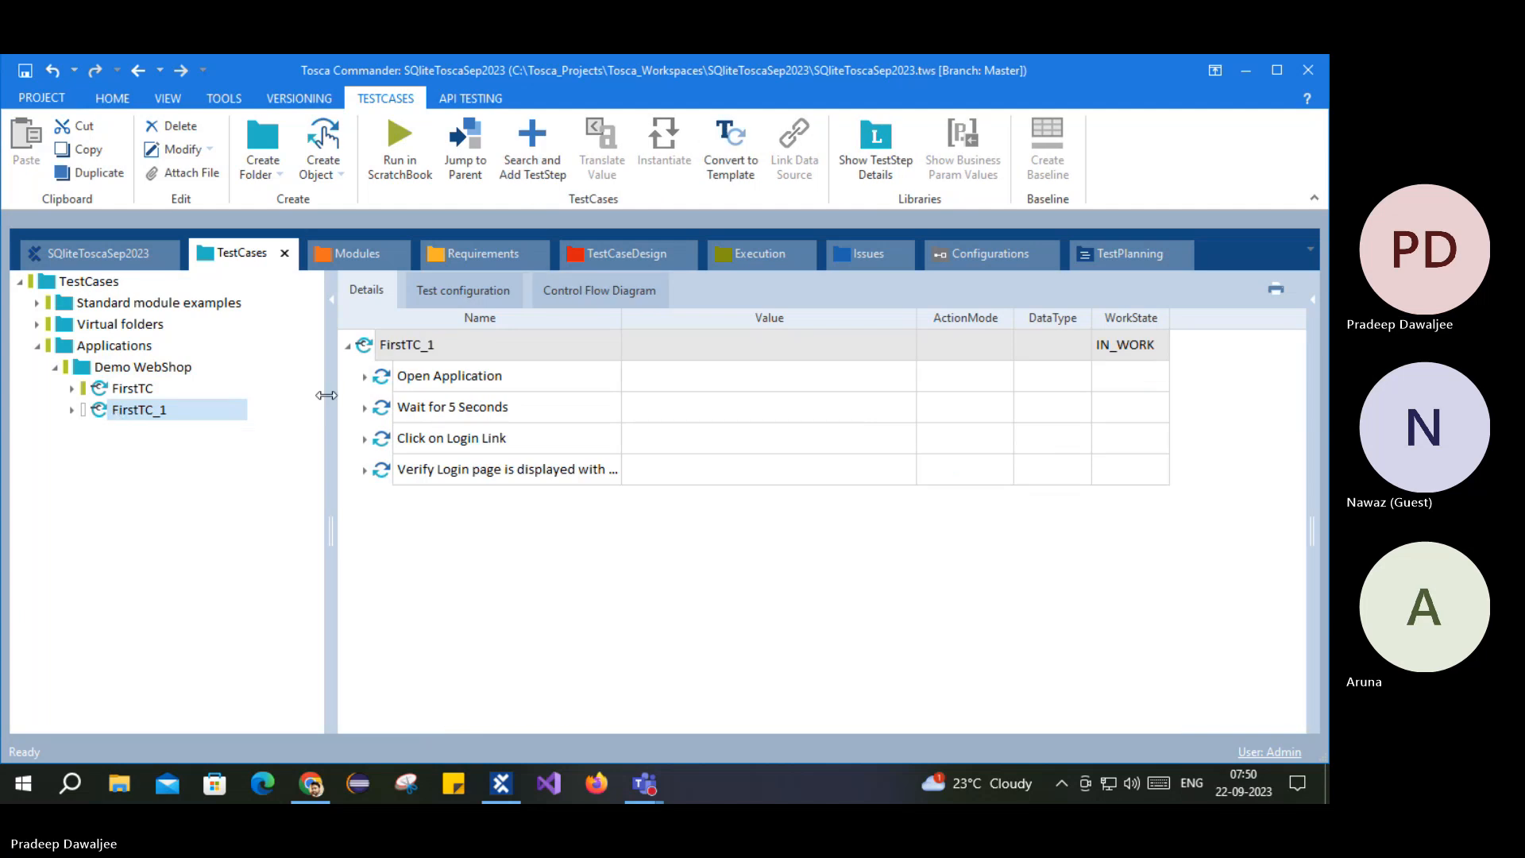
left_click(436, 345)
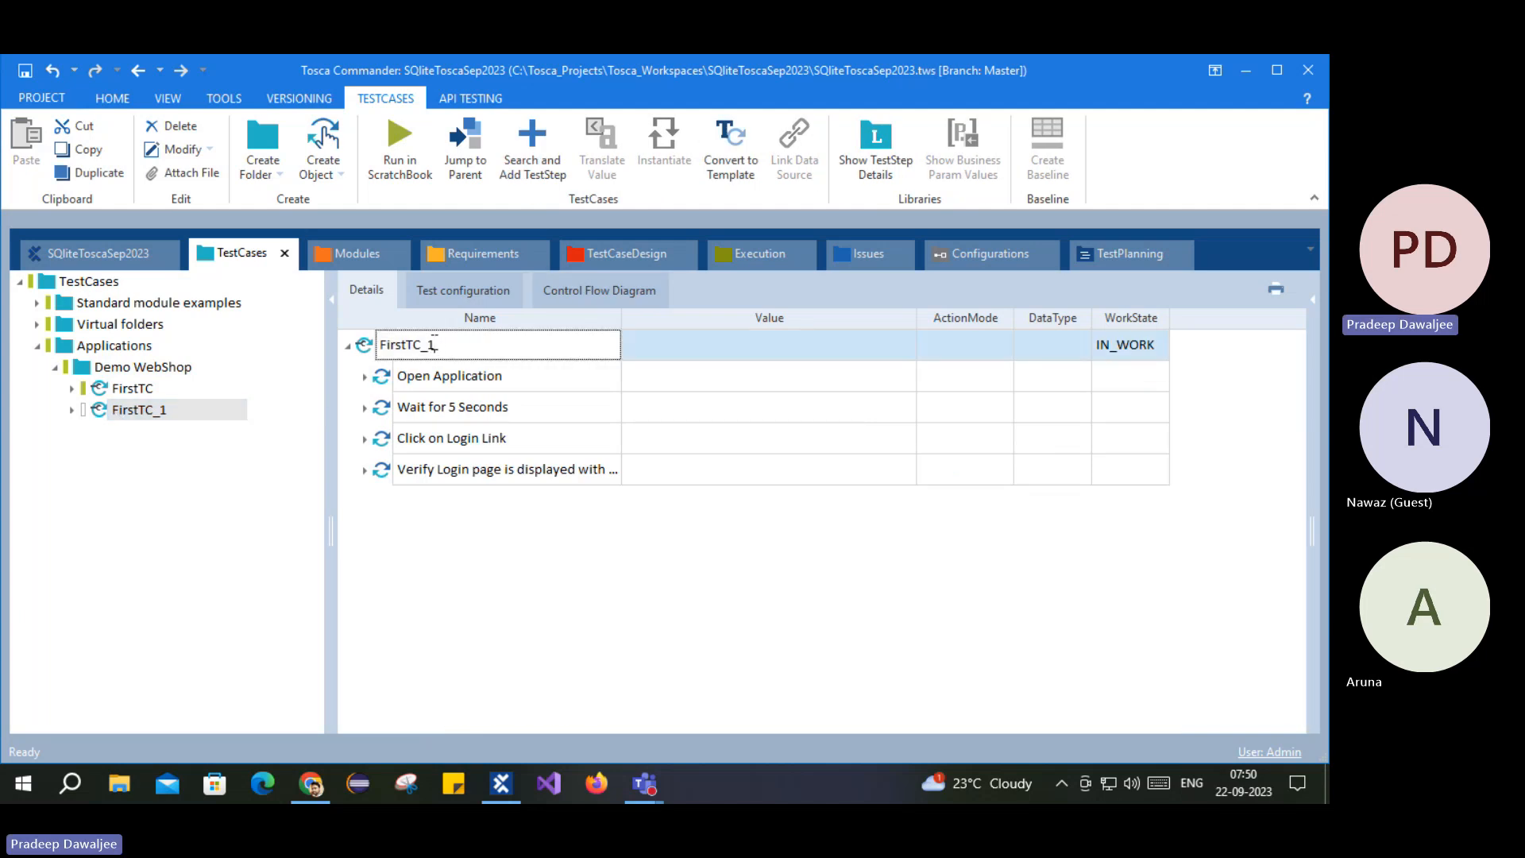
double_click(474, 343)
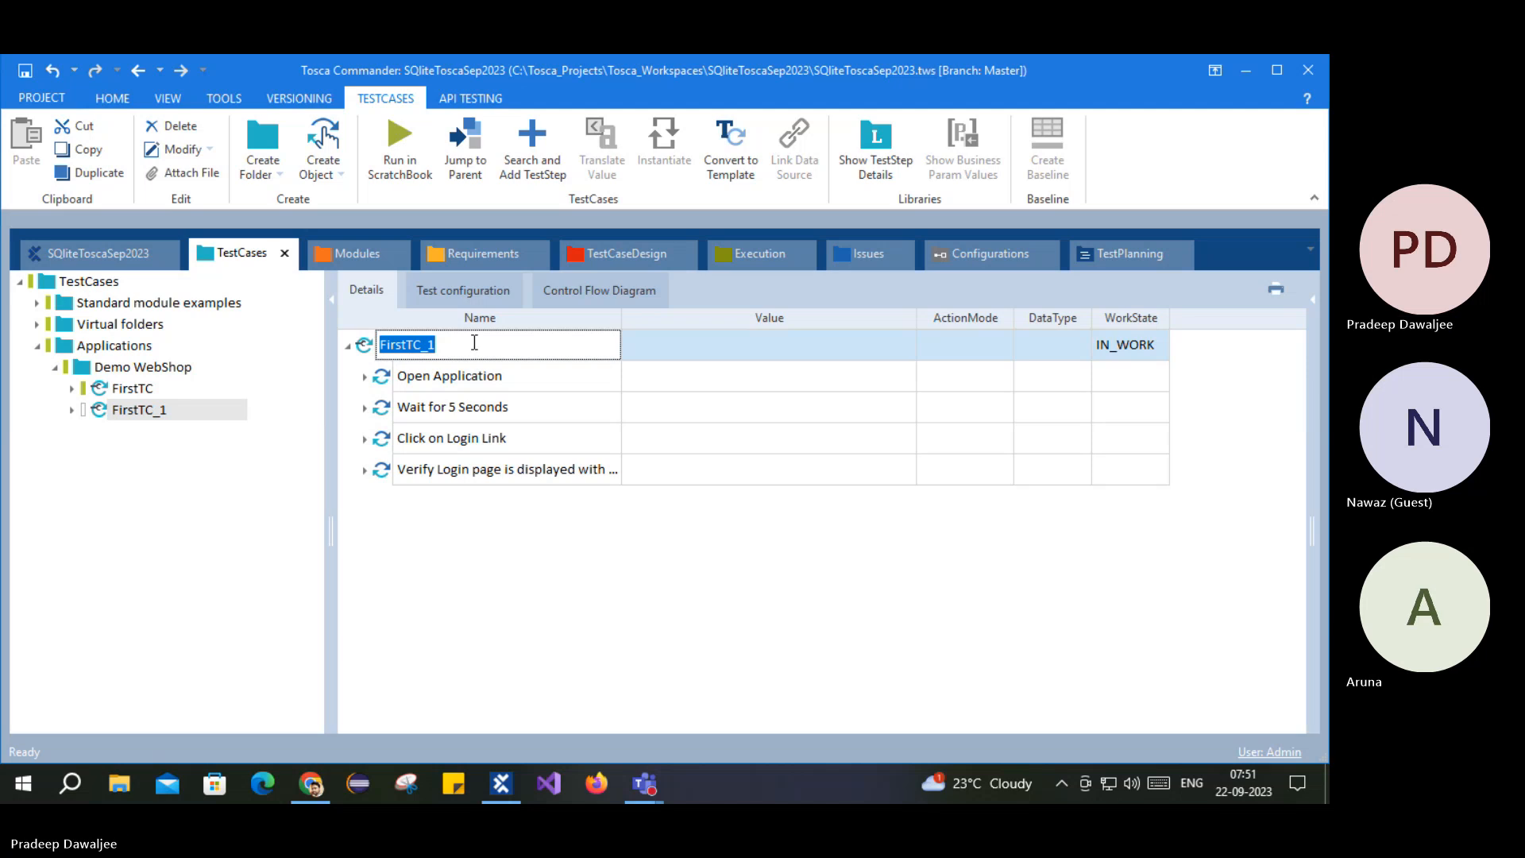
type("Verify")
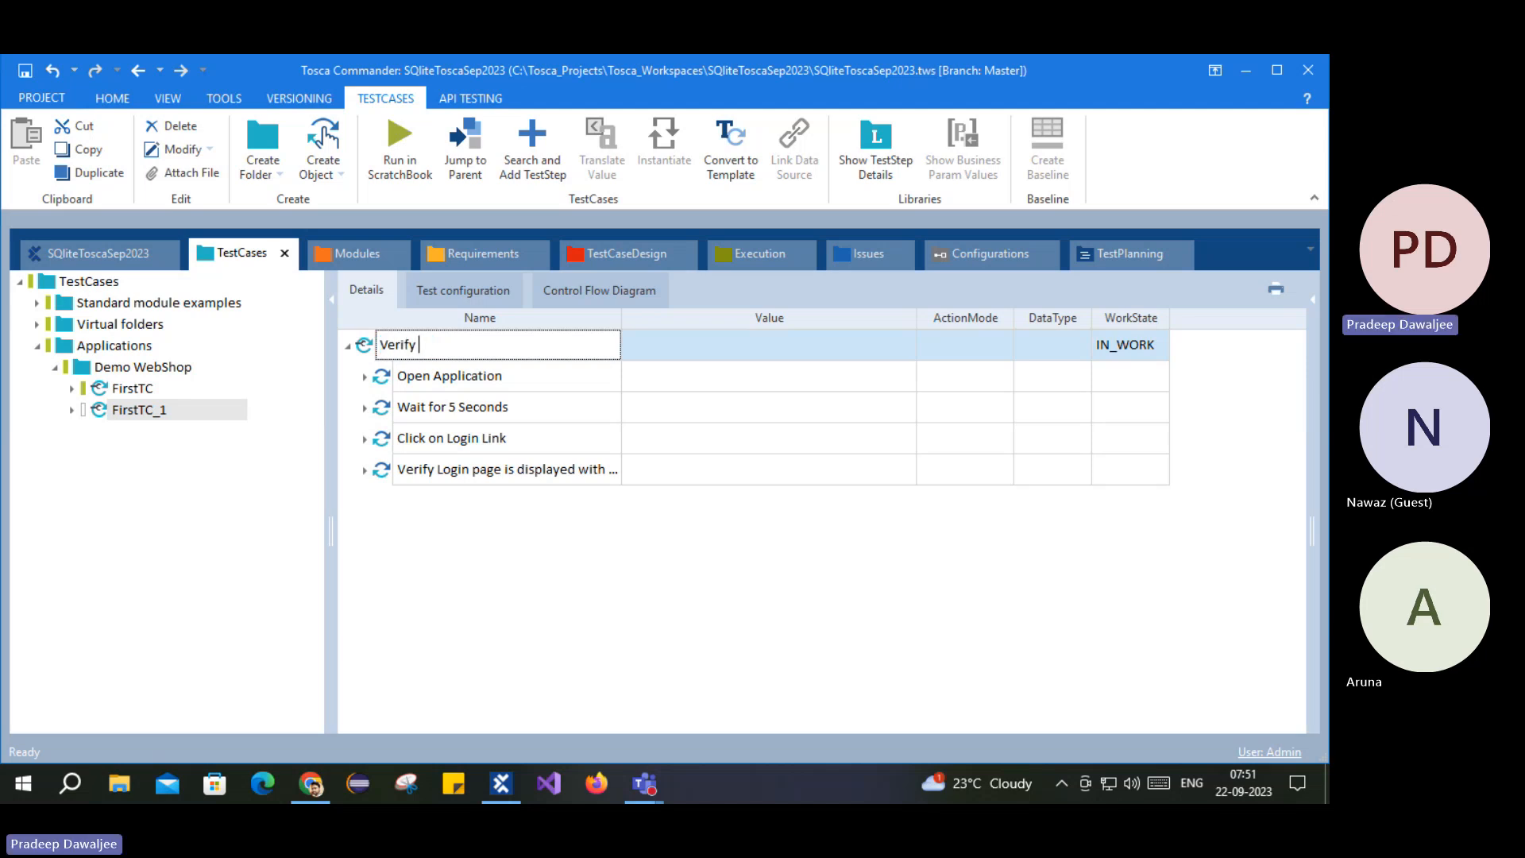
type(" Login Page")
key("Return")
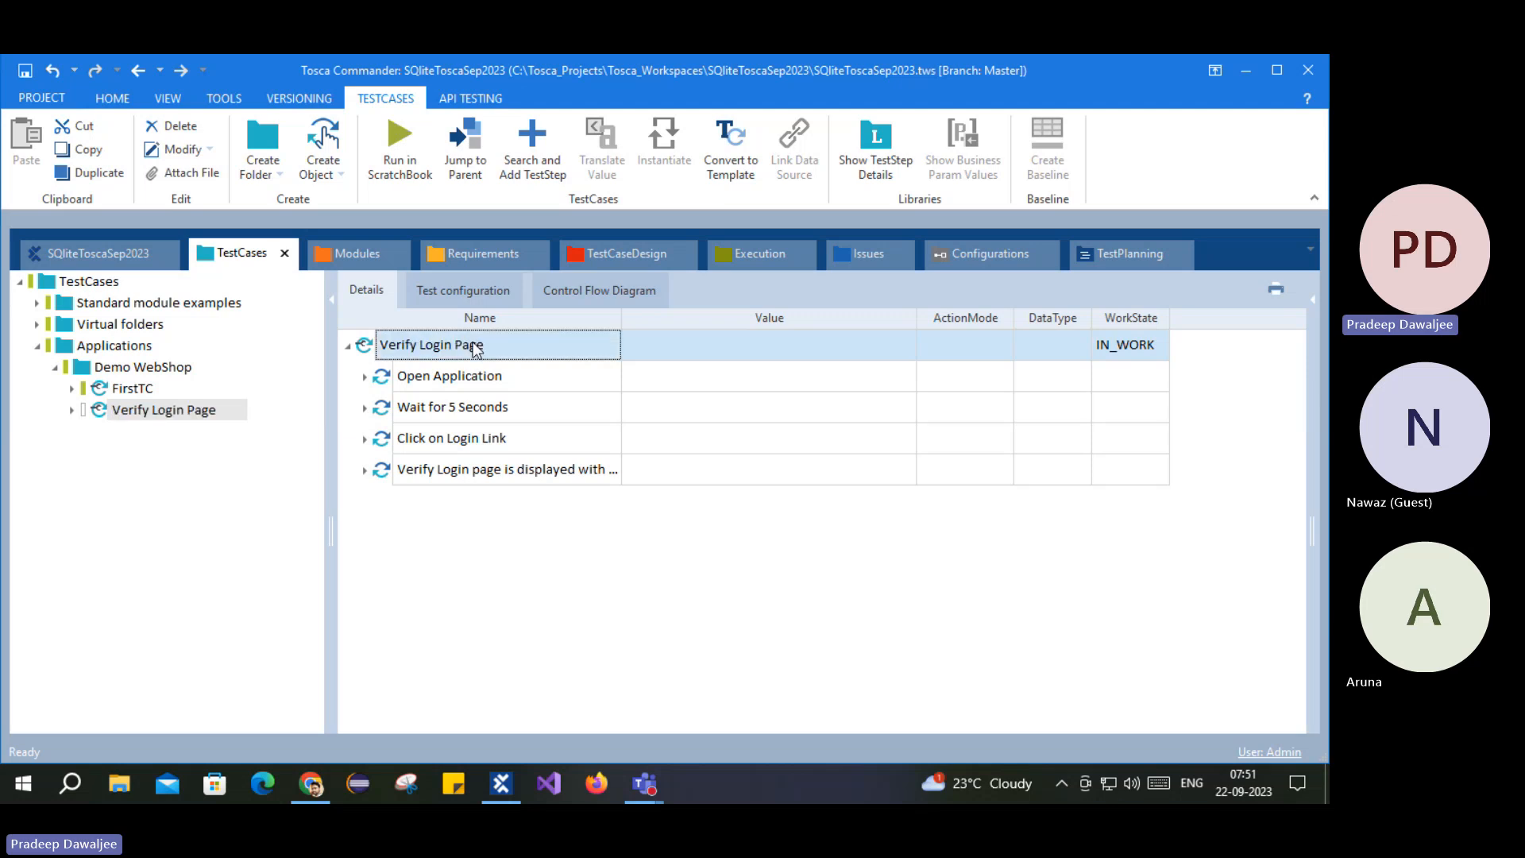
left_click(393, 350)
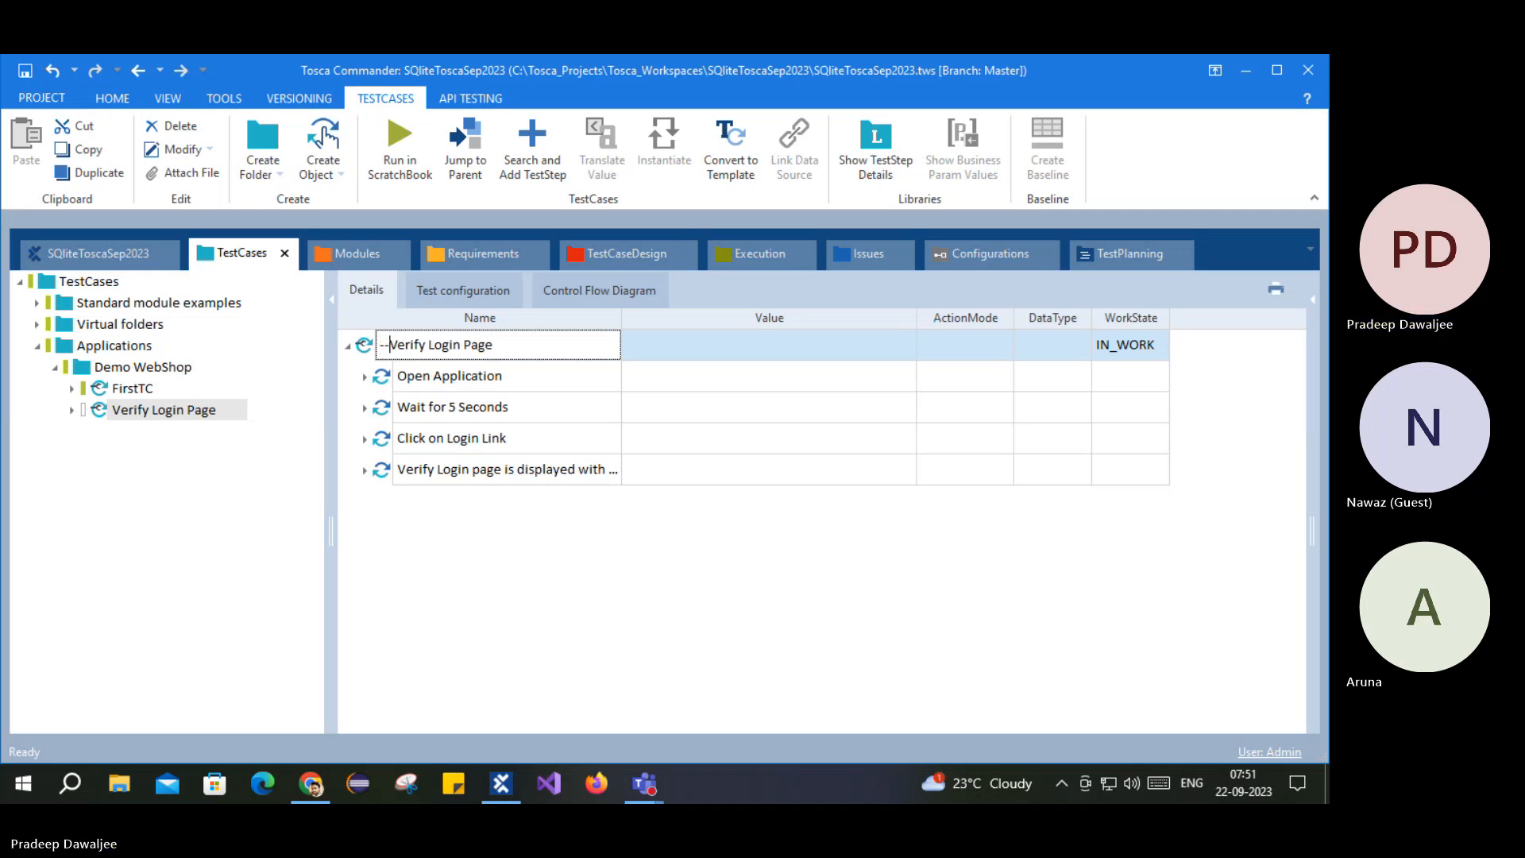
type("001_")
key("Return")
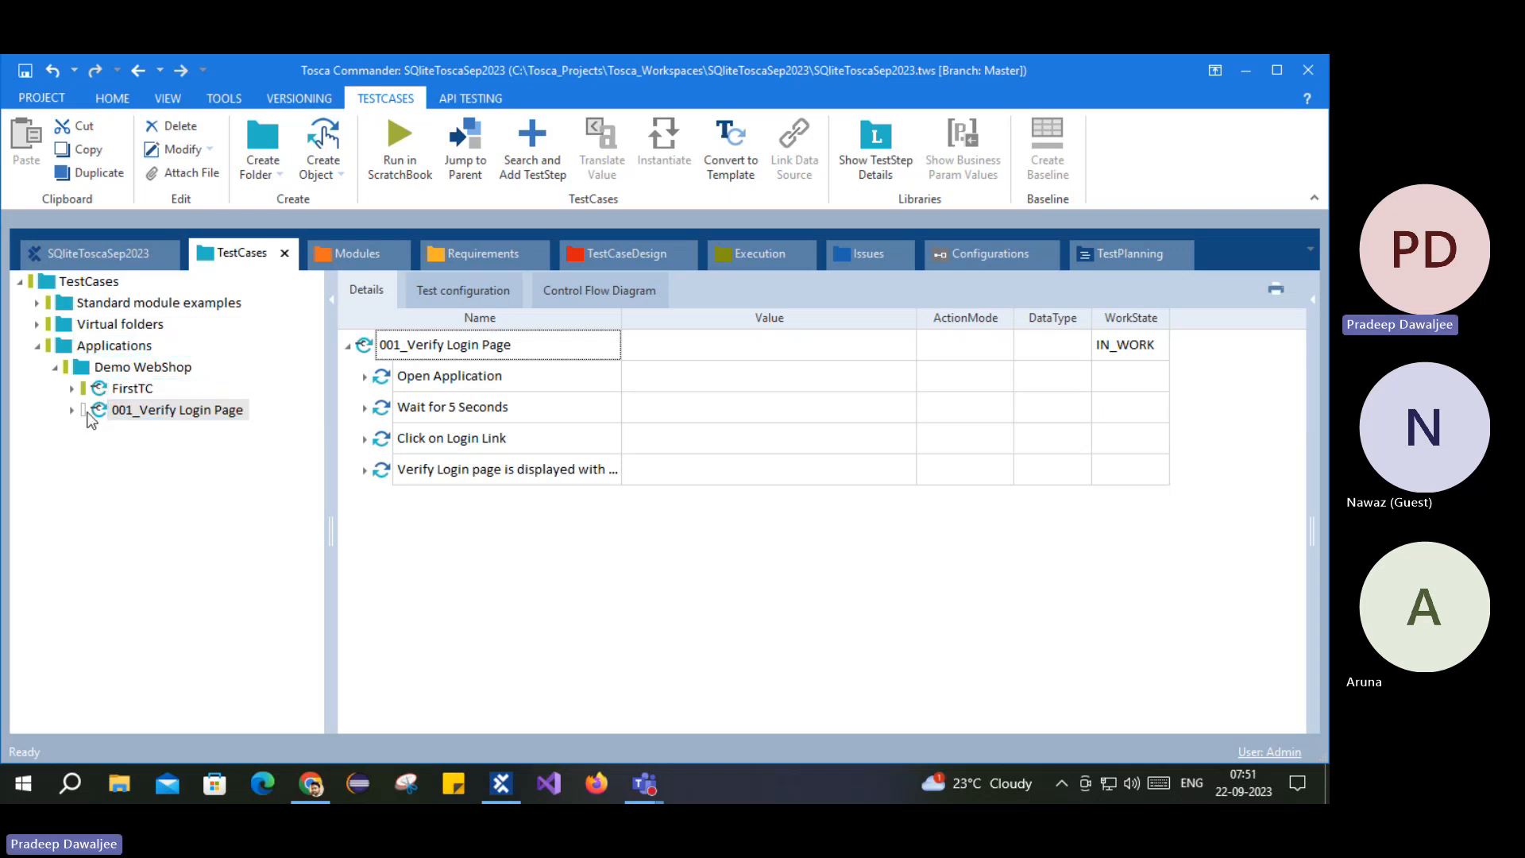
Step: Expand 001_Verify Login Page and review its wait, login link and login page verification steps
left_click(97, 410)
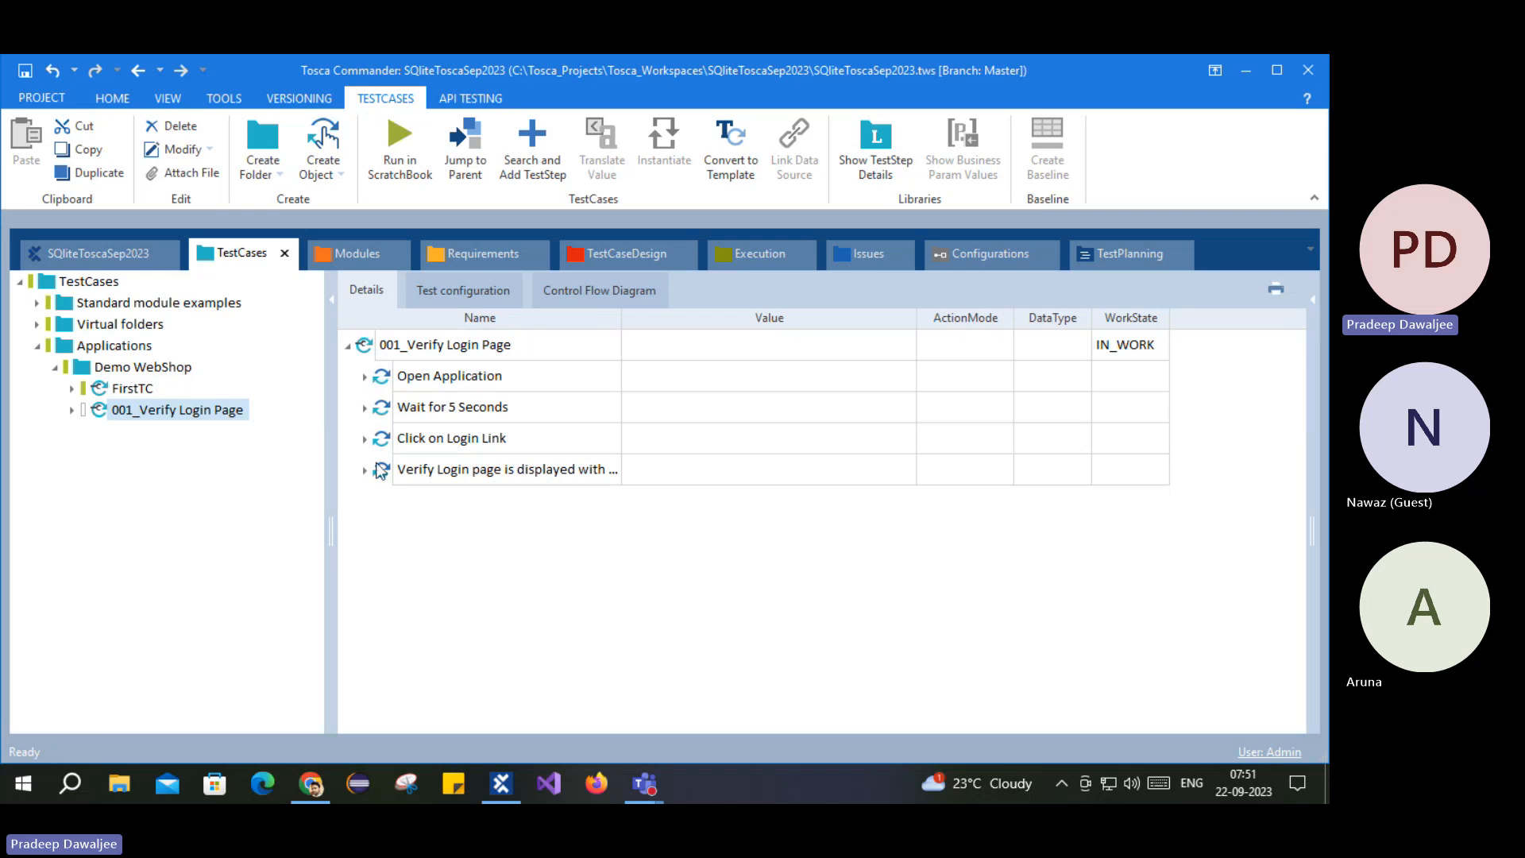
left_click(72, 410)
left_click(159, 437)
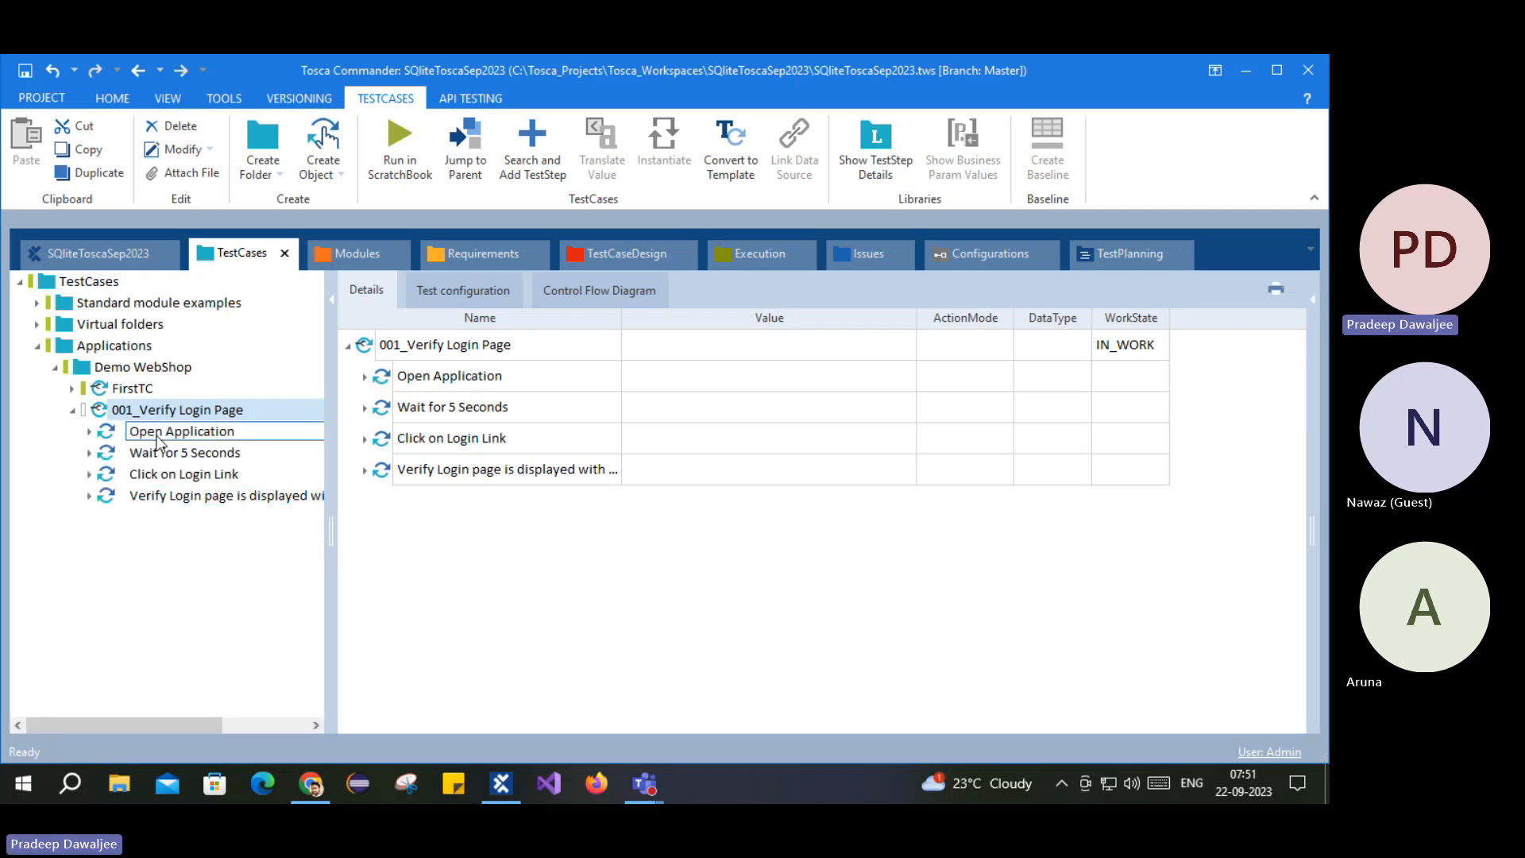
left_click(230, 455)
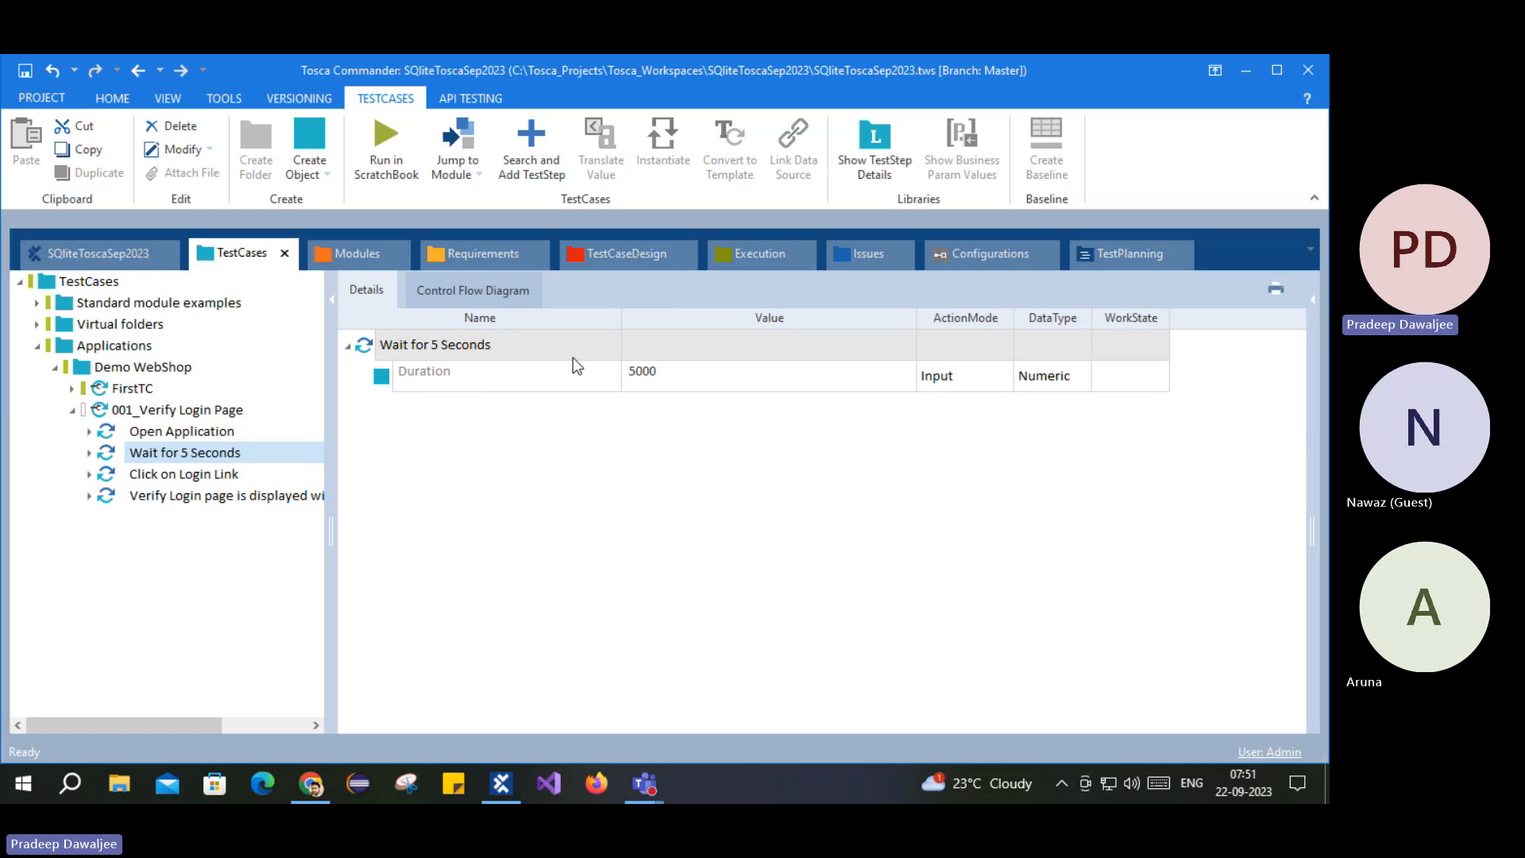
left_click(168, 475)
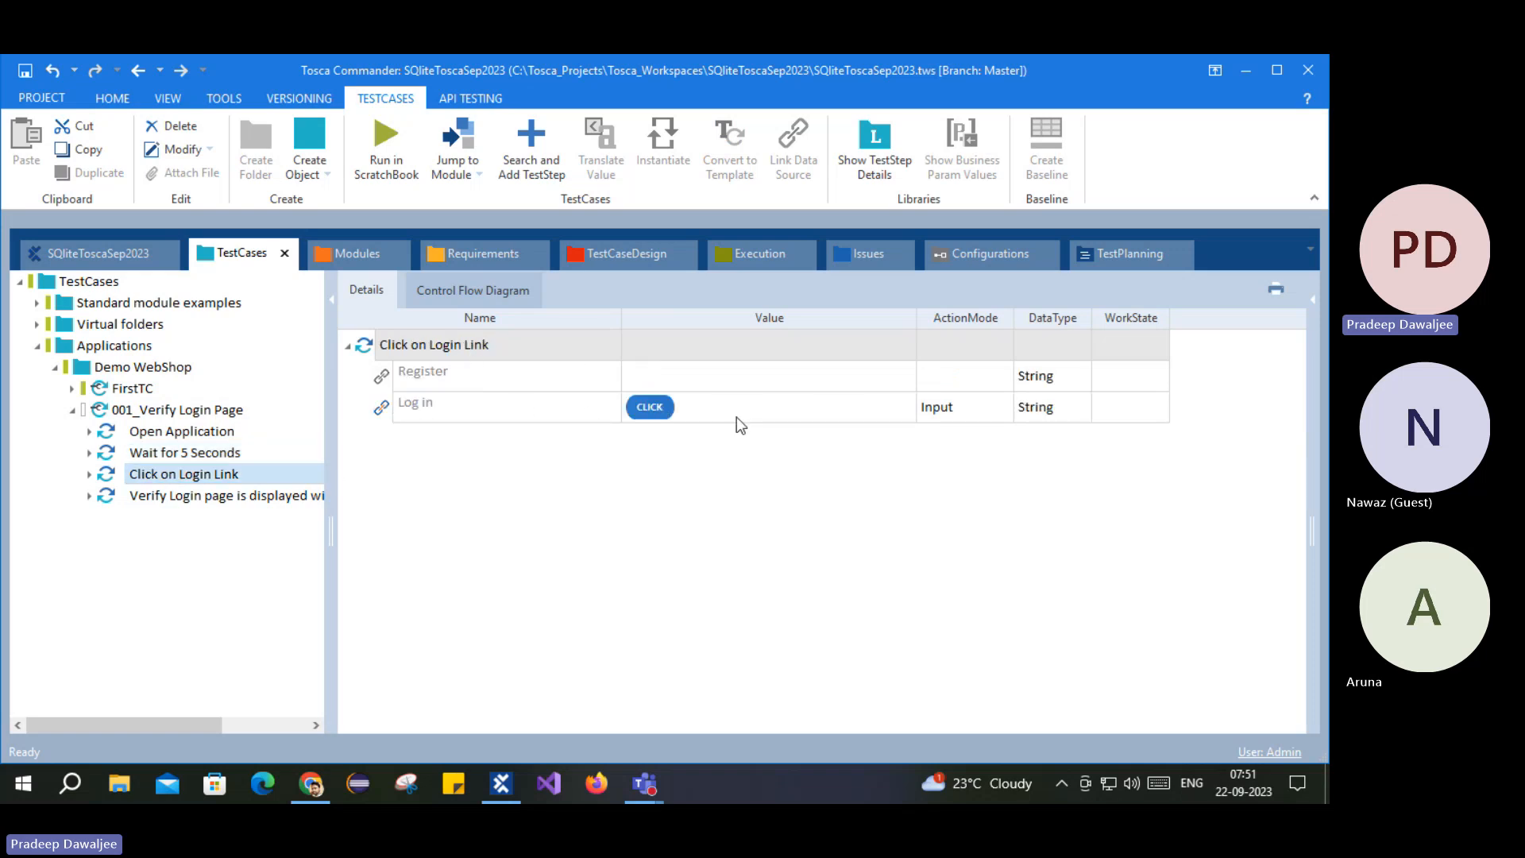
left_click(175, 495)
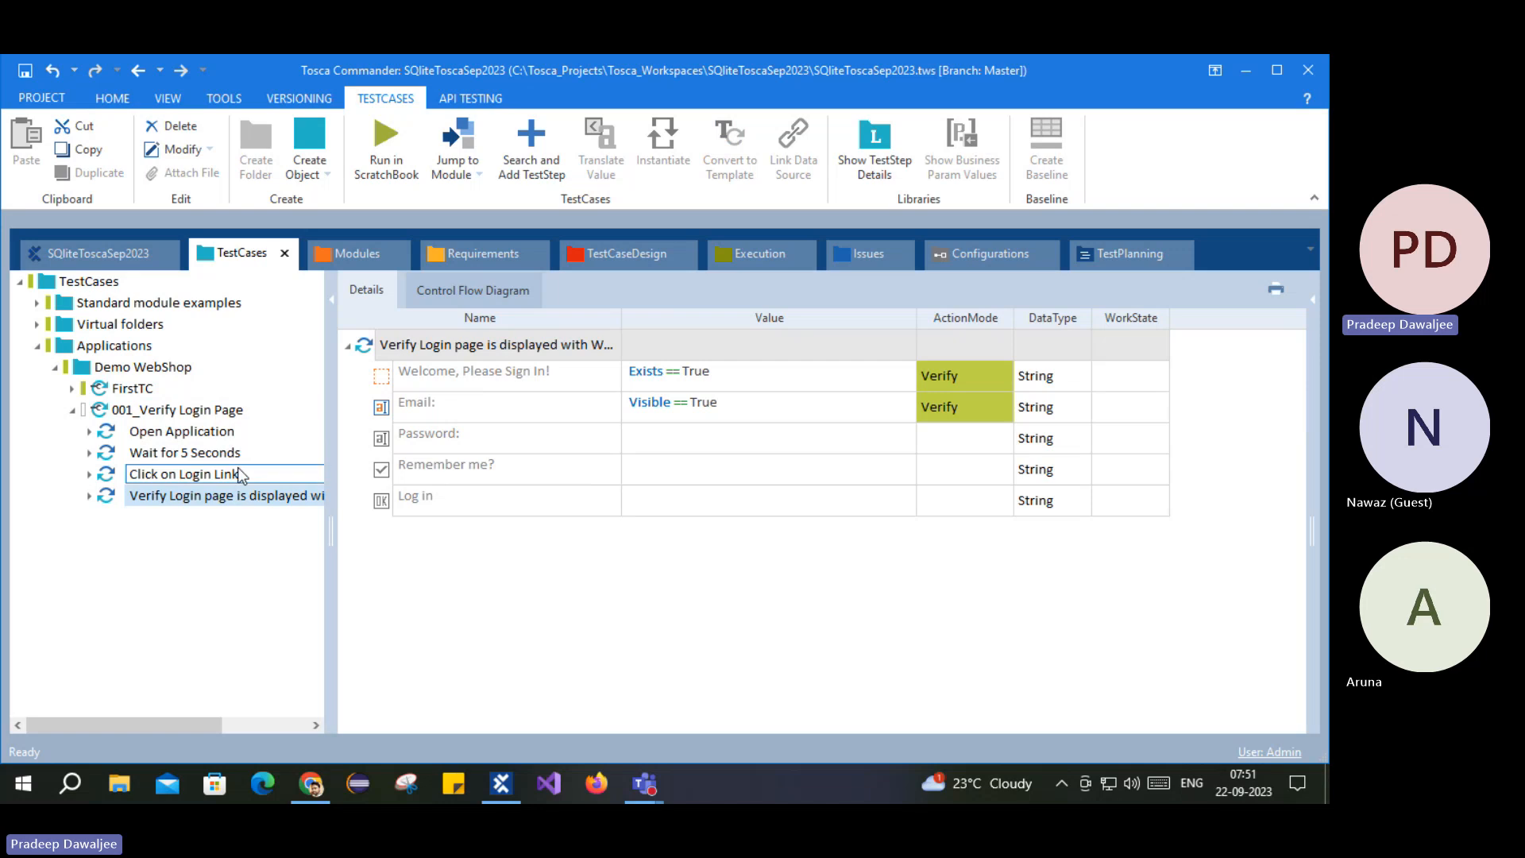
Step: Try X as the Log in value of the Click on Login Link step, and restore it to {Click}
left_click(190, 475)
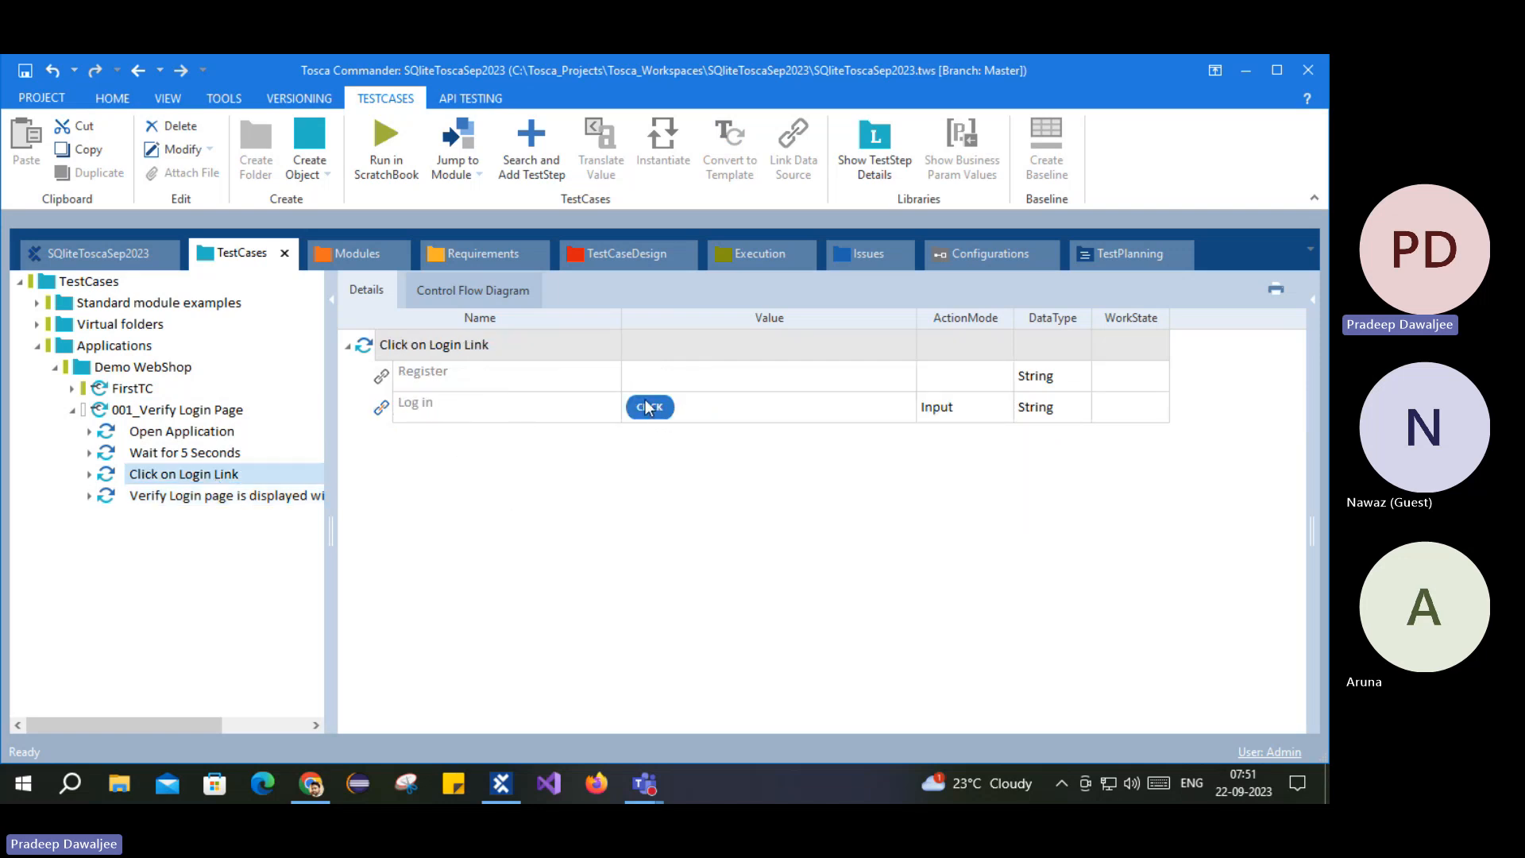
left_click(827, 416)
left_click(828, 418)
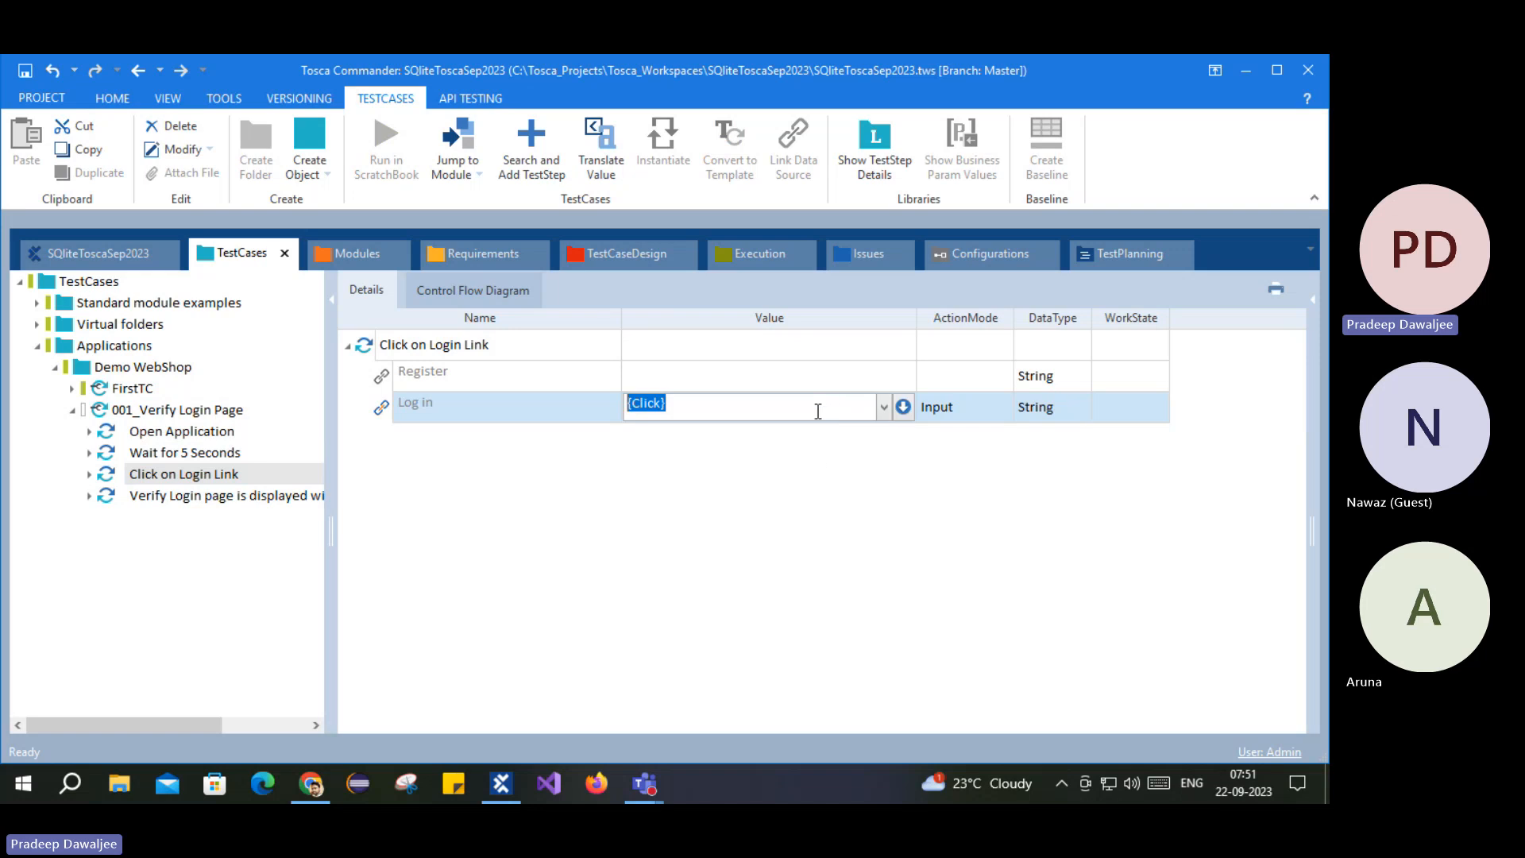
type("X")
key("Return")
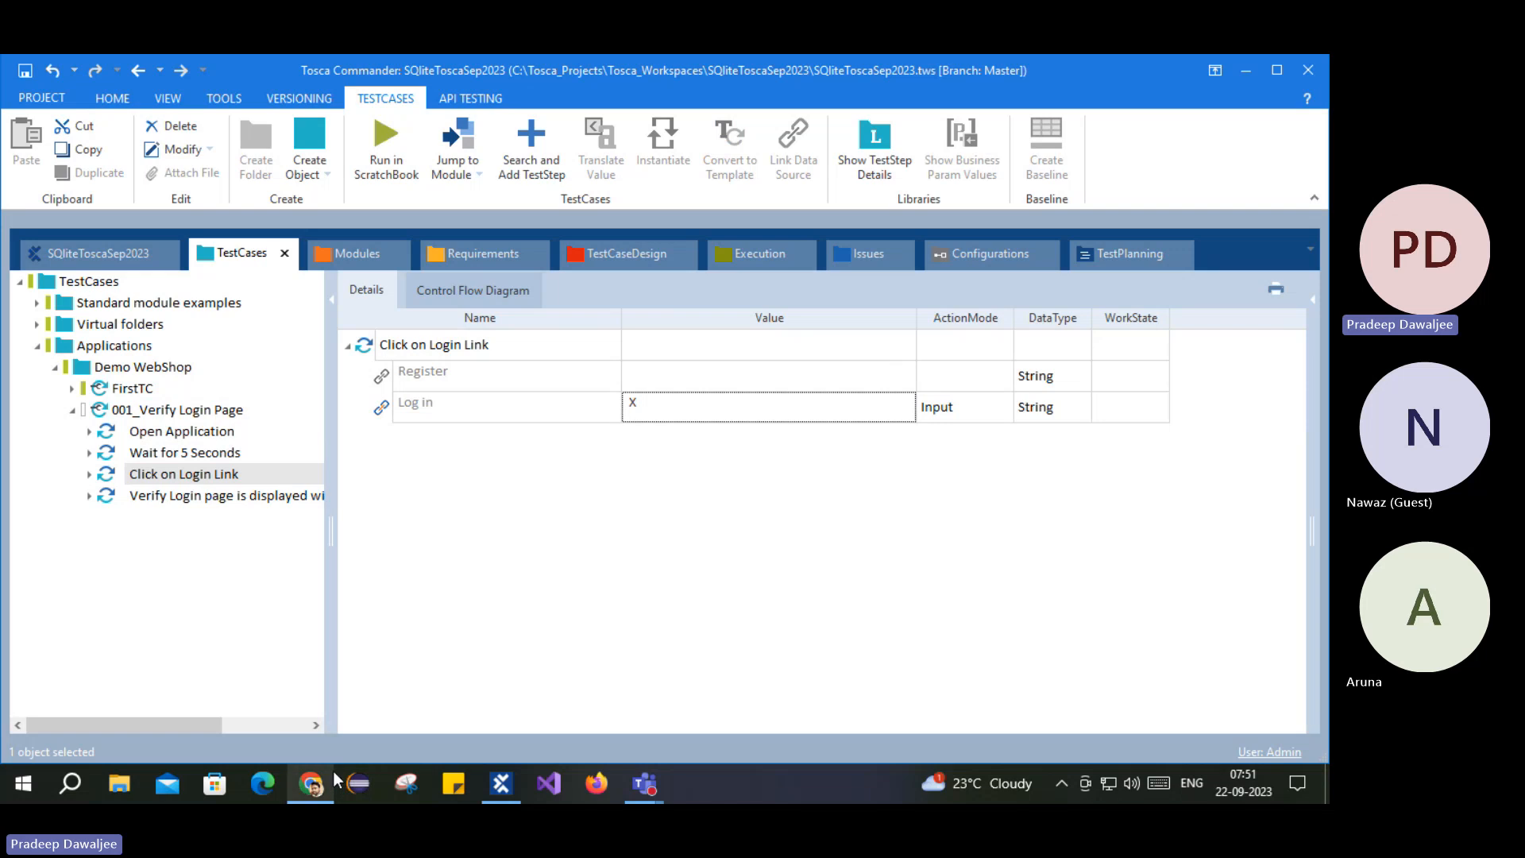
left_click(680, 401)
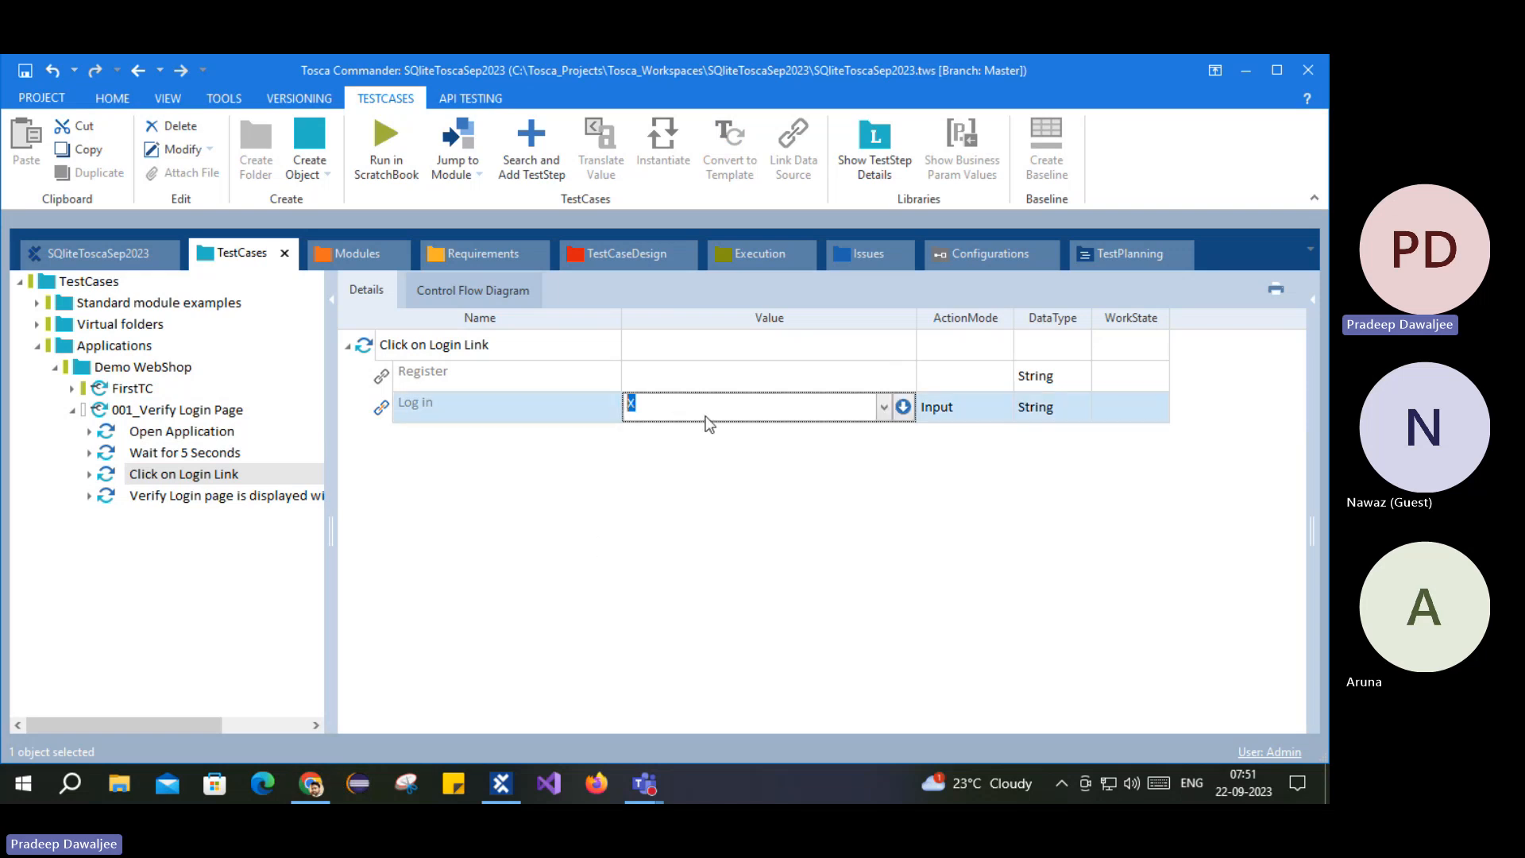
left_click(882, 410)
left_click(665, 427)
left_click(659, 481)
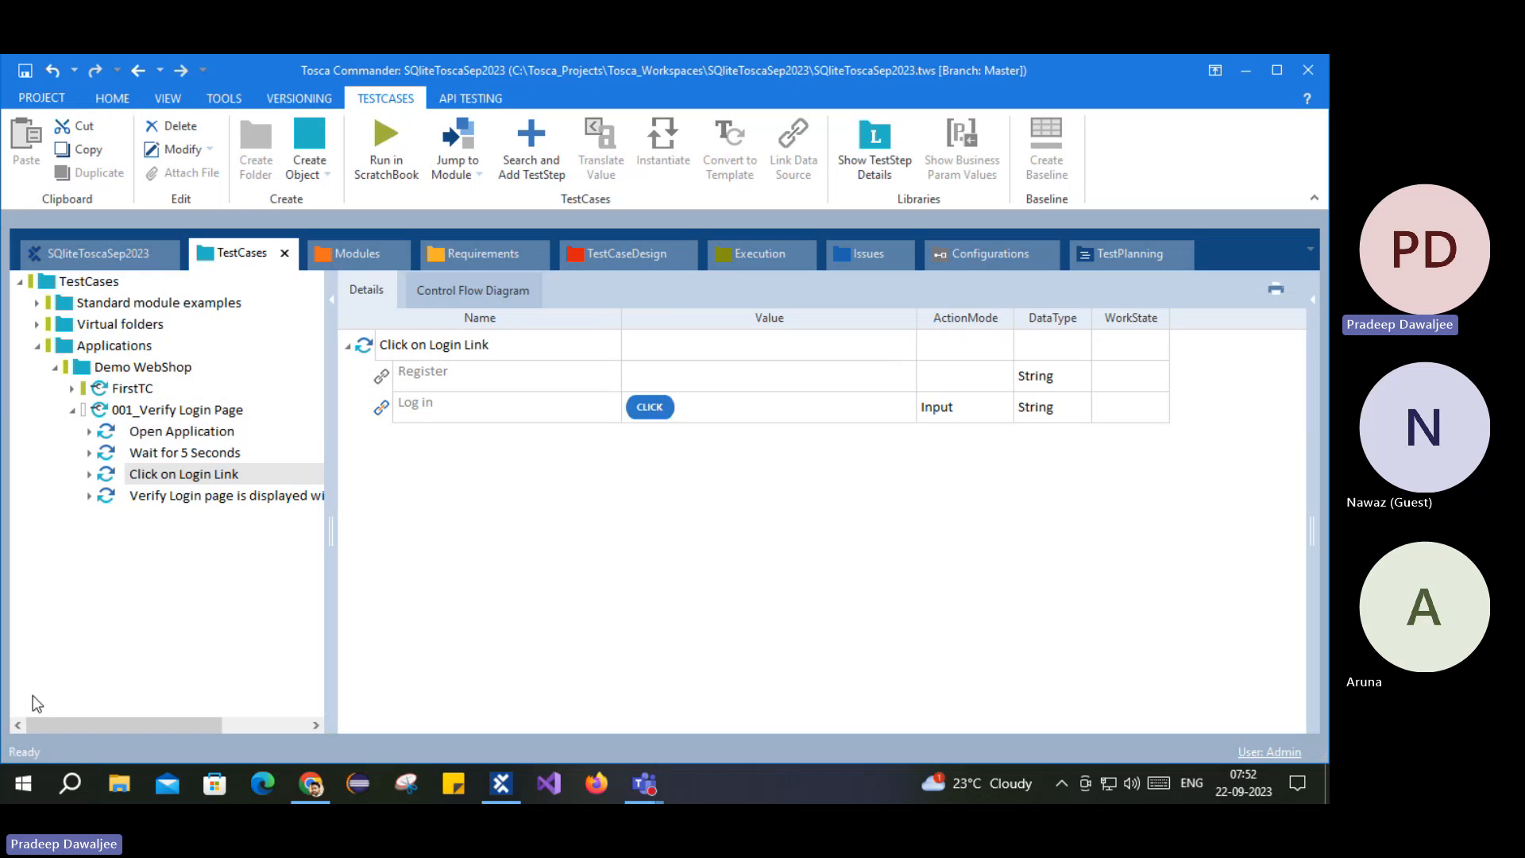
Step: Compare the login page verification step in Tosca Commander with the Demo Web Shop login page in Chrome
left_click(311, 784)
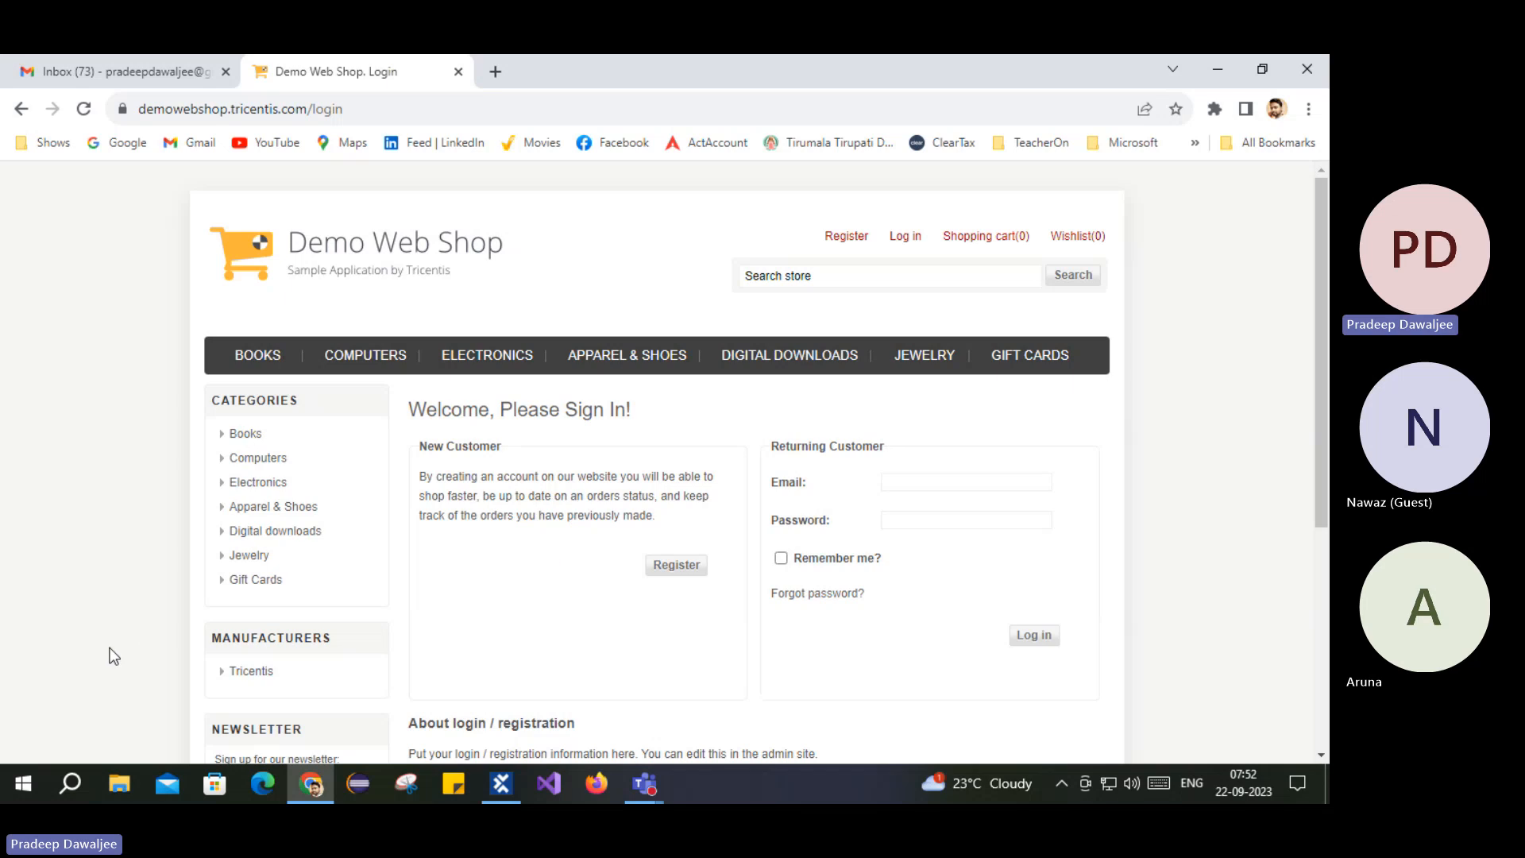
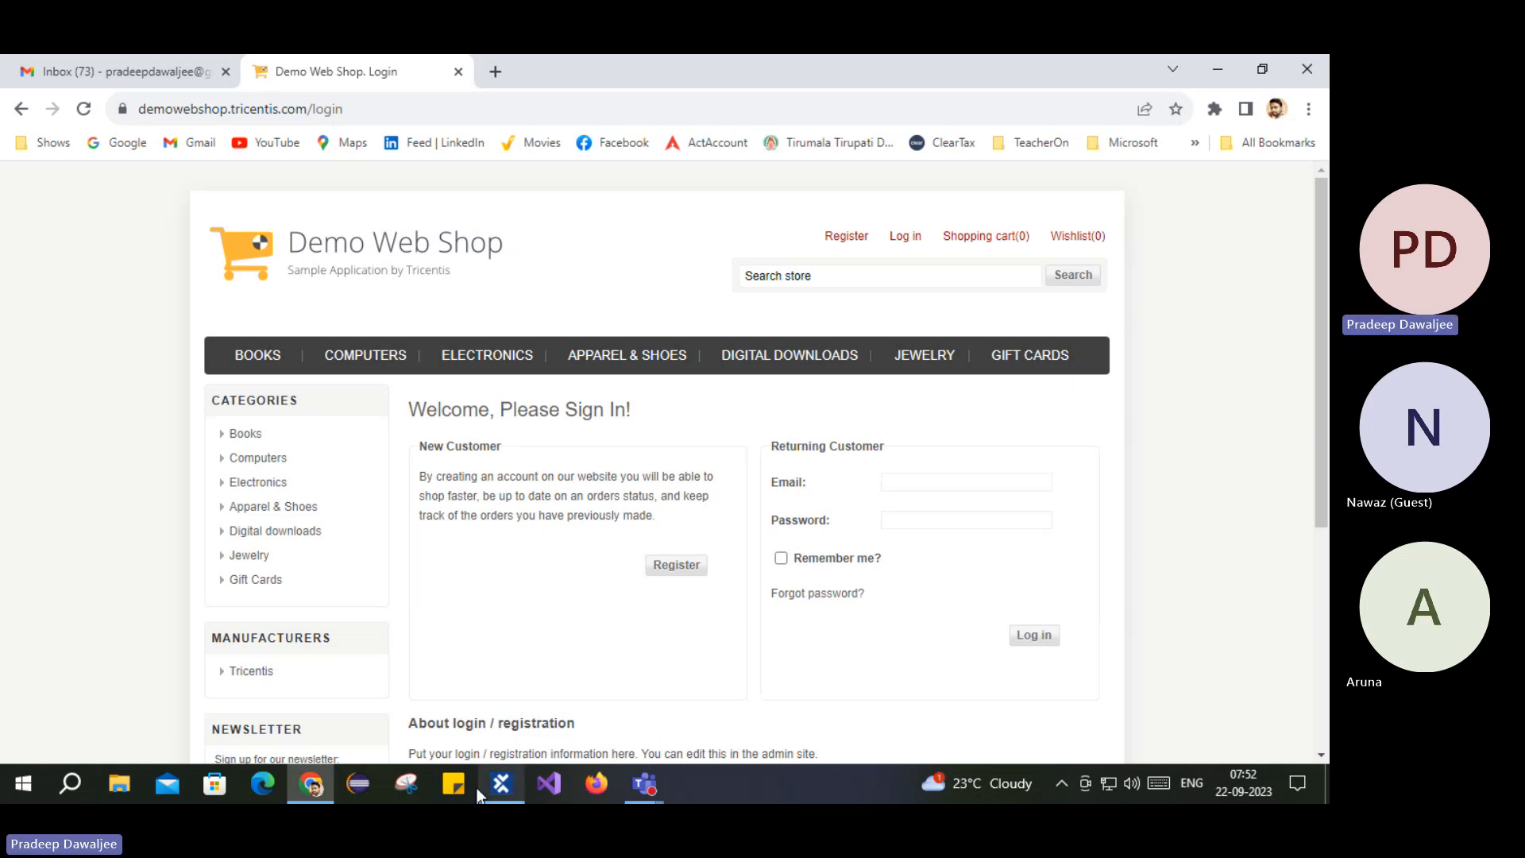
left_click(499, 785)
left_click(190, 501)
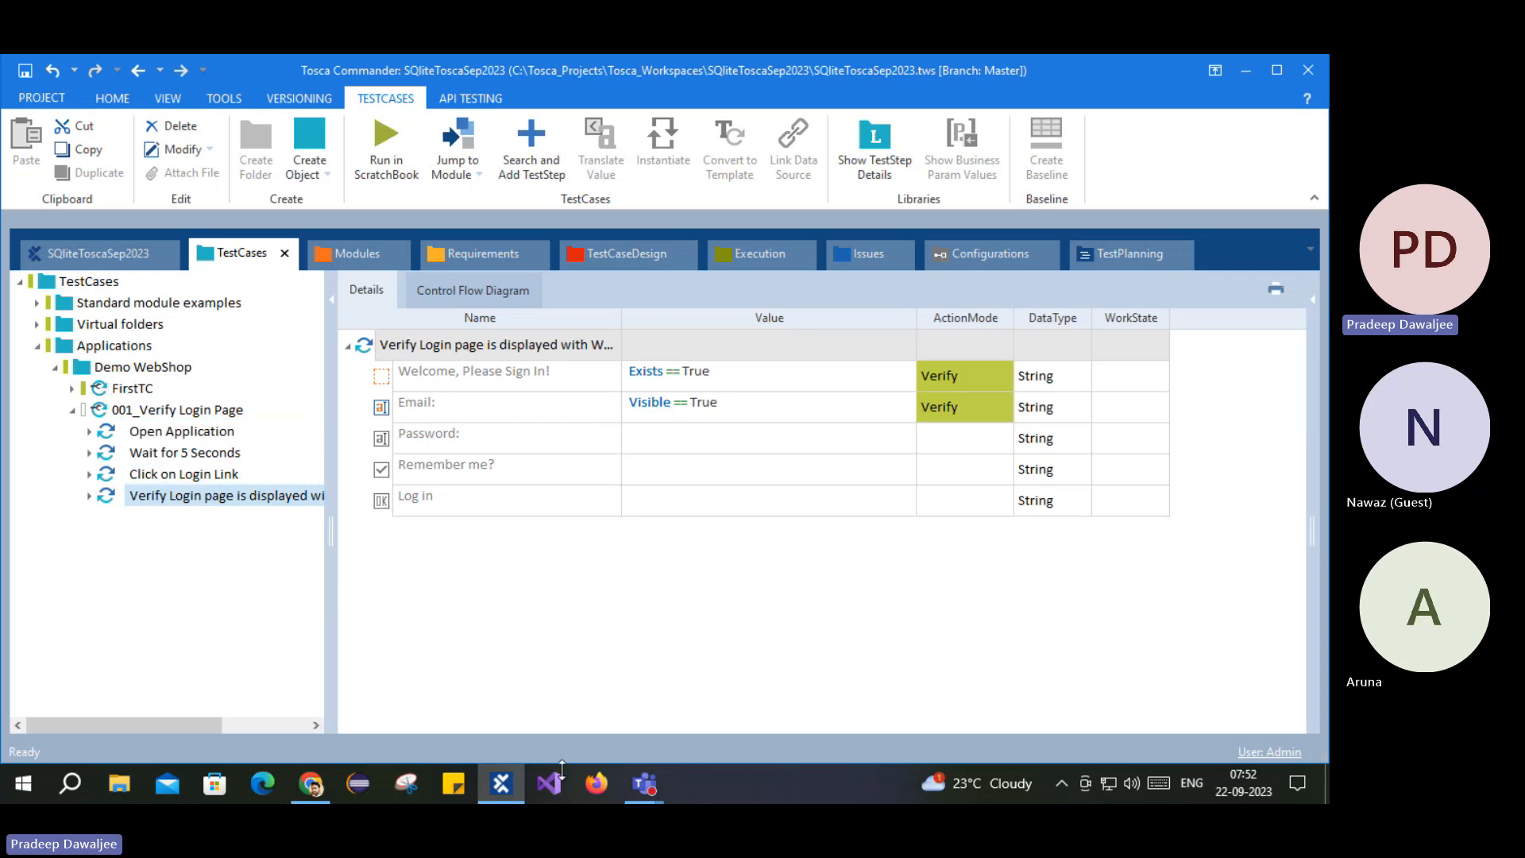
left_click(313, 784)
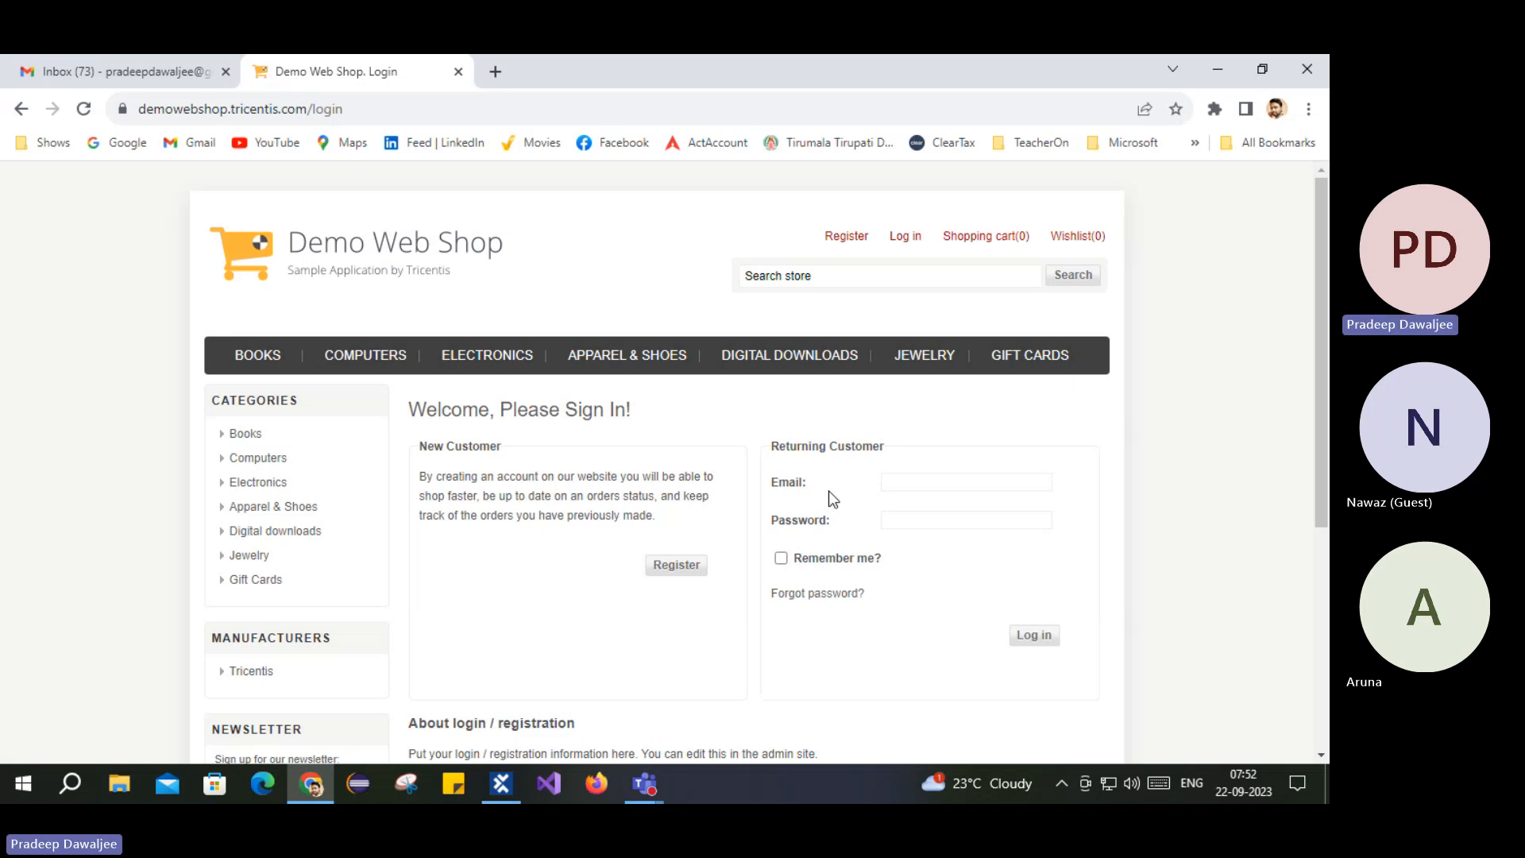
left_click(311, 784)
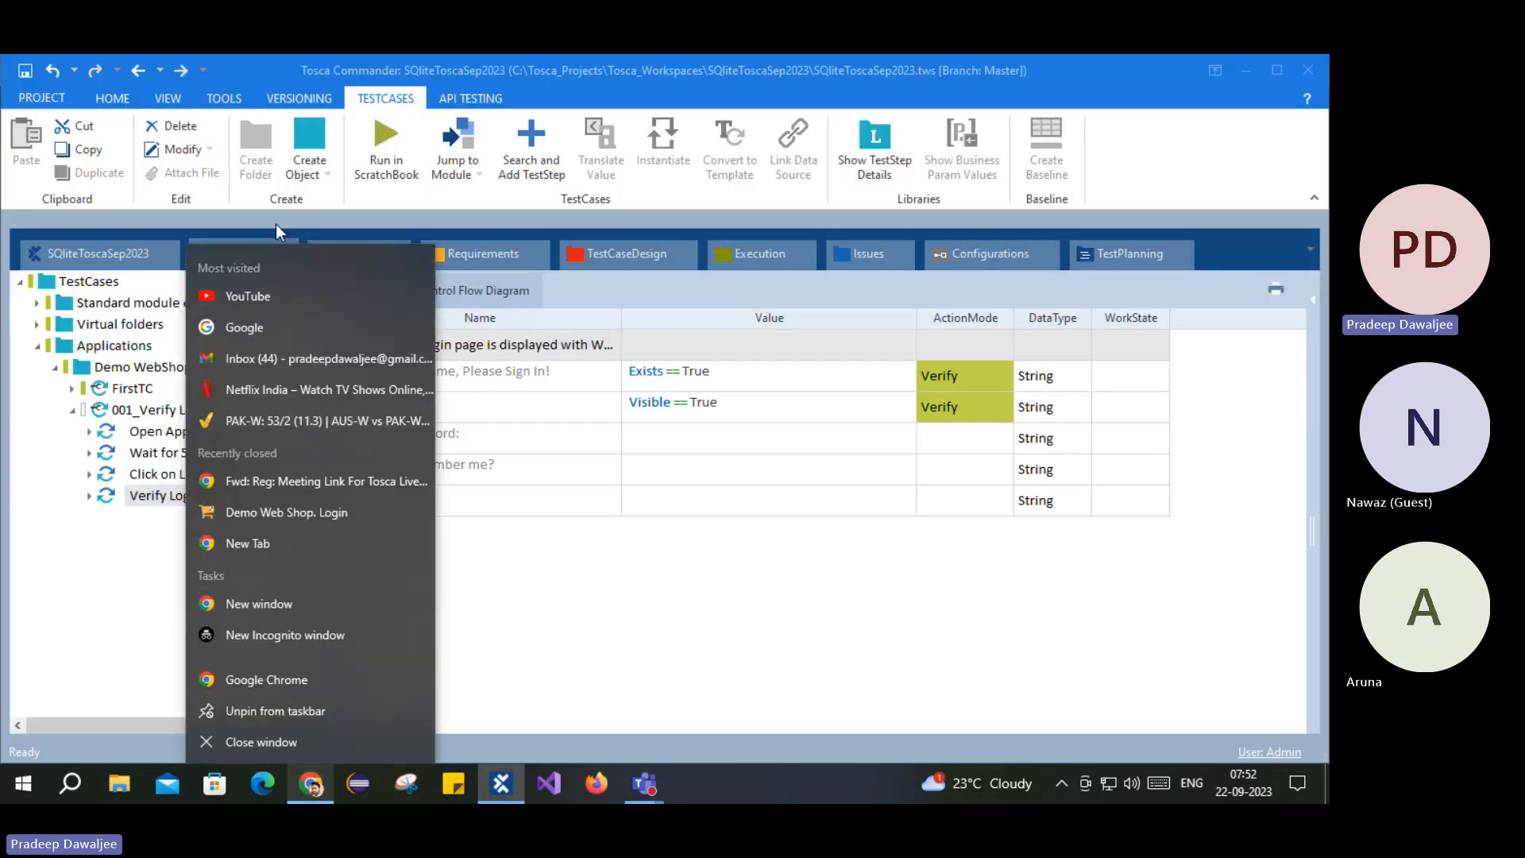
left_click(83, 596)
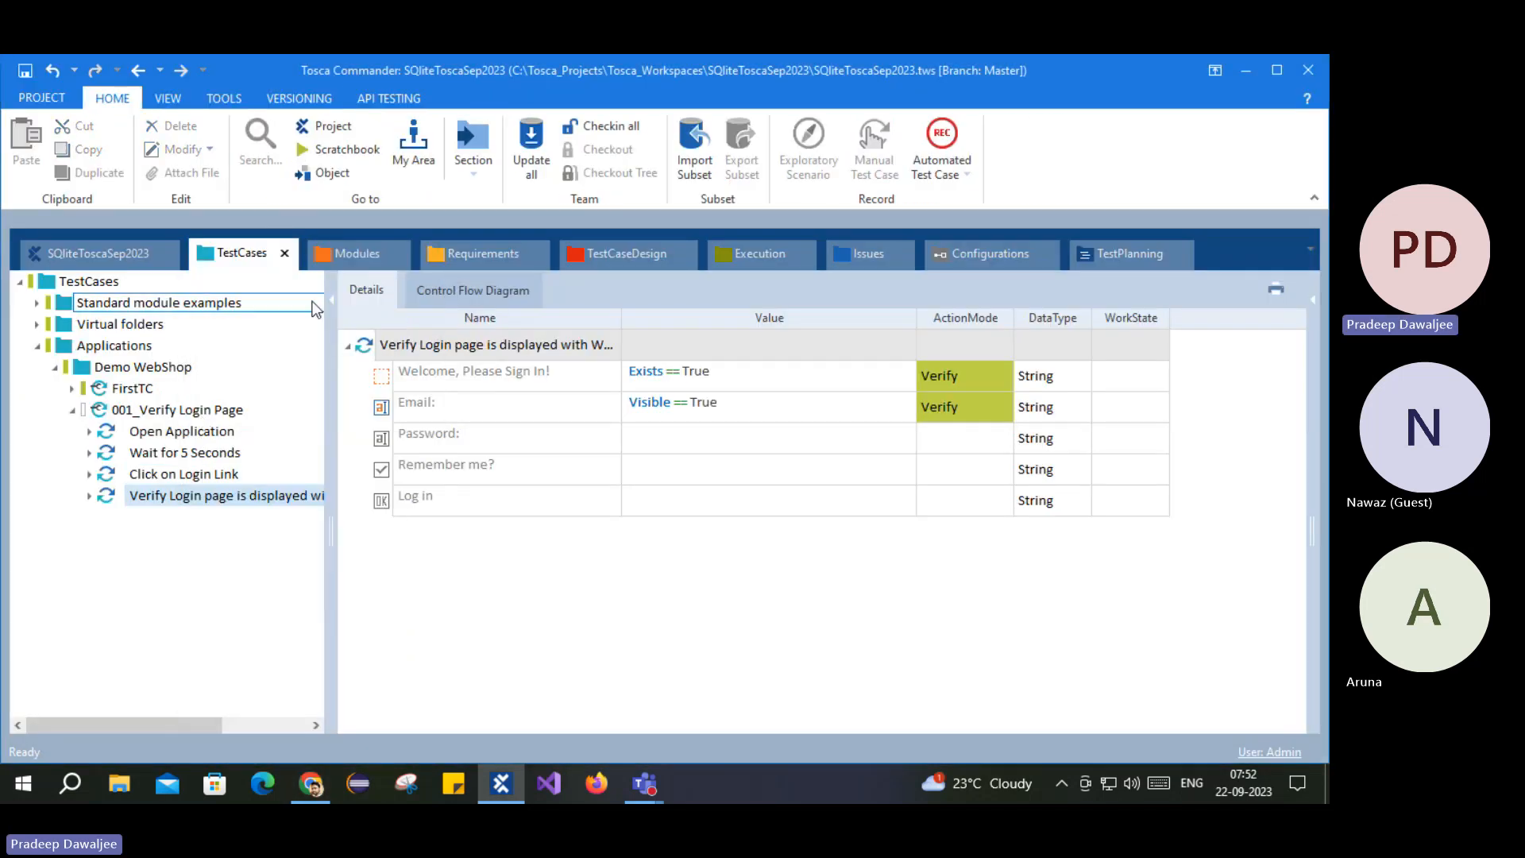
Step: Add the Demo Web Shop | Login Page module to 001_Verify Login Page as its last test step
left_click(357, 253)
left_click(436, 358)
left_click_drag(435, 355, 151, 423)
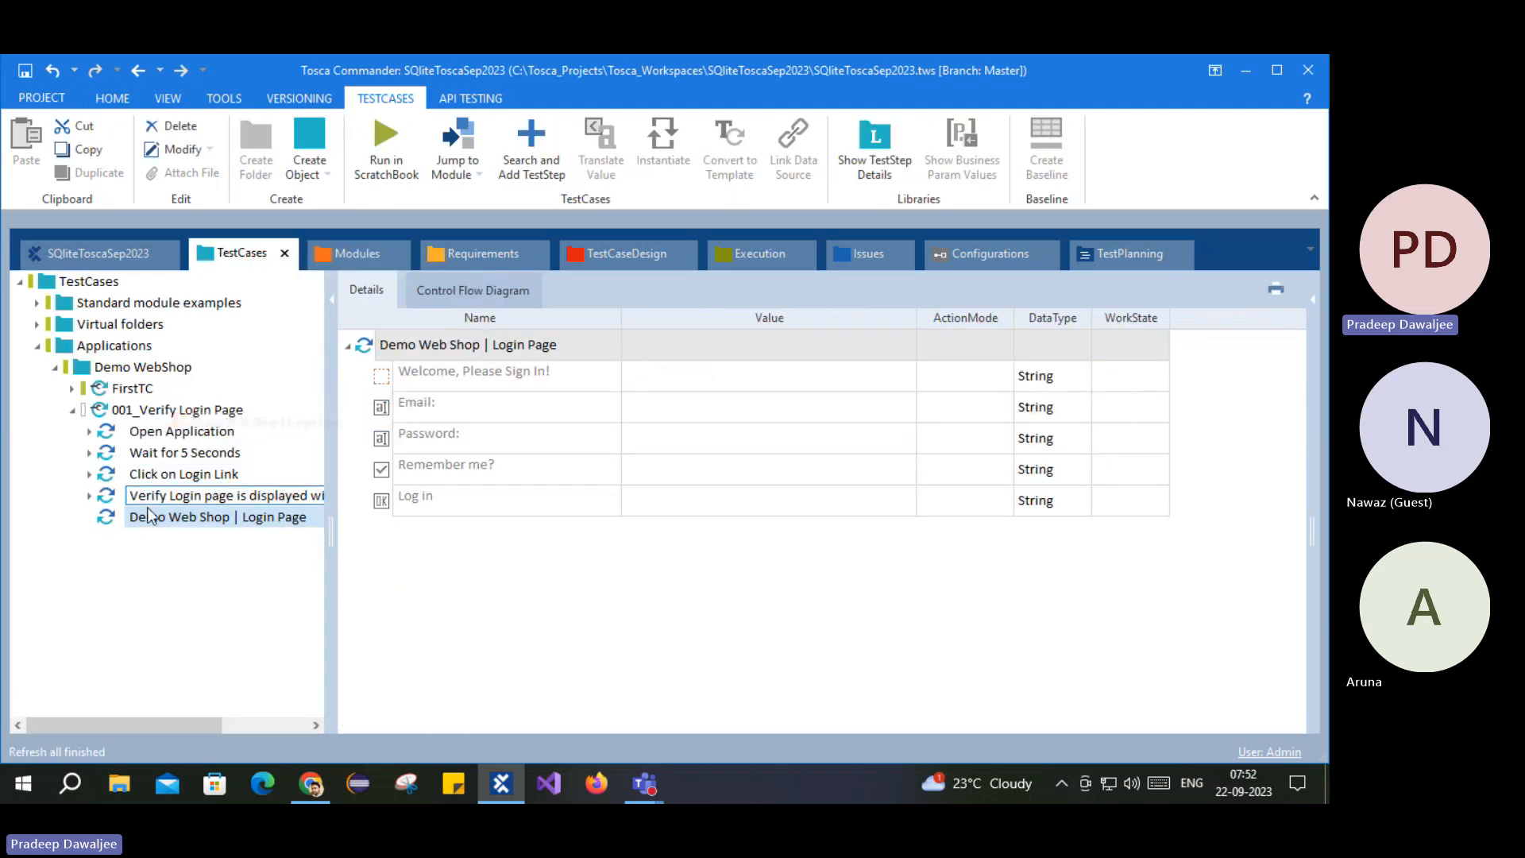
Step: Rename the last test step of 001_Verify Login Page as Enter Email and open its Email value for editing
double_click(521, 343)
left_click_drag(526, 344, 557, 344)
key("ctrl+a")
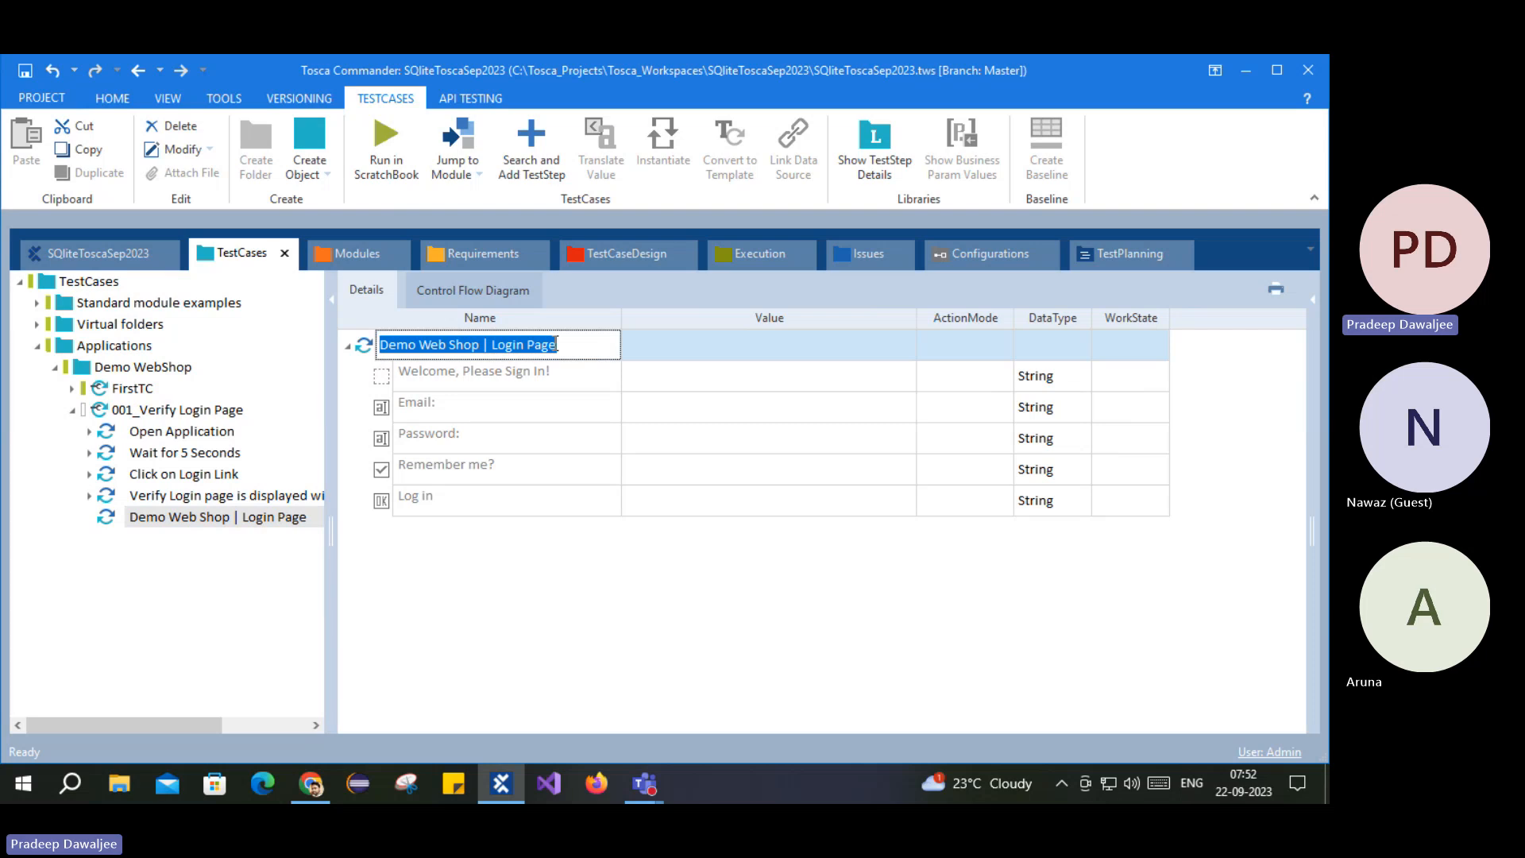
type("E")
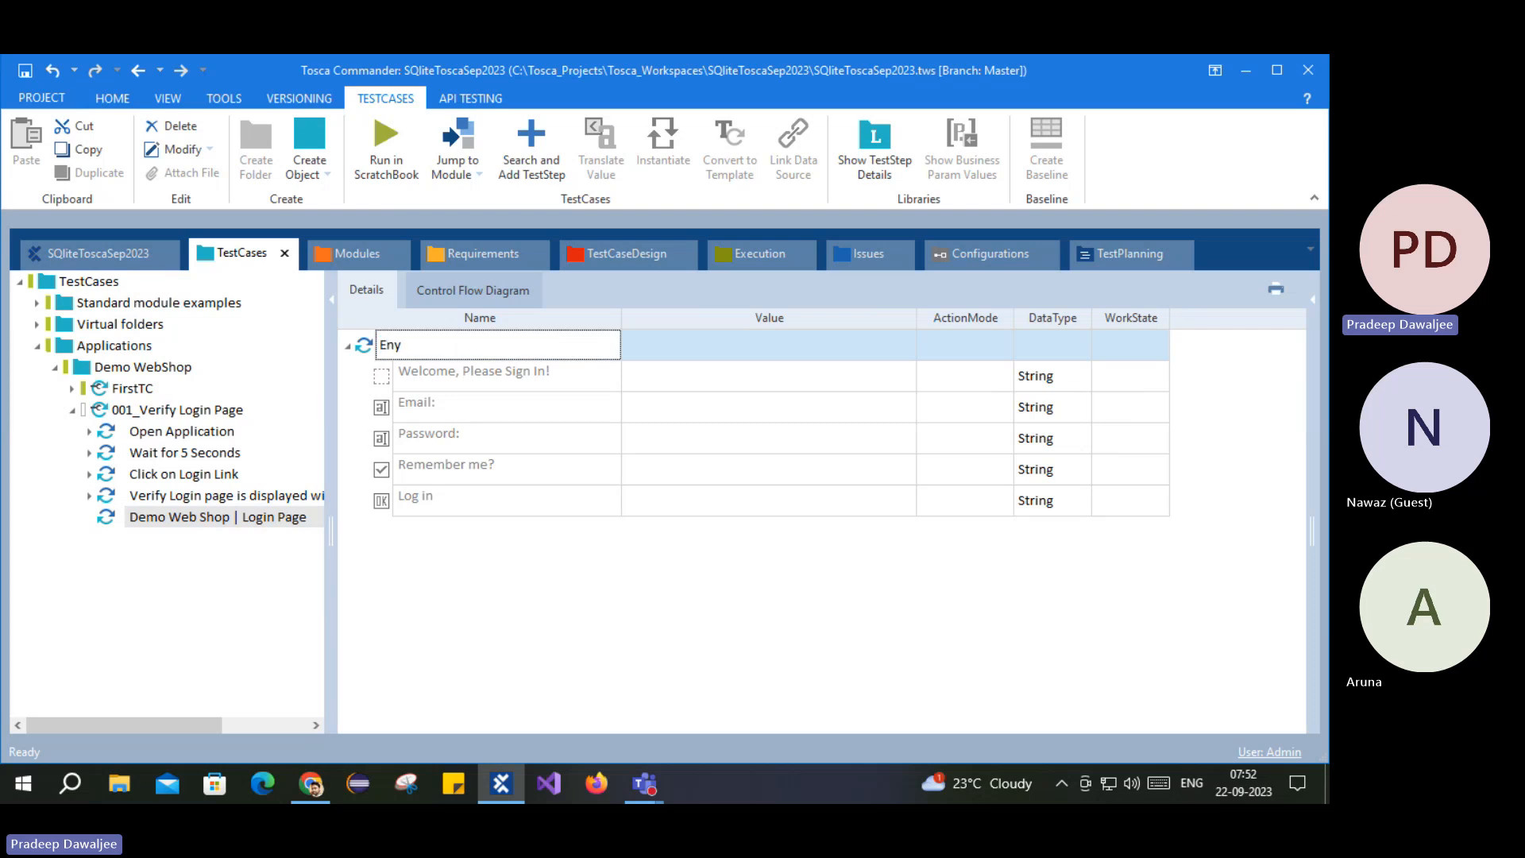
type("nter Email")
key("Return")
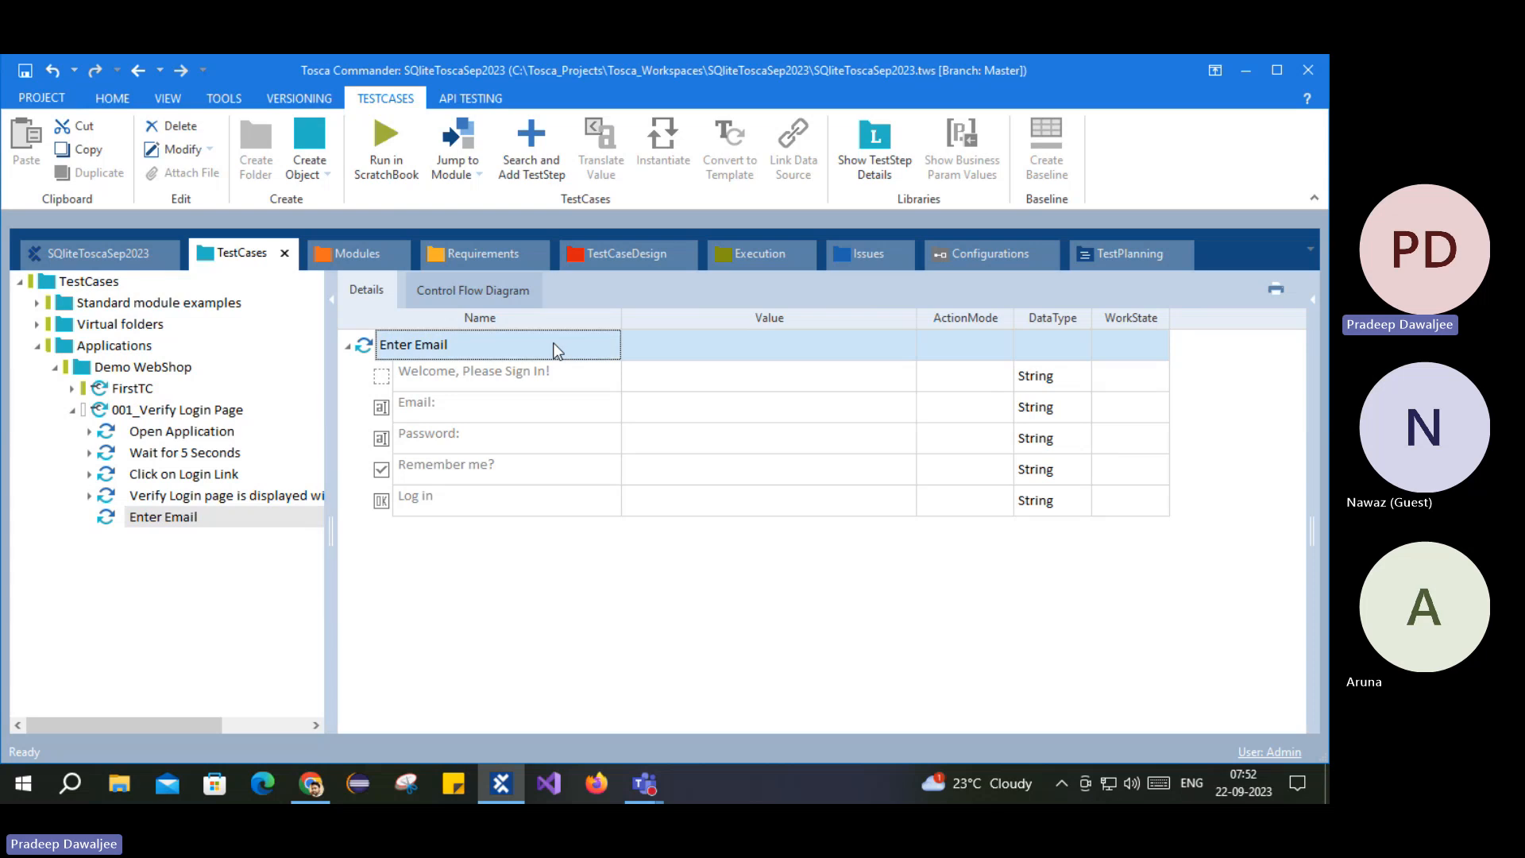
left_click(751, 407)
left_click(751, 405)
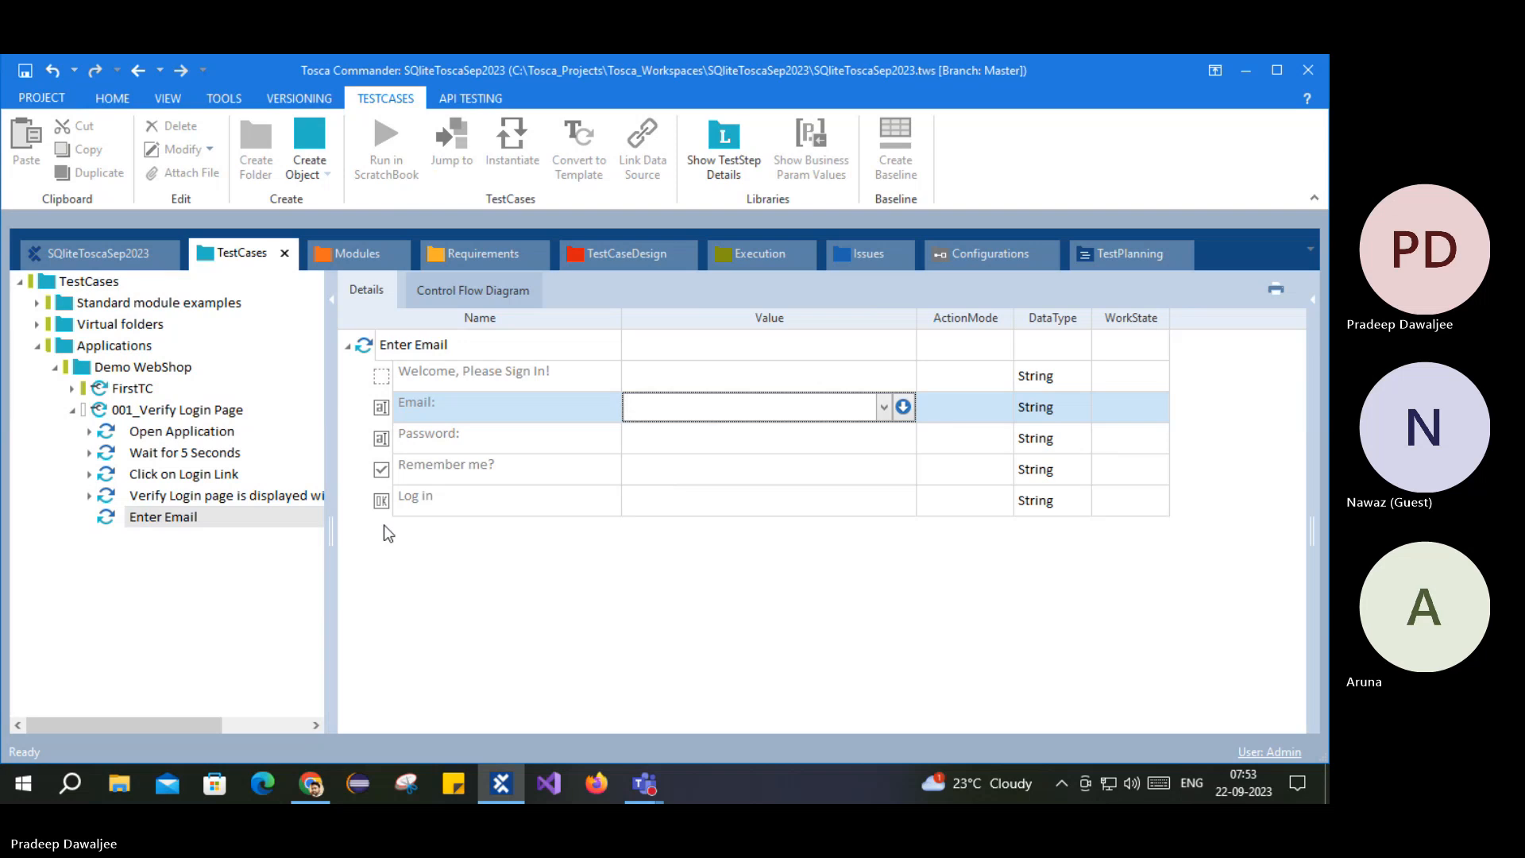
Step: Delete the Enter Email test step from 001_Verify Login Page and select the login page verification step
right_click(133, 517)
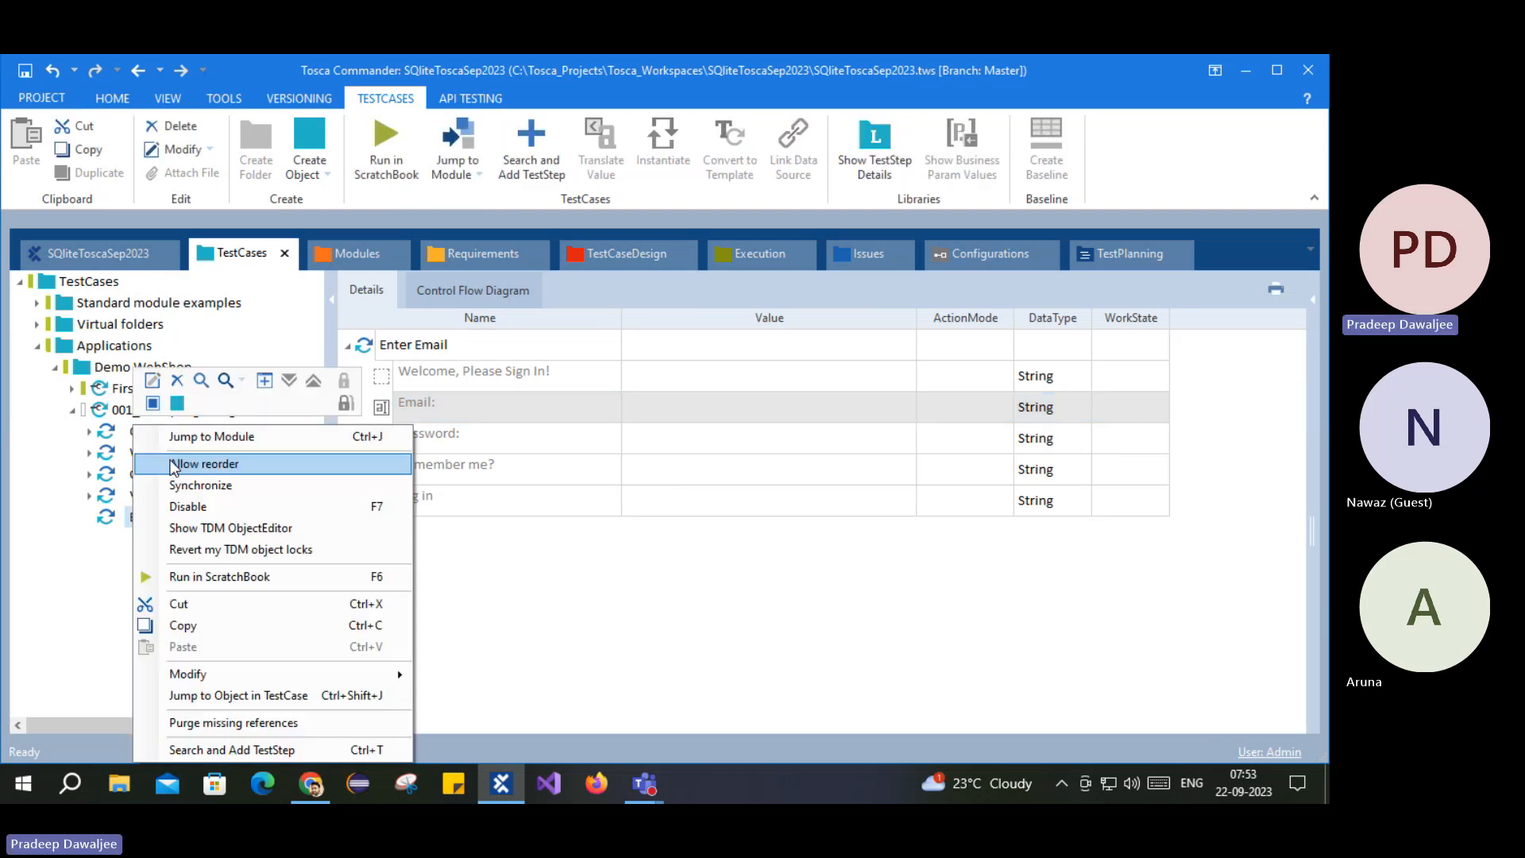
left_click(178, 382)
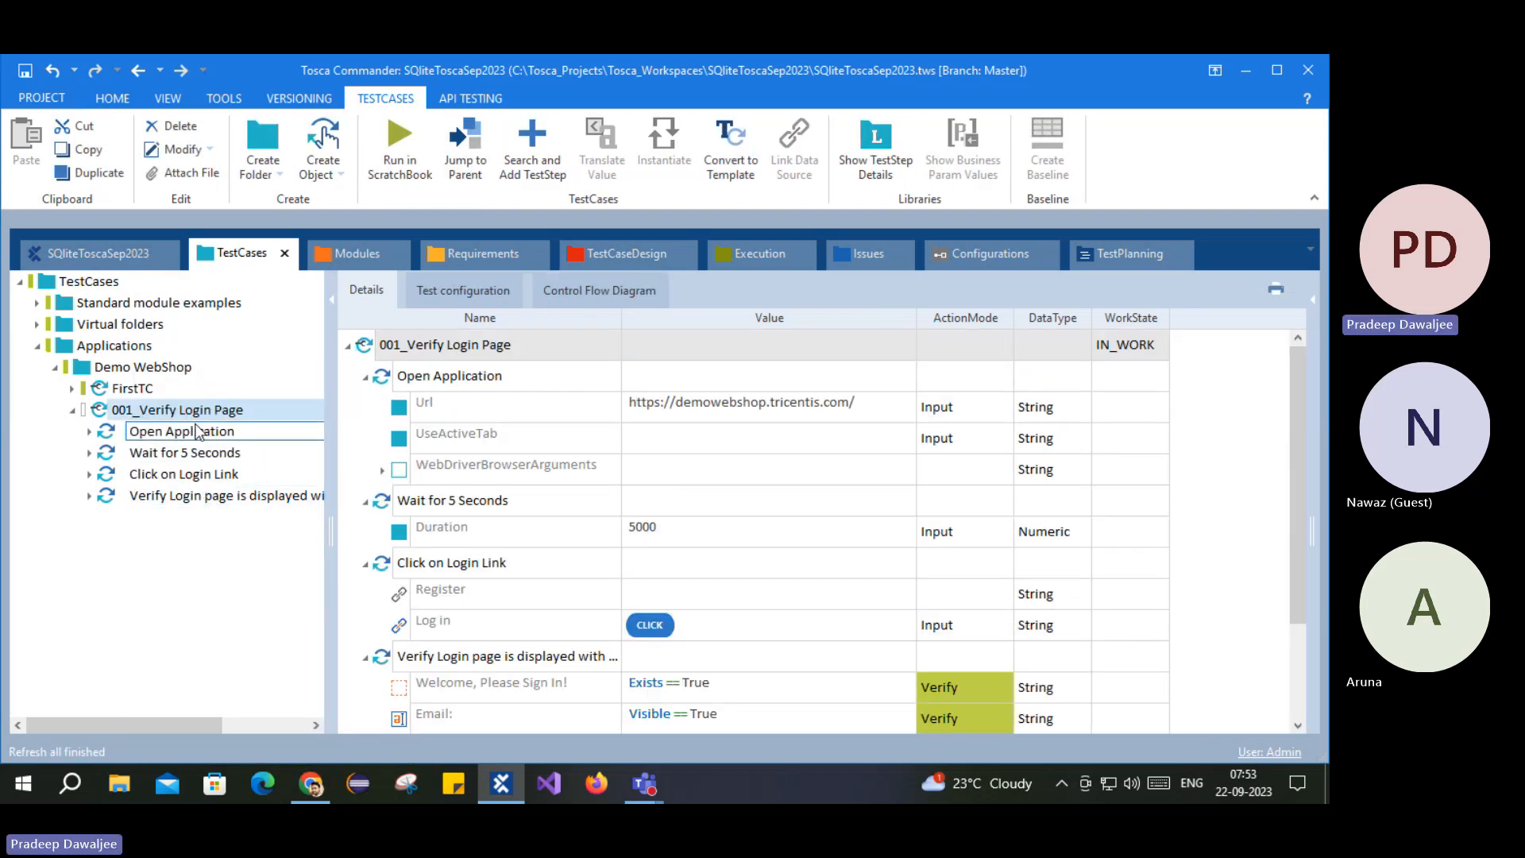
left_click(214, 496)
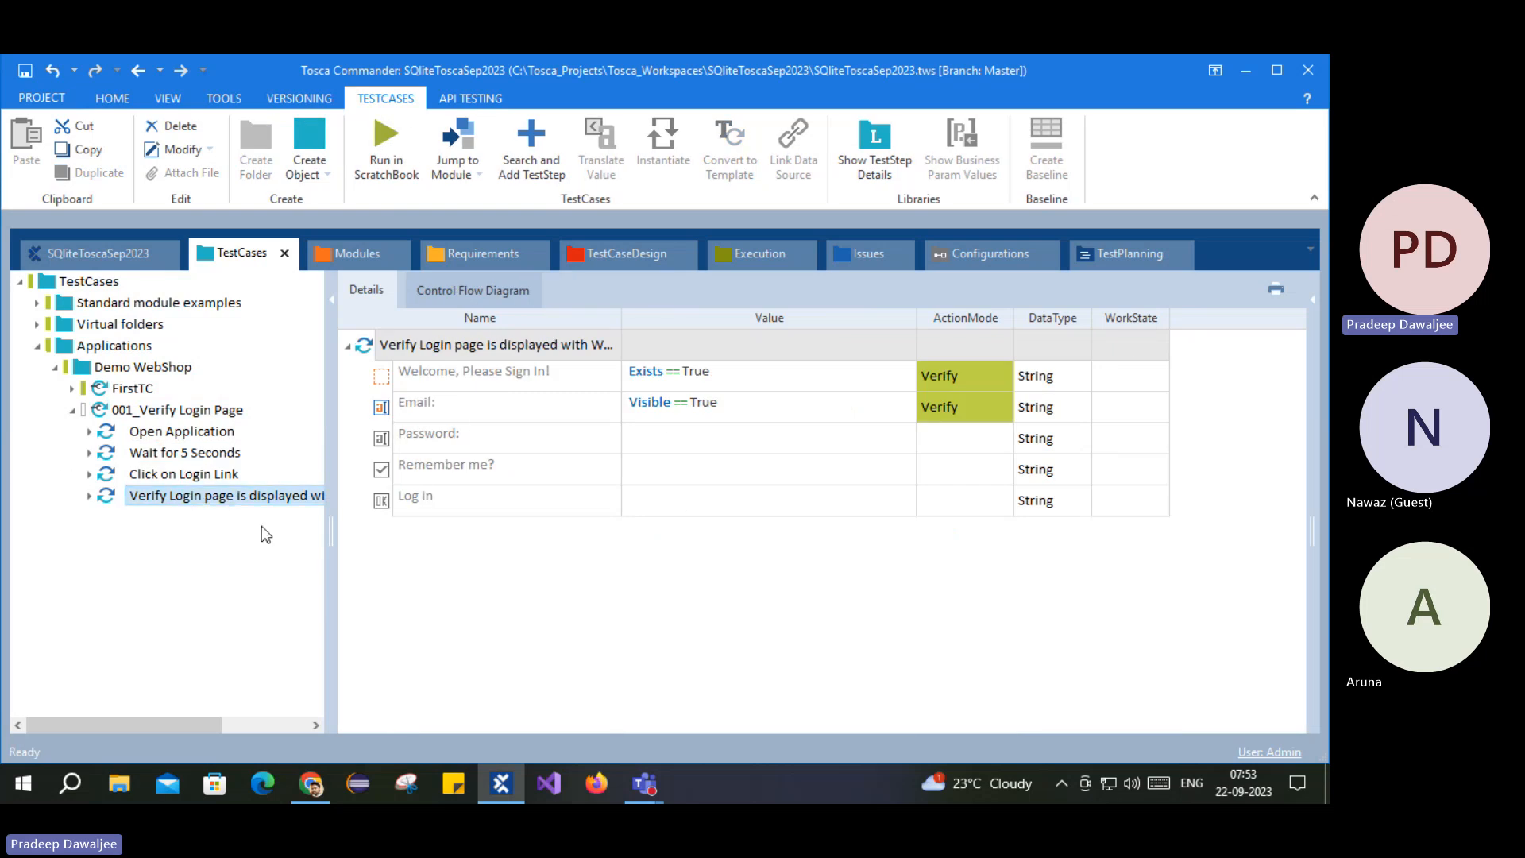
Step: After a glance at the login page in Chrome, add the CloseBrowser module to 001_Verify Login Page as its last test step
left_click(311, 787)
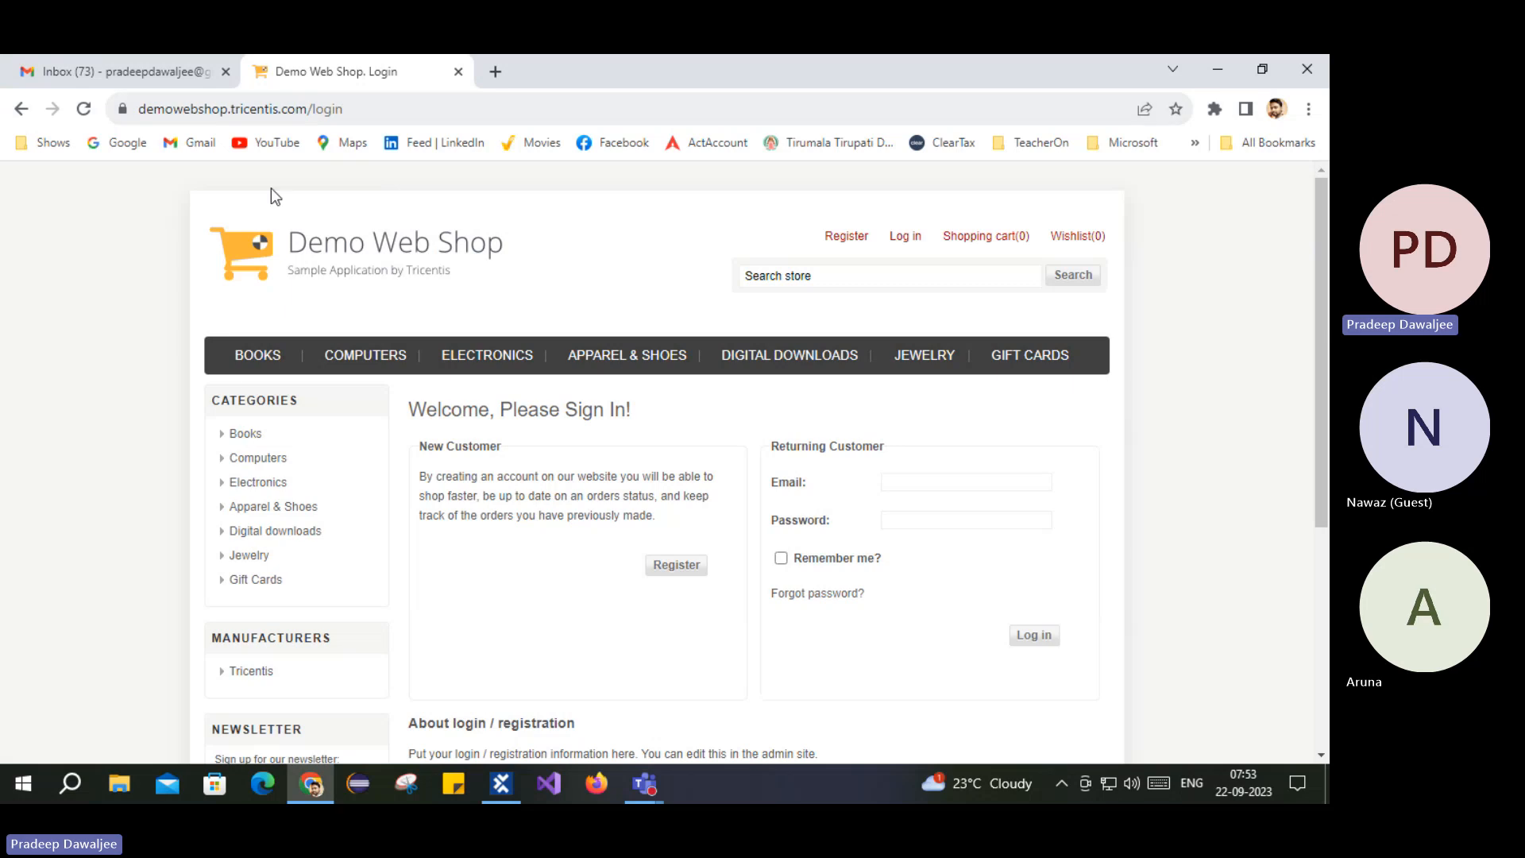
left_click(320, 780)
left_click(145, 416)
right_click(145, 416)
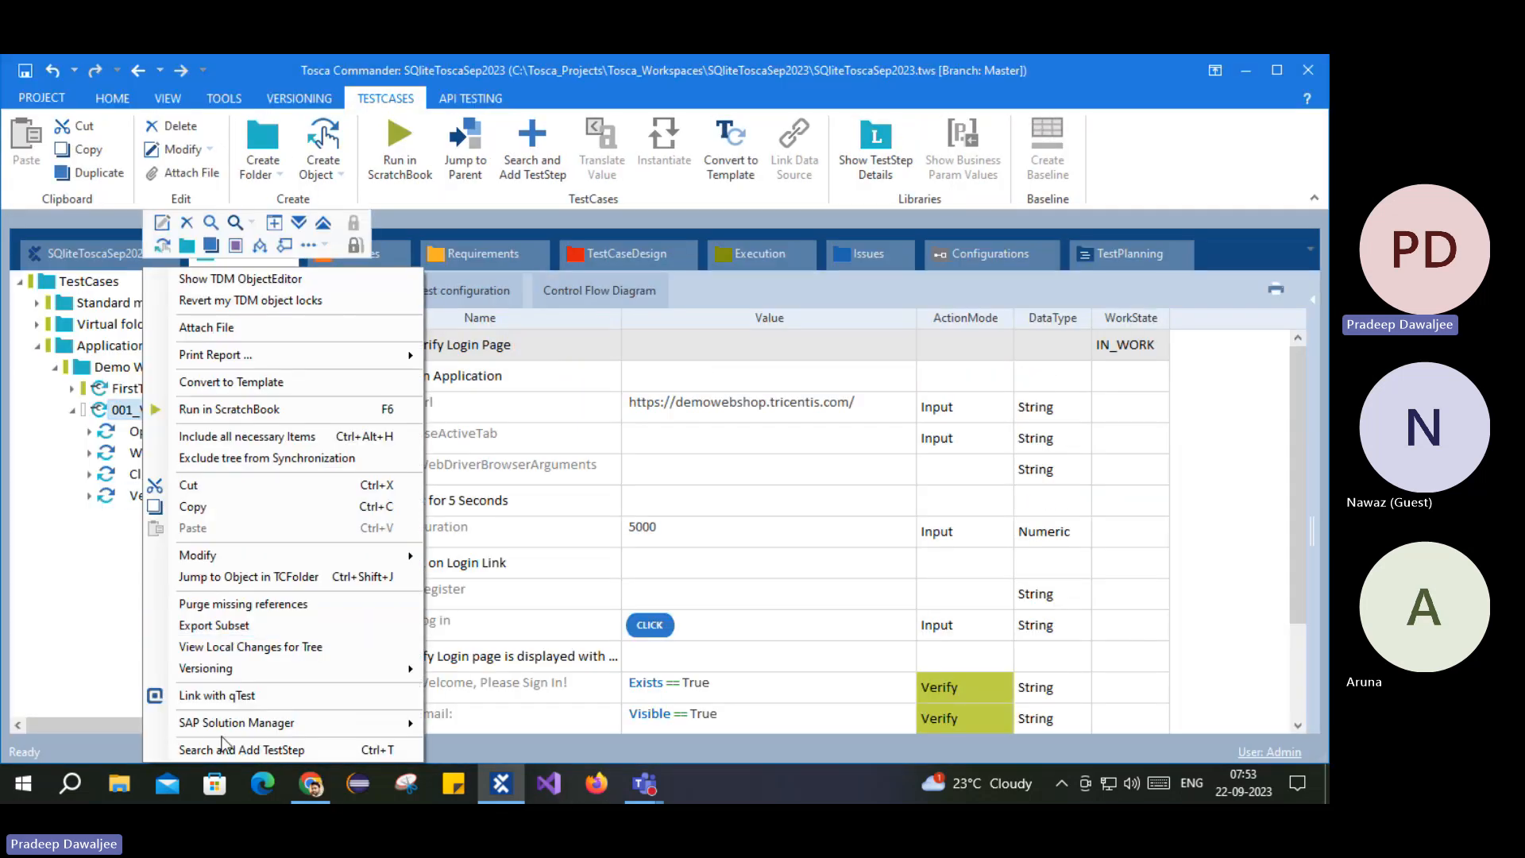
left_click(222, 751)
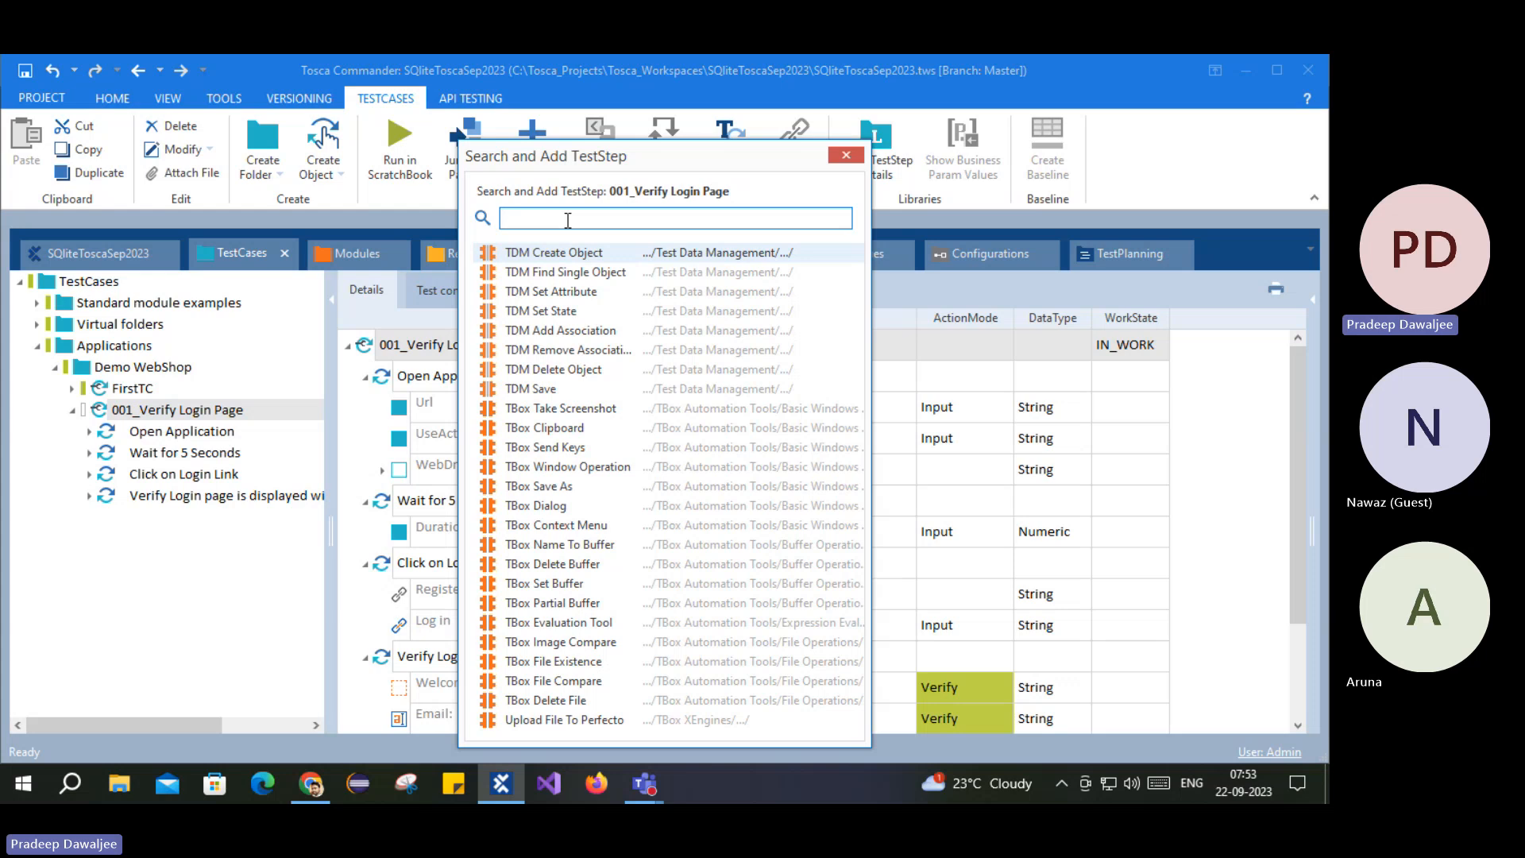
type("close")
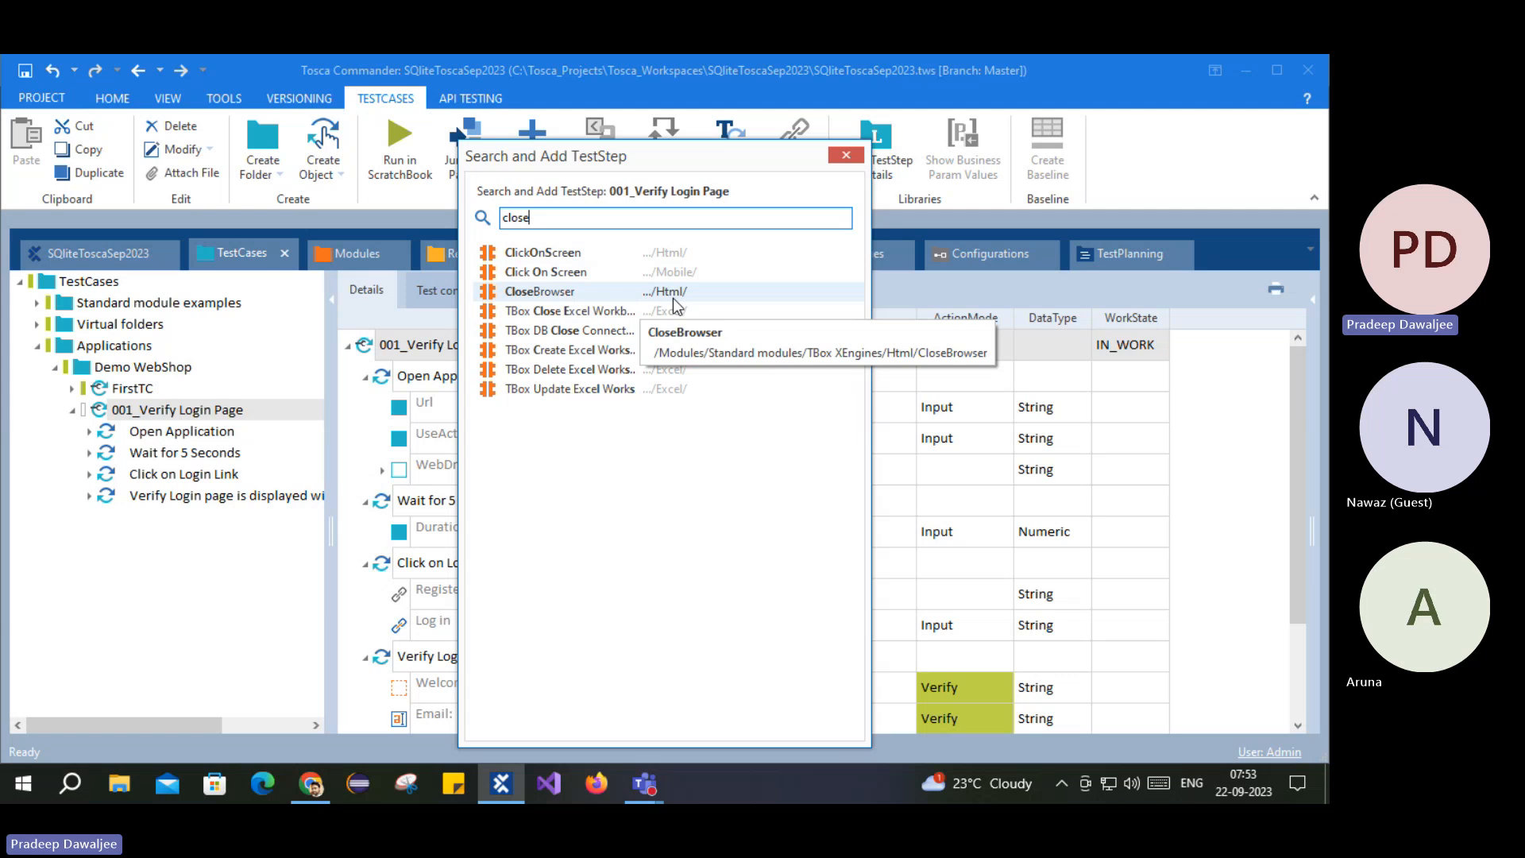
double_click(549, 292)
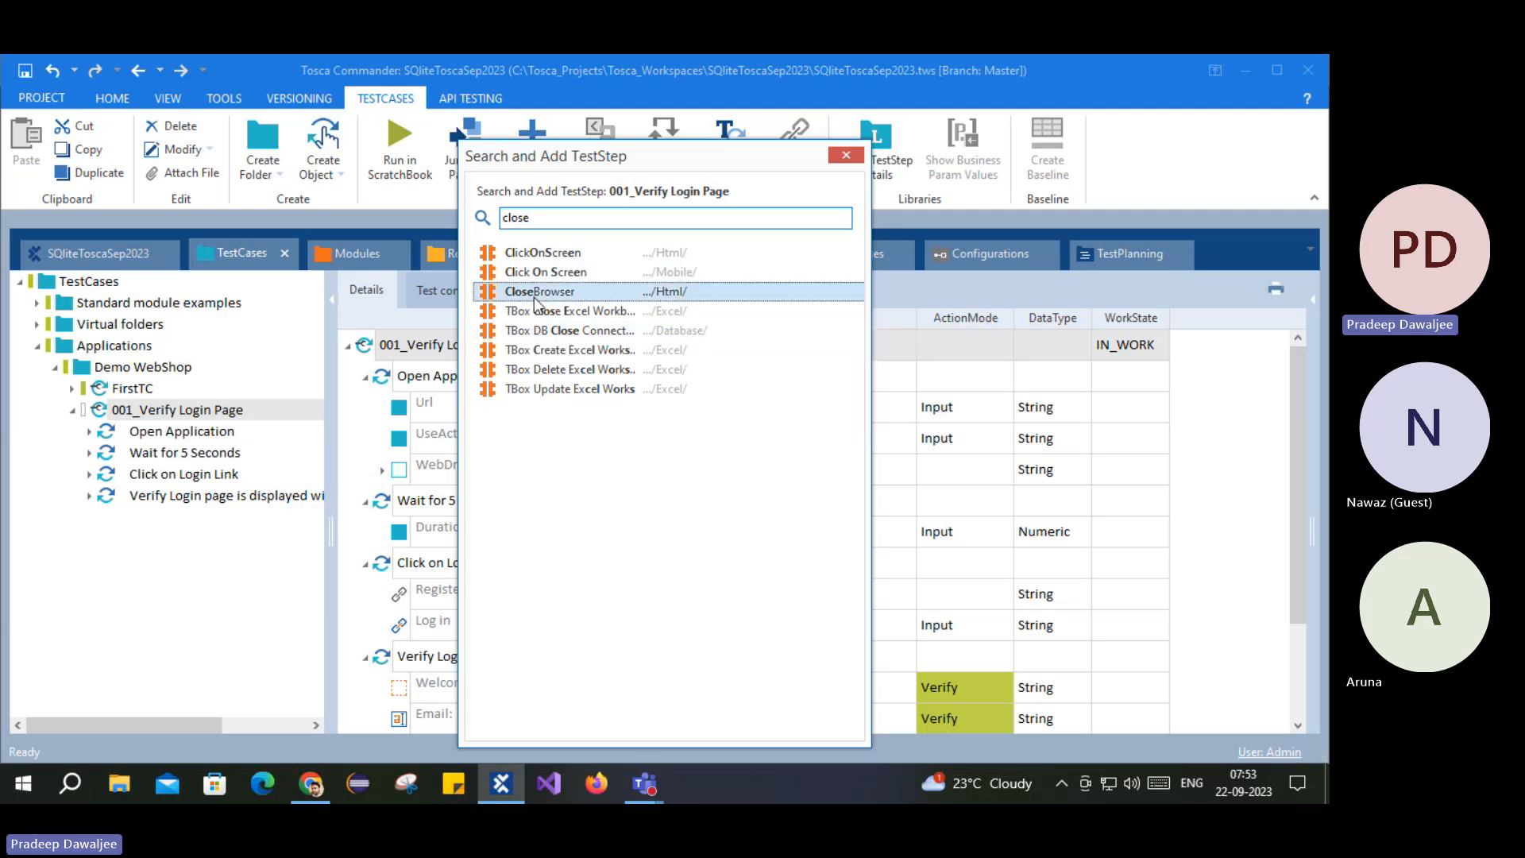
left_click(127, 518)
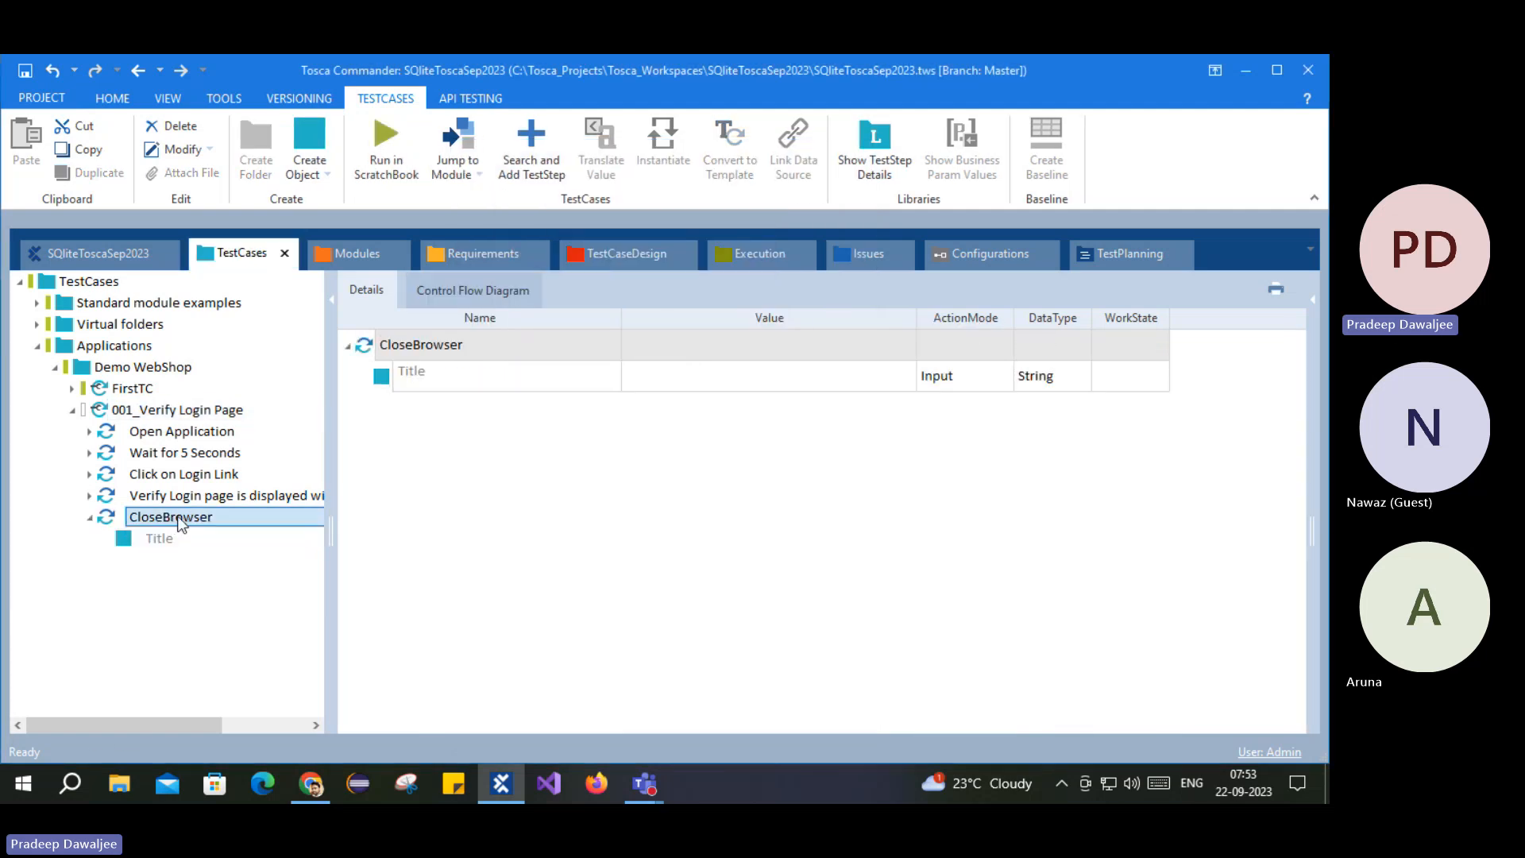
Step: Check the Demo Web Shop tab title in Chrome and set the CloseBrowser step's Title value to Demo in Tosca Commander
left_click(311, 785)
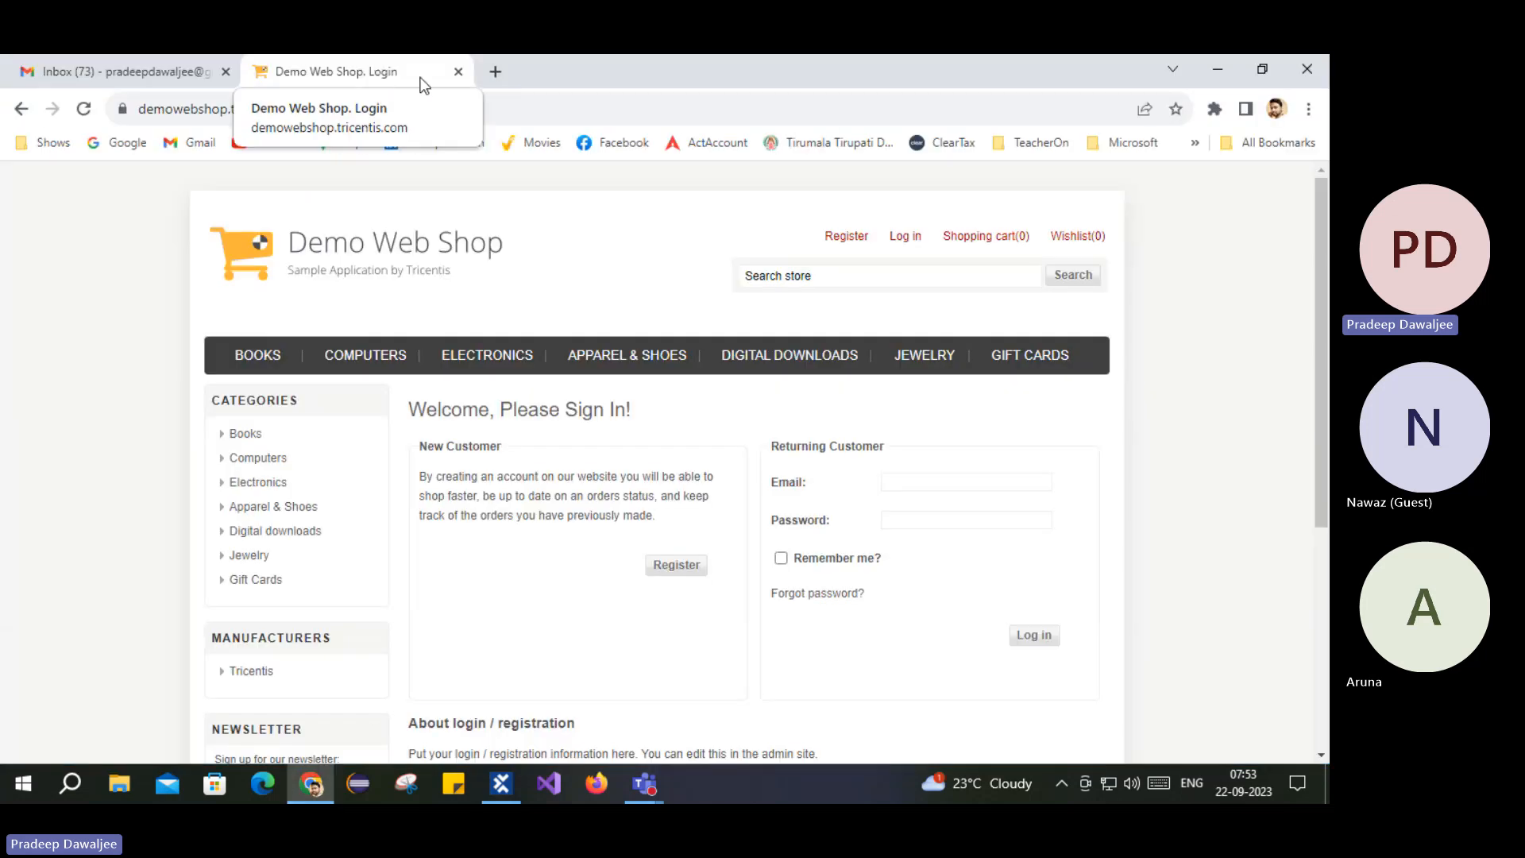
left_click(502, 784)
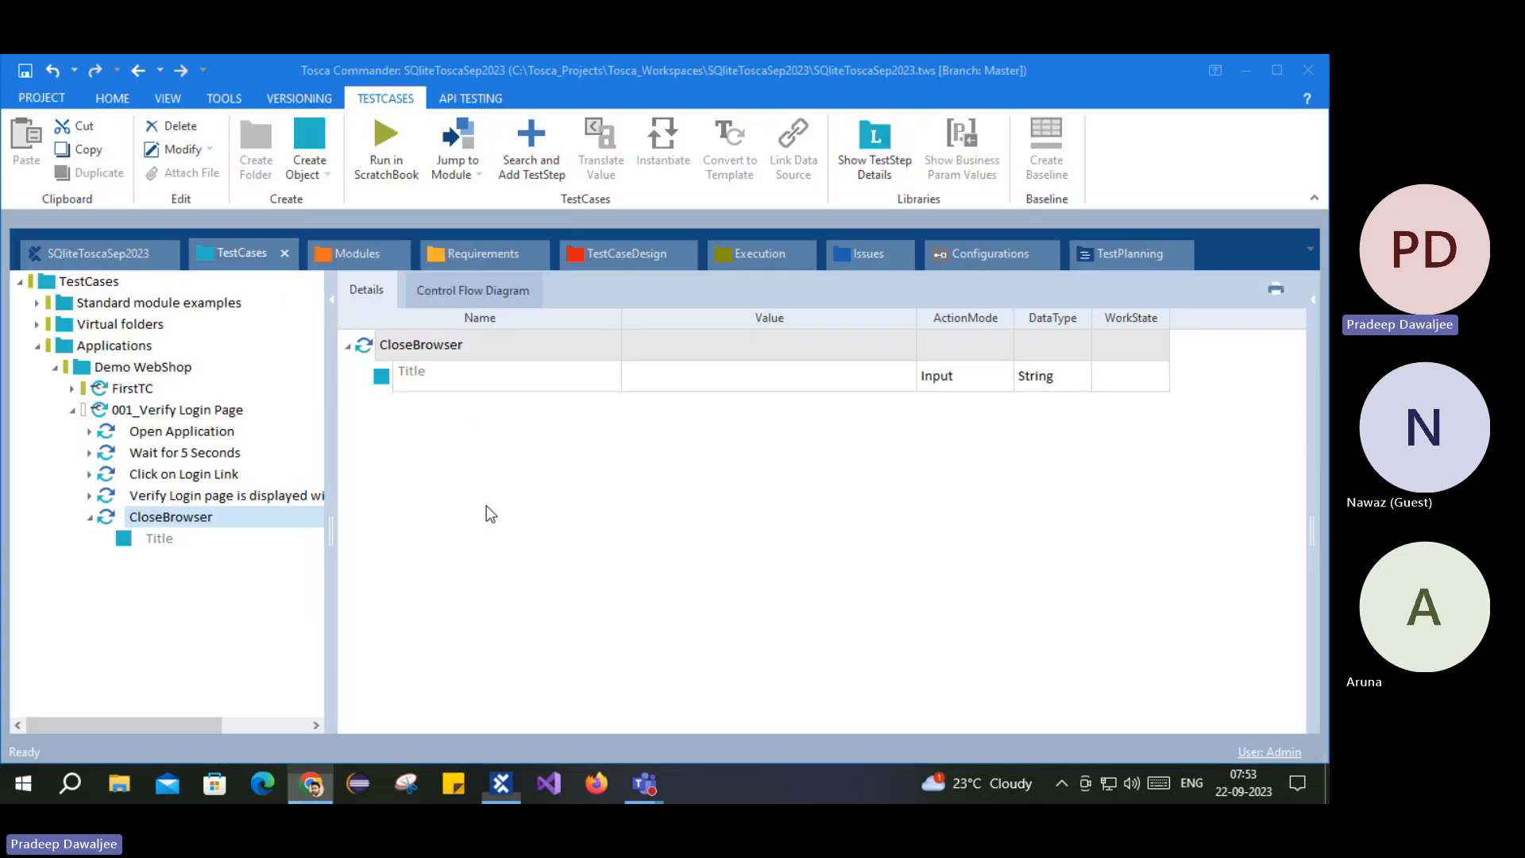
left_click(740, 379)
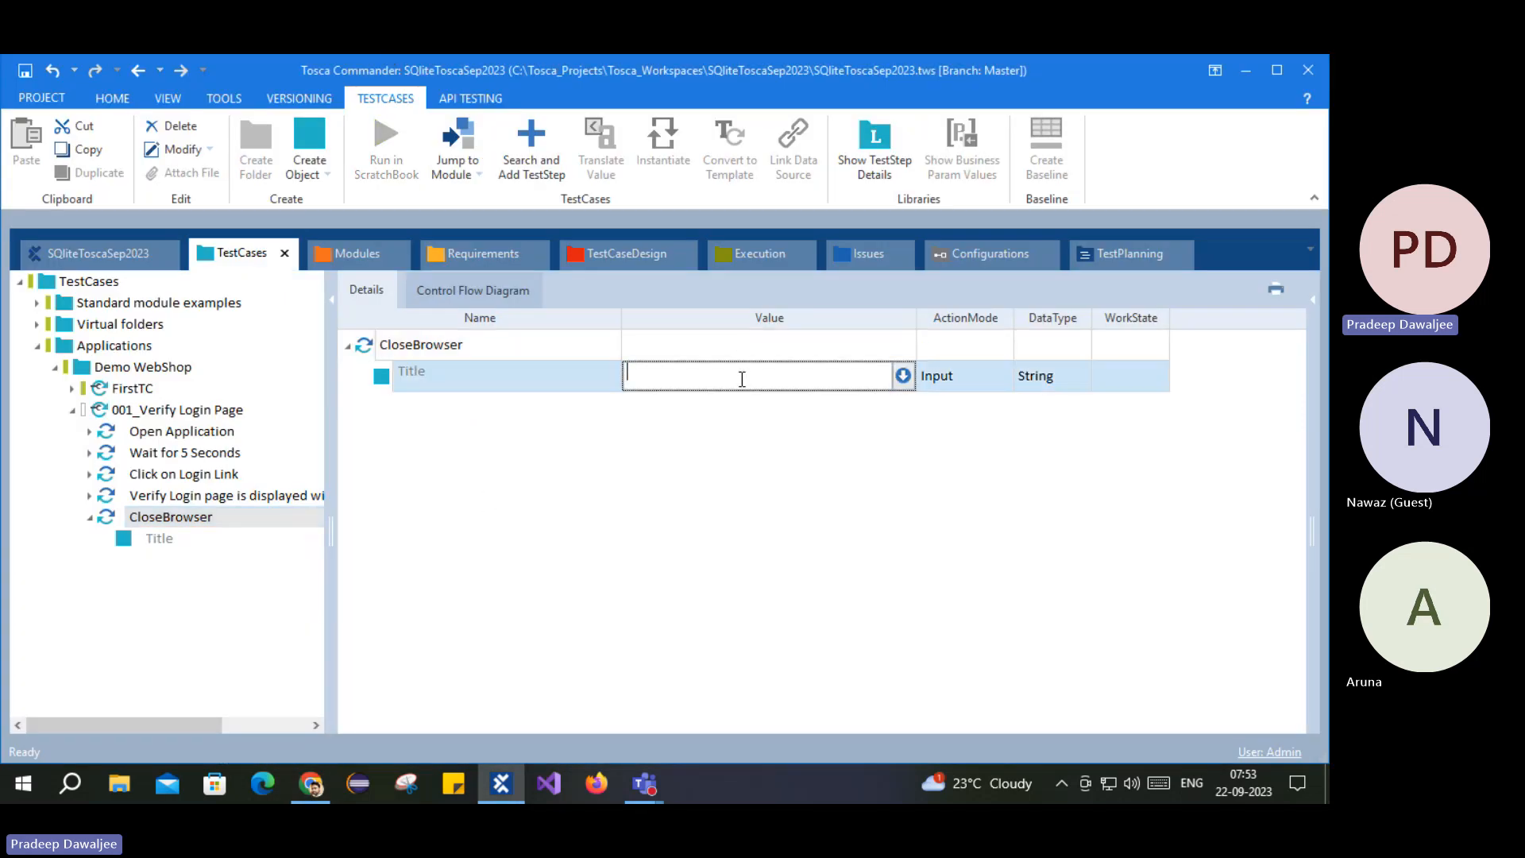
type("Demo")
key("Return")
Step: Recheck the browser tab title in Chrome and change the CloseBrowser step's Title value to Demo* in Tosca Commander
left_click(310, 784)
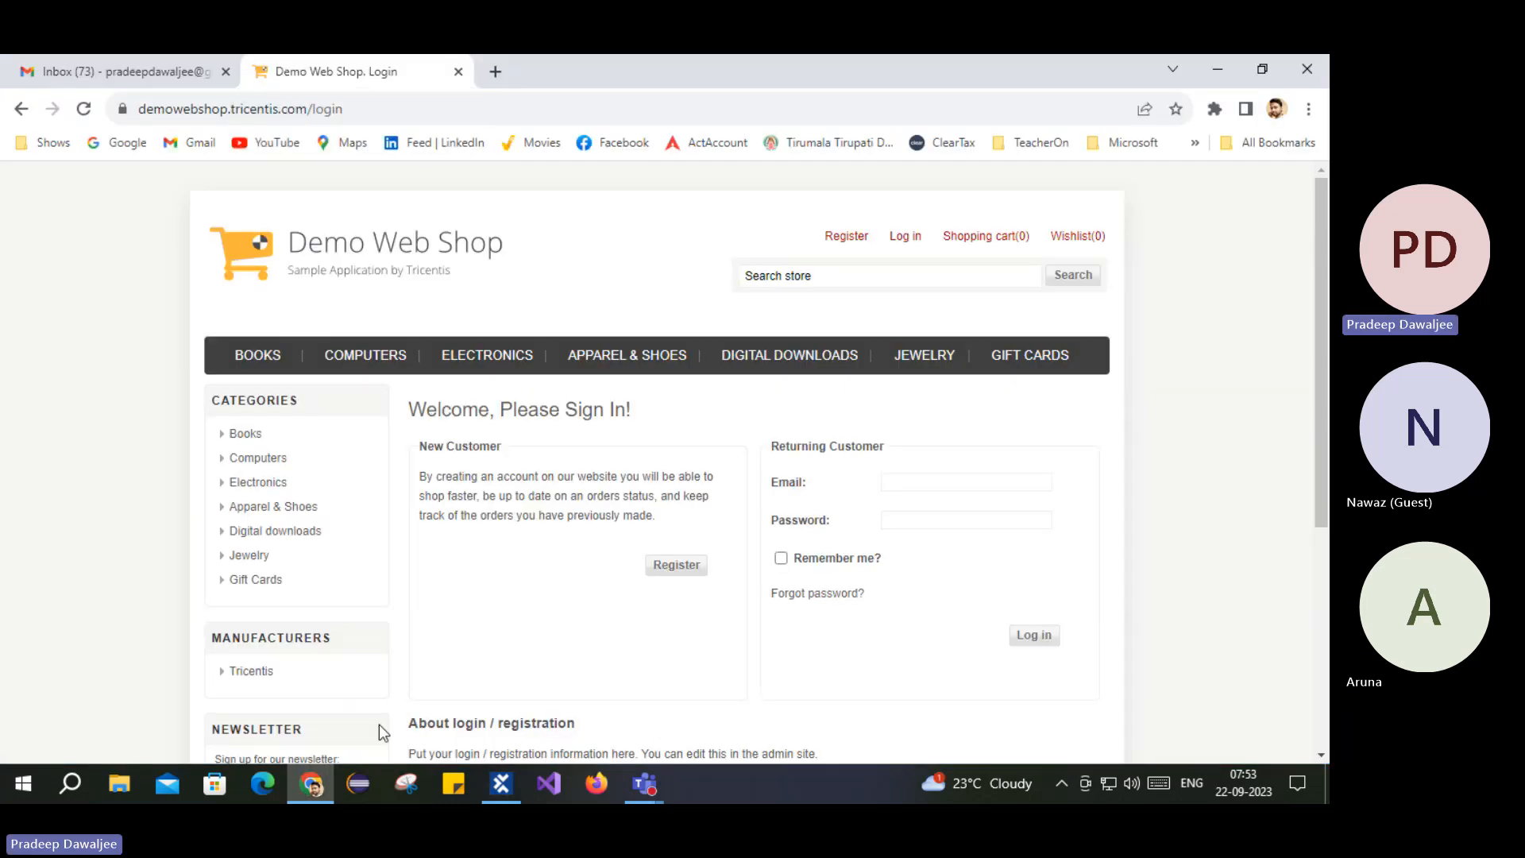
left_click(310, 783)
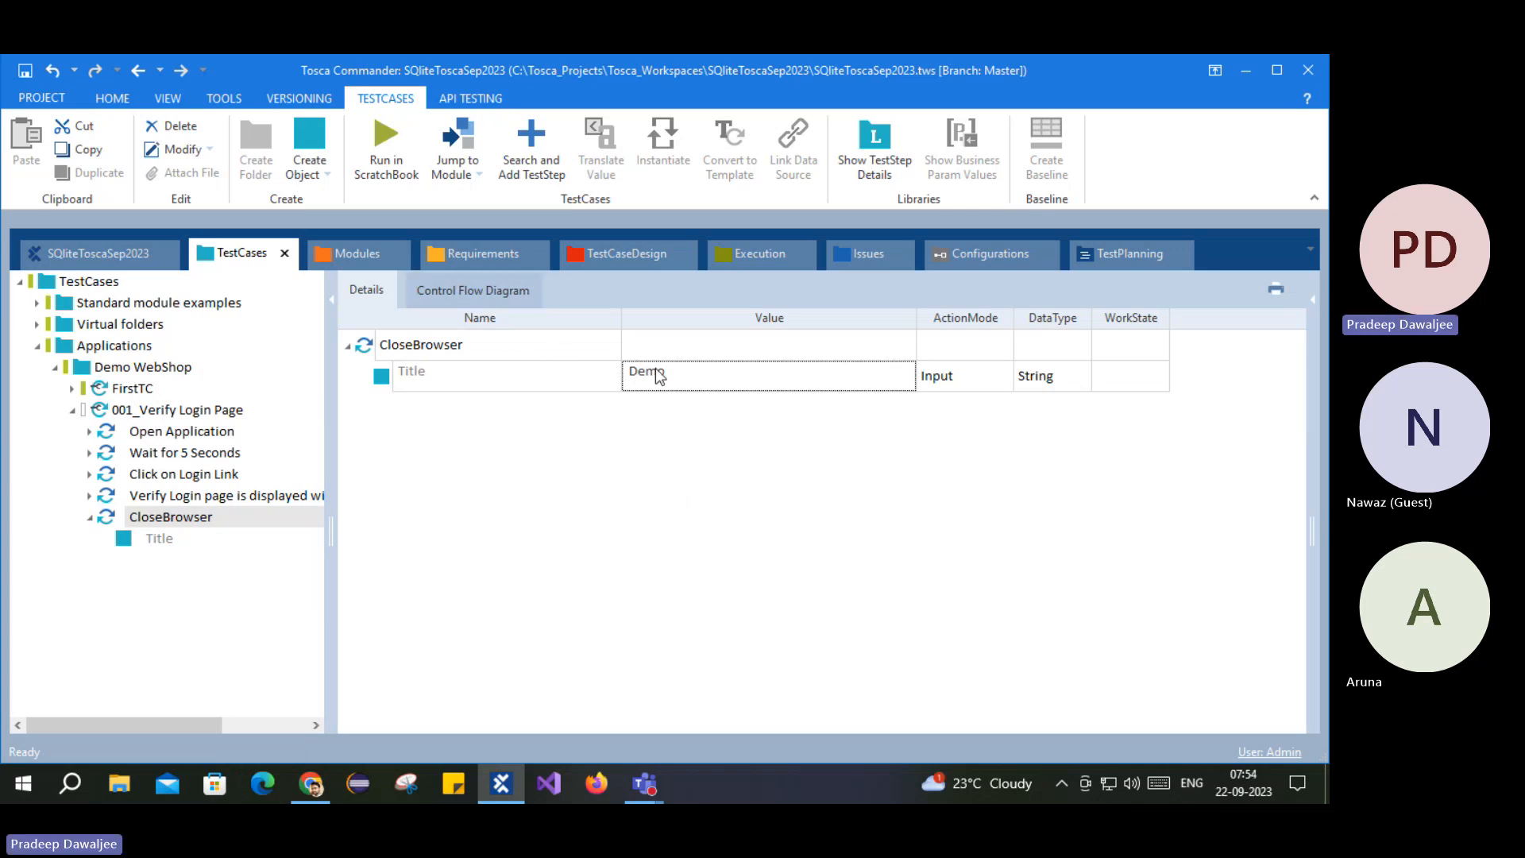
left_click(314, 785)
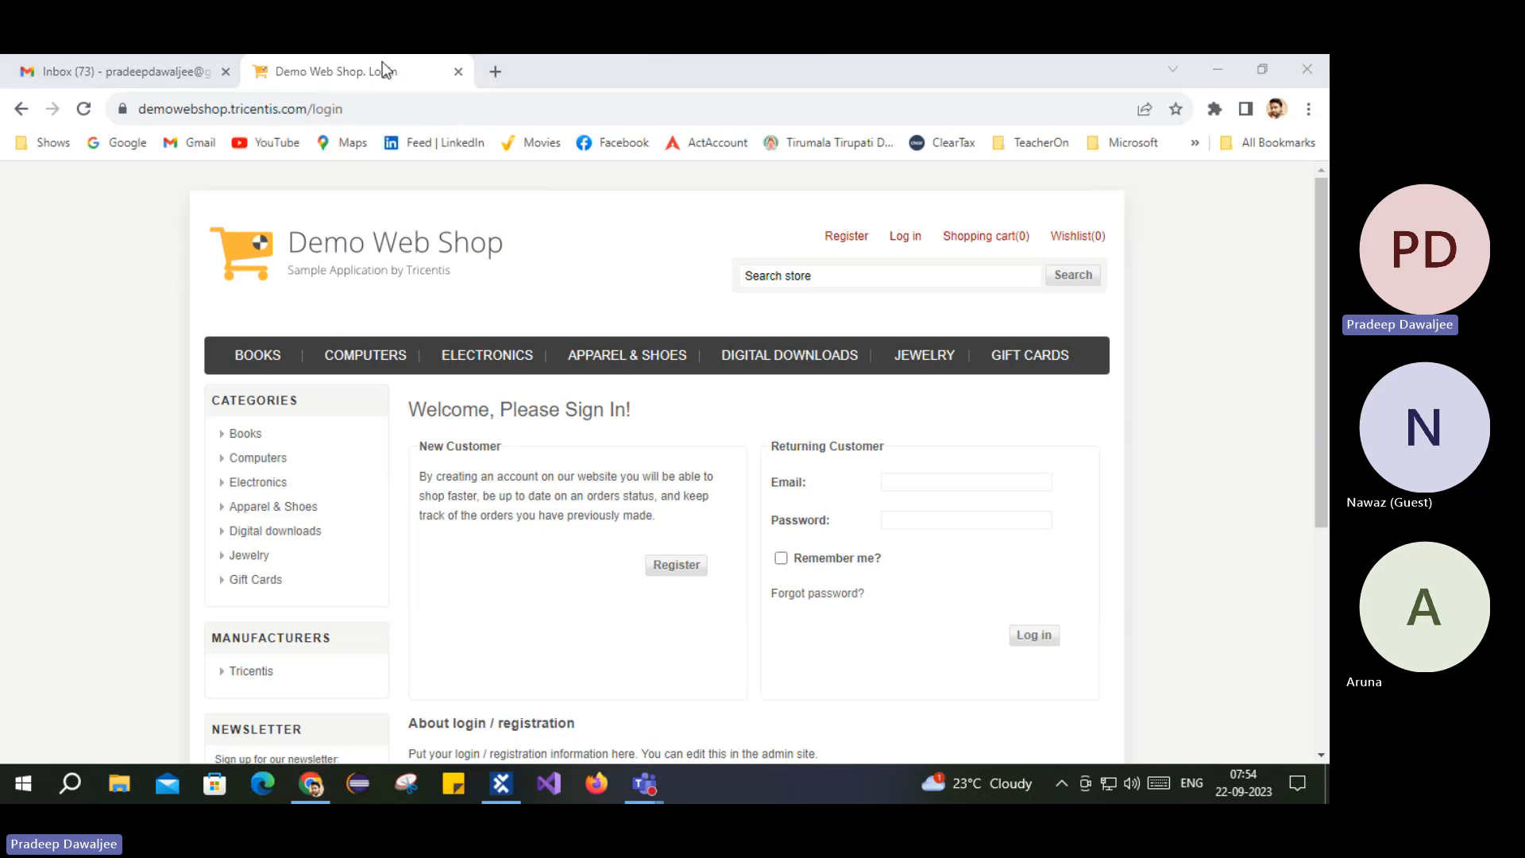
left_click(315, 789)
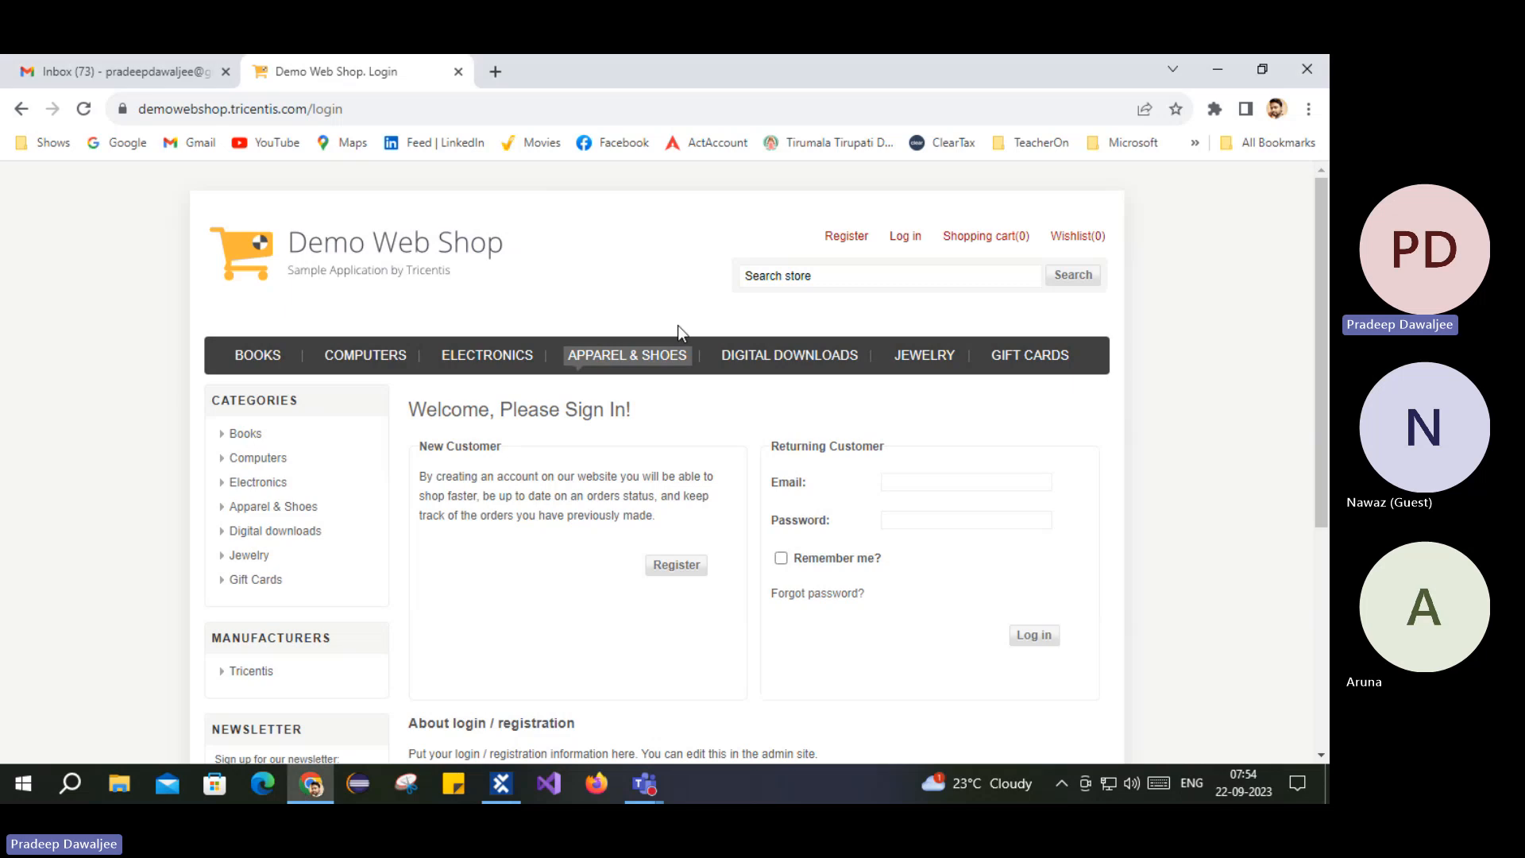
left_click(297, 787)
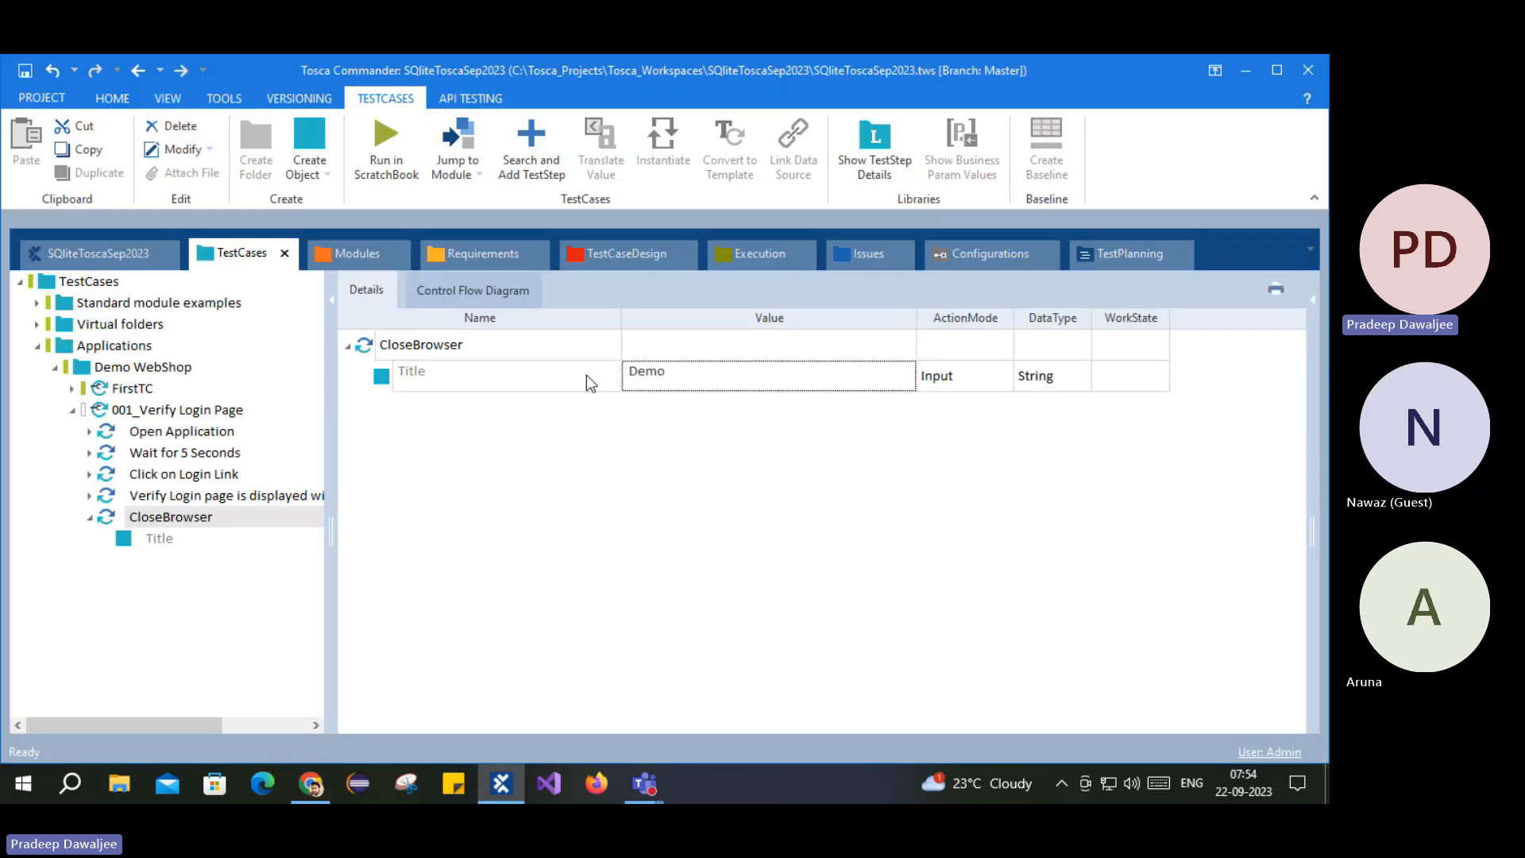
left_click(651, 373)
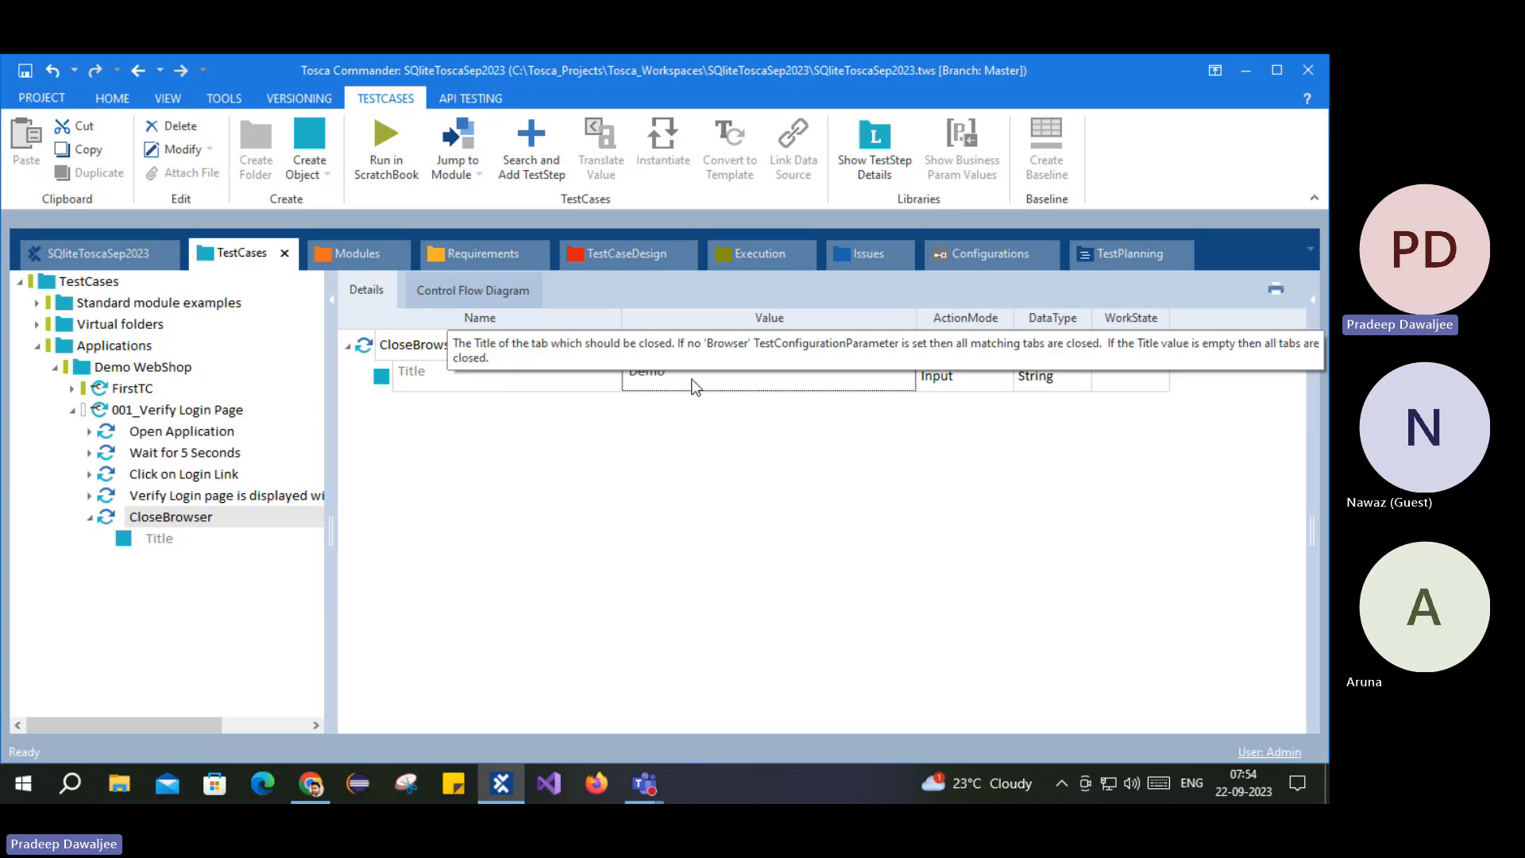
left_click(694, 378)
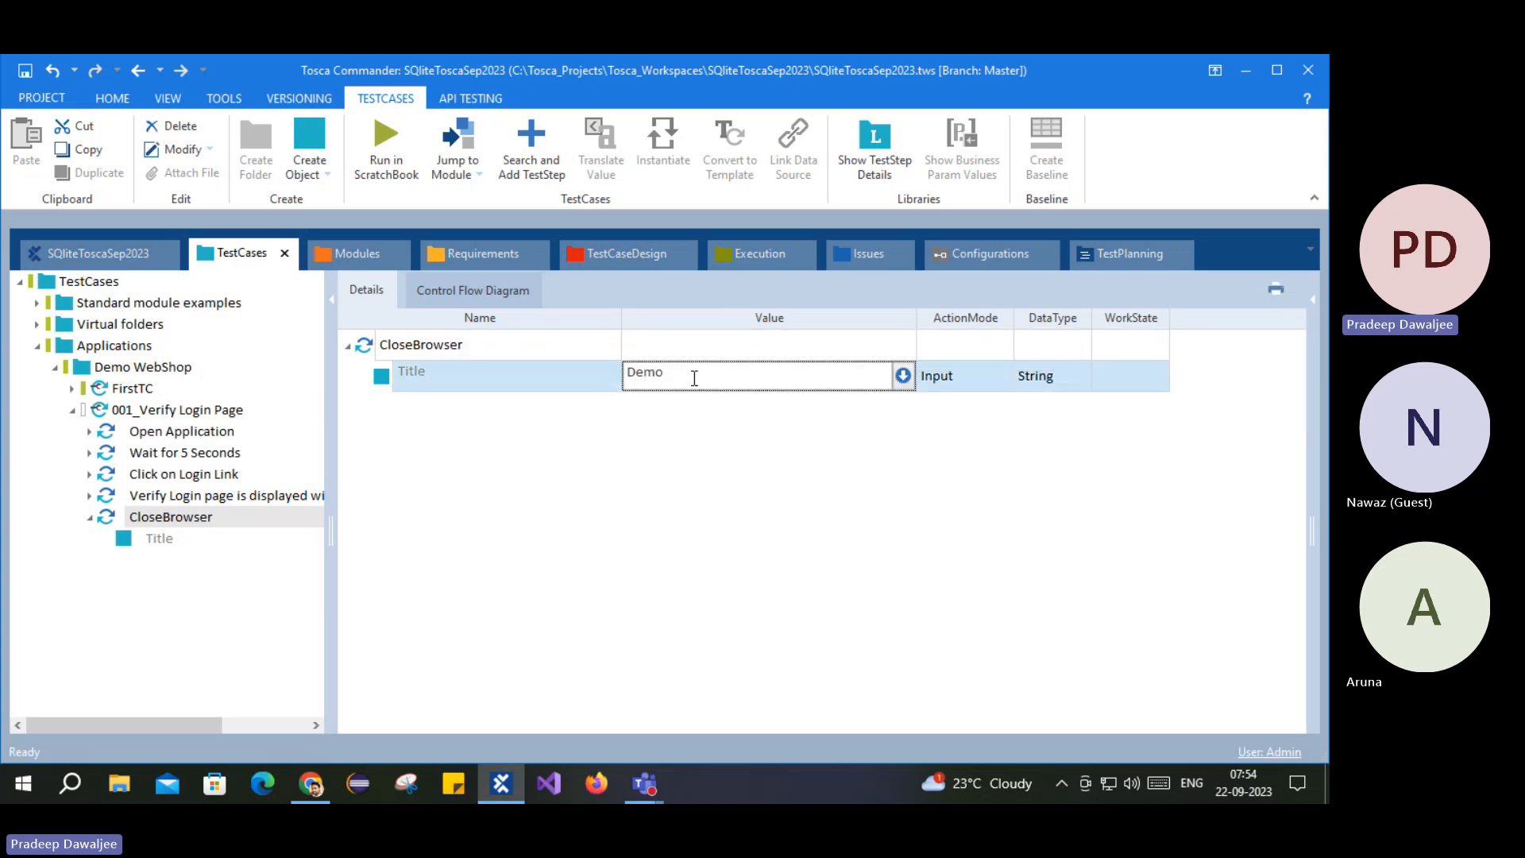
key("Return")
left_click(401, 348)
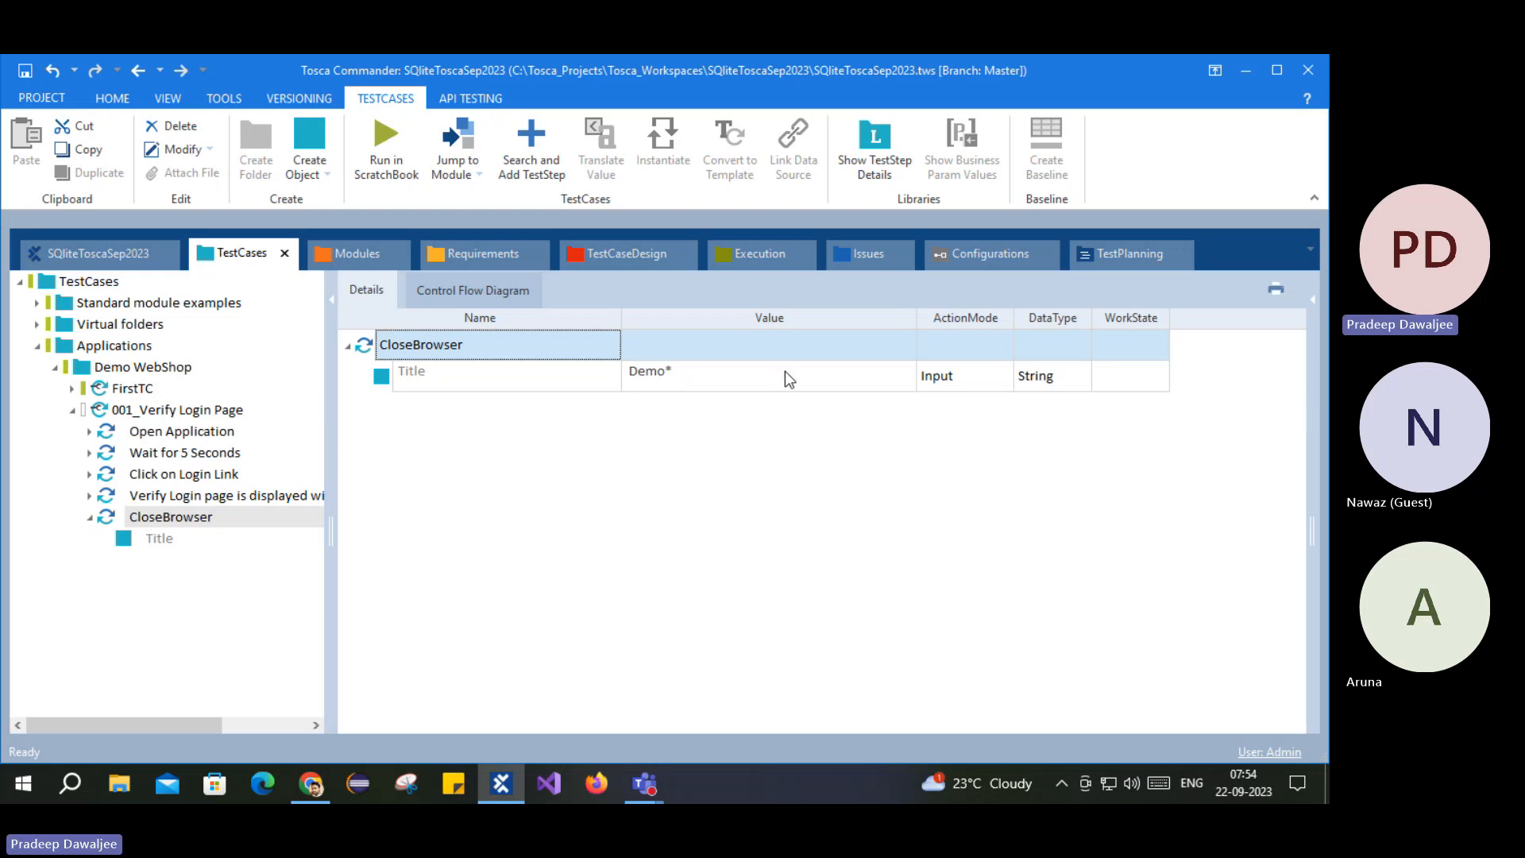
left_click(501, 420)
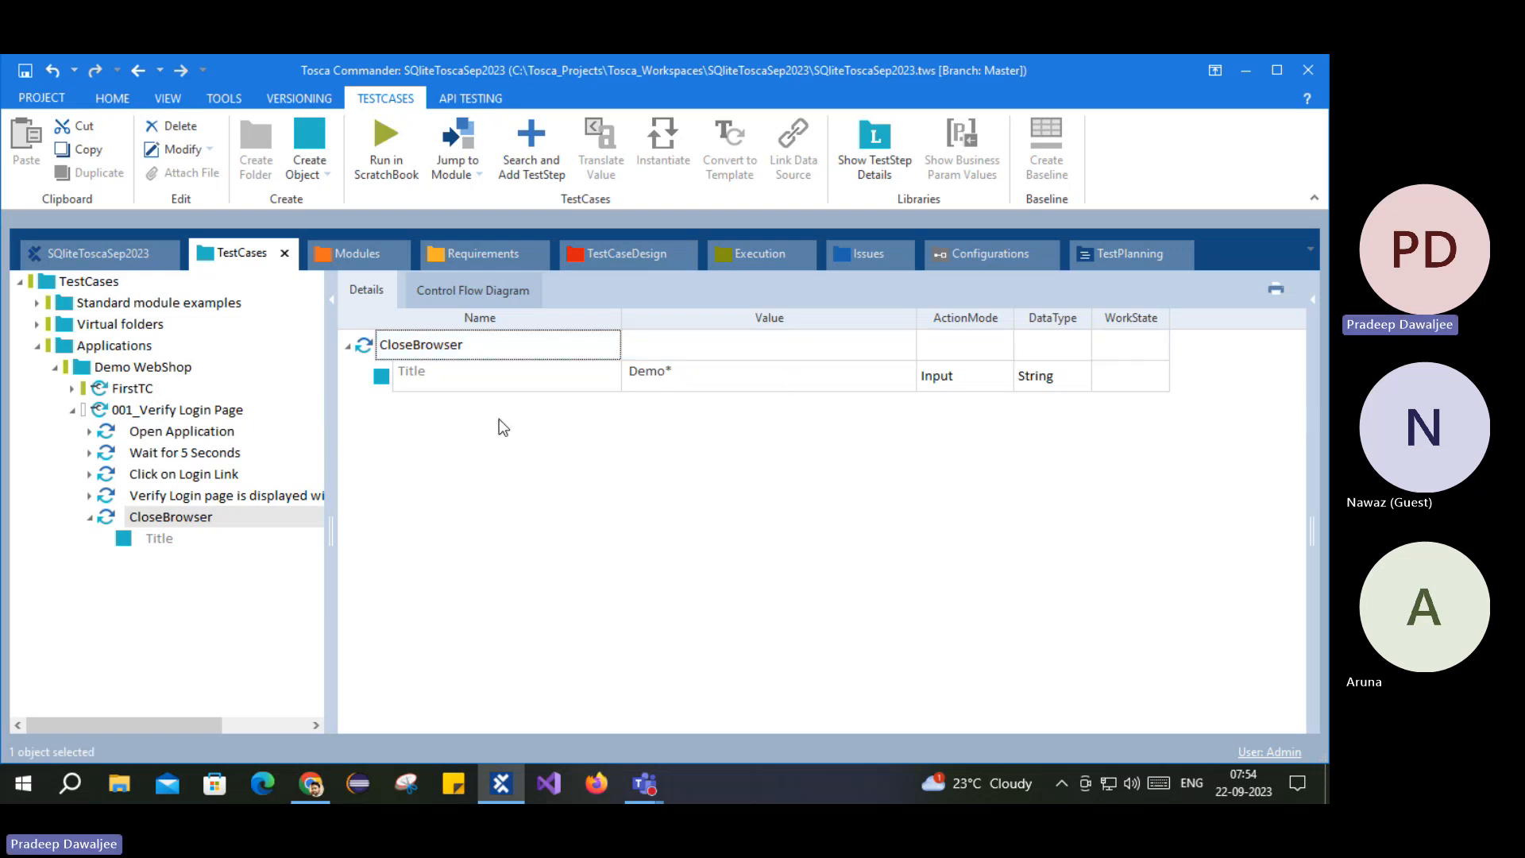
left_click(361, 347)
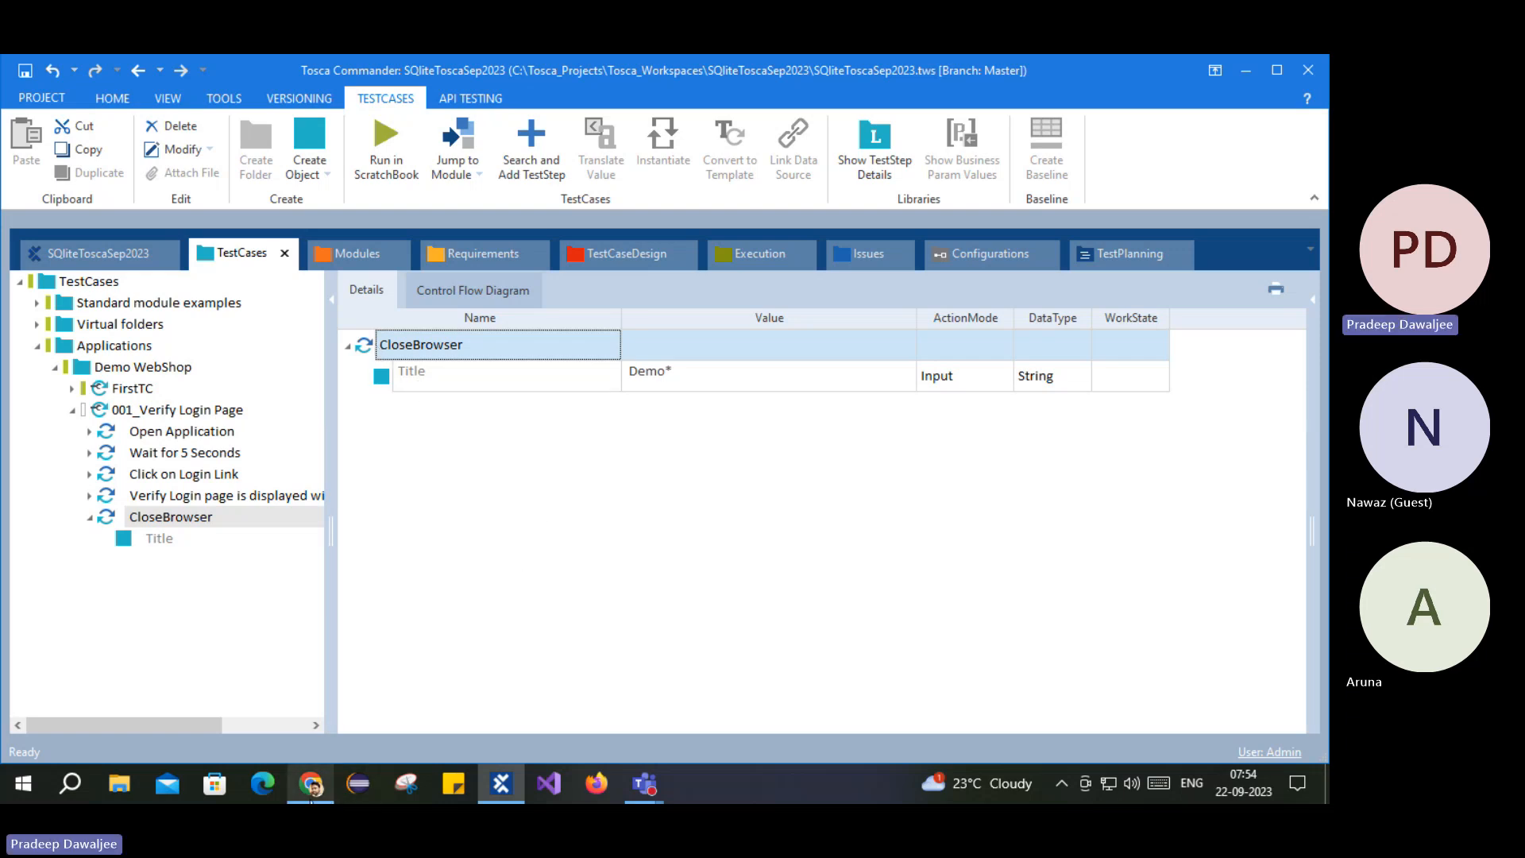
Step: Open a new tab in Chrome, place it before the Demo Web Shop tab, and return to Tosca Commander
left_click(311, 784)
left_click(494, 71)
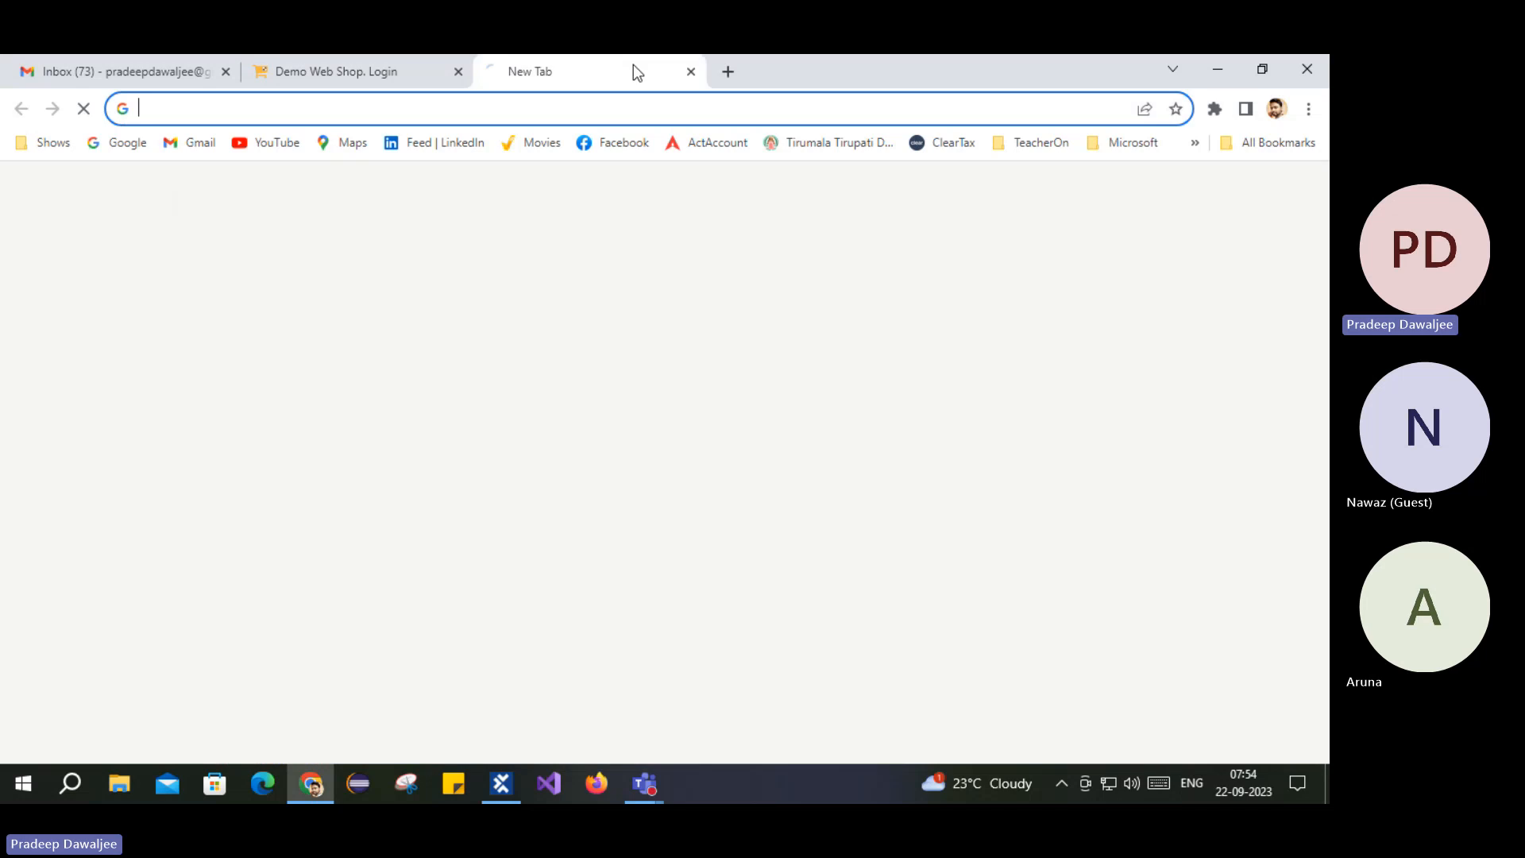
left_click_drag(489, 69, 413, 57)
left_click(583, 57)
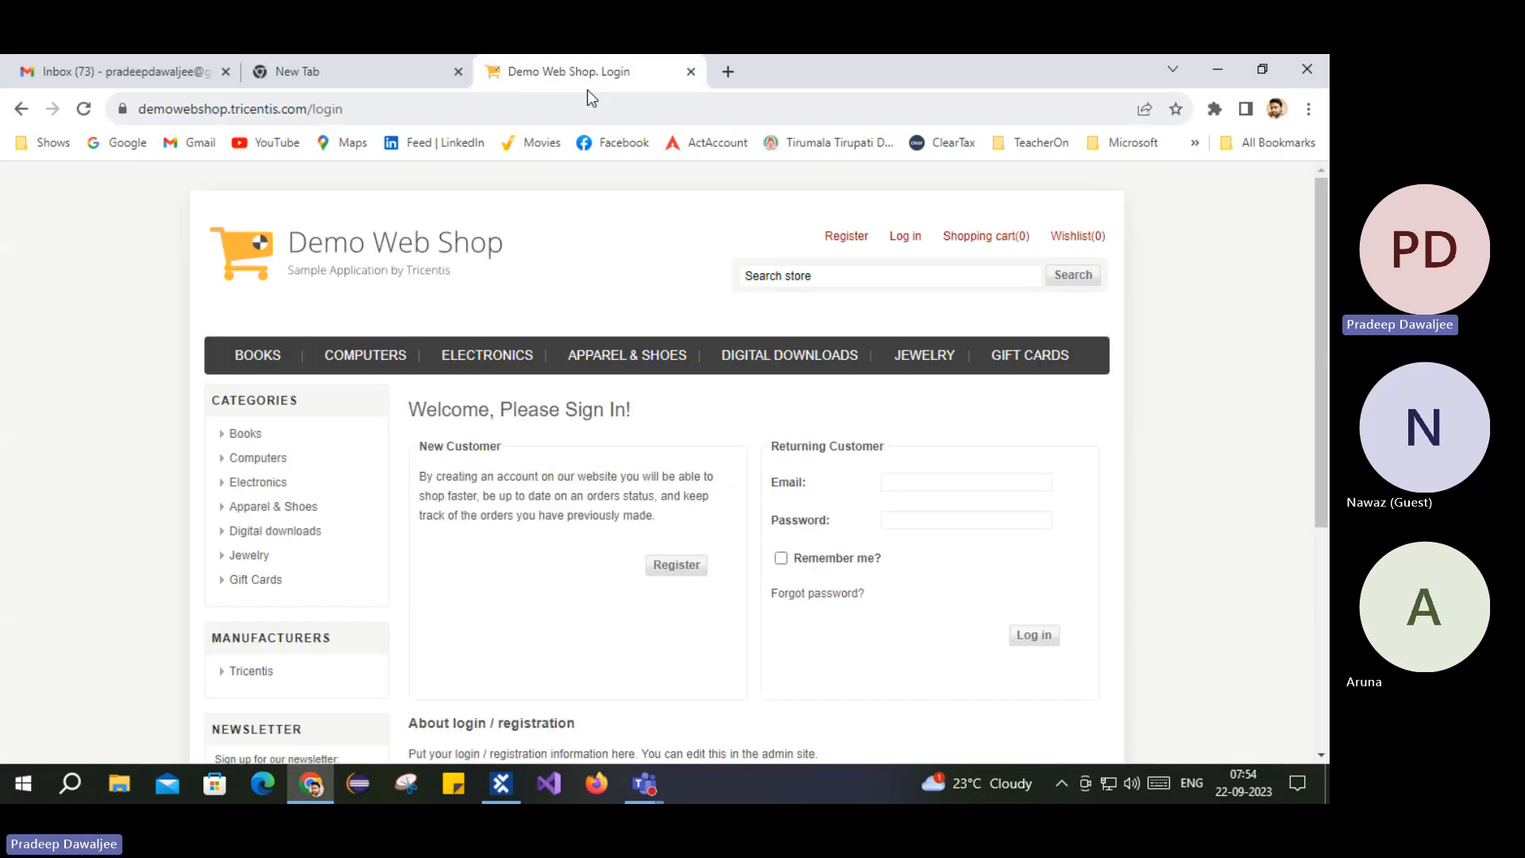
left_click(501, 784)
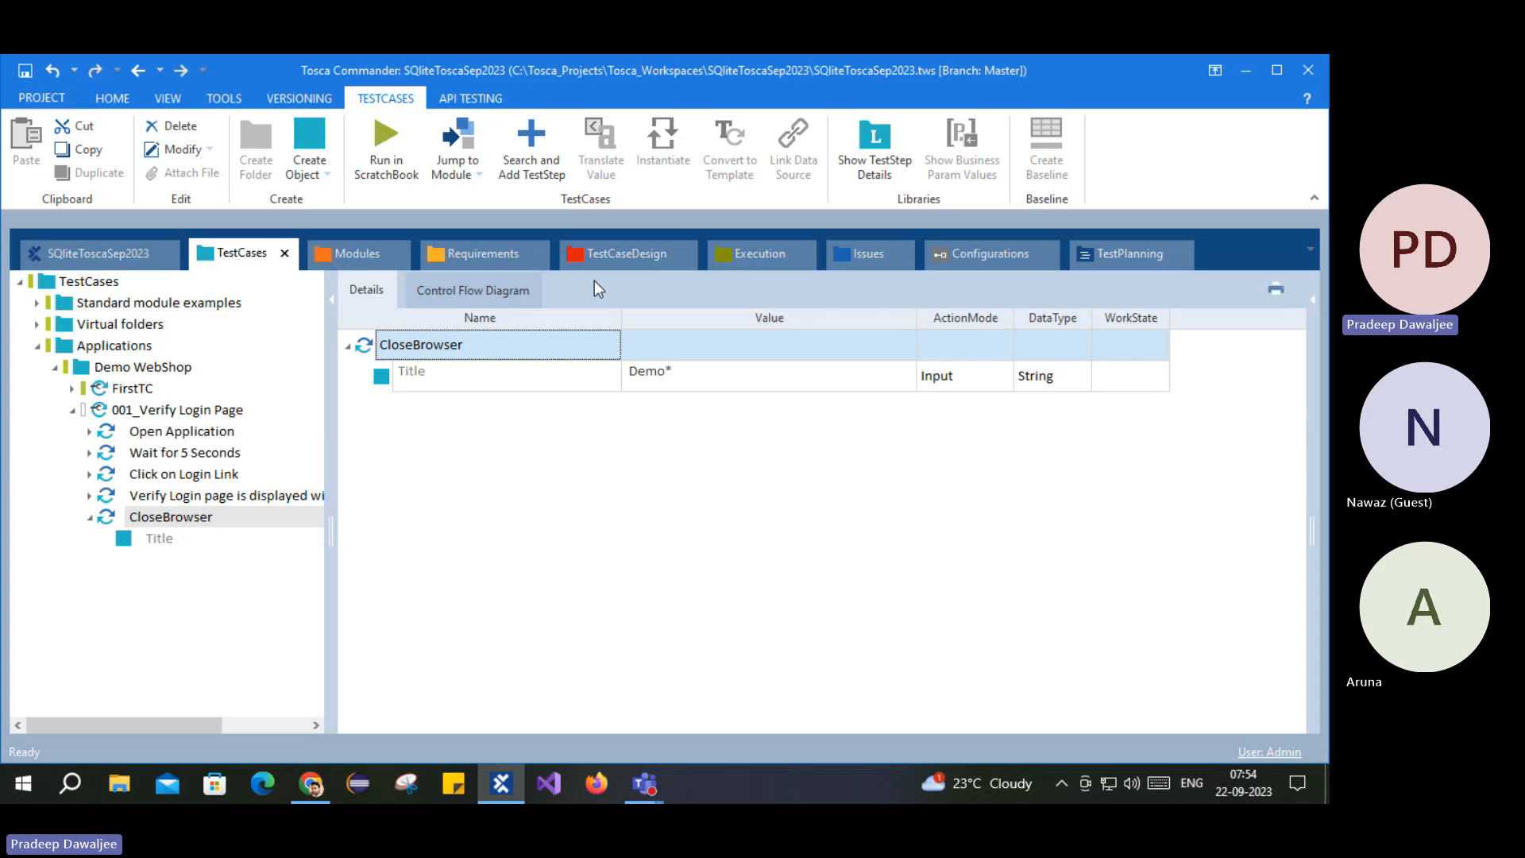
right_click(370, 348)
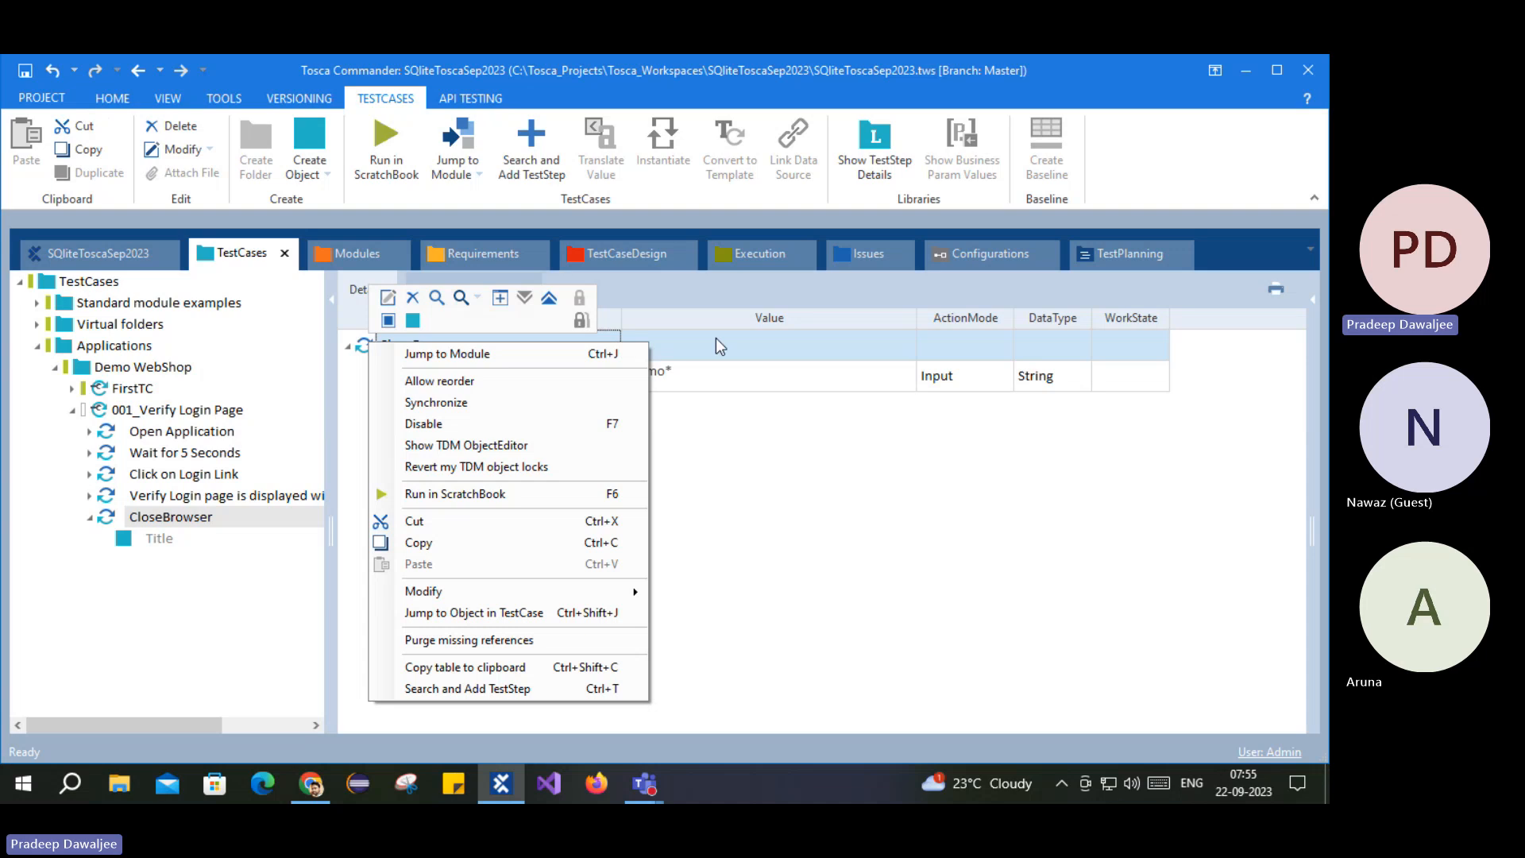
left_click(706, 450)
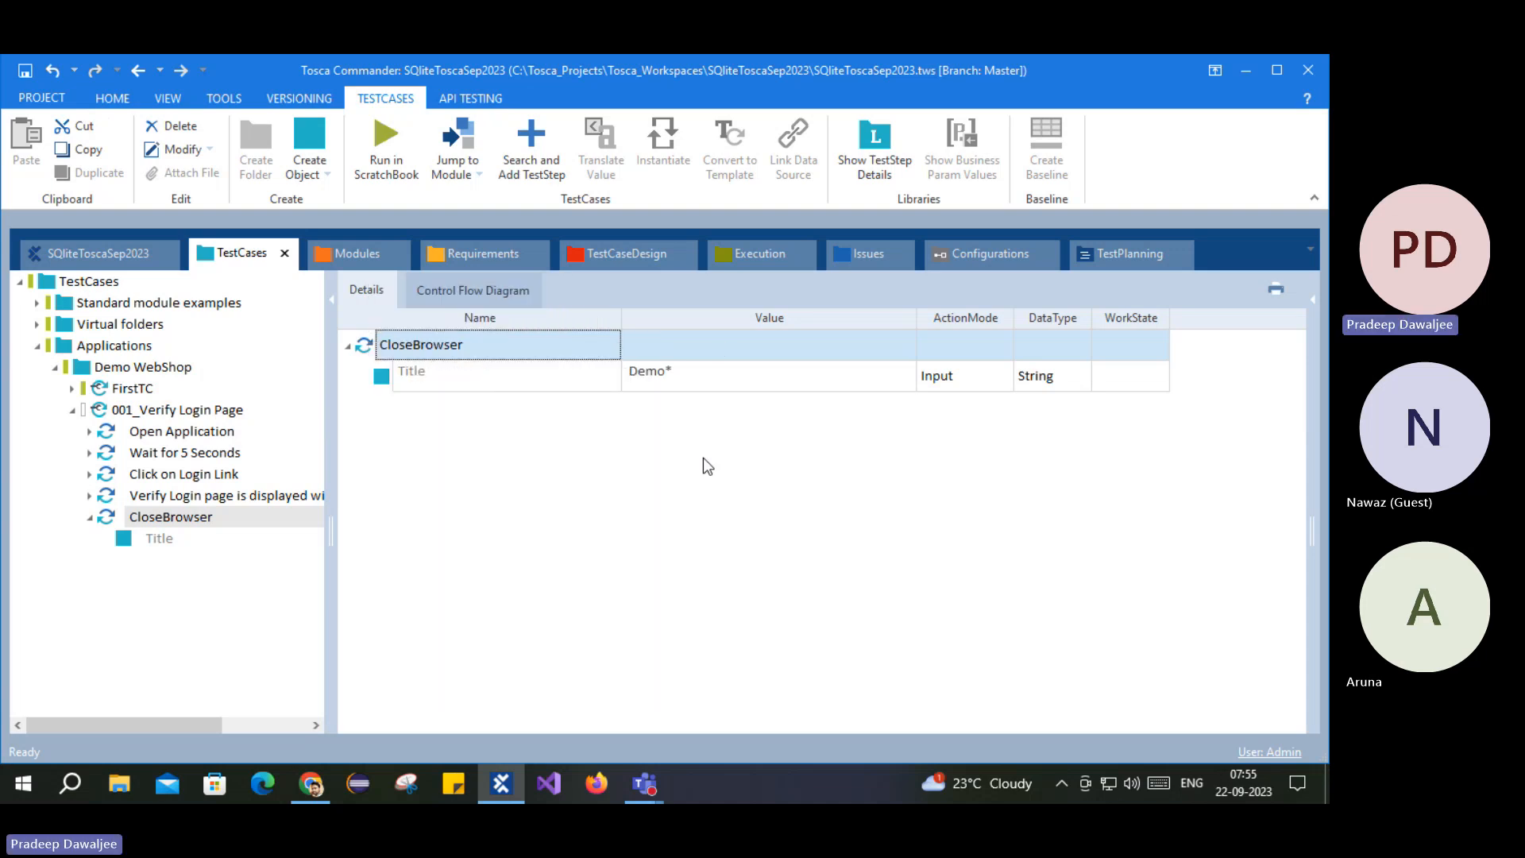
left_click(143, 412)
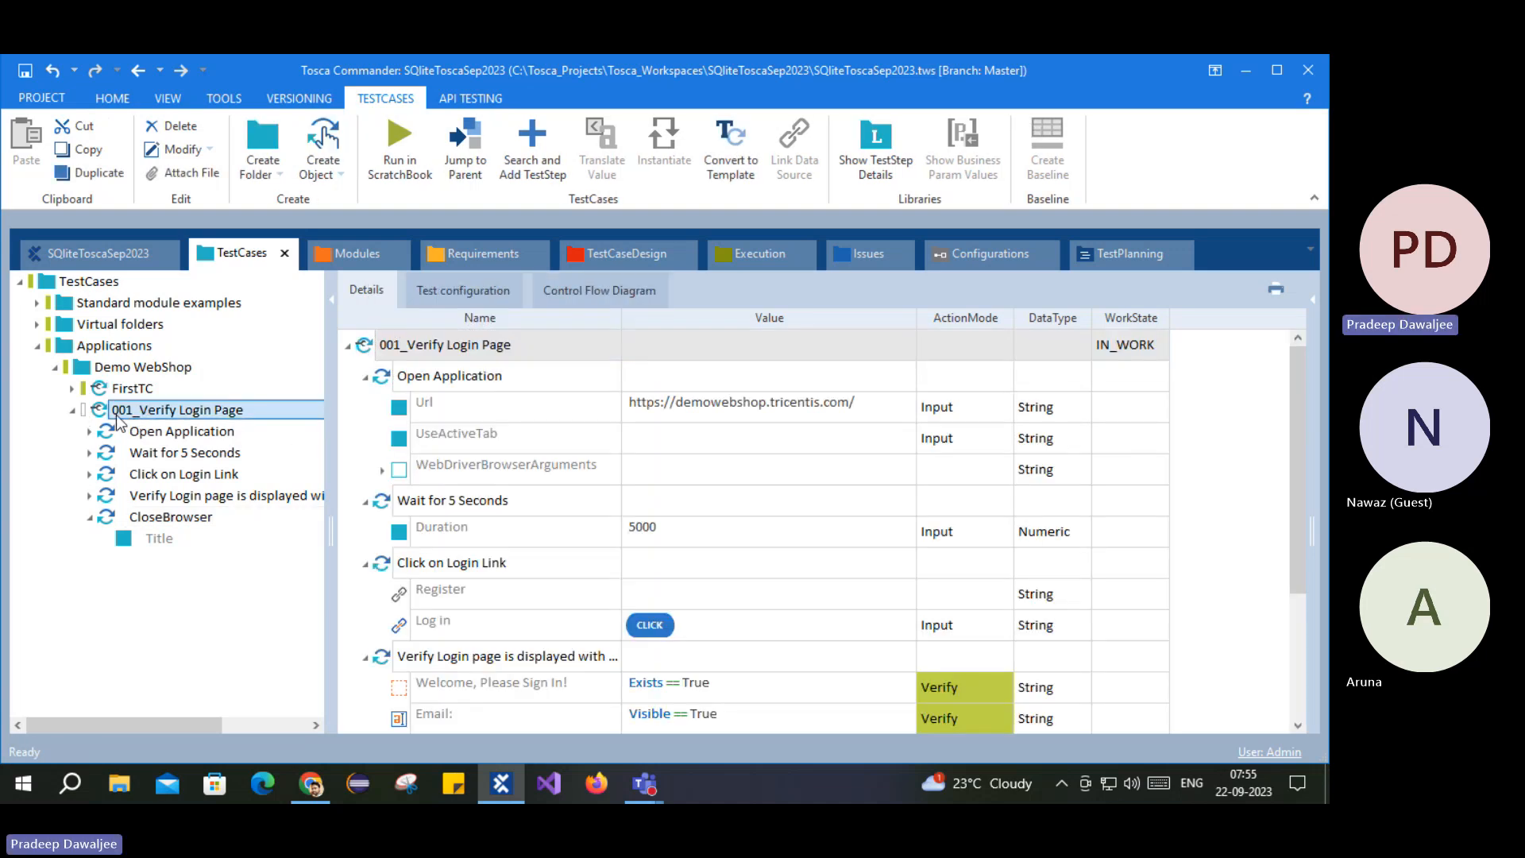
right_click(144, 415)
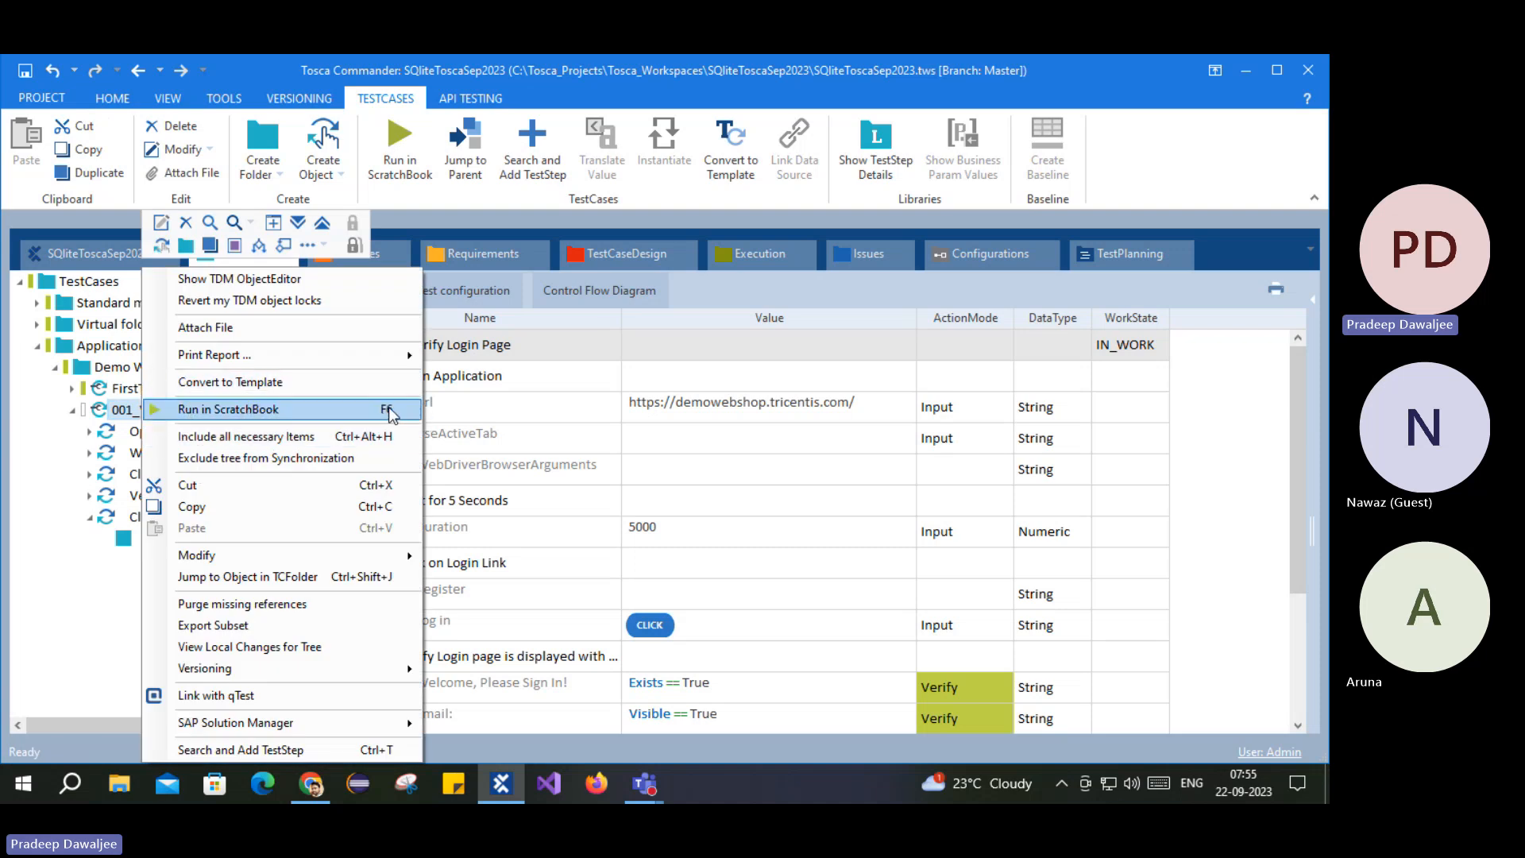
left_click(98, 554)
Step: Run only the CloseBrowser test step in ScratchBook, examine its log details and close the ScratchBook results
left_click(153, 517)
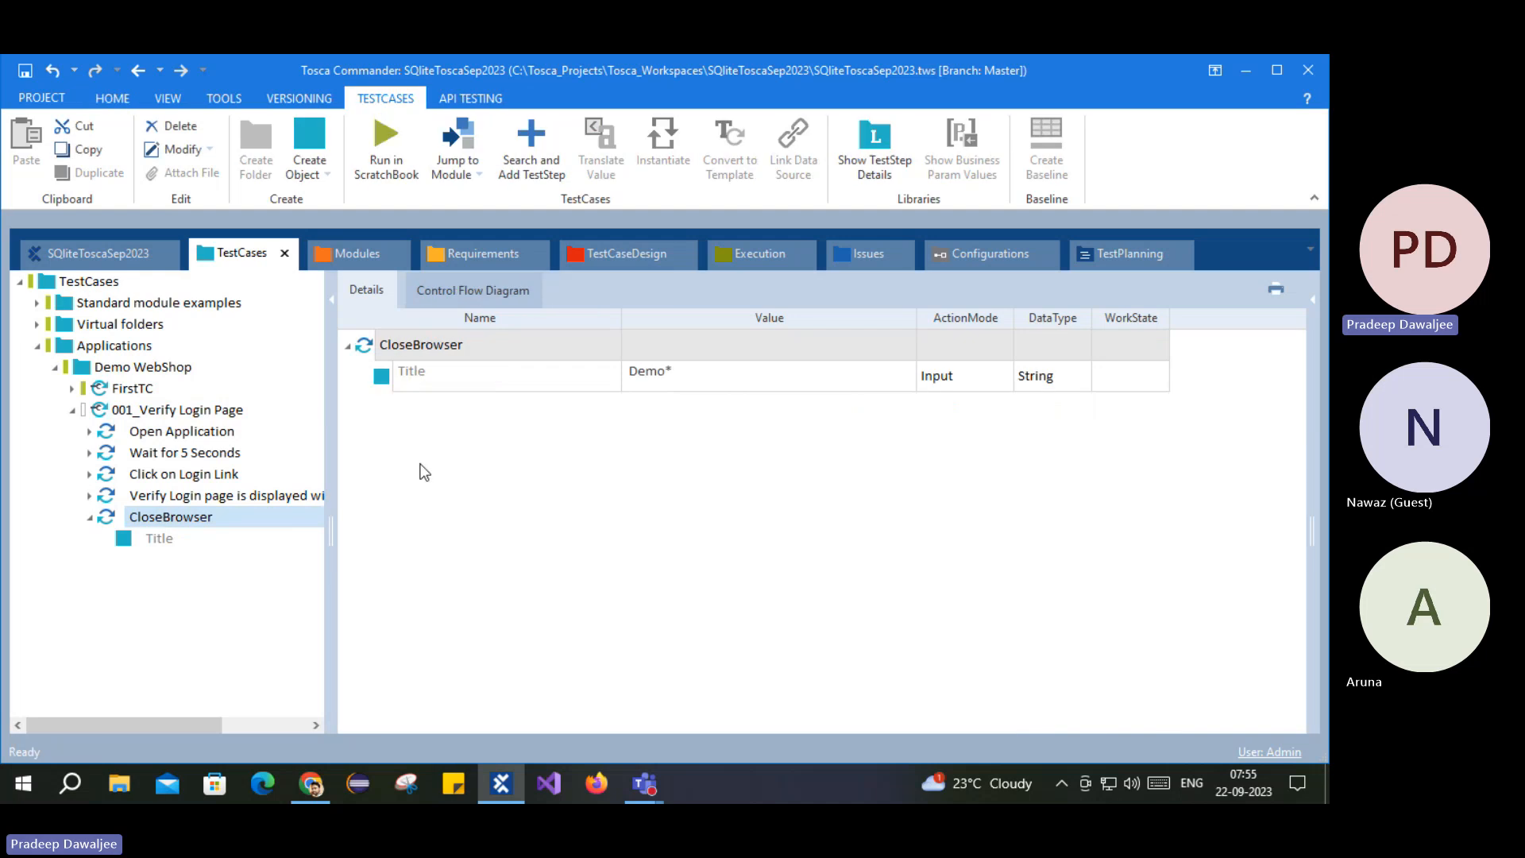
right_click(395, 350)
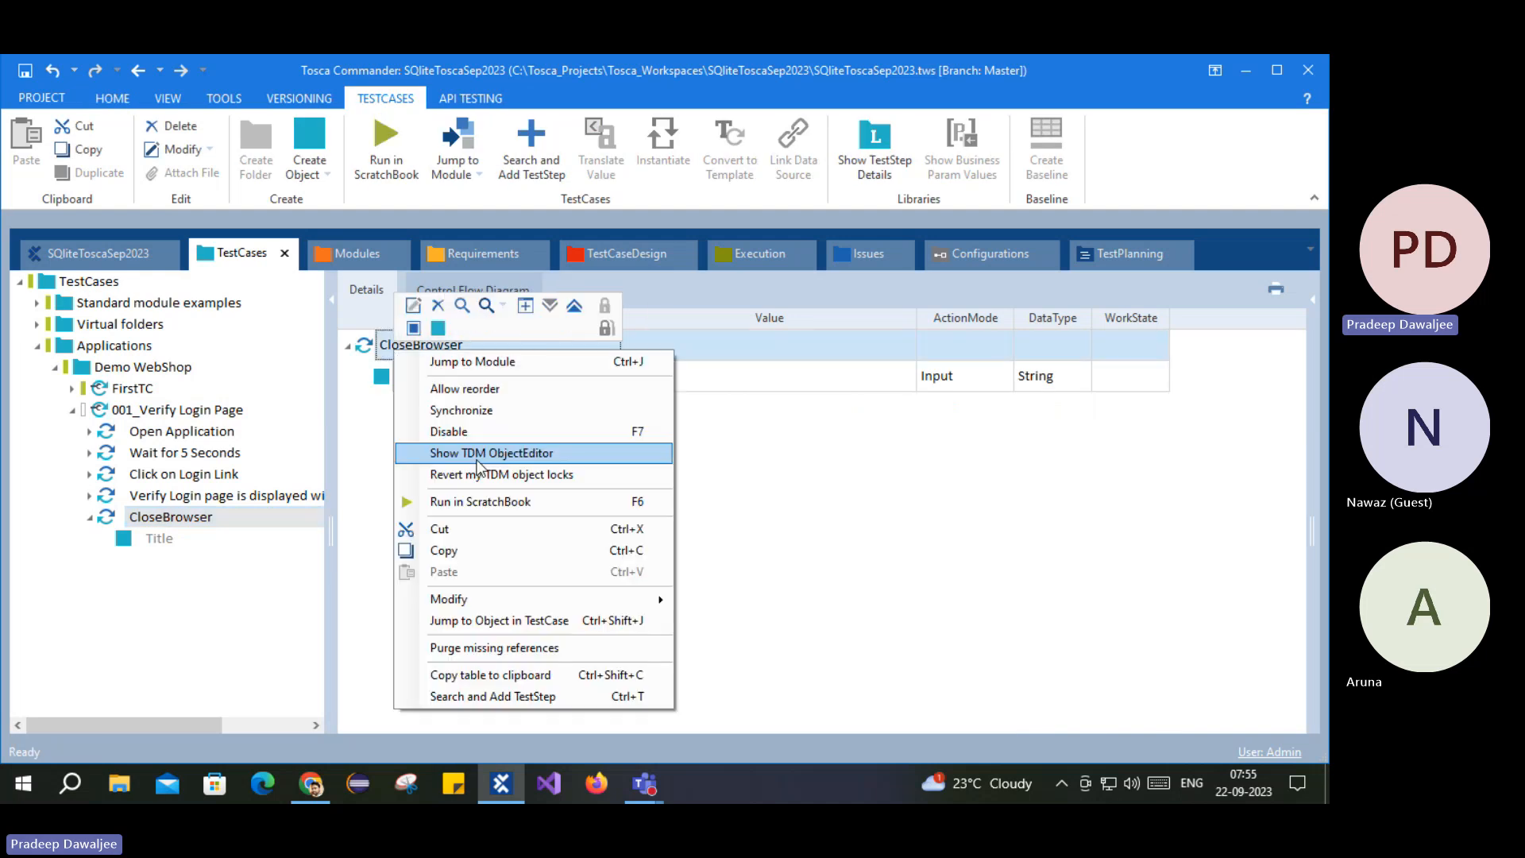
left_click(447, 498)
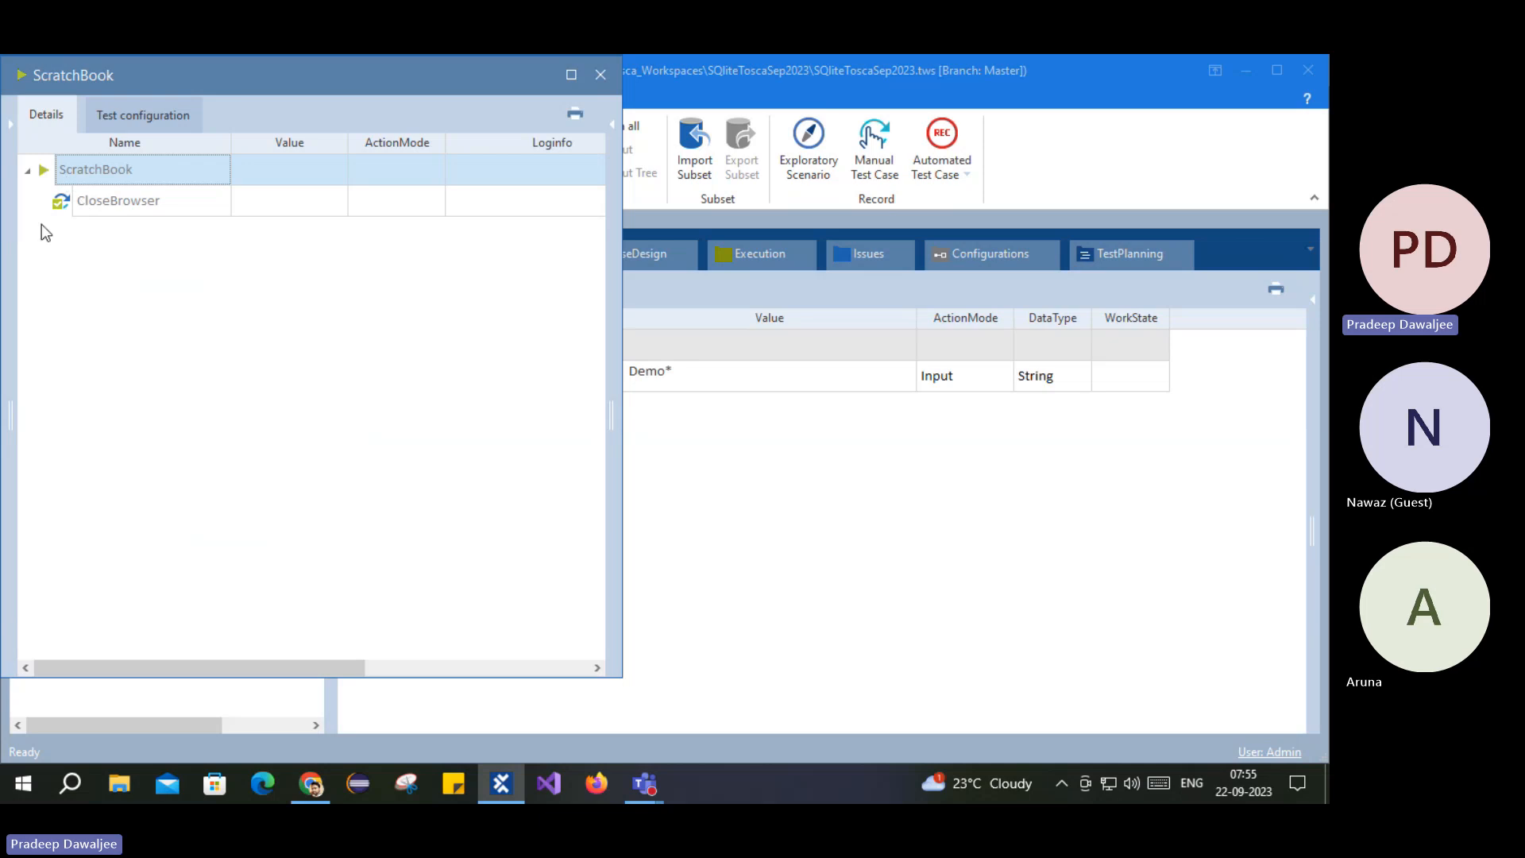
left_click_drag(330, 672, 538, 653)
left_click(378, 203)
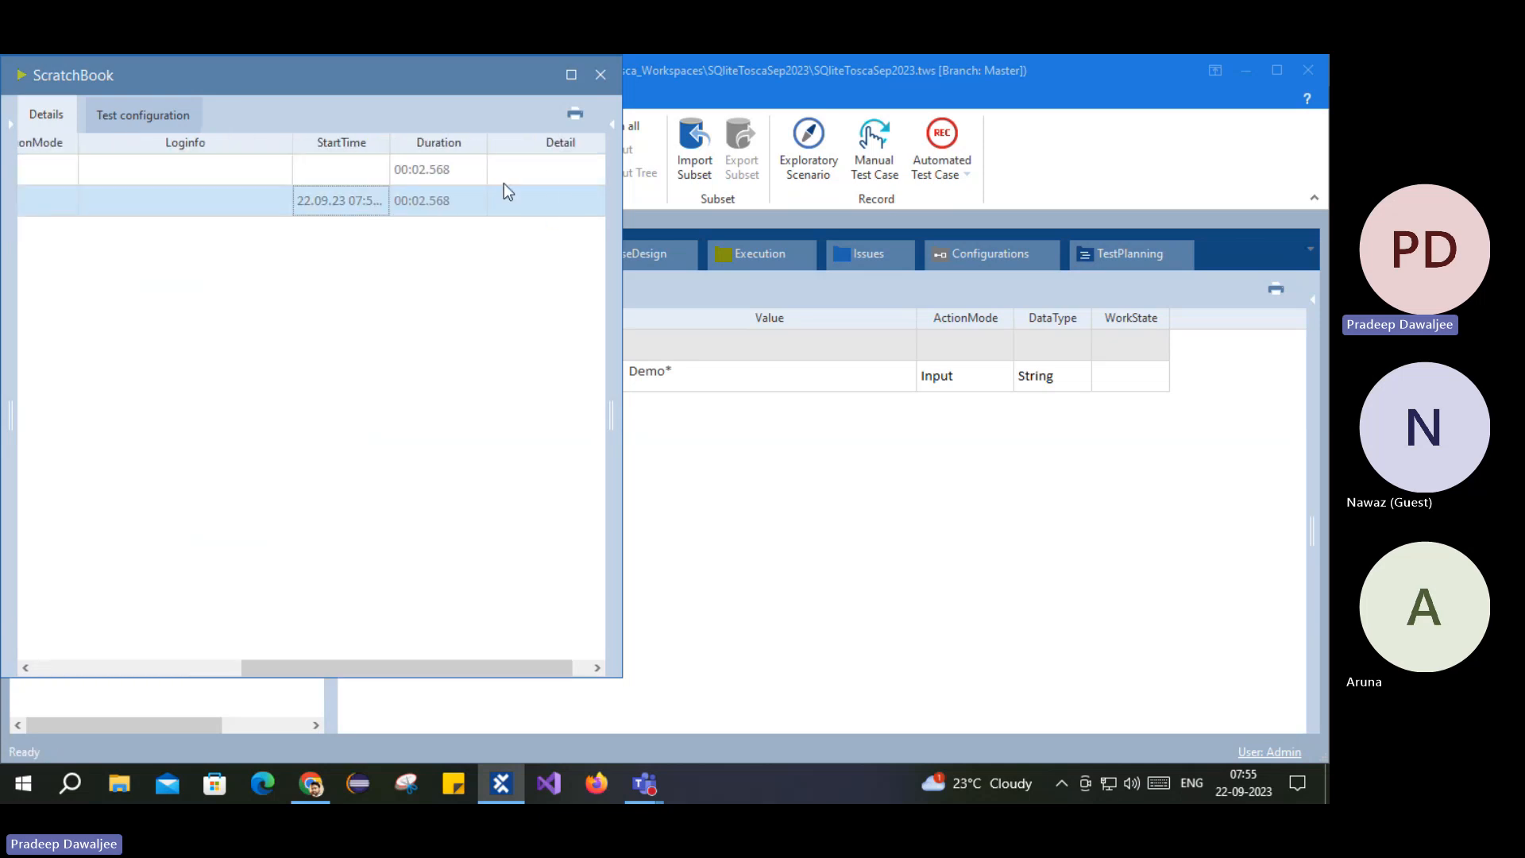
left_click(599, 75)
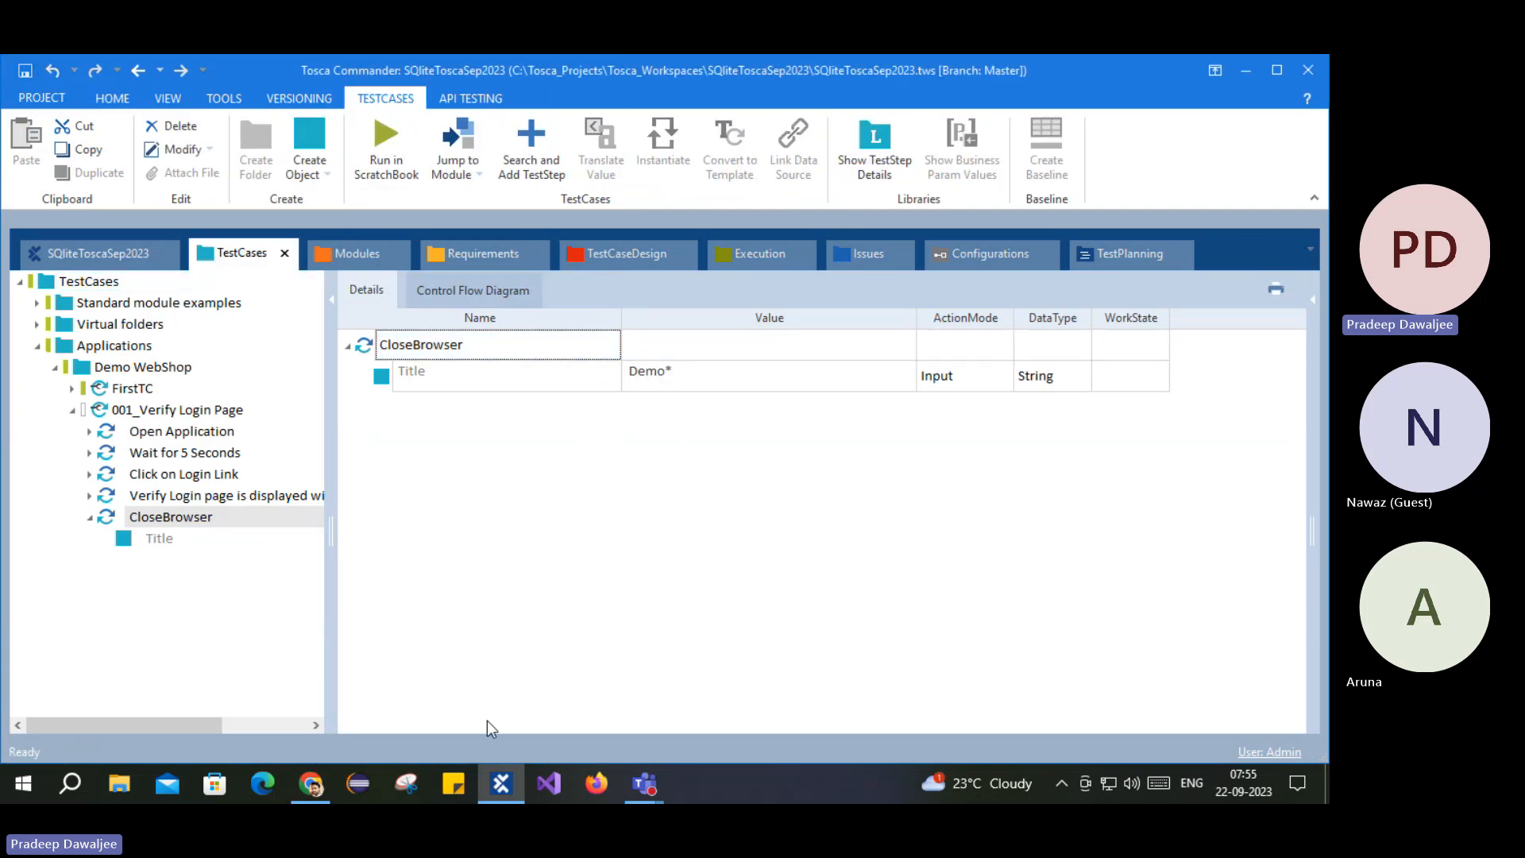
Step: Review the test steps of 001_Verify Login Page from Open Application to CloseBrowser, and collapse the CloseBrowser step
mouse_move(325, 786)
left_click(184, 410)
left_click(203, 433)
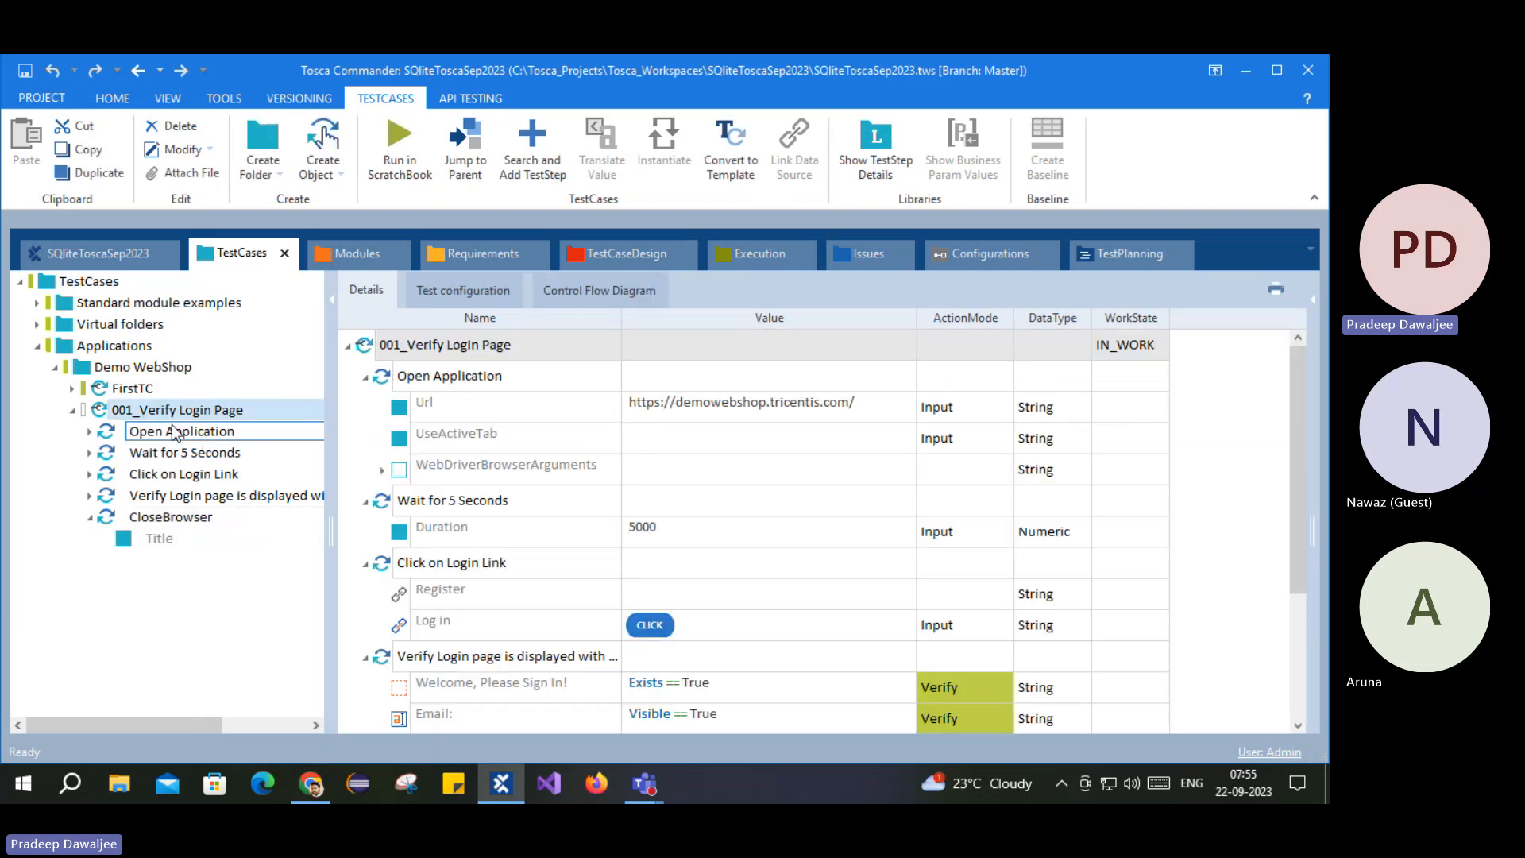
left_click(198, 453)
left_click(199, 476)
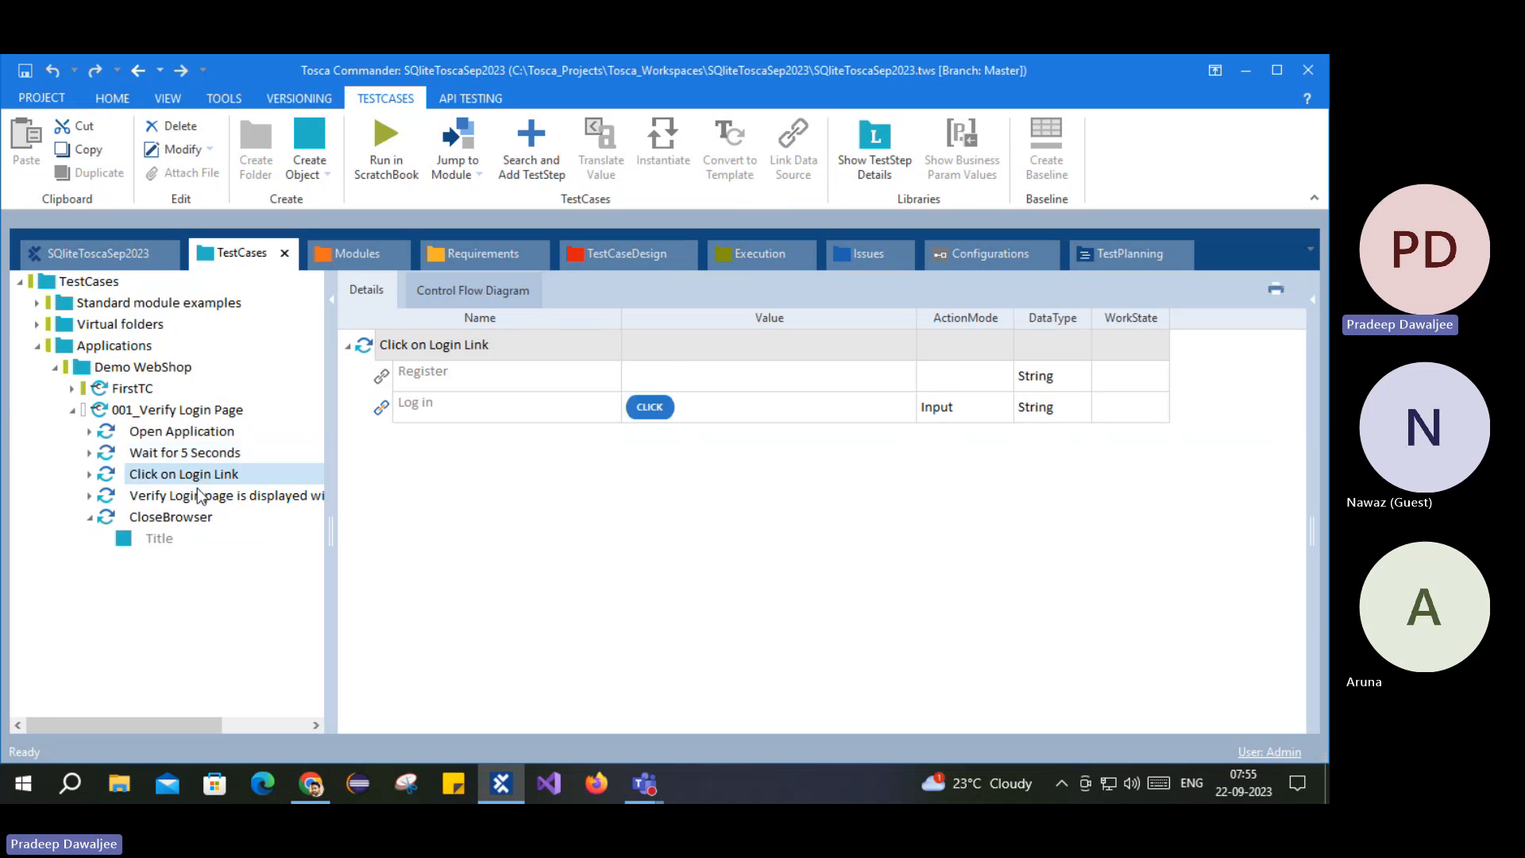
left_click(207, 495)
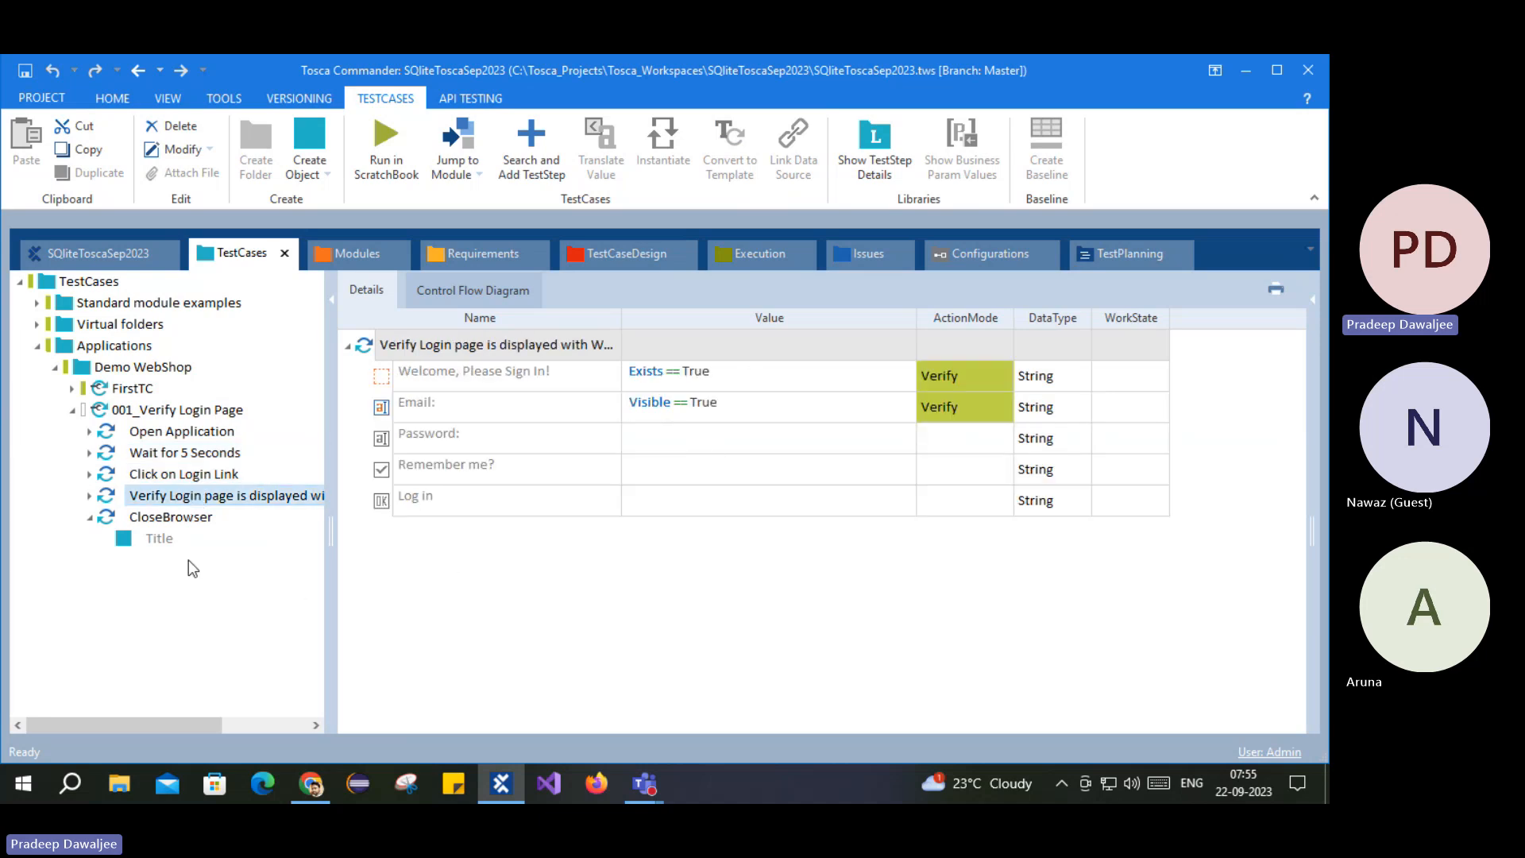
left_click(171, 517)
left_click(89, 518)
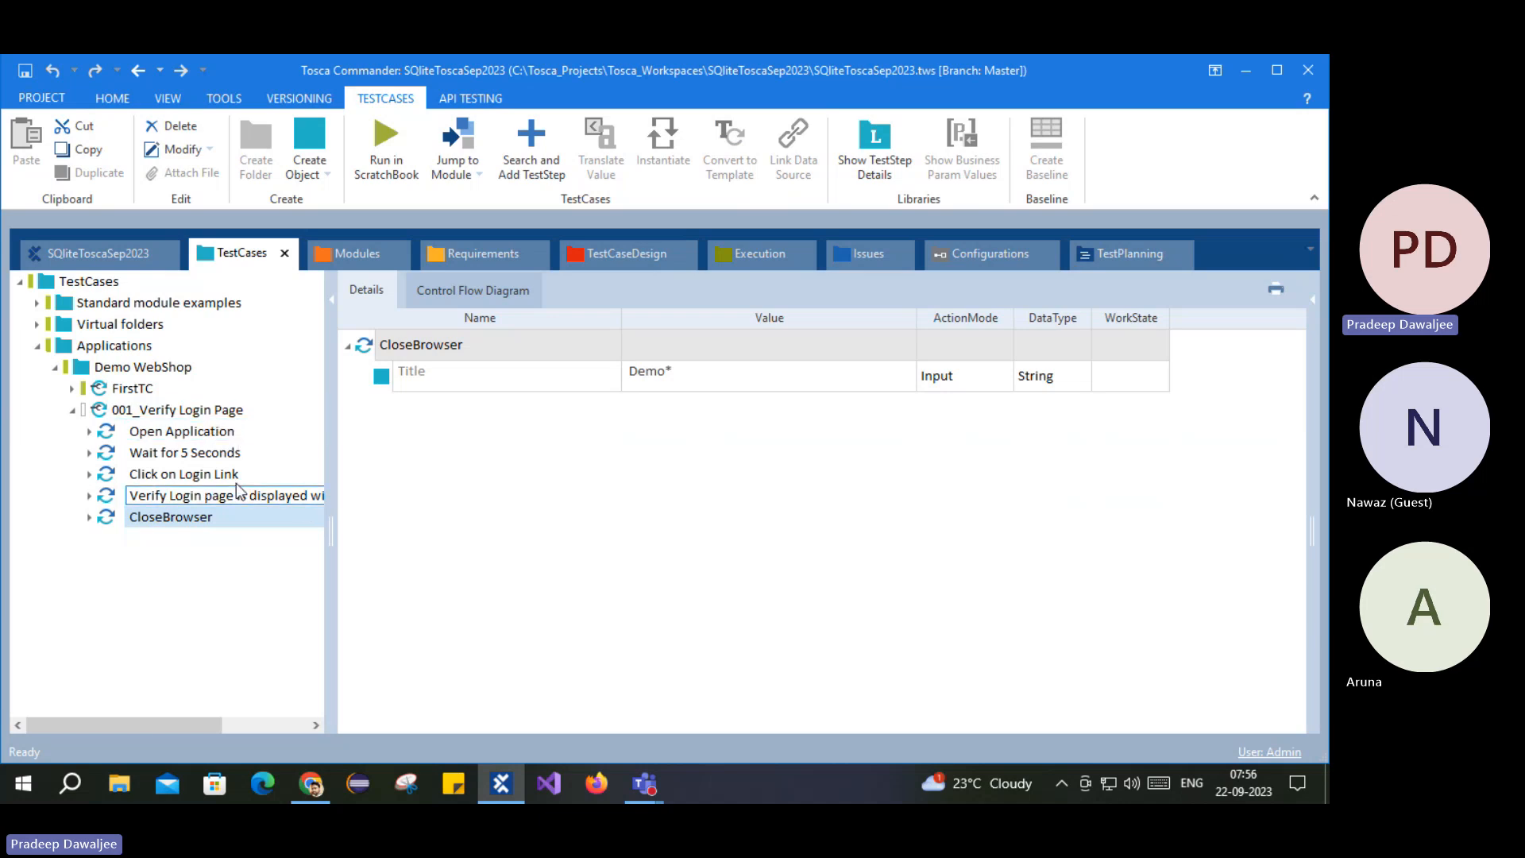
left_click(114, 412)
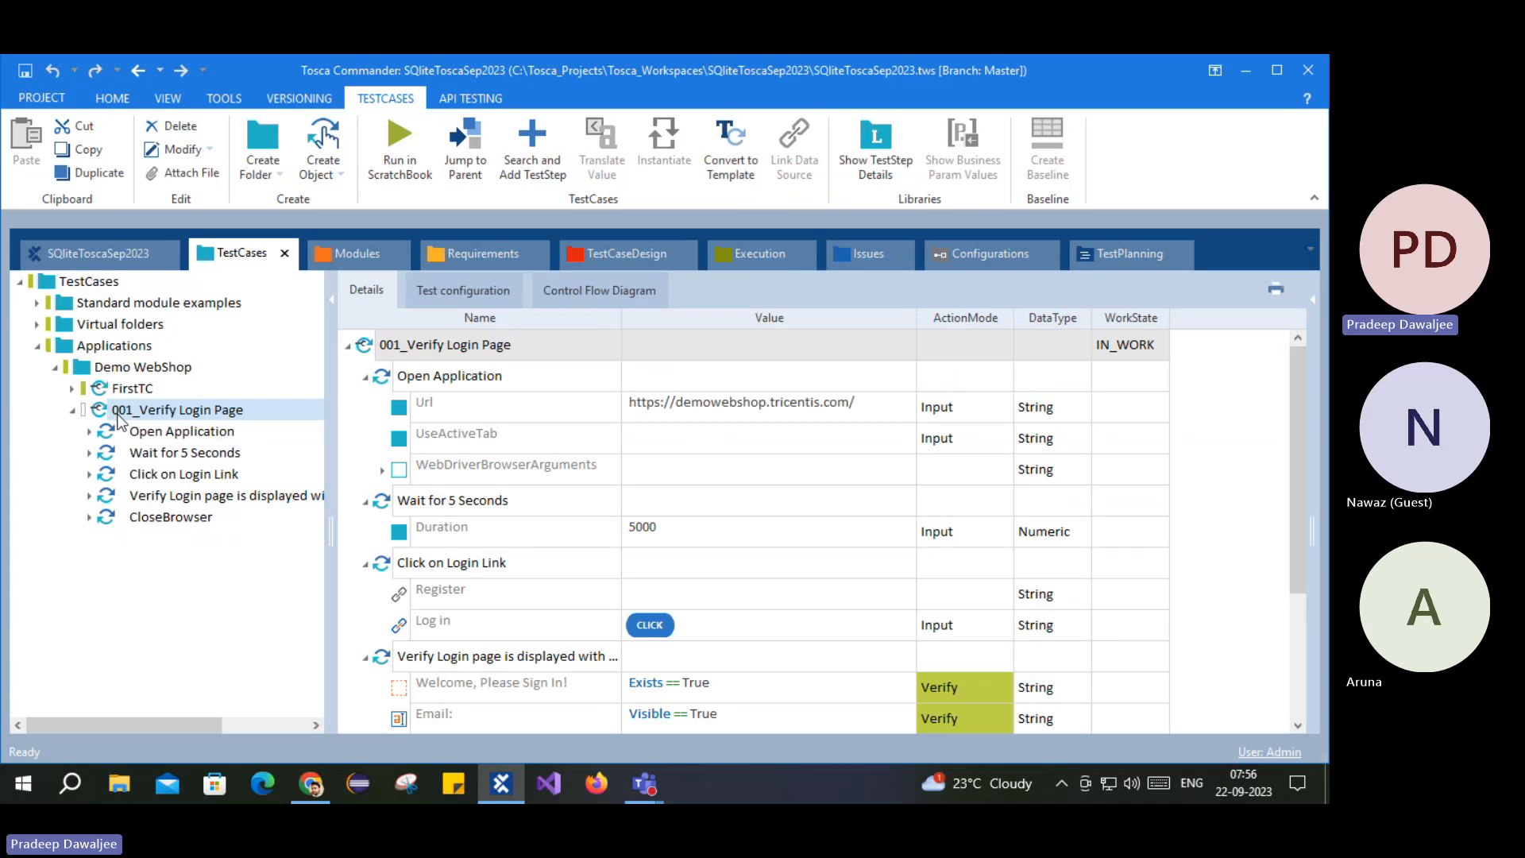
right_click(144, 417)
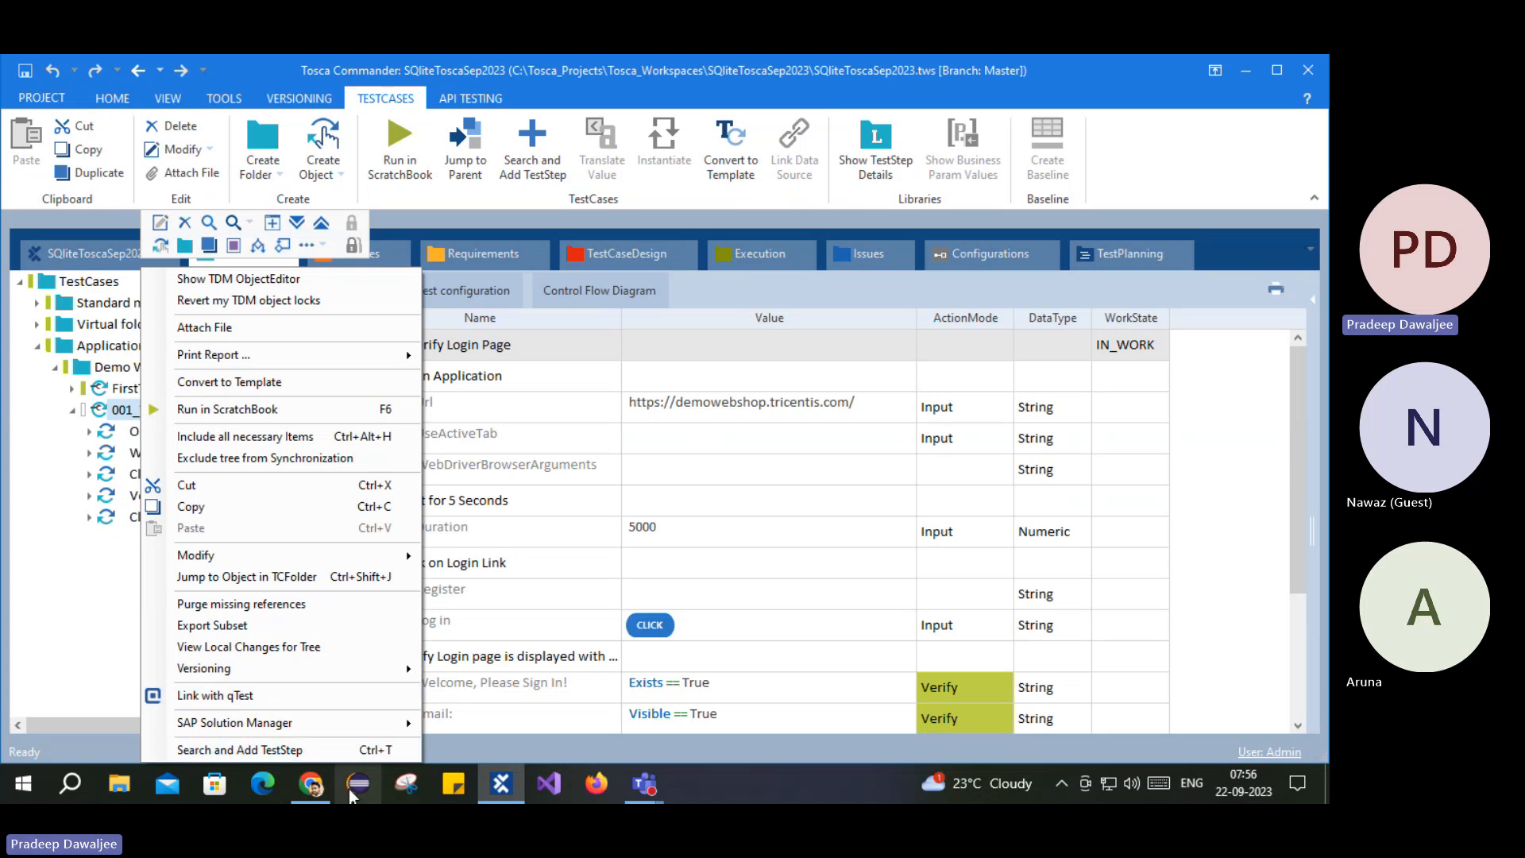
left_click(156, 435)
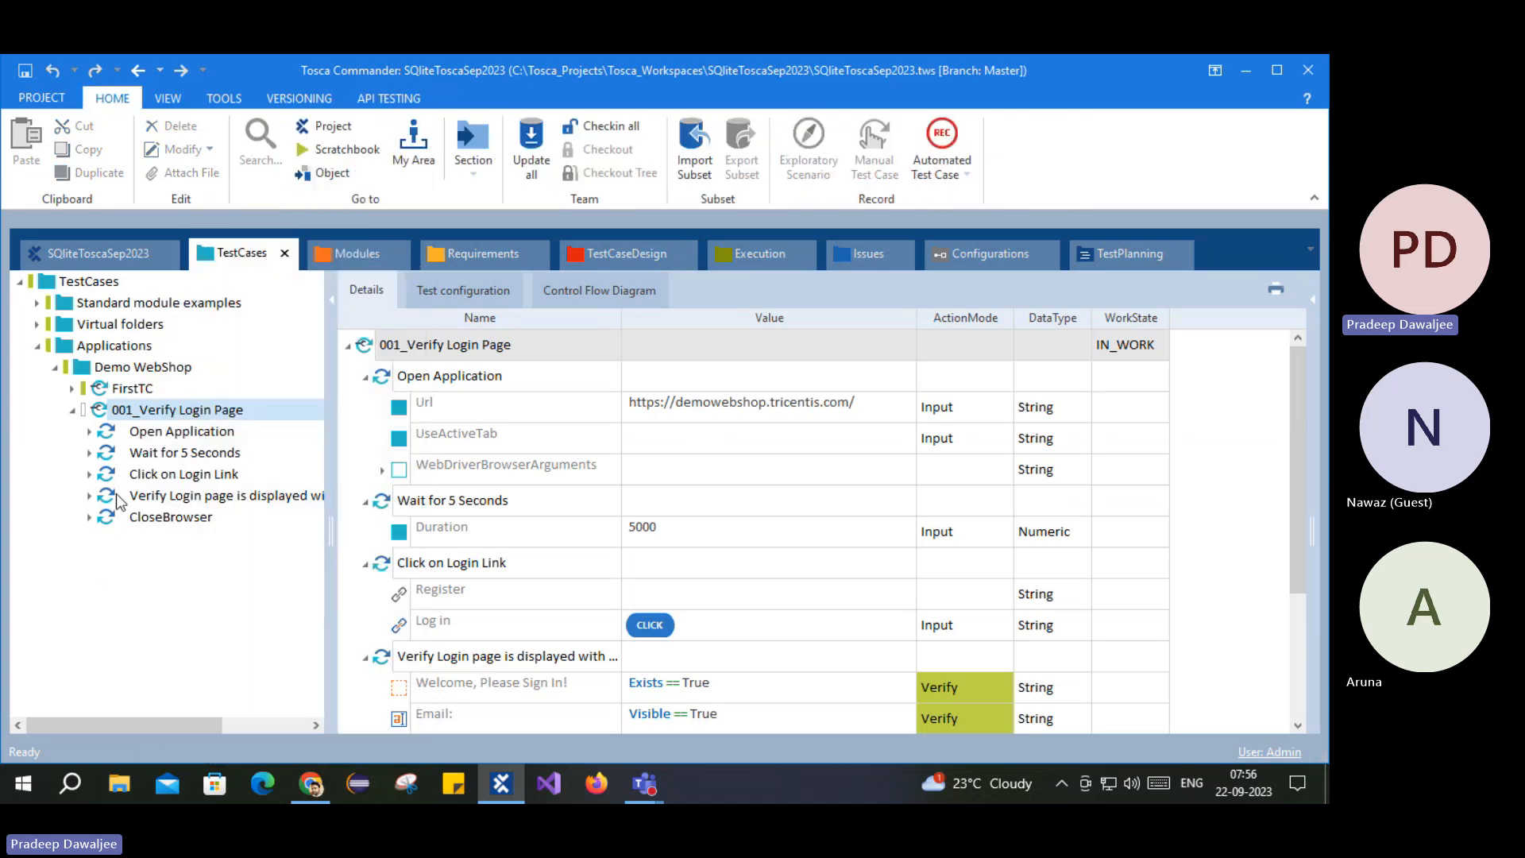
Step: Jump from the Open Application step to its OpenUrl module, read the module's full description, and return to the test cases
left_click(157, 435)
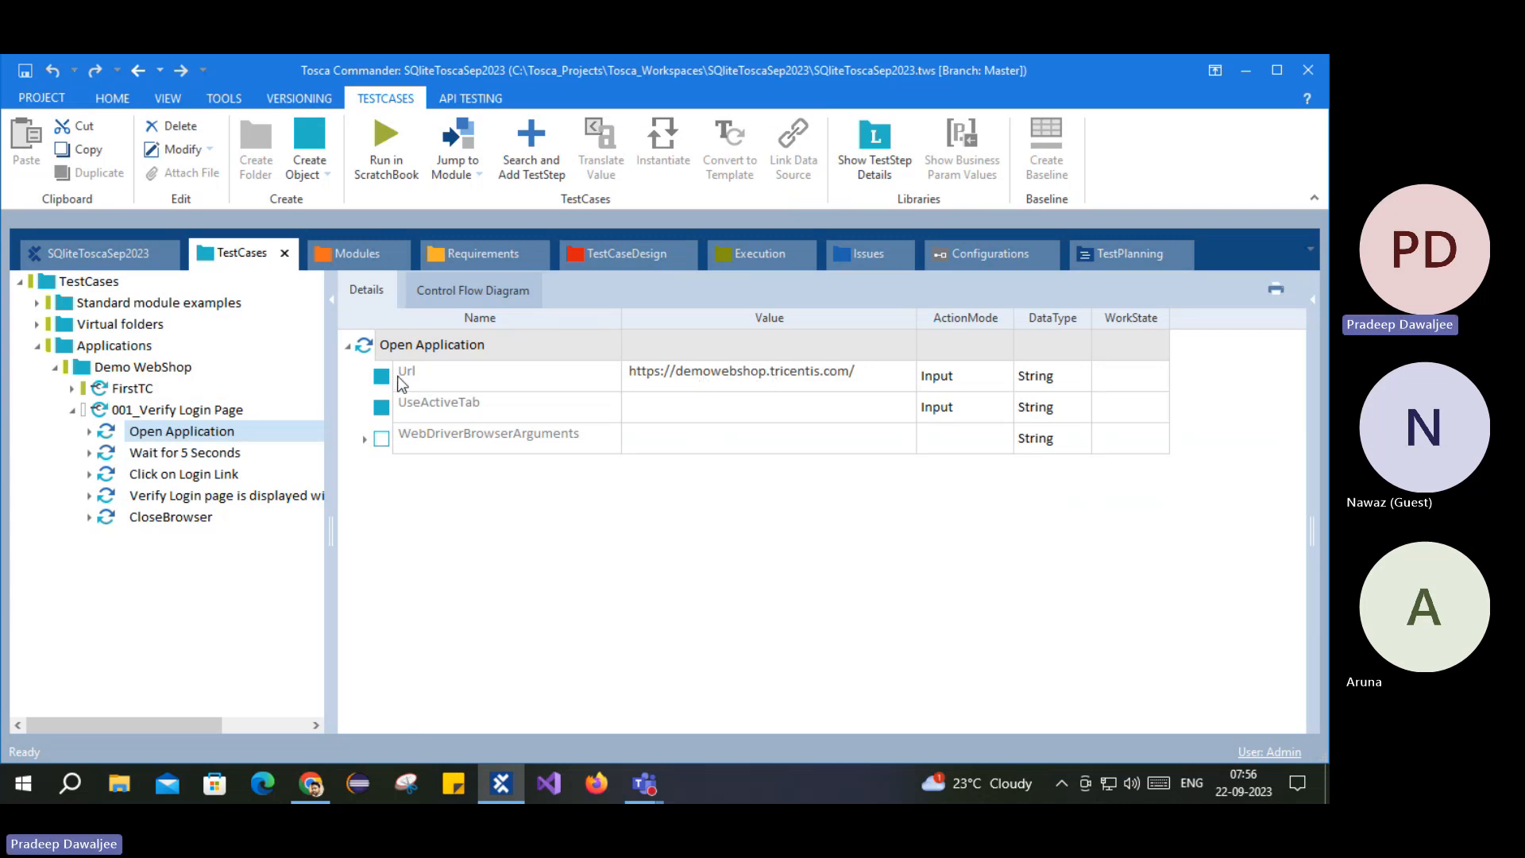
right_click(386, 344)
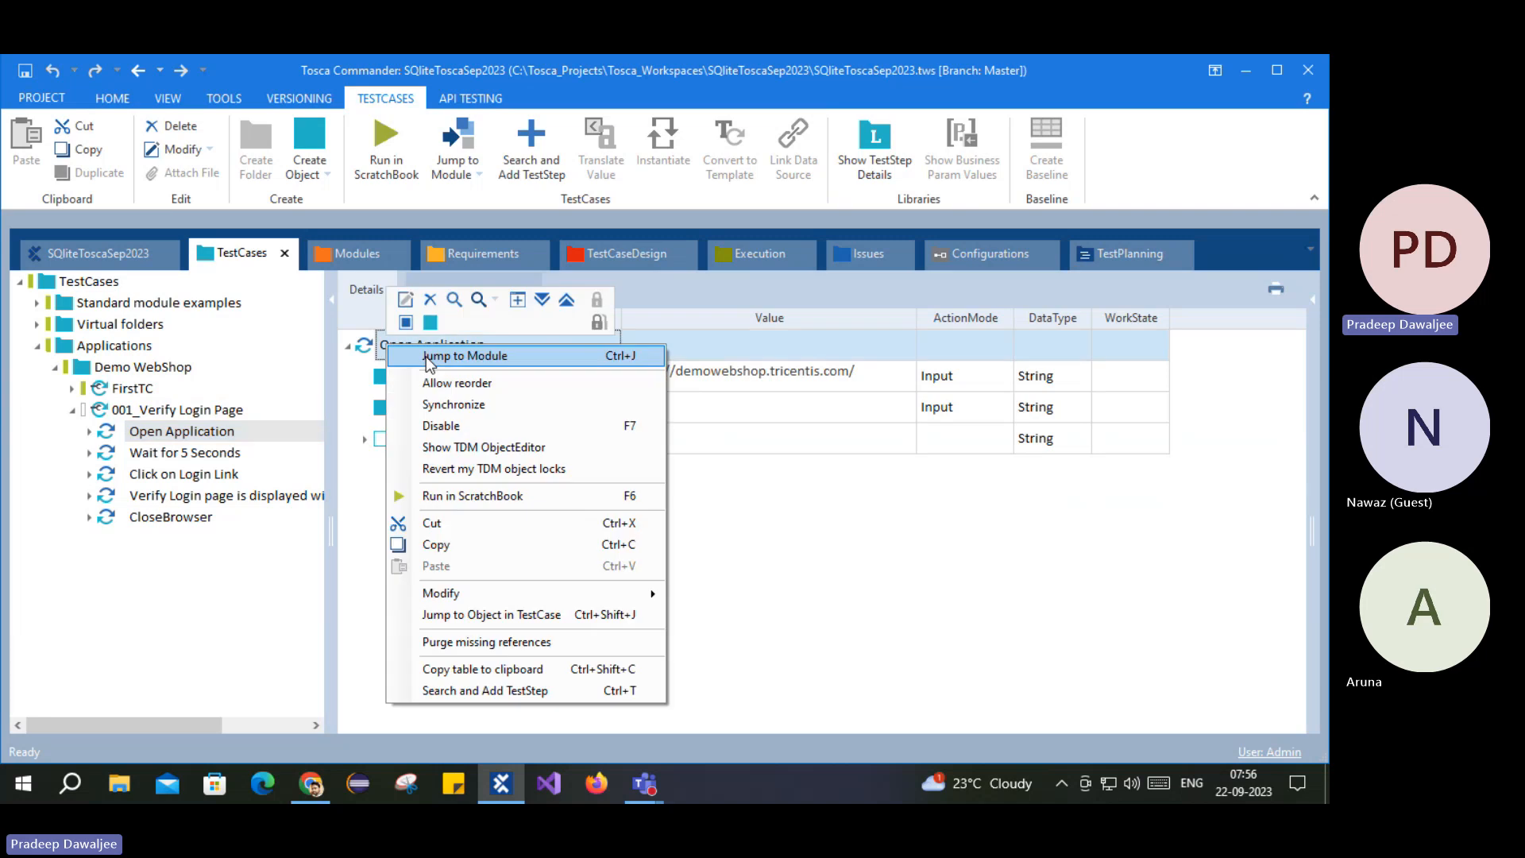
left_click(433, 354)
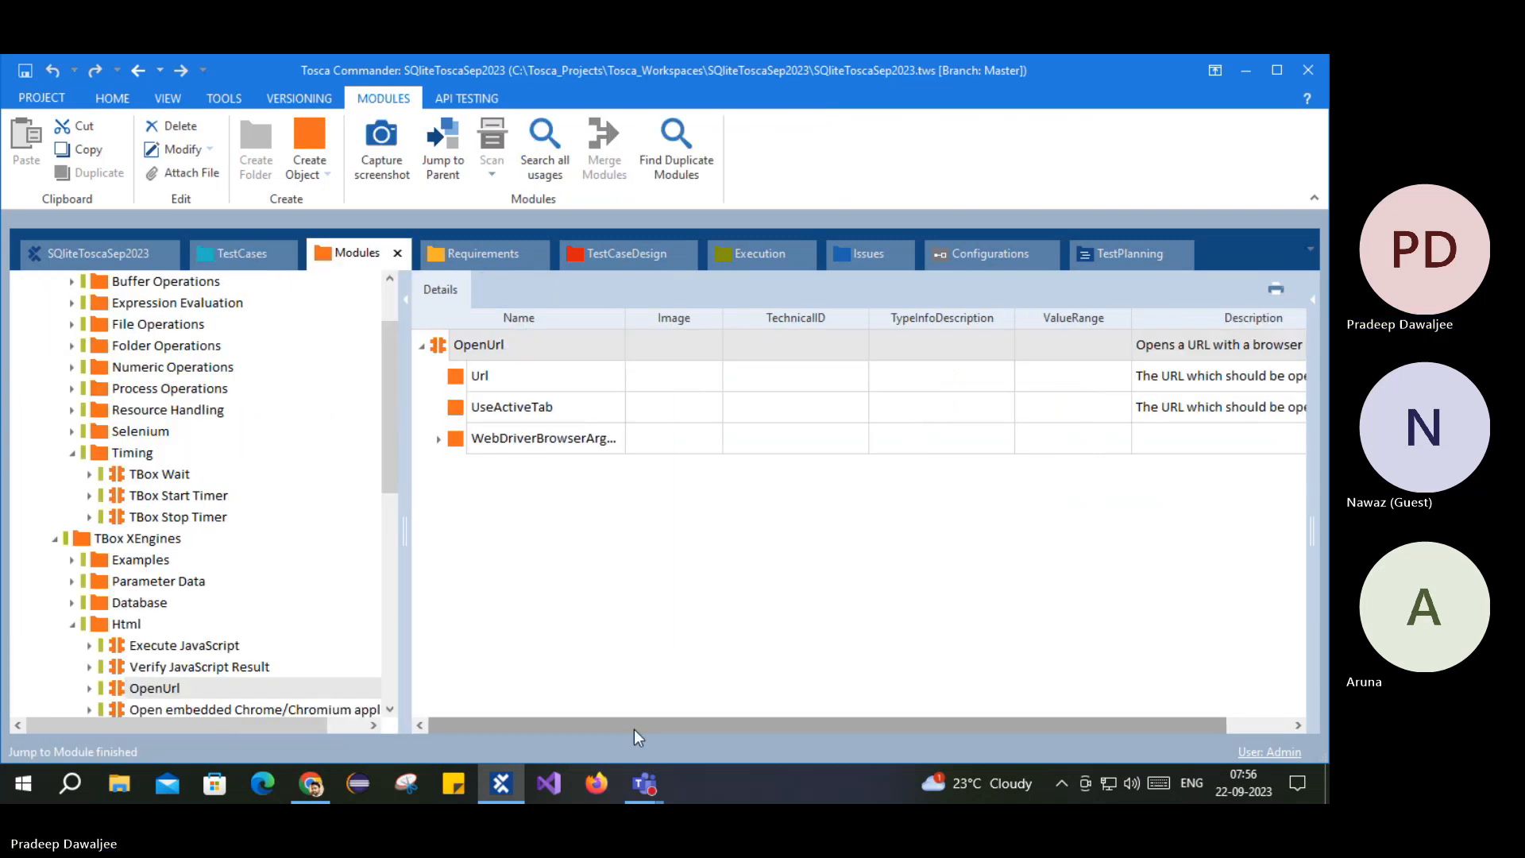
left_click_drag(634, 729, 994, 644)
left_click(1160, 346)
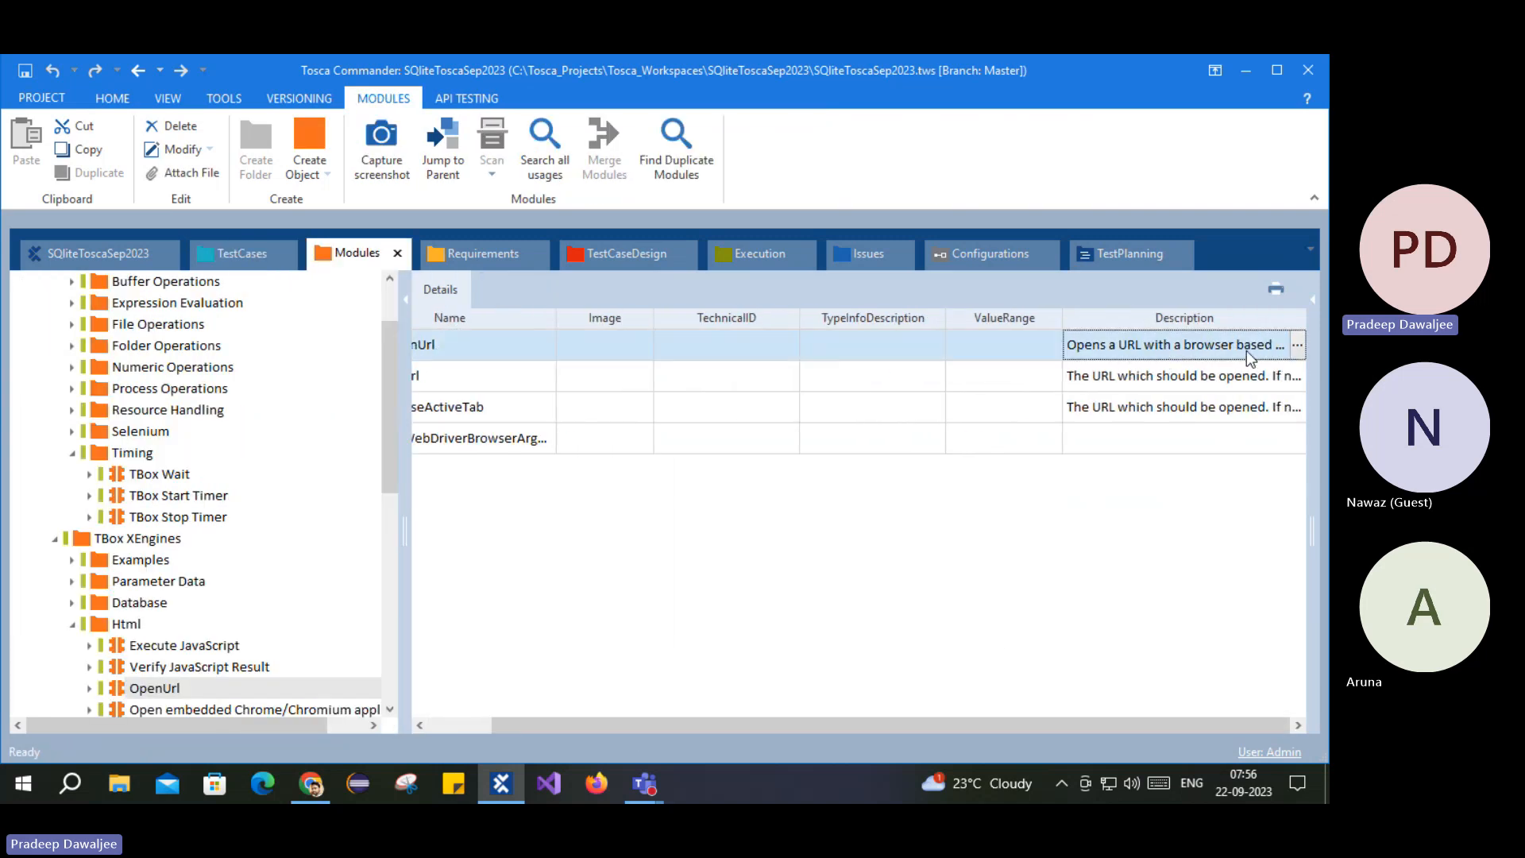
left_click(1298, 348)
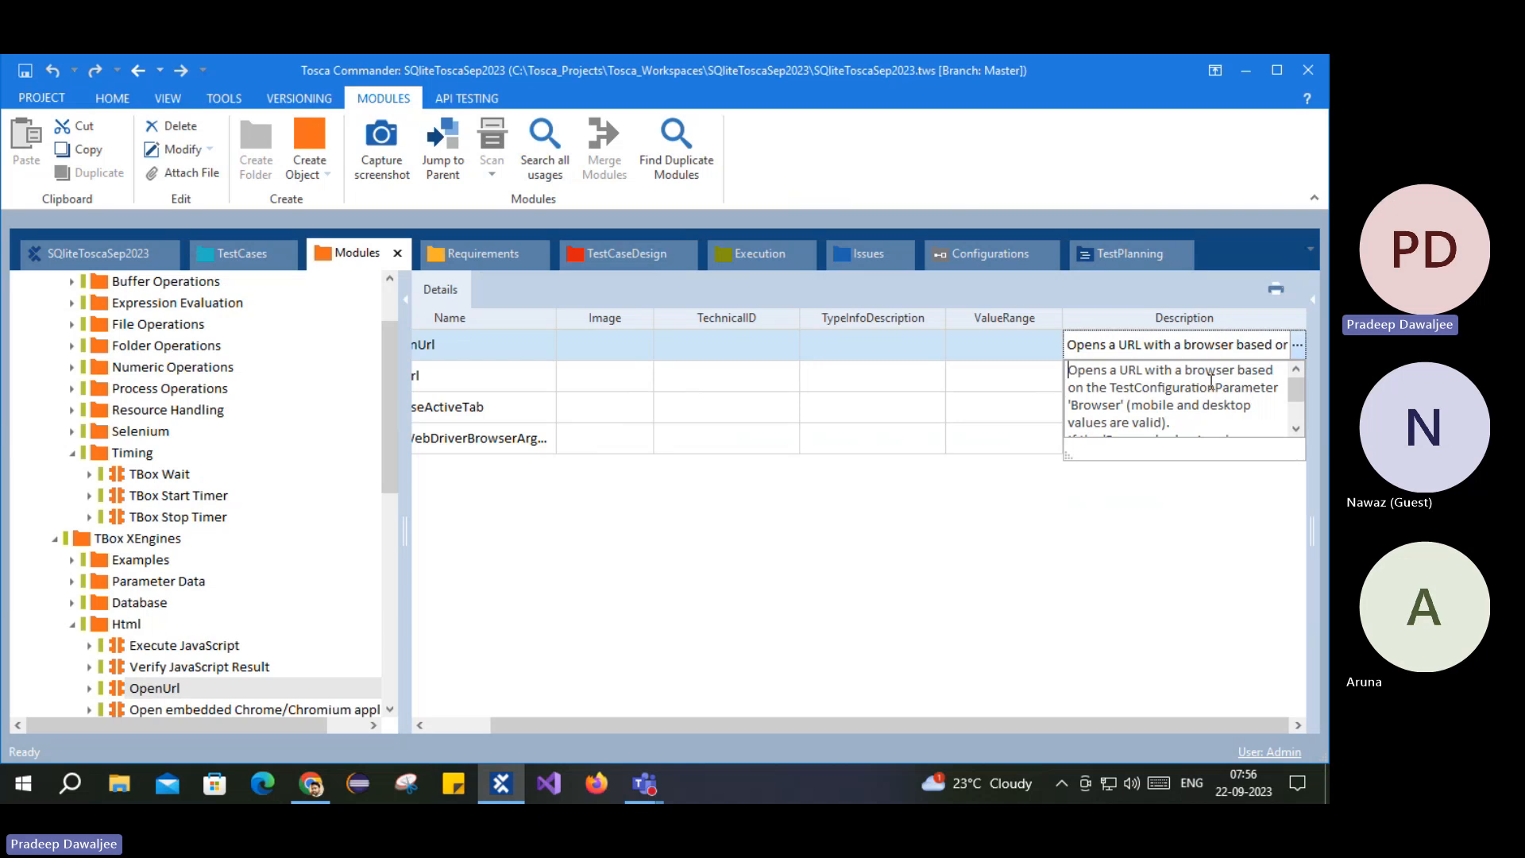
left_click_drag(1208, 374, 1261, 390)
left_click(1174, 400)
left_click(508, 569)
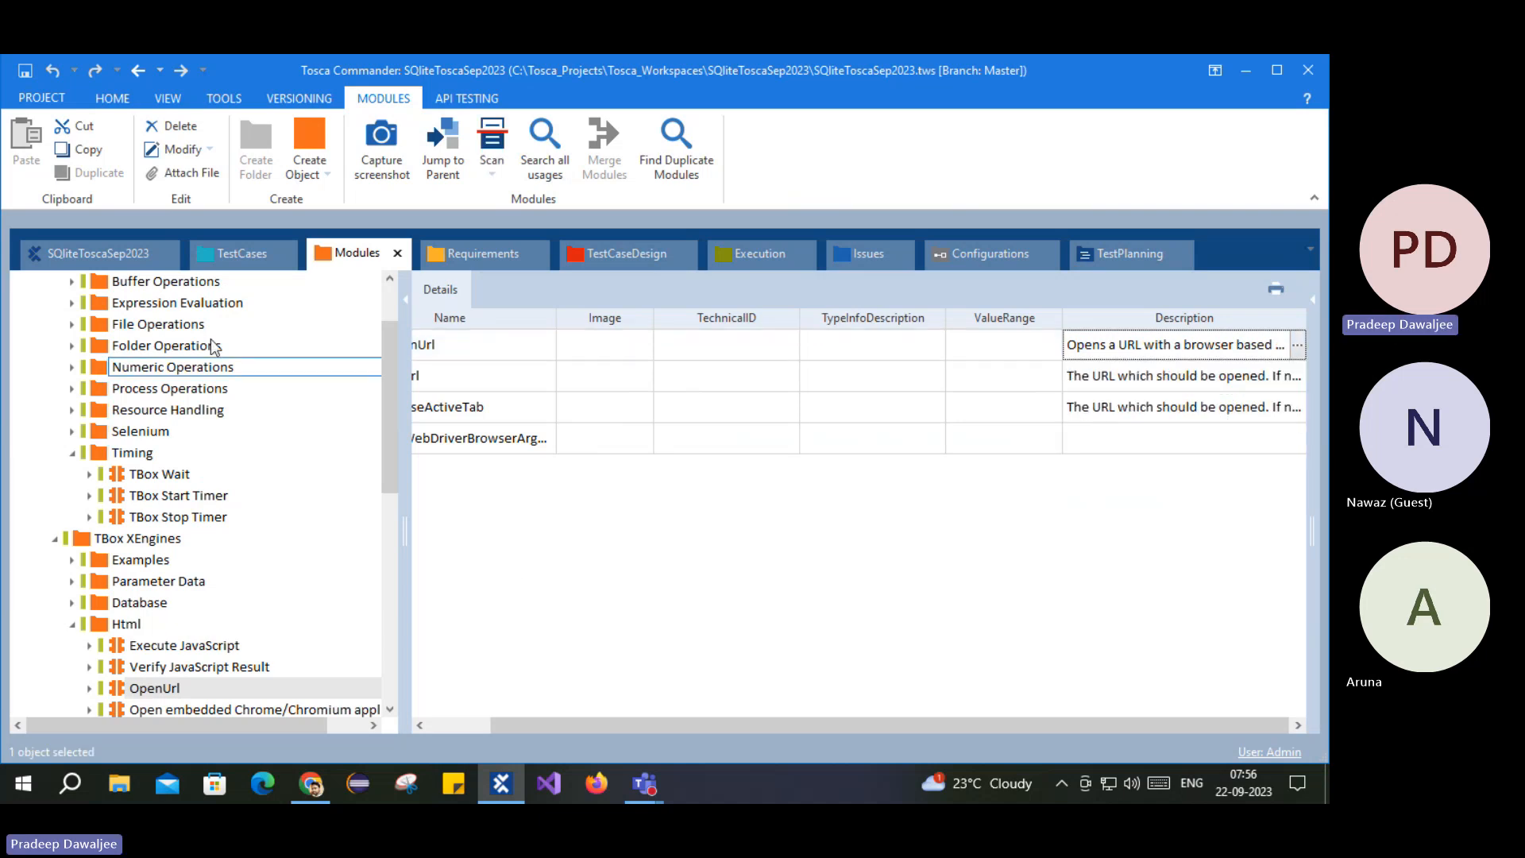
left_click(259, 254)
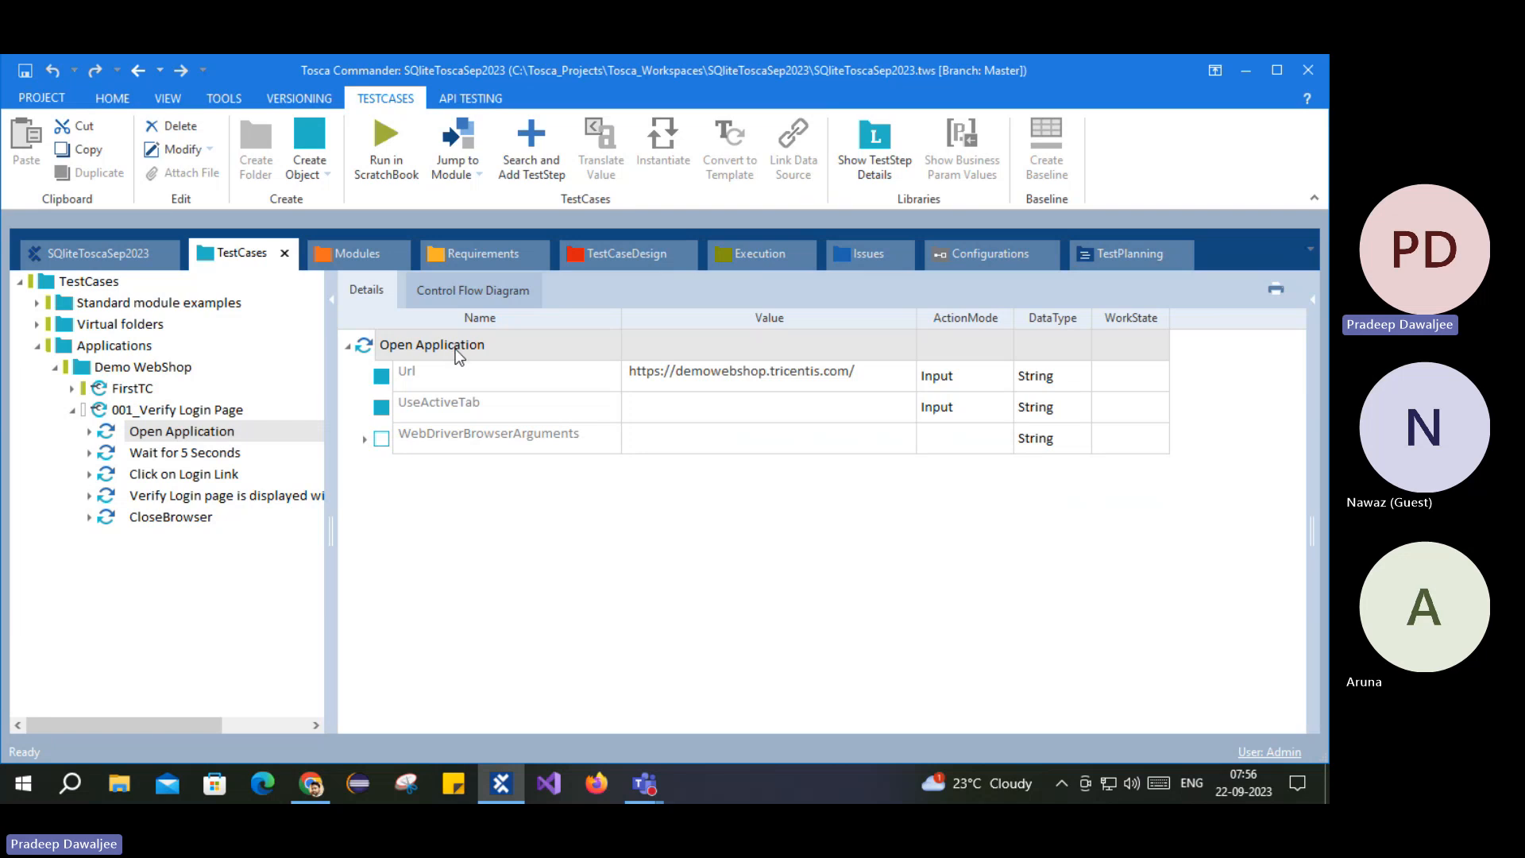
Step: Find the Windows Default apps settings, check the default web browser and the browsers offered for it, and close Settings
left_click(84, 793)
type("sy")
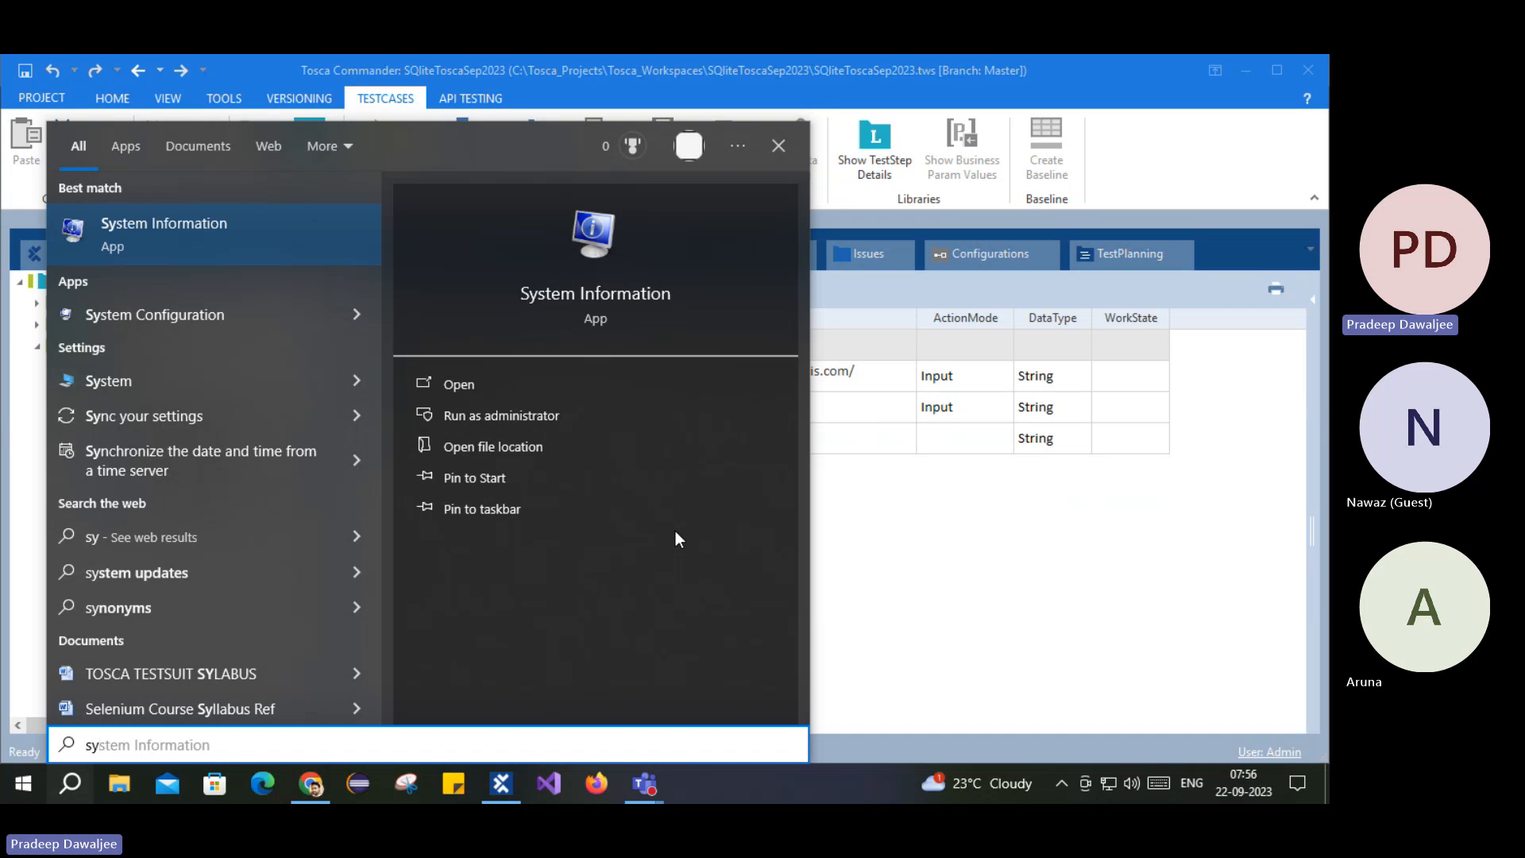
key("ctrl+a")
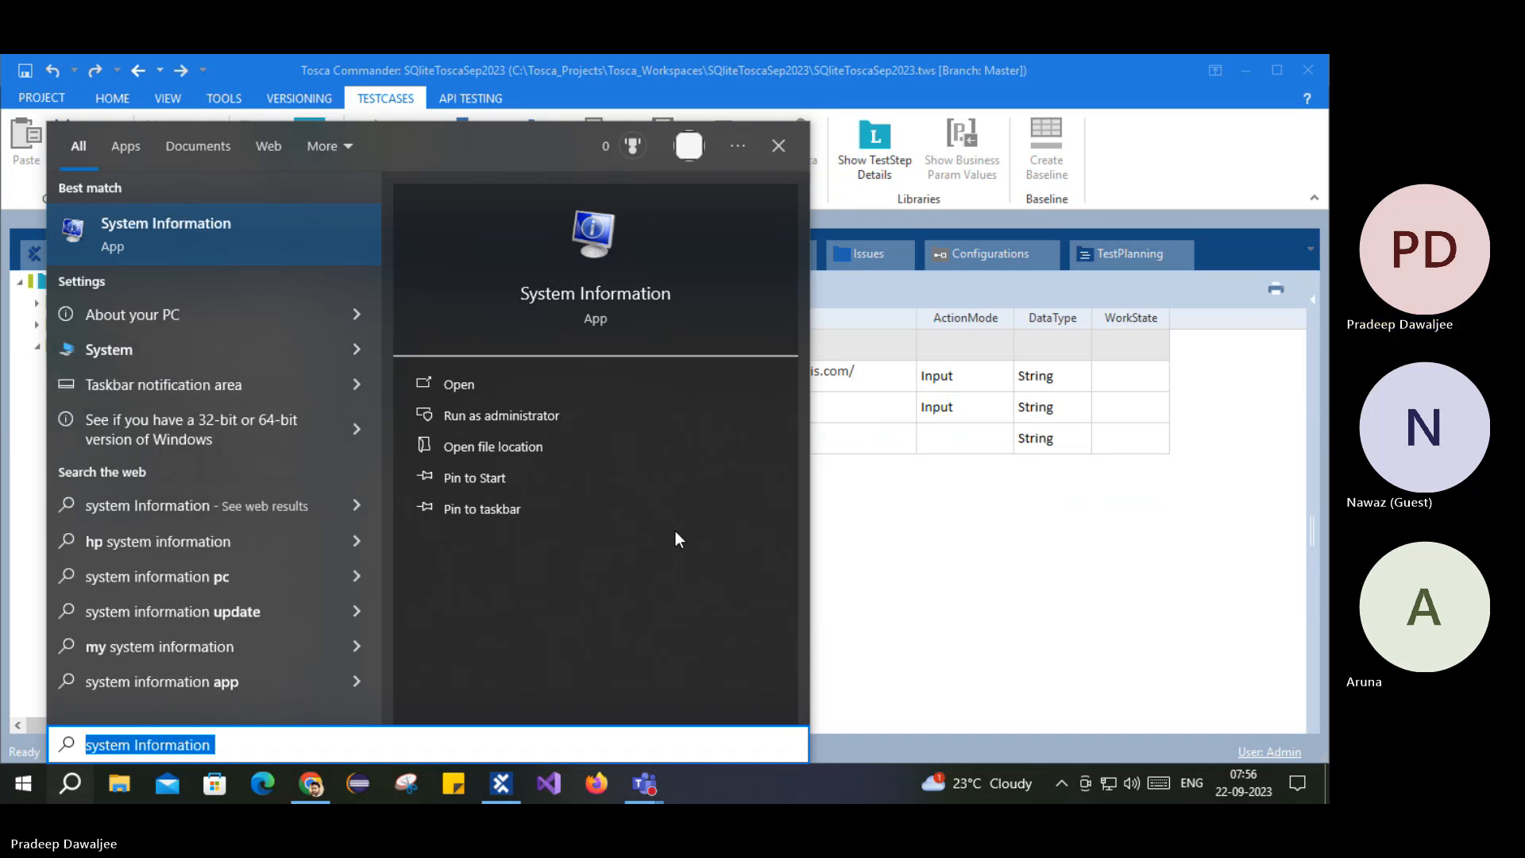
type("defa")
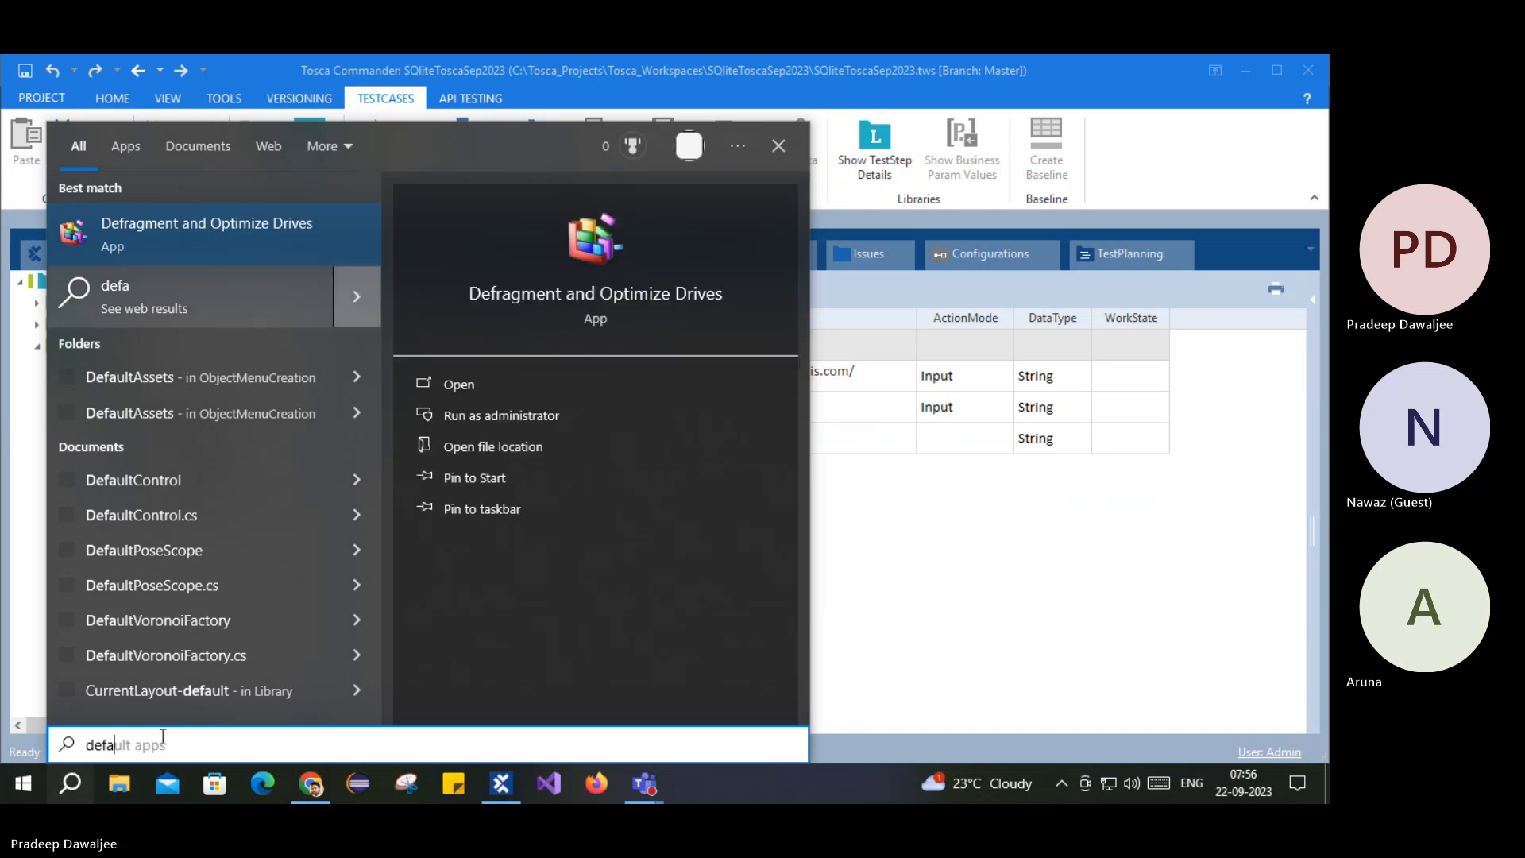
key("BackSpace")
key("Return")
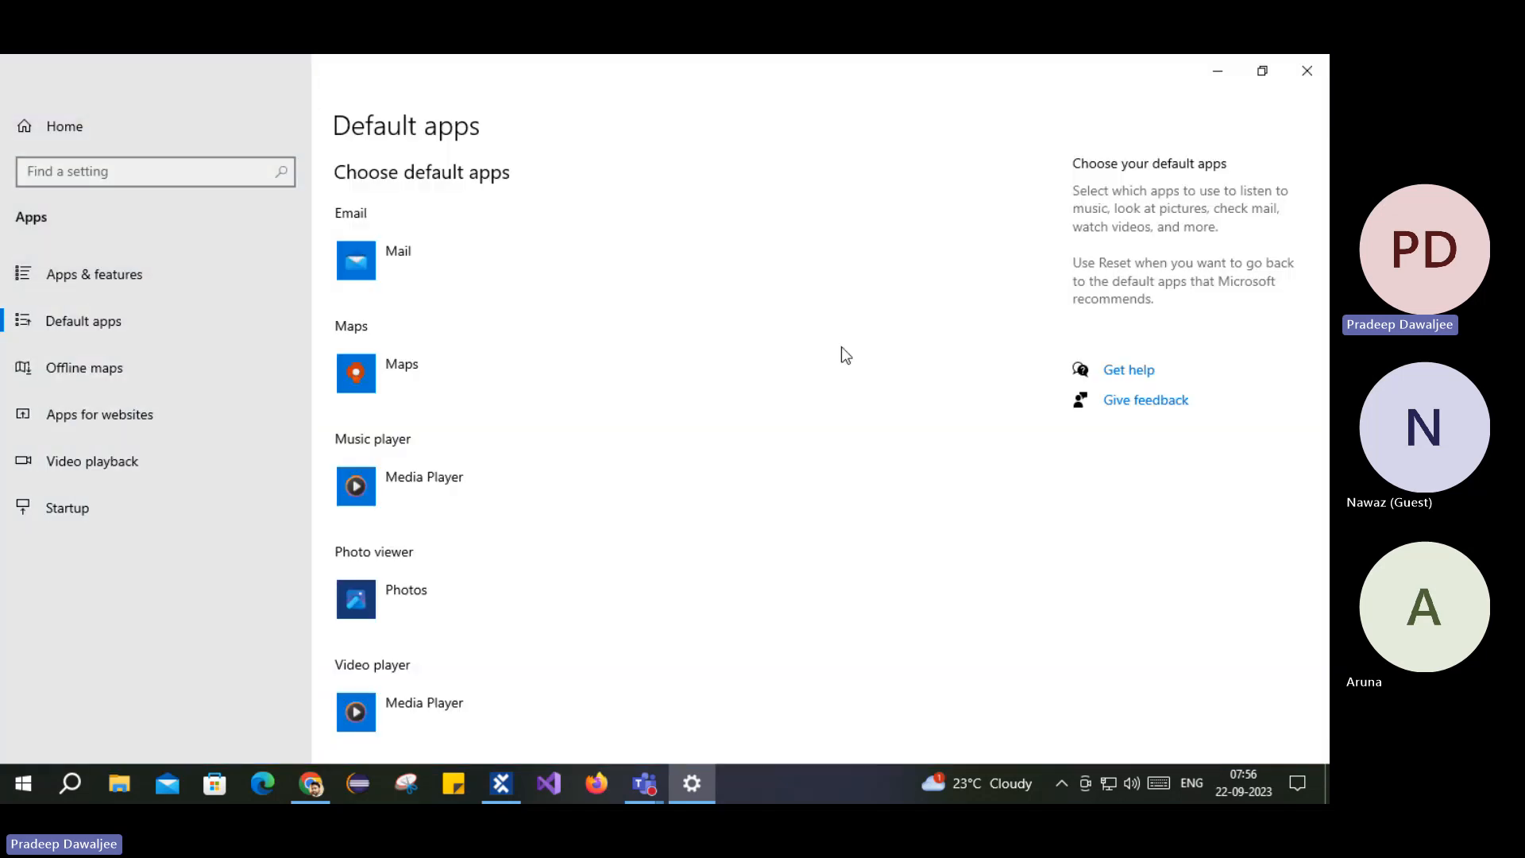
scroll(512, 347, "down", 5)
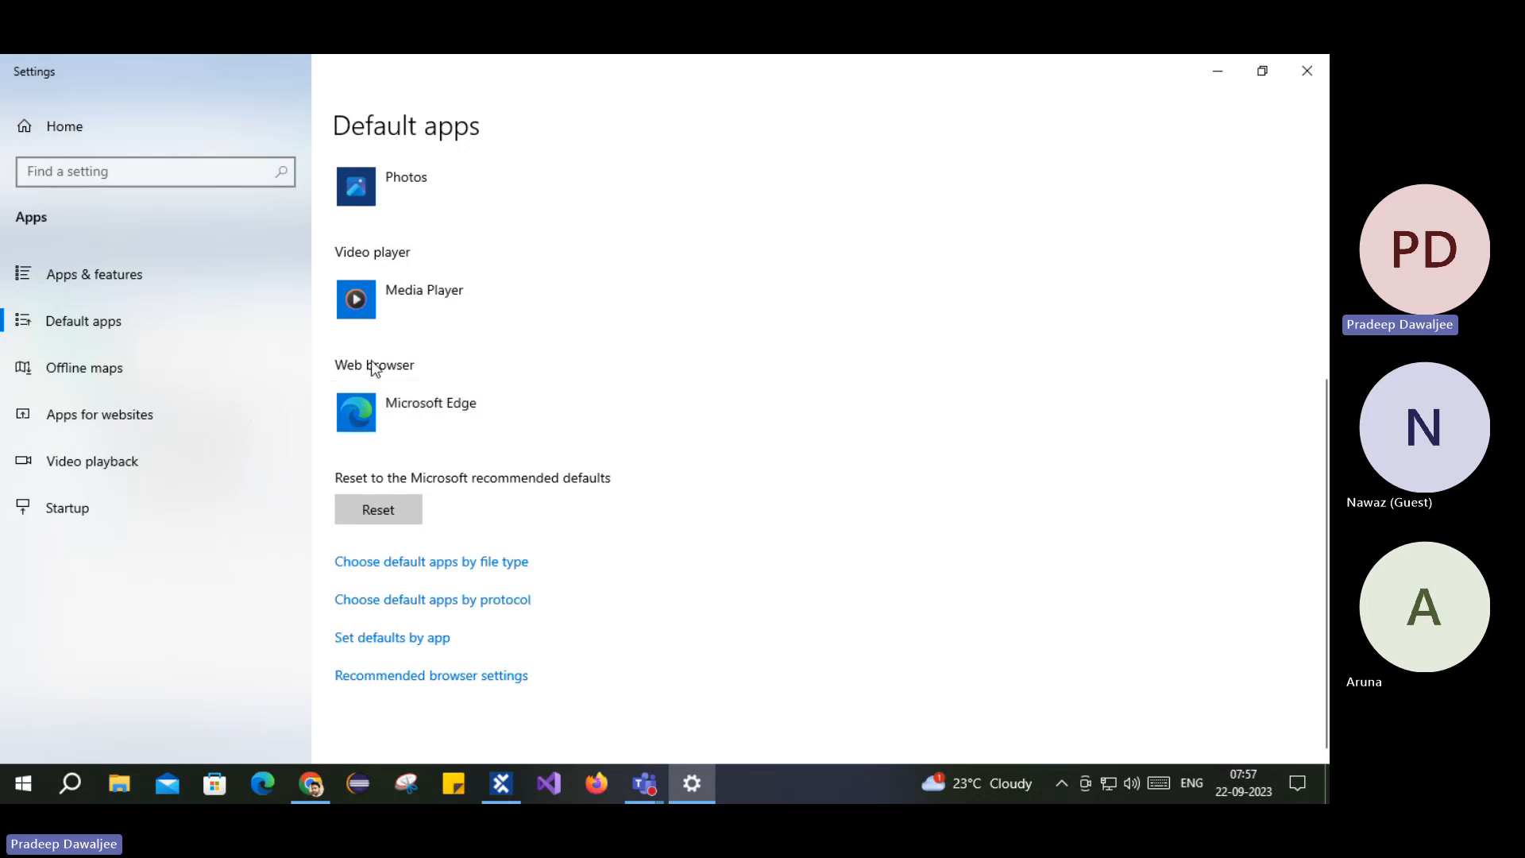
left_click(410, 412)
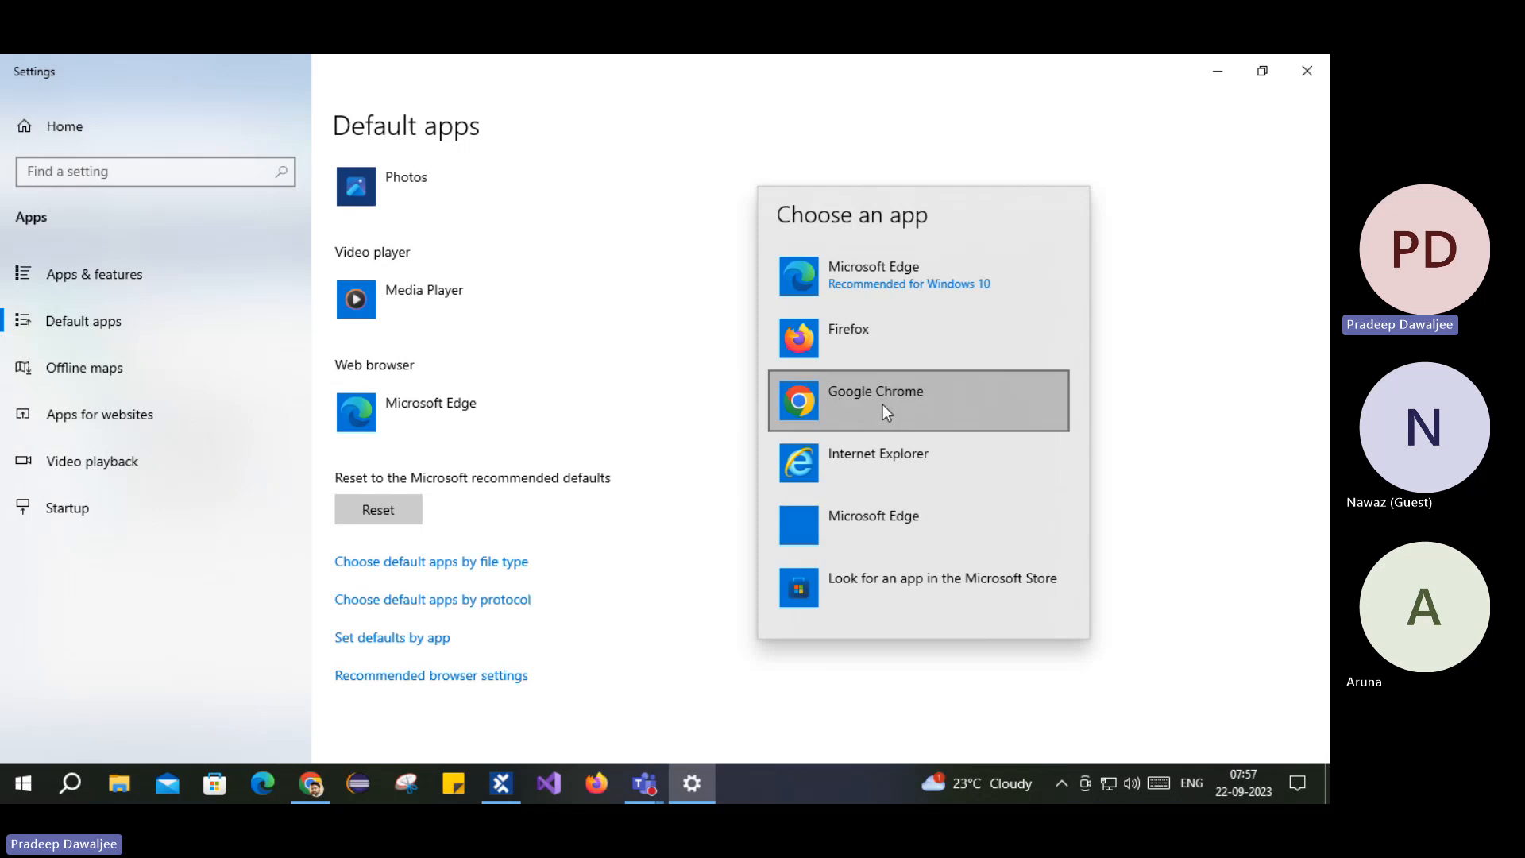
left_click(114, 679)
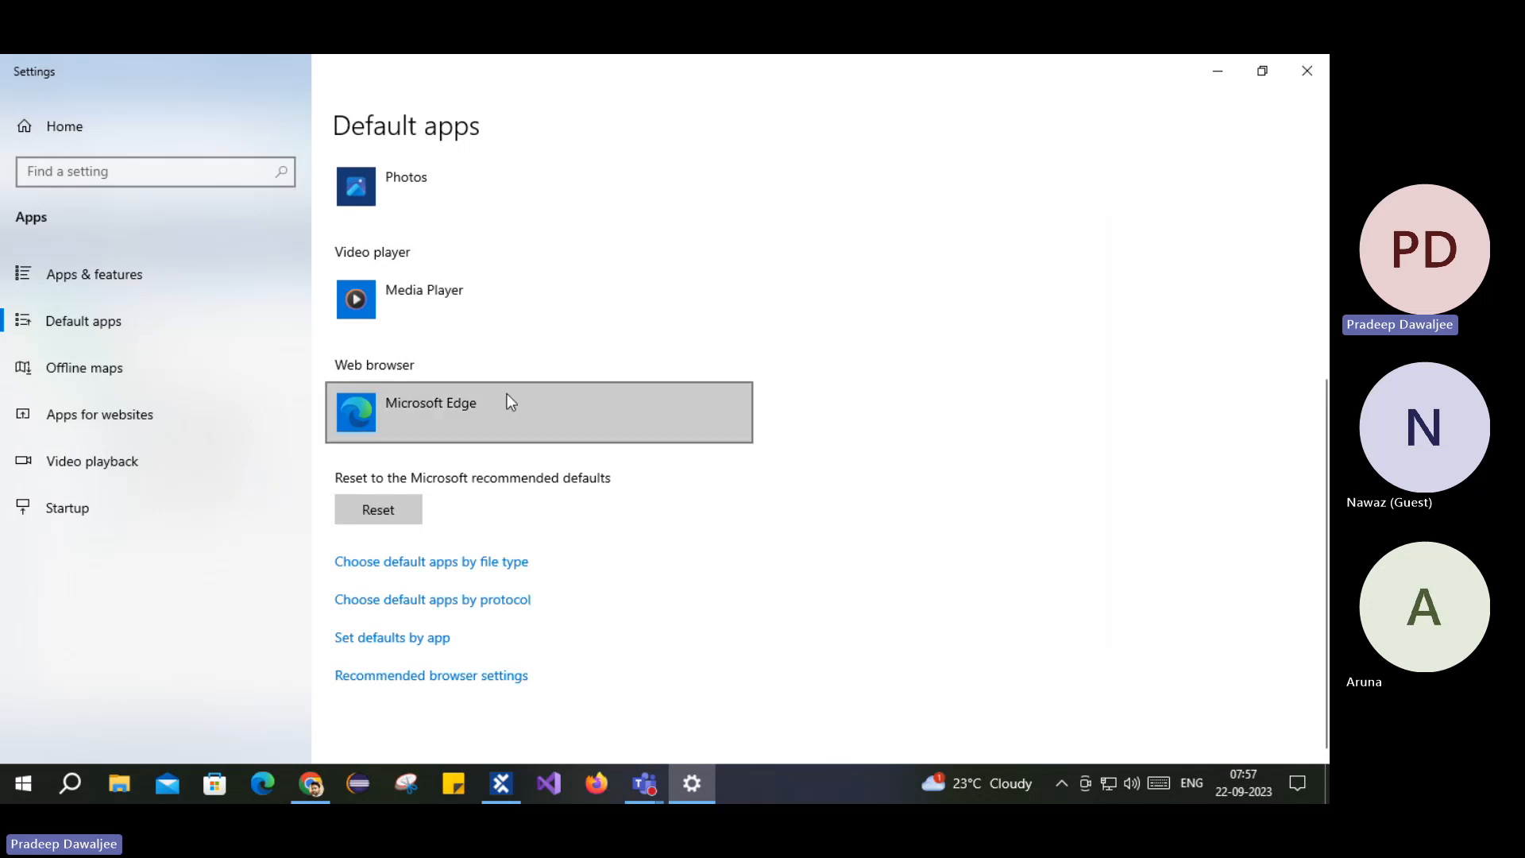
left_click(1306, 70)
Step: Run 001_Verify Login Page in ScratchBook, dismiss the mobile app promotion in Microsoft Edge, and switch back to Tosca Commander for the results
left_click(175, 410)
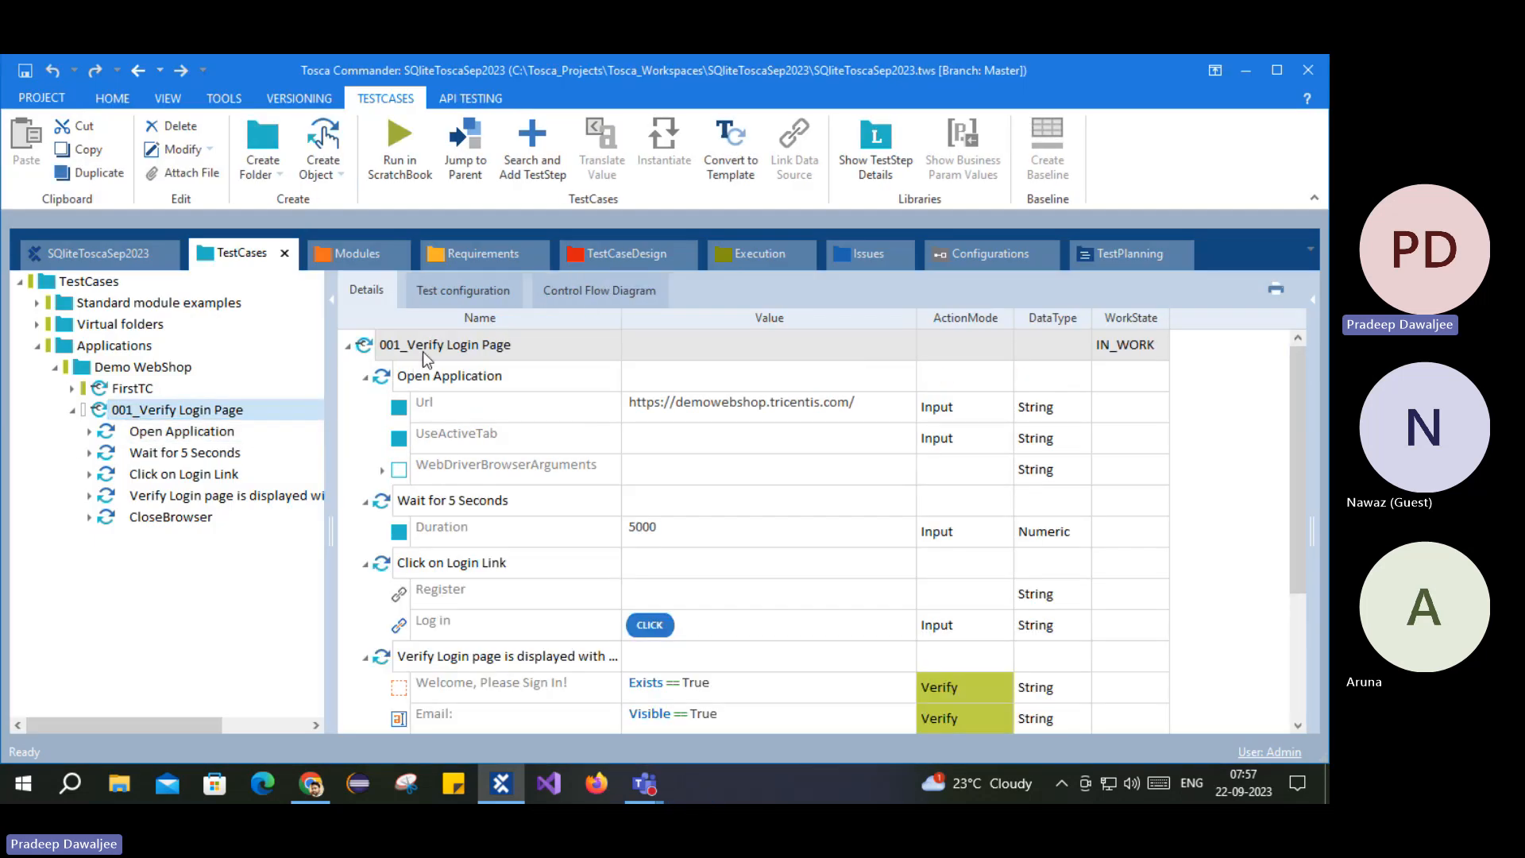
right_click(119, 410)
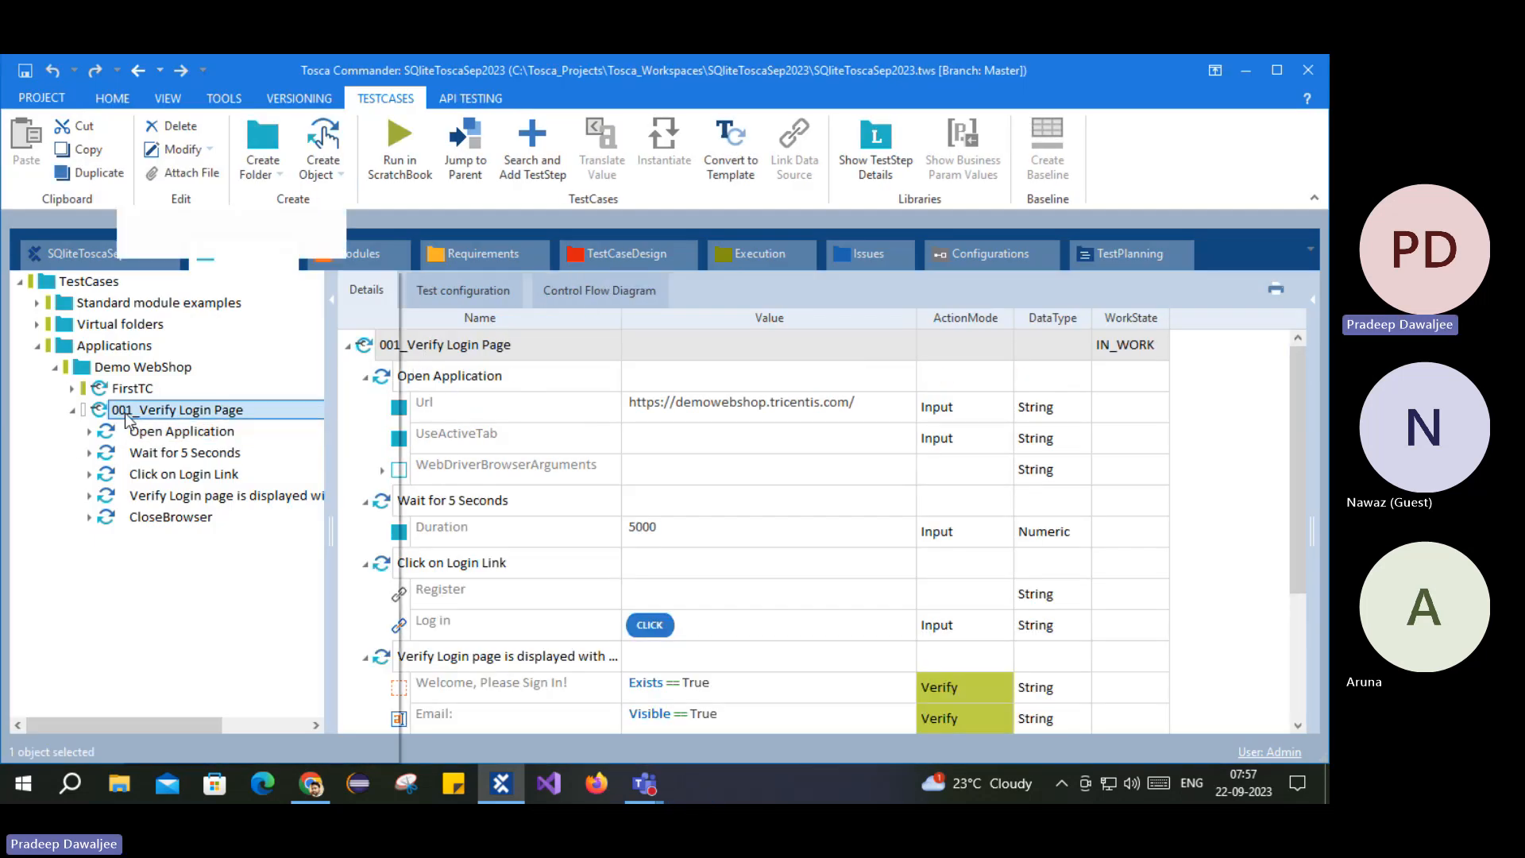
left_click(204, 409)
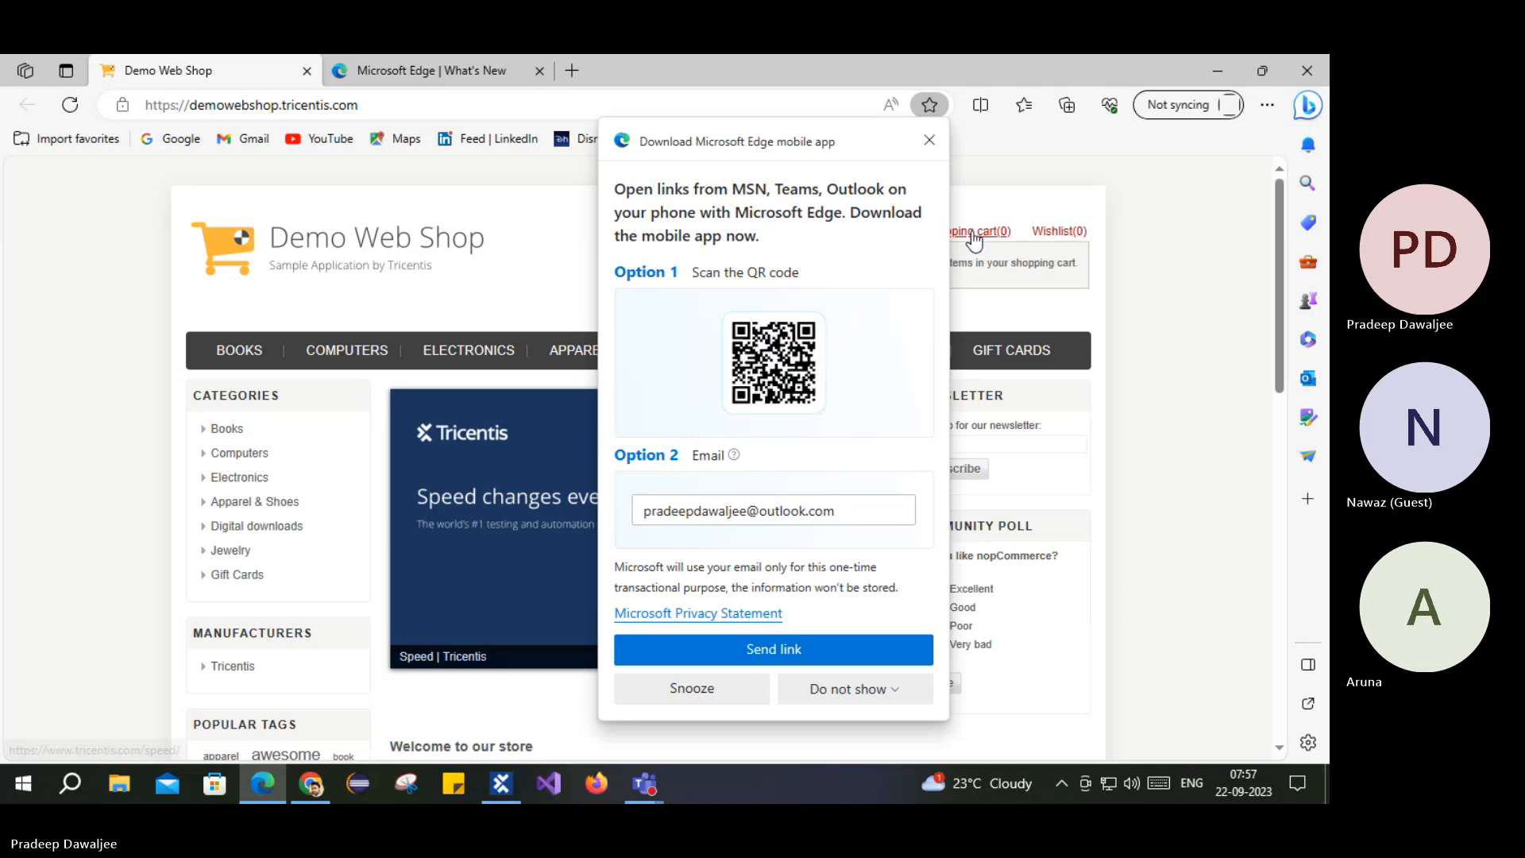
left_click(929, 141)
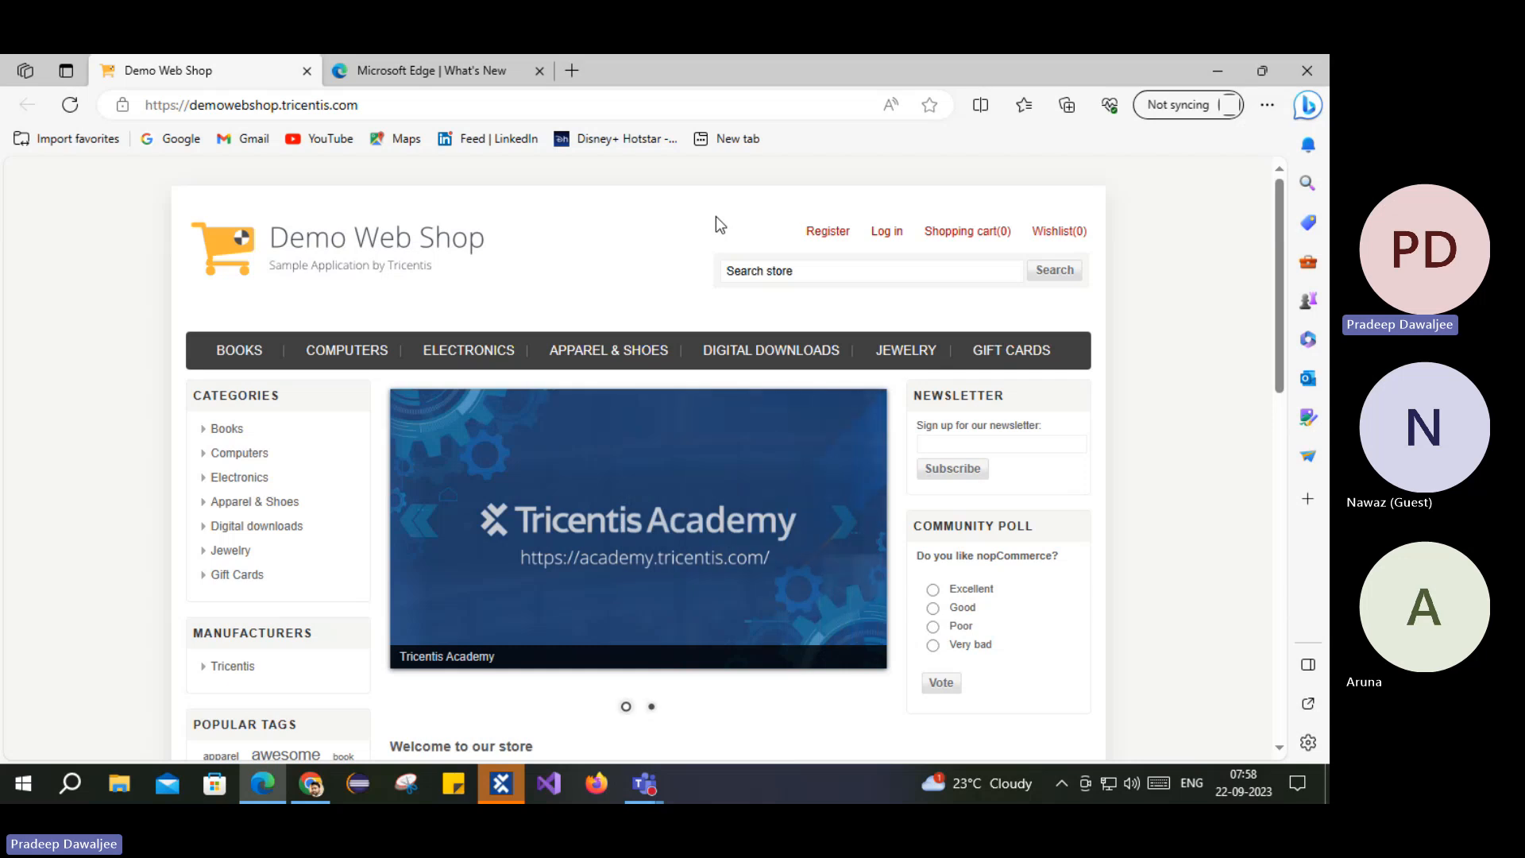
left_click(502, 784)
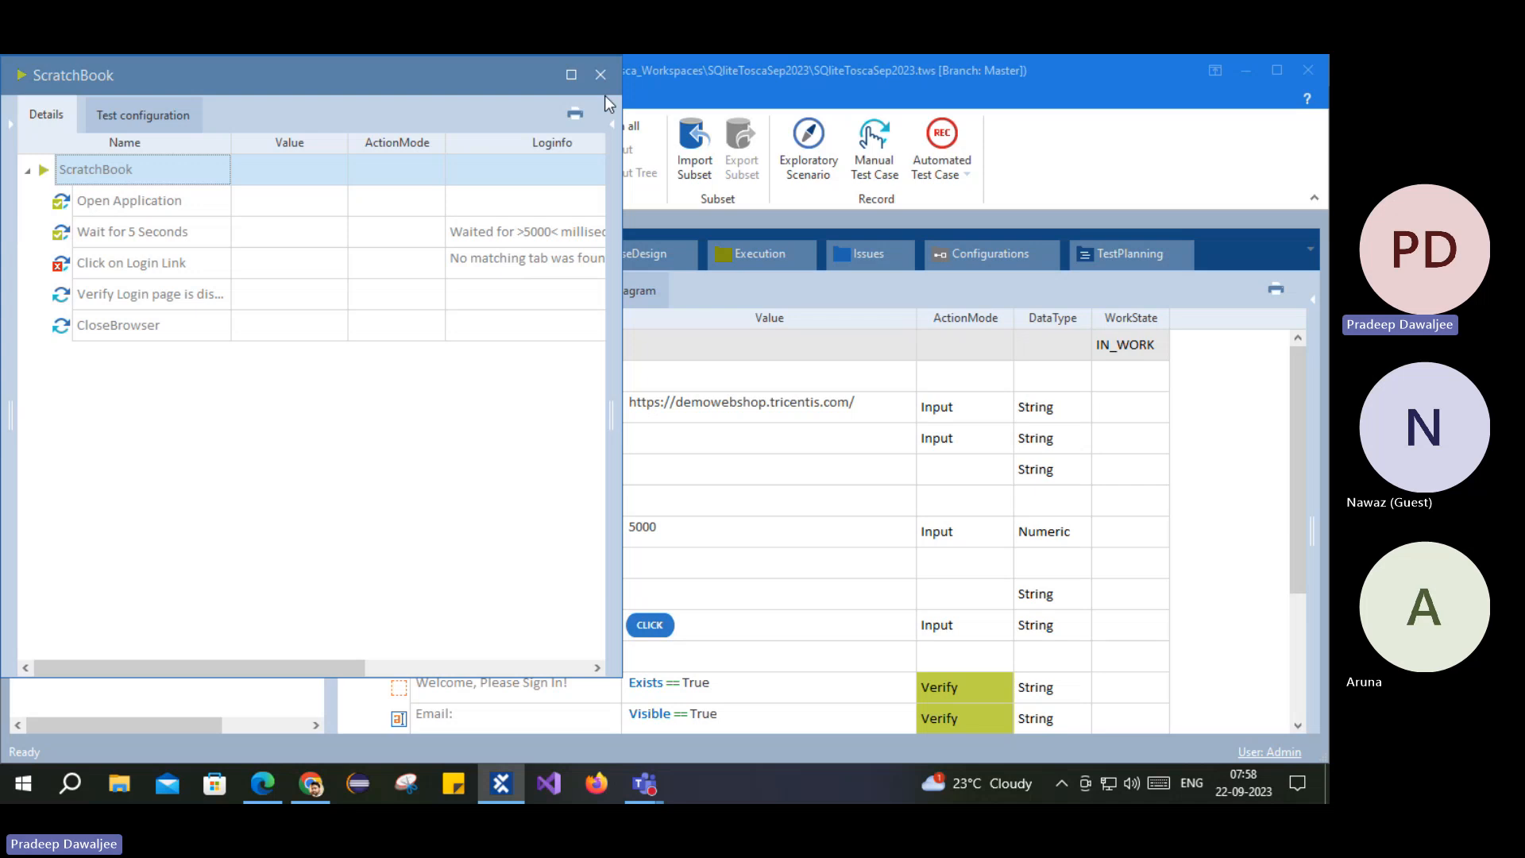
Step: Close the ScratchBook results, review the controls in the Demo Web Shop Home Page and Login Page modules, and check the site's home page in Microsoft Edge
left_click(601, 75)
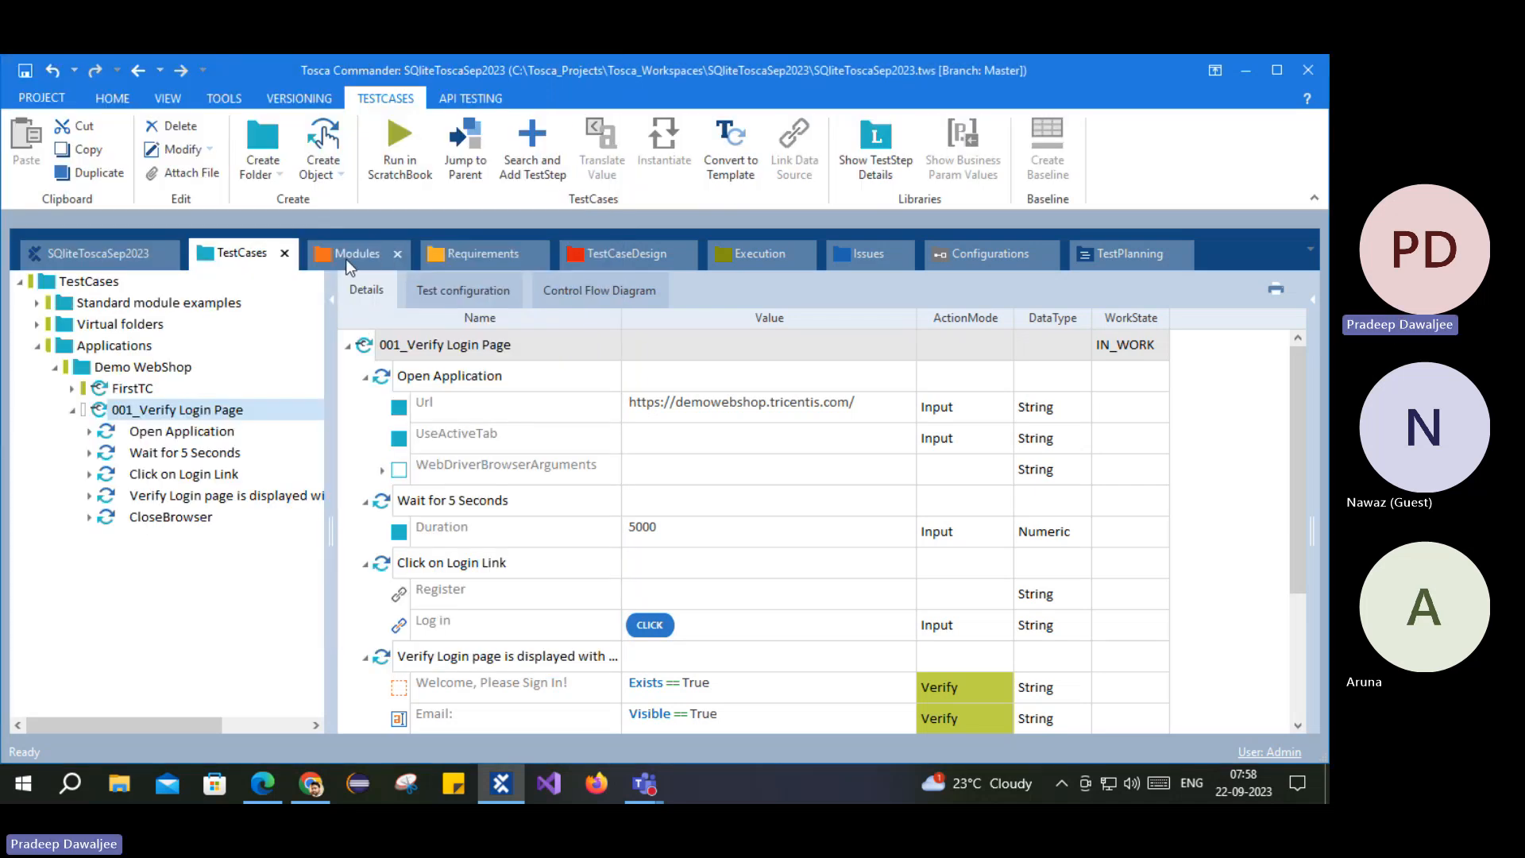
left_click(346, 259)
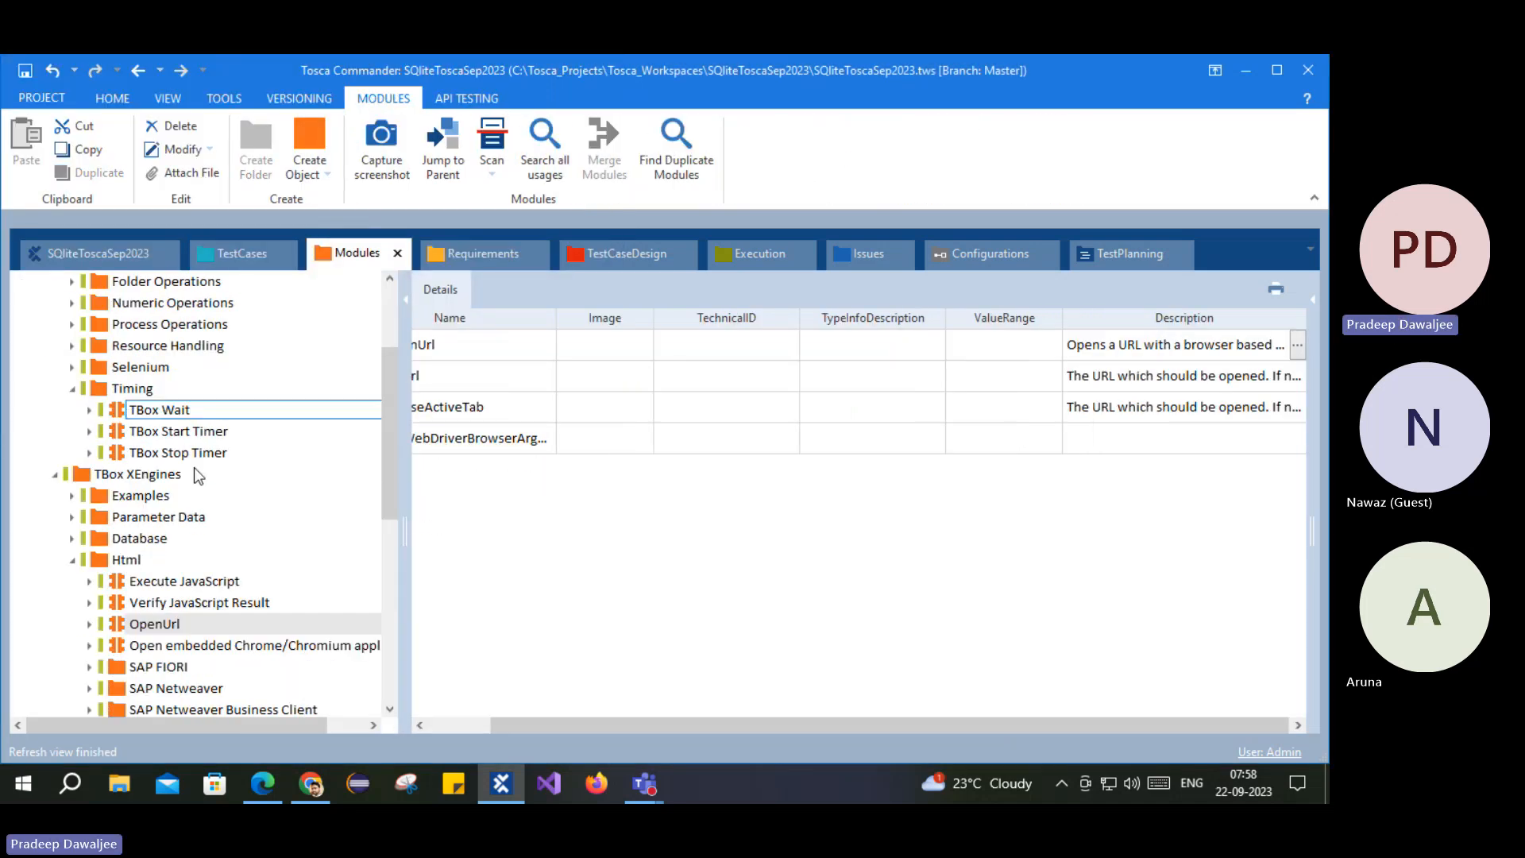
scroll(194, 474, "up", 3)
left_click(36, 302)
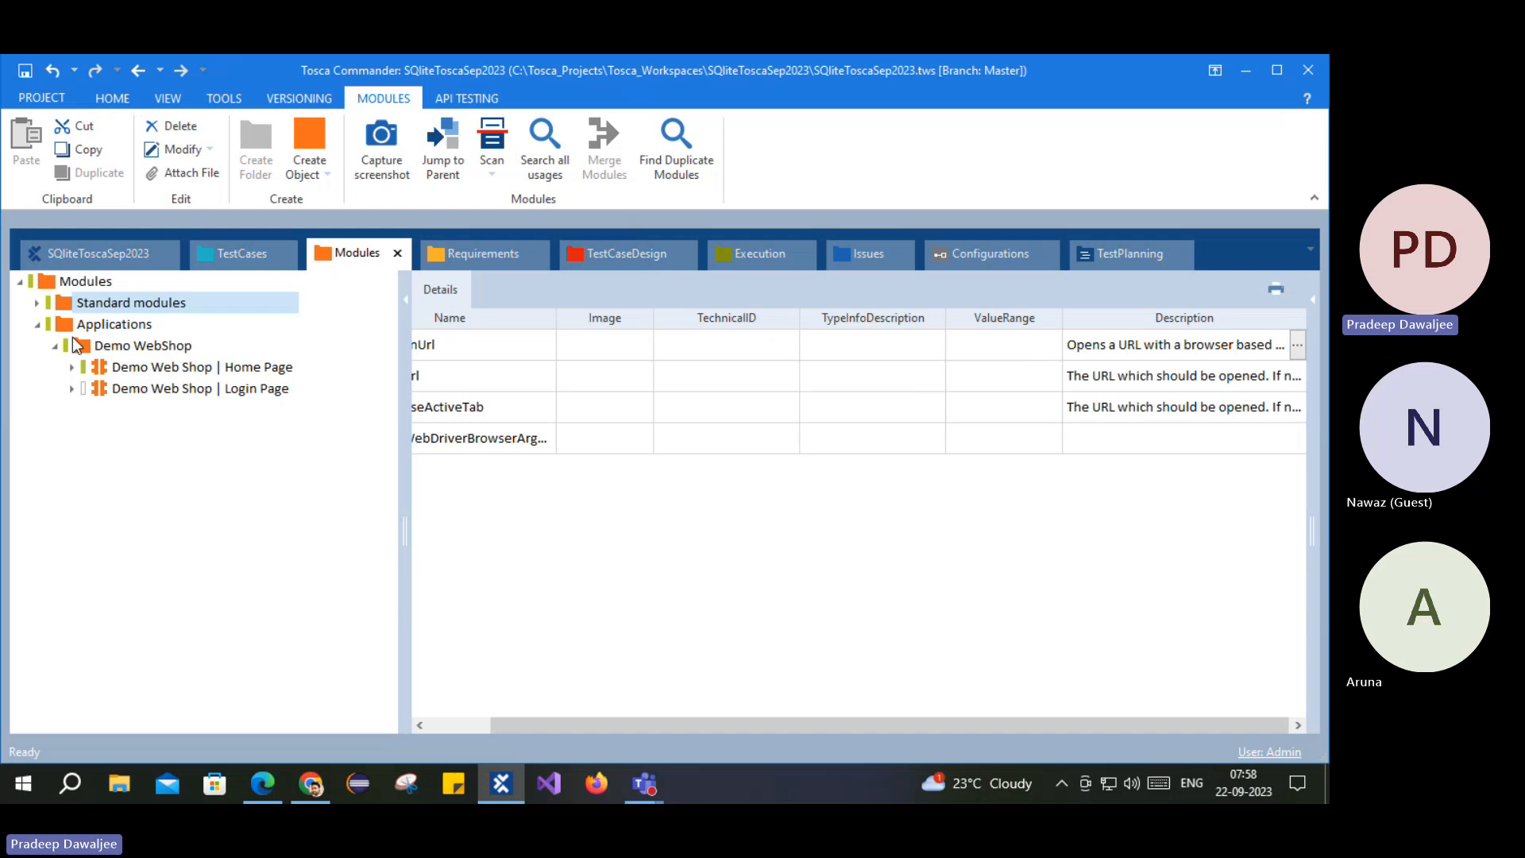
left_click(161, 370)
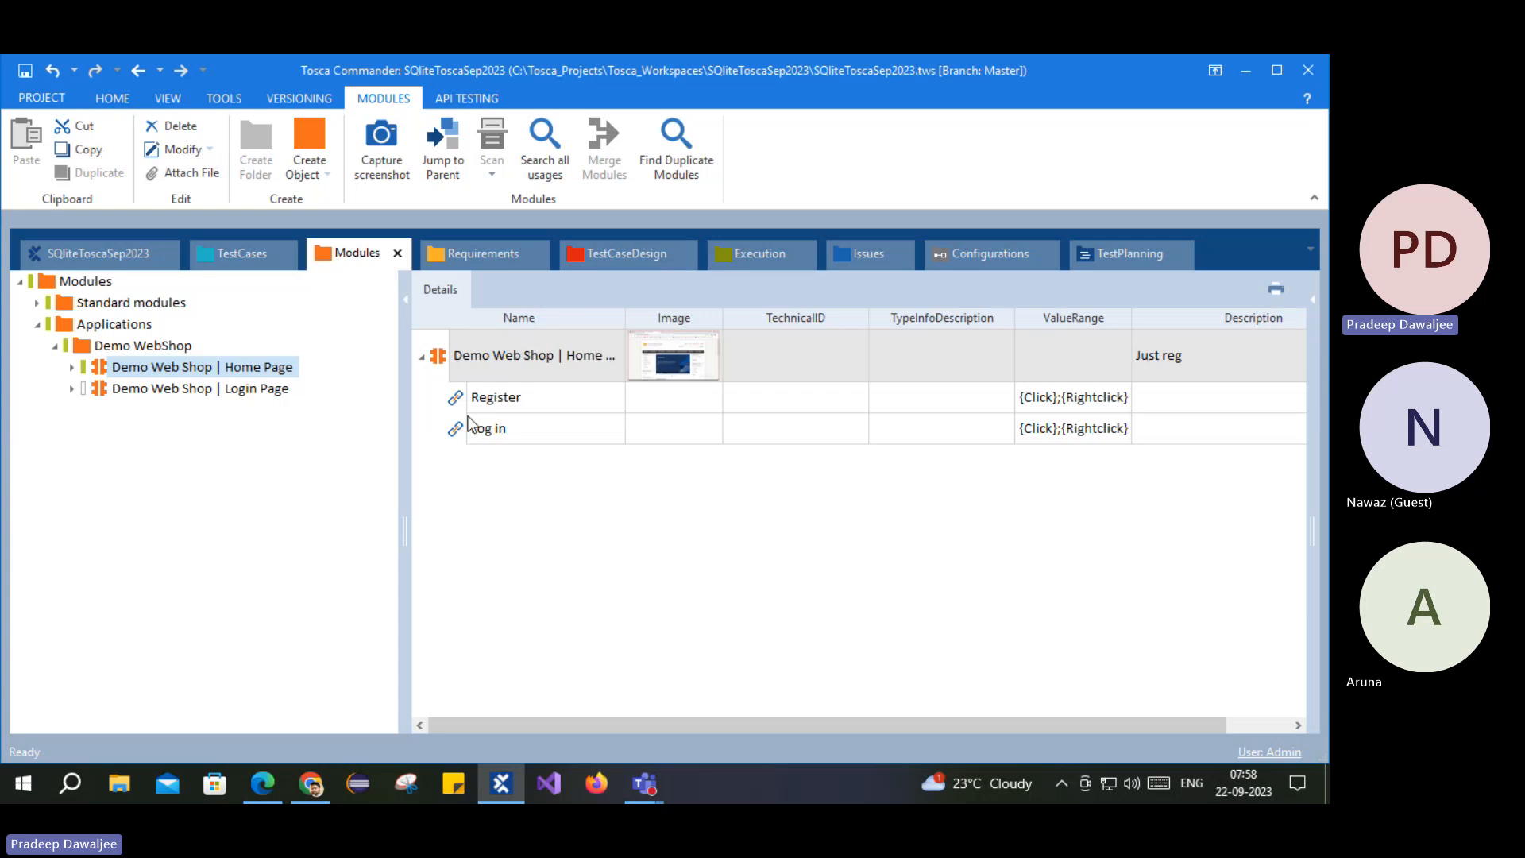
left_click(504, 386)
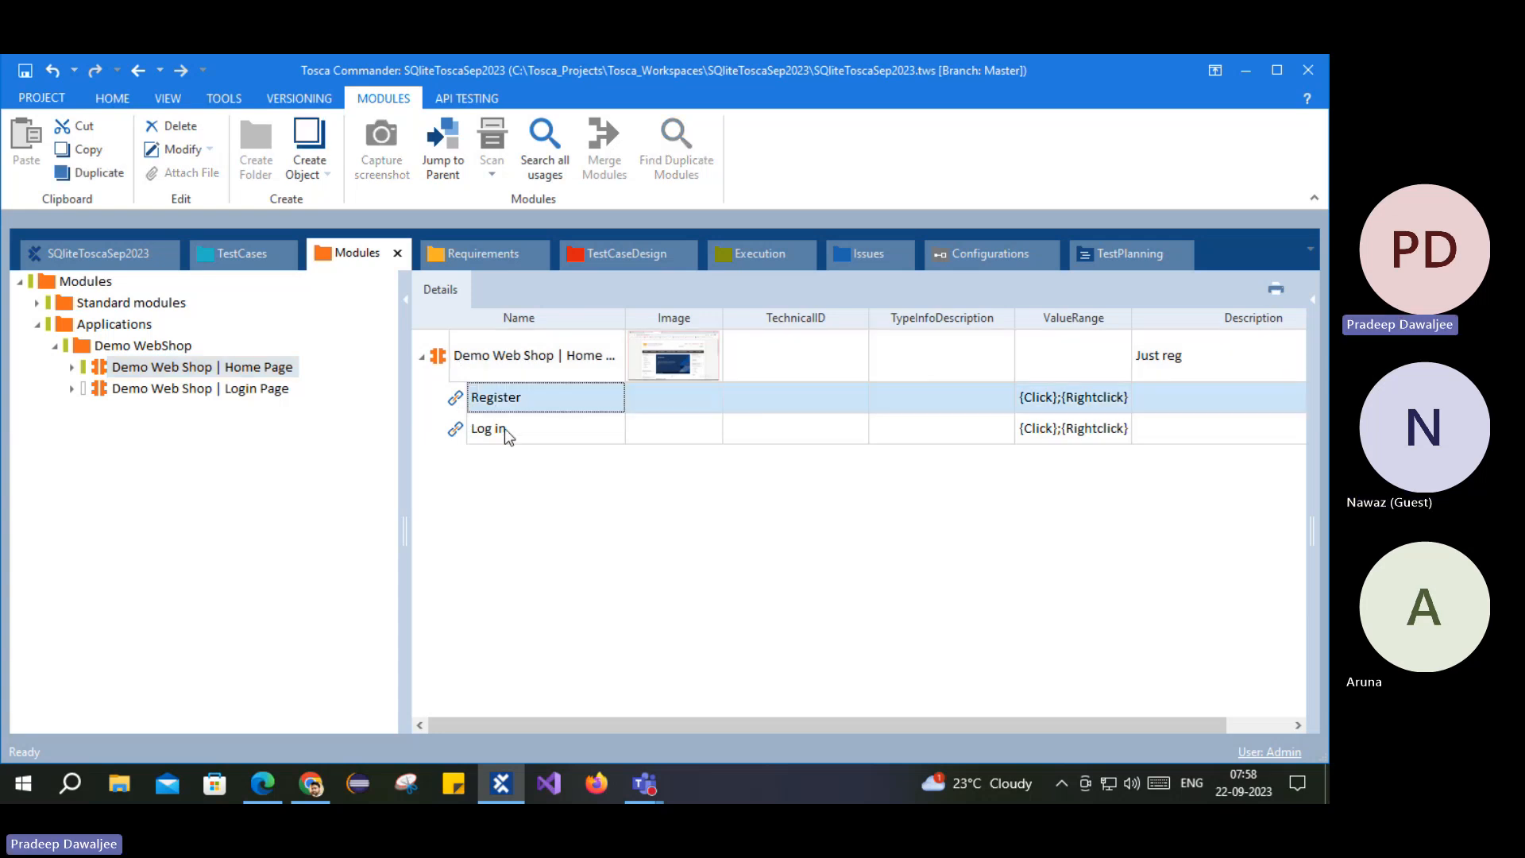
left_click(504, 427)
left_click(224, 393)
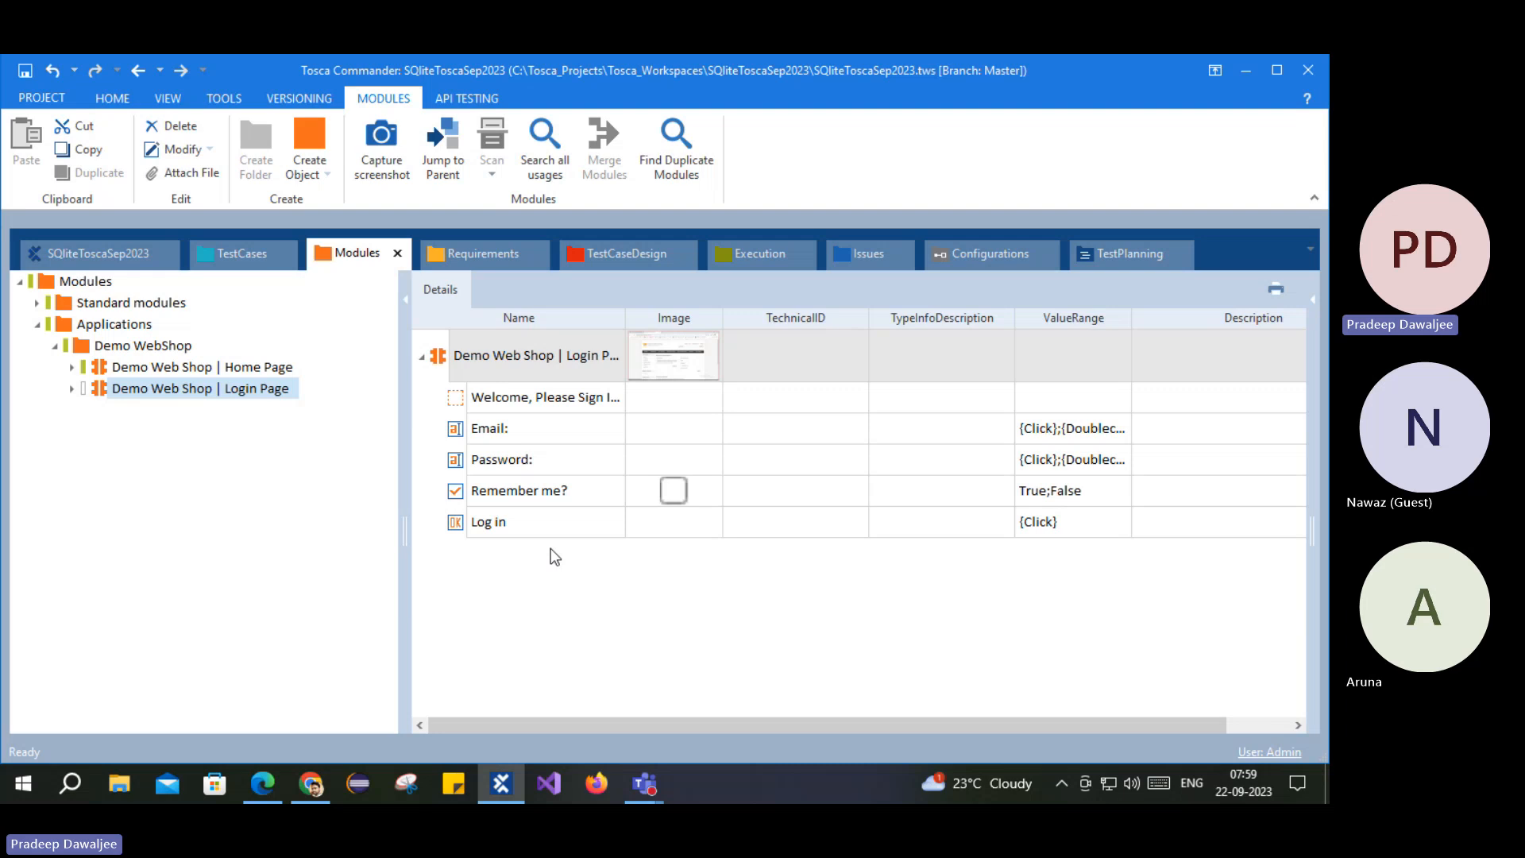
left_click(262, 784)
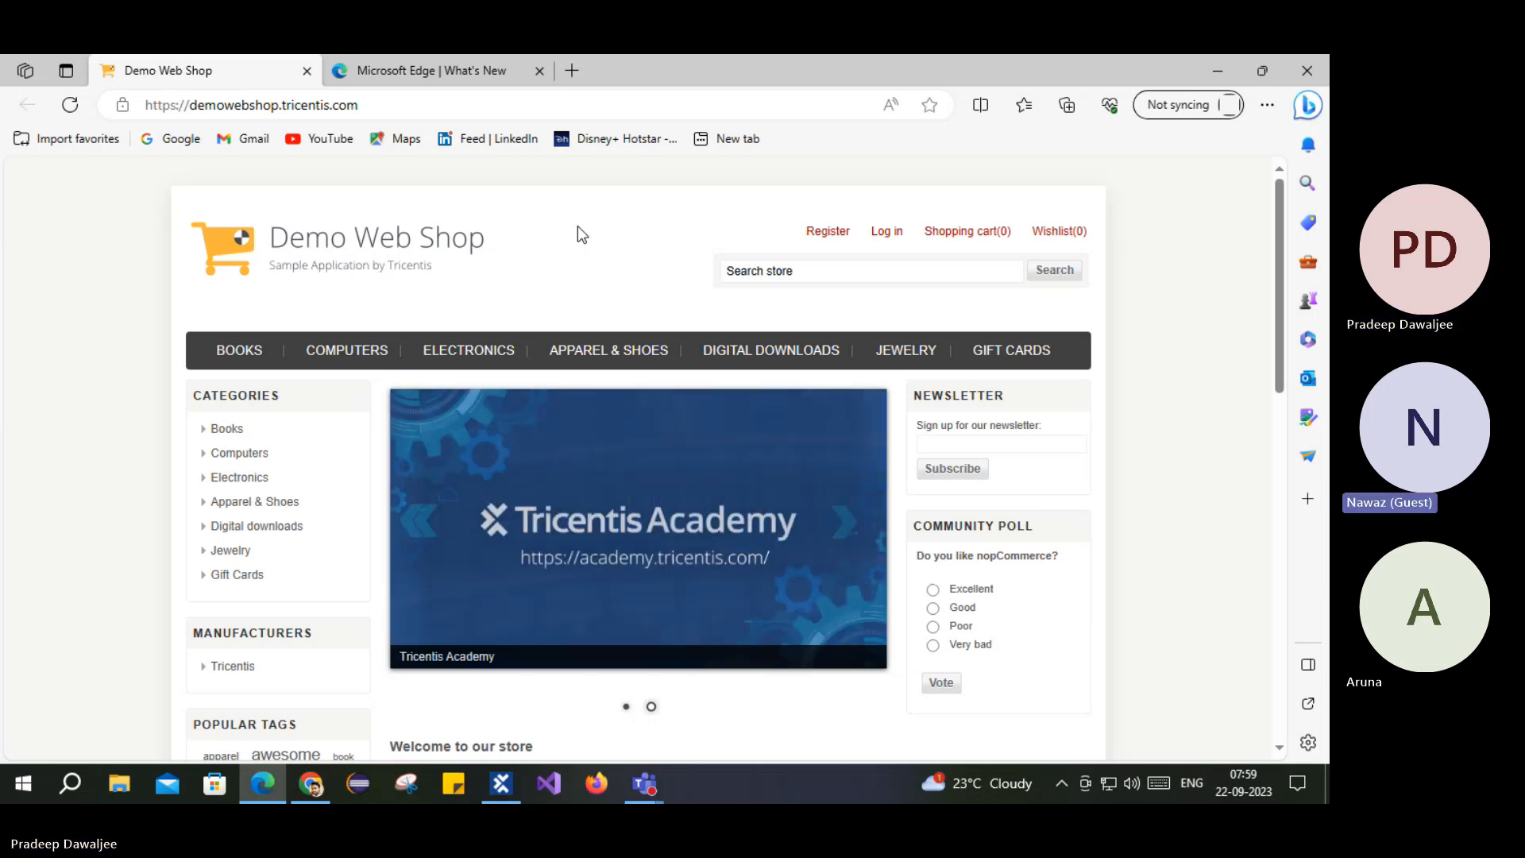
left_click(502, 784)
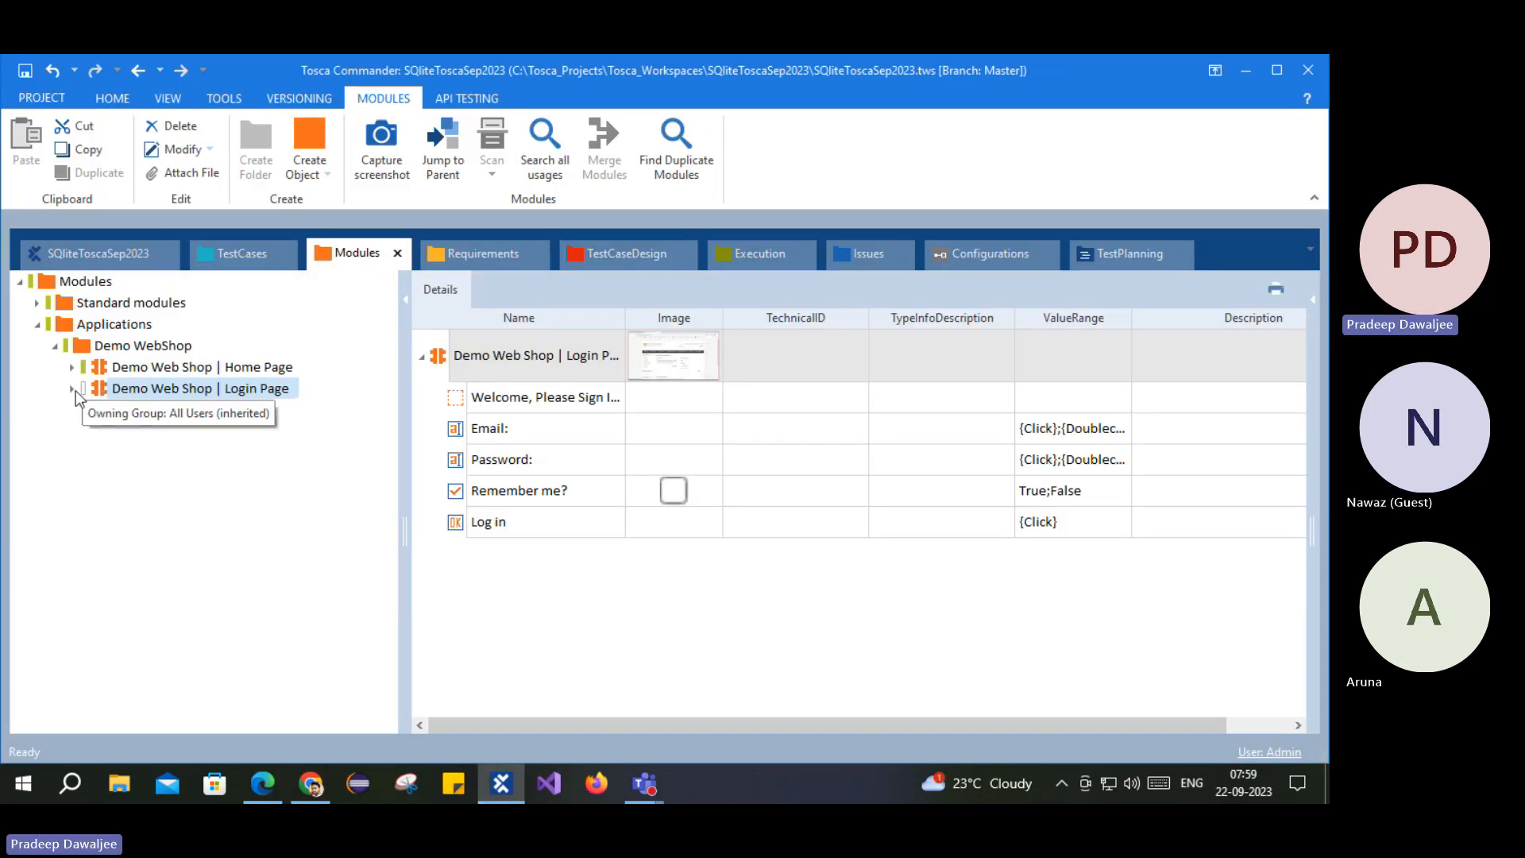
Step: Run 001_Verify Login Page in ScratchBook again and close the old Demo Web Shop and What's New tabs in Microsoft Edge
left_click(244, 254)
left_click(242, 252)
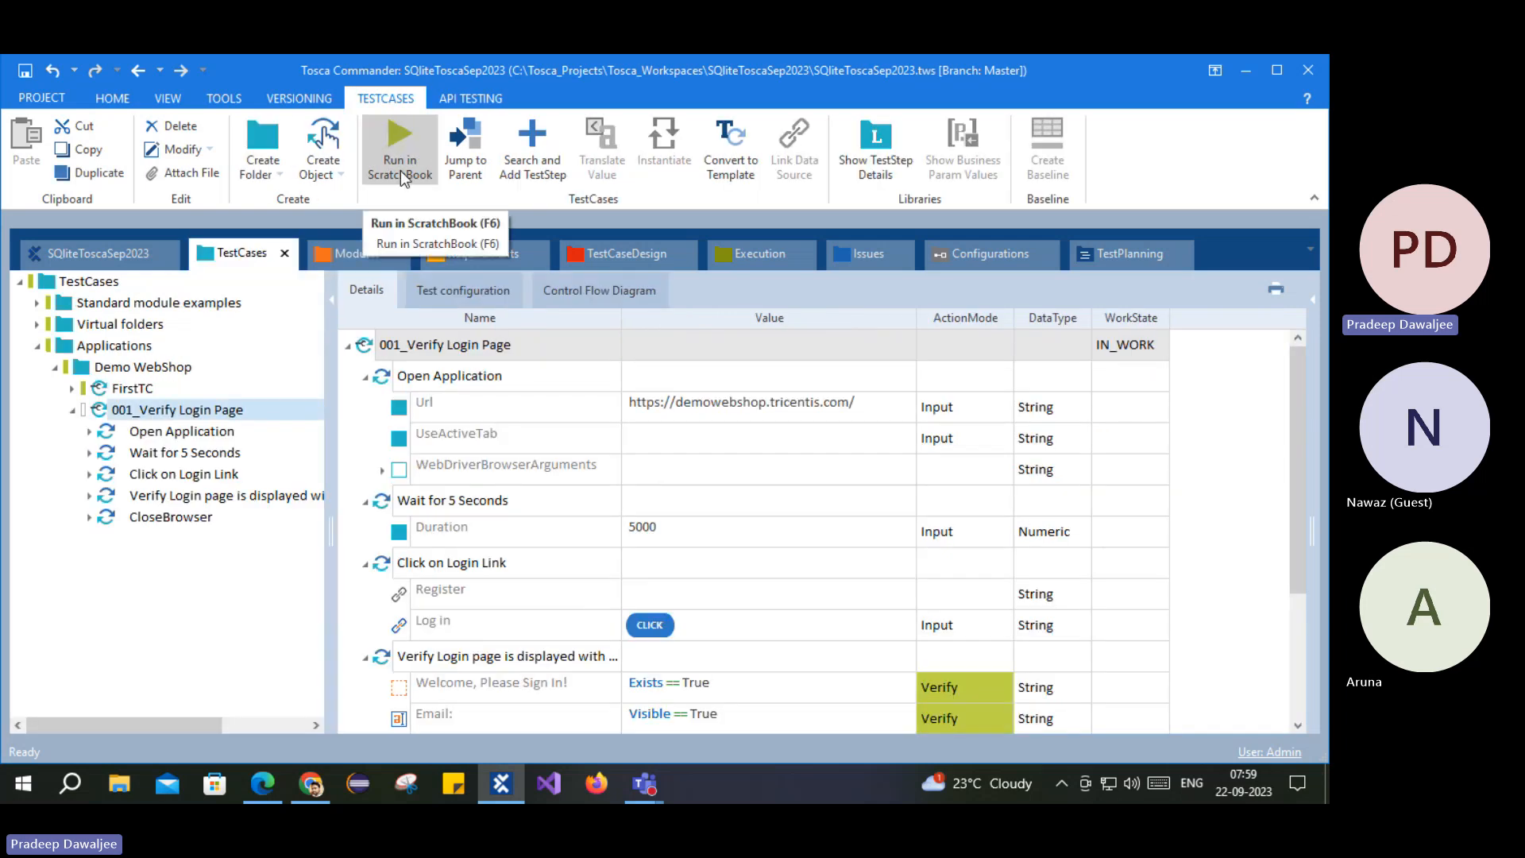
left_click(401, 169)
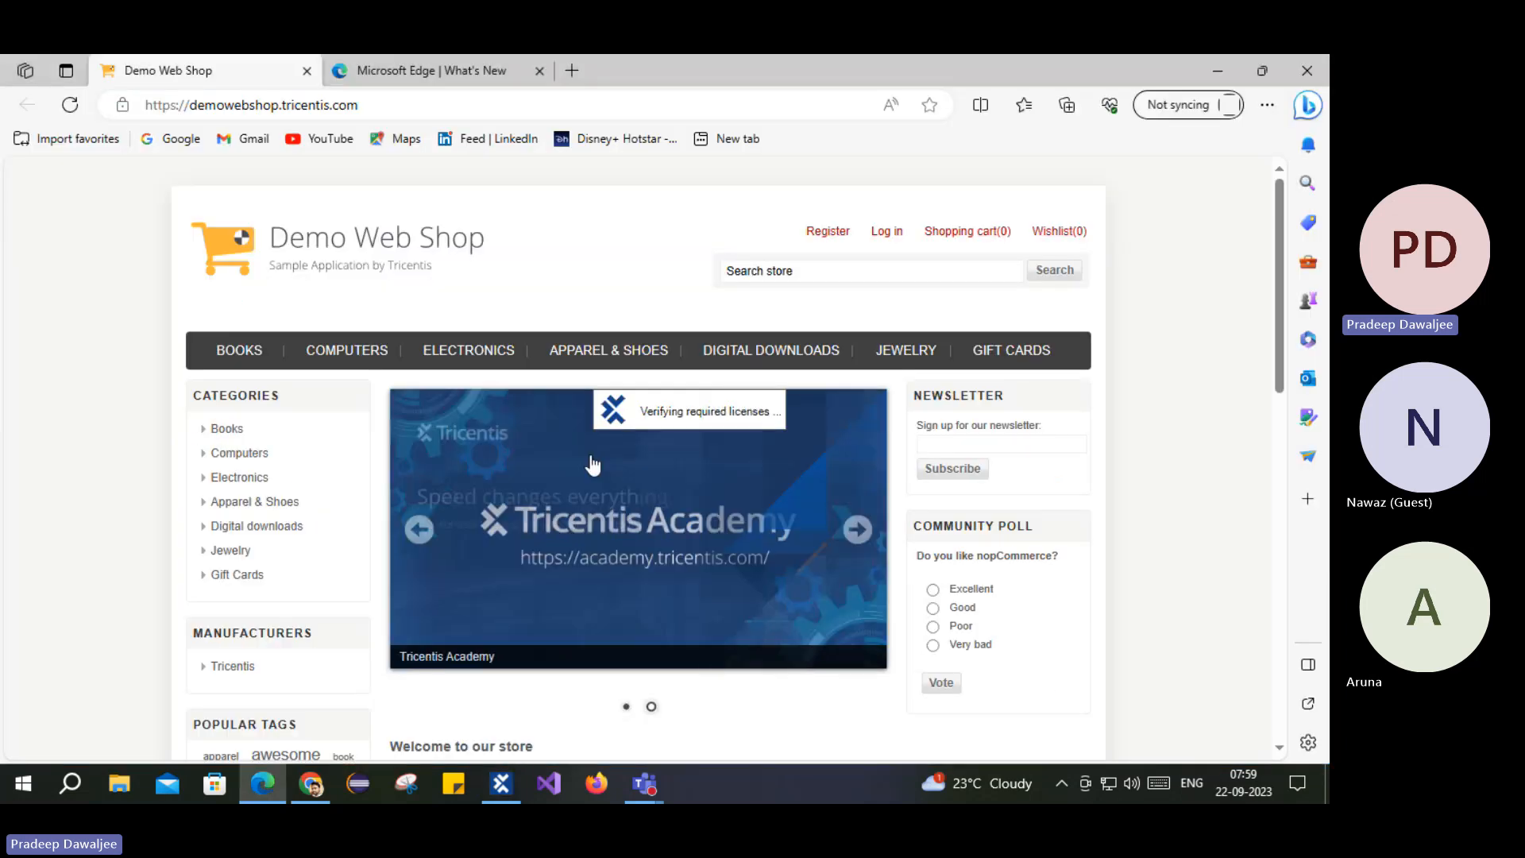
left_click(315, 70)
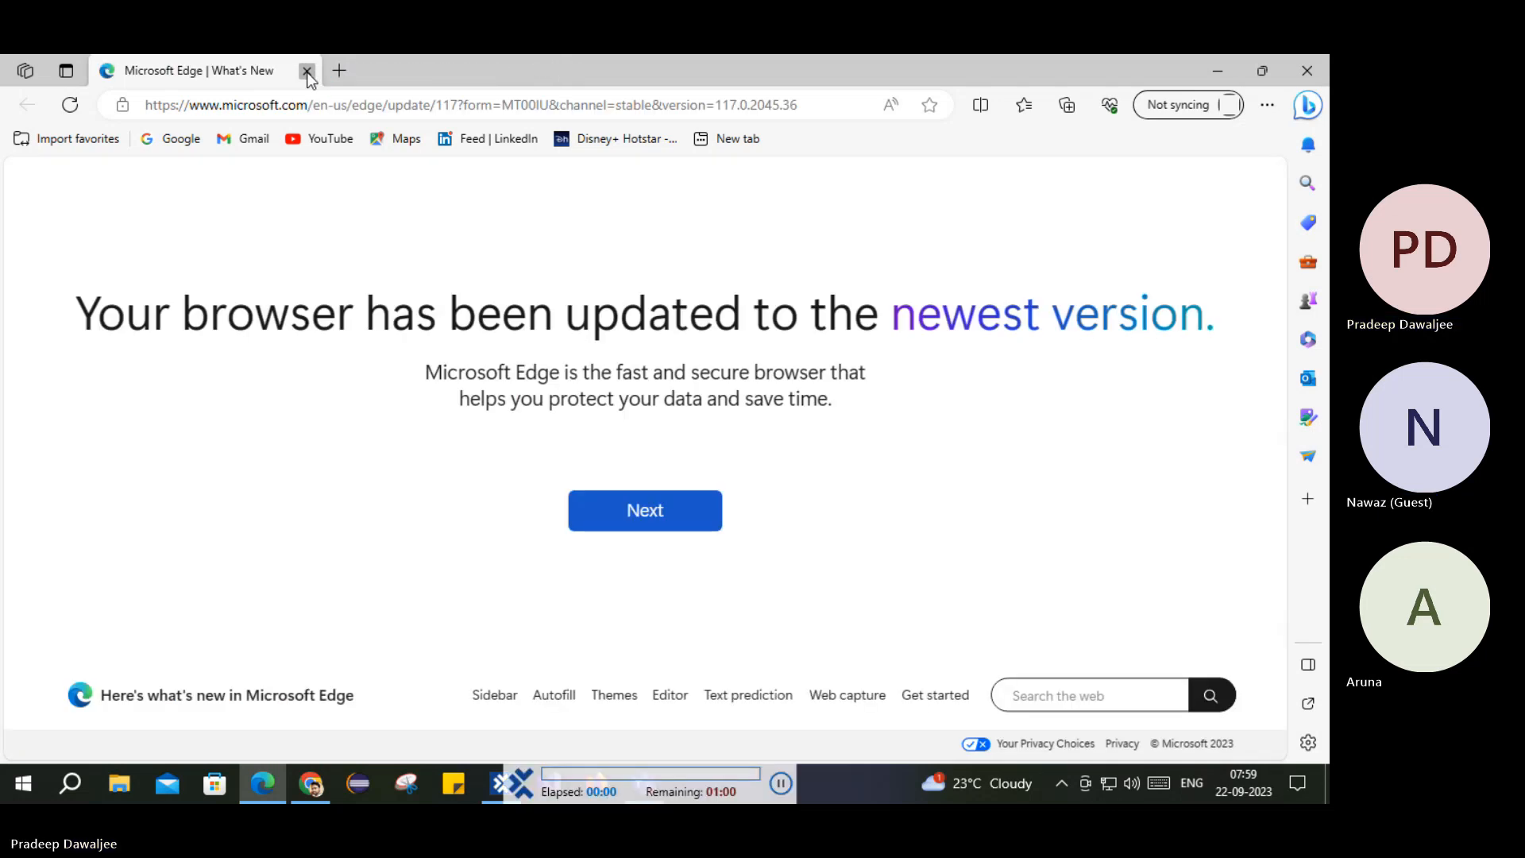
left_click(307, 72)
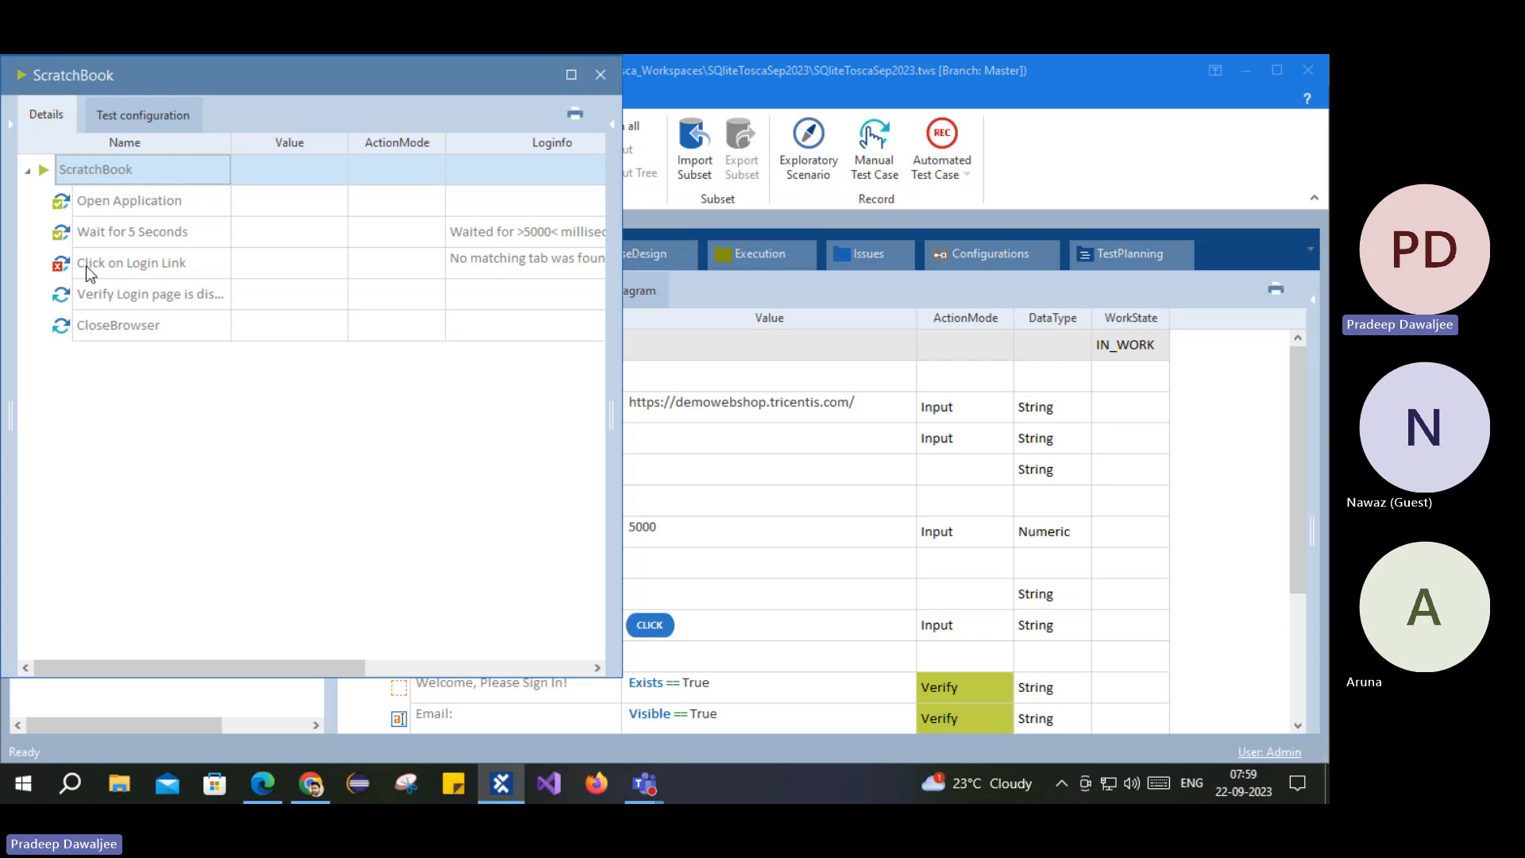
Step: Enlarge the ScratchBook results, read the full Loginfo of the Click on Login Link step, and compare it with the Edge tab title
left_click(266, 268)
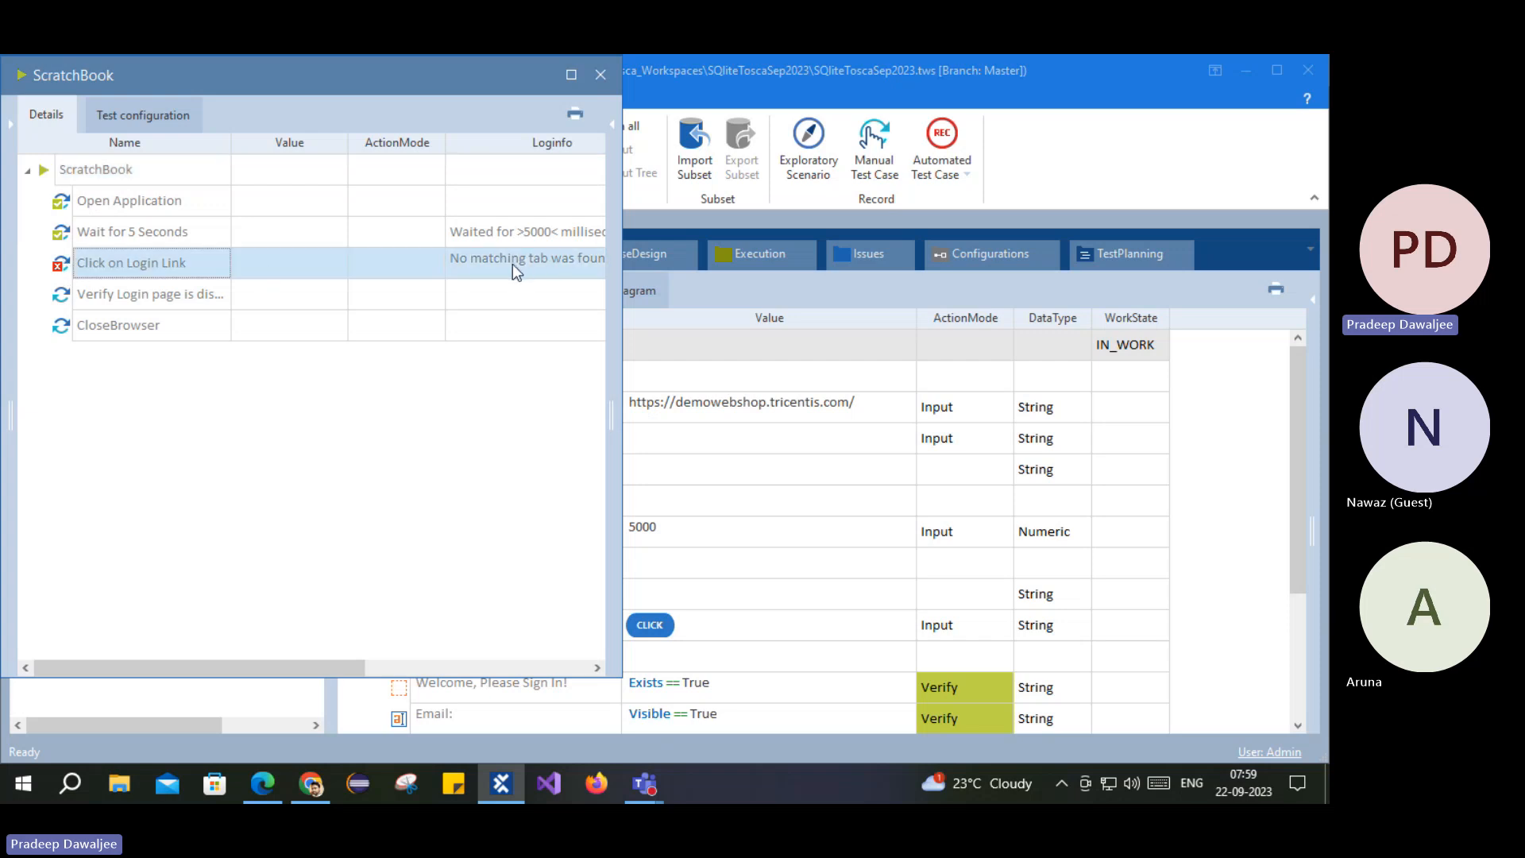
left_click(572, 76)
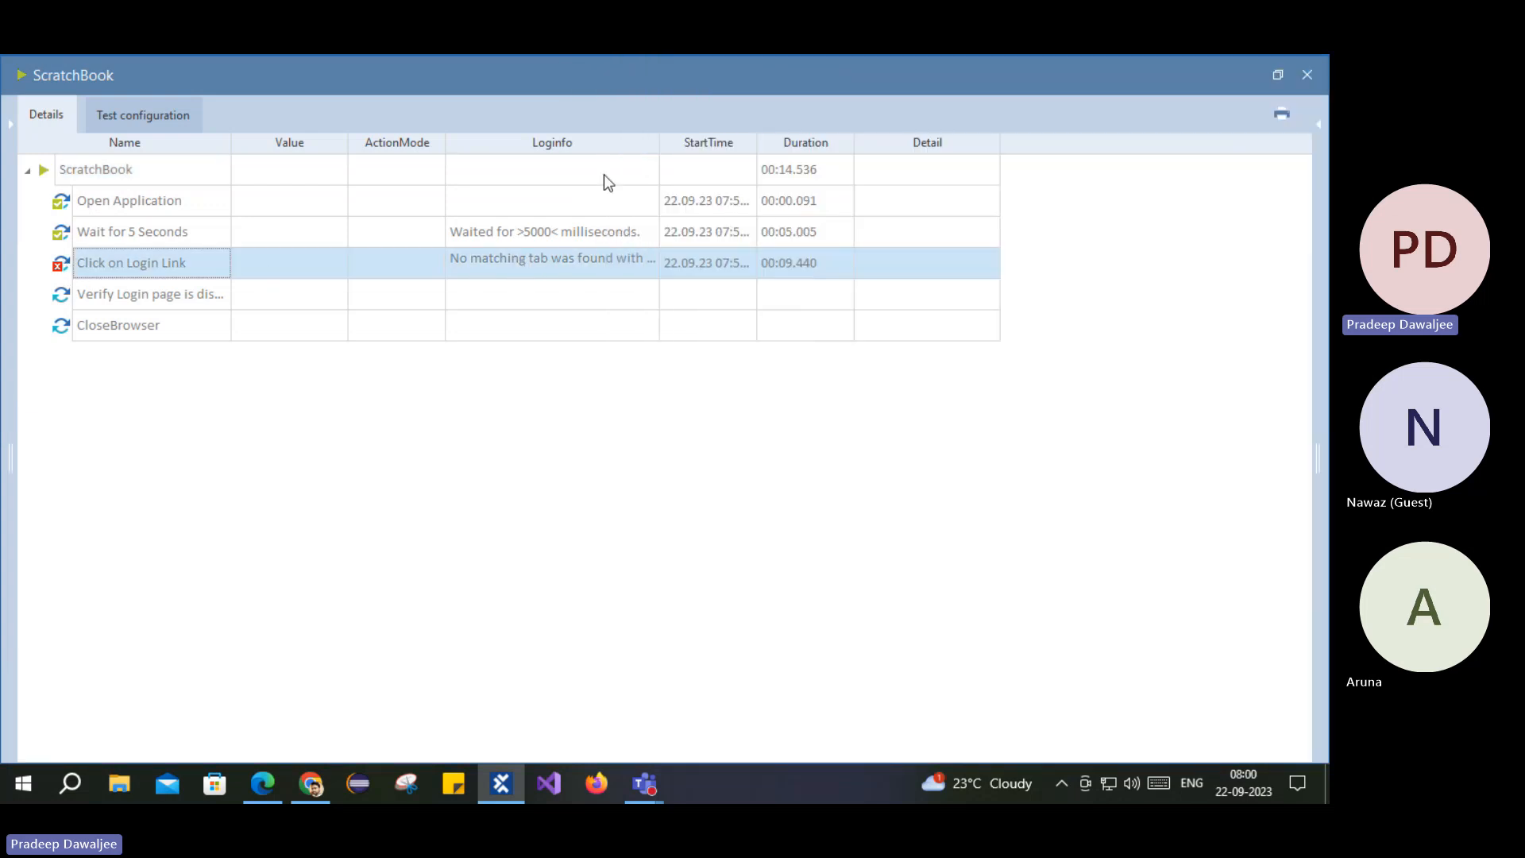
left_click(646, 268)
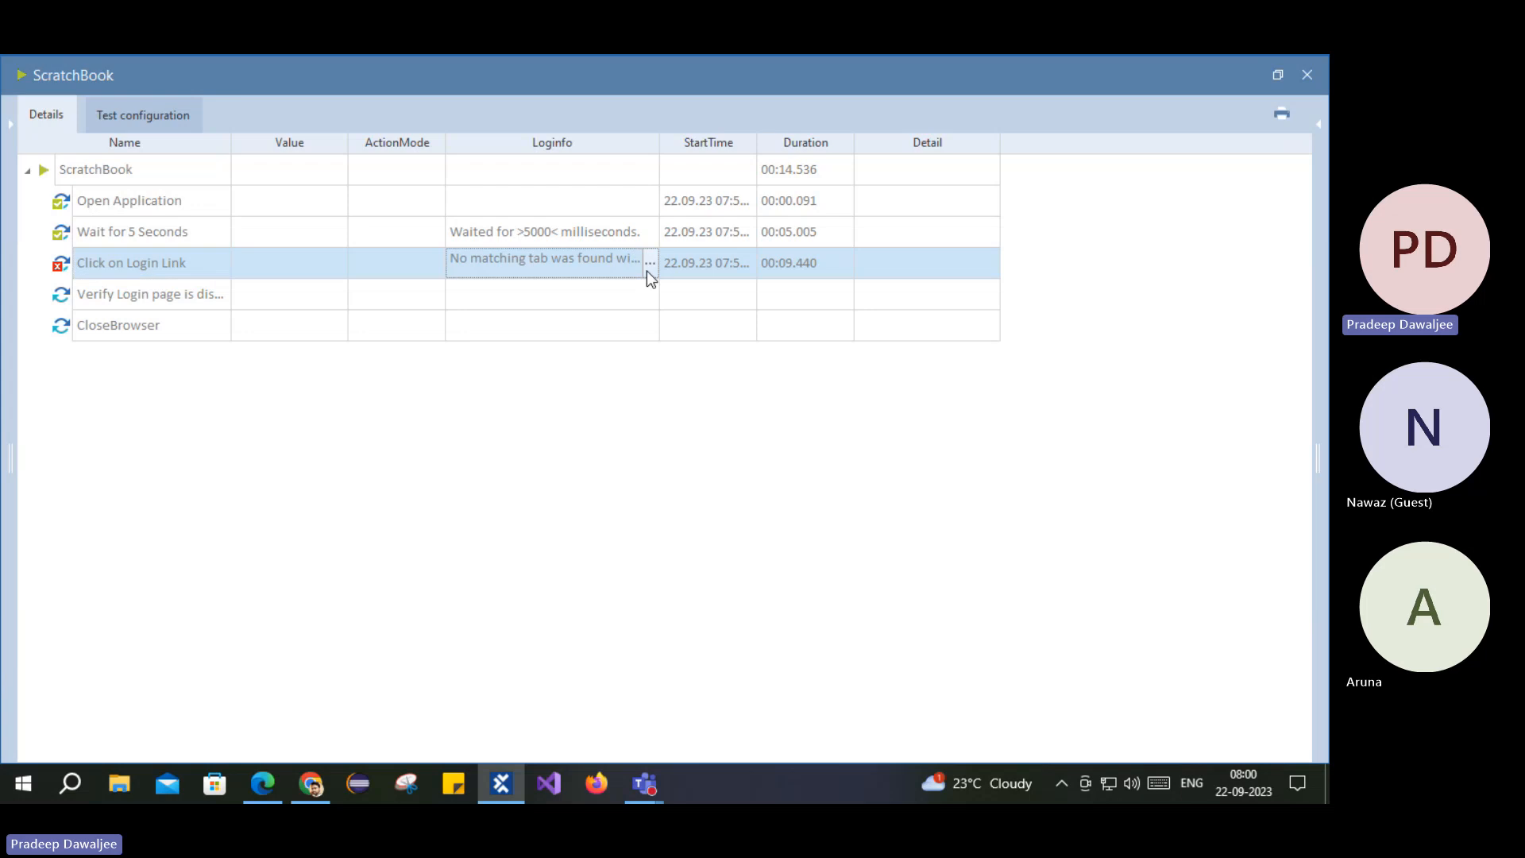
left_click(650, 262)
left_click_drag(470, 289, 589, 326)
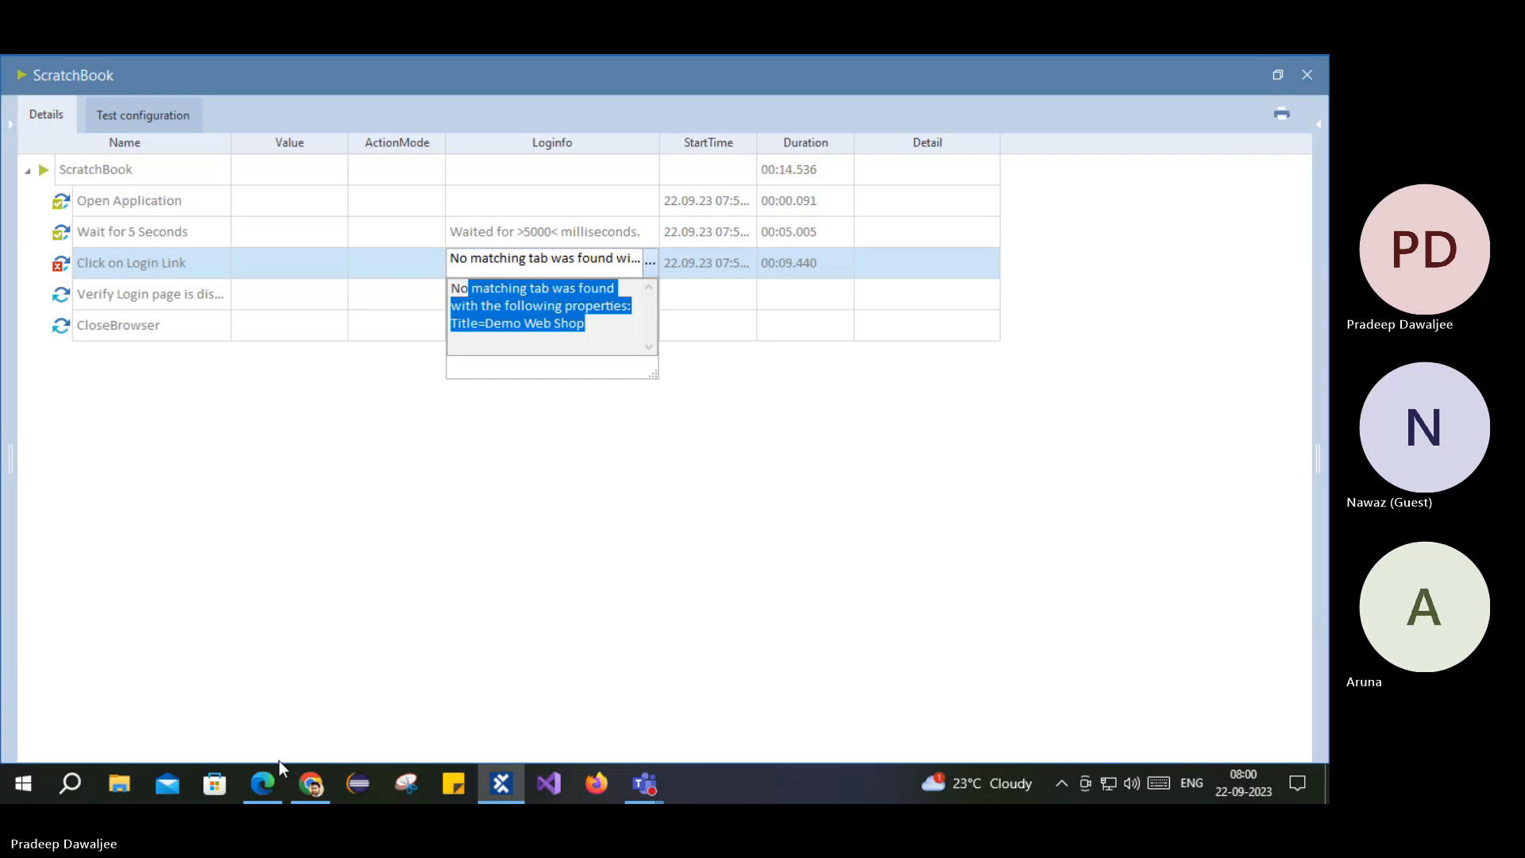
left_click(271, 783)
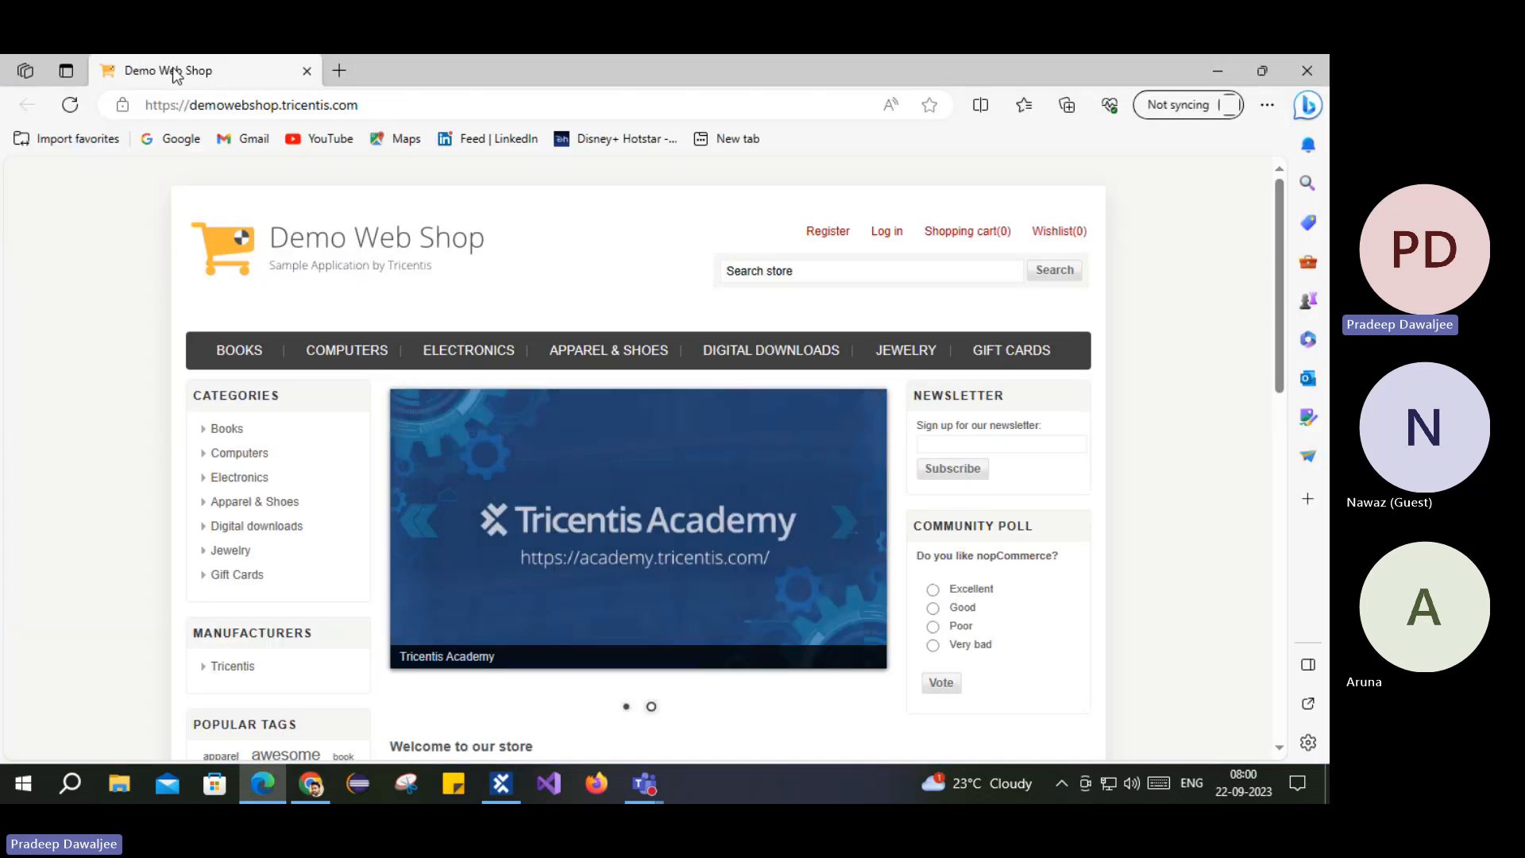
left_click(267, 785)
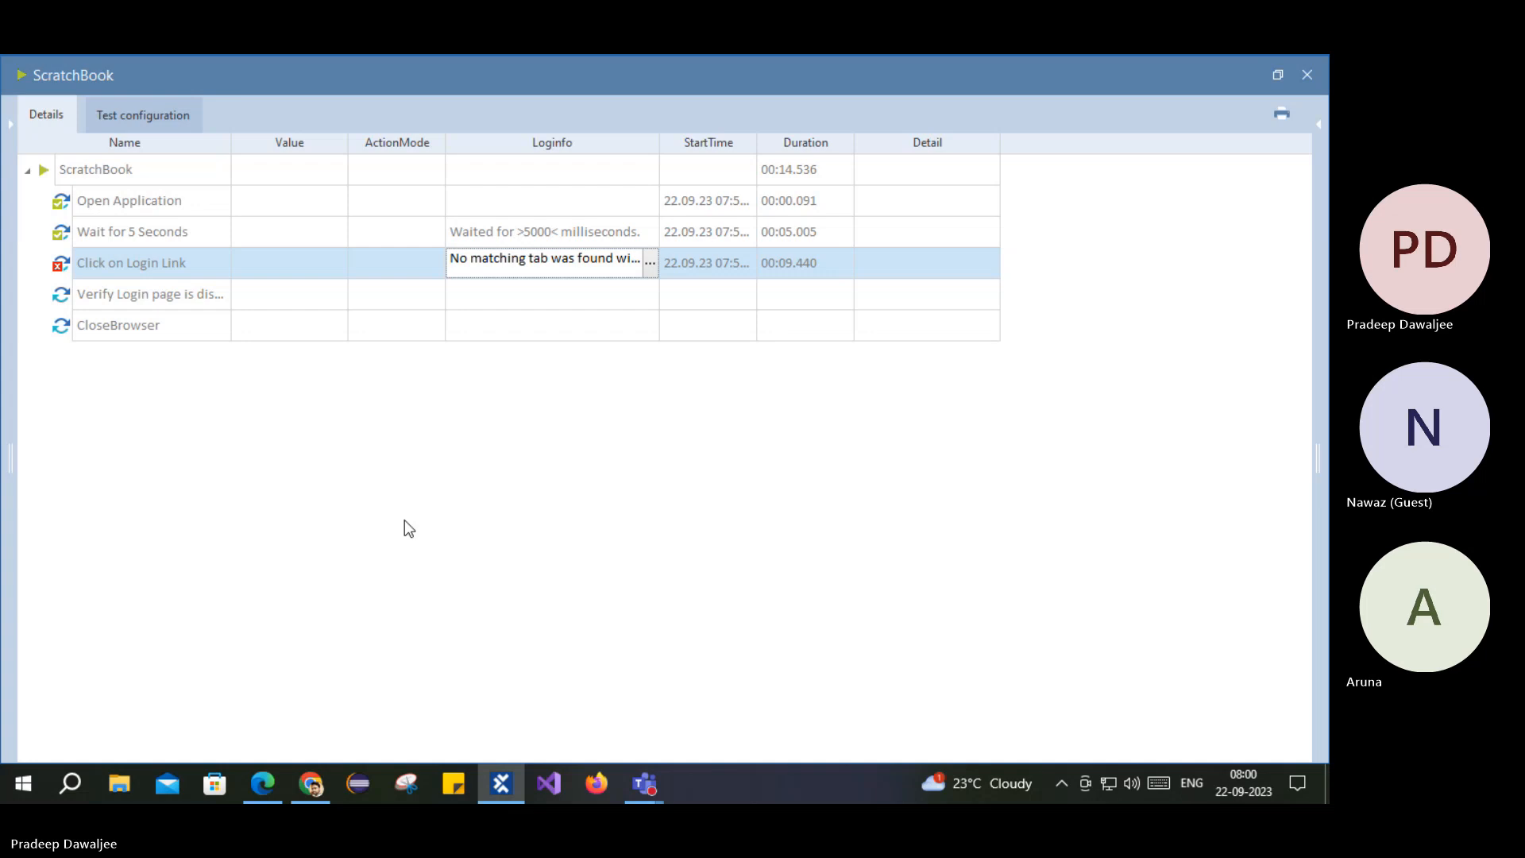
Step: Reread the Title property in the Click on Login Link step's Loginfo and close the ScratchBook results
left_click(650, 261)
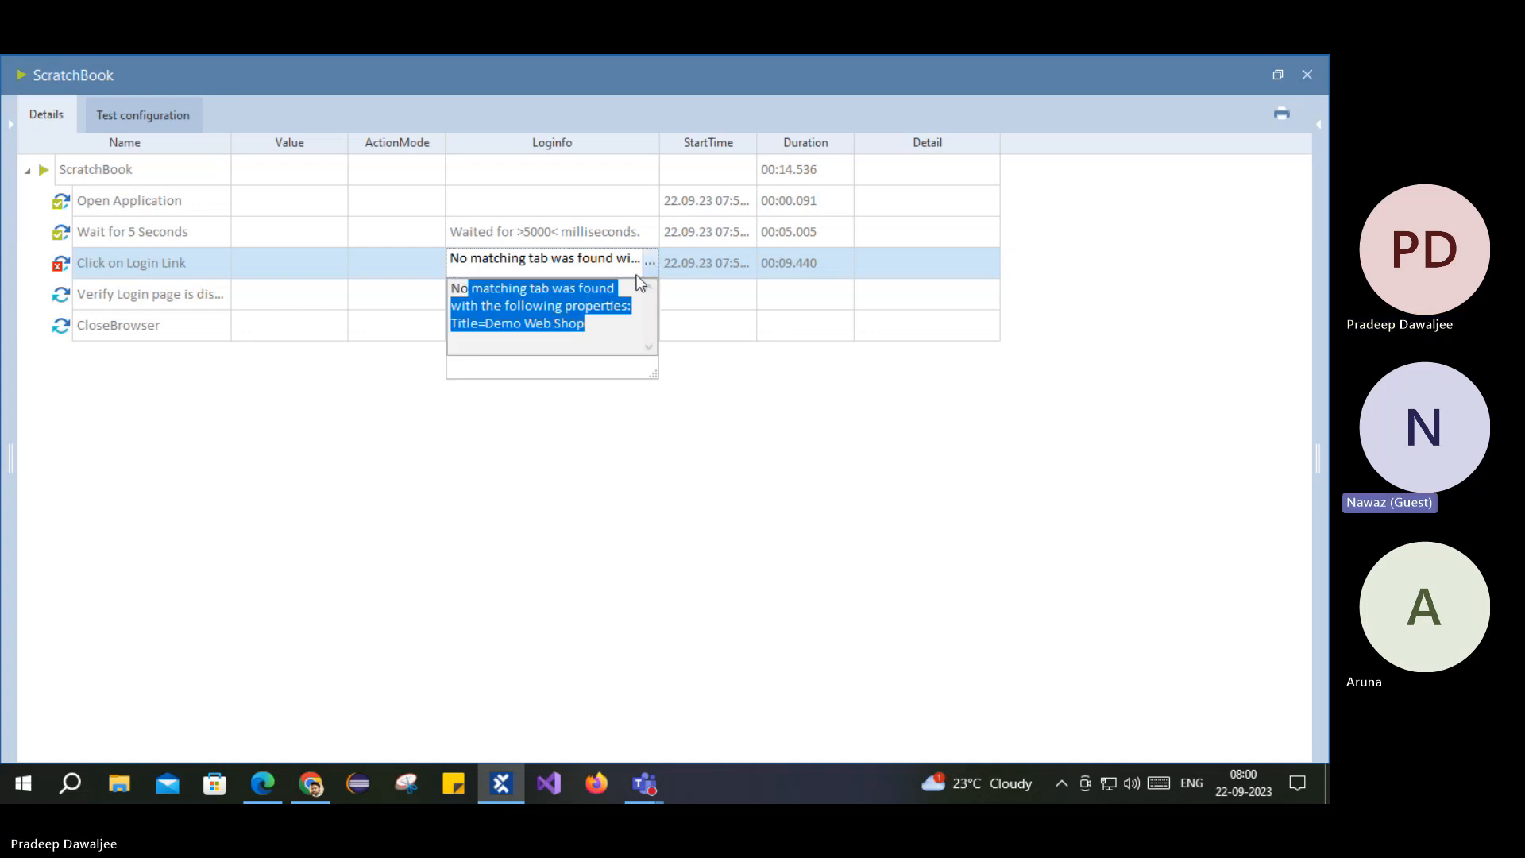
left_click(606, 327)
left_click_drag(585, 323, 462, 289)
left_click(506, 326)
left_click_drag(494, 326, 597, 329)
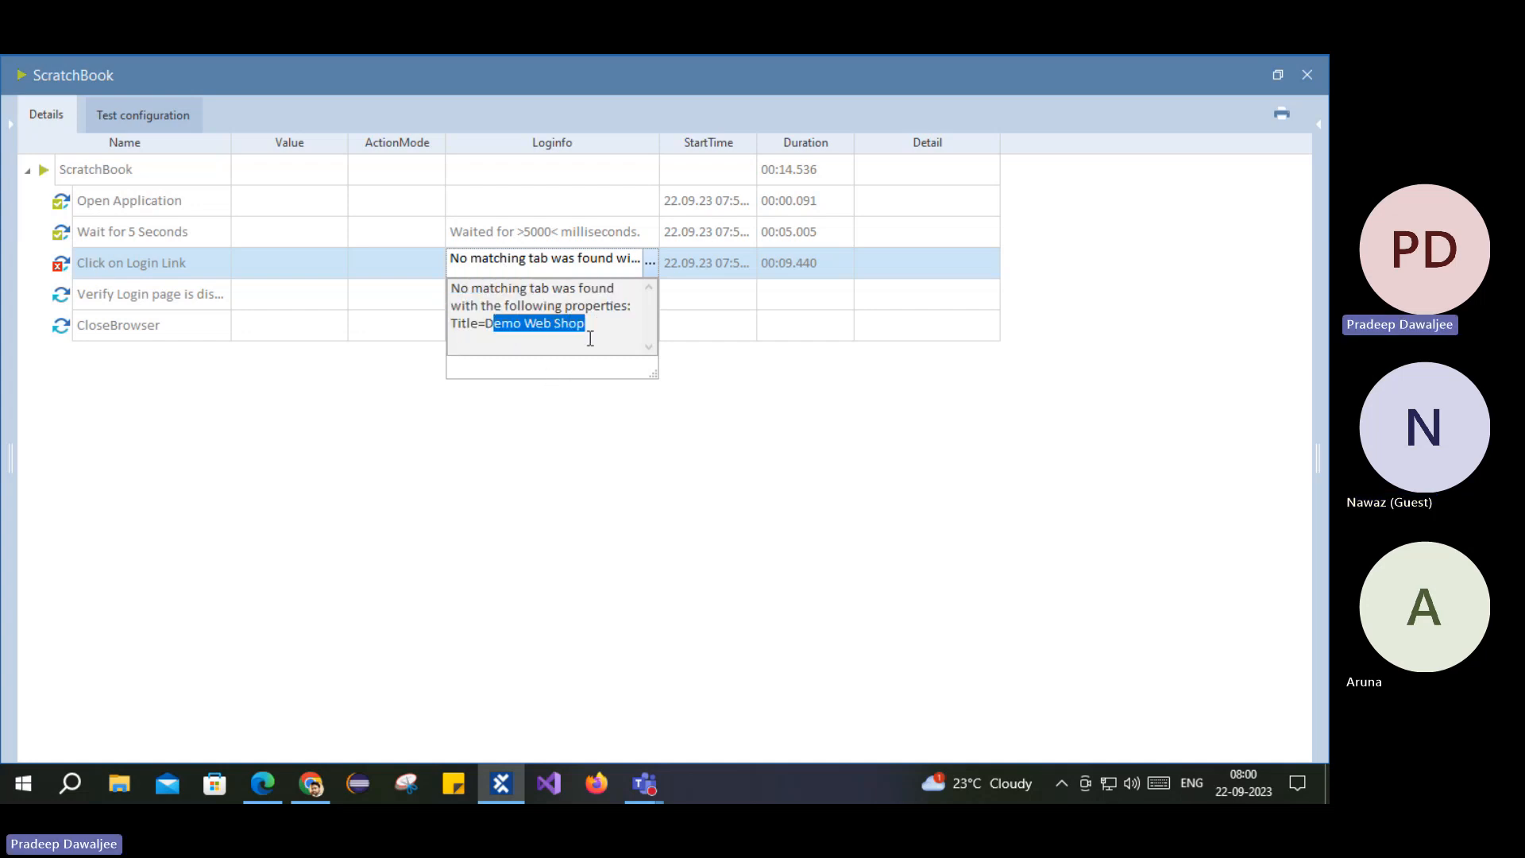
left_click_drag(458, 323, 545, 333)
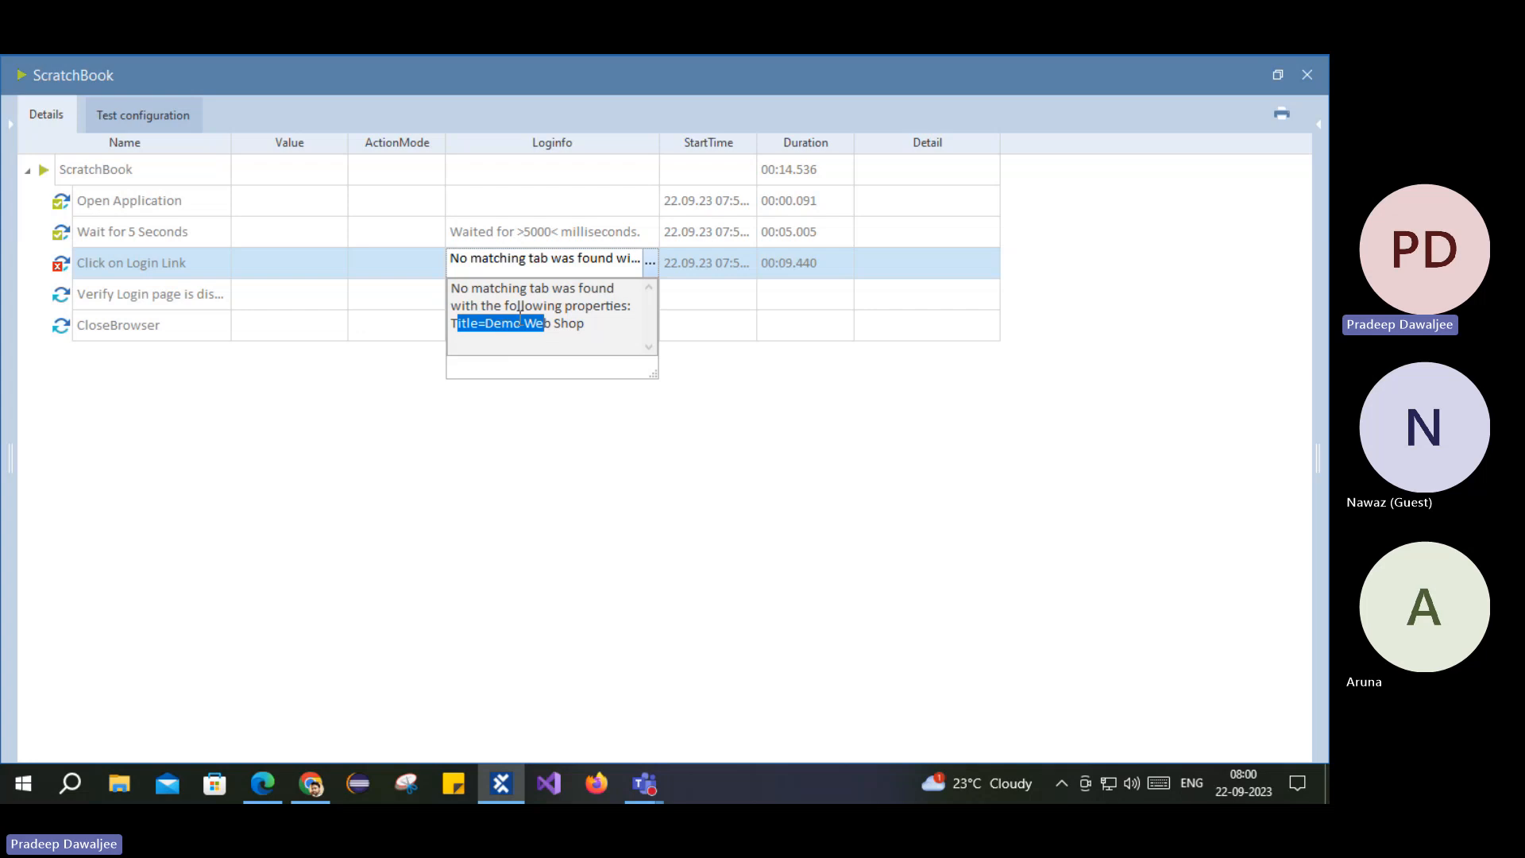
left_click(1307, 74)
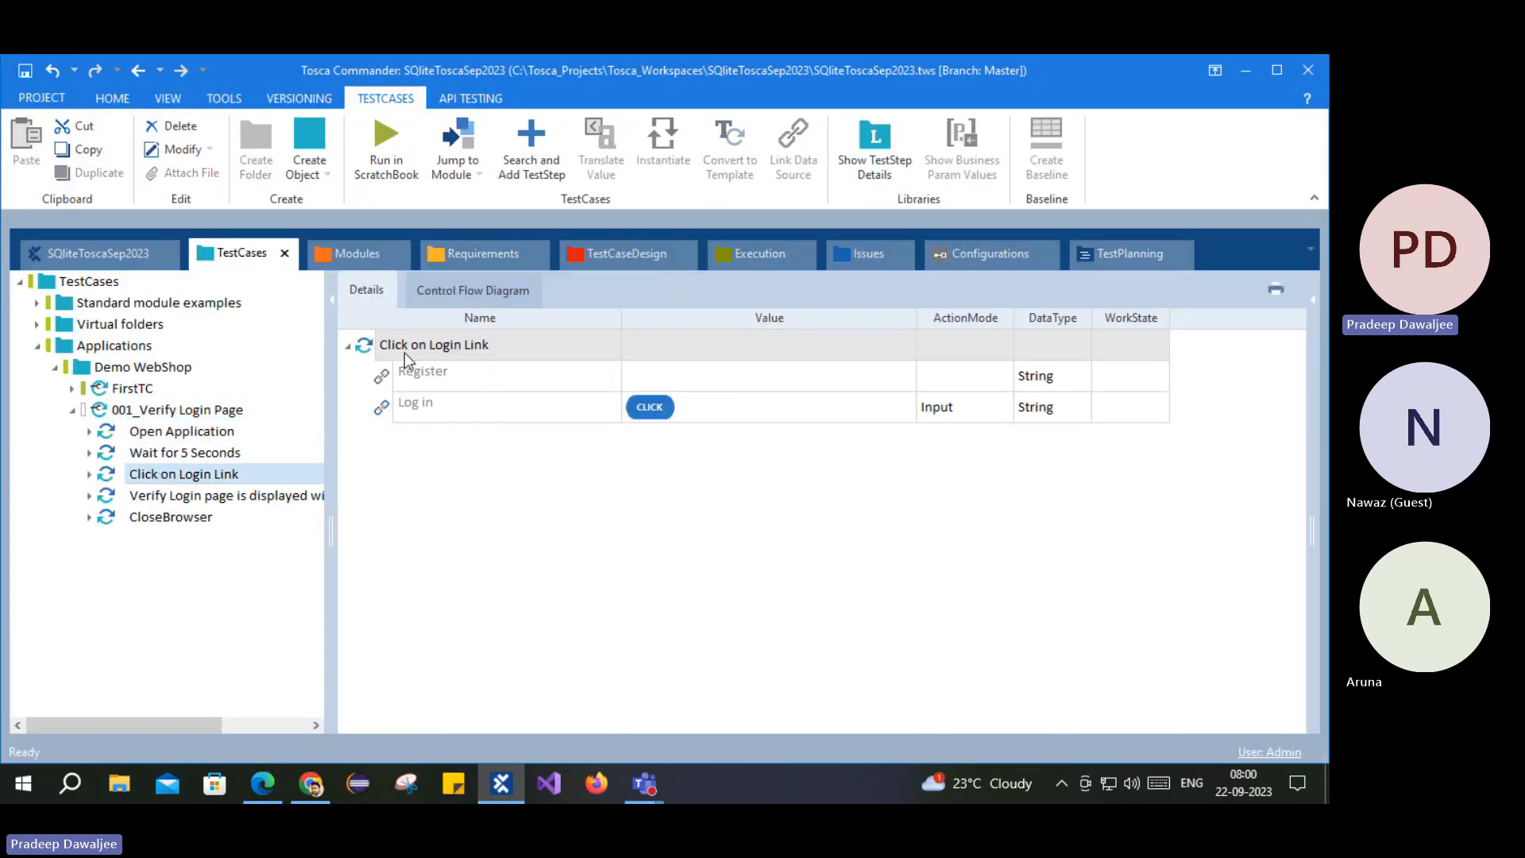
Step: Jump from the Click on Login Link step to its Home Page module, show the module's properties, and examine the full Title value
right_click(404, 353)
left_click(496, 359)
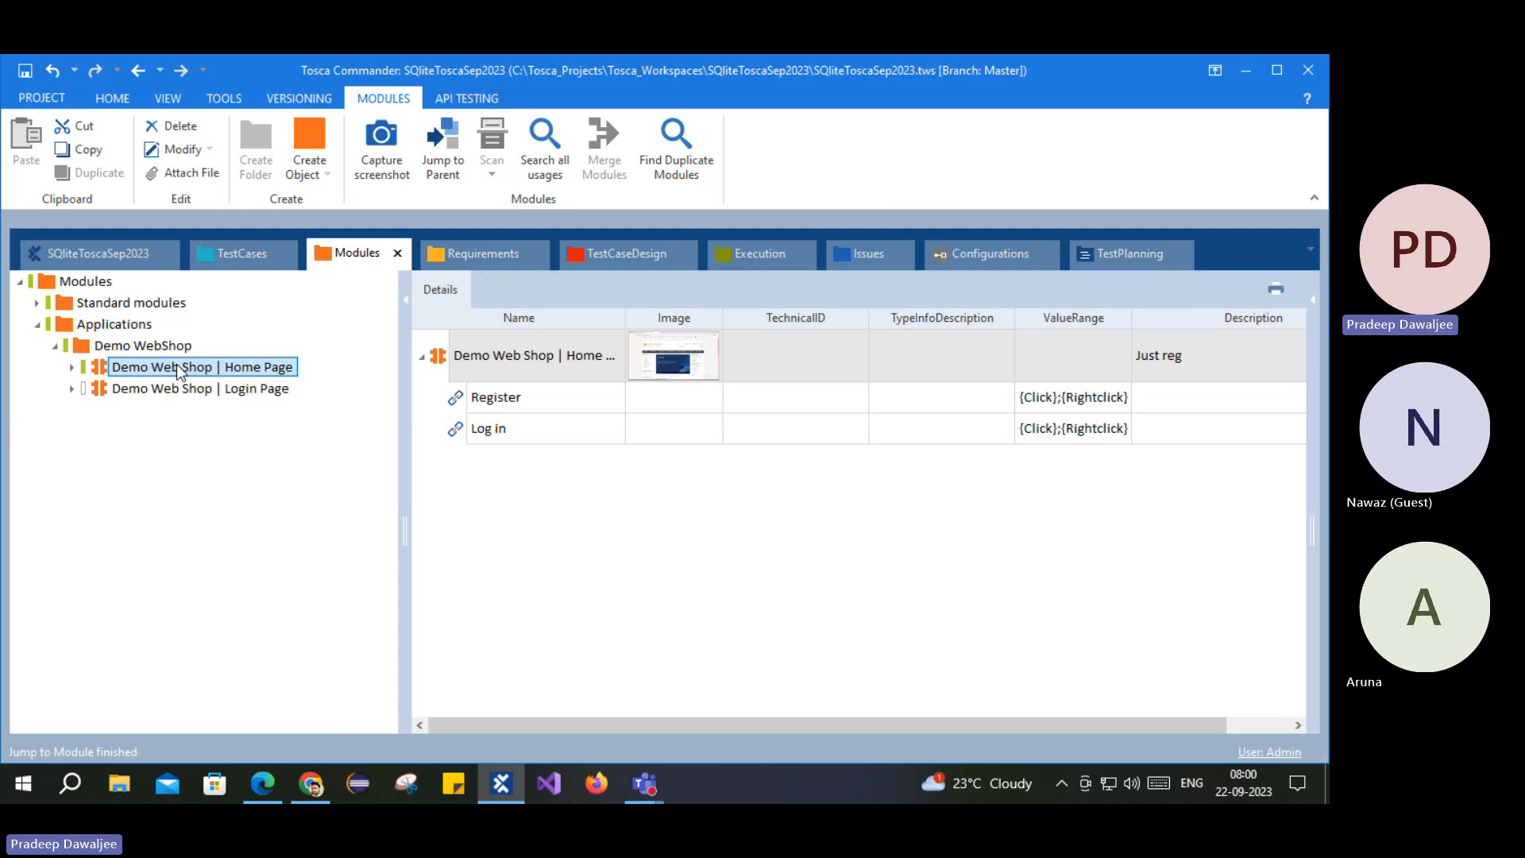
left_click(1312, 300)
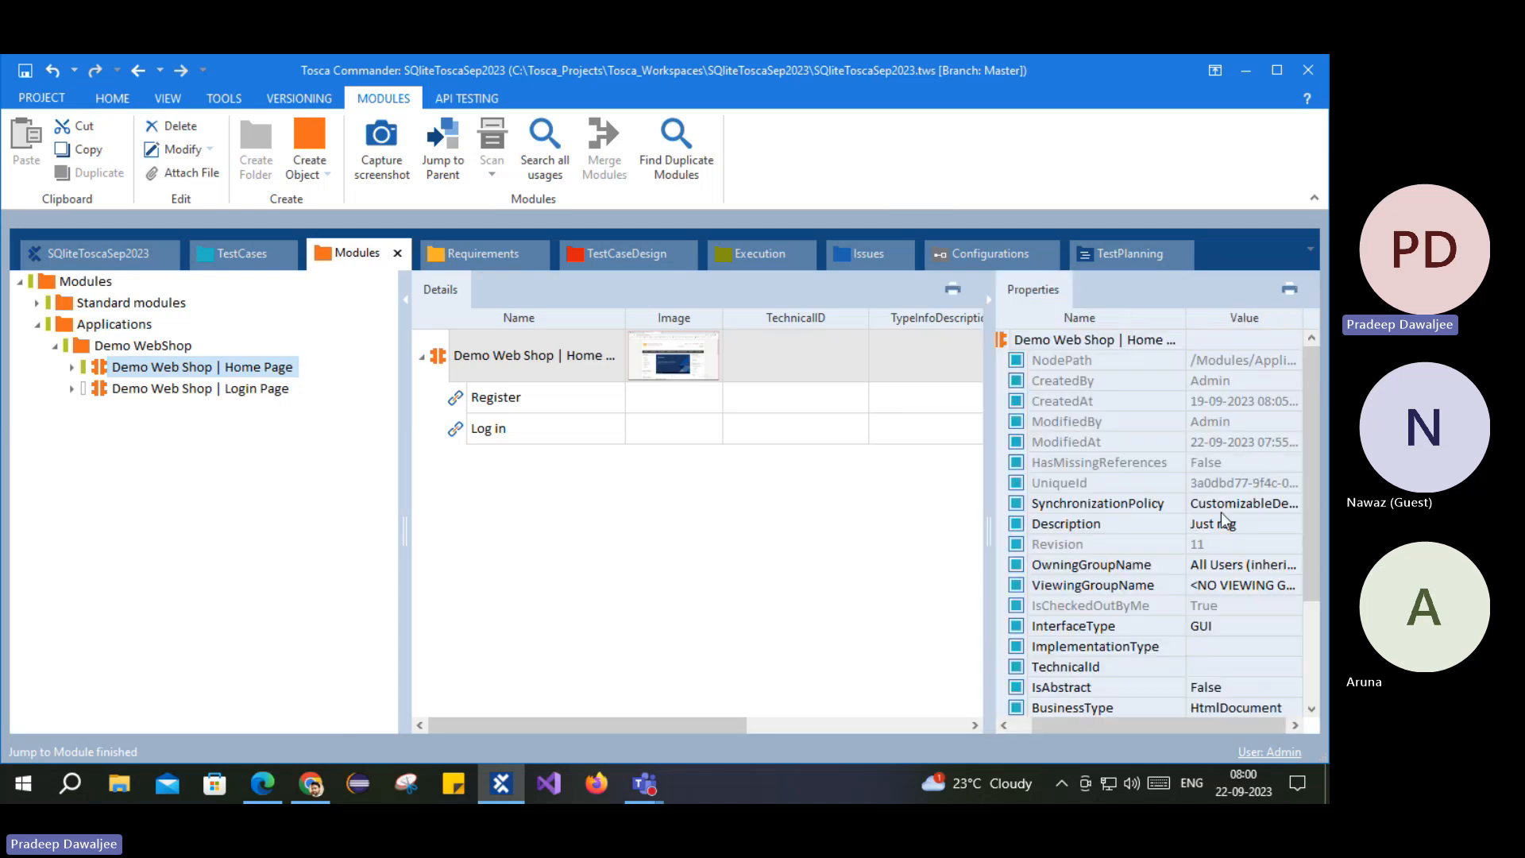
scroll(1168, 548, "down", 3)
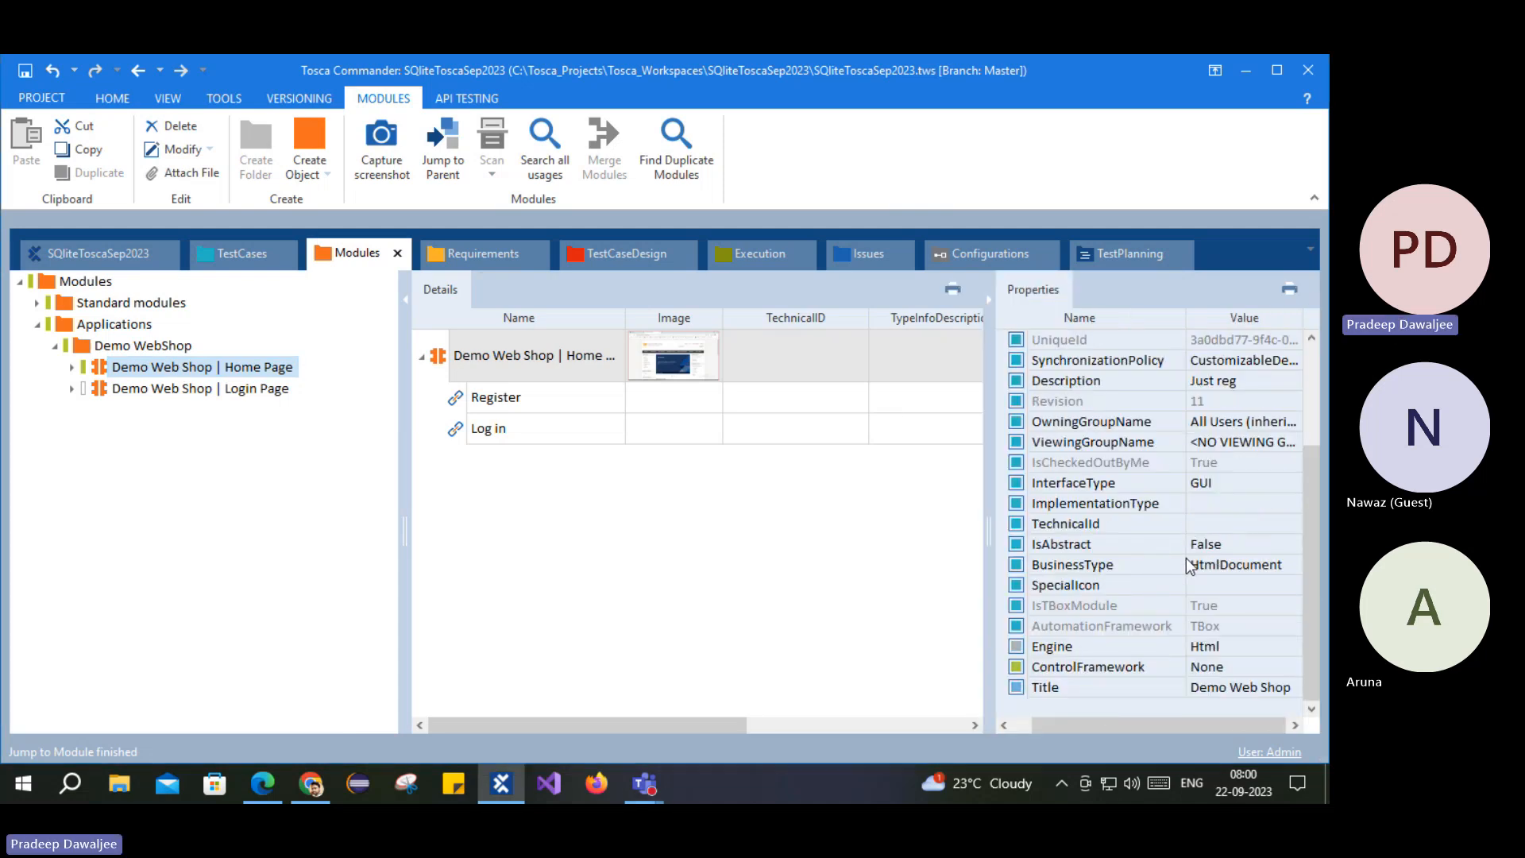
left_click(1050, 689)
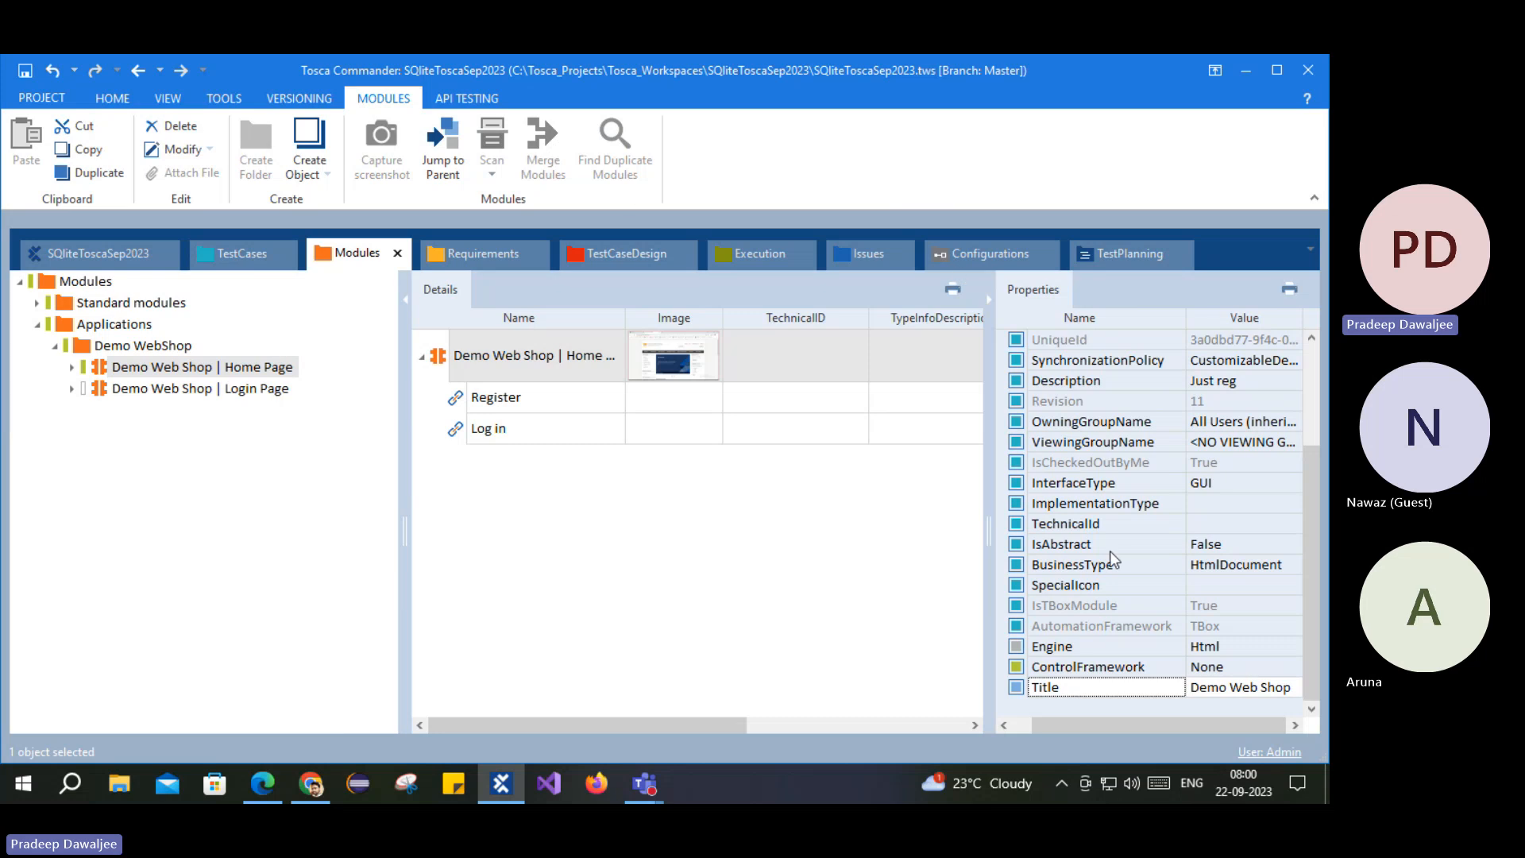
left_click(1225, 687)
left_click(1293, 687)
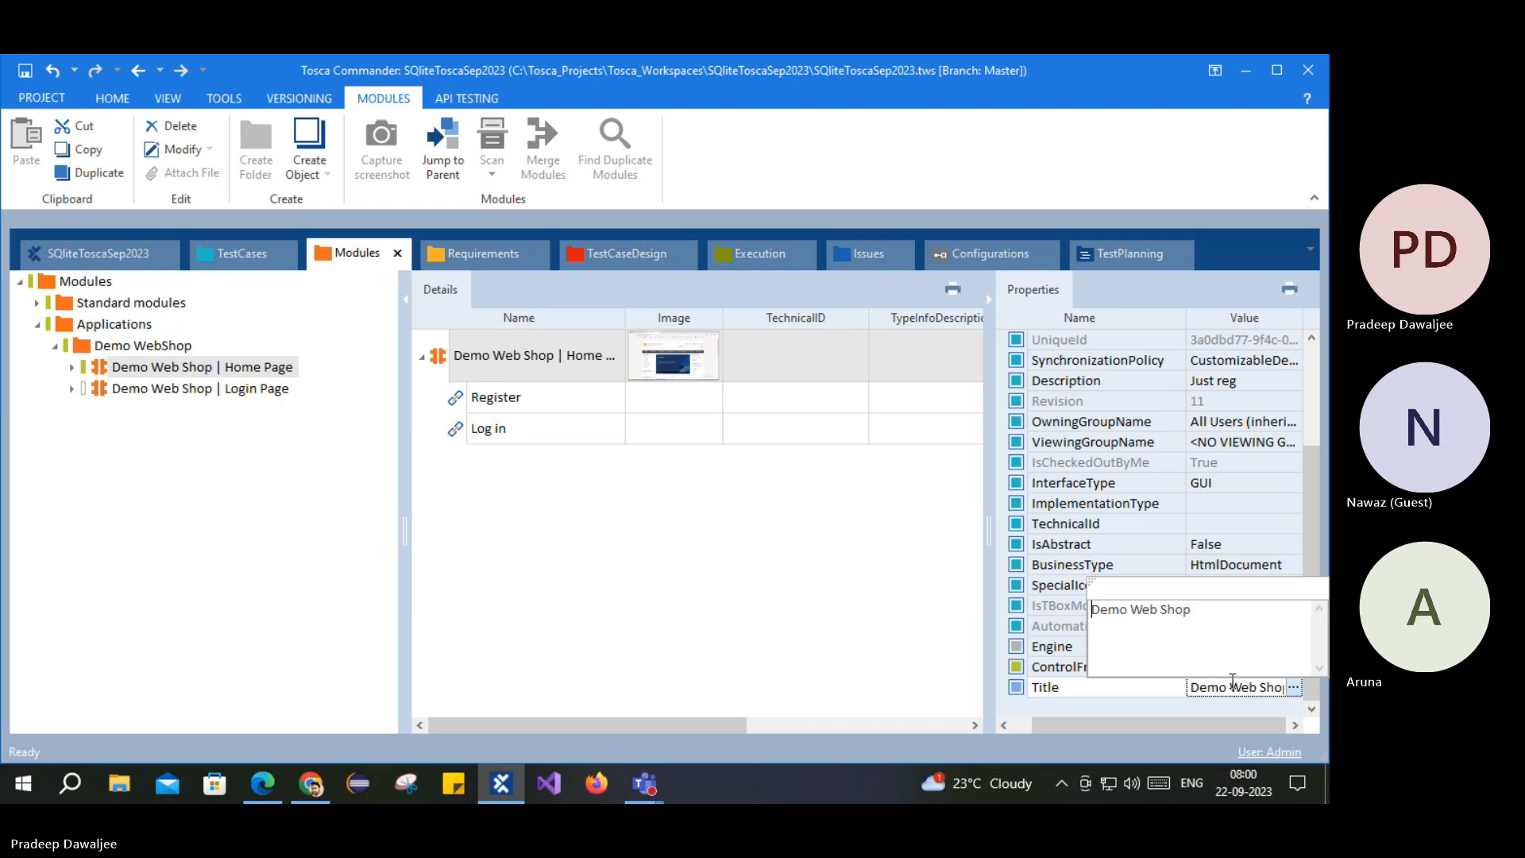
left_click_drag(1184, 613, 1078, 608)
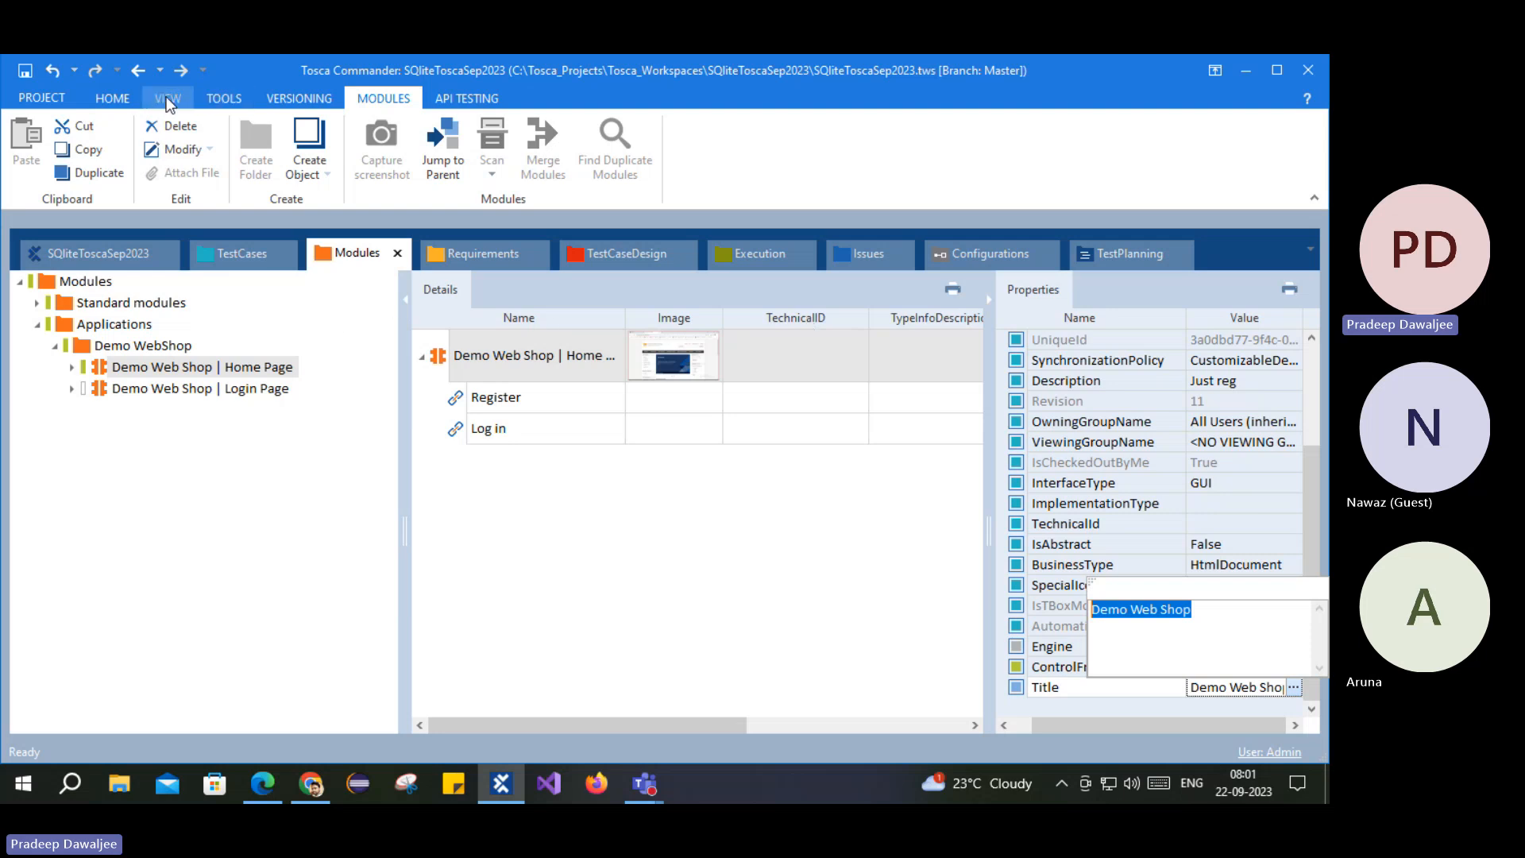
Step: Reopen ScratchBook, dock it as a tab in the main Tosca Commander window, and widen its Loginfo column
left_click(113, 97)
left_click(327, 151)
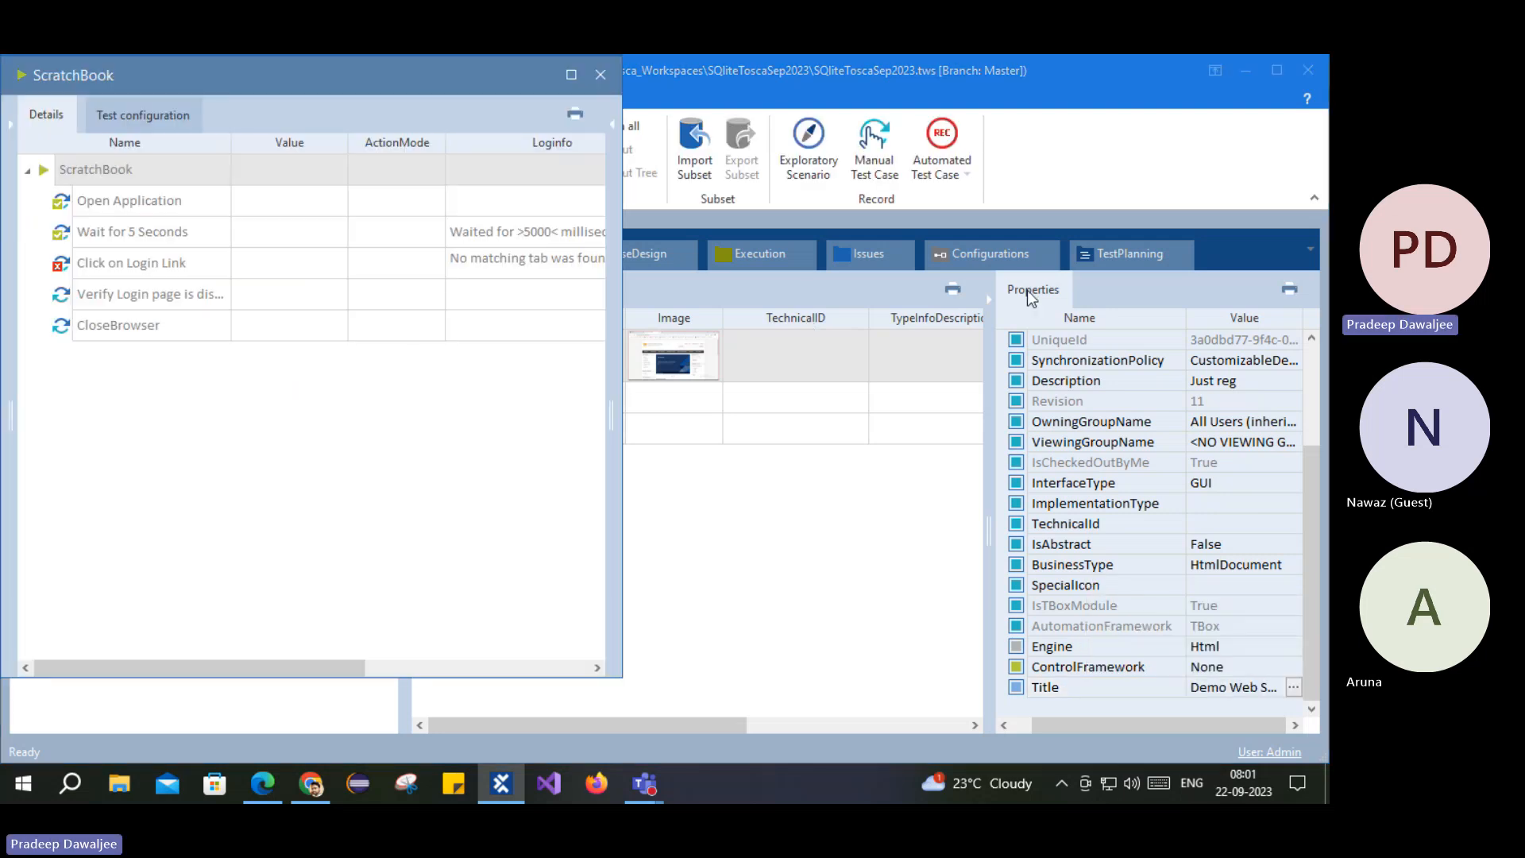
left_click_drag(763, 121, 1195, 255)
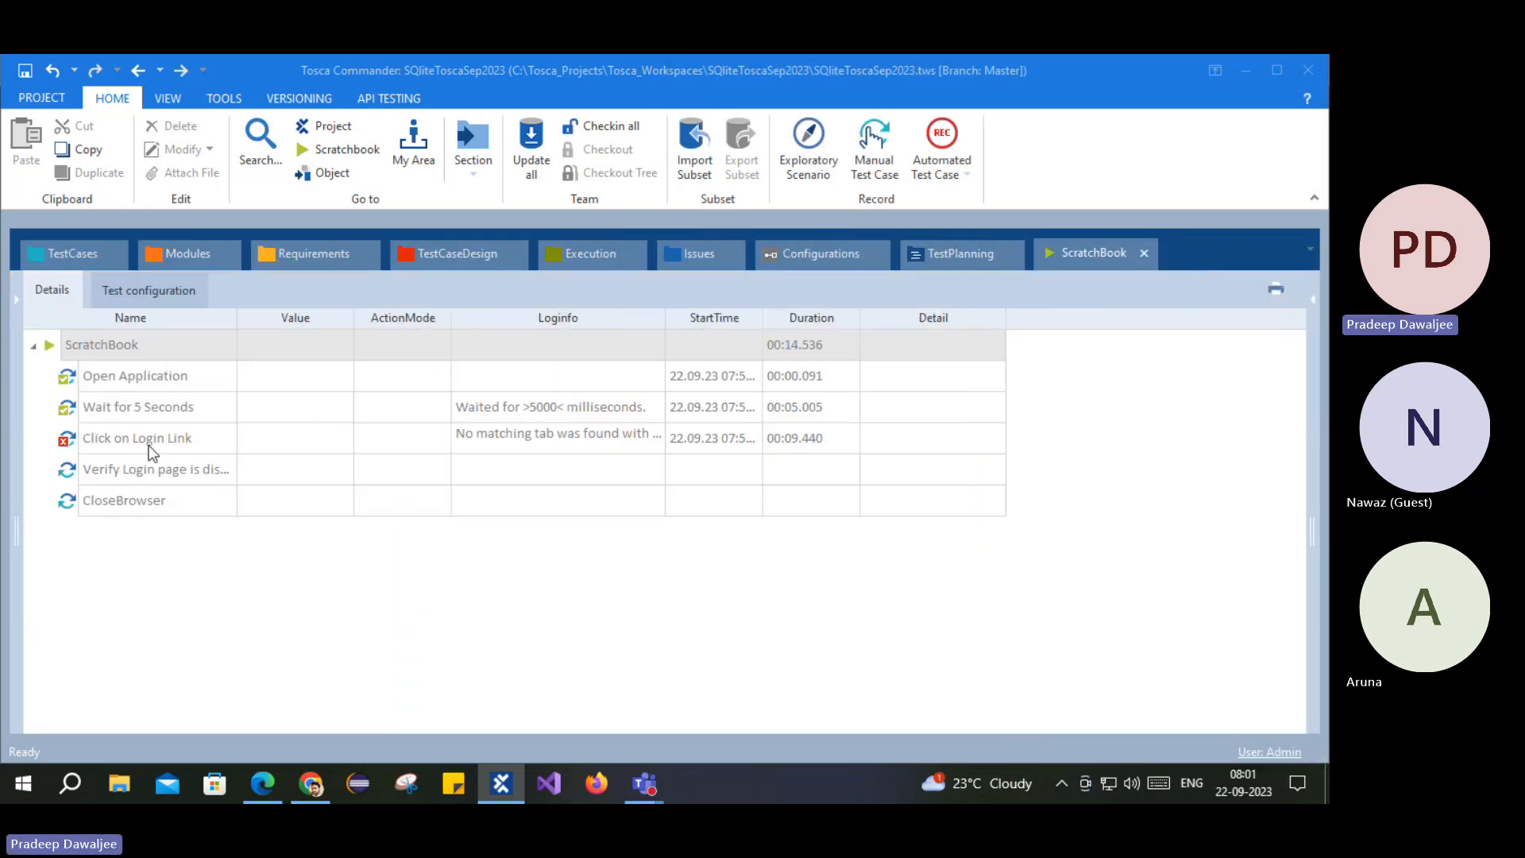
left_click(666, 318)
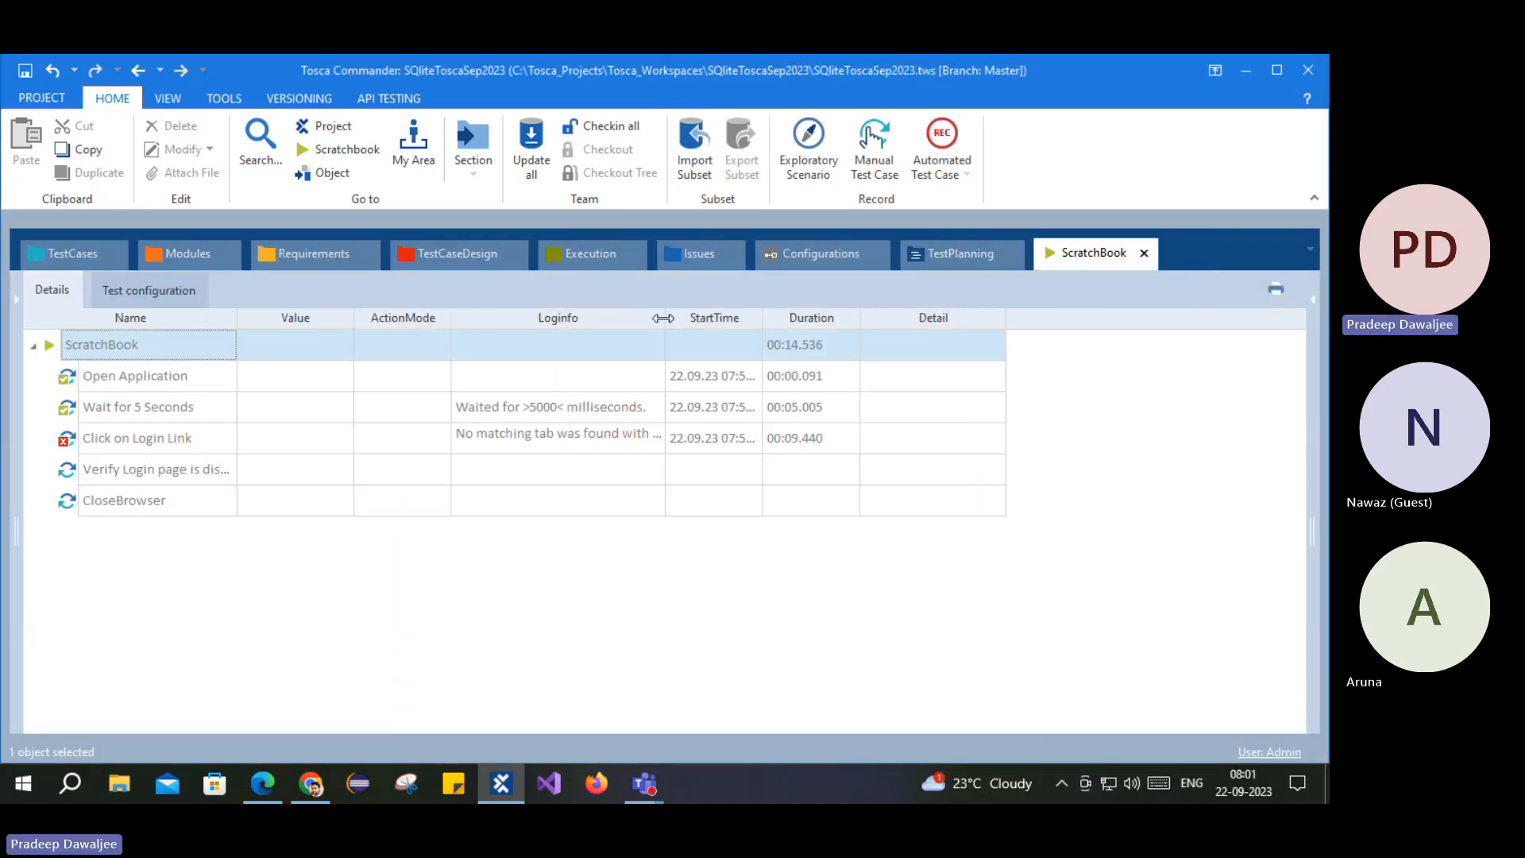
left_click_drag(666, 318, 1065, 339)
Step: Expand and read the complete Loginfo text of the Click on Login Link step in the docked ScratchBook
left_click(958, 438)
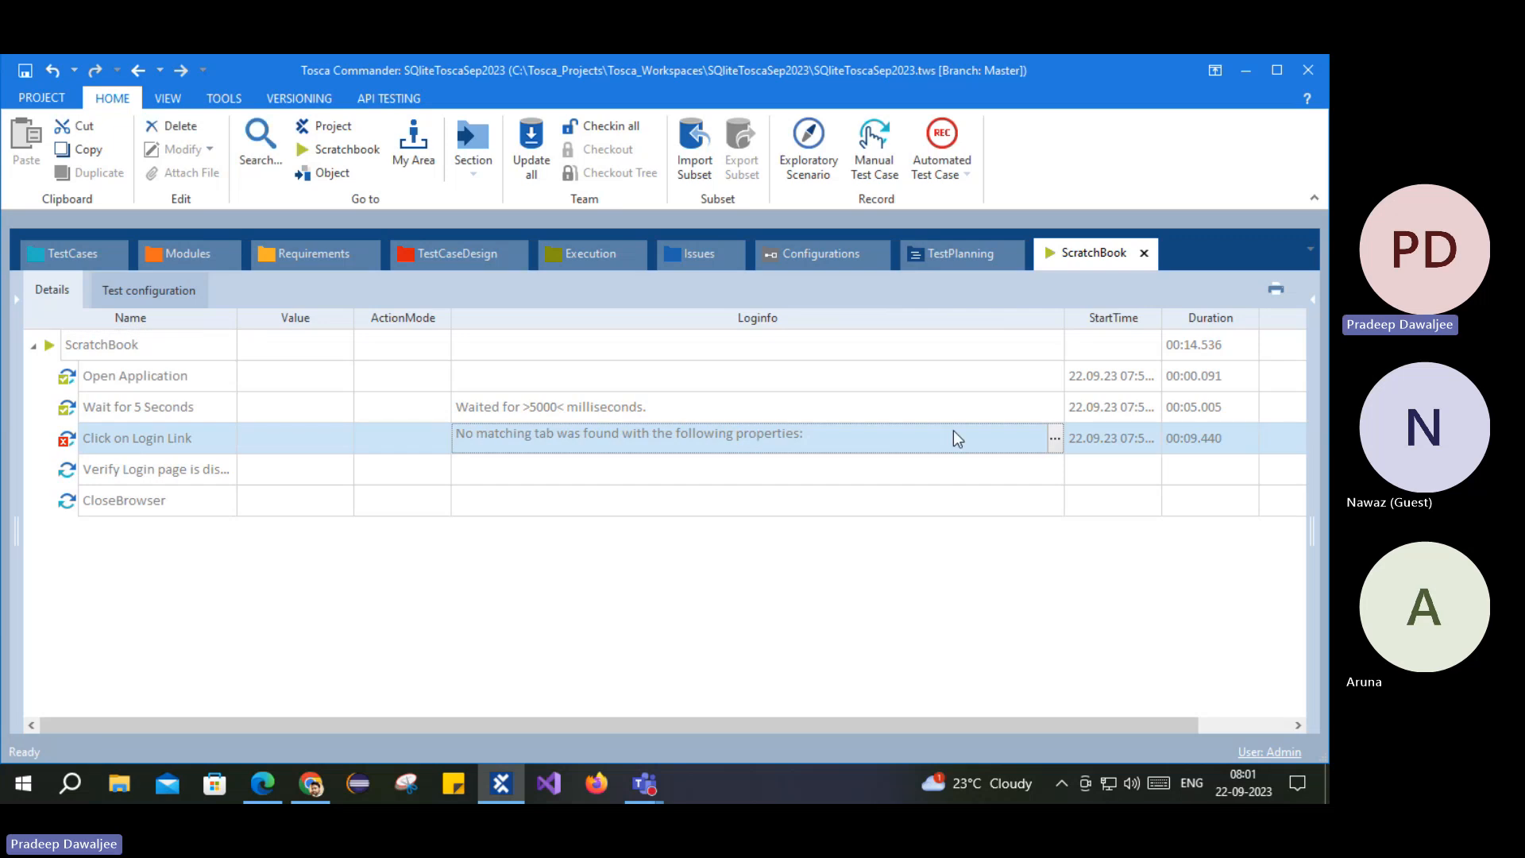
left_click(1054, 440)
left_click_drag(468, 467, 584, 490)
left_click(484, 591)
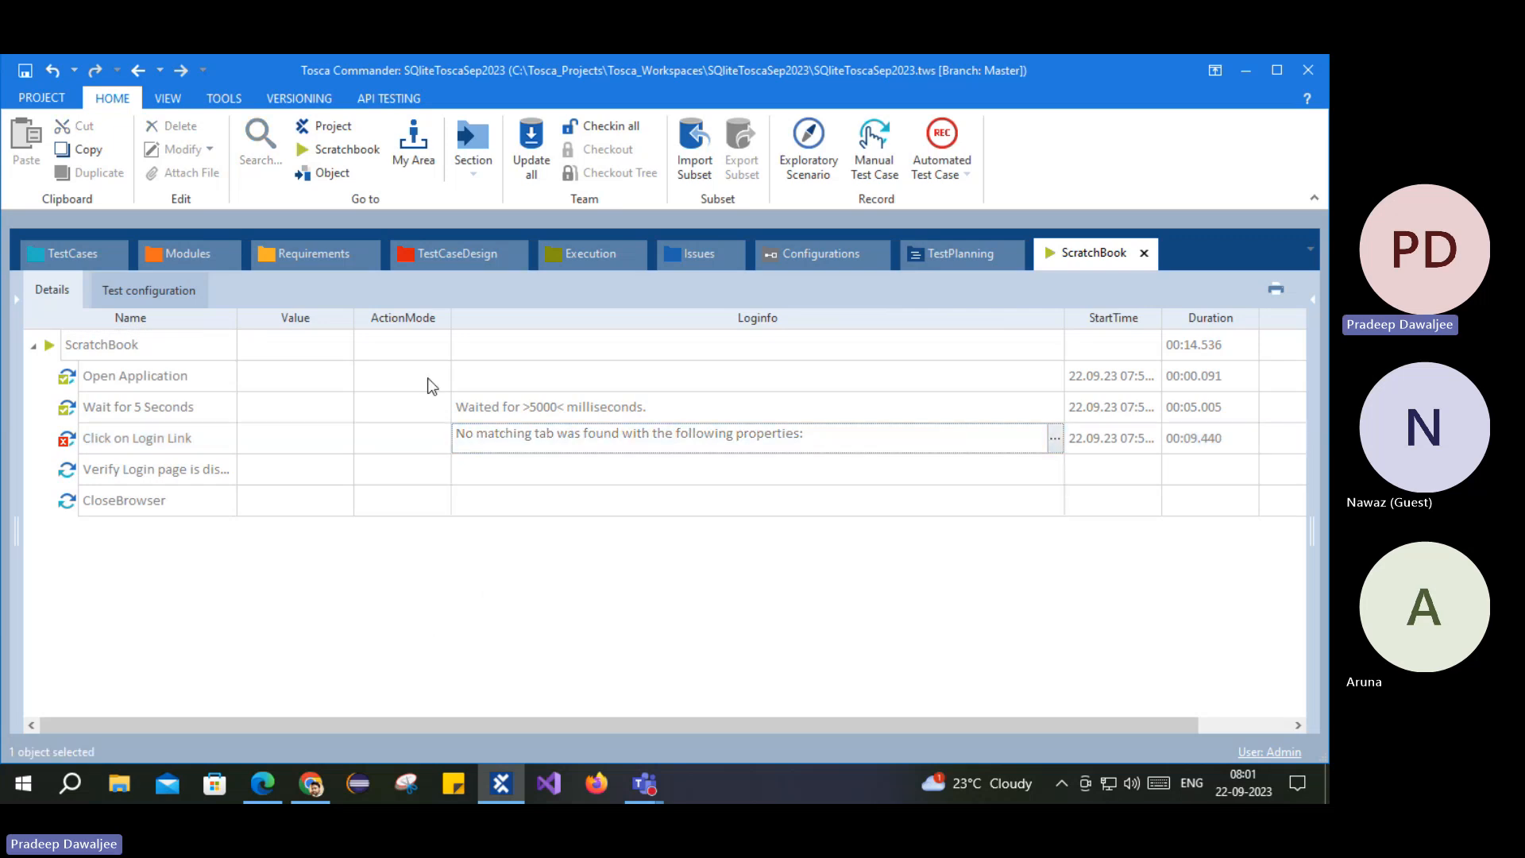
Step: Switch to Chrome and open the web store page of the installed Tricentis Automation Extension for Chrome
left_click(275, 780)
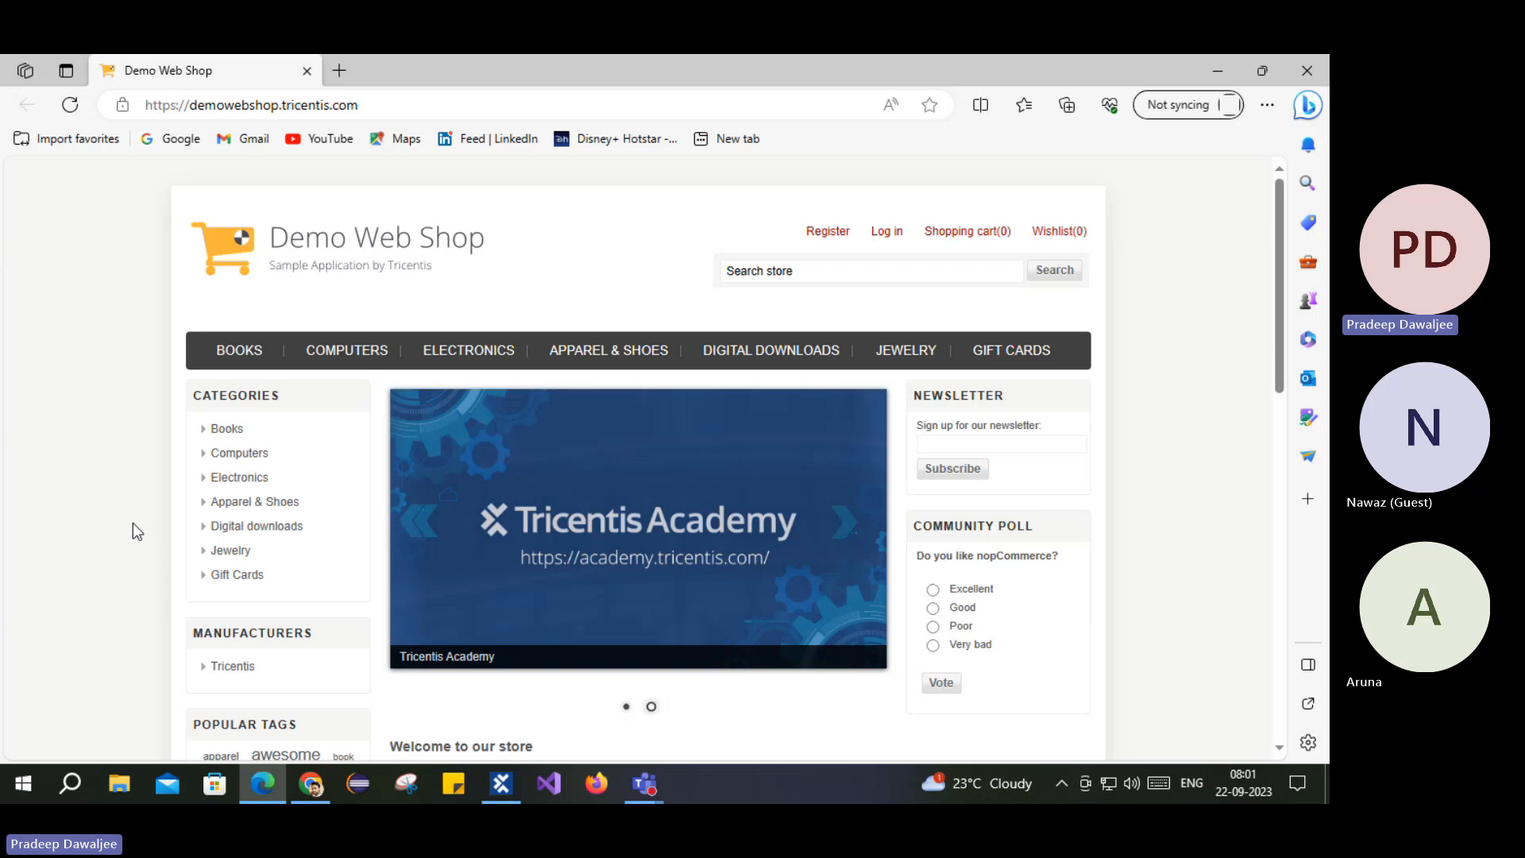
left_click(312, 786)
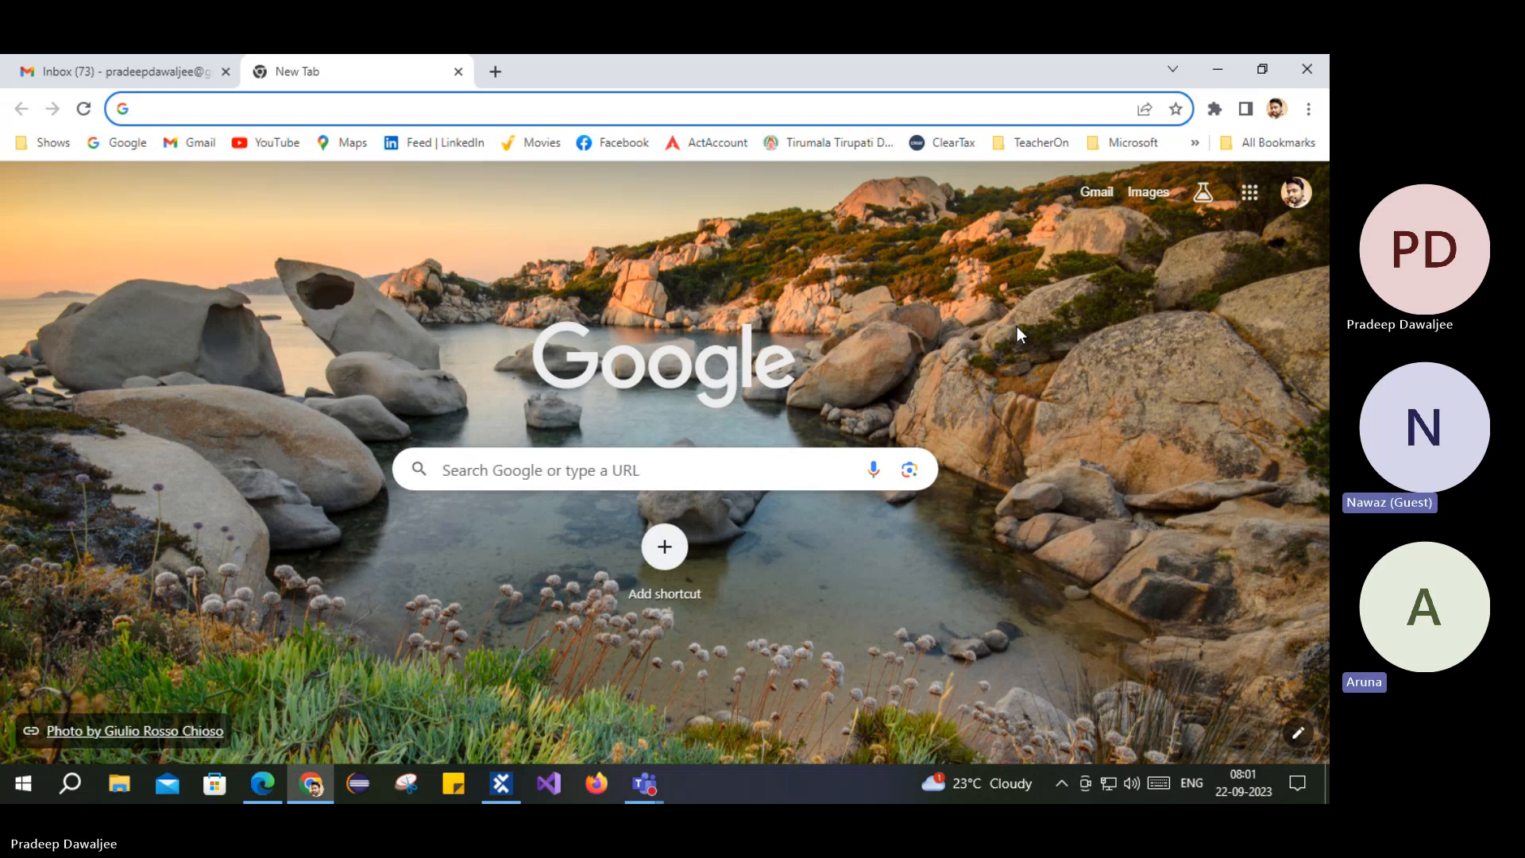
left_click(243, 784)
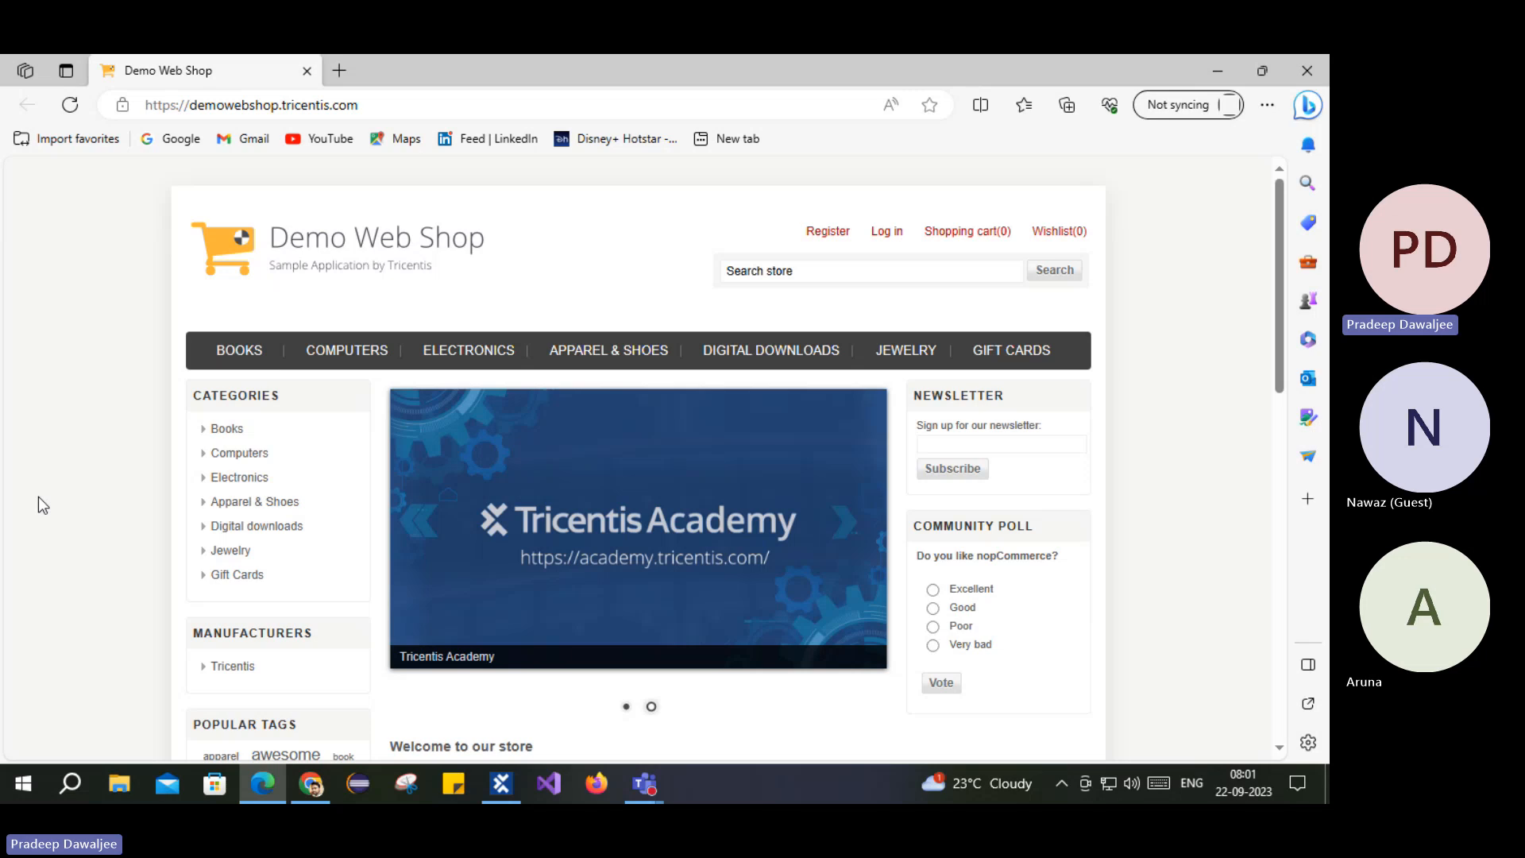
left_click(311, 784)
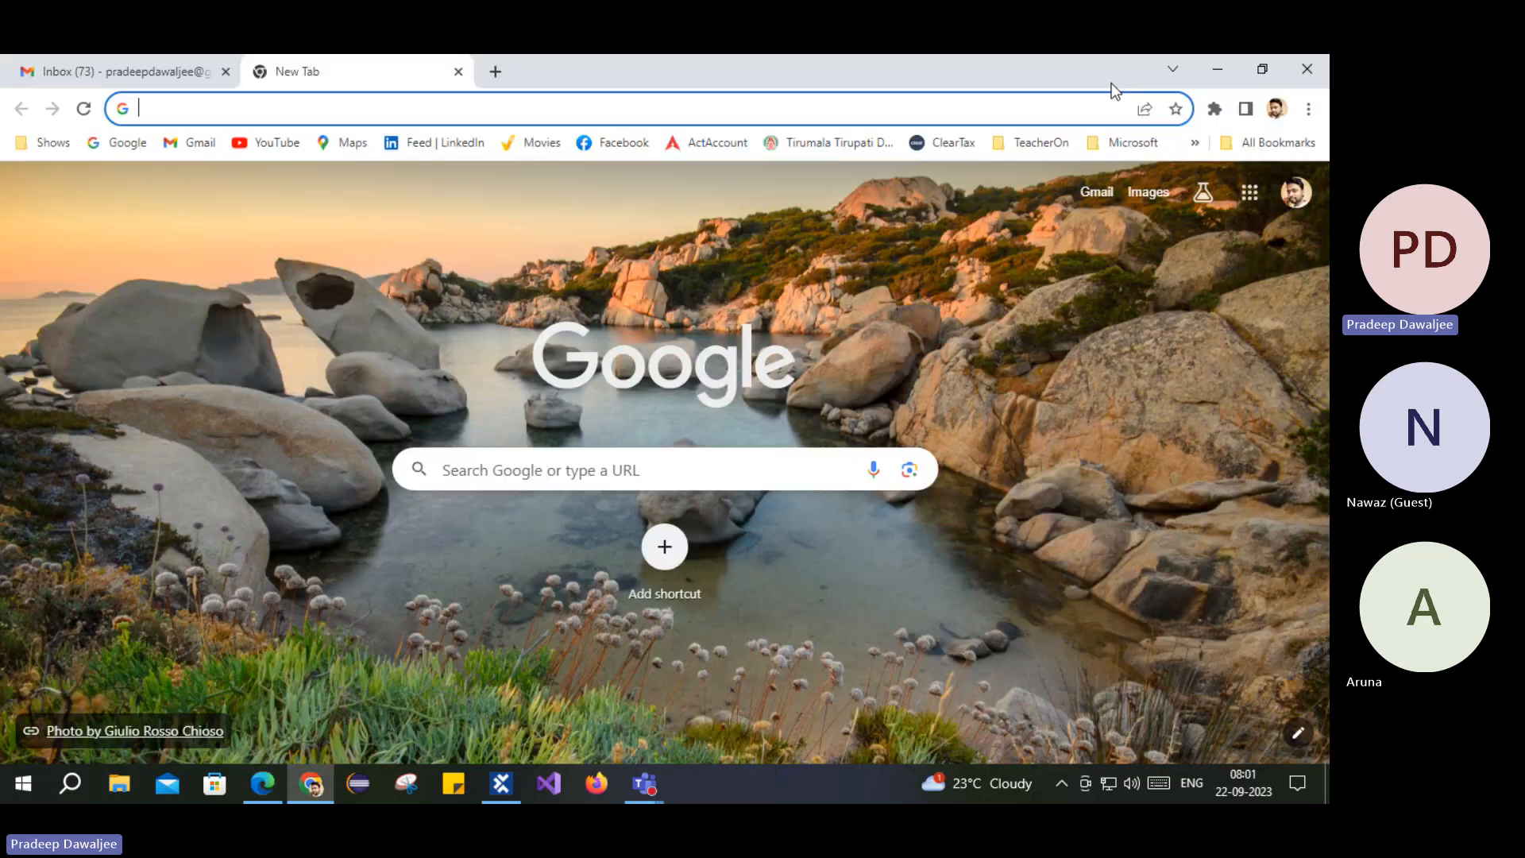
left_click(1215, 109)
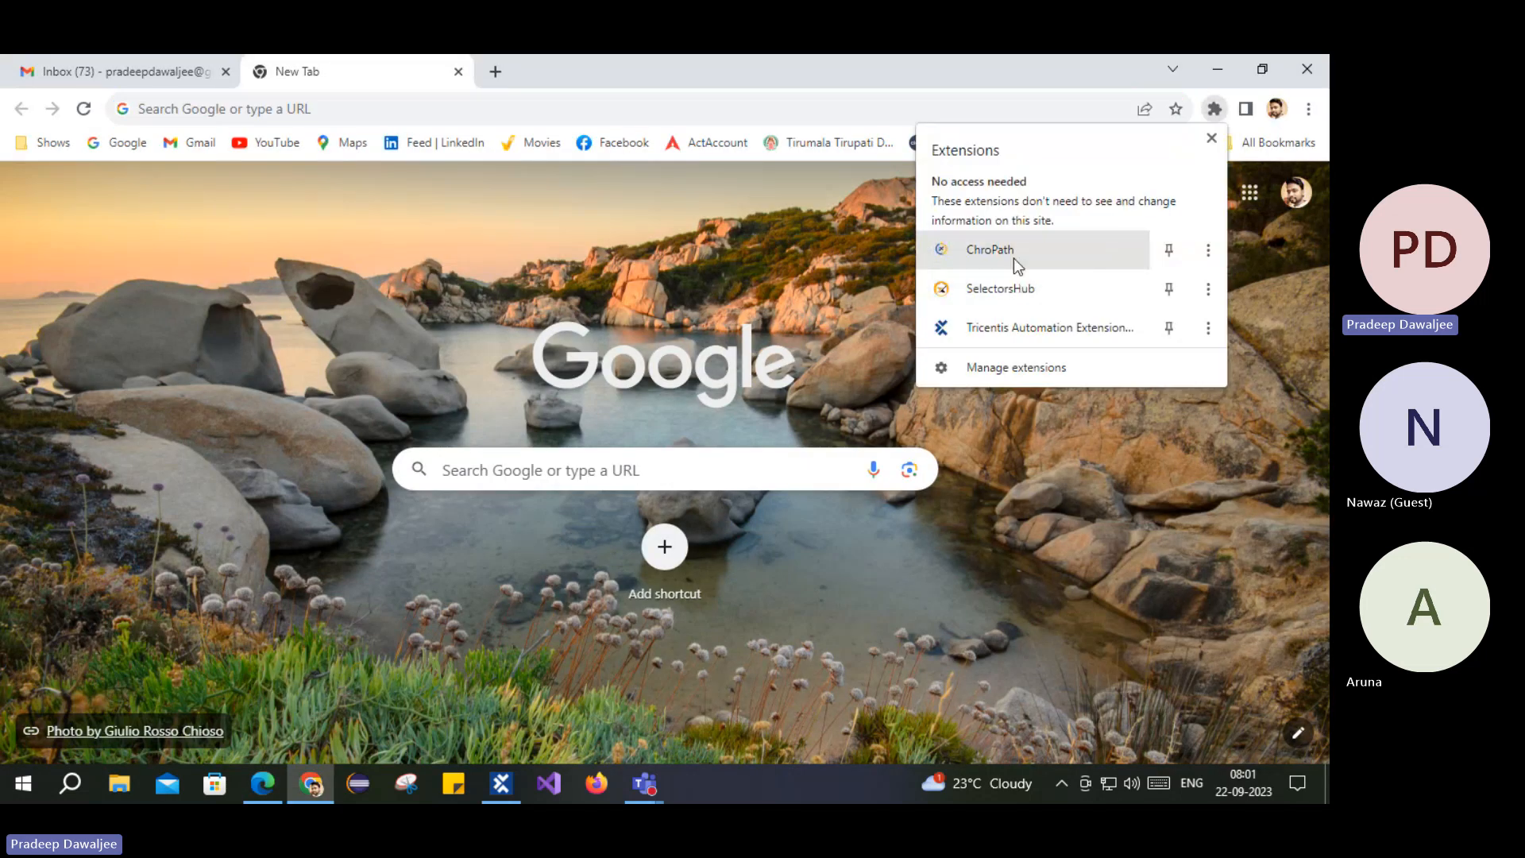
left_click(1208, 329)
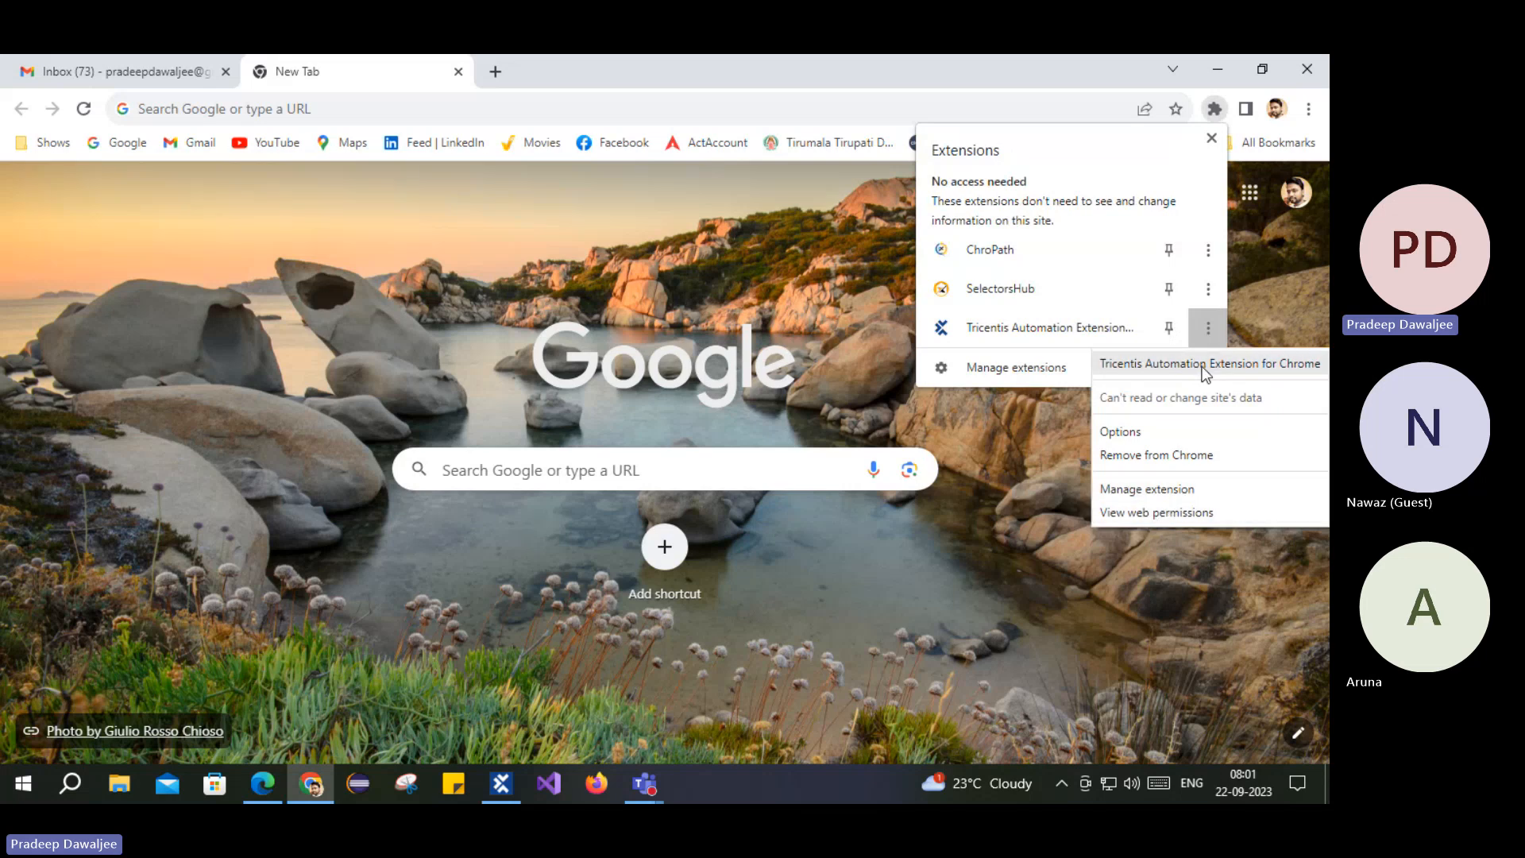
left_click(1031, 367)
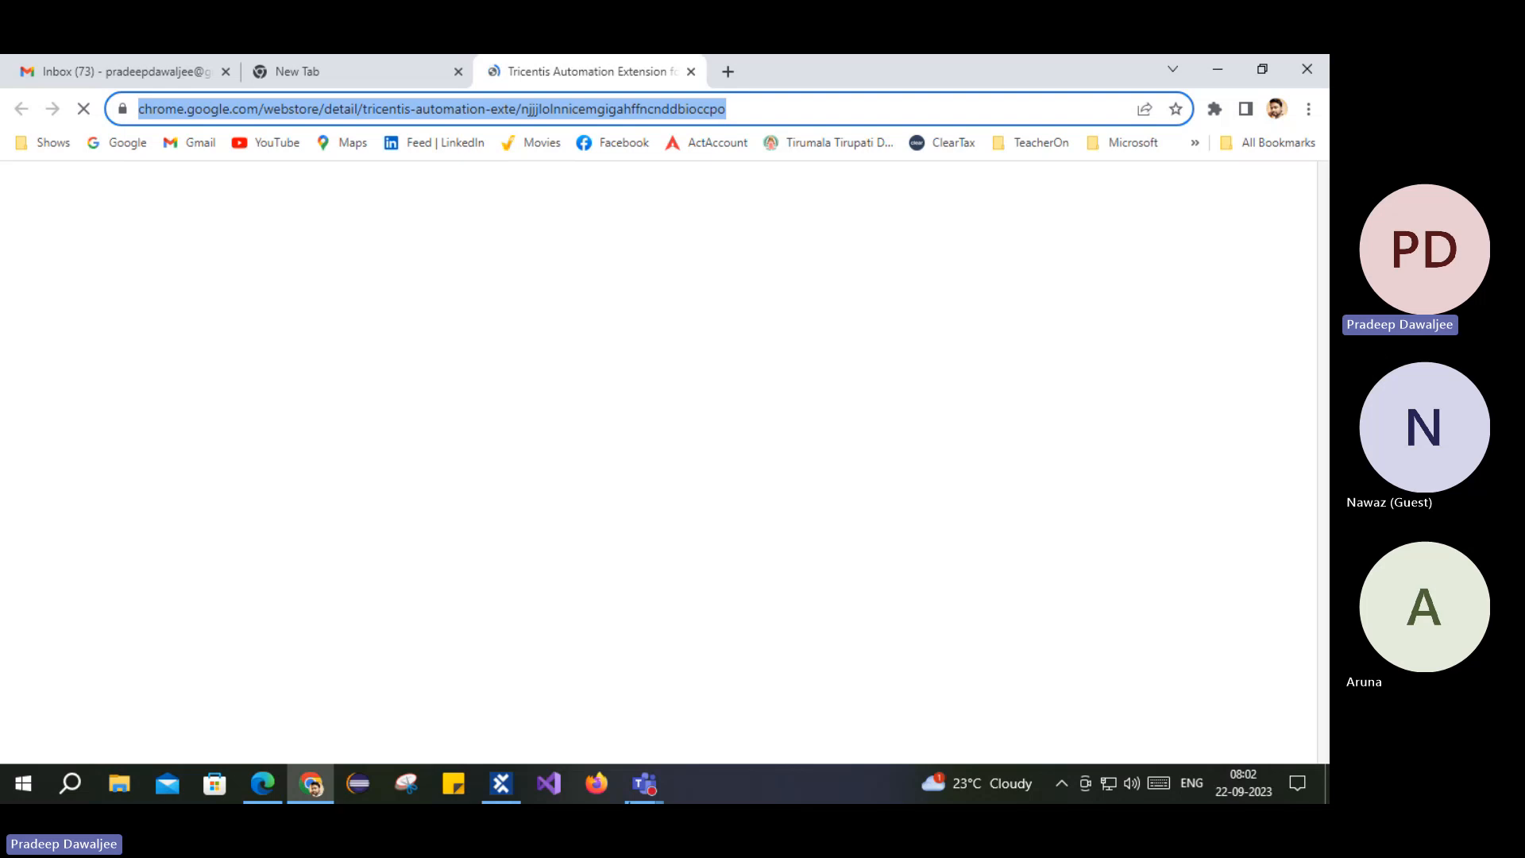
Step: Switch to Tosca Commander and show the About Tosca version information
left_click(498, 789)
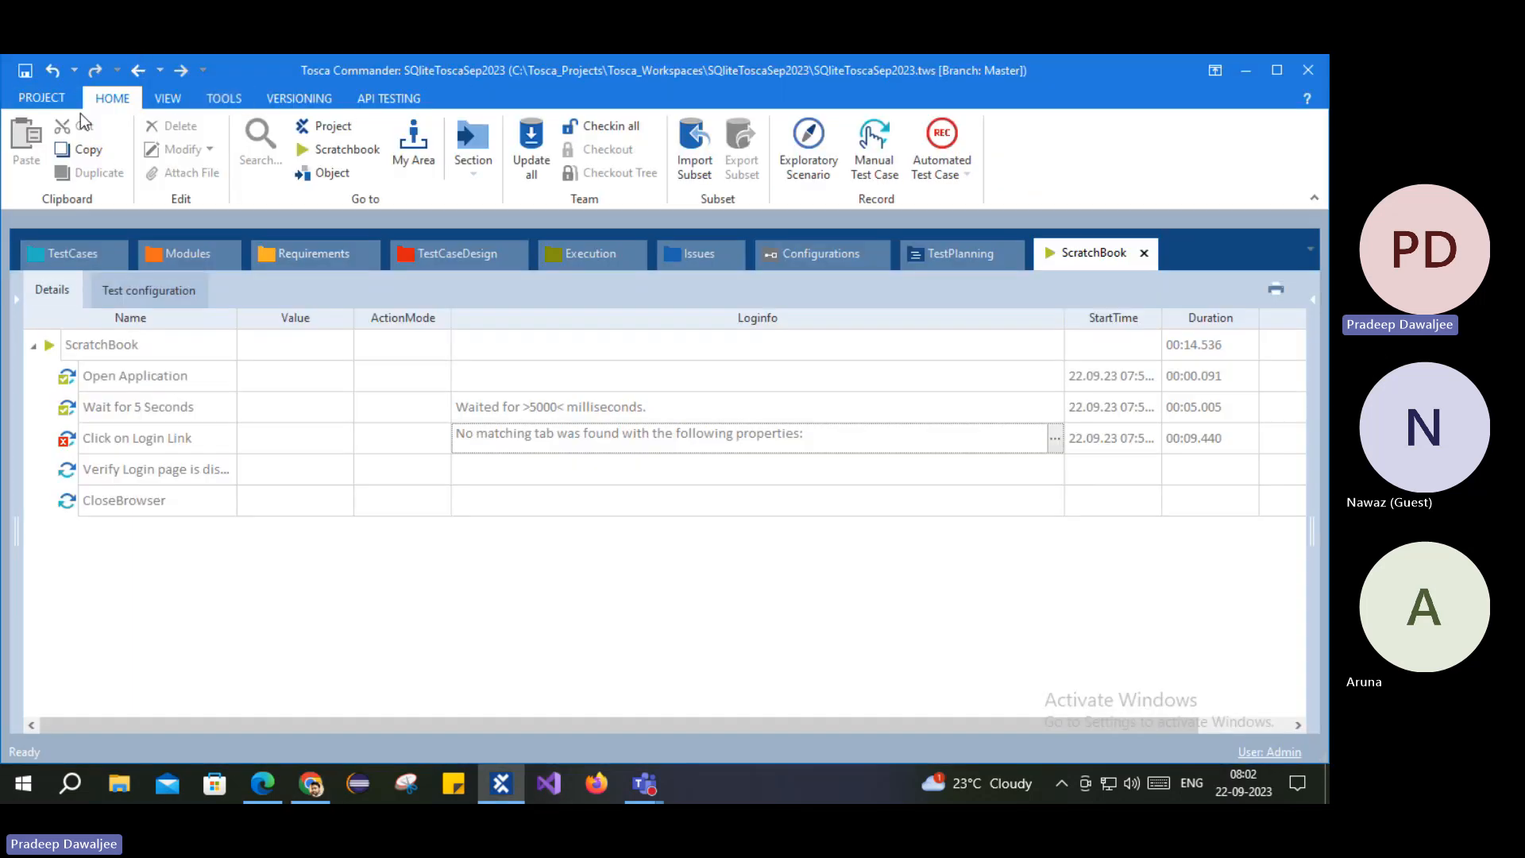
left_click(42, 98)
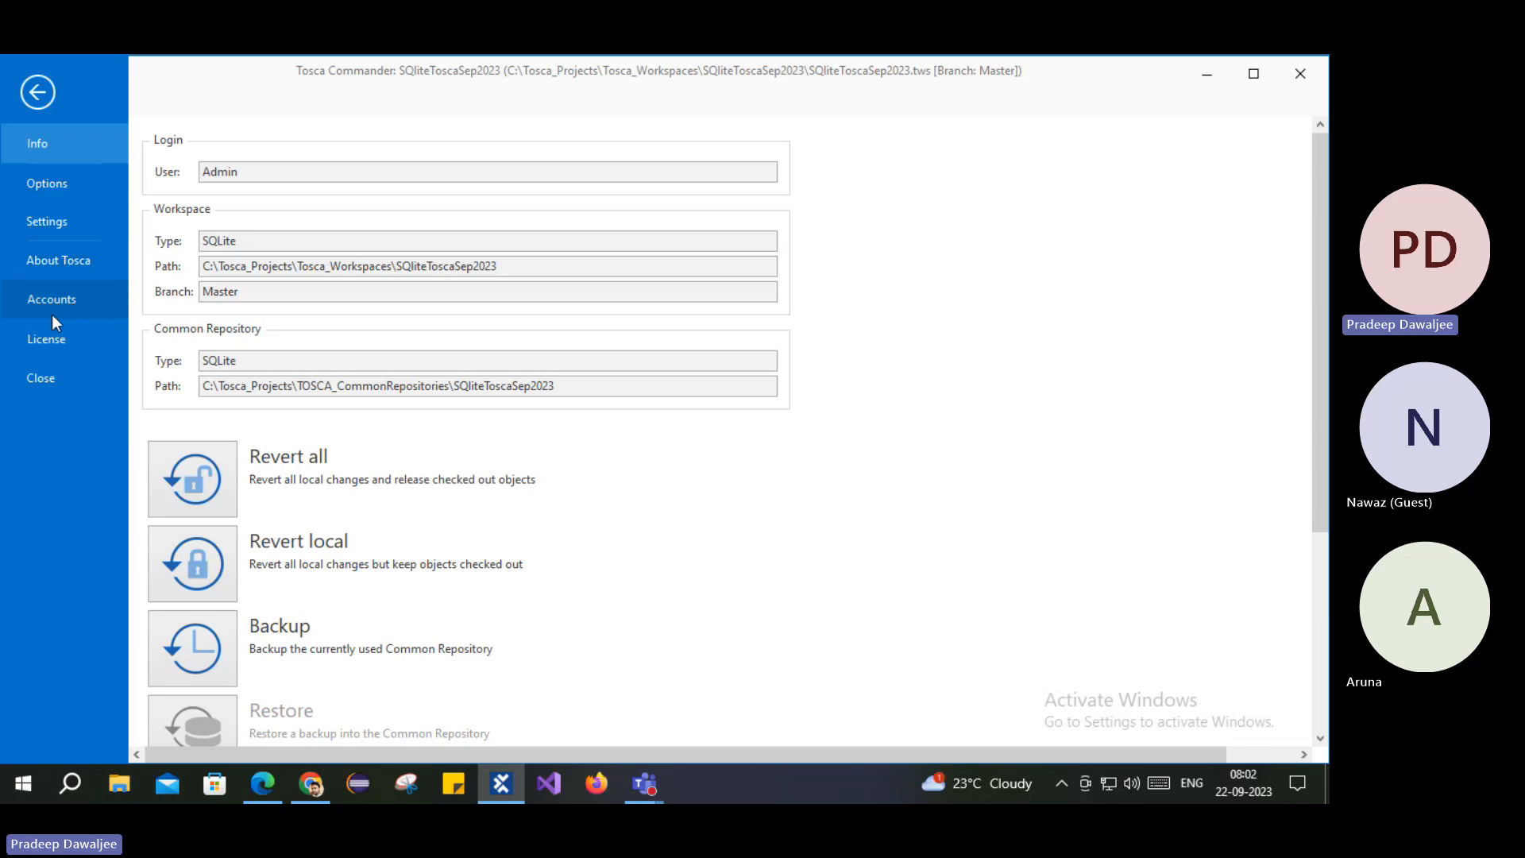
left_click(65, 267)
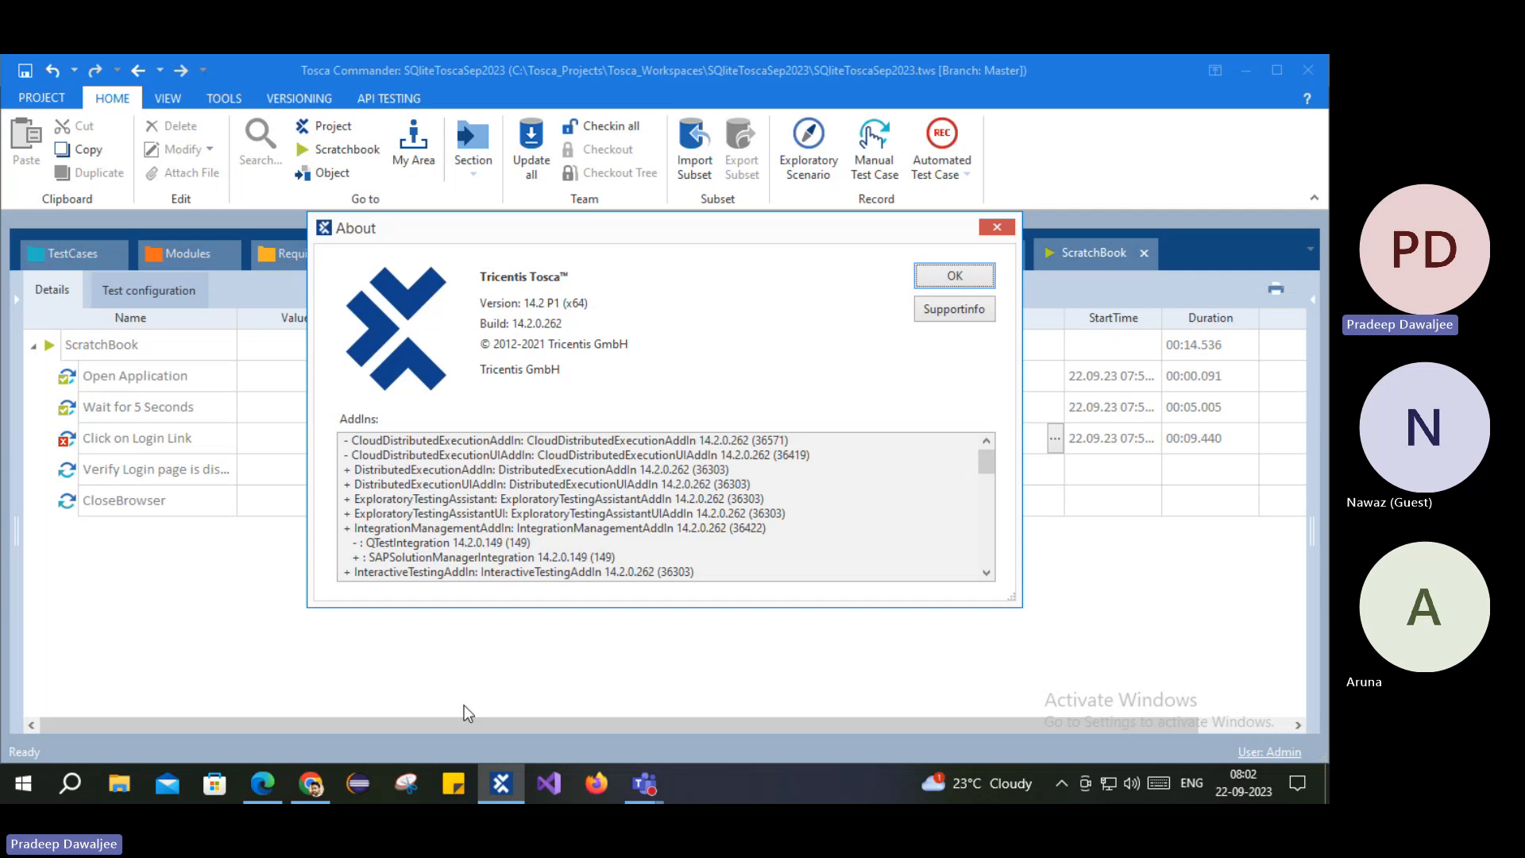
Step: Return to Chrome and examine the Tricentis extension's version, update date and Tosca compatibility on its web store page
left_click(311, 784)
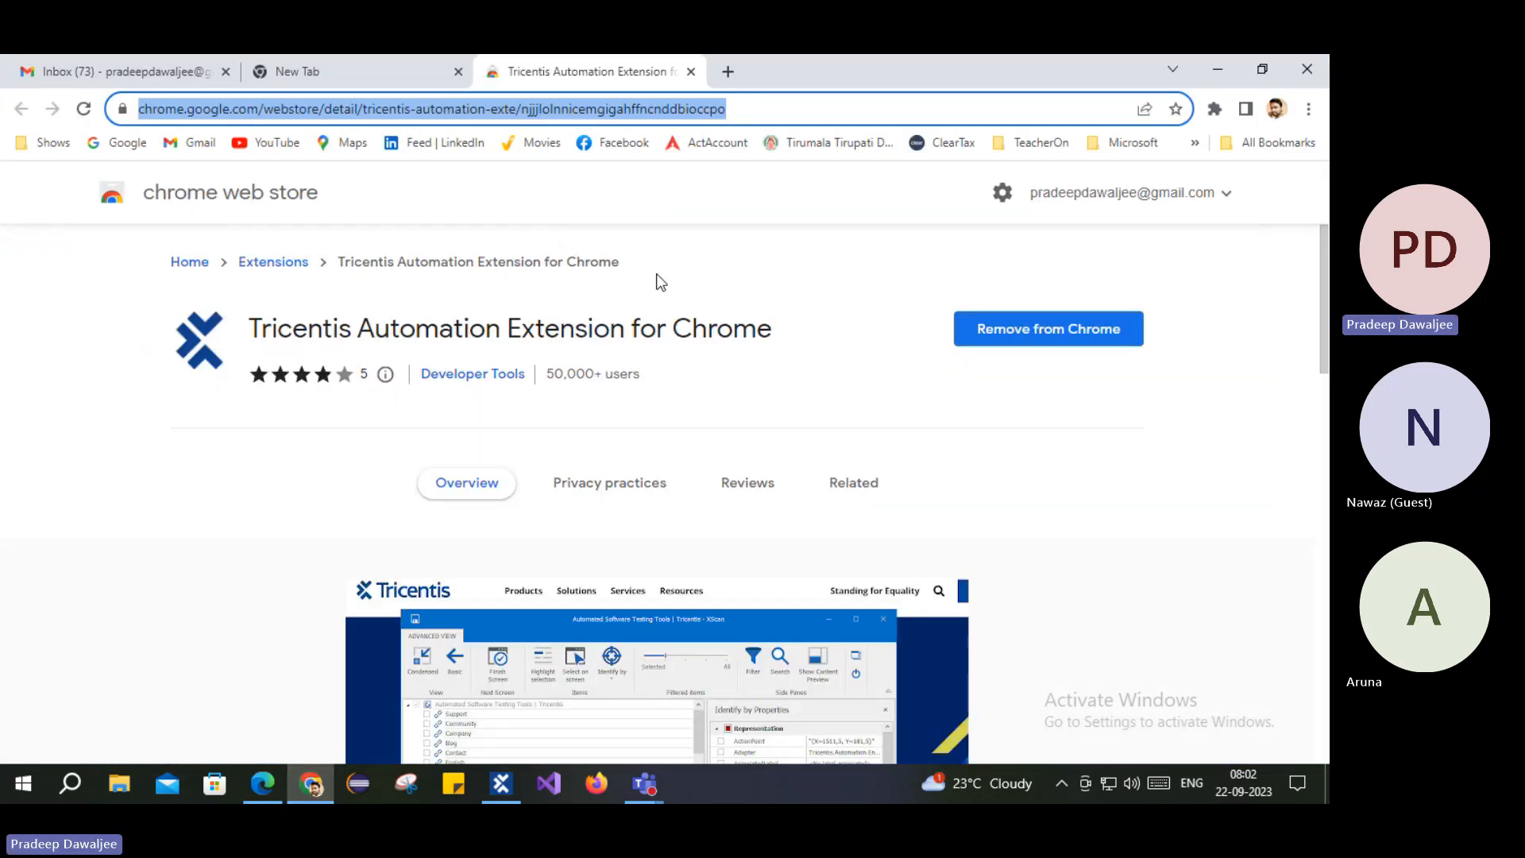
scroll(718, 291, "down", 10)
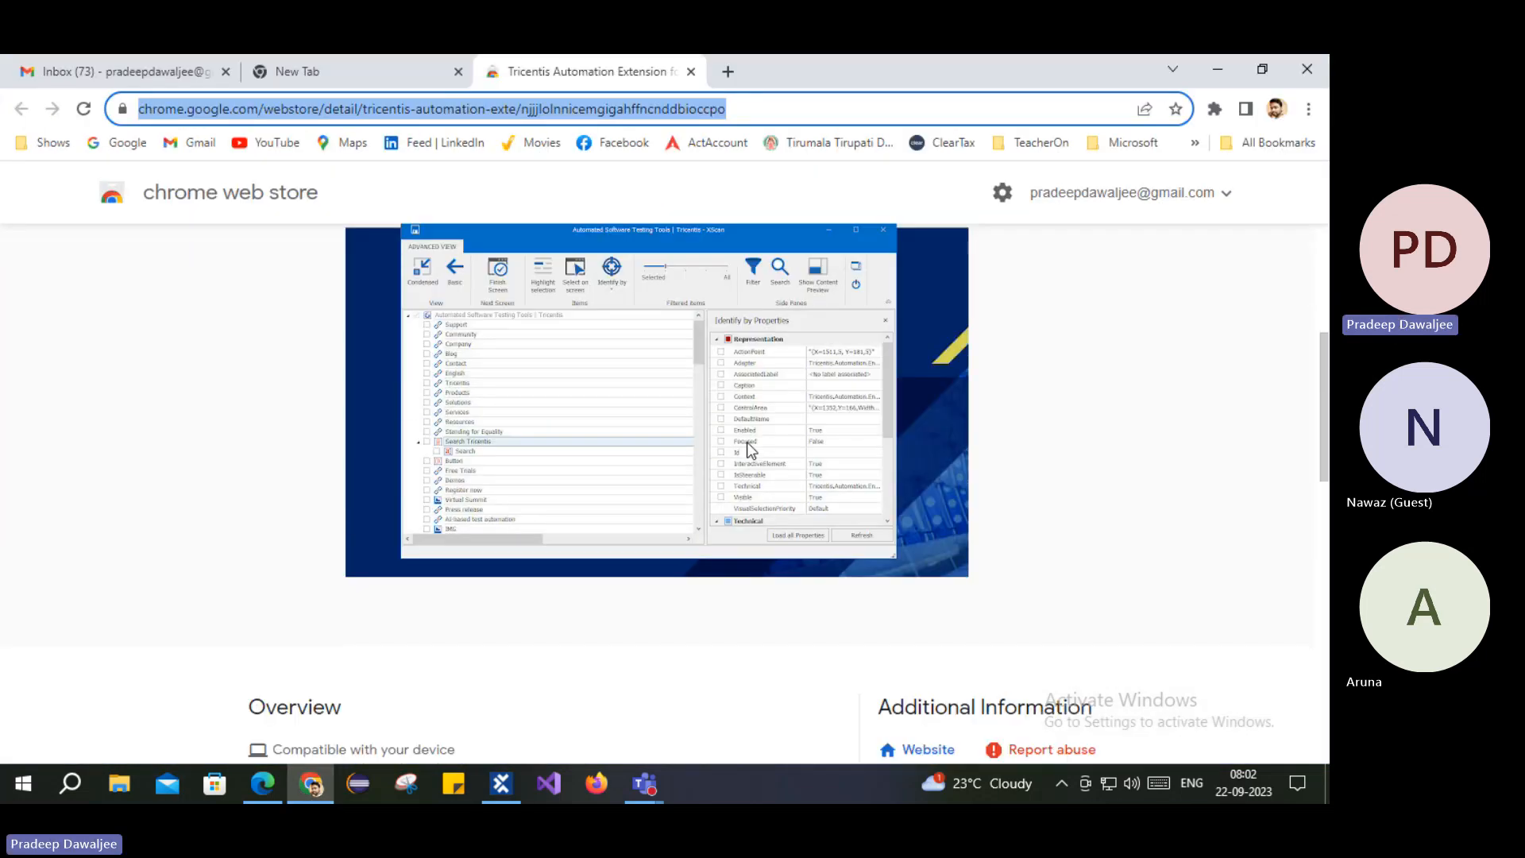
scroll(764, 427, "down", 1)
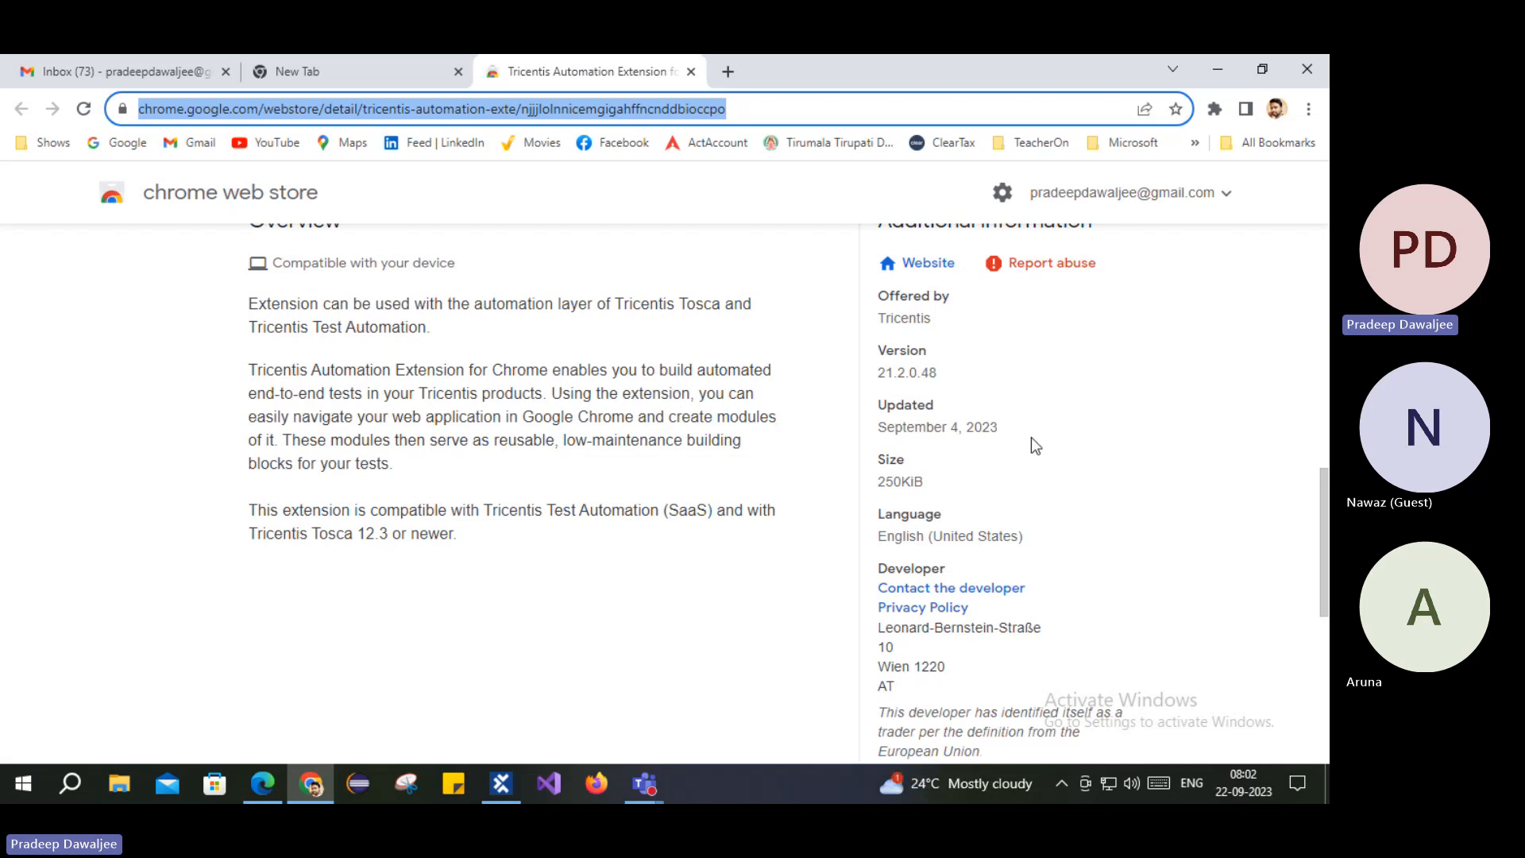
left_click(262, 787)
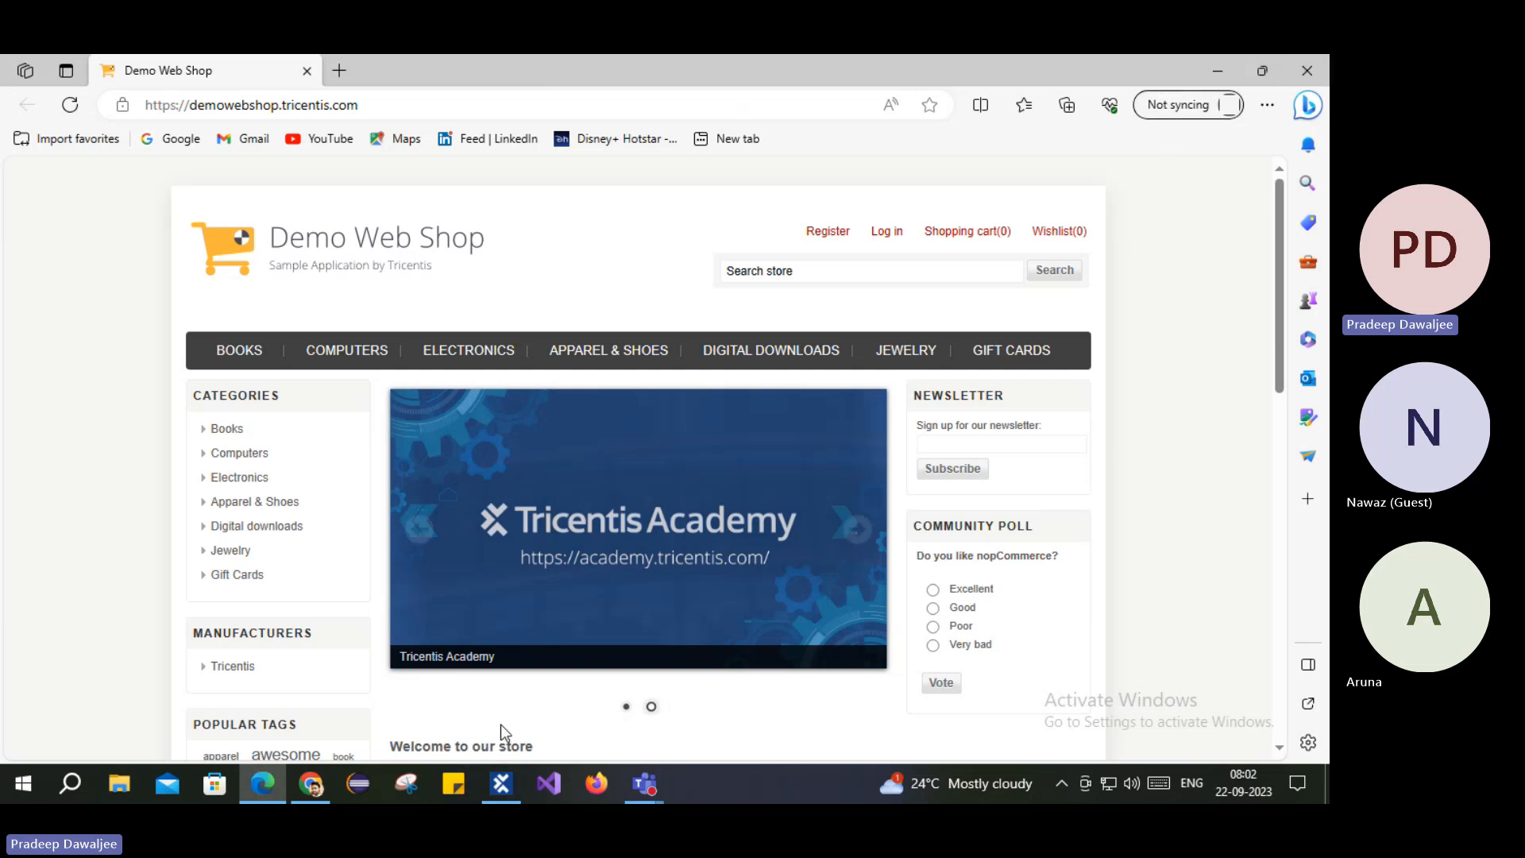
left_click(311, 784)
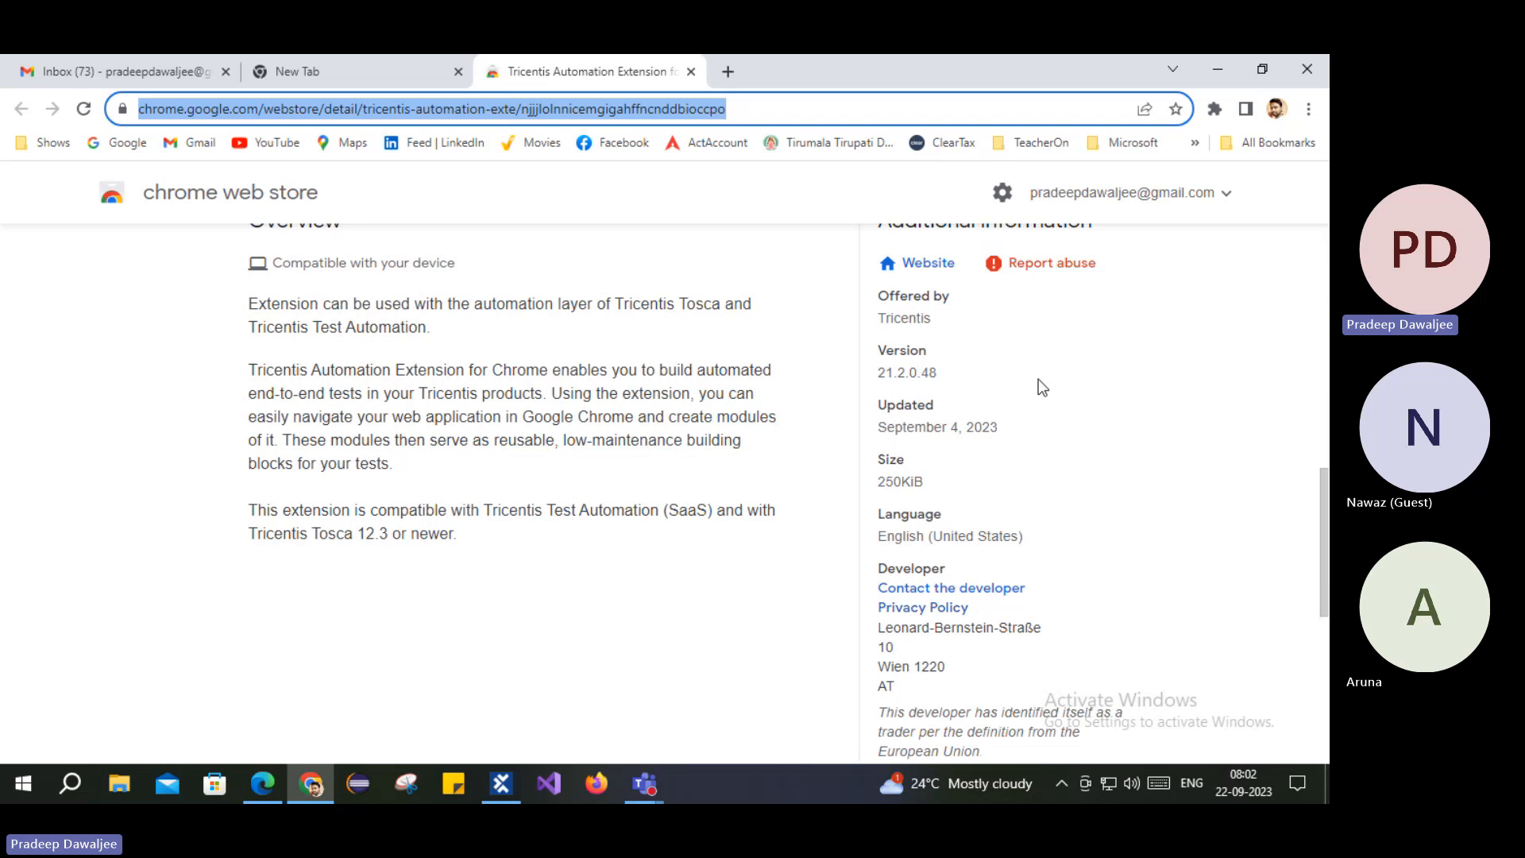
scroll(1049, 509, "down", 3)
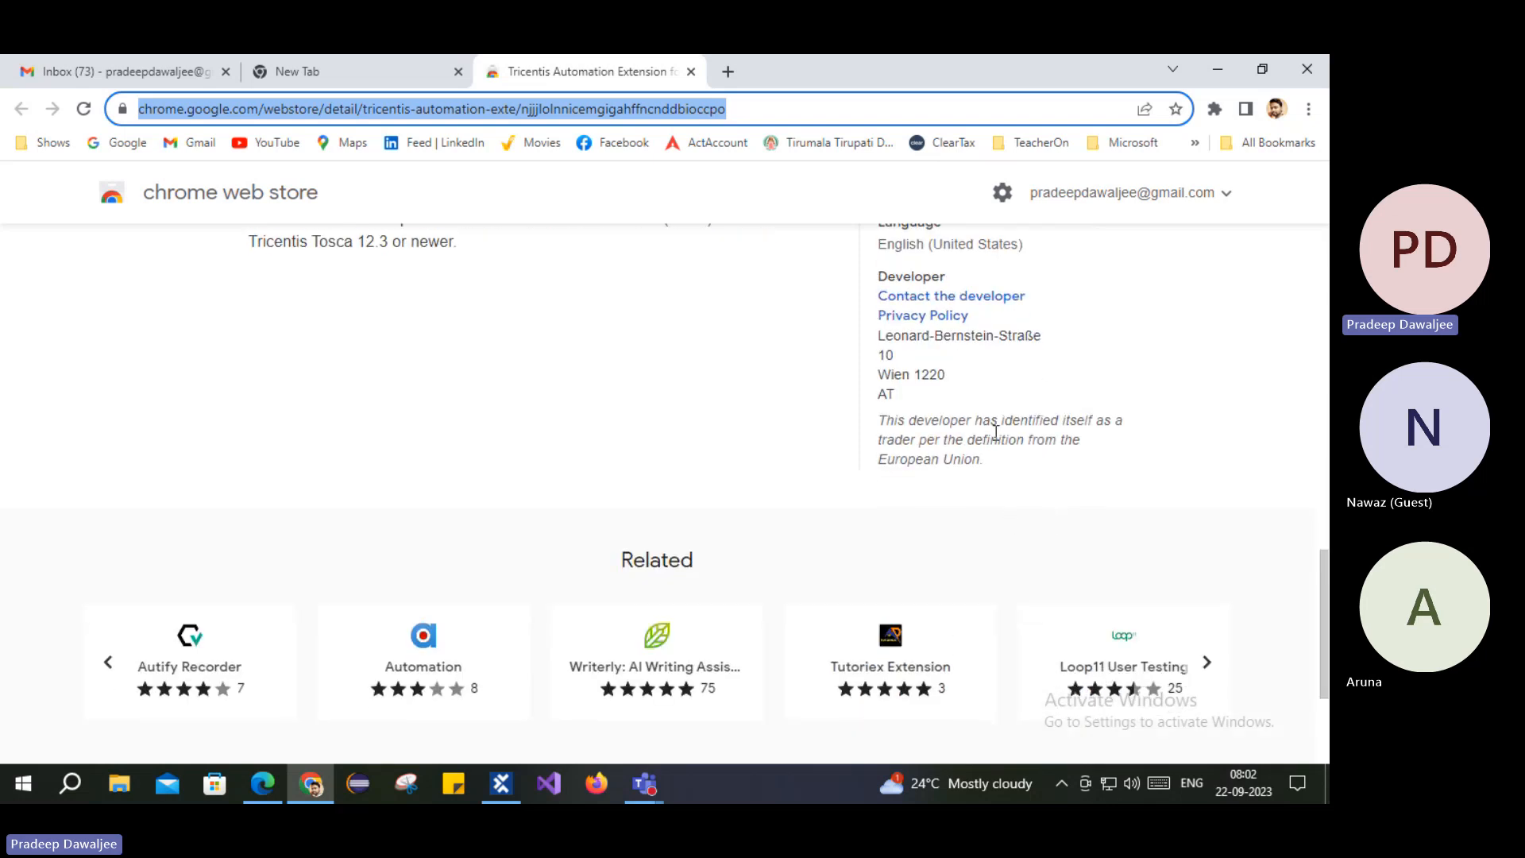
scroll(995, 433, "up", 3)
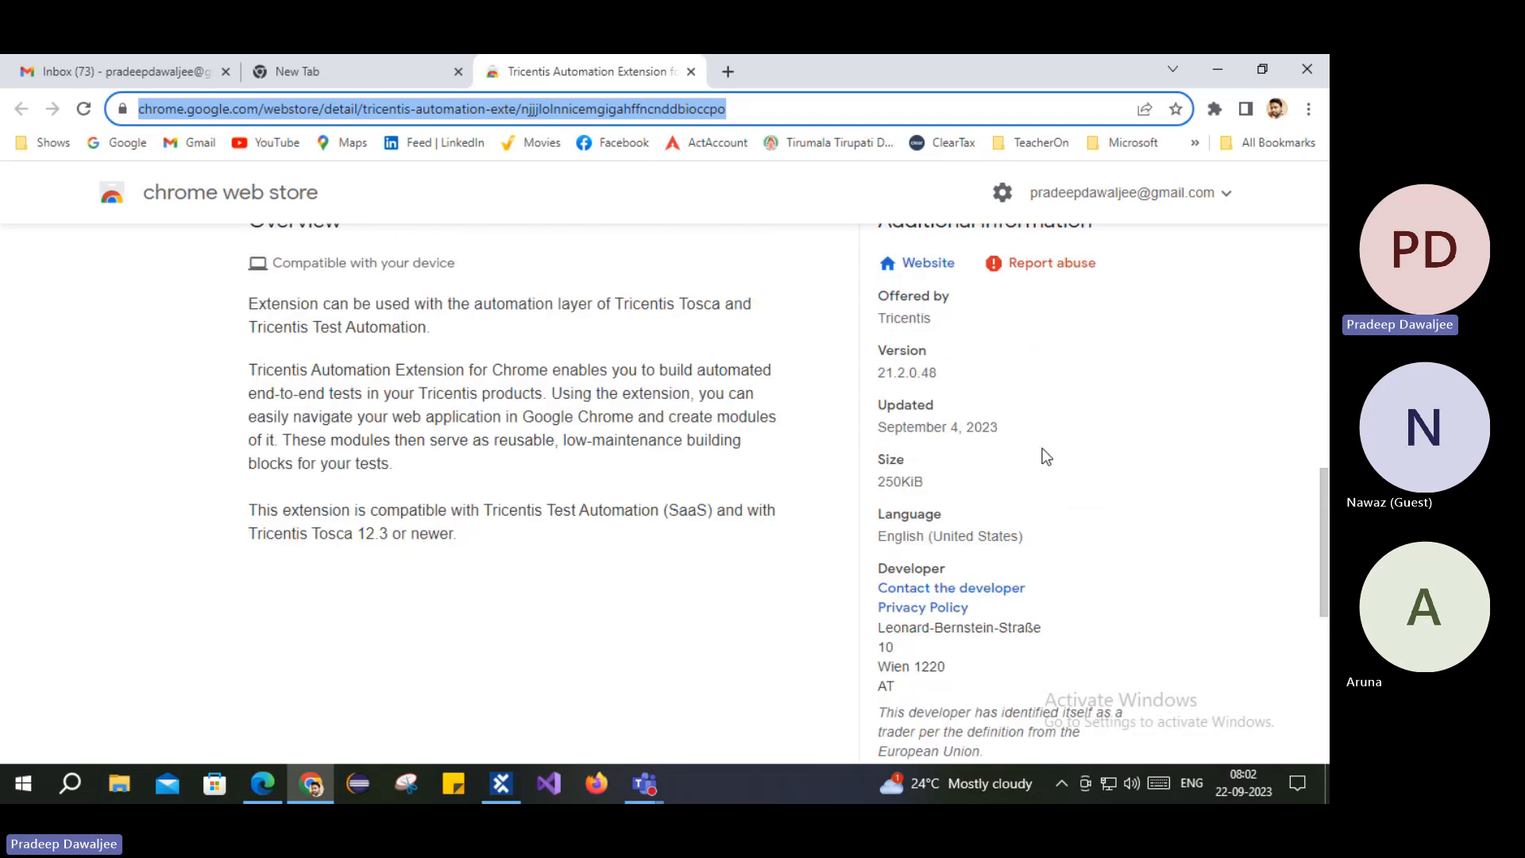
scroll(1042, 453, "up", 3)
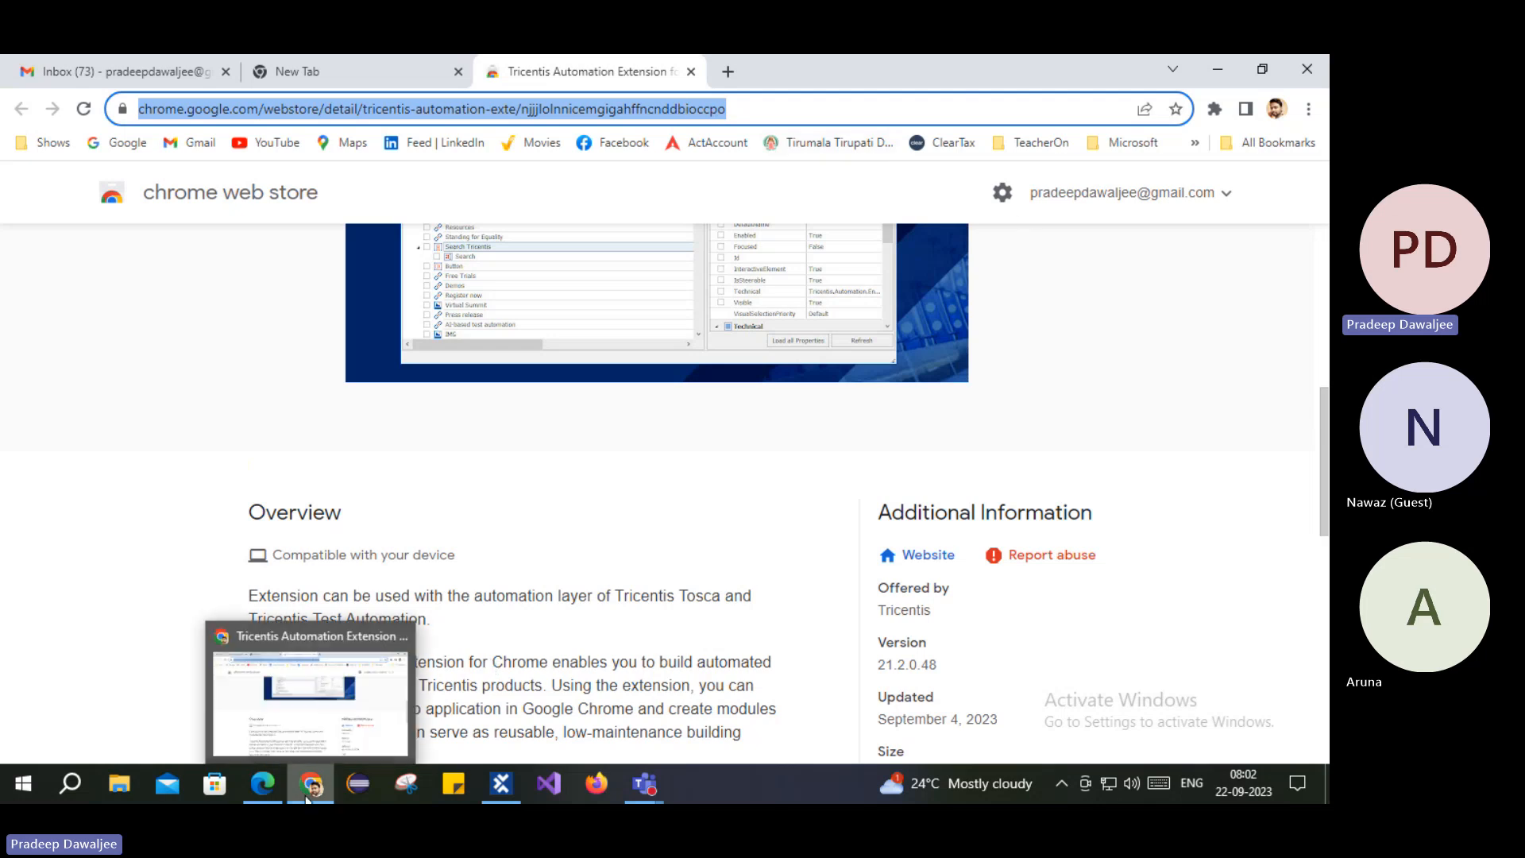
Step: Check the Demo Web Shop page in Edge, return to Tosca Commander and close the About Tosca information
left_click(270, 788)
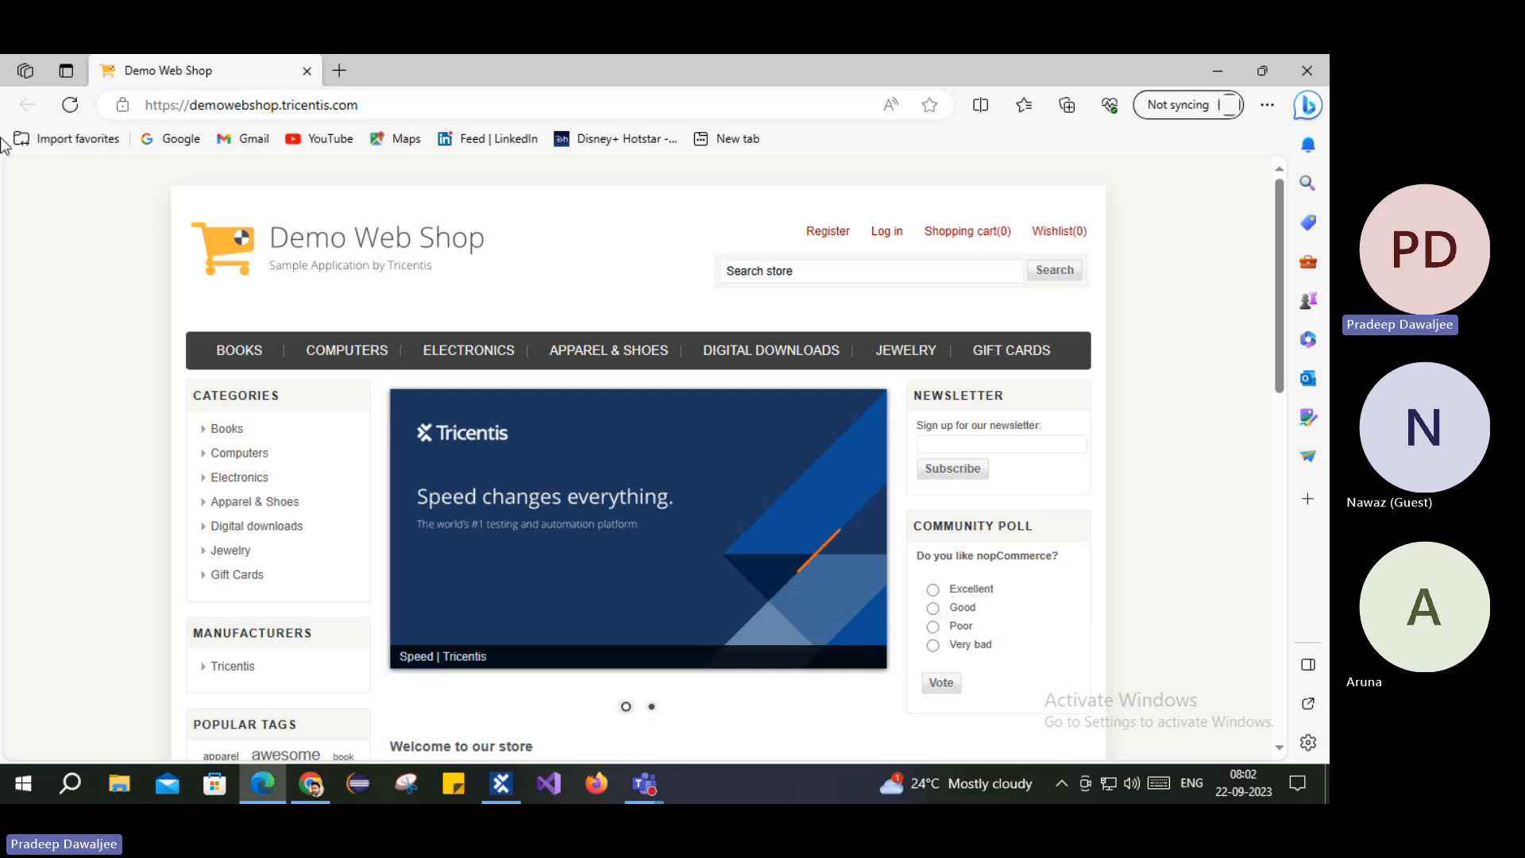
left_click(501, 784)
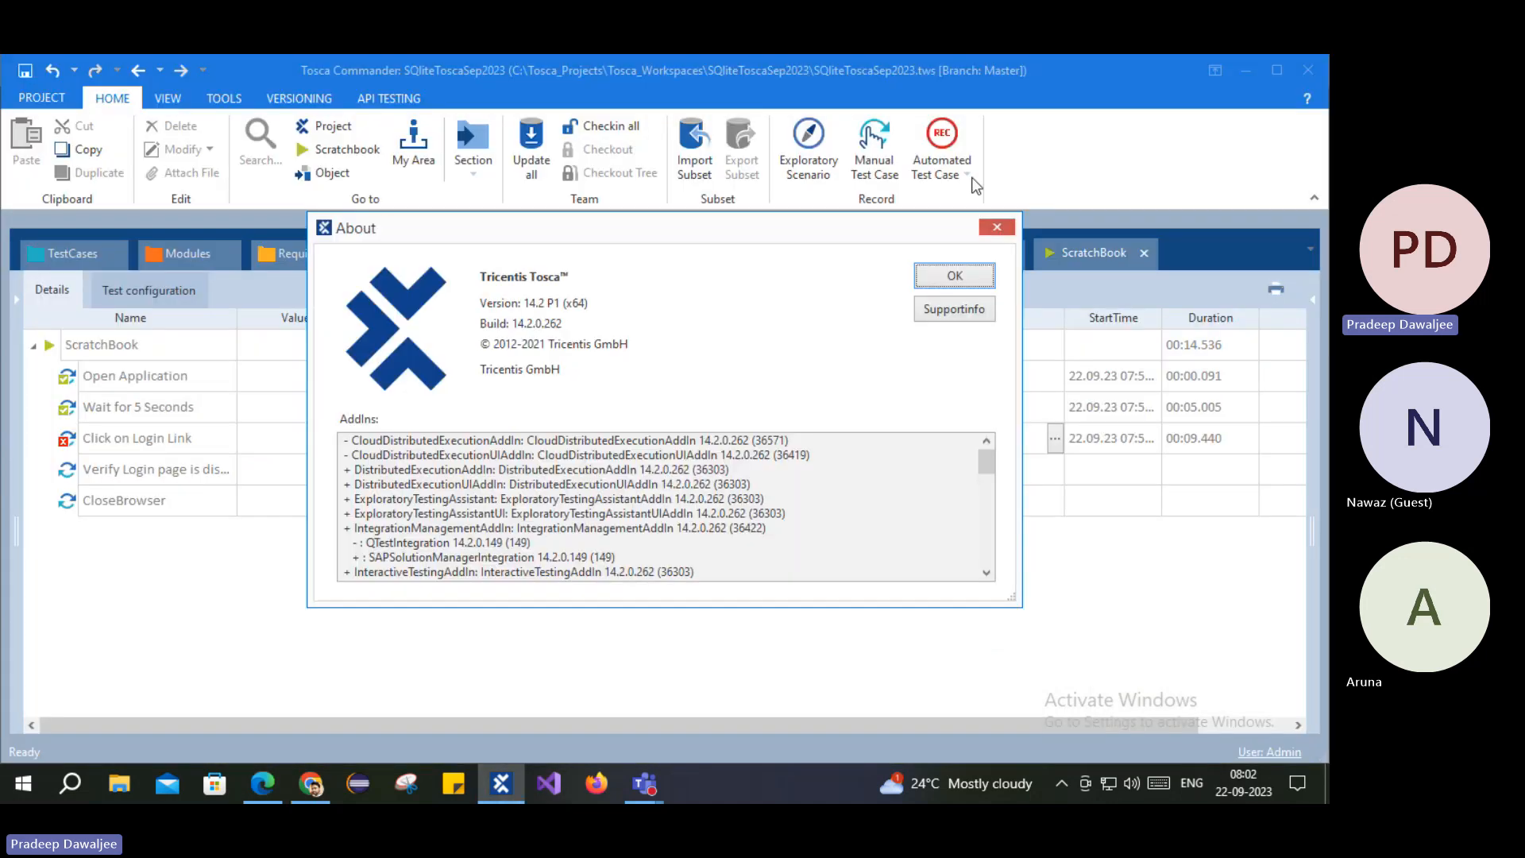
left_click(954, 275)
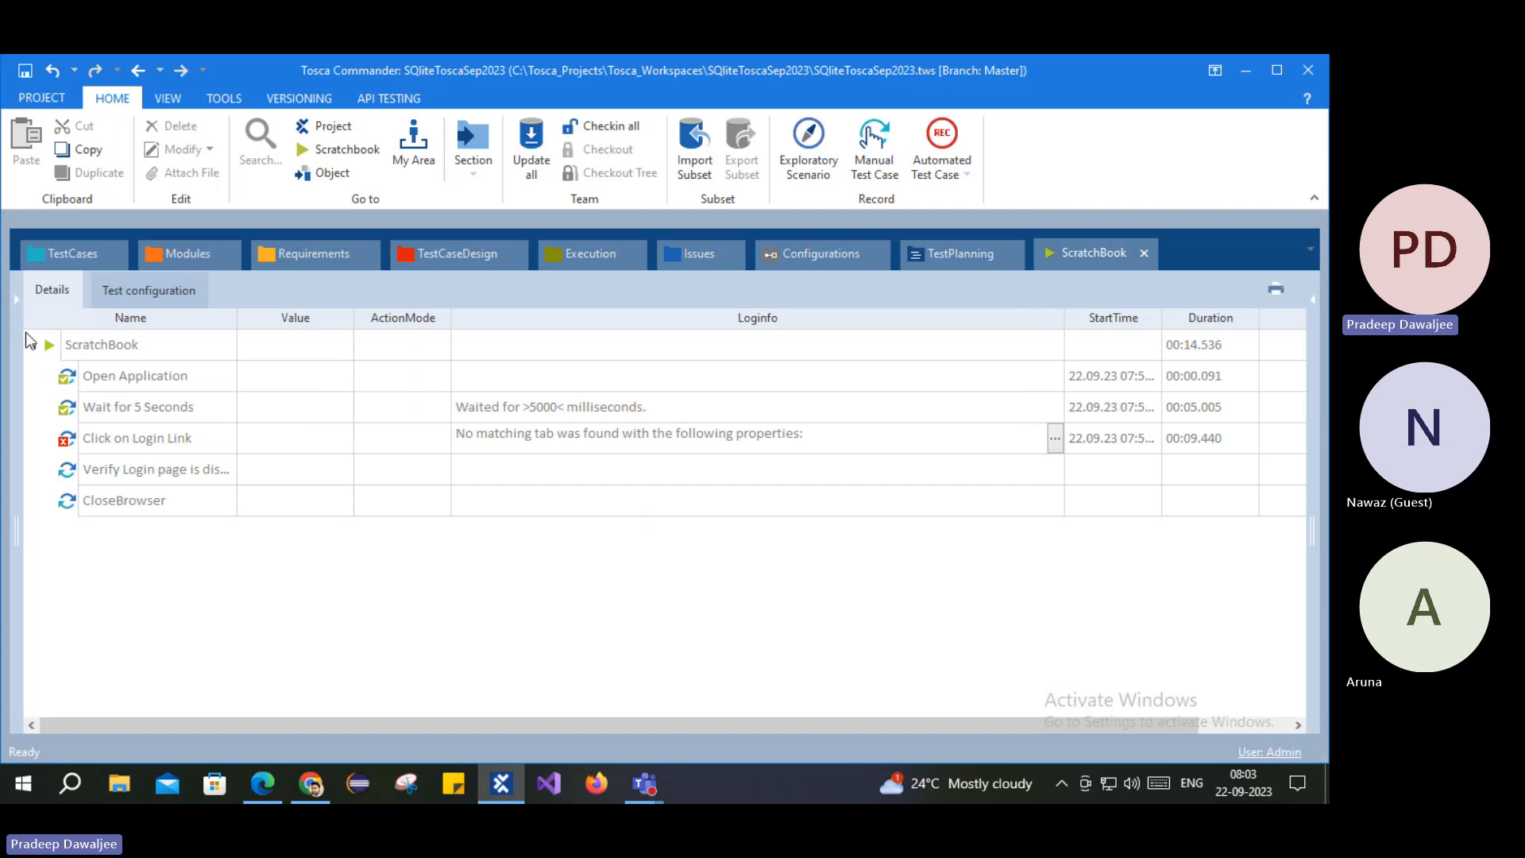
left_click(449, 561)
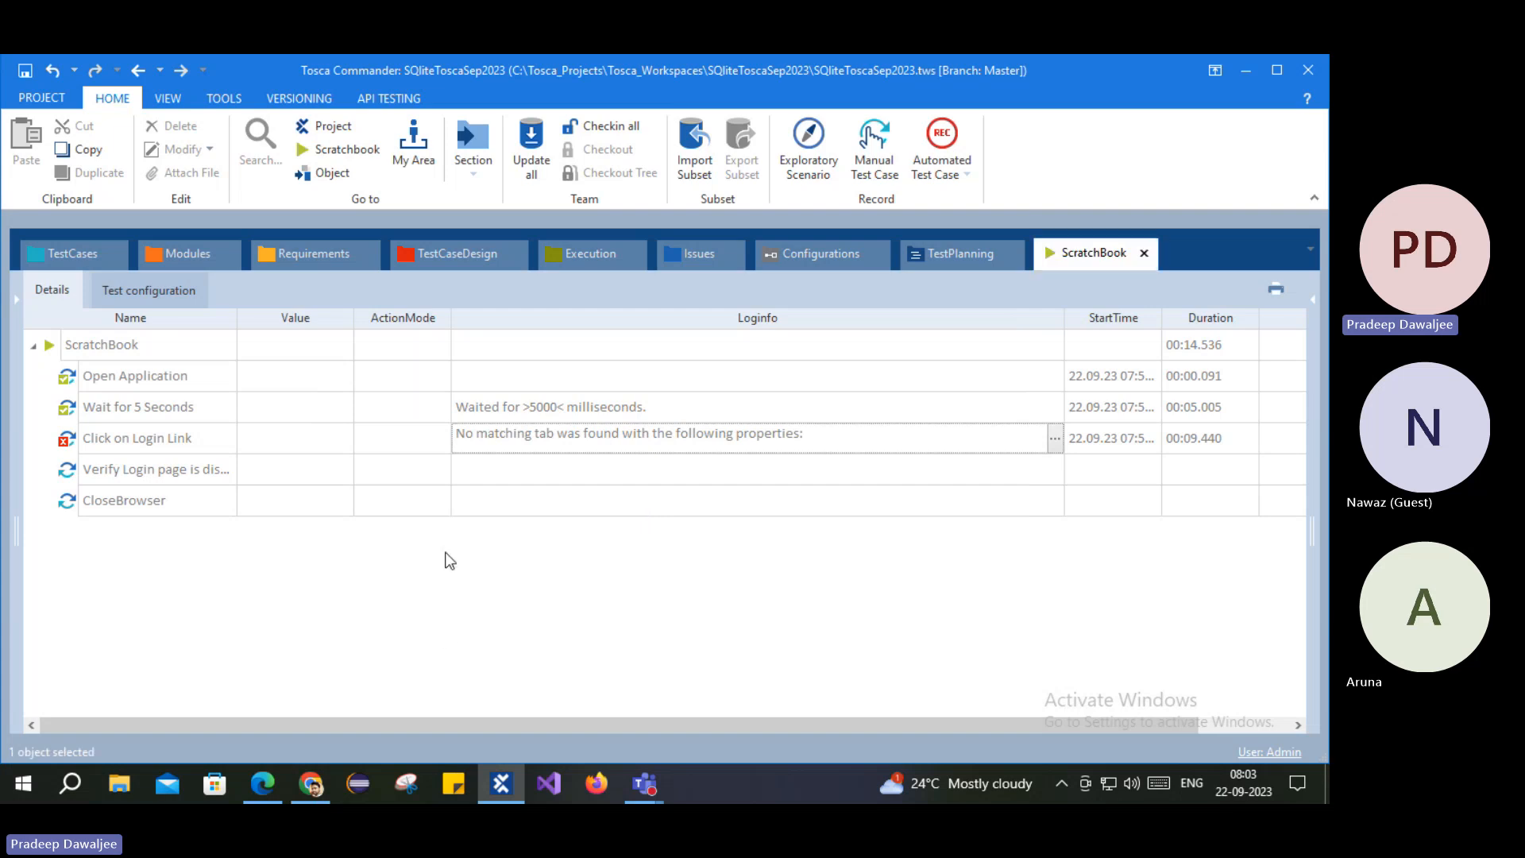
Step: Show the Modules section with the Home Page module, and close the Demo Web Shop page left open in Edge
left_click(169, 262)
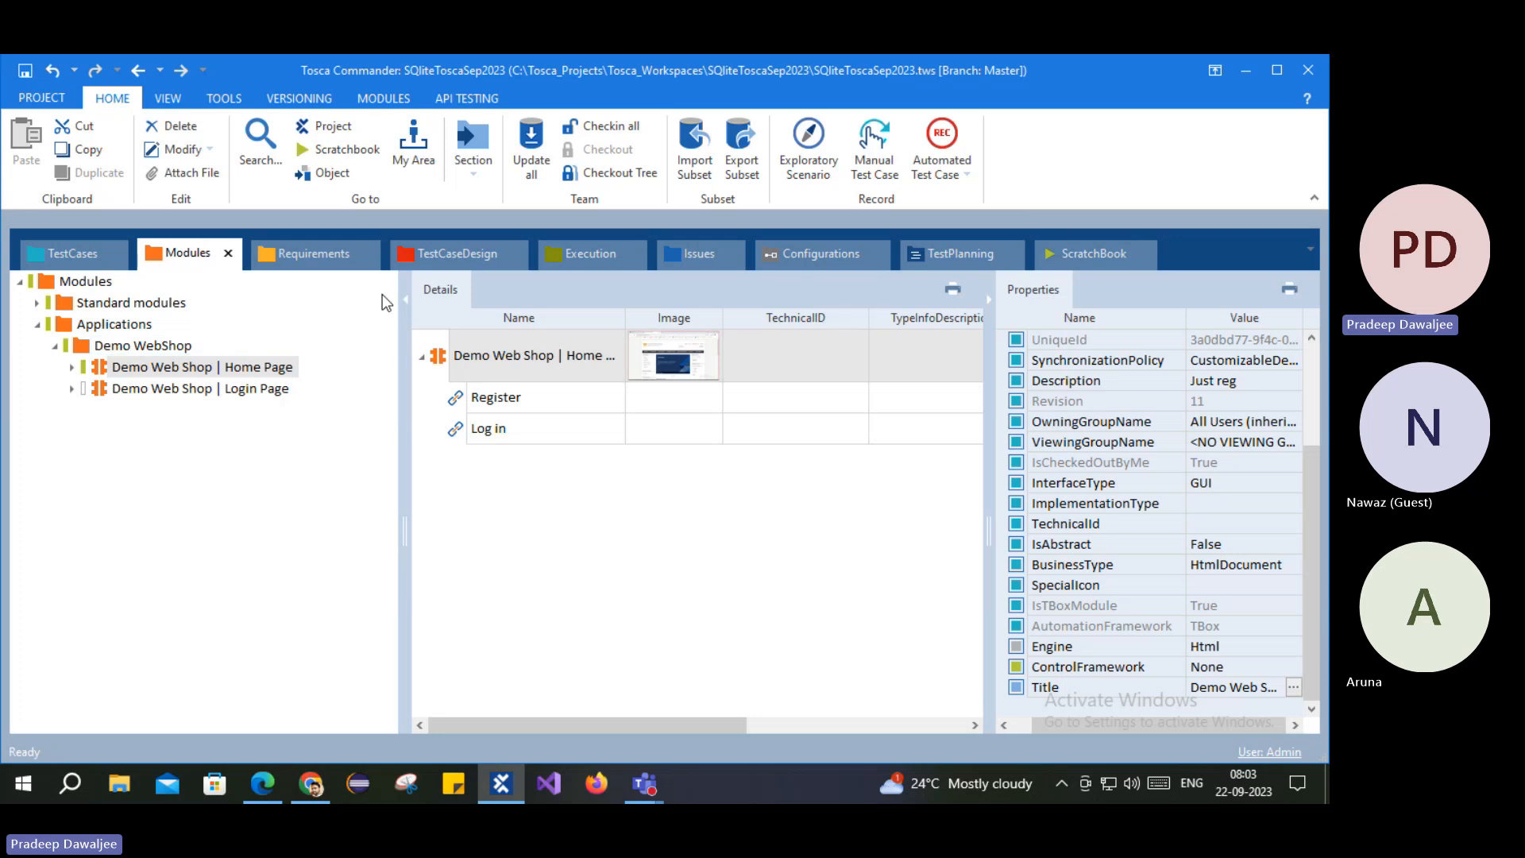
left_click(265, 785)
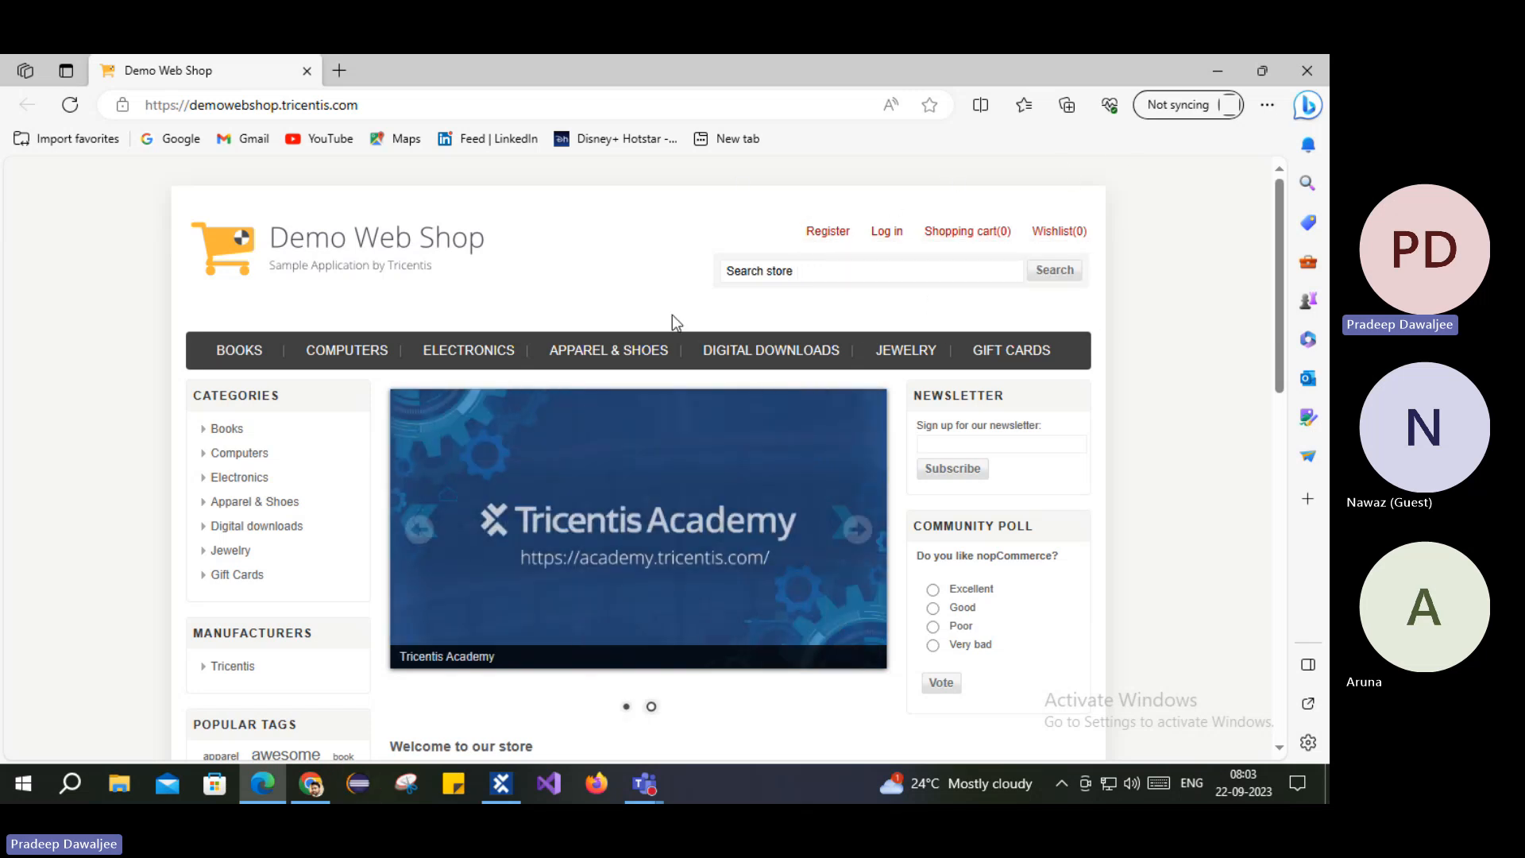
left_click(308, 73)
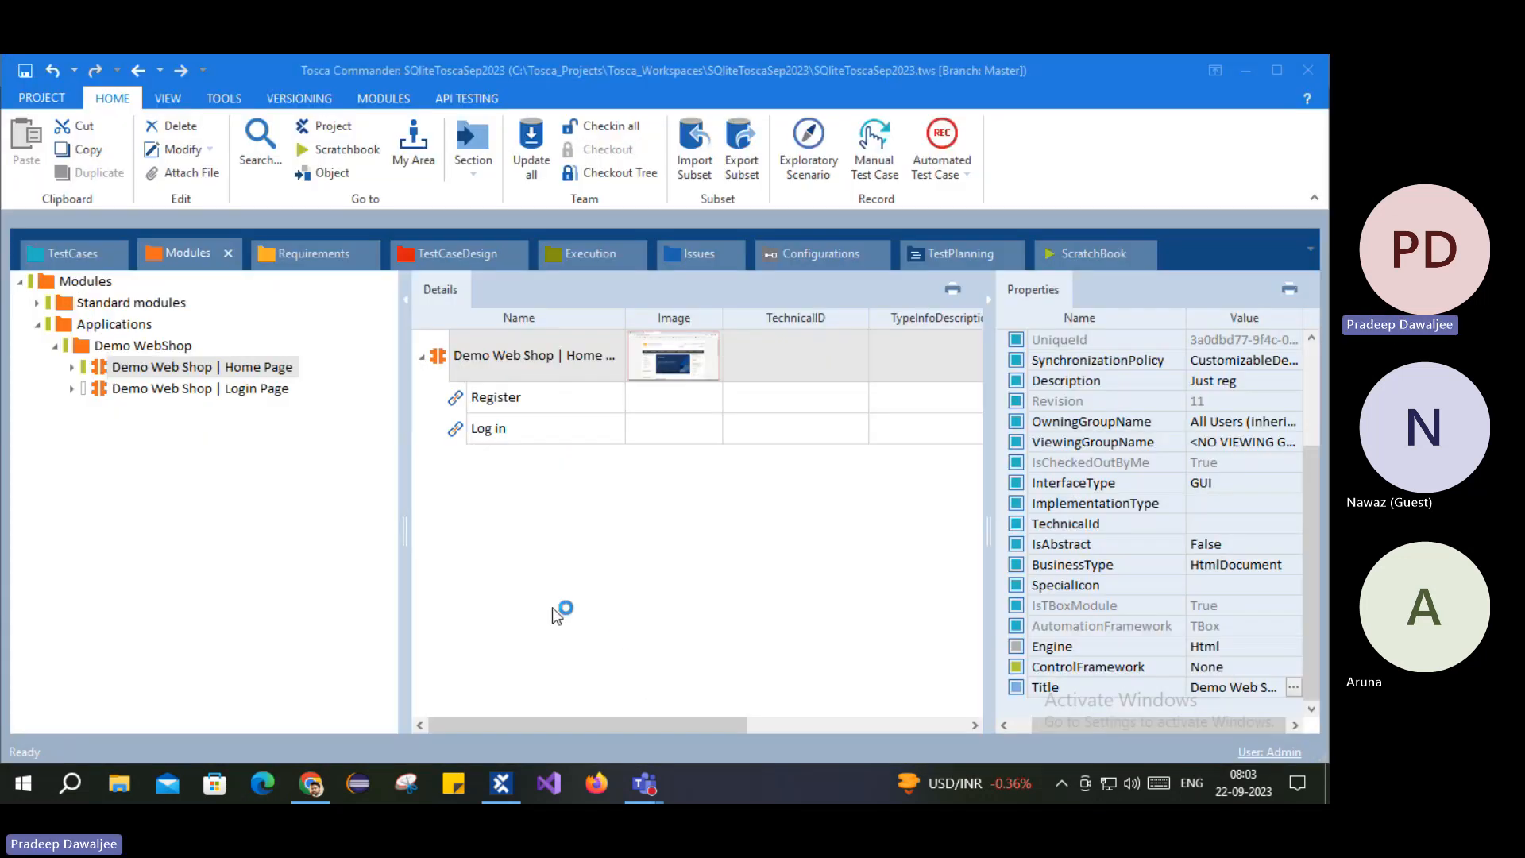
left_click(477, 488)
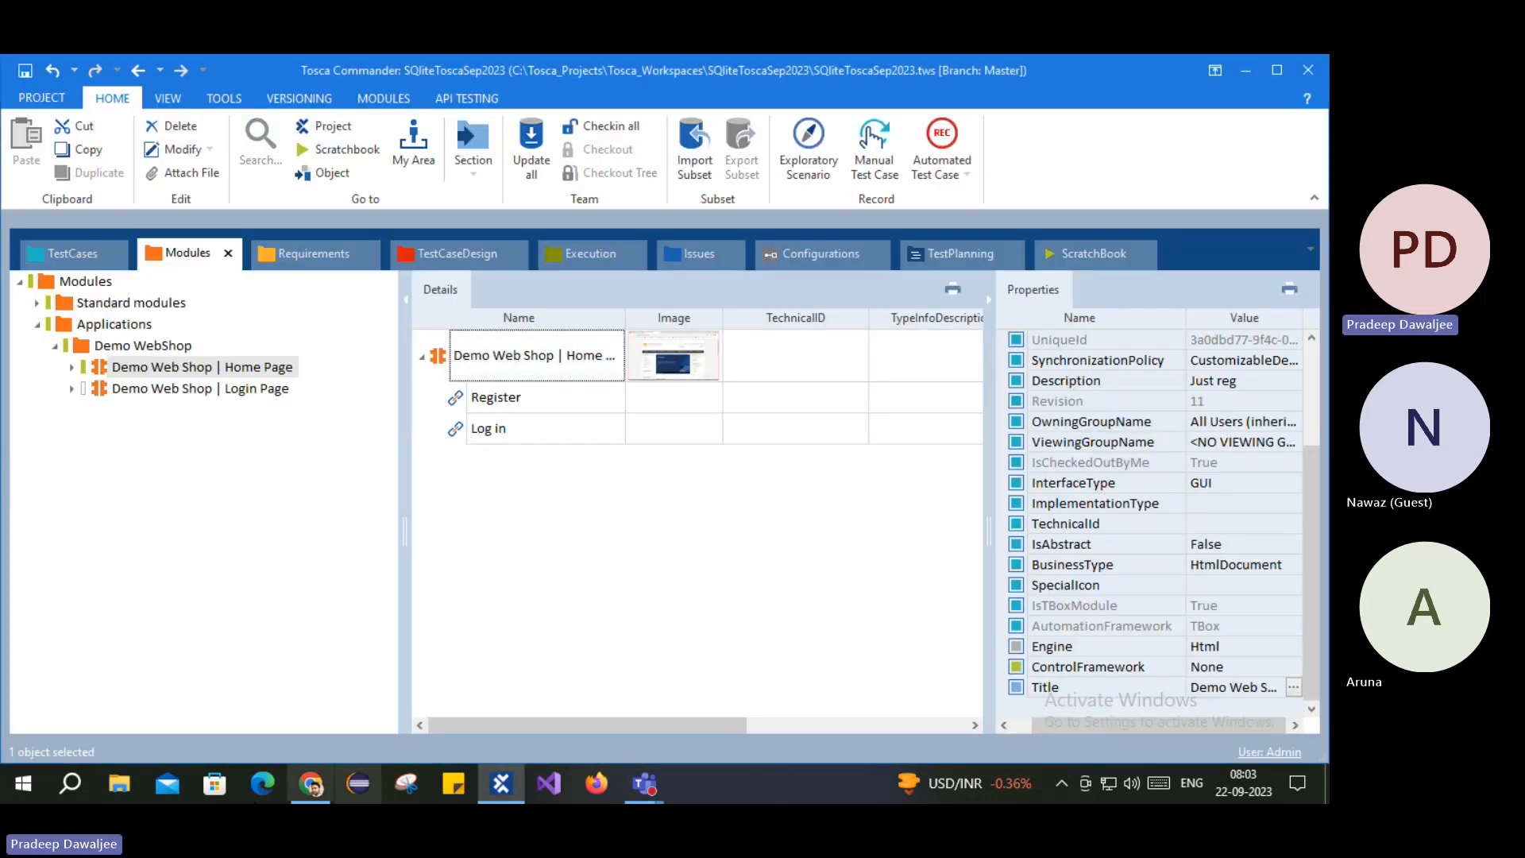
Step: Examine which TestCases objects offer a test configuration, from the steps of 001_Verify Login Page up to the TestCases root folder
left_click(65, 253)
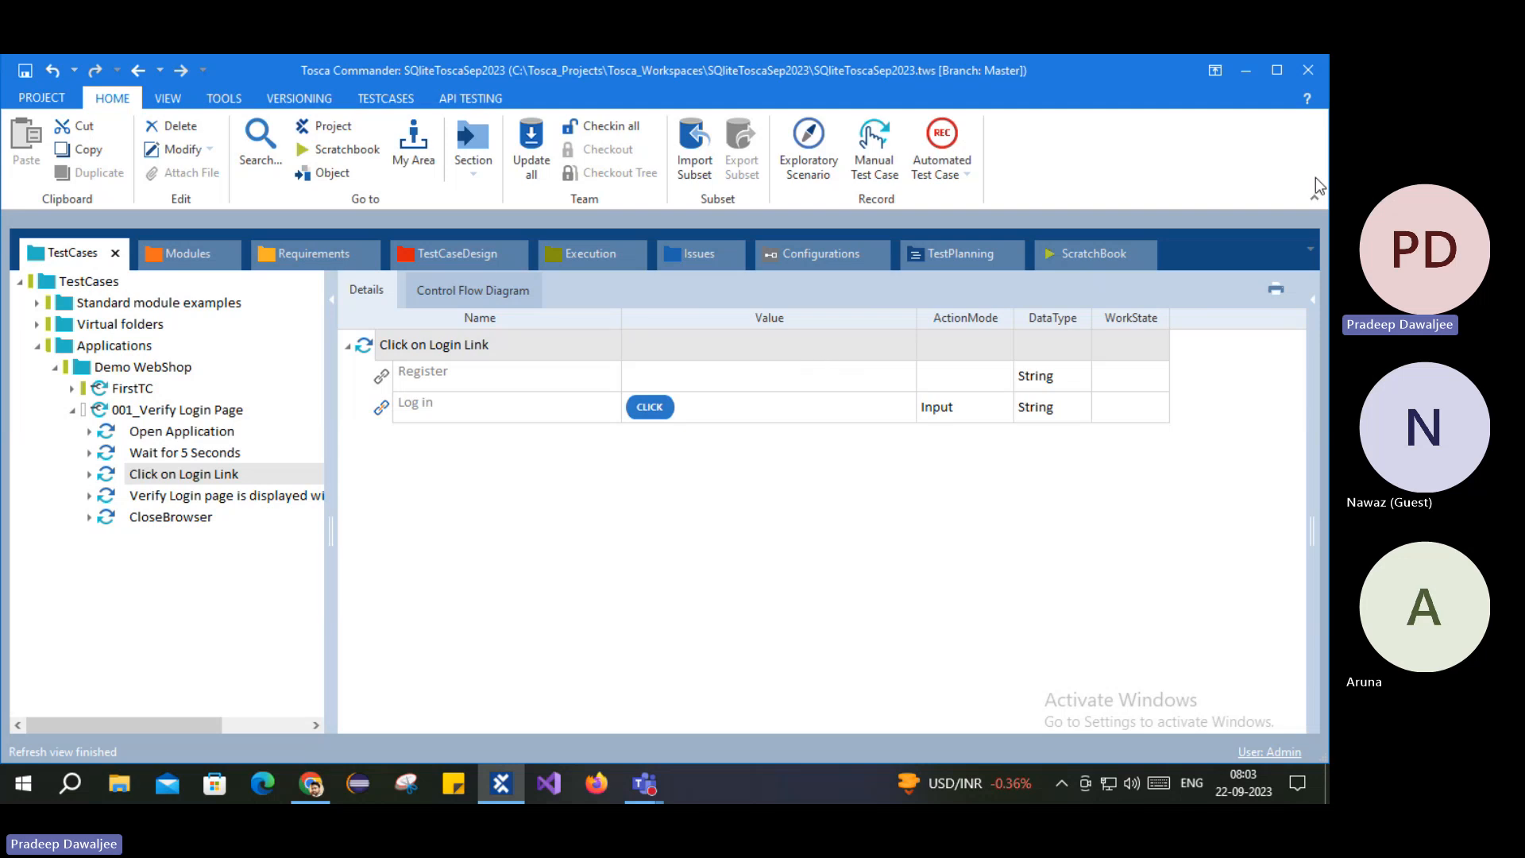
left_click(163, 432)
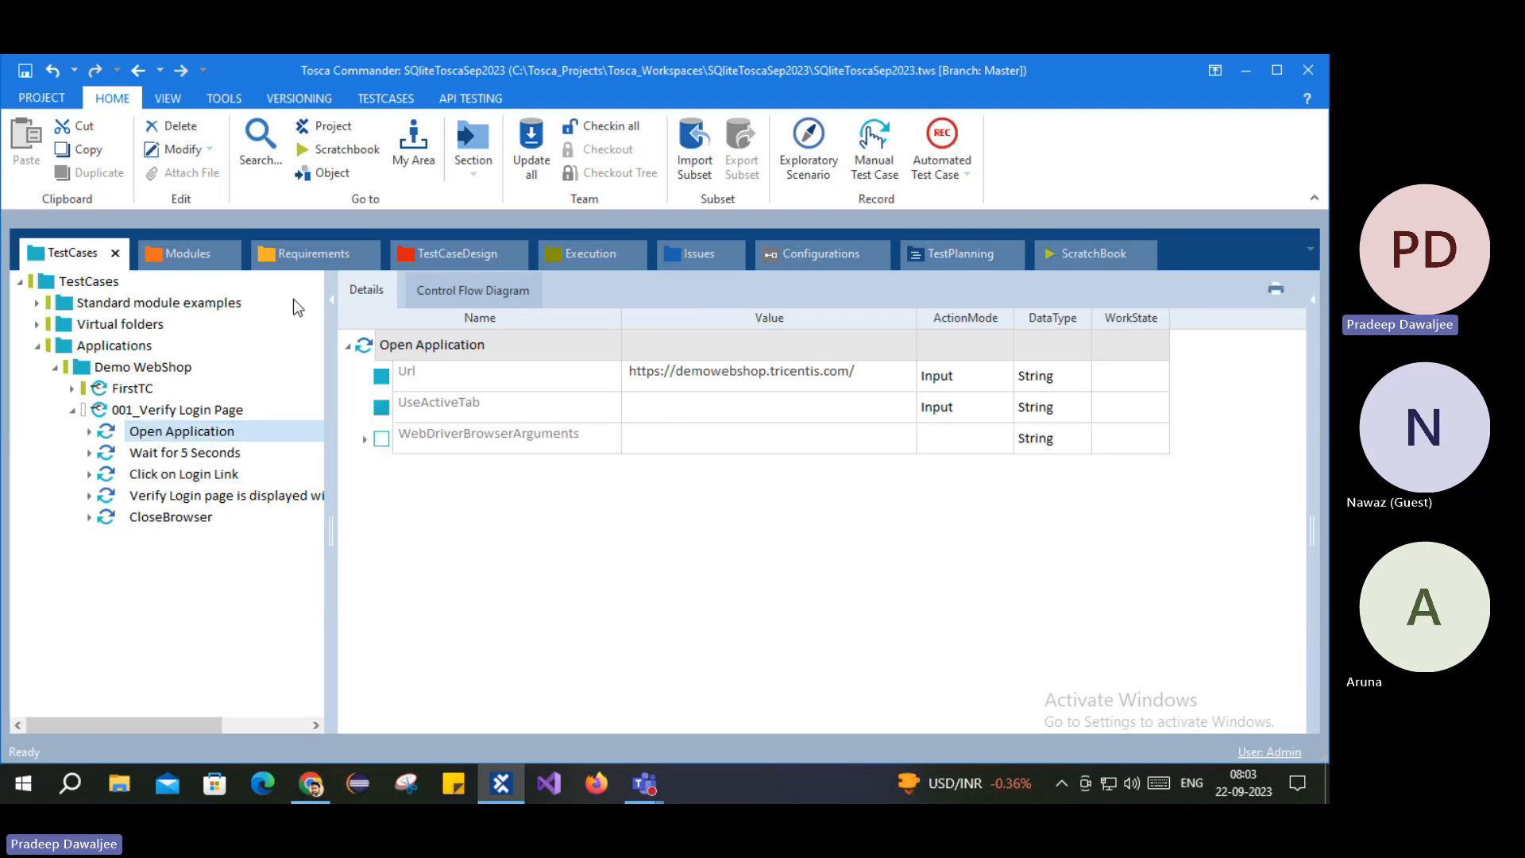
left_click(144, 413)
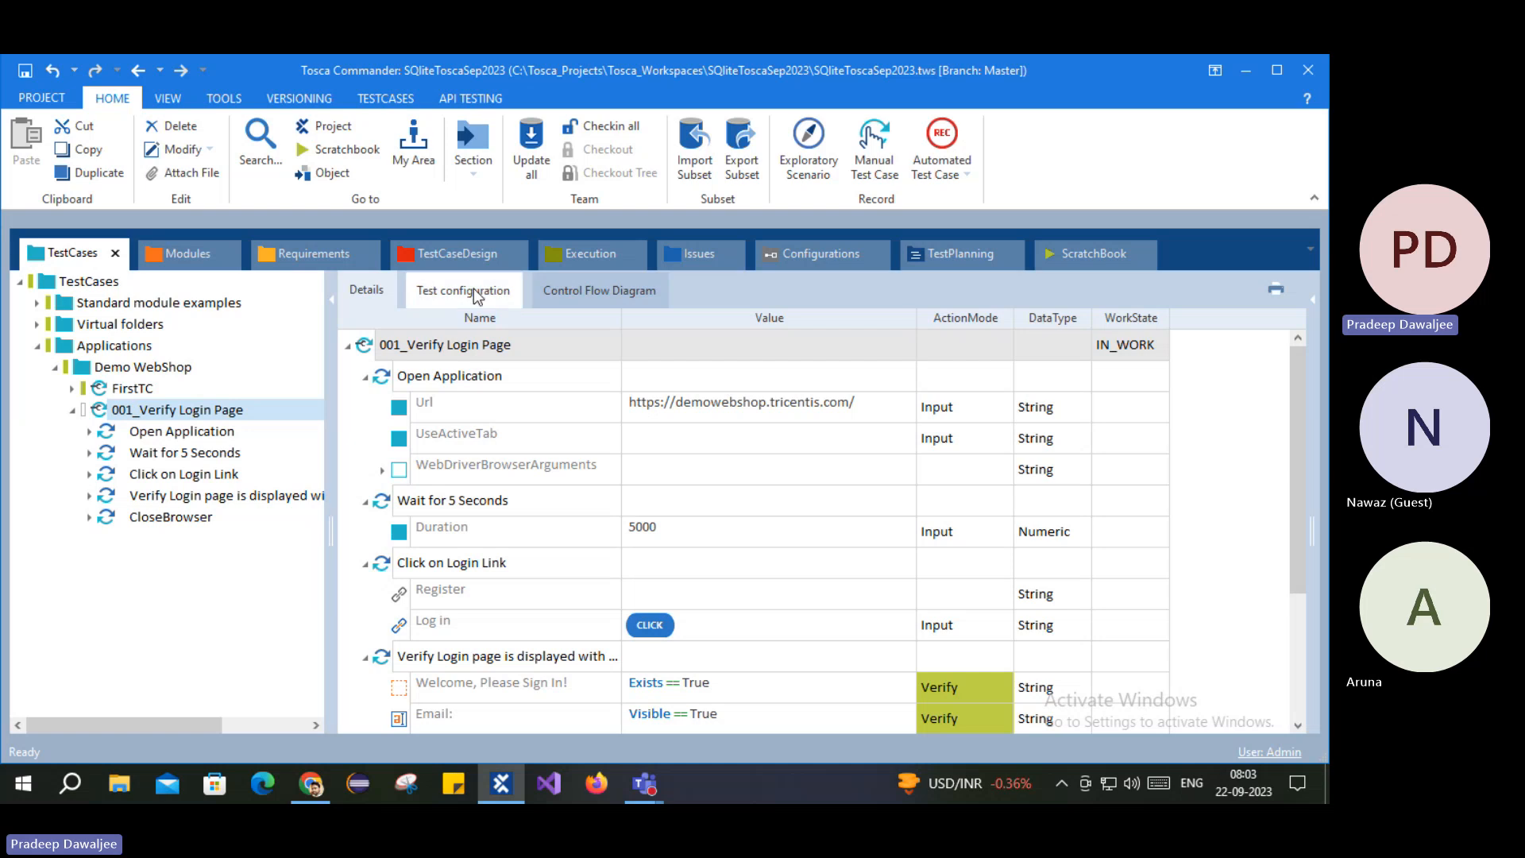
key("Down")
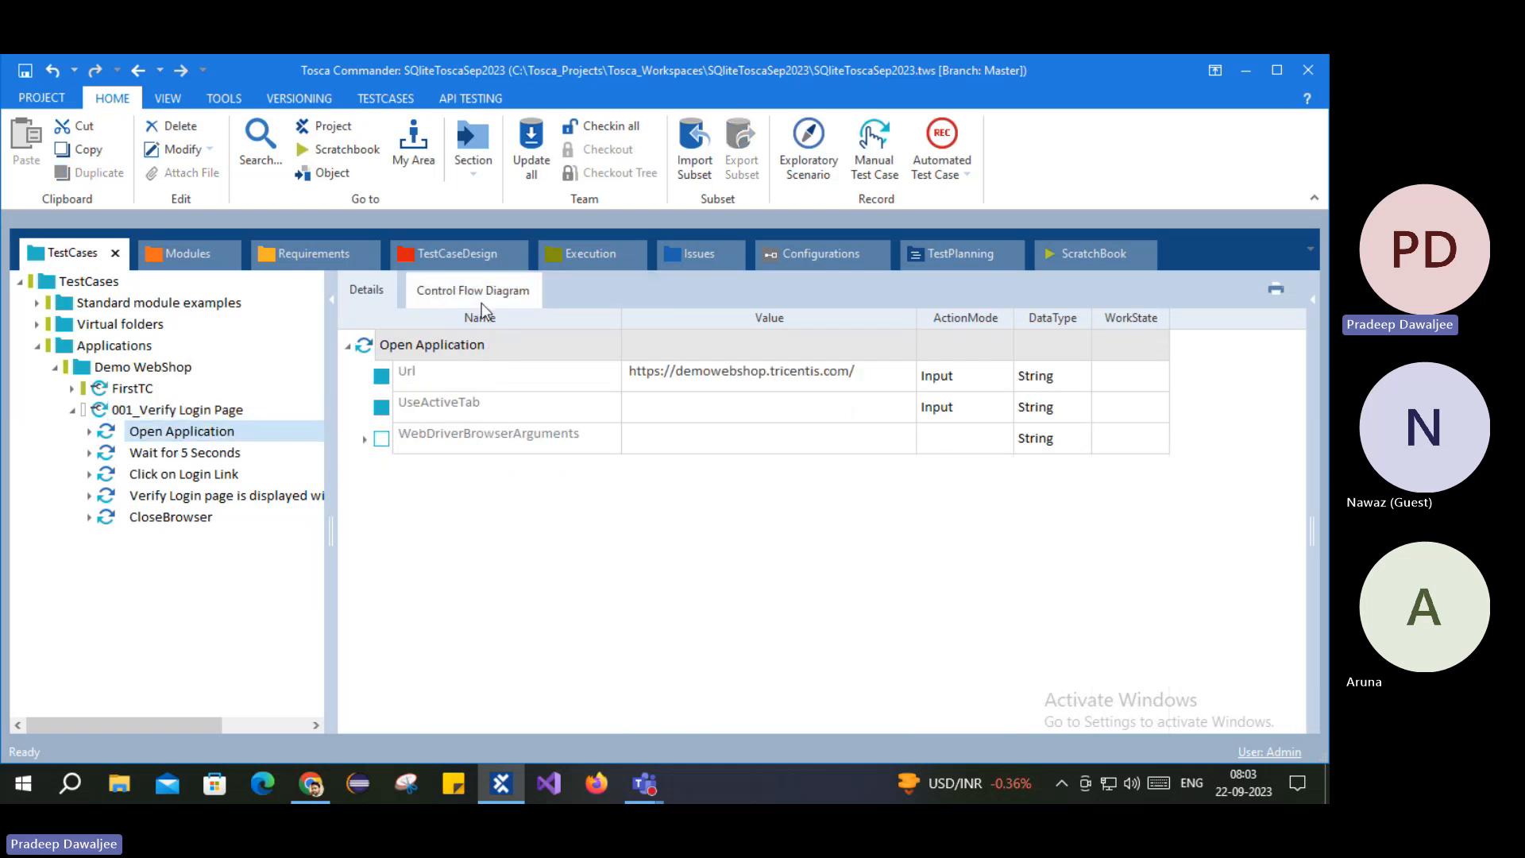
left_click(183, 454)
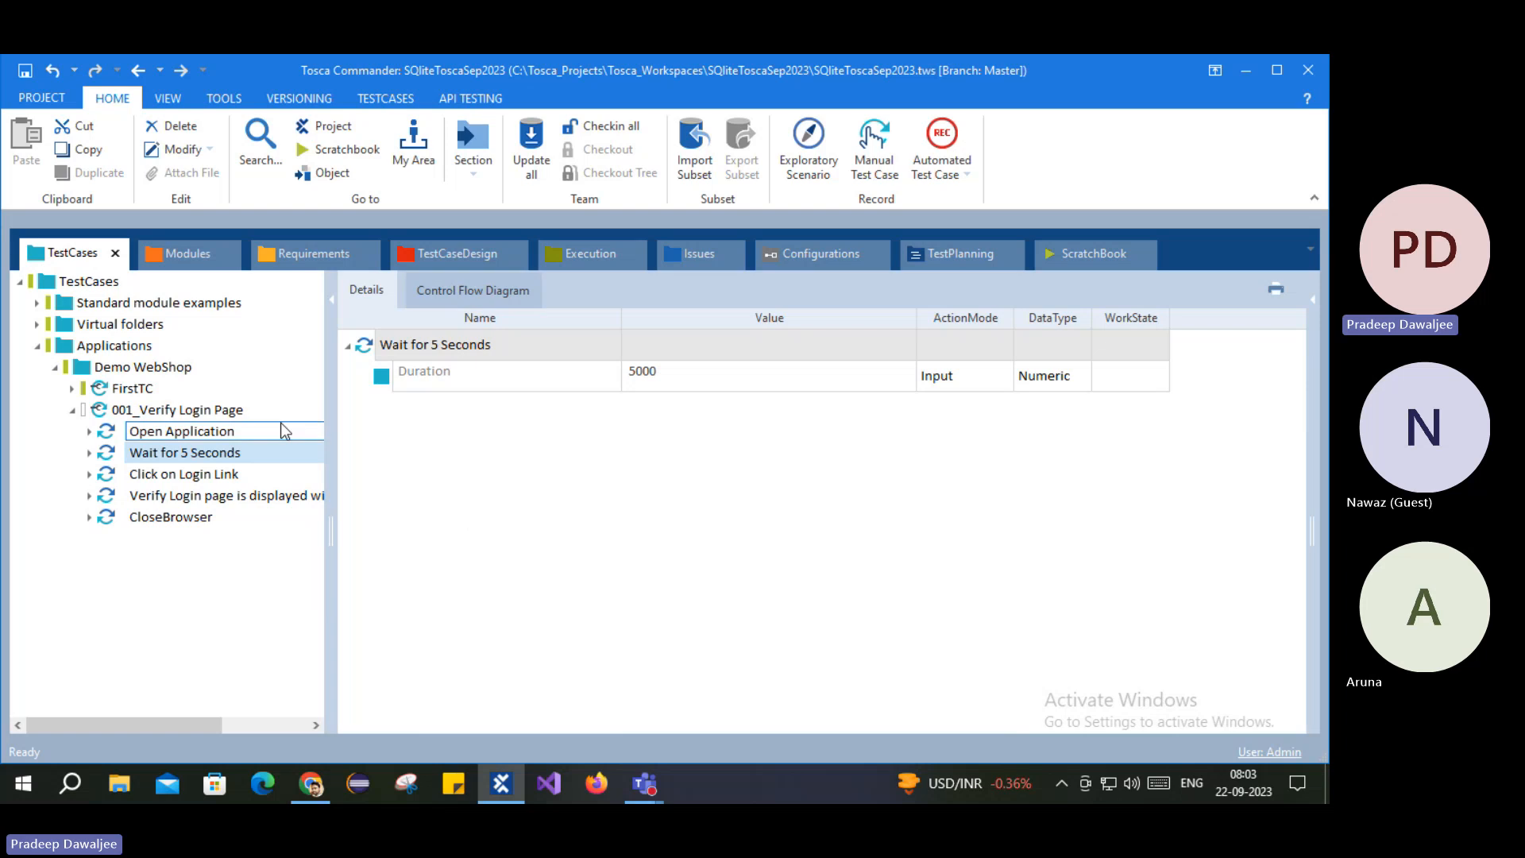
left_click(123, 411)
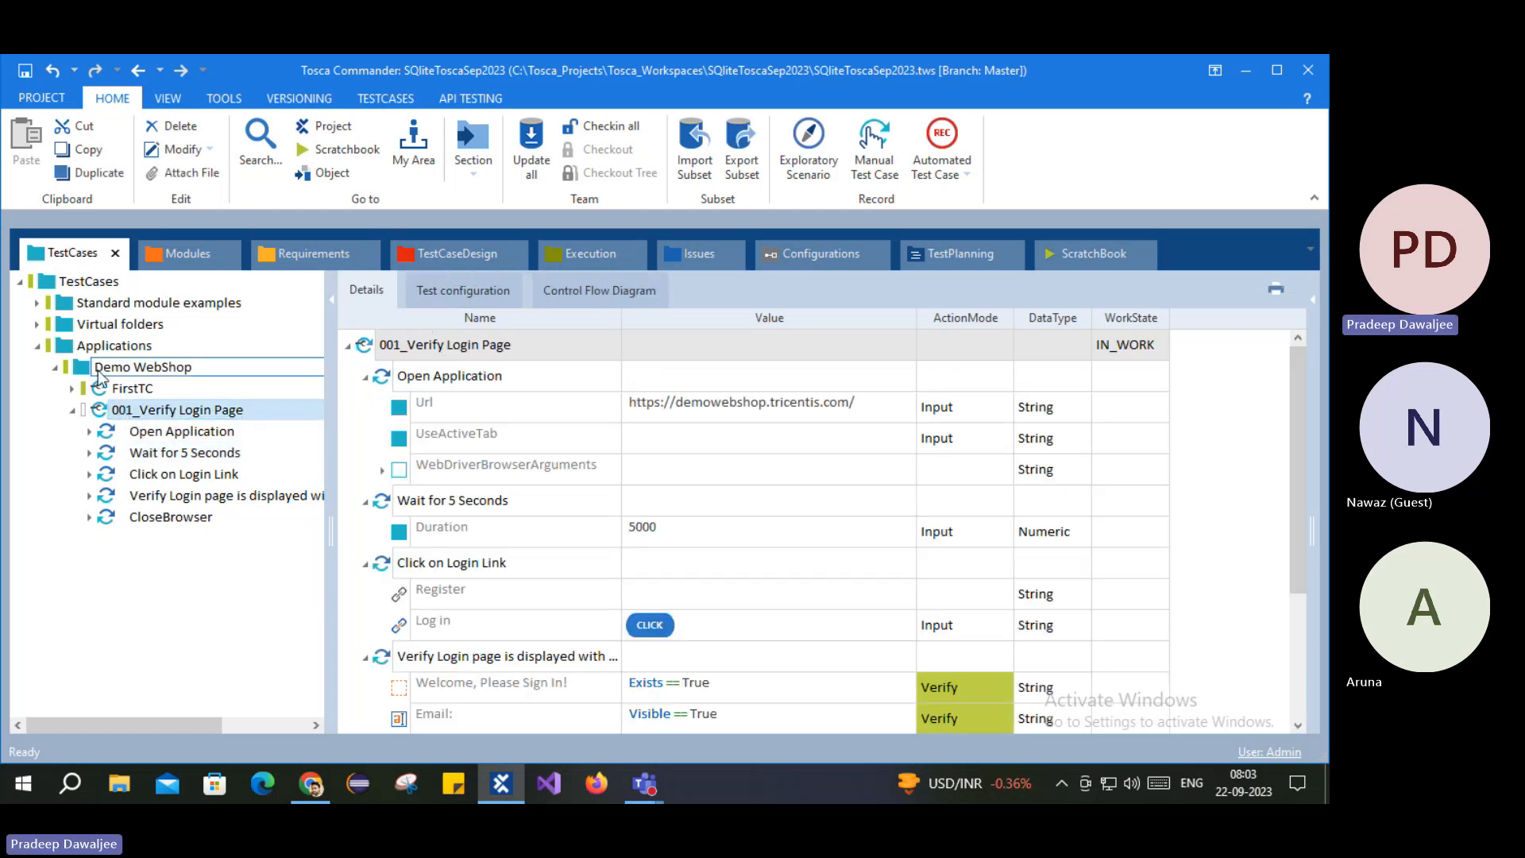
left_click(147, 367)
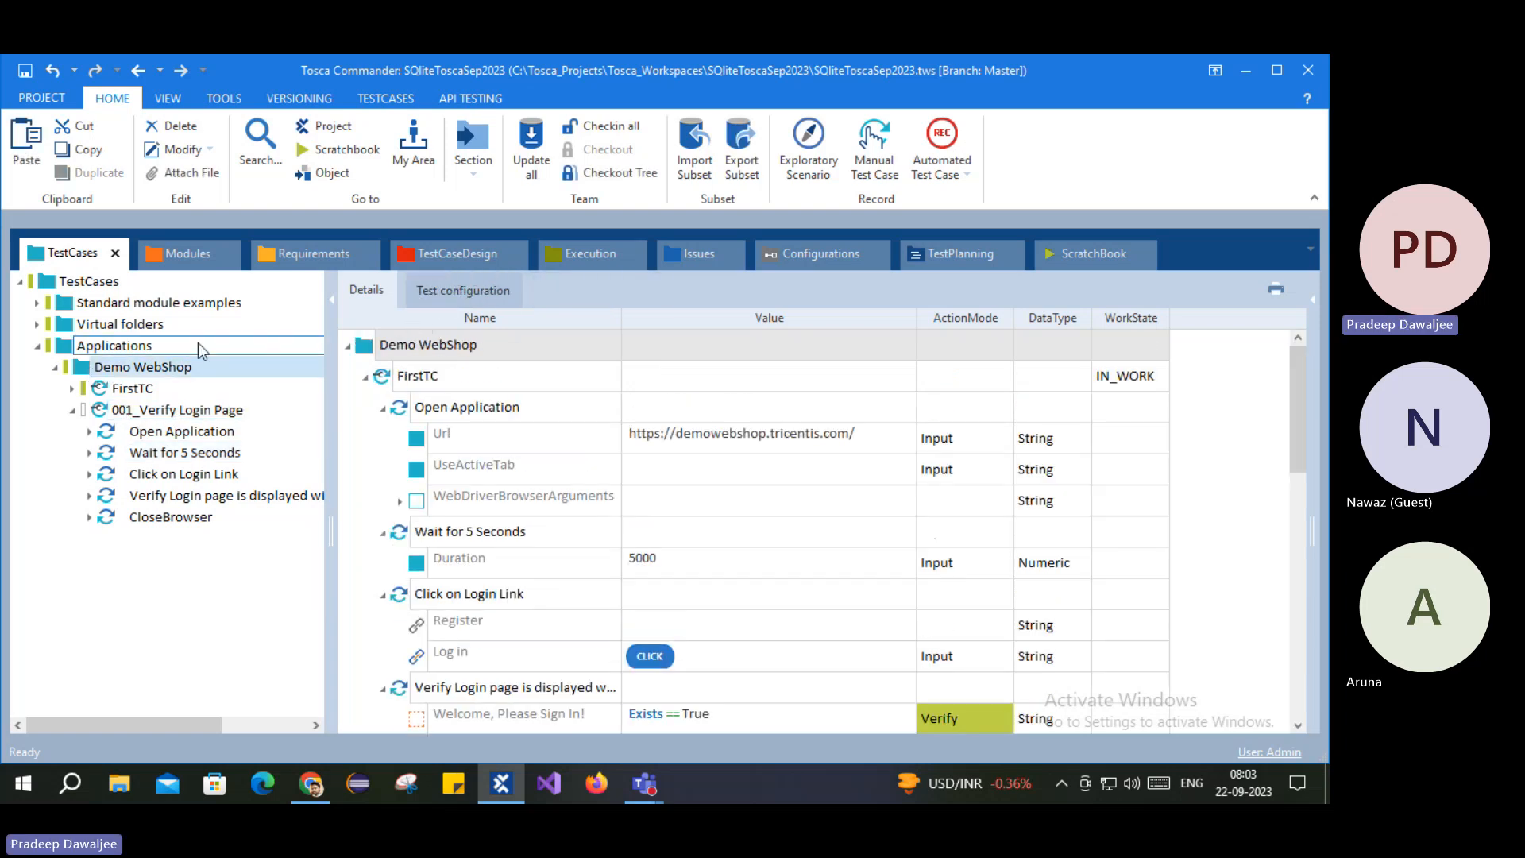
left_click(89, 347)
left_click(95, 299)
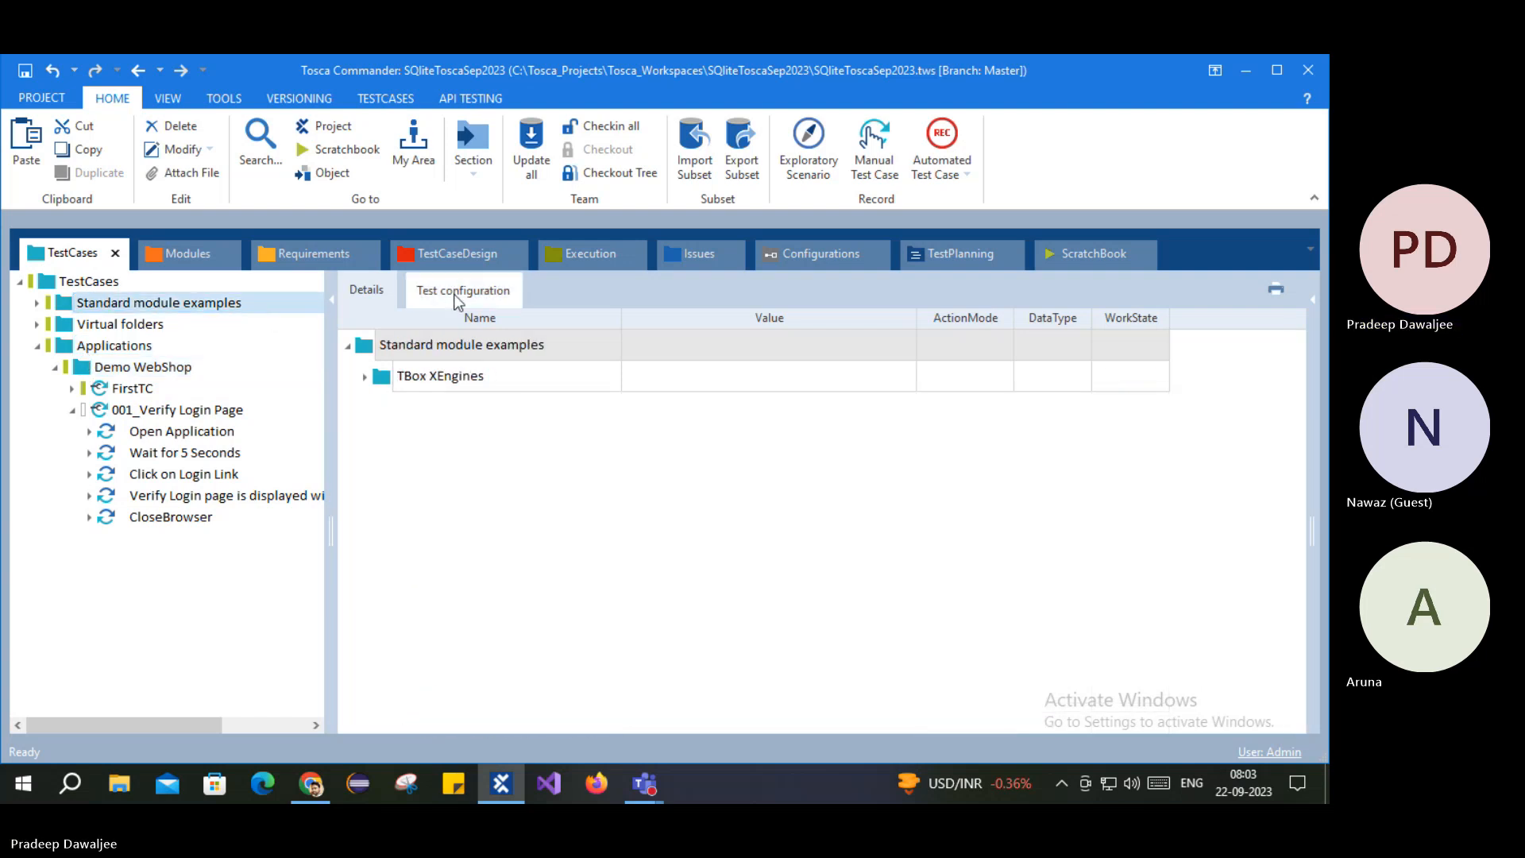
left_click(251, 283)
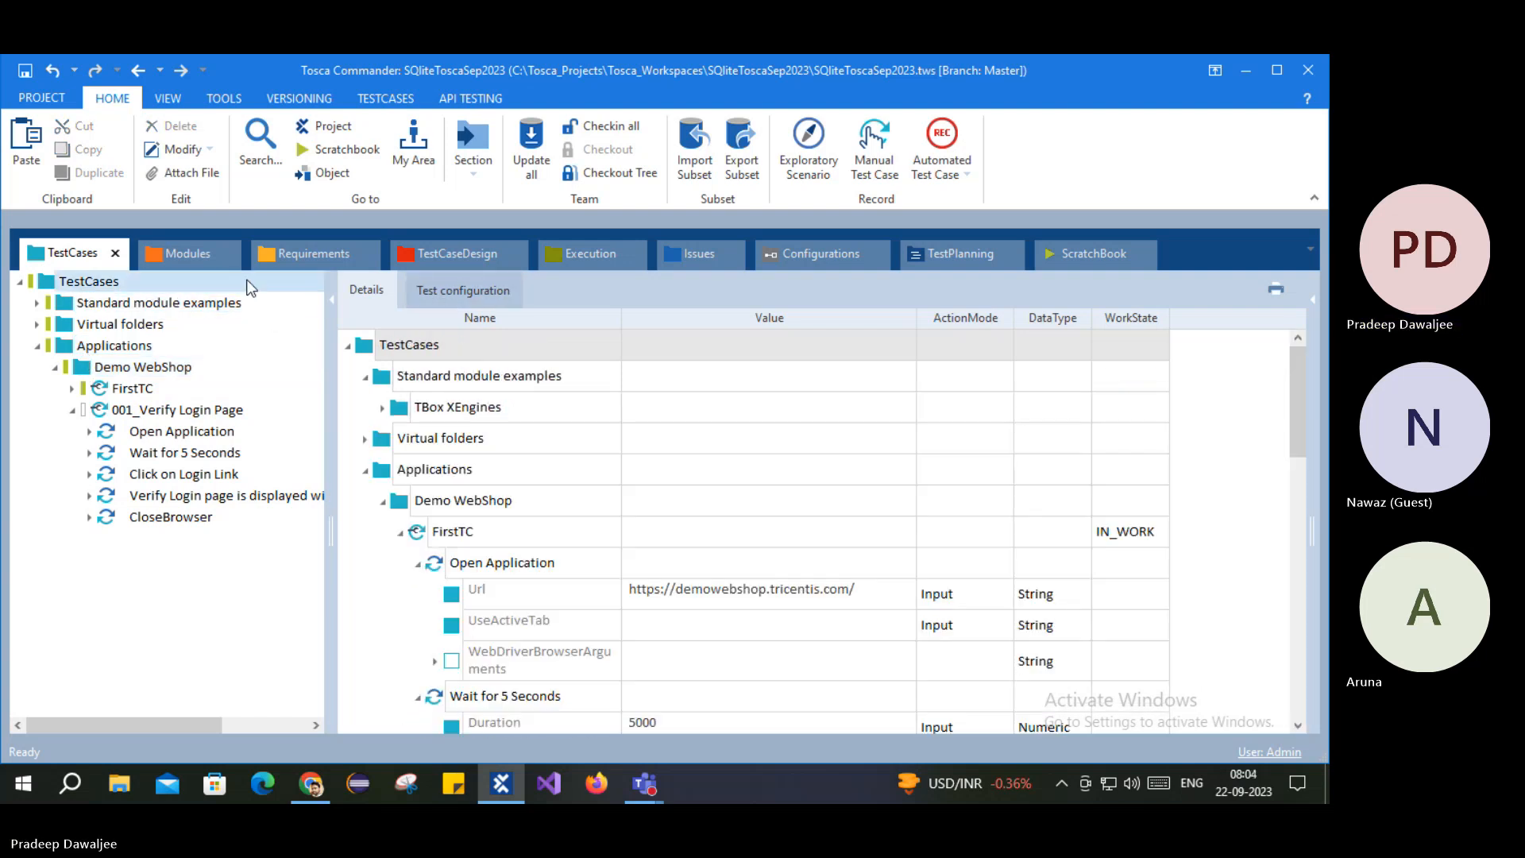
Step: Check 001_Verify Login Page's test configuration and the option to create a test configuration parameter, and return to the test case details
left_click(139, 411)
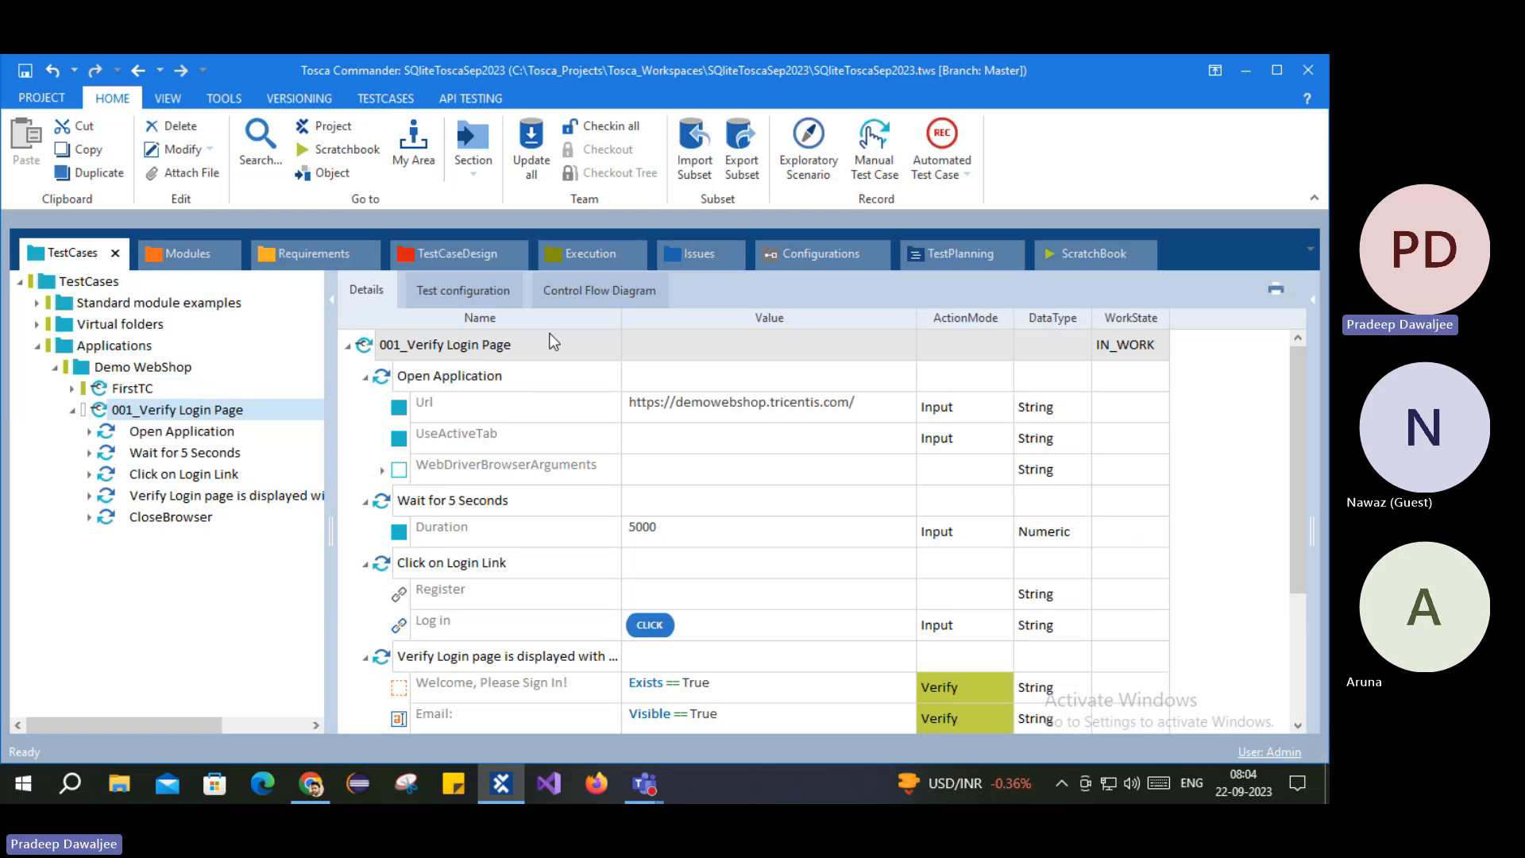
left_click(443, 294)
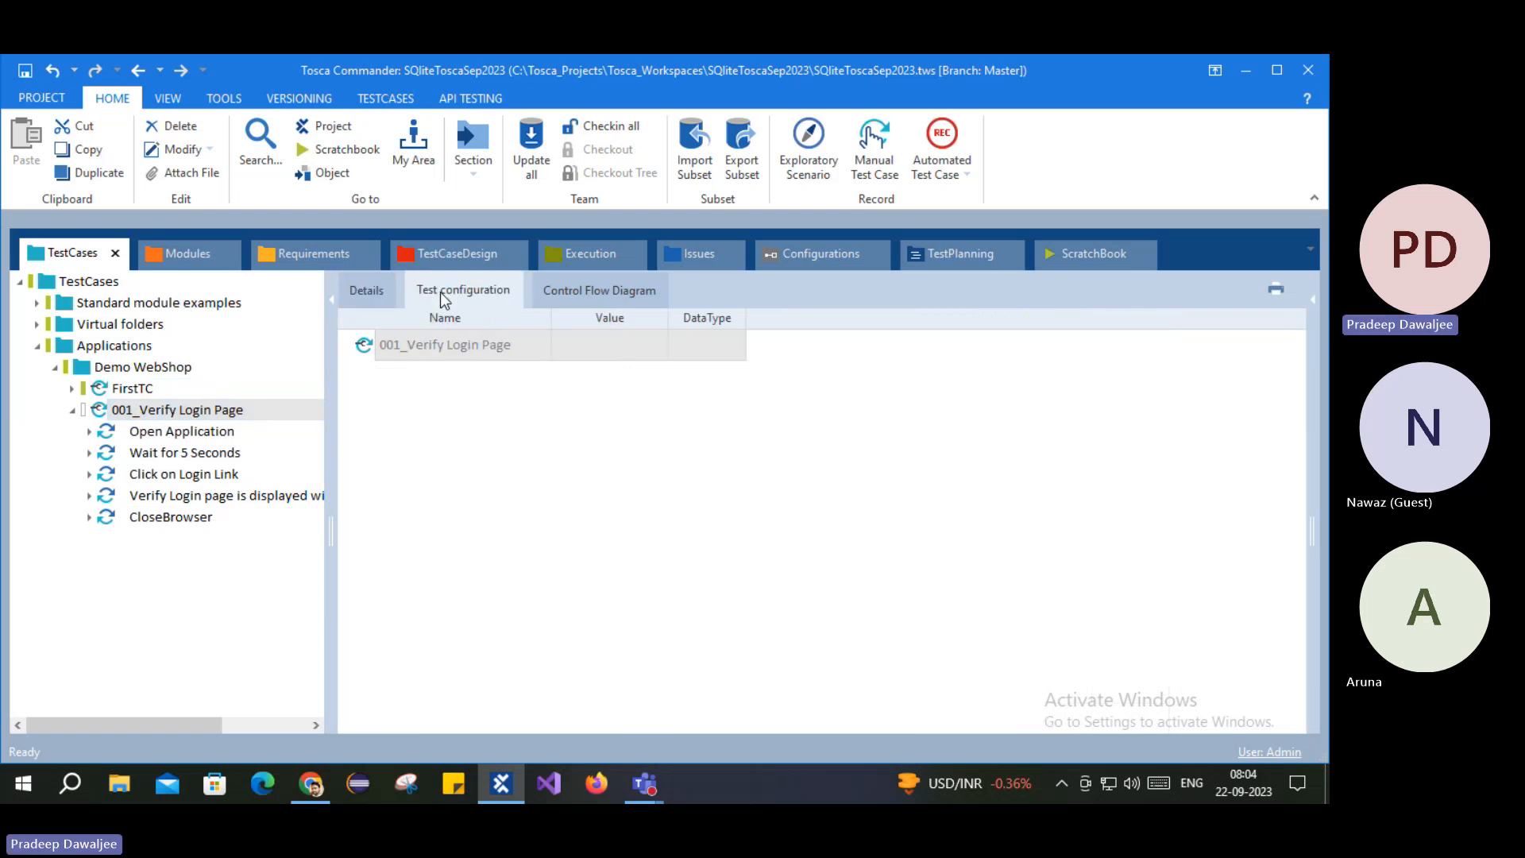
right_click(370, 350)
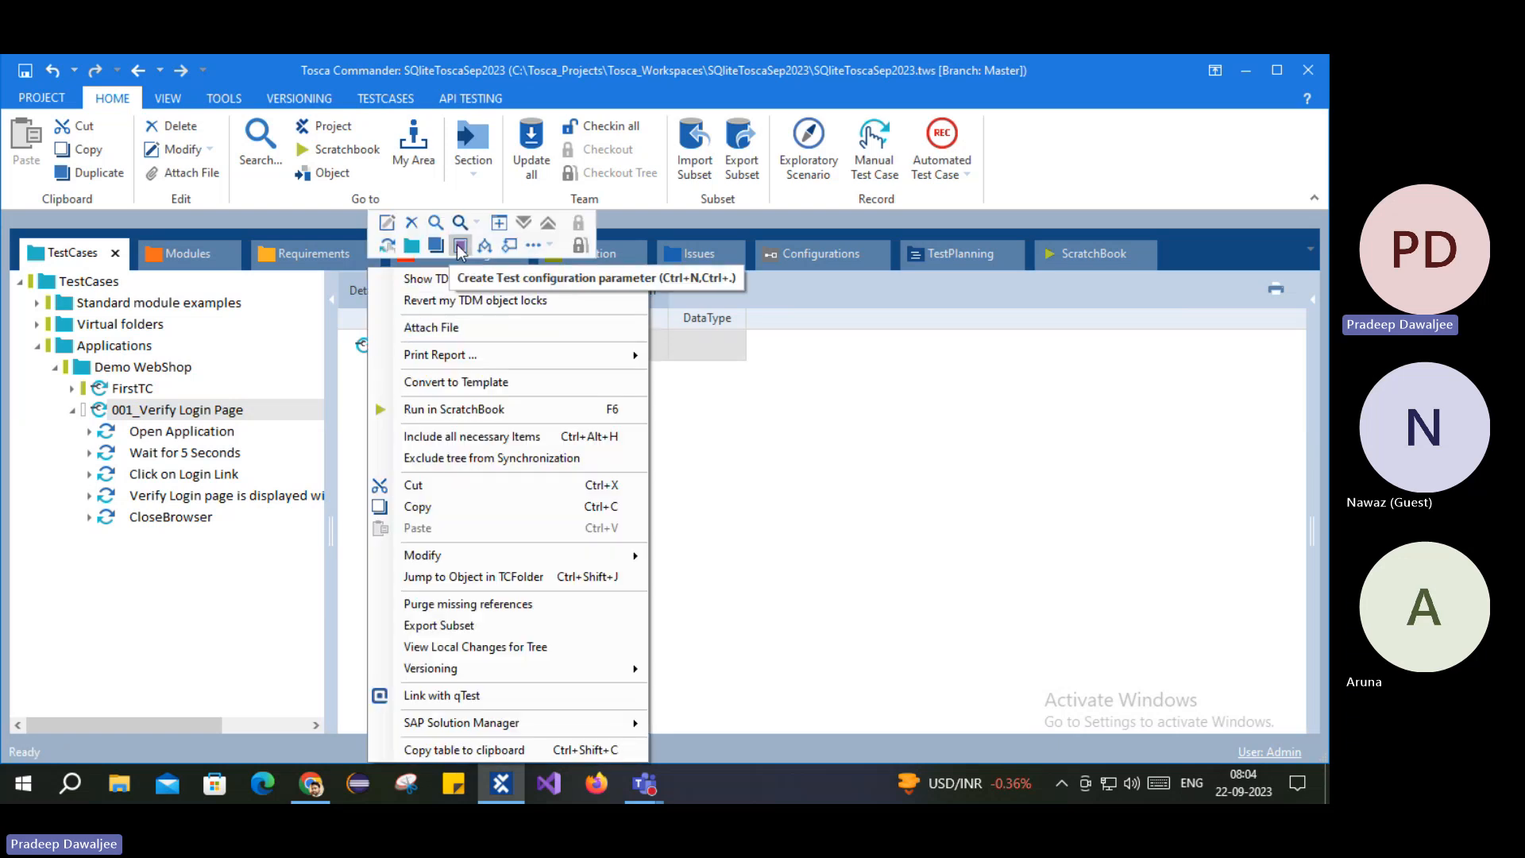
left_click(841, 457)
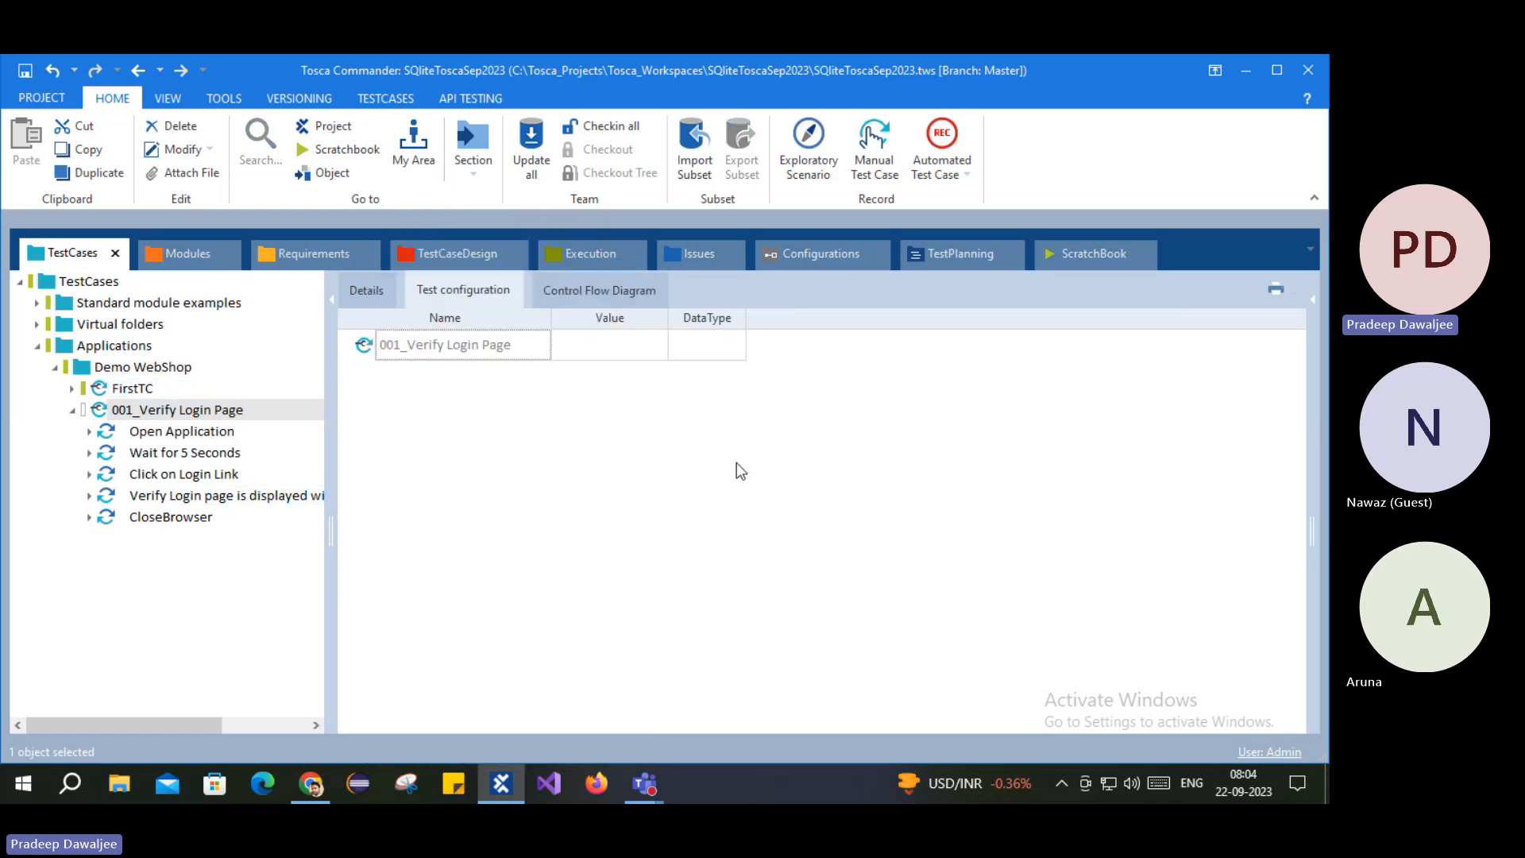
right_click(364, 348)
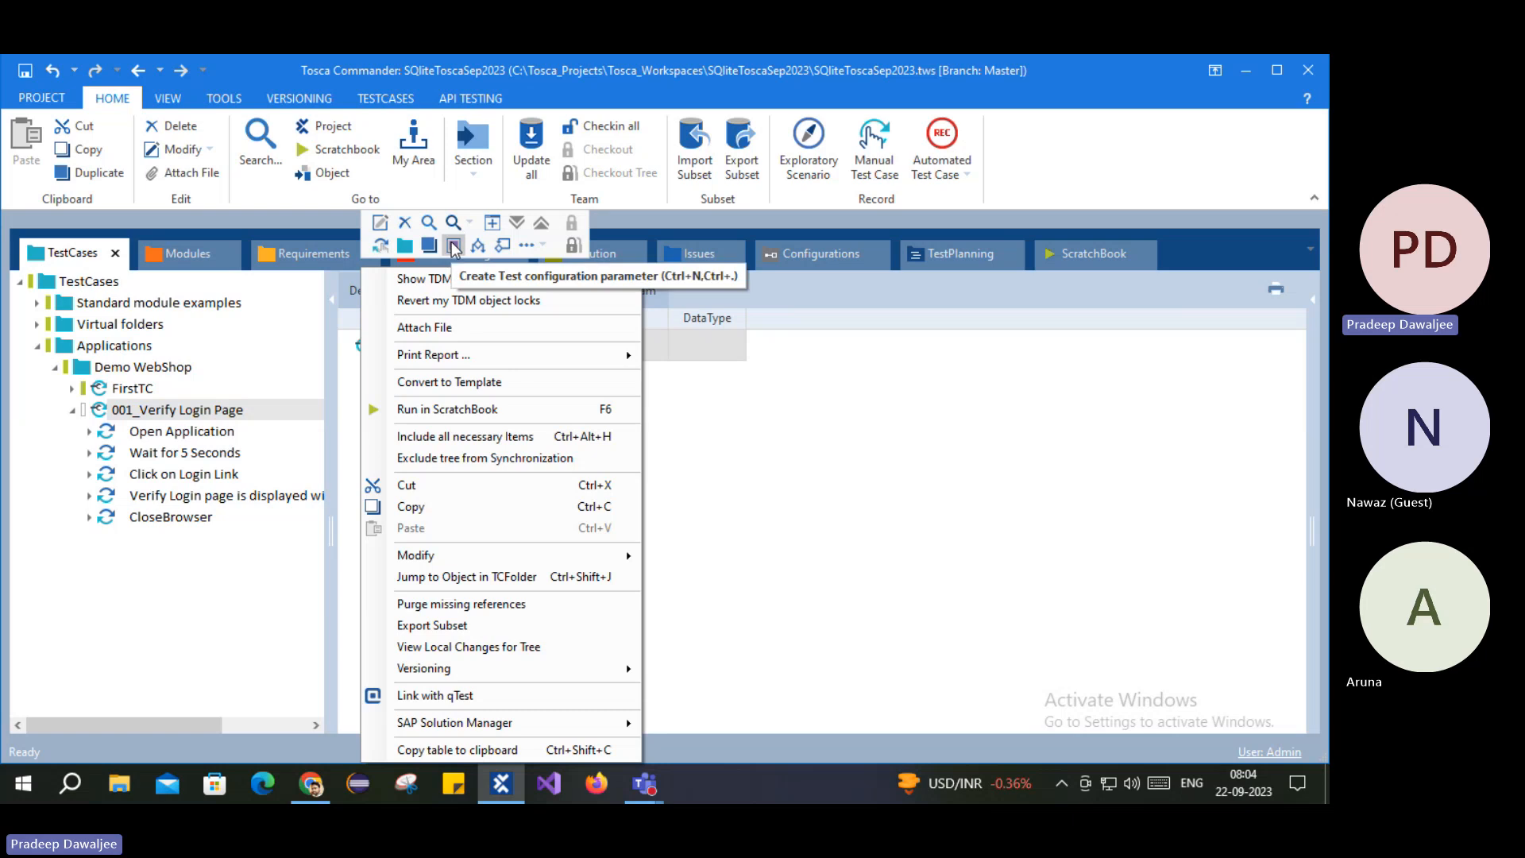
left_click(757, 490)
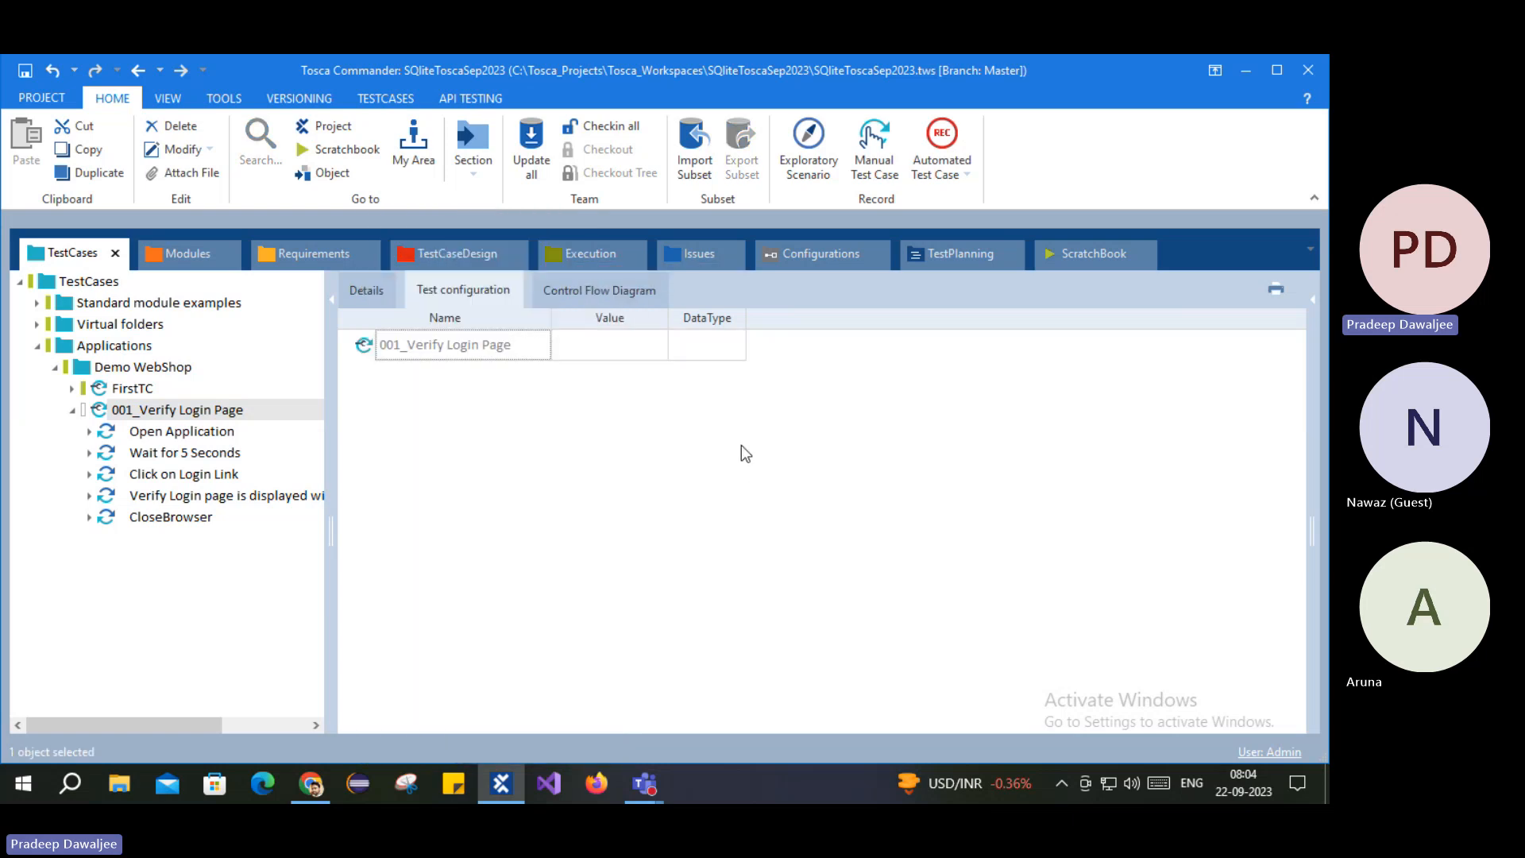
left_click(373, 294)
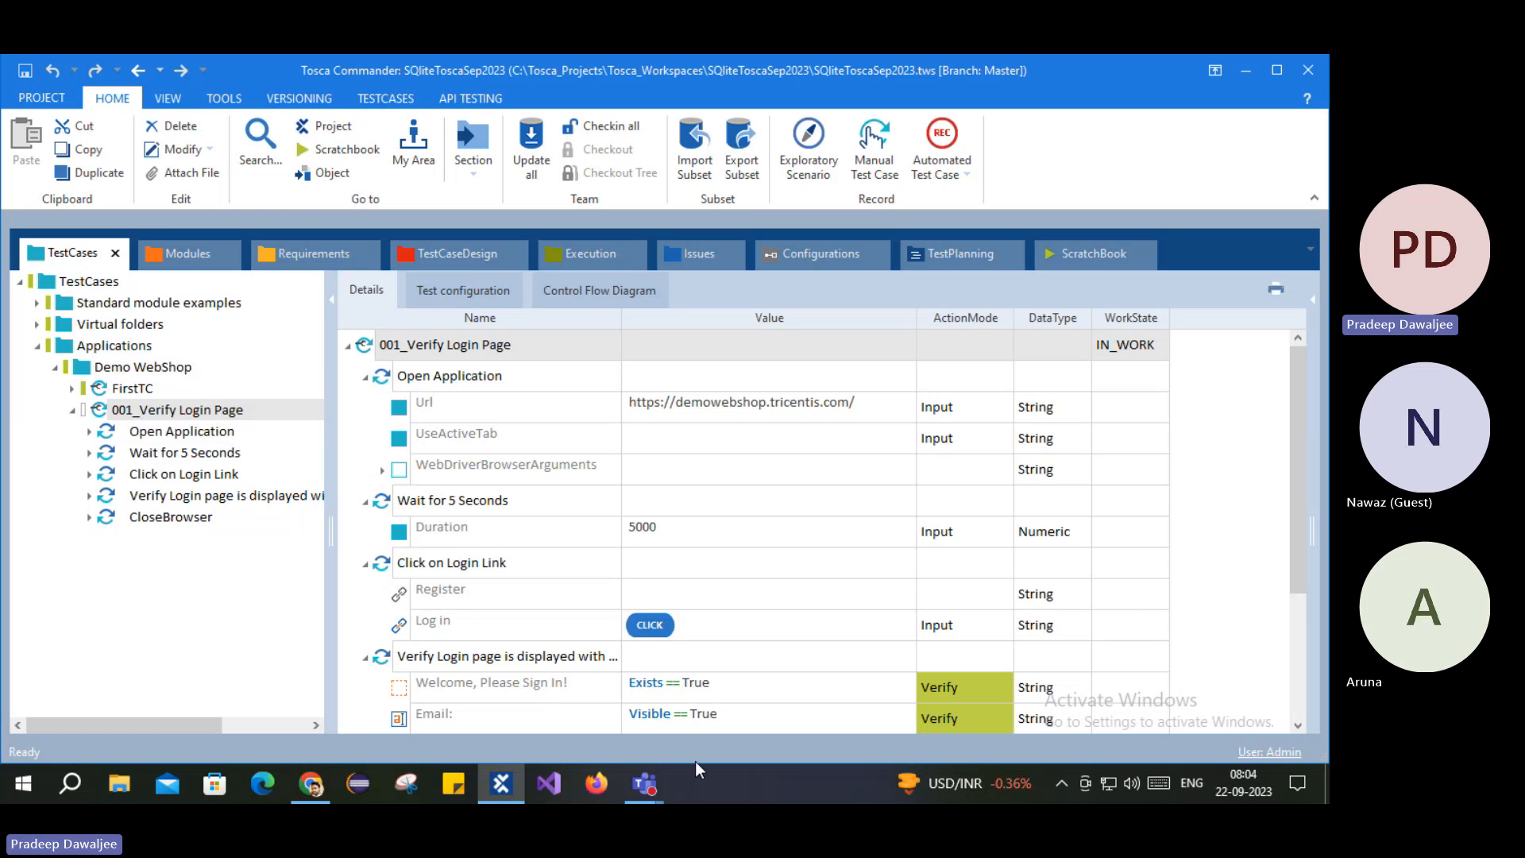
Step: Switch to the Tosca meeting in Microsoft Teams and stop sharing the screen
left_click(643, 784)
left_click(866, 694)
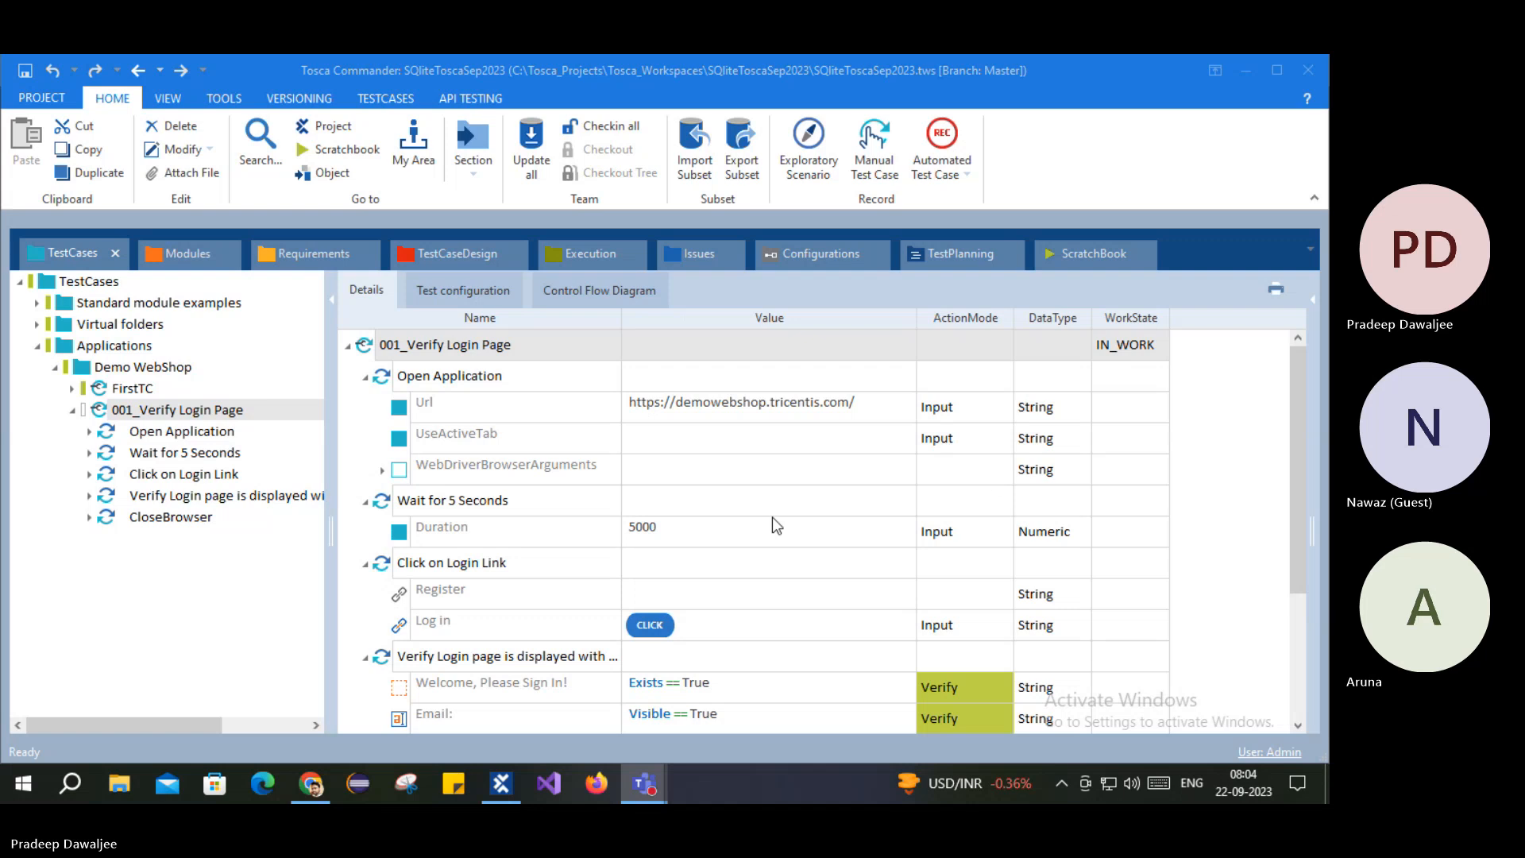
scroll(772, 518, "down", 5)
scroll(769, 519, "up", 5)
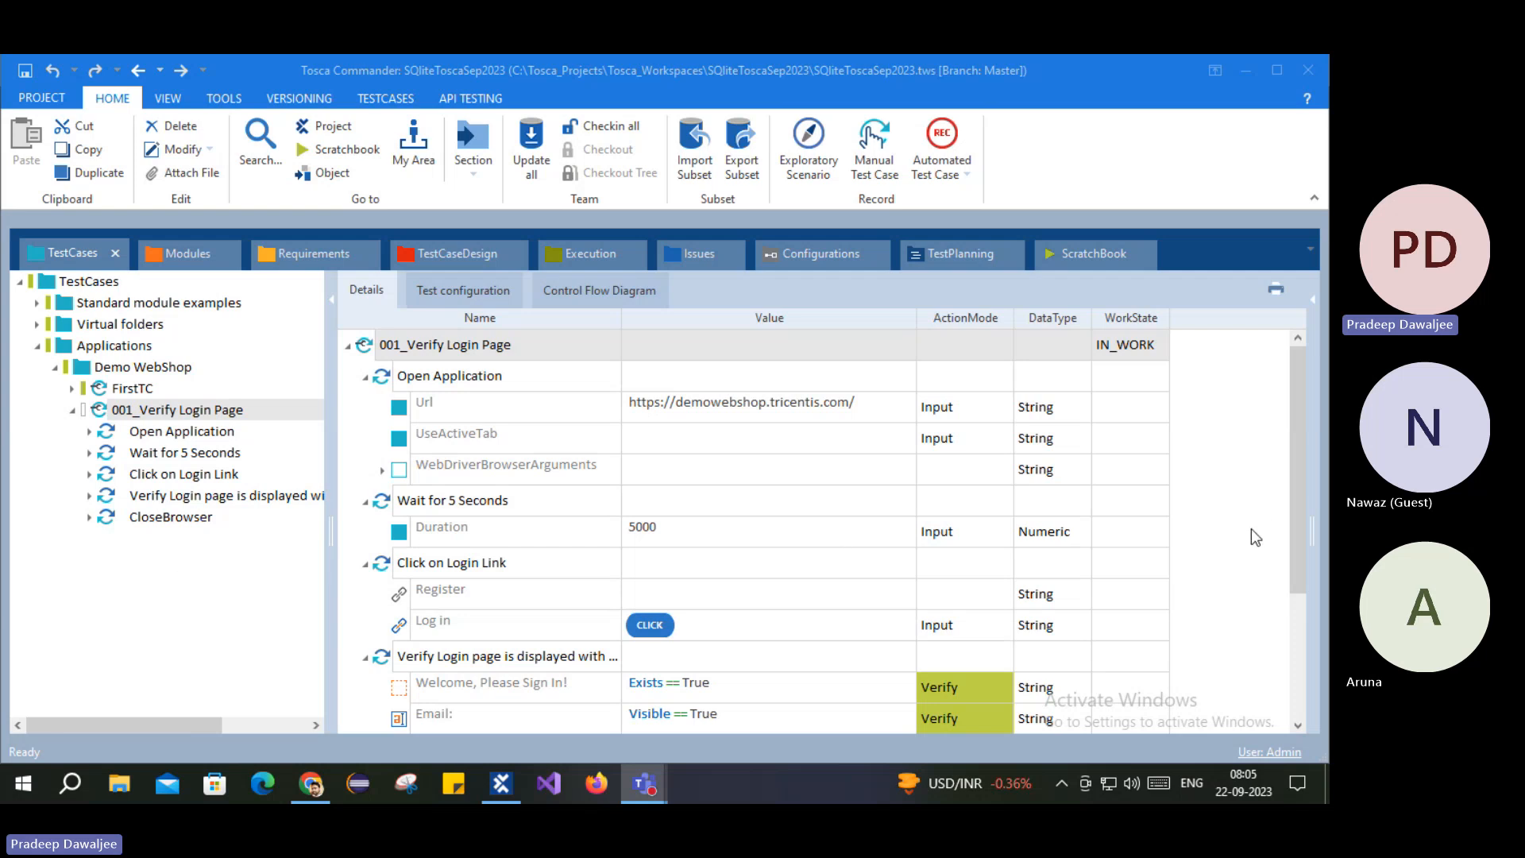
left_click(1278, 517)
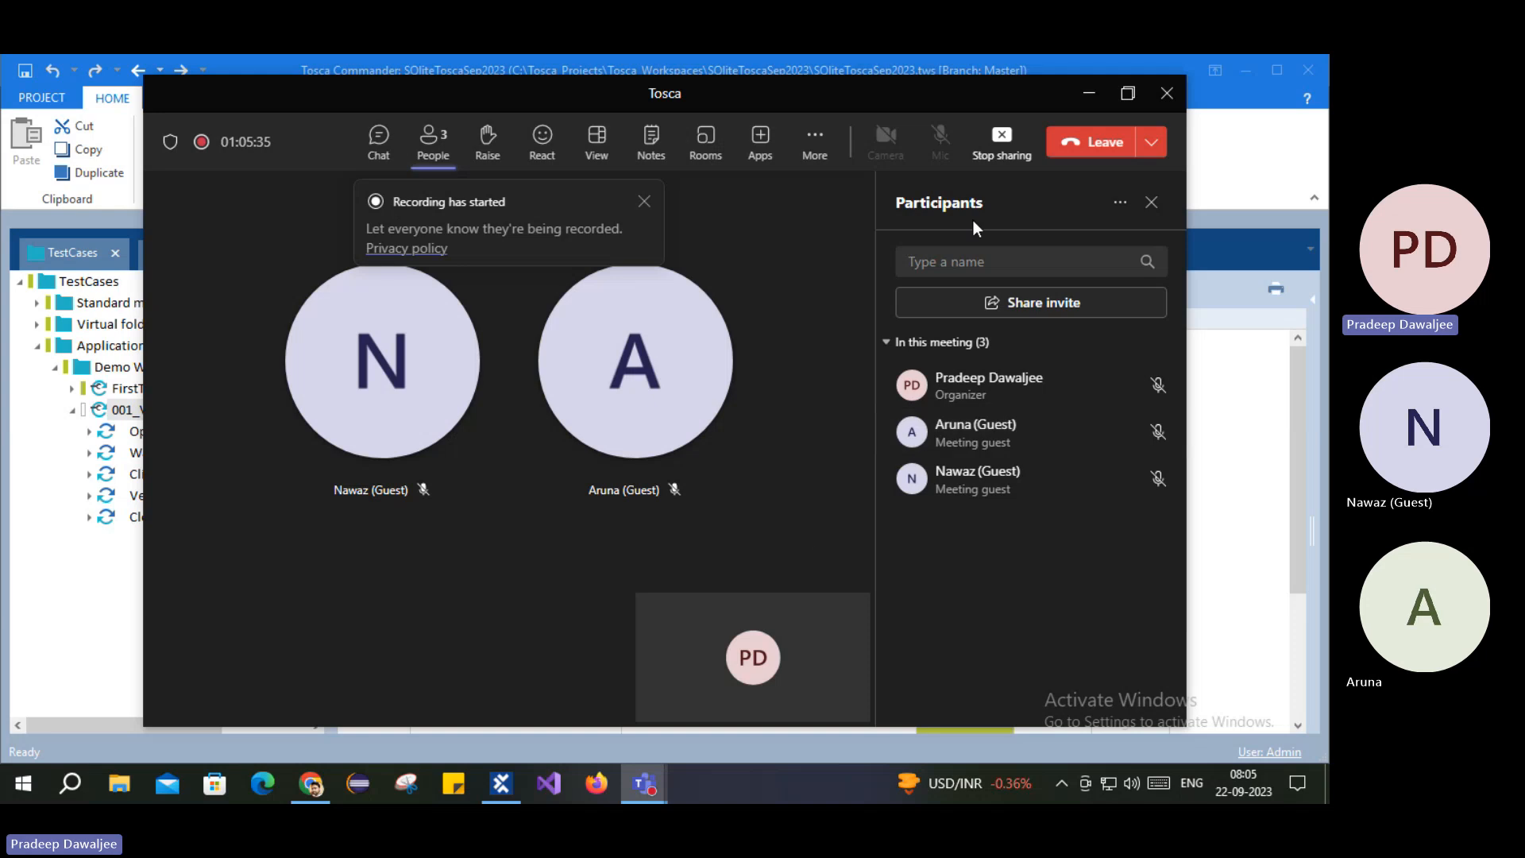
left_click(999, 145)
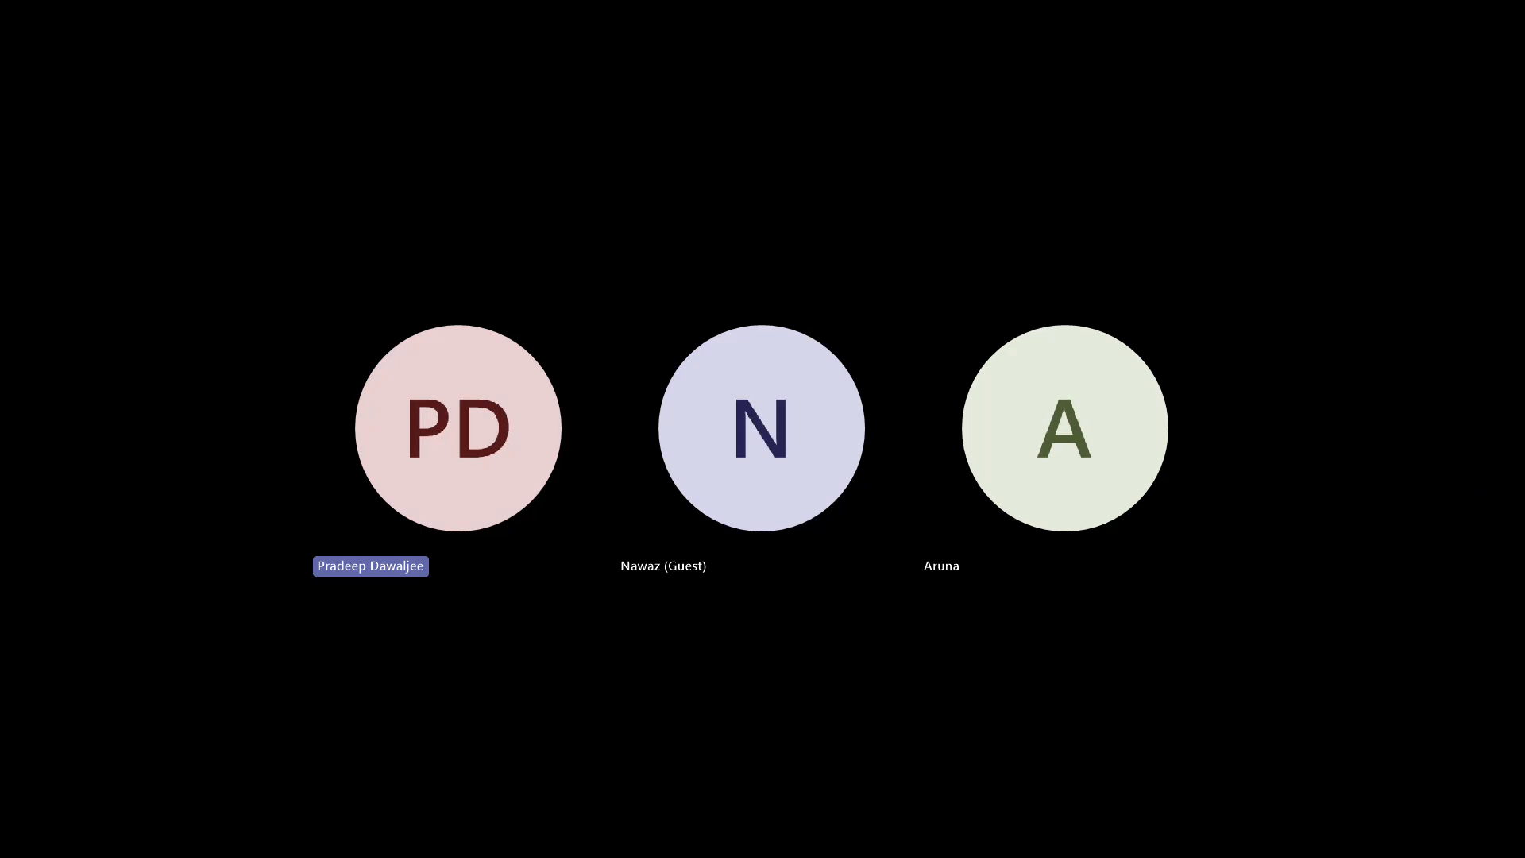